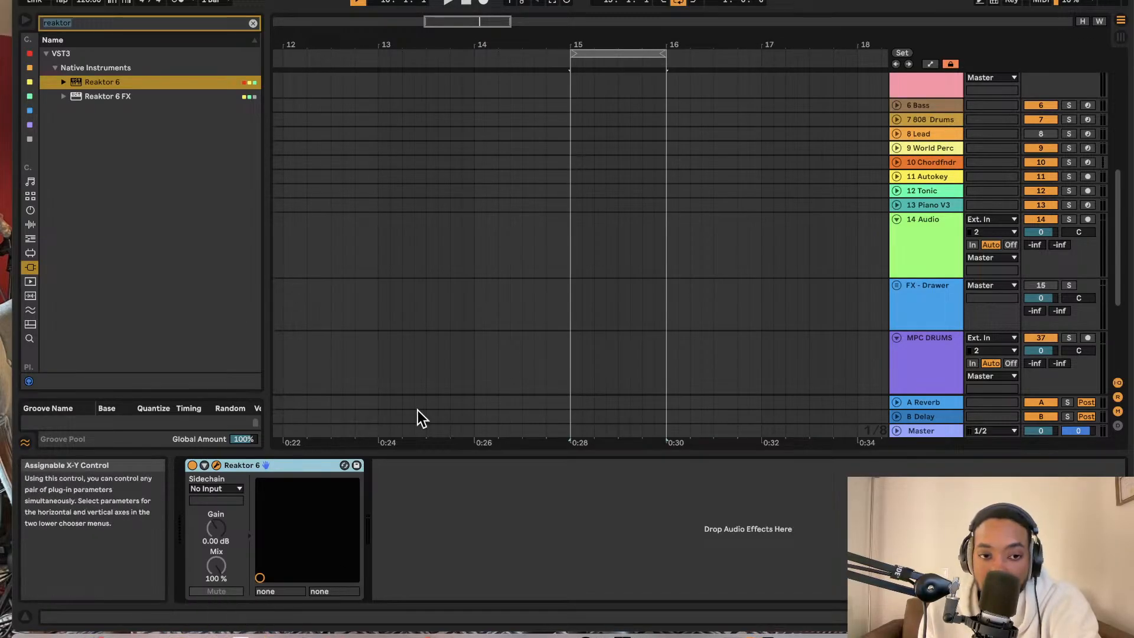
- Open the Reaktor 6 editor, enlarge its window, and reposition the Bento Box OSC and Util Note In blocks higher in the structure
left_click(216, 465)
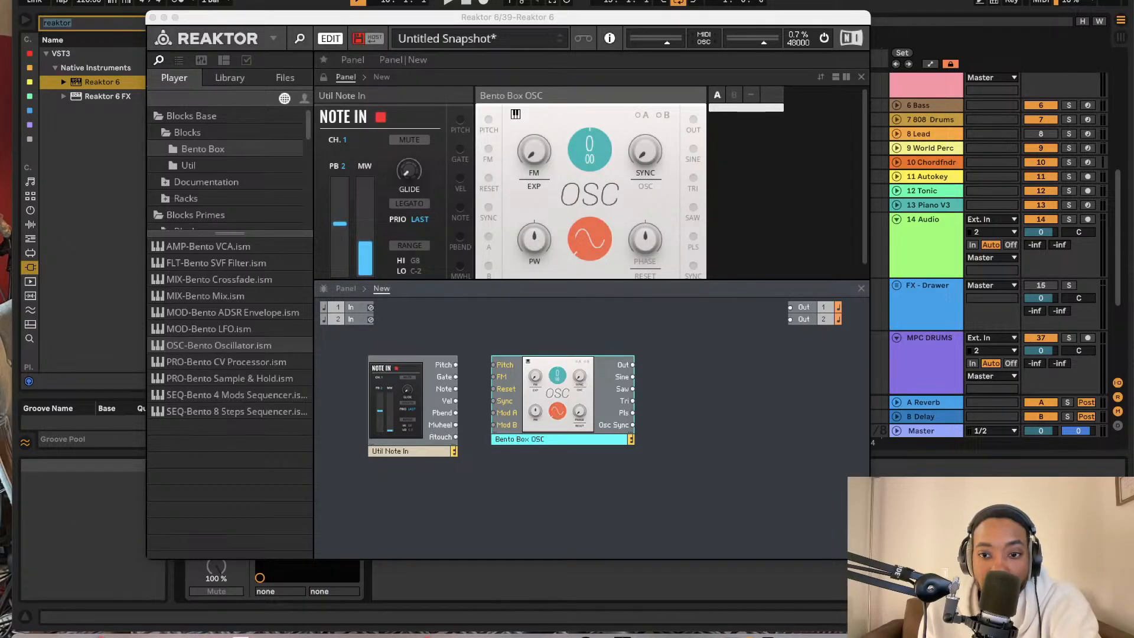
left_click_drag(869, 559, 870, 606)
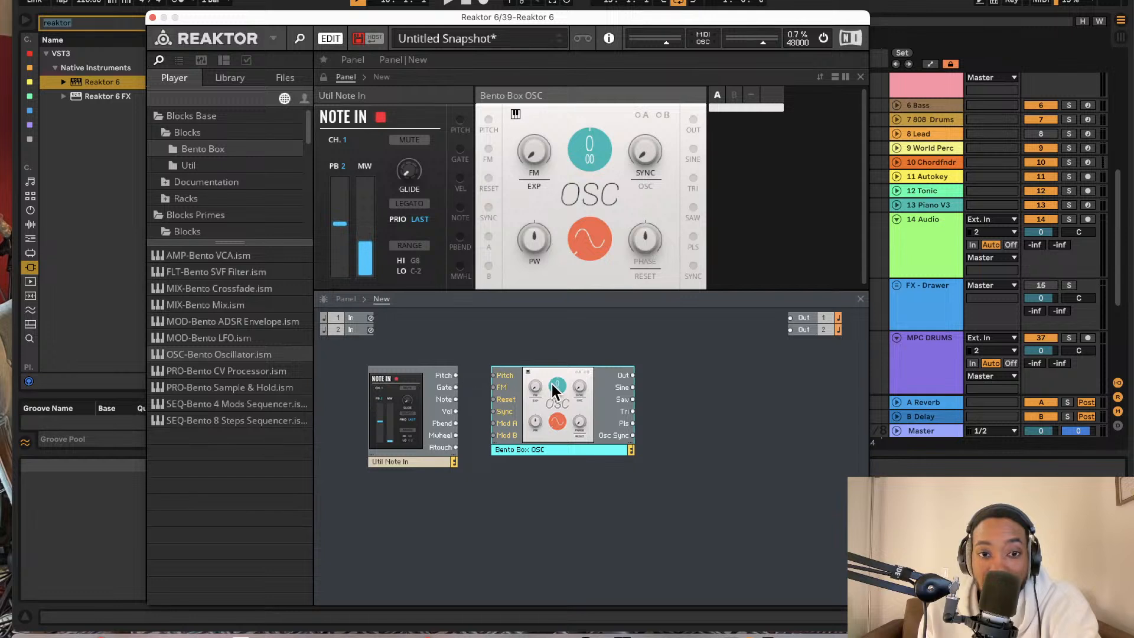
left_click_drag(552, 384, 543, 367)
left_click_drag(409, 409, 405, 397)
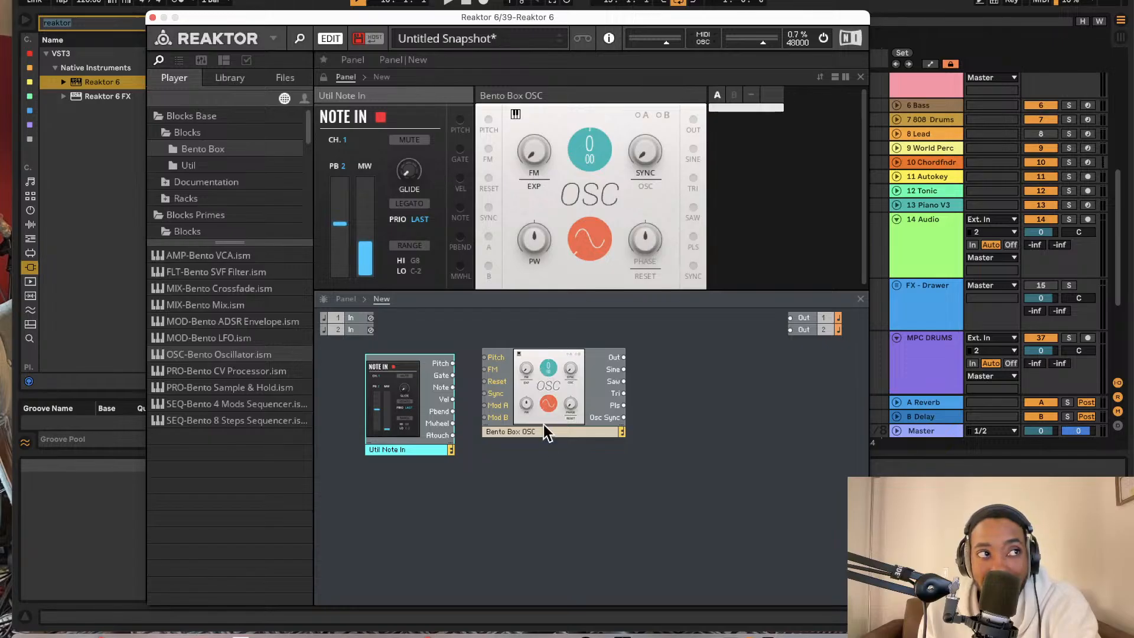
- Add a Bento ADSR Envelope below the Note In and OSC blocks, rename it PITCH ADSR, and adjust its placement
left_click_drag(240, 321, 496, 490)
double_click(452, 550)
left_click(454, 550)
left_click_drag(458, 551, 366, 546)
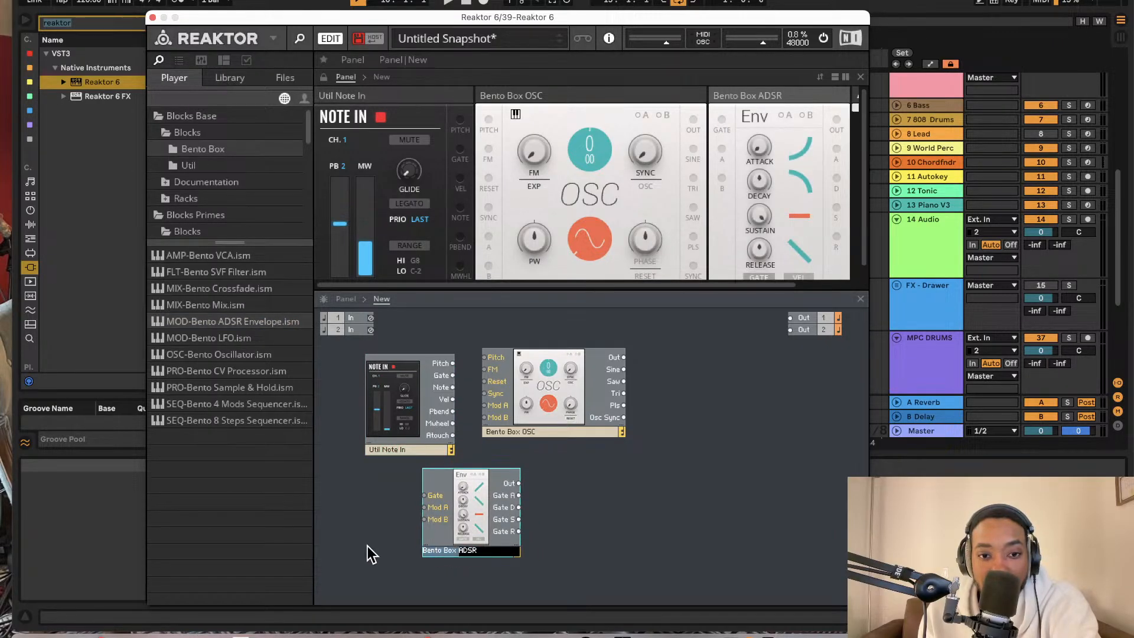
type("PITCH")
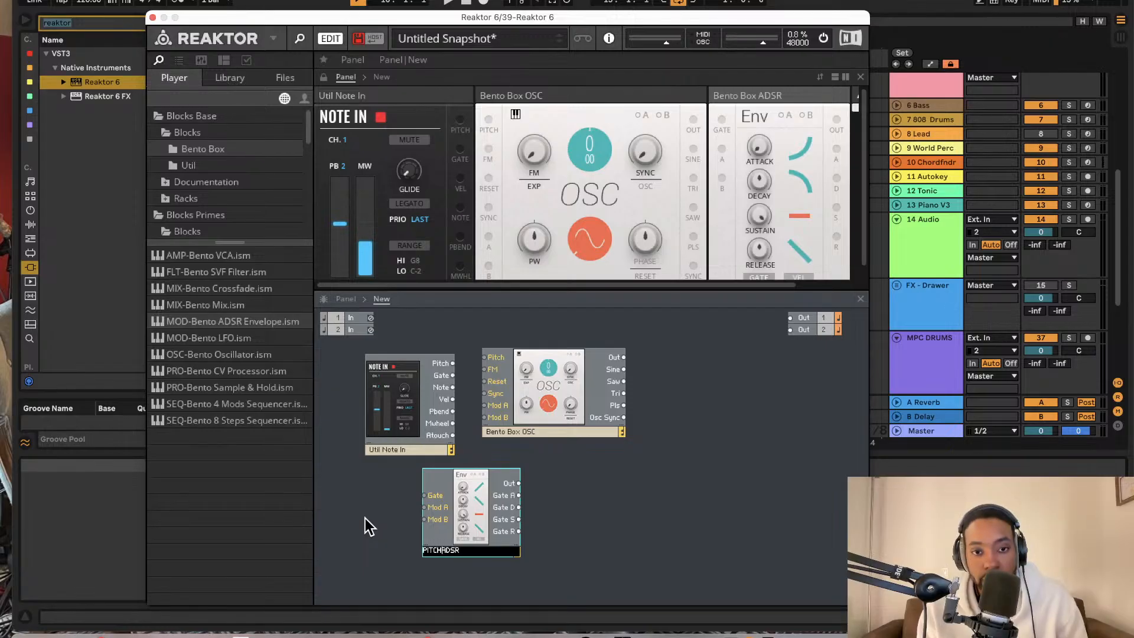
key("Return")
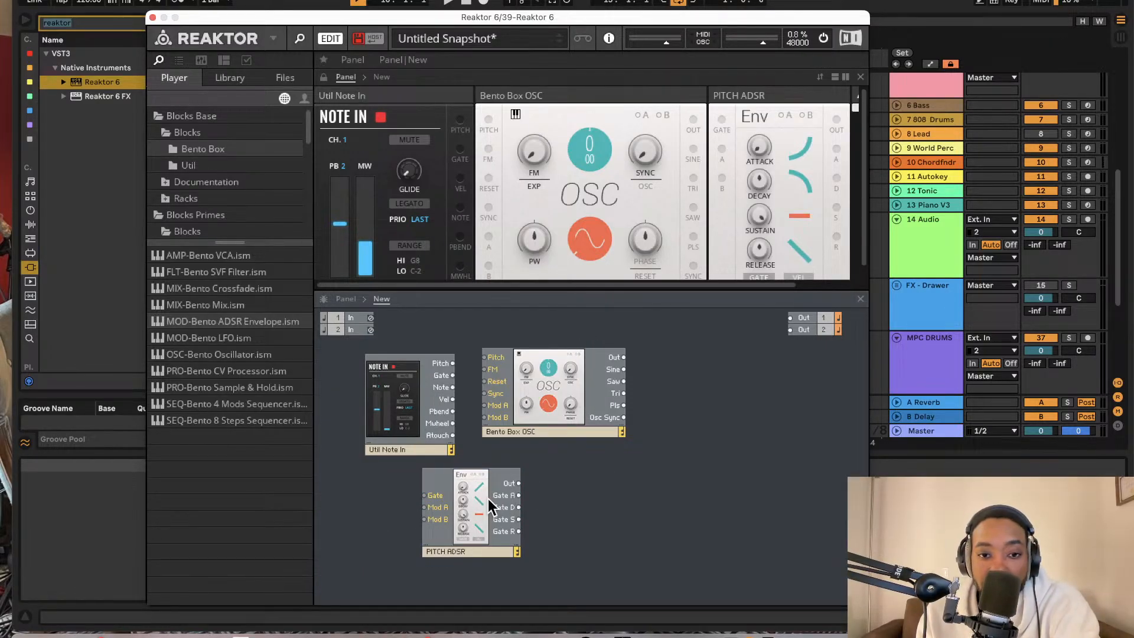
left_click_drag(488, 498, 506, 447)
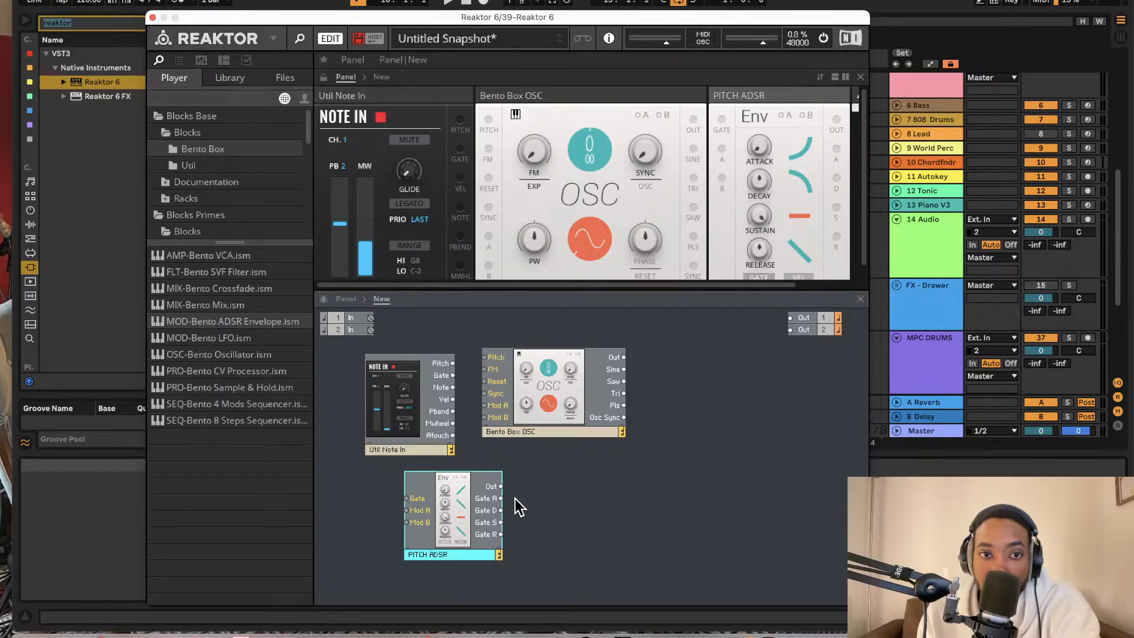
- Wire Note In's Gate to PITCH ADSR's Gate, its Out to the OSC's Mod A, and Note In's Pitch to the OSC's Pitch
left_click_drag(404, 500, 453, 376)
left_click_drag(405, 502, 385, 495)
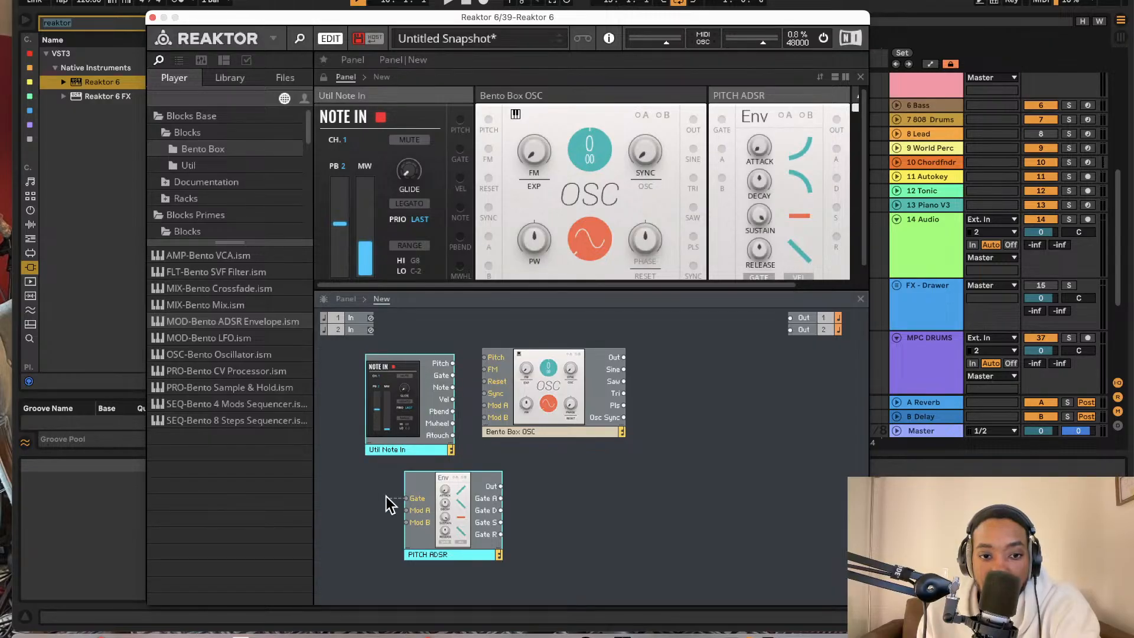
left_click_drag(470, 392, 452, 376)
left_click_drag(501, 486, 486, 405)
left_click_drag(453, 364, 485, 357)
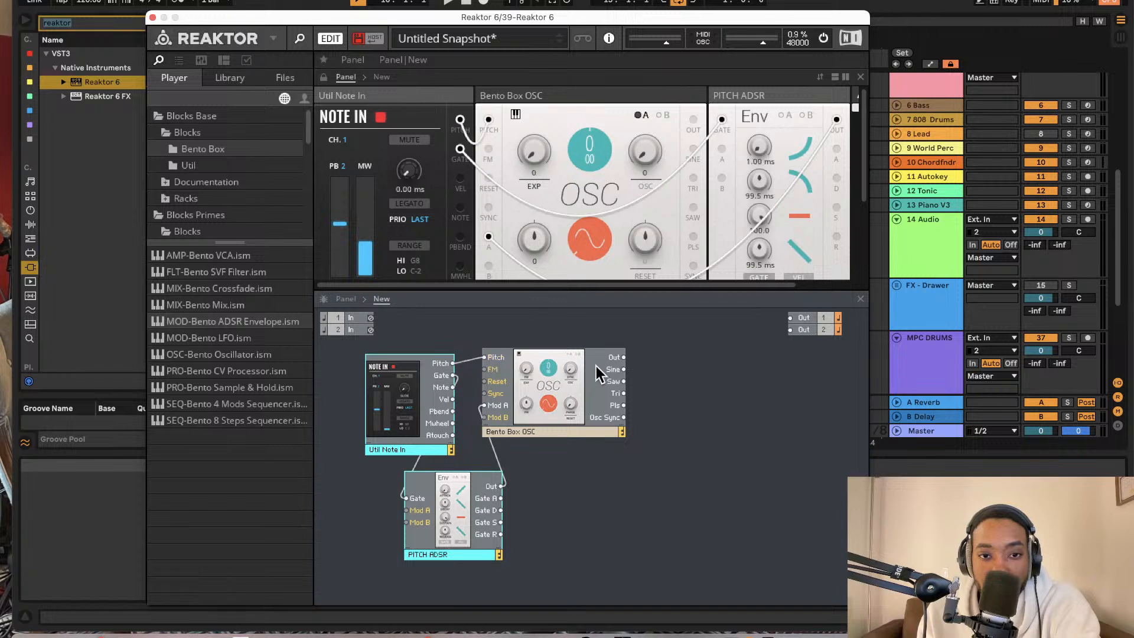
- Add a Bento VCA after the oscillator, feed it from the OSC's Out, and connect its output to Out 1 and Out 2
left_click_drag(243, 255, 624, 357)
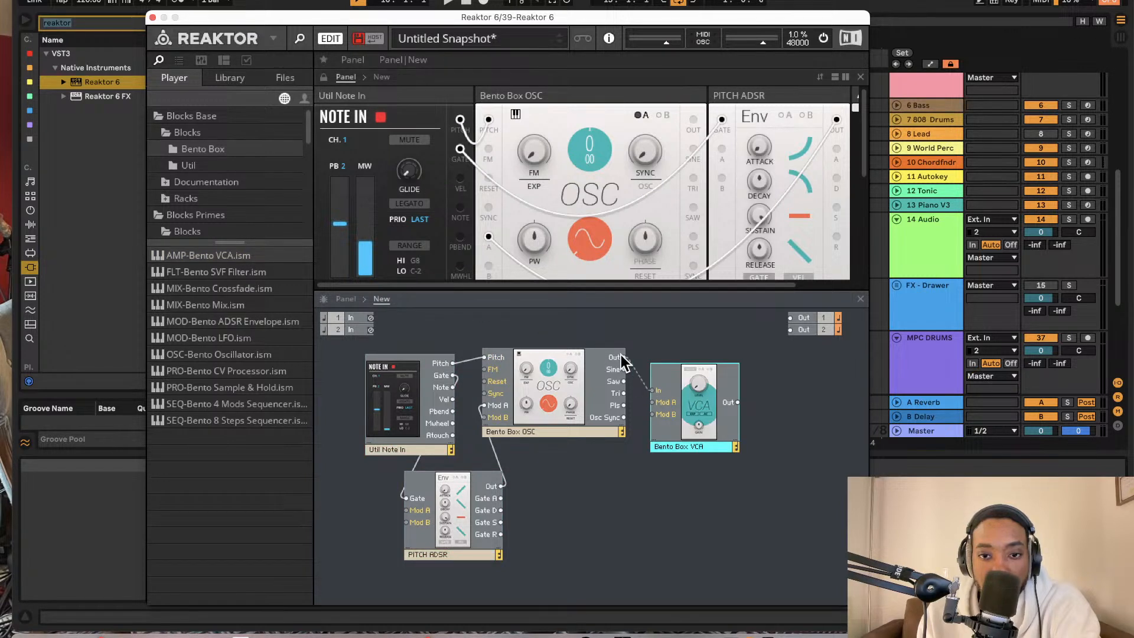
left_click(759, 372)
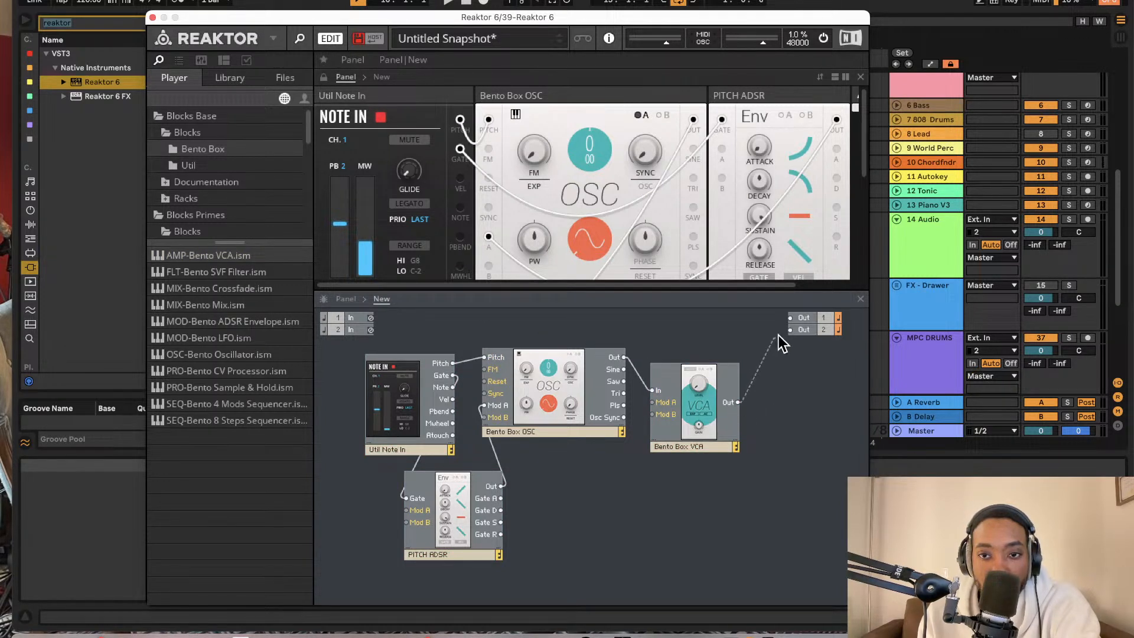
left_click_drag(779, 335, 790, 330)
left_click_drag(738, 403, 790, 318)
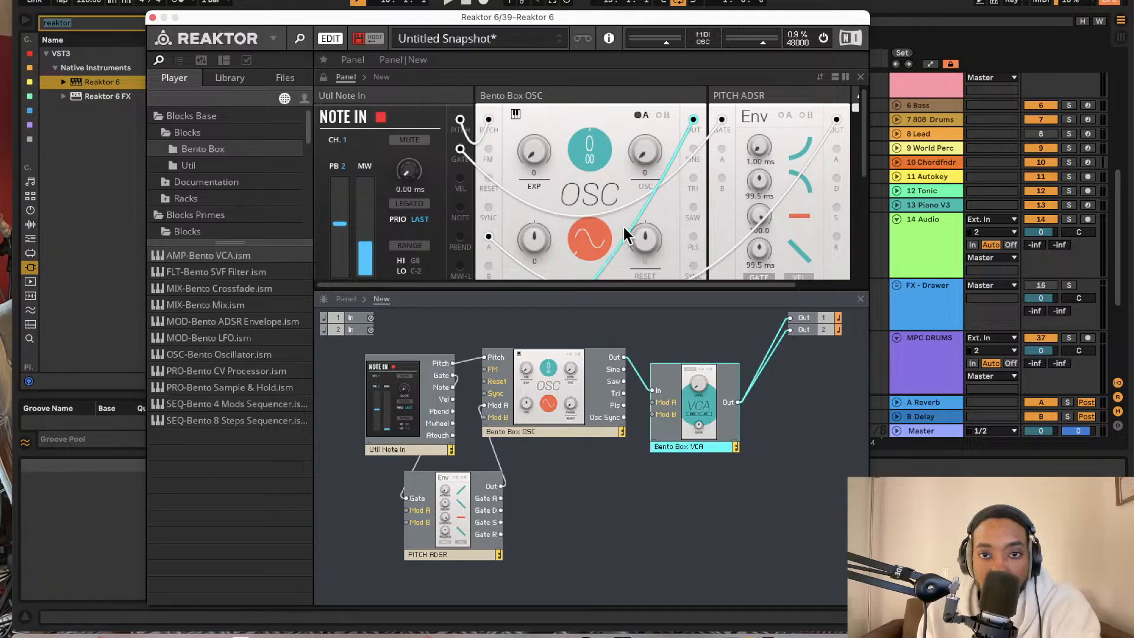
- Review the VCA in the panel and lower the Bento Box OSC tuning to -25
scroll(620, 193, "right", 3)
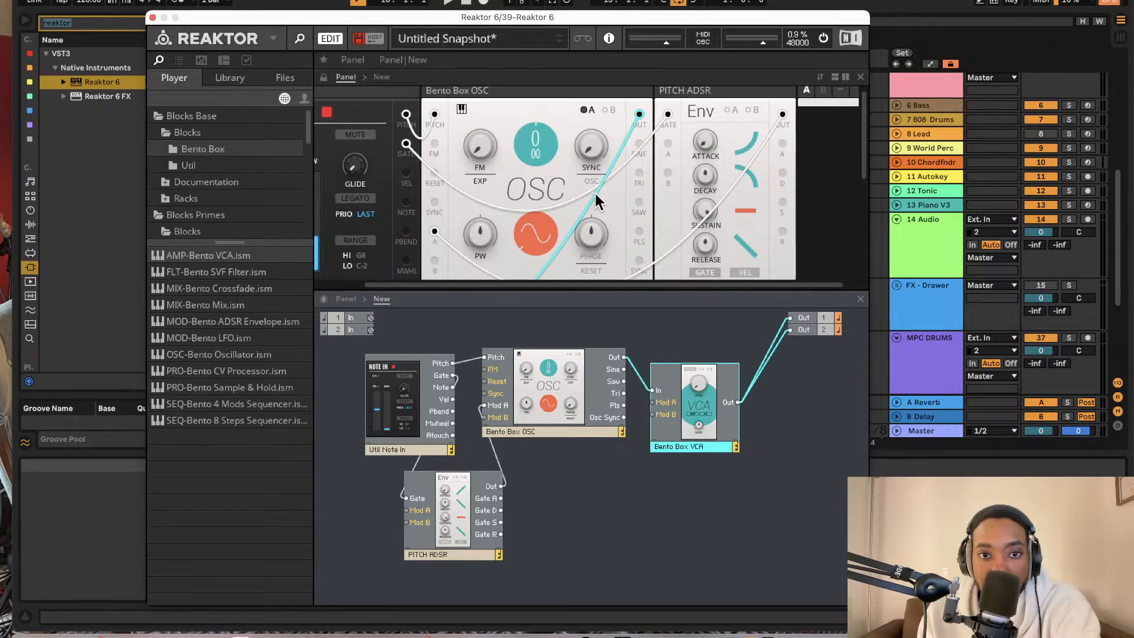
scroll(596, 194, "left", 3)
scroll(761, 165, "right", 3)
scroll(754, 173, "down", 5)
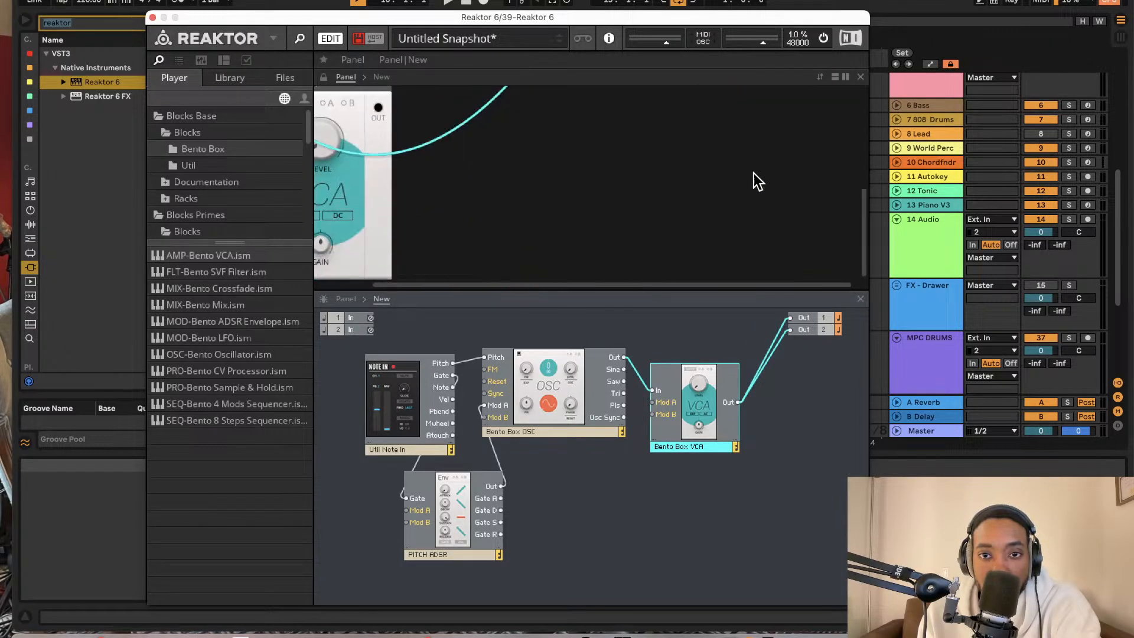
scroll(551, 175, "up", 5)
scroll(437, 259, "down", 5)
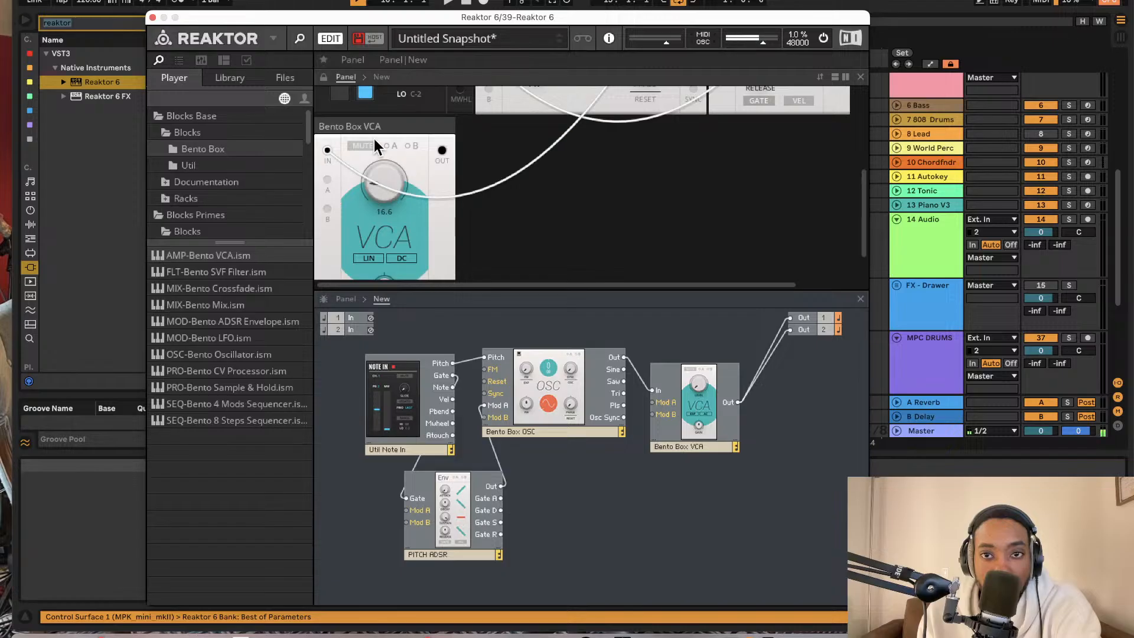
scroll(527, 197, "up", 5)
scroll(527, 197, "up", 5)
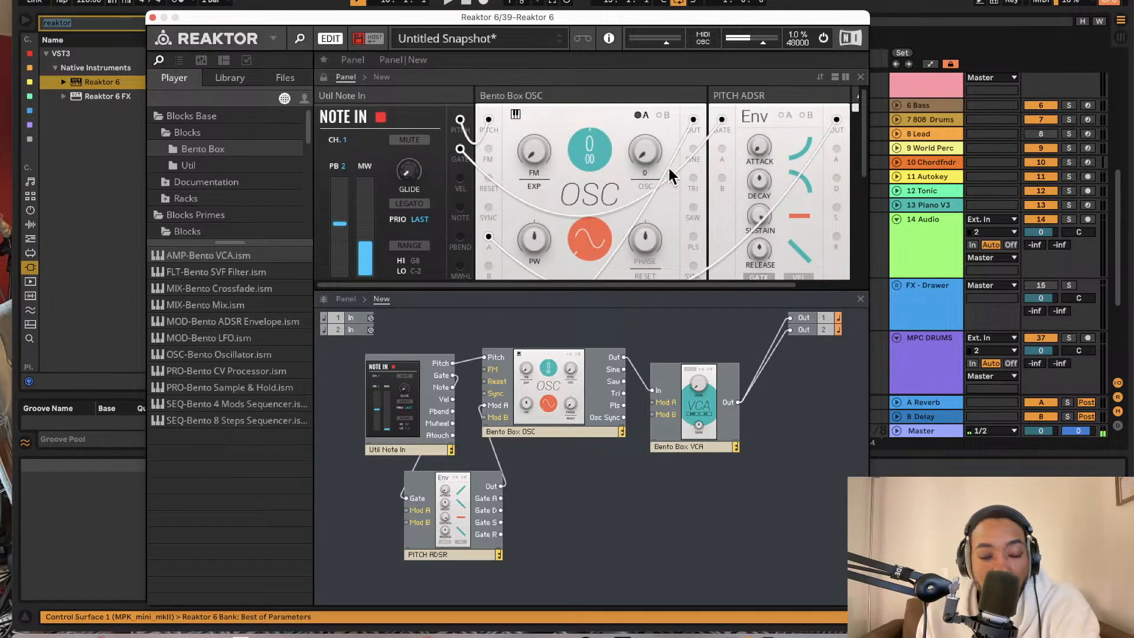
left_click_drag(590, 140, 577, 292)
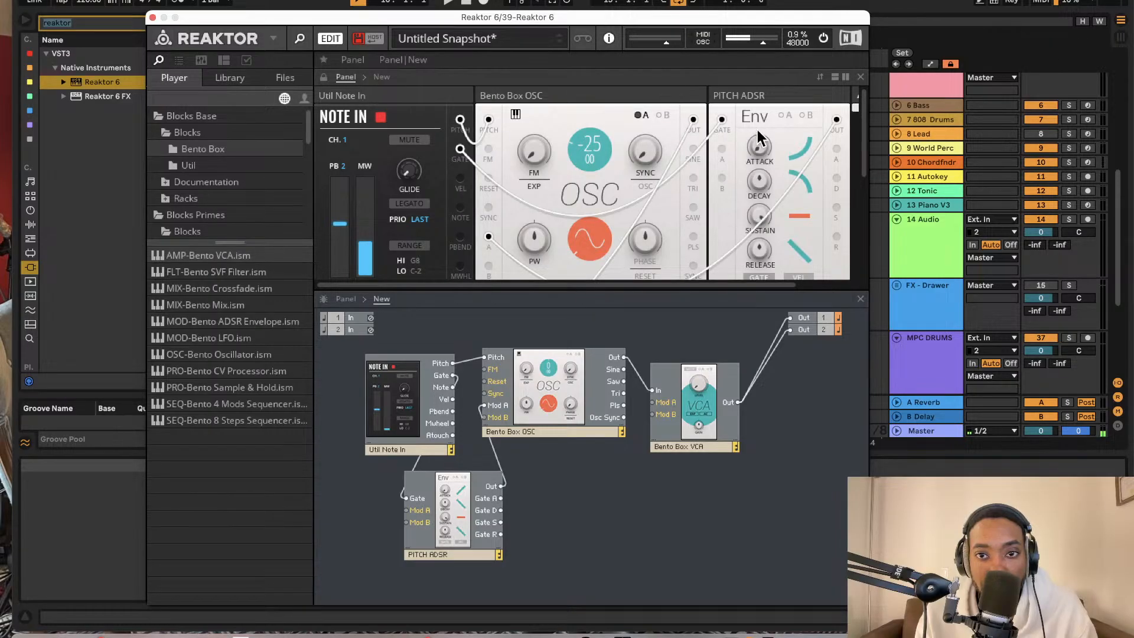
- Add a second Bento ADSR Envelope below the VCA, fed by Note In's Gate, and connect its Out to the VCA's Mod A
scroll(758, 129, "down", 10)
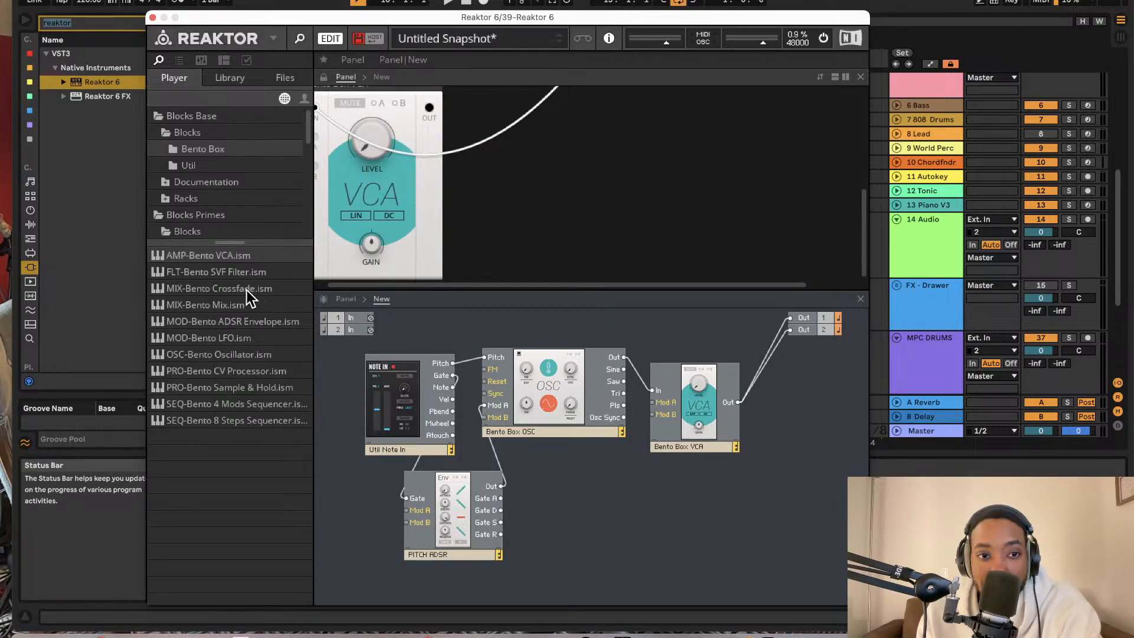
left_click_drag(307, 323, 450, 376)
left_click_drag(723, 510, 666, 404)
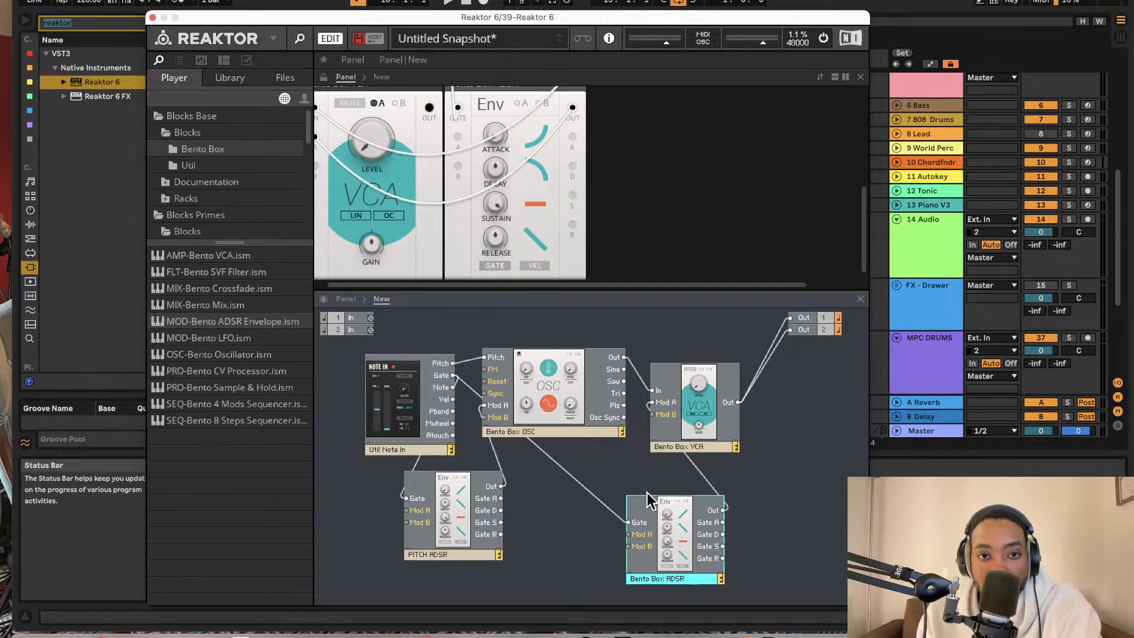
- Rename the second envelope ADSR and move it closer beneath the VCA
double_click(652, 580)
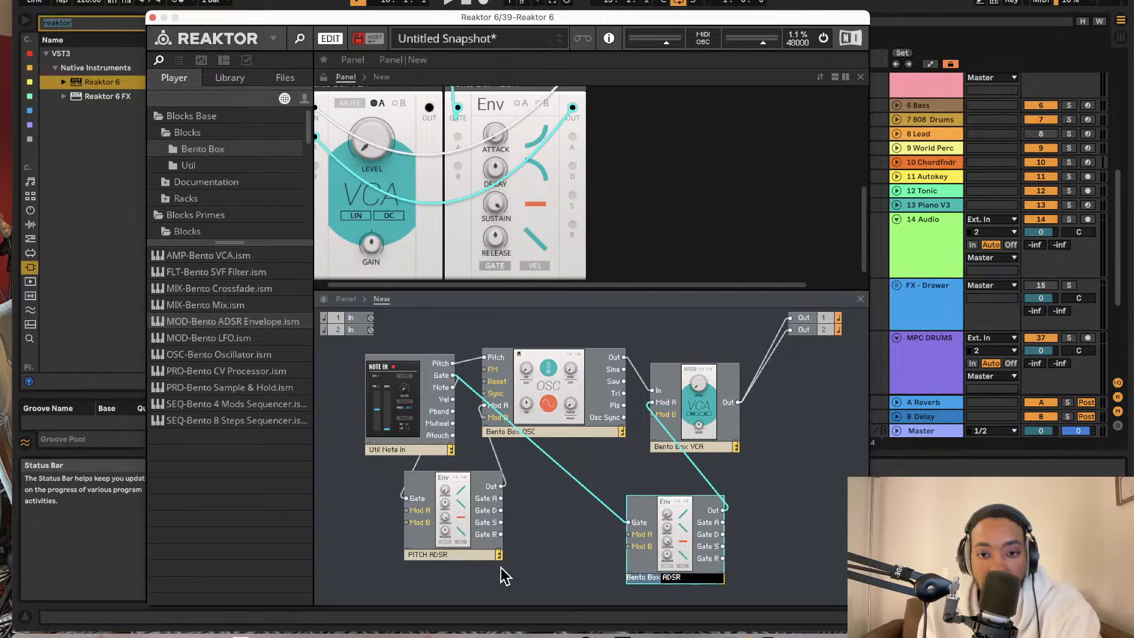
mouse_move(501, 559)
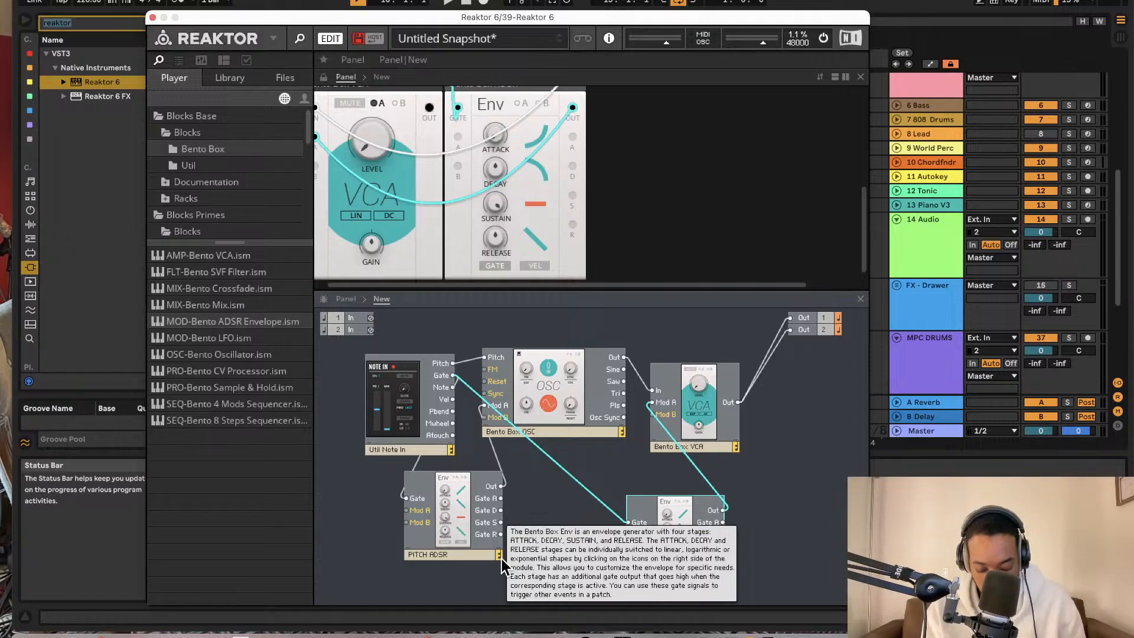
type("ADSR")
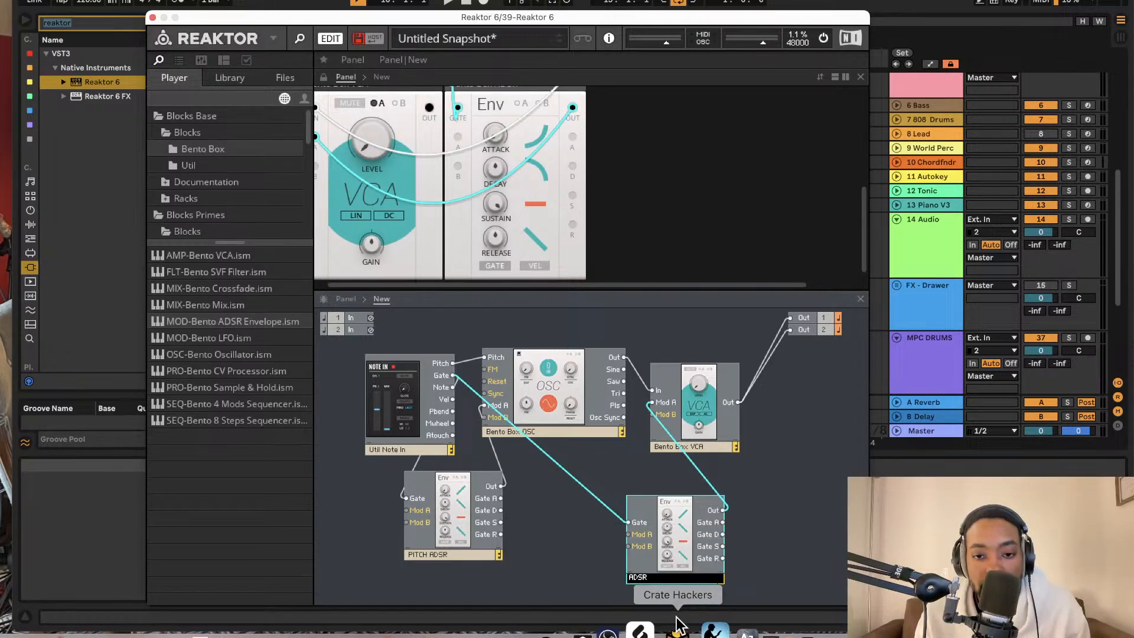
mouse_move(662, 564)
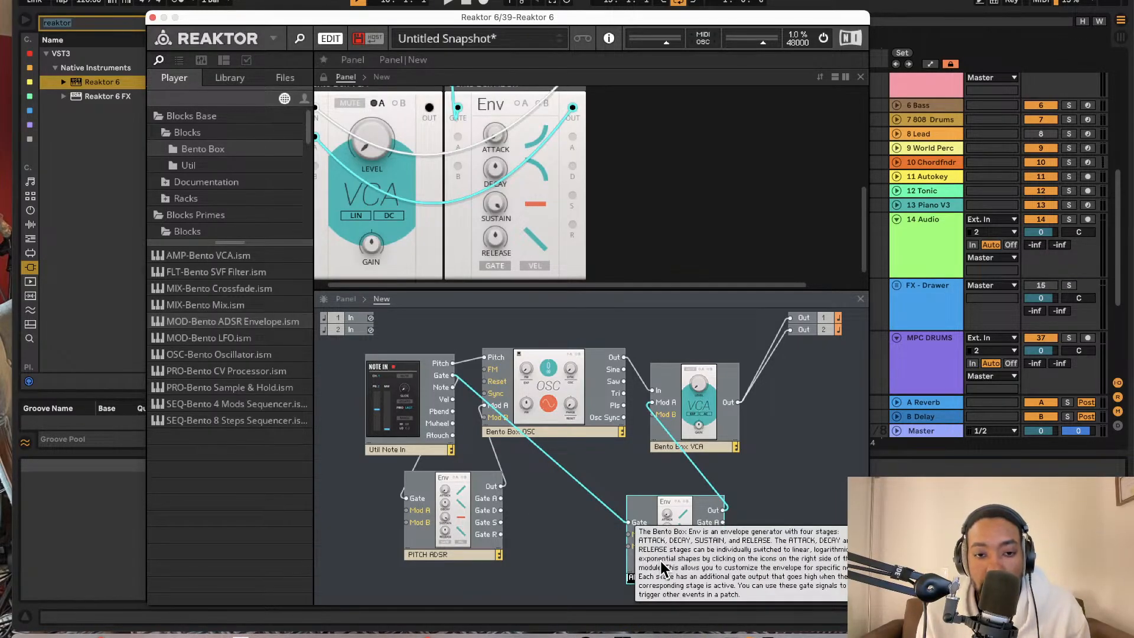
left_click(670, 517)
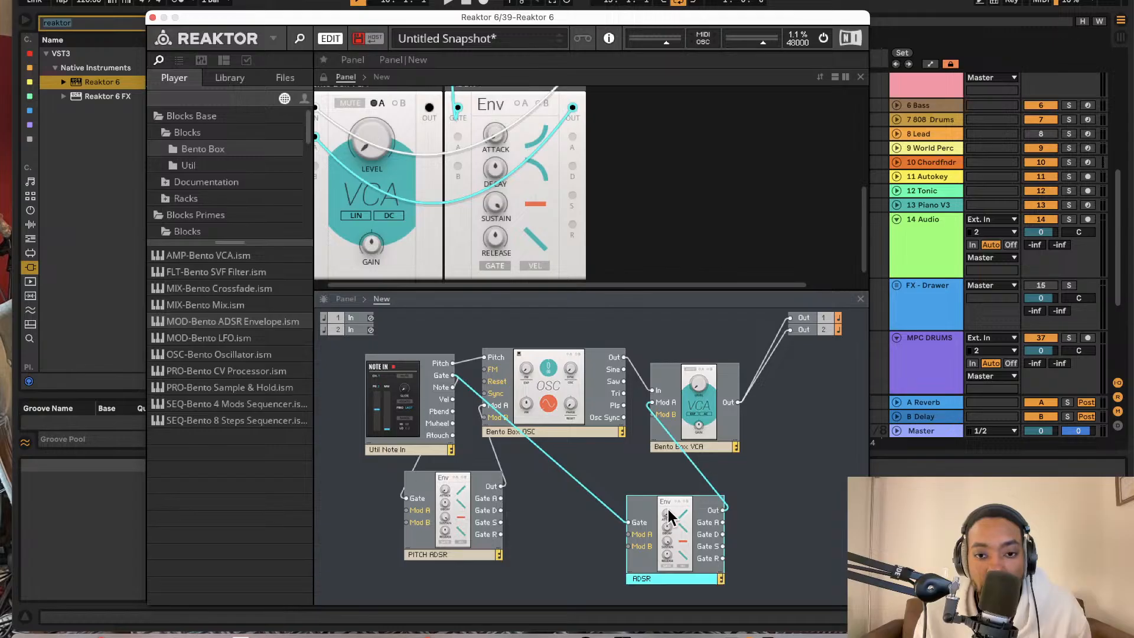
left_click_drag(670, 517, 646, 496)
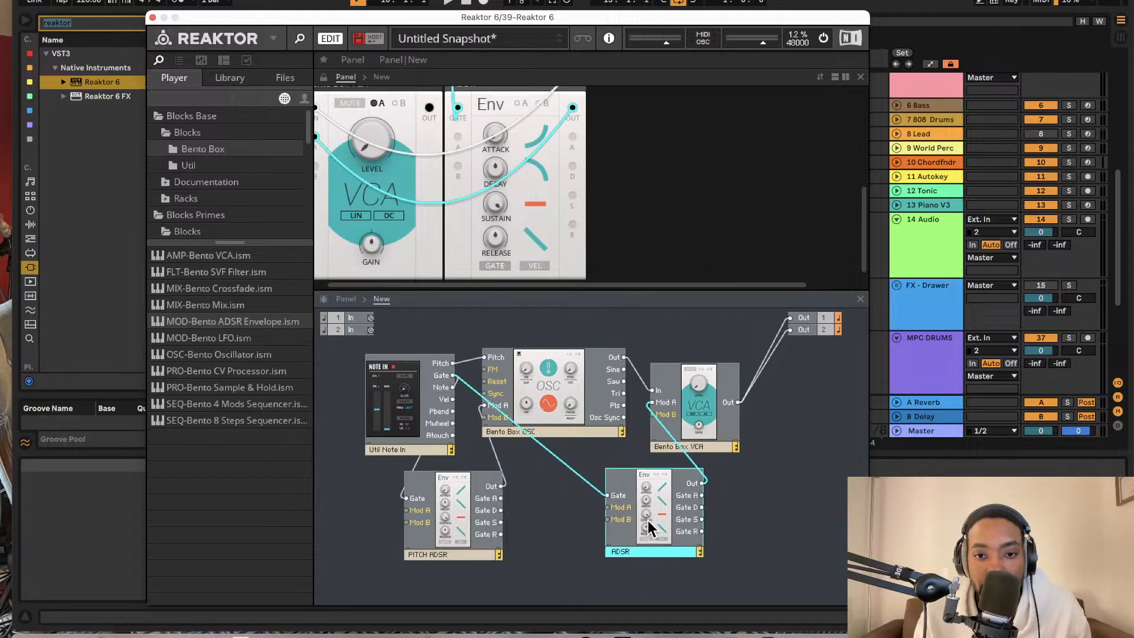
- Rename the envelope beneath the VCA as AMP ADSR
double_click(626, 562)
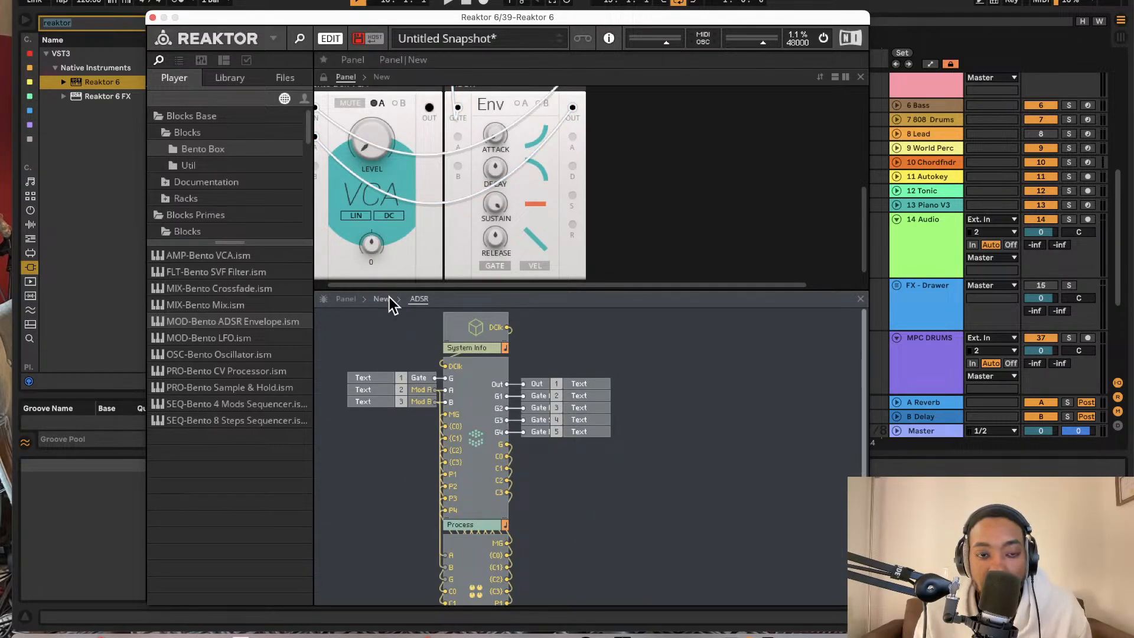
left_click(381, 299)
left_click(609, 557)
left_click(608, 557)
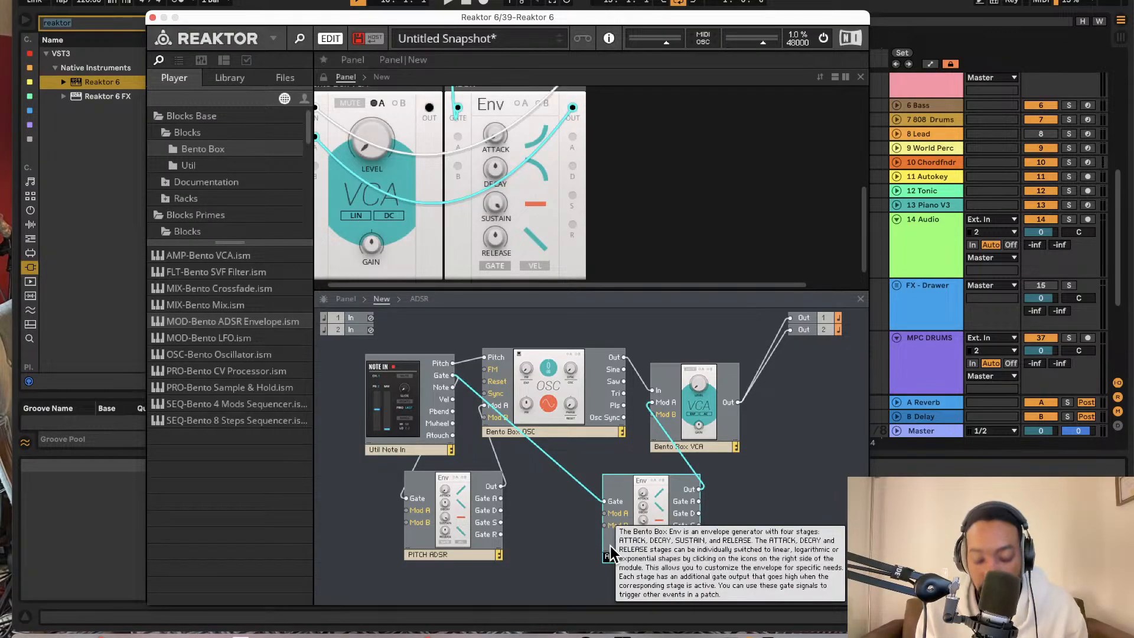
type("AMP")
left_click(767, 511)
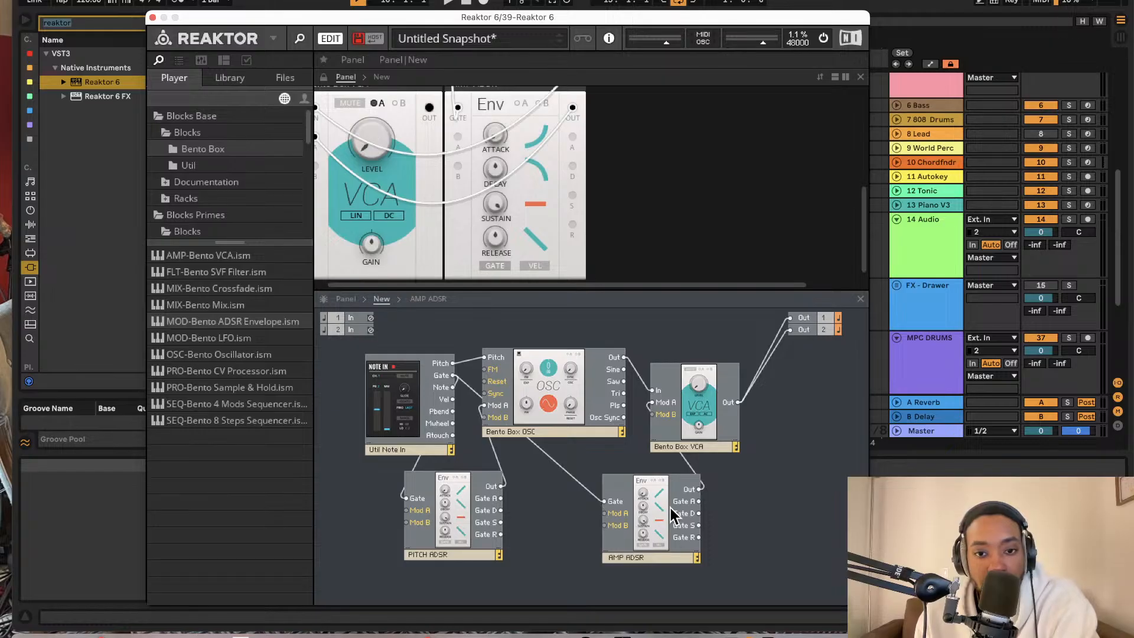
left_click_drag(636, 515, 633, 511)
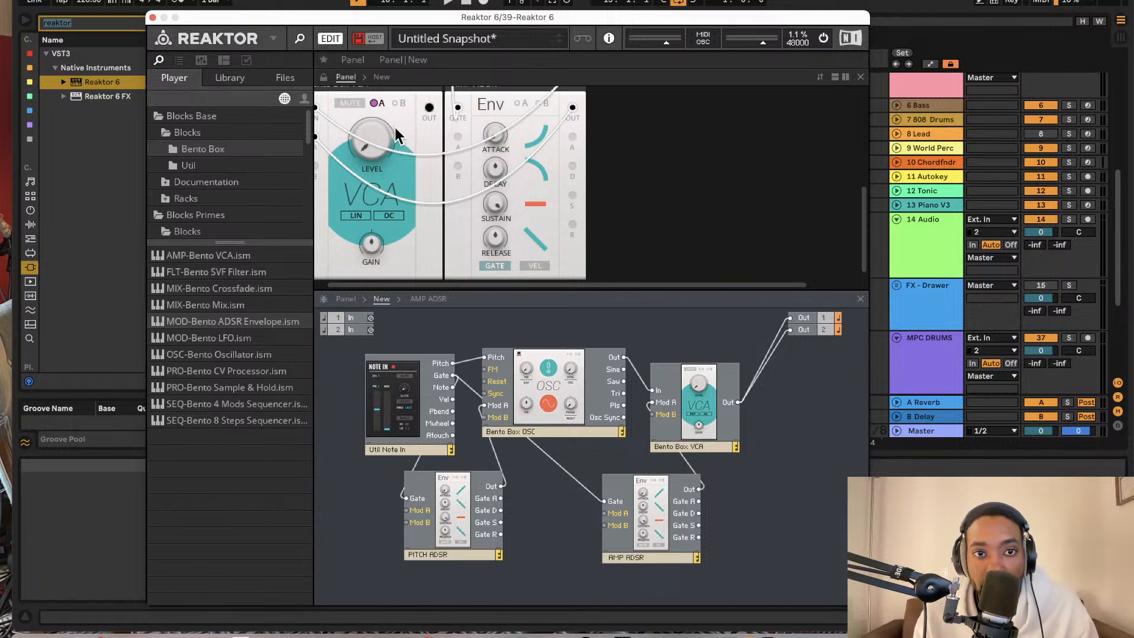
- Apply modulation A to the VCA's Level control
left_click(379, 103)
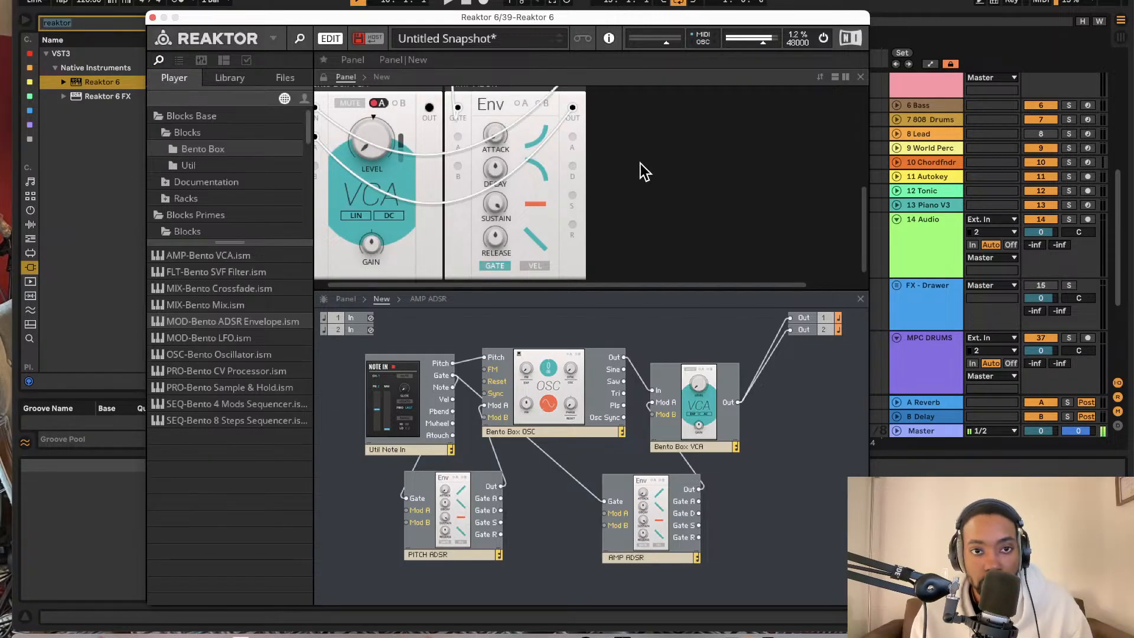
scroll(626, 164, "up", 5)
scroll(480, 257, "up", 1)
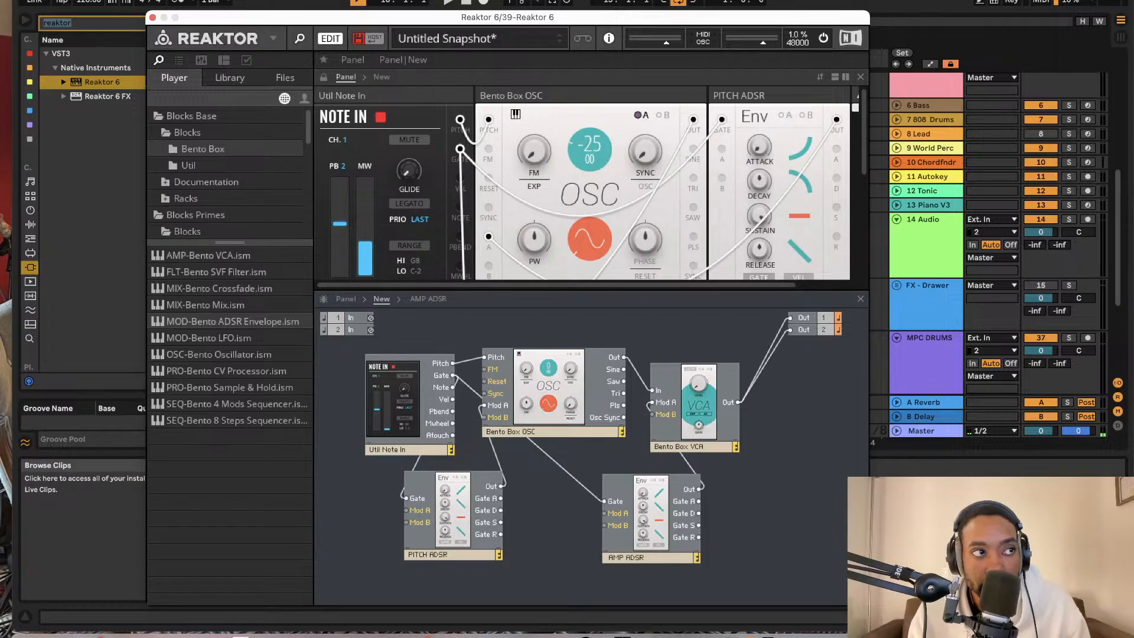
- Adjust the PITCH ADSR's Sustain, turning it down and then partway back up
scroll(674, 163, "down", 5)
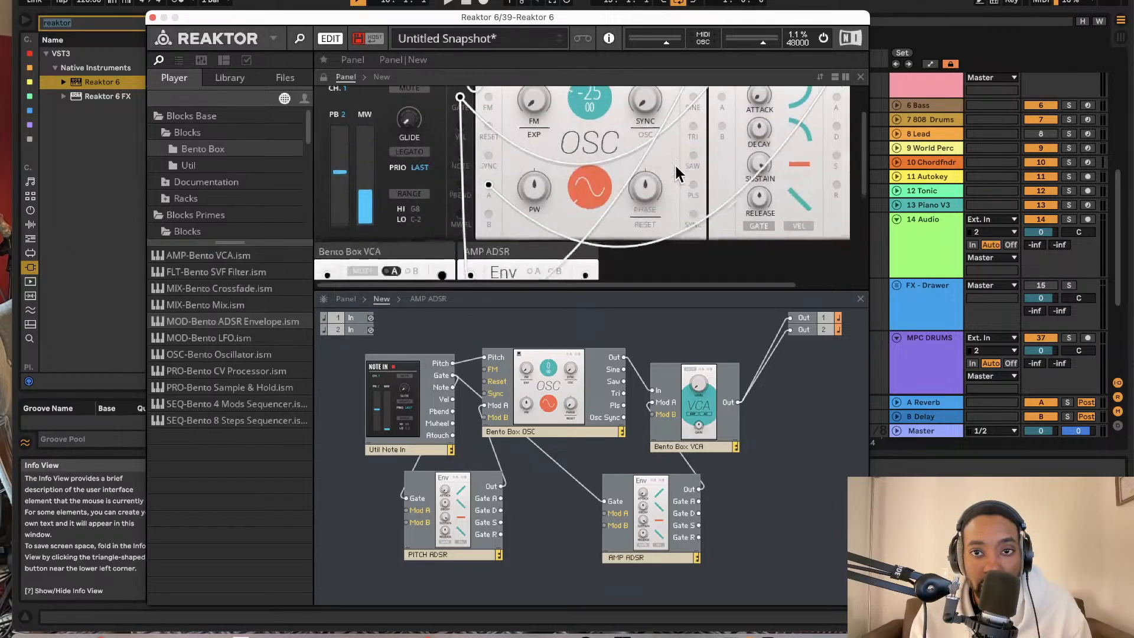
scroll(674, 163, "up", 5)
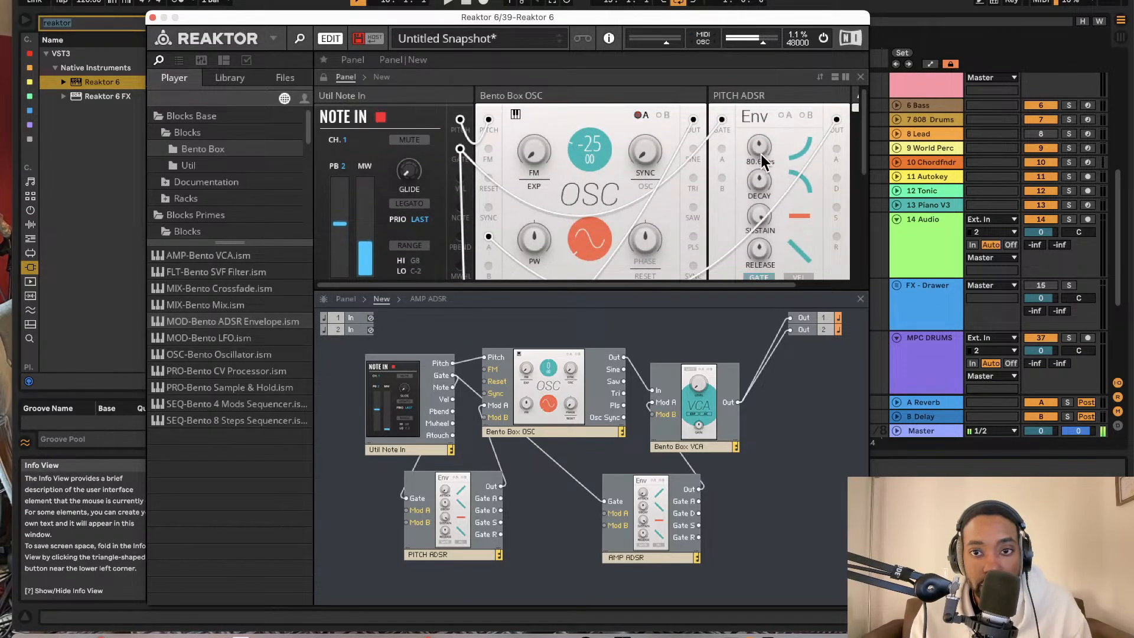
left_click_drag(761, 215, 753, 349)
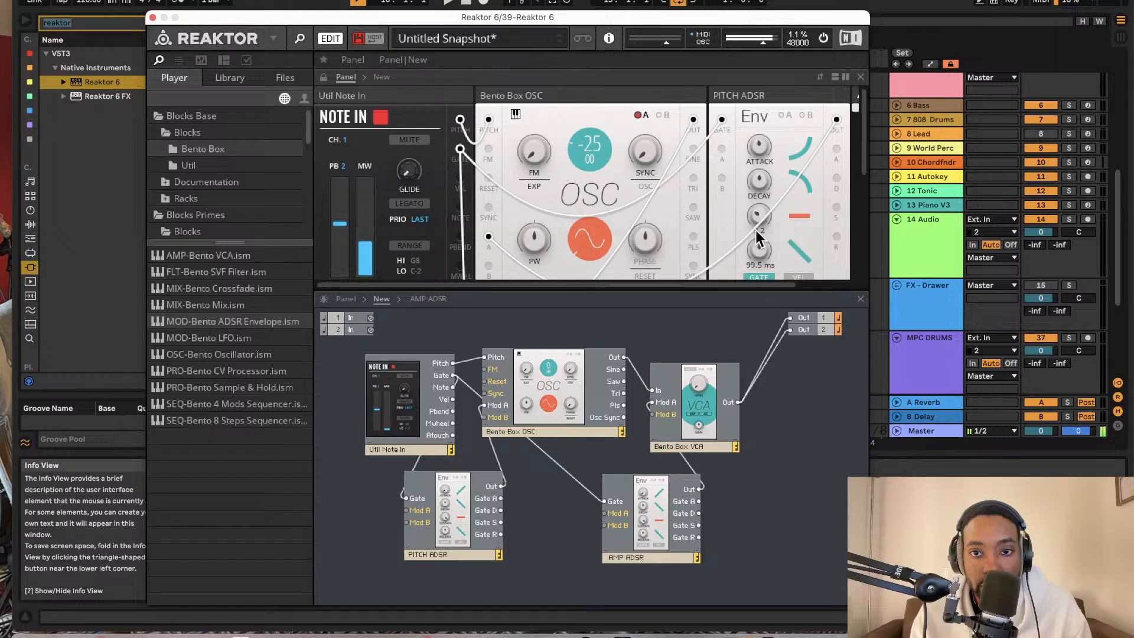
left_click_drag(759, 212, 759, 130)
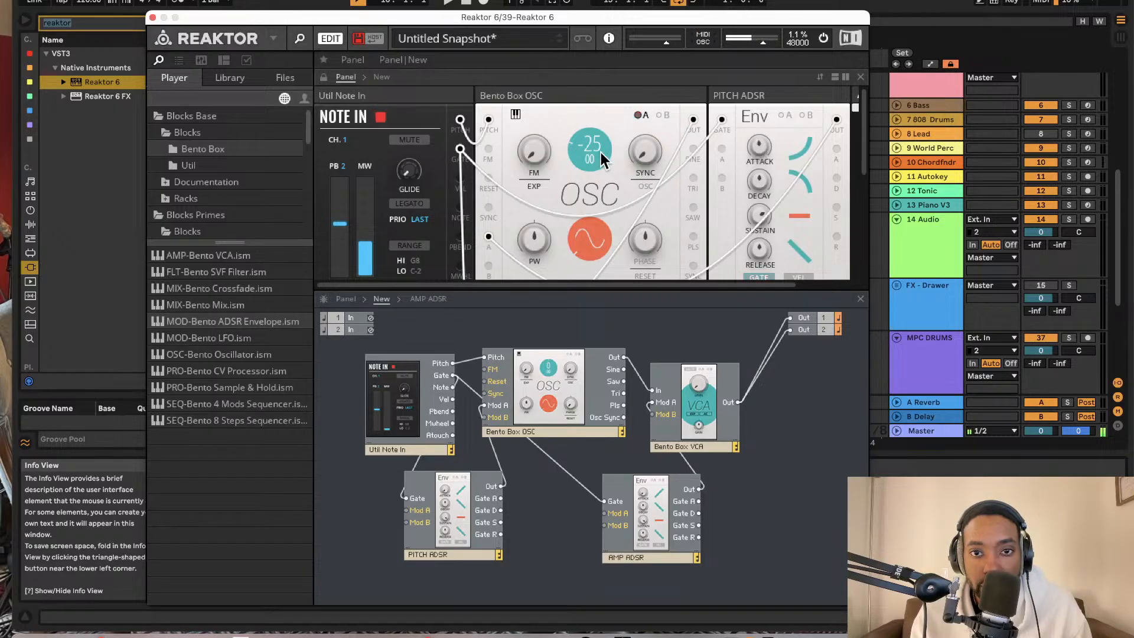
- Apply modulation A to the oscillator's Pitch control with a positive amount
left_click(641, 115)
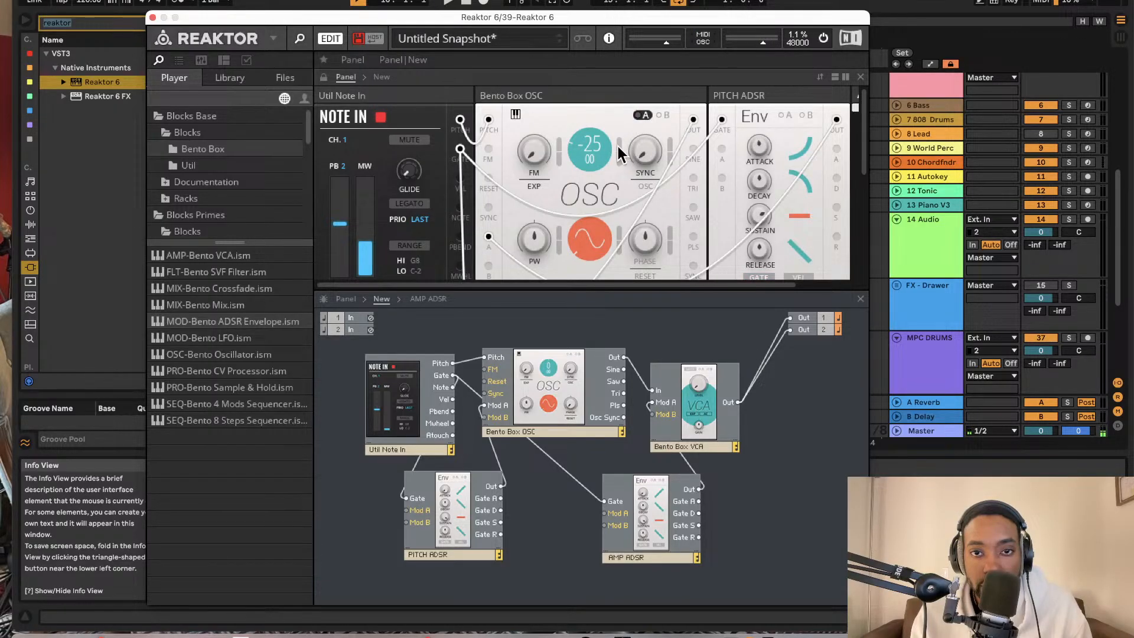
left_click_drag(619, 147, 618, 137)
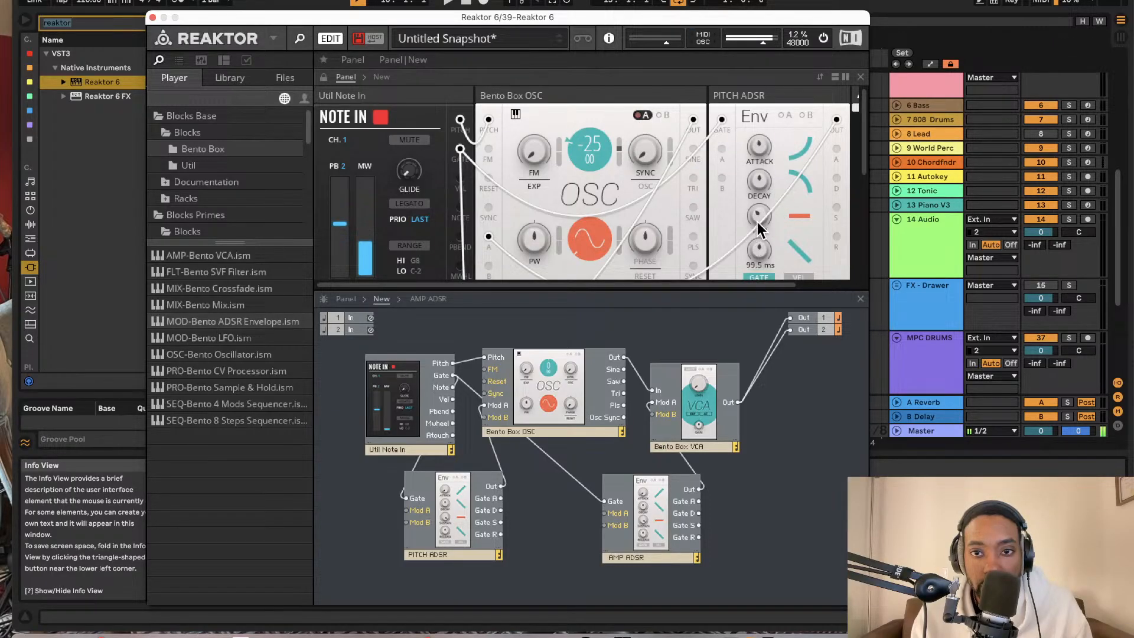
- Adjust the PITCH ADSR's Sustain and shorten its Release to about 45 ms
mouse_move(758, 221)
left_mouse_down()
mouse_move(785, 173)
mouse_move(765, 227)
mouse_move(767, 202)
left_mouse_up()
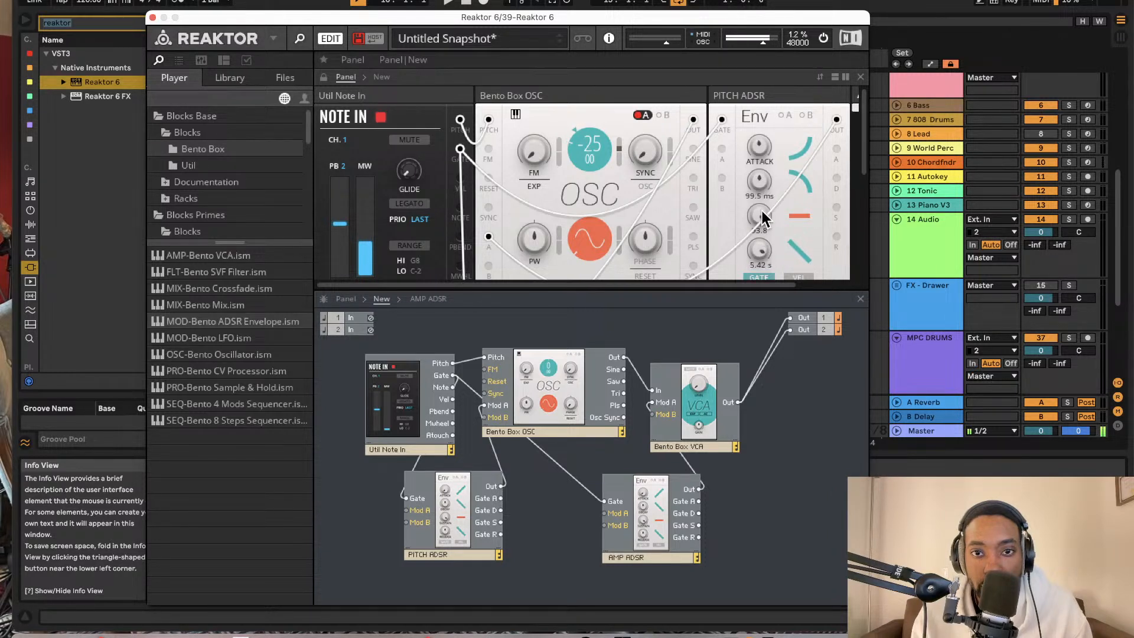
left_click_drag(761, 250, 748, 404)
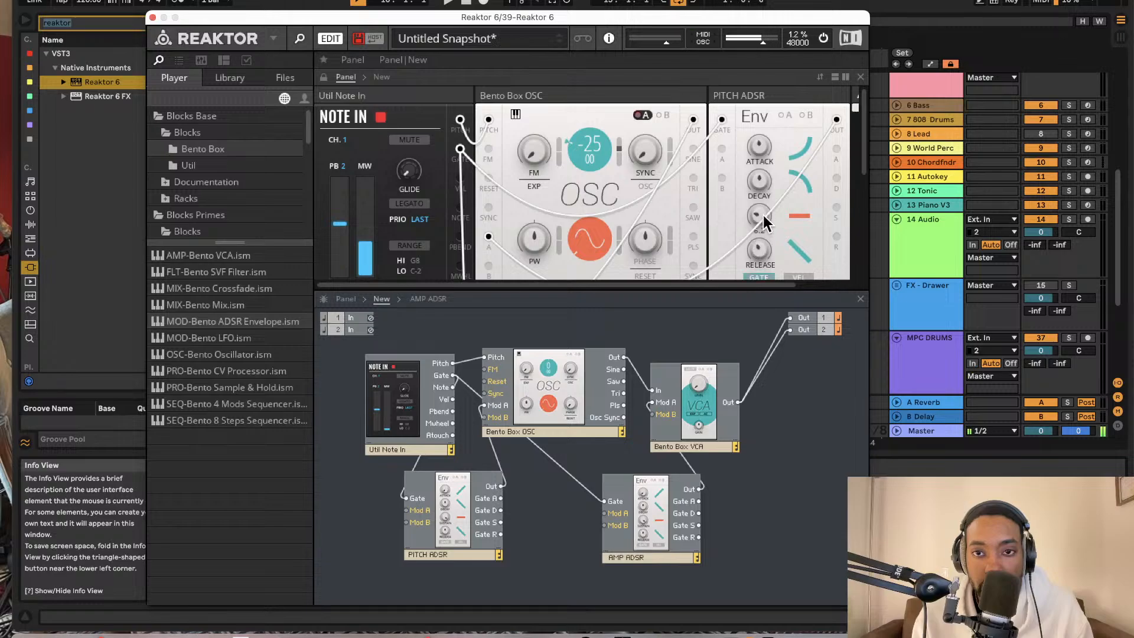
left_click_drag(763, 215, 756, 194)
- Fine-tune the Bento Box oscillator's pitch to -25.04
scroll(627, 249, "down", 5)
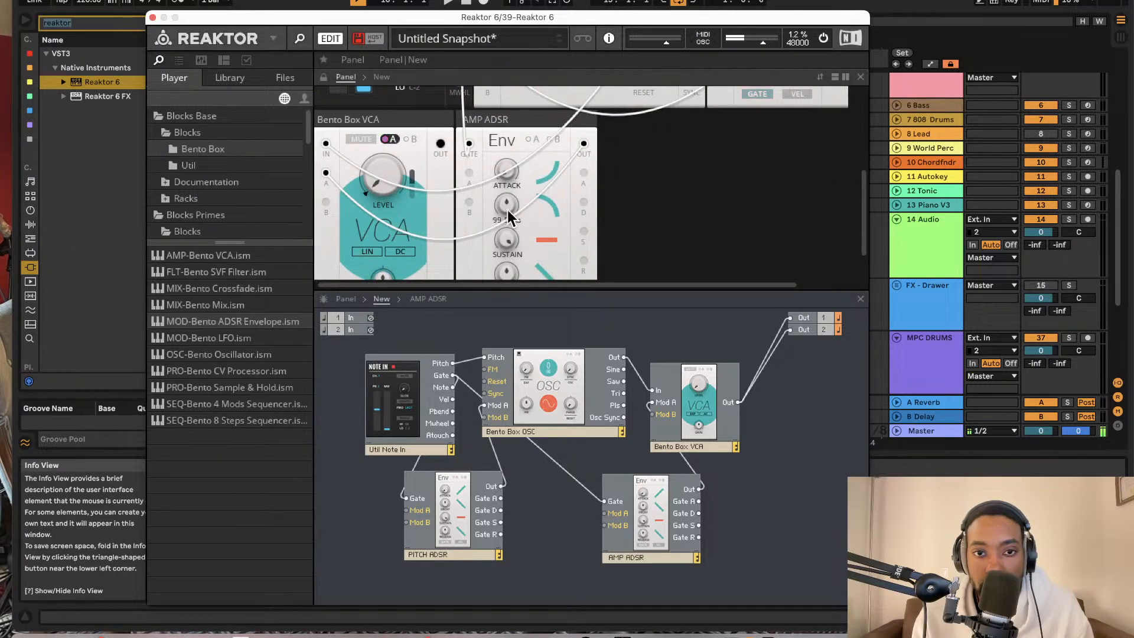
scroll(505, 239, "down", 2)
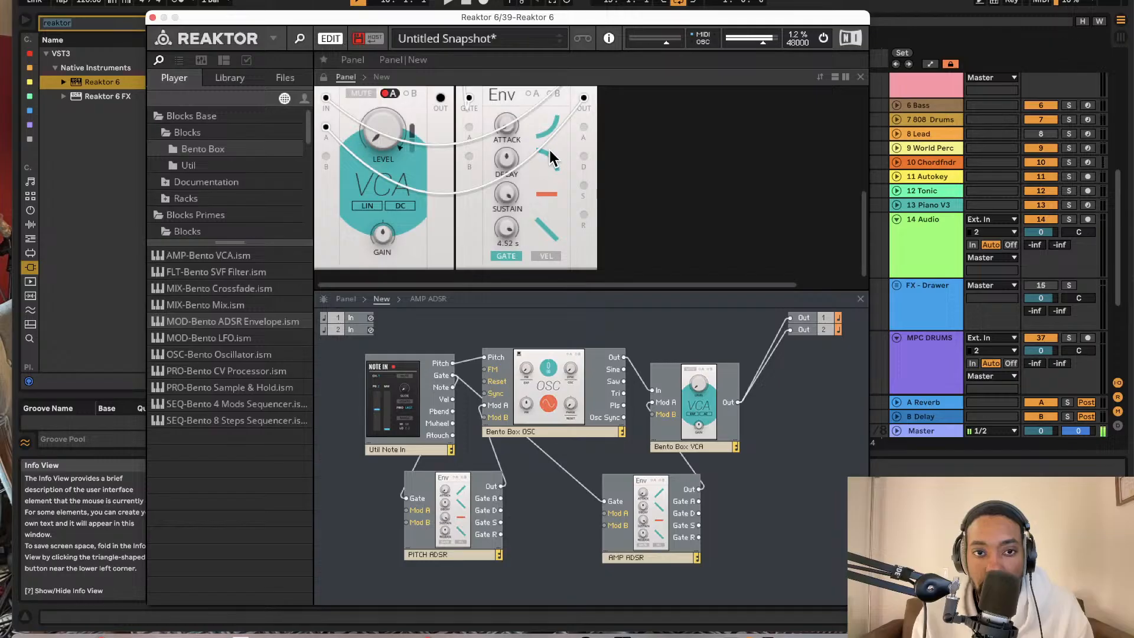
scroll(517, 212, "up", 6)
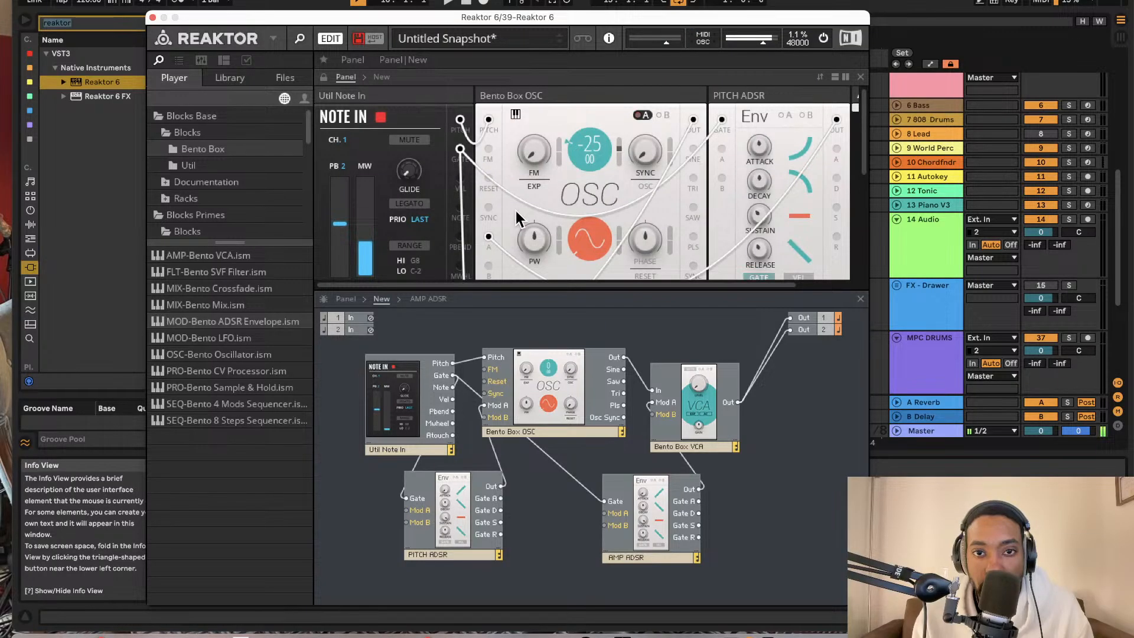
scroll(515, 208, "down", 6)
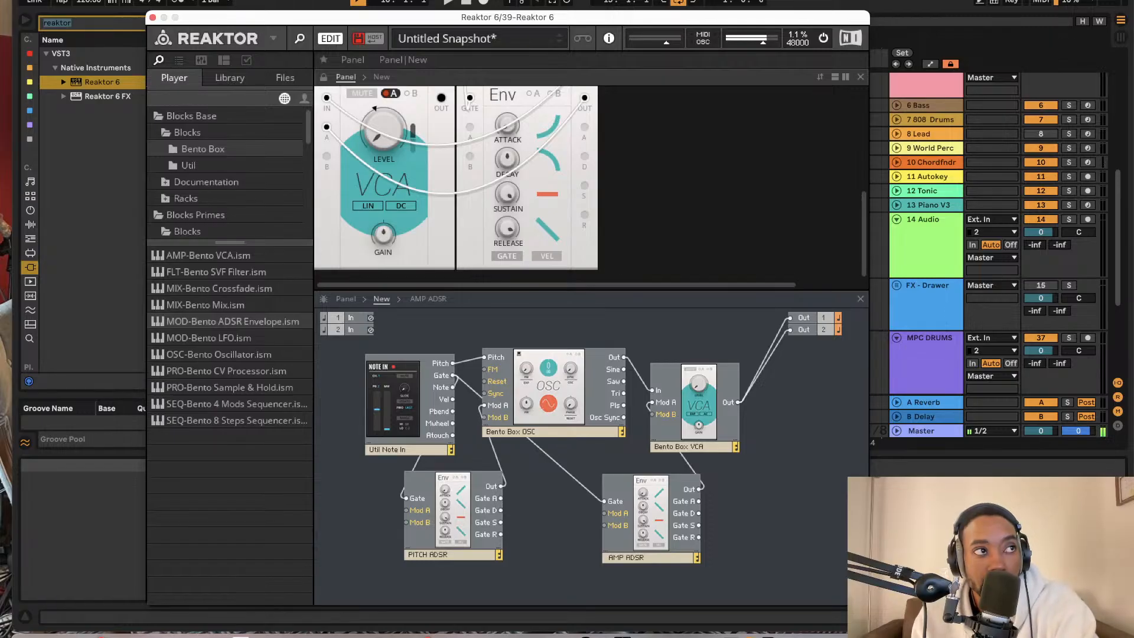
scroll(455, 155, "up", 6)
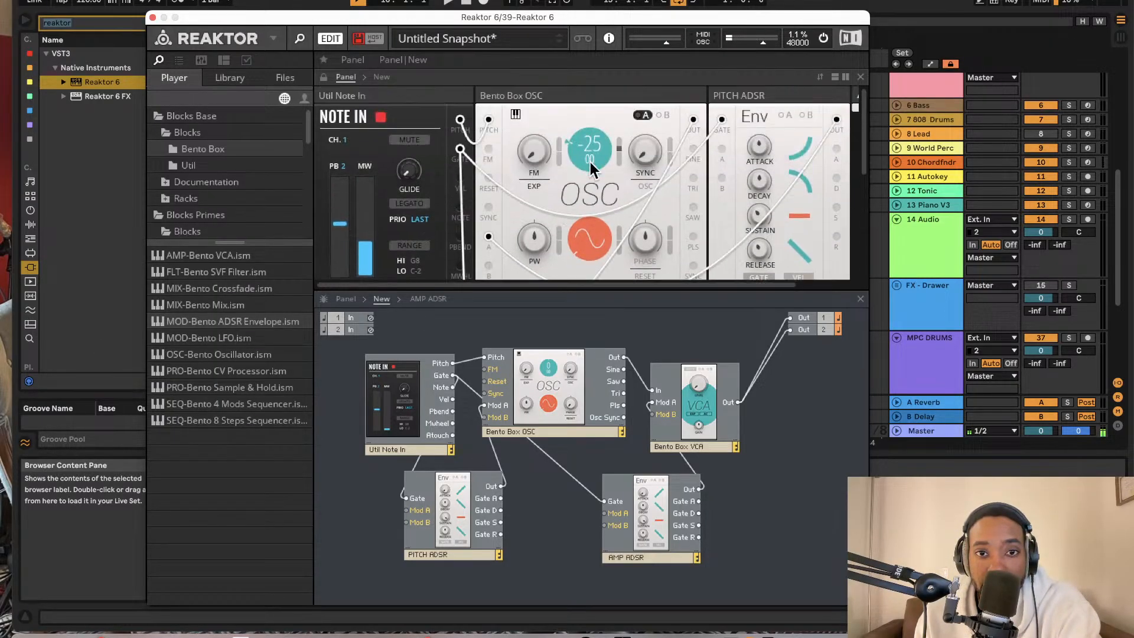
left_click_drag(590, 162, 593, 157)
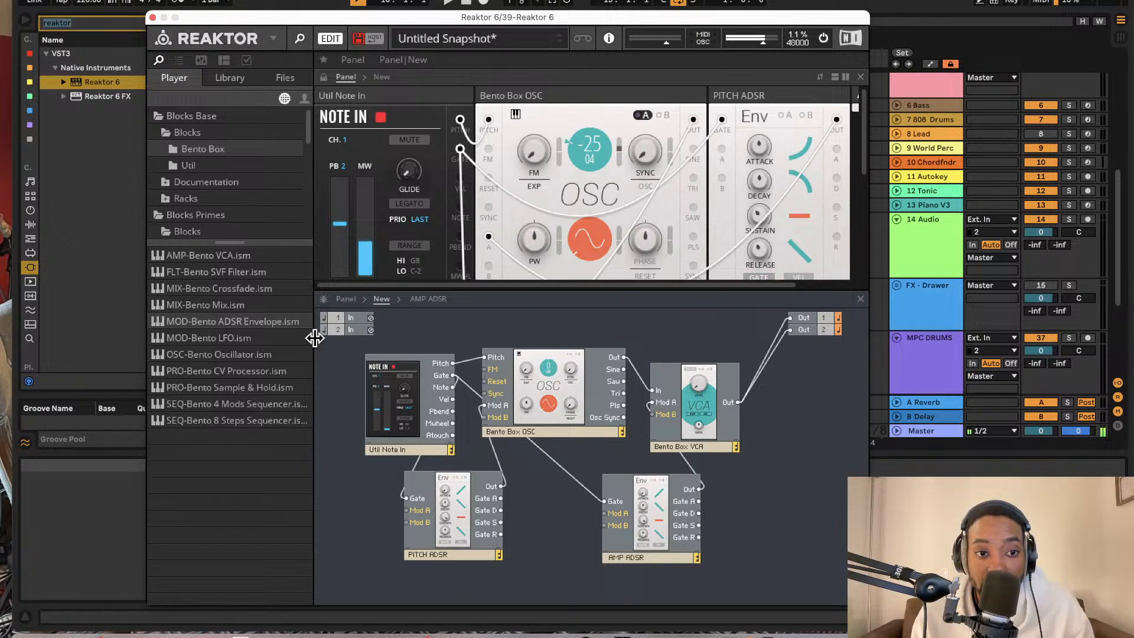
- Insert the Bento SVF Filter between the oscillator and the VCA, wiring the oscillator's Out to its In and its Out to the VCA's In
left_click_drag(237, 272, 682, 404)
left_click_drag(700, 389, 794, 383)
left_click_drag(652, 425, 615, 359)
left_click_drag(685, 434, 756, 388)
left_click_drag(639, 454, 671, 422)
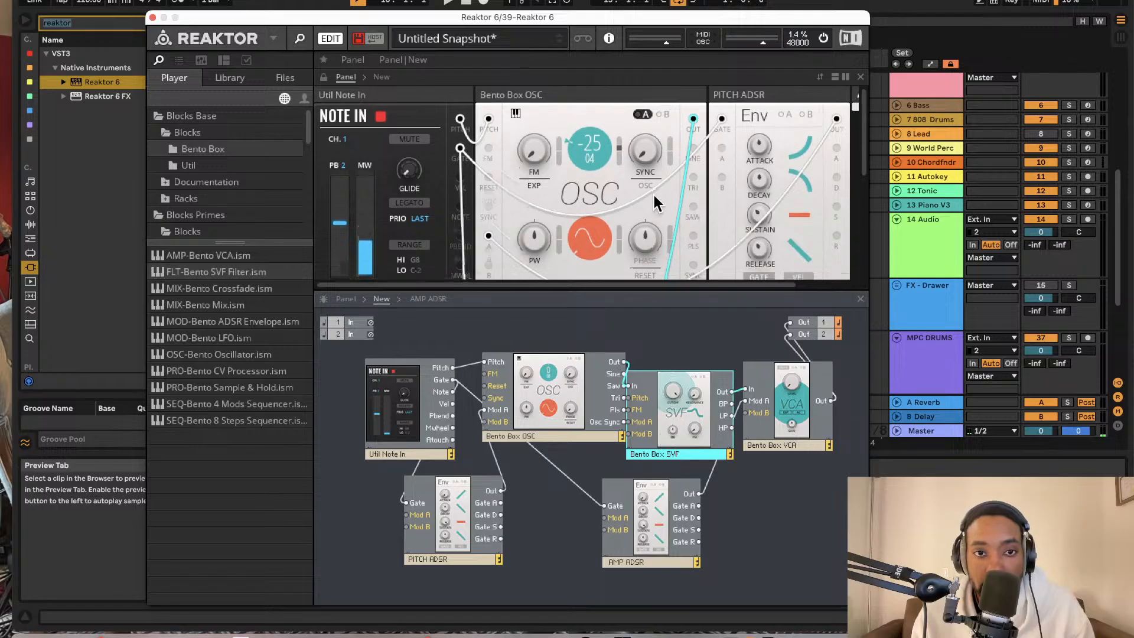
scroll(652, 267, "down", 4)
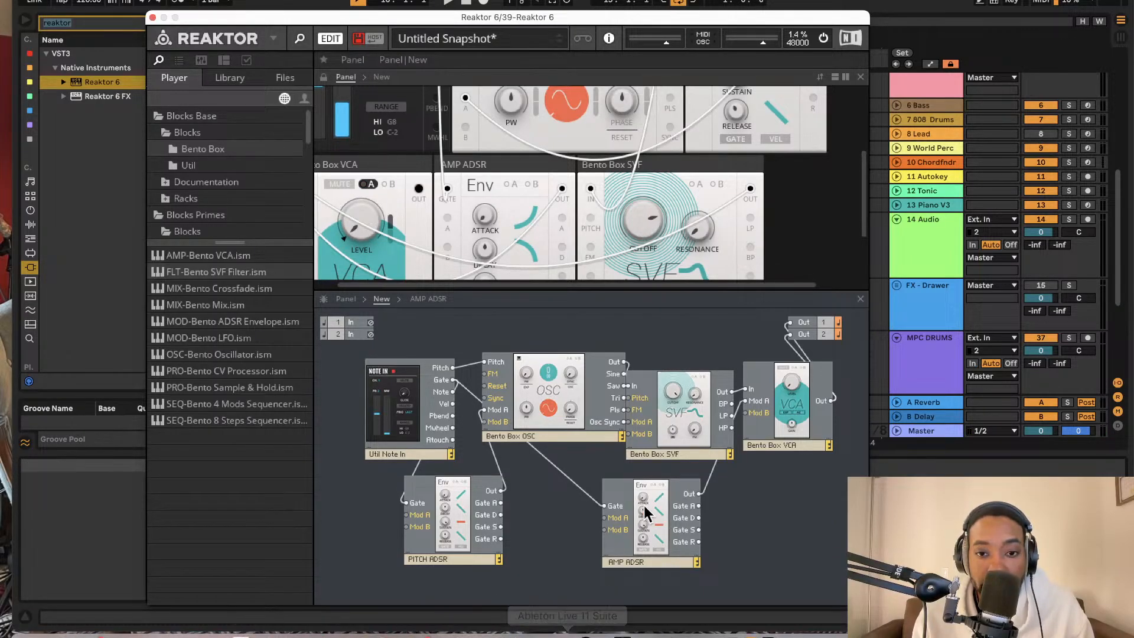
mouse_move(653, 526)
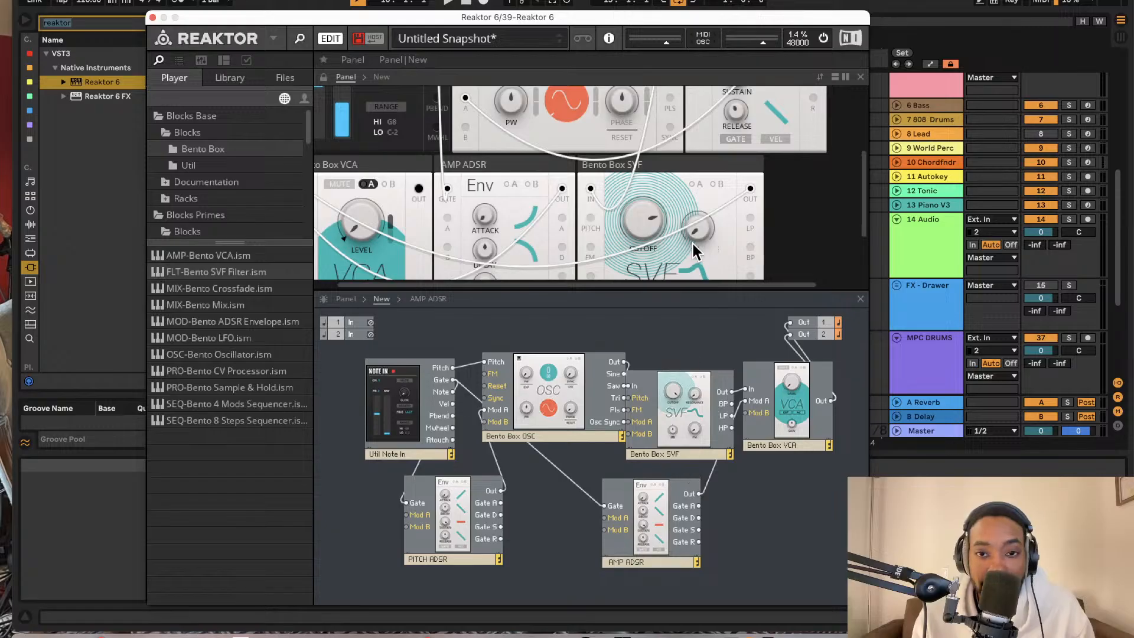
scroll(657, 196, "up", 5)
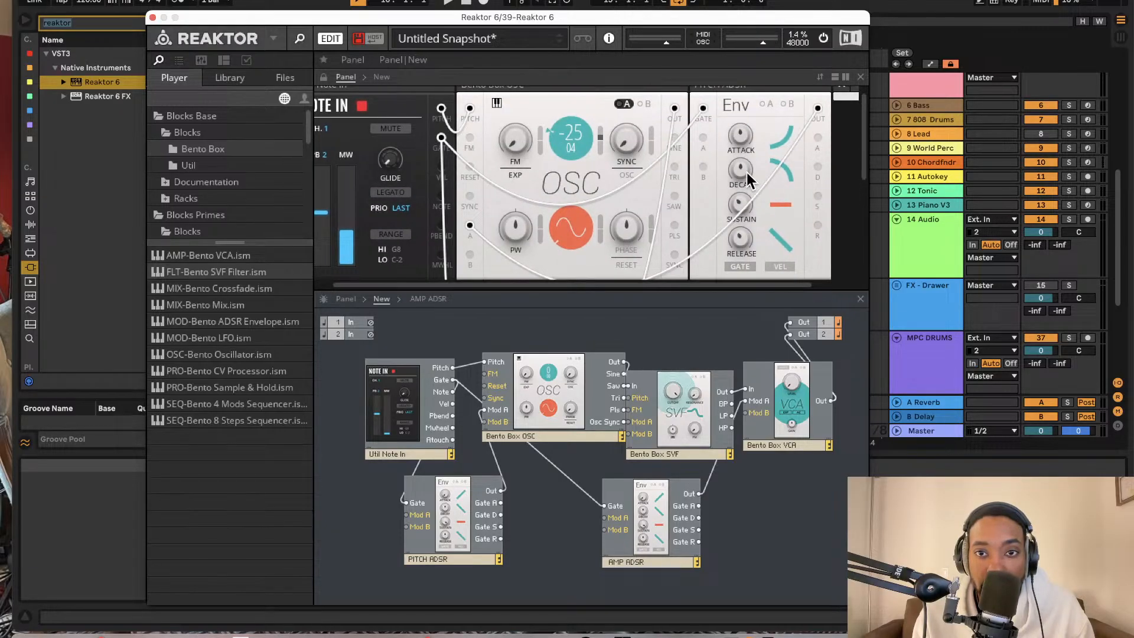
scroll(745, 177, "down", 5)
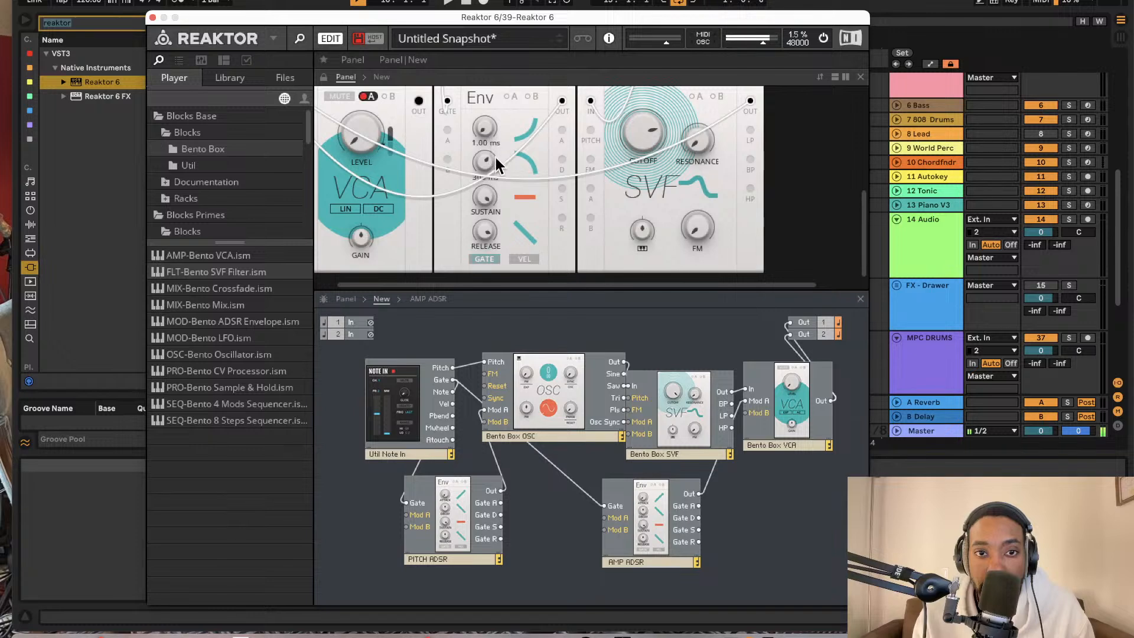
scroll(488, 174, "up", 5)
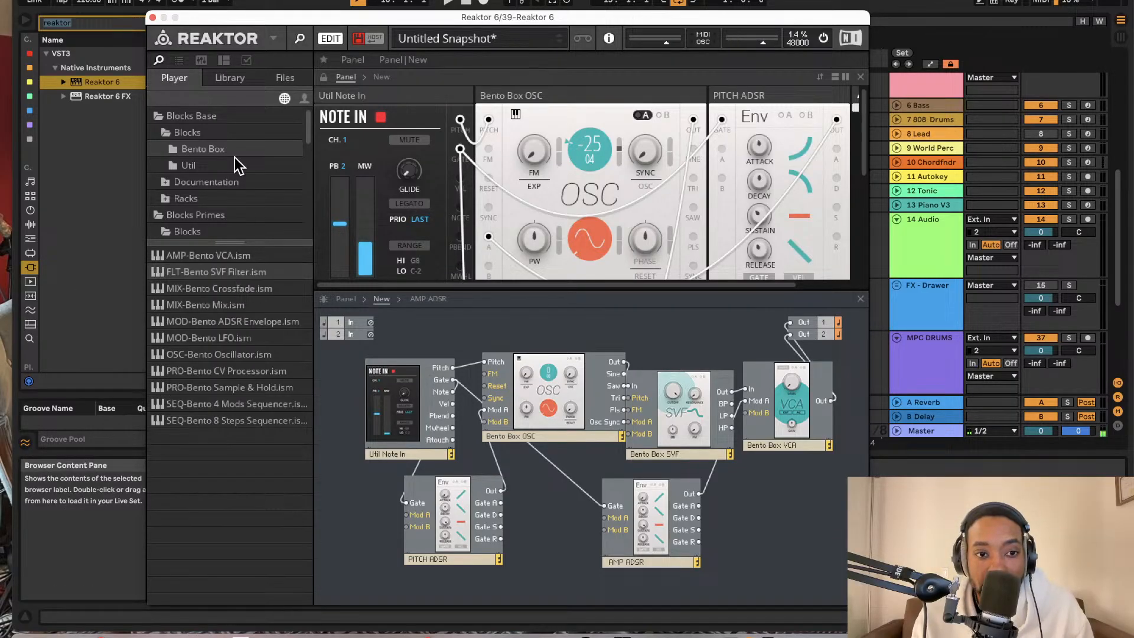
- Find the Driver Distortion block in the Blocks Primes library and add it to the structure after the VCA
left_click(189, 166)
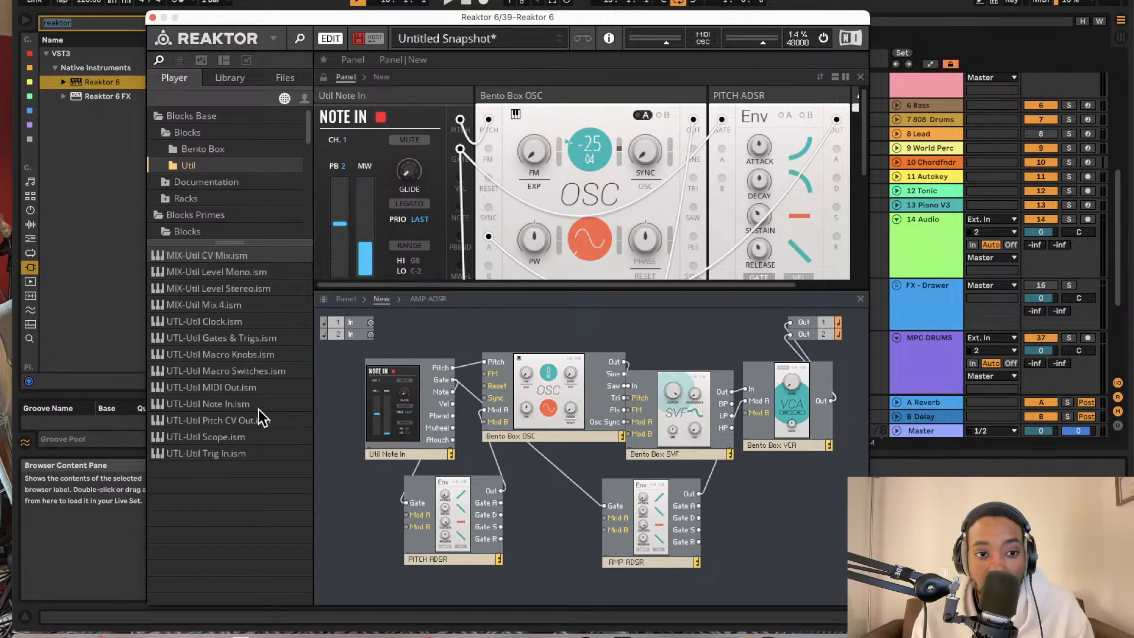
left_click(203, 150)
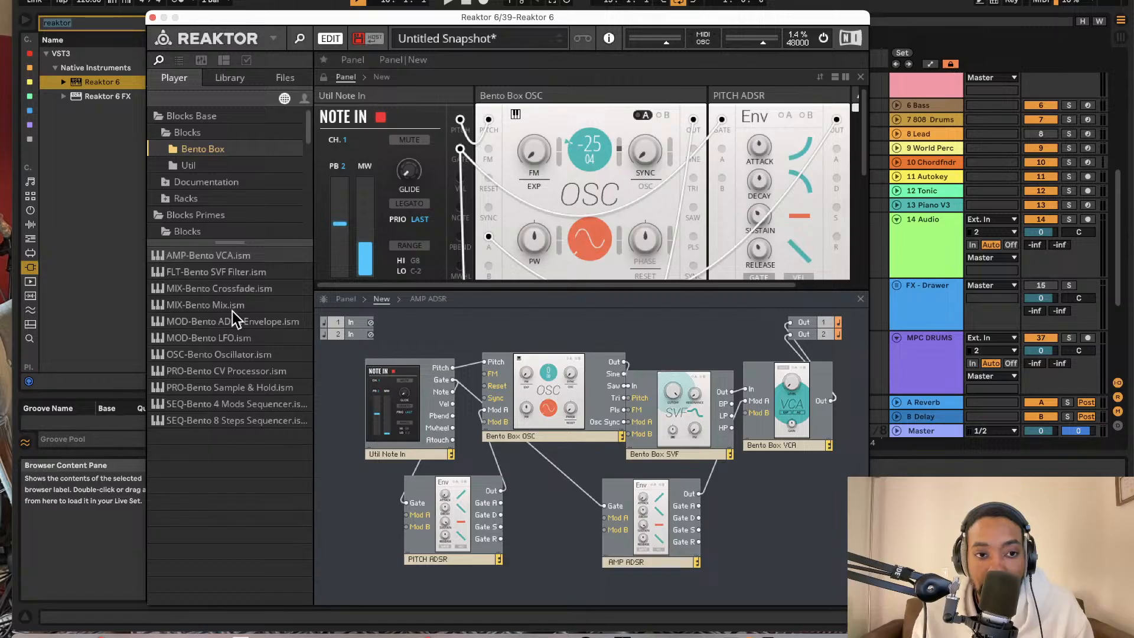
left_click(204, 166)
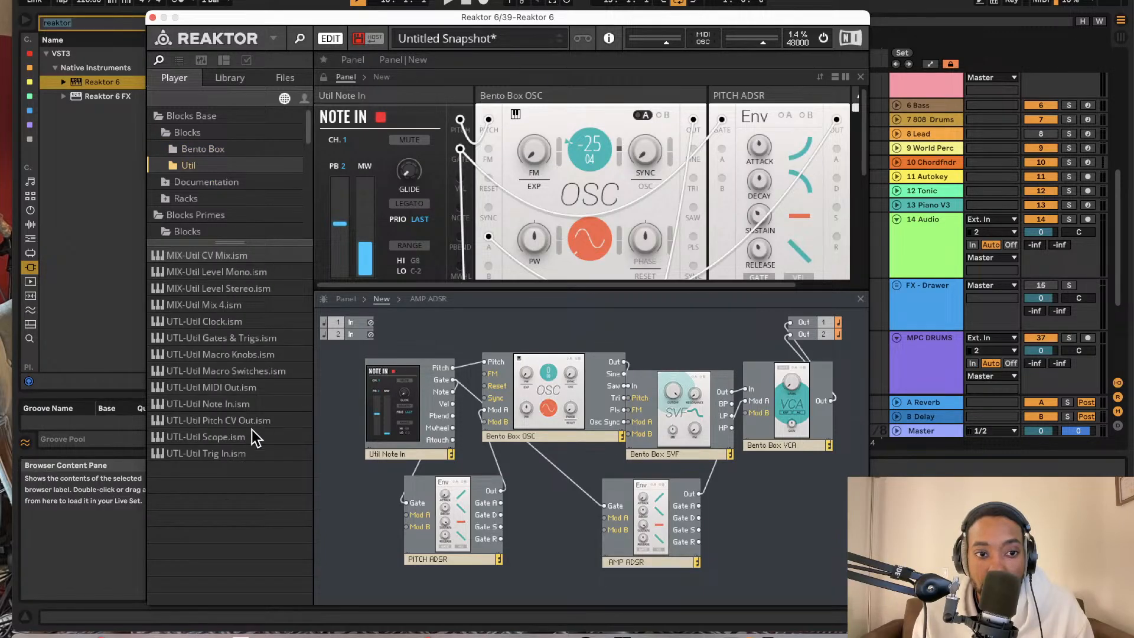
left_click(223, 153)
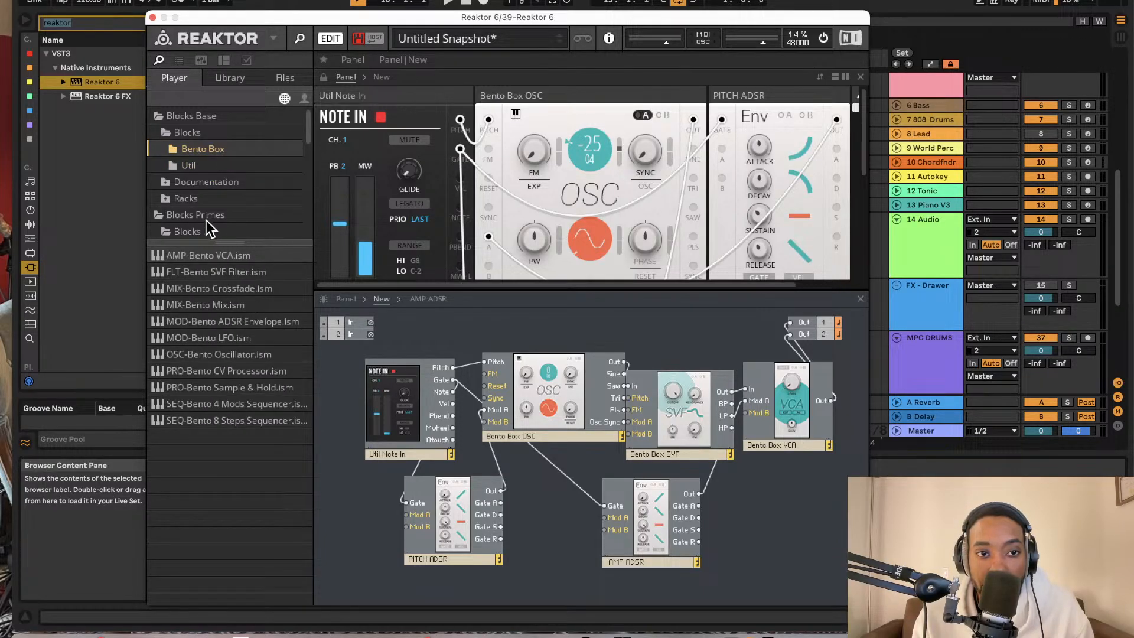
scroll(182, 211, "down", 2)
left_click(177, 210)
scroll(183, 220, "down", 3)
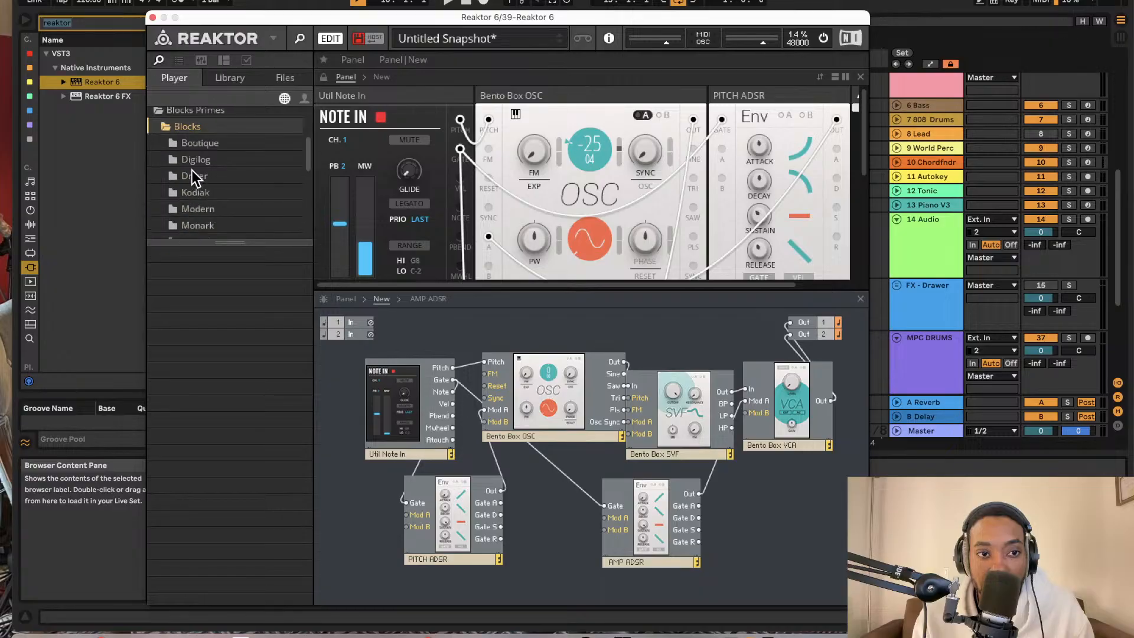
left_click(193, 171)
left_click_drag(221, 255, 780, 387)
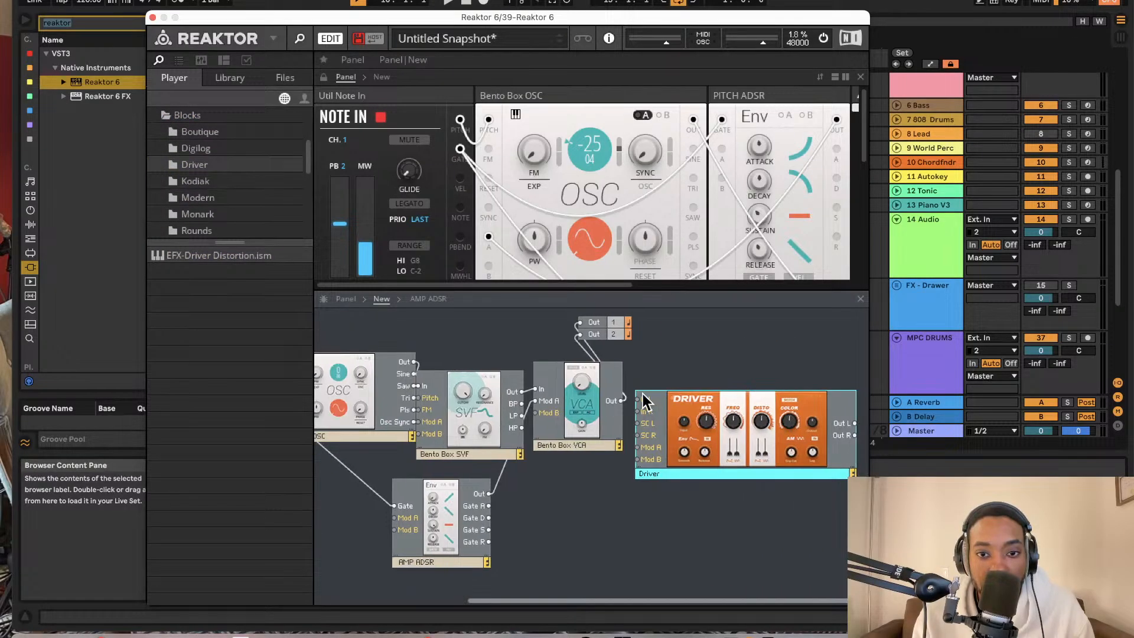
- Wire the VCA's Out to the Driver's In L and In R, and the Driver's Out L and Out R to main outputs 1 and 2
mouse_move(618, 397)
left_mouse_down()
mouse_move(598, 389)
mouse_move(619, 400)
left_mouse_up()
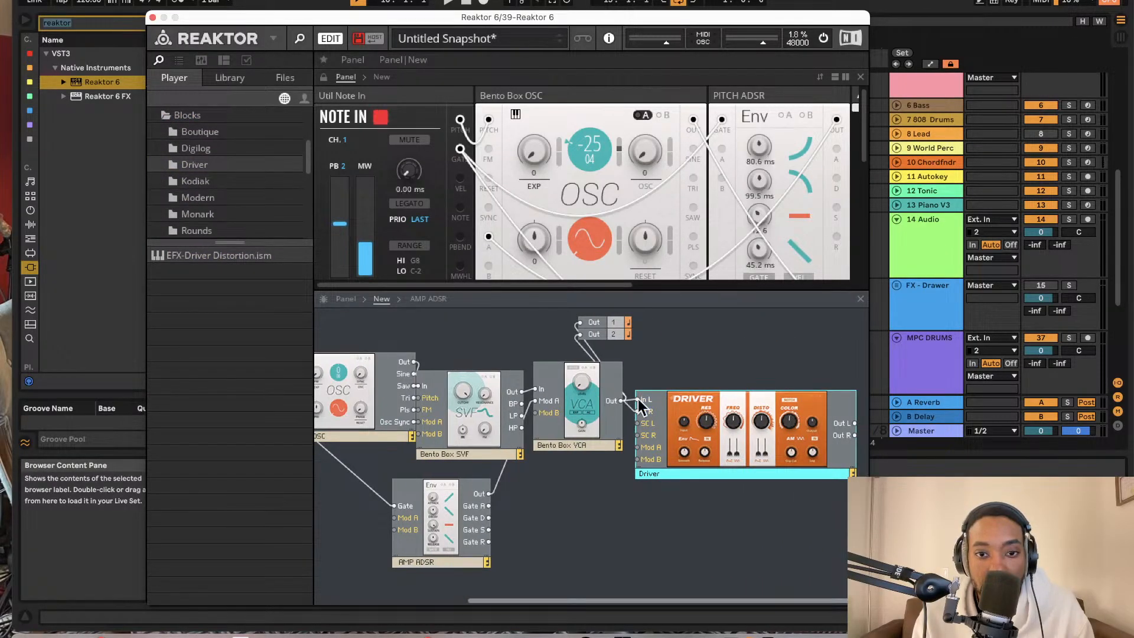
left_click_drag(855, 424, 581, 322)
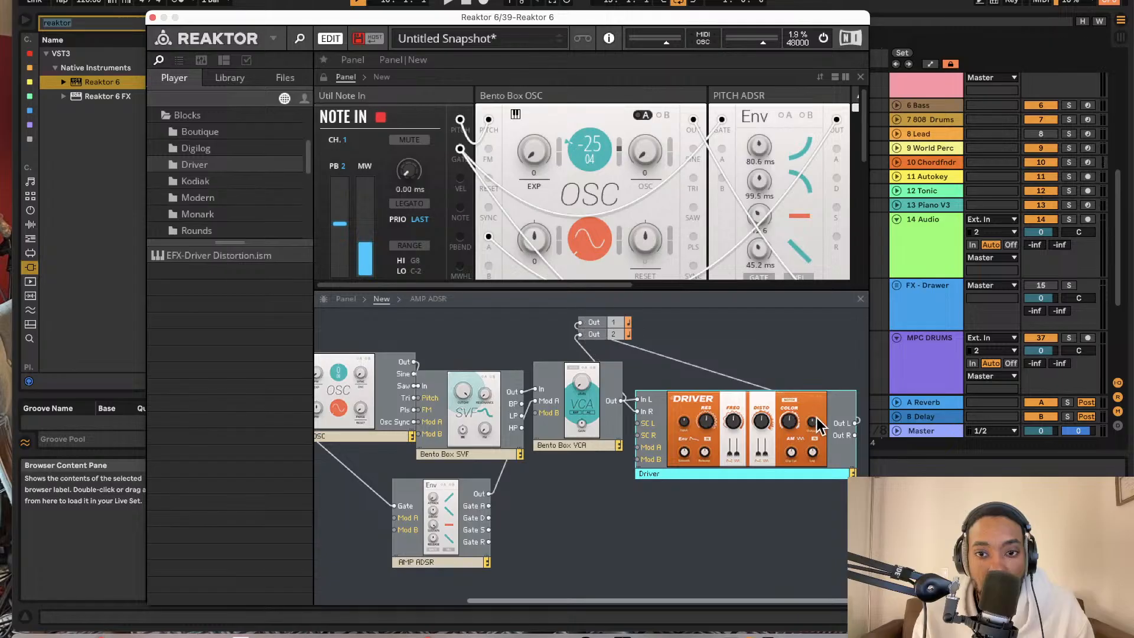
left_click_drag(854, 436, 581, 334)
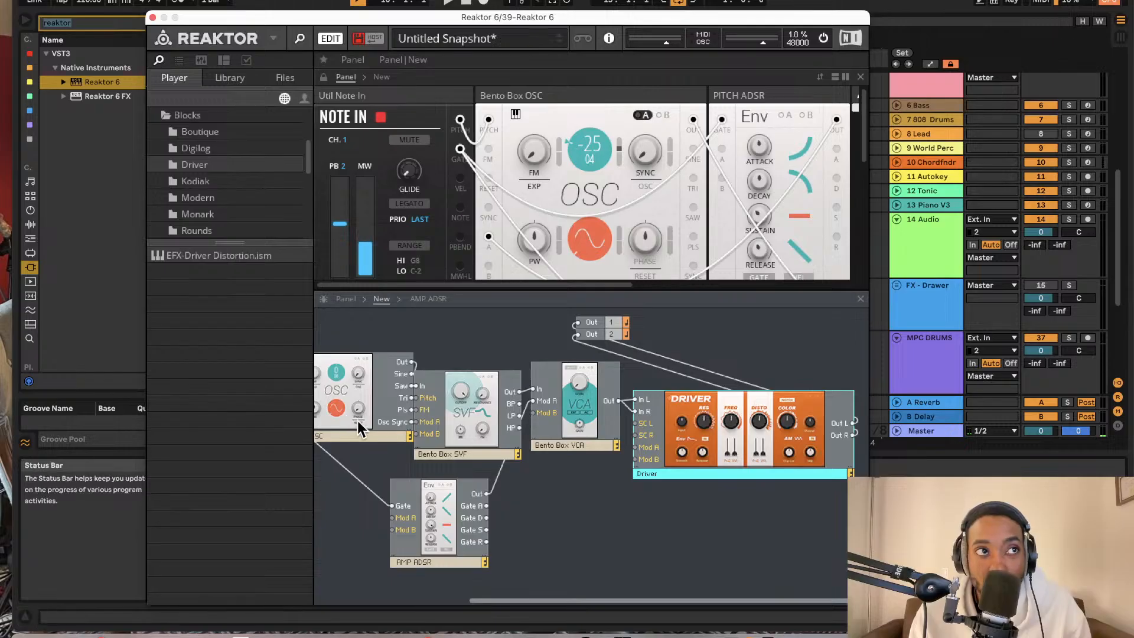
scroll(463, 402, "left", 2)
scroll(463, 402, "left", 6)
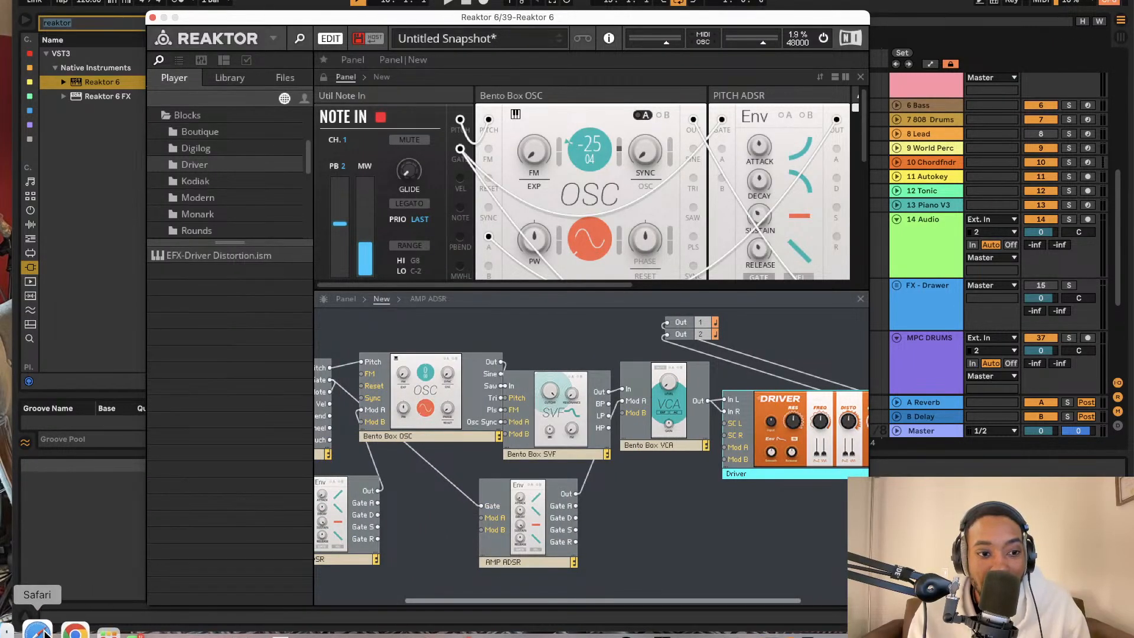
- Switch to Finder and reposition its Recents window
left_click(40, 629)
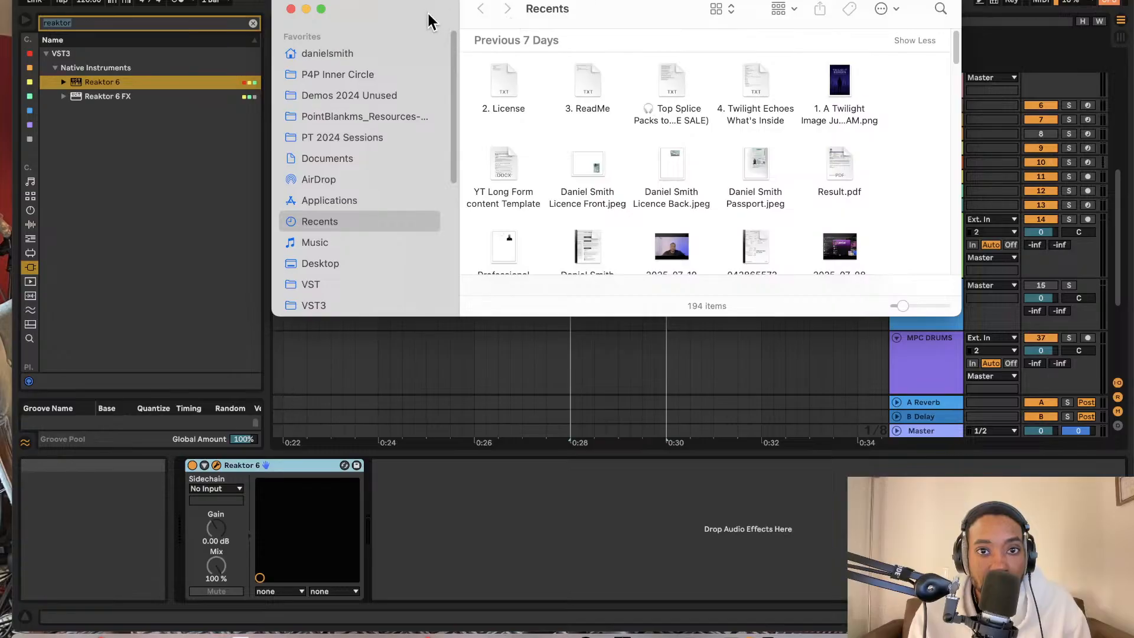
left_click_drag(430, 20, 367, 55)
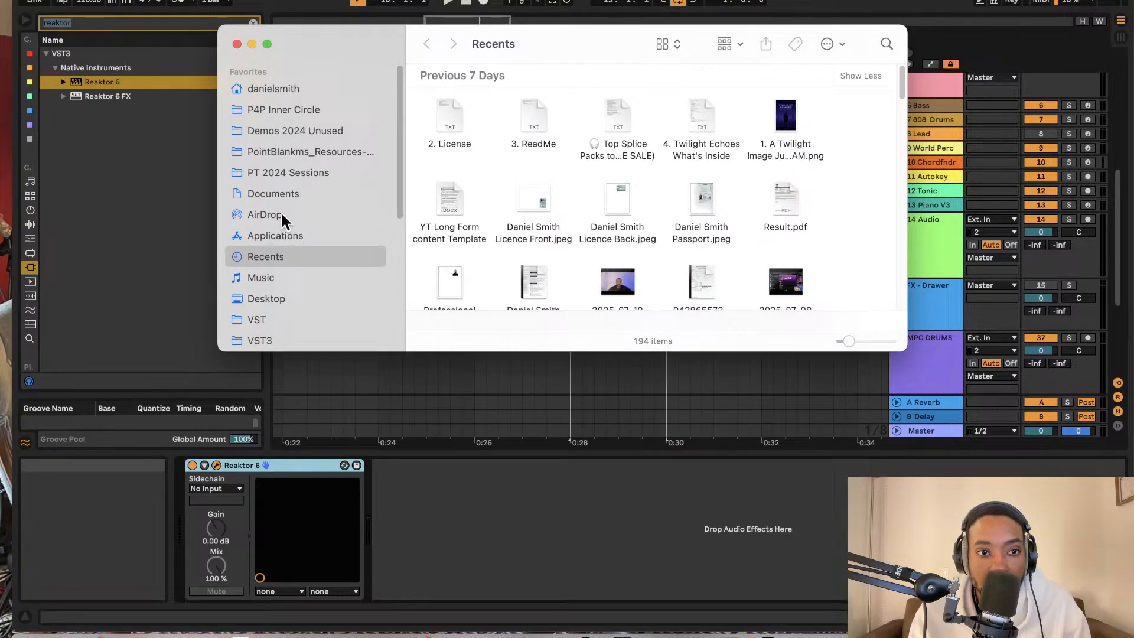
left_click_drag(353, 47, 194, 122)
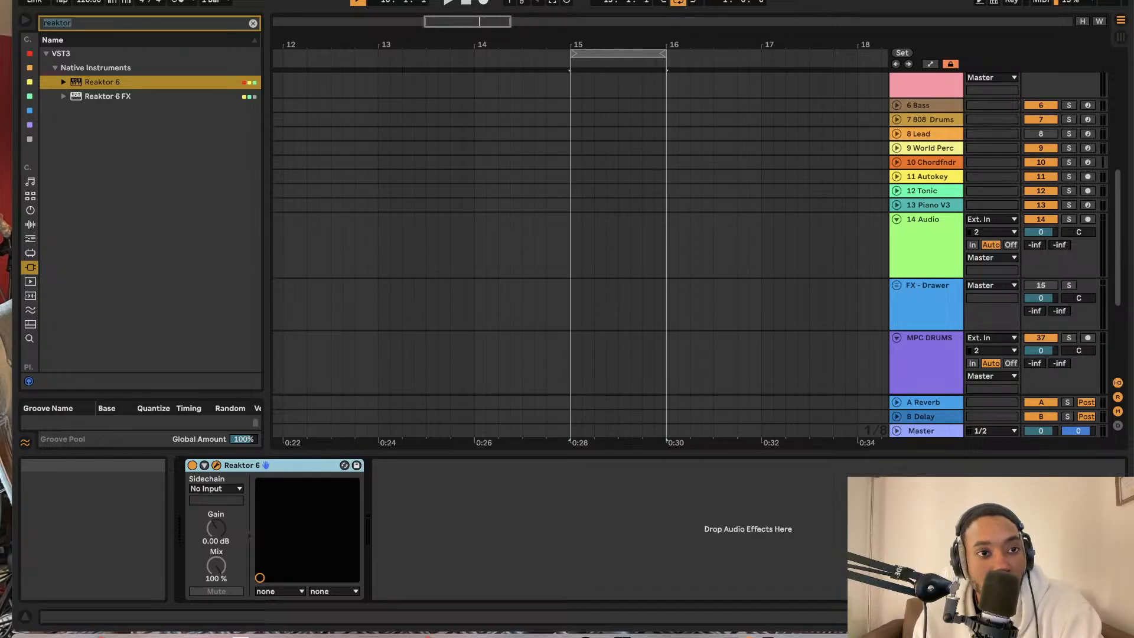
- Switch back to the Reaktor 6 window and add the NOISE block to the structure between the PITCH ADSR and AMP ADSR
left_click(362, 429)
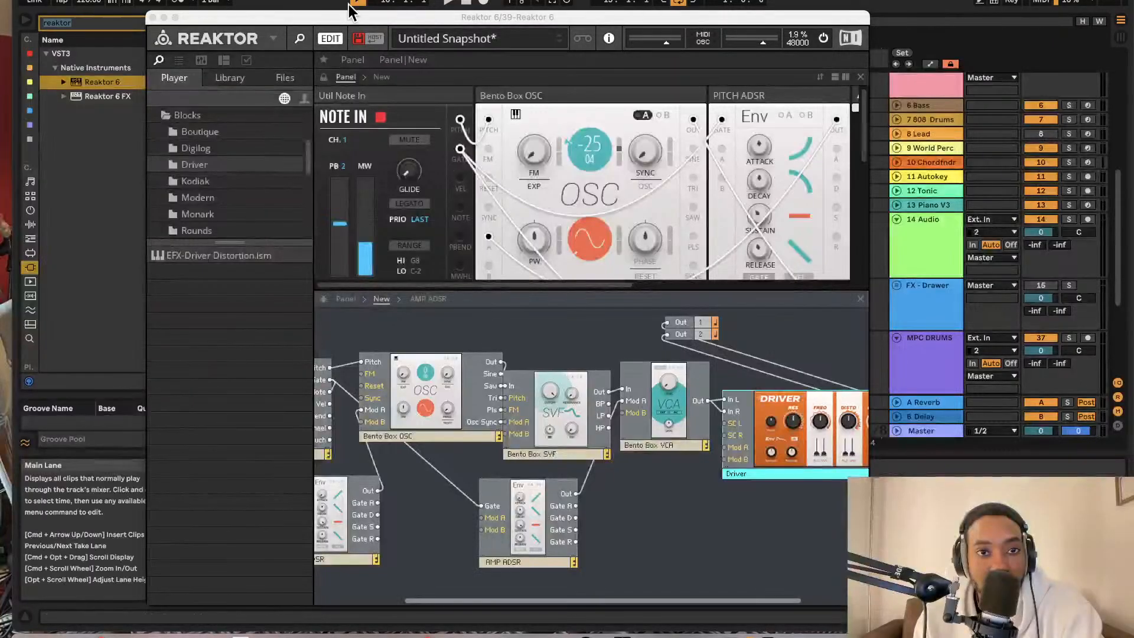
key("super+Tab")
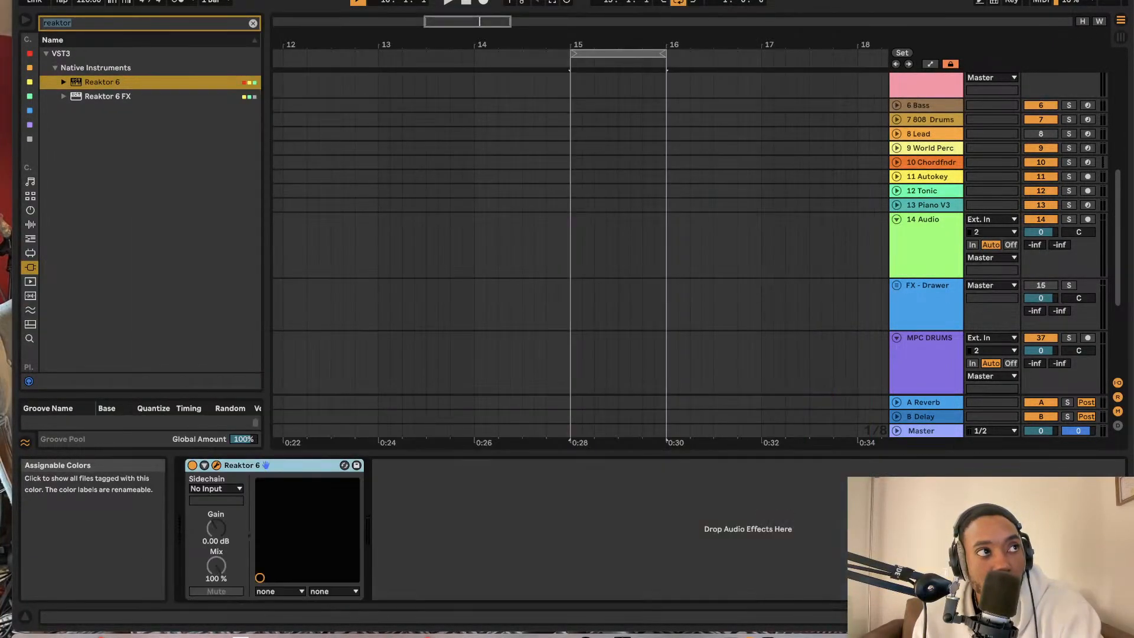
left_click(217, 465)
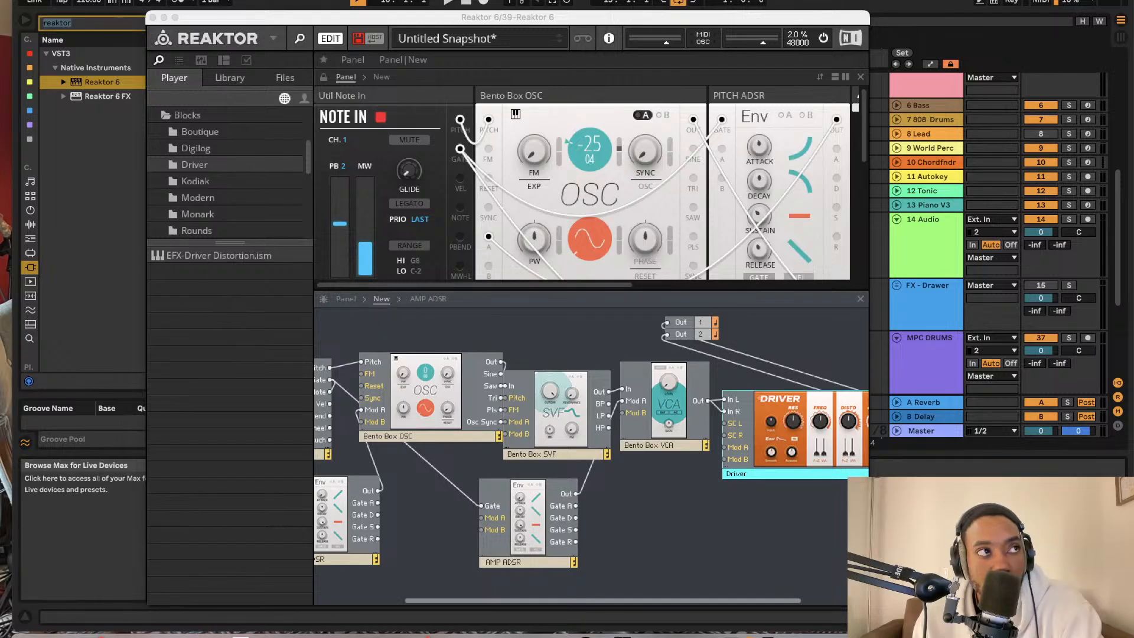
key("super+Tab")
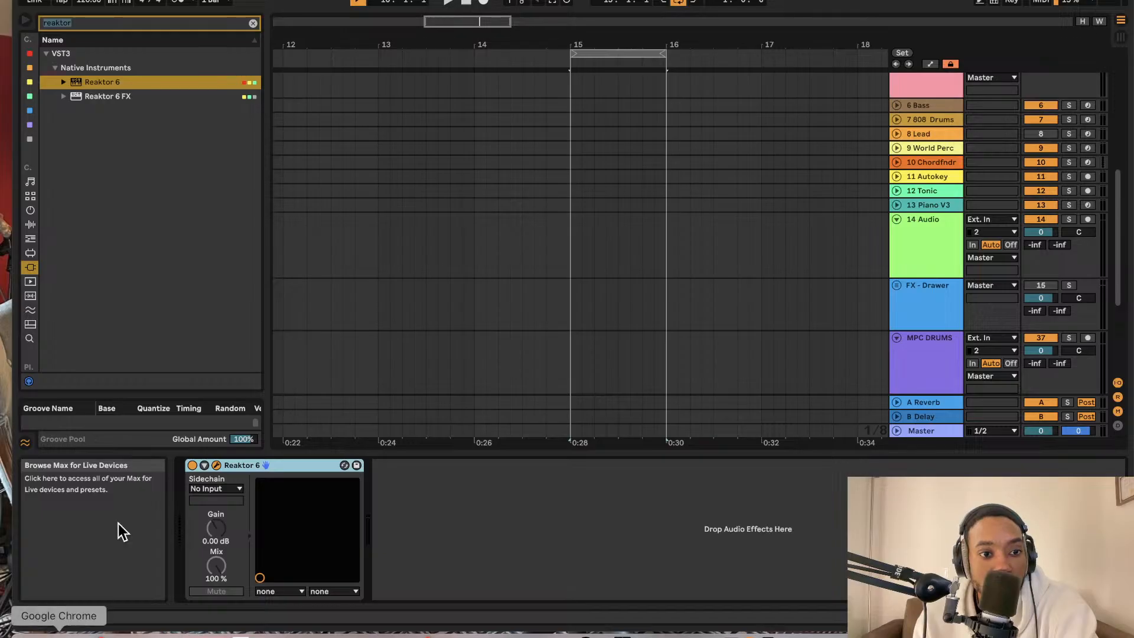
left_click(216, 465)
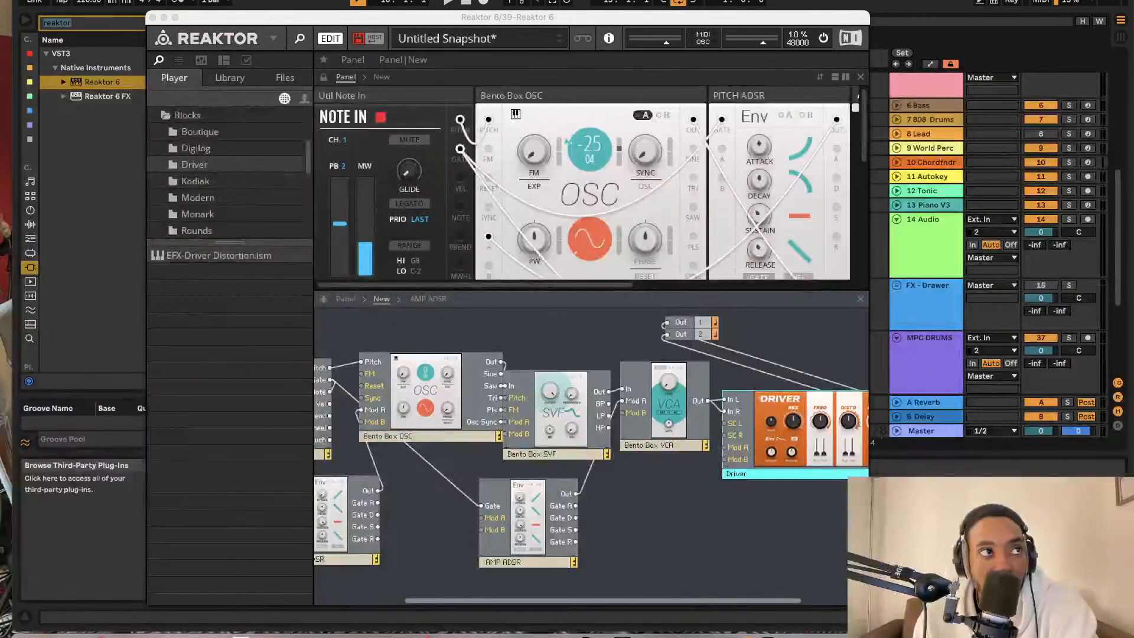
left_click_drag(106, 636, 426, 482)
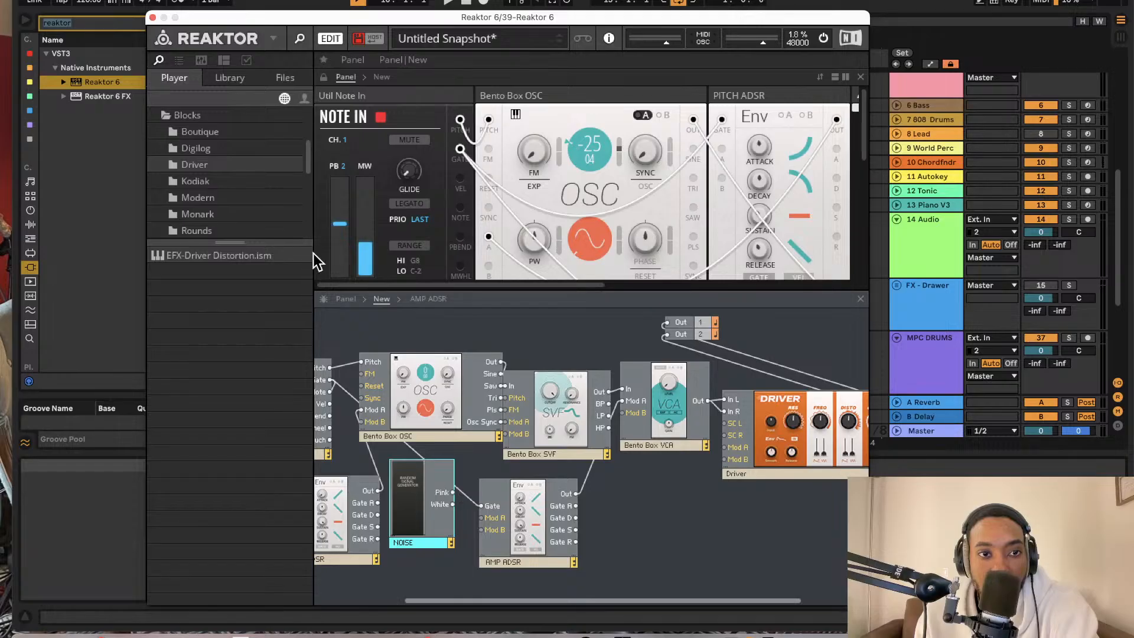
- Add the Bento Mix block from the Blocks Base Bento Box library and shift the SVF, VCA, AMP ADSR, Driver and outputs to make room
scroll(204, 209, "up", 3)
scroll(195, 159, "up", 2)
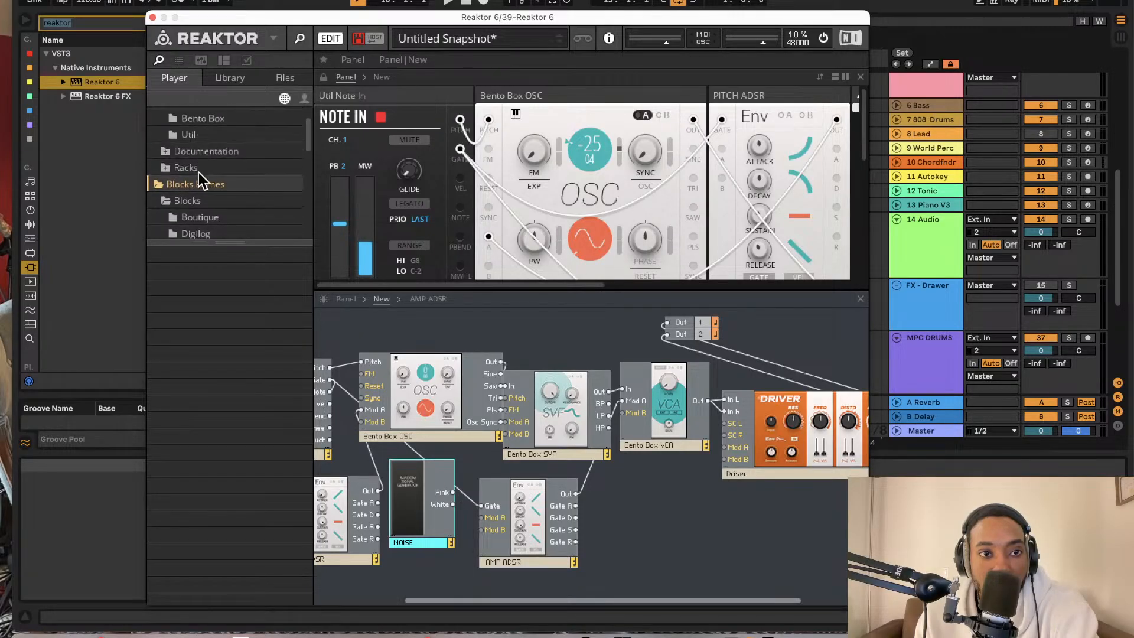
left_click(195, 134)
left_click(197, 120)
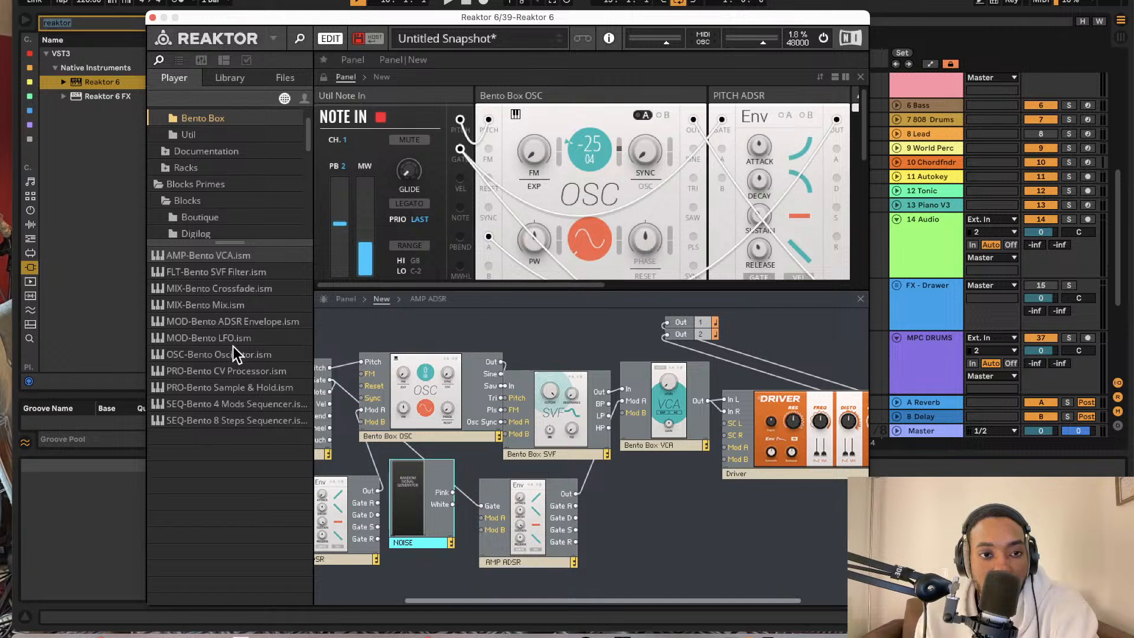
left_click_drag(234, 308, 835, 499)
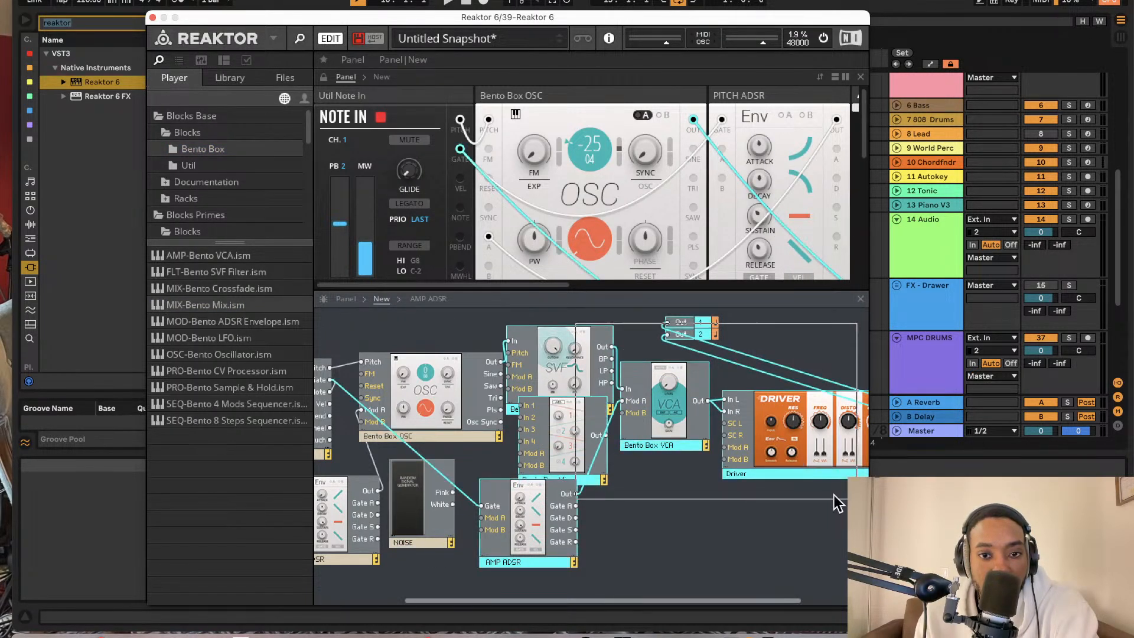
left_click_drag(562, 359, 656, 371)
- Wire the OSC's Out to the mixer's In 1, NOISE Pink to In 2, and the mixer's Out to the SVF's In
left_click(576, 410)
left_click_drag(618, 432, 453, 492)
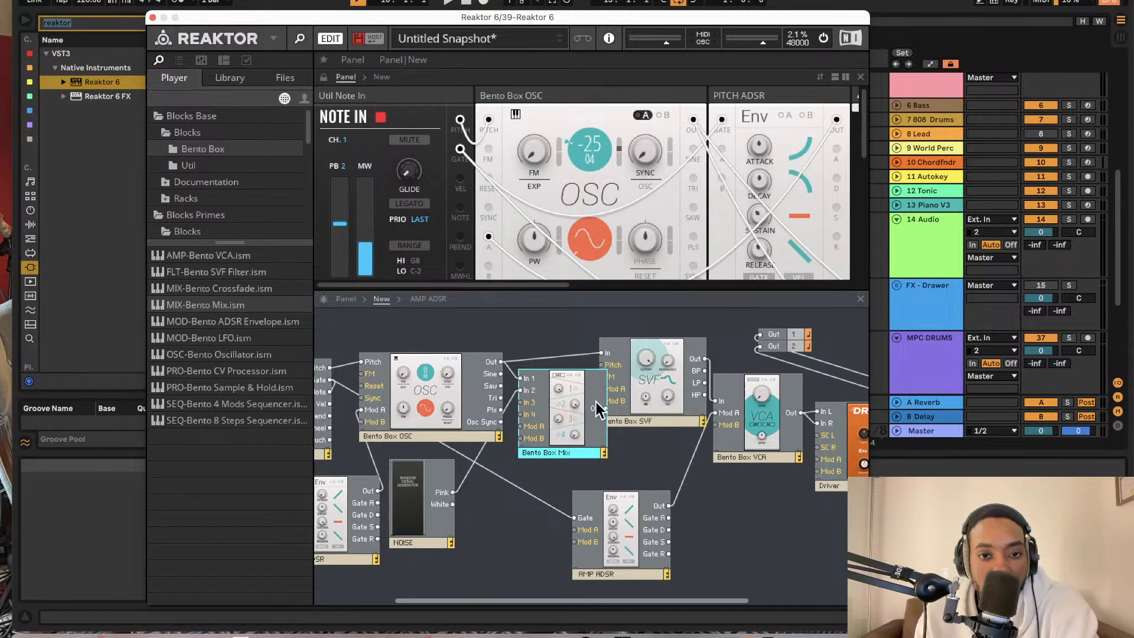
left_click_drag(605, 408, 603, 353)
- Locate the Bento Box Mix on the panel, set channel 1's level to about 15.5 and adjust channel 2's level
scroll(564, 246, "down", 5)
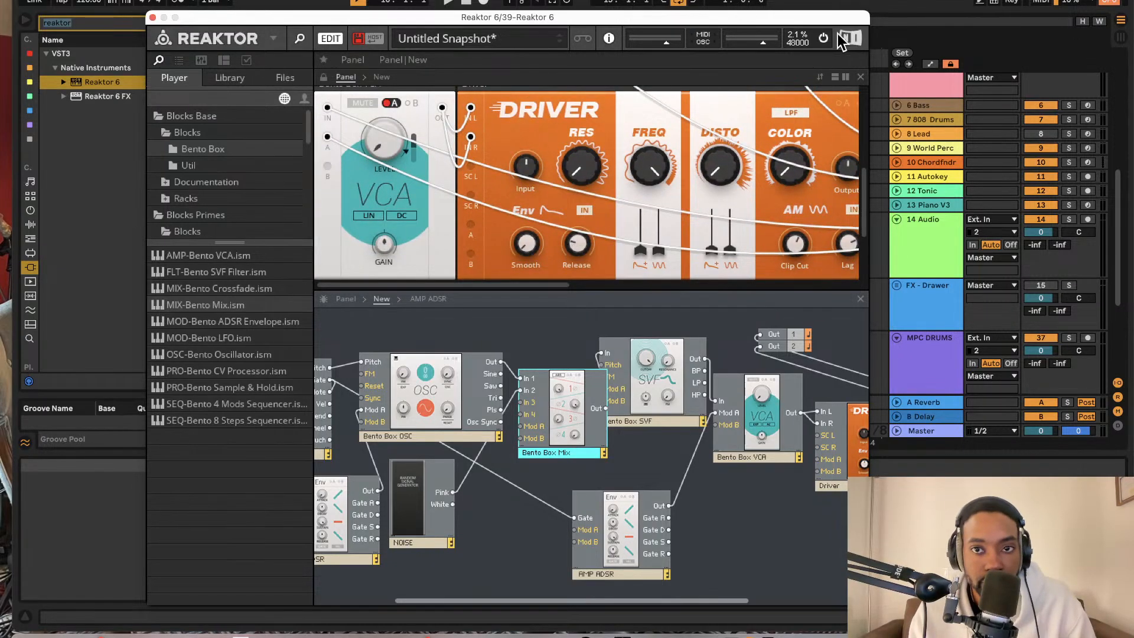
scroll(585, 195, "down", 3)
scroll(584, 184, "right", 2)
scroll(579, 186, "up", 6)
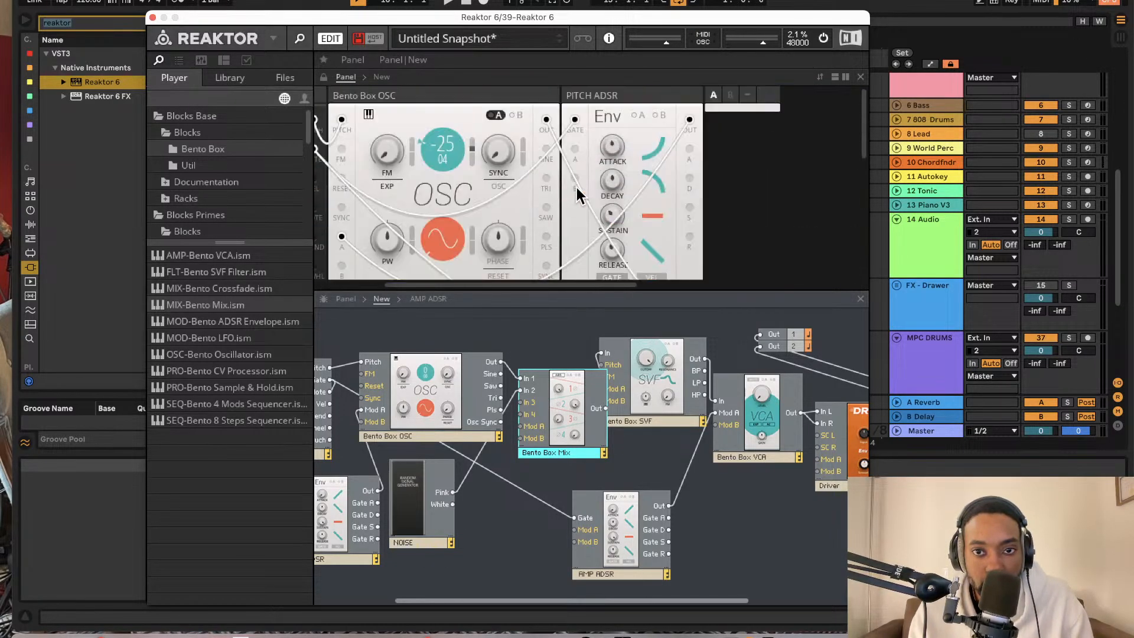
scroll(577, 187, "left", 3)
scroll(576, 185, "down", 5)
scroll(573, 184, "up", 5)
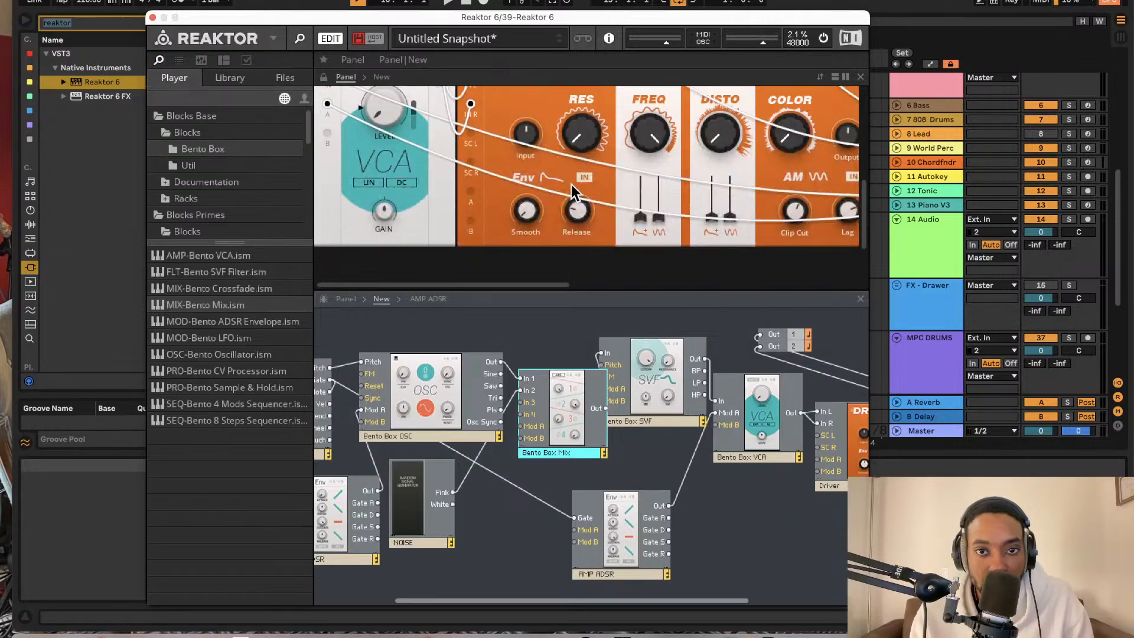
scroll(571, 186, "right", 6)
scroll(554, 130, "up", 1)
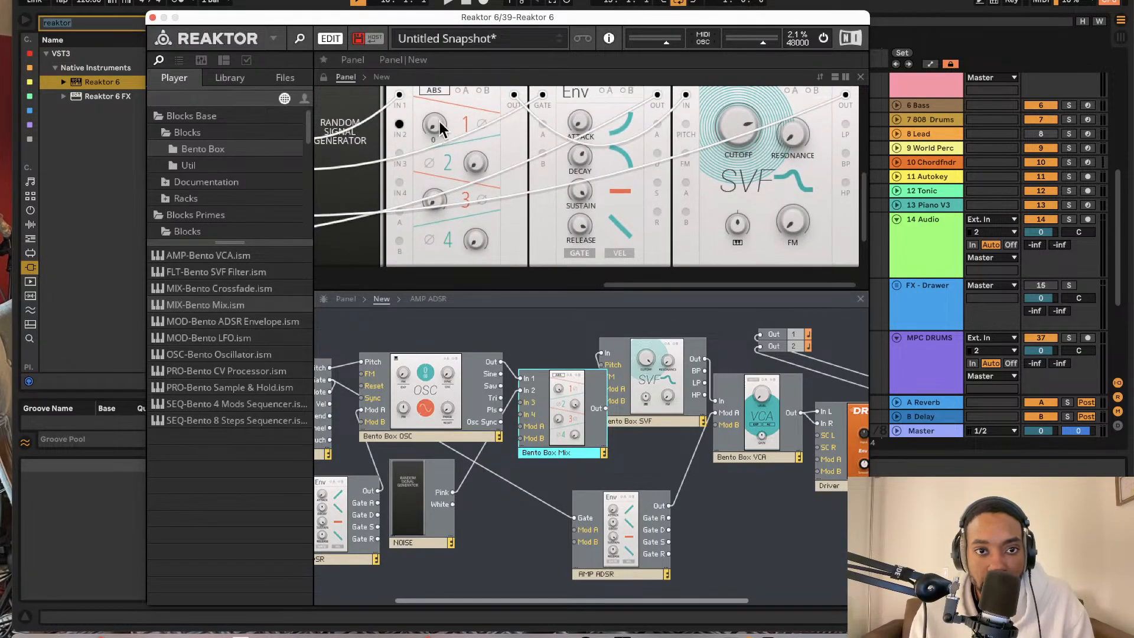
left_click_drag(438, 121, 440, 131)
left_click_drag(482, 166, 492, 106)
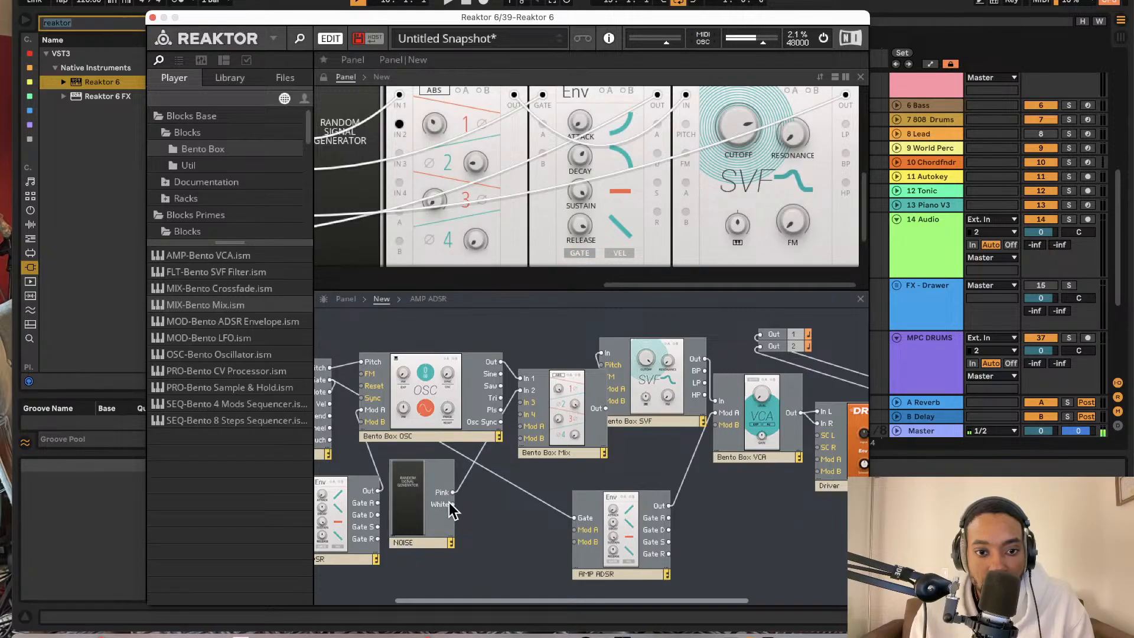
- Replace the mixer's In 2 source with the NOISE block's White output and readjust channel 2's level
left_click_drag(452, 505, 530, 392)
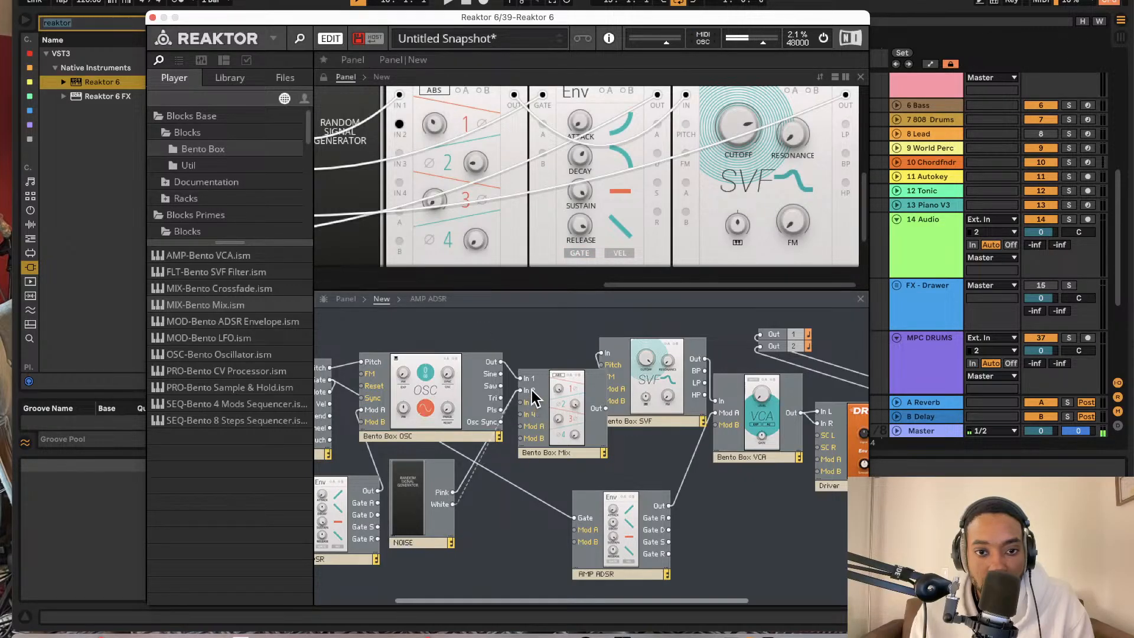
left_click_drag(476, 161, 476, 181)
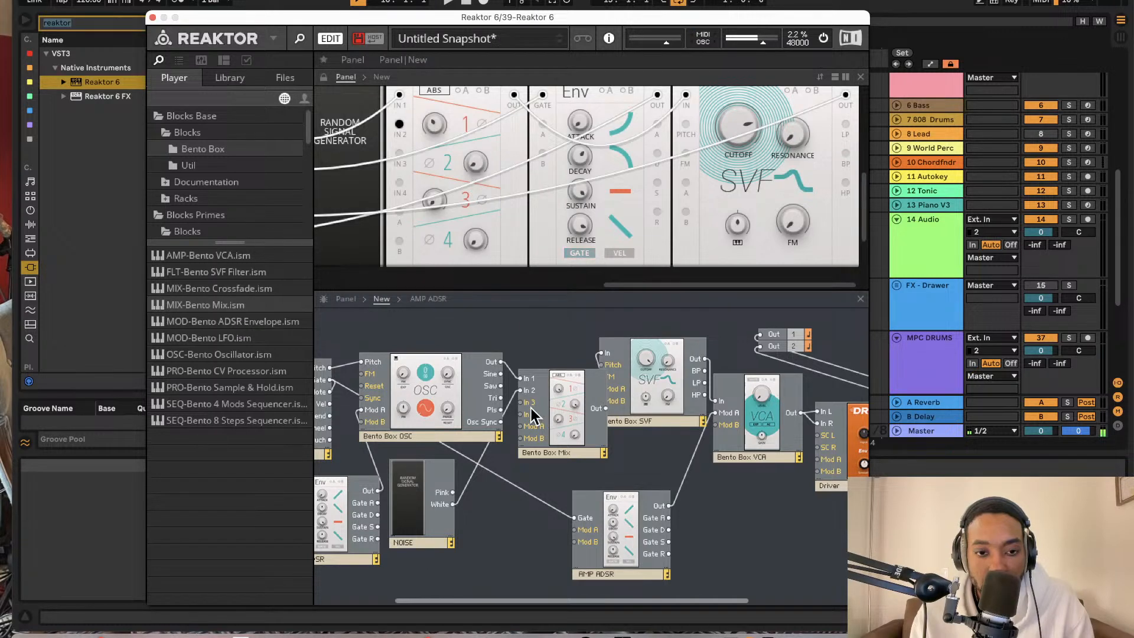
scroll(539, 210, "up", 2)
scroll(588, 199, "down", 3)
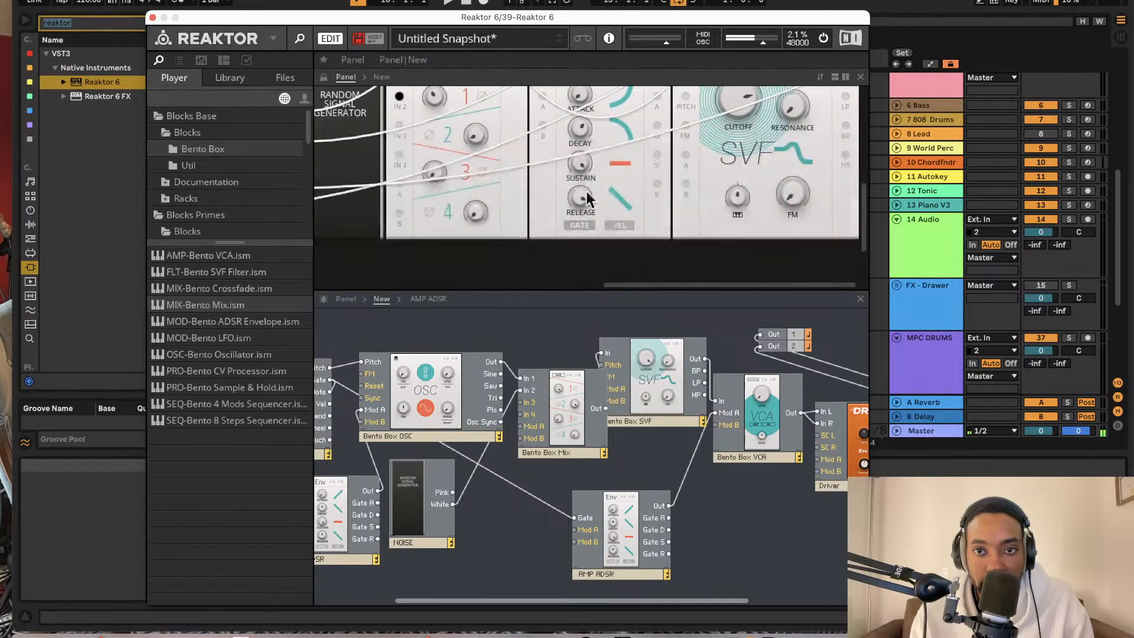
scroll(588, 199, "up", 2)
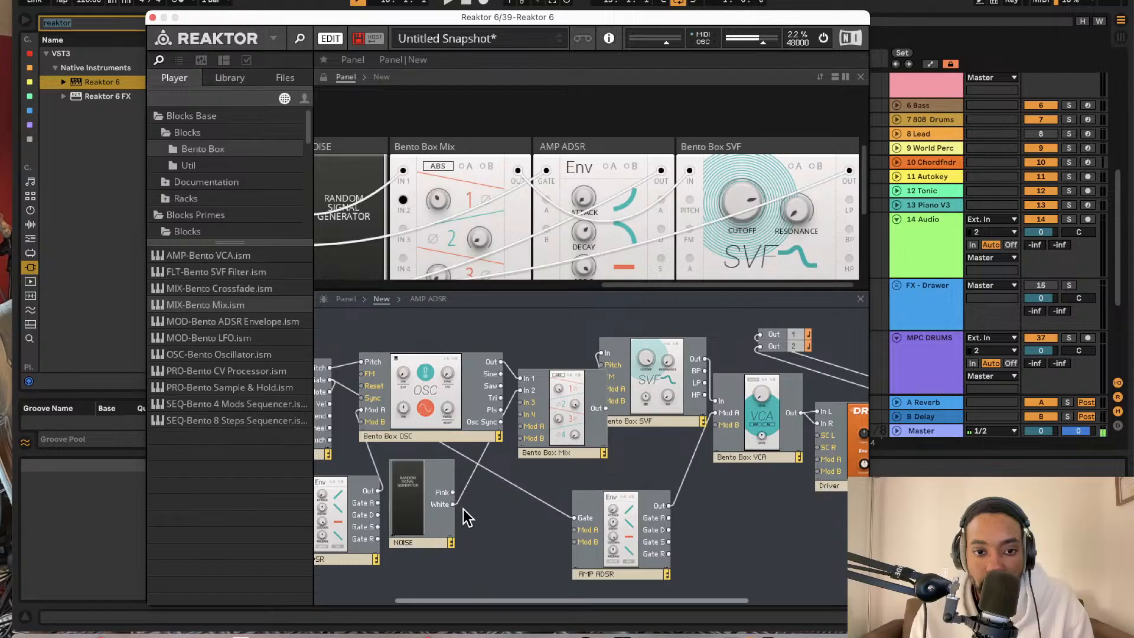
- Try wiring NOISE White to the AMP ADSR's Mod B, removing its cable to the mixer and moving NOISE nearer the envelope
left_click_drag(447, 506, 590, 543)
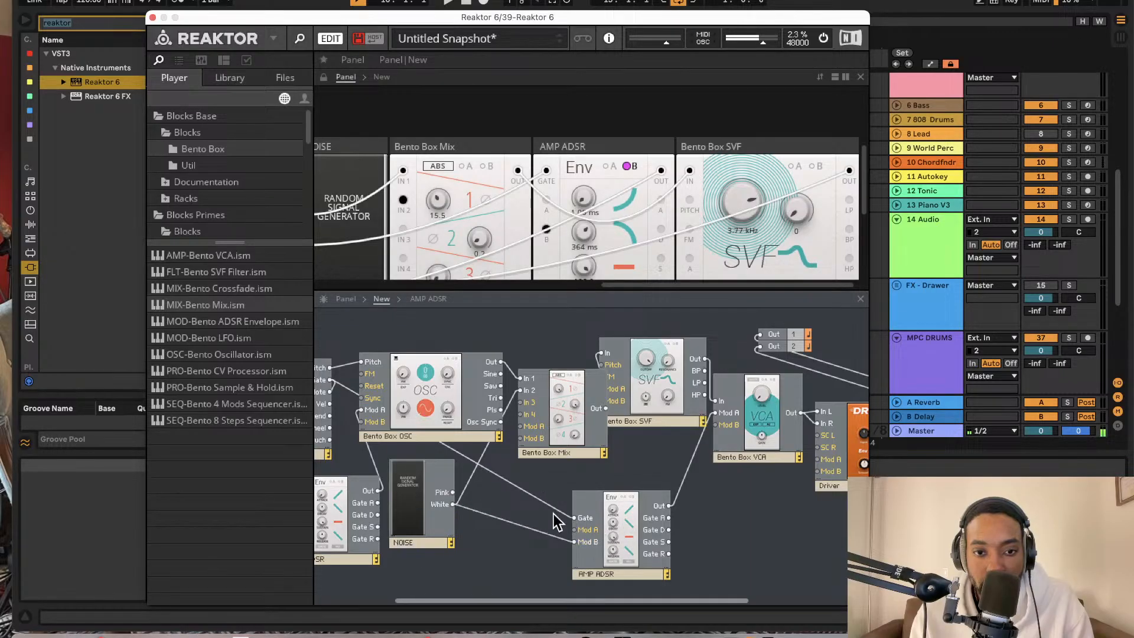
left_click(470, 479)
key("Delete")
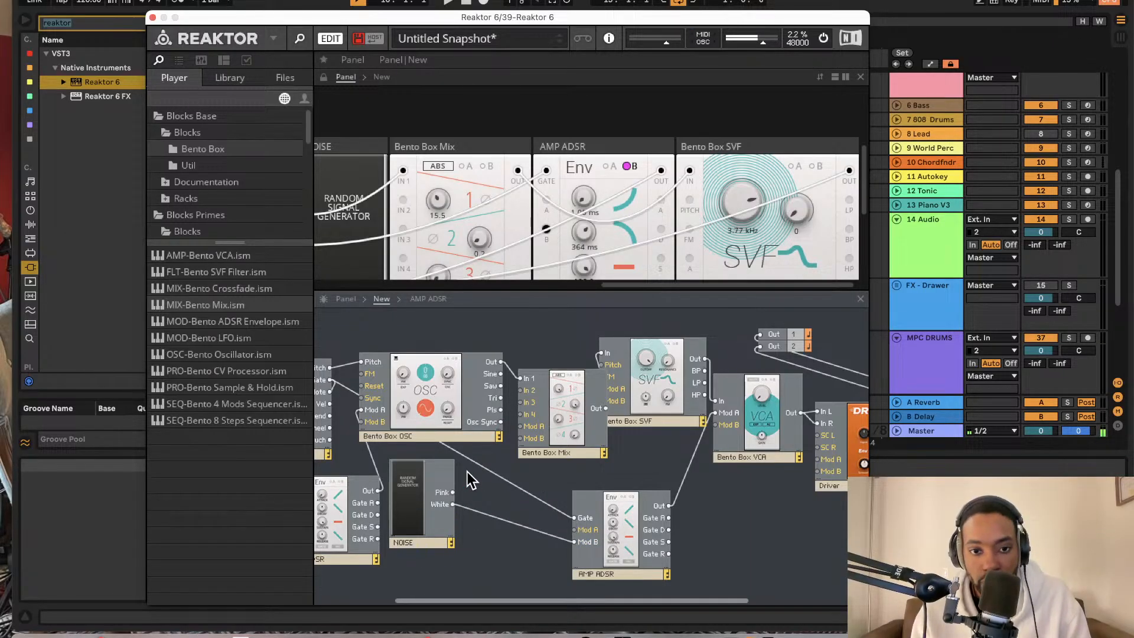
left_click_drag(454, 501, 504, 515)
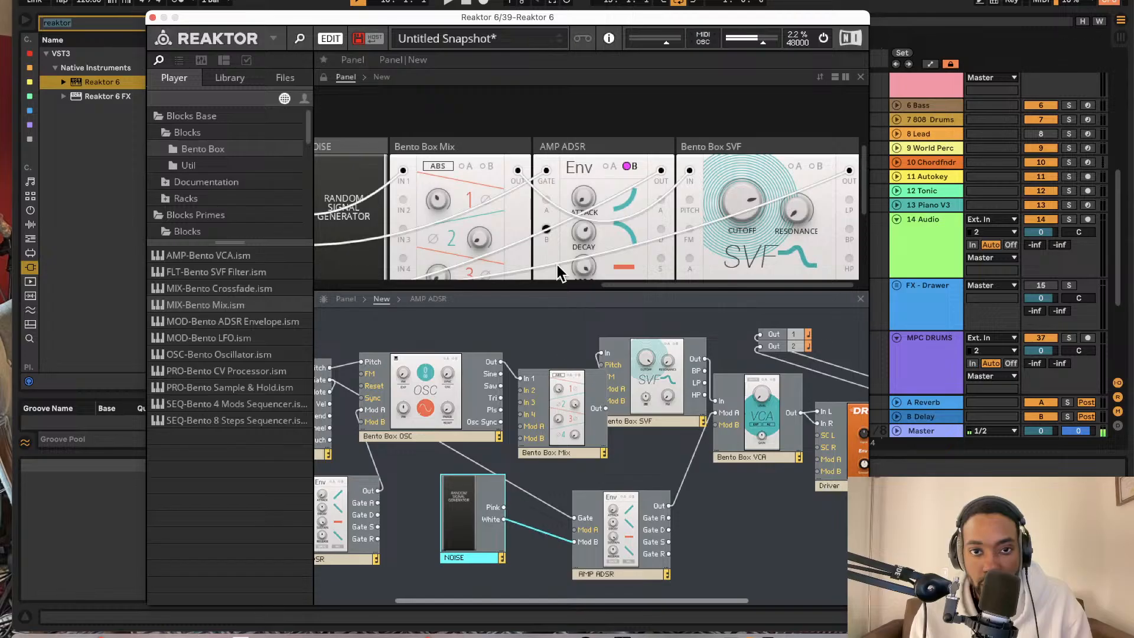
- Try modulation B on the AMP ADSR and wire NOISE Pink to the mixer's Mod A
scroll(561, 216, "down", 3)
scroll(561, 211, "up", 3)
left_click(624, 94)
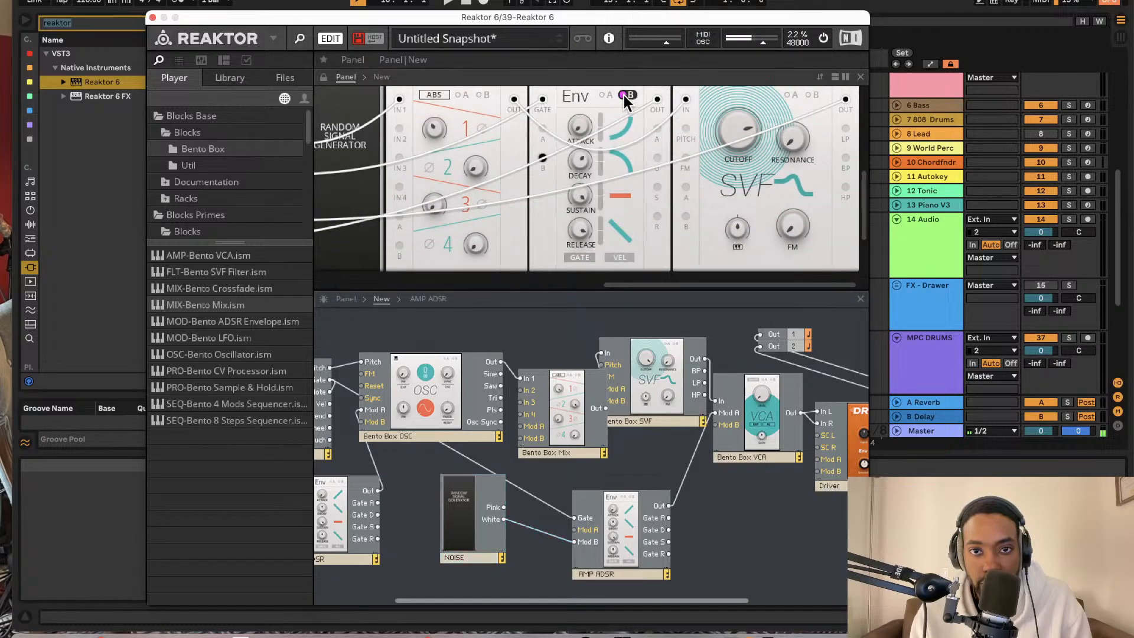
left_click_drag(504, 508, 521, 426)
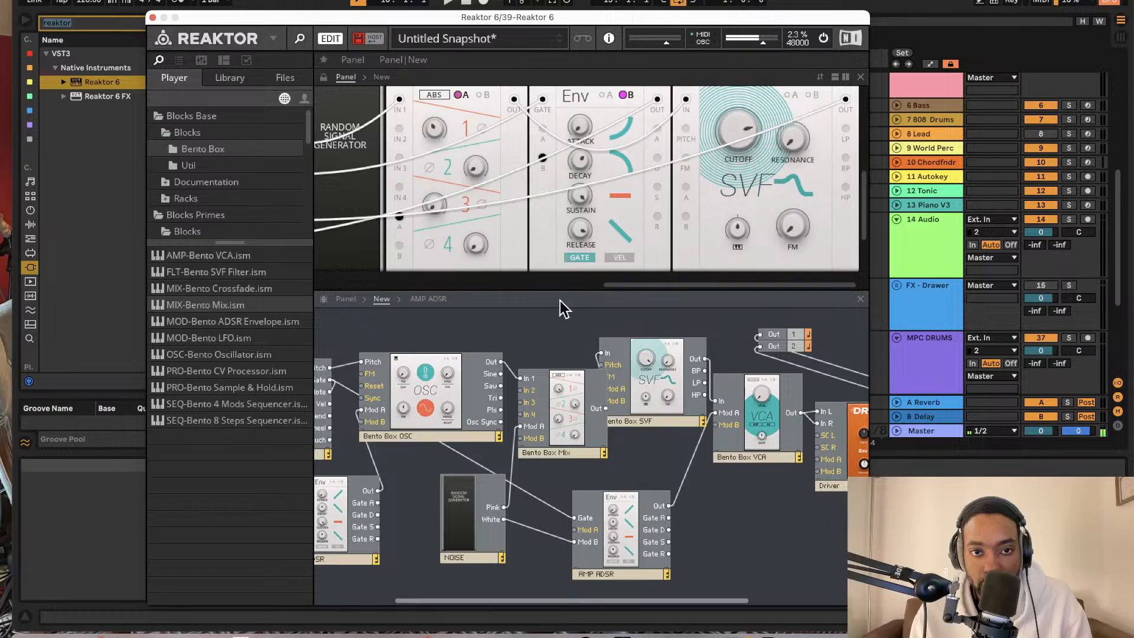
- Wire NOISE Pink to the mixer's In 2 and delete the NOISE cables to the mixer's Mod A and the AMP ADSR's Mod B
left_click_drag(504, 508, 537, 393)
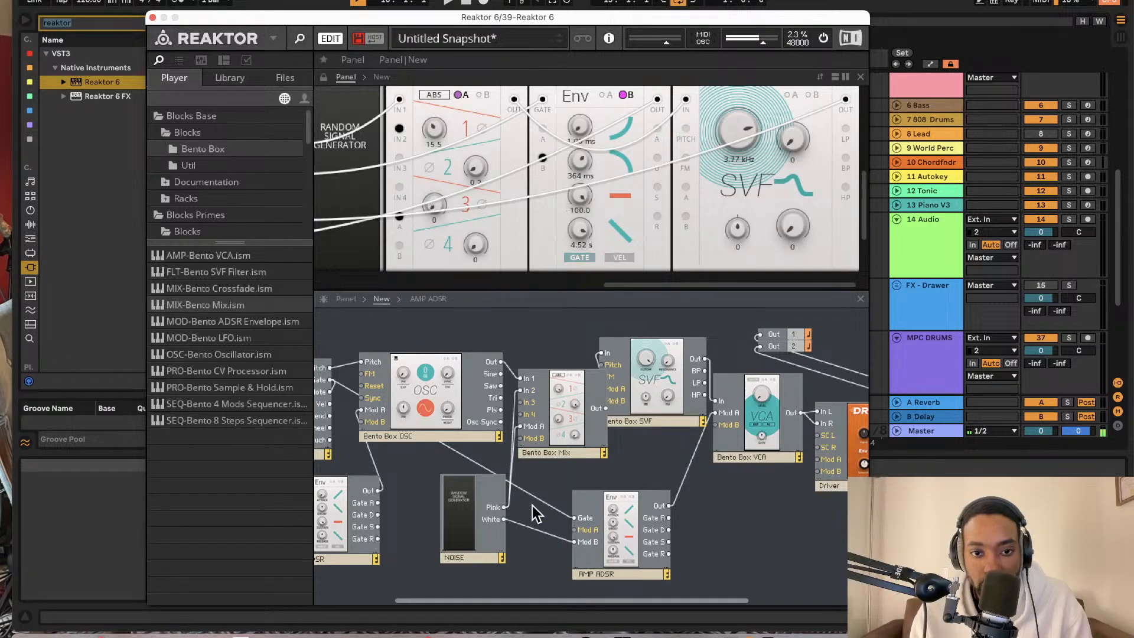
left_click_drag(460, 505, 408, 499)
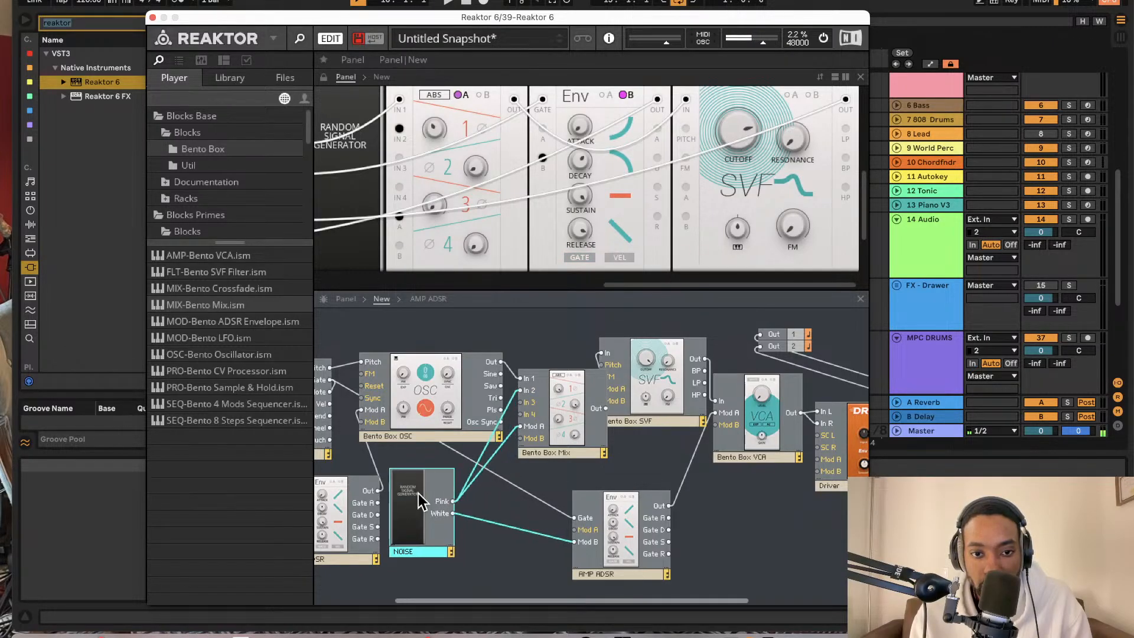
left_click(487, 467)
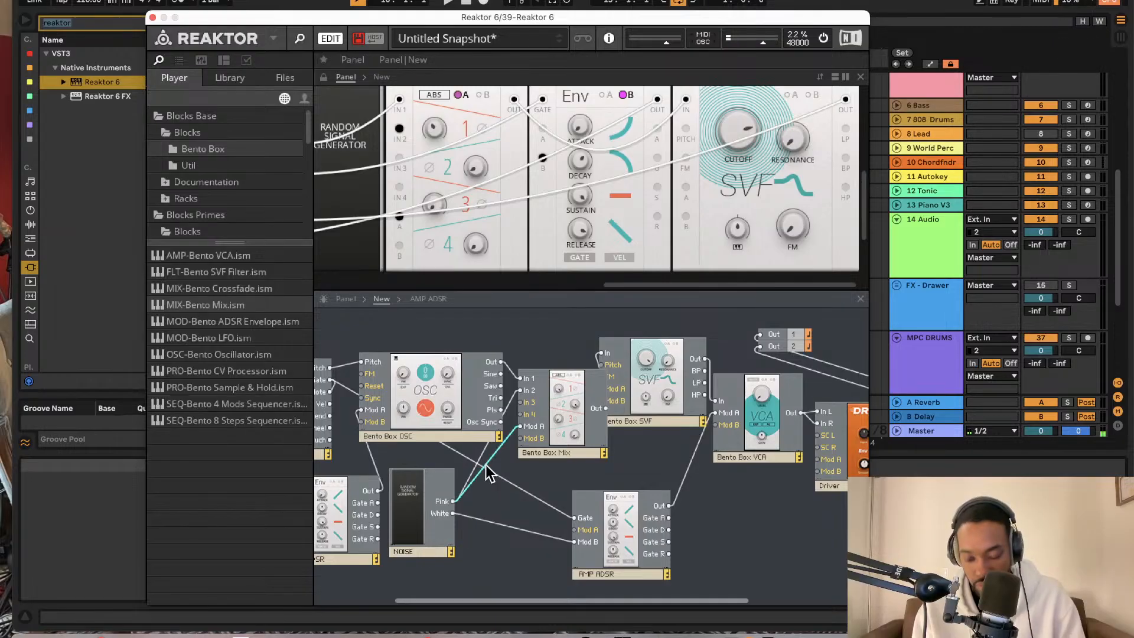
left_click(518, 529)
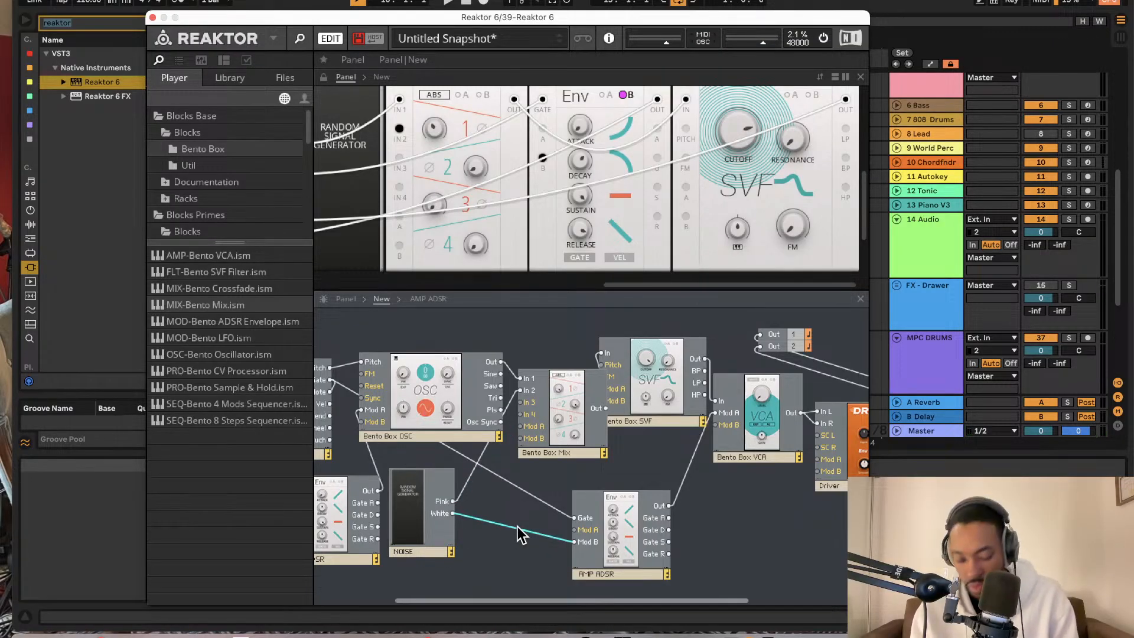
key("Delete")
left_click_drag(412, 507, 440, 495)
left_click(470, 182)
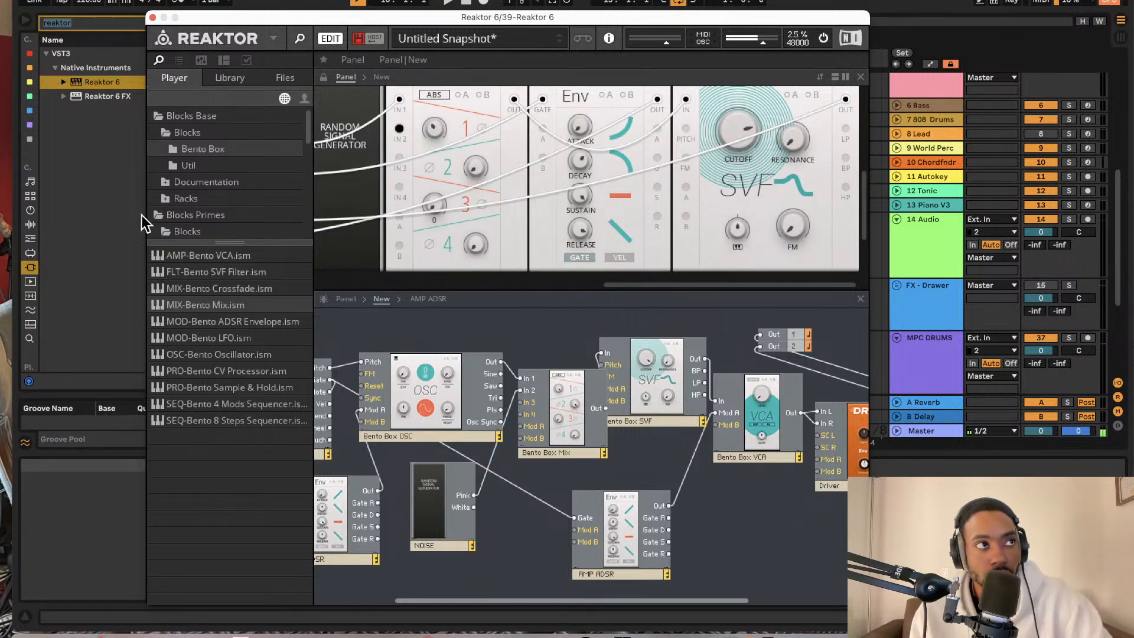
key("alt+super+p")
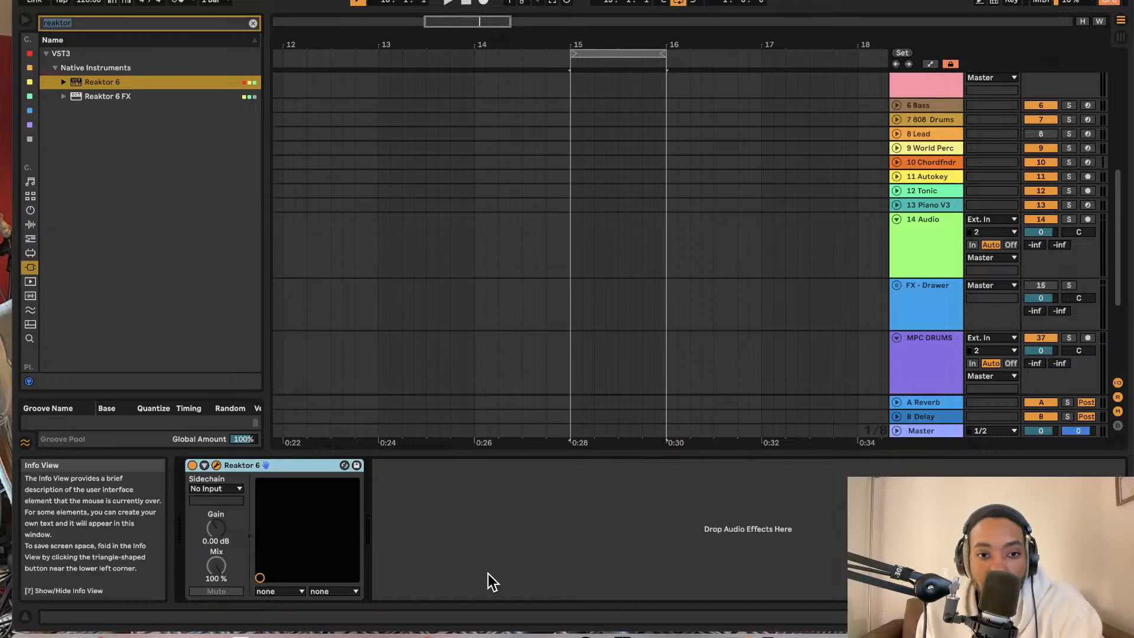
key("alt+super+p")
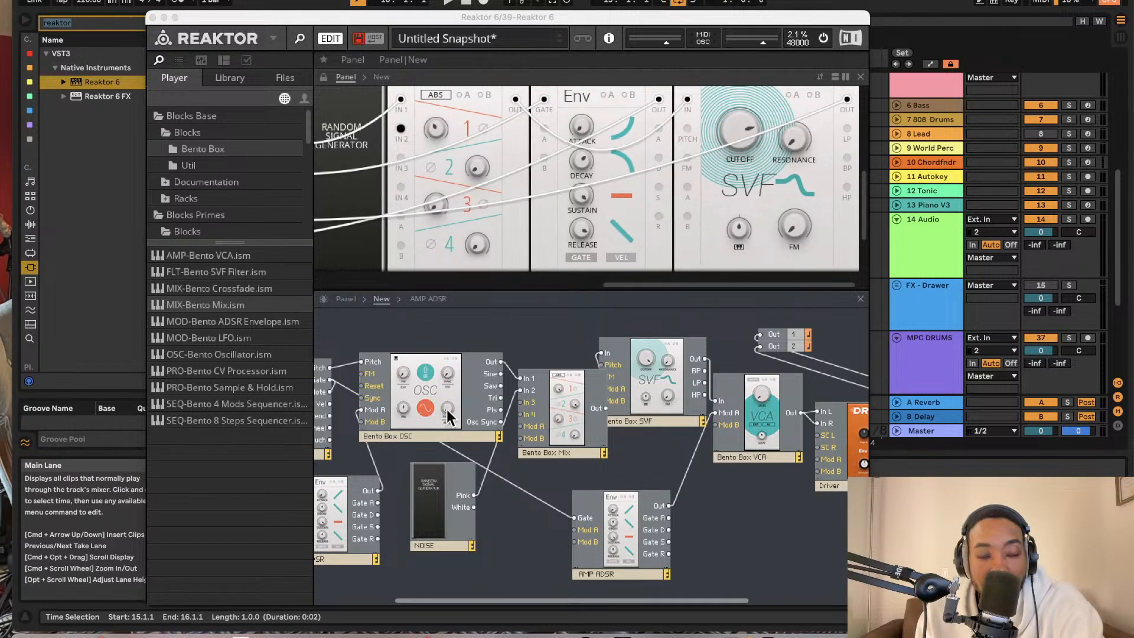
- Set the Bento Box Mix channel 2 level to about 1.4 for the noise
left_click(480, 170)
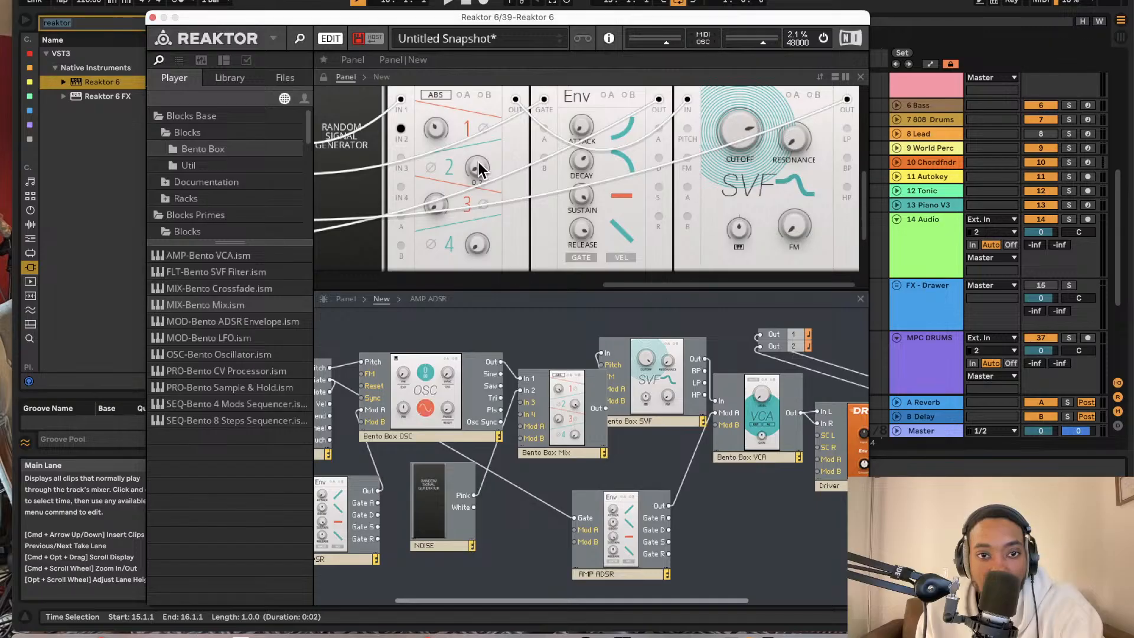
scroll(488, 141, "up", 3)
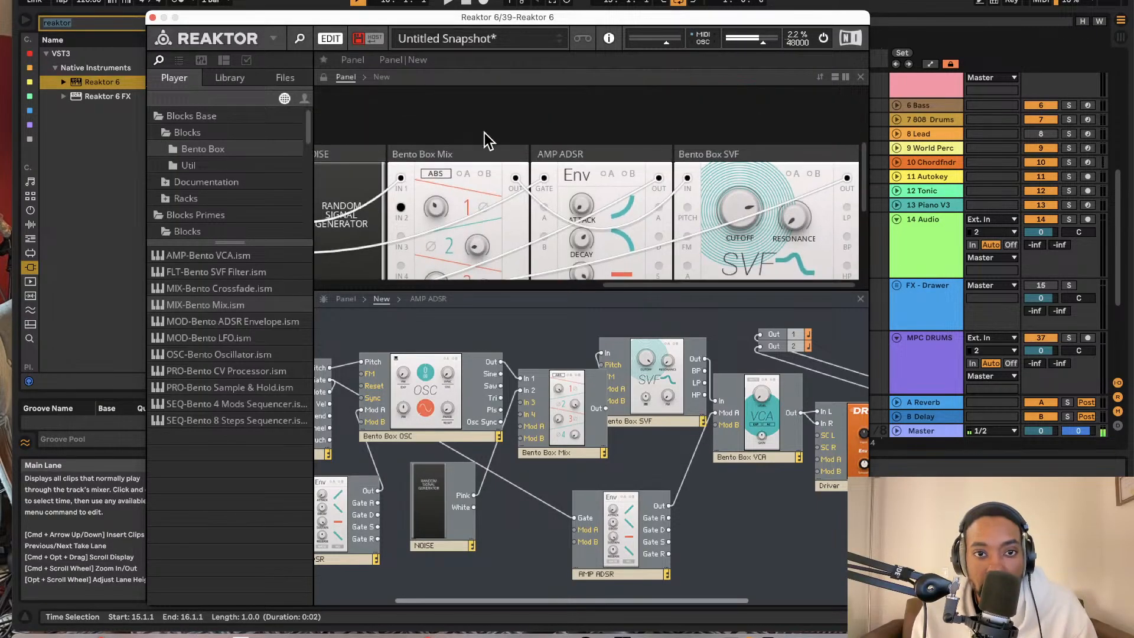
scroll(497, 204, "down", 3)
scroll(489, 172, "up", 1)
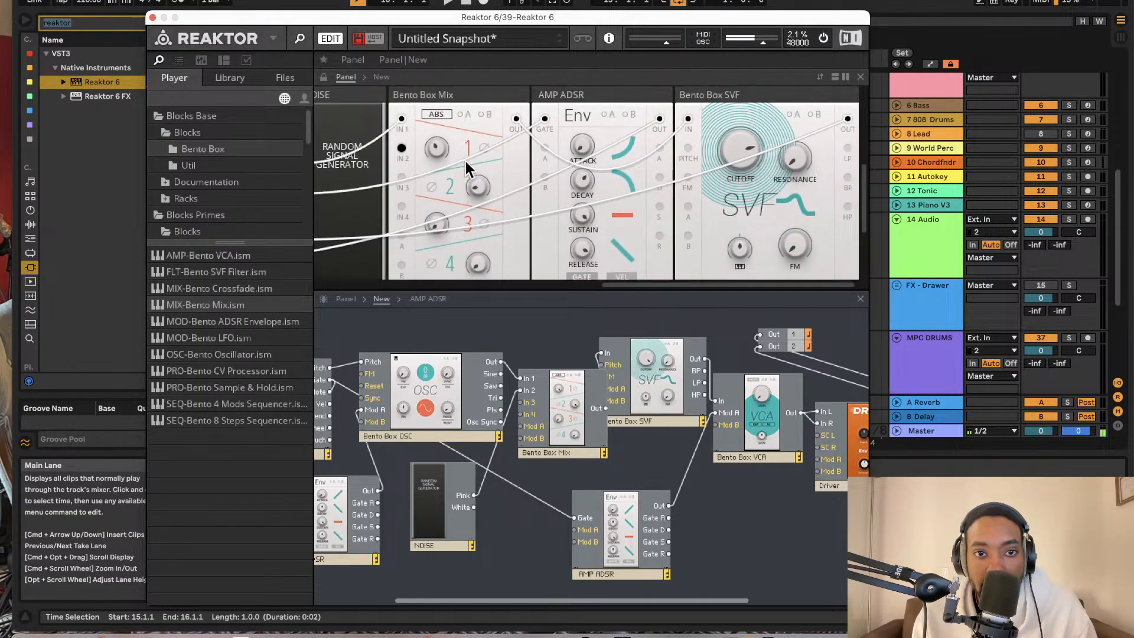
- Add another Bento ADSR Envelope block to the structure between NOISE and AMP ADSR
scroll(531, 472, "left", 2)
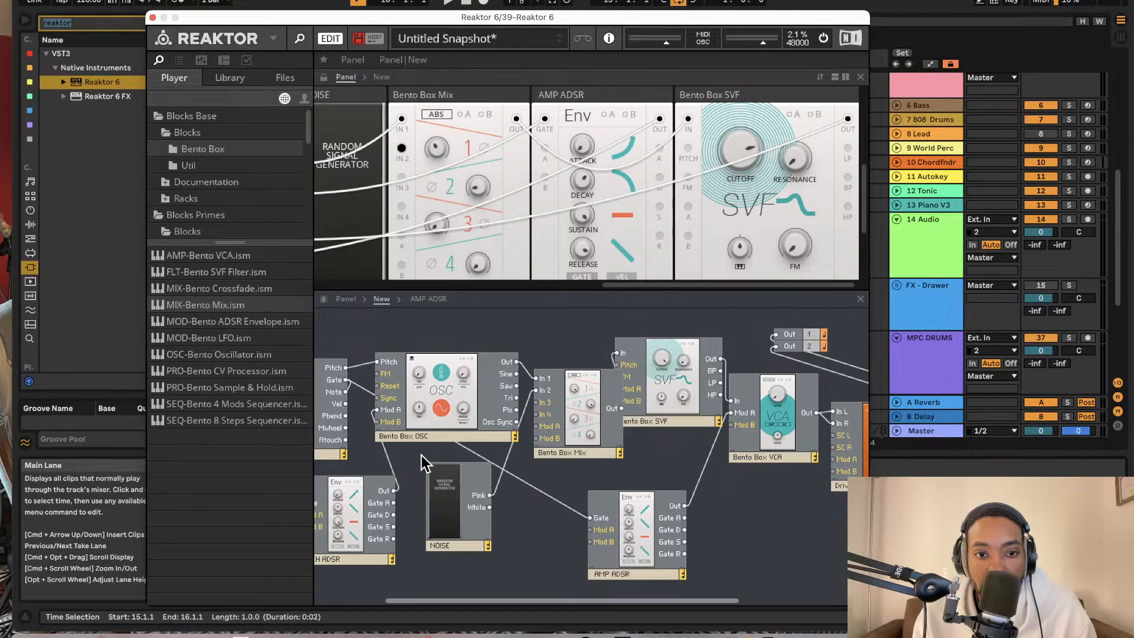
left_click(368, 511)
right_click(365, 504)
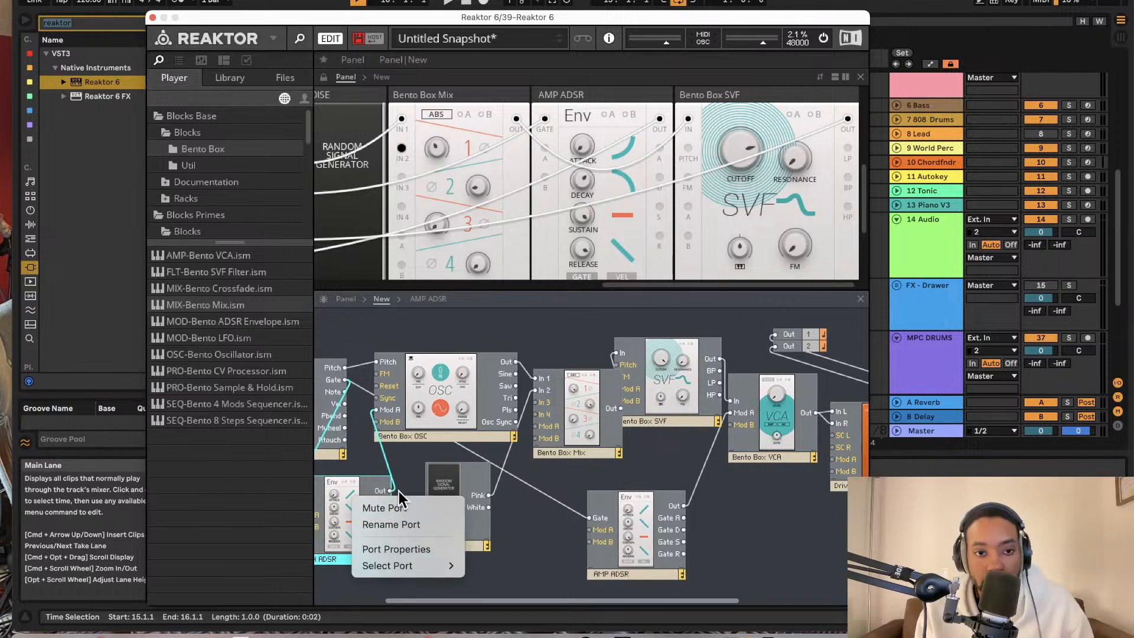
left_click(332, 314)
left_click_drag(236, 325, 505, 488)
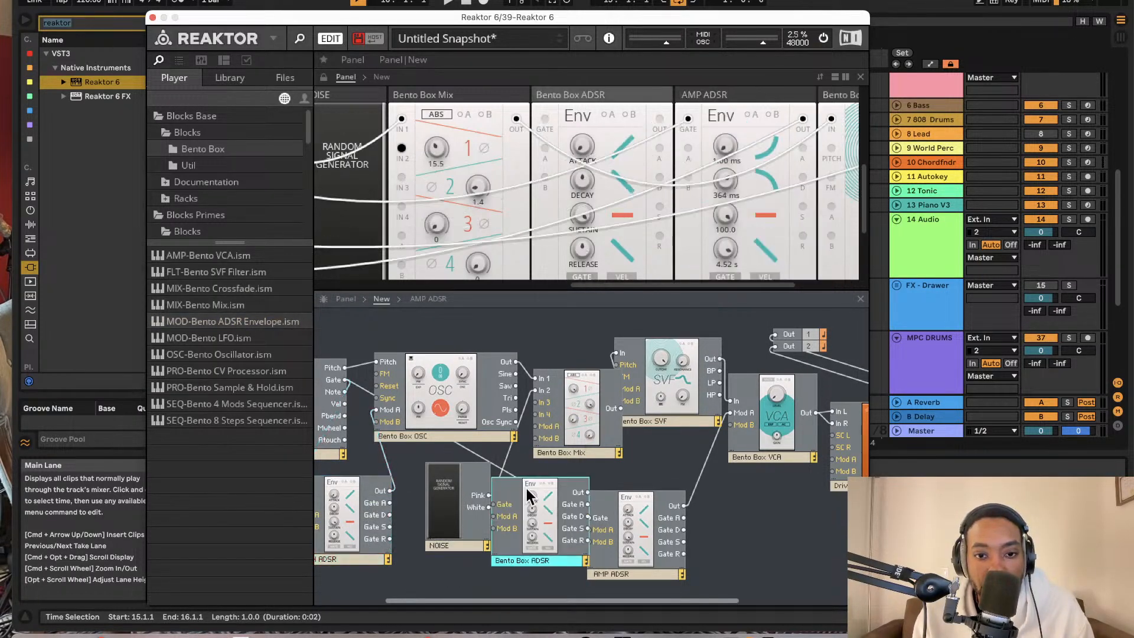
- Wire the new Bento Box ADSR's Out to the mixer's Mod A and assign modulation A to channel 2's level
mouse_move(551, 412)
left_mouse_down()
mouse_move(548, 426)
mouse_move(541, 414)
left_mouse_up()
left_click(465, 114)
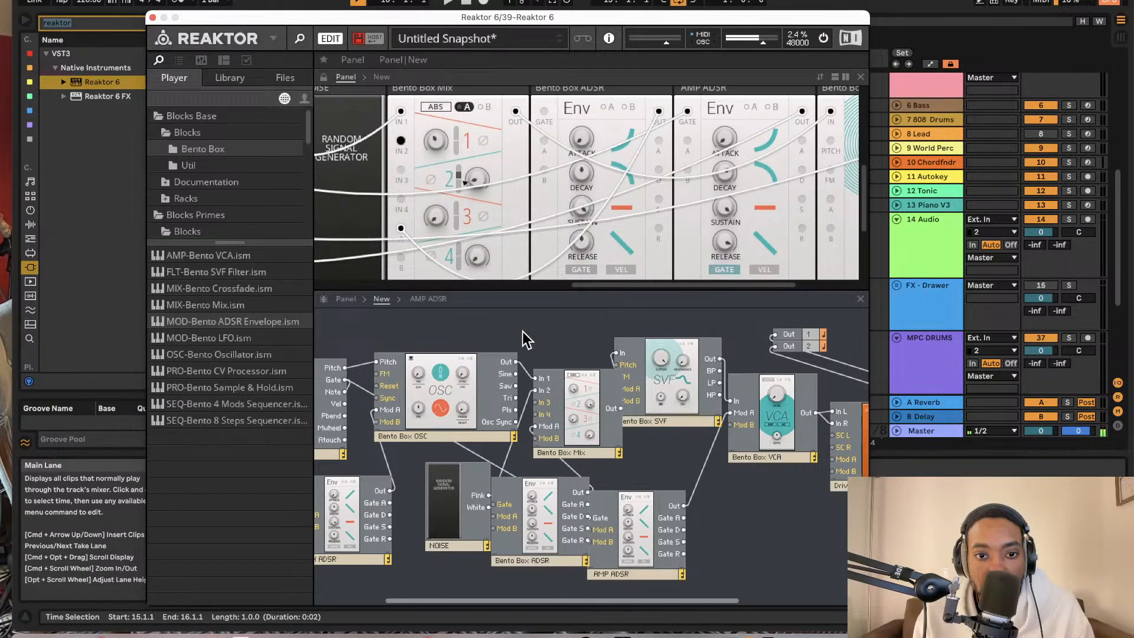
- Reposition the Bento Box ADSR, wire the NOTE IN Gate to its Gate input and adjust channel 2's modulation A amount
left_click_drag(528, 532, 536, 541)
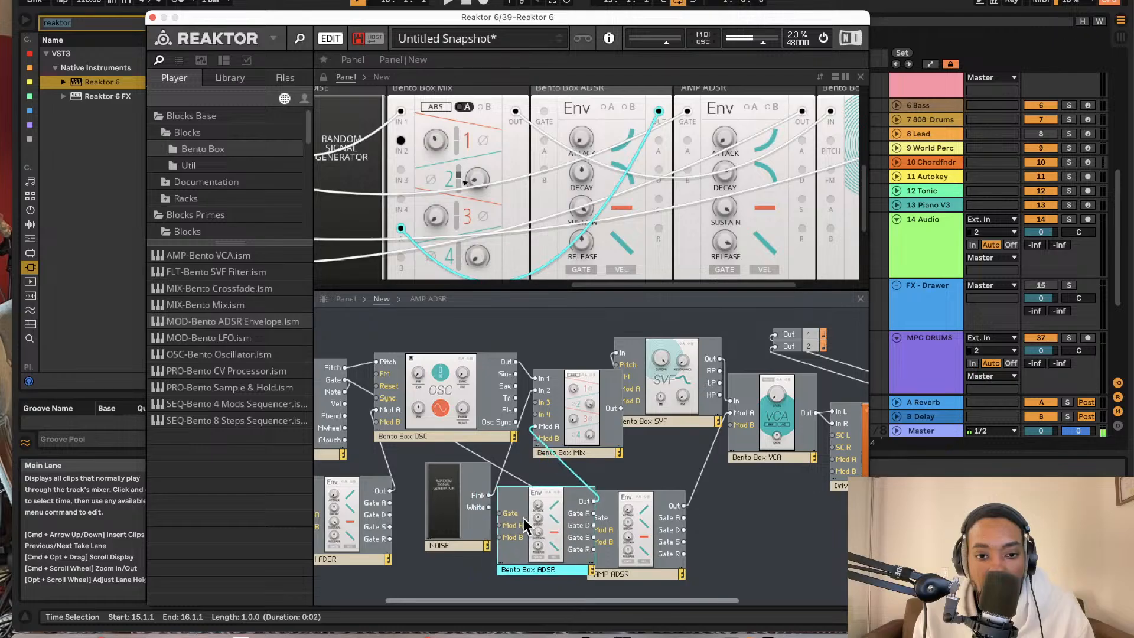
left_click(459, 177)
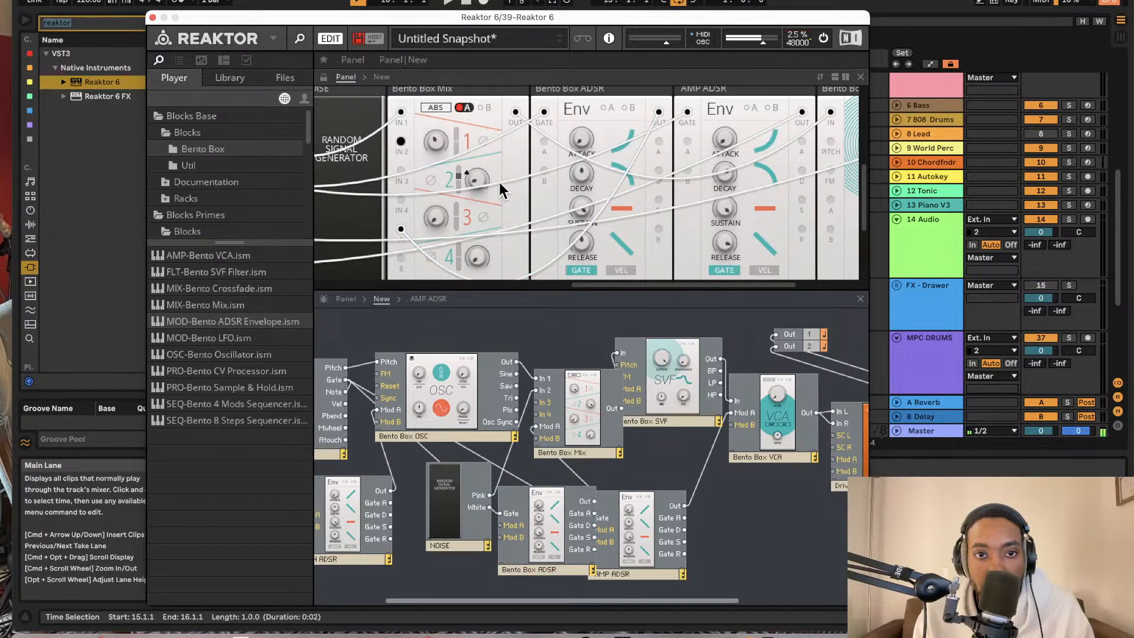
scroll(610, 166, "right", 2)
scroll(610, 173, "right", 2)
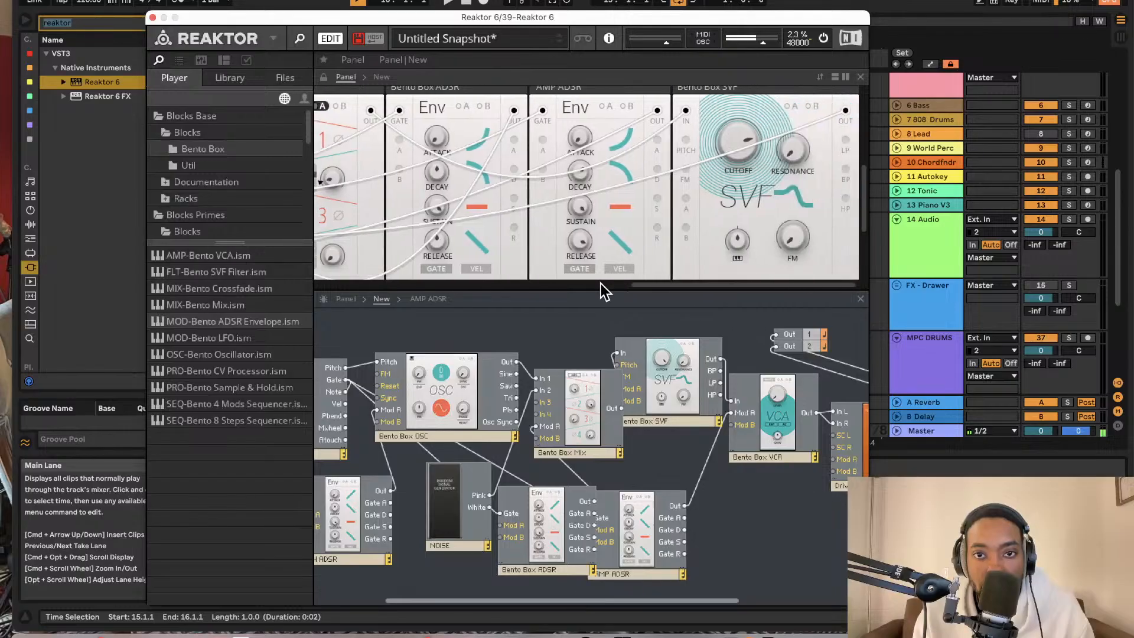
- Raise the modulation A amount on channel 2's level in the Bento Box Mix block
scroll(597, 268, "up", 3)
scroll(591, 260, "left", 2)
scroll(514, 118, "down", 3)
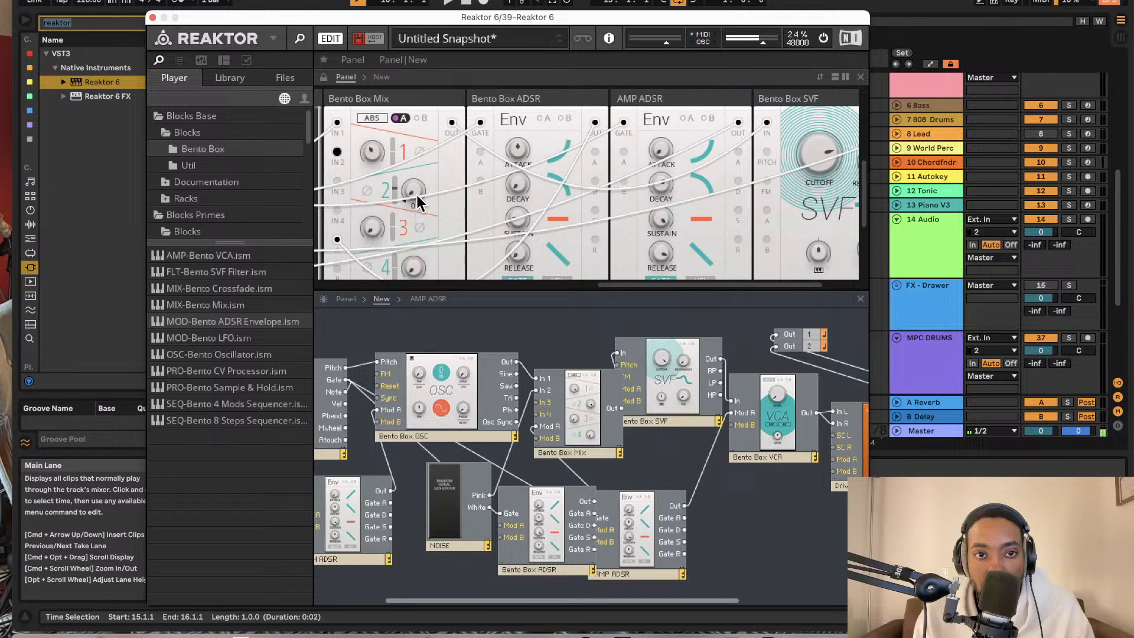
left_click_drag(392, 187, 399, 171)
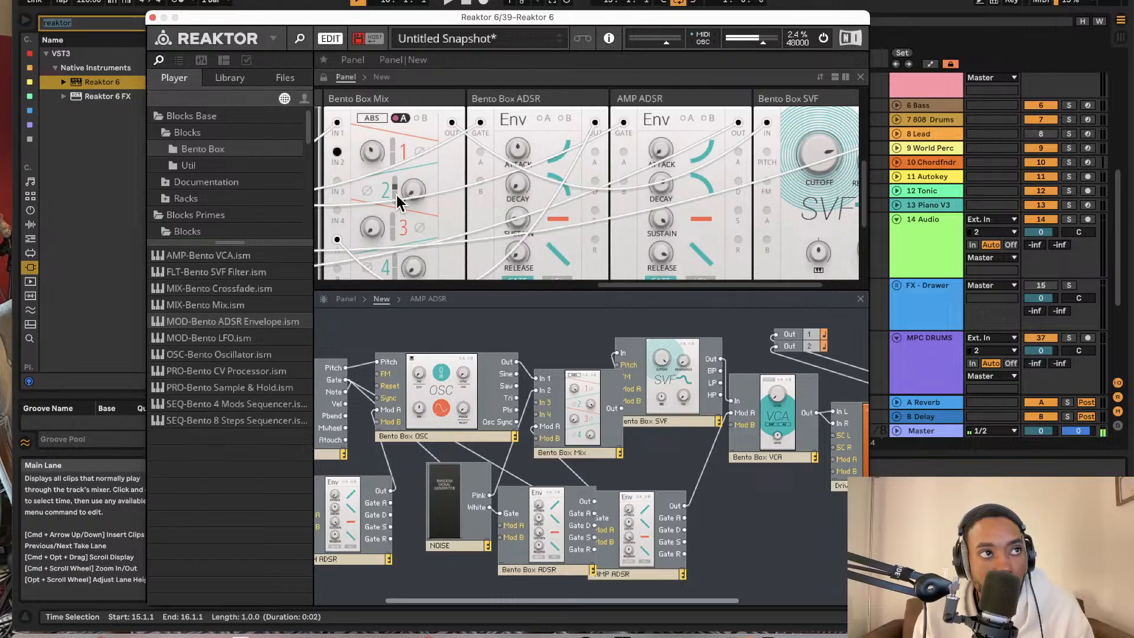
mouse_move(397, 192)
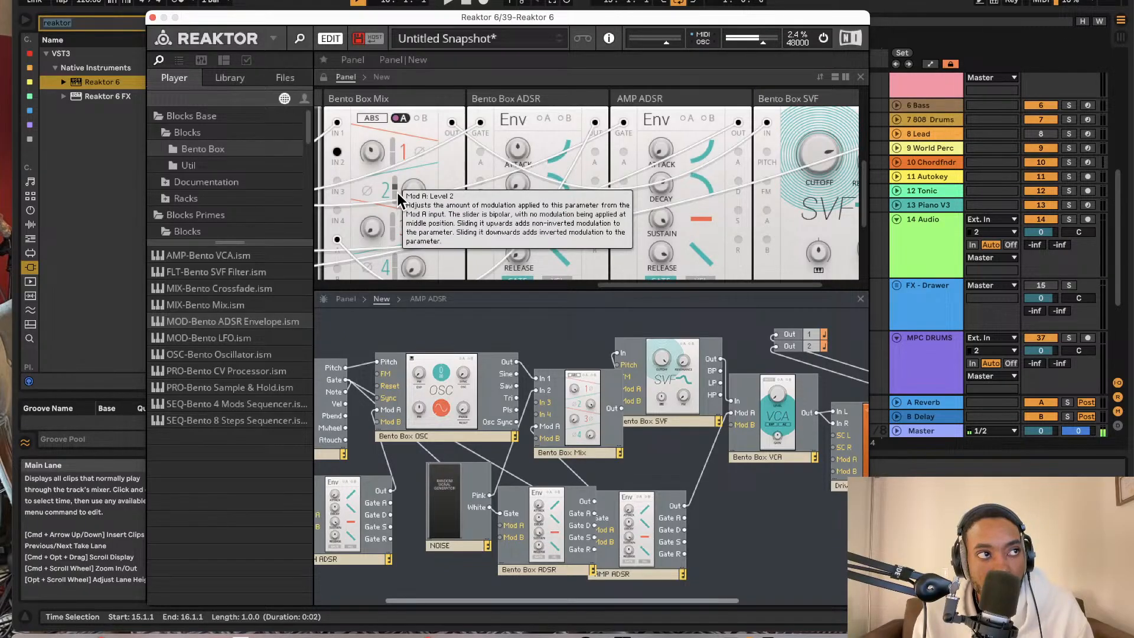
- Find the Rounds blocks under Blocks Primes and add the EFX-Rounds Reverb block to the structure after Driver
left_click(217, 166)
scroll(204, 206, "down", 3)
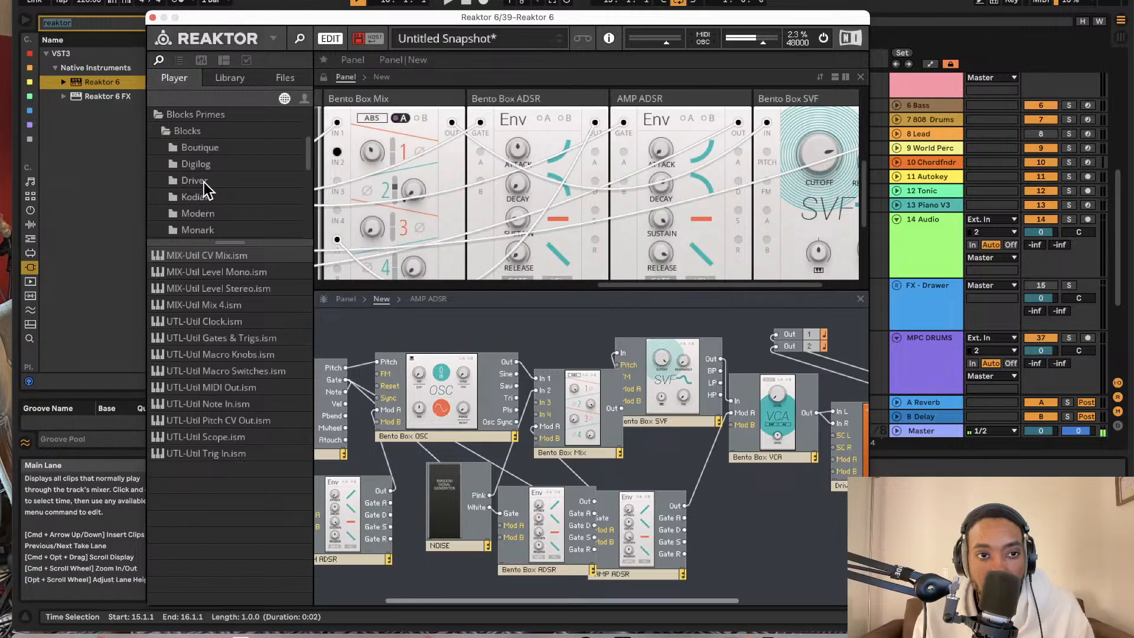
left_click(206, 181)
left_click(208, 165)
left_click(208, 148)
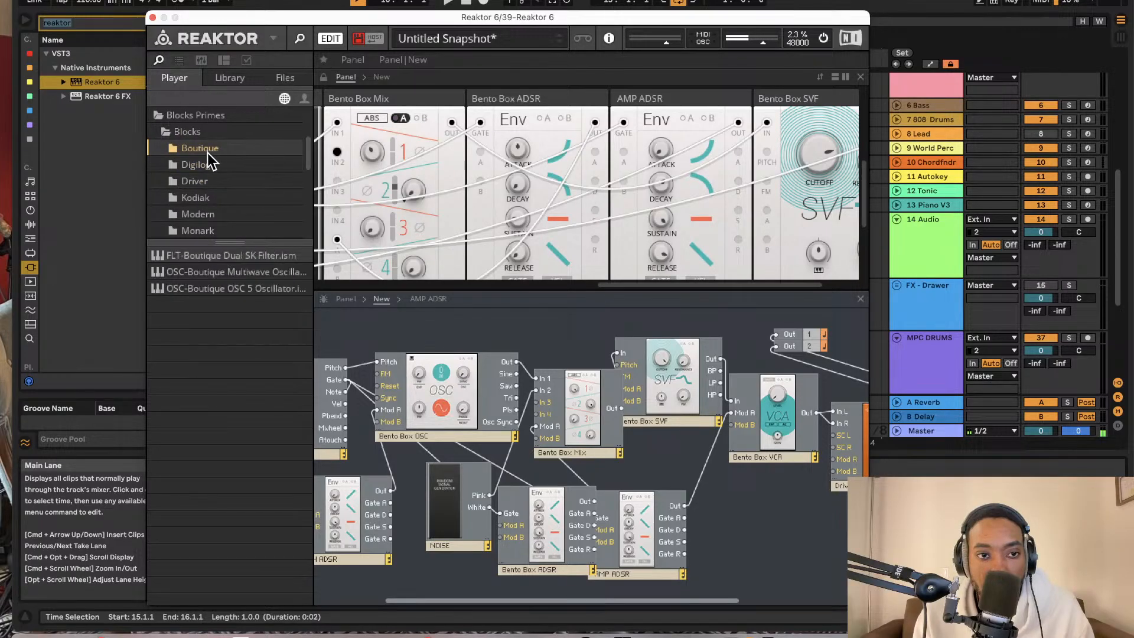
left_click(211, 135)
left_click(204, 181)
left_click(203, 198)
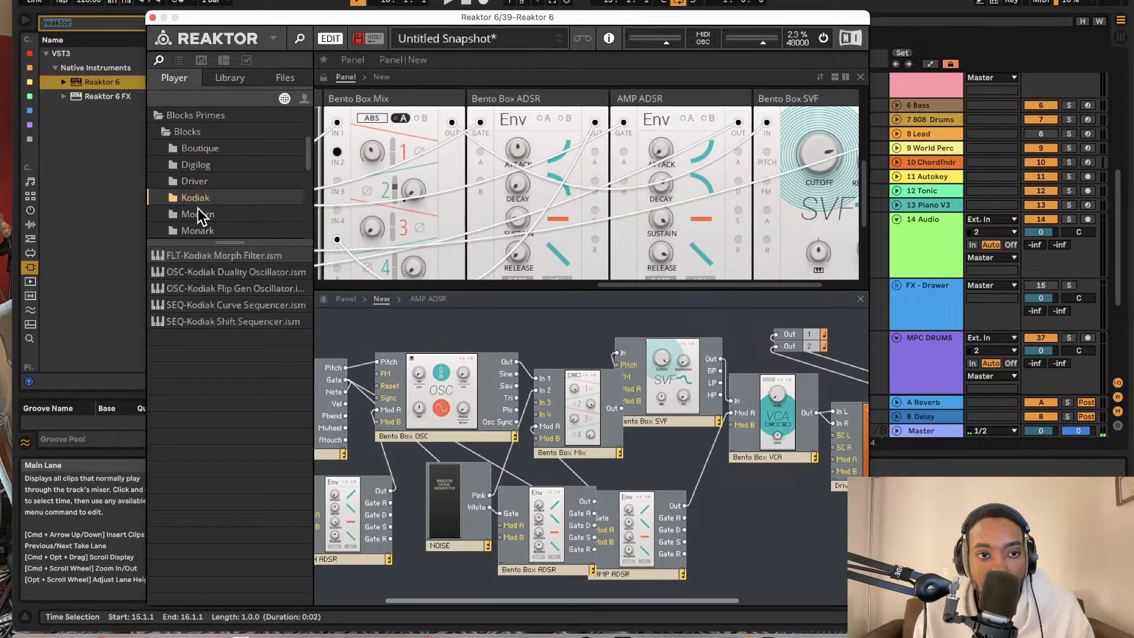
left_click(207, 218)
scroll(208, 218, "down", 2)
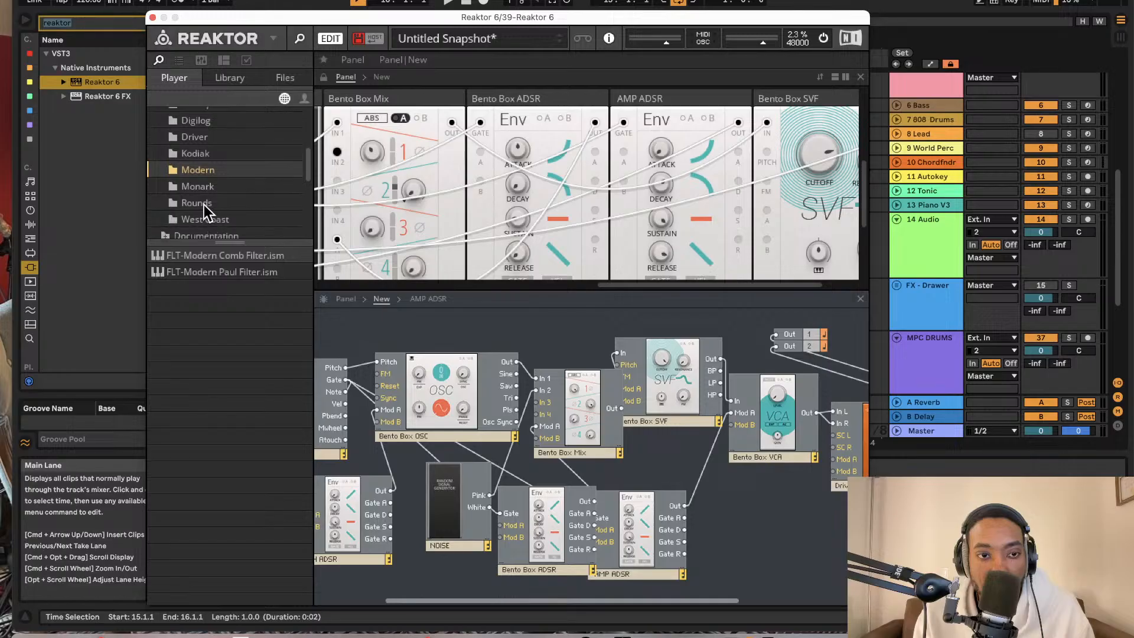
left_click(209, 206)
left_click_drag(215, 272, 438, 334)
- Wire Driver's stereo outputs into Rounds Reverb and the reverb's Out L and Out R to main outputs 1 and 2
scroll(815, 434, "right", 2)
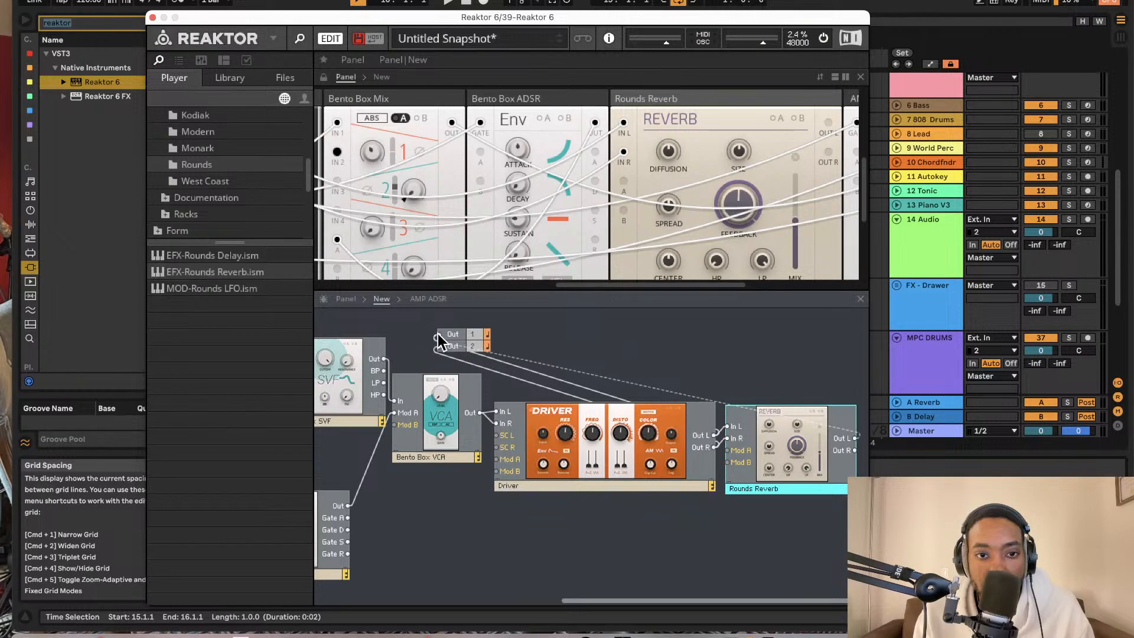
left_click_drag(855, 450, 435, 346)
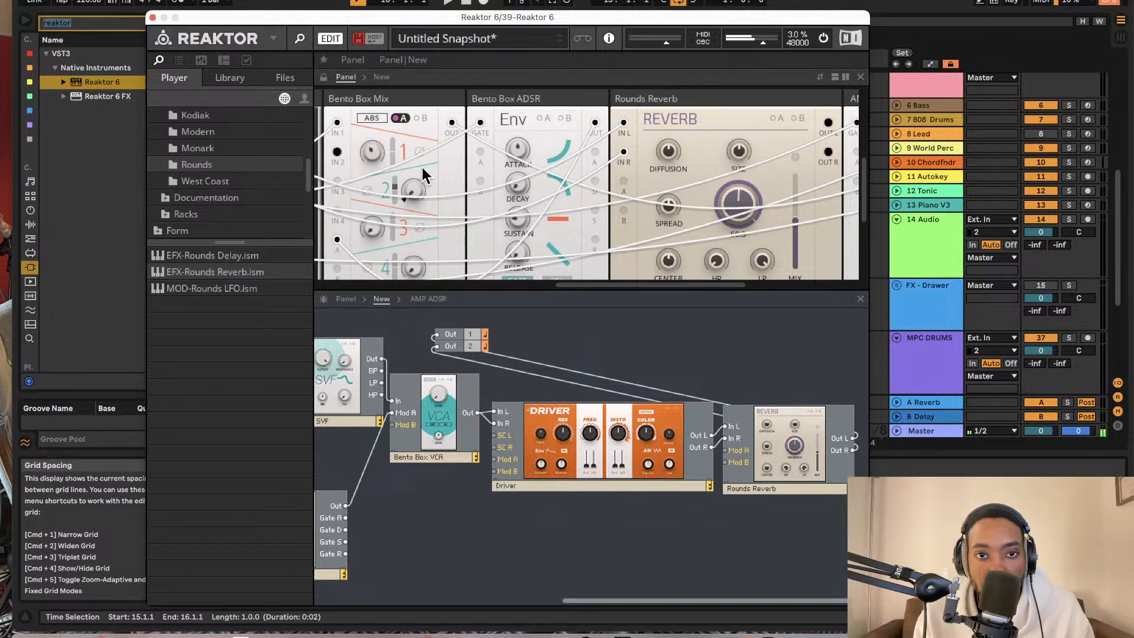
- Increase the Feedback amount of the Rounds Reverb
scroll(467, 174, "up", 3)
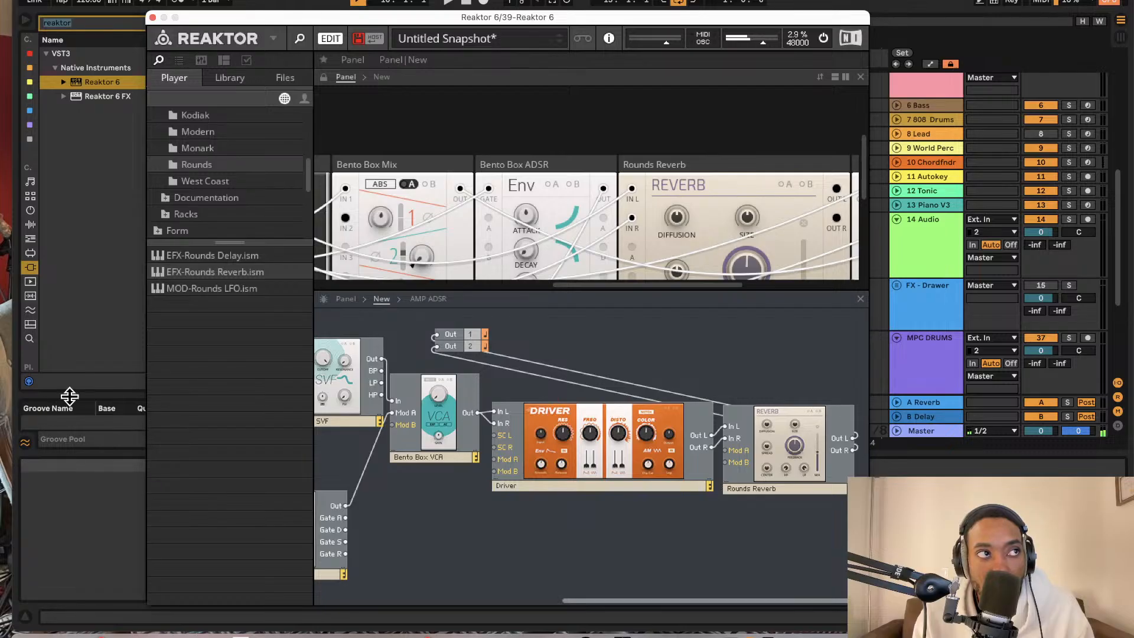
scroll(729, 260, "down", 4)
scroll(715, 254, "down", 5)
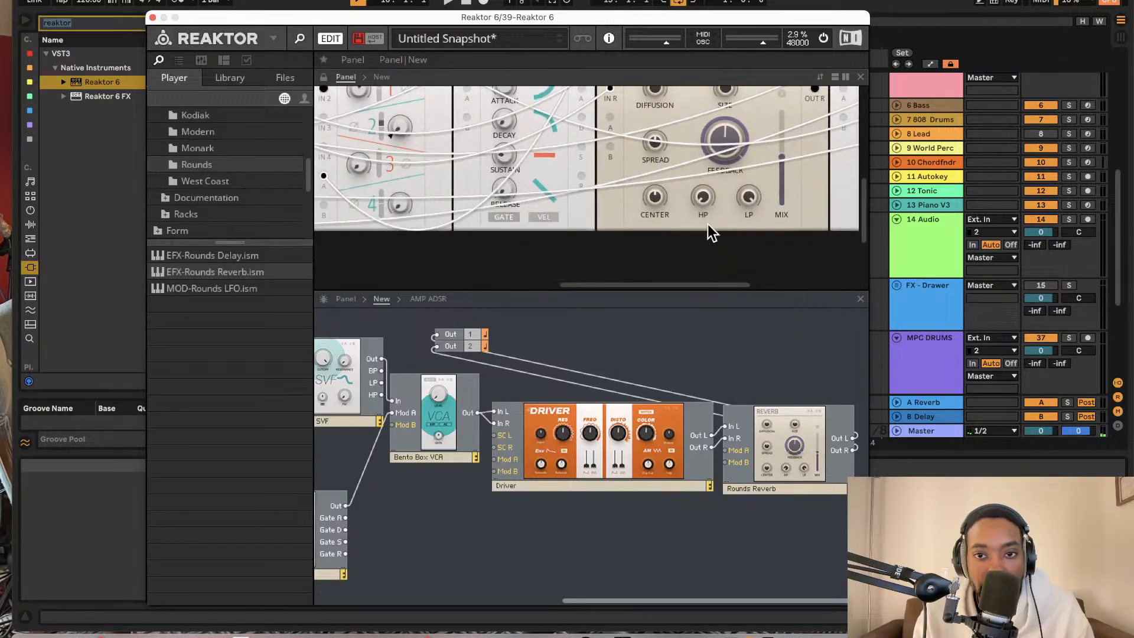
scroll(709, 233, "up", 3)
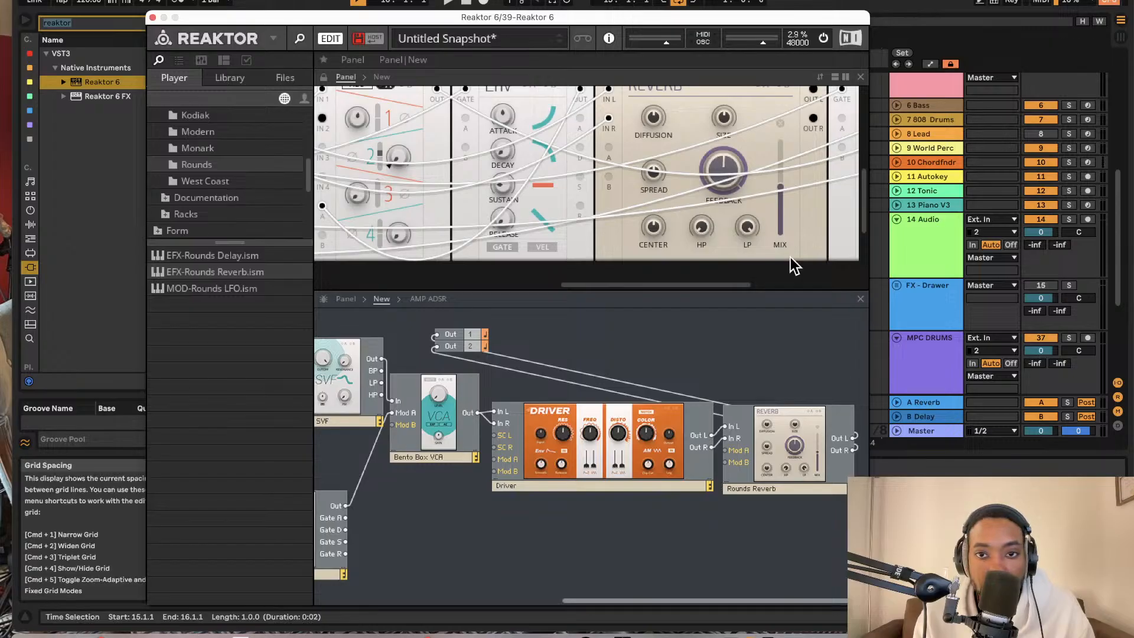
scroll(754, 236, "up", 2)
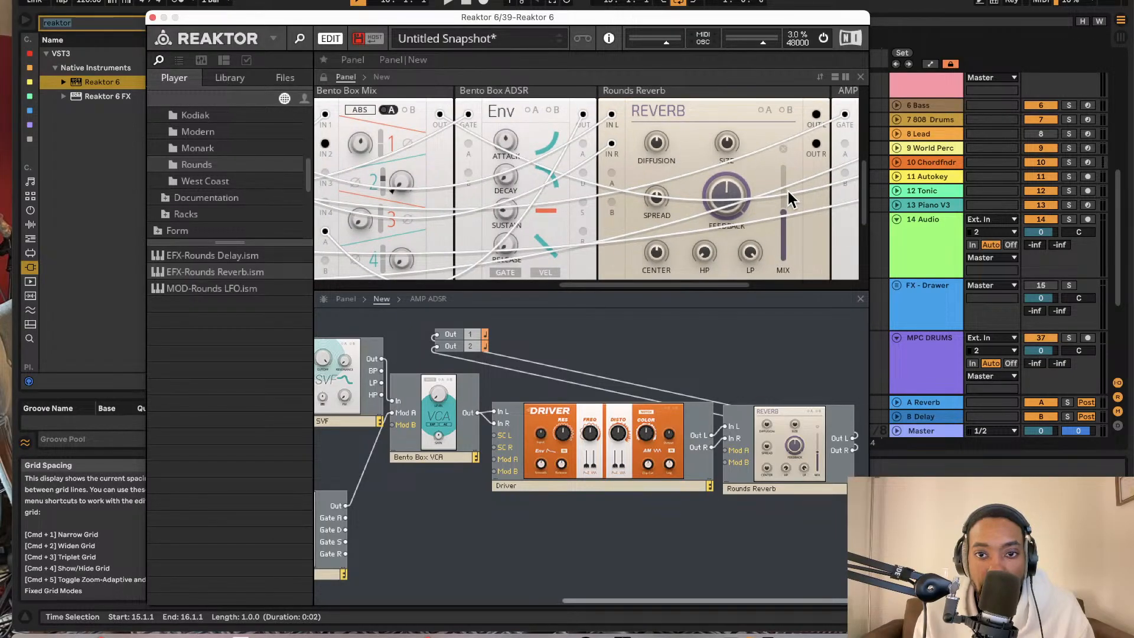
left_click_drag(723, 203, 733, 142)
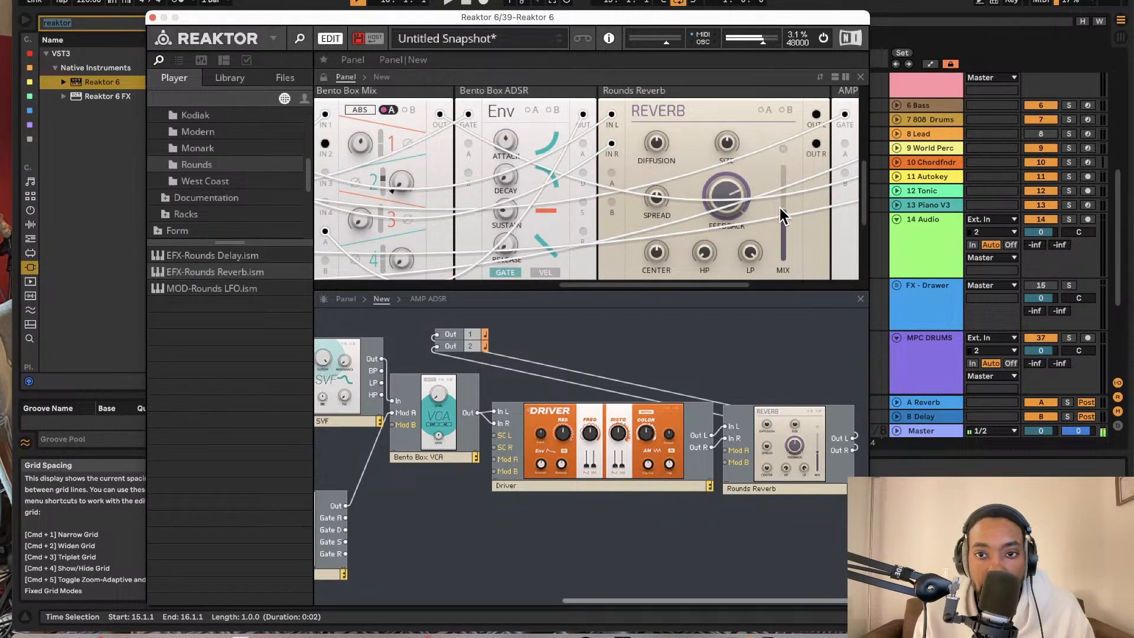
- Adjust the Rounds Reverb's Mix and Size, ending with a mostly wet mix
left_click_drag(781, 207, 788, 152)
left_click_drag(788, 203, 779, 218)
left_click_drag(782, 203, 786, 173)
left_click_drag(722, 140, 733, 228)
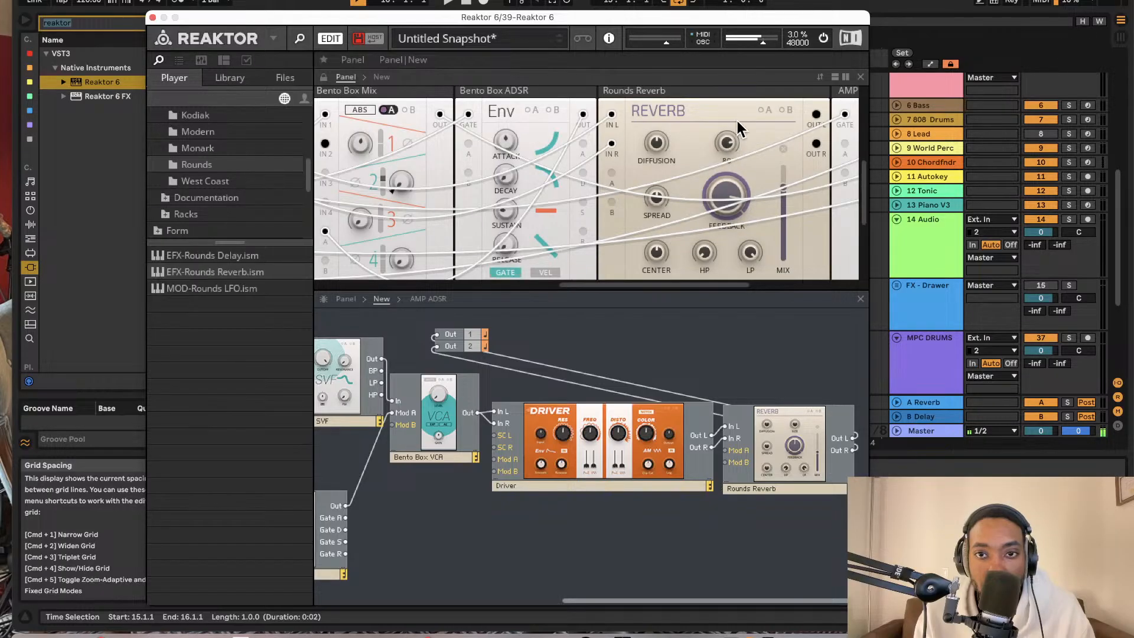
left_click_drag(783, 190, 784, 175)
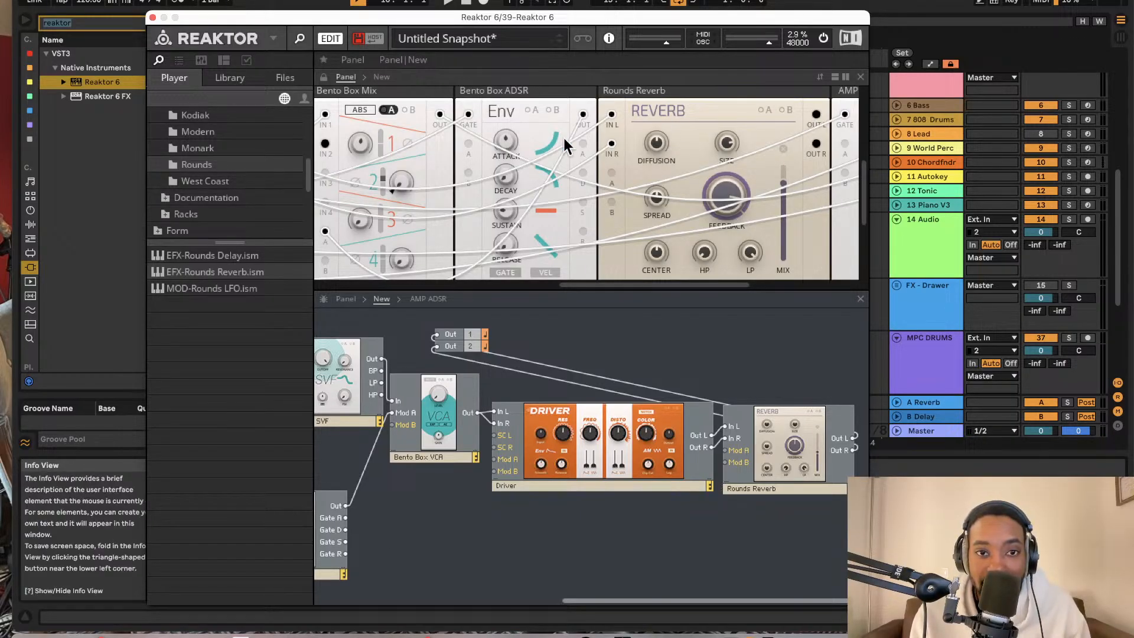
- Set the attack of the noise envelope, the Bento Box ADSR beside the mixer, to about 83.6 ms
scroll(532, 154, "down", 5)
scroll(532, 153, "right", 4)
scroll(544, 157, "up", 5)
scroll(544, 156, "right", 1)
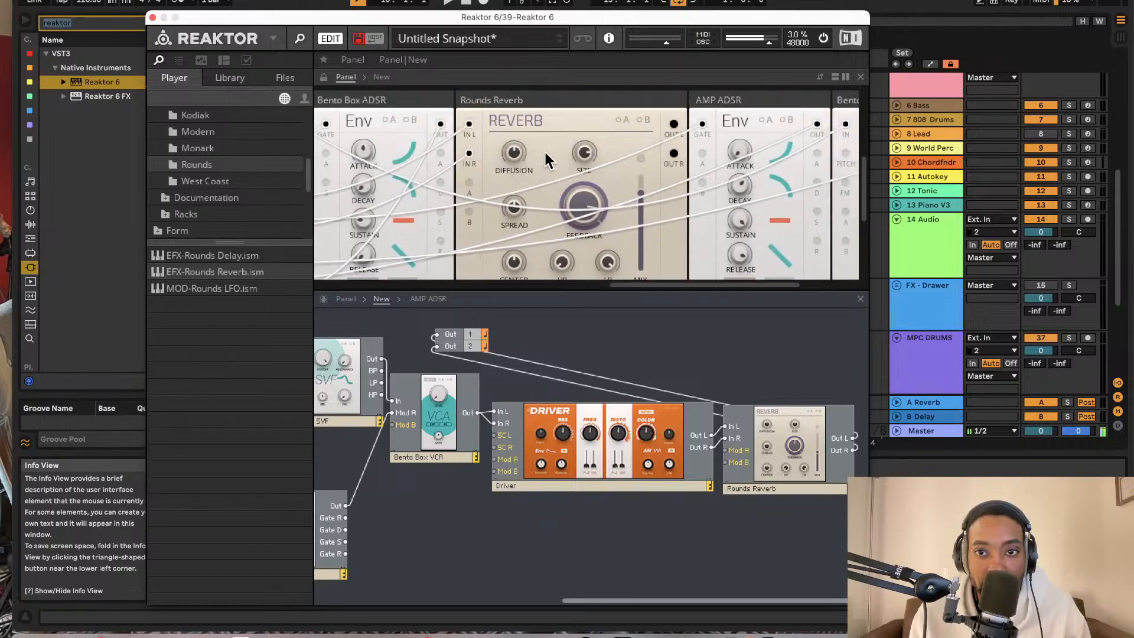
scroll(428, 425, "left", 6)
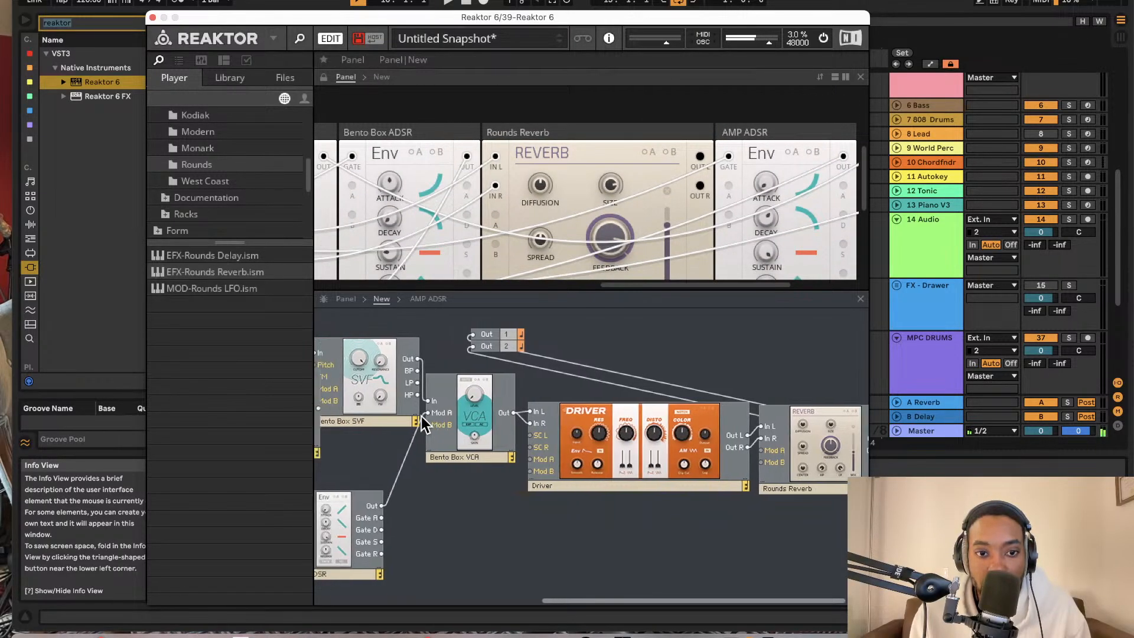
scroll(408, 199, "left", 5)
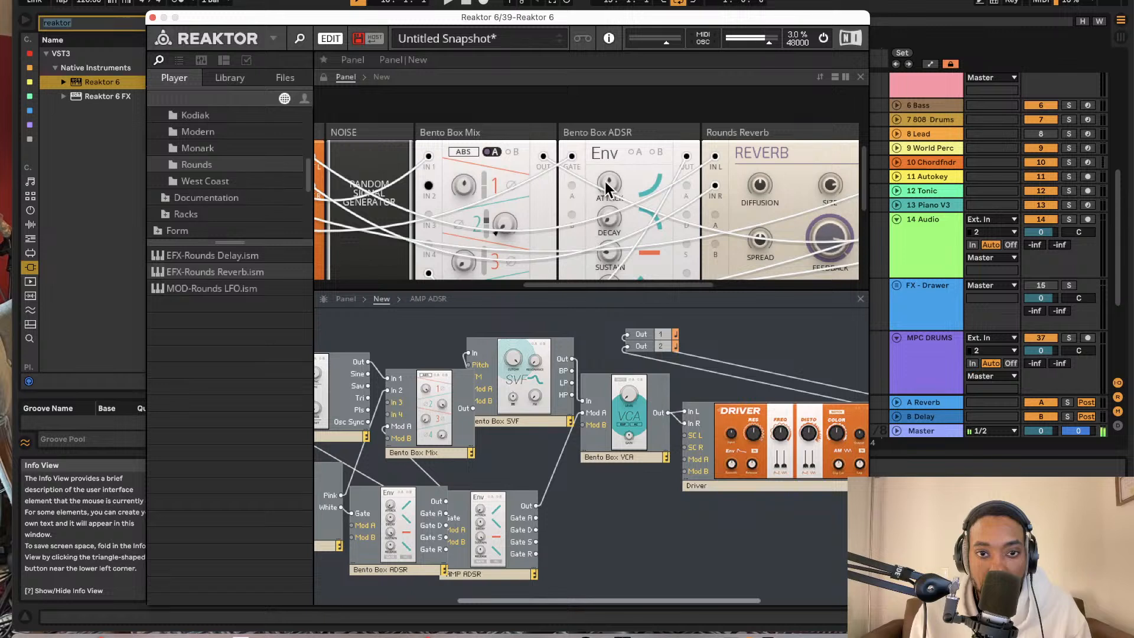
left_click_drag(603, 199, 608, 181)
scroll(537, 118, "right", 5)
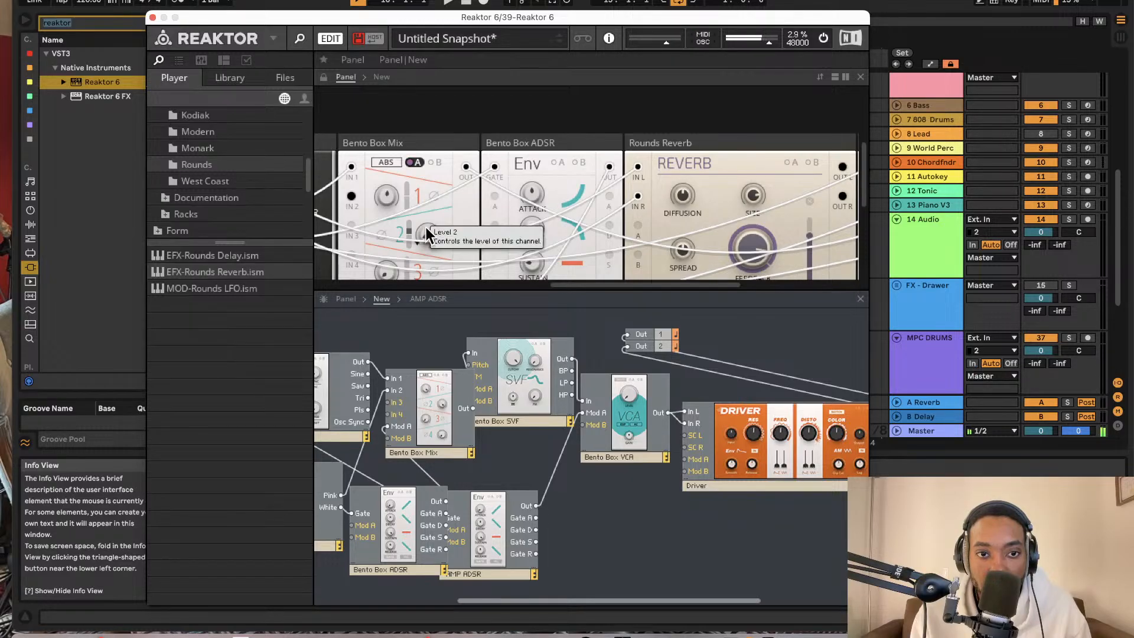
- Raise the Bento Box Mix channel 1 level to about 24.2 and turn down Driver's Disto
scroll(458, 218, "right", 3)
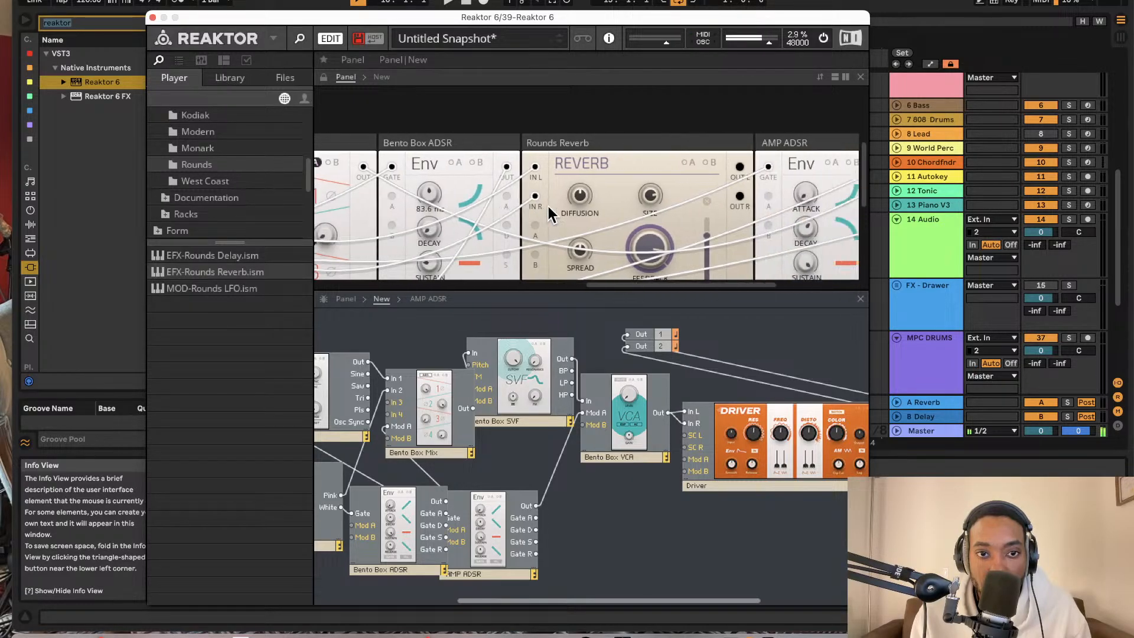
scroll(520, 201, "up", 5)
scroll(525, 199, "left", 5)
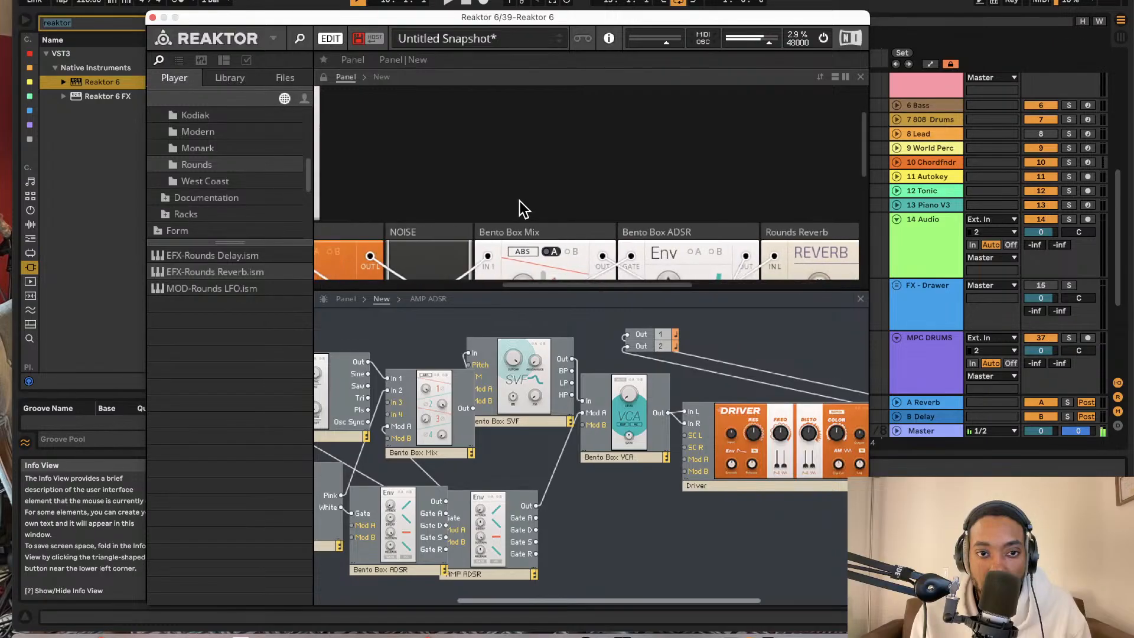
scroll(519, 207, "down", 5)
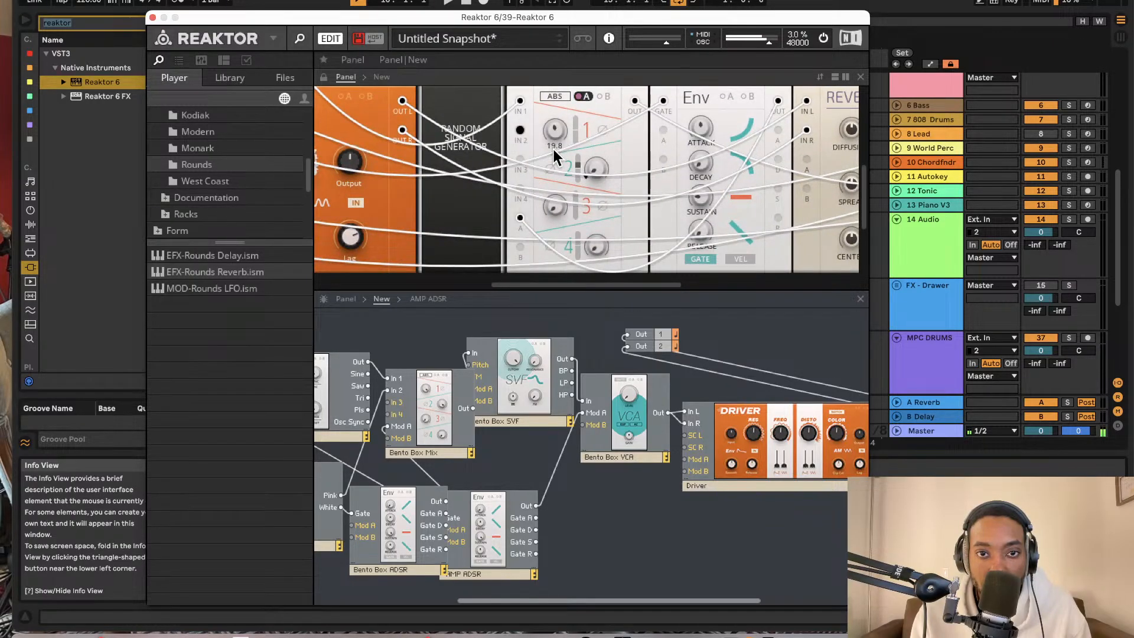
scroll(552, 141, "left", 5)
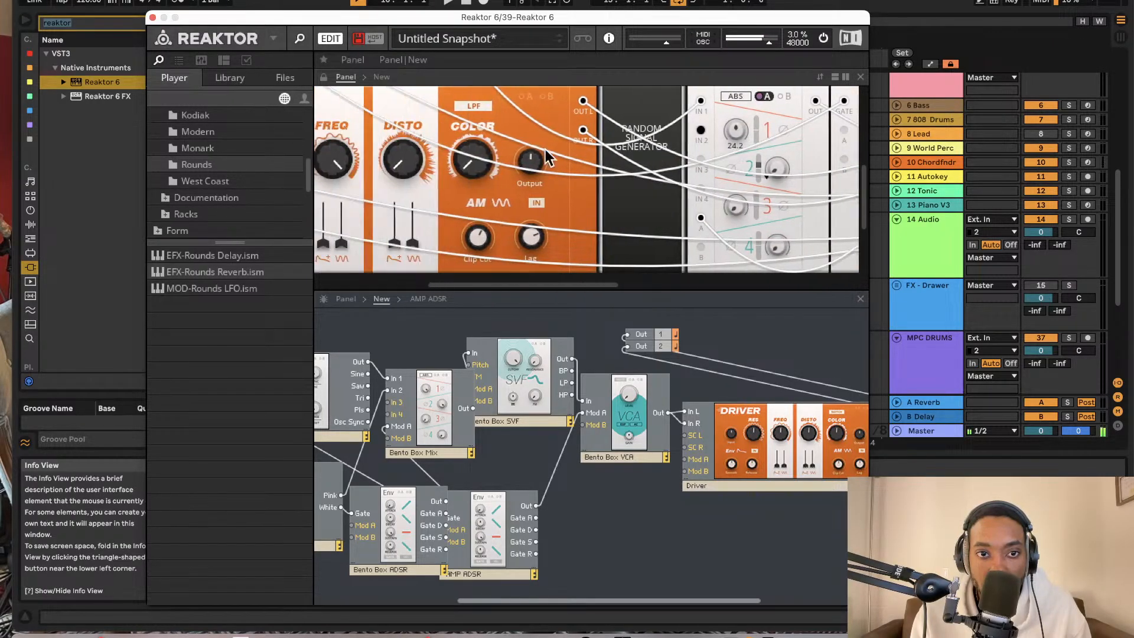
left_click_drag(445, 131, 423, 168)
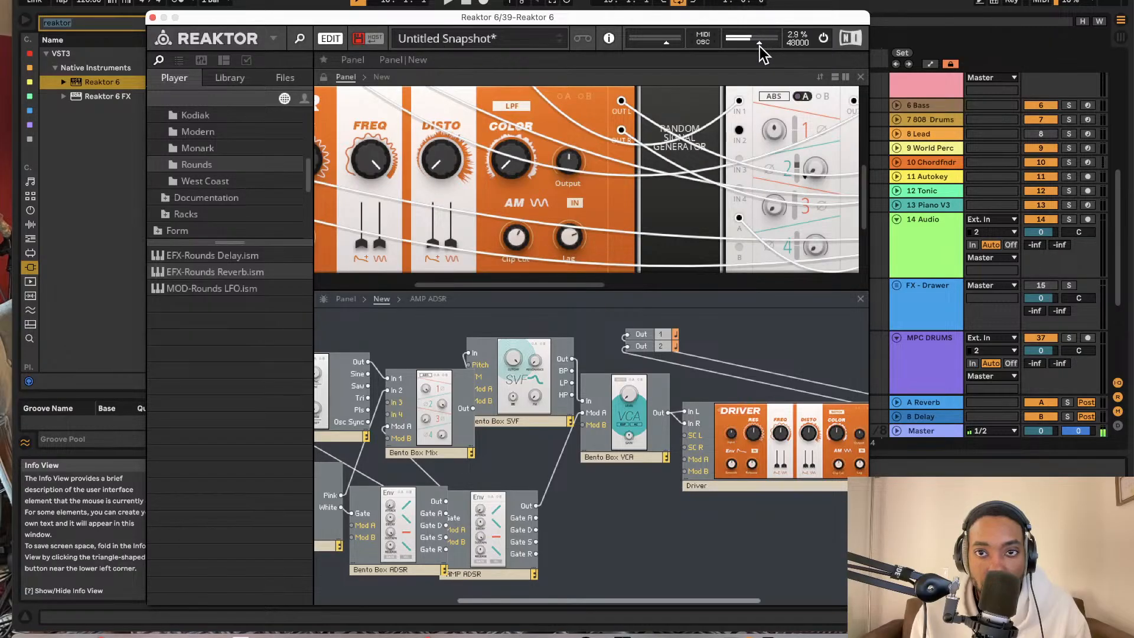
- Fine-tune Reaktor's main output level
left_click_drag(762, 45, 767, 43)
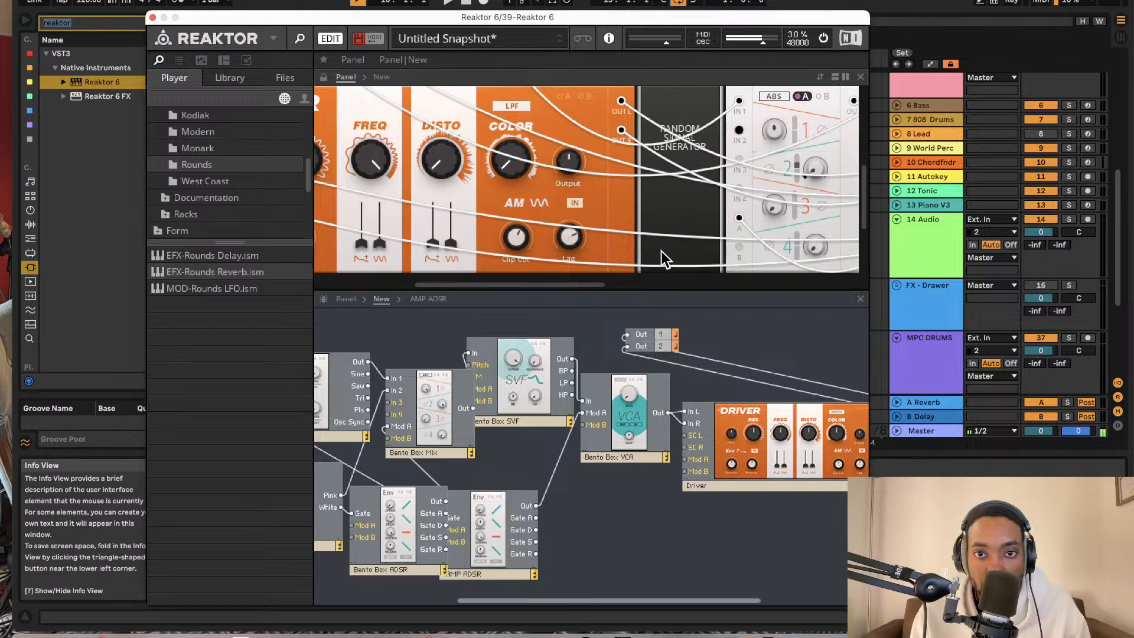
scroll(661, 251, "up", 5)
scroll(661, 251, "left", 4)
scroll(580, 199, "up", 3)
scroll(580, 200, "left", 2)
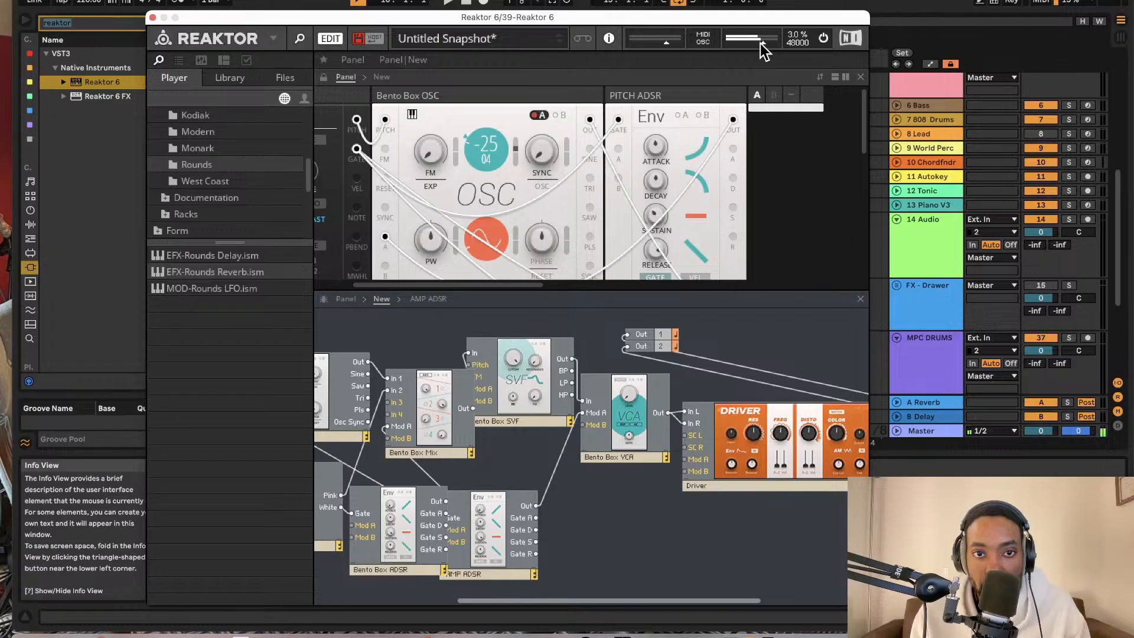
left_click_drag(760, 45, 764, 44)
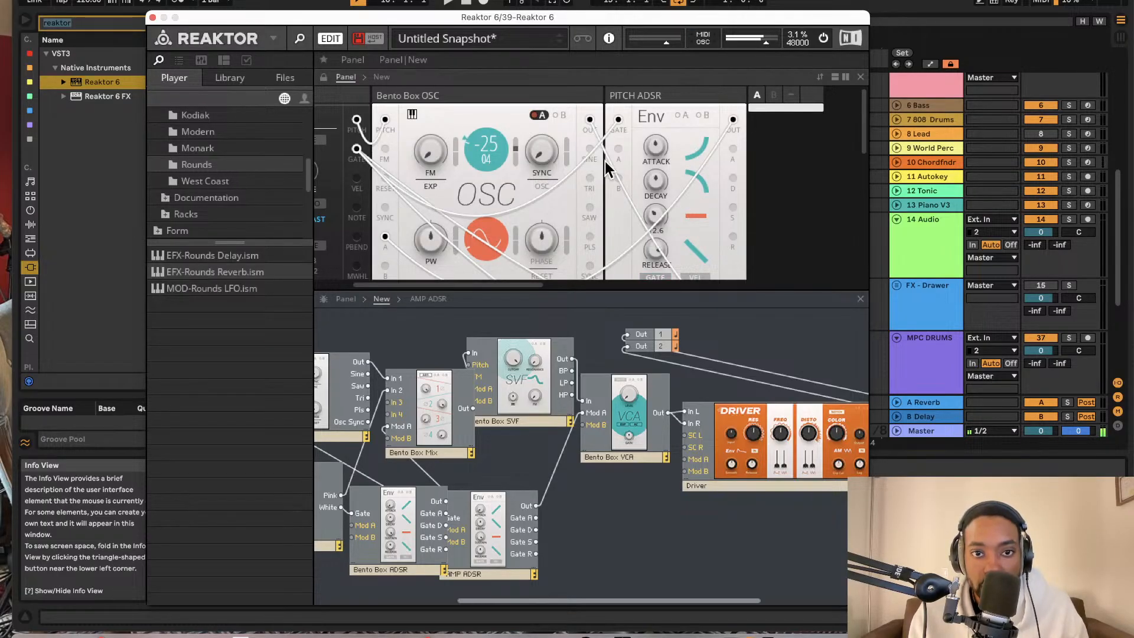
- Audition the Bento Box OSC pitch at -12 and about -1, and return it to -25
scroll(559, 158, "down", 3)
scroll(555, 157, "up", 3)
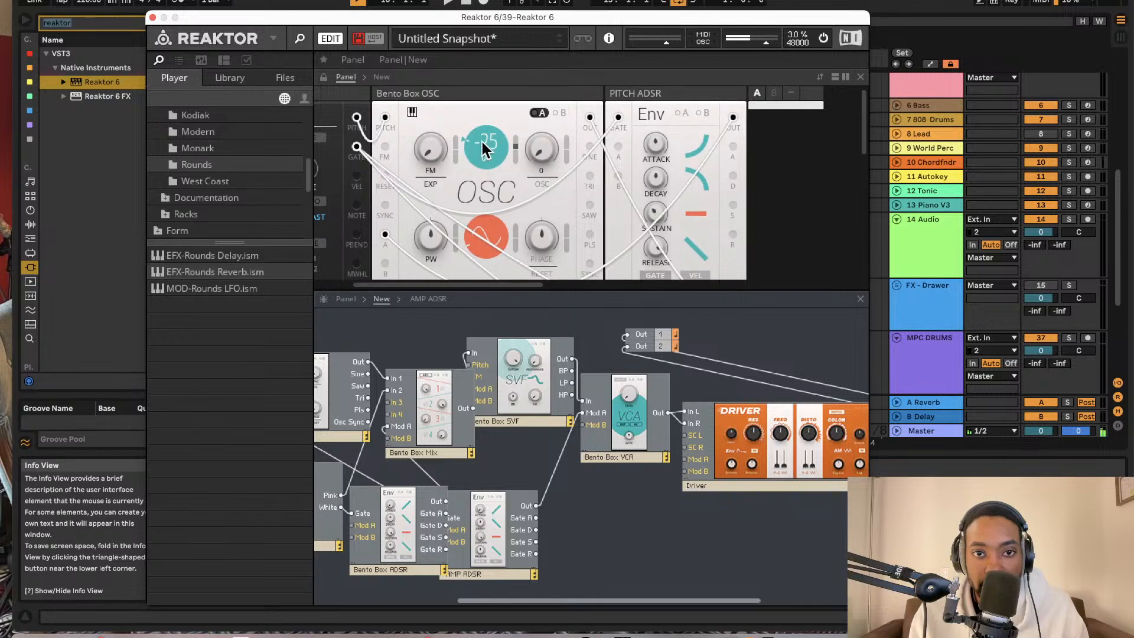
left_click_drag(484, 151, 492, 59)
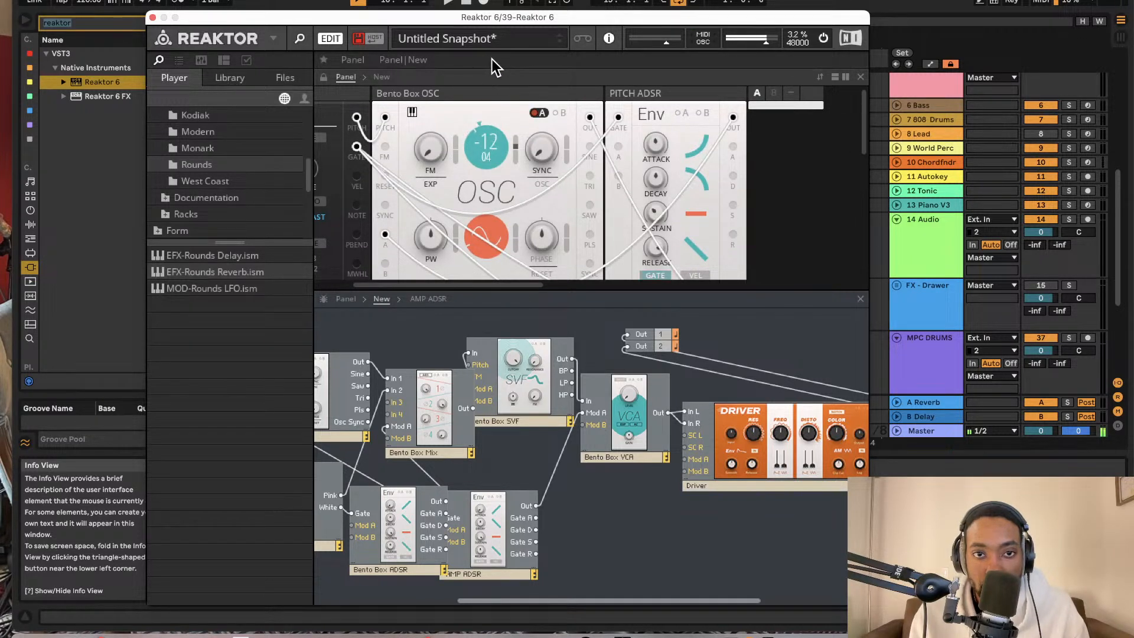
left_click_drag(482, 137, 488, 59)
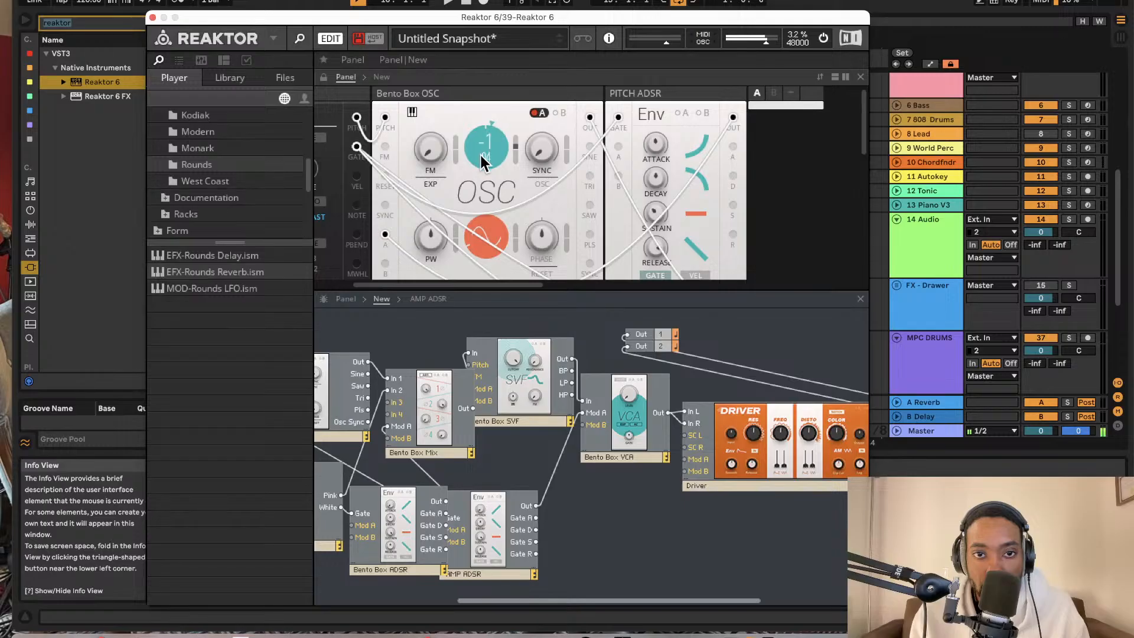
left_click_drag(483, 161, 471, 278)
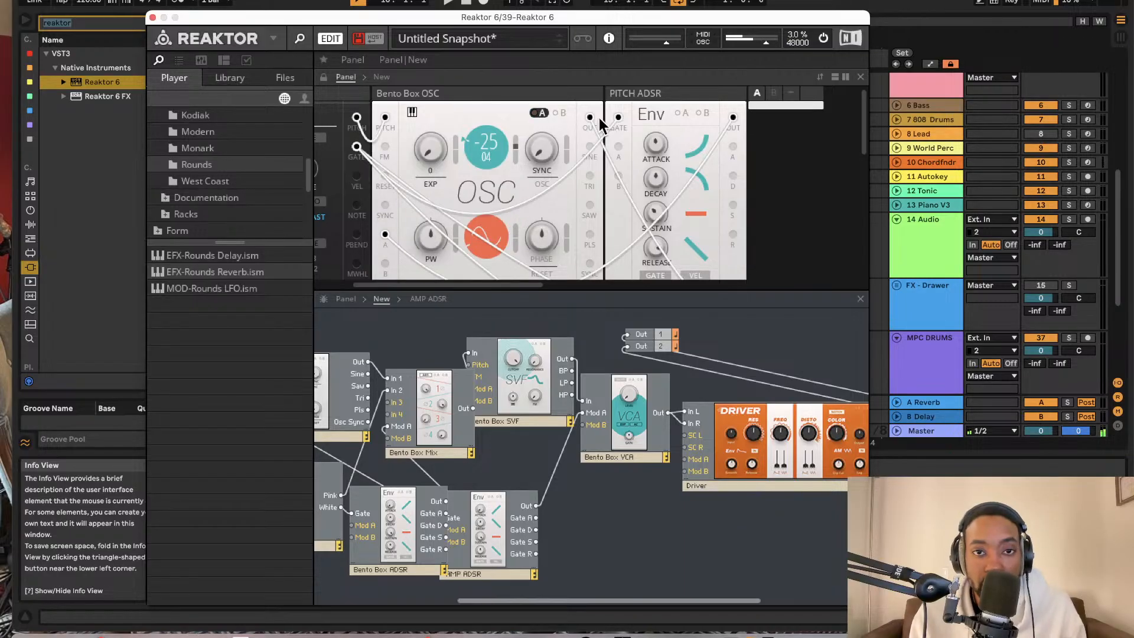
- Save the Reaktor ensemble as Sonic1LS.ens in the Racks folder
left_click_drag(587, 17, 587, 0)
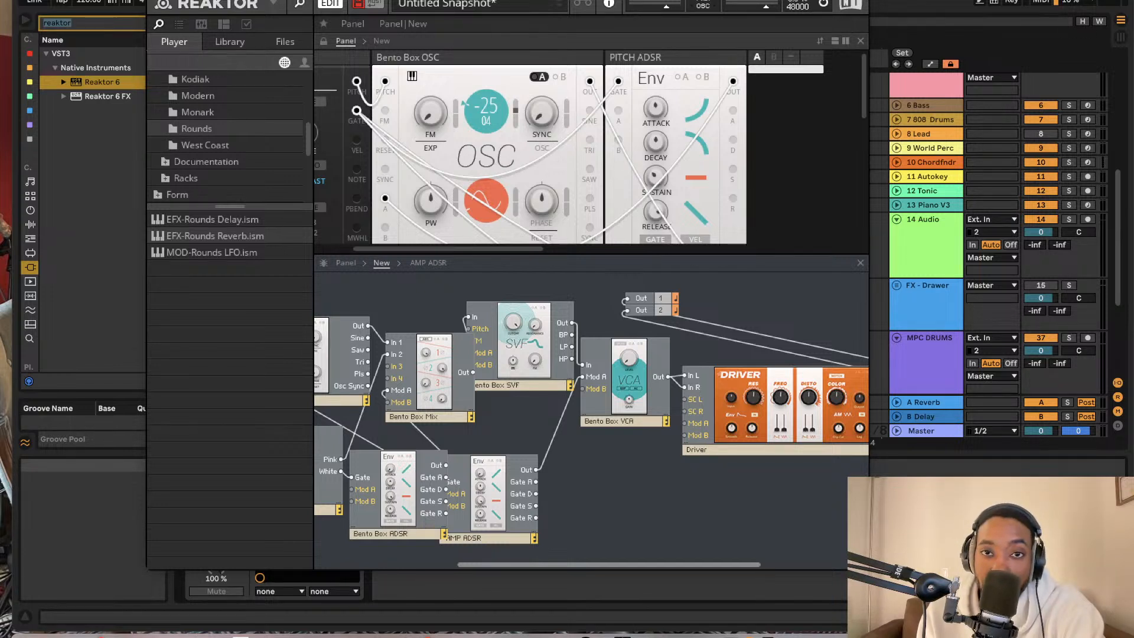
key("shift+question")
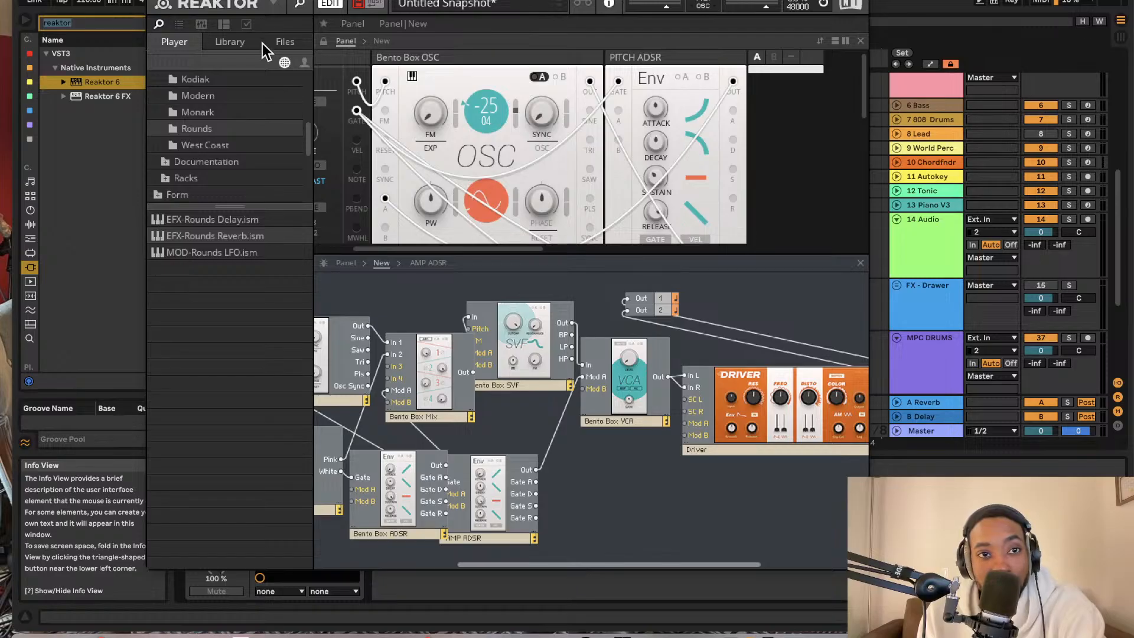
left_click(275, 5)
mouse_move(284, 23)
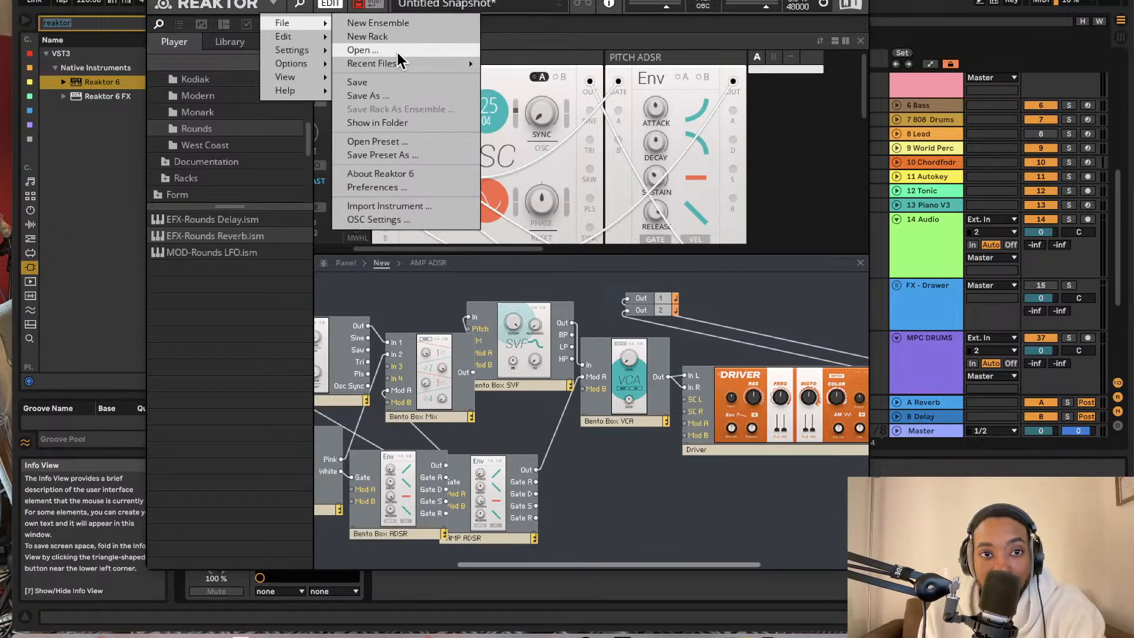
mouse_move(396, 64)
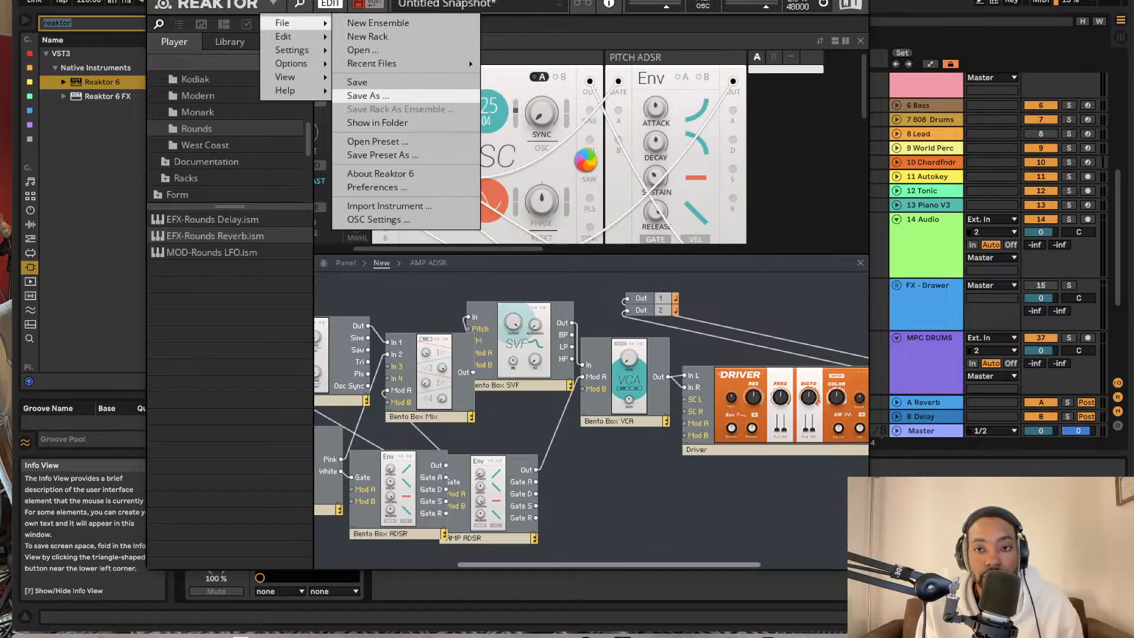
type("Sonic")
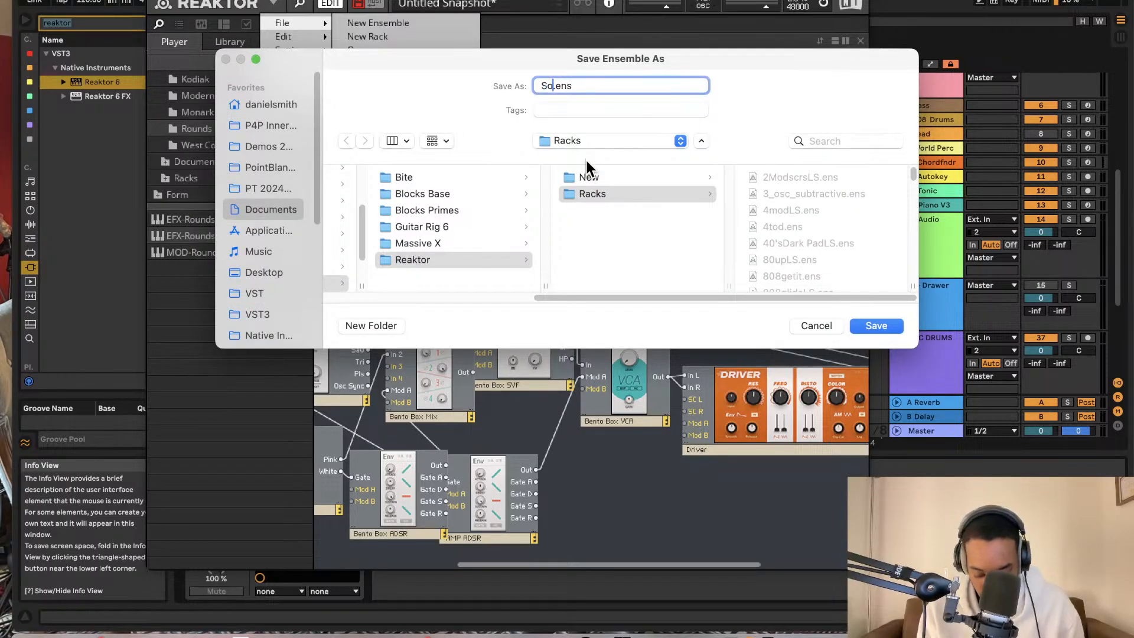
type("1LS")
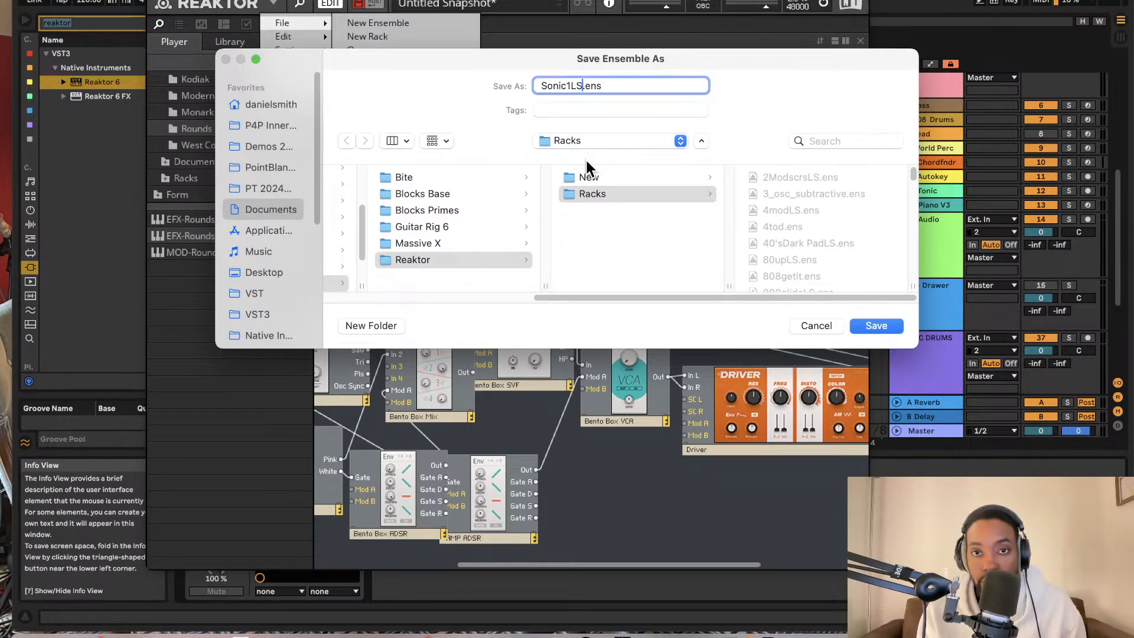
left_click(866, 326)
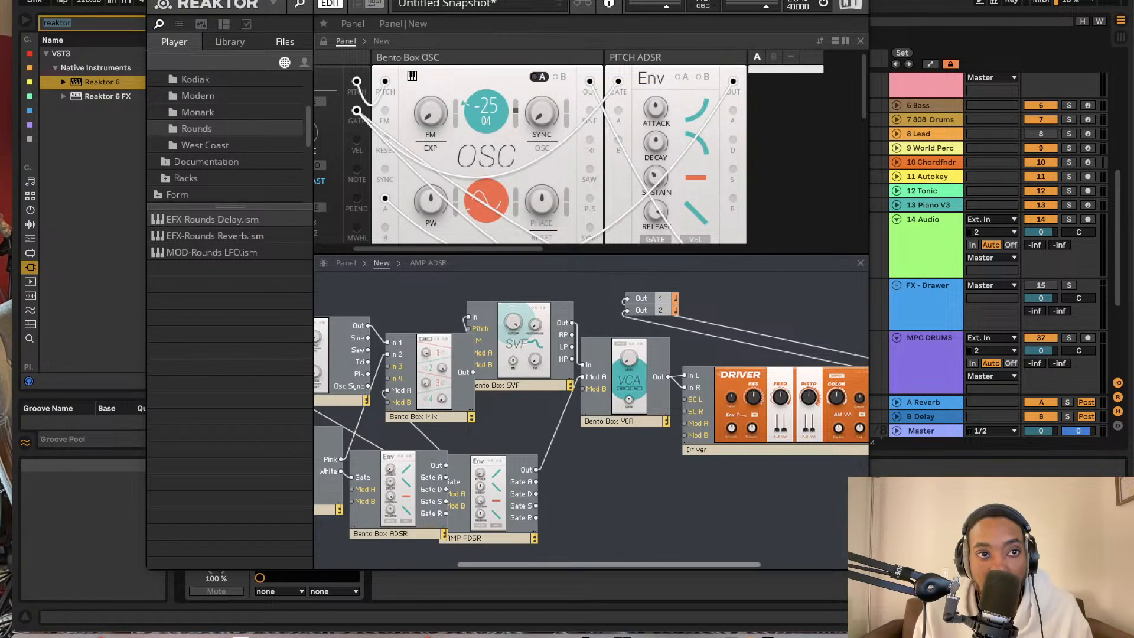
- Close the Reaktor window and insert an empty one-beat MIDI clip at bar 15 on the unfolded track 39 Reaktor 6
left_click(154, 0)
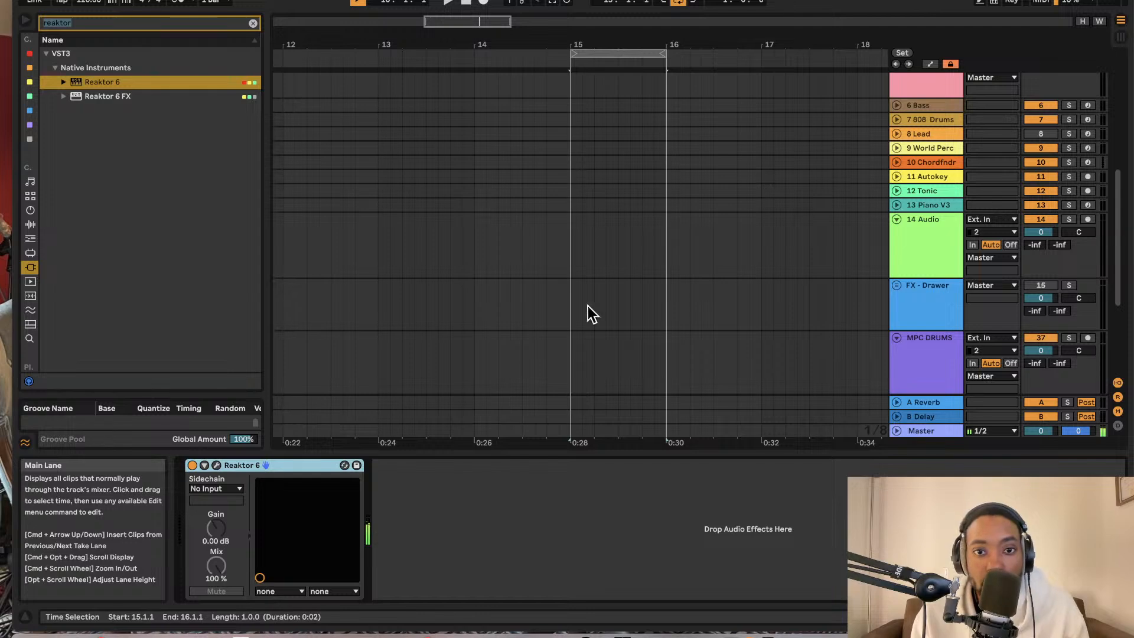
left_click_drag(576, 371, 667, 365)
left_click(667, 365)
scroll(671, 357, "down", 3)
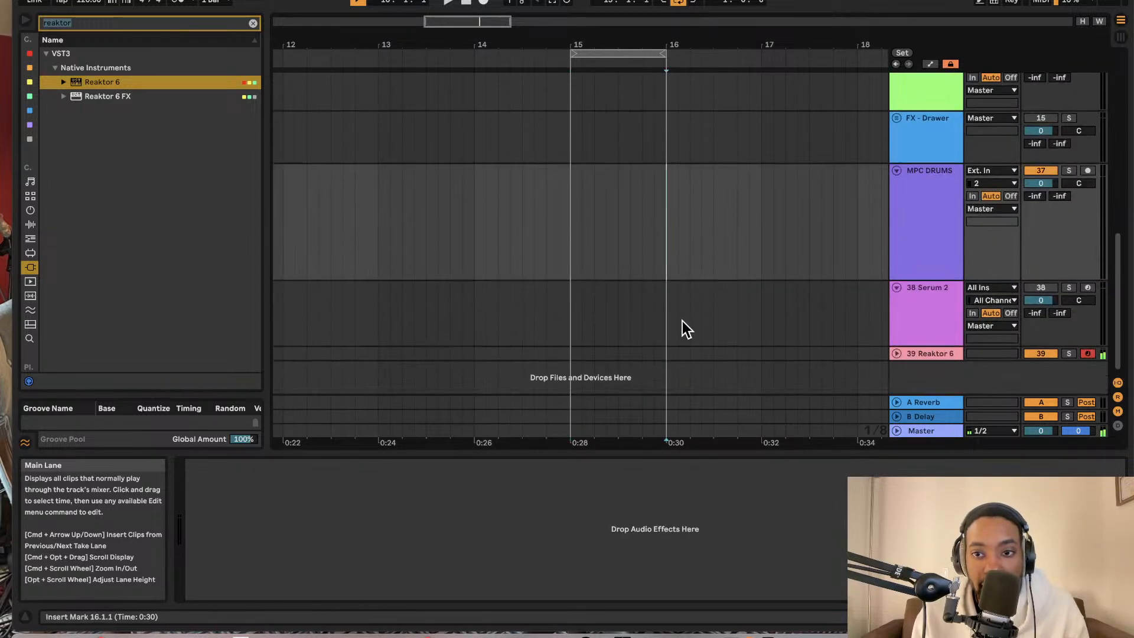
left_click(897, 349)
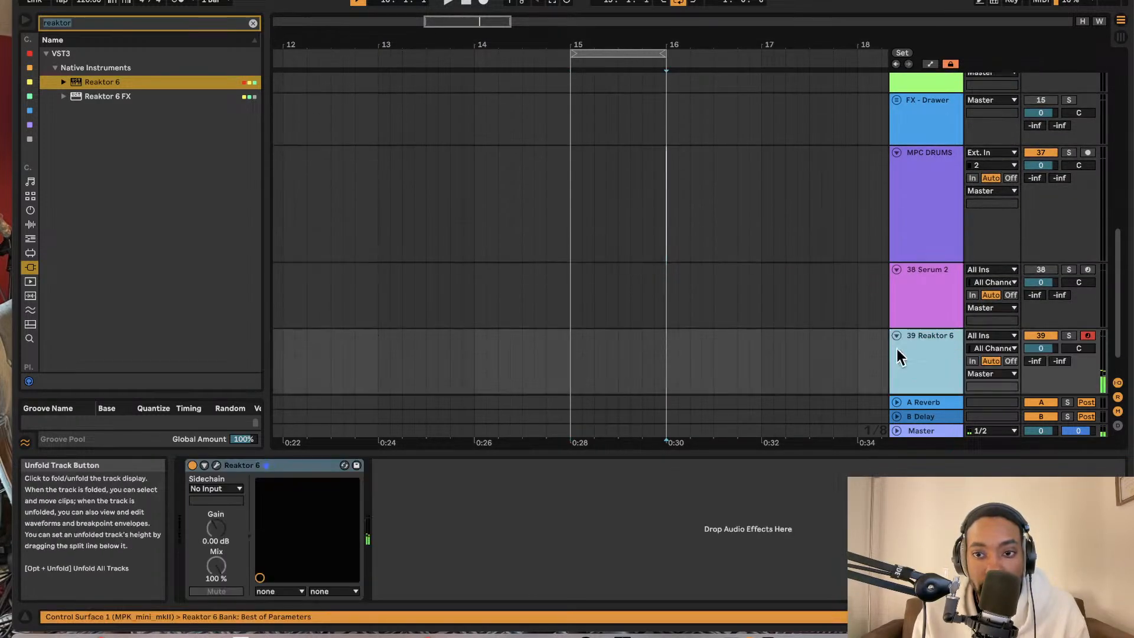
left_click_drag(576, 370, 608, 366)
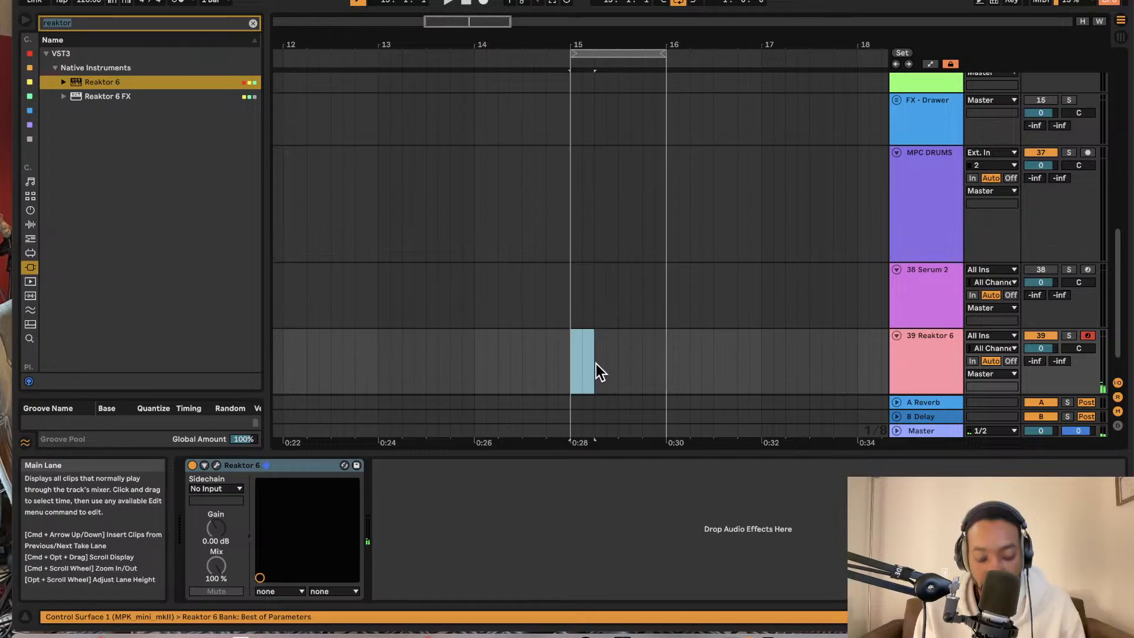
key("super+shift+m")
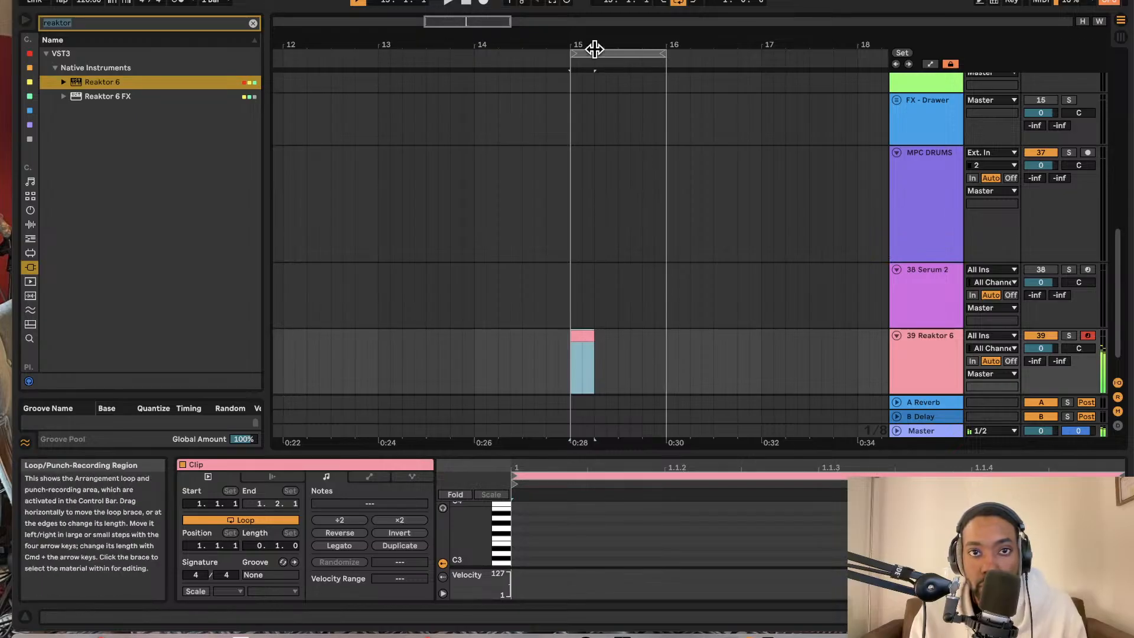
- Lower the Preview/Cue volume on the Master track to -19.0
key("Tab")
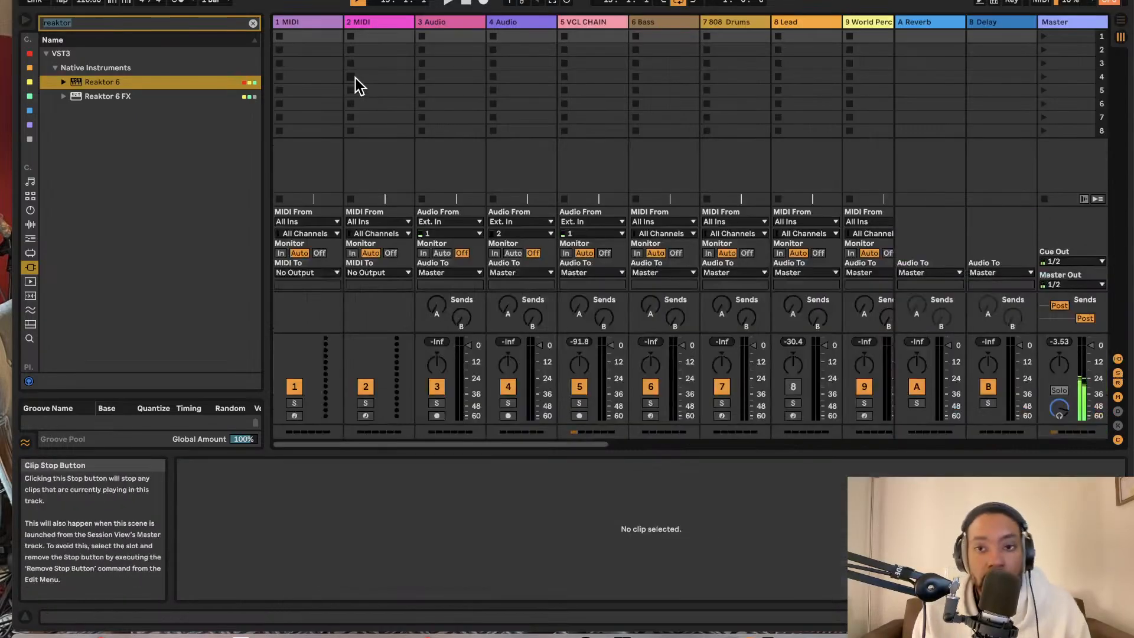
left_click_drag(1060, 407, 1035, 373)
key("Tab")
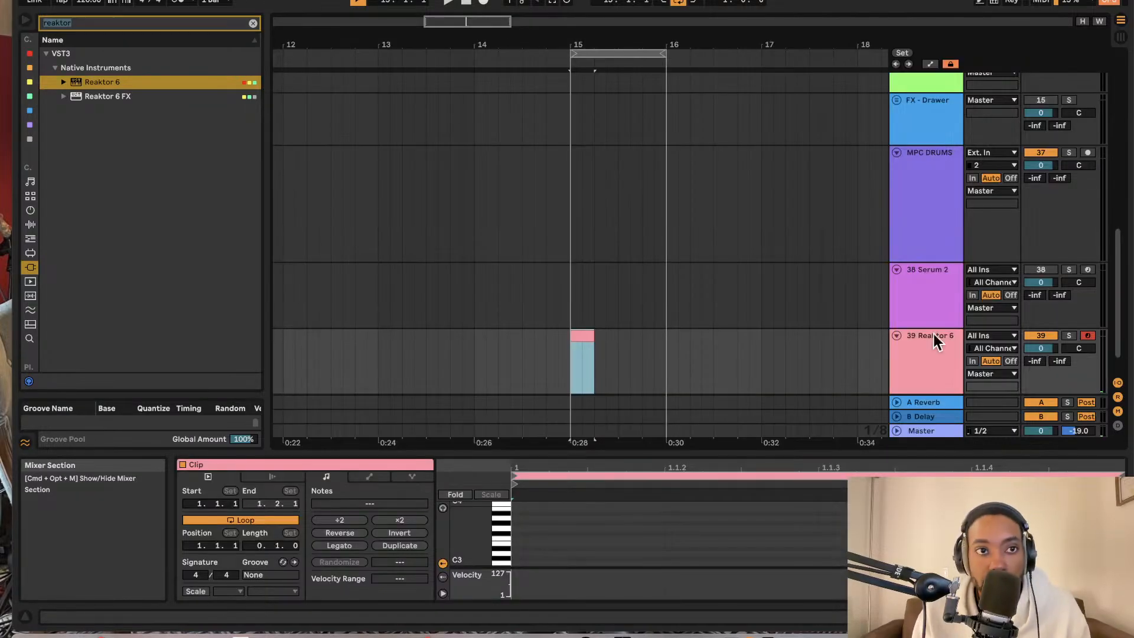
- Set the project tempo to 156 BPM and record a one-bar A#2 clip at bar 15 on track 39 with the metronome on
left_click_drag(89, 2, 89, 0)
left_click(180, 1)
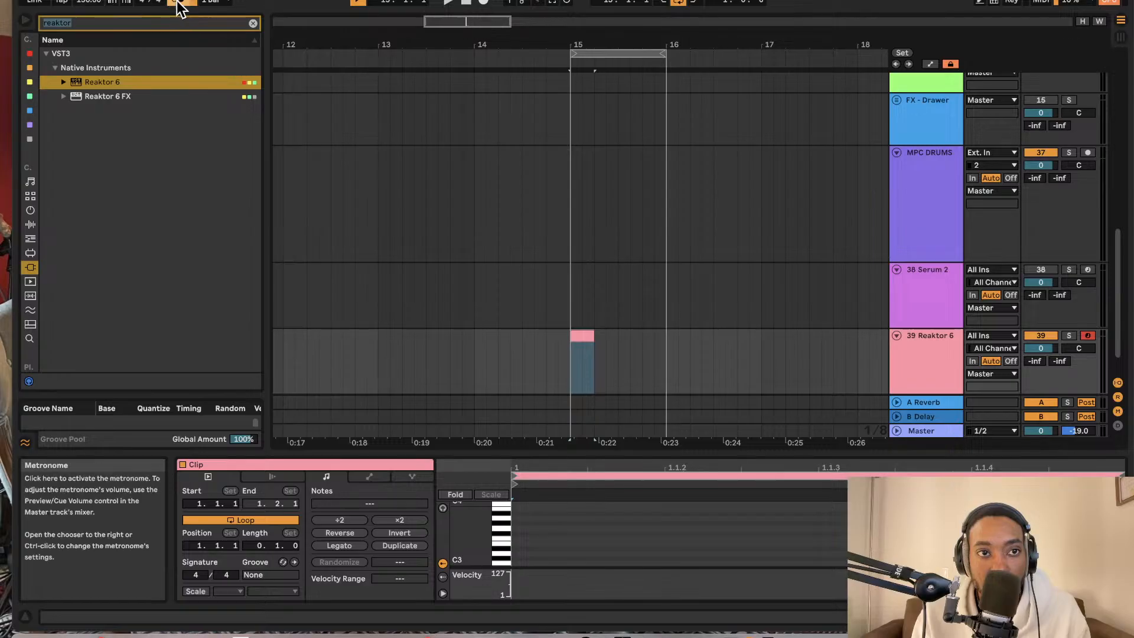
left_click(484, 3)
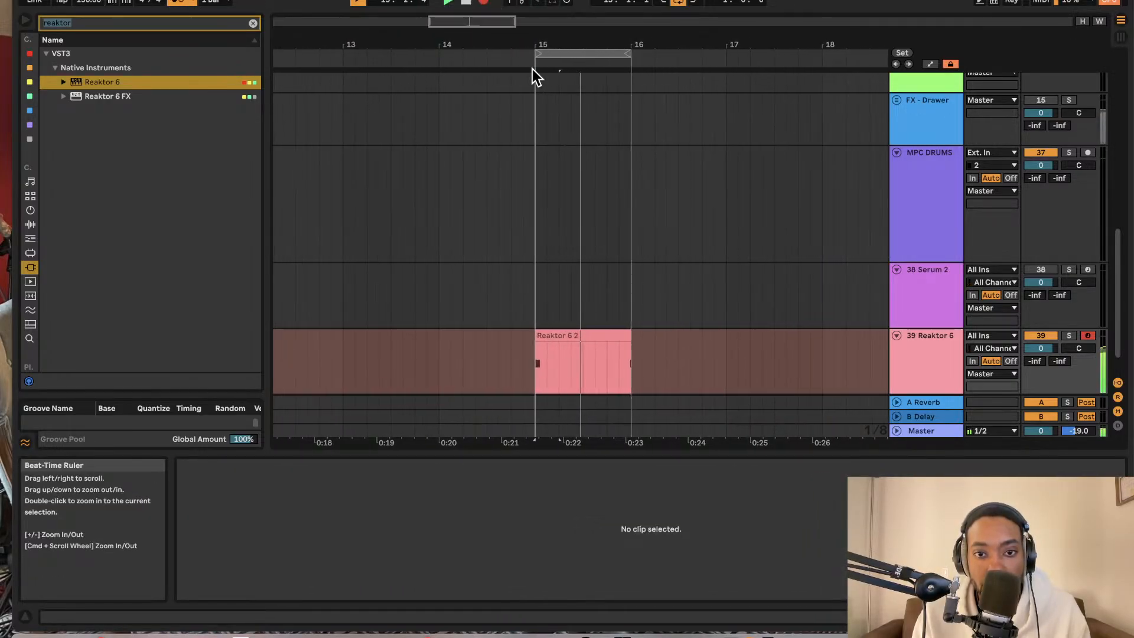
key("F9")
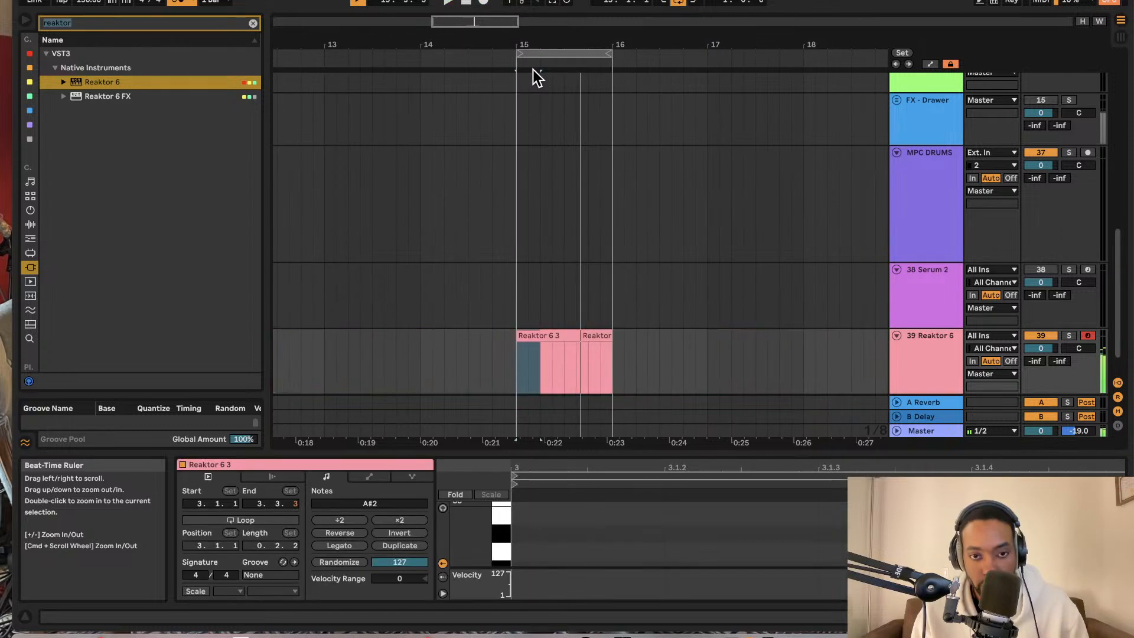
key("space")
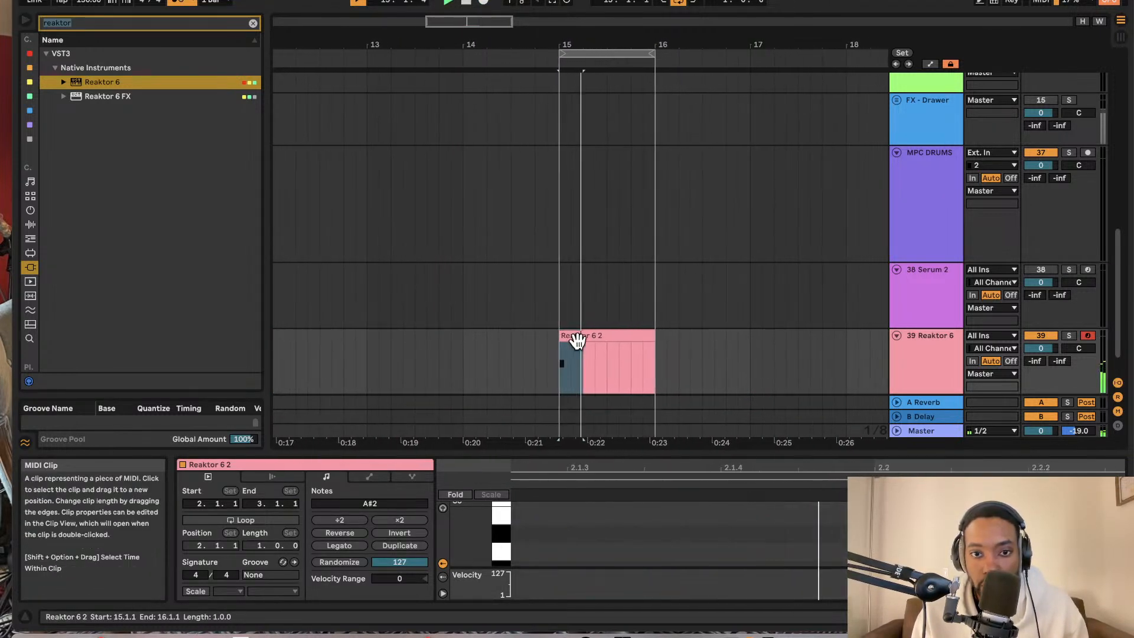
- Align the recorded A#2 note with the start of its clip and play it back
left_click(582, 355)
mouse_move(535, 533)
left_mouse_down()
mouse_move(554, 534)
mouse_move(529, 533)
left_mouse_up()
key("space")
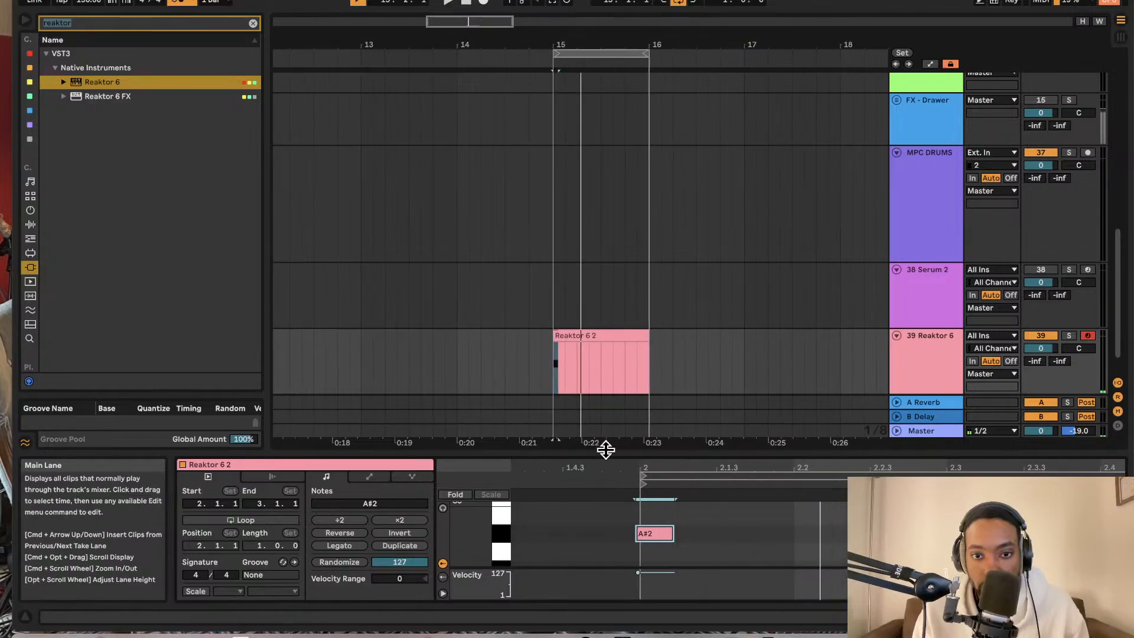
left_click_drag(650, 535, 653, 537)
key("space")
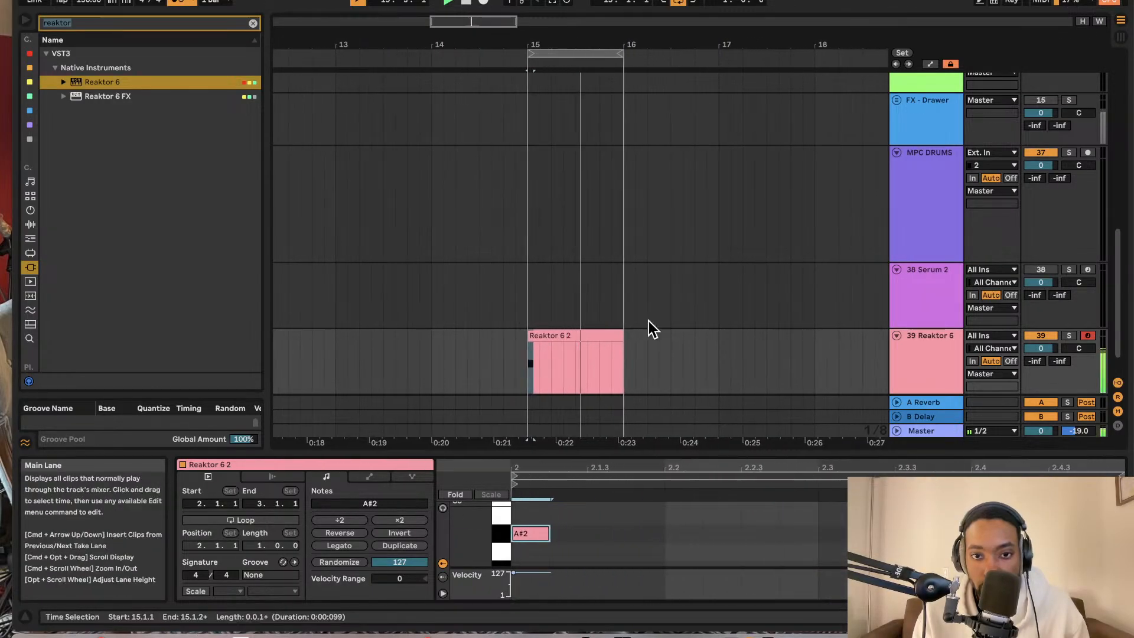
- Extend the Reaktor clip to two bars and fit the arrangement loop to it
scroll(646, 320, "down", 3)
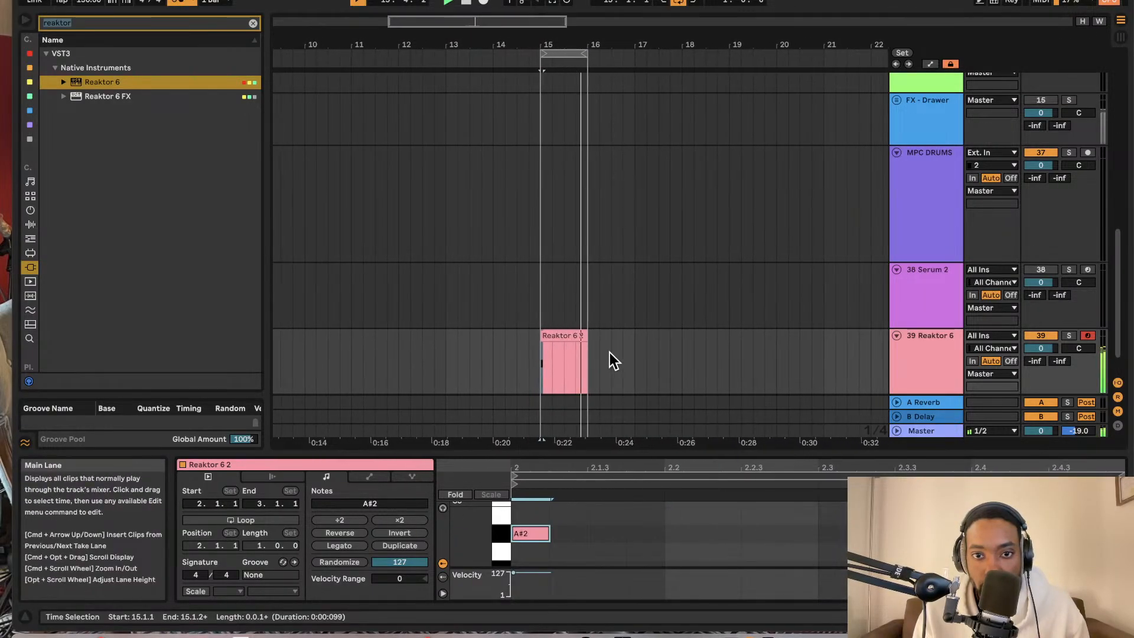
left_click_drag(604, 349, 644, 322)
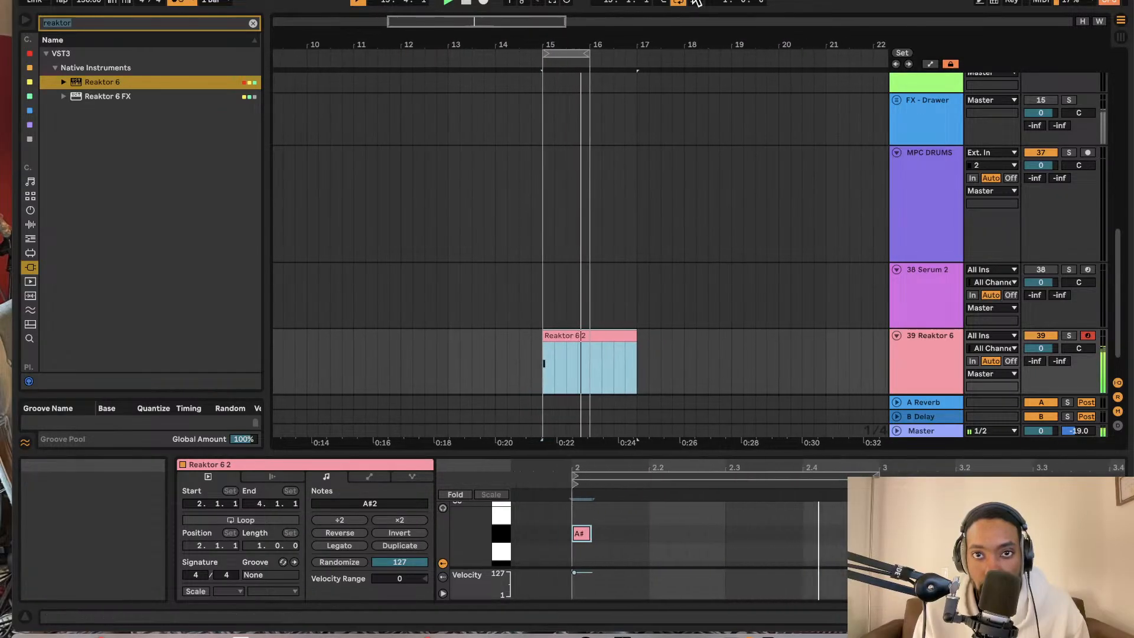
left_click(582, 335)
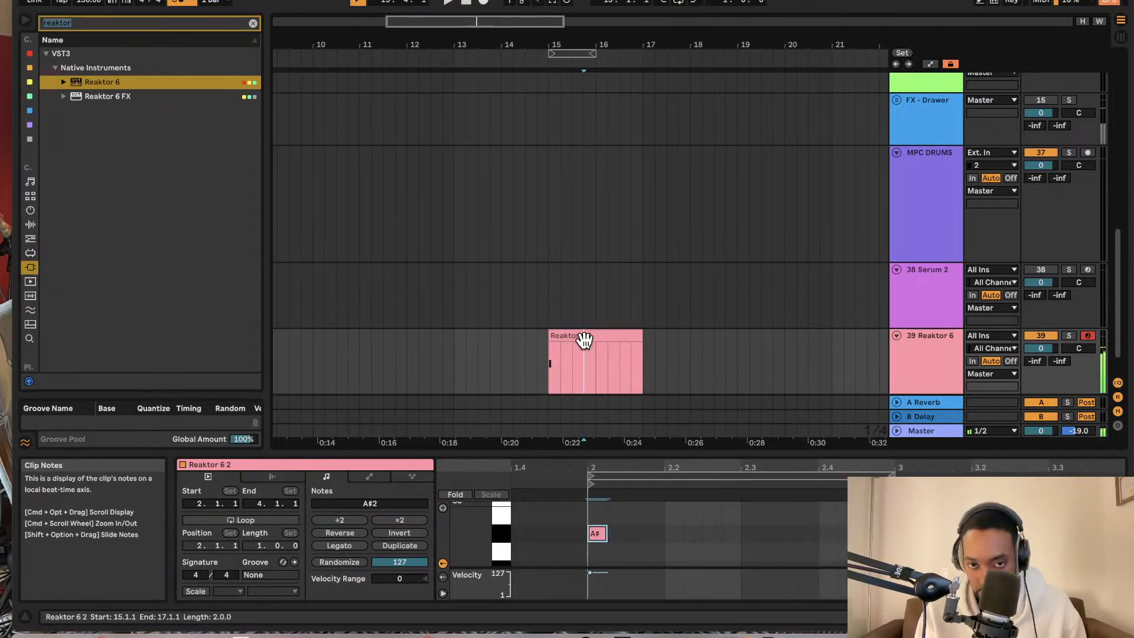
key("super+l")
key("space")
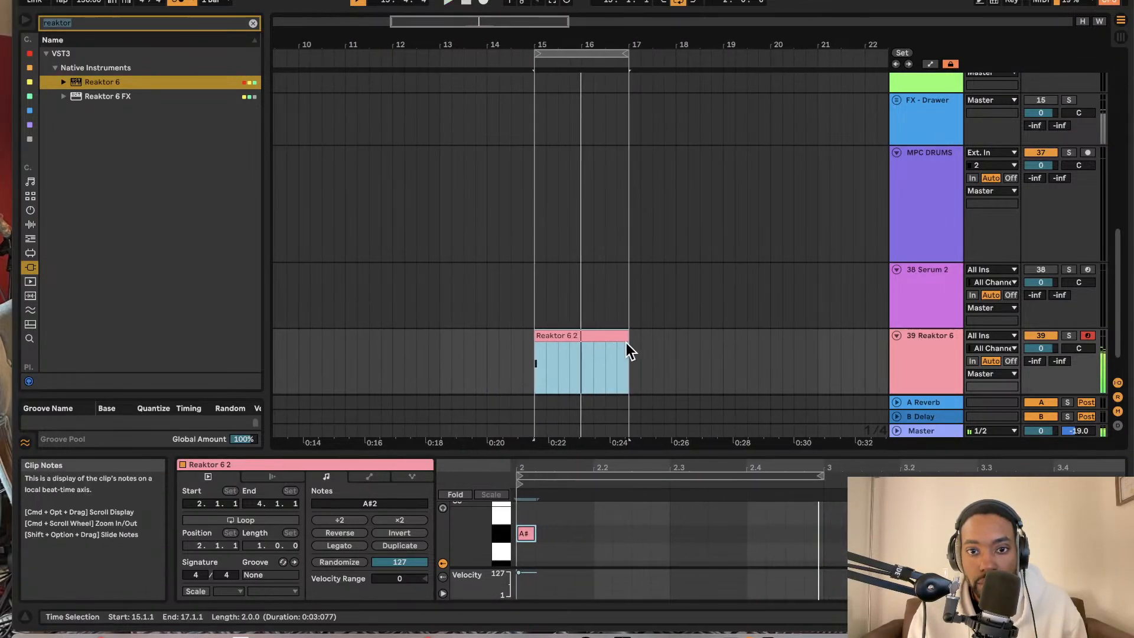
- Lengthen the Reaktor clip and the arrangement loop to four bars, from bar 15 to bar 19, and play it
left_click_drag(628, 337, 715, 335)
left_click_drag(618, 53, 724, 53)
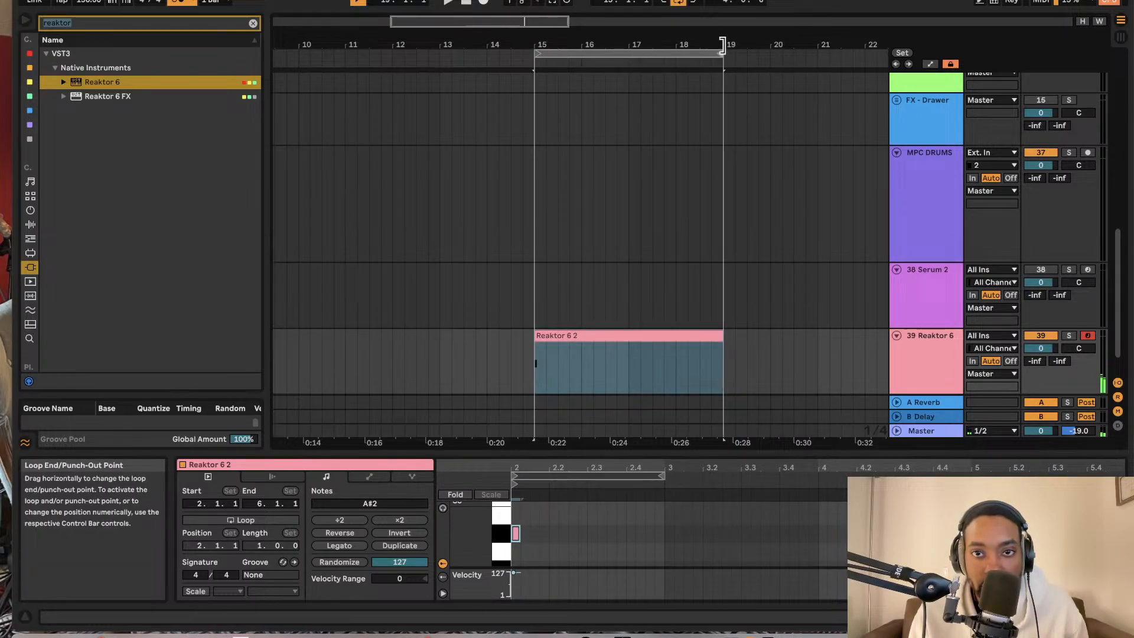
key("space")
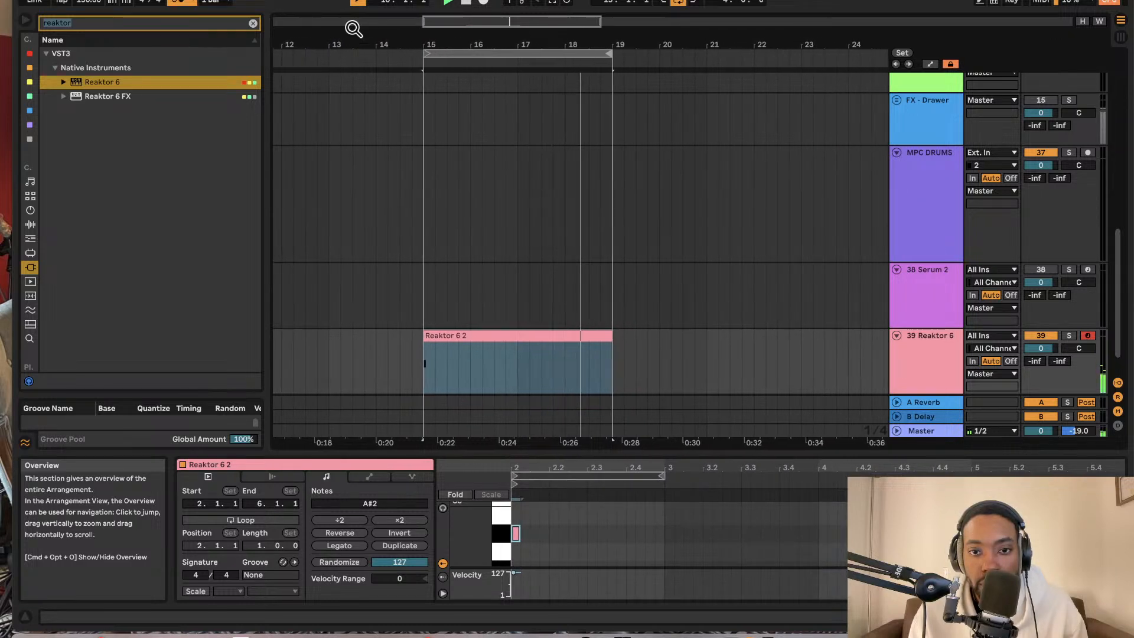
- Show the automation lanes in the arrangement
left_click(931, 366)
right_click(931, 367)
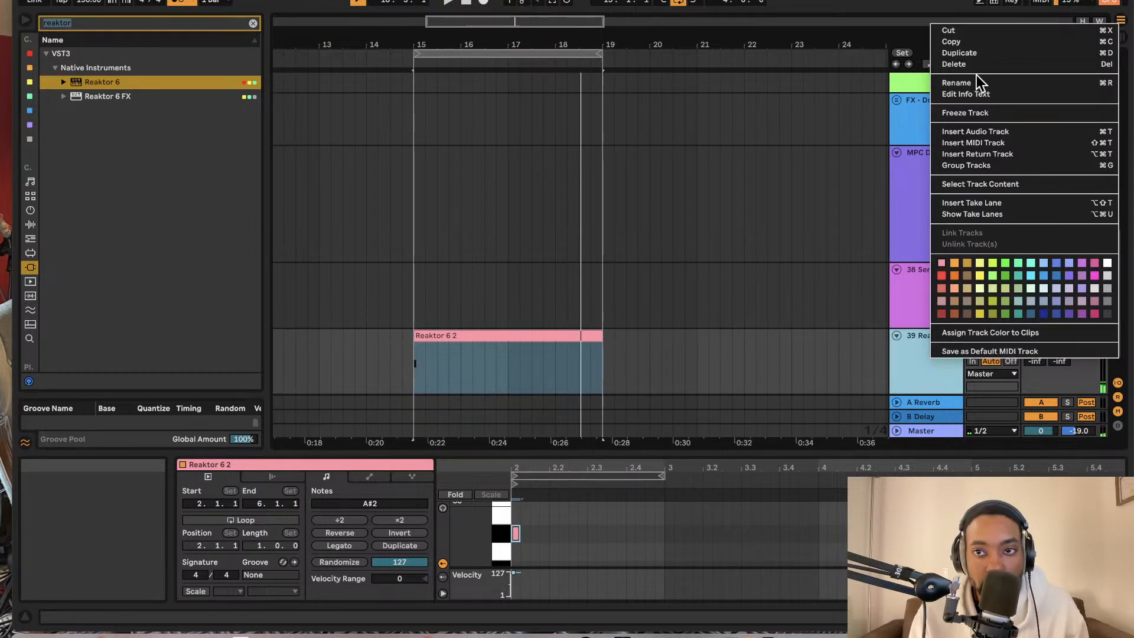
left_click(853, 91)
left_click(930, 64)
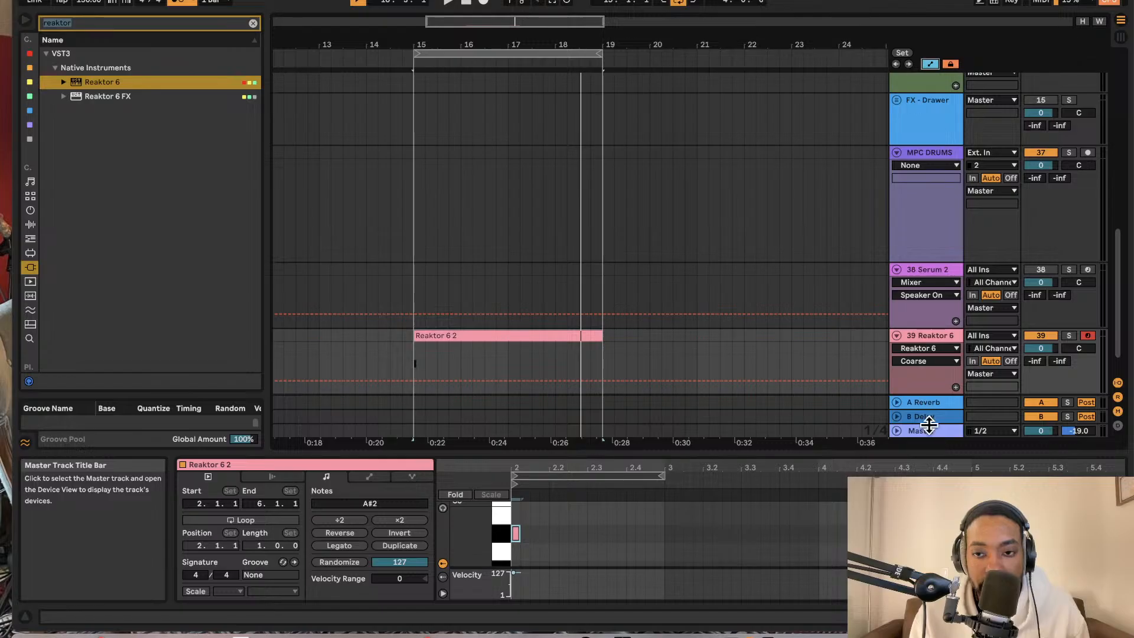
- Check which Reaktor 6 parameters are offered for automation on track 39
right_click(920, 375)
left_click(908, 374)
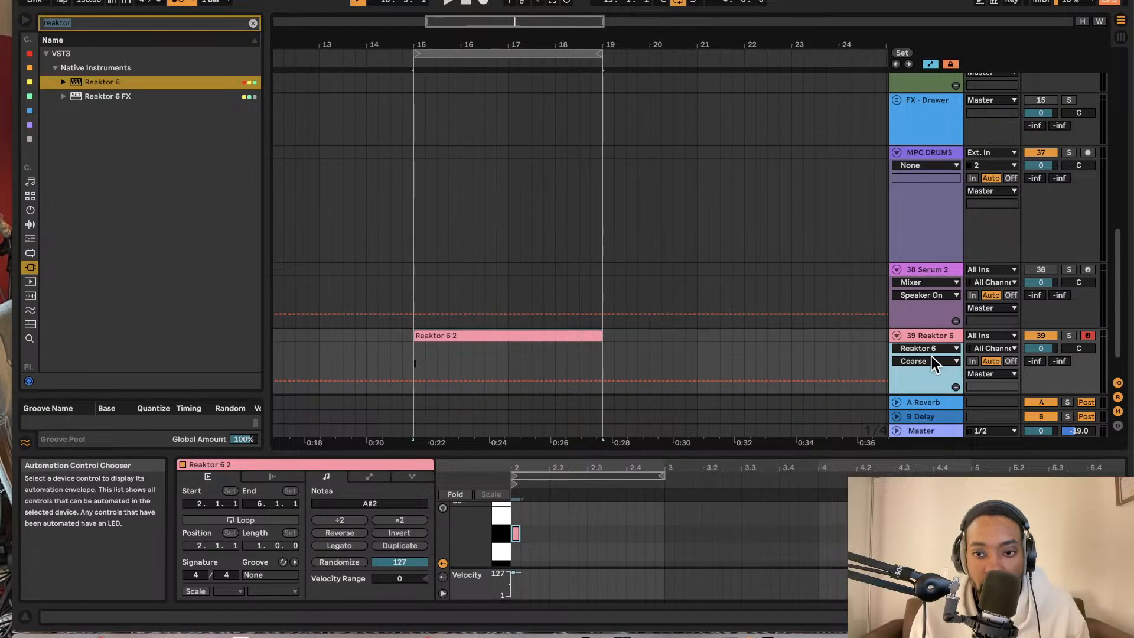
left_click(931, 357)
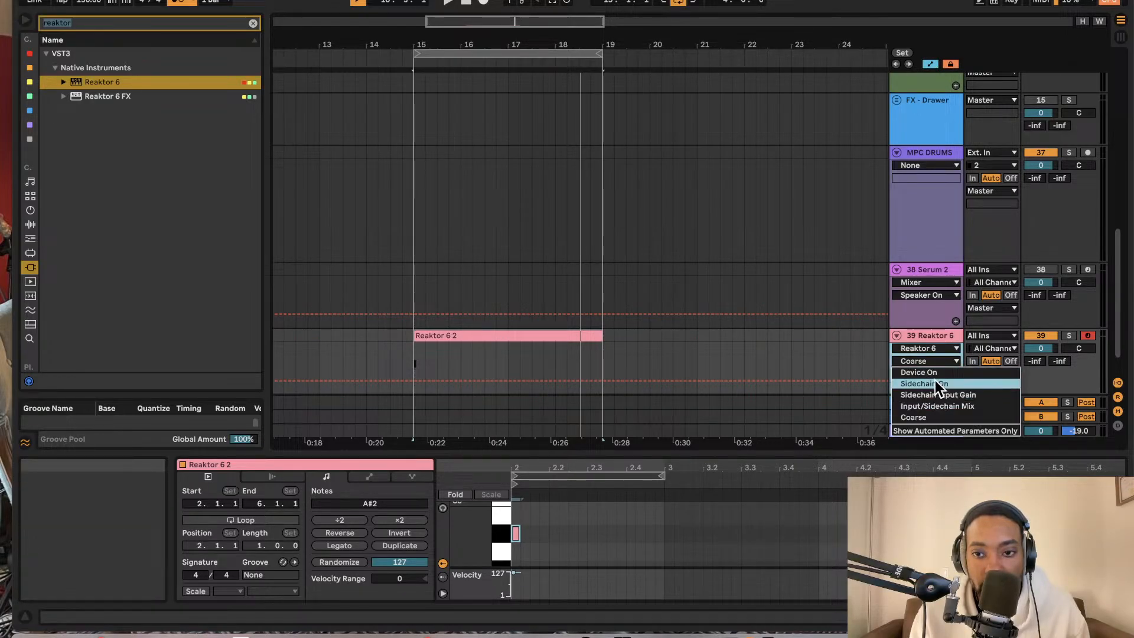
left_click(934, 348)
left_click(930, 362)
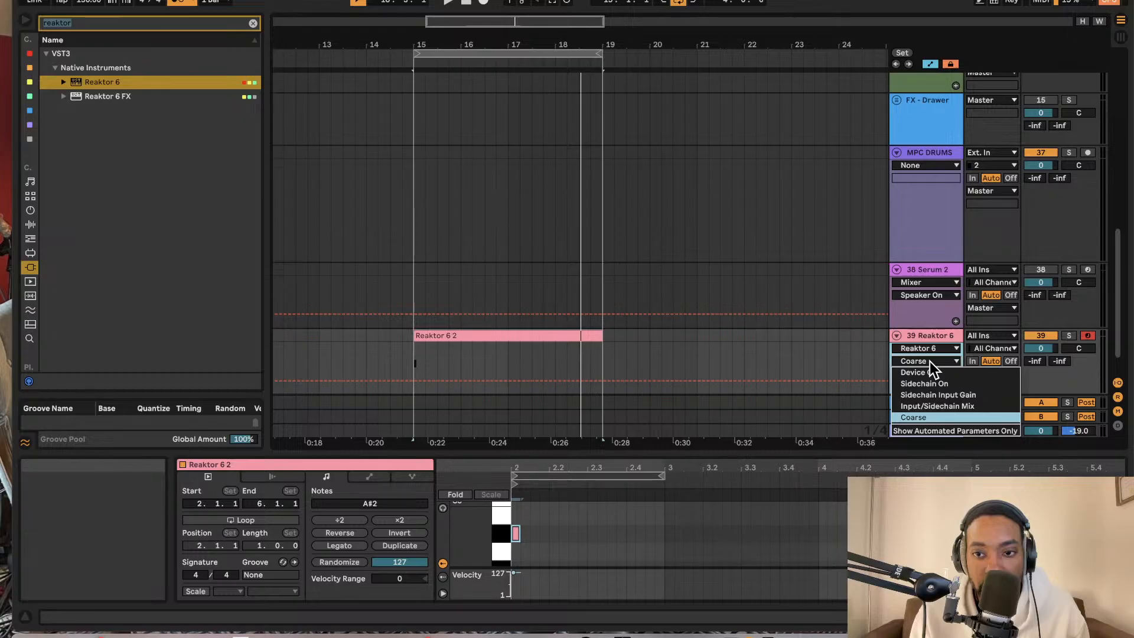
left_click(930, 362)
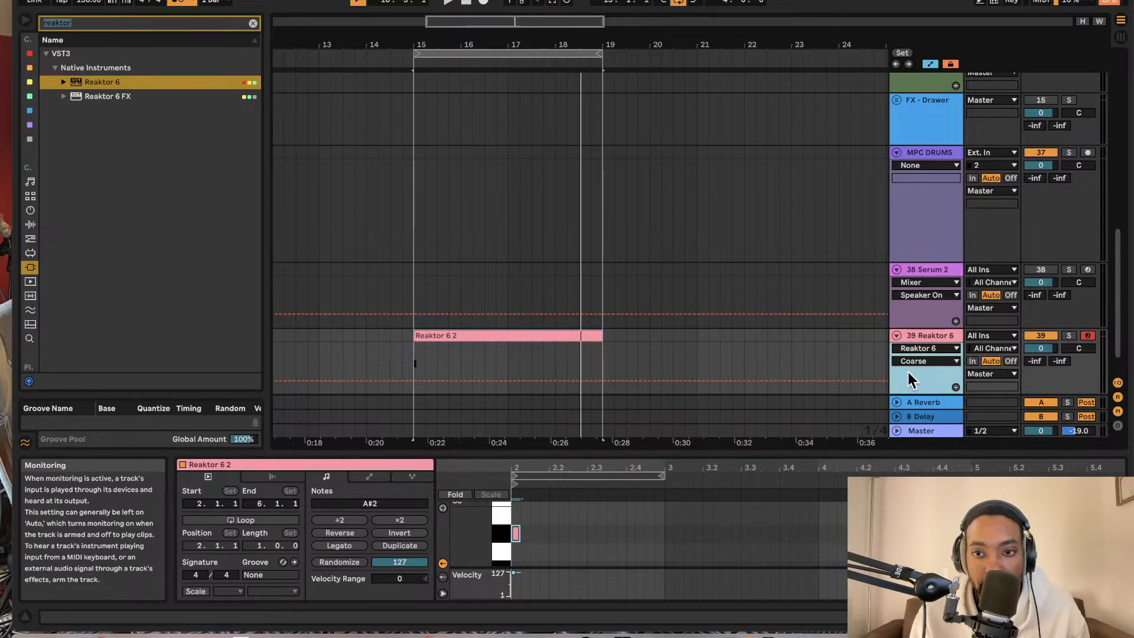
- Show the Reaktor 6 device of track 39 and check its sidechain input options
left_click(914, 342)
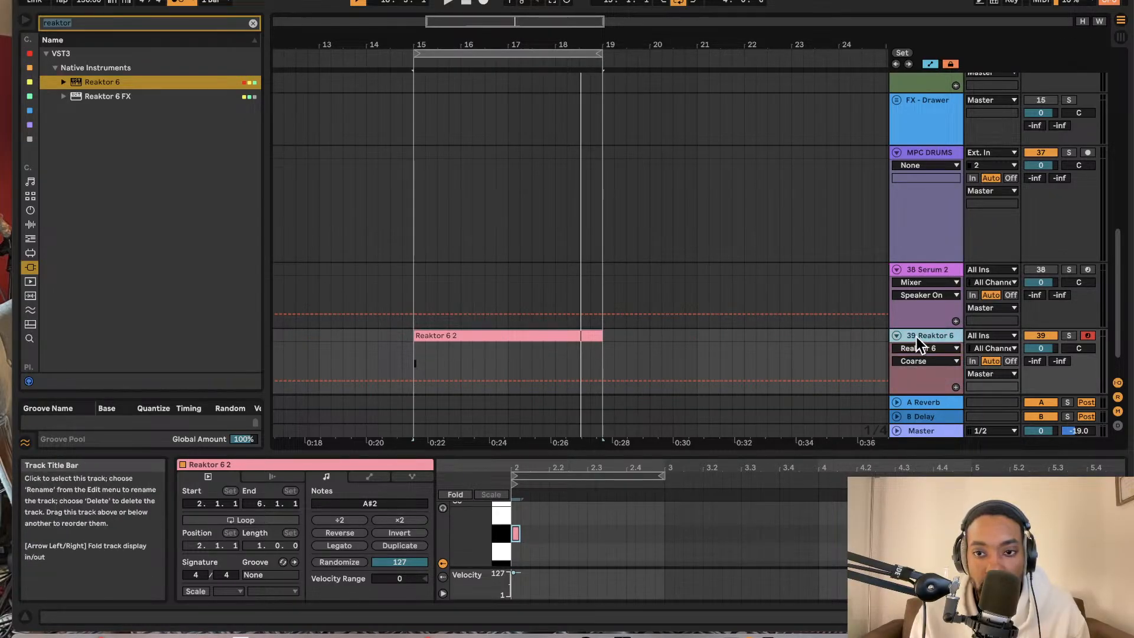
left_click(917, 337)
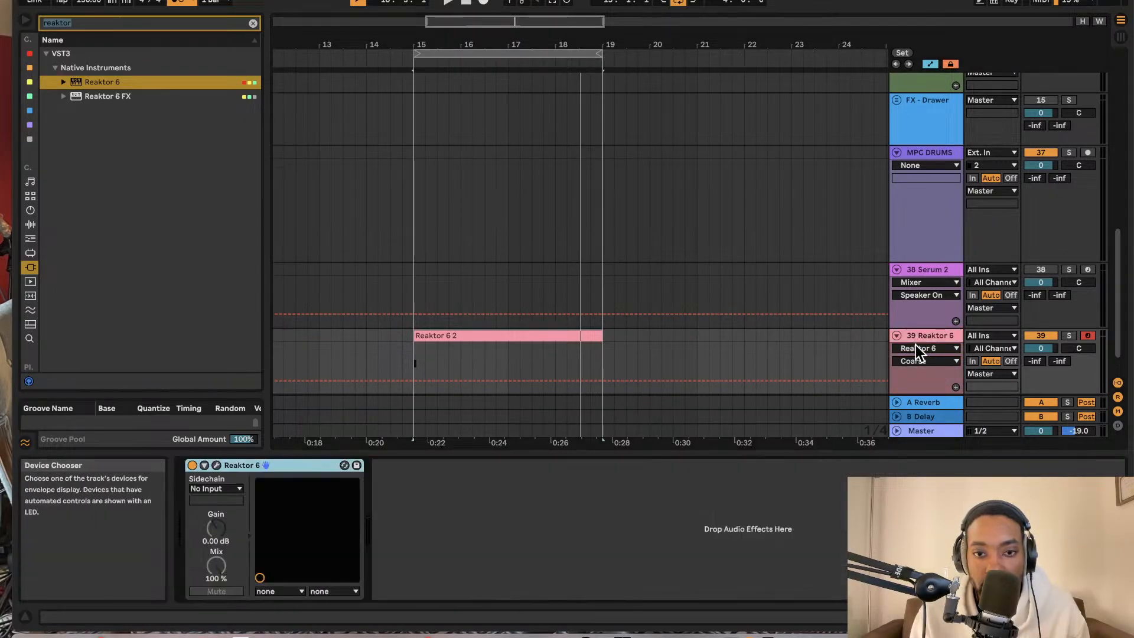
left_click(222, 490)
left_click(223, 489)
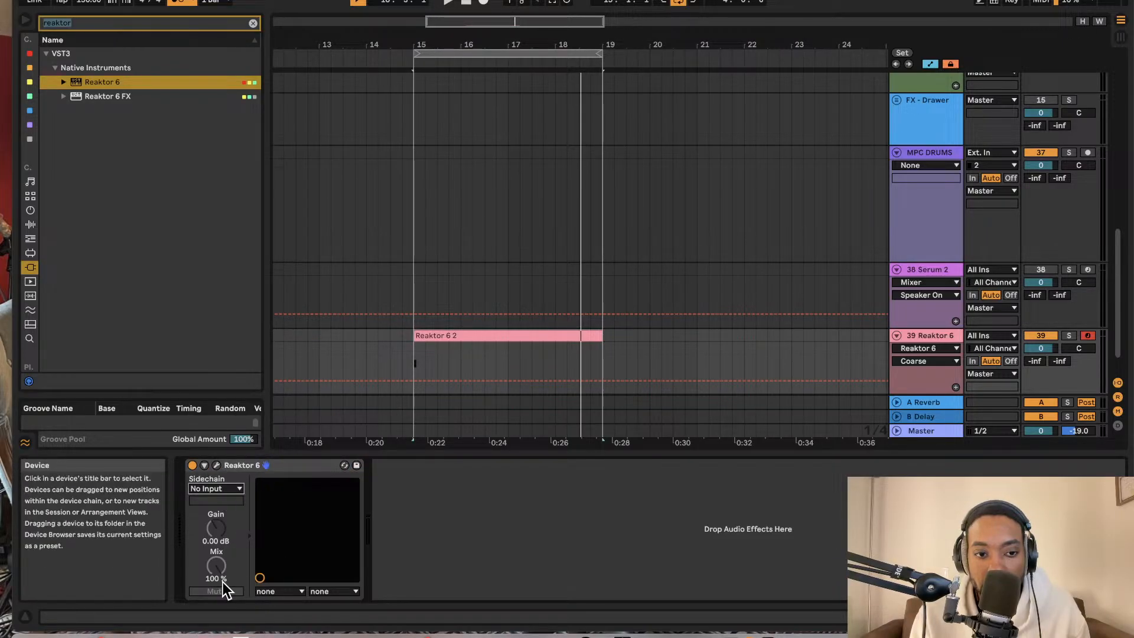
- Examine the Reaktor 6 patch in its panel and structure views, and check the devices on the Master track
left_click(215, 465)
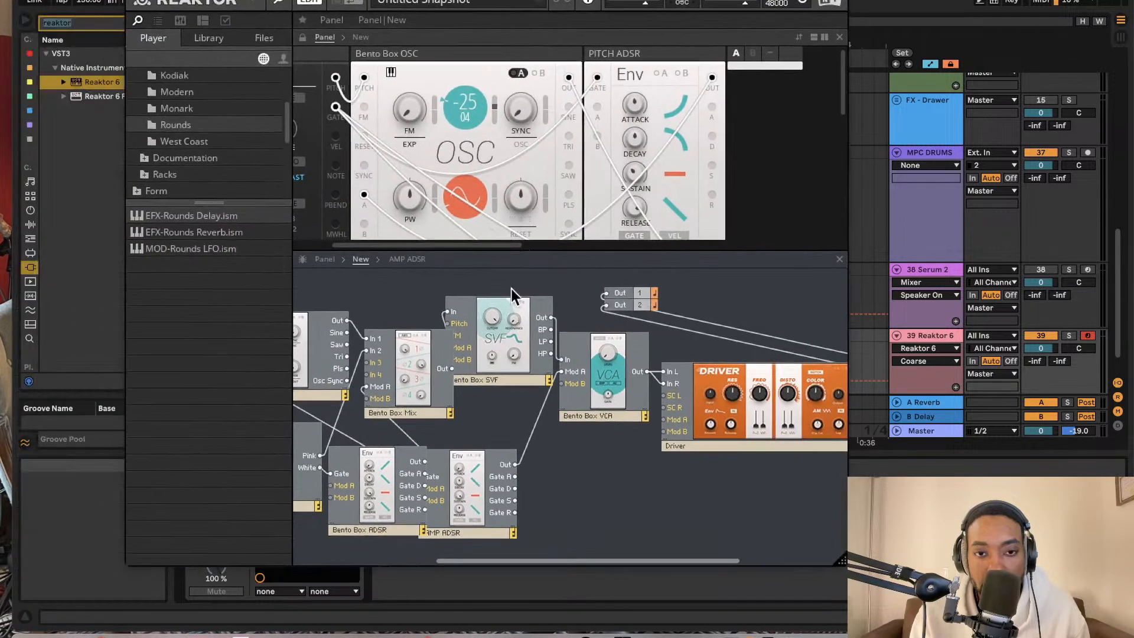
scroll(505, 378, "left", 5)
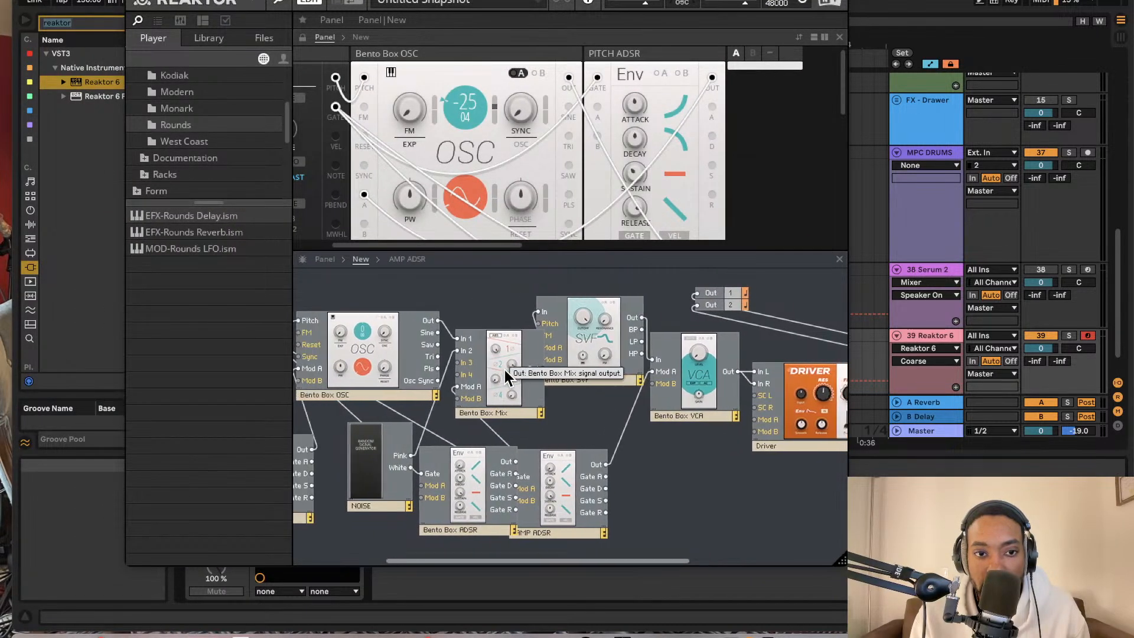
scroll(505, 112, "left", 5)
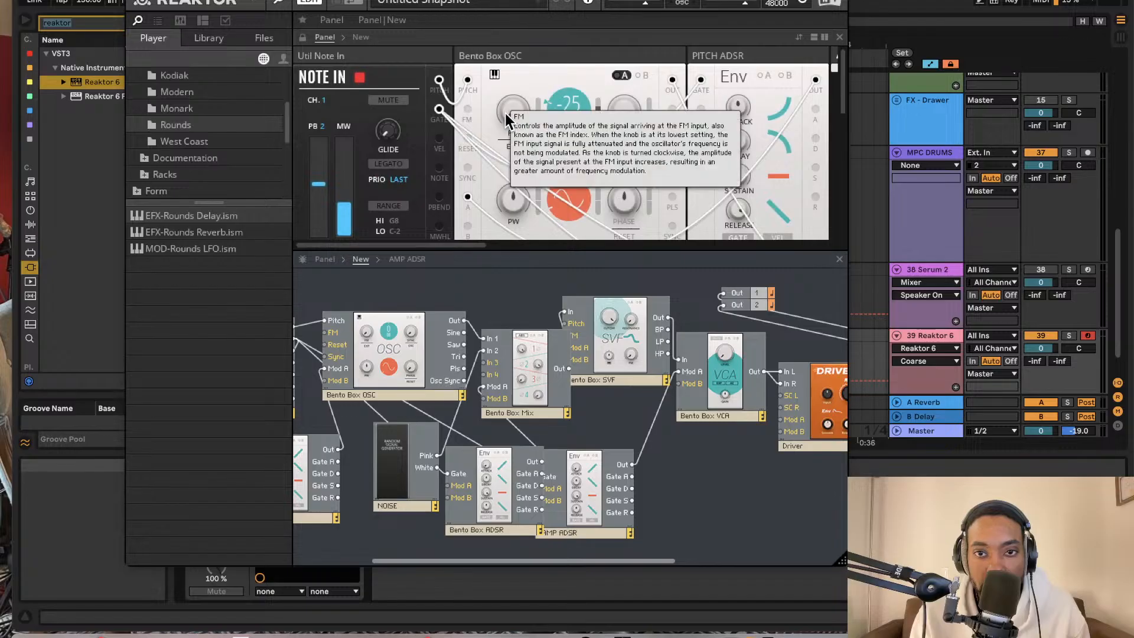
scroll(503, 118, "down", 5)
scroll(591, 374, "left", 6)
scroll(585, 370, "left", 3)
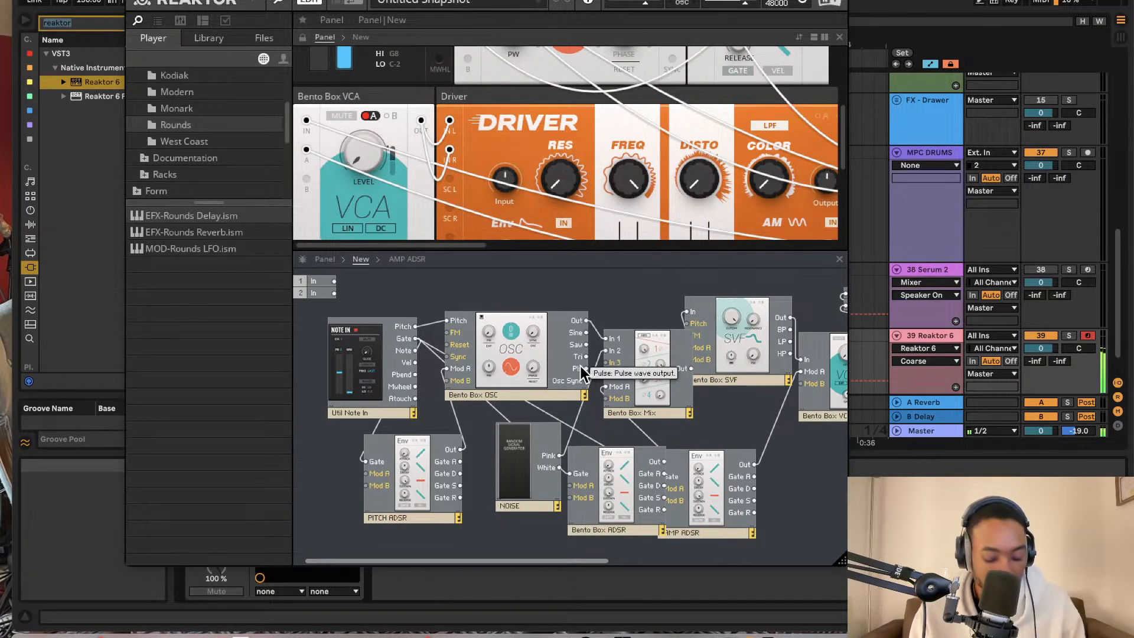
scroll(522, 208, "up", 3)
scroll(523, 208, "right", 3)
scroll(523, 208, "up", 5)
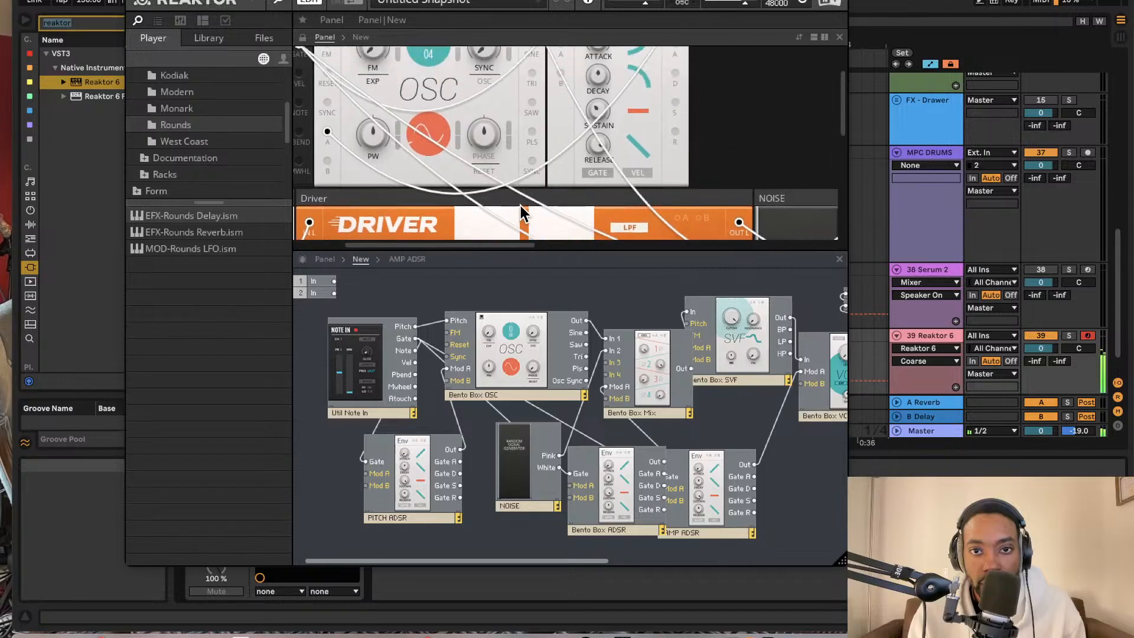
scroll(523, 208, "left", 2)
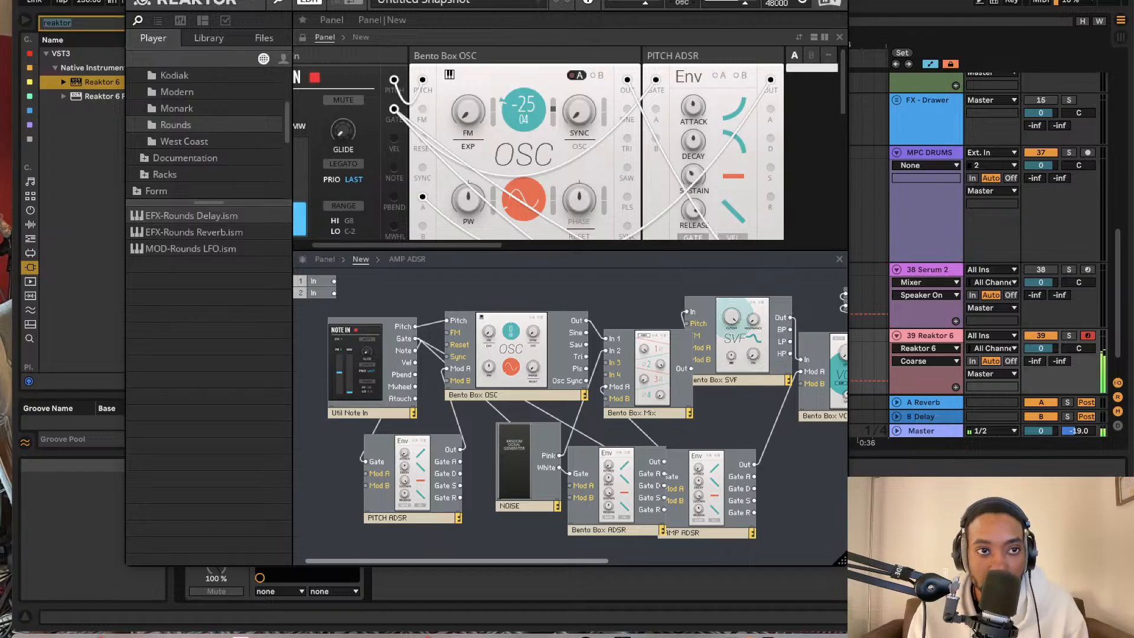
left_click(134, 1)
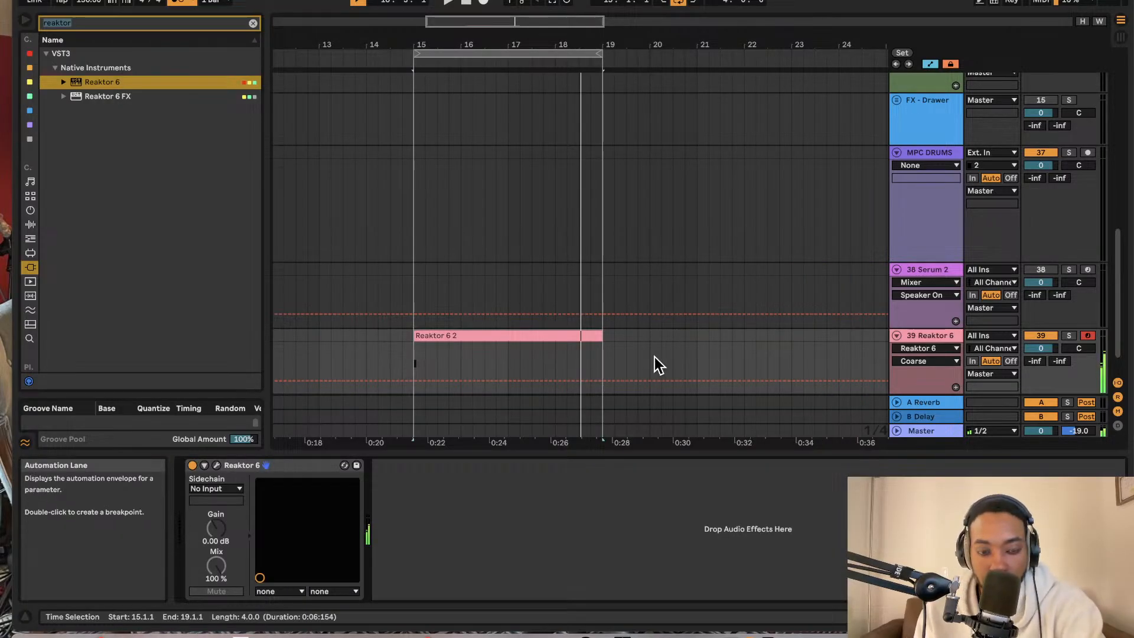
left_click(919, 431)
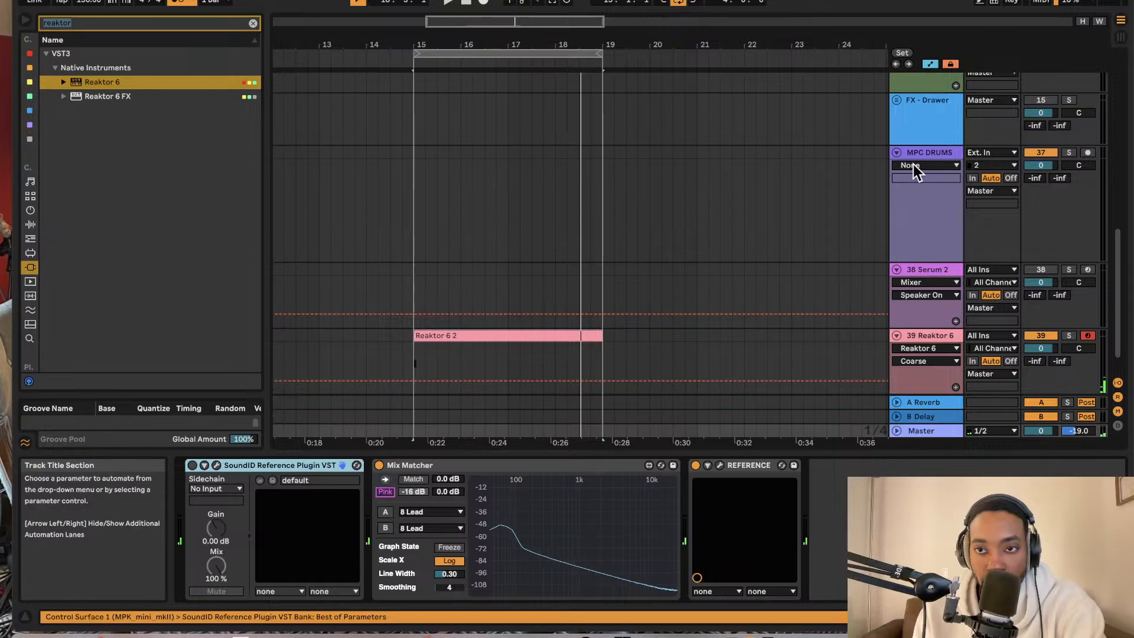
- Add Coarse automation breakpoints along the Reaktor clip on track 39 and drop the curve to 0.00 at bar 19
scroll(869, 278, "down", 2)
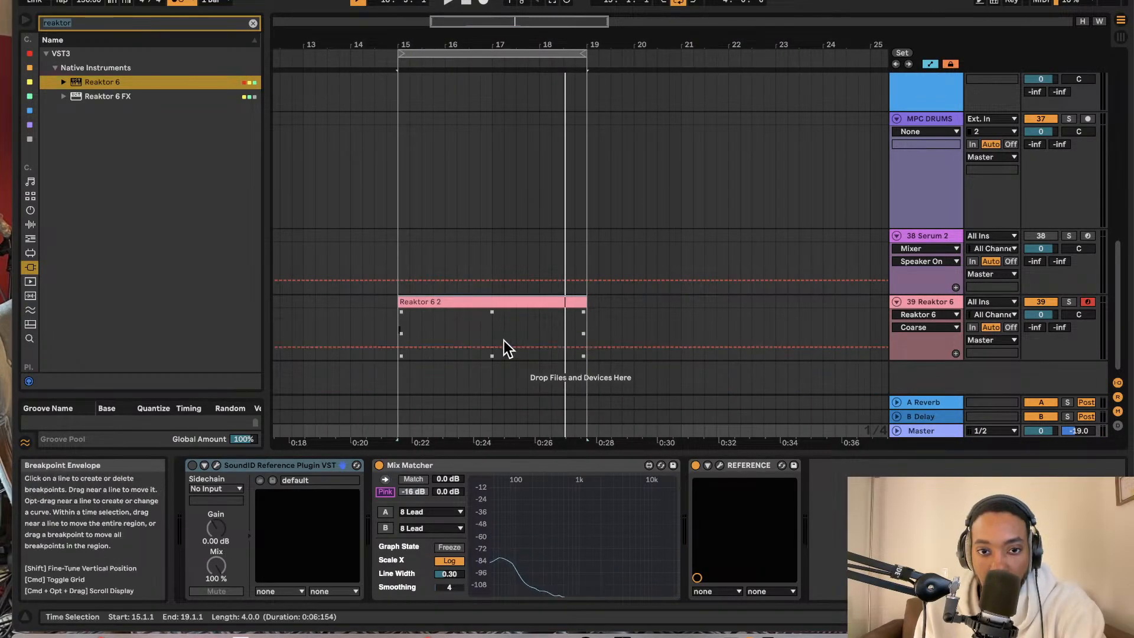
left_click(440, 349)
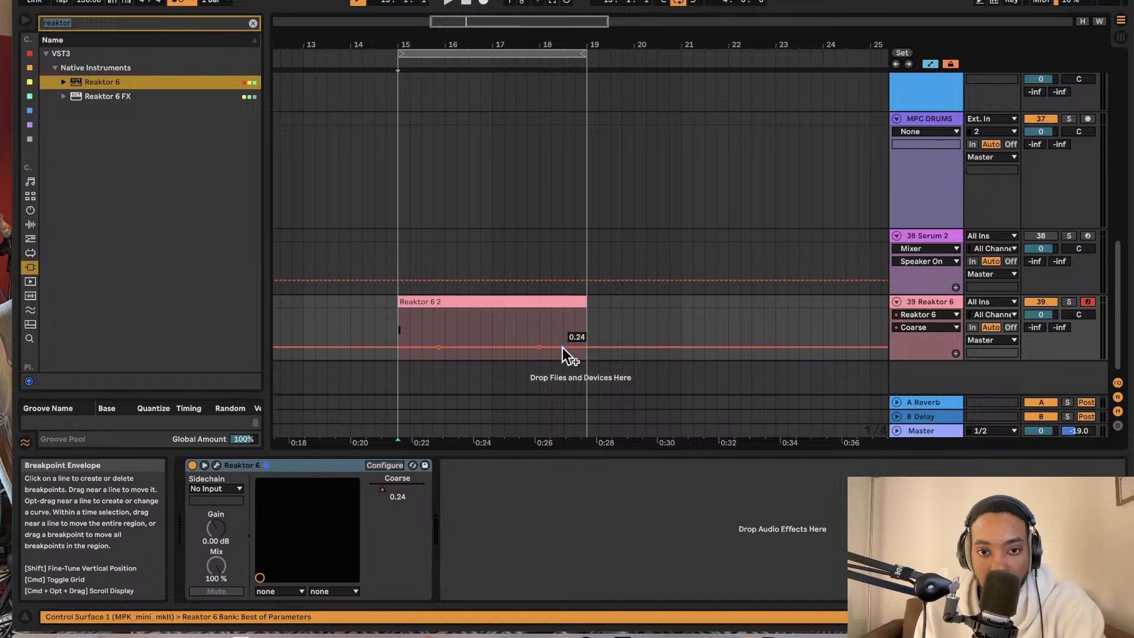
left_click_drag(586, 347, 586, 359)
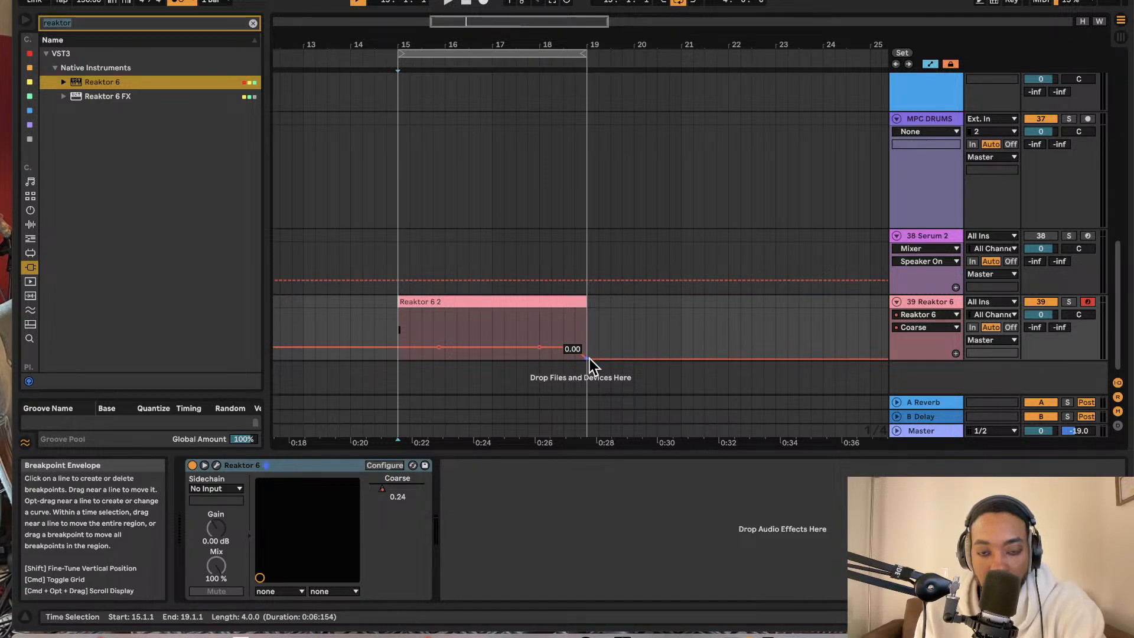
- Play the automated clip with the arrangement loop and the metronome switched off
key("space")
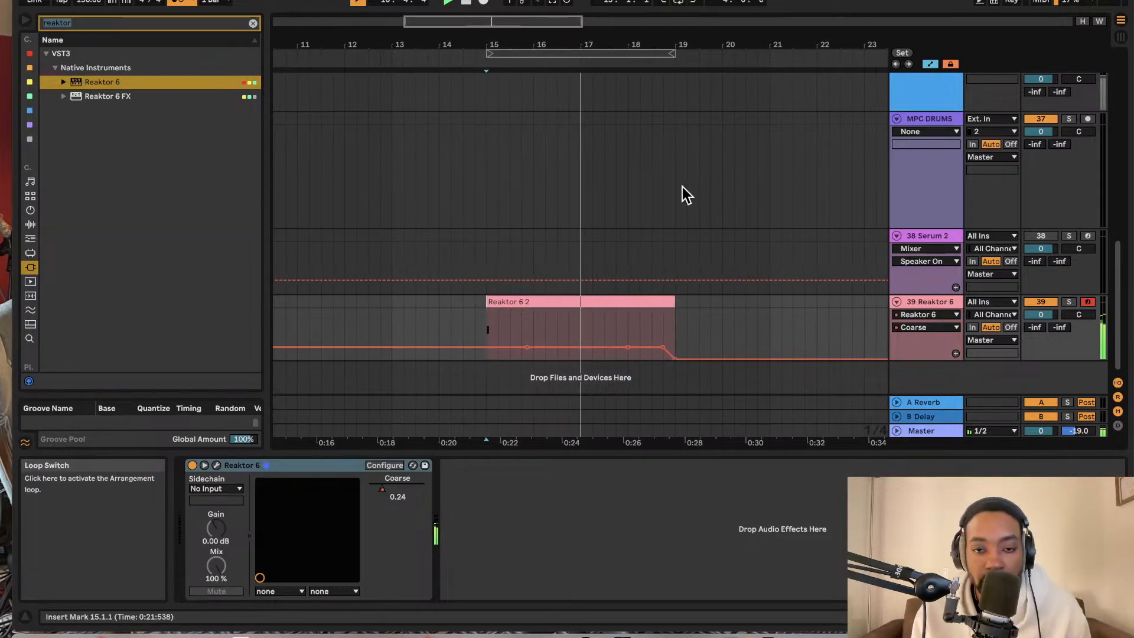
left_click(180, 3)
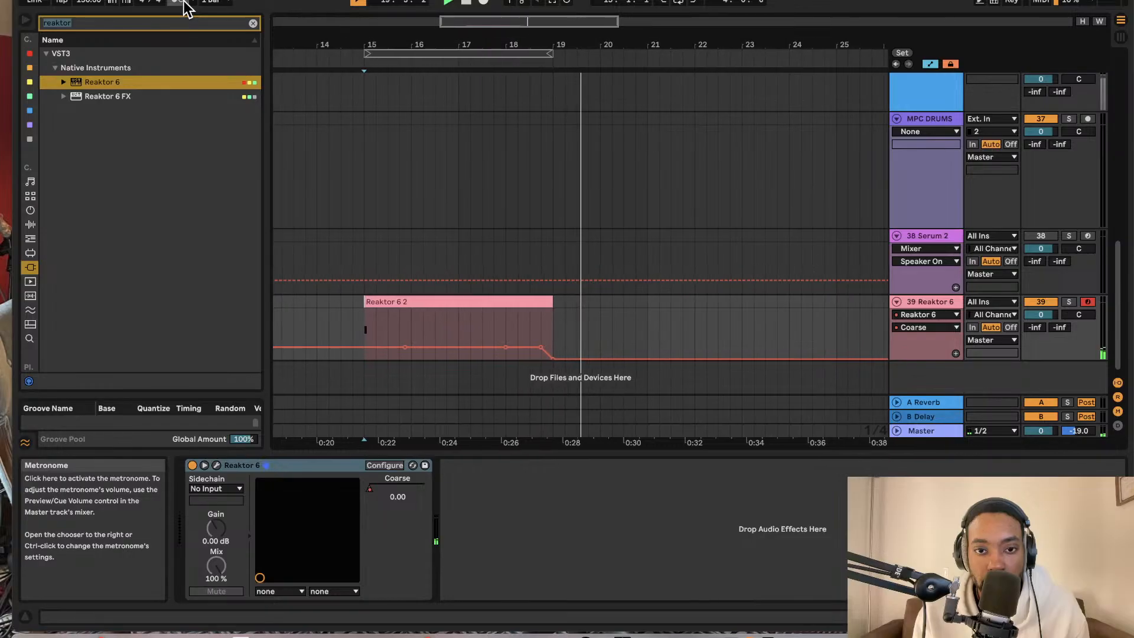
key("space")
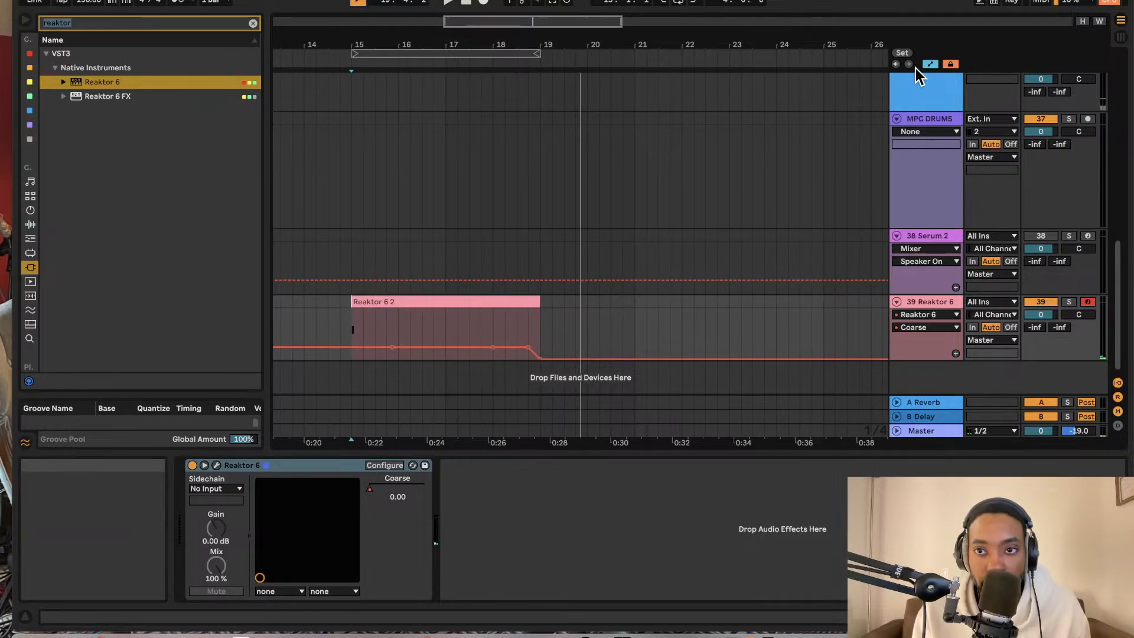
- Hide the automation lanes and rename the Reaktor clip as sonic1 boom
left_click(930, 64)
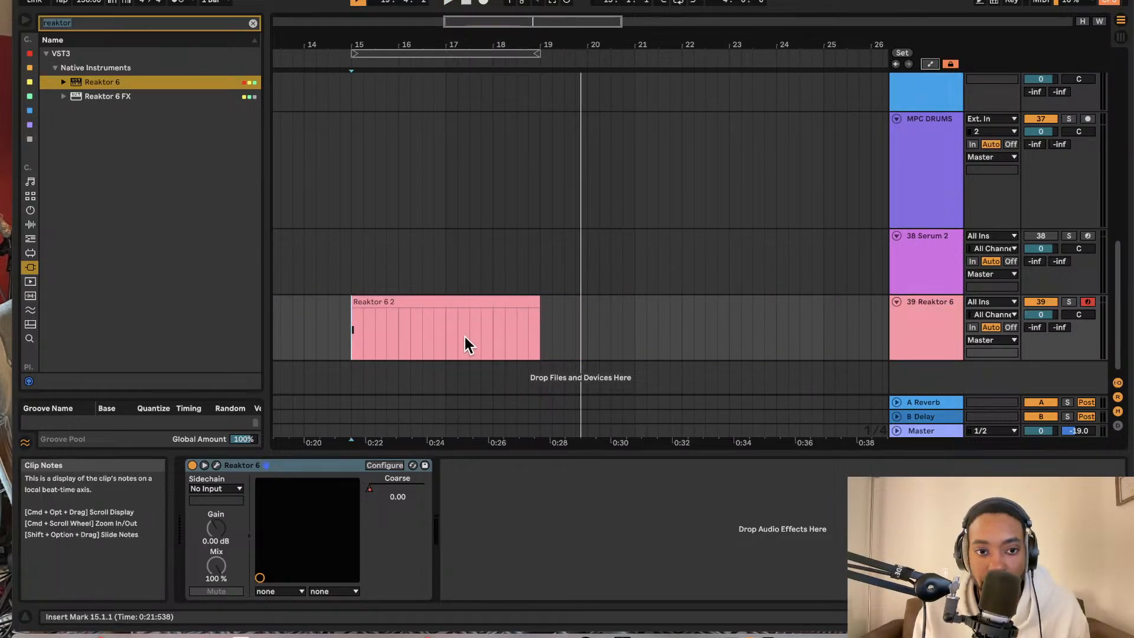
left_click(405, 301)
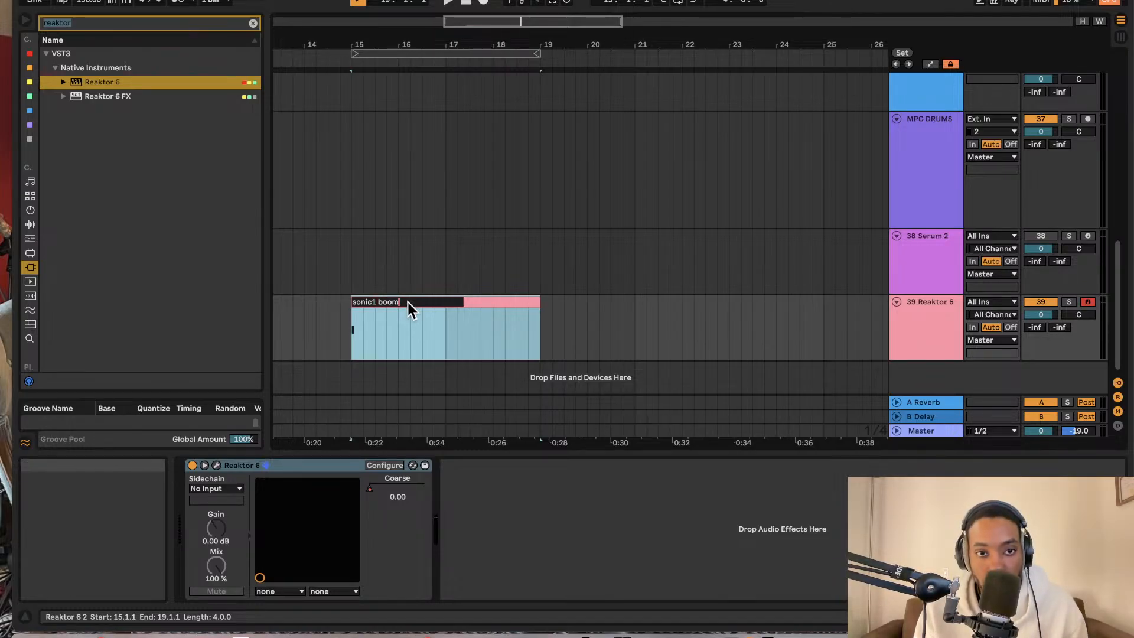
left_click(683, 330)
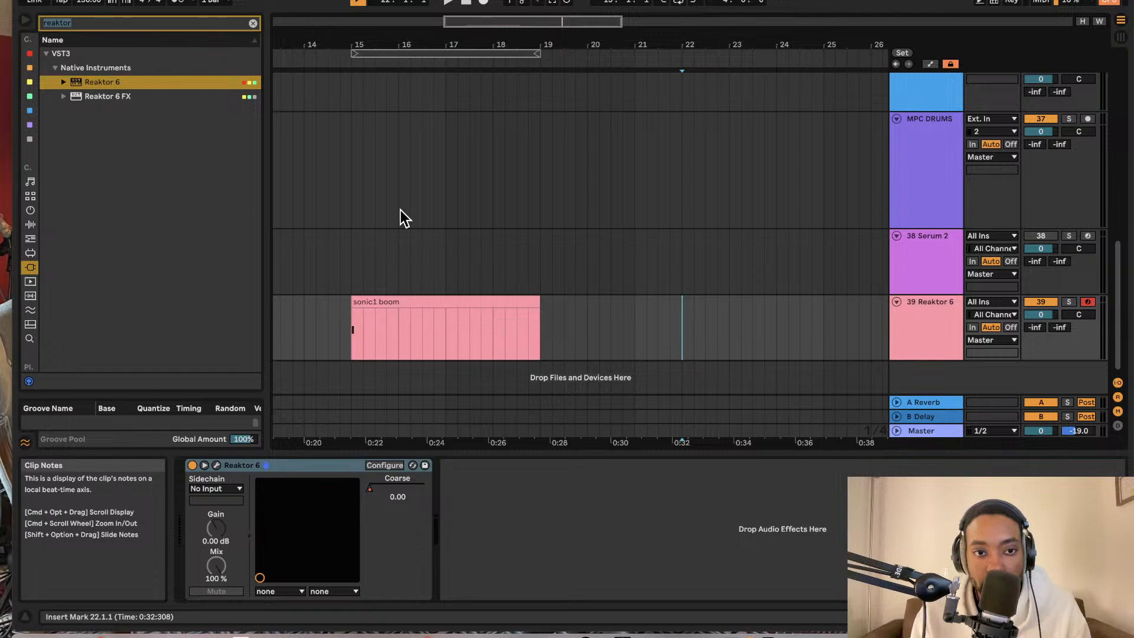
- Clear the browser search and look through the Dynamics audio effects and the Multiband Dynamics presets
left_click(253, 24)
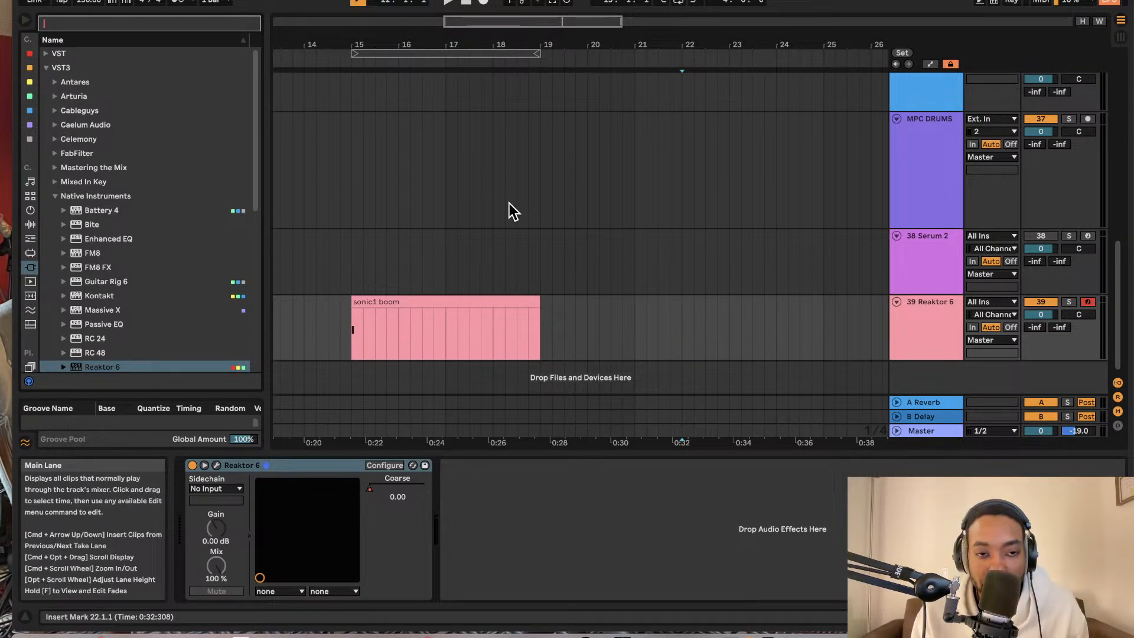
left_click(433, 301)
scroll(438, 300, "up", 3)
scroll(440, 289, "down", 3)
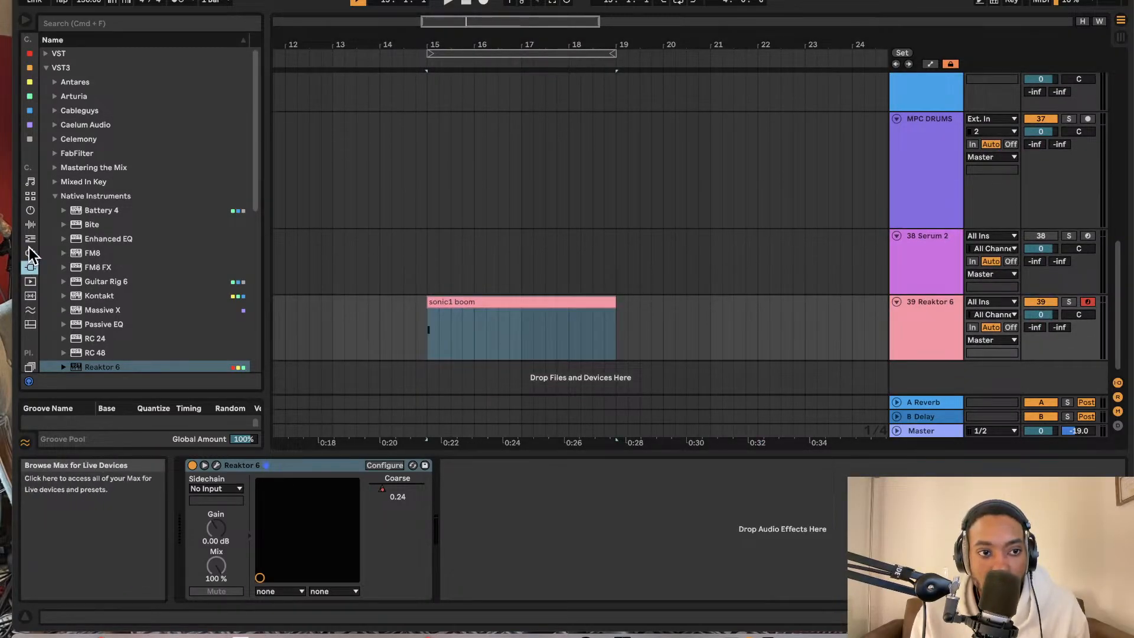
left_click(30, 225)
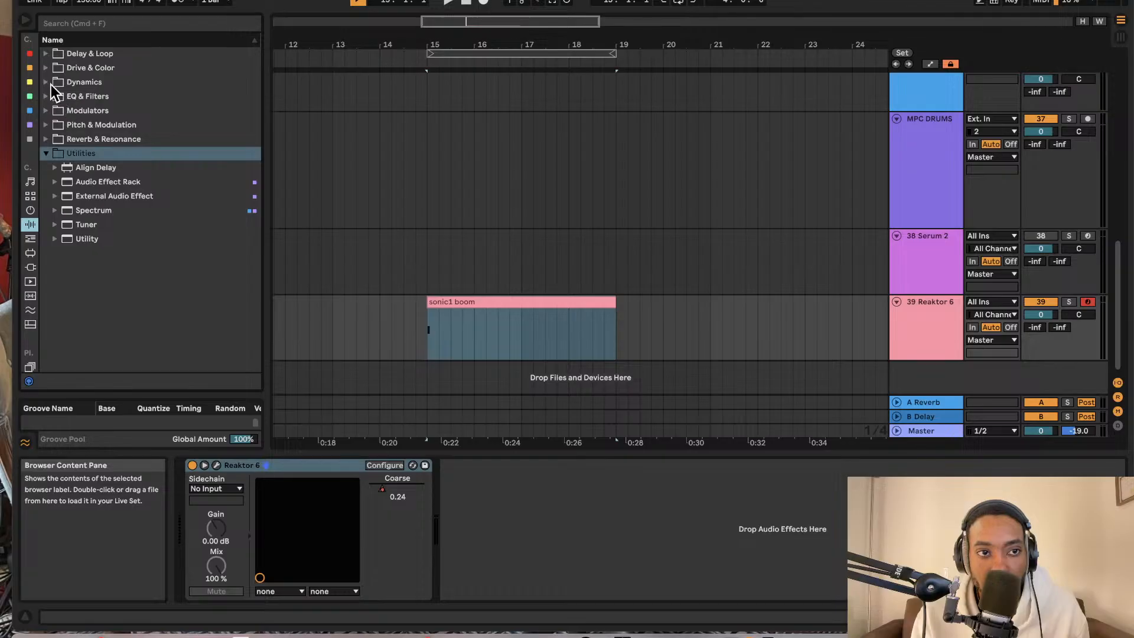
left_click(51, 84)
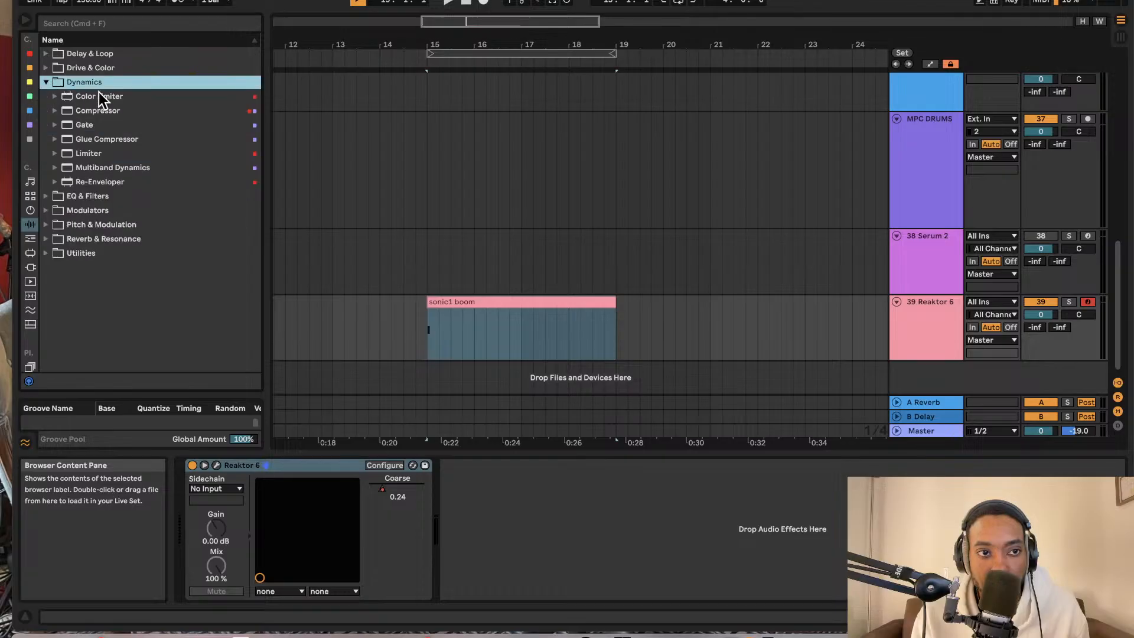
left_click(55, 167)
left_click(92, 183)
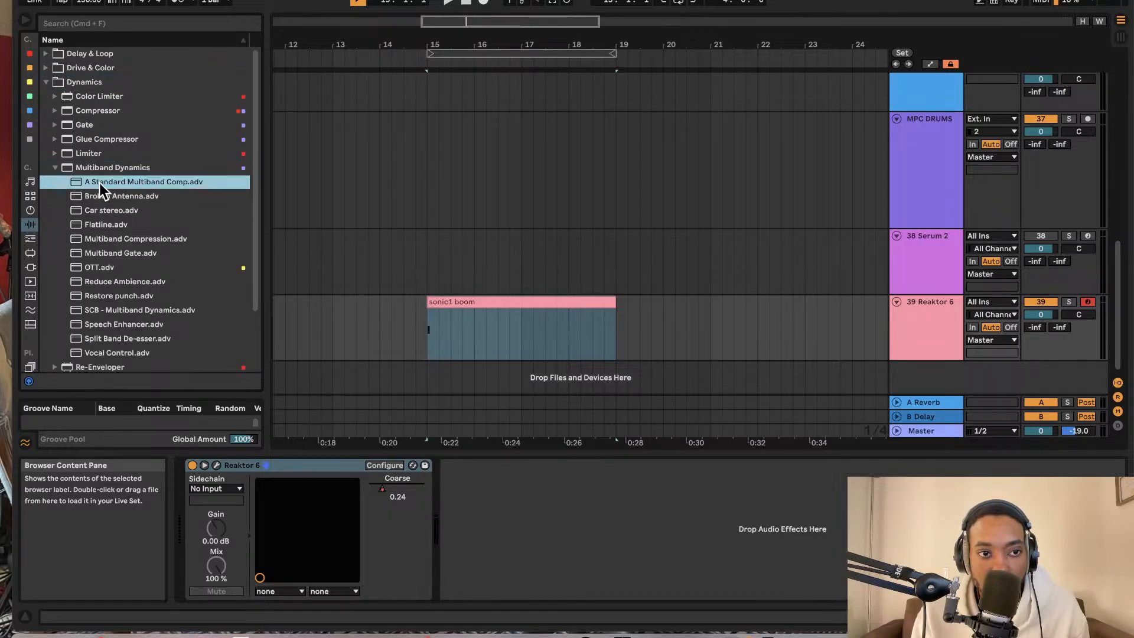
scroll(130, 295, "down", 5)
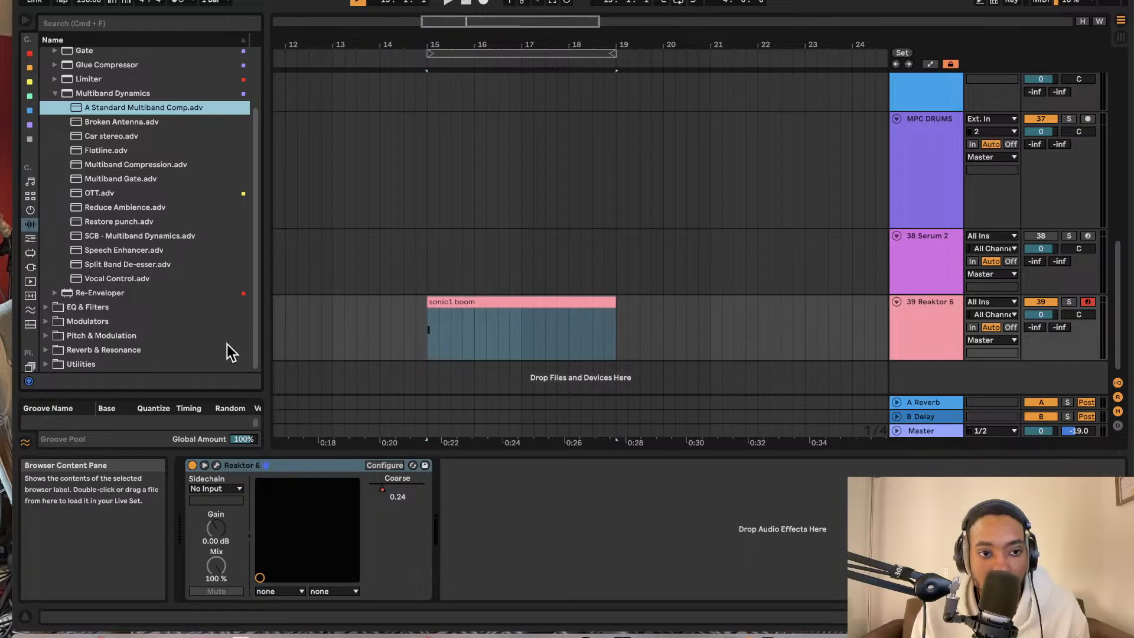
- Search the plug-ins for twim
left_click(31, 266)
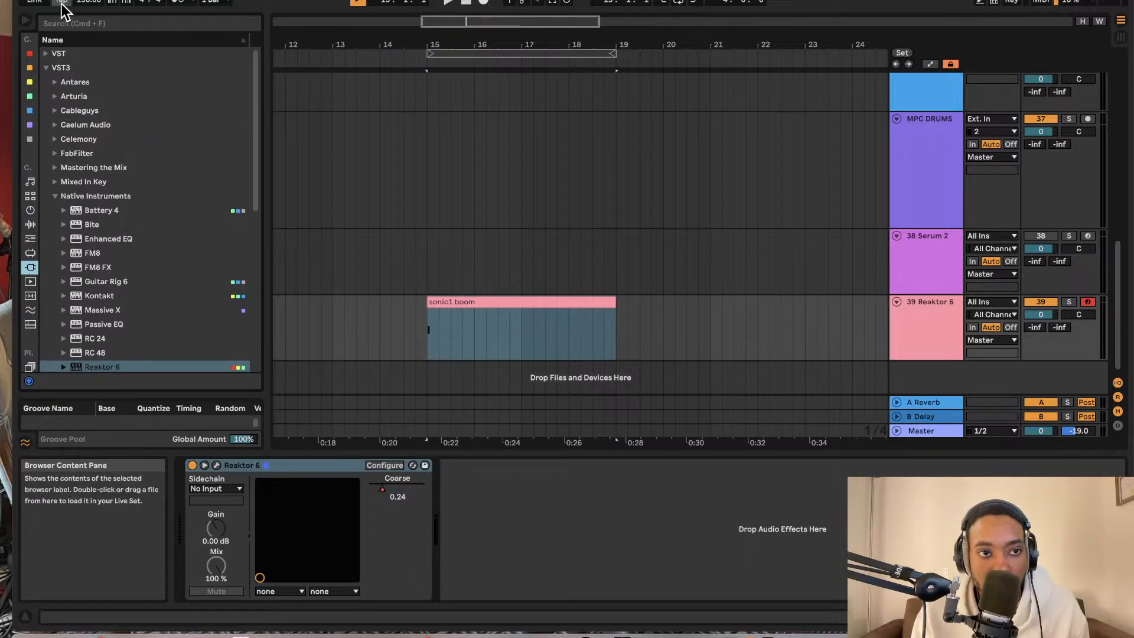
left_click(61, 21)
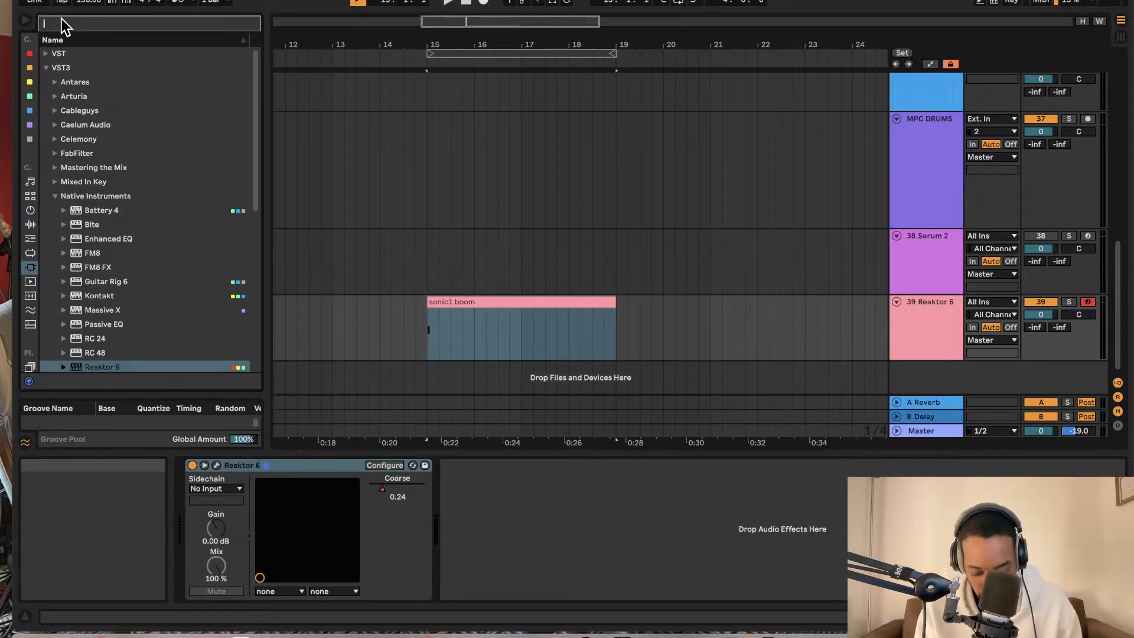
type("twim")
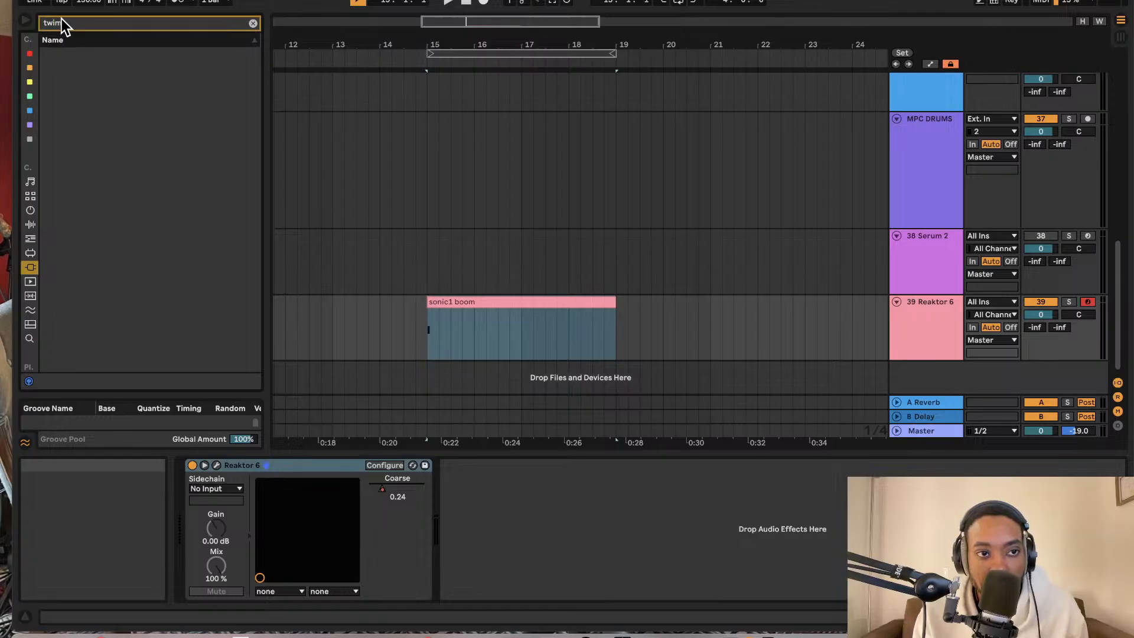
- Try to copy the Piano V3 device from track 13 into the device chain of track 39 after Reaktor 6
scroll(931, 148, "up", 5)
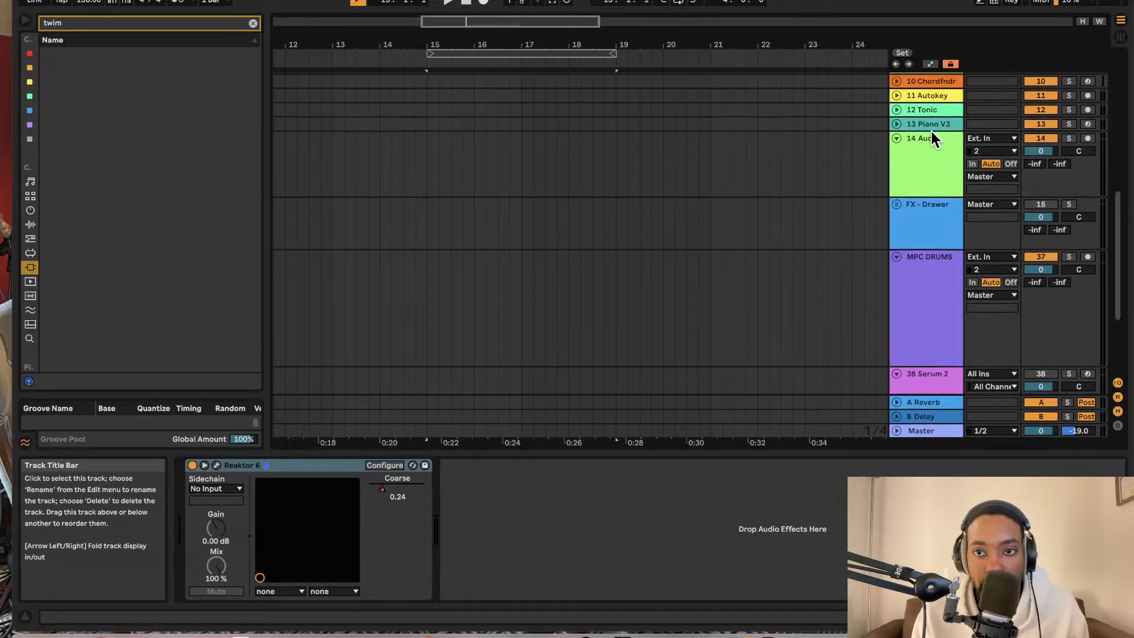
left_click(933, 125)
right_click(228, 468)
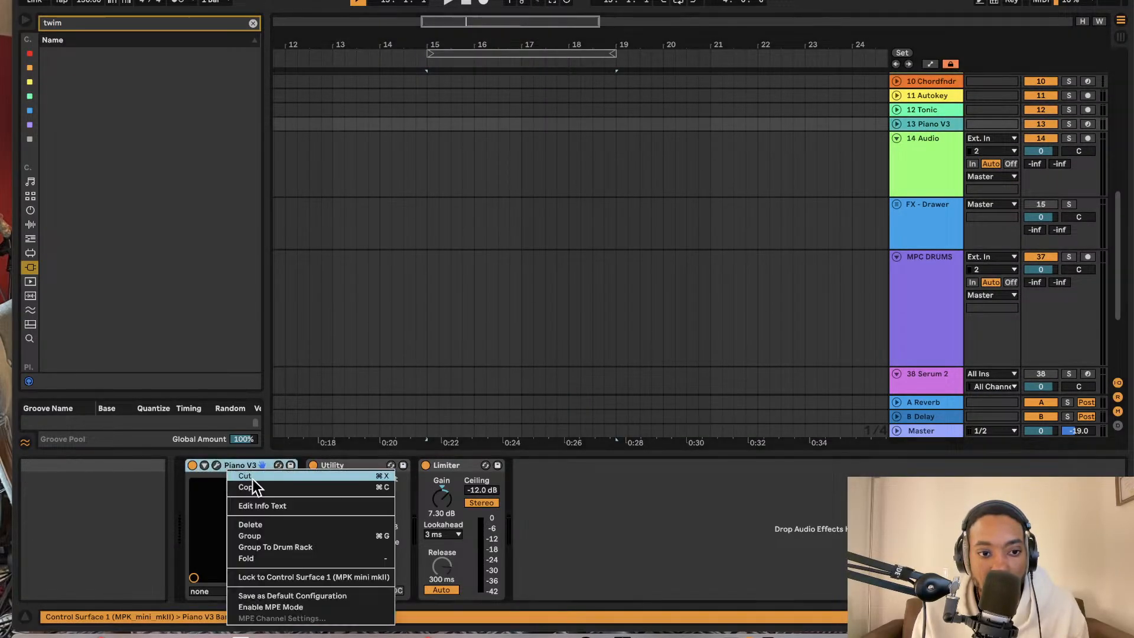
left_click(253, 486)
scroll(948, 346, "down", 5)
left_click(932, 346)
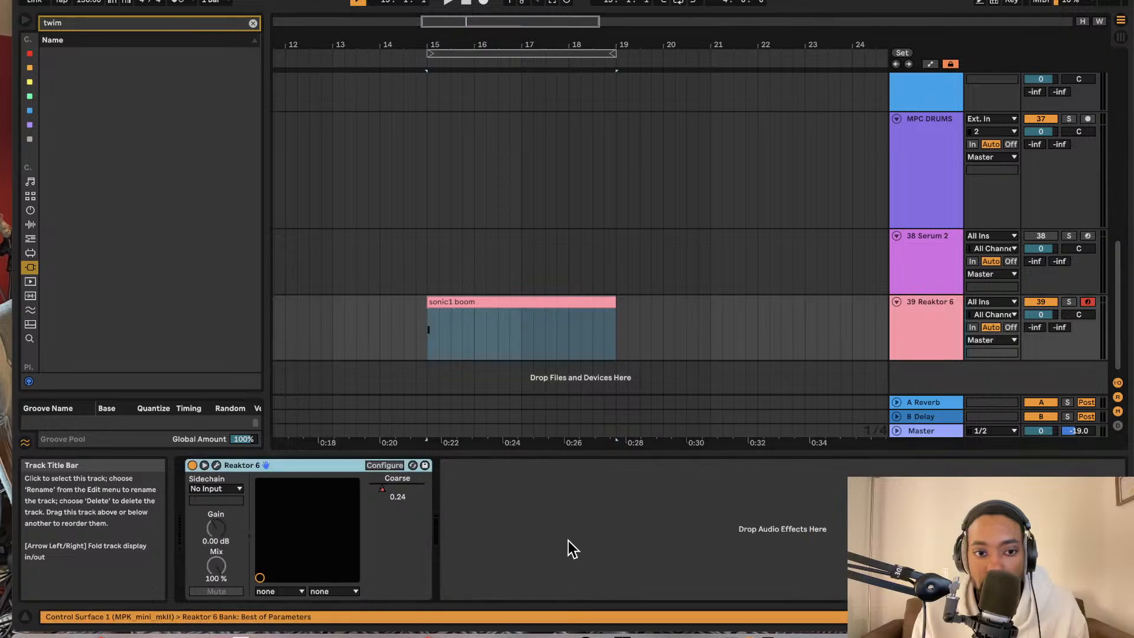
right_click(568, 541)
left_click(599, 548)
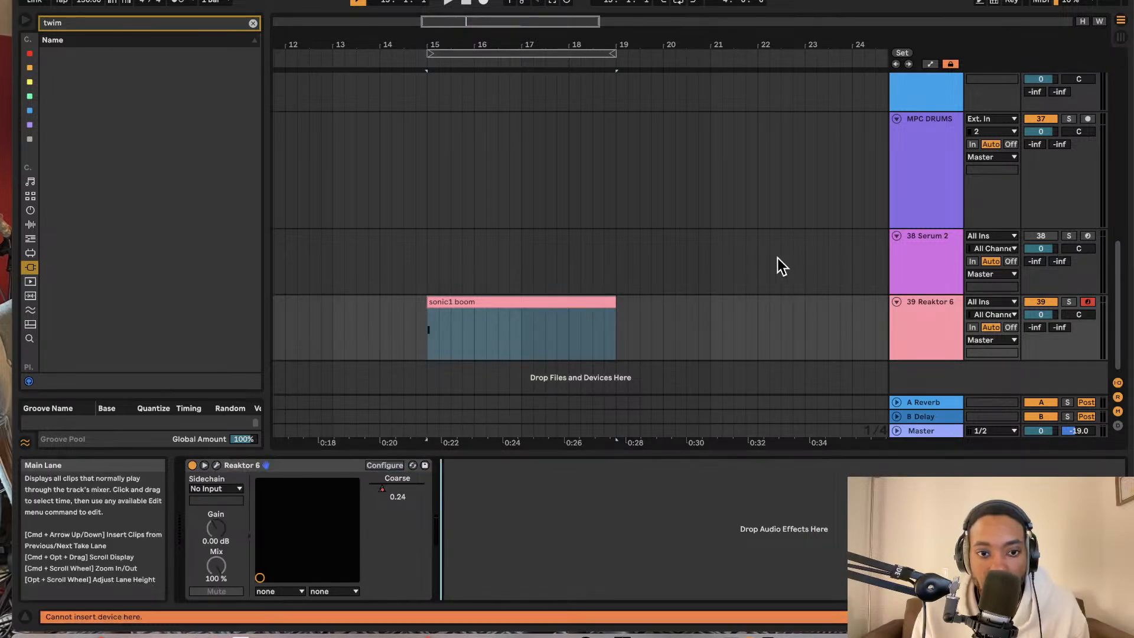
- Copy the TONIC device from track 12 into the device chain of track 39 after Reaktor 6
scroll(879, 203, "up", 8)
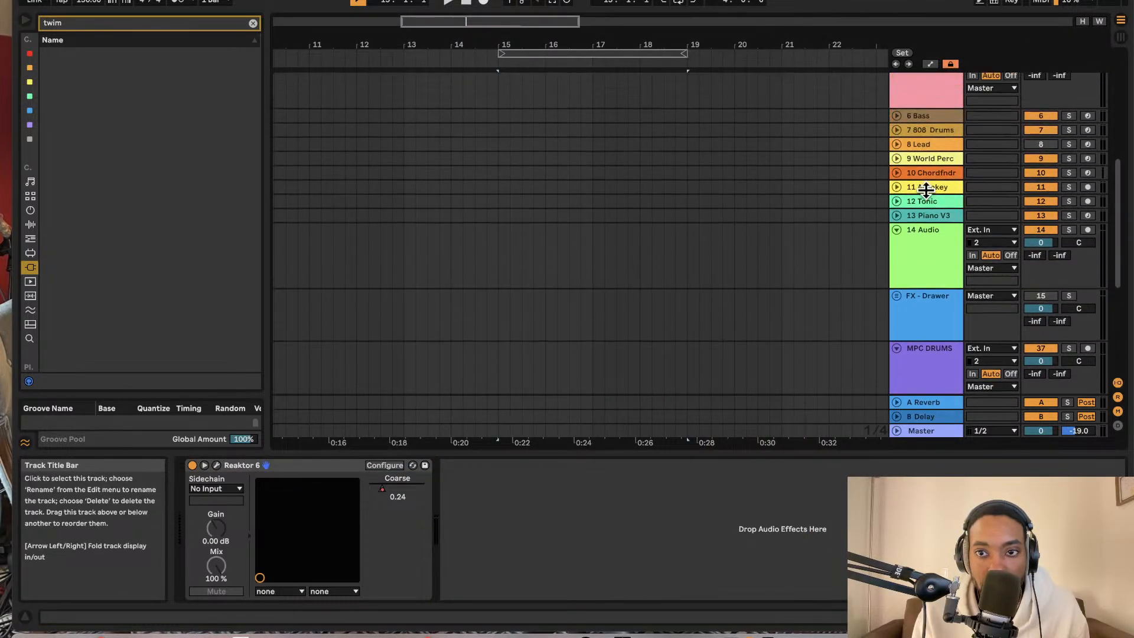
left_click(929, 200)
right_click(243, 465)
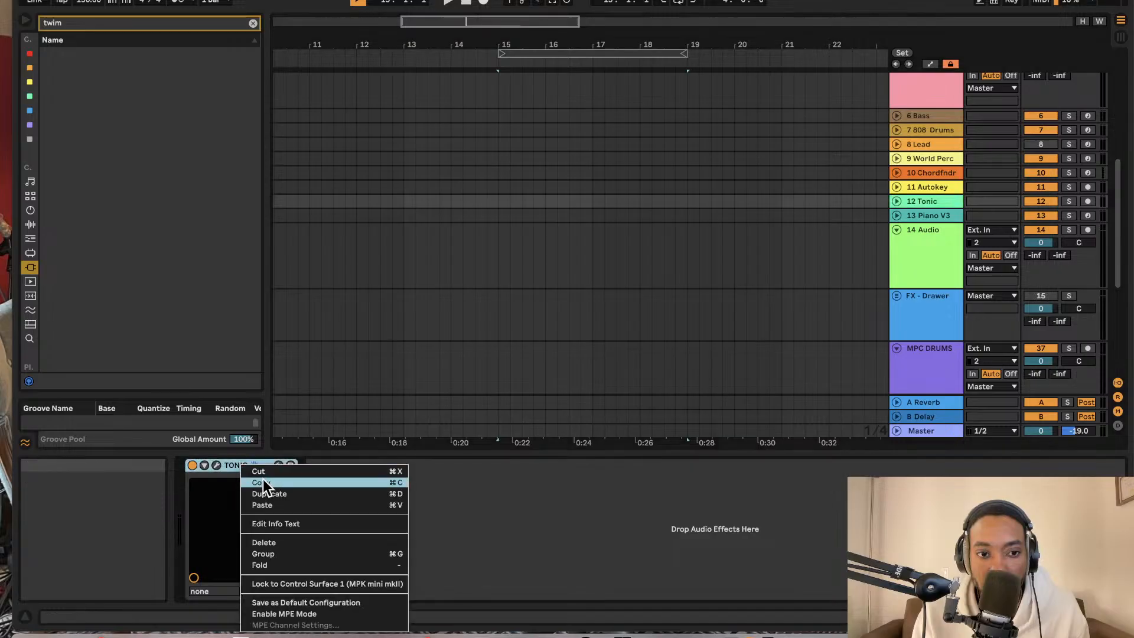
left_click(263, 481)
scroll(768, 313, "down", 6)
key("space")
left_click(929, 303)
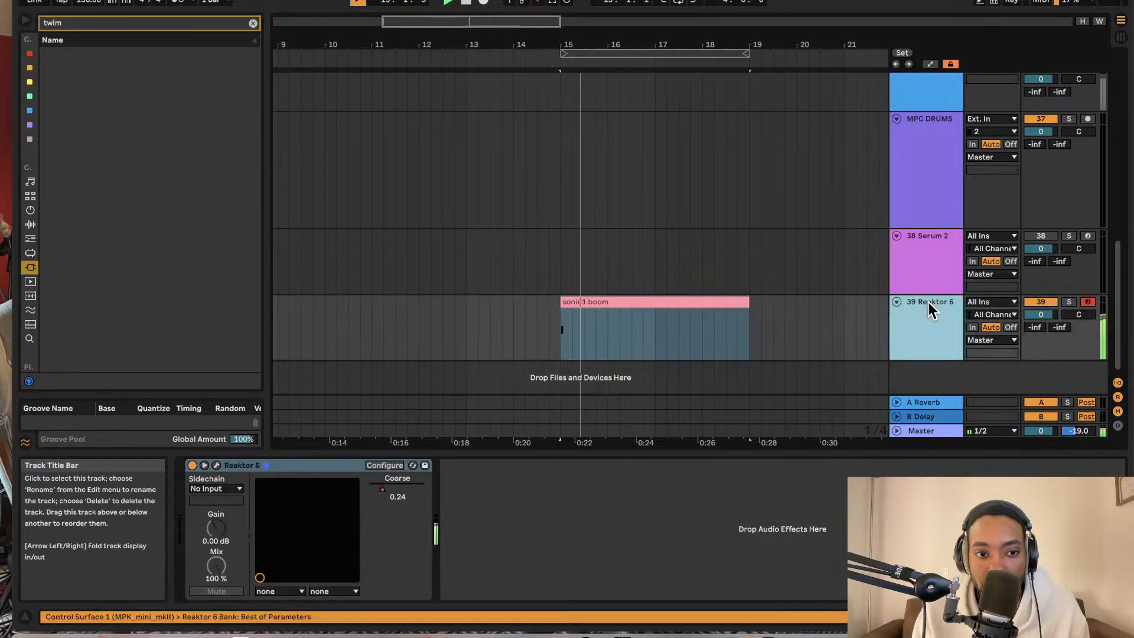
left_click(215, 466)
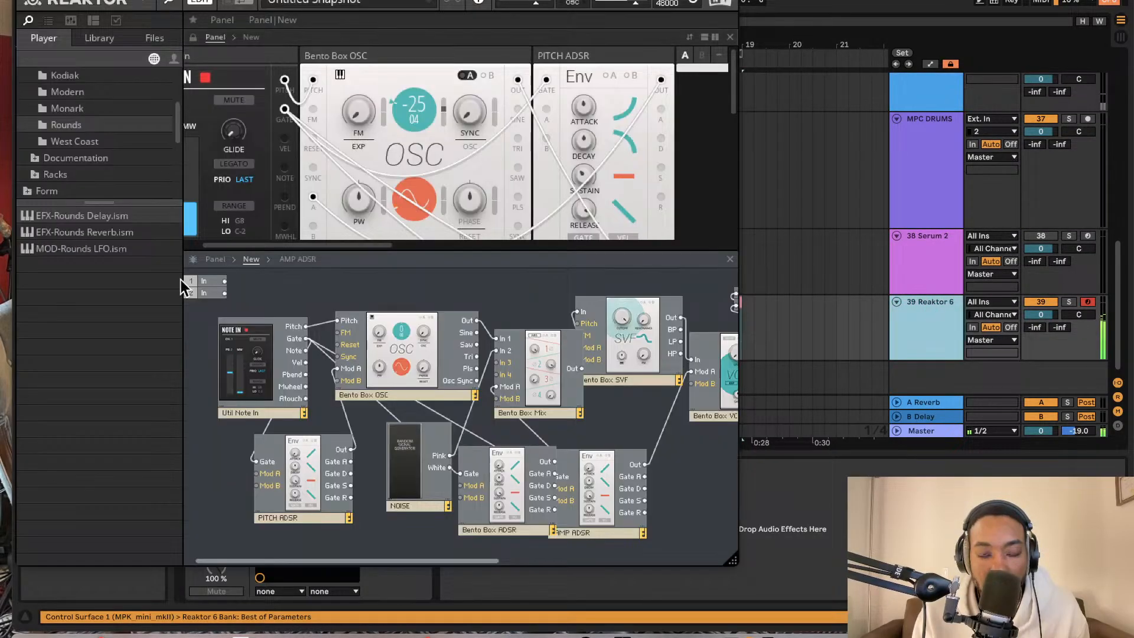
key("super+alt+p")
right_click(512, 516)
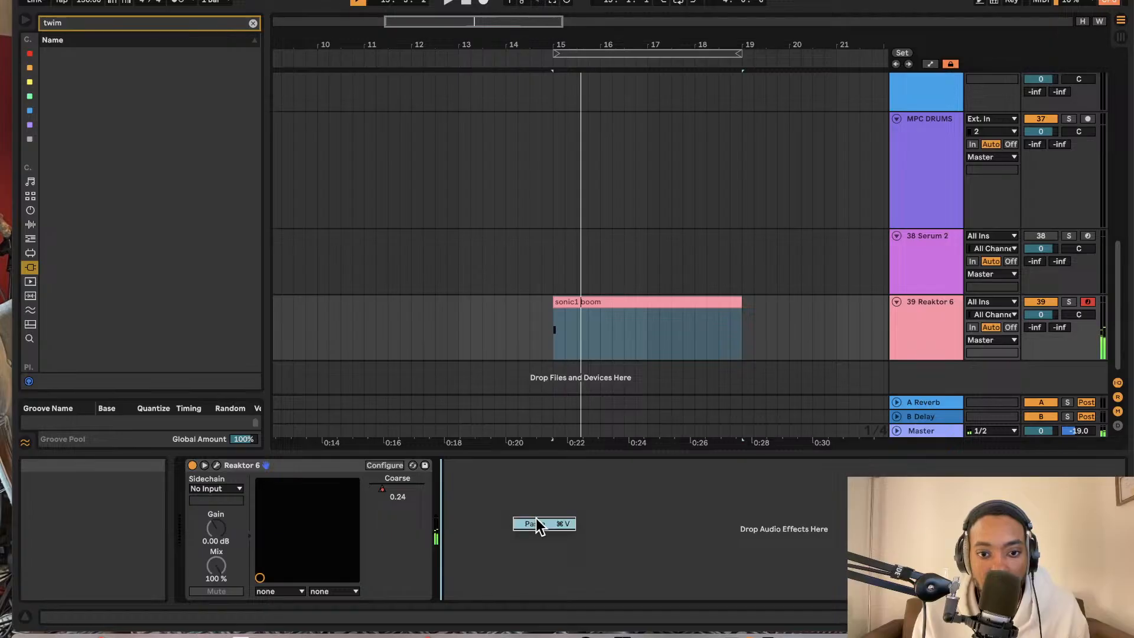
left_click(537, 525)
- Check the detected key in TONIC's window and rename the Reaktor clip as sonic1 boom C# min
left_click(472, 465)
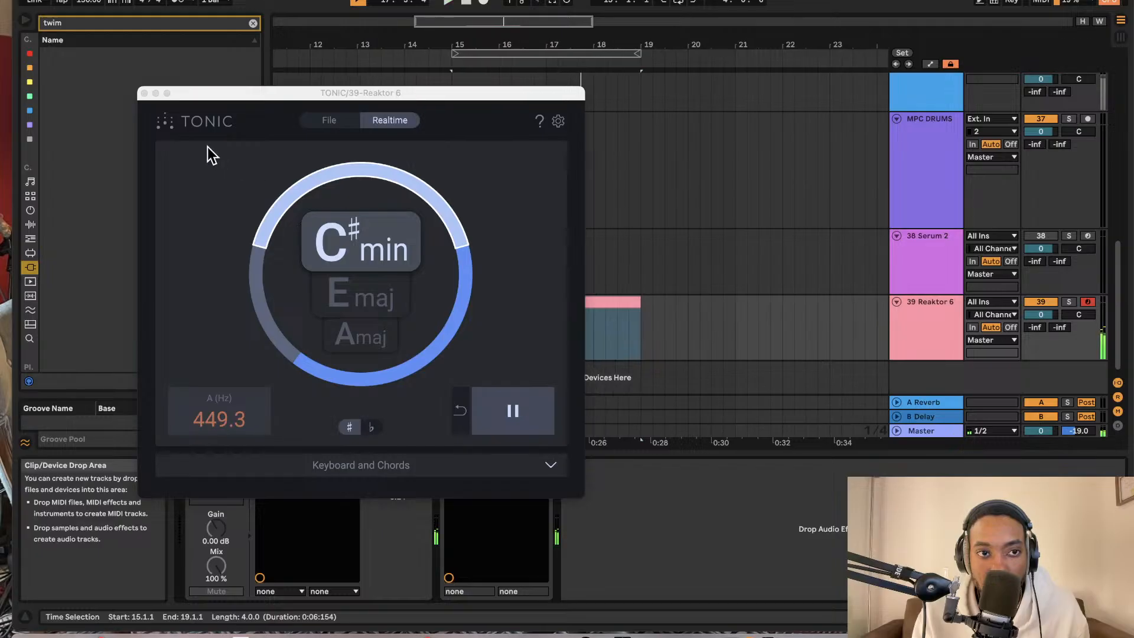
left_click(143, 93)
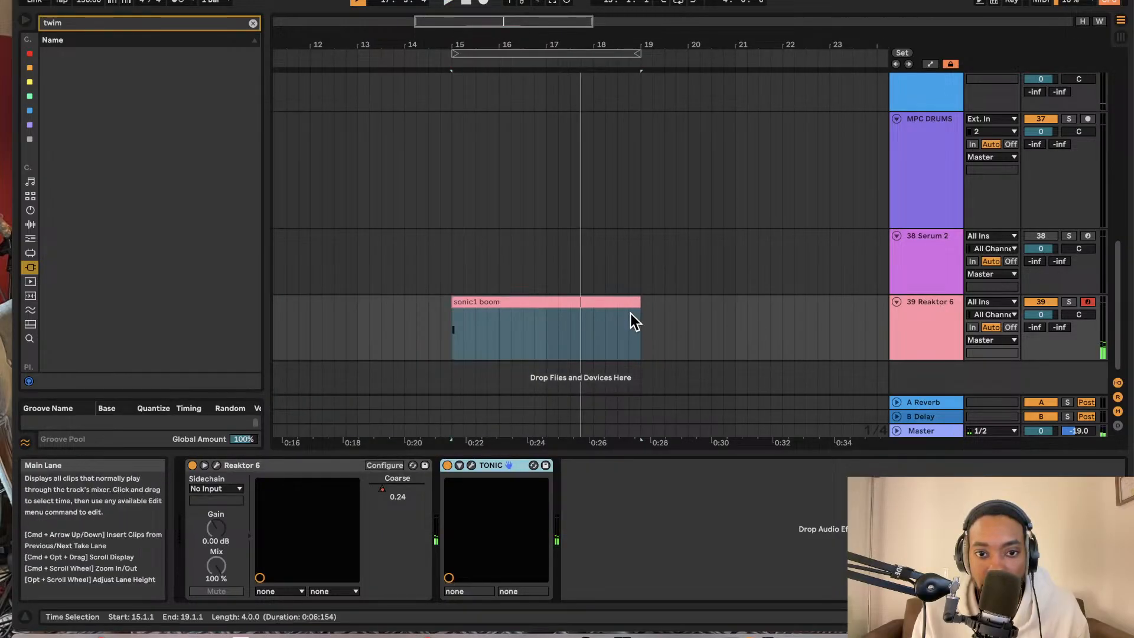
left_click(576, 304)
key("super+r")
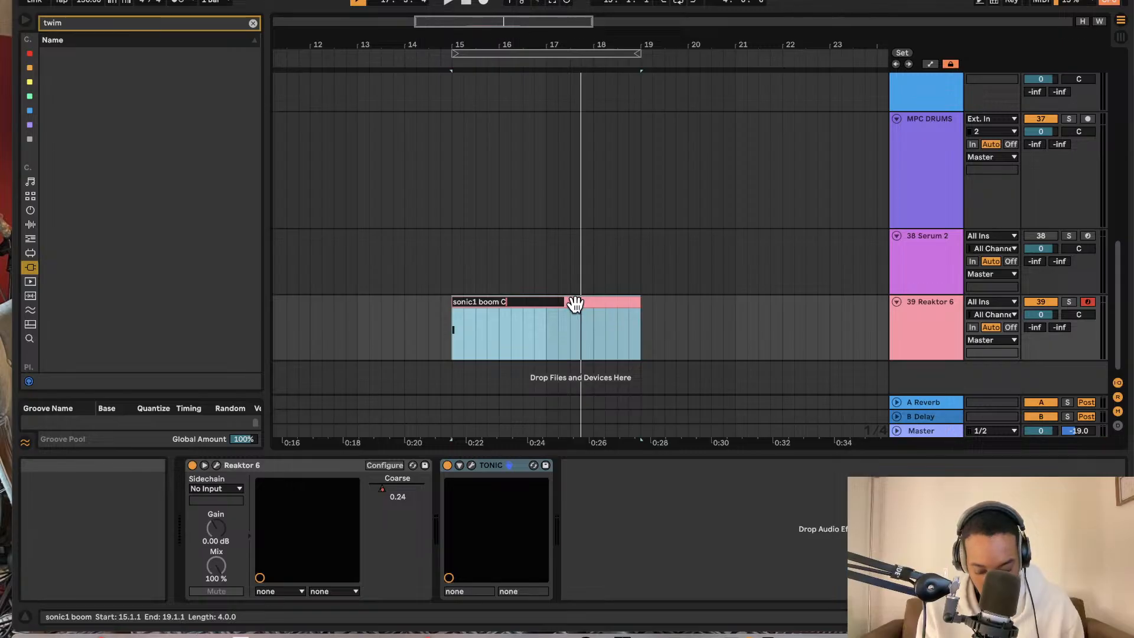
type("C# minor")
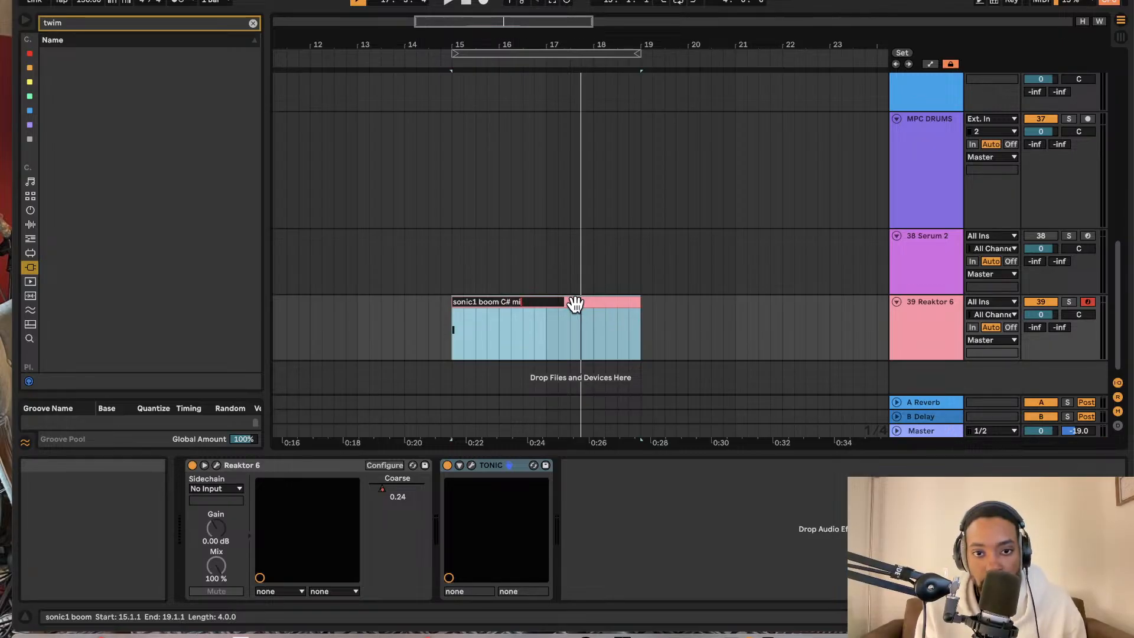
left_click(704, 319)
scroll(640, 300, "right", 1)
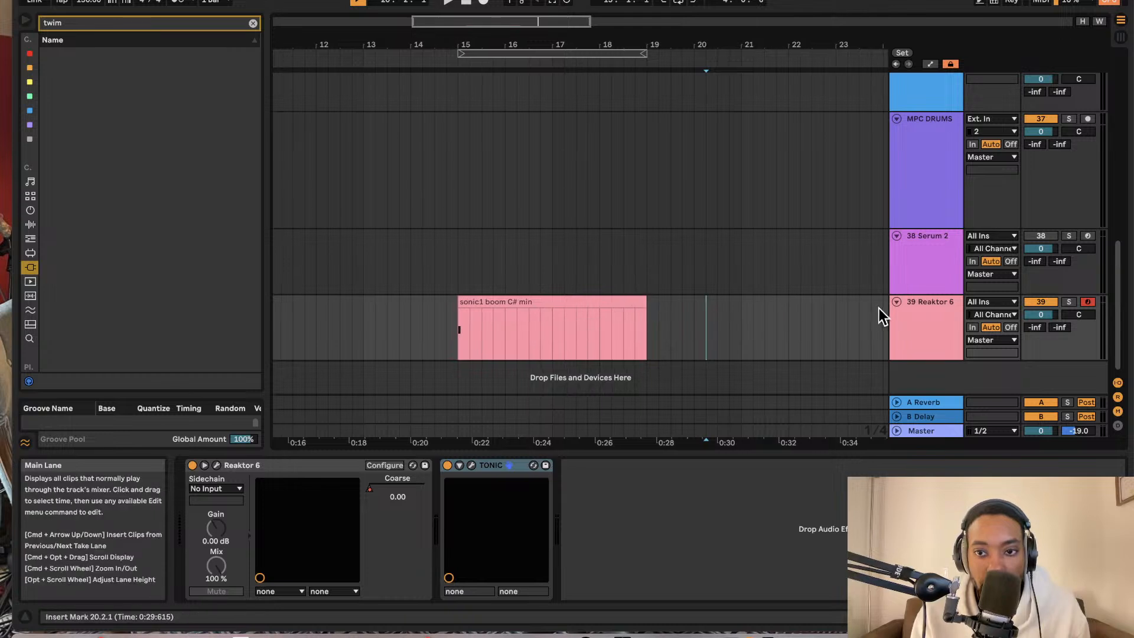
- Clear the browser search, search the plug-ins for twi and expand the FabFilter folder
left_click(927, 321)
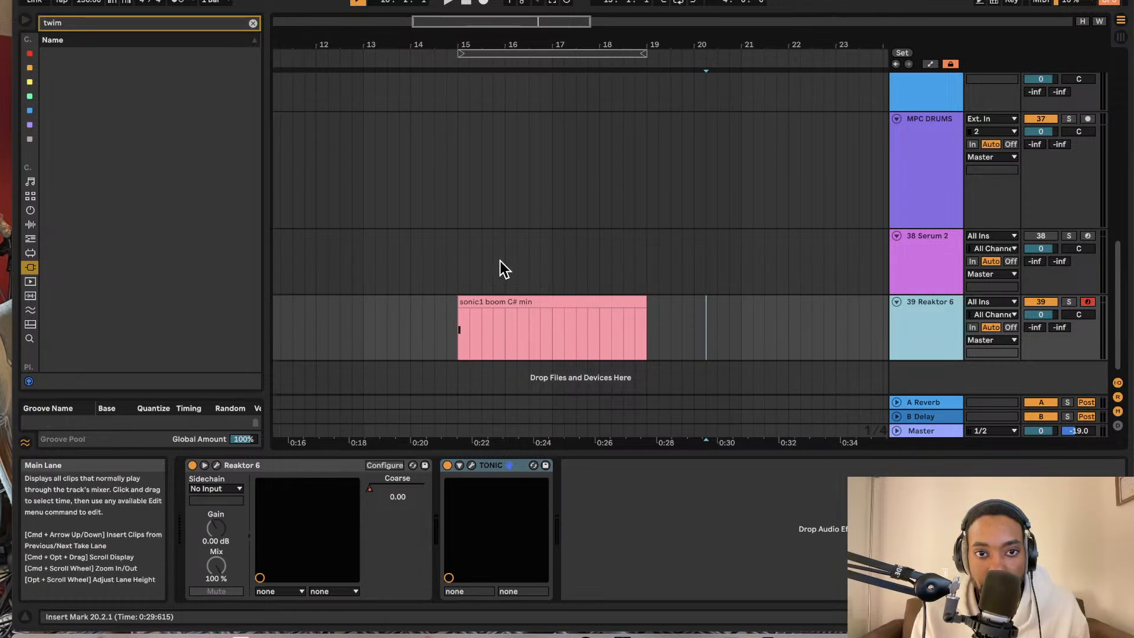
scroll(500, 259, "left", 1)
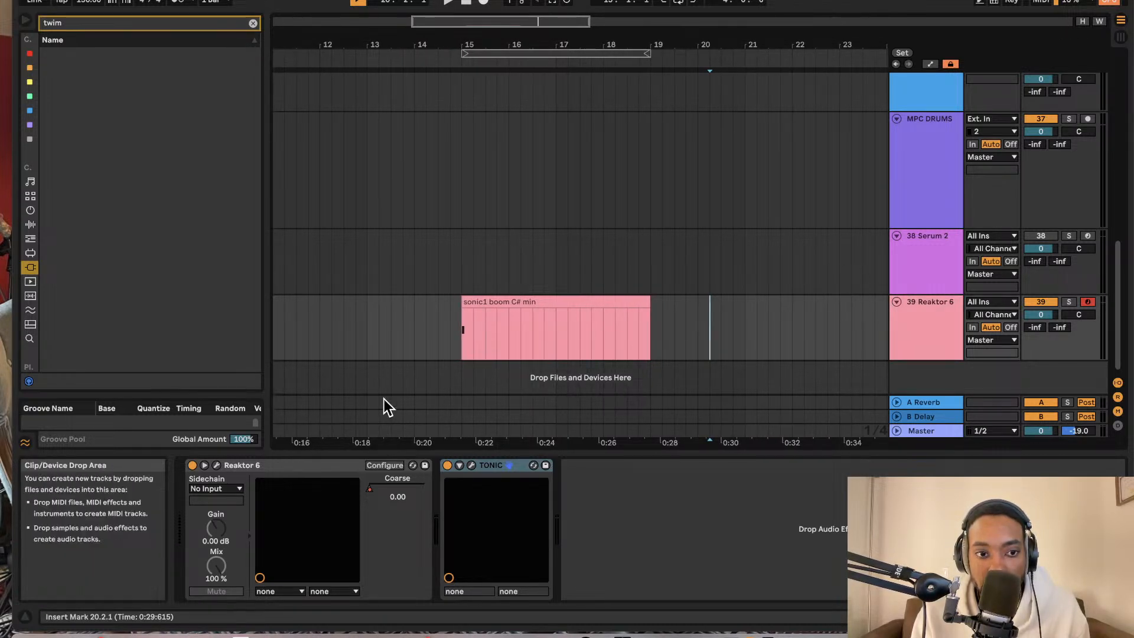
left_click(31, 253)
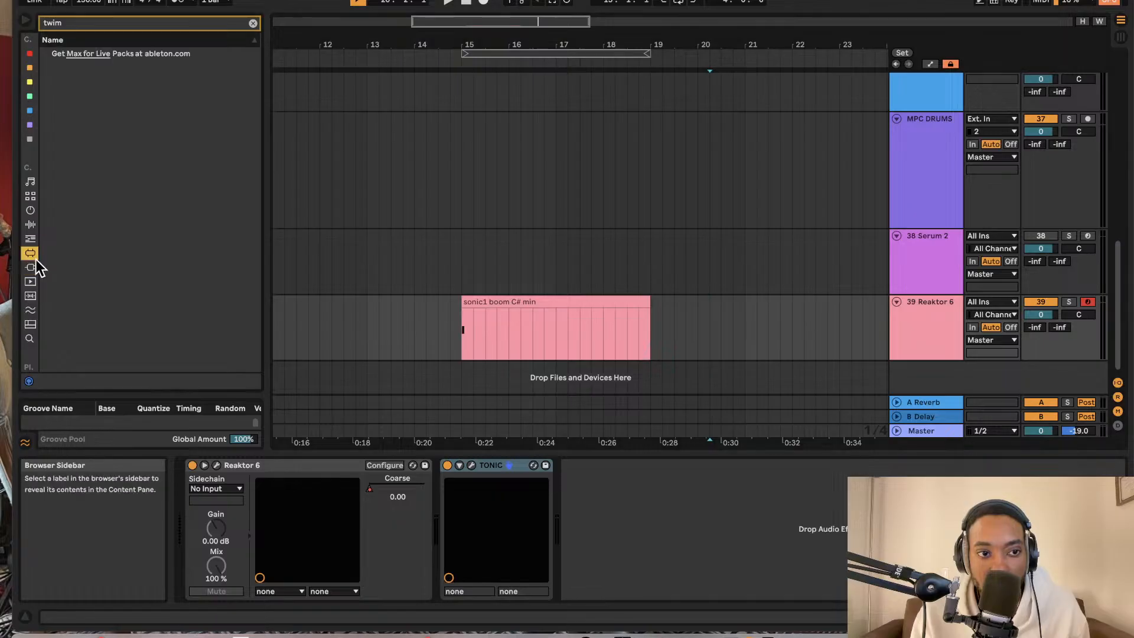
left_click(253, 23)
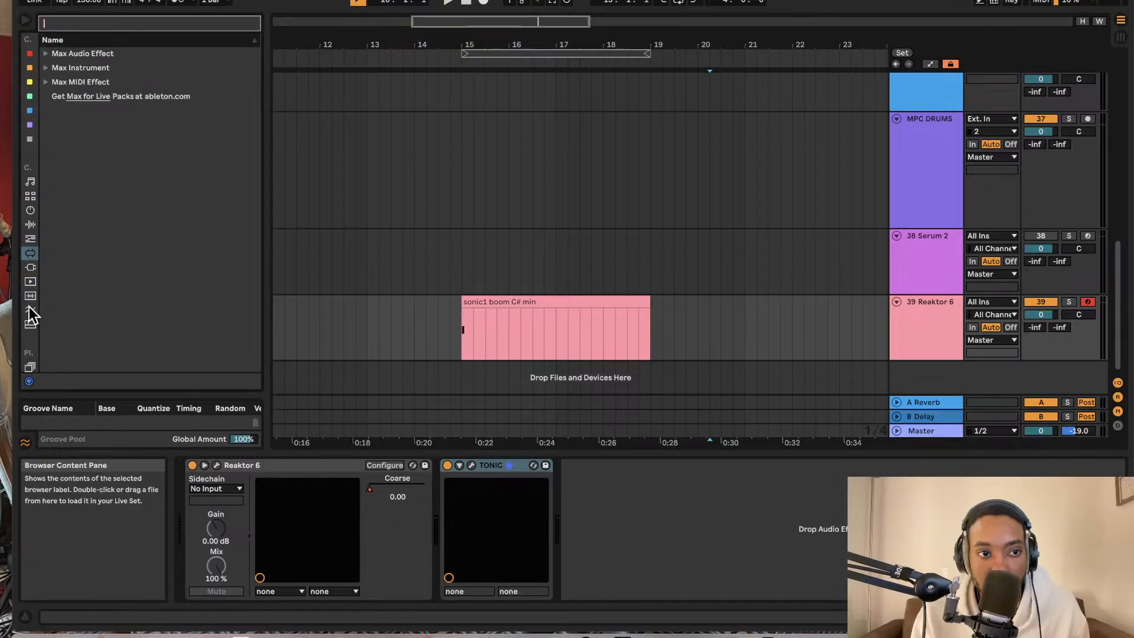
left_click(30, 267)
scroll(134, 229, "down", 5)
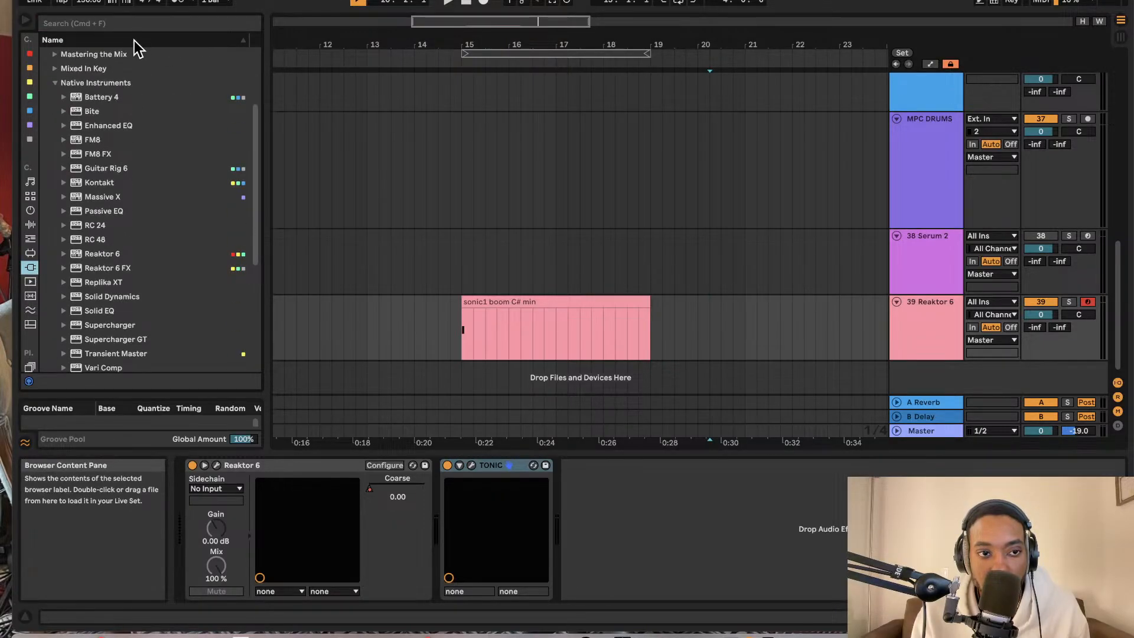
left_click(135, 23)
type("twi")
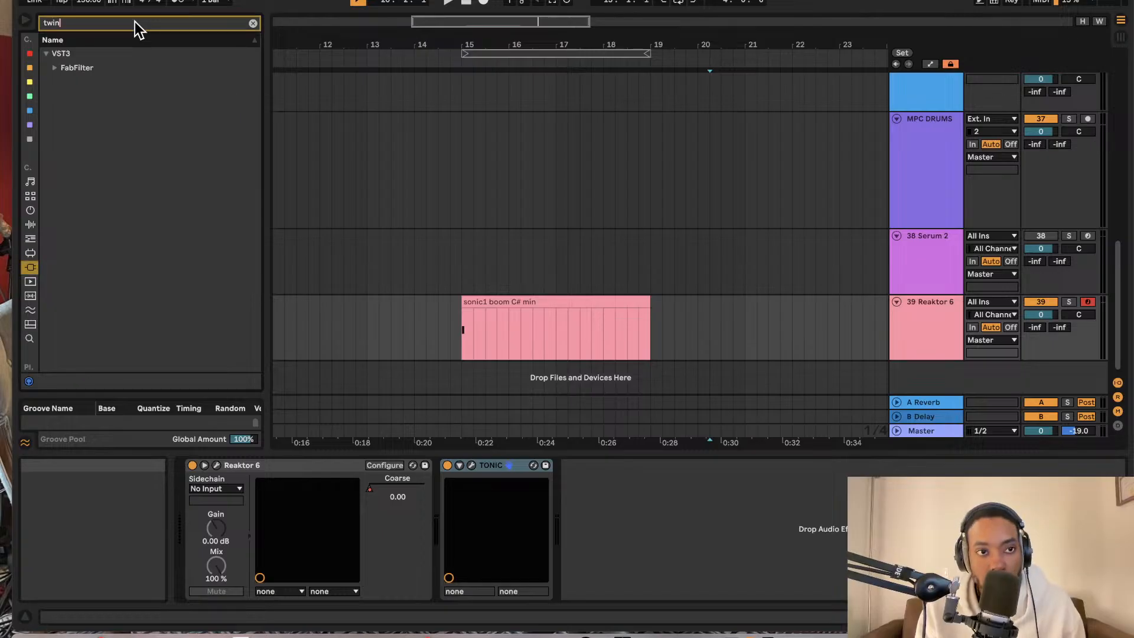
left_click(55, 69)
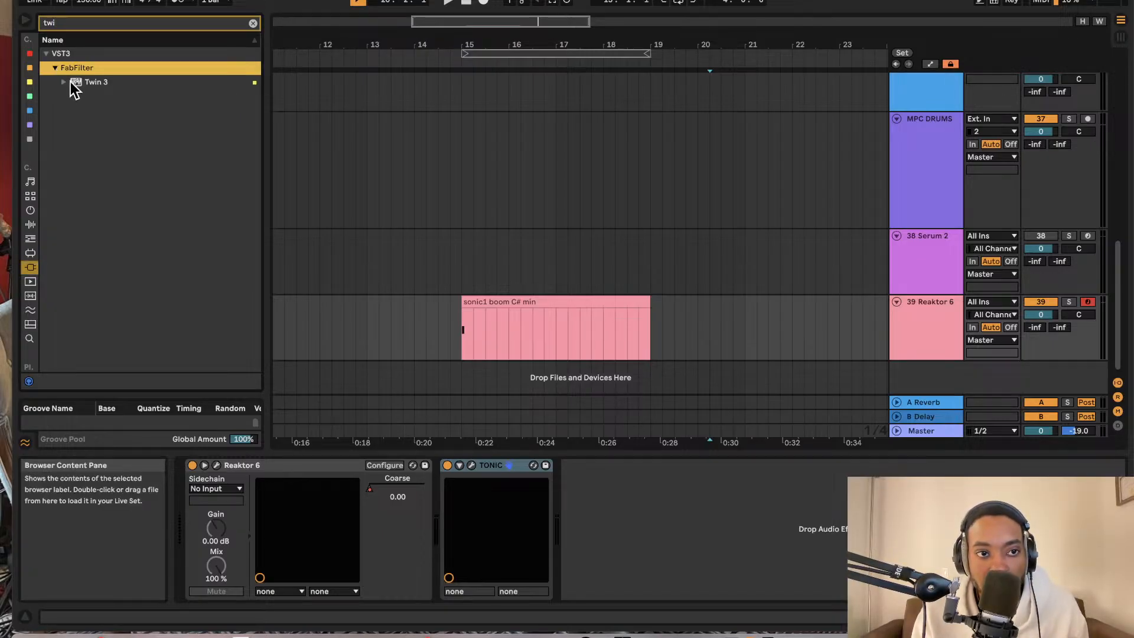
- Load Twin 3 onto a new track below Reaktor 6 and place its plug-in window clear of the arrangement
left_click_drag(69, 82, 934, 379)
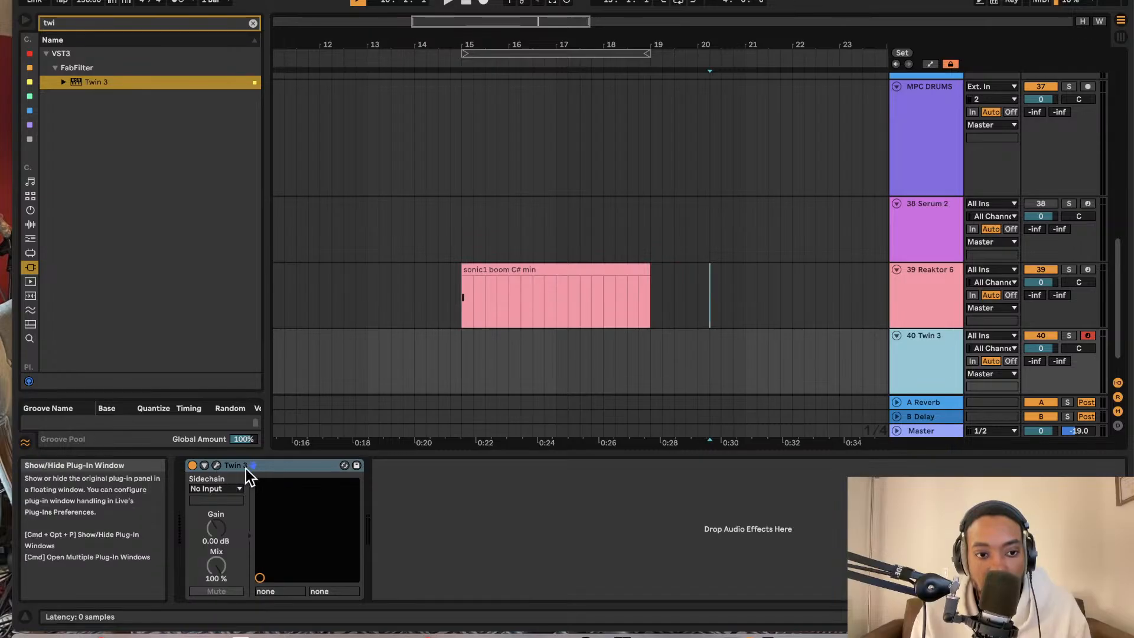
left_click(216, 465)
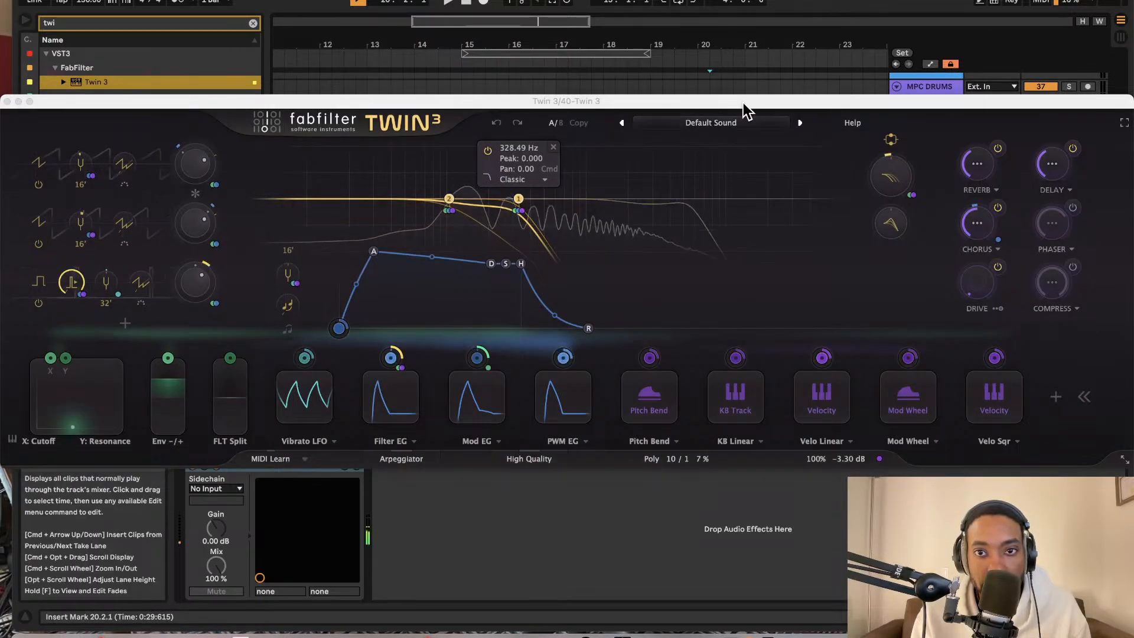
left_click_drag(740, 101, 736, 420)
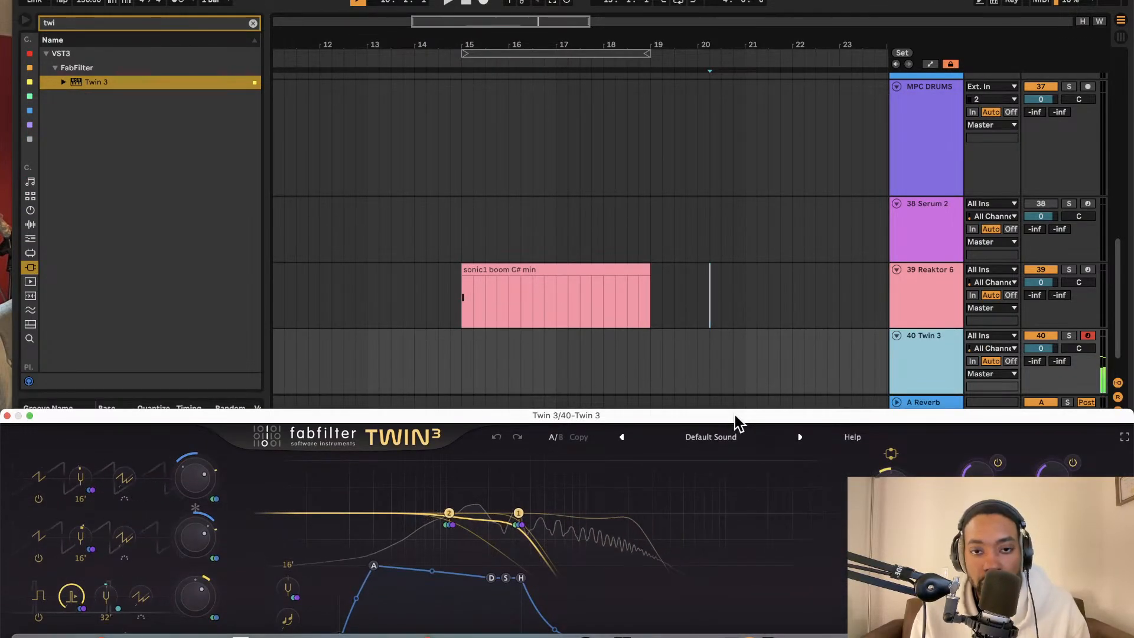
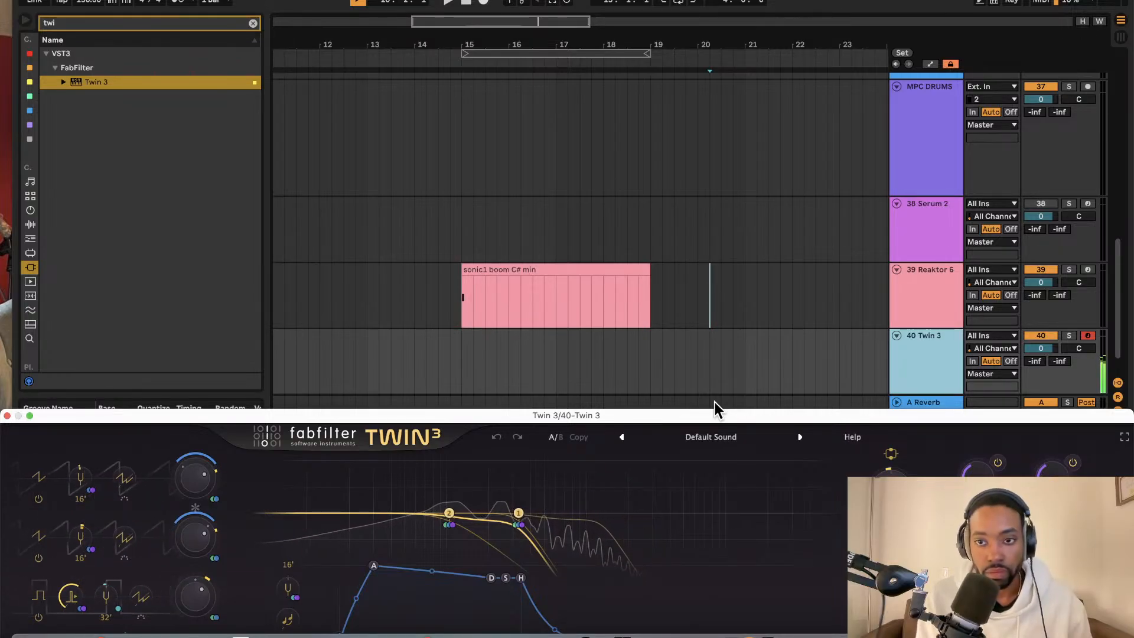
- Capture the played MIDI as a clip on the Twin 3 track and move it to bars 11 to 15
left_click(551, 2)
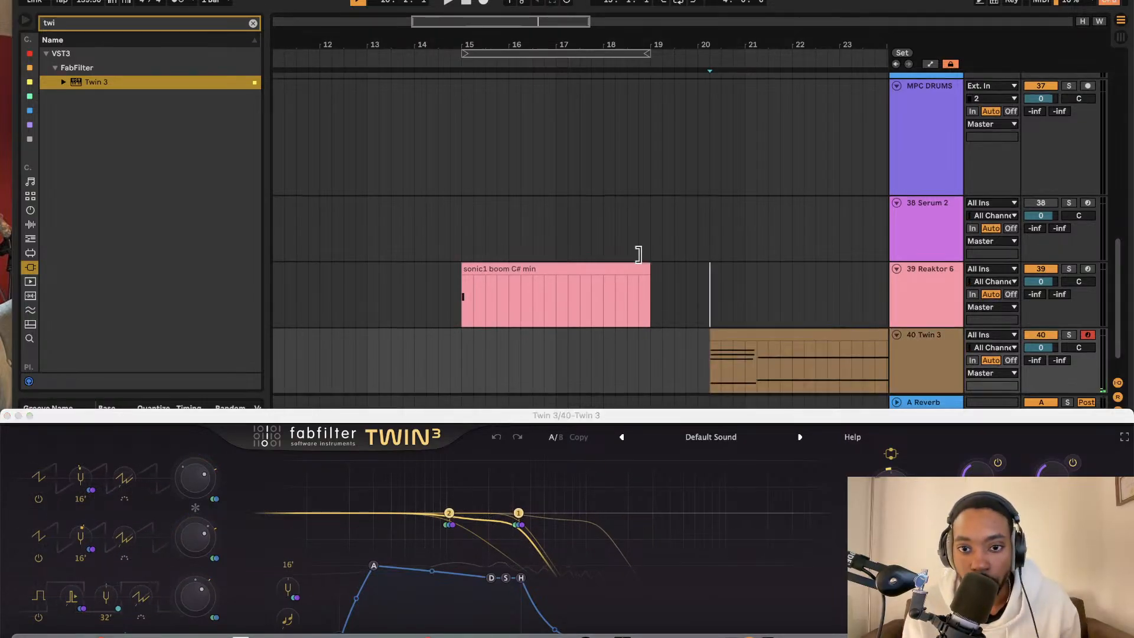
scroll(641, 254, "down", 2)
left_click_drag(785, 307, 463, 300)
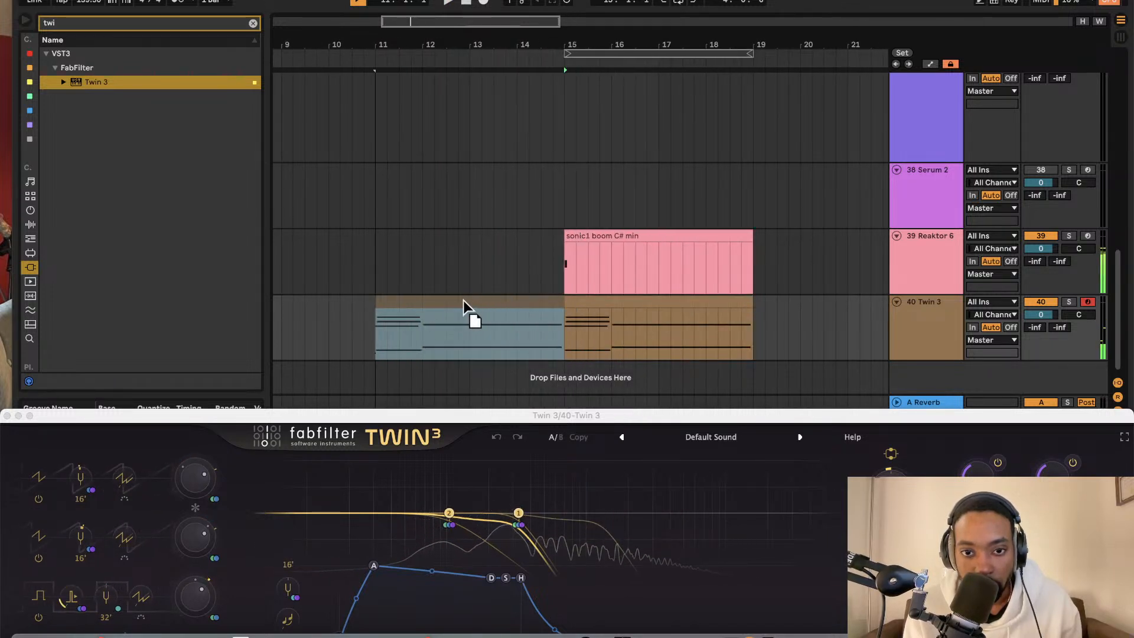
- Move the sonic1 boom clip to beat 14.2, shorten the Twin 3 clip to meet it, and audition both with the metronome on
key("space")
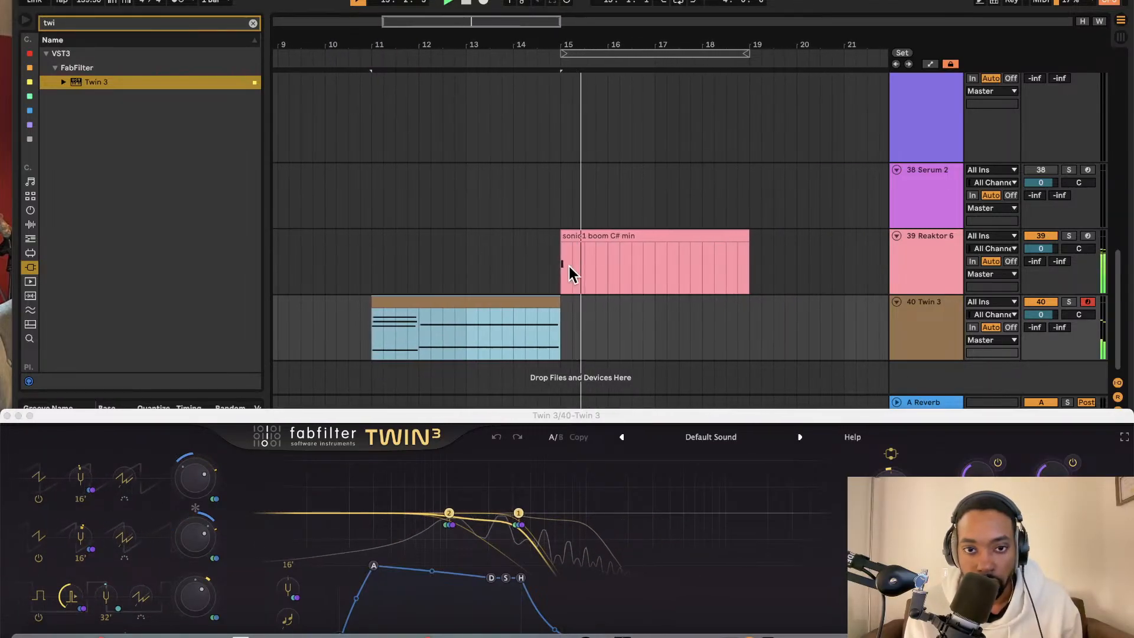
left_click_drag(572, 236, 517, 305)
left_click(387, 303)
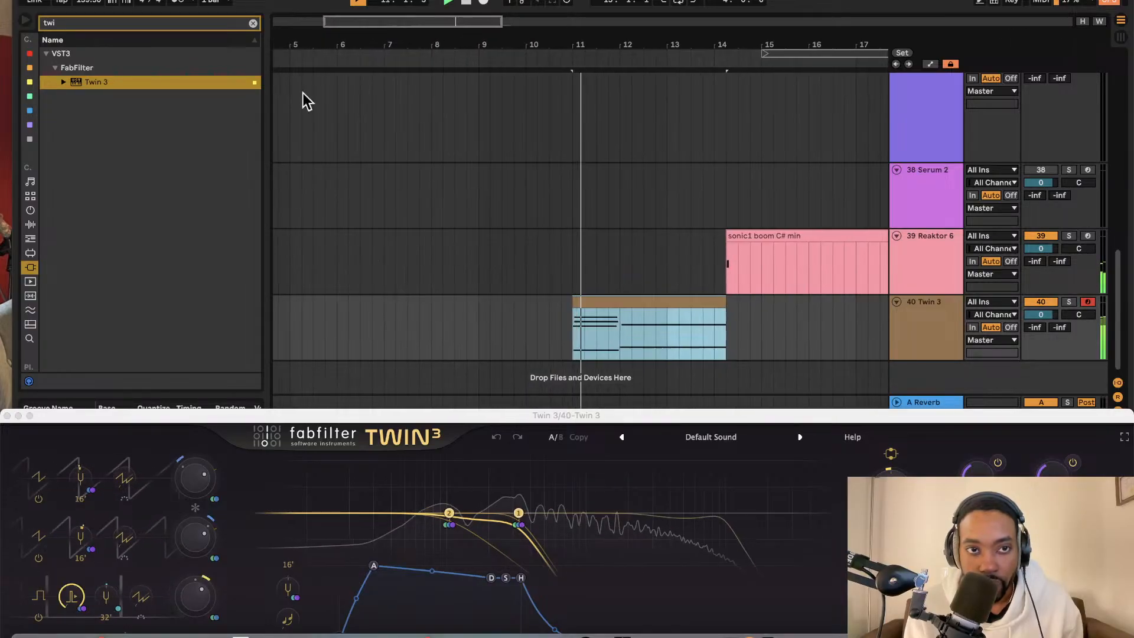
left_click(172, 2)
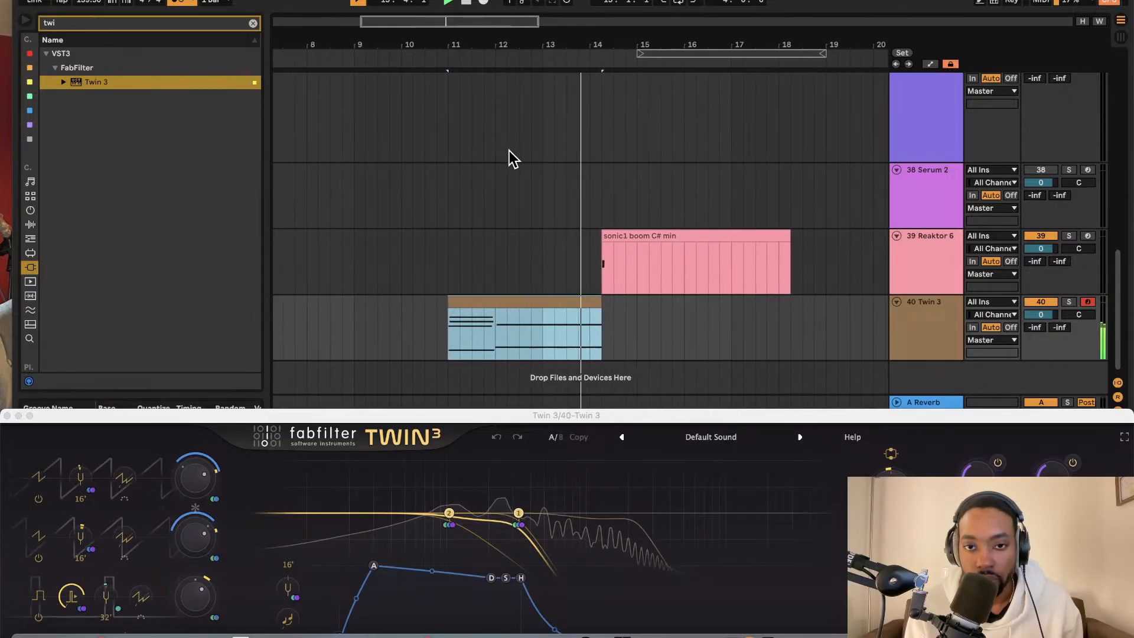
- Move the sonic1 boom clip to start at bar 14, trim the Twin 3 clip's end to match, and audition the transition
mouse_move(615, 231)
left_mouse_down()
mouse_move(602, 248)
mouse_move(597, 229)
left_mouse_up()
left_click(440, 342)
key("space")
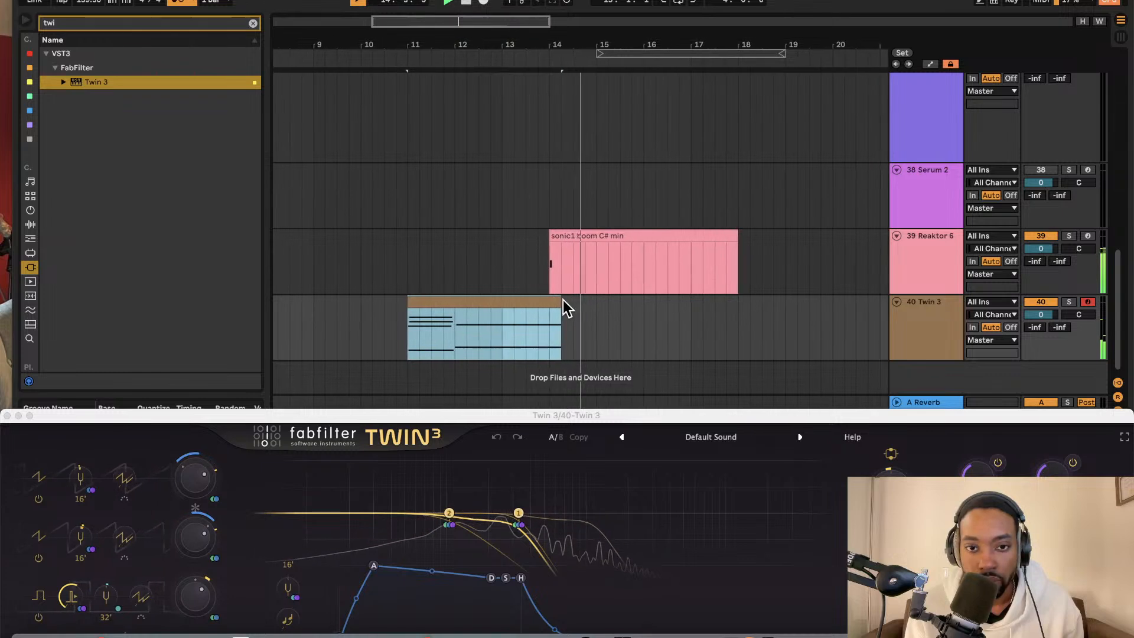
key("space")
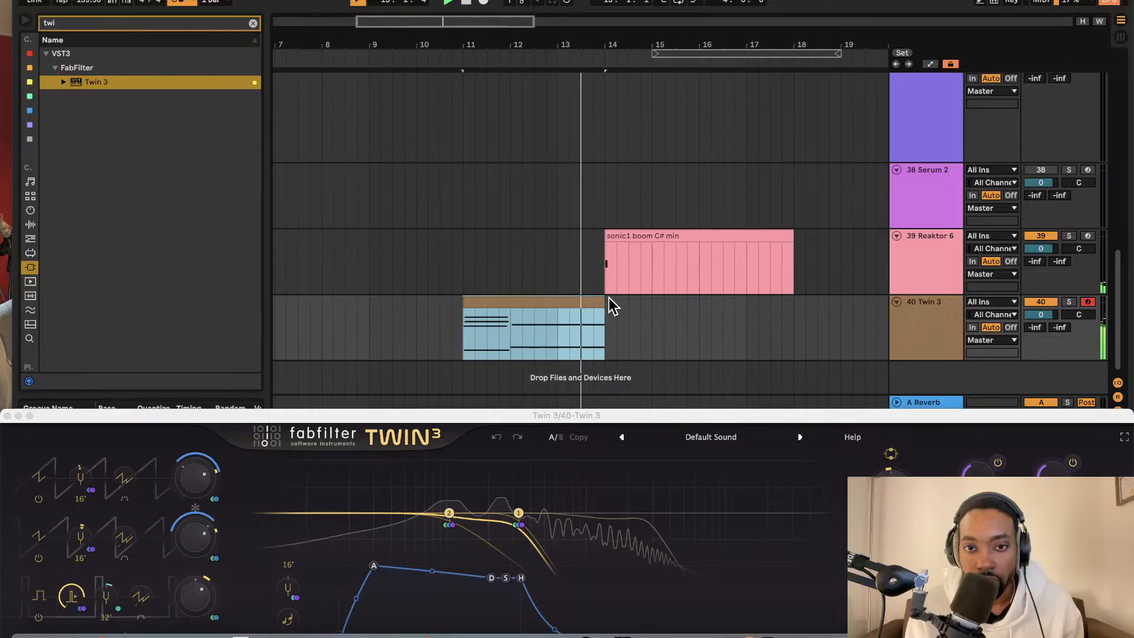
key("space")
left_click_drag(561, 300, 548, 300)
key("space")
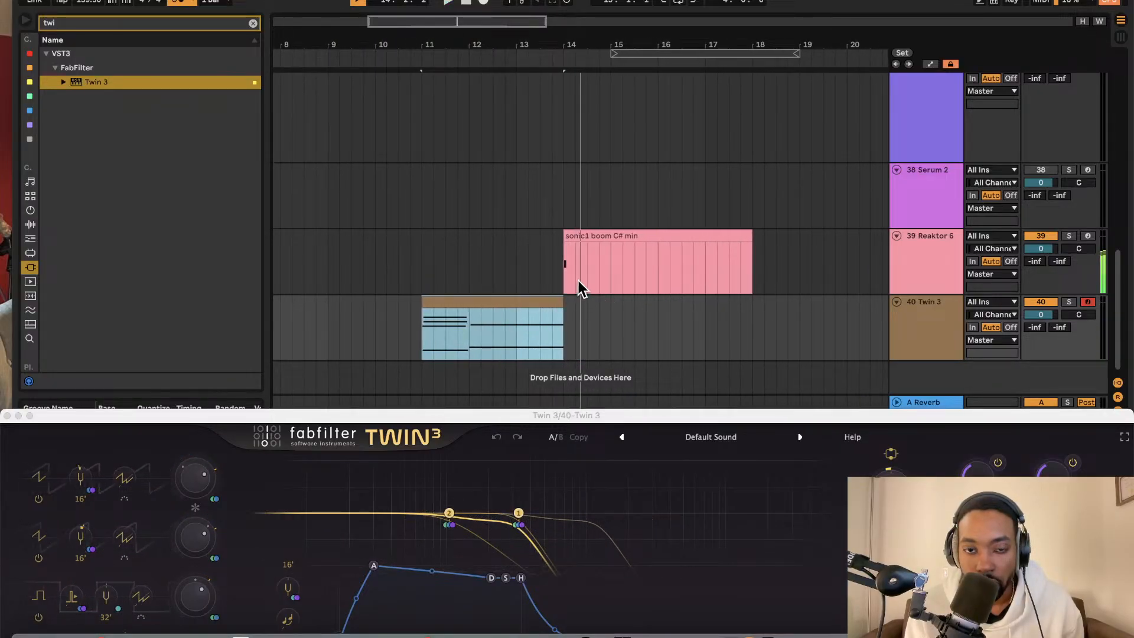
- Move the sonic1 boom clip to start at beat 13.4 and loop the whole range of the Twin 3 and Reaktor clips
left_click_drag(579, 246, 547, 306)
key("space")
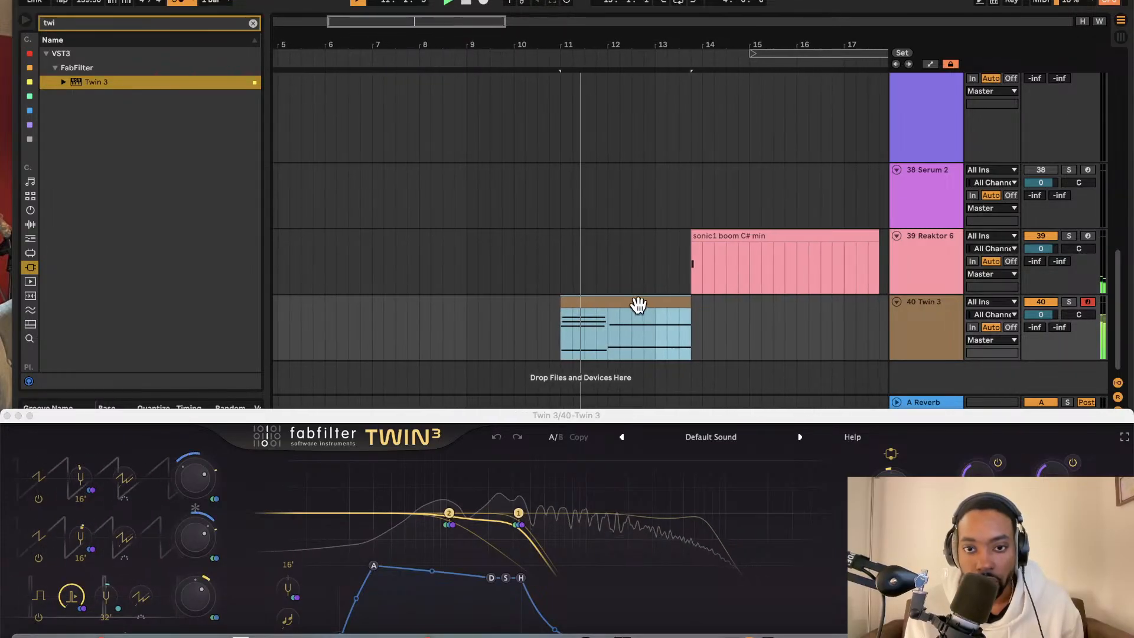
left_click_drag(880, 325, 690, 324)
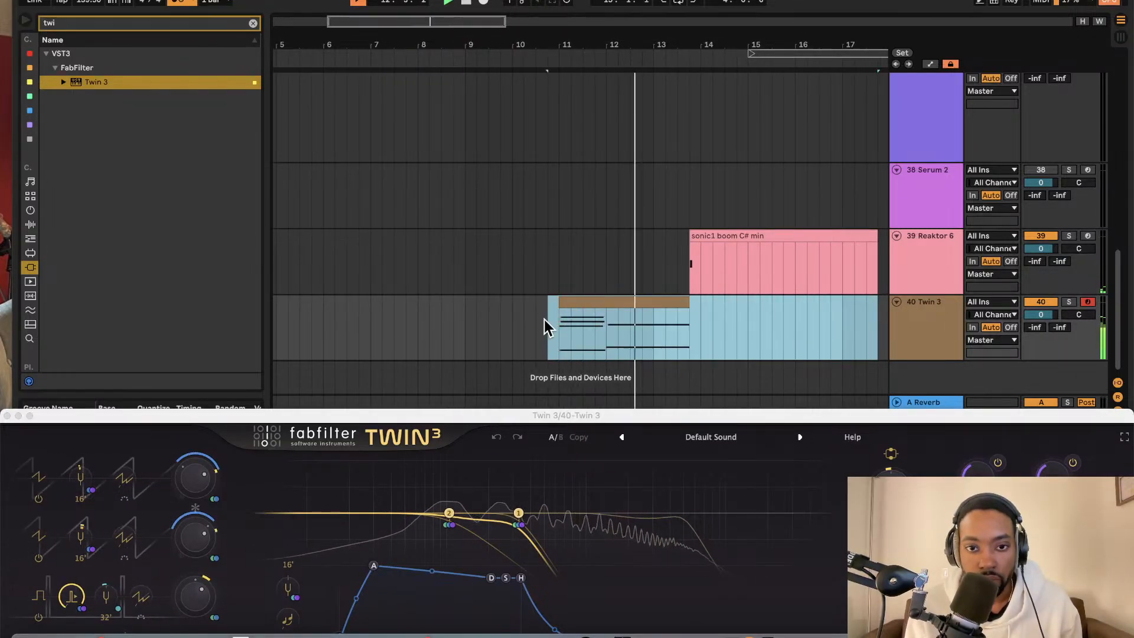
left_click_drag(554, 299, 559, 271)
key("super+l")
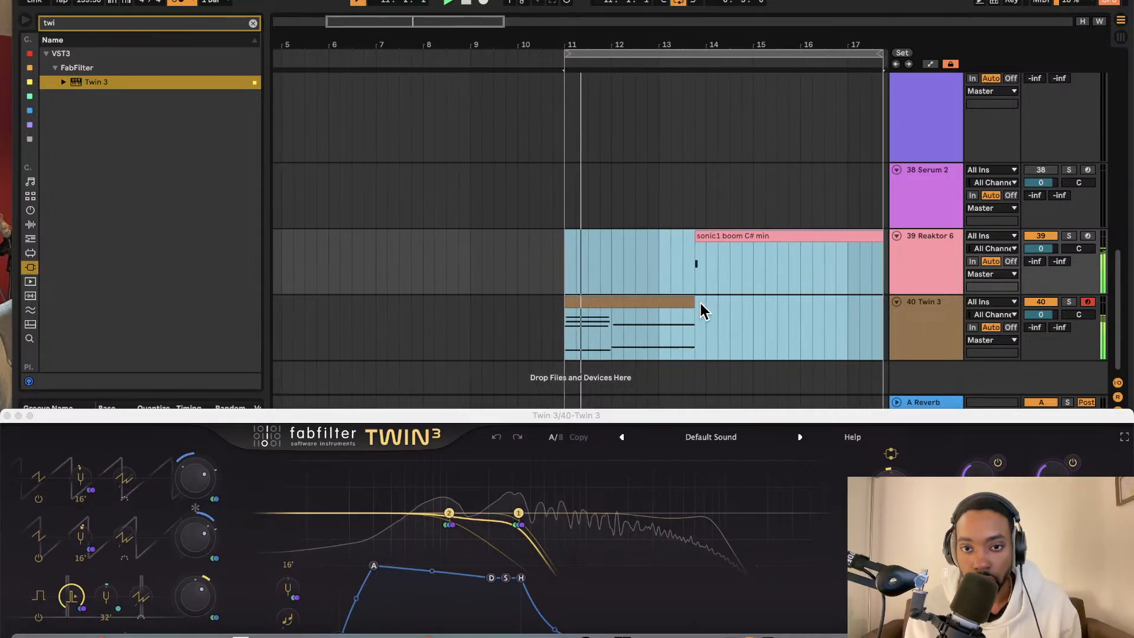
- Extend the end of the Twin 3 clip to bar 15 so it overlaps the sonic1 boom clip
left_click(665, 300)
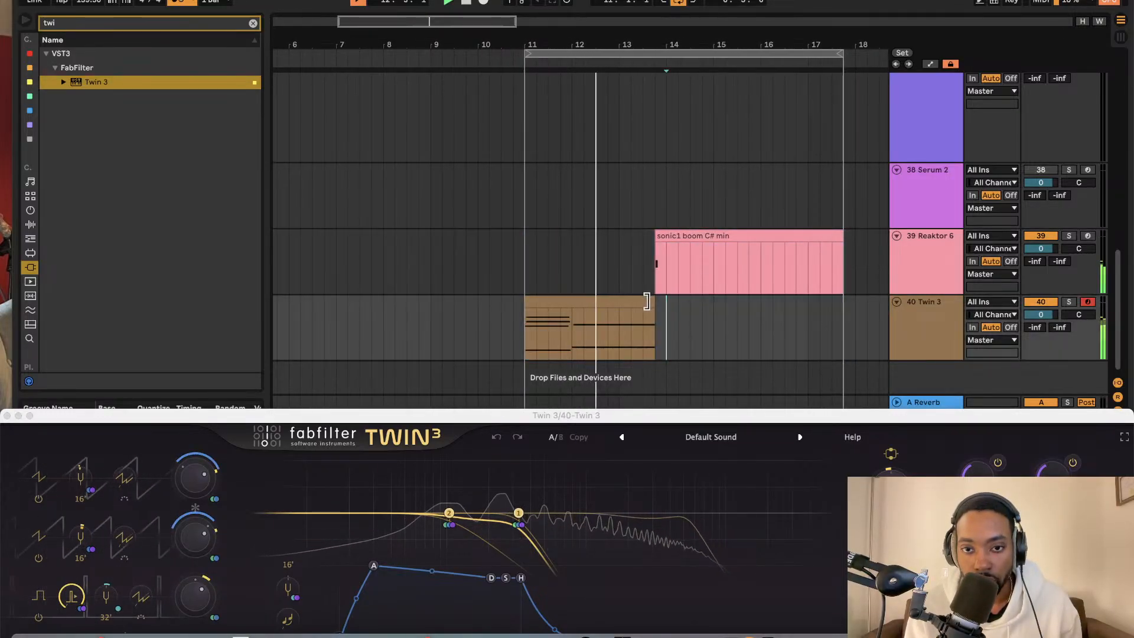
left_click_drag(654, 301, 713, 303)
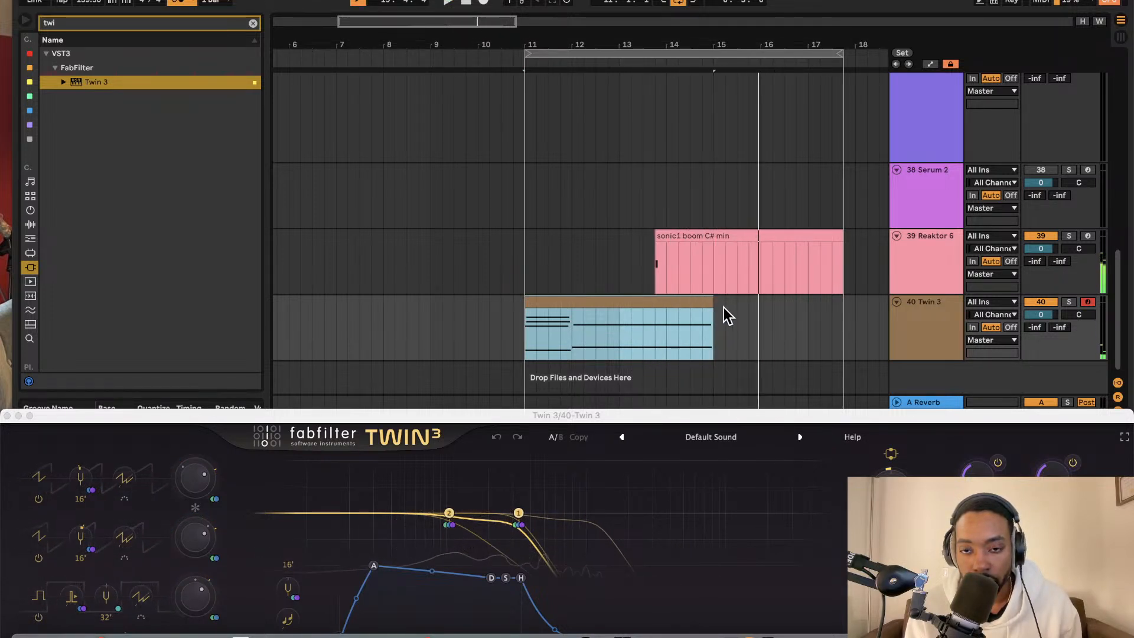
- Automate the Twin 3 track's B-Delay send to ramp up from bar 14 to -8.0 dB at bar 15
right_click(1058, 329)
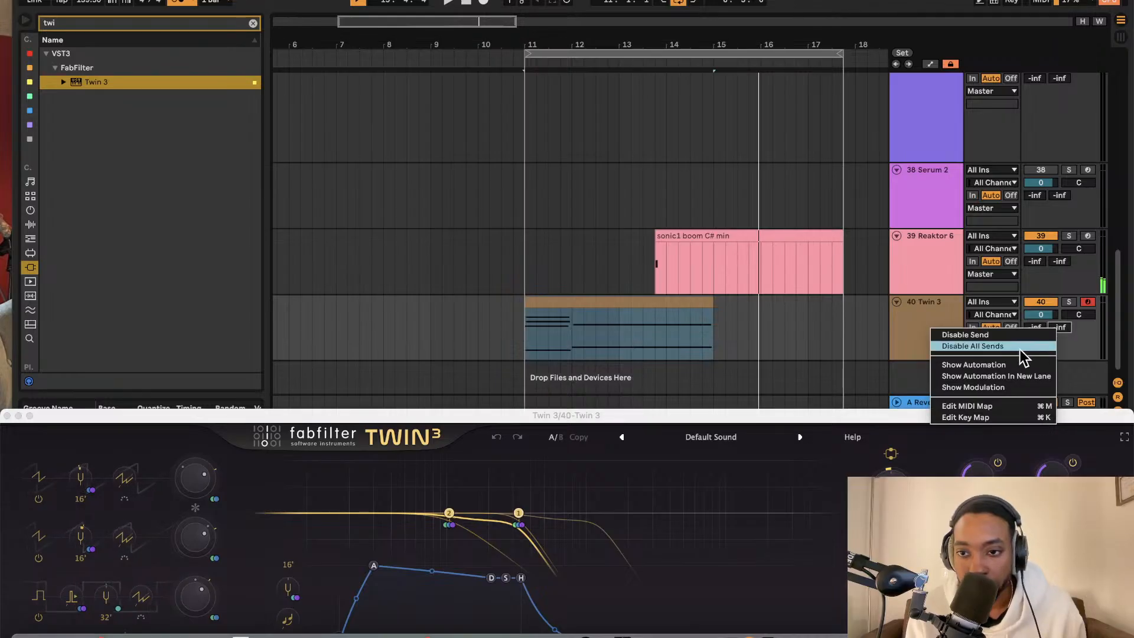
left_click(1006, 366)
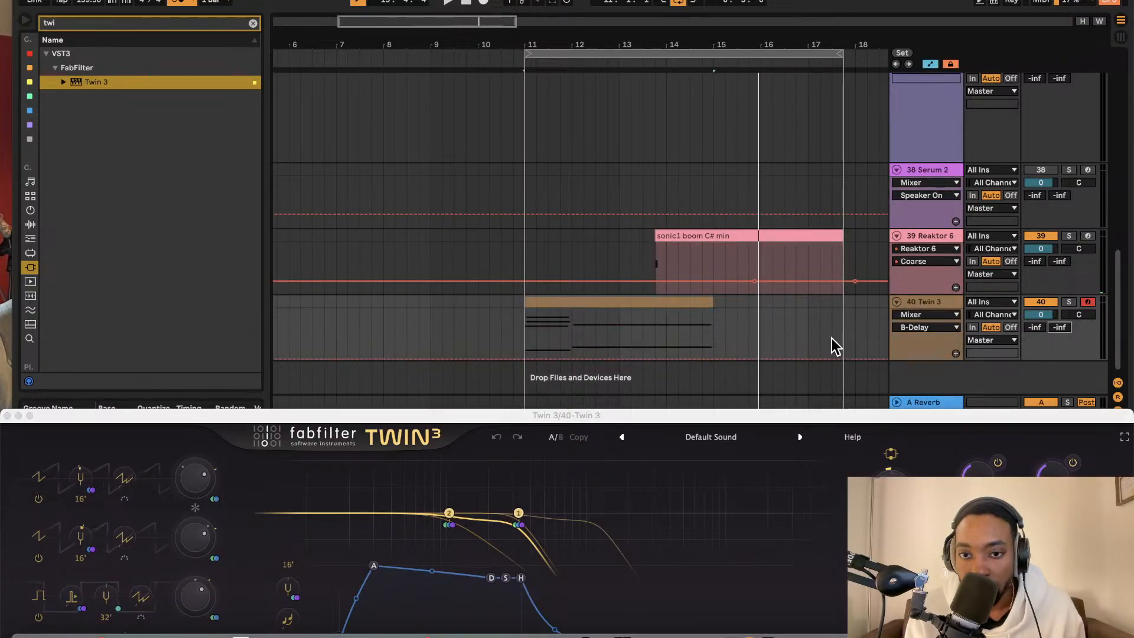
left_click(665, 358)
left_click(702, 357)
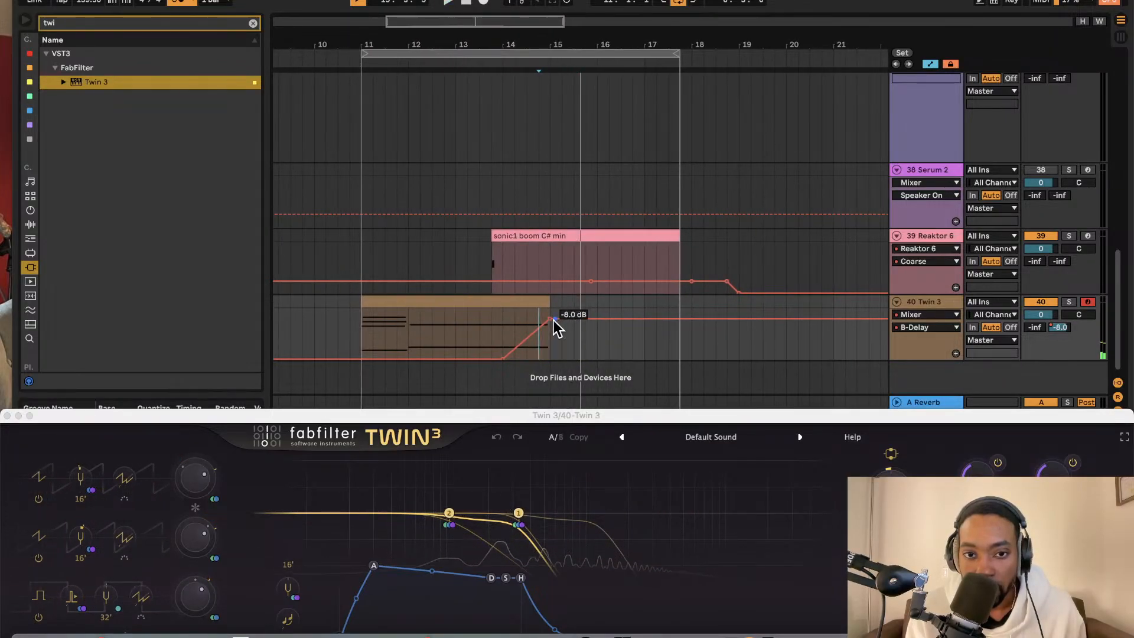
- Automate the Twin 3 track's A-Reverb send to rise gradually from bar 14 to about beat 15.4
right_click(1037, 328)
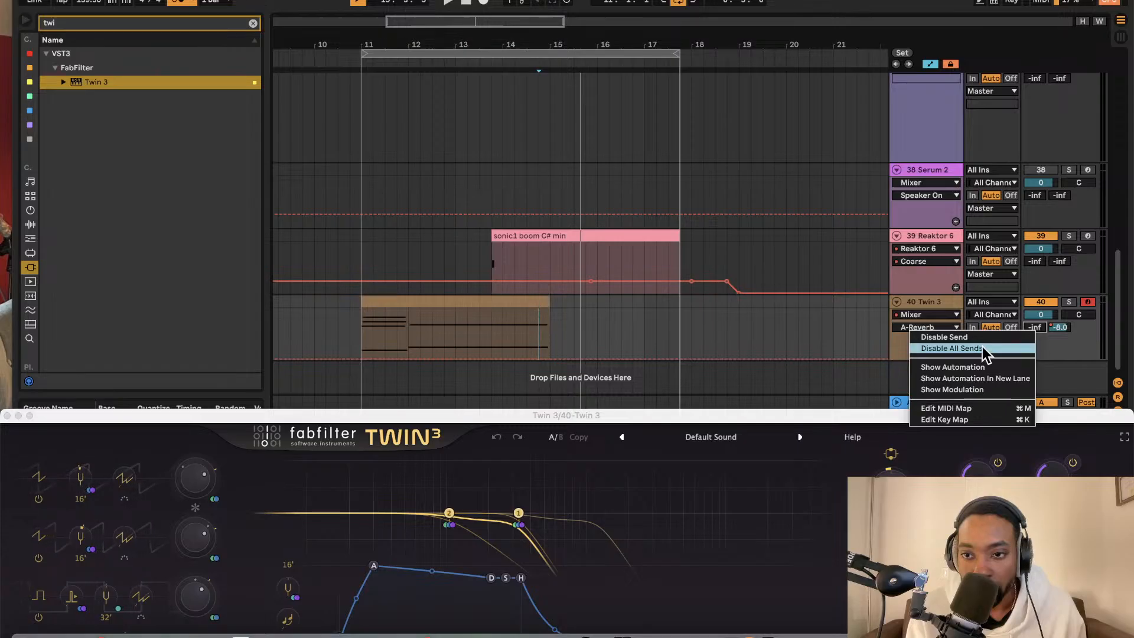
left_click(971, 369)
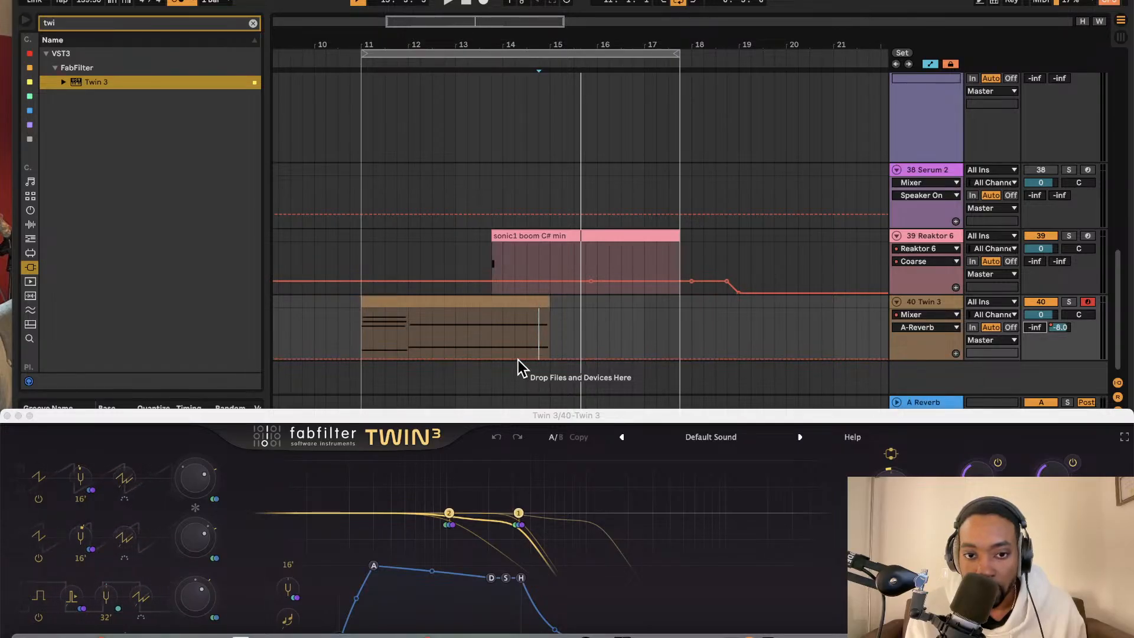
left_click_drag(512, 360, 585, 323)
scroll(541, 278, "left", 3)
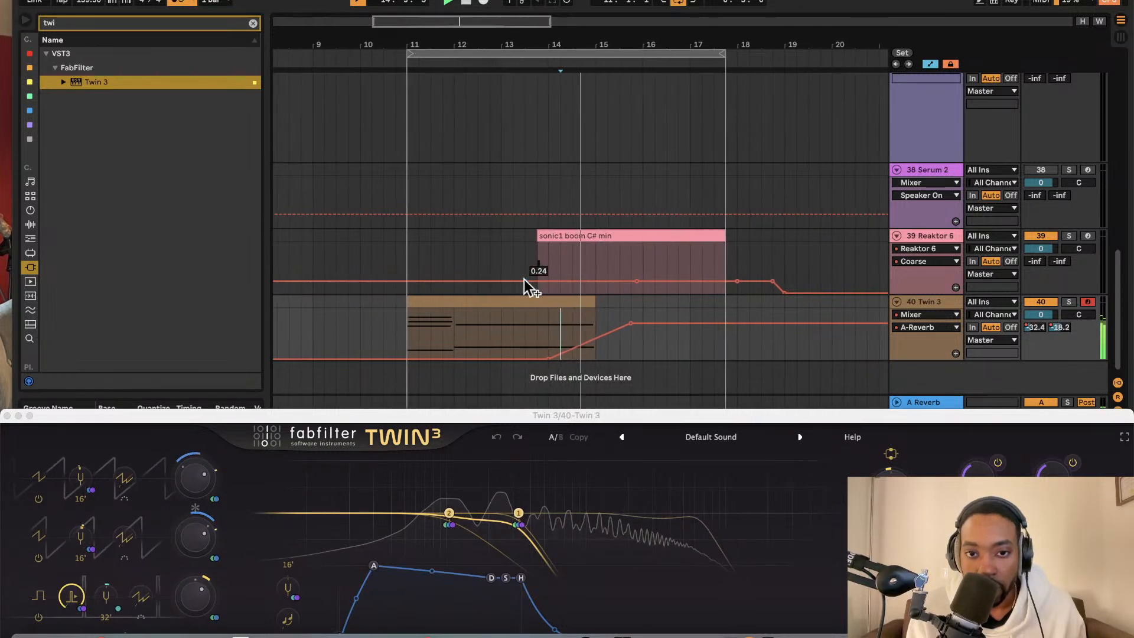
- Move the sonic1 boom clip to start at bar 15, where the Twin 3 clip ends, and play the transition
key("space")
left_click_drag(559, 233, 612, 228)
key("space")
scroll(481, 296, "left", 1)
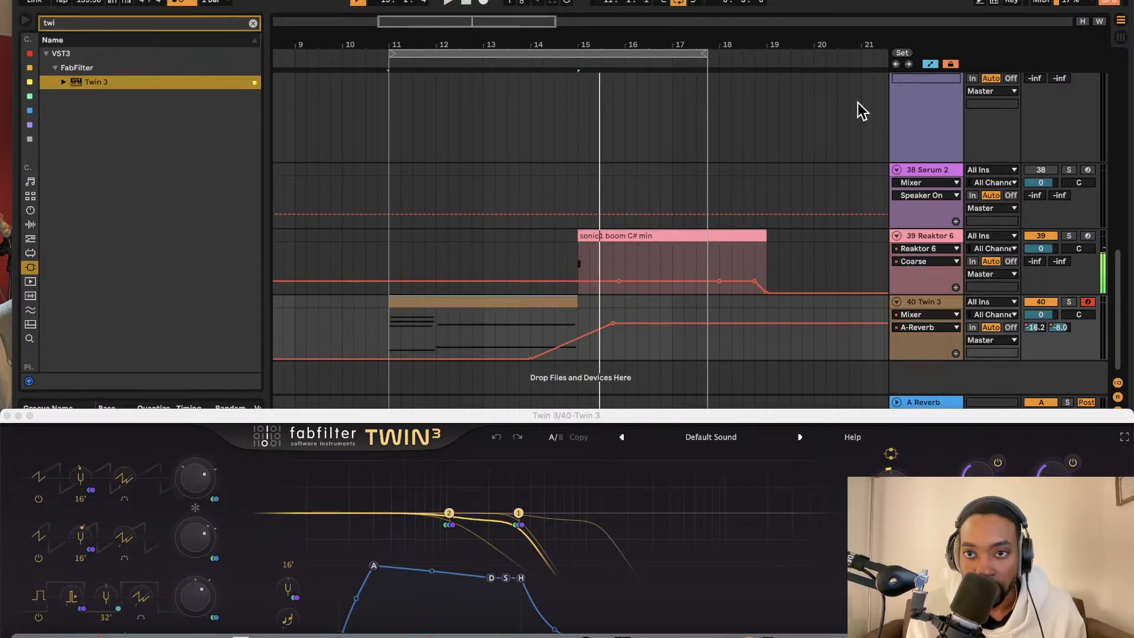
- Hide the automation, extend the arrangement loop's end to bar 19 to cover the sonic1 boom clip, and audition it
left_click(931, 64)
left_click(546, 303)
key("space")
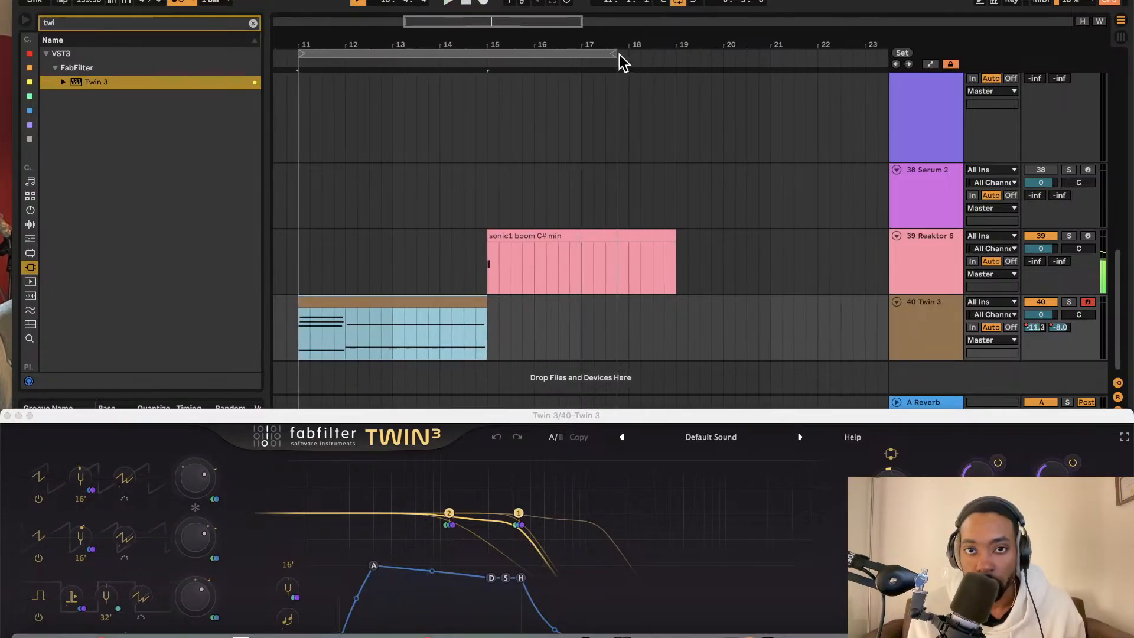
left_click(611, 54)
key("space")
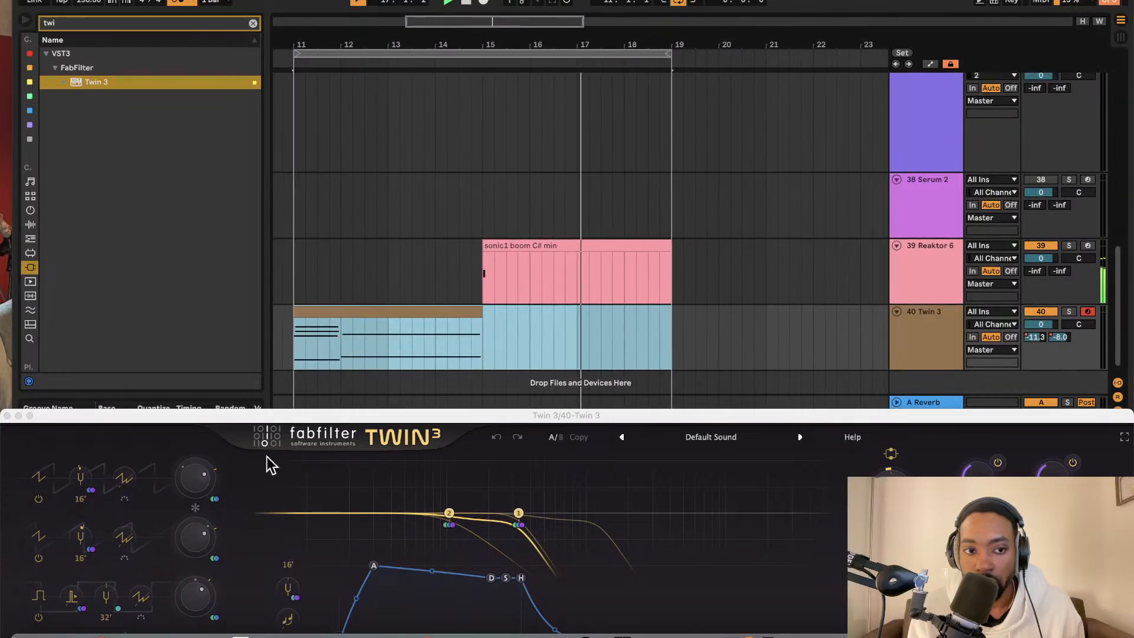
- Close the Twin 3 plug-in window, extend the Twin 3 clip's start back to beat 9.2 to include its earlier chord, and audition it
left_click(7, 416)
scroll(328, 366, "left", 3)
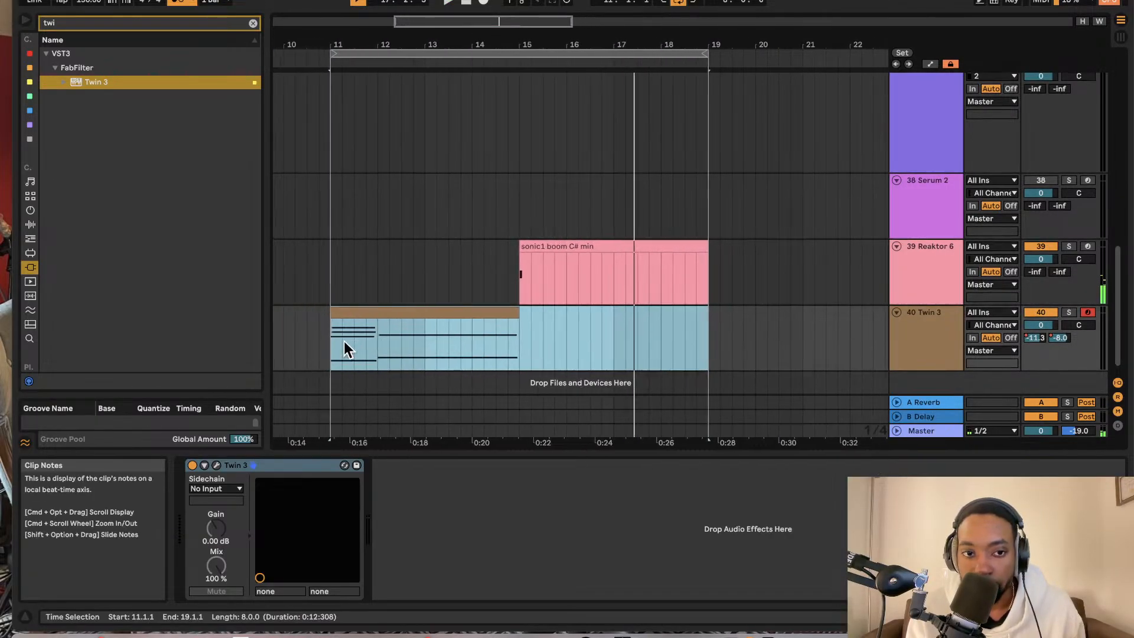
left_click_drag(447, 312, 357, 312)
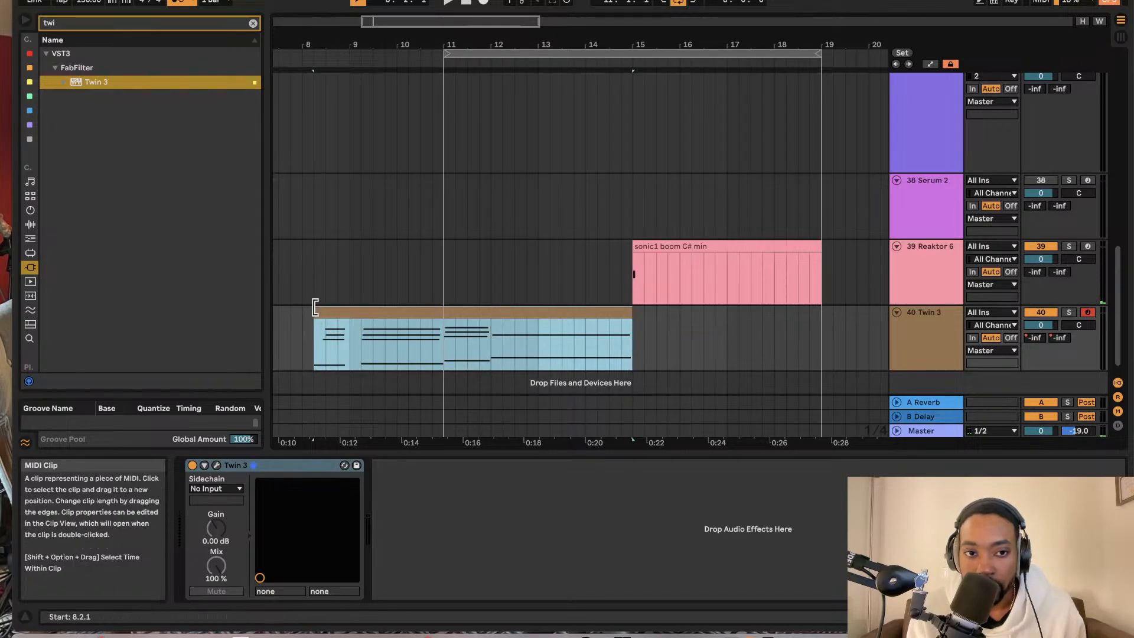
key("space")
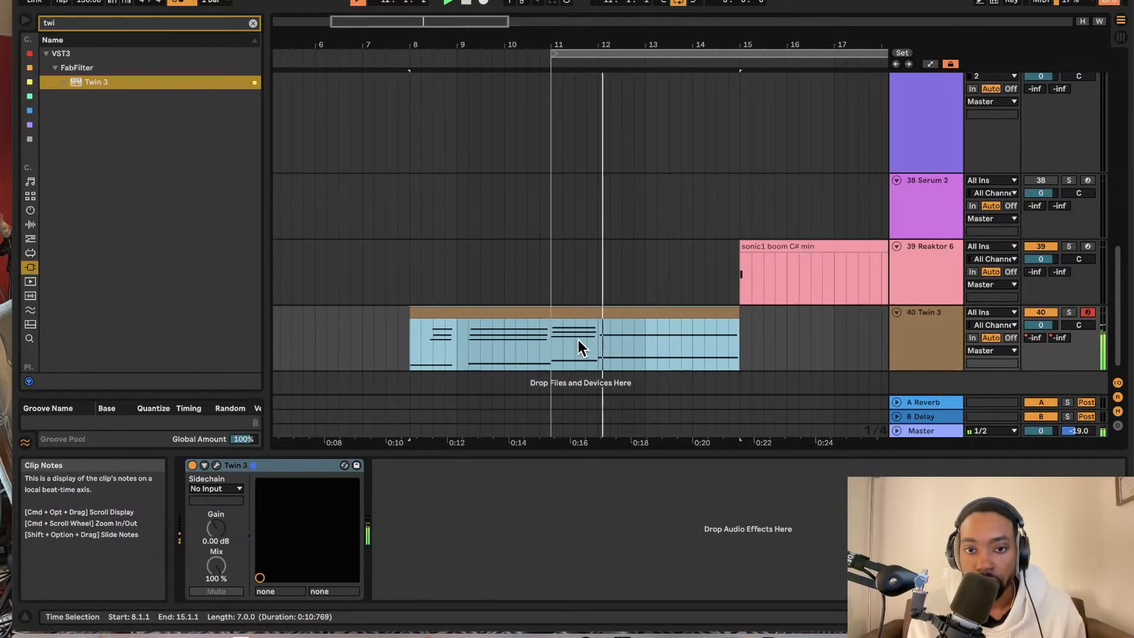
scroll(584, 327, "down", 1)
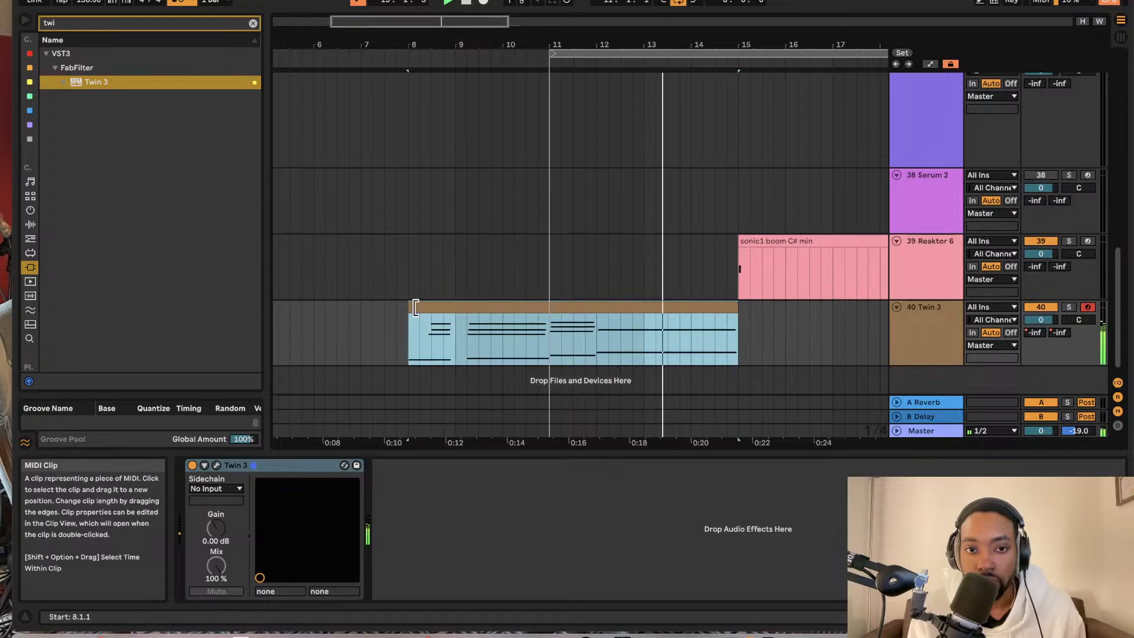
left_click_drag(409, 304, 456, 305)
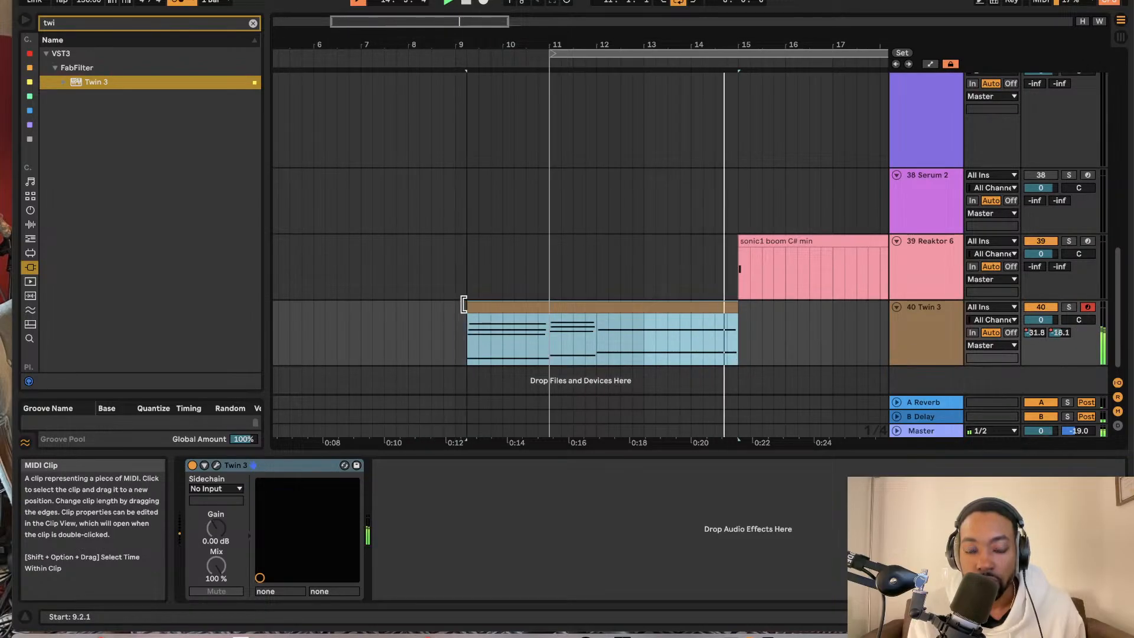
scroll(532, 312, "up", 1)
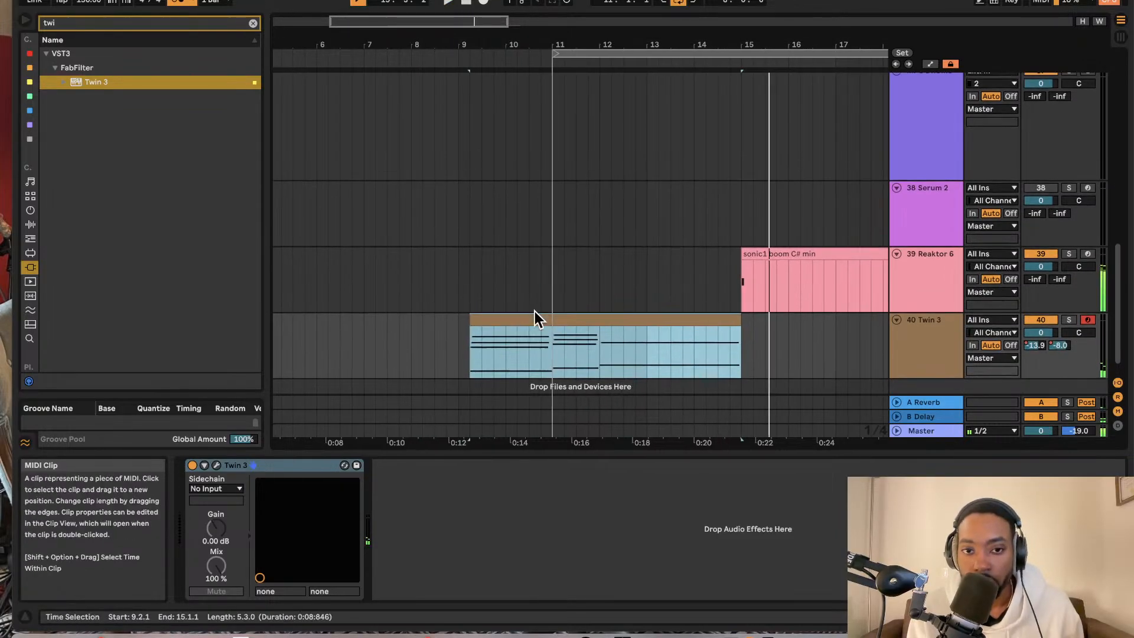
- Duplicate the Twin 3 clip to bar 15 and extend the loop's end to the duplicate's end at beat 20.4
left_click(523, 339)
key("super+d")
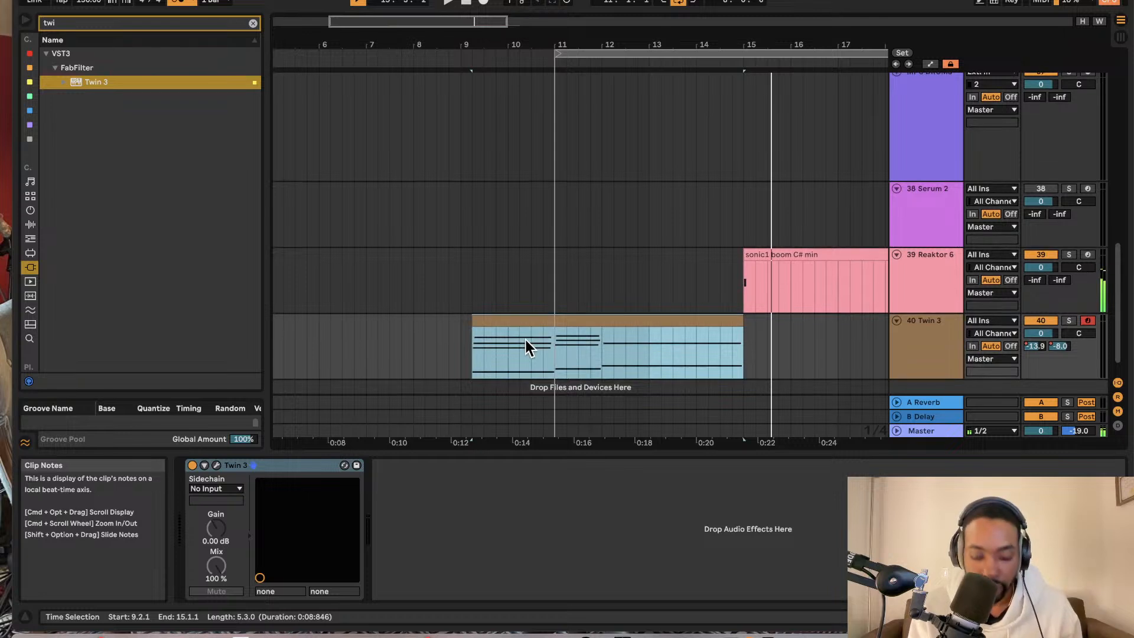
key("space")
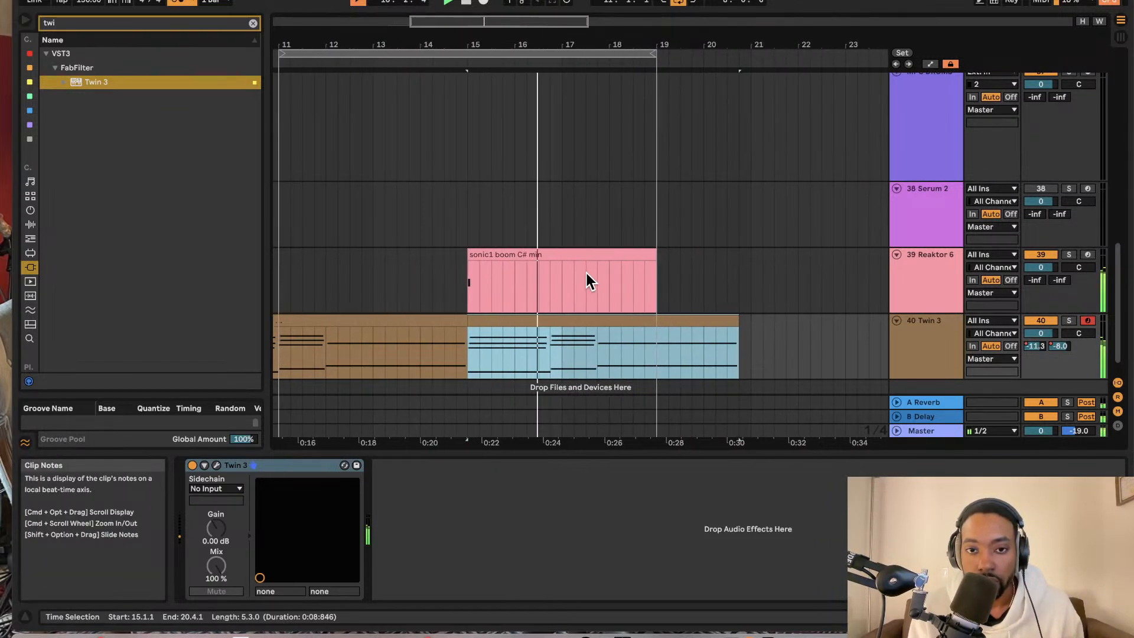
left_click_drag(653, 52, 730, 52)
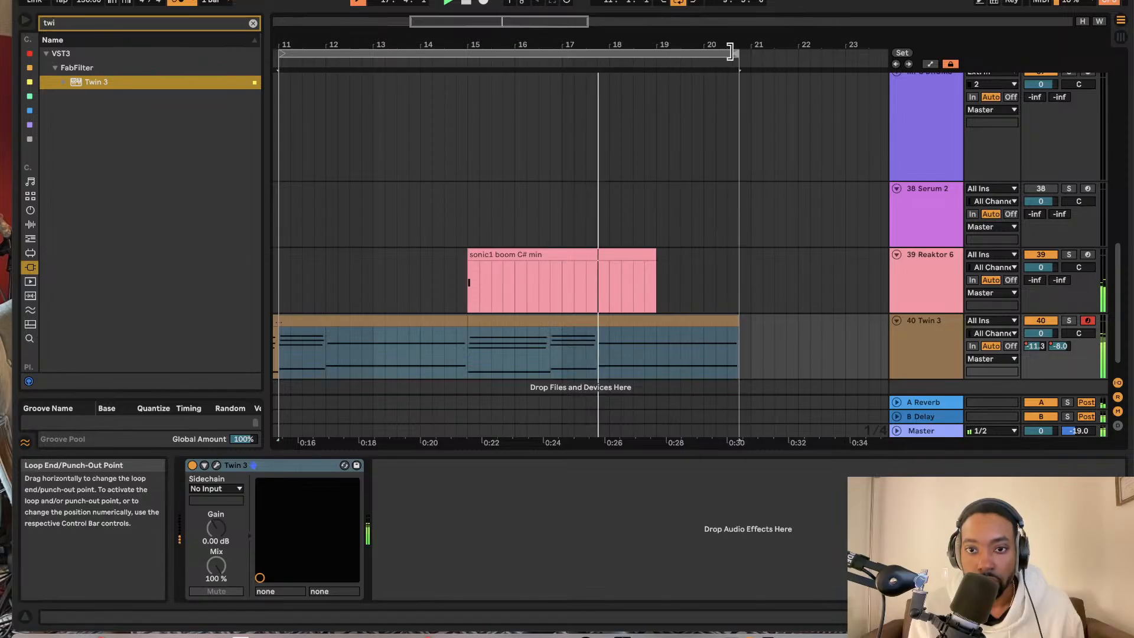
- Duplicate the second Twin 3 clip once more, extend the loop's end to beat 23.3, and restart playback
left_click(514, 323)
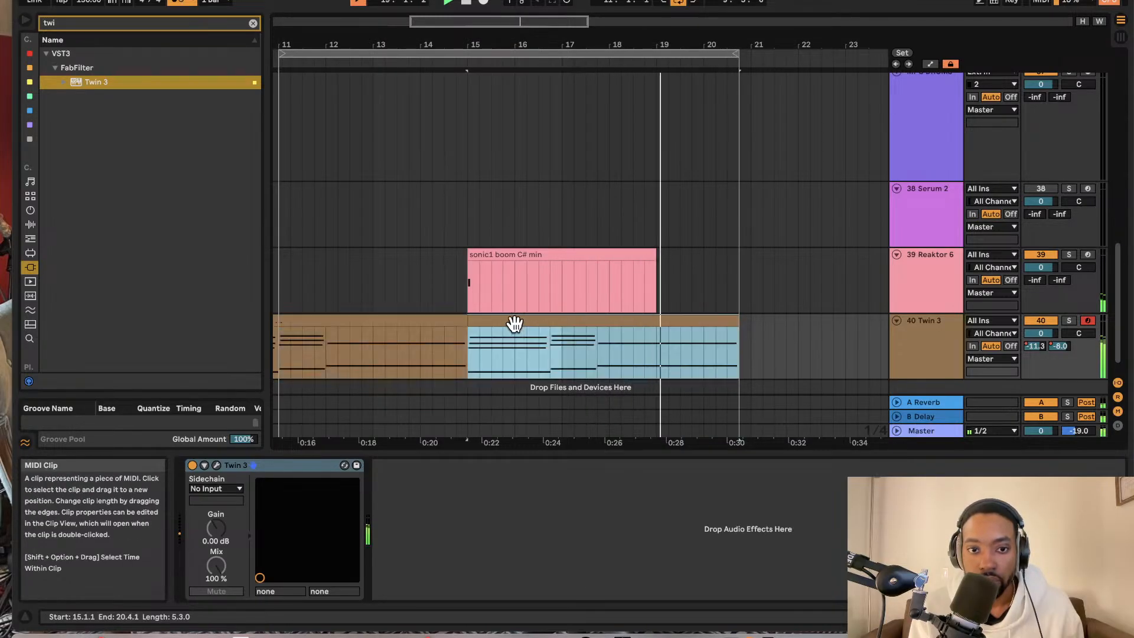
key("super+d")
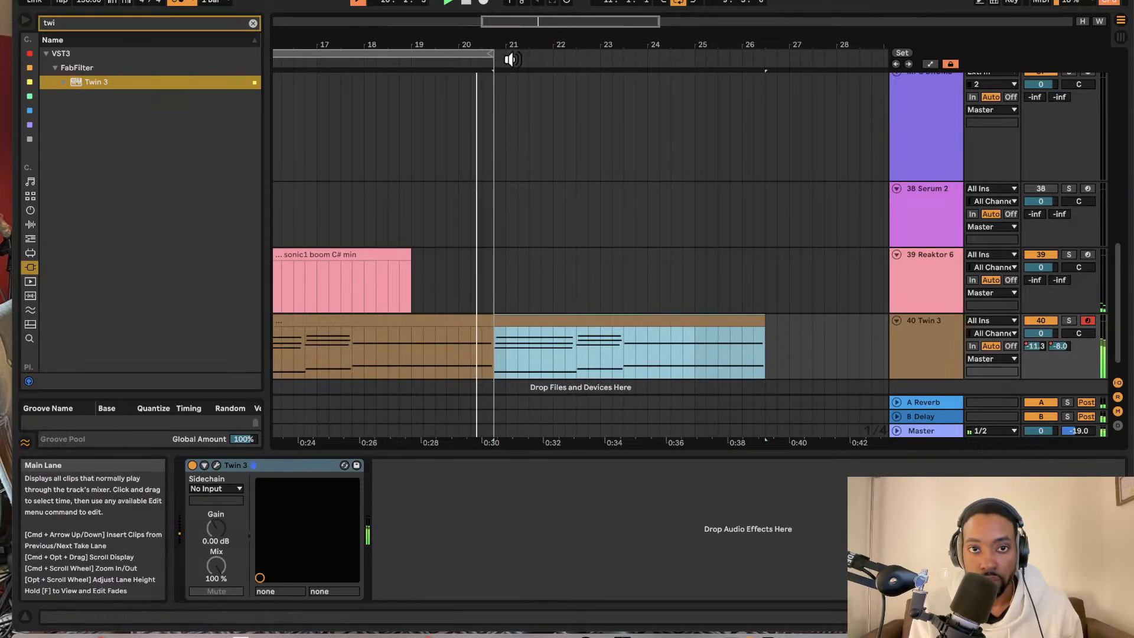
left_click_drag(493, 53, 625, 54)
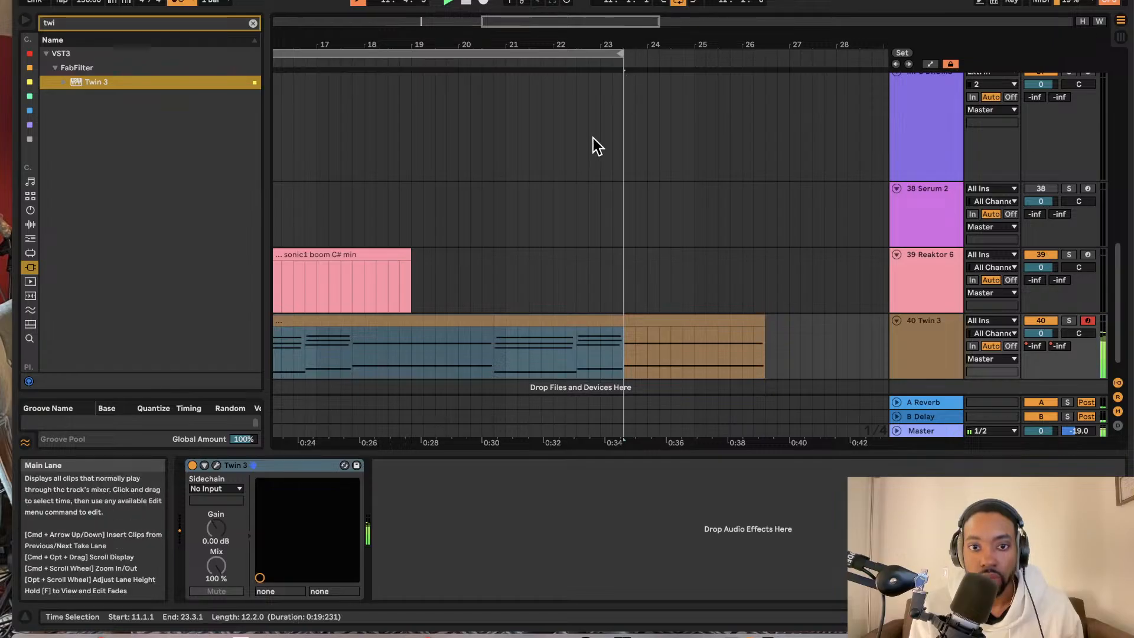
left_click(543, 171)
key("space")
key("space")
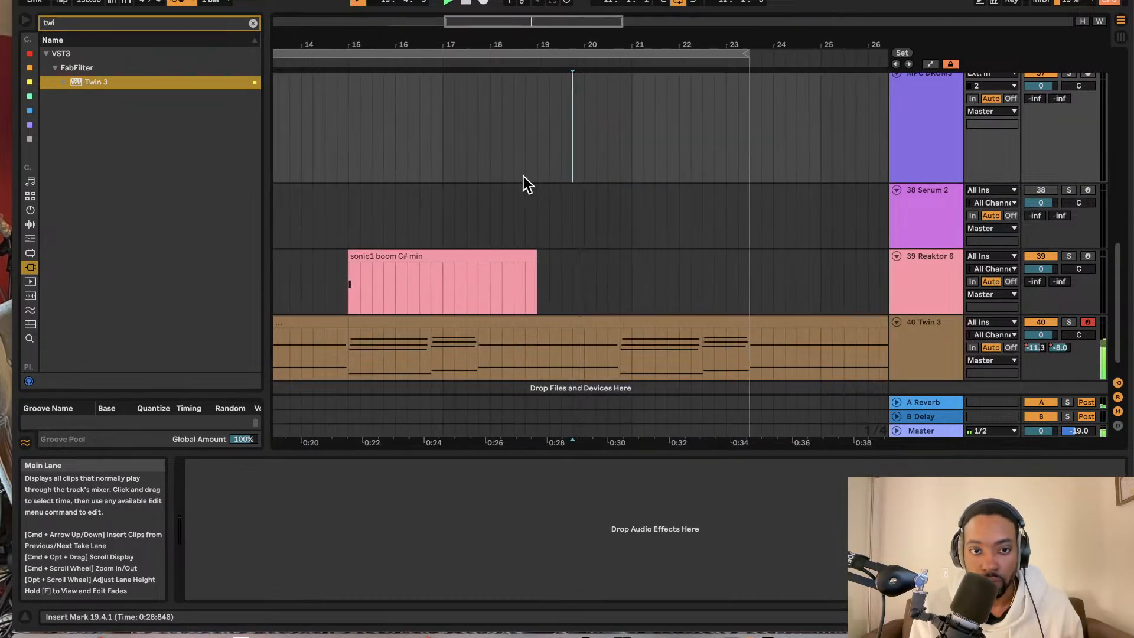
- Extend the loop's end to beat 26.3, where the last Twin 3 clip ends
scroll(526, 176, "left", 5)
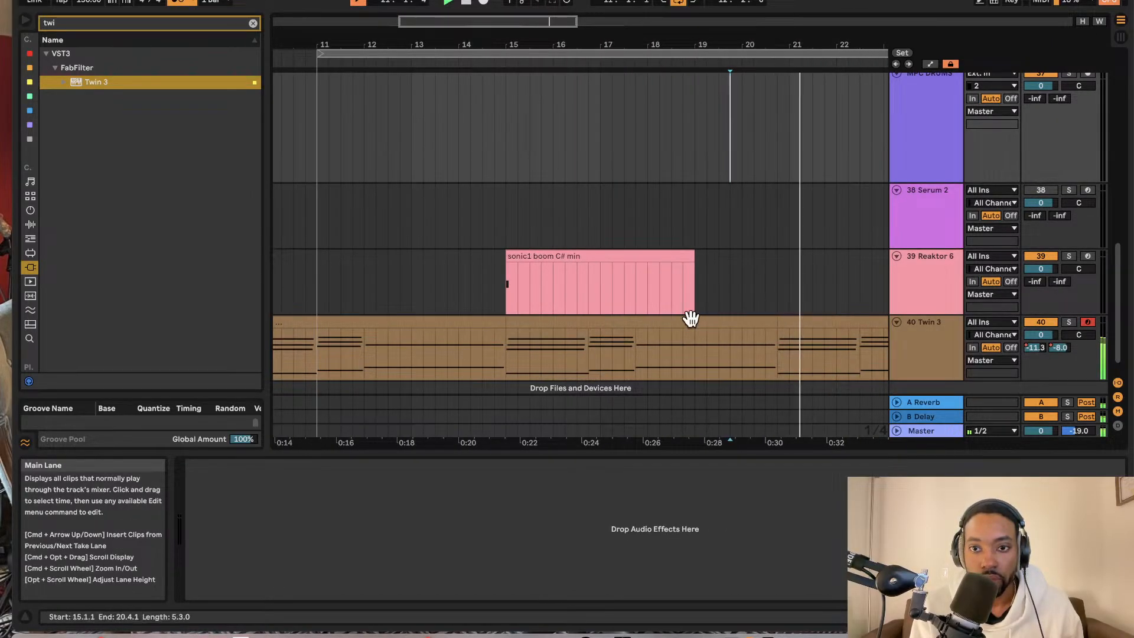
left_click_drag(691, 319, 615, 306)
scroll(626, 292, "down", 3)
left_click(731, 53)
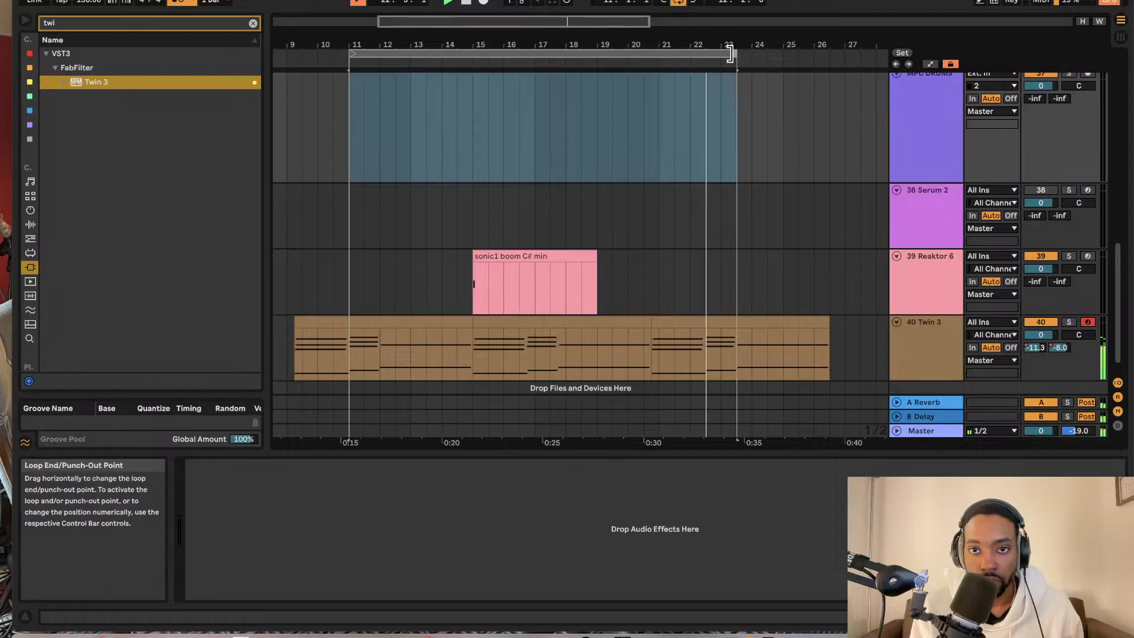
left_click_drag(731, 53, 830, 52)
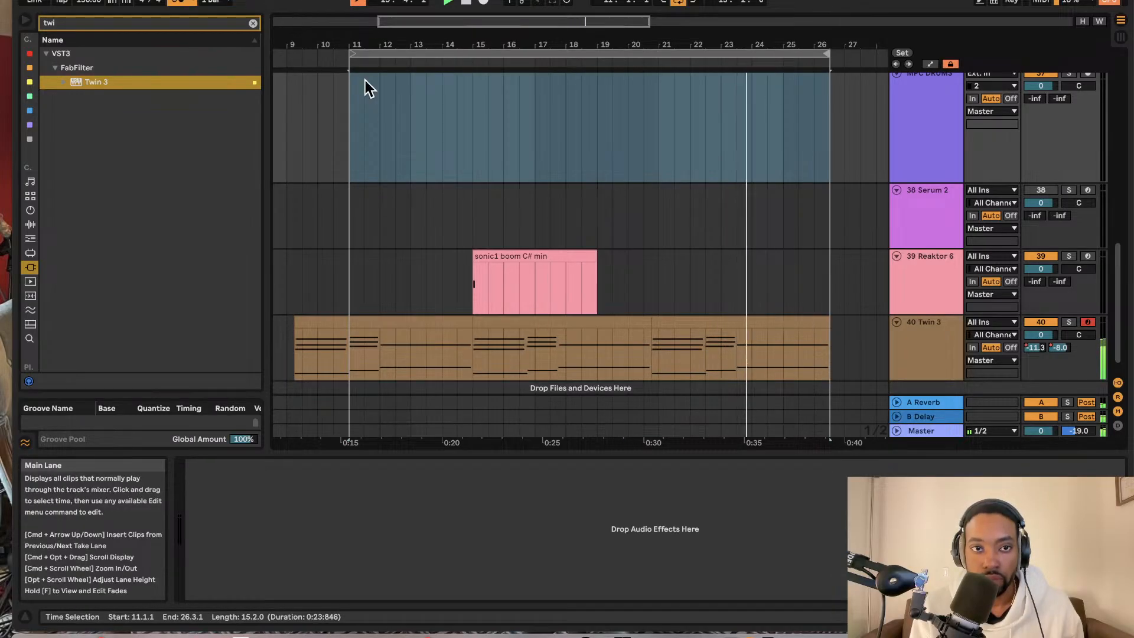
- Set the loop's start to beat 9.2, where the first Twin 3 clip begins, and restart playback from there
left_click_drag(350, 54, 286, 62)
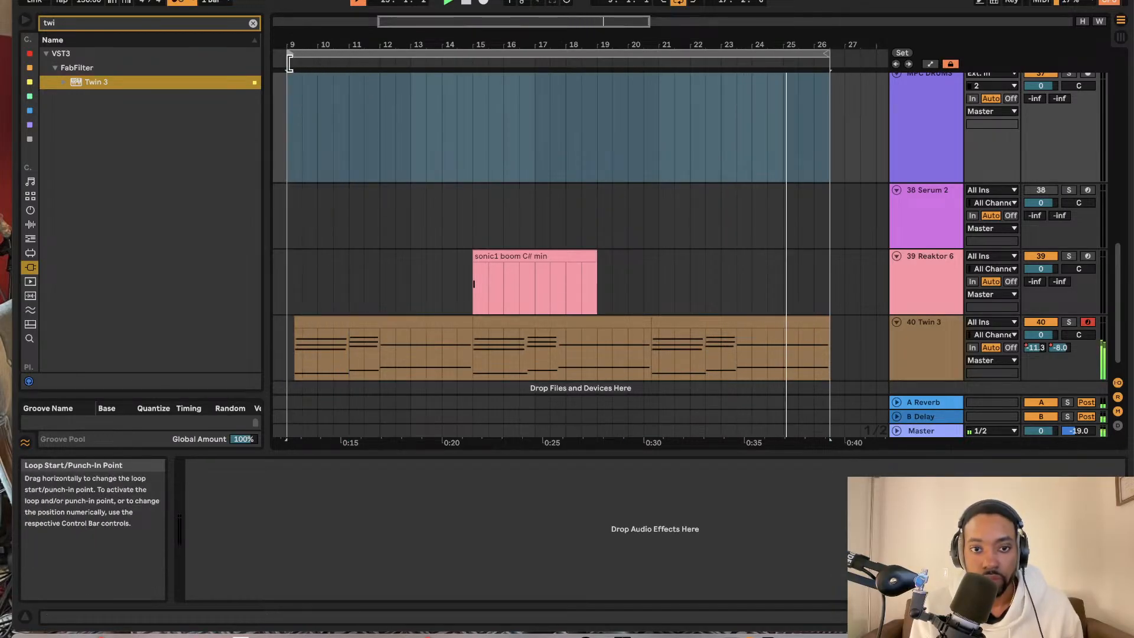
scroll(307, 102, "up", 5)
scroll(300, 95, "left", 2)
scroll(300, 95, "up", 1)
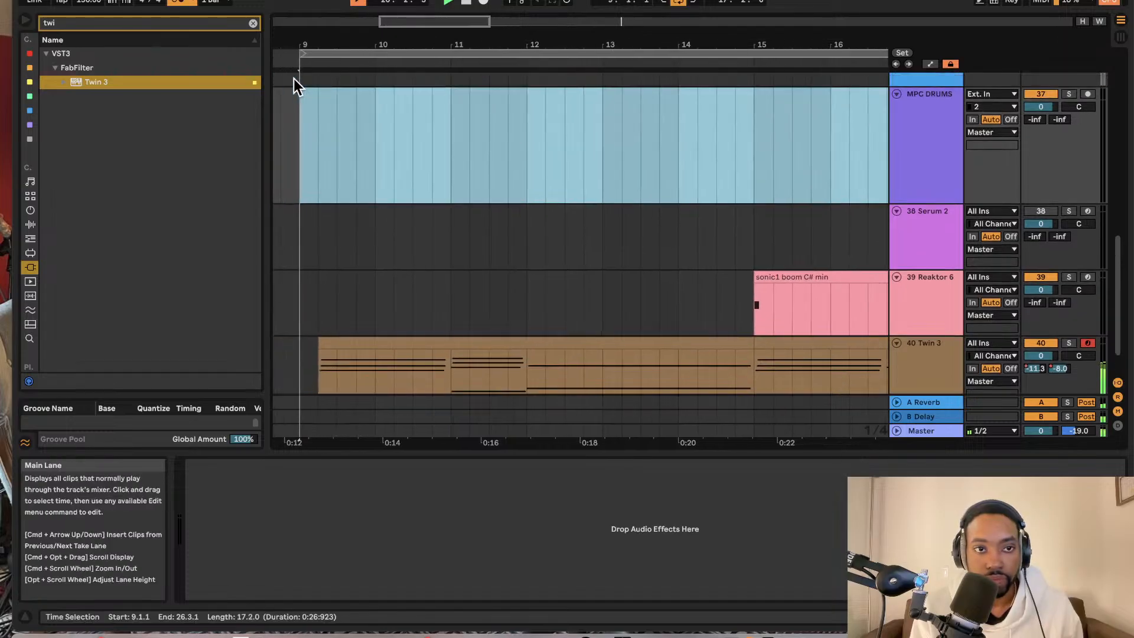
left_click_drag(301, 54, 317, 54)
key("space")
key("space")
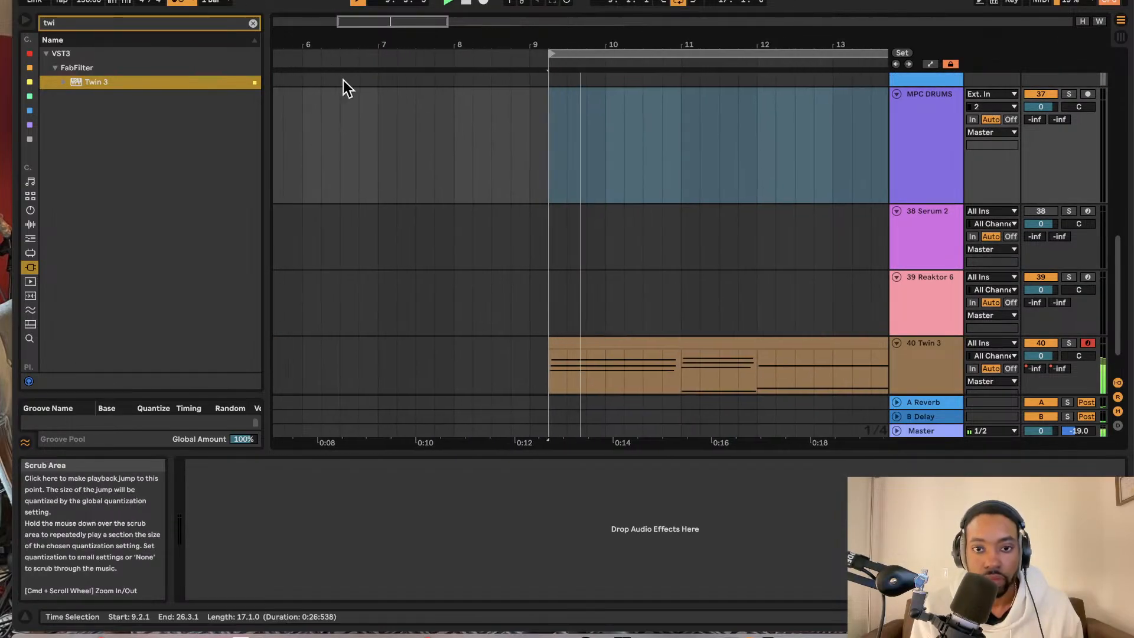
- Listen through the looped Twin 3 chords and sonic1 boom clip while following playback across the arrangement
left_click(477, 231)
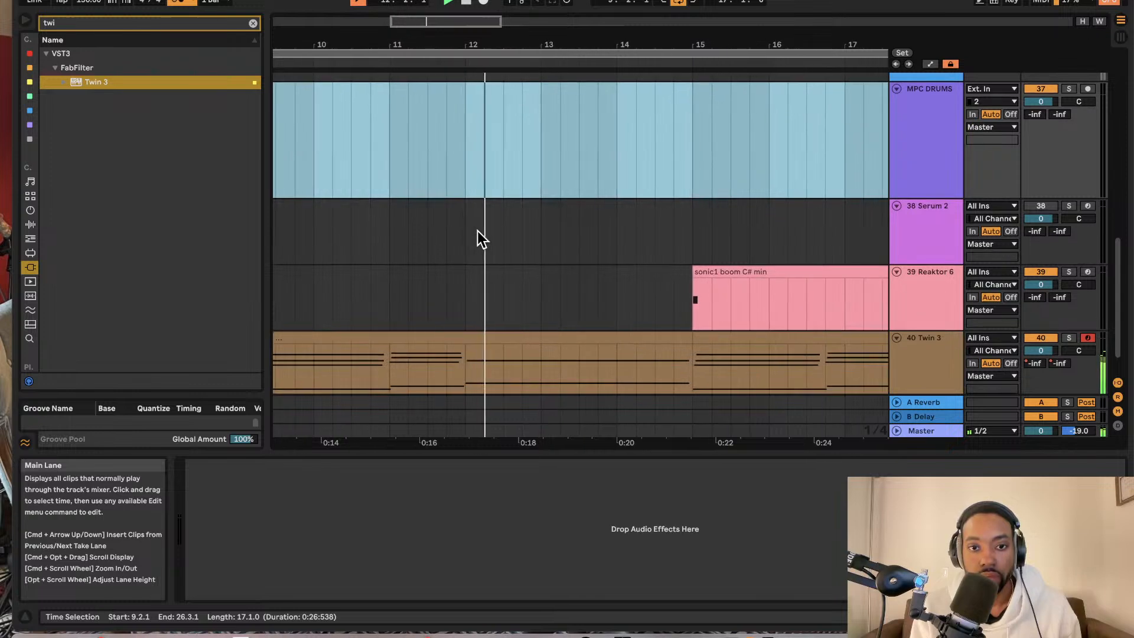
scroll(477, 232, "down", 2)
left_click(464, 246)
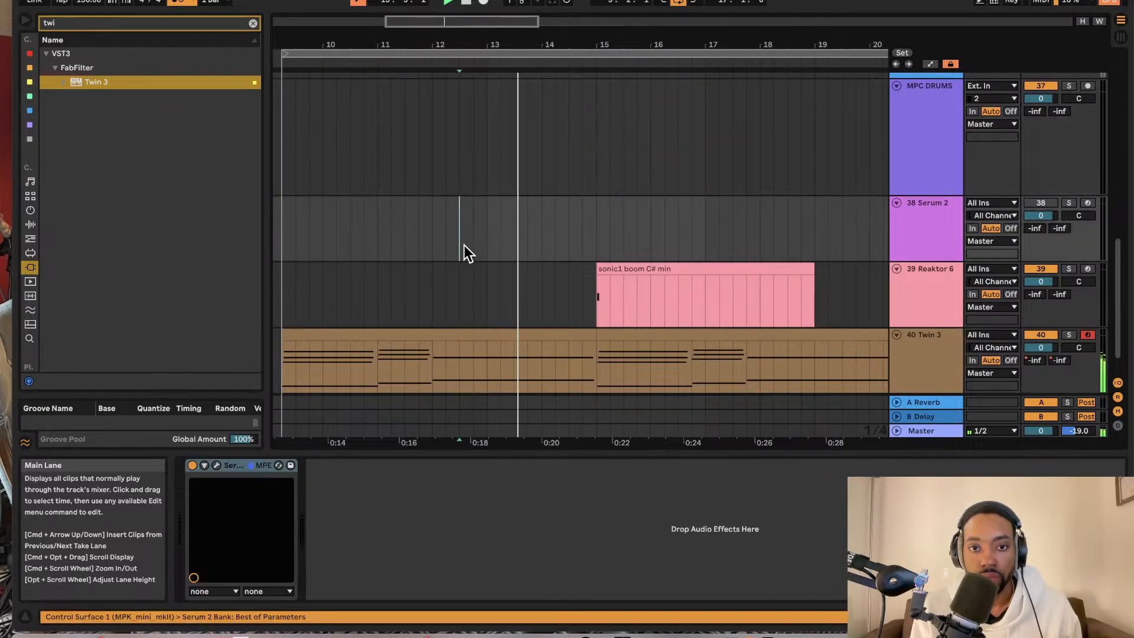
scroll(466, 240, "down", 2)
scroll(465, 242, "down", 2)
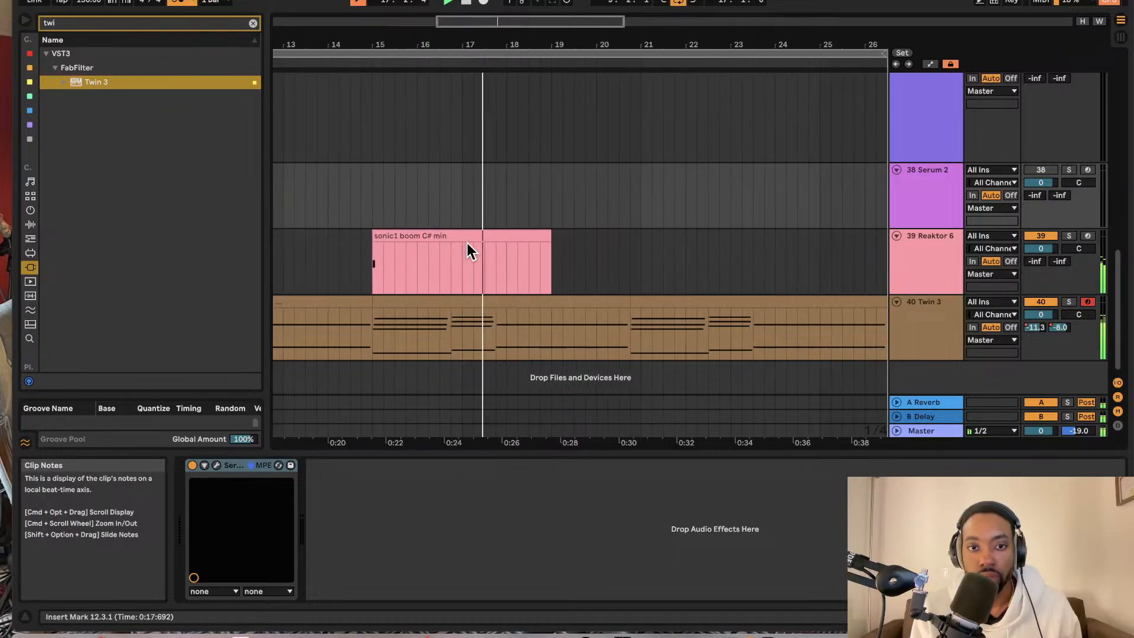
scroll(468, 243, "down", 1)
scroll(468, 243, "down", 2)
scroll(468, 243, "left", 2)
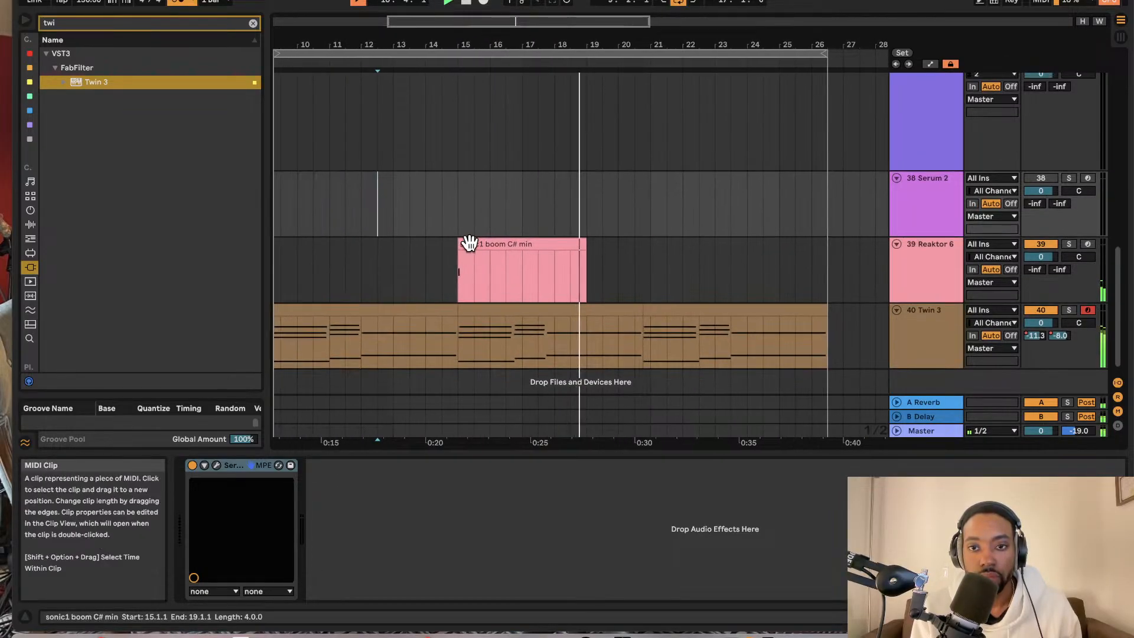
scroll(472, 243, "down", 1)
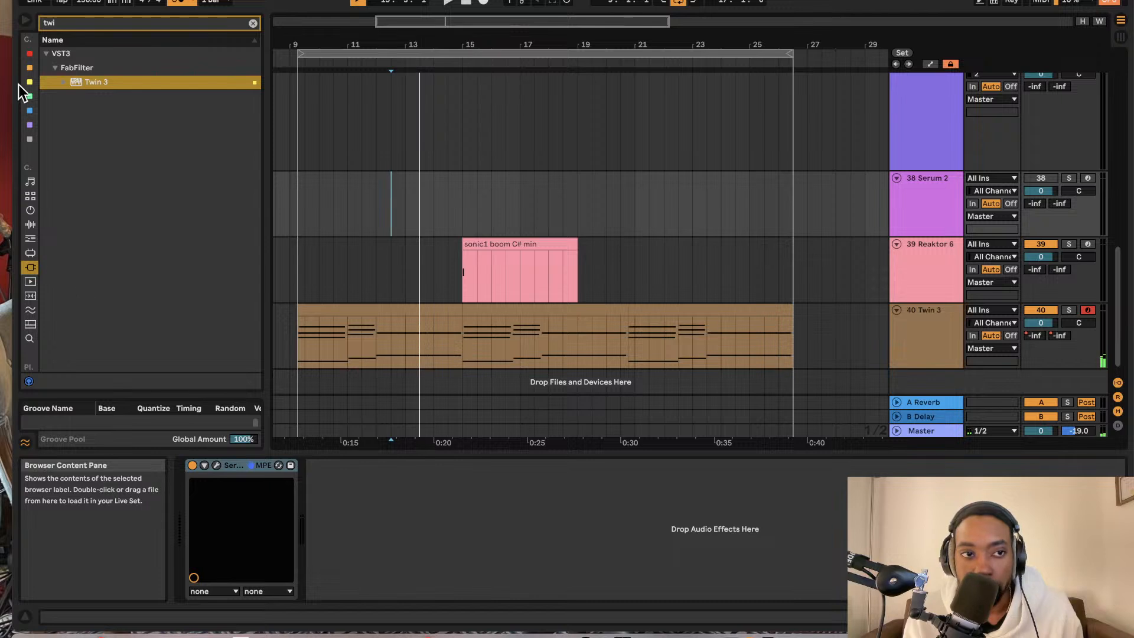
- Clear the browser's search text and list all third-party plug-ins
left_click(87, 21)
key("BackSpace")
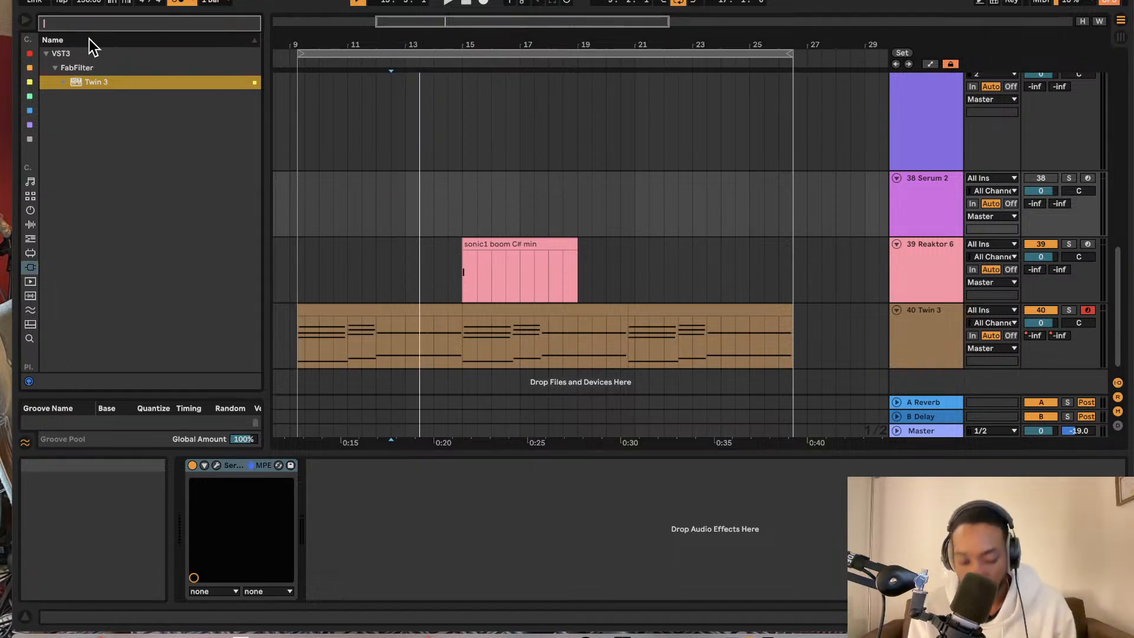
left_click(32, 268)
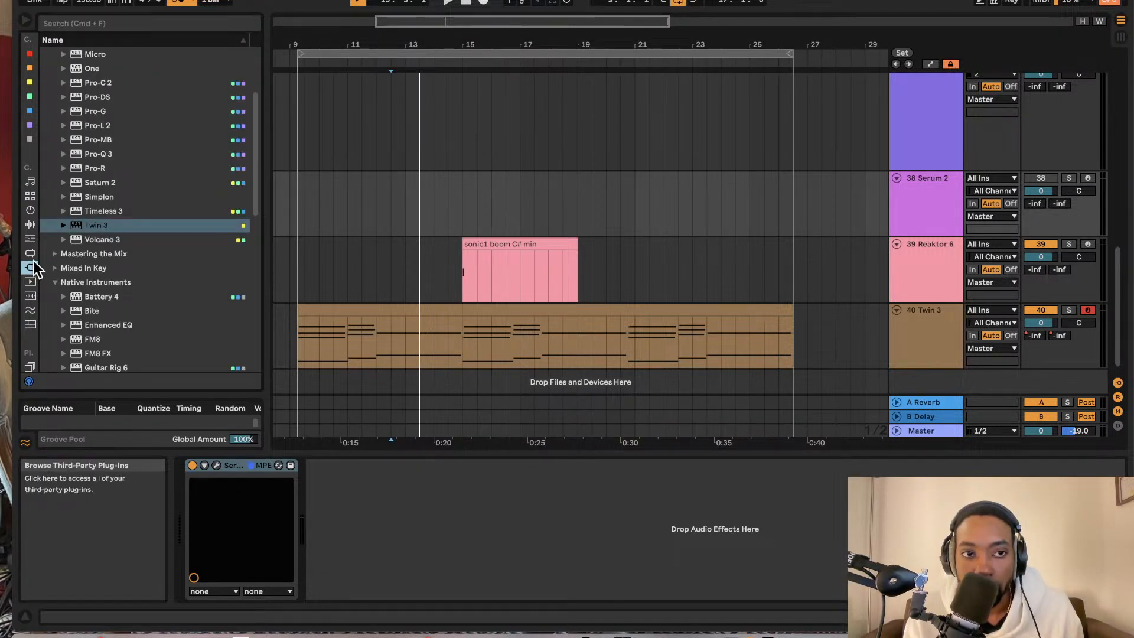
- Look through the VST effects and synths folders and the Arturia instruments among the VST3 plug-ins
scroll(133, 168, "up", 5)
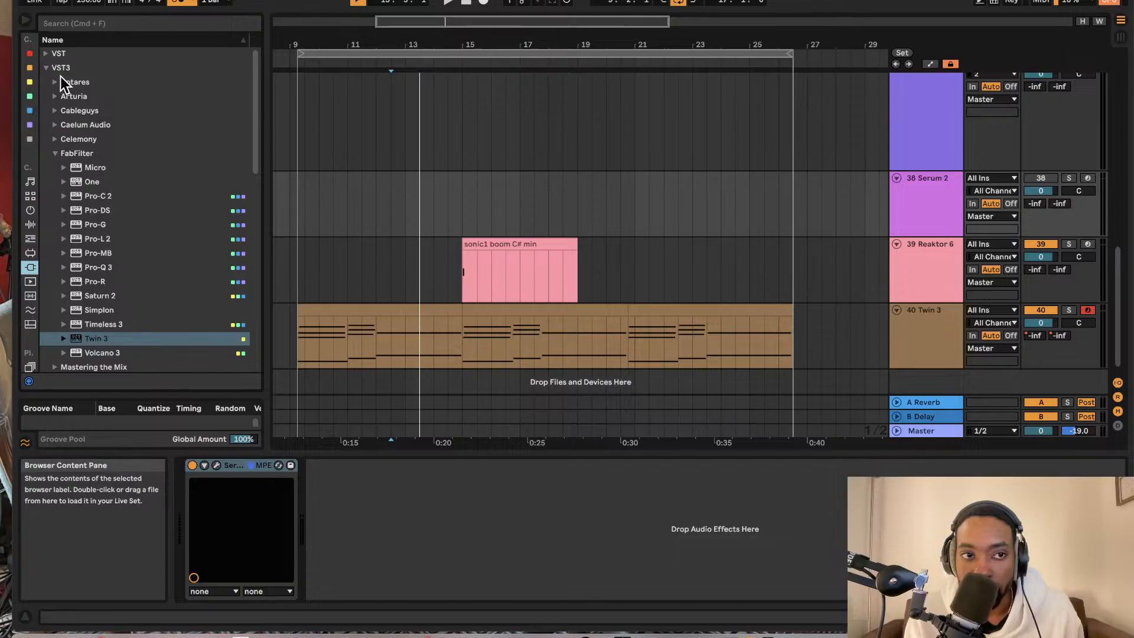
left_click(46, 53)
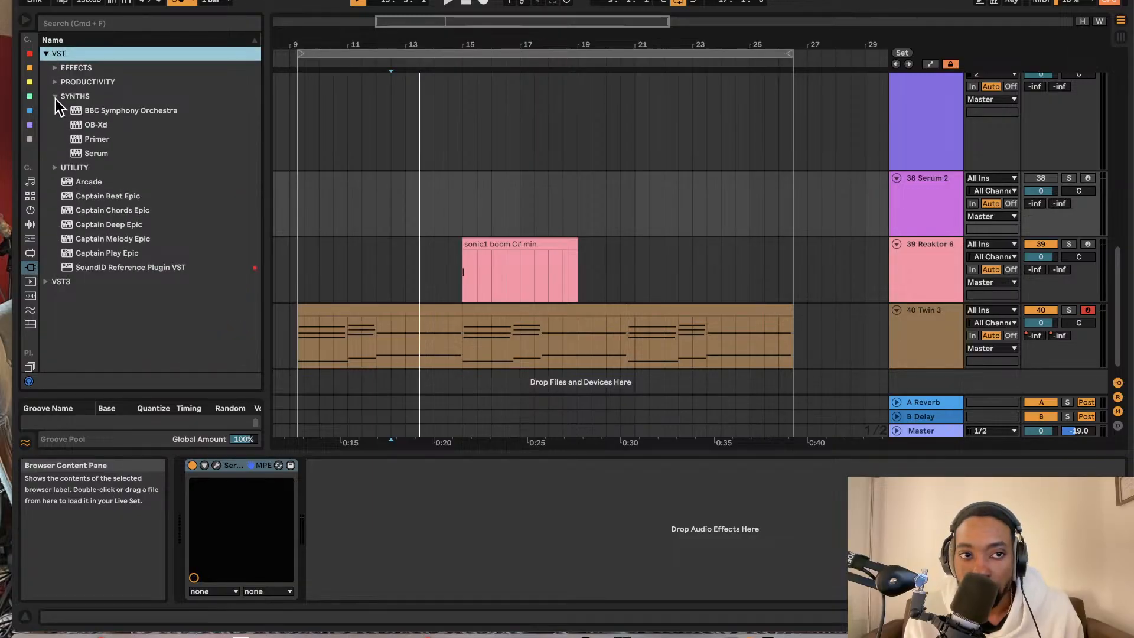
left_click(55, 67)
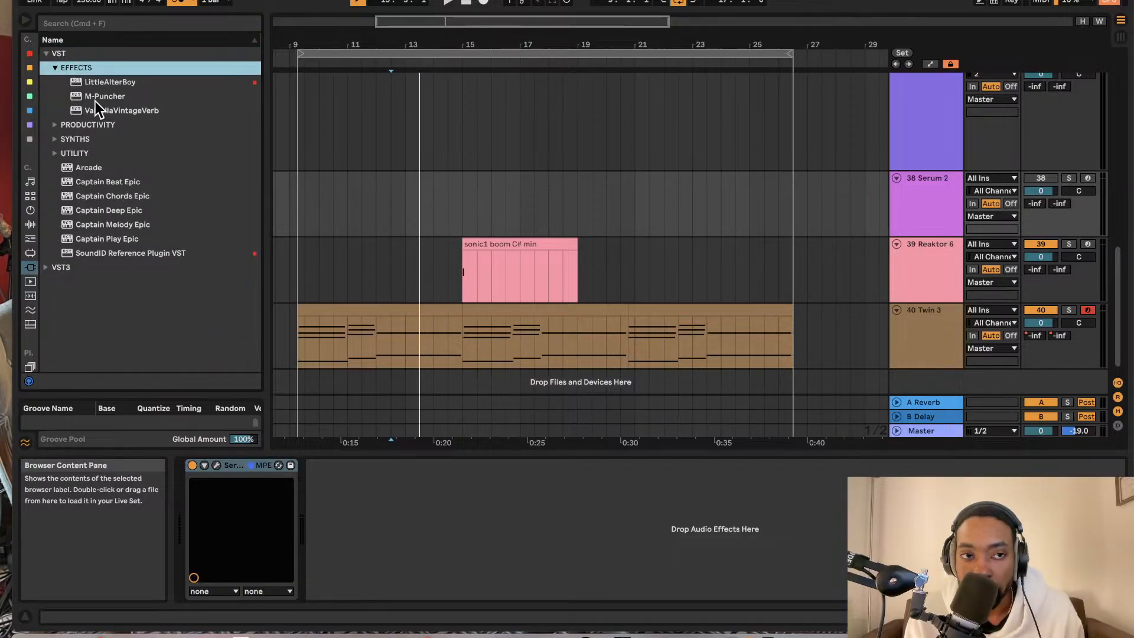
left_click(46, 266)
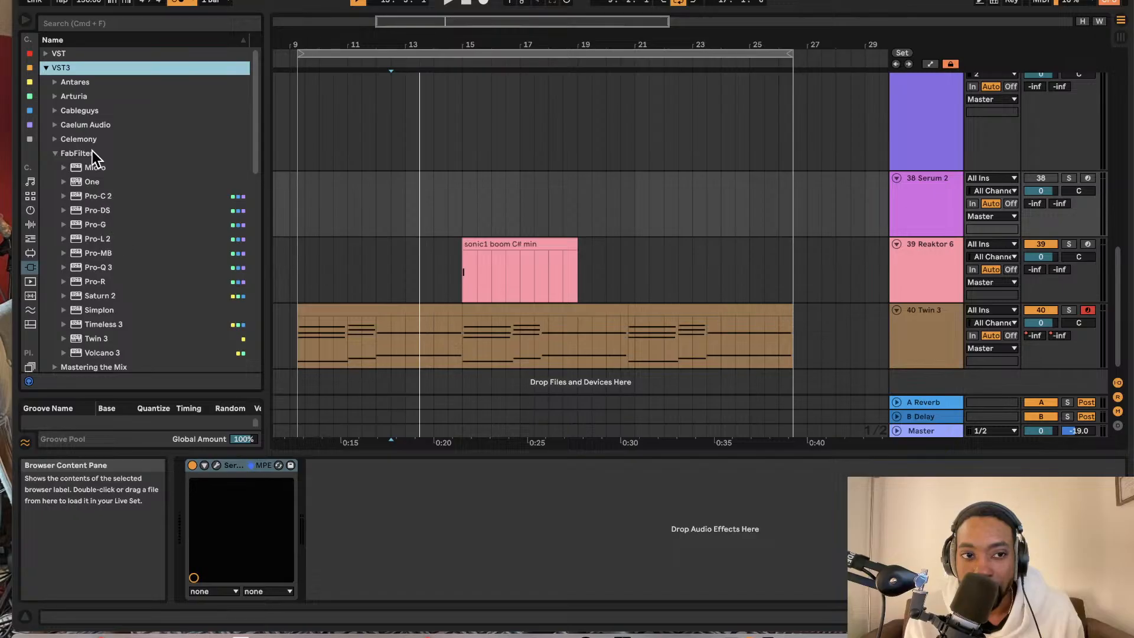
left_click(55, 110)
left_click(55, 96)
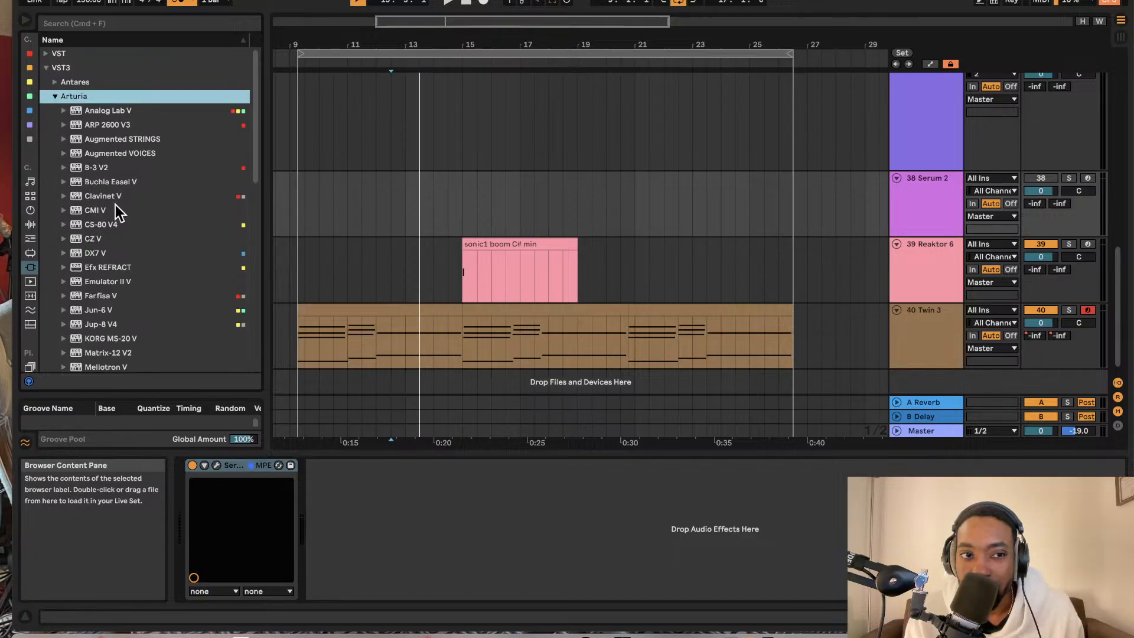
scroll(116, 243, "down", 3)
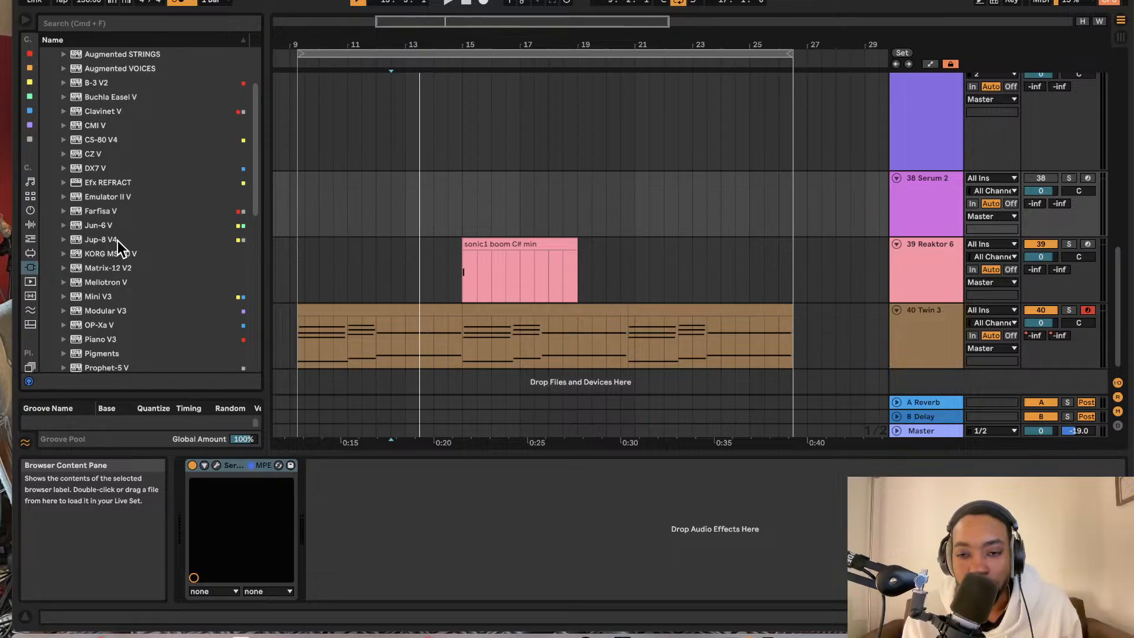
scroll(106, 244, "up", 3)
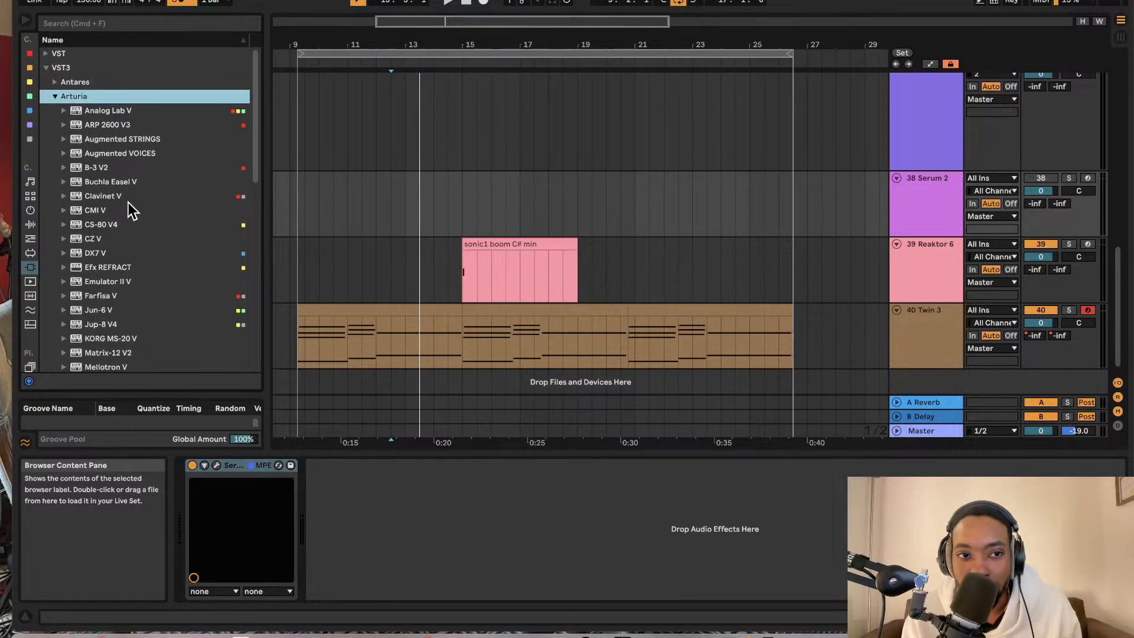
scroll(161, 227, "down", 5)
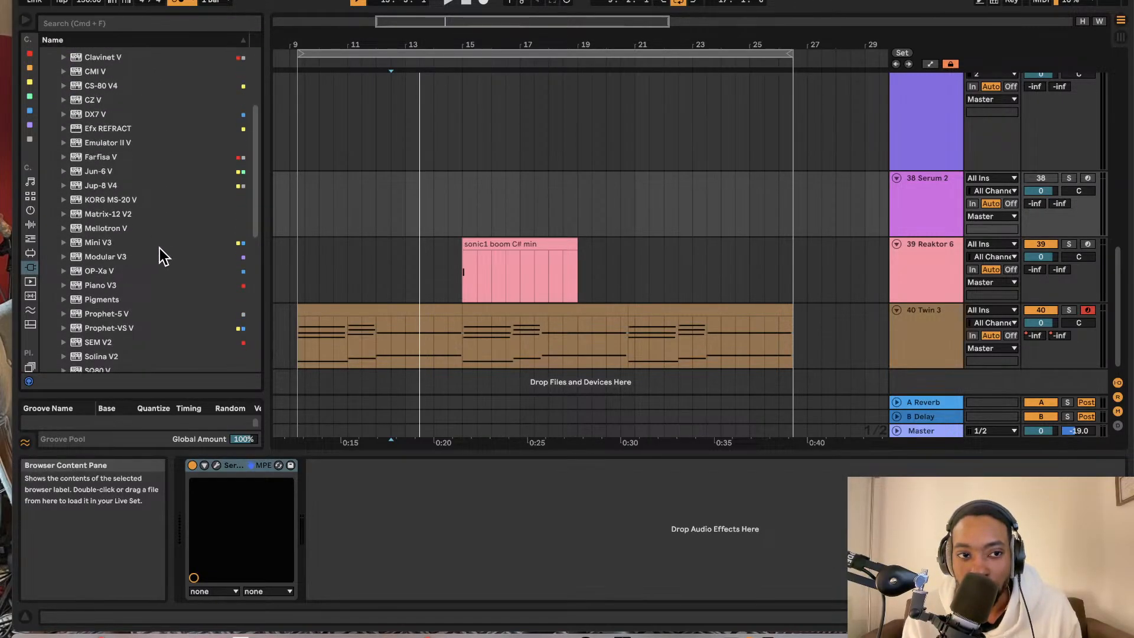
scroll(158, 247, "up", 5)
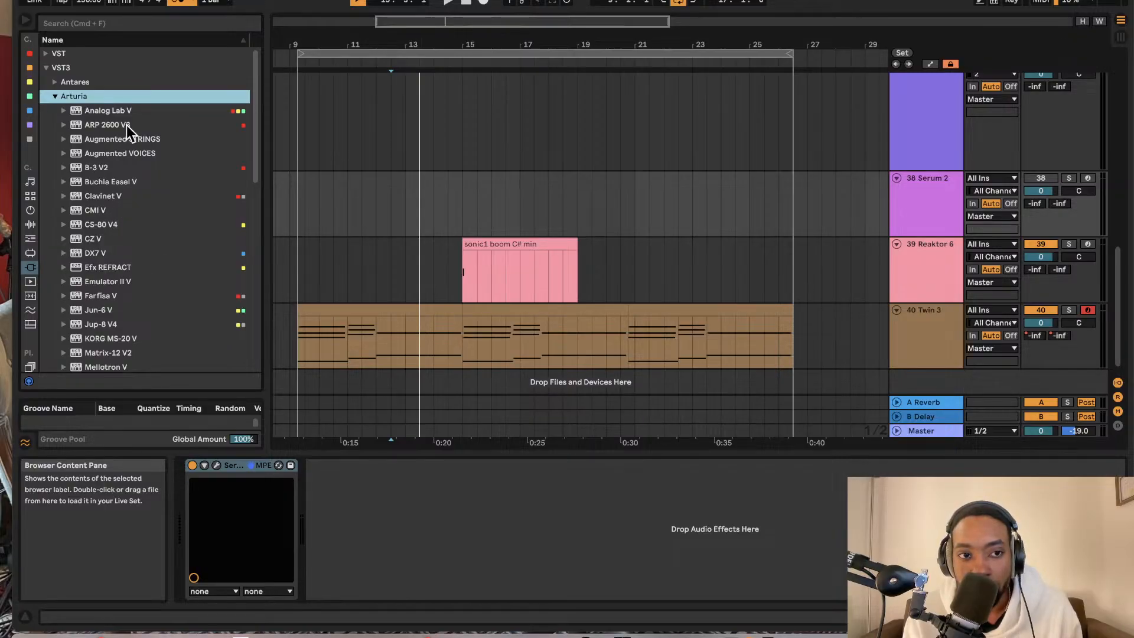
- Search the orange collection for "crack" and clear the search text
left_click(32, 67)
left_click(77, 25)
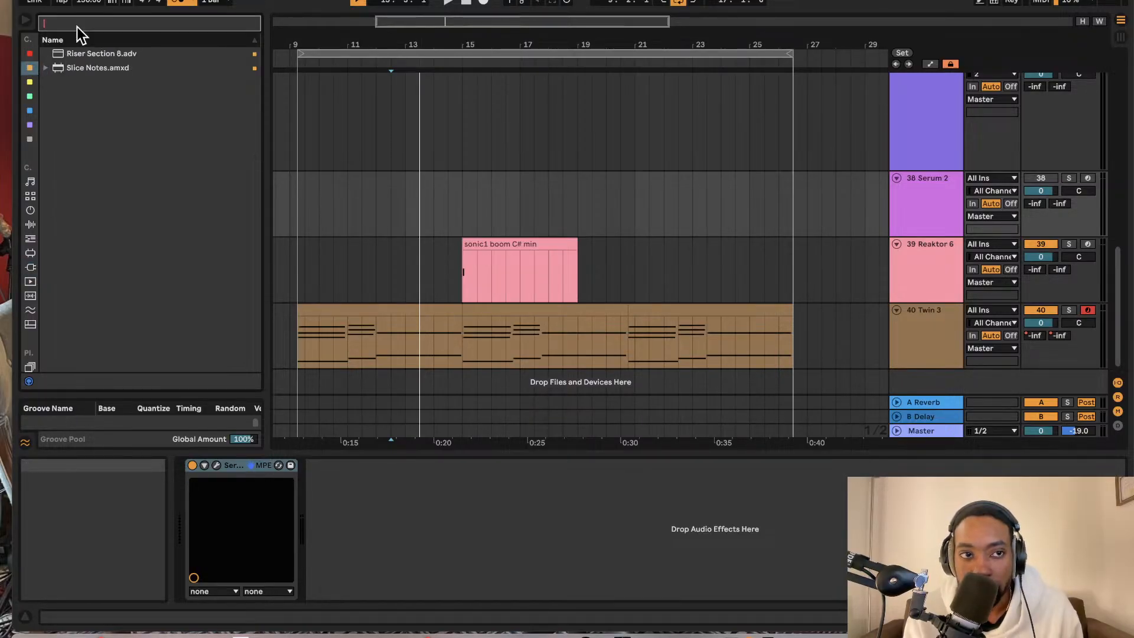
type("crack")
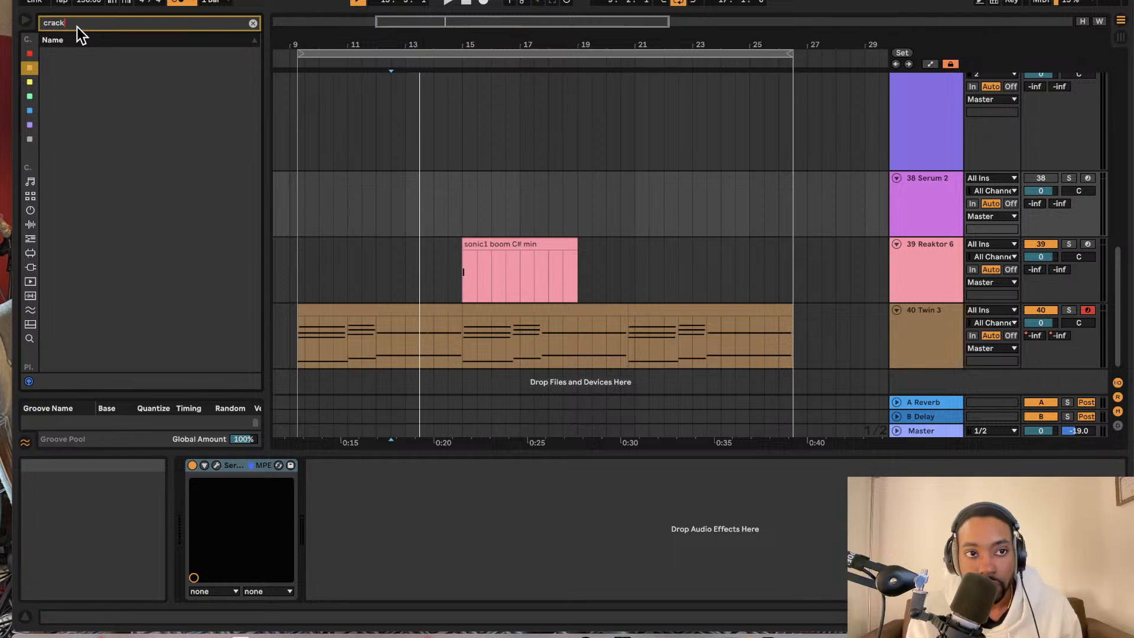
key("BackSpace")
key("BackSpace")
key("BackSpace")
key("BackSpace")
key("BackSpace")
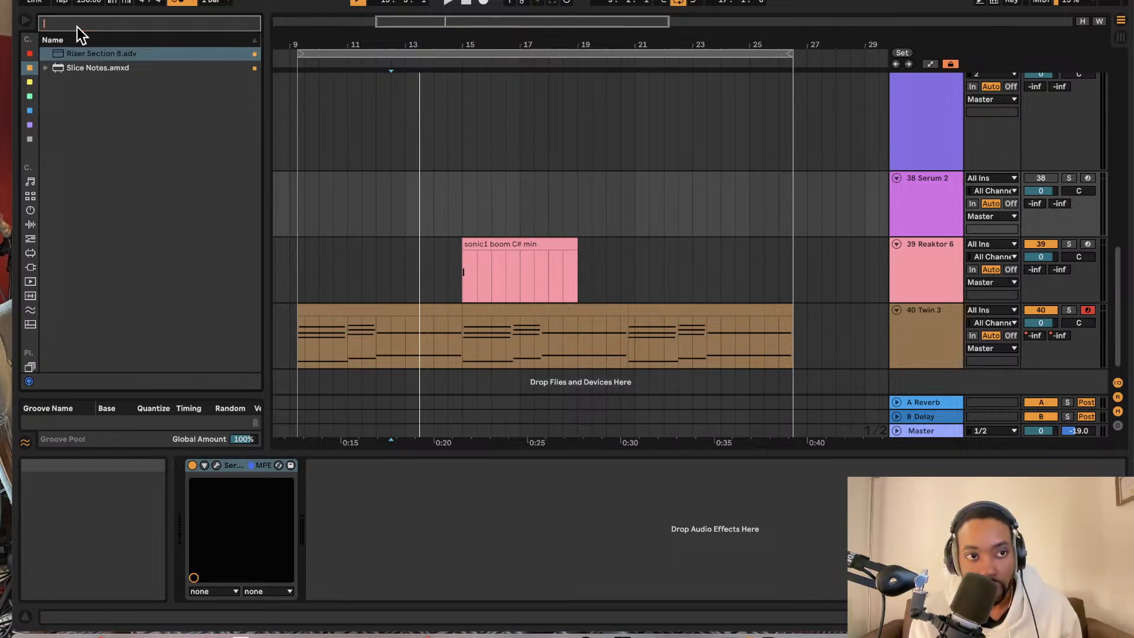
- Load the Trap DRUM Vol1 rack from the red collection onto a new track below Twin 3 and unfold that track
left_click(30, 53)
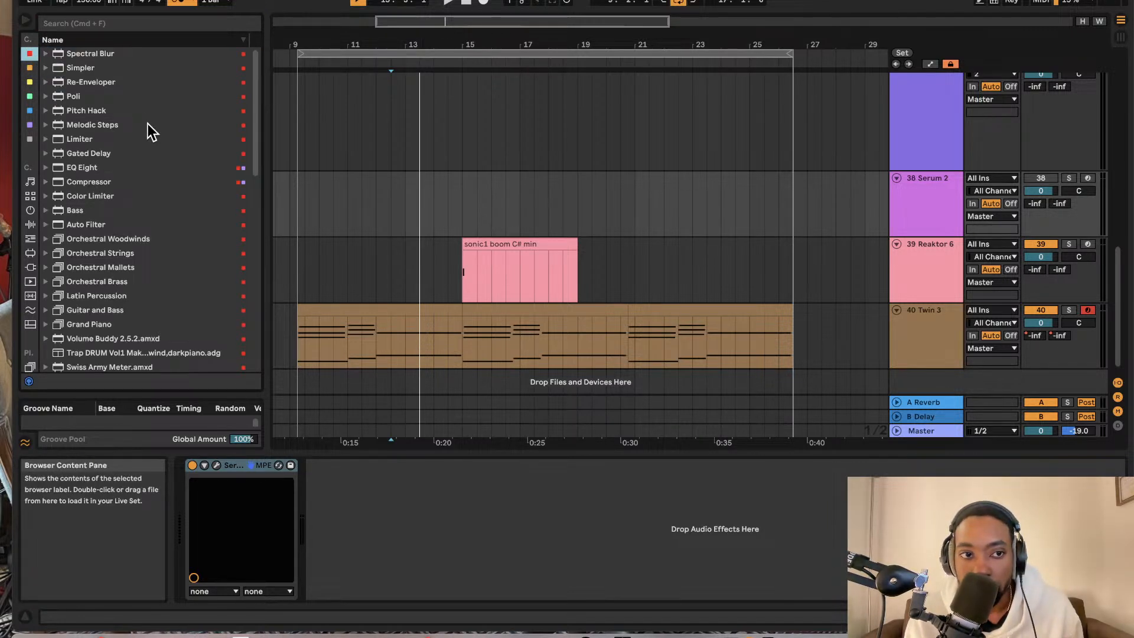
scroll(148, 124, "down", 1)
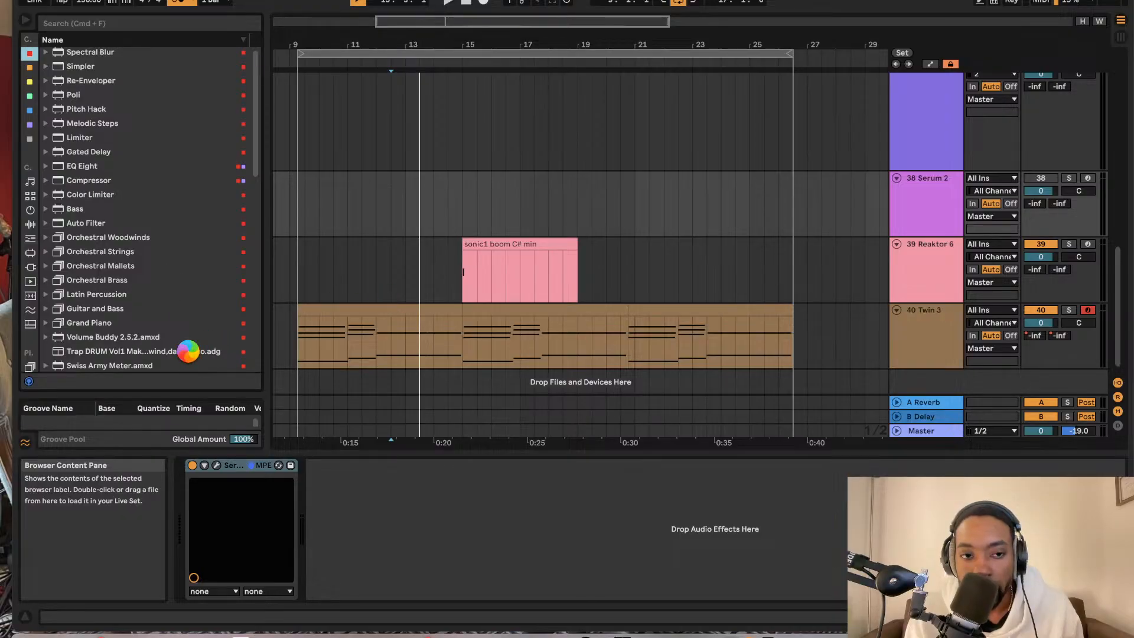
scroll(189, 351, "down", 10)
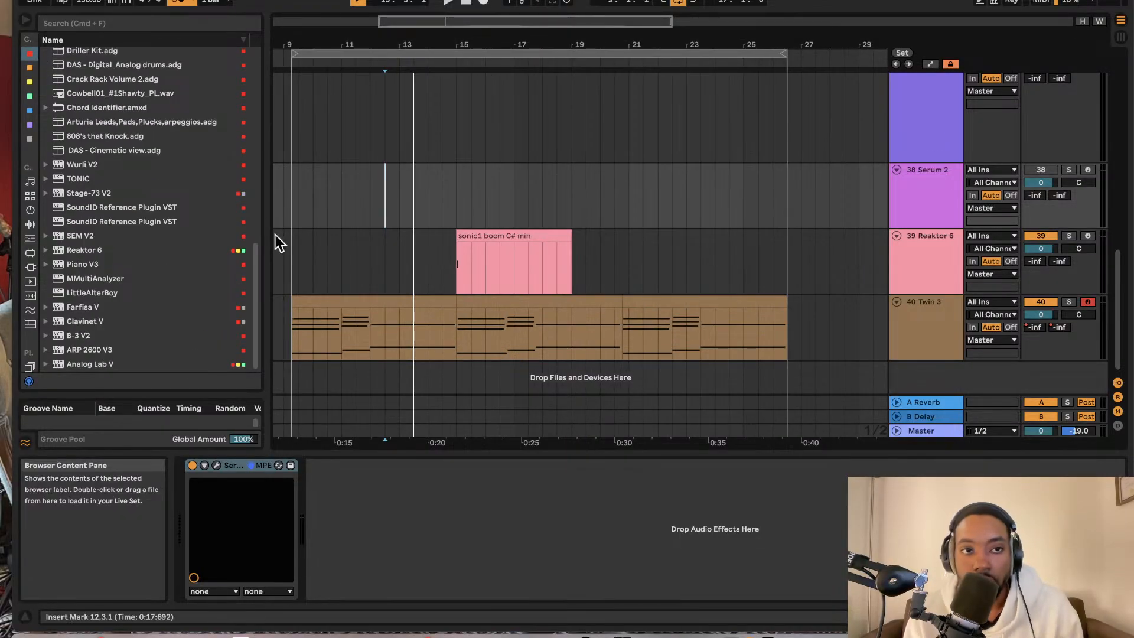
scroll(211, 201, "up", 10)
scroll(177, 166, "down", 15)
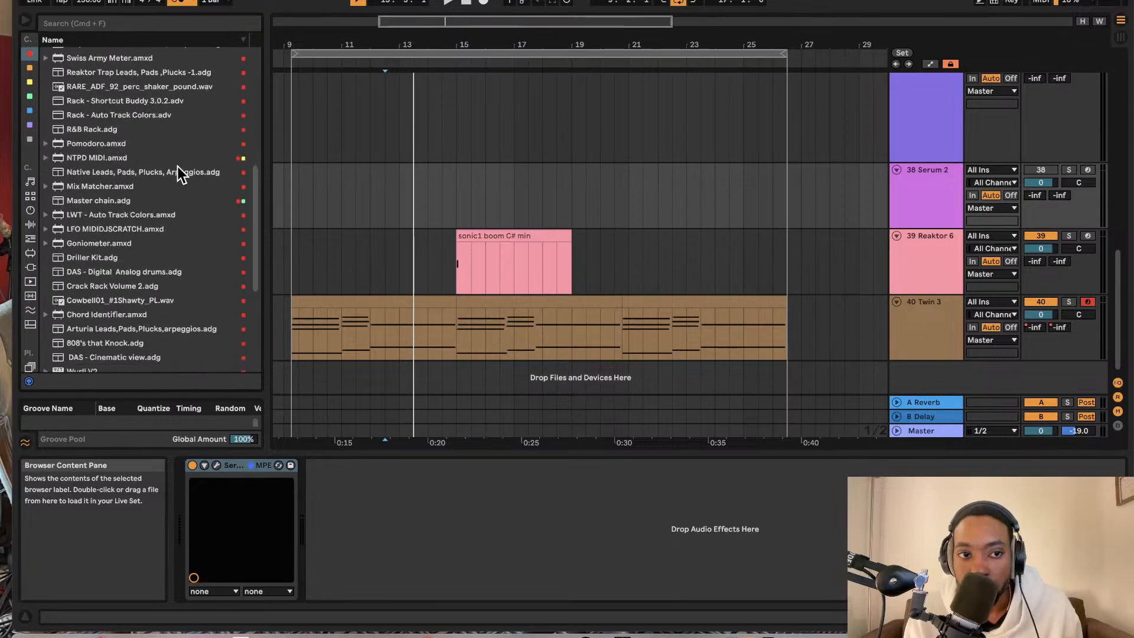
scroll(175, 318, "up", 15)
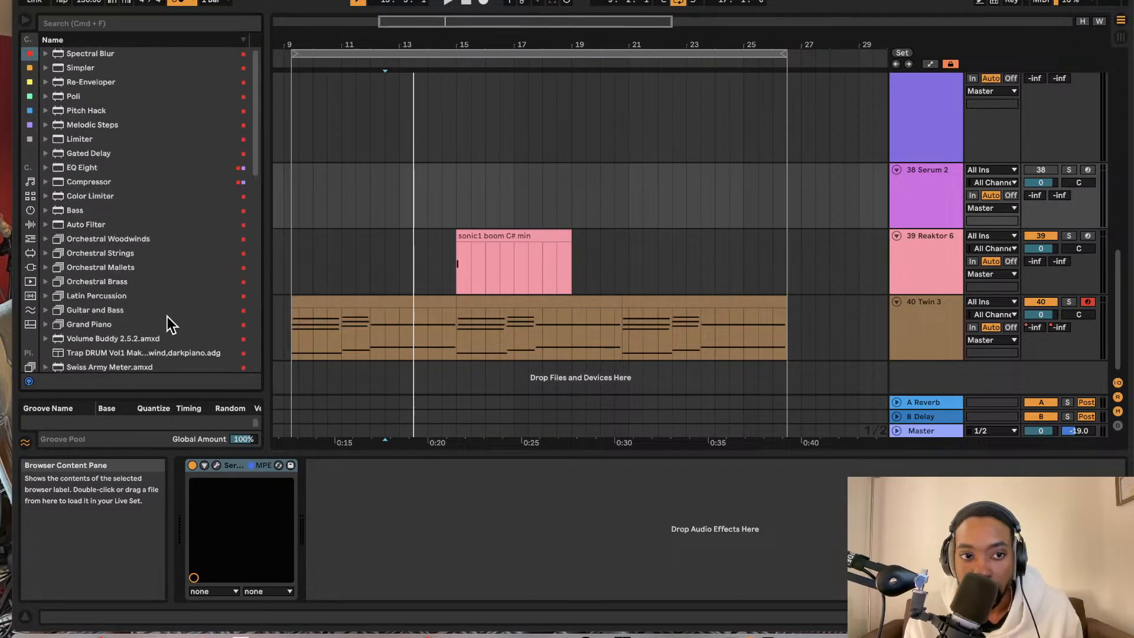
scroll(169, 297, "down", 4)
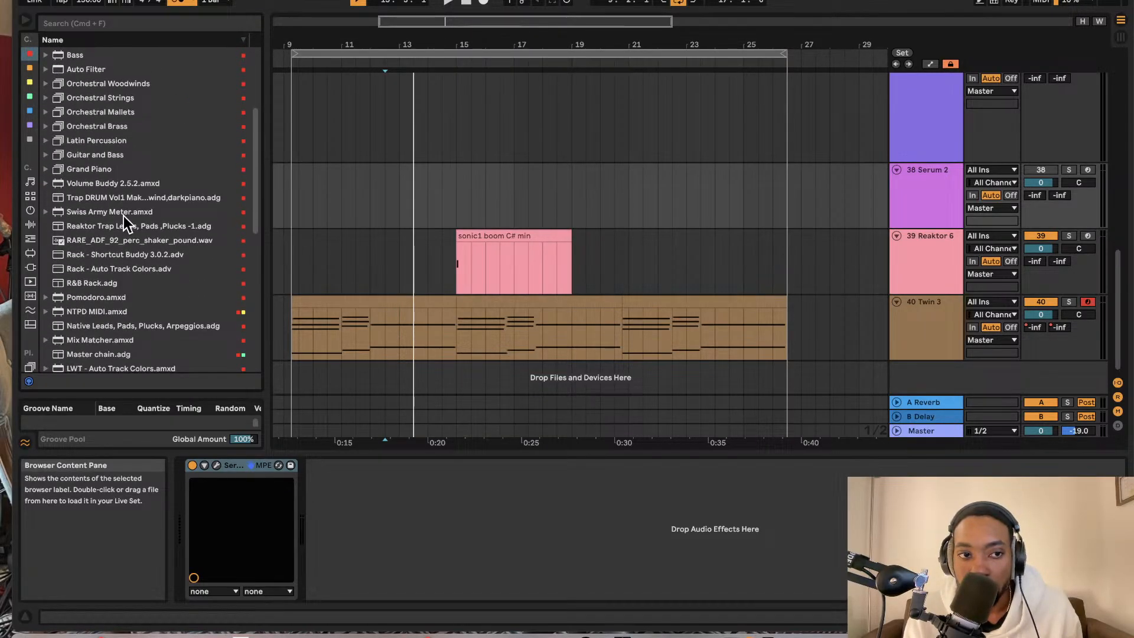
left_click_drag(104, 200, 905, 387)
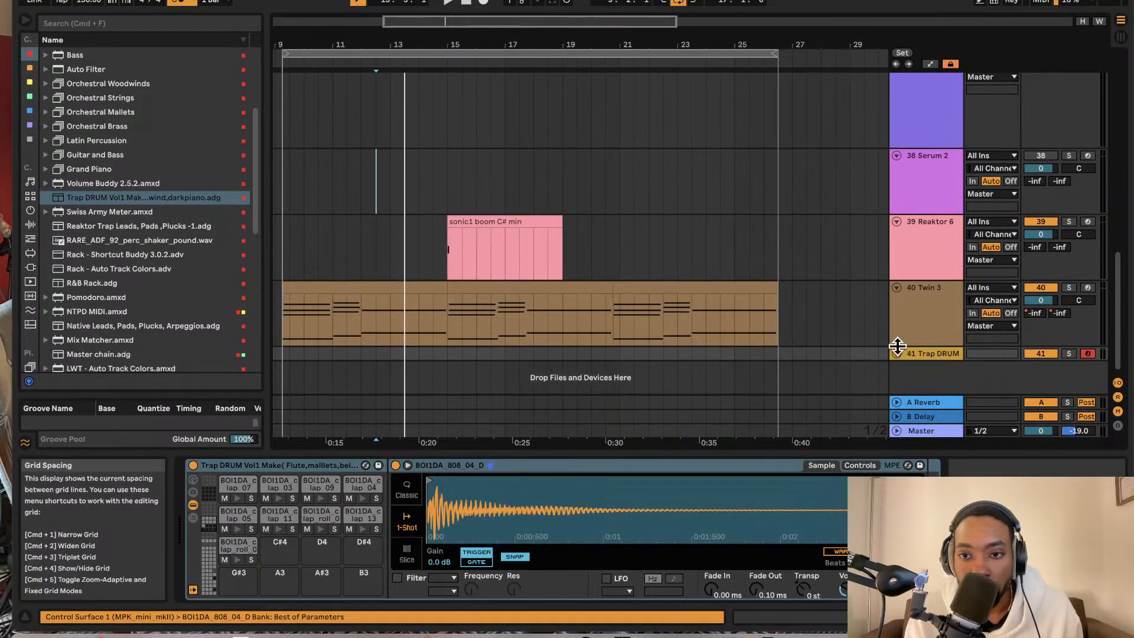
scroll(722, 388, "left", 4)
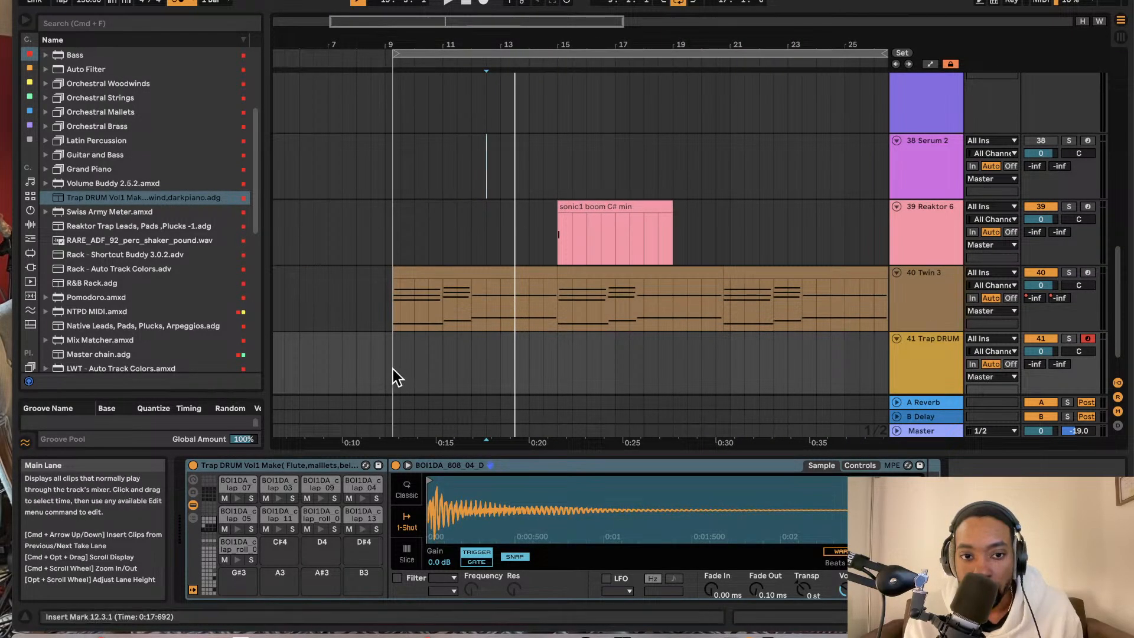
left_click_drag(398, 367, 476, 375)
left_click(475, 374)
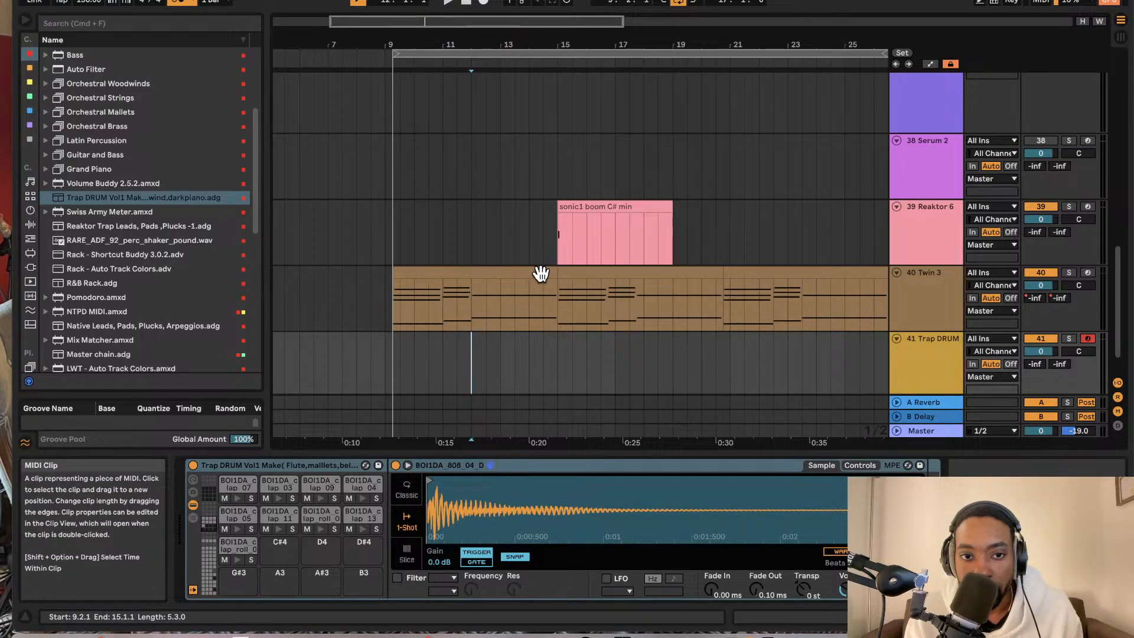
- Try to move only the first Twin 3 clip one beat earlier, to start at 9.1.1
left_click_drag(541, 274, 533, 274)
scroll(632, 303, "right", 6)
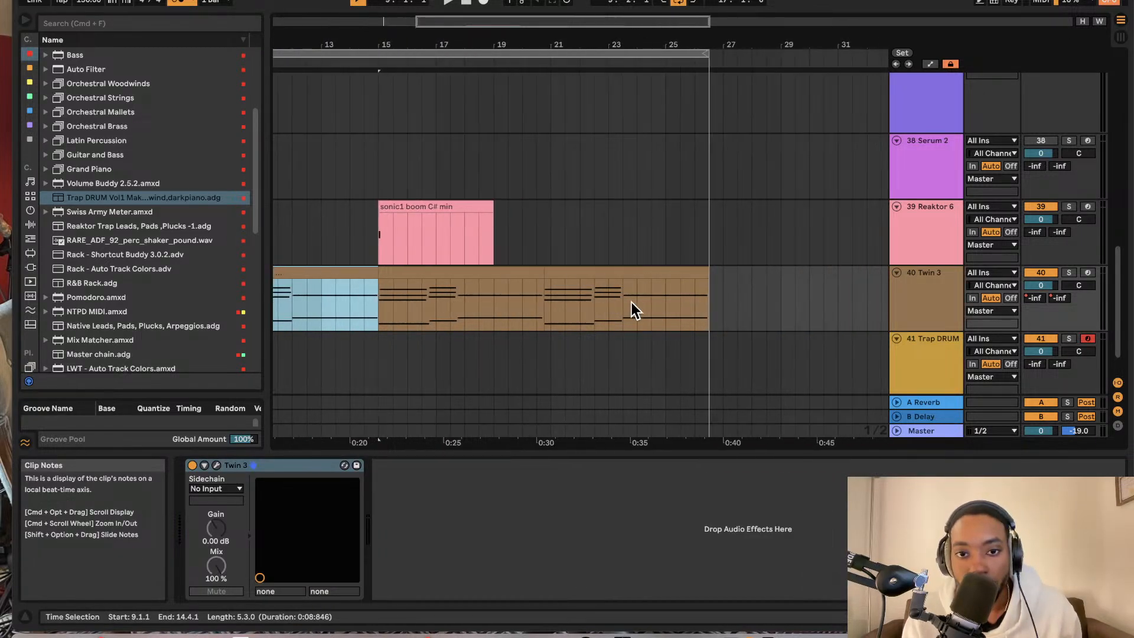
scroll(632, 302, "right", 5)
scroll(632, 303, "left", 12)
scroll(632, 302, "up", 1)
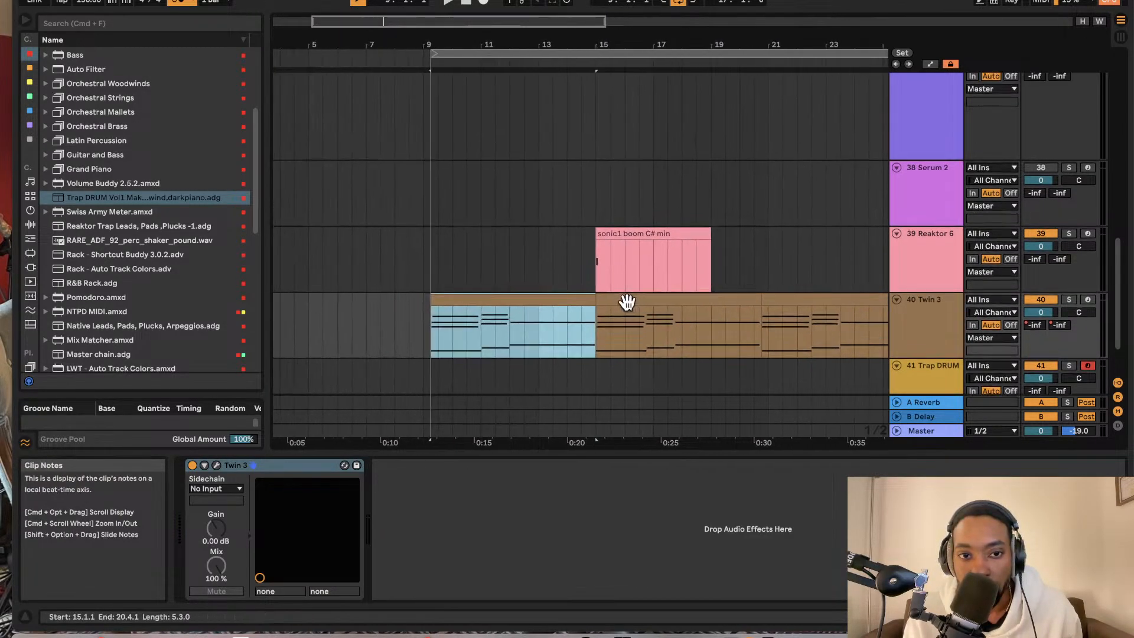
left_click_drag(510, 297, 507, 307)
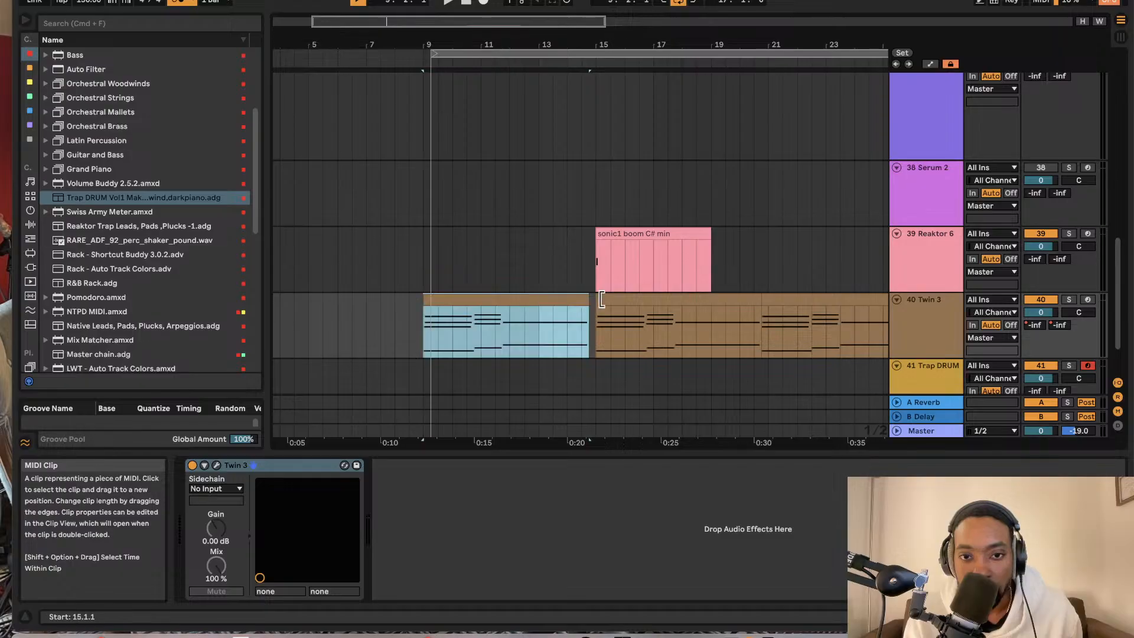
left_click(620, 301)
key("super+z")
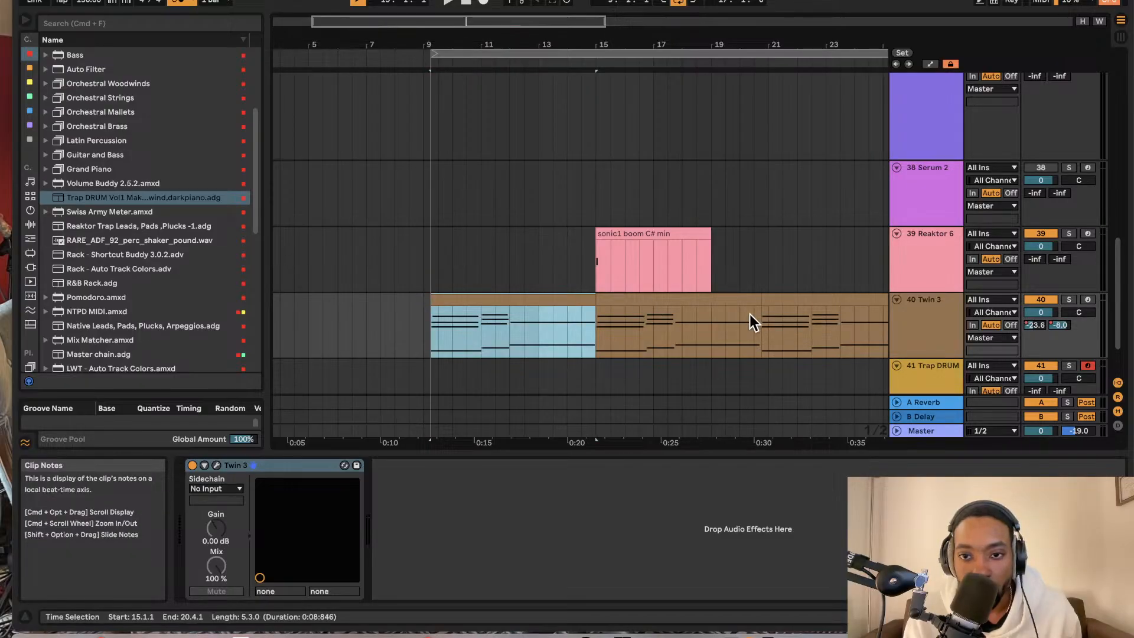
- Select all three Twin 3 clips and move them together to start at 9.1.1
scroll(752, 322, "down", 5)
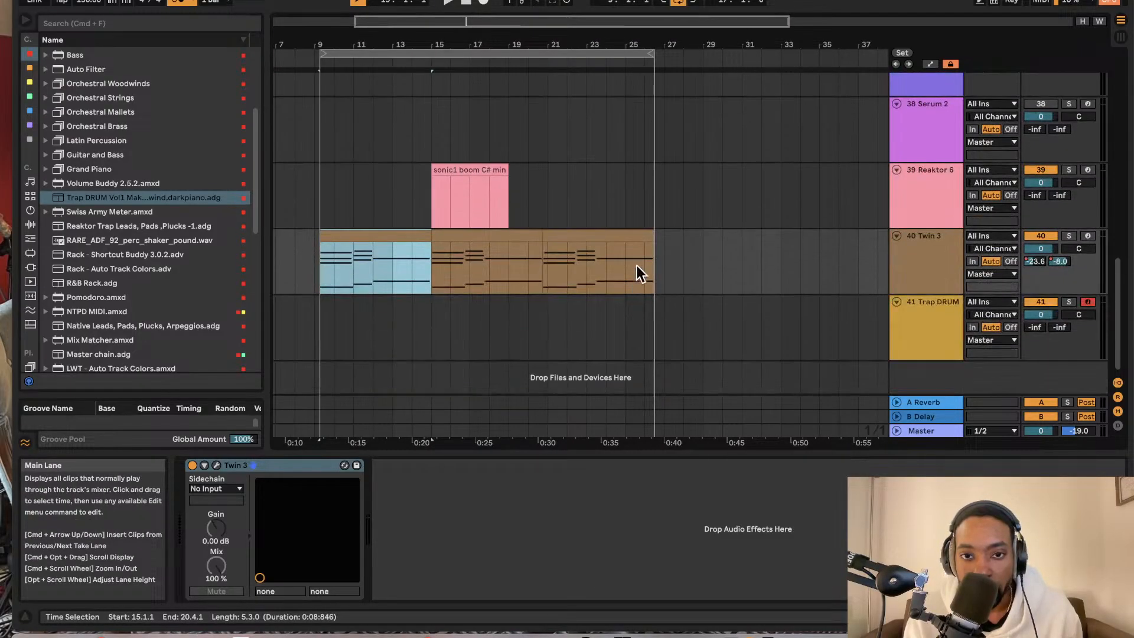
left_click(638, 237)
left_click(454, 235, "shift")
left_click(407, 239, "shift")
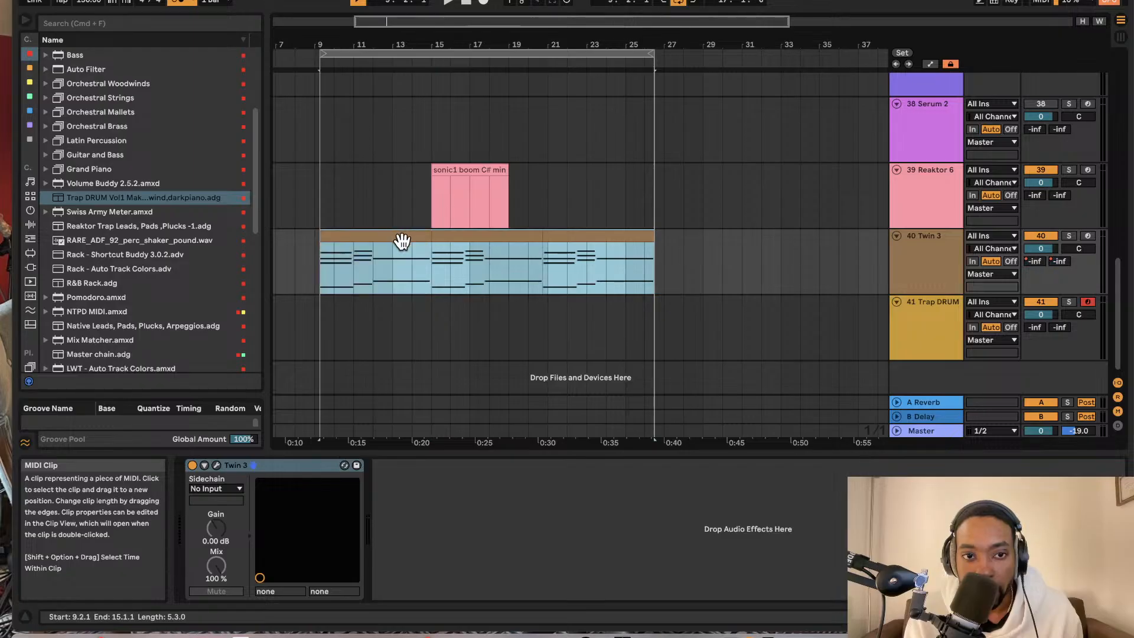
key("z")
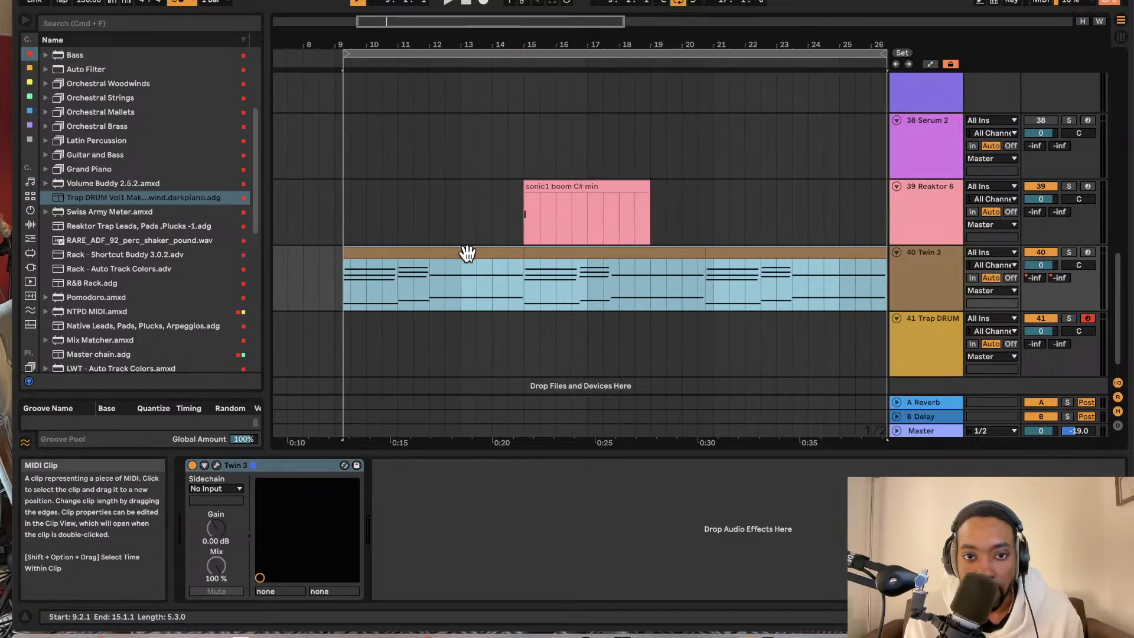
left_click_drag(464, 251, 455, 249)
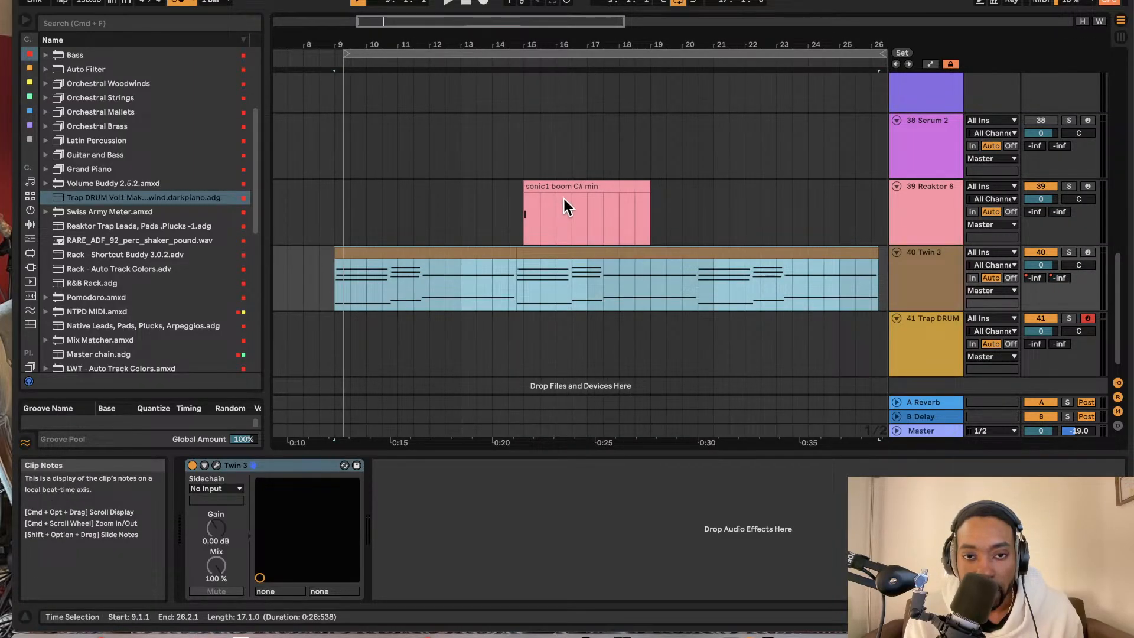
- Move the sonic1 boom clip to 14.4.1, where the second Twin 3 clip starts, and play from there
scroll(544, 222, "up", 4)
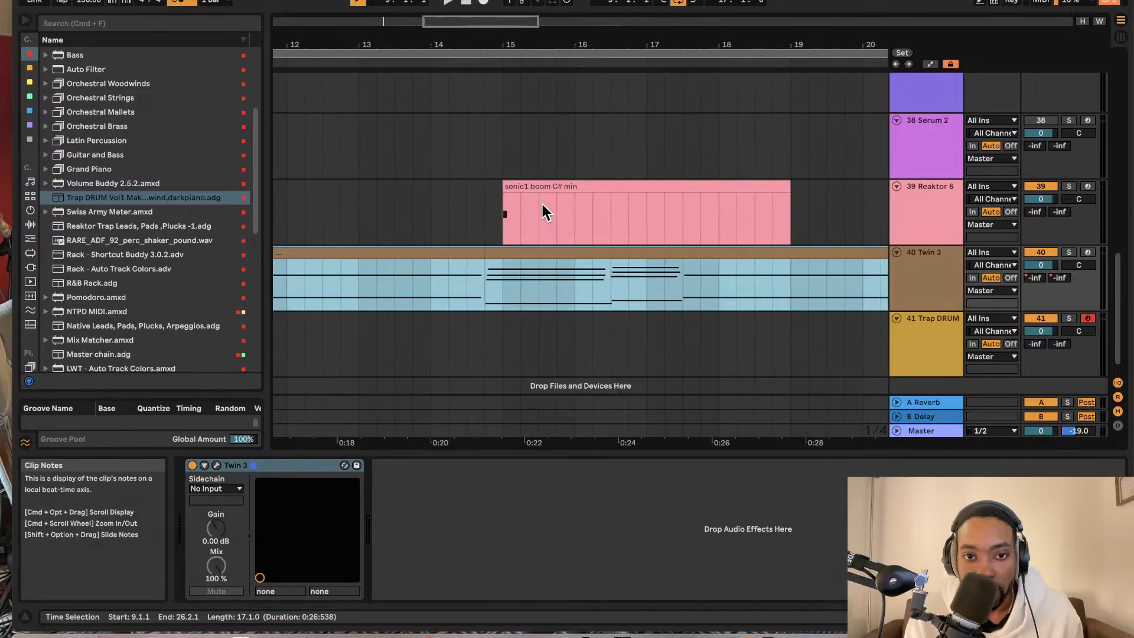
left_click(543, 184)
left_click_drag(546, 186, 530, 186)
scroll(526, 207, "down", 3)
key("space")
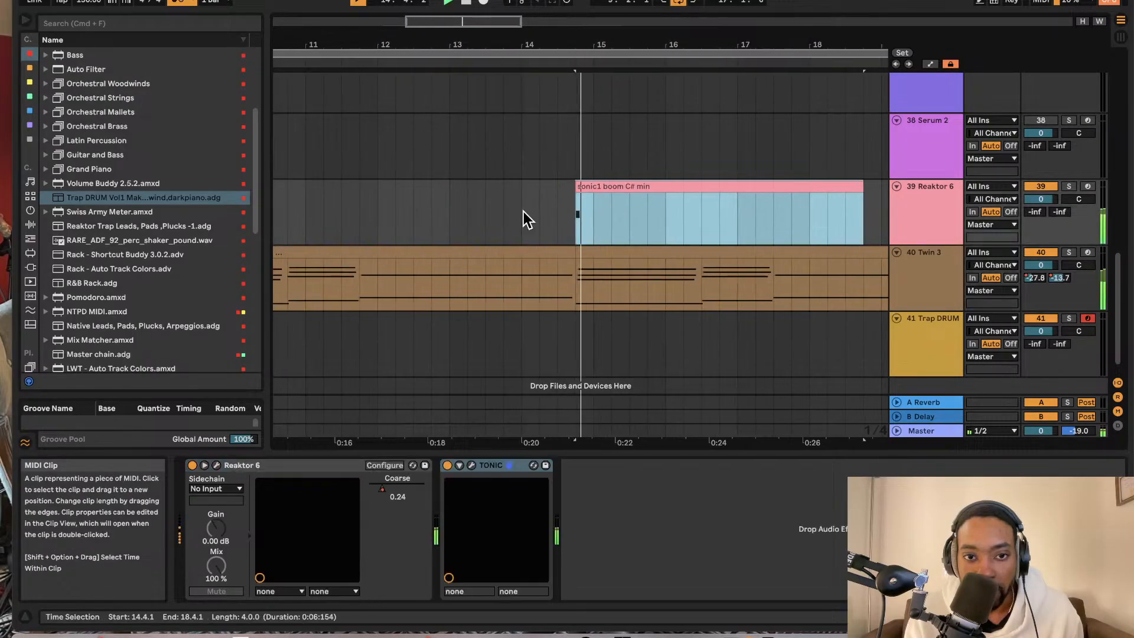
- Set the loop to run from 9.1.1 to 26.1.1 and listen to it
scroll(526, 248, "down", 5)
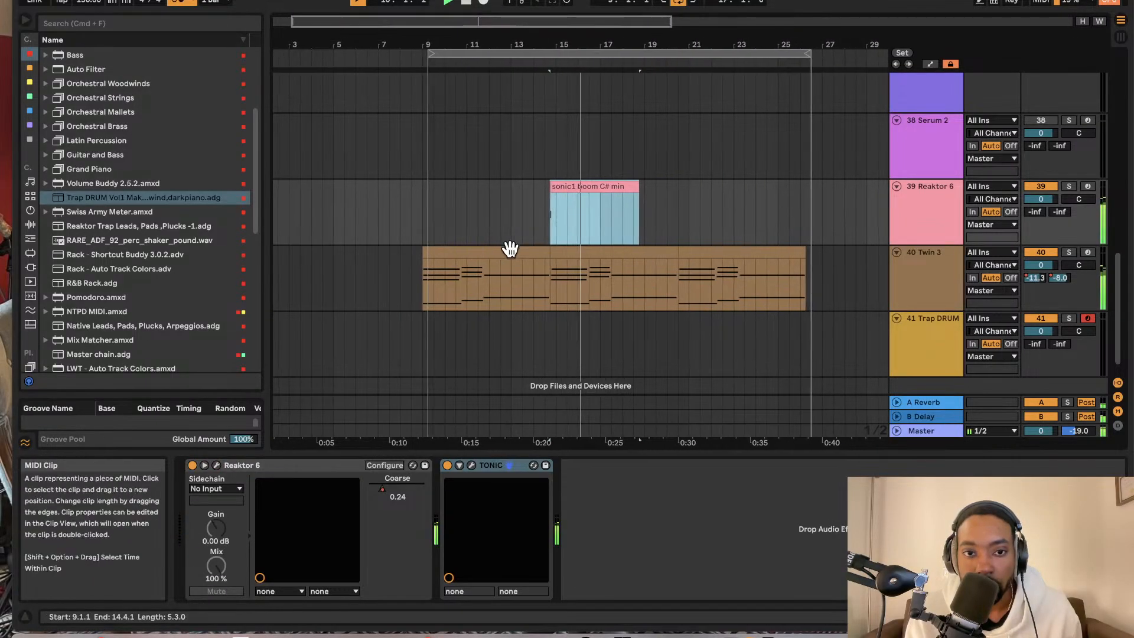
left_click(412, 56)
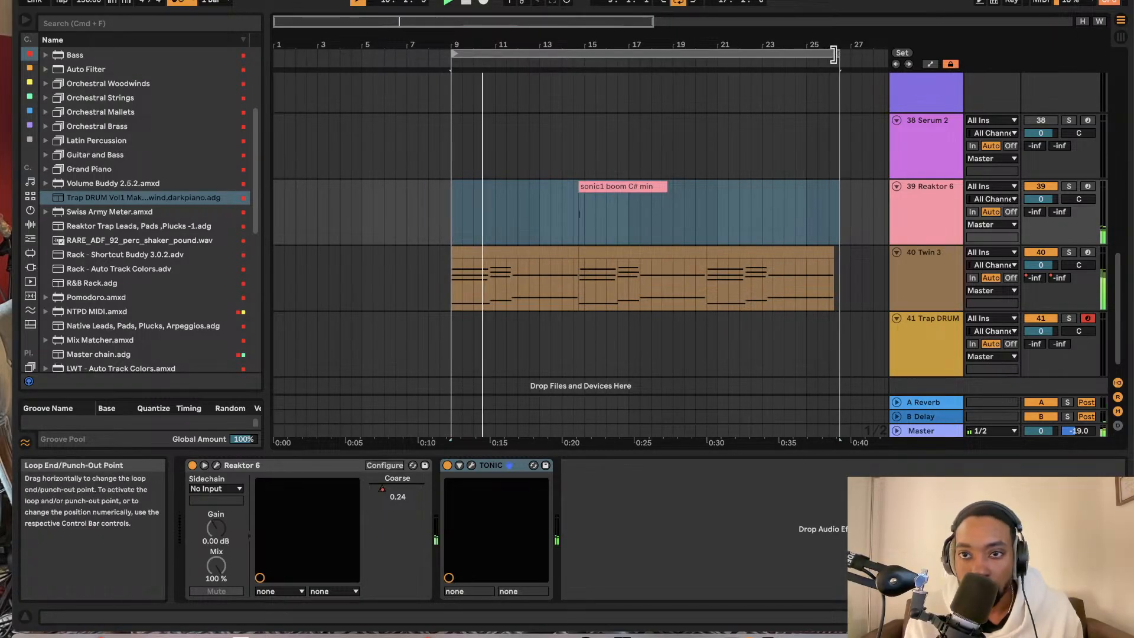
left_click_drag(837, 54, 826, 56)
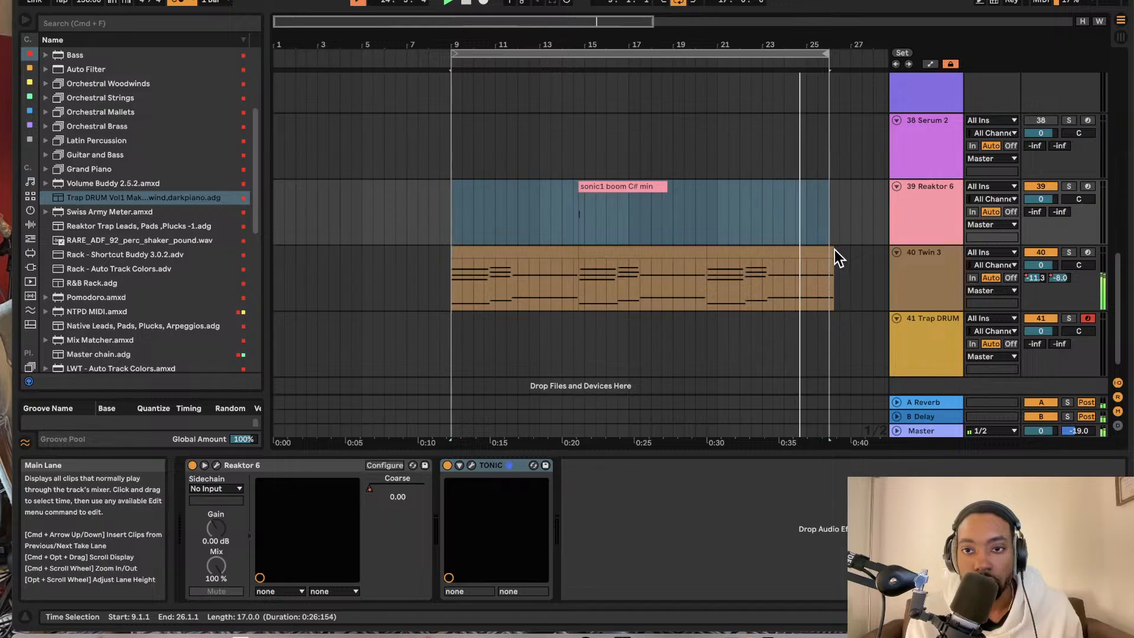
left_click(823, 55)
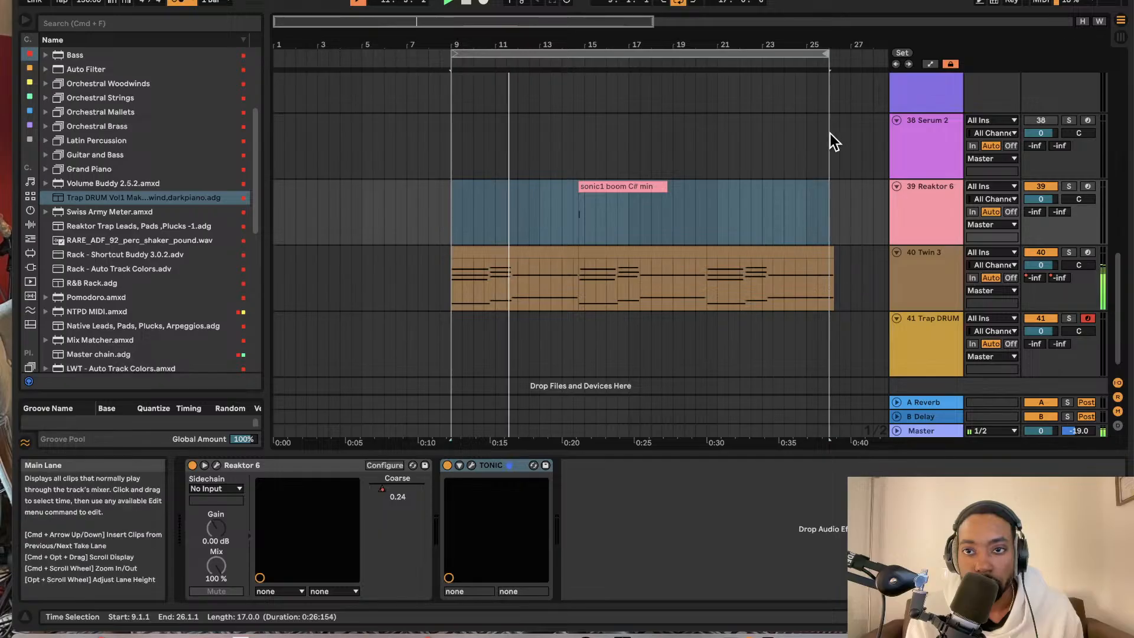
- Insert an empty two-bar MIDI clip at 9.1.1 on the Trap DRUM track and enlarge its note editor
scroll(830, 134, "down", 1)
scroll(815, 137, "up", 2)
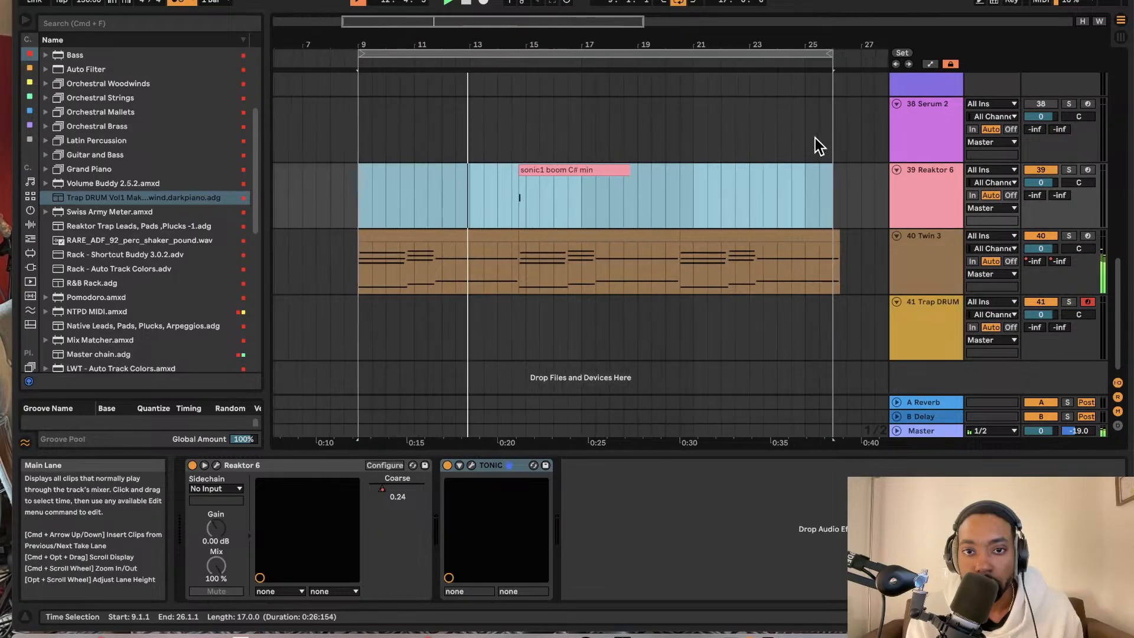
left_click(756, 171)
scroll(739, 180, "up", 2)
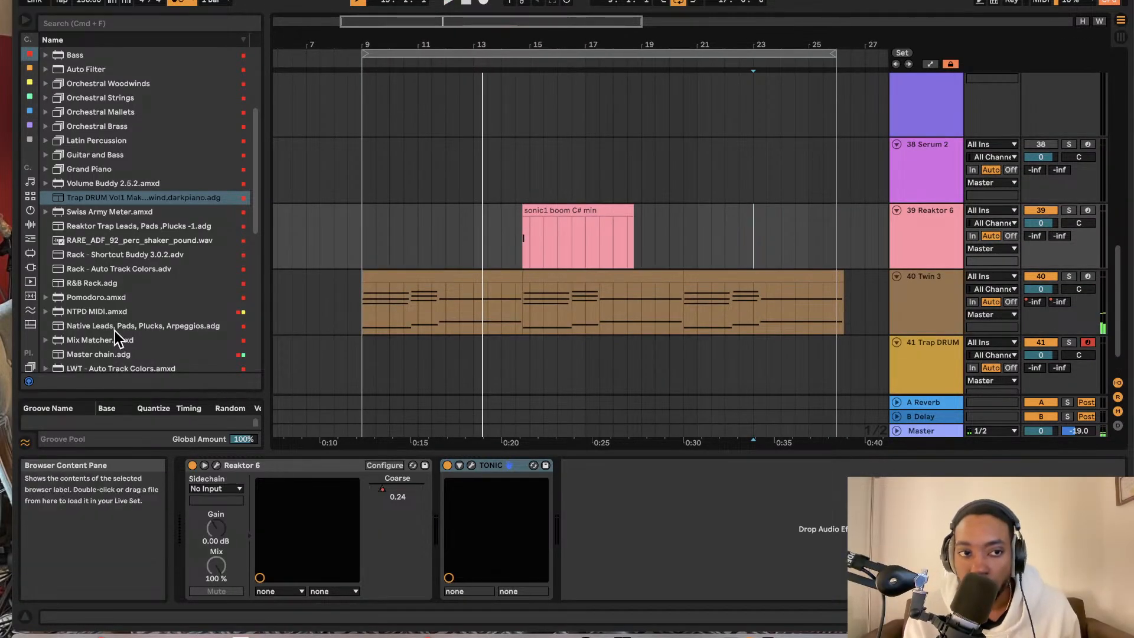
left_click(369, 371)
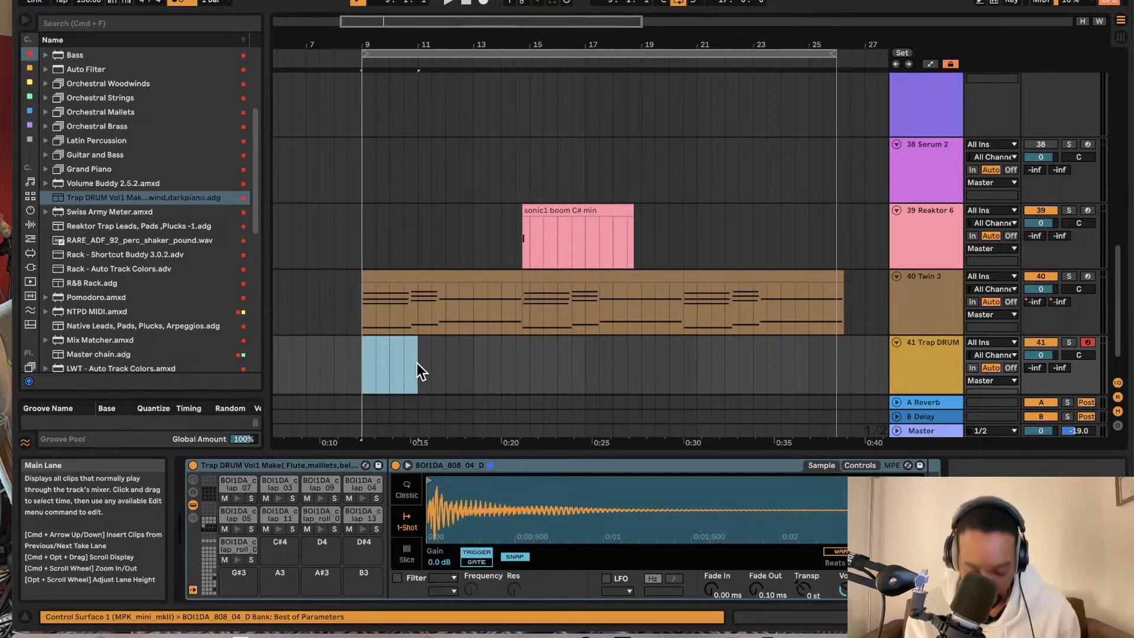
key("super+shift+m")
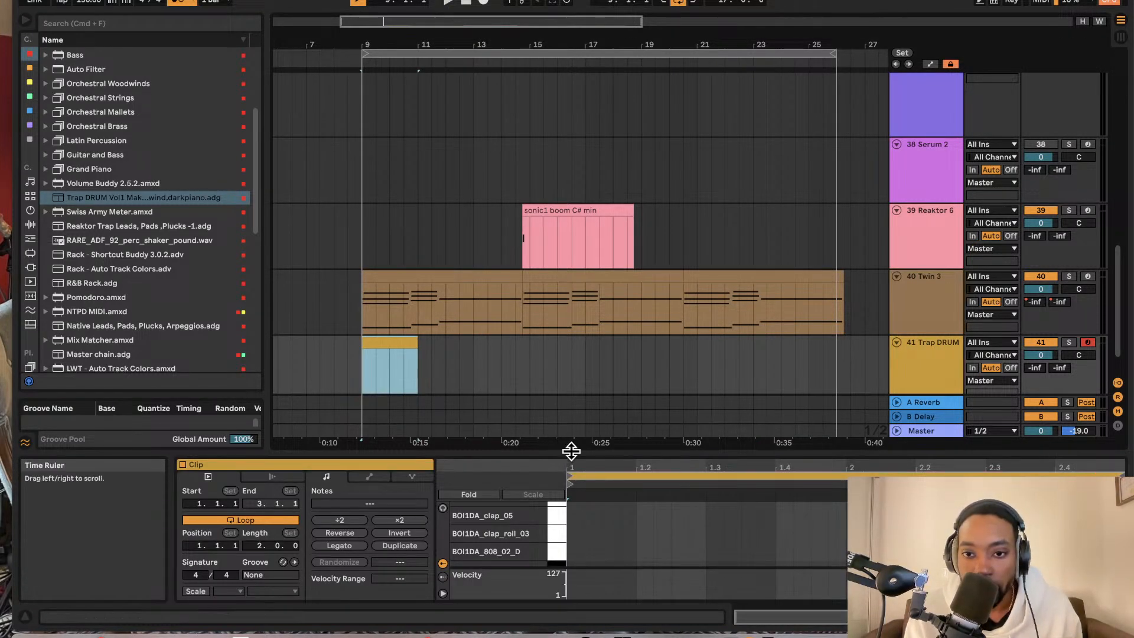
left_click_drag(572, 451, 572, 242)
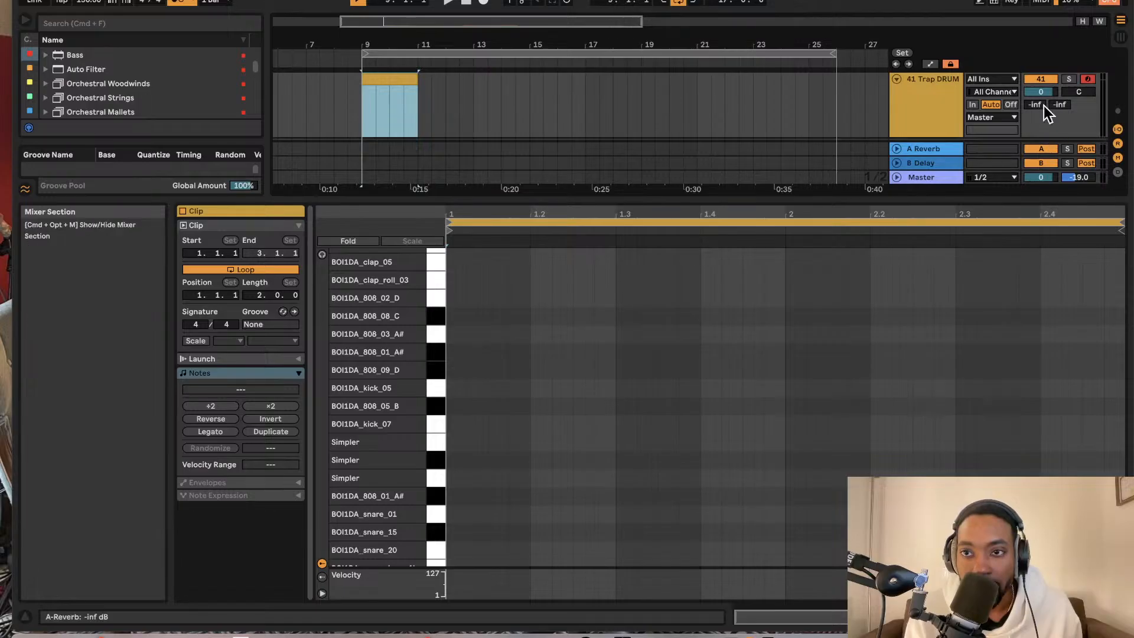
- Lower the Trap DRUM track's volume to -13.6 dB and shrink the note editor to show more of the arrangement
left_click_drag(1041, 91, 1041, 100)
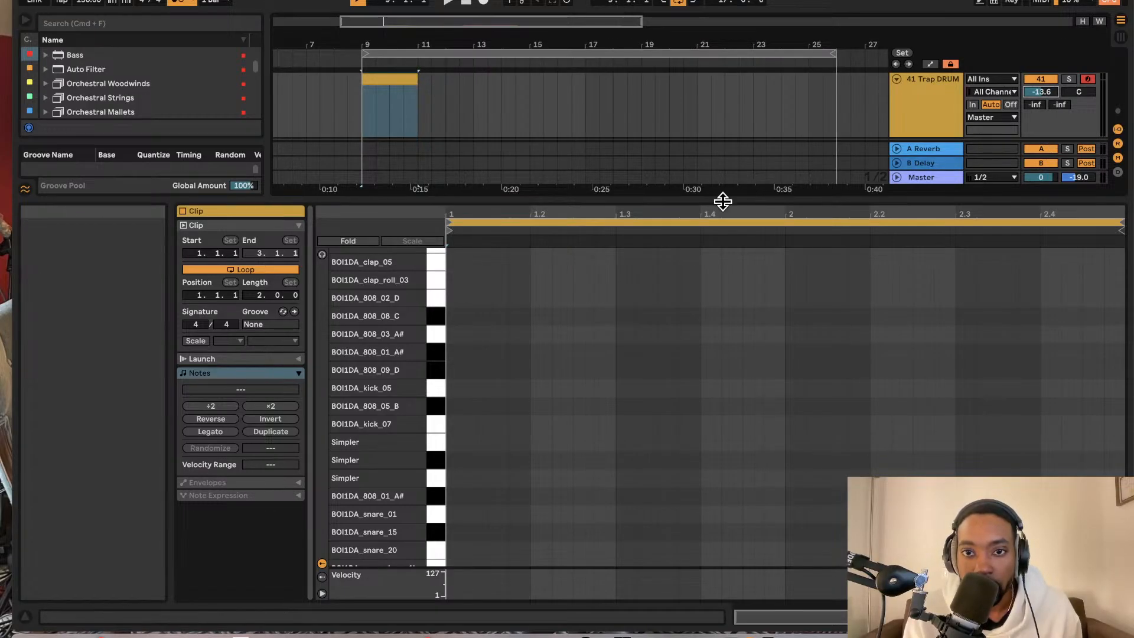
left_click_drag(721, 200, 729, 268)
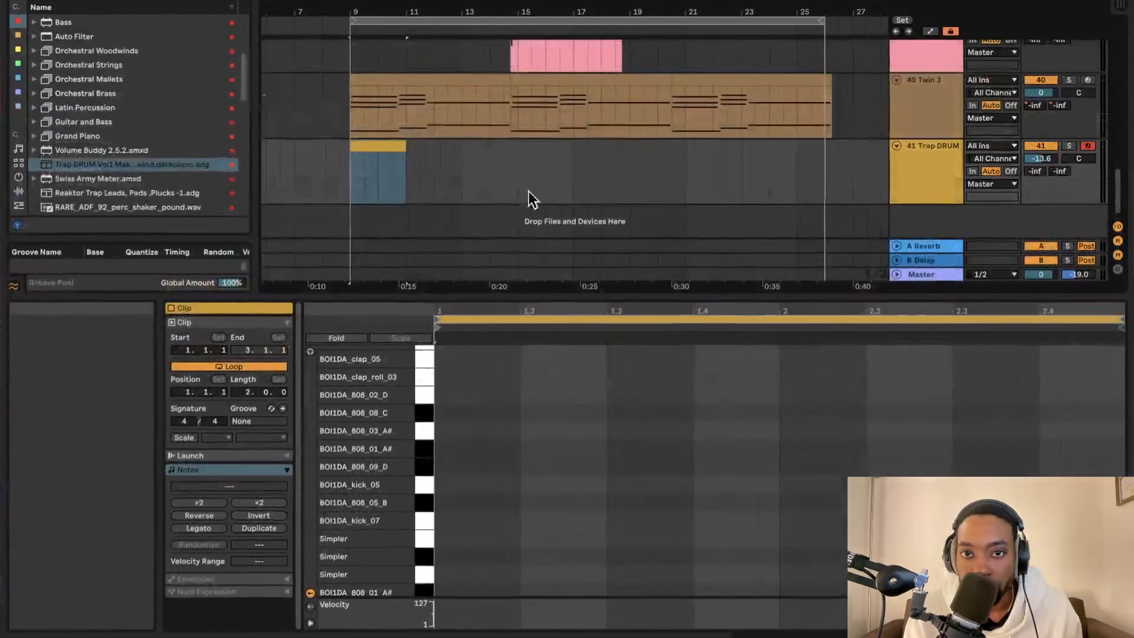
left_click_drag(678, 296, 682, 387)
scroll(534, 311, "right", 1)
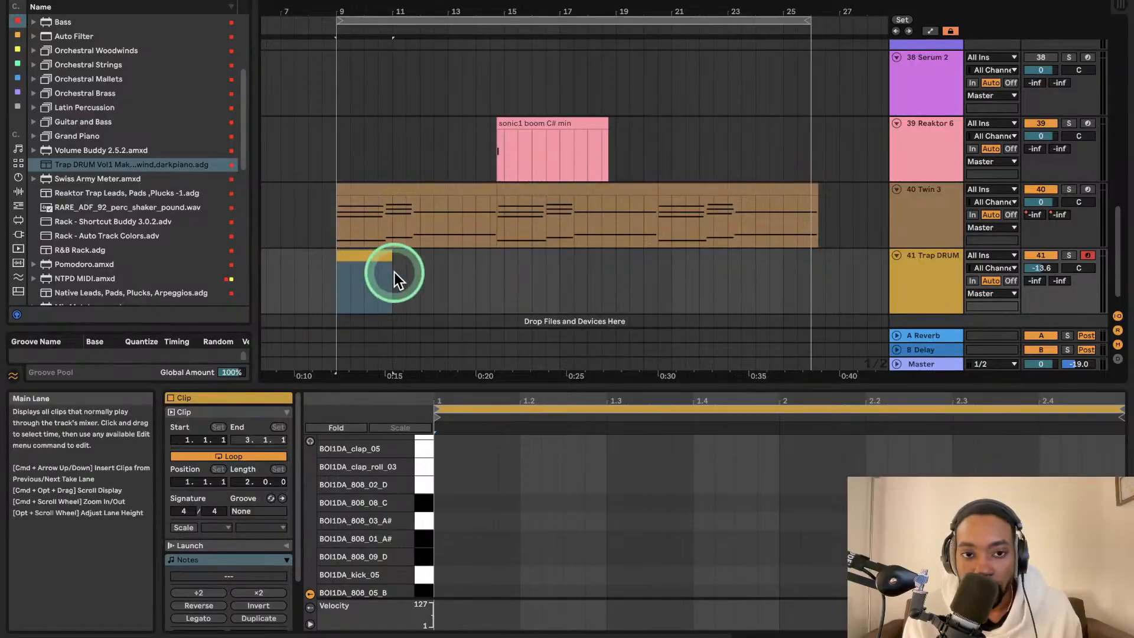
- Add a BOI1DA_808_08_C note to the new clip and move it to 1.2.2 on the BOI1DA_808_02_D lane
left_click(362, 261)
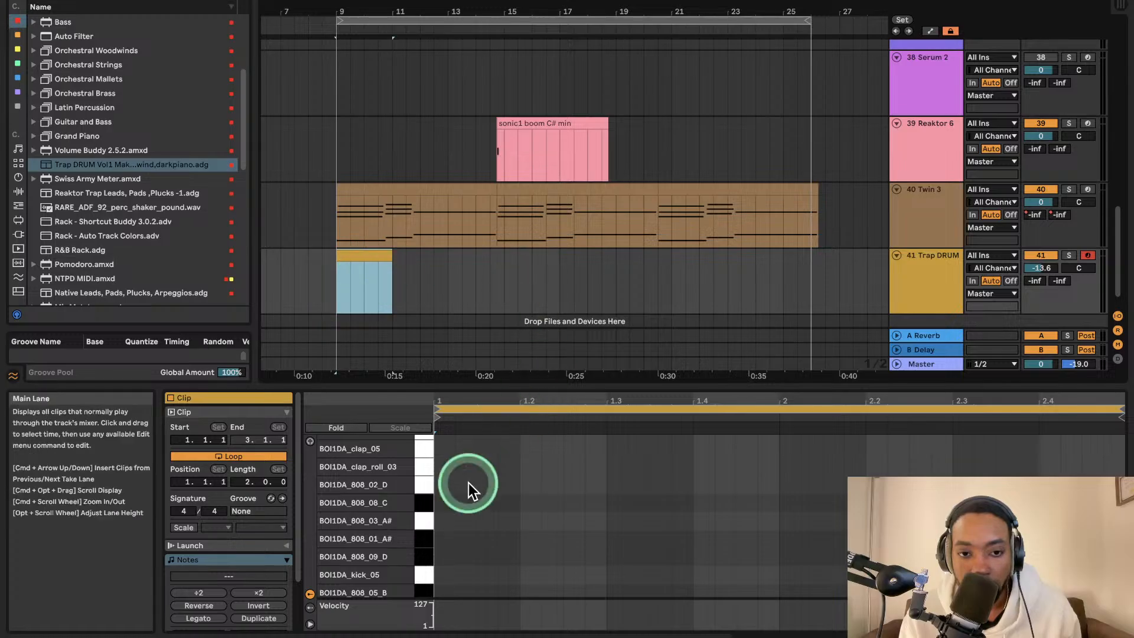
left_click_drag(497, 387, 492, 315)
double_click(444, 431)
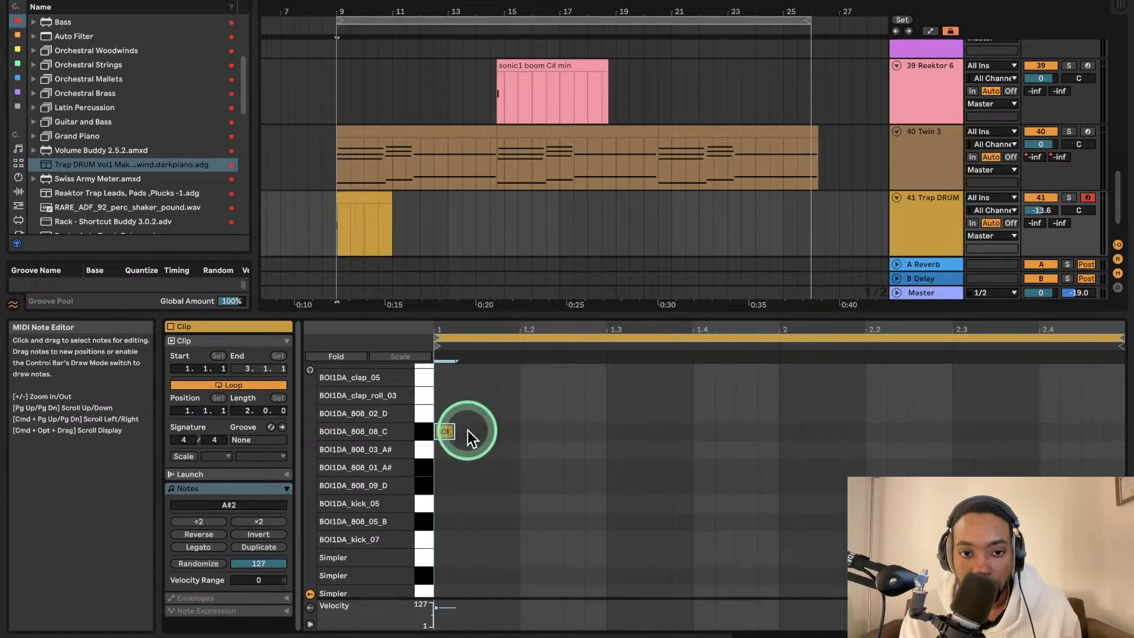
left_click_drag(451, 434, 545, 517)
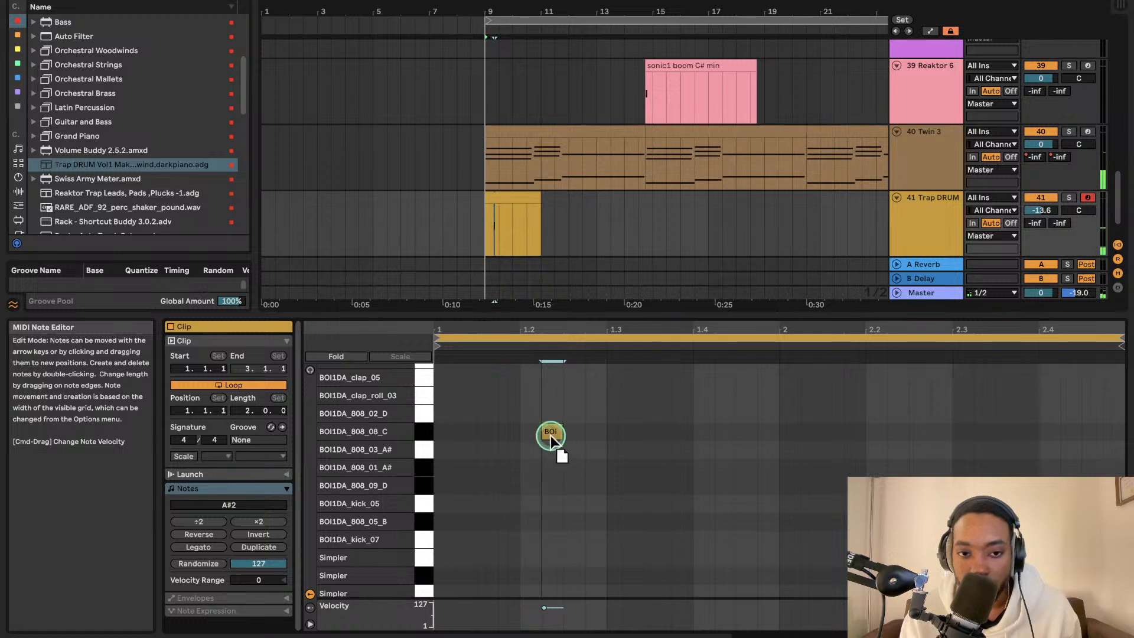
left_click_drag(554, 405, 553, 408)
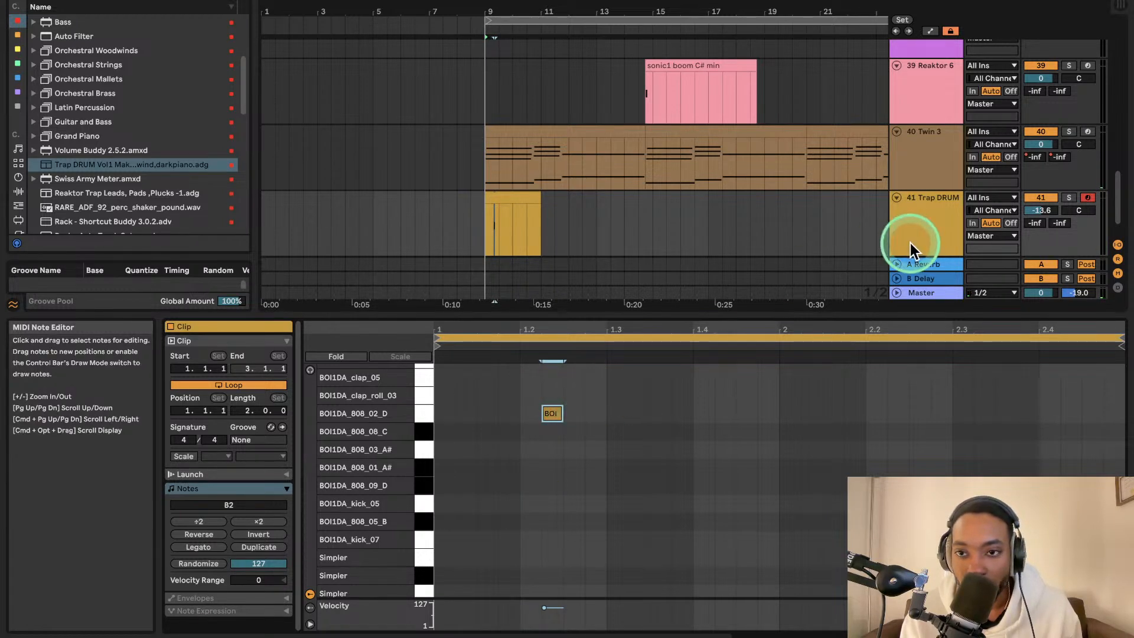
- Set the Trap DRUM track's volume to -14.9 dB and place BOI1DA_clap_09 notes at 1.3 and 2
left_click_drag(1041, 211, 1042, 221)
left_click(618, 403)
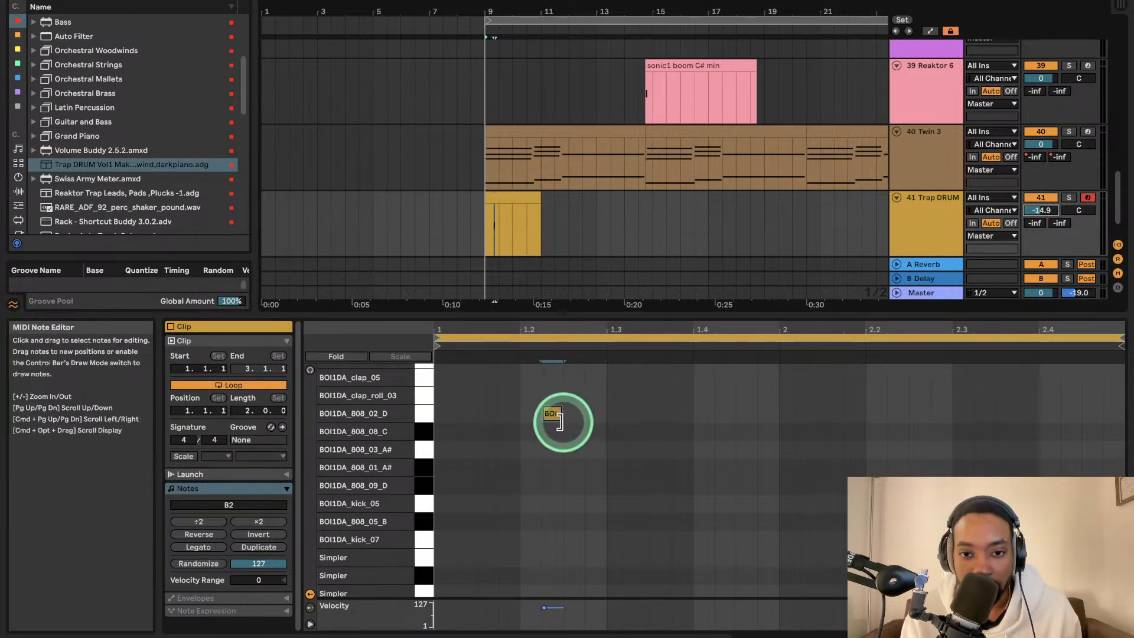
left_click_drag(556, 418, 793, 388)
key("space")
key("space")
double_click(772, 388)
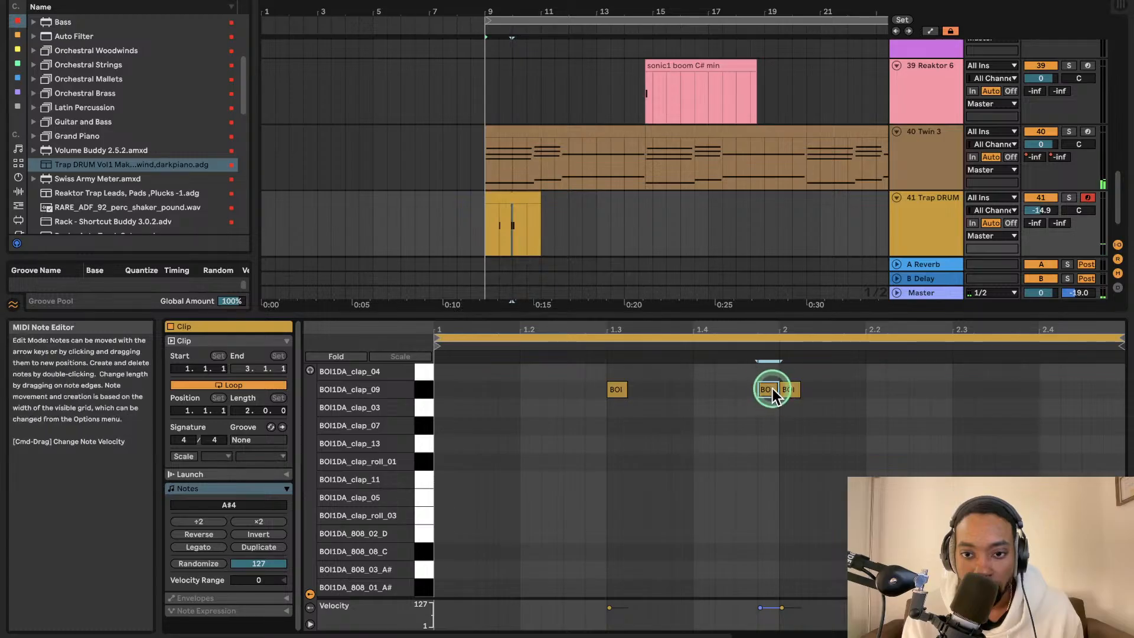
- During playback, replace the BOI1DA_clap_09 note at 2 with one drawn at 2.3
key("space")
key("b")
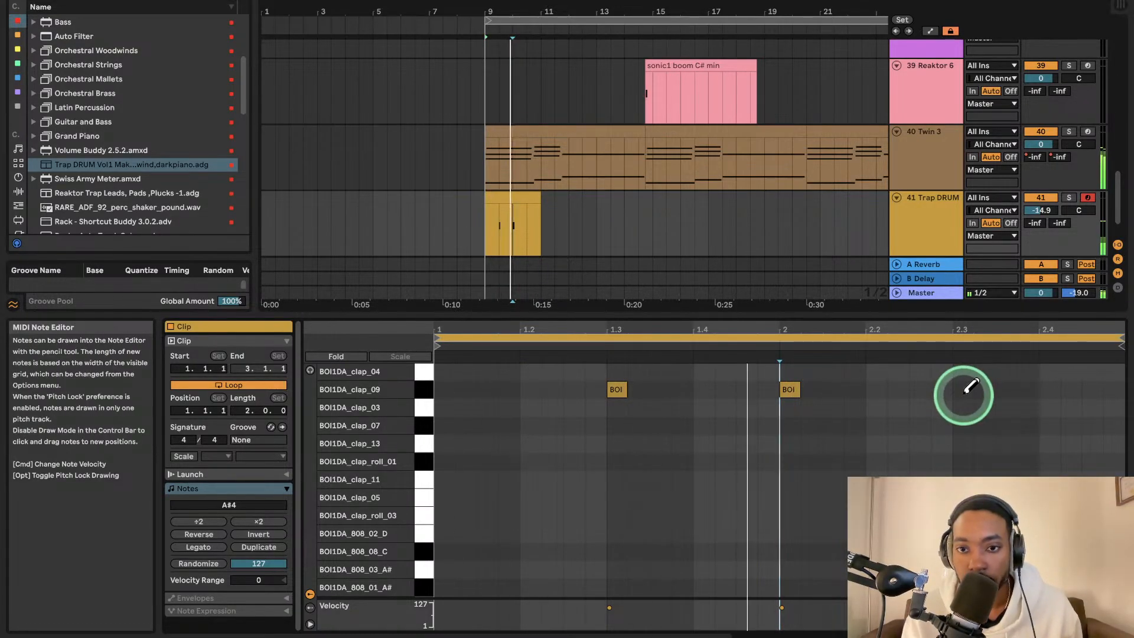
left_click(791, 389)
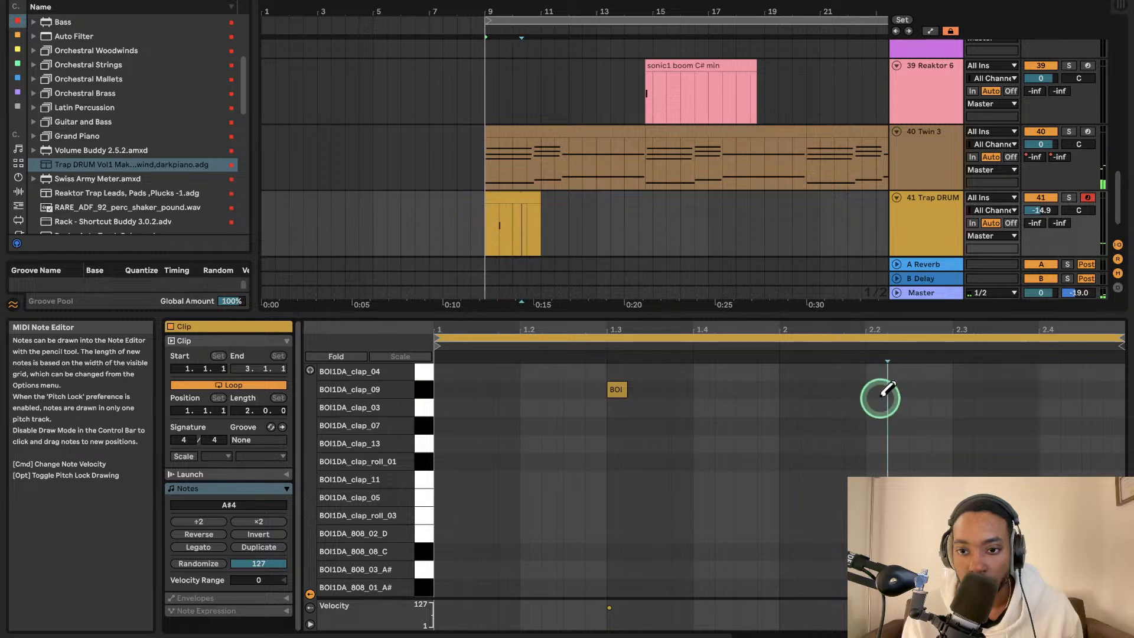
left_click(963, 389)
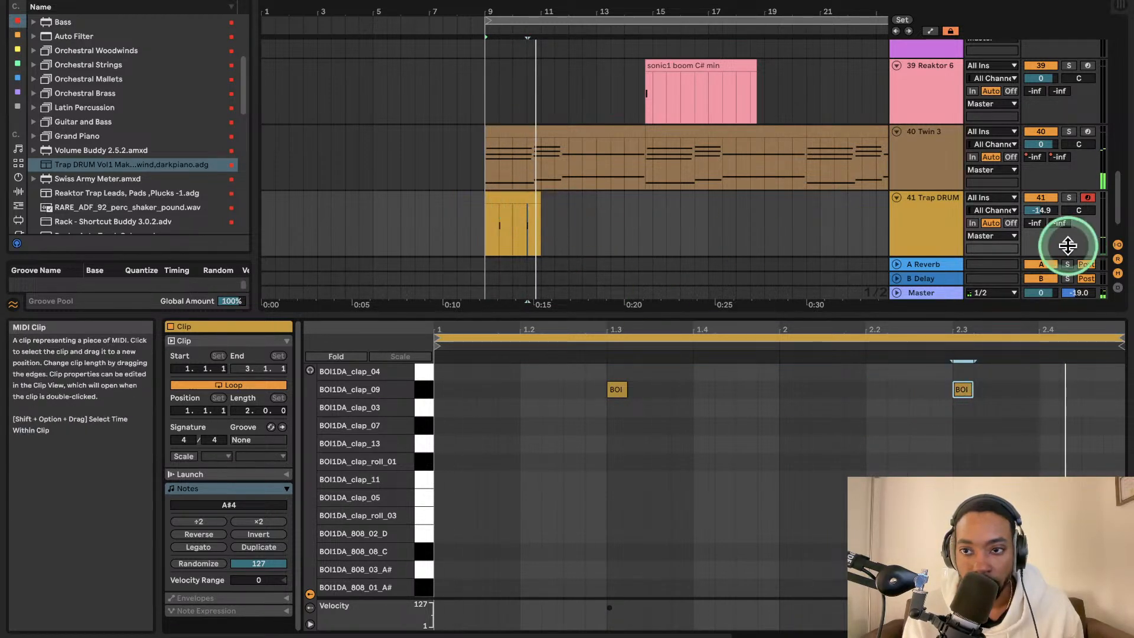
- Duplicate the Trap DRUM clip directly after itself and play both clips in a loop from bar 9 to bar 13
left_click(501, 201)
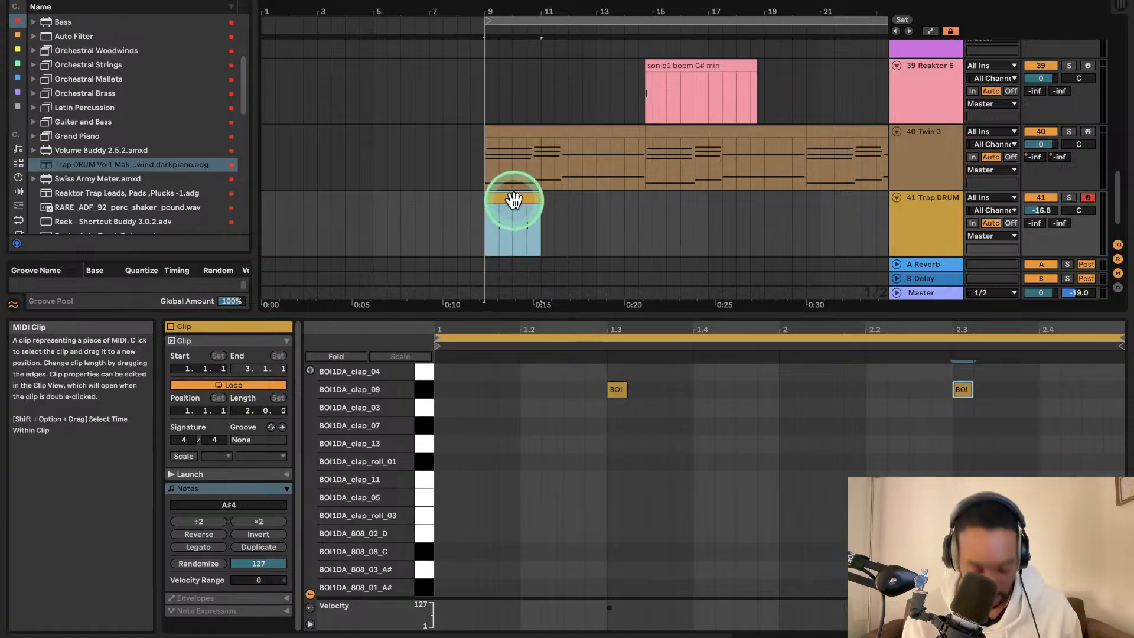
key("super+d")
left_click(489, 211, "shift")
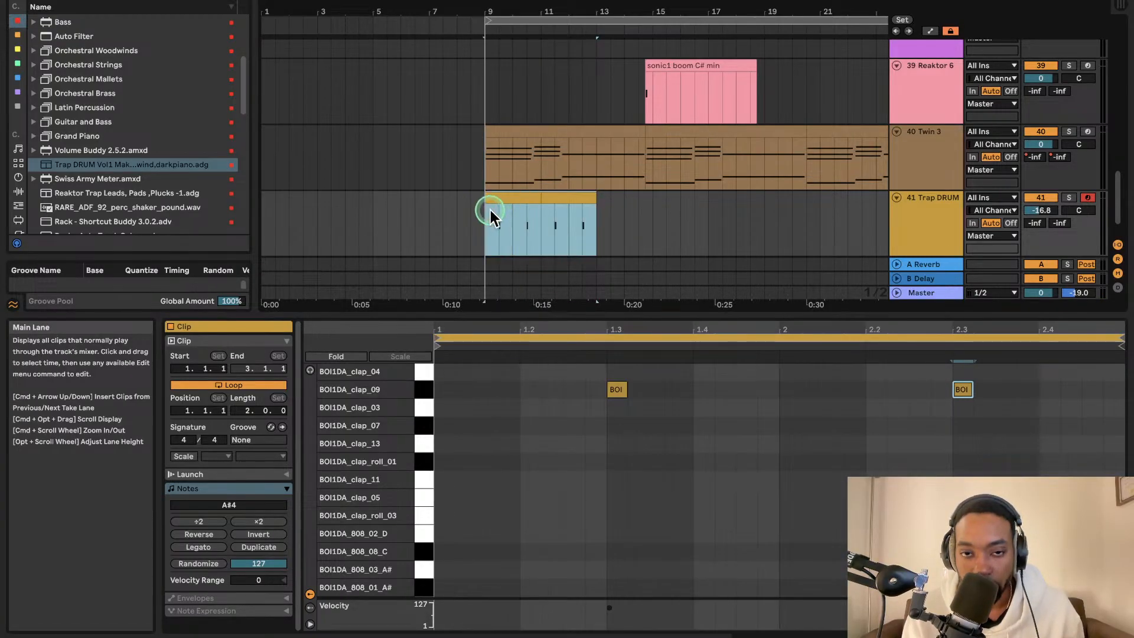
key("space")
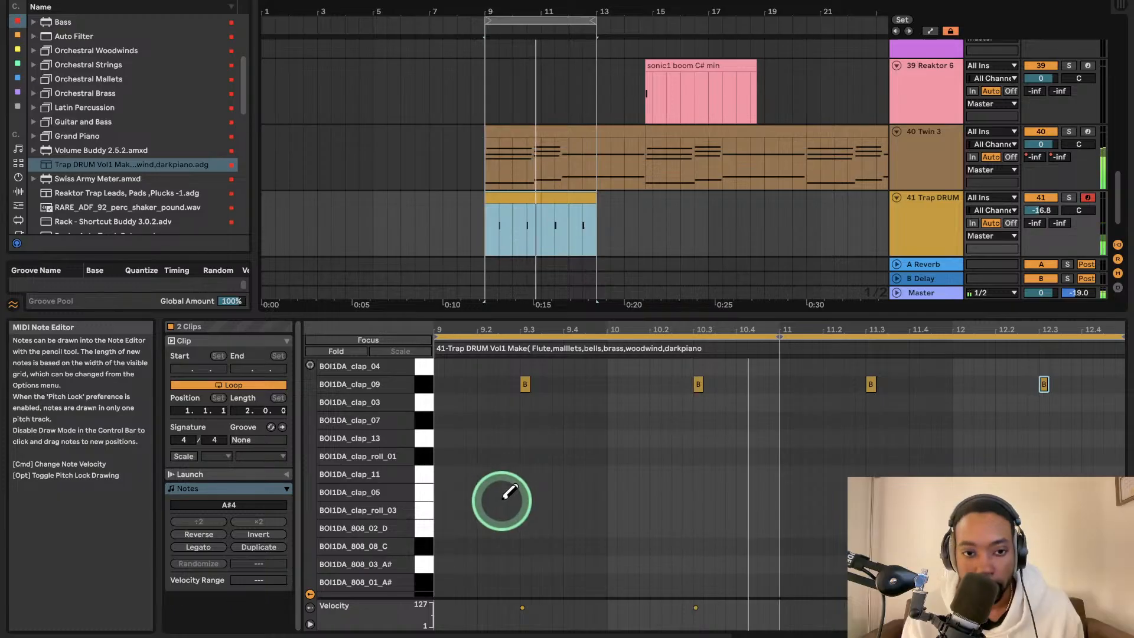
- Try a BOI1DA_clap_05 note at 9.3 under the first clap and remove it
left_click(526, 493)
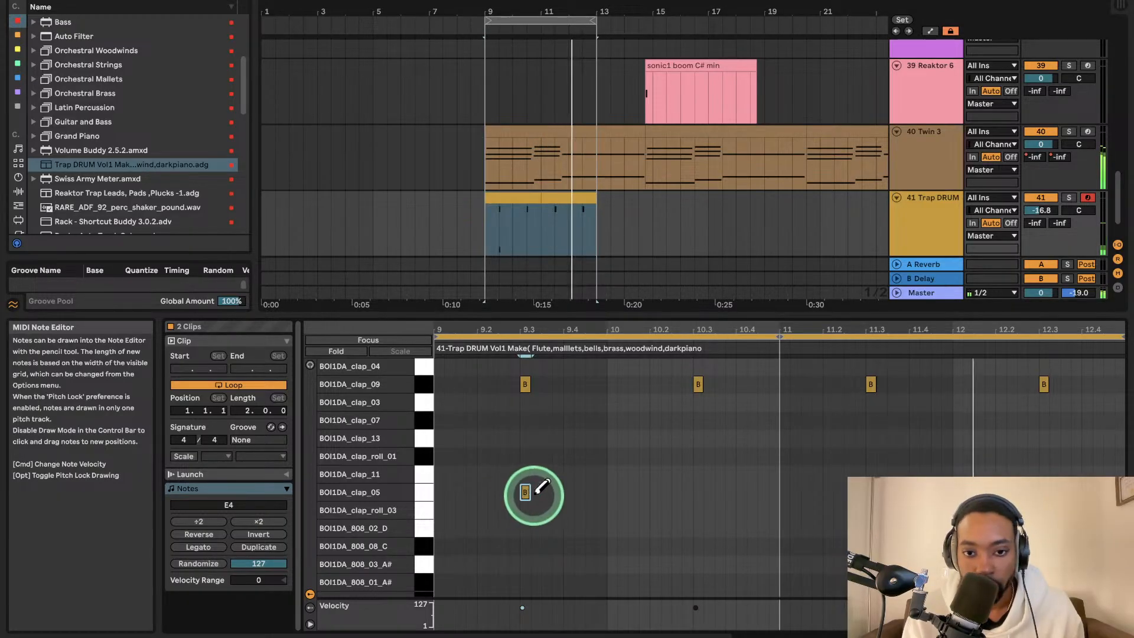
left_click_drag(534, 495, 561, 498)
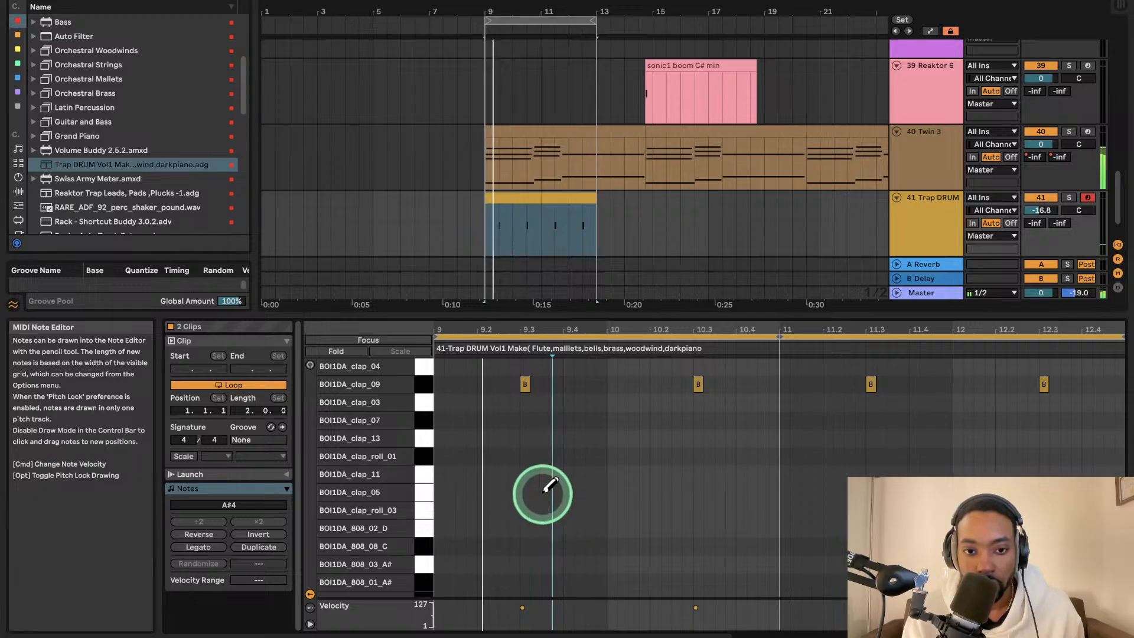
- Try BOI1DA_snare_01 notes around 9.3, erase the unwanted ones and keep a single note at 9.4
scroll(567, 499, "down", 5)
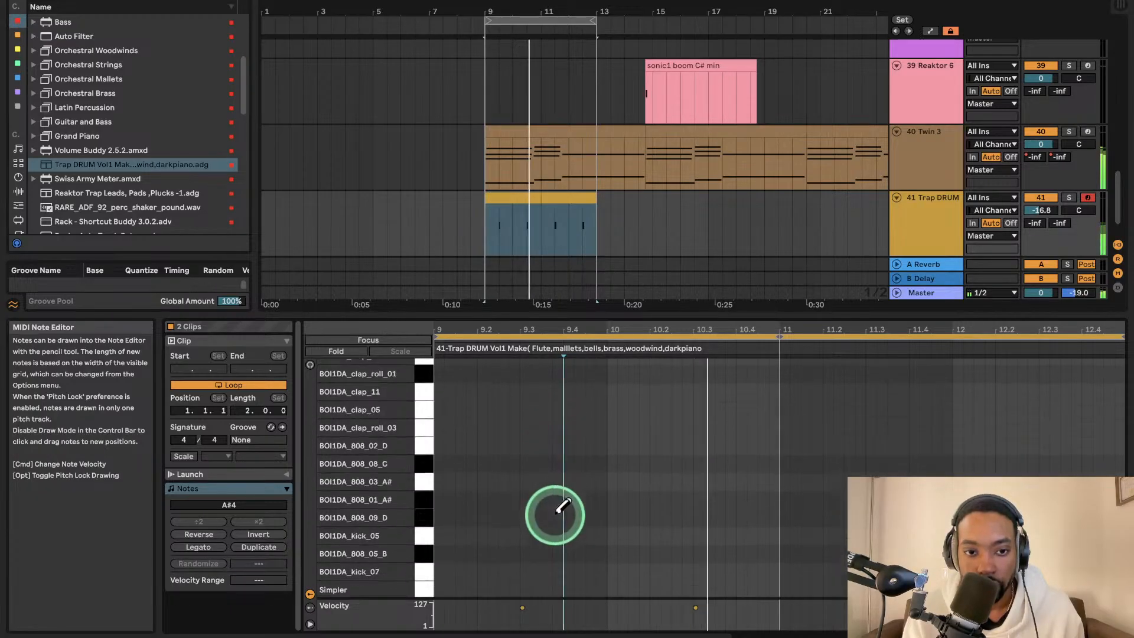
scroll(567, 504, "down", 3)
left_click(526, 478)
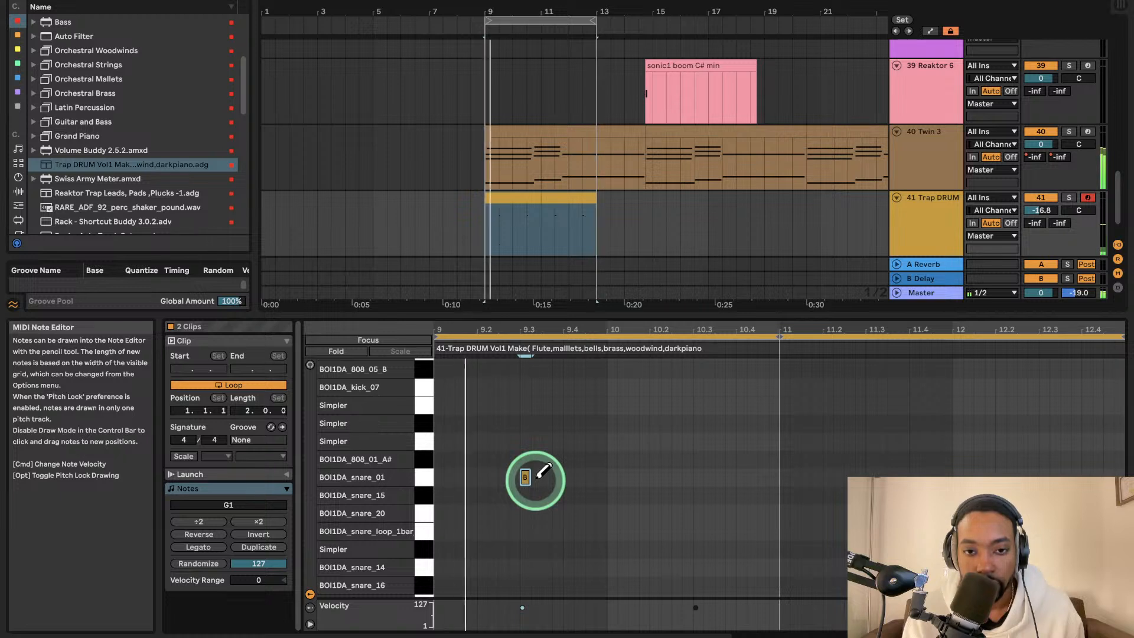
left_click_drag(528, 480, 518, 481)
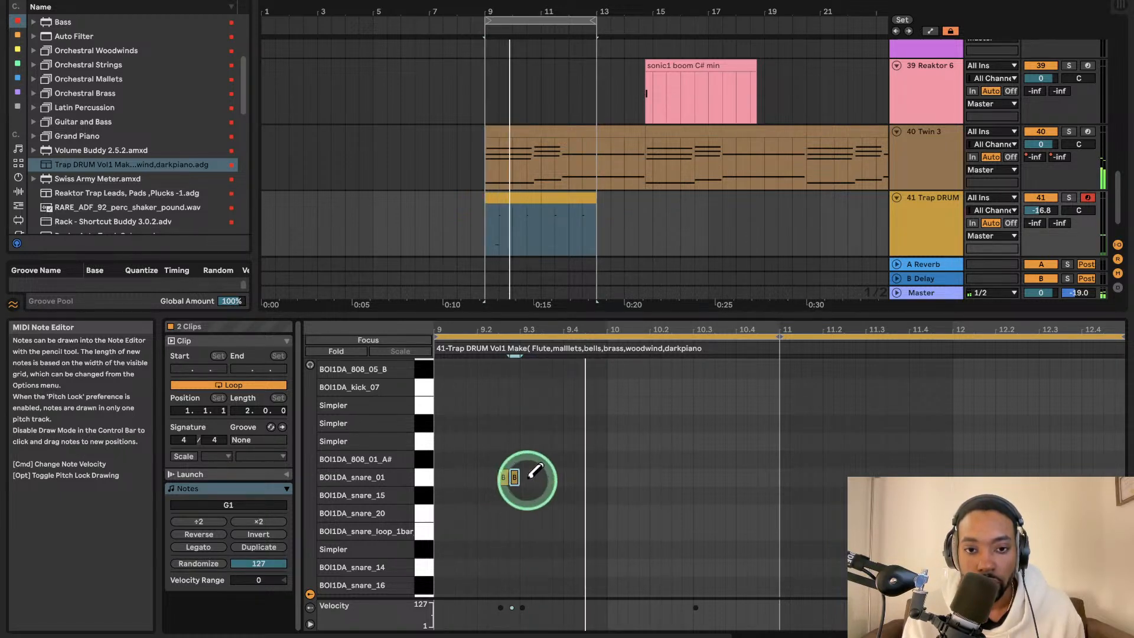
left_click(514, 481)
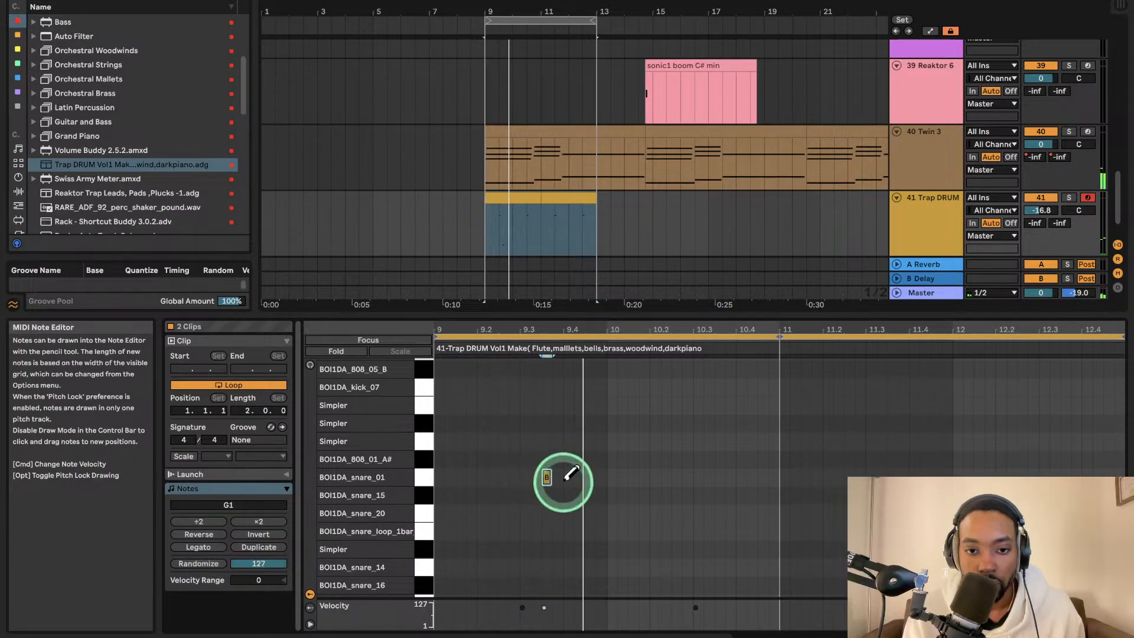
left_click(547, 477)
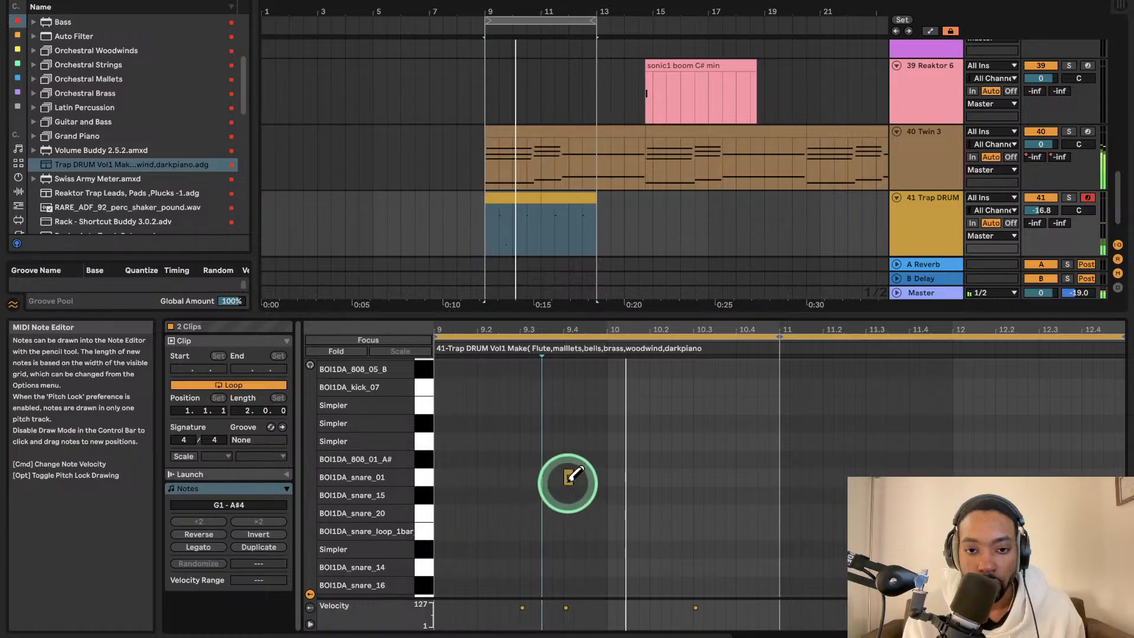
- Draw two BOI1DA_snare_20 notes in the drum clip, halfway through beats 9.2 and 10.1, removing the trial notes, and leave draw mode
left_click(567, 513)
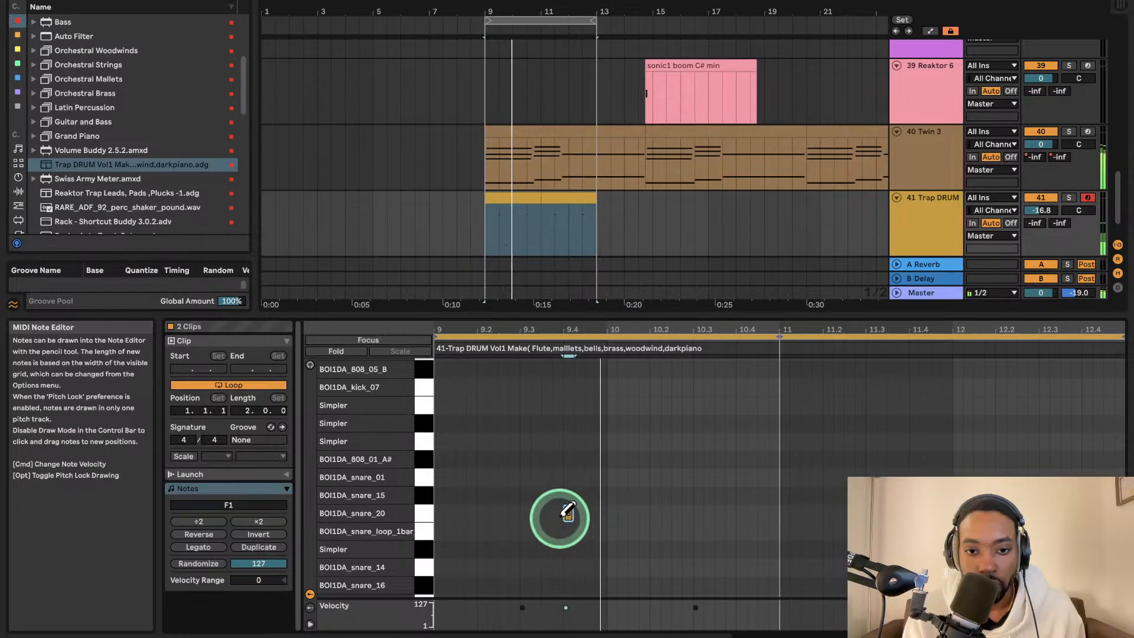
left_click(564, 514)
left_click(506, 511)
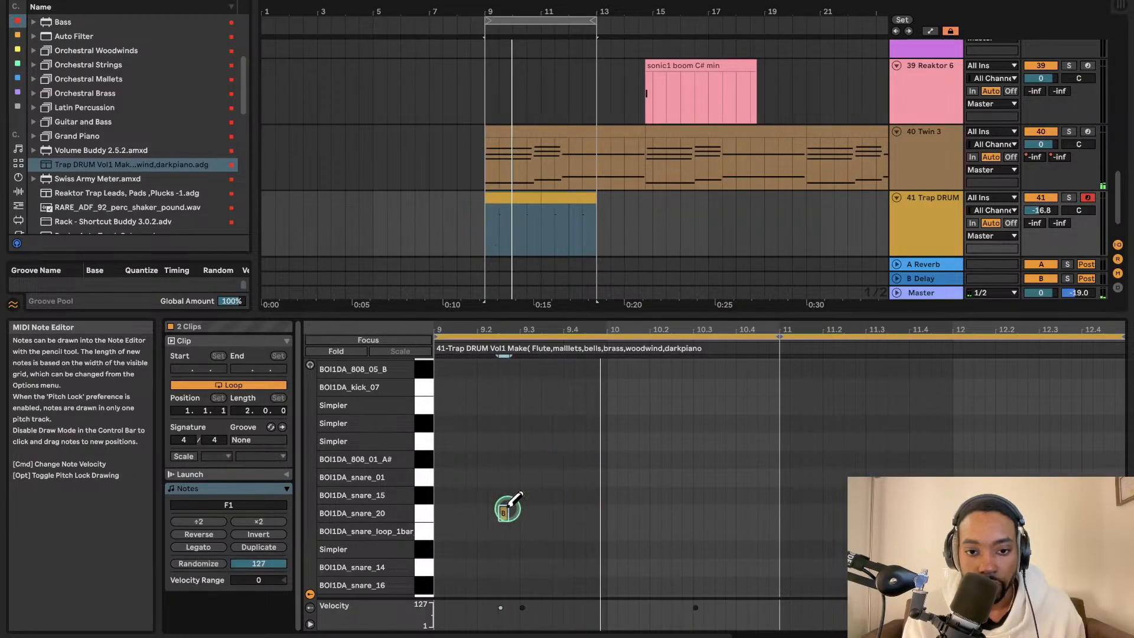
left_click(600, 512)
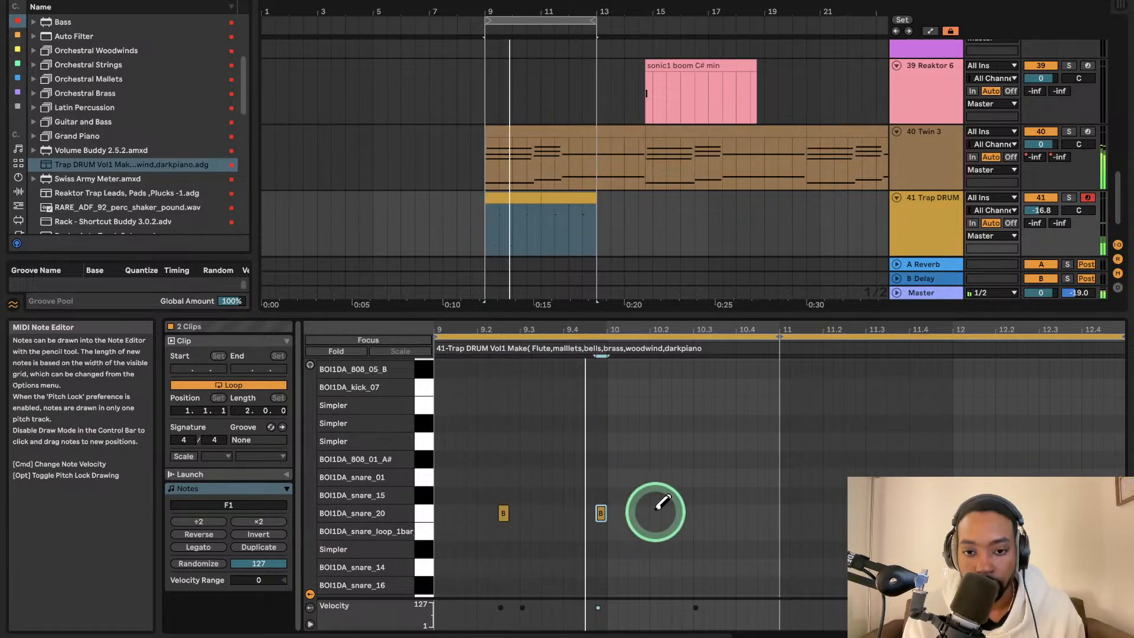
left_click(599, 515)
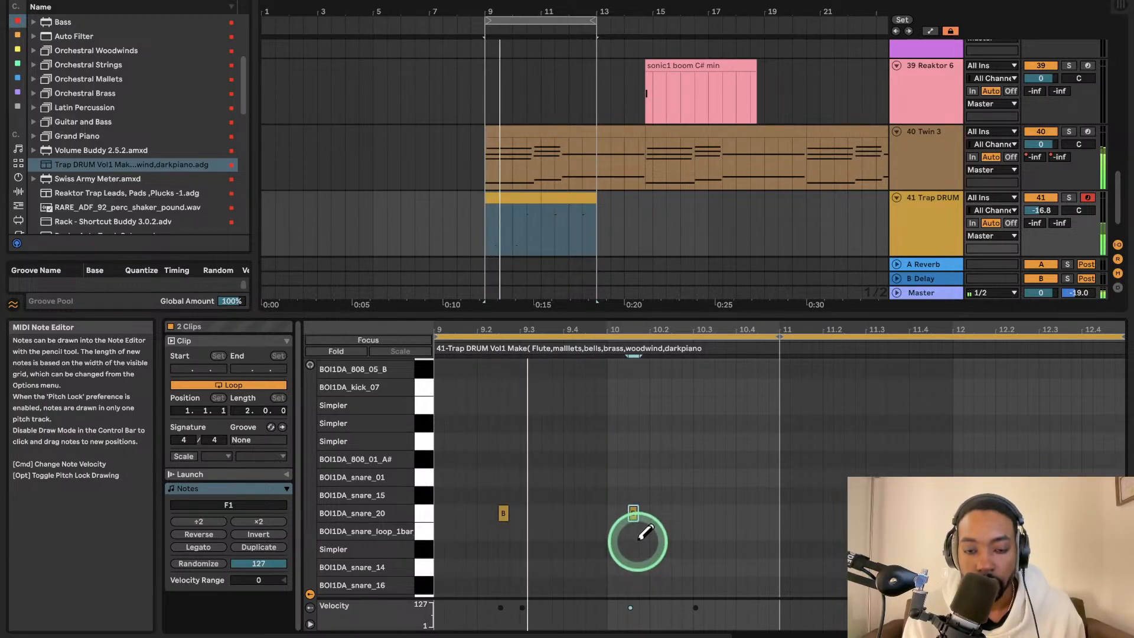
left_click(636, 513)
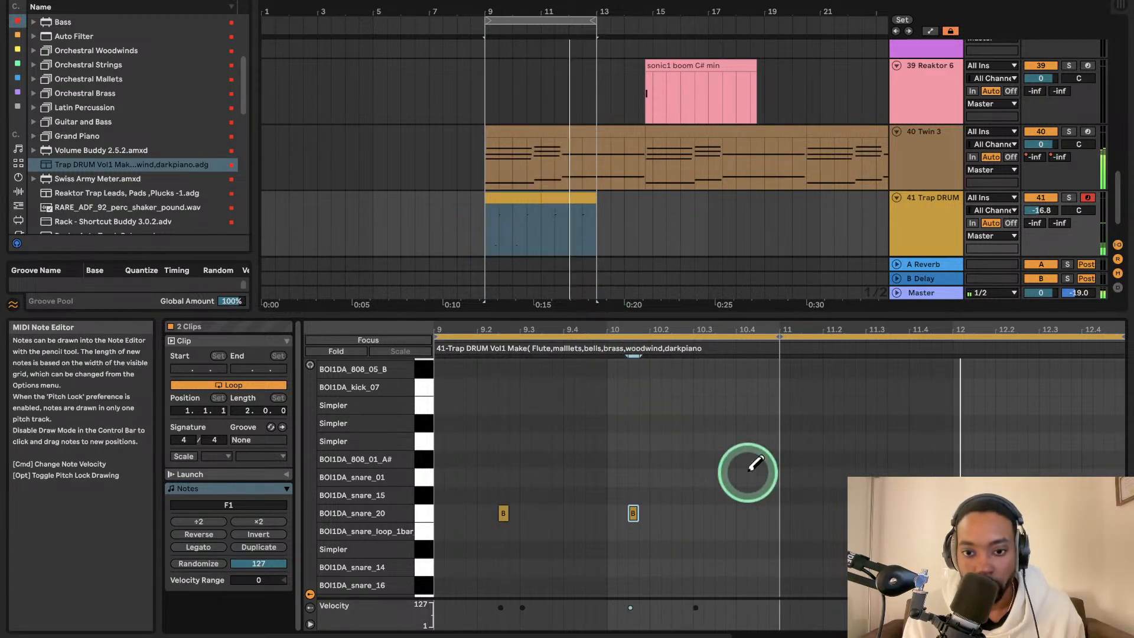
key("b")
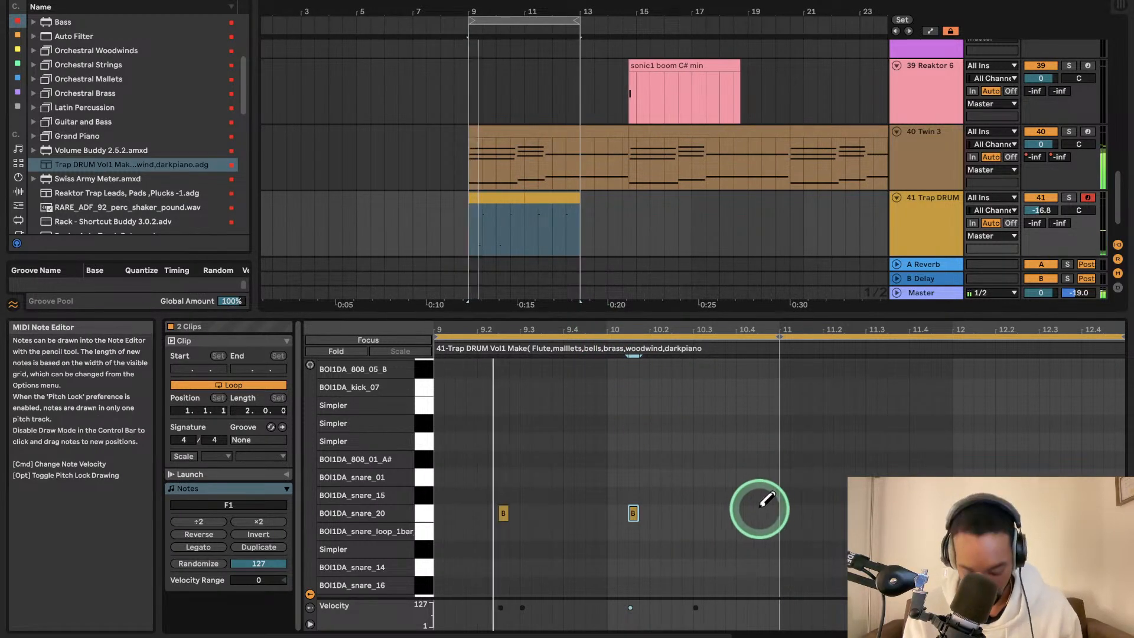
- Consolidate the two Trap DRUM clips spanning bars 9 to 13 into one four-bar clip
left_click_drag(777, 513, 425, 513)
left_click(529, 495)
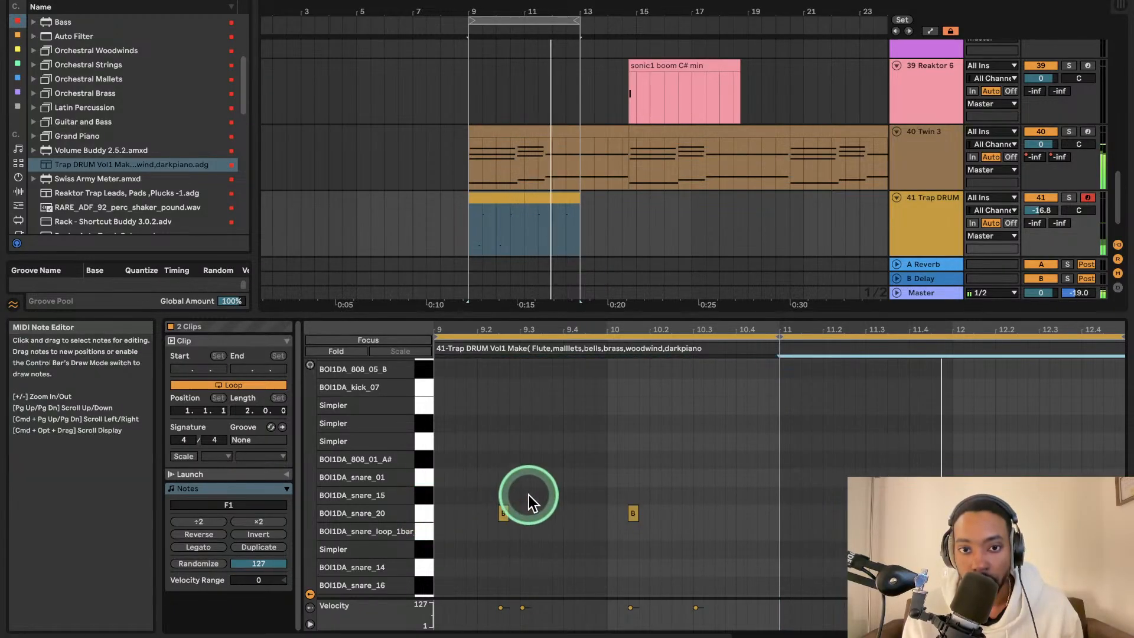
left_click_drag(769, 513, 426, 511)
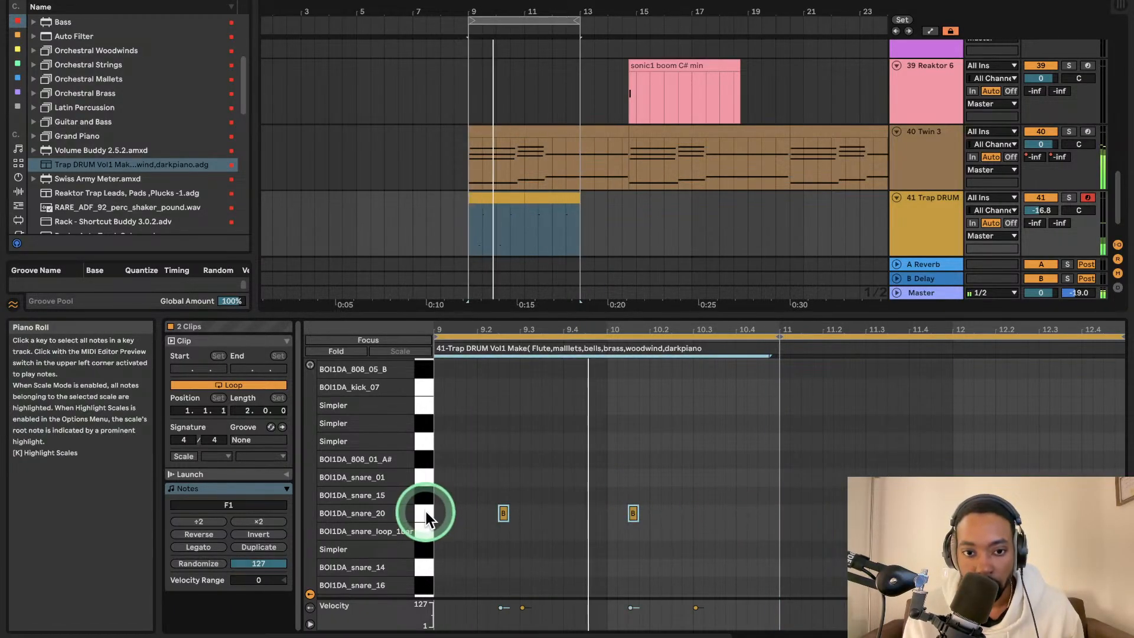
left_click(523, 195)
left_click(543, 195)
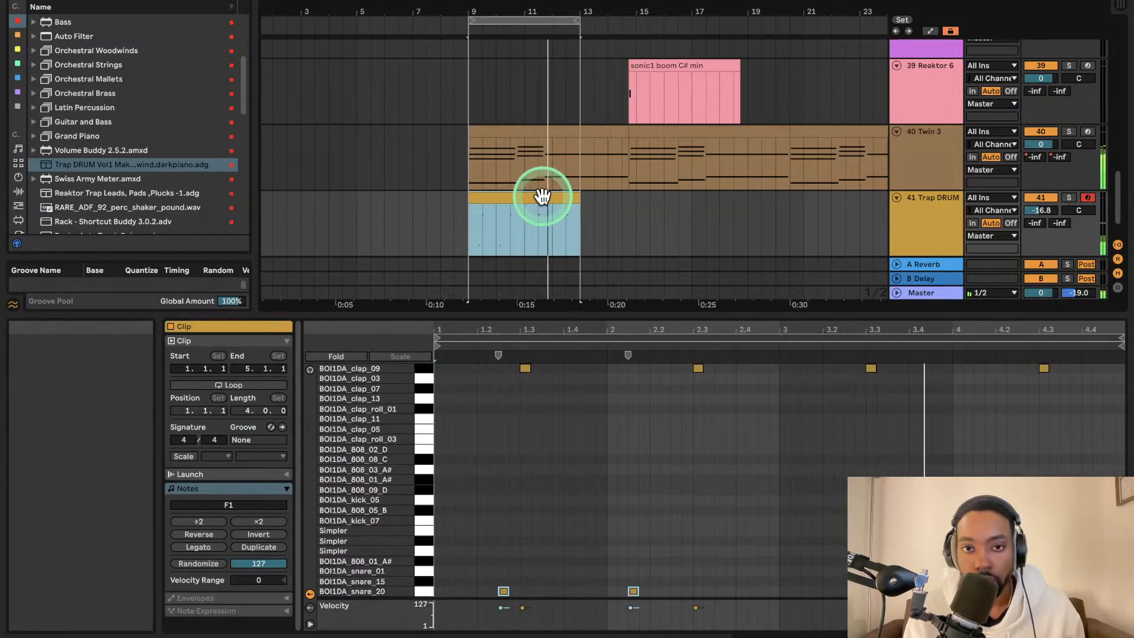
- Mute the Twin 3 track and duplicate the first two bars of BOI1DA_snare_20 notes into bars 3 and 4
left_click(1041, 132)
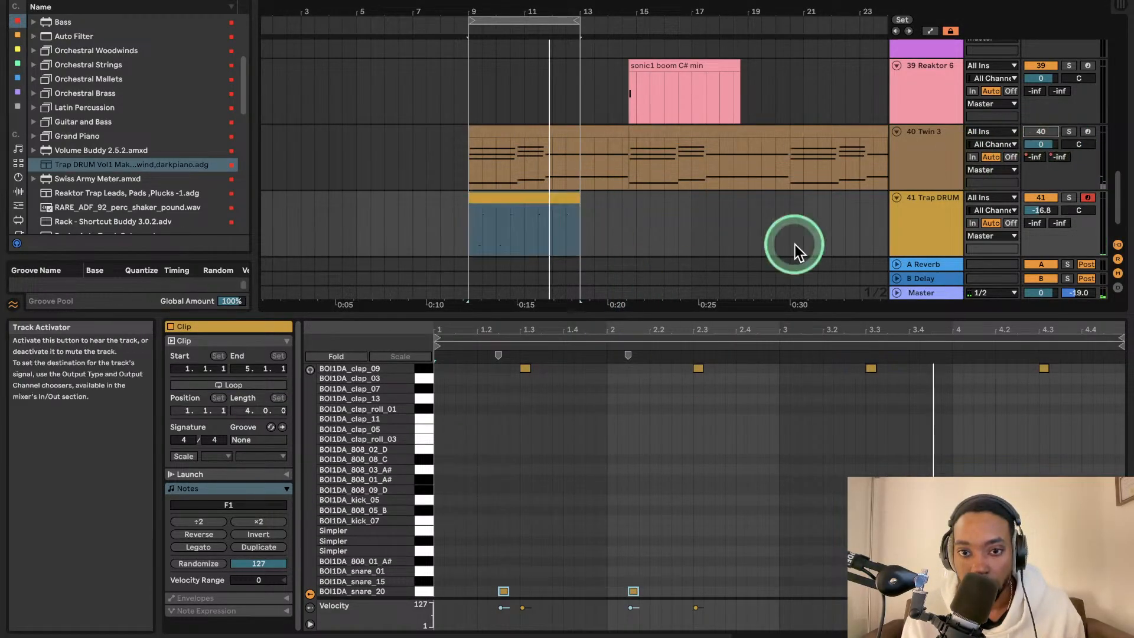
scroll(604, 405, "down", 5)
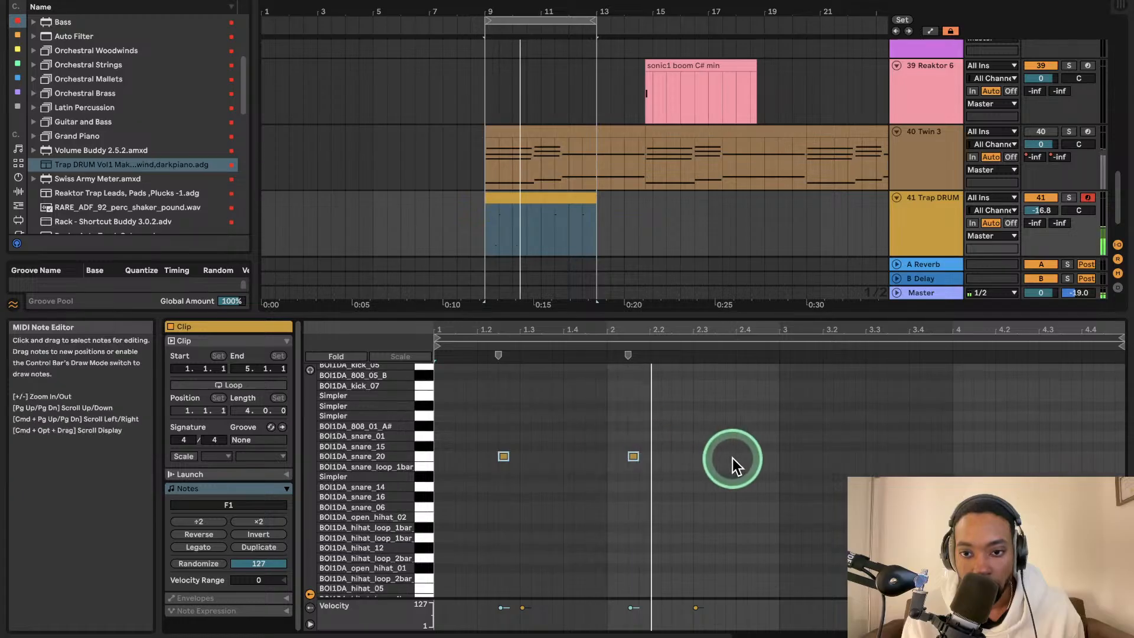
left_click(424, 455)
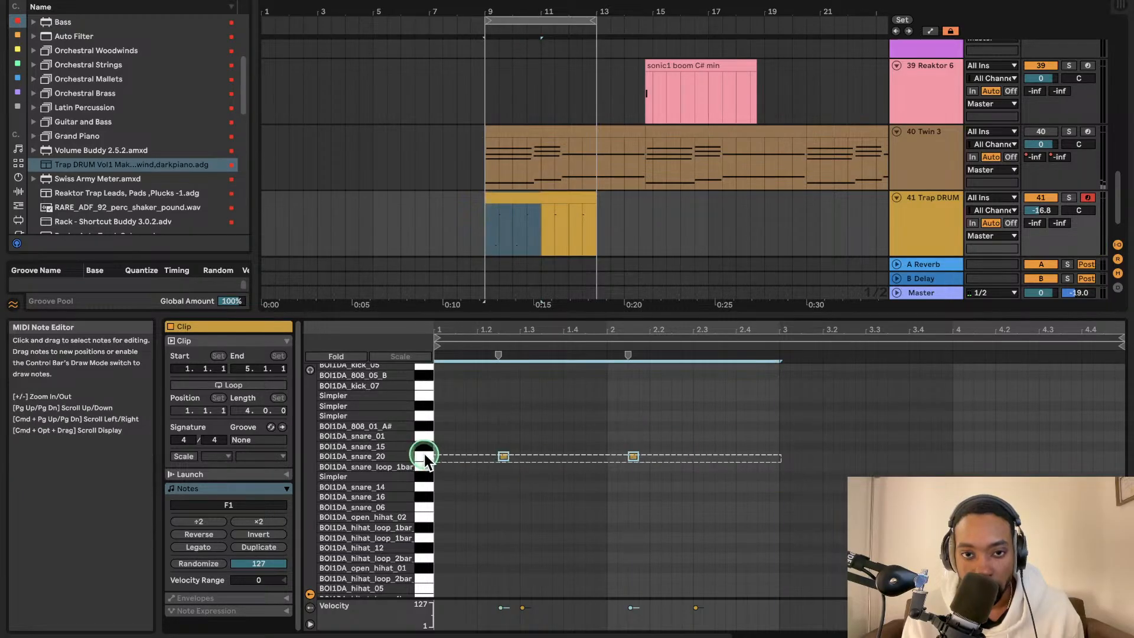
key("super+d")
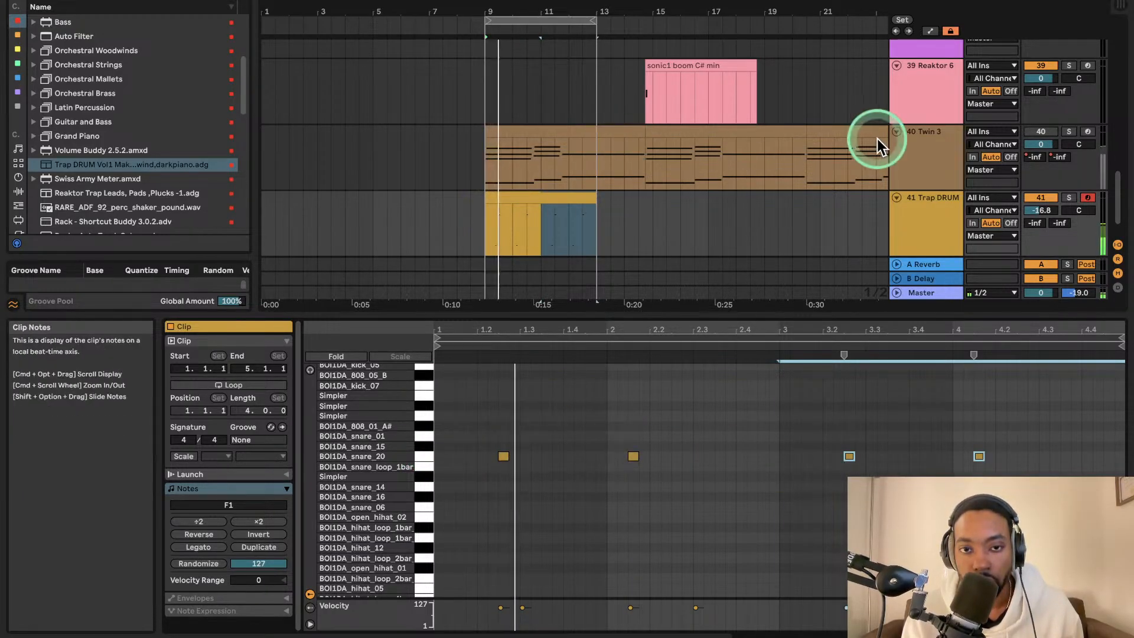
- Move all four BOI1DA_snare_20 notes down one row to the BOI1DA_snare_loop_1bar sound
left_click(430, 459)
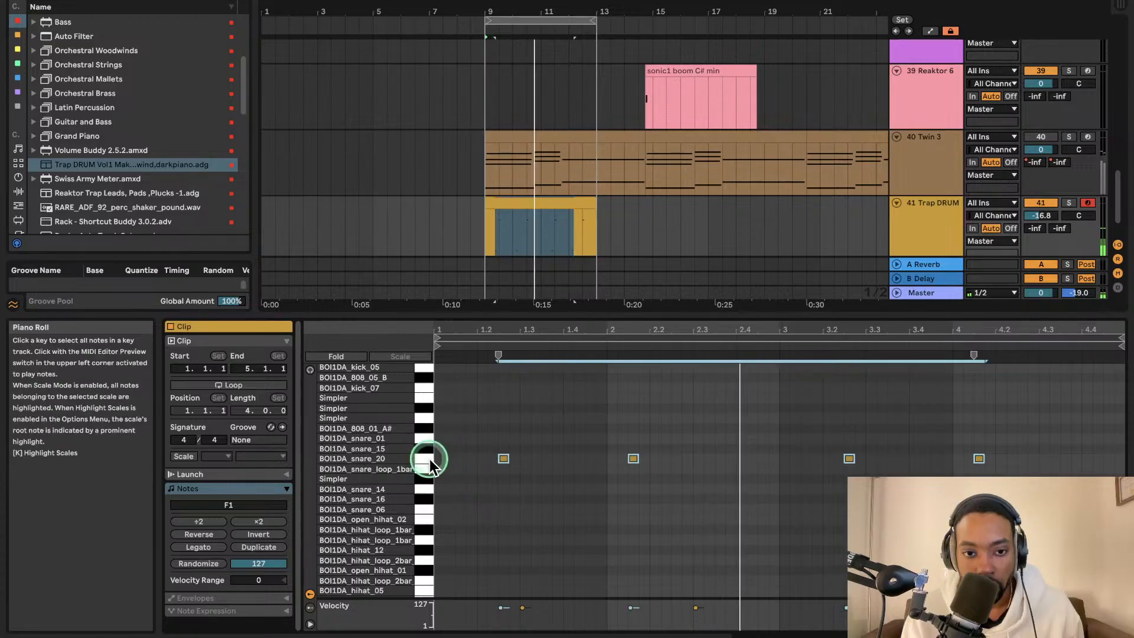
key("Down")
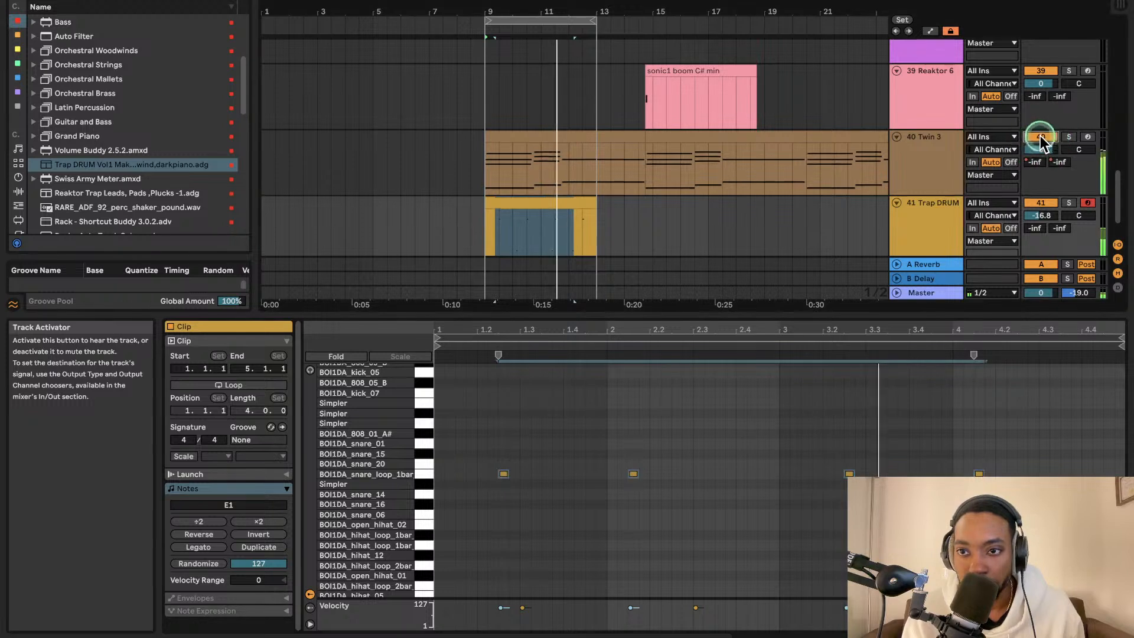
- Lower the Twin 3 track's volume to -4.8
scroll(1041, 142, "down", 2)
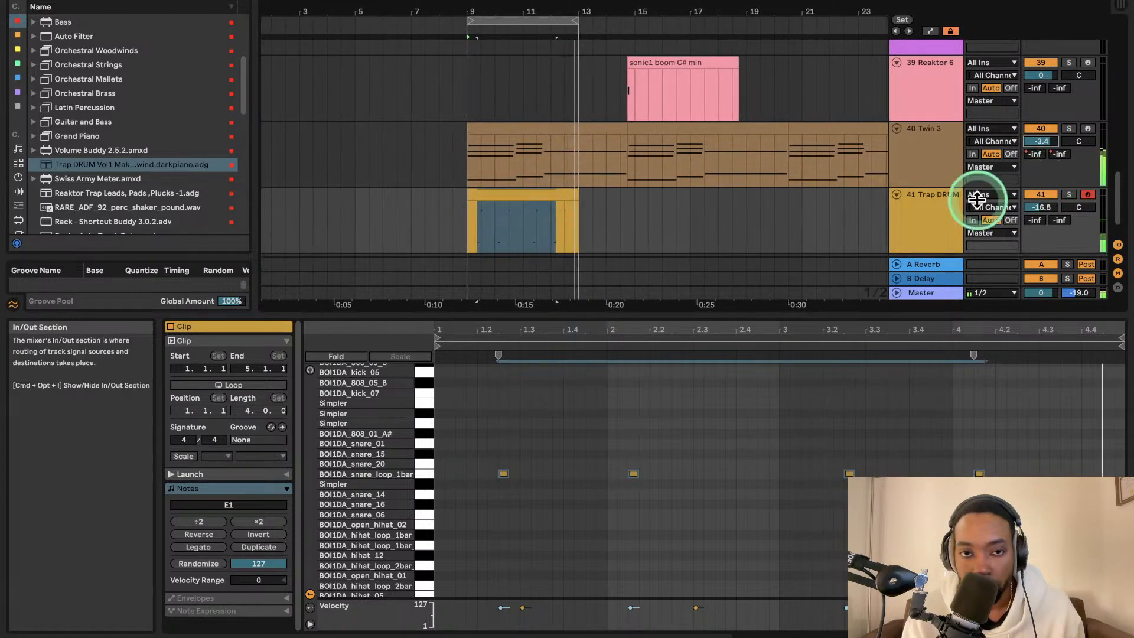
left_click_drag(1044, 141, 1043, 145)
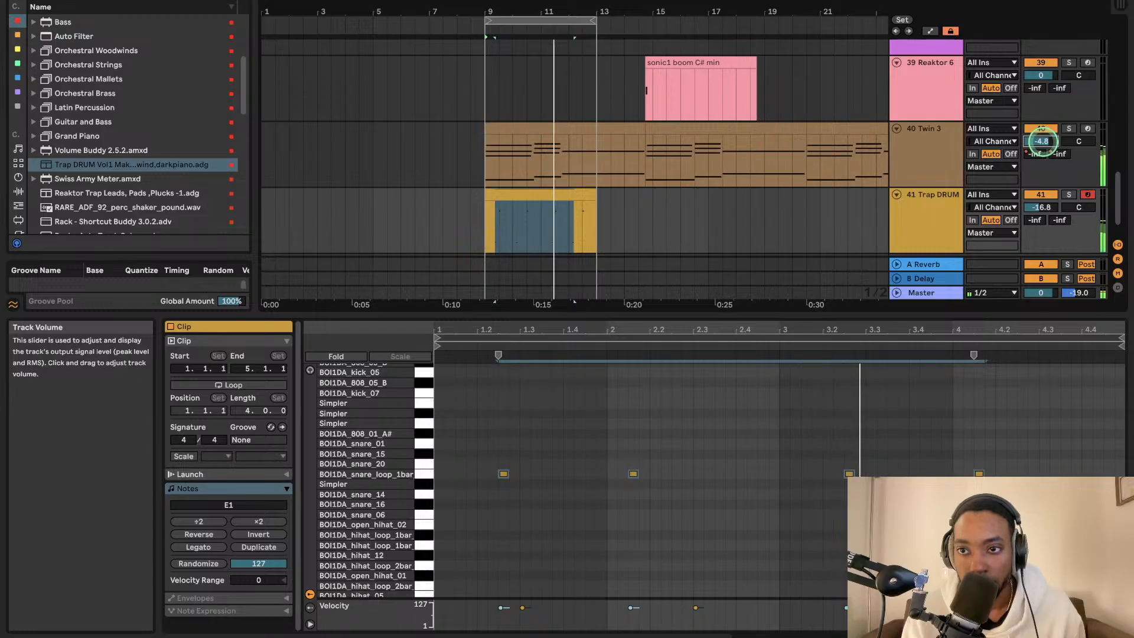
- Add BOI1DA_open_hihat_02 notes at beats 1.4 and 3.4, deleting the misplaced note just before 3.4
scroll(527, 462, "down", 5)
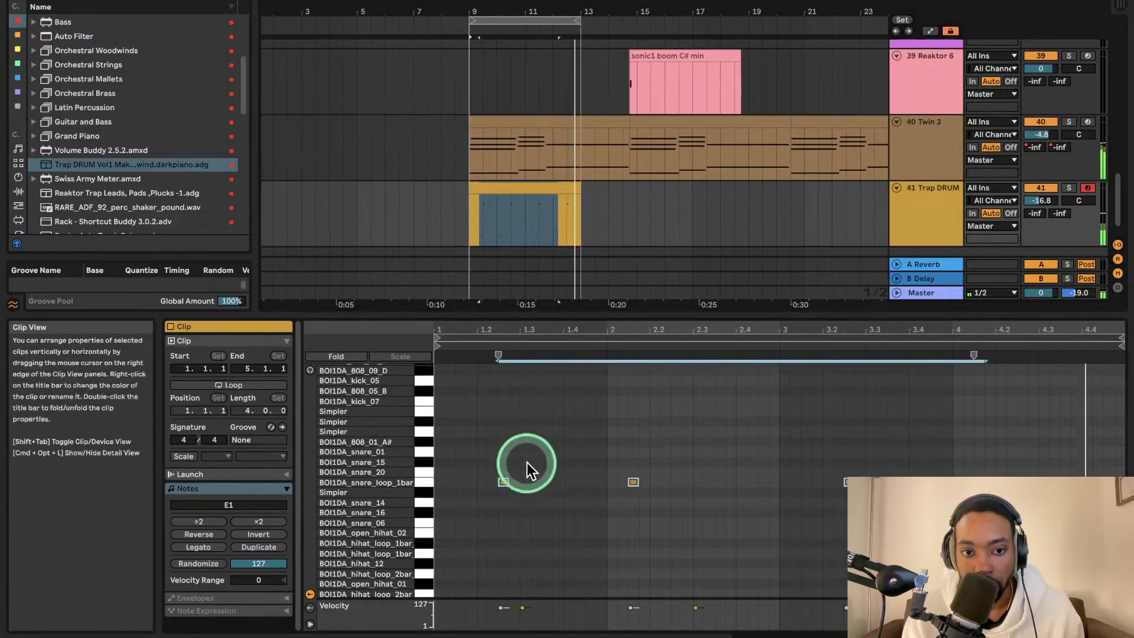
double_click(568, 468)
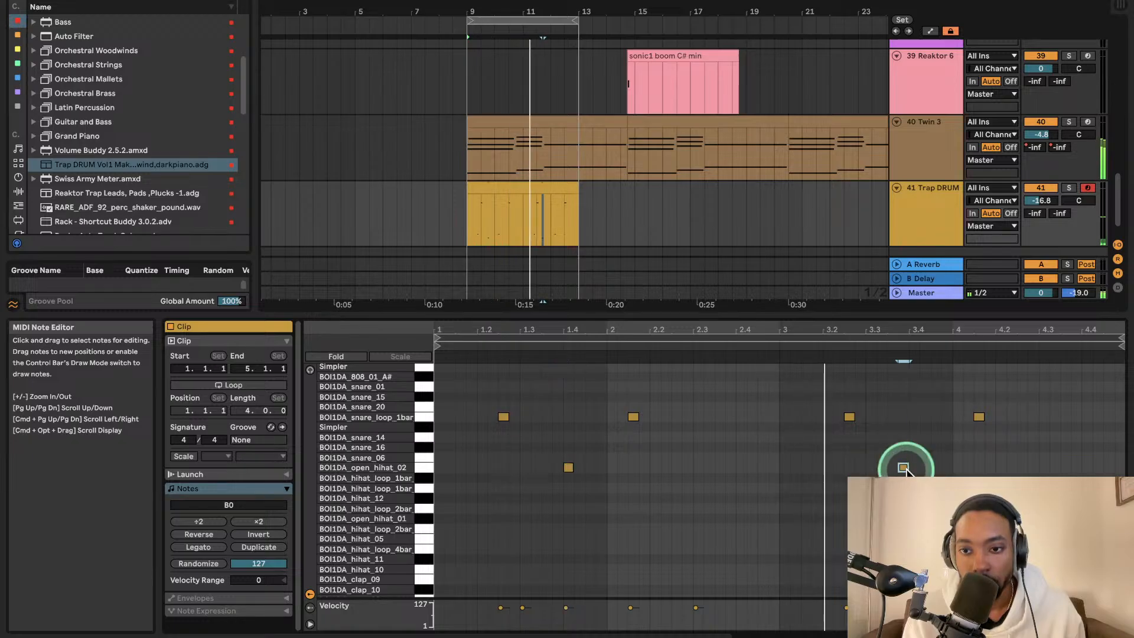
double_click(903, 467)
double_click(916, 468)
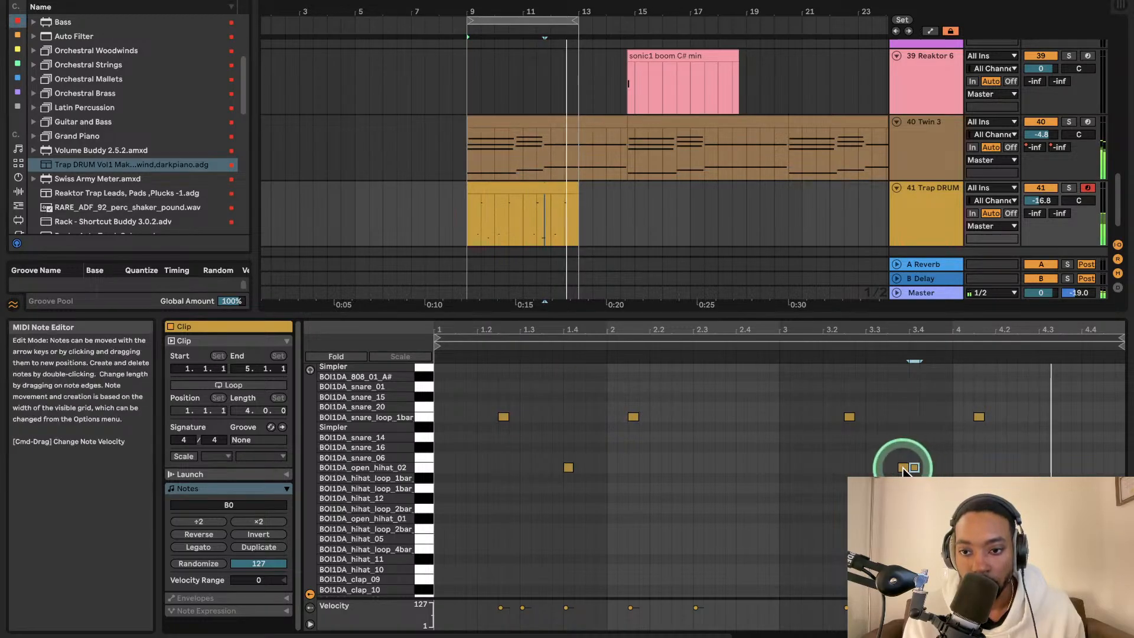
left_click(904, 467)
key("Delete")
- Nudge both BOI1DA_open_hihat_02 notes slightly later, just off the grid
scroll(567, 467, "up", 3)
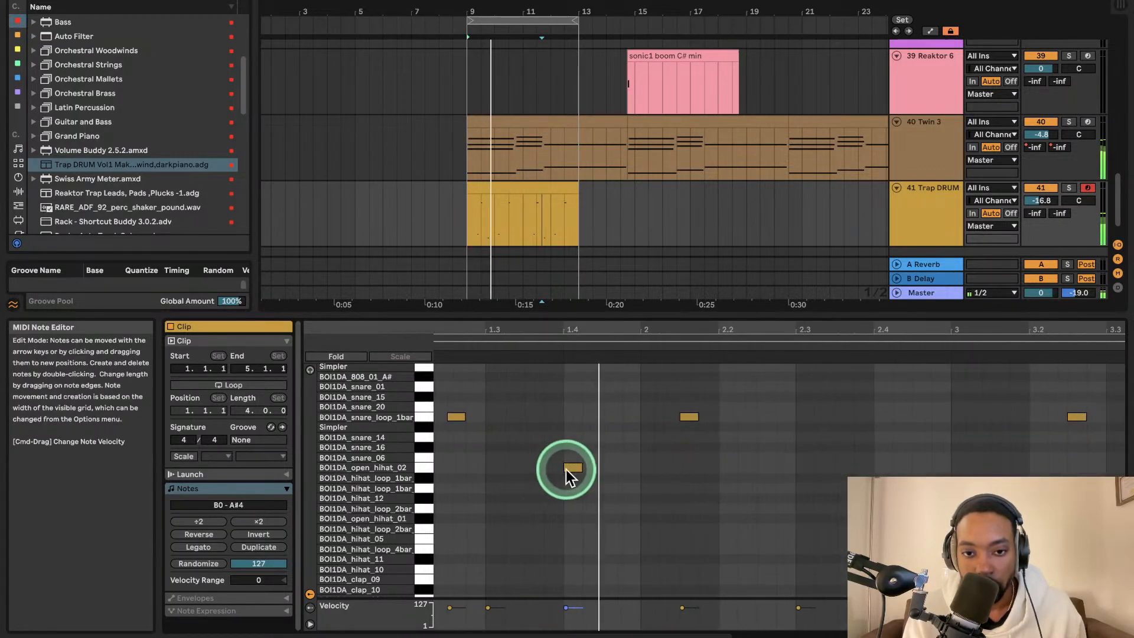
left_click(564, 467)
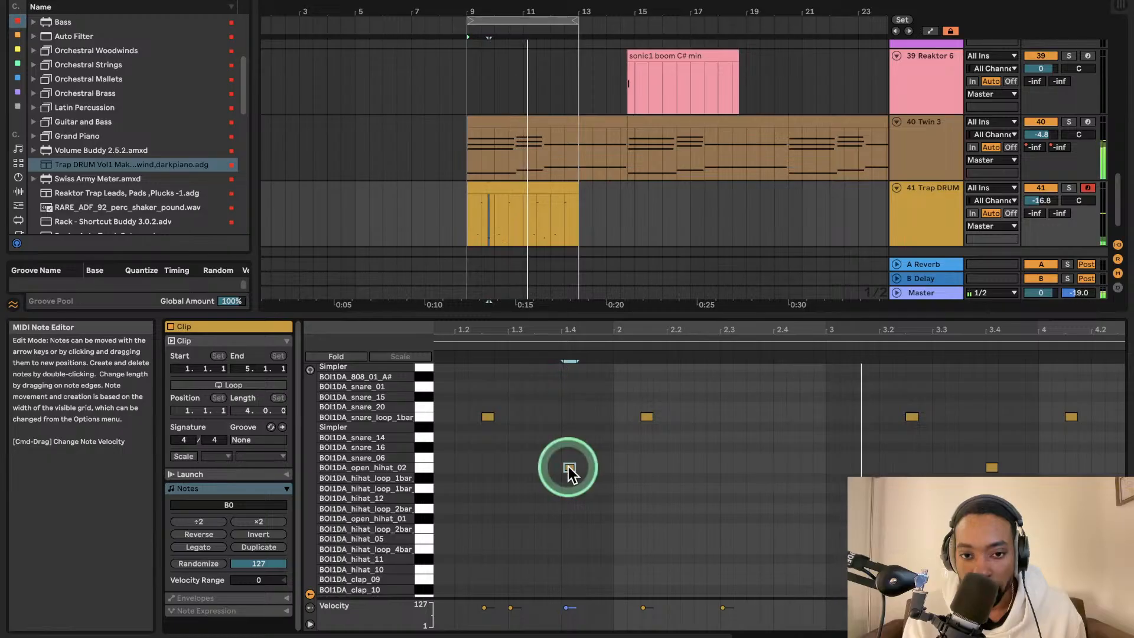
left_click_drag(991, 467, 994, 466)
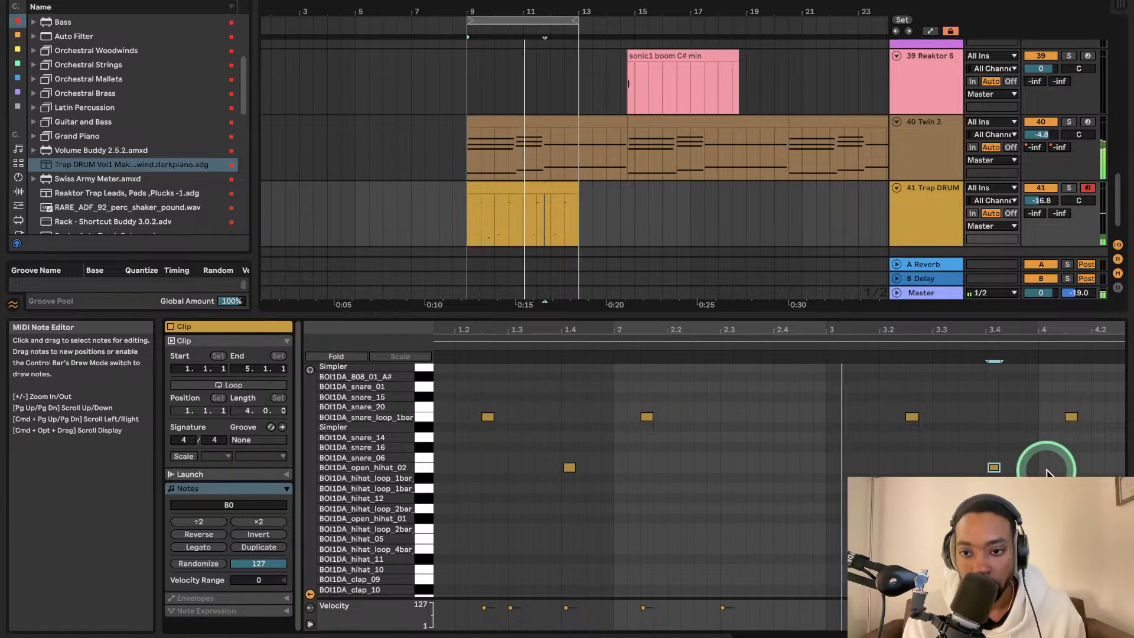
- Nudge all four BOI1DA_snare_loop_1bar notes slightly later, just off the grid
left_click(488, 418)
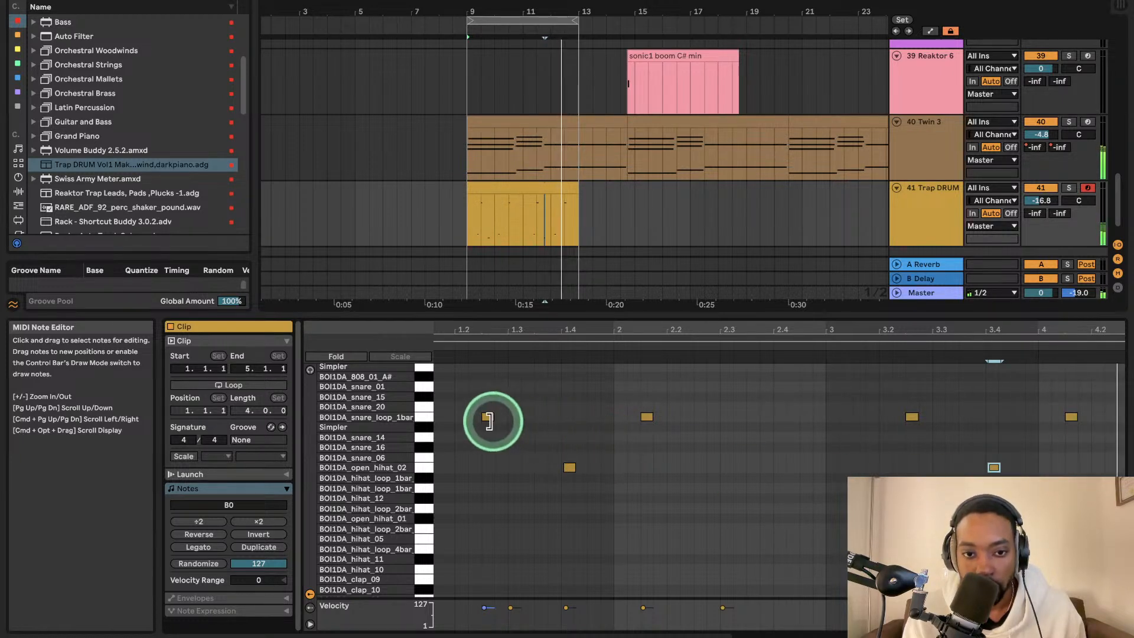
left_click_drag(488, 418, 492, 419)
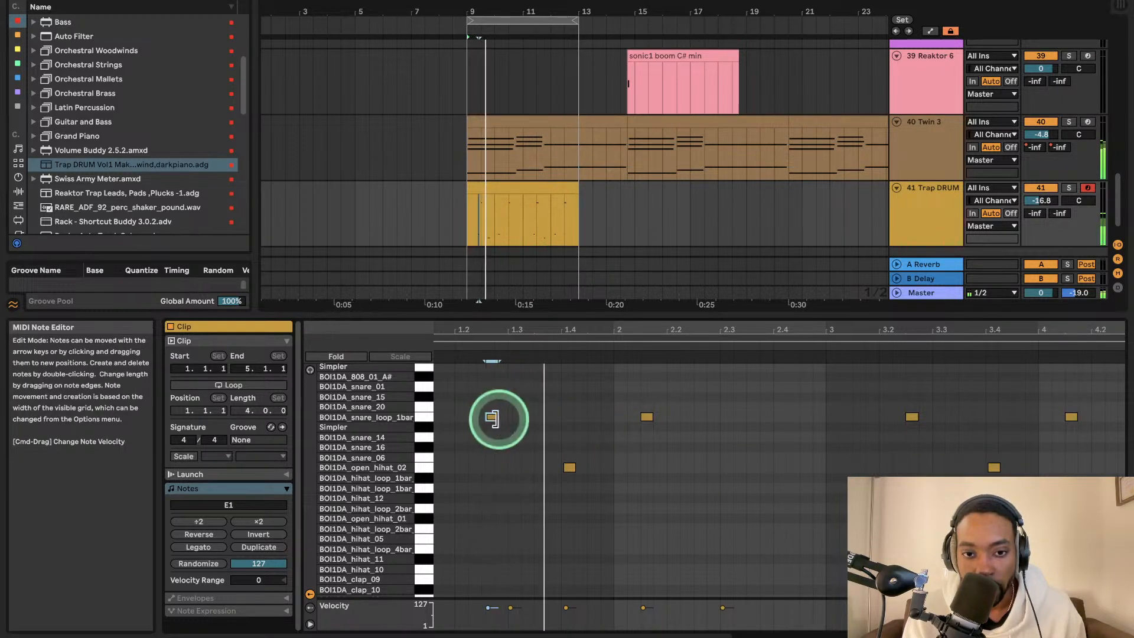
left_click(646, 417)
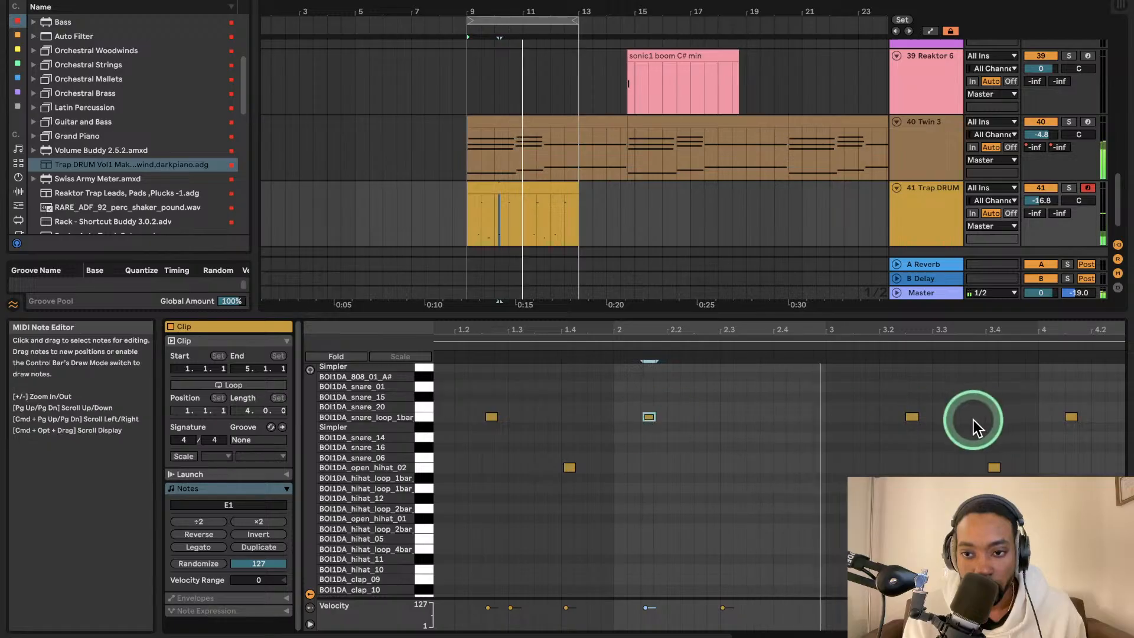
left_click_drag(909, 420, 912, 420)
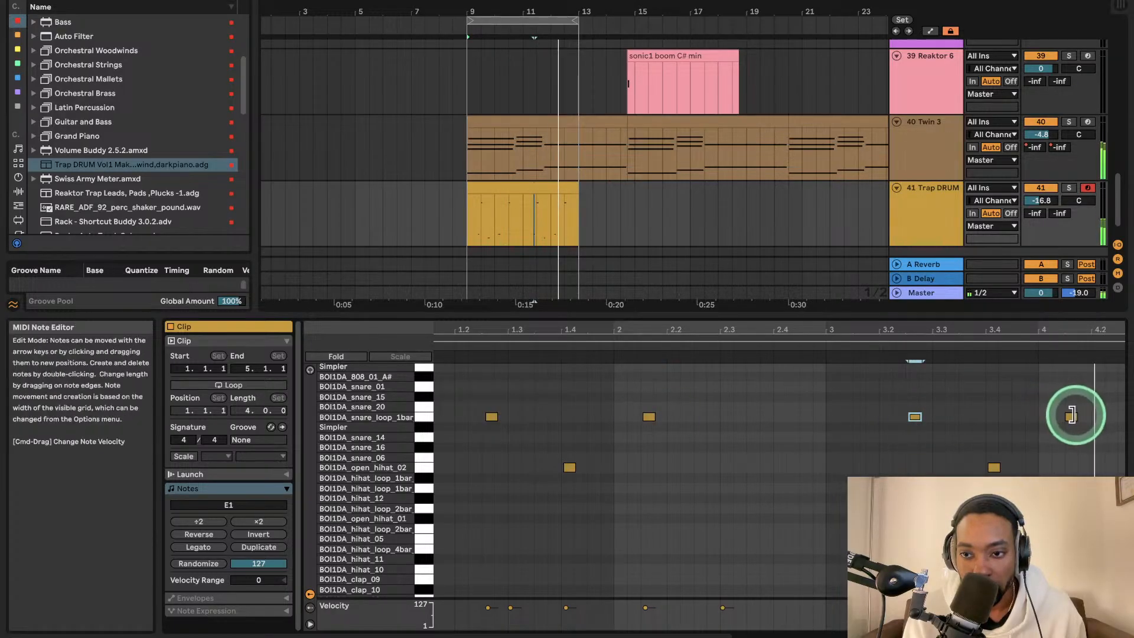
left_click_drag(1075, 418, 1076, 417)
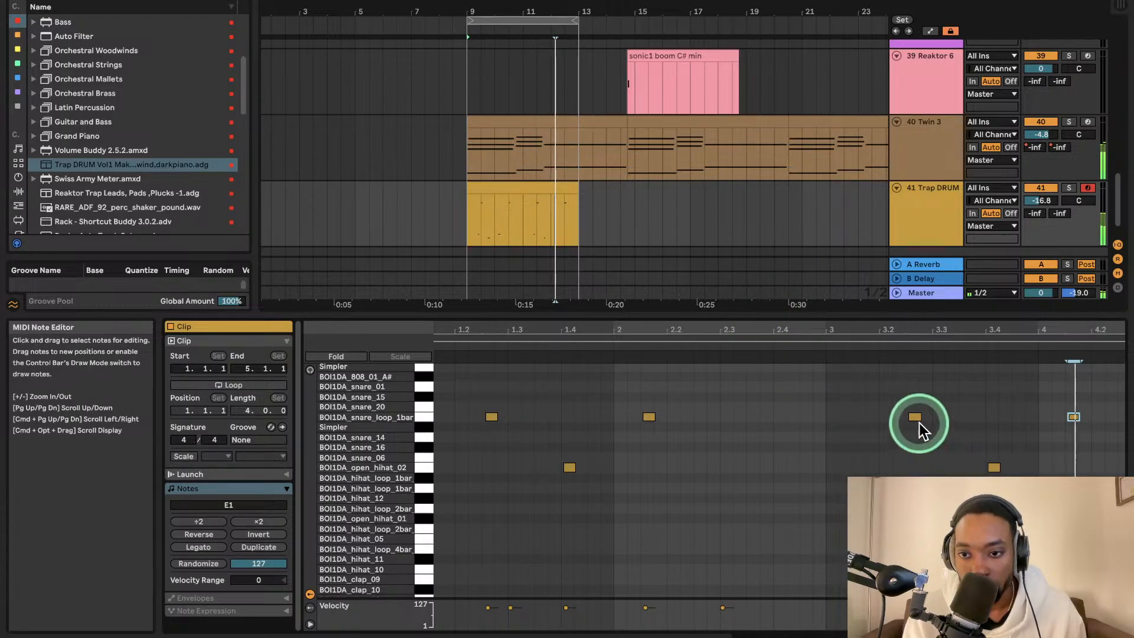
- Shift the BOI1DA_snare_loop_1bar notes in bars 2, 3 and 4 slightly earlier to fine-tune their timing
left_click_drag(919, 423, 910, 421)
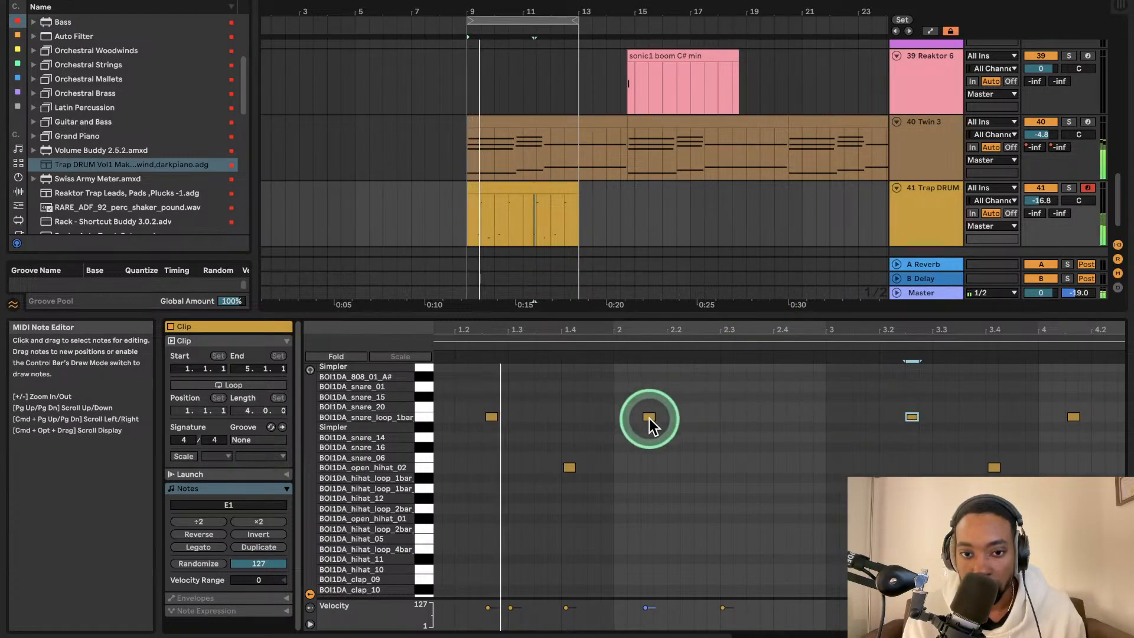
left_click_drag(650, 418, 646, 419)
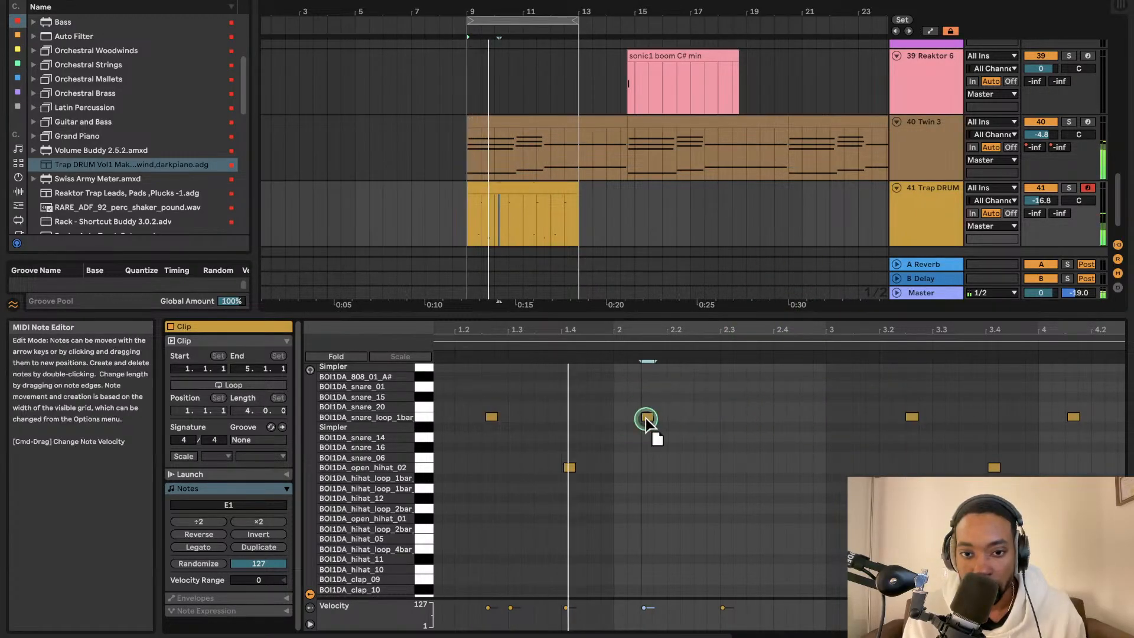
left_click(1071, 420)
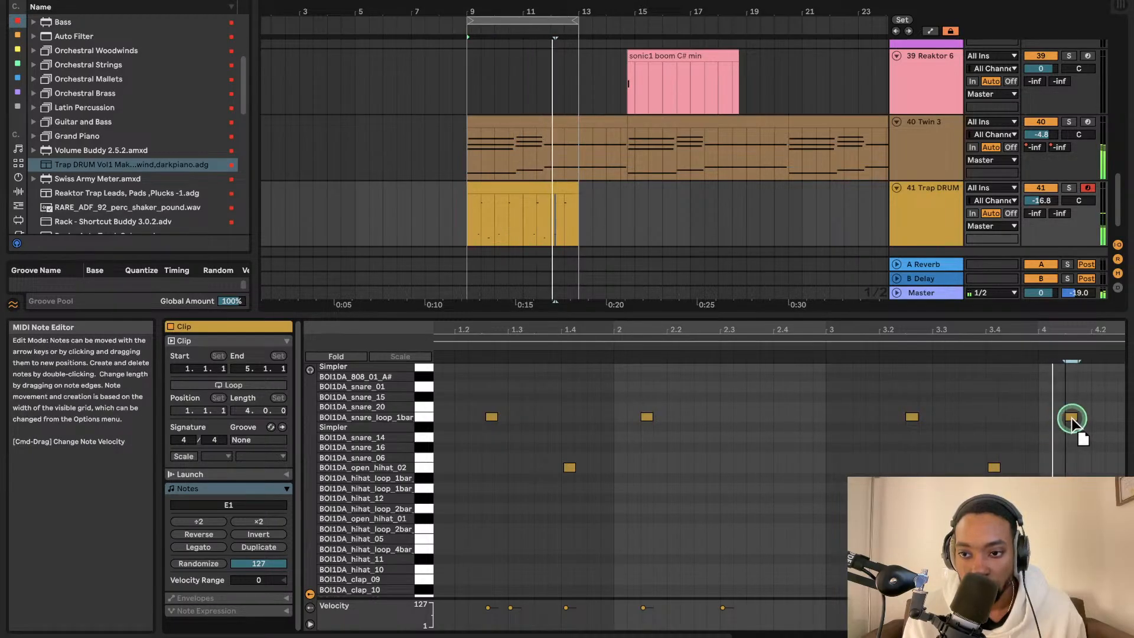
scroll(1071, 419, "up", 2)
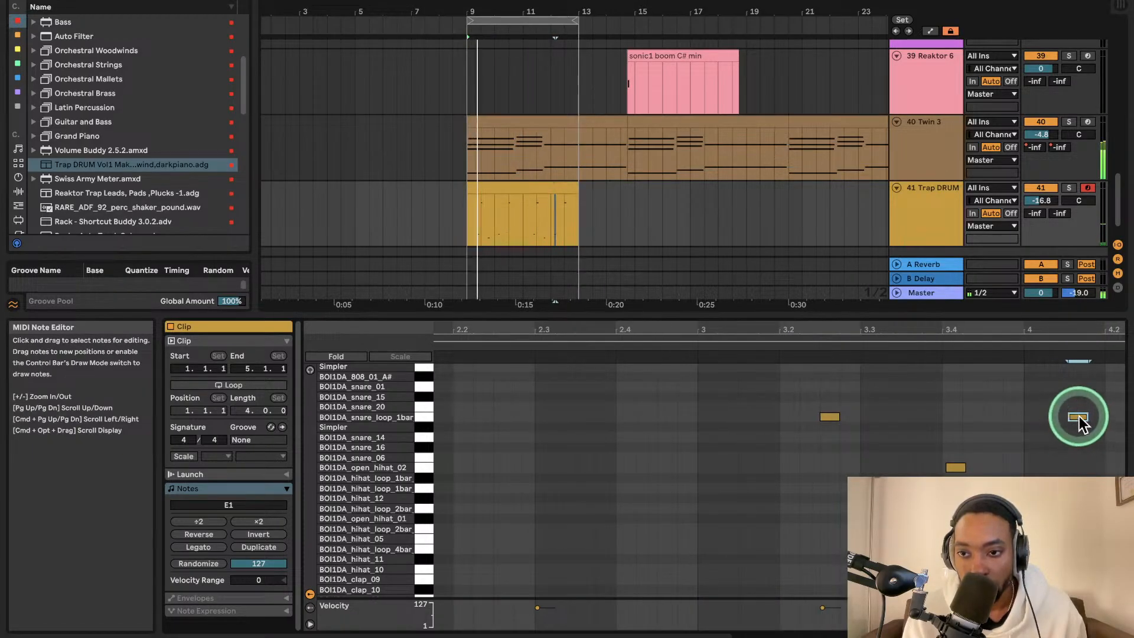
left_click_drag(1079, 417, 1068, 418)
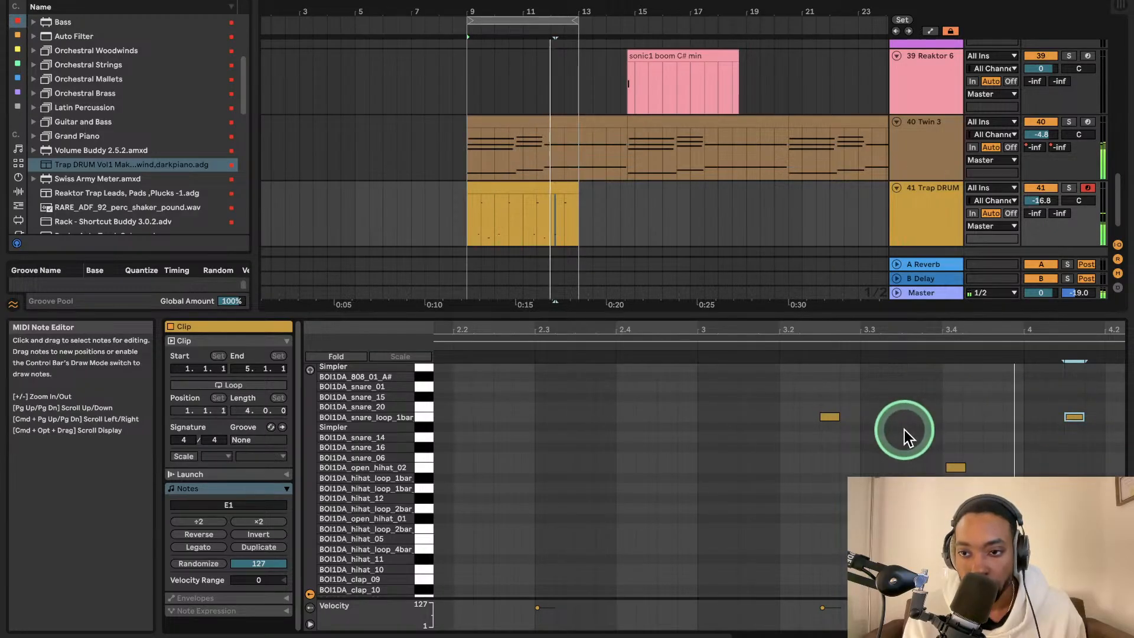
left_click(832, 419)
left_click_drag(831, 420, 828, 421)
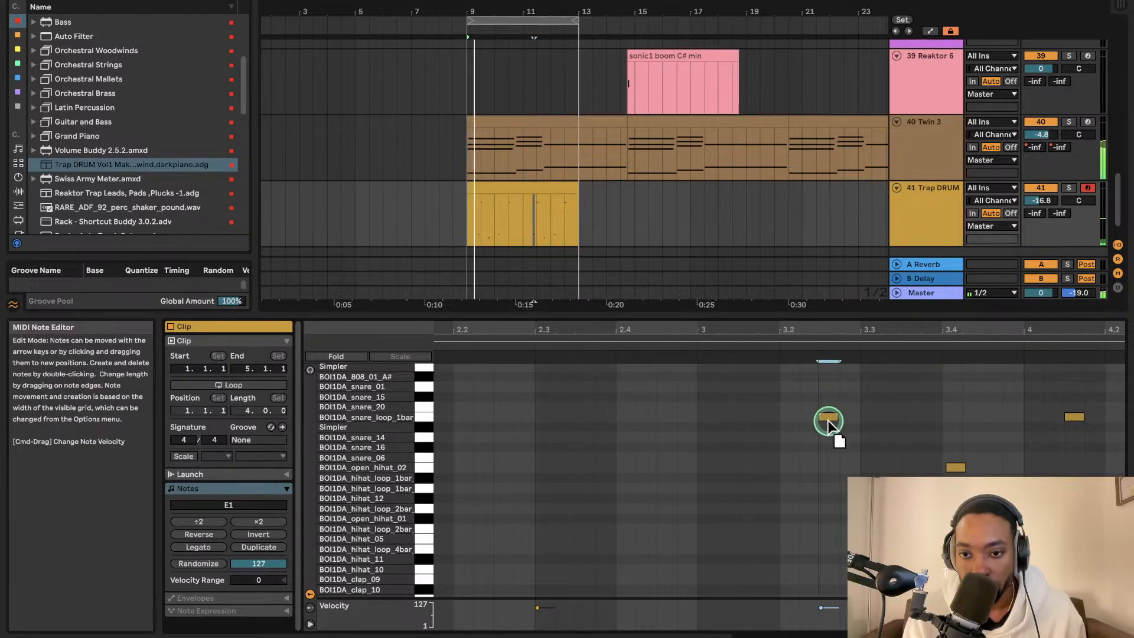
scroll(847, 430, "up", 4)
scroll(852, 429, "left", 3)
scroll(851, 429, "up", 1)
scroll(844, 427, "left", 3)
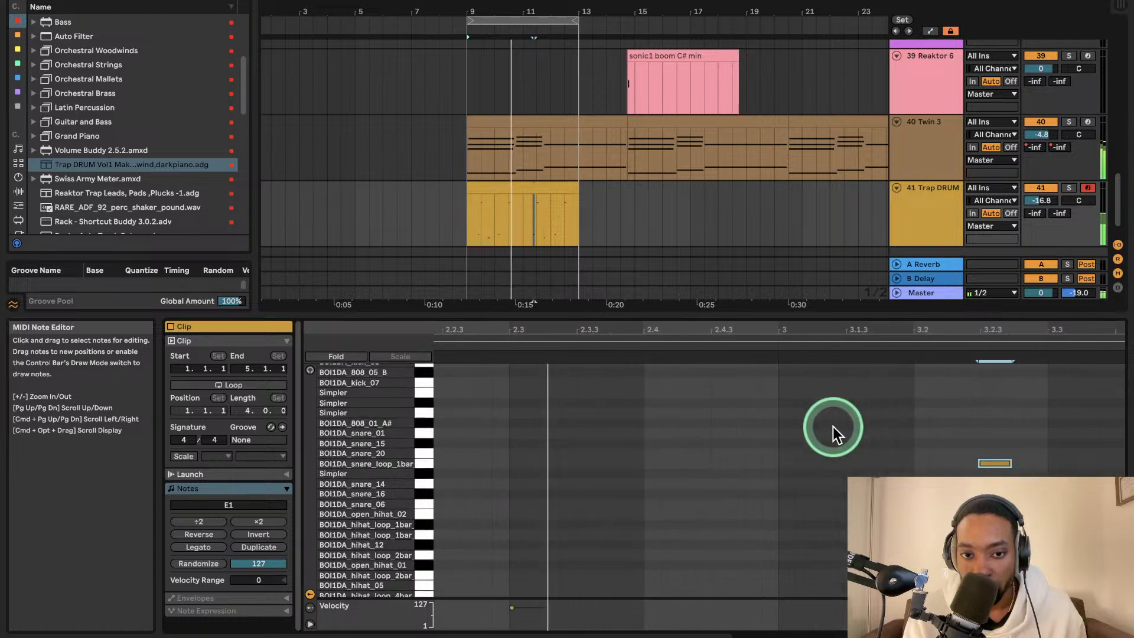
- Shift the bar 1 BOI1DA_snare_loop_1bar note slightly earlier, play it back and check the timing of the other notes
scroll(833, 426, "down", 5)
scroll(709, 443, "up", 4)
scroll(697, 448, "left", 3)
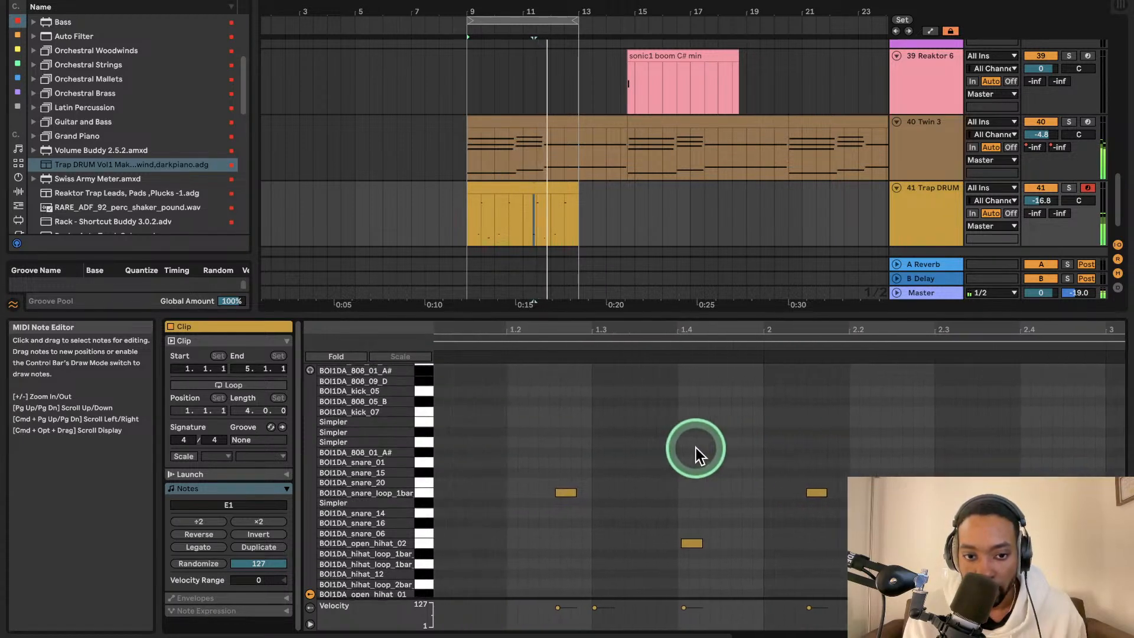
scroll(574, 459, "up", 3)
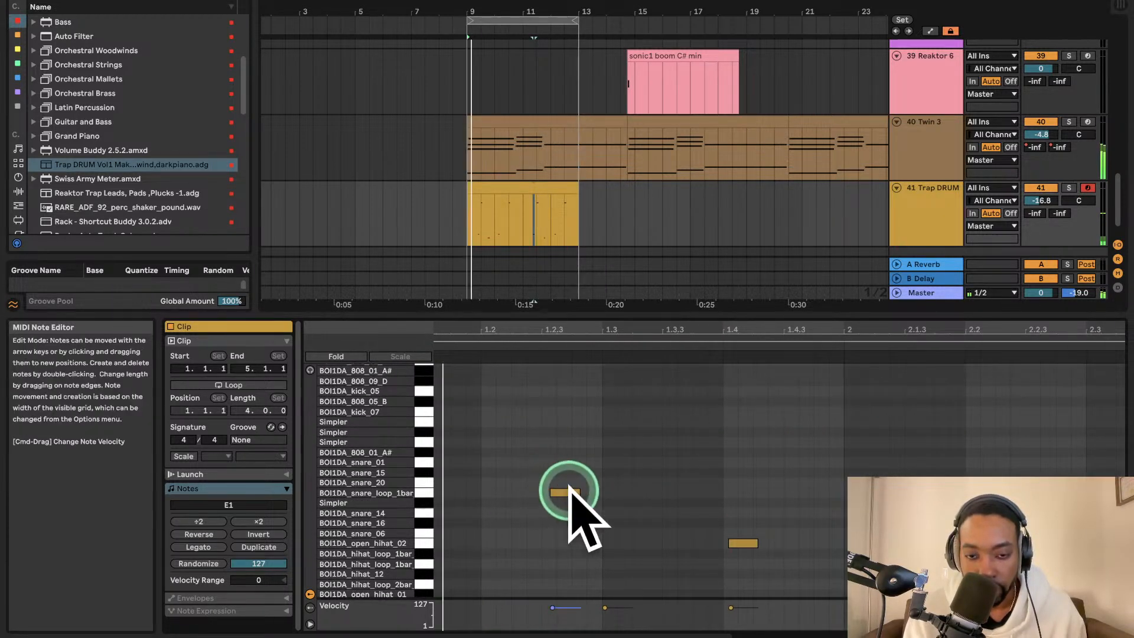
left_click_drag(566, 495, 571, 492)
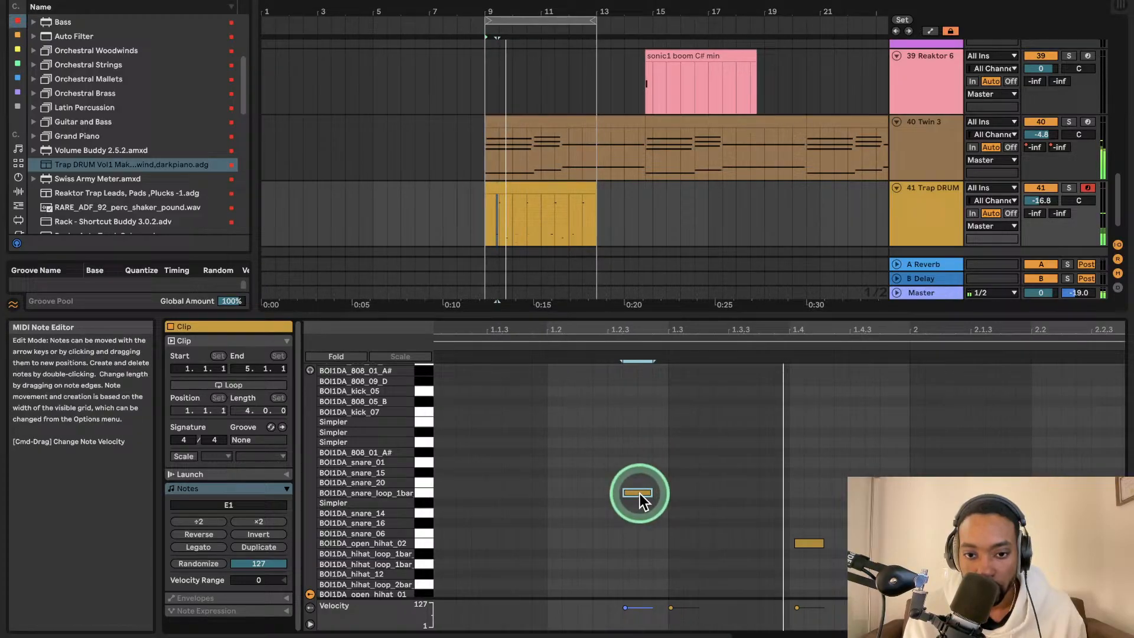
mouse_move(640, 494)
left_mouse_down()
mouse_move(612, 494)
mouse_move(639, 495)
mouse_move(627, 495)
left_mouse_up()
scroll(629, 494, "up", 2)
key("space")
key("space")
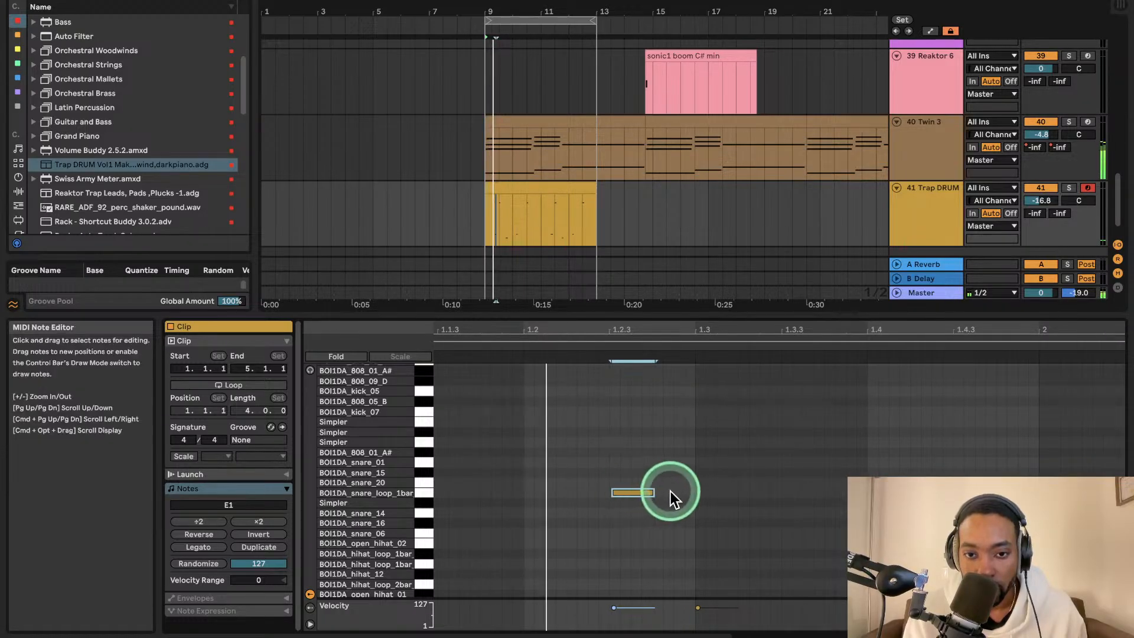
scroll(646, 487, "down", 5)
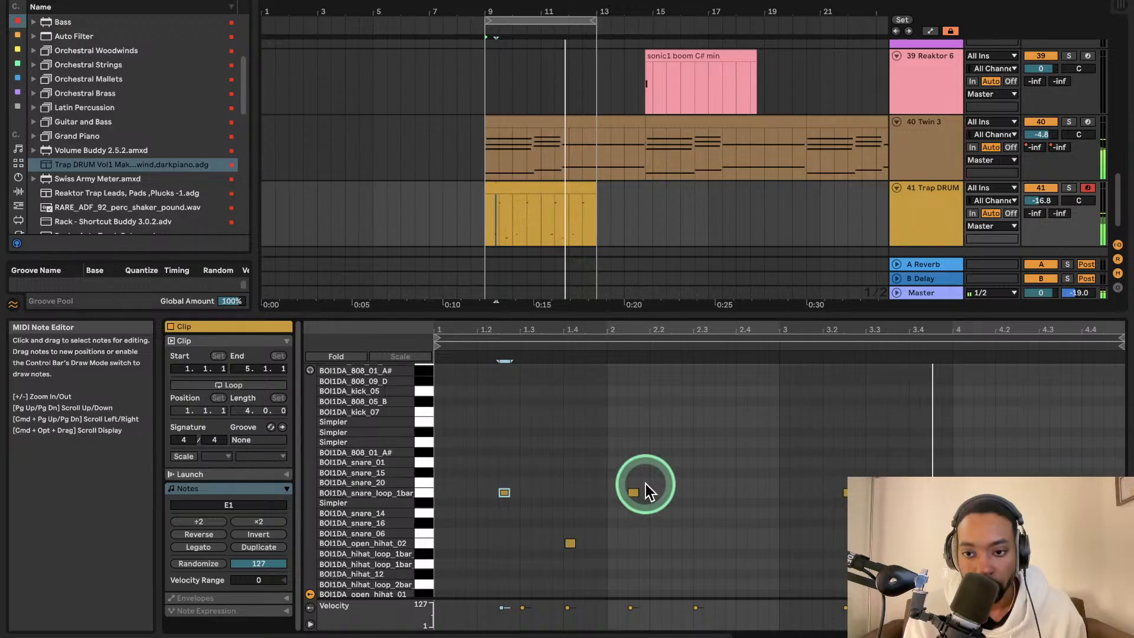
scroll(914, 543, "up", 4)
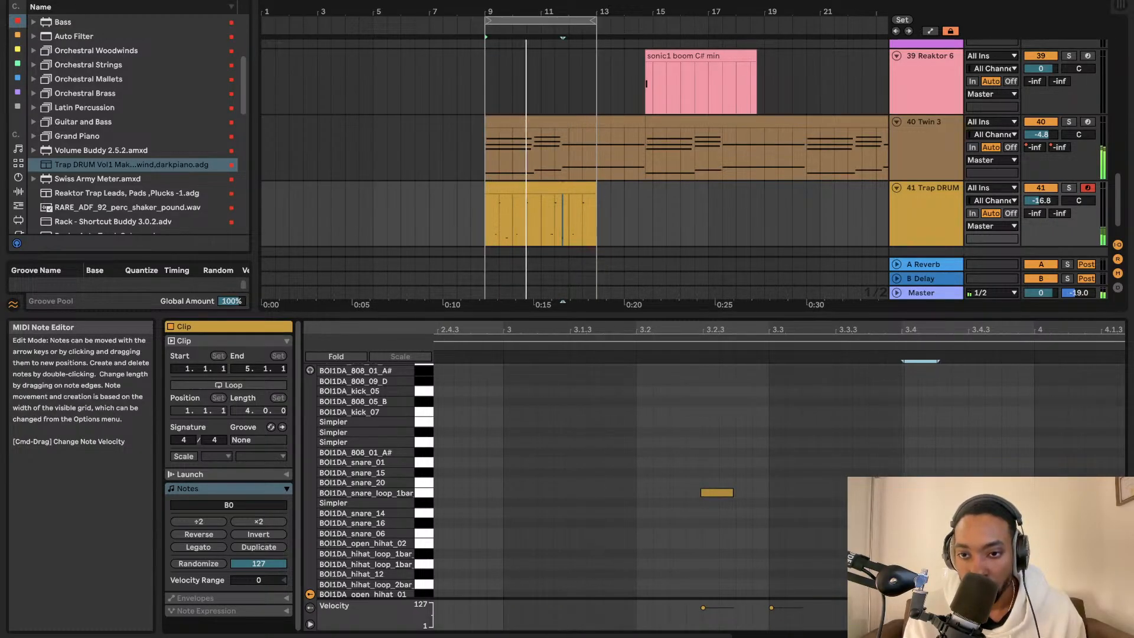
scroll(857, 521, "down", 4)
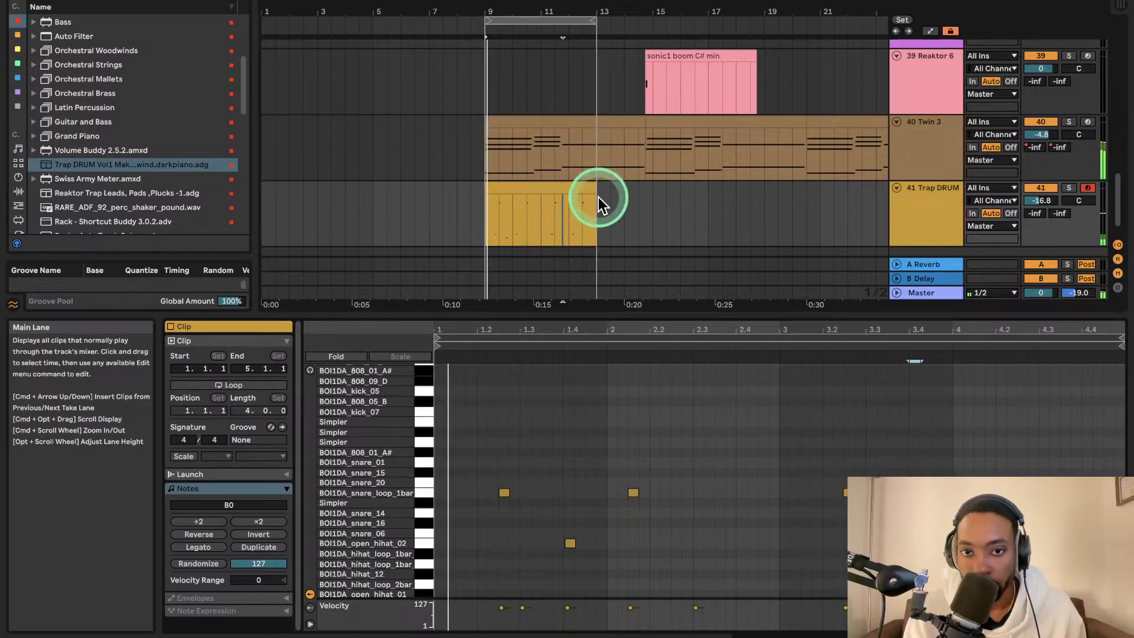
- Duplicate the four-bar Trap DRUM clip once and extend the arrangement loop's end to about the middle of bar 22
left_click(534, 189)
key("super+d")
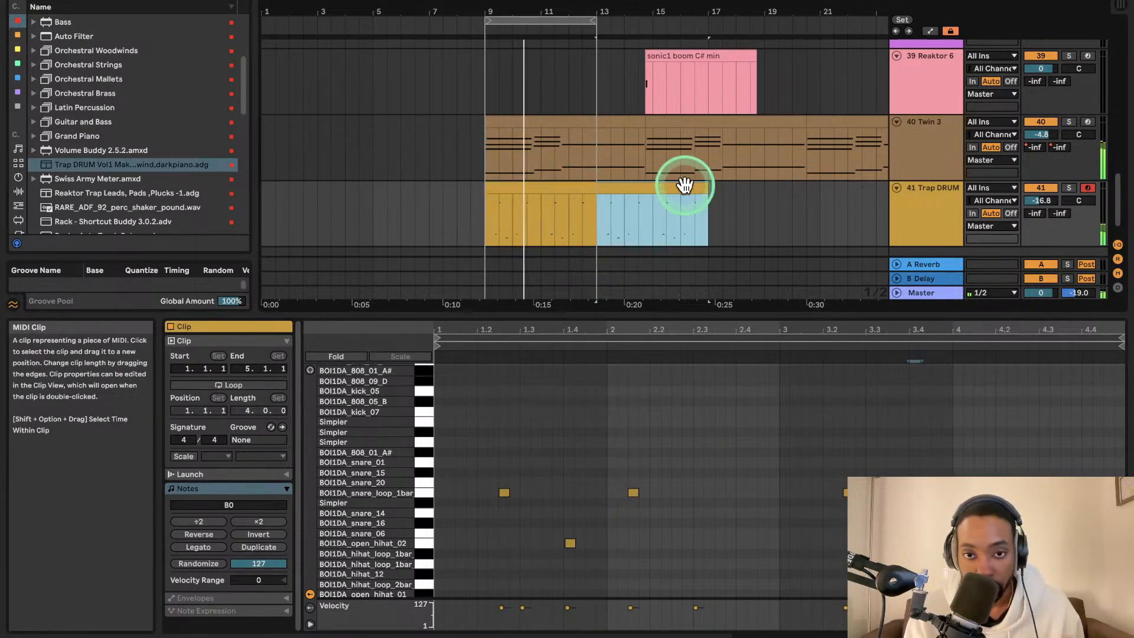
left_click_drag(596, 22, 704, 22)
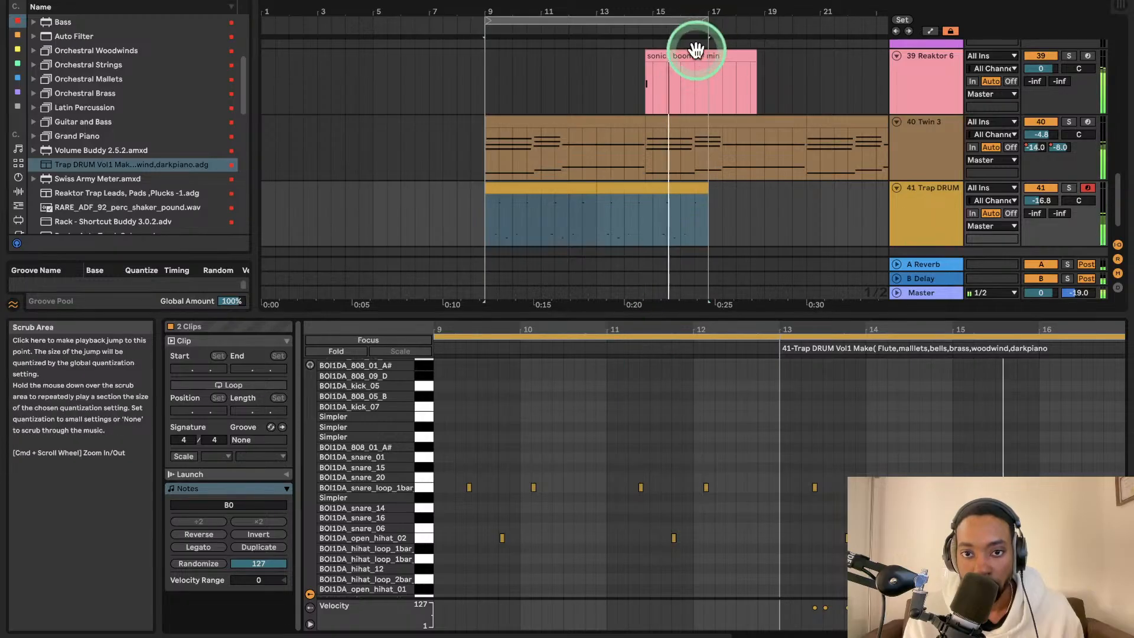
left_click_drag(706, 21, 861, 21)
- Duplicate the second Trap DRUM clip two more times so the drums run from bar 9 to bar 25
left_click(608, 196)
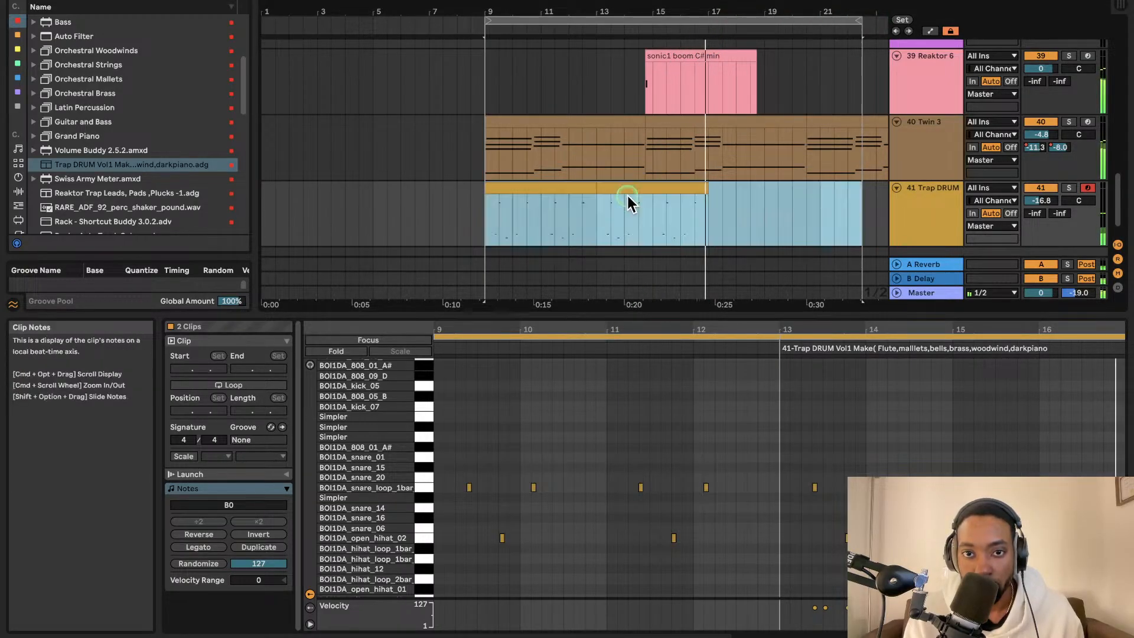
left_click(633, 186)
left_click(680, 200)
left_click(659, 186)
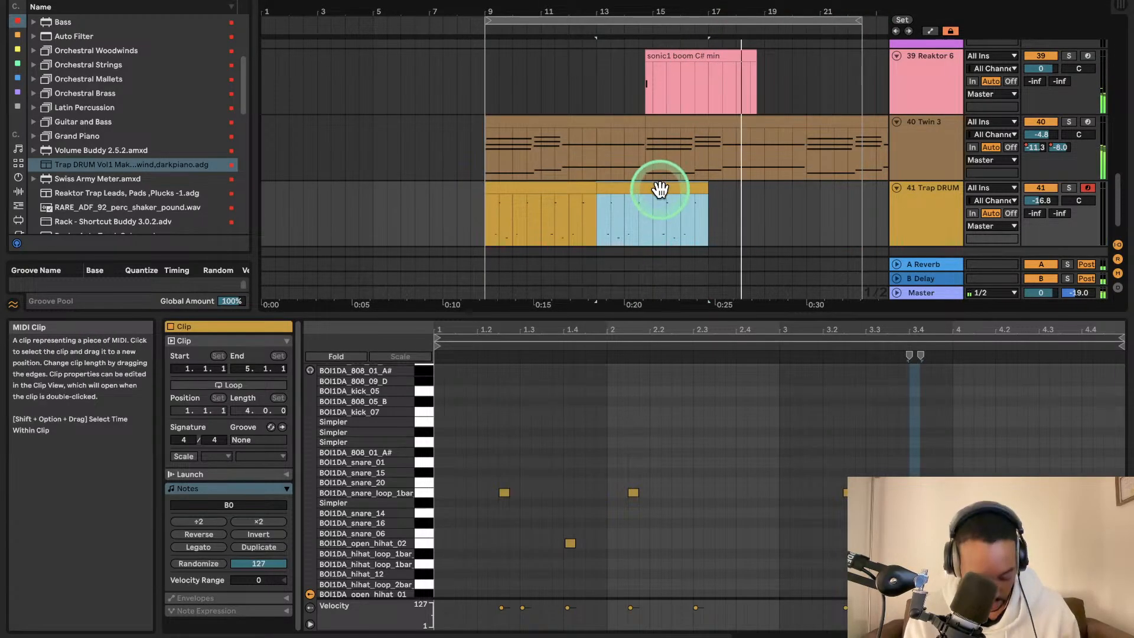
key("super+d")
left_click(731, 188)
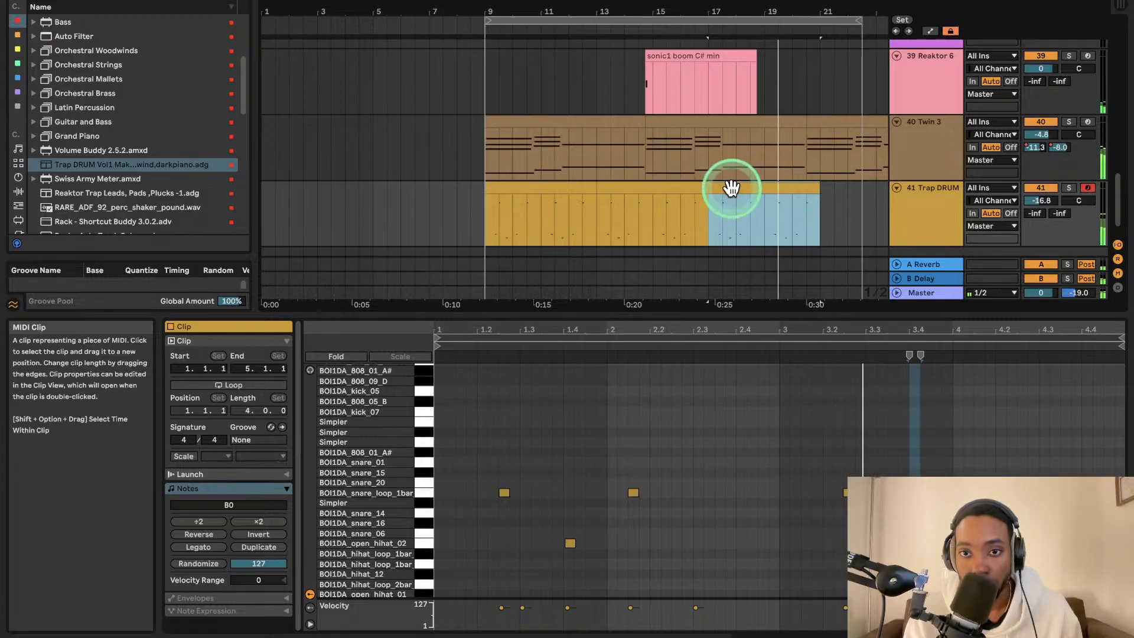
key("super+d")
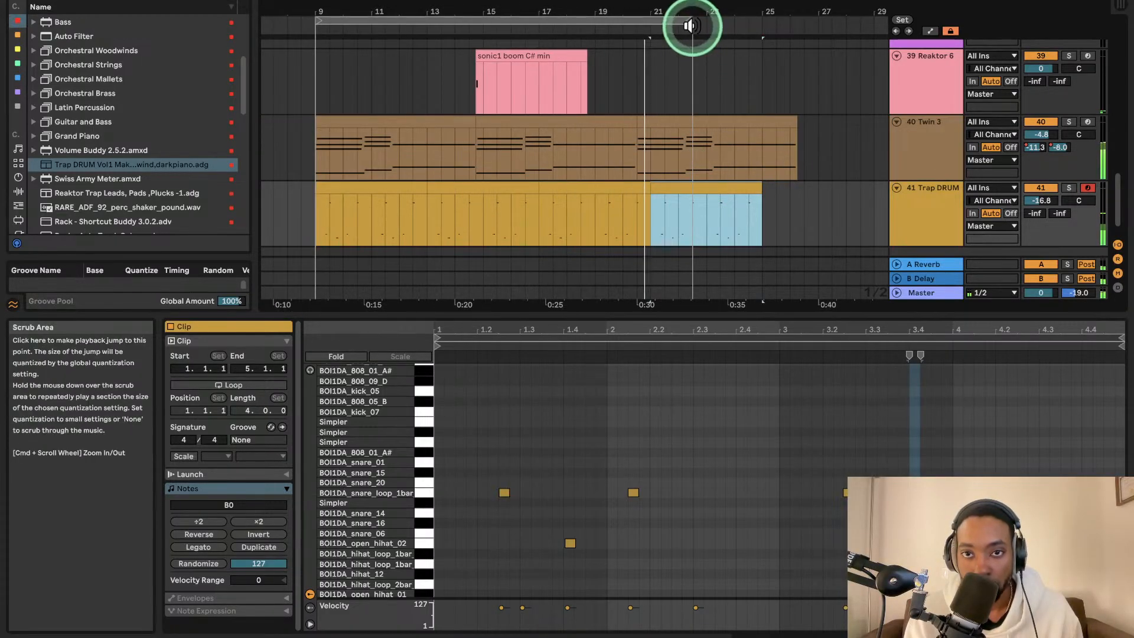
- Extend the arrangement loop's end to the end of the Twin 3 clip, just after bar 26
left_click(691, 19)
left_click_drag(691, 19, 805, 15)
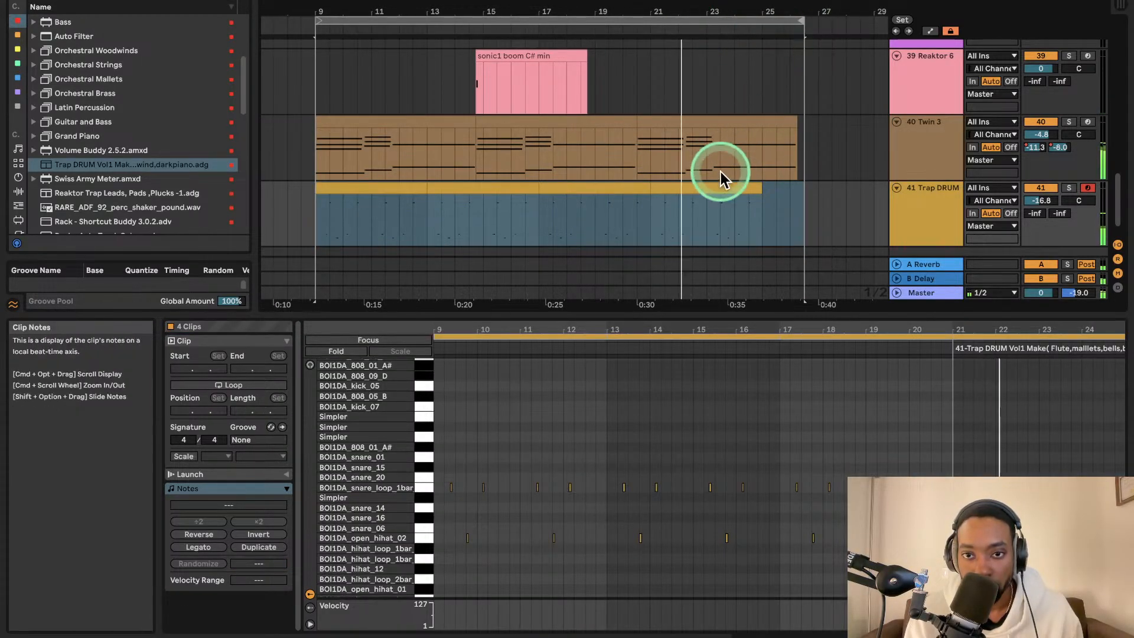
left_click(740, 186)
left_click(769, 195)
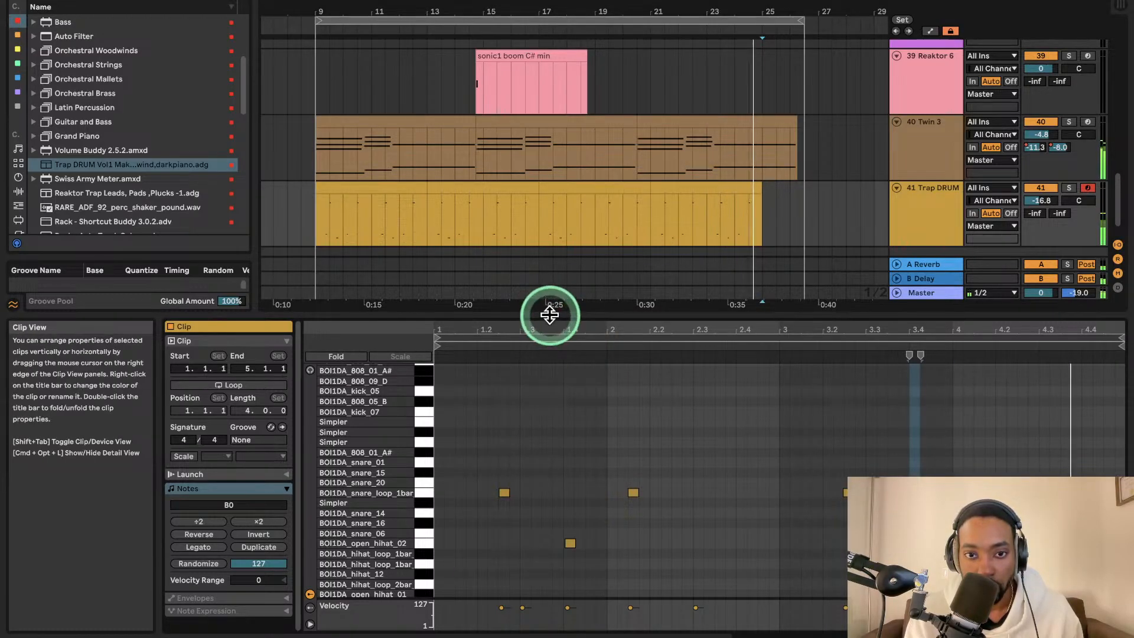
left_click_drag(549, 313, 555, 270)
scroll(722, 102, "up", 5)
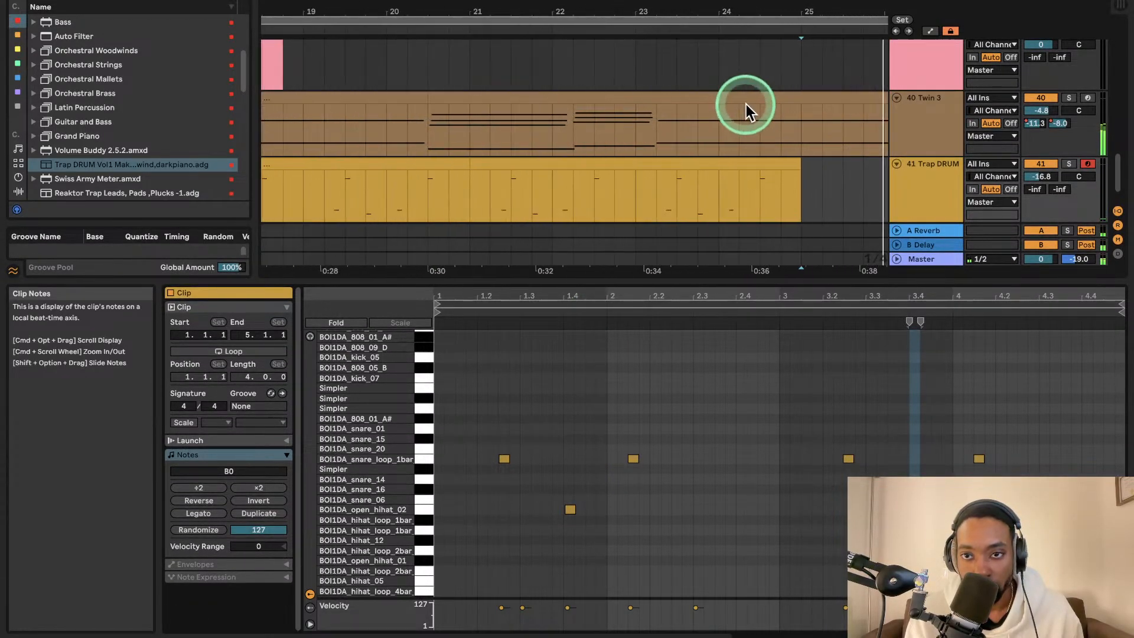
scroll(741, 108, "right", 3)
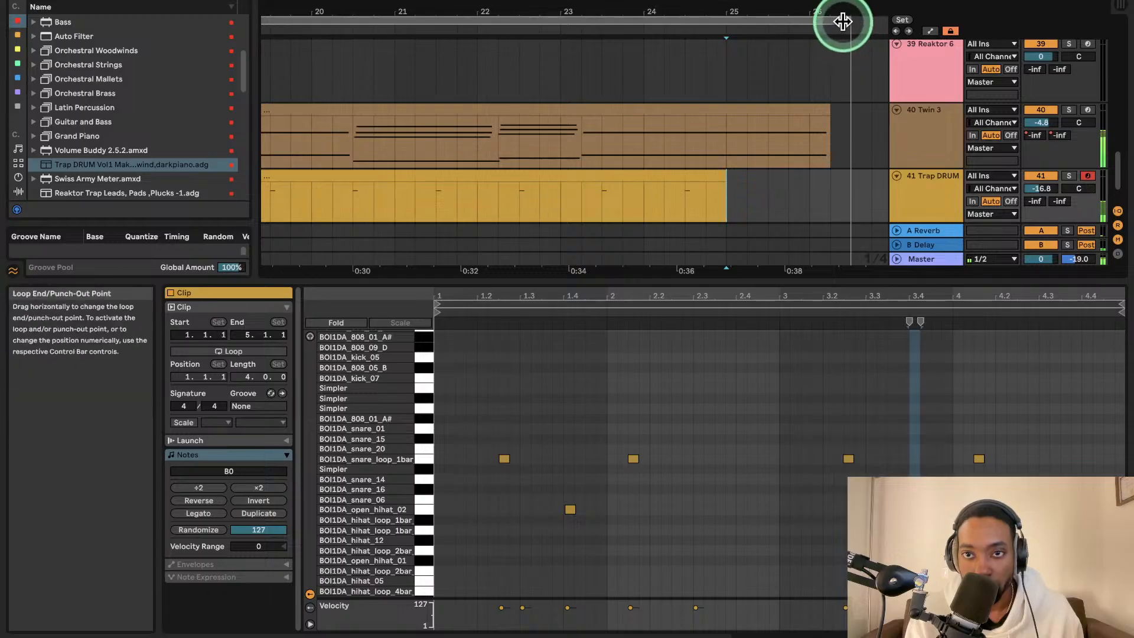
left_click_drag(845, 23, 830, 26)
scroll(607, 139, "up", 3)
scroll(606, 140, "up", 1)
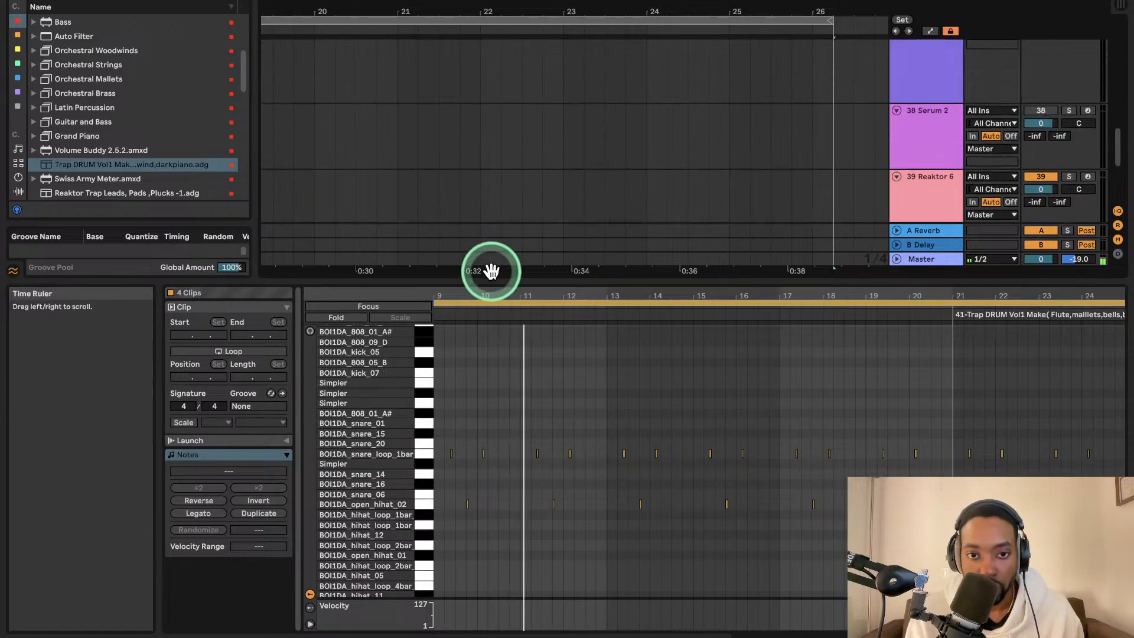
- Add BOI1DA_open_hihat_01 notes at beats 9.3 and 10.2 in the first Trap DRUM clip
scroll(537, 177, "down", 5)
scroll(536, 173, "up", 5)
scroll(536, 173, "down", 3)
scroll(534, 172, "down", 3)
scroll(534, 172, "down", 3)
scroll(526, 172, "left", 2)
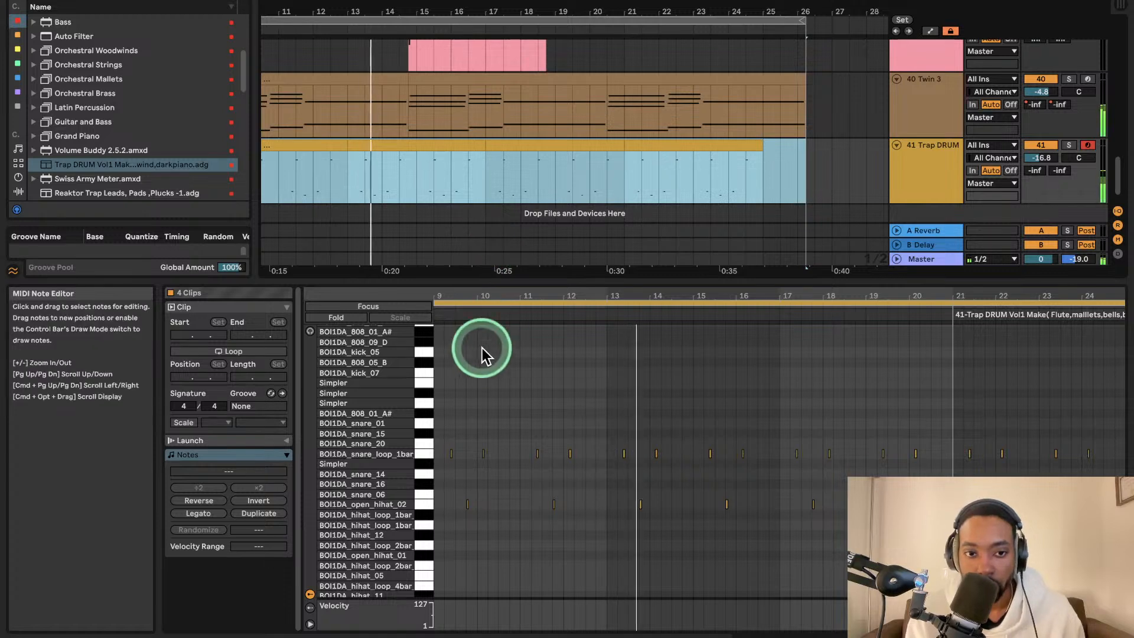
scroll(484, 361, "down", 3)
left_click(488, 470)
double_click(459, 464)
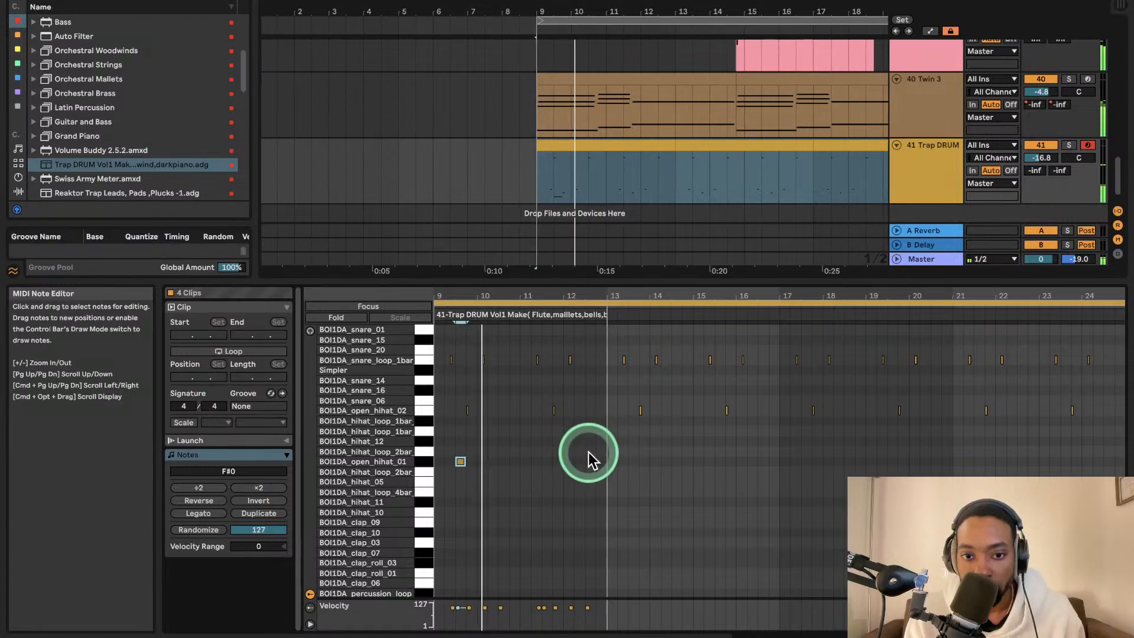
double_click(492, 461)
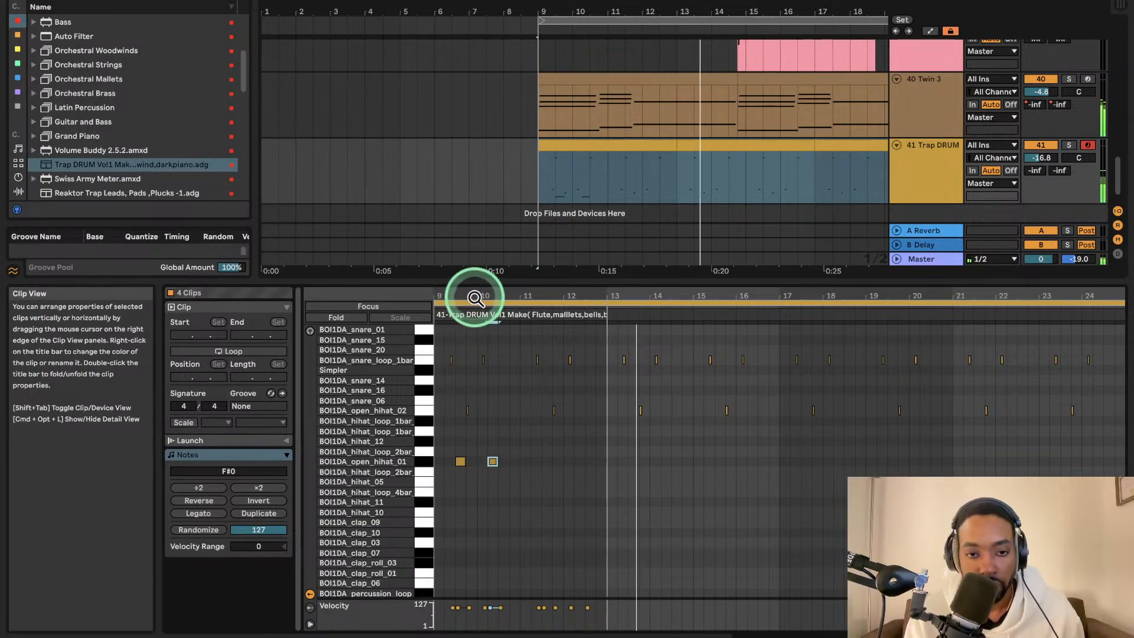
- Play back the new BOI1DA_open_hihat_01 notes and move the first one to beat 9.4
key("space")
key("space")
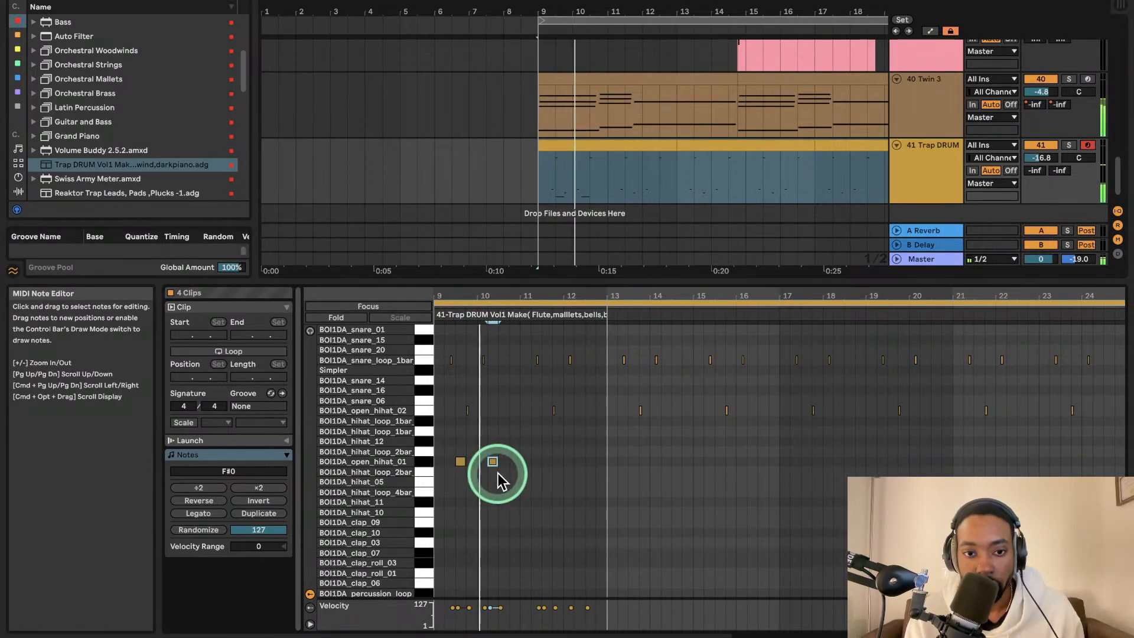
key("space")
key("space")
key("space")
key("space")
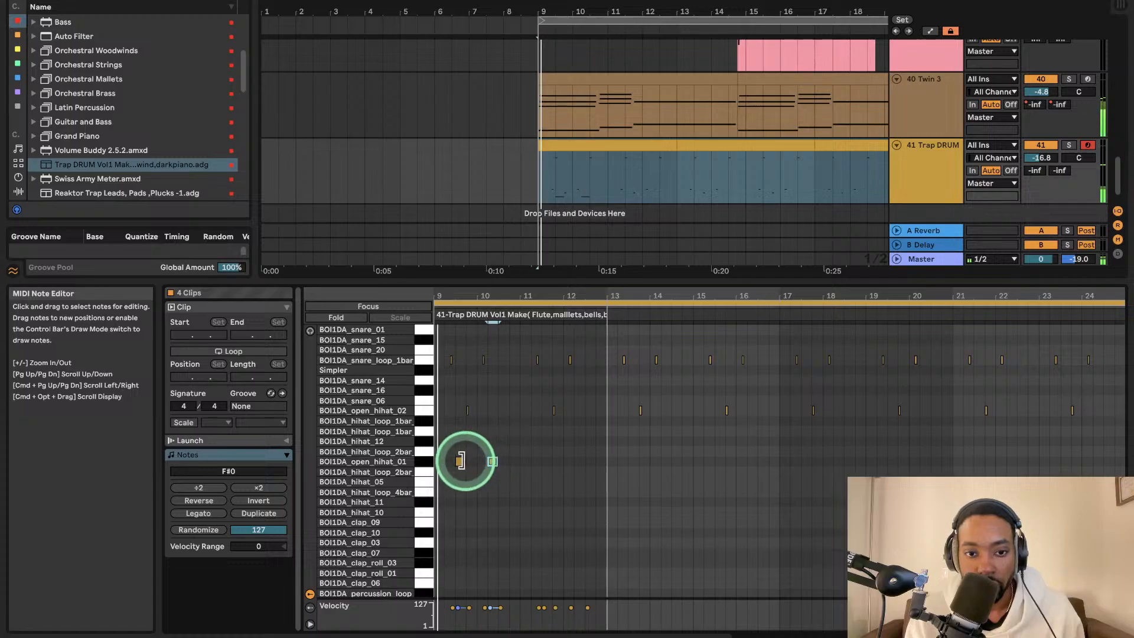
left_click_drag(462, 467, 472, 466)
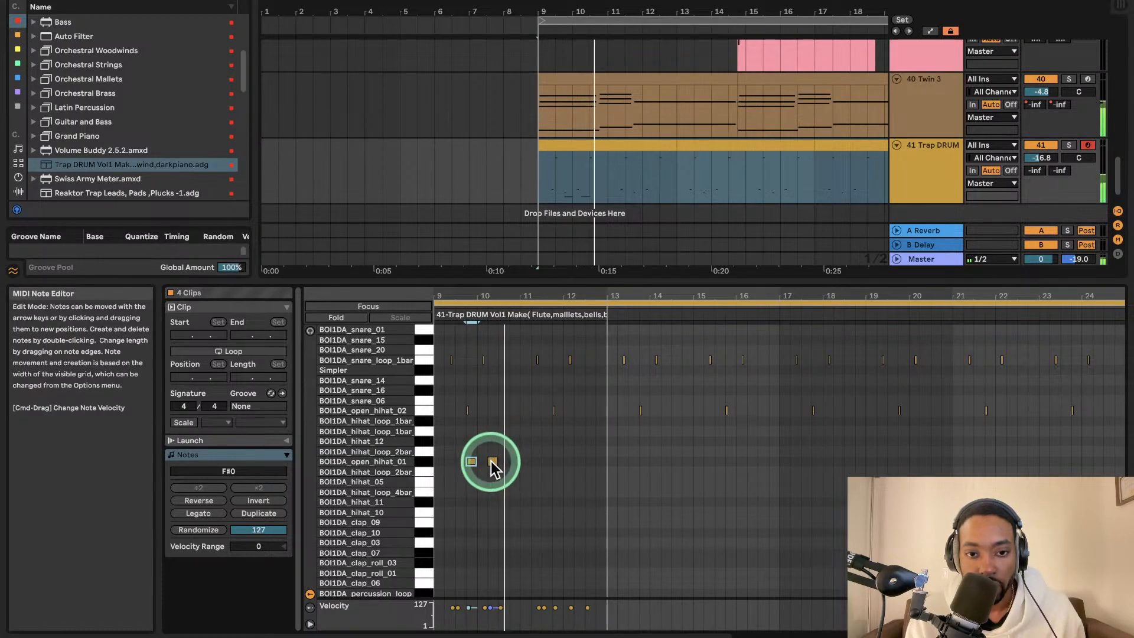
- Add a third BOI1DA_open_hihat_01 note at beat 11.4 and lower the velocity of all three notes
left_click(561, 459)
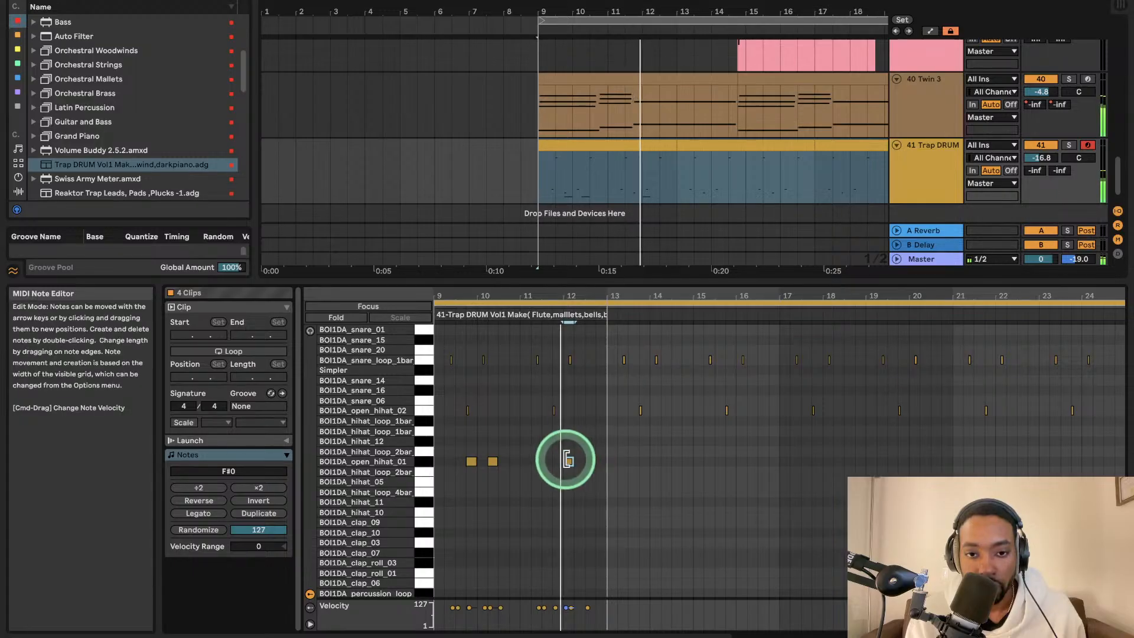
double_click(557, 461)
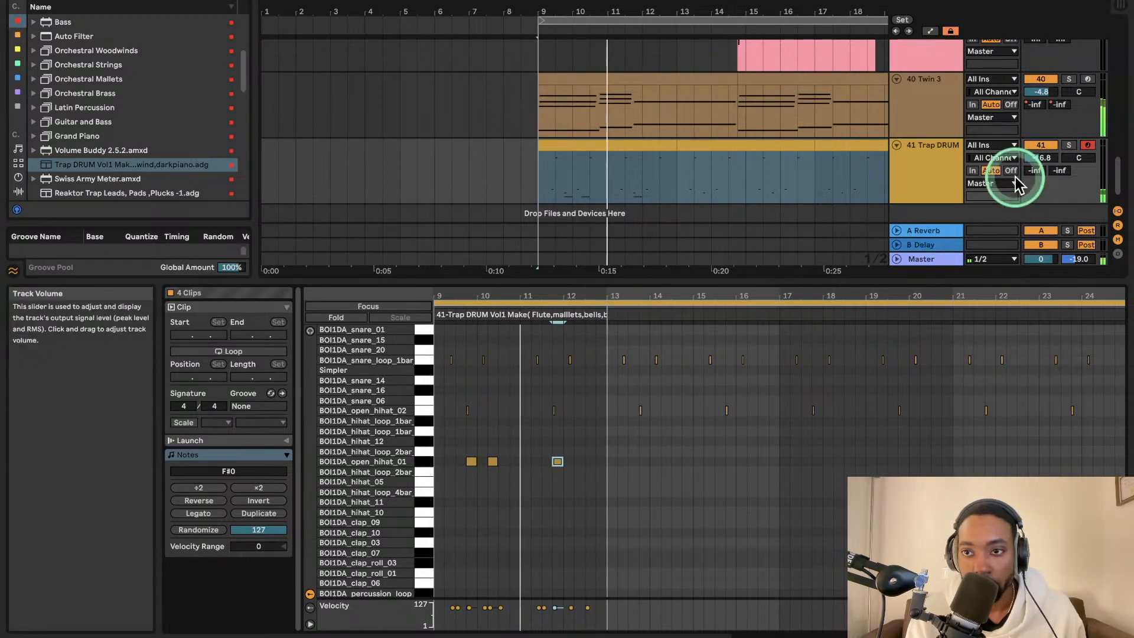
left_click(431, 459)
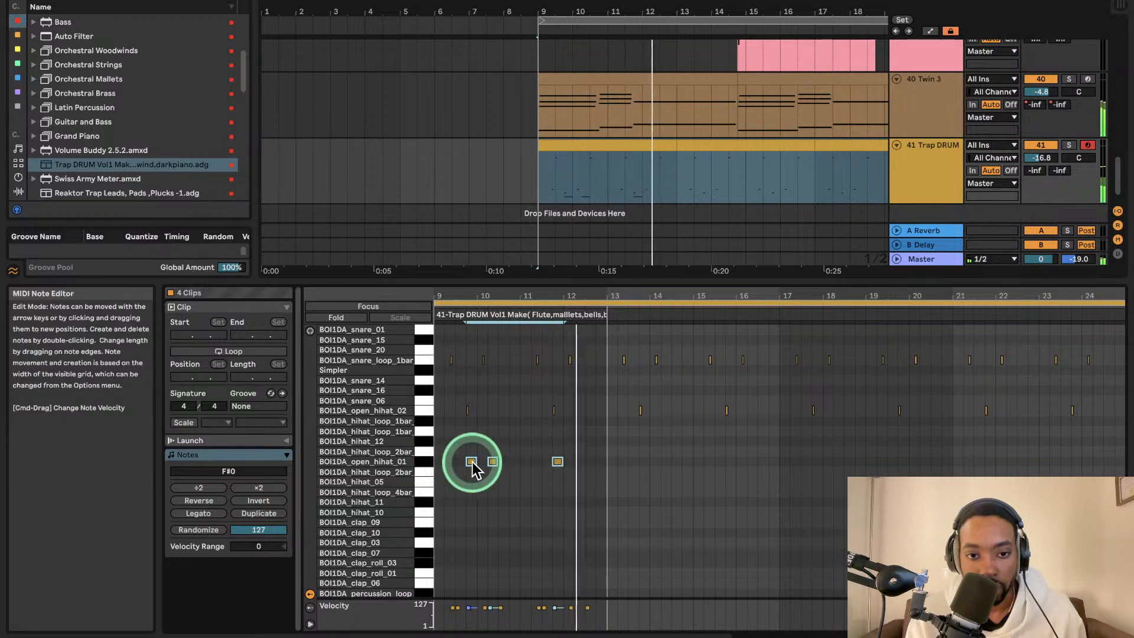
left_click_drag(472, 462, 473, 463)
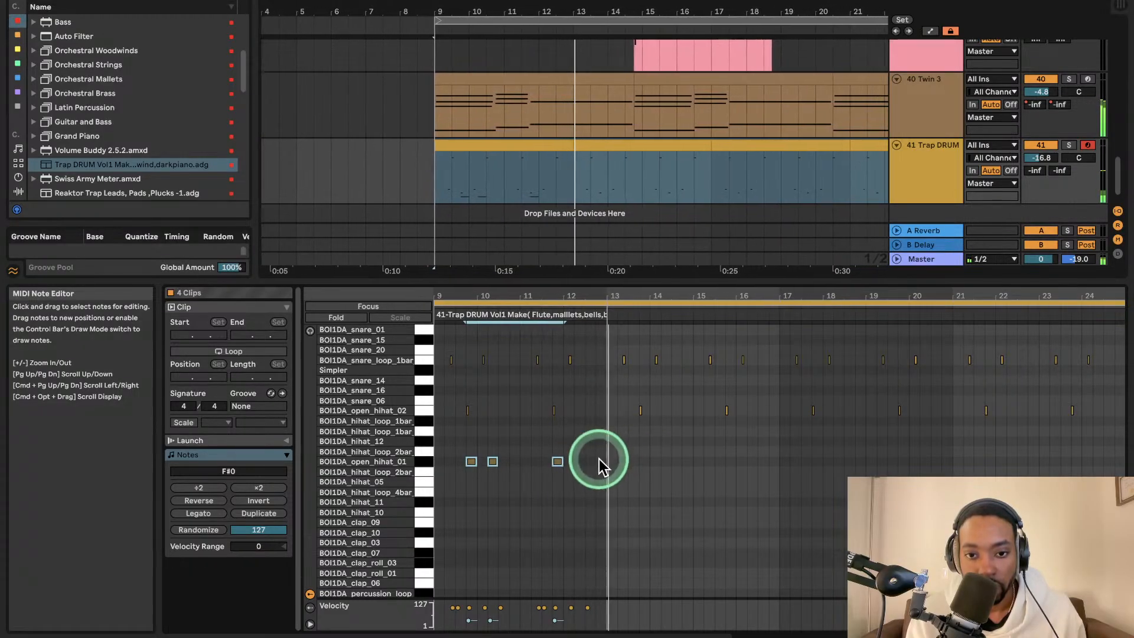
- Try to duplicate the three BOI1DA_open_hihat_01 notes into bars 13 to 16
left_click(429, 461)
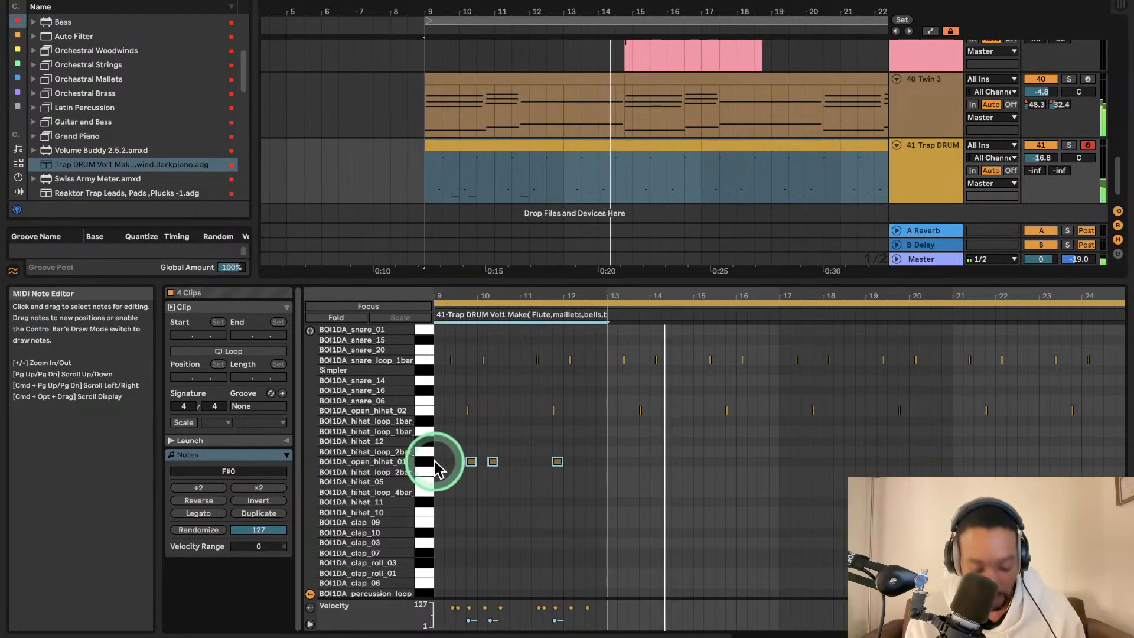
left_click(546, 462)
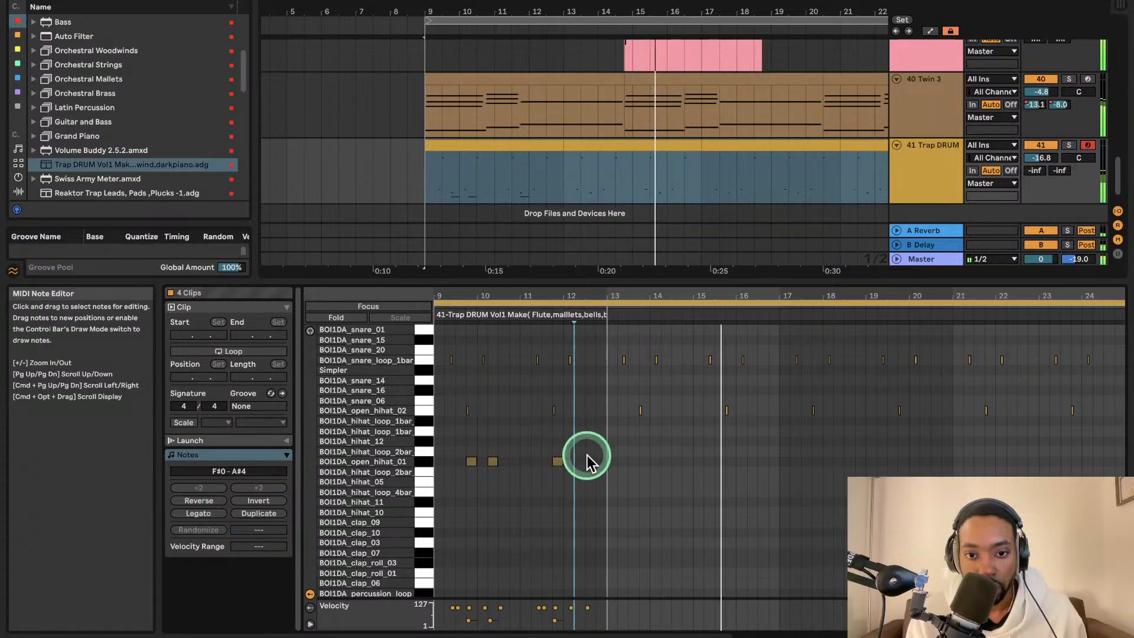
left_click(425, 464)
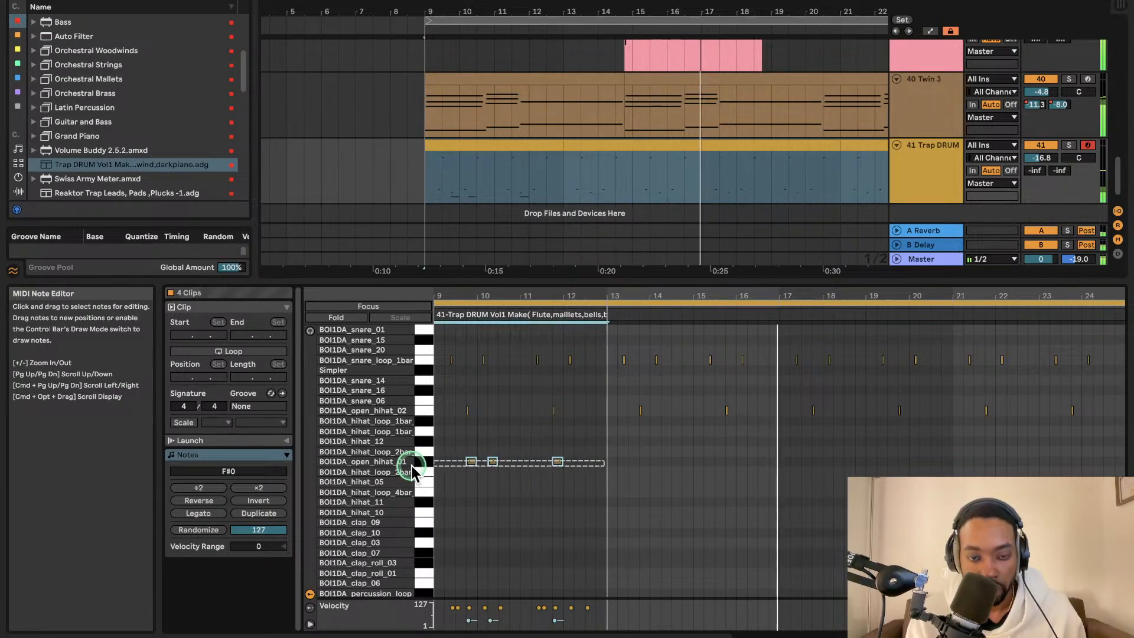
left_click(426, 465)
left_click(517, 461)
key("super+z")
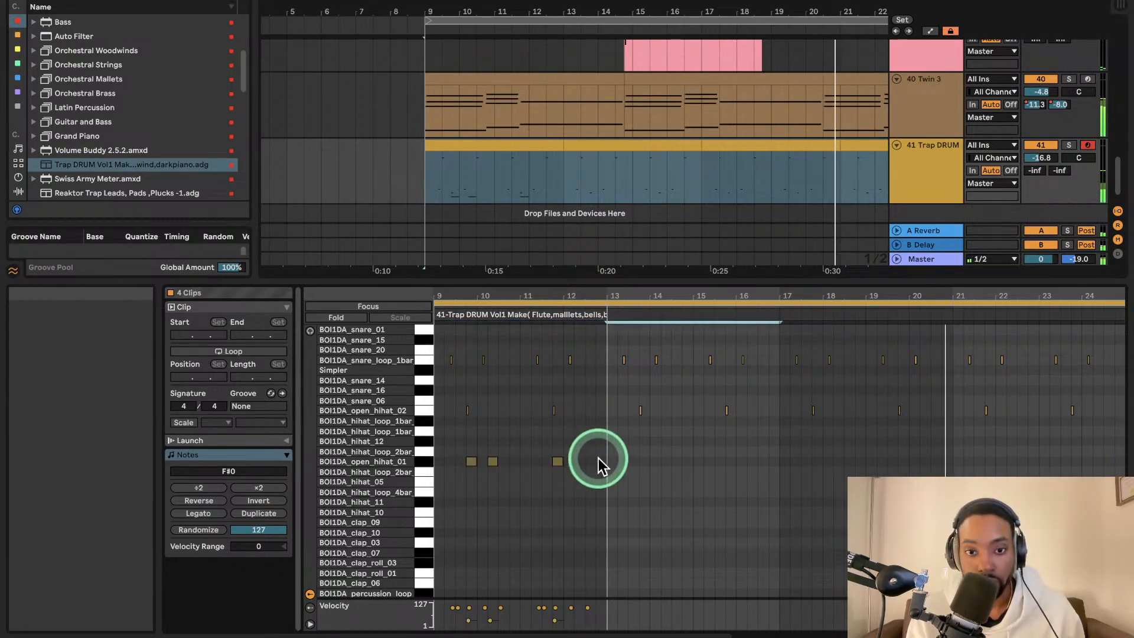
- Consolidate the four Trap DRUM clips from bar 9 to bar 25 into one 16-bar clip
left_click_drag(566, 283, 569, 409)
scroll(611, 309, "right", 4)
scroll(600, 305, "down", 2)
scroll(601, 303, "down", 2)
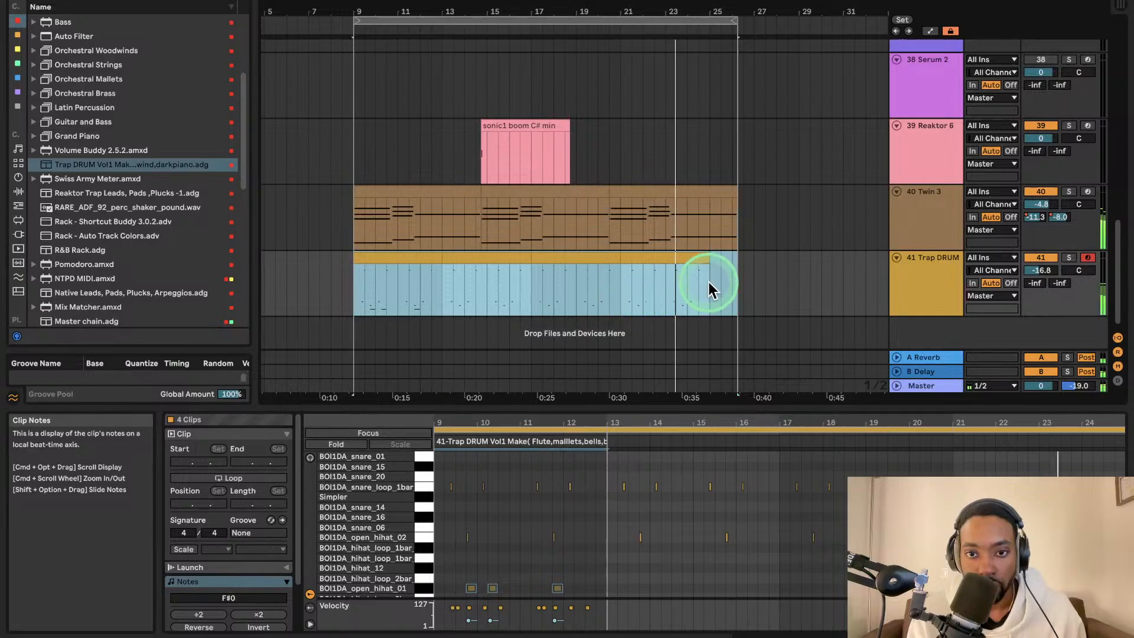
left_click_drag(709, 282, 354, 273)
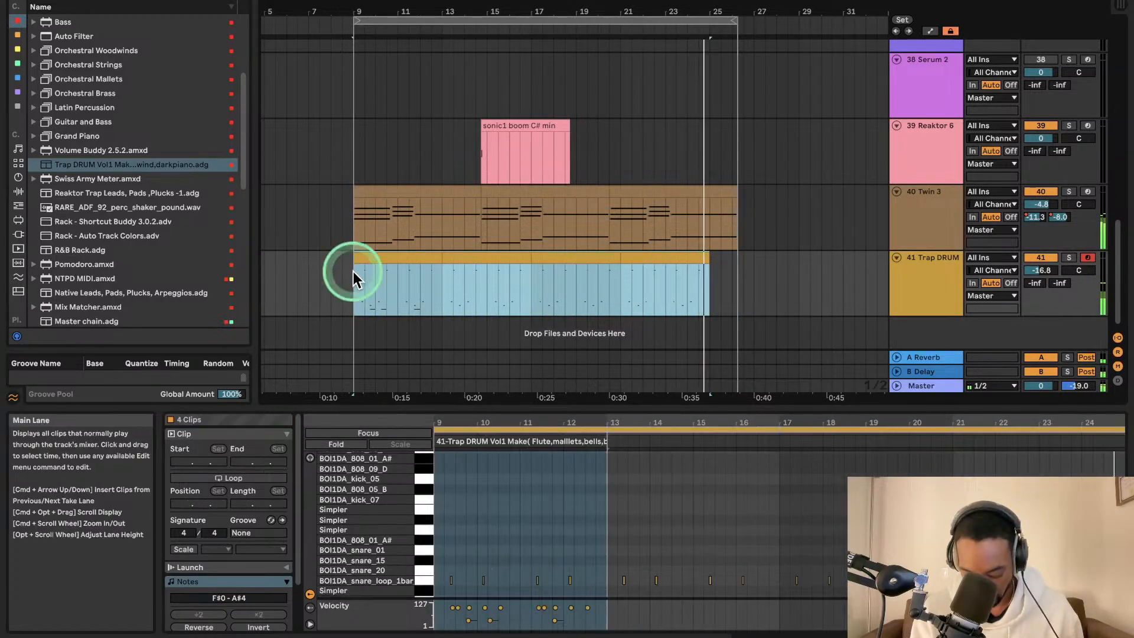
left_click(544, 499)
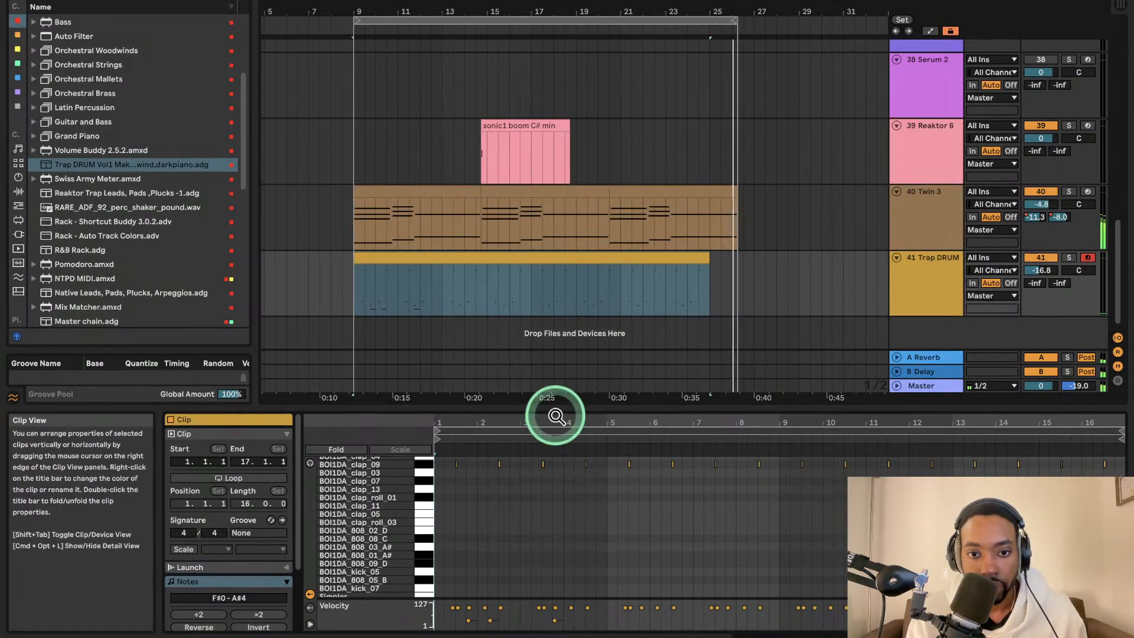
- Duplicate the four-bar group of BOI1DA_open_hihat_01 notes three times so it fills bars 5 to 16 of the drum clip
left_click_drag(557, 407, 561, 266)
scroll(508, 403, "up", 3)
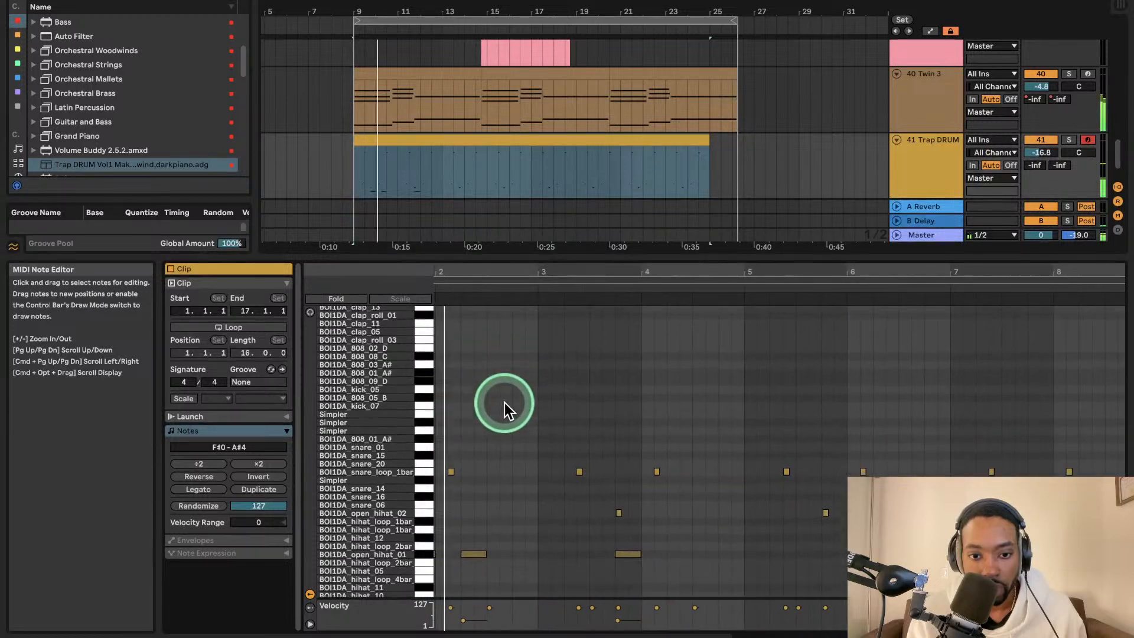
scroll(507, 400, "down", 3)
scroll(546, 440, "up", 2)
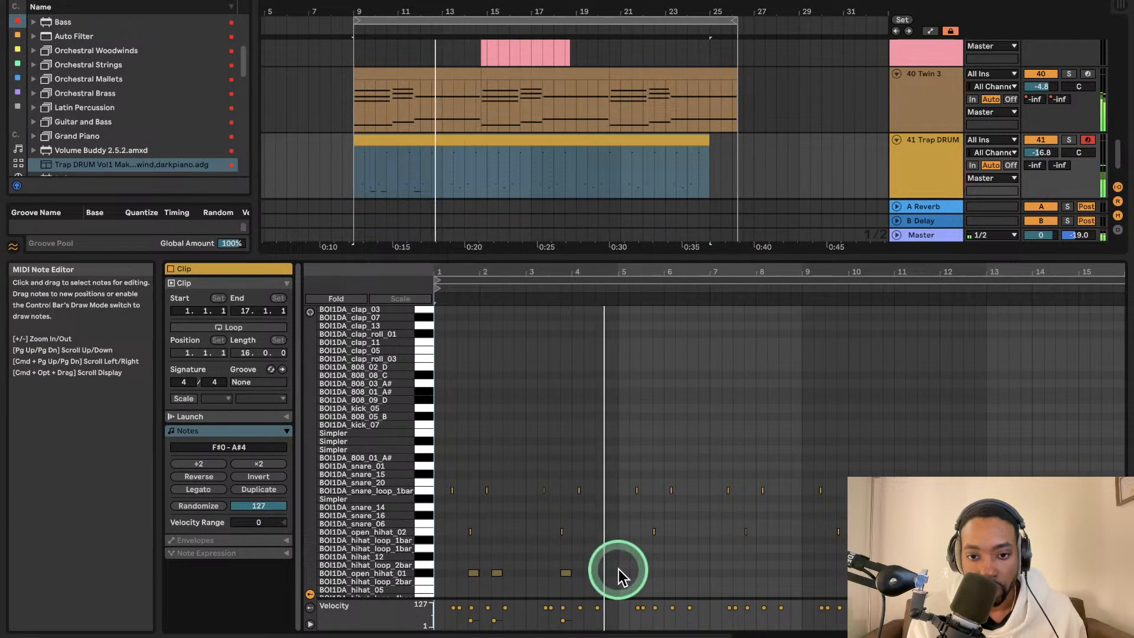
left_click_drag(618, 569, 434, 568)
key("super+d")
key("super+d")
key("super+d")
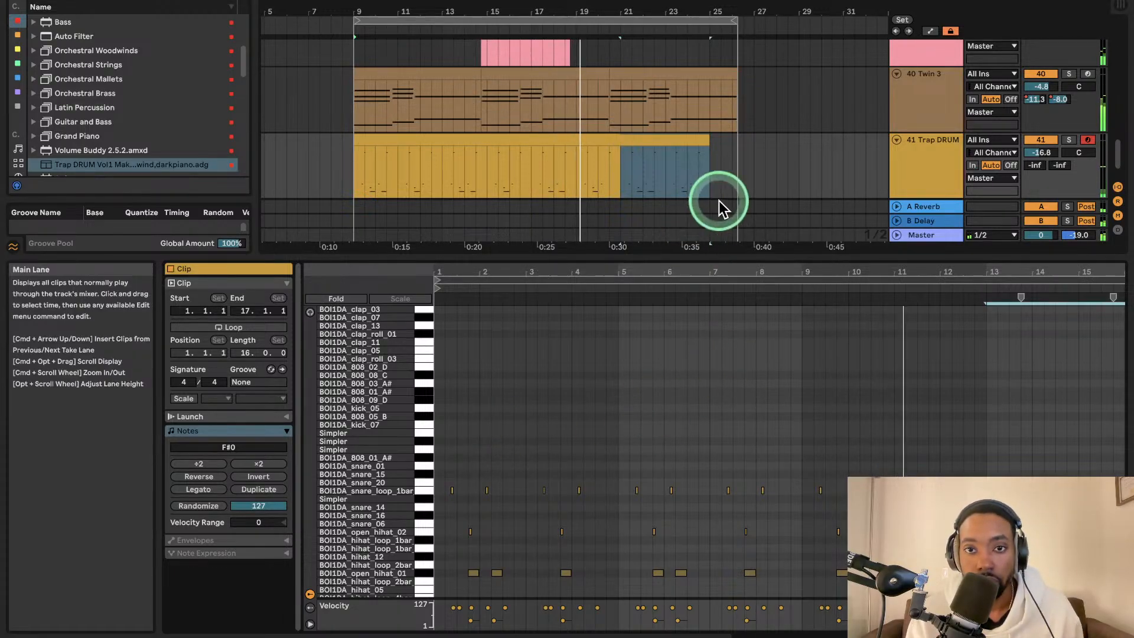
- Duplicate the 16-bar Trap DRUM clip directly behind itself, from bar 25 to bar 41
scroll(563, 398, "down", 4)
scroll(679, 230, "up", 1)
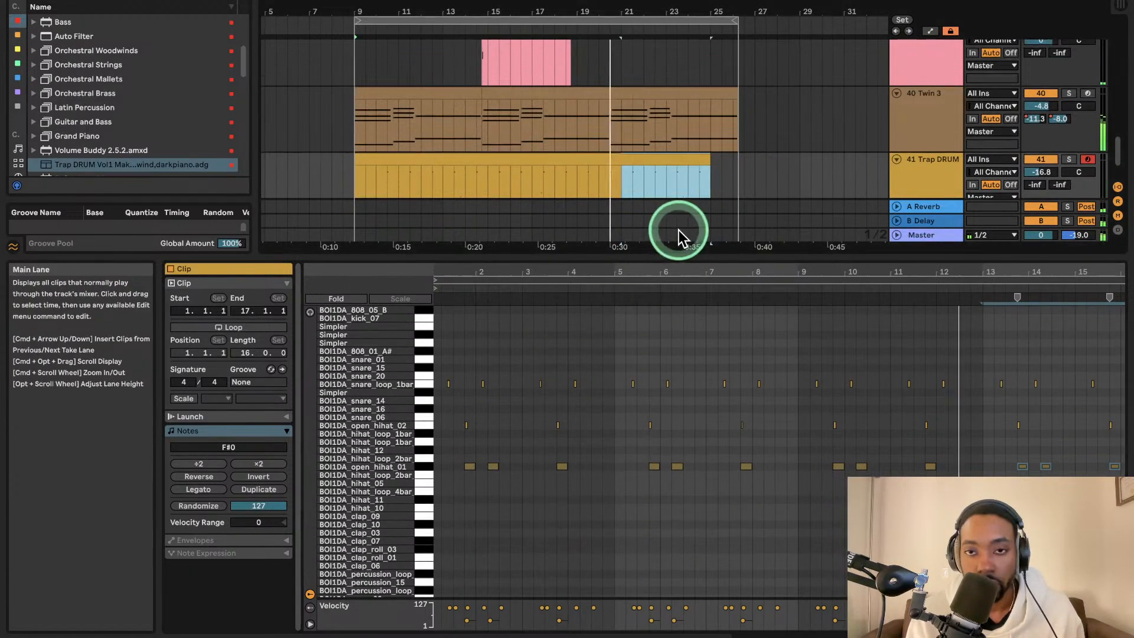
scroll(699, 177, "down", 3)
scroll(709, 148, "left", 2)
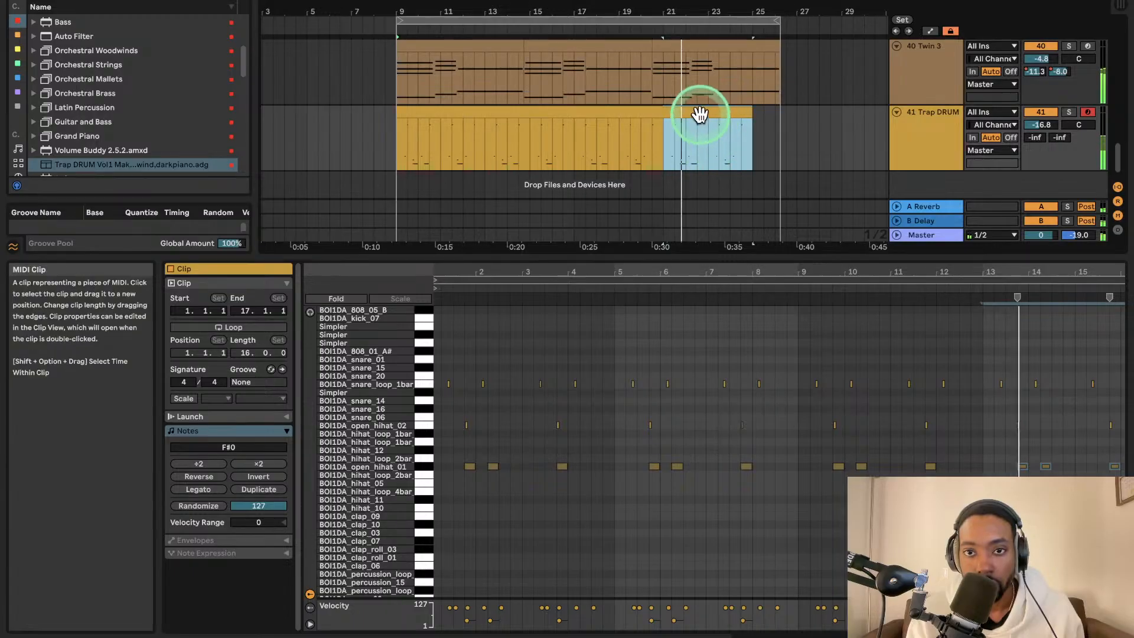
left_click(700, 114)
key("super+d")
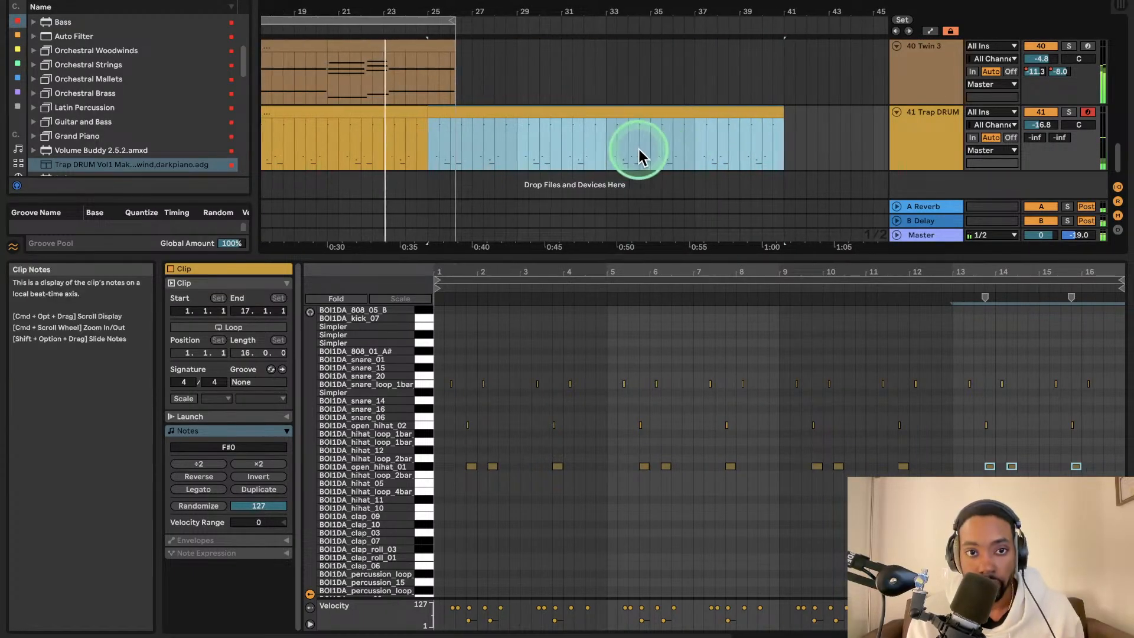
scroll(519, 127, "left", 2)
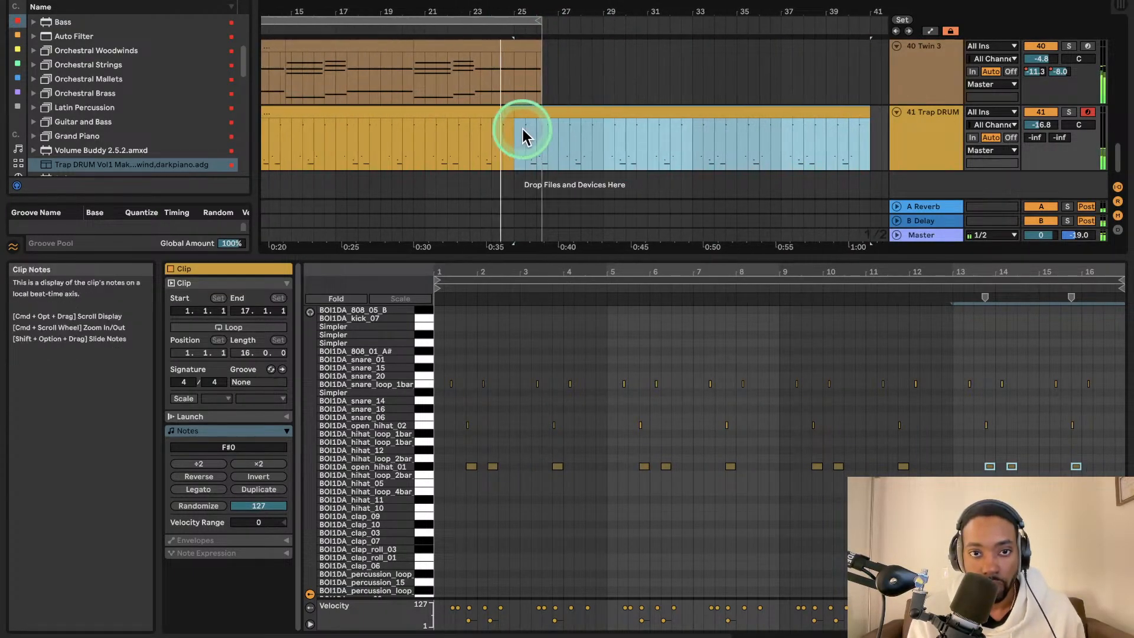
scroll(543, 124, "left", 2)
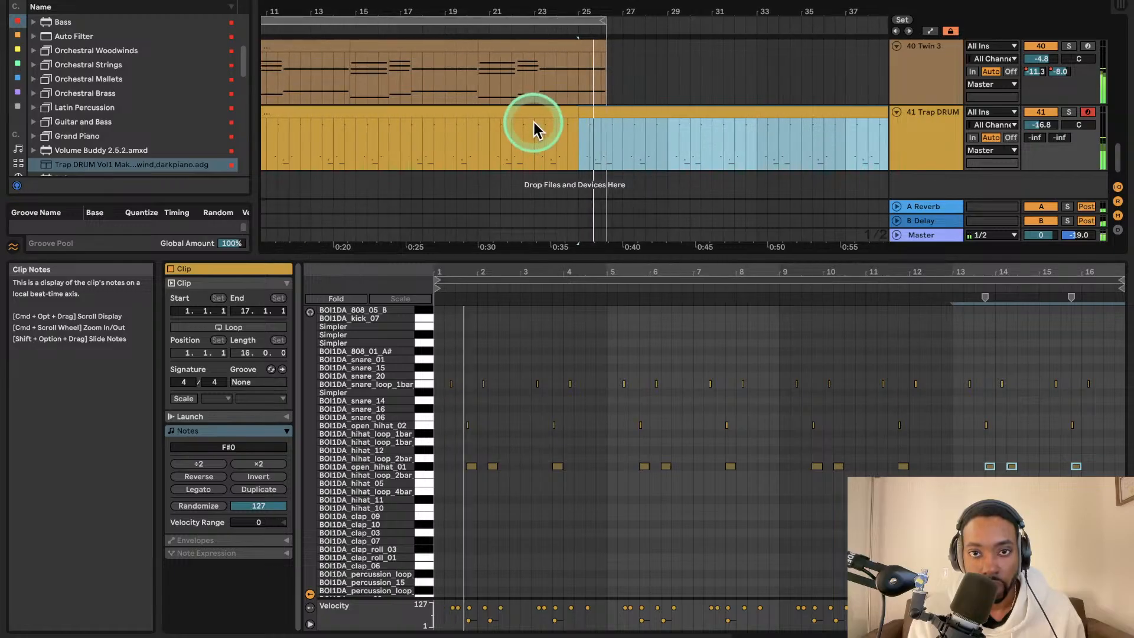
scroll(535, 121, "left", 2)
scroll(537, 121, "left", 2)
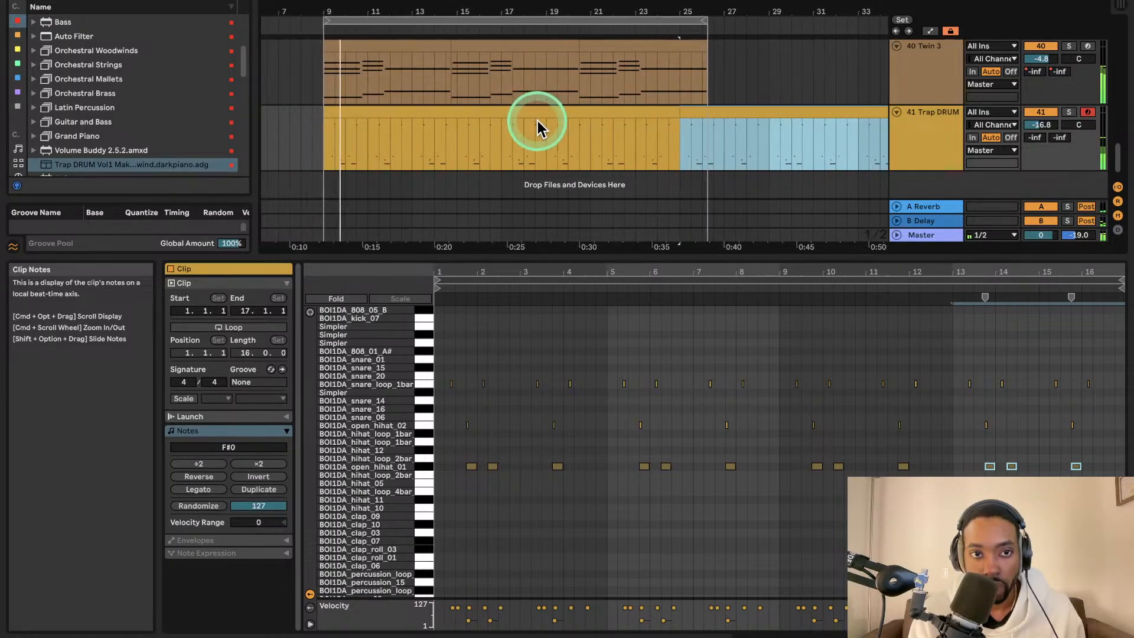
- Extend the last Twin 3 clip and the arrangement loop end to about beat 26.3
left_click(703, 20)
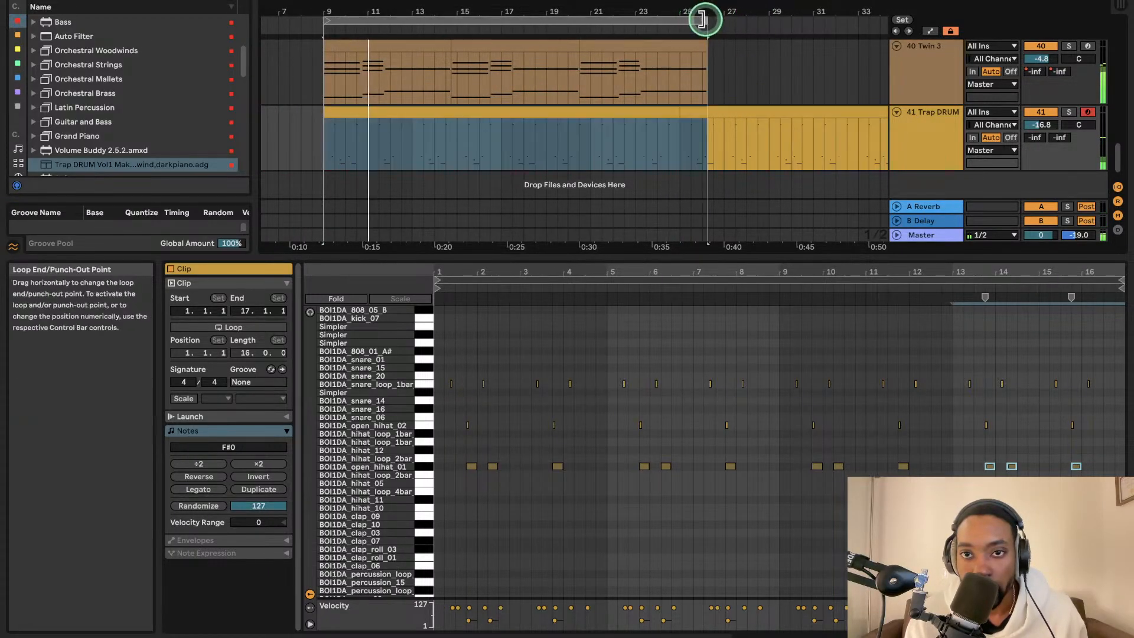
left_click(701, 46)
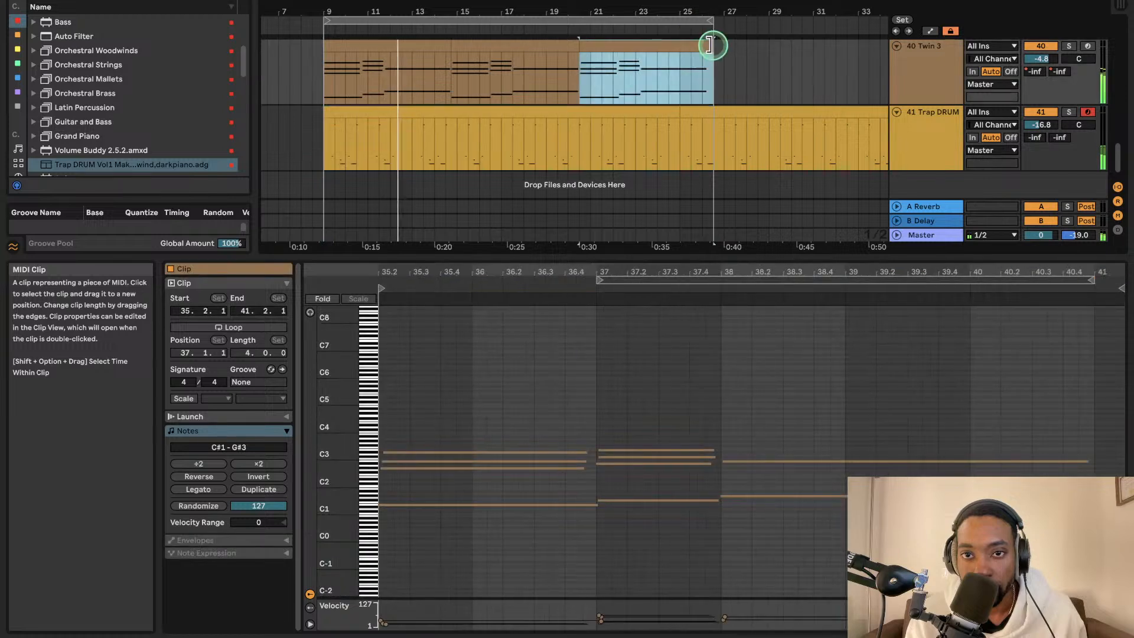
left_click(726, 72)
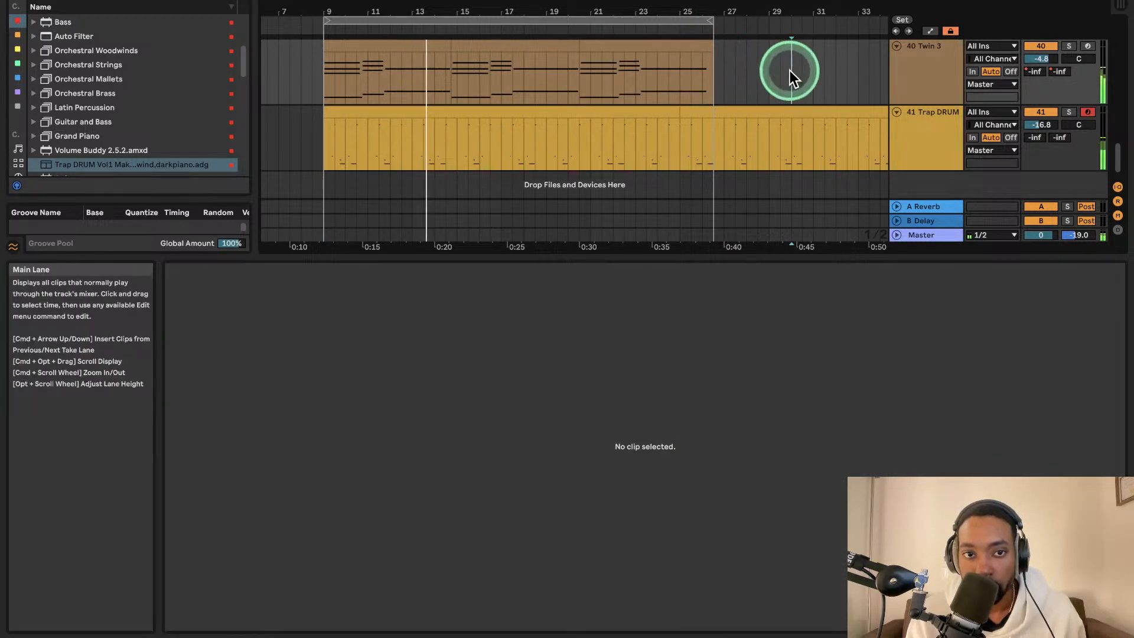
scroll(543, 105, "left", 1)
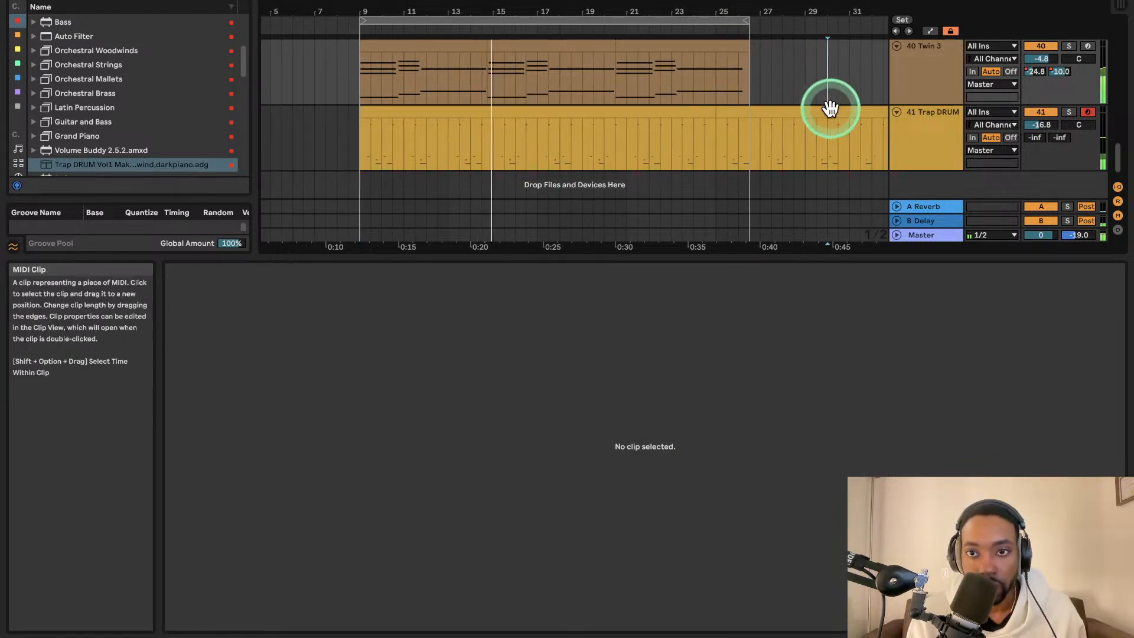
scroll(755, 115, "up", 2)
scroll(755, 114, "left", 1)
scroll(903, 168, "down", 2)
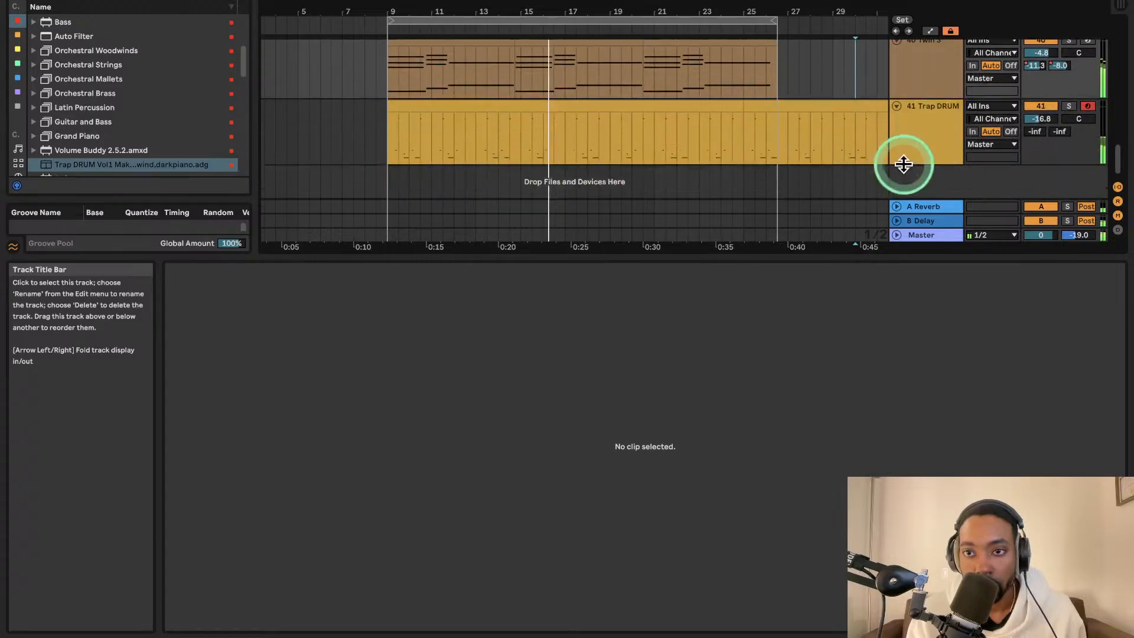
- Load Crack Rack Volume 2.adg onto a new track below Trap DRUM and unfold the track
left_click(18, 34)
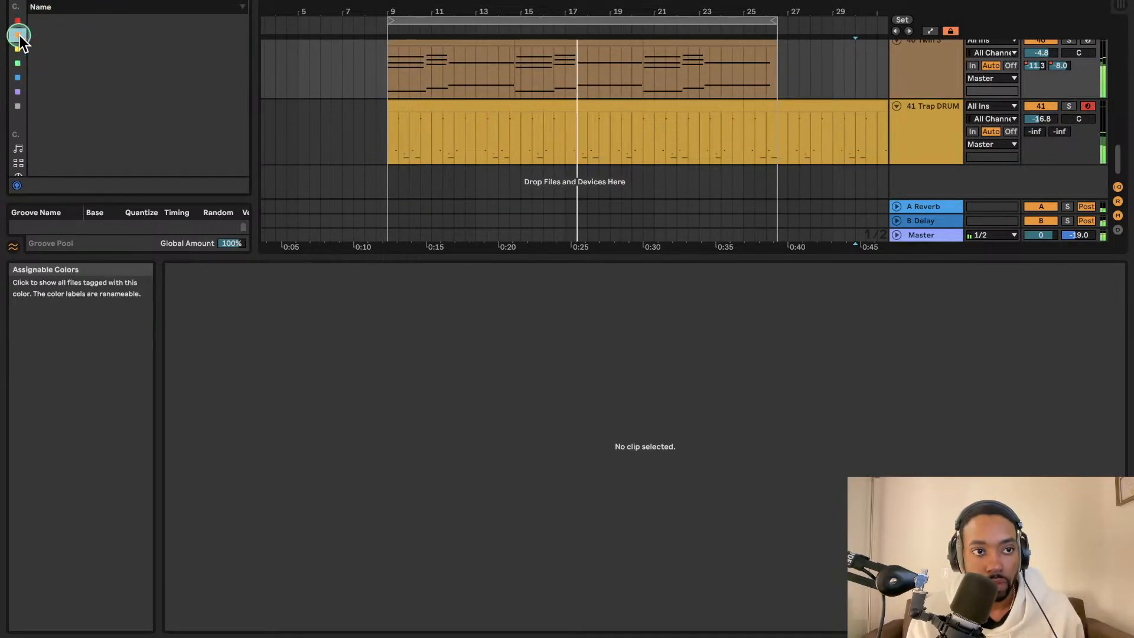
type("b")
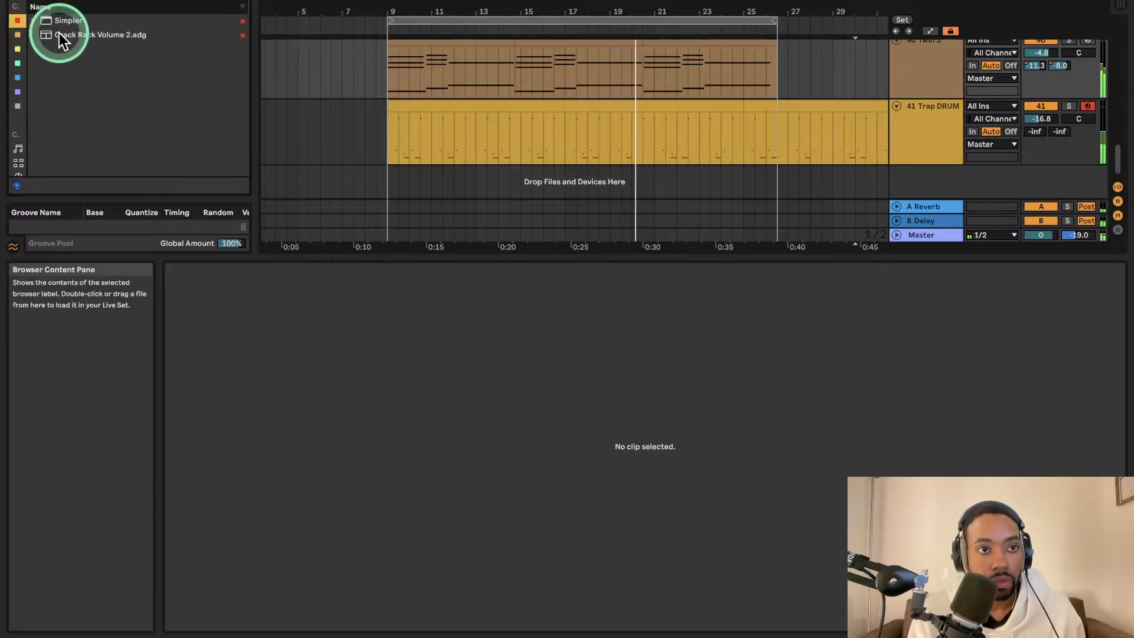
left_click_drag(59, 33, 544, 88)
left_click_drag(896, 176, 869, 185)
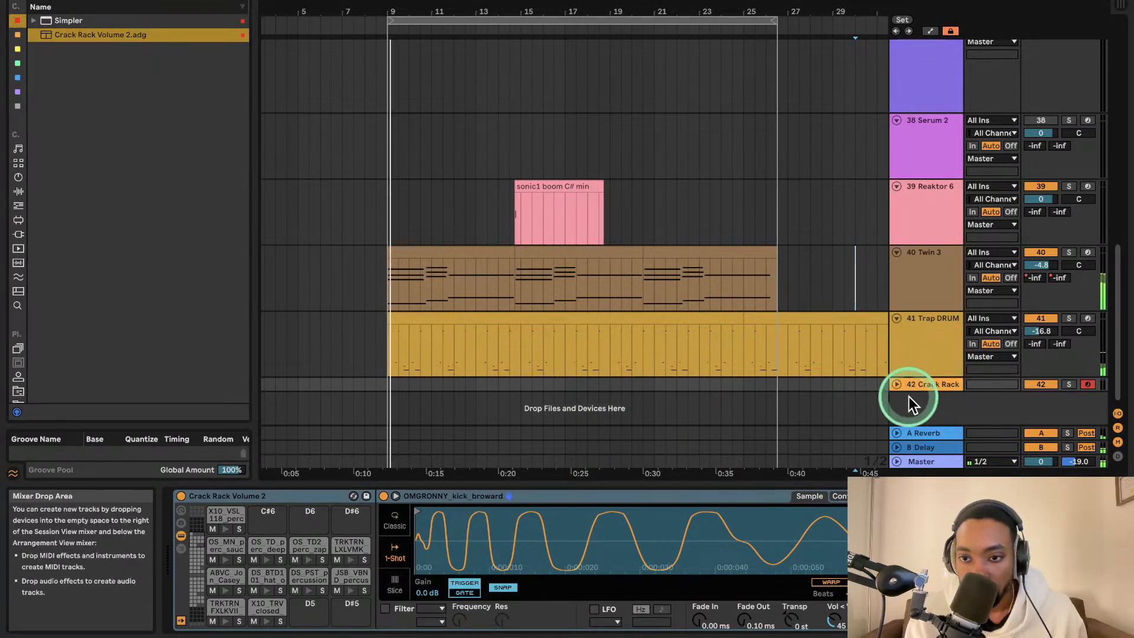
left_click(897, 384)
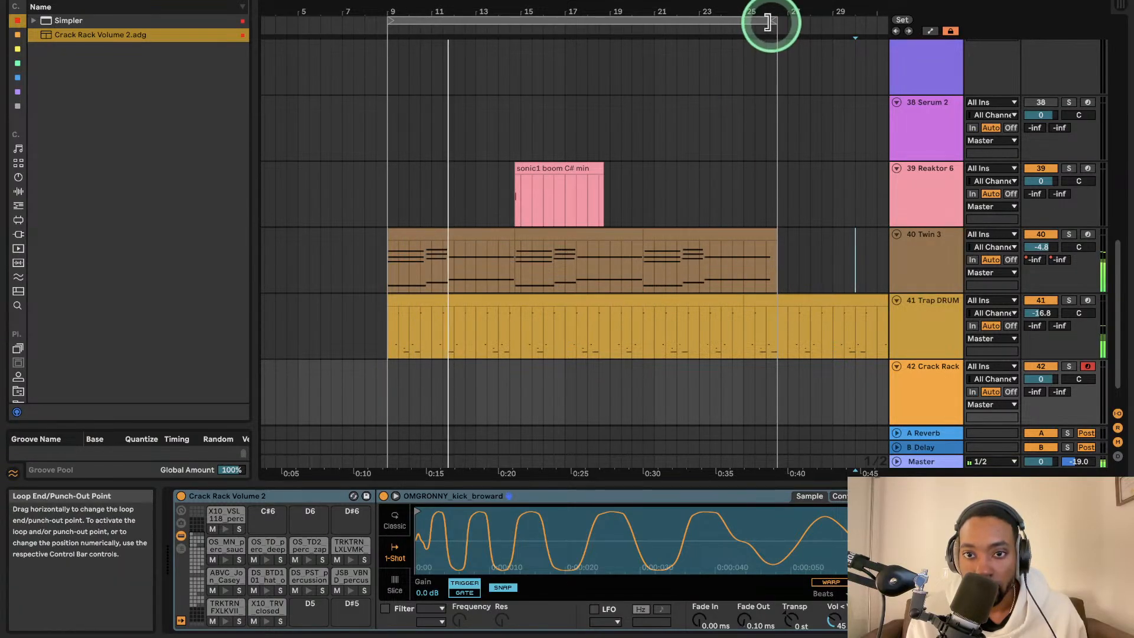
- Try a shorter arrangement loop ending near bar 23, and finally set the loop end to bar 27
mouse_move(768, 22)
left_mouse_down()
mouse_move(694, 29)
mouse_move(704, 26)
left_mouse_up()
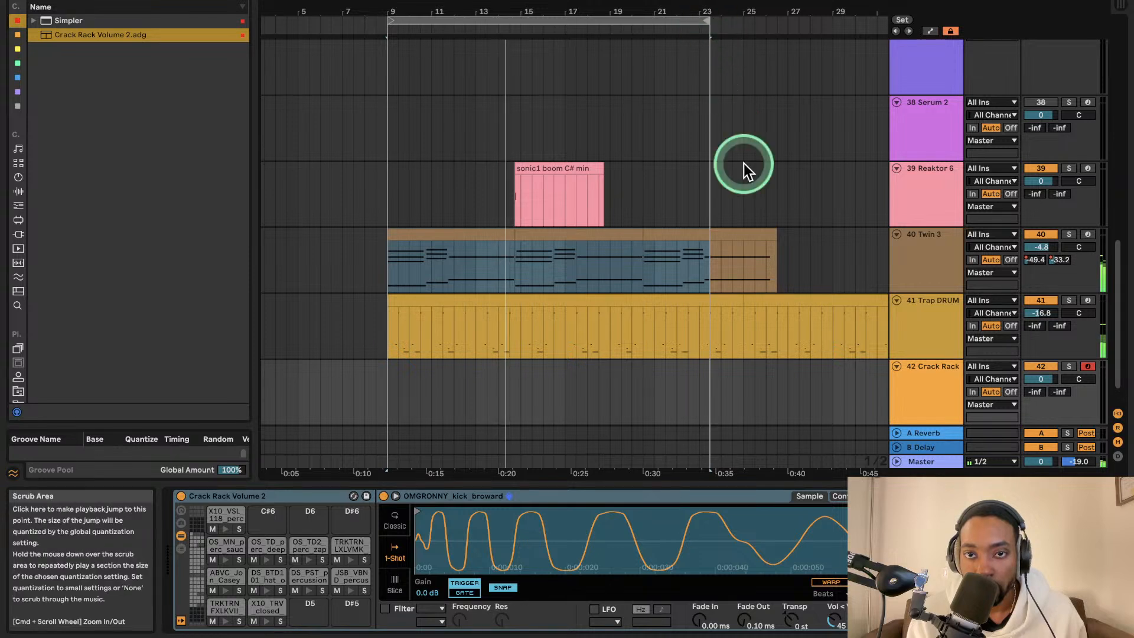
left_click(699, 318)
left_click(714, 303)
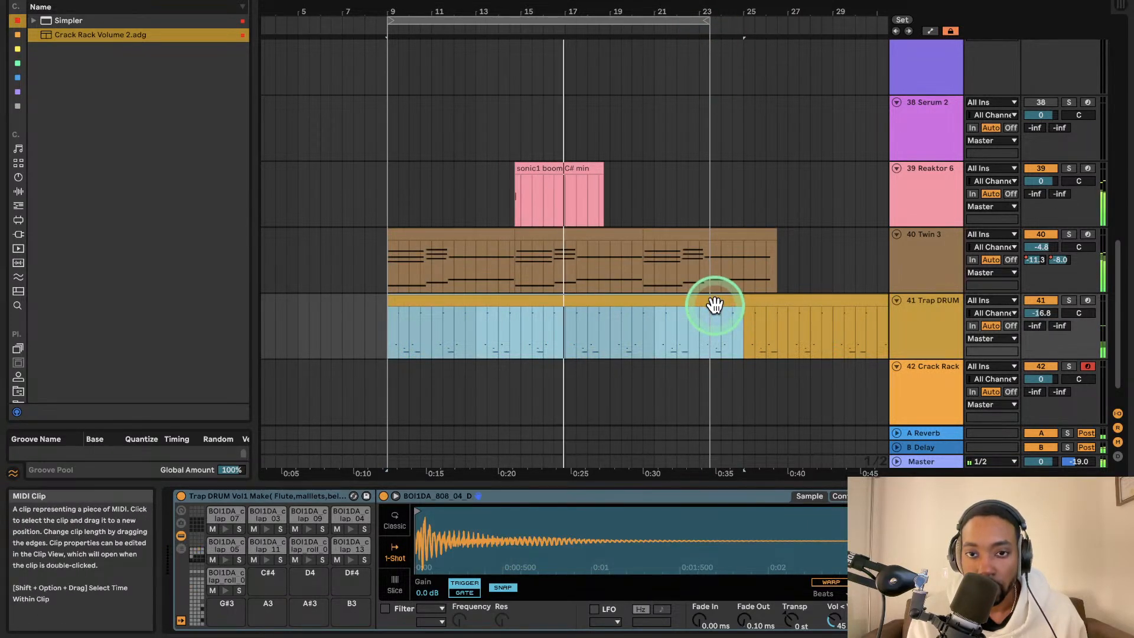
scroll(720, 139, "right", 1)
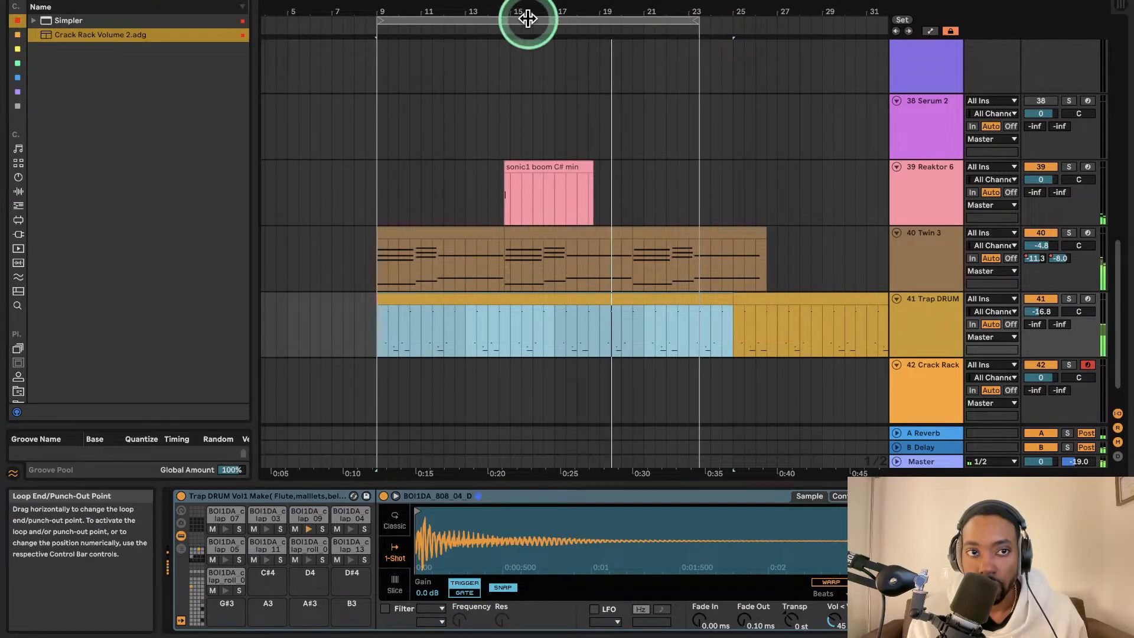
left_click(909, 311)
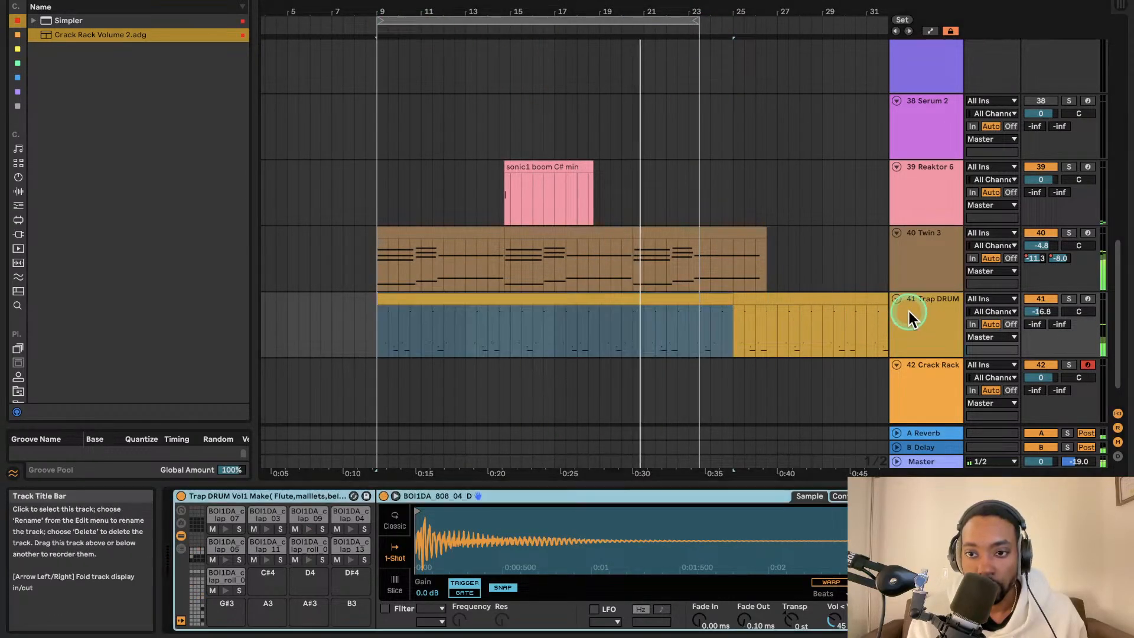
left_click_drag(692, 22, 765, 18)
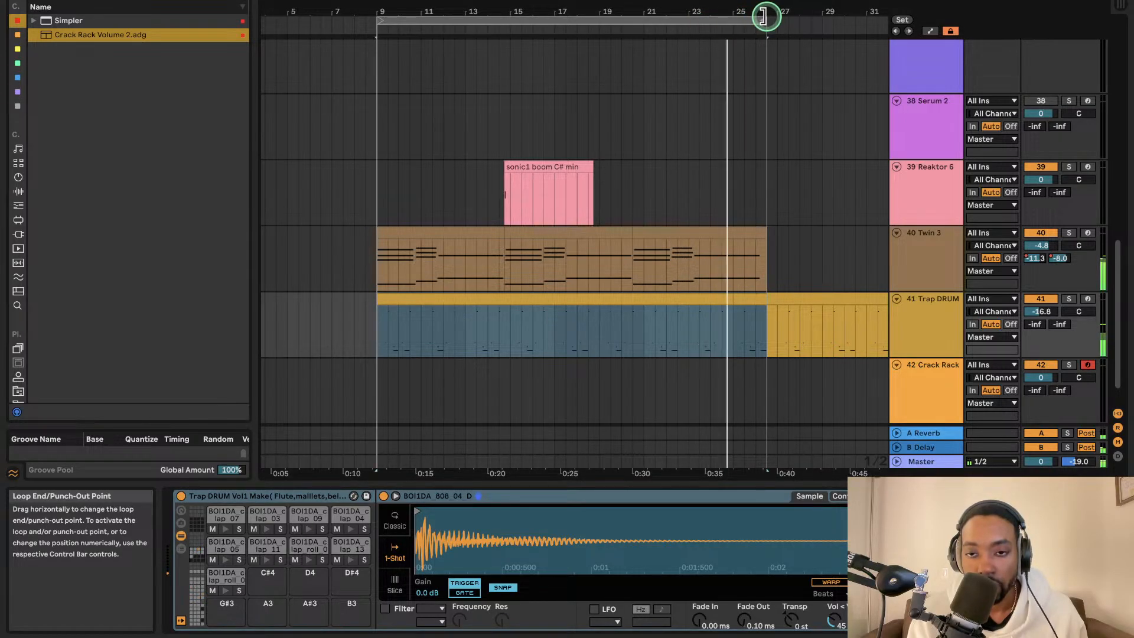
left_click_drag(763, 17, 771, 13)
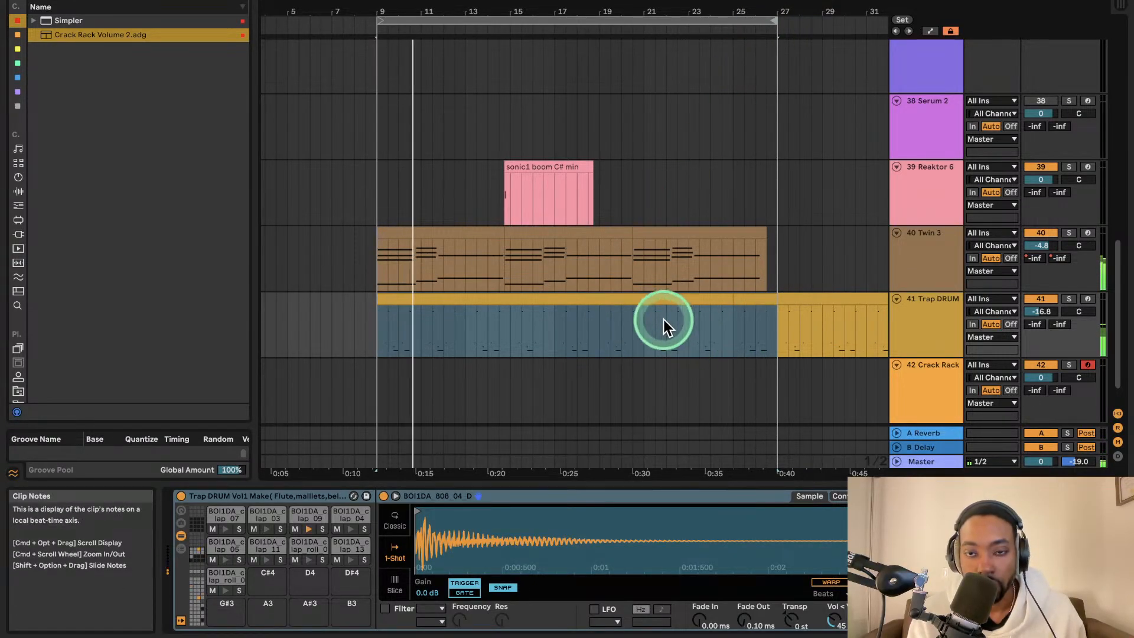
- Create an empty two-bar MIDI clip on the Crack Rack track from bar 9 to bar 11
left_click(925, 379)
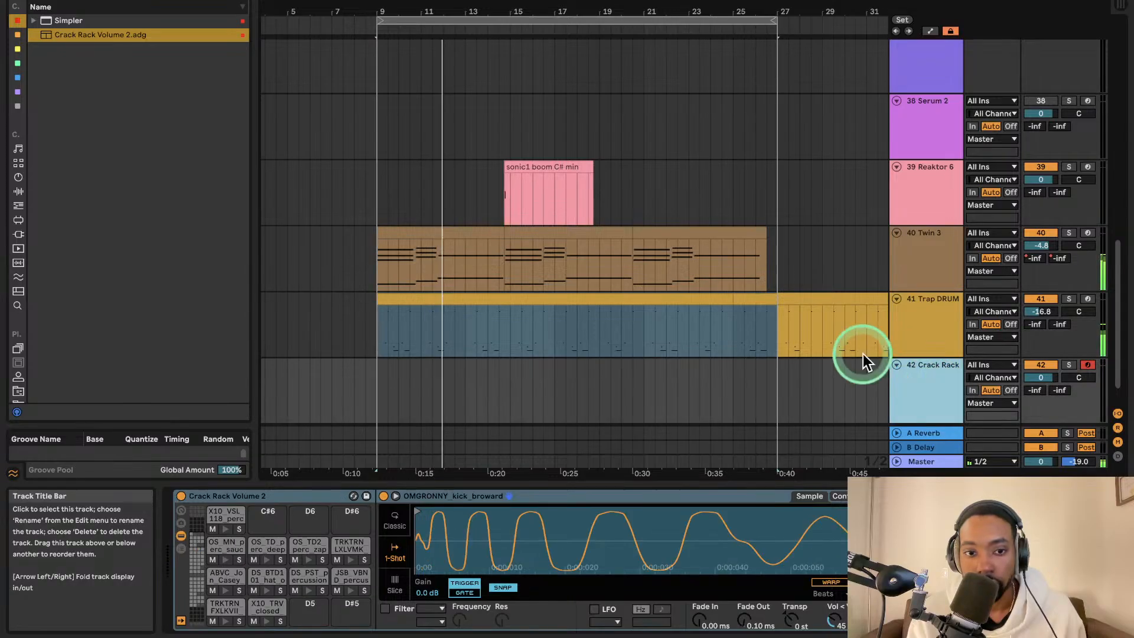
left_click(380, 396)
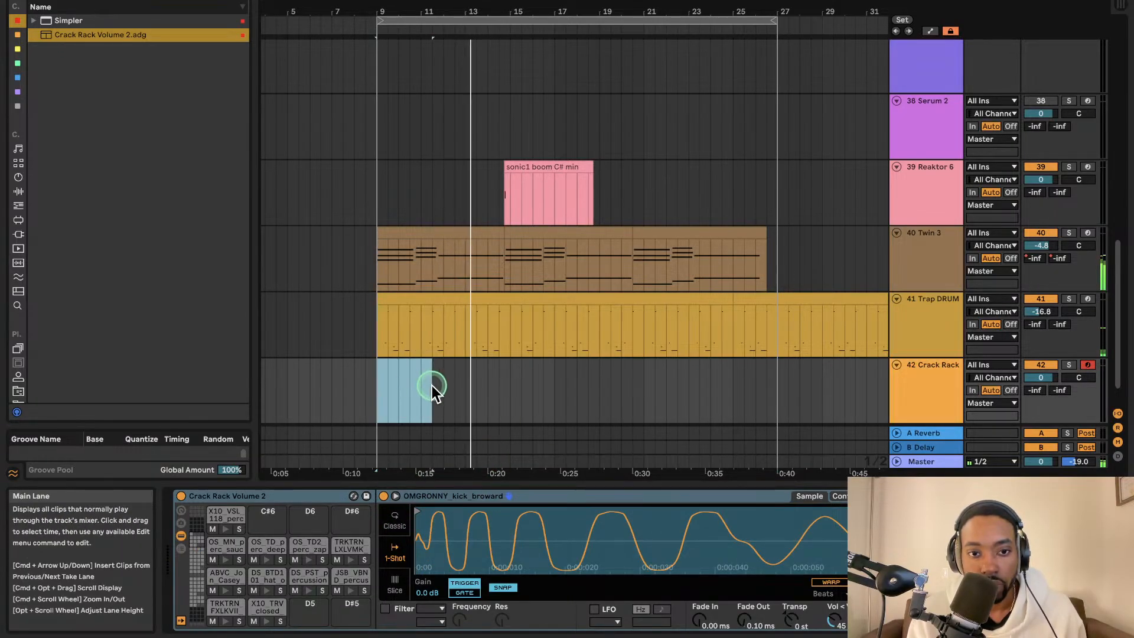
double_click(419, 387)
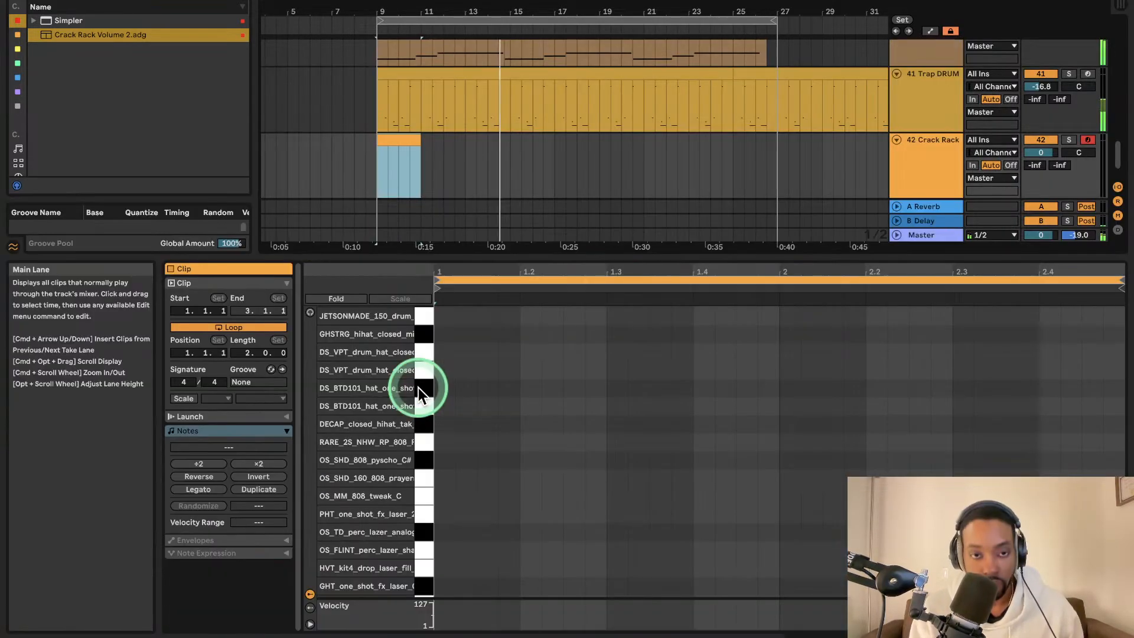
- Add an OS_SW3_sfx_impact_kick note to the Crack Rack clip and move it to beat 1.3.2
scroll(482, 459, "down", 1)
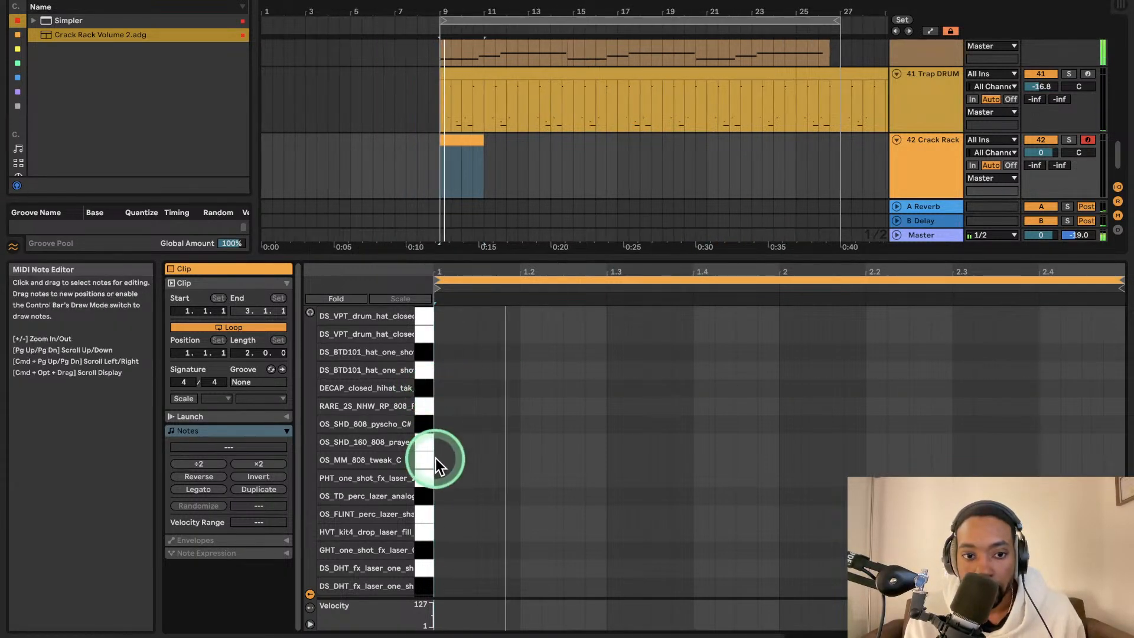
scroll(440, 467, "down", 3)
left_click(484, 485)
scroll(476, 485, "down", 5)
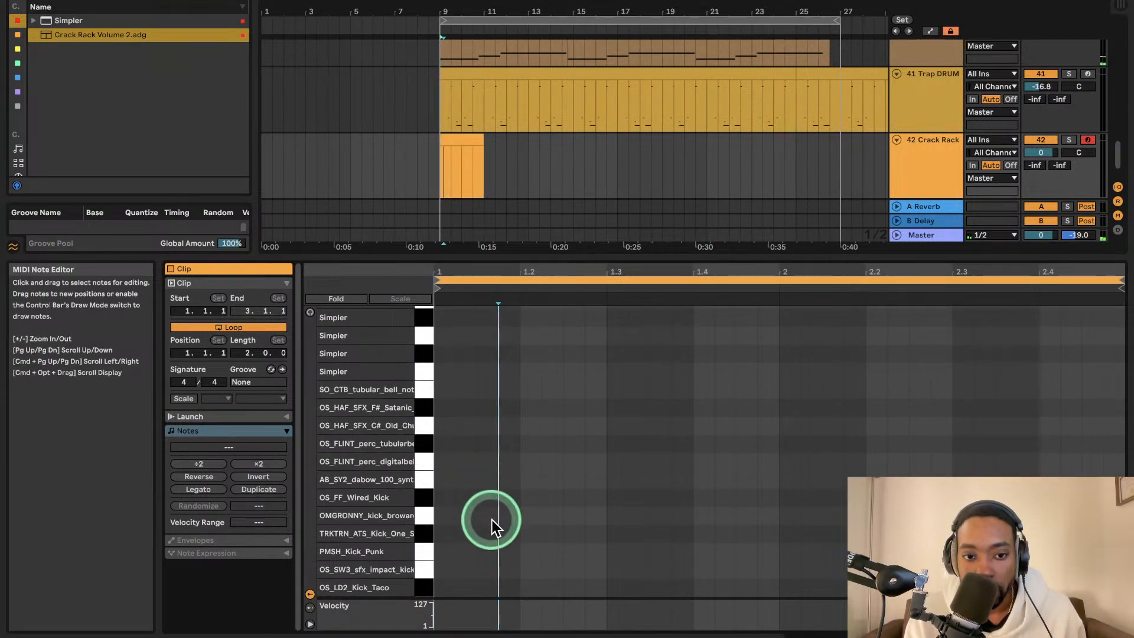
double_click(485, 570)
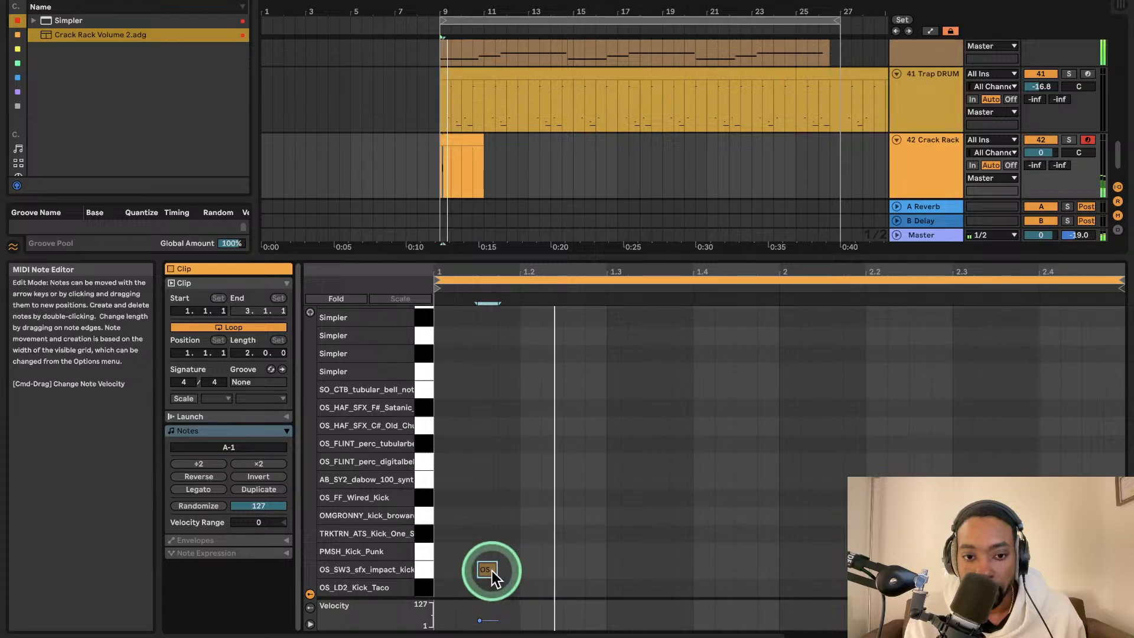
left_click(494, 570)
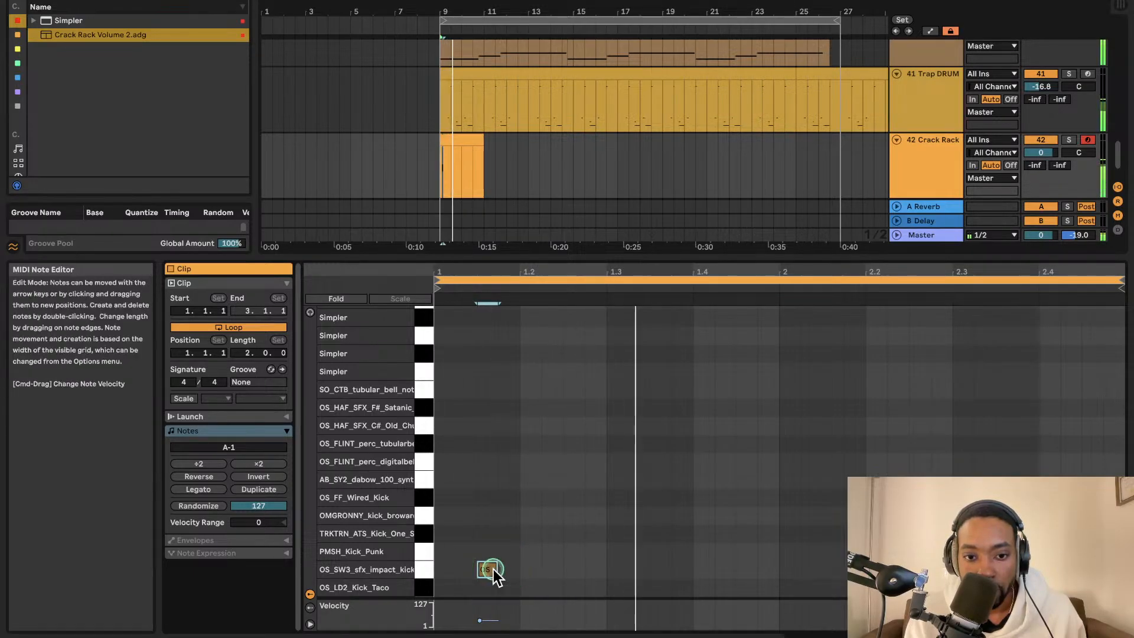
left_click_drag(649, 560, 654, 566)
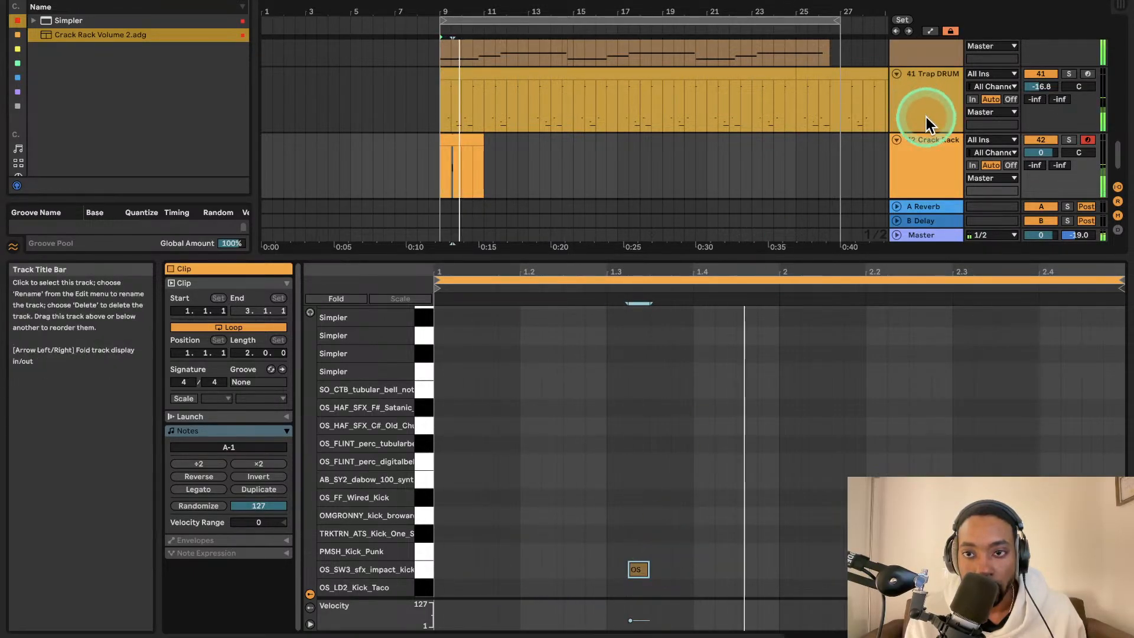
- Load the OS_OG_kick_cope sample in a Simpler on a new track below Crack Rack and reselect the Crack Rack clip
key("space")
left_click(466, 140)
scroll(810, 167, "down", 3)
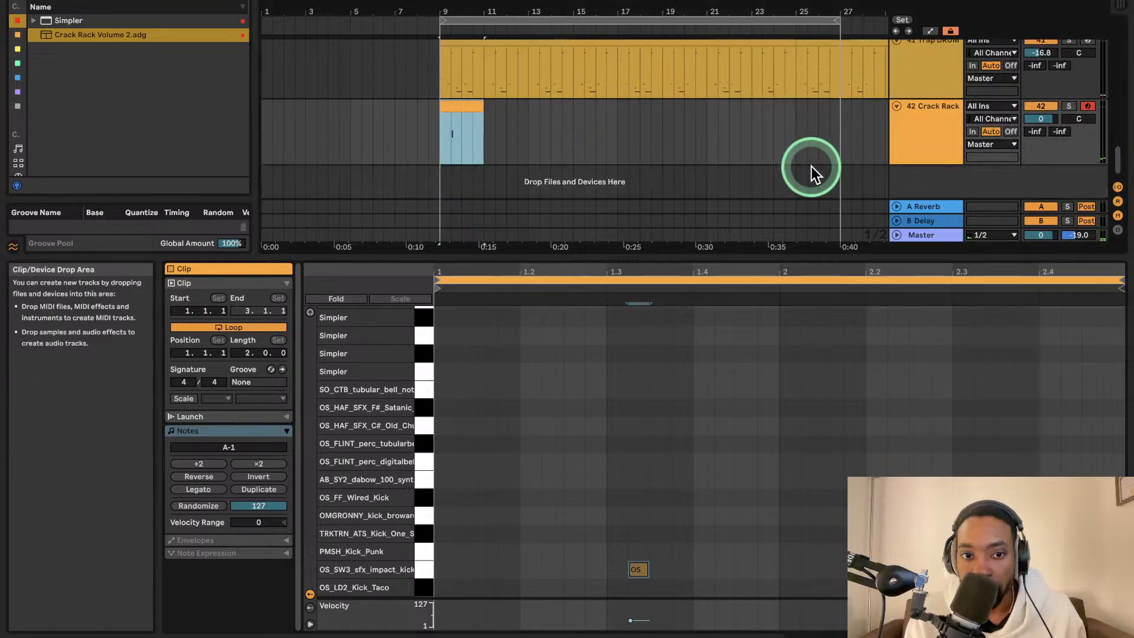
scroll(811, 166, "right", 1)
left_click_drag(927, 144, 1027, 194)
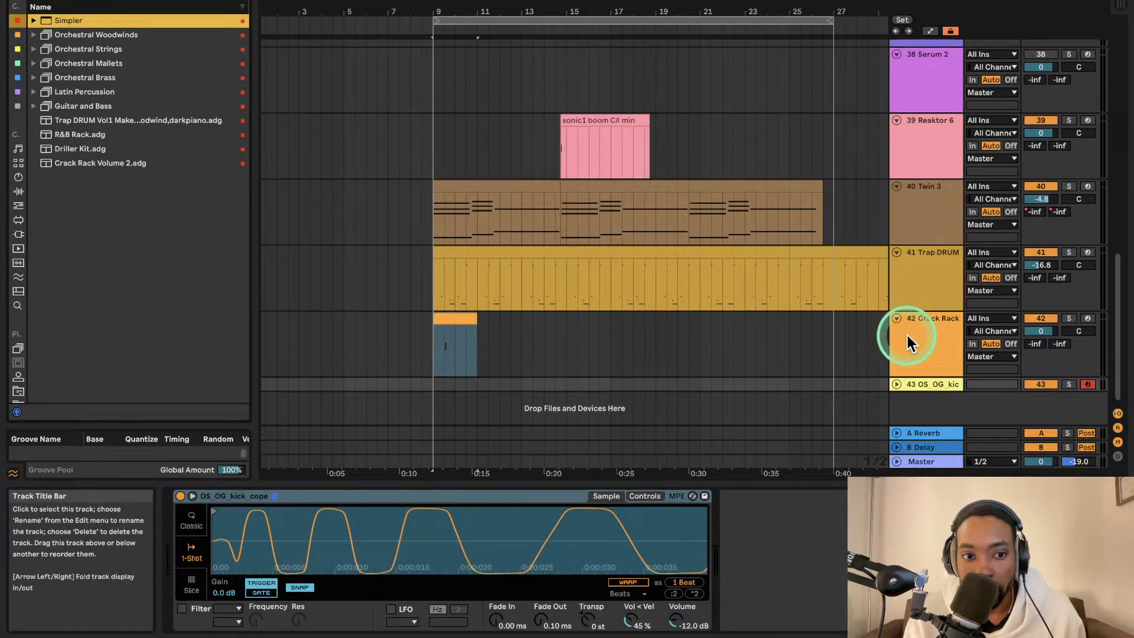
left_click(908, 335)
left_click(456, 321)
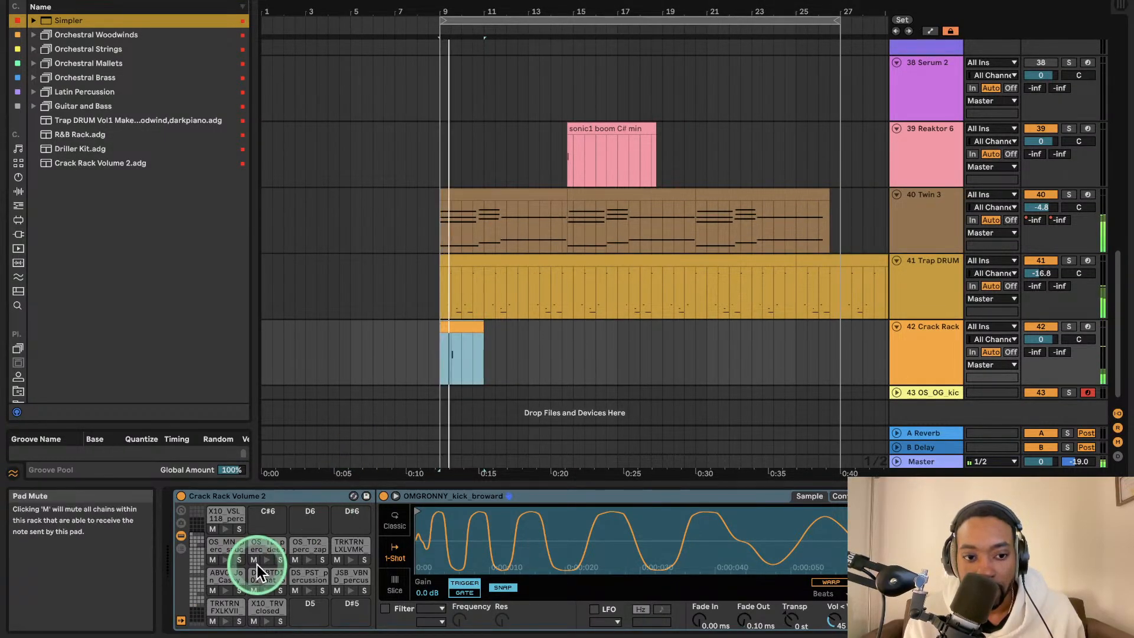
- Try to copy the OS_SW3_sfx_impact_kick pad from Crack Rack Volume 2 onto the OS_OG_kick track
left_click(197, 600)
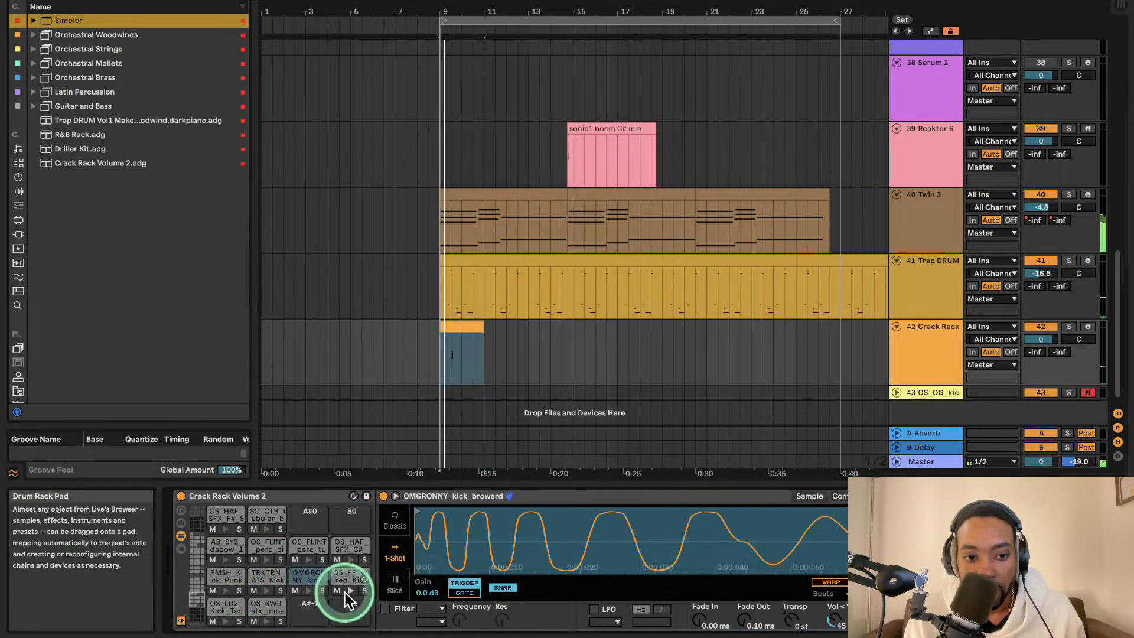
right_click(273, 607)
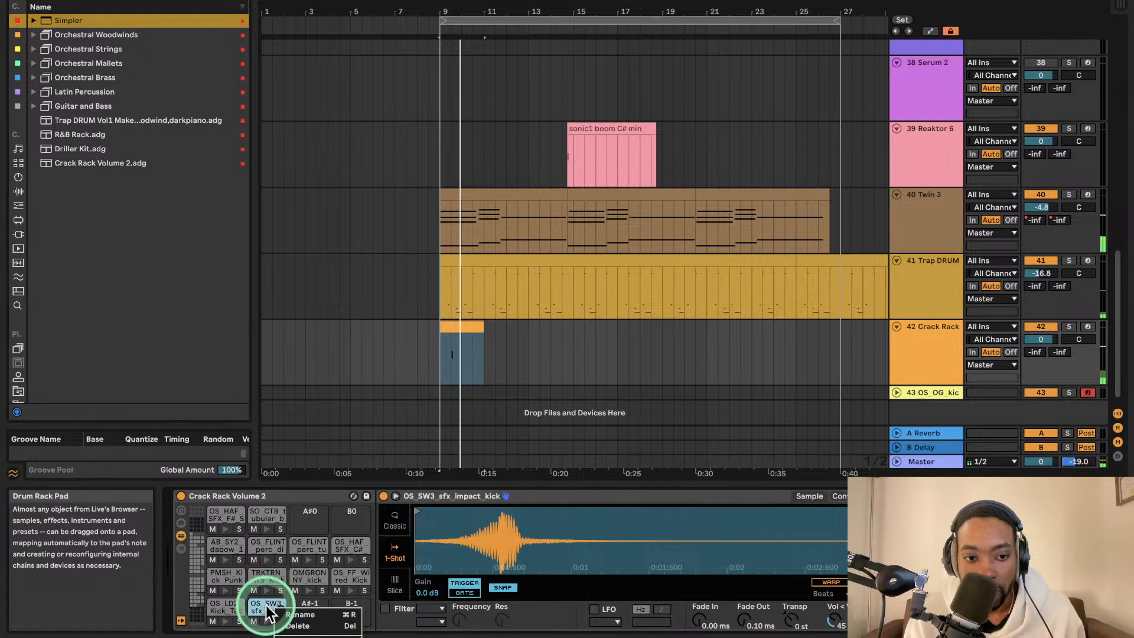
right_click(263, 609)
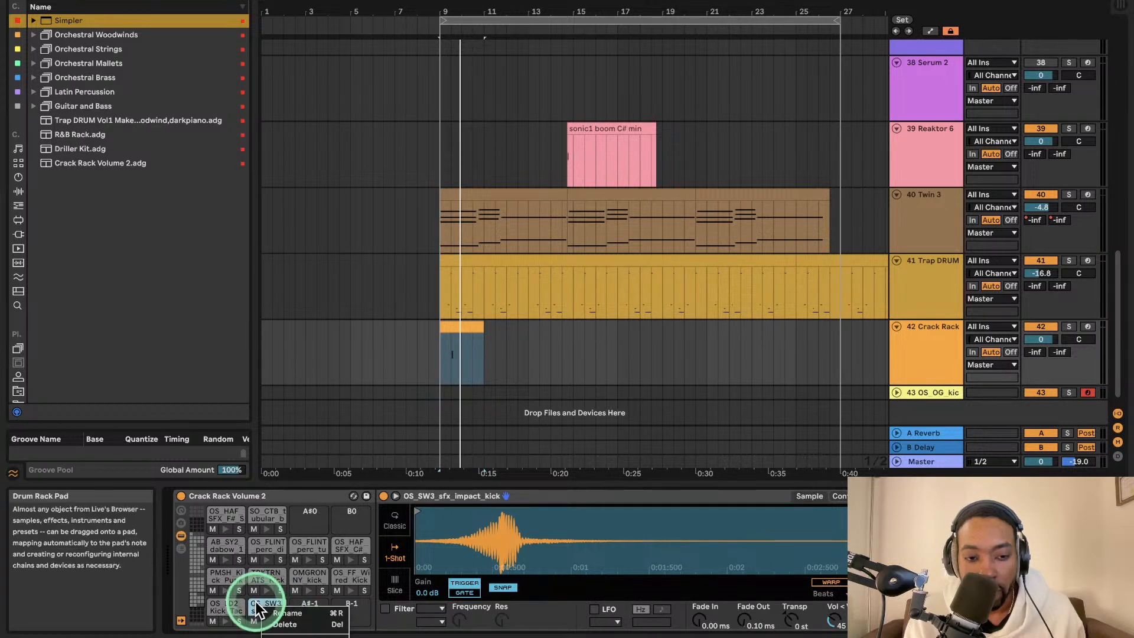
left_click(257, 606)
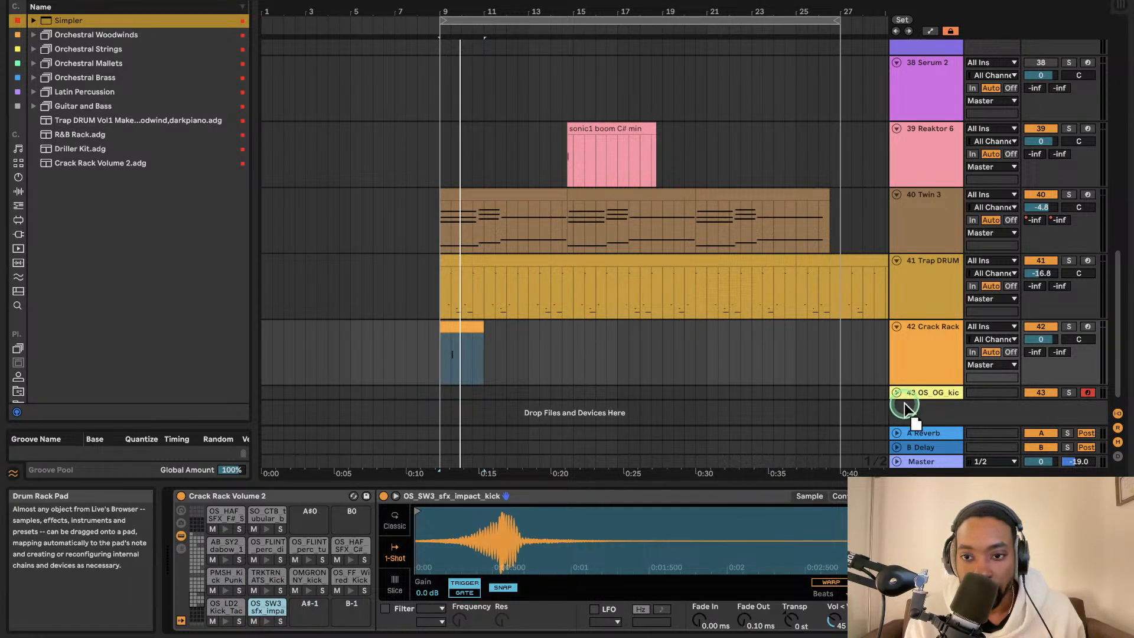
left_click(908, 399)
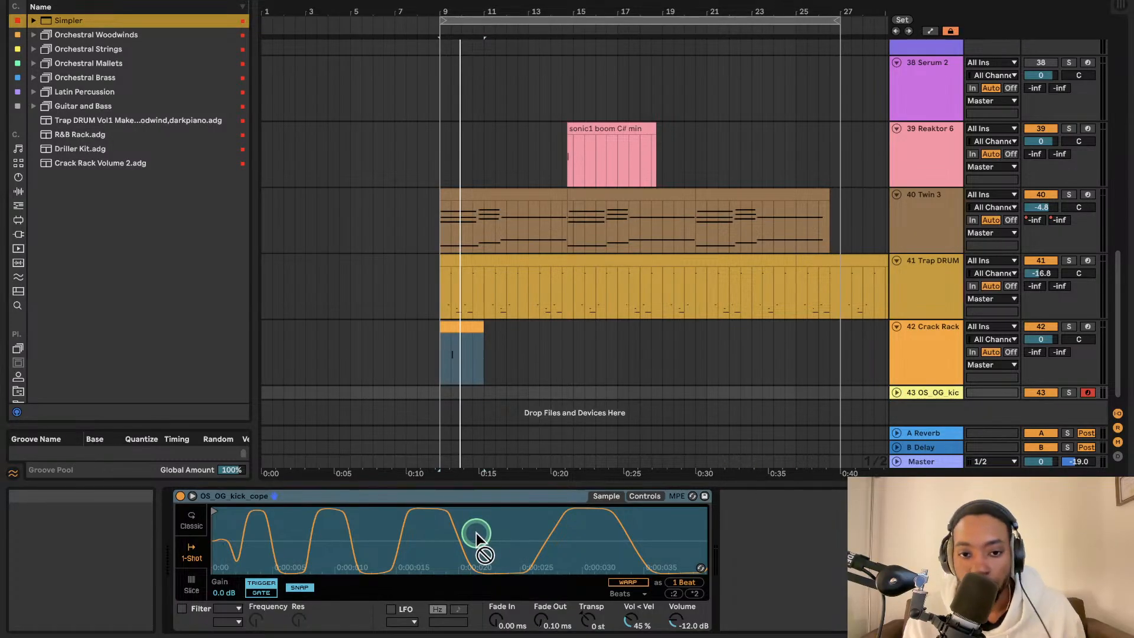
left_click_drag(476, 533, 548, 347)
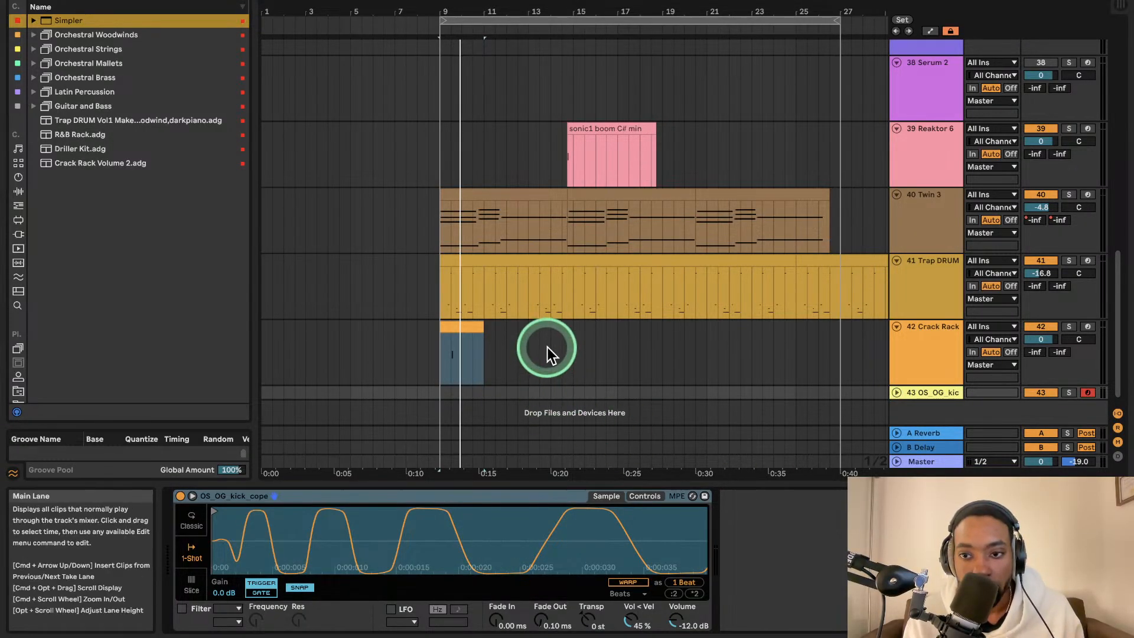
- Open the Crack Rack clip's notes and enlarge the note editor to view its kick lanes
double_click(451, 328)
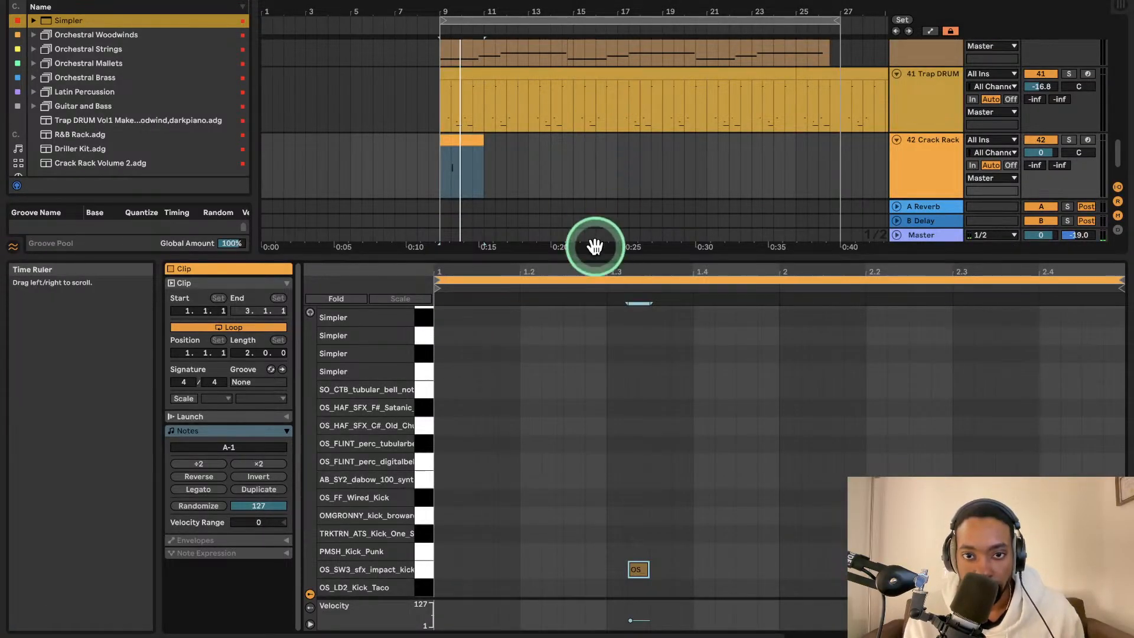
left_click_drag(592, 255, 608, 596)
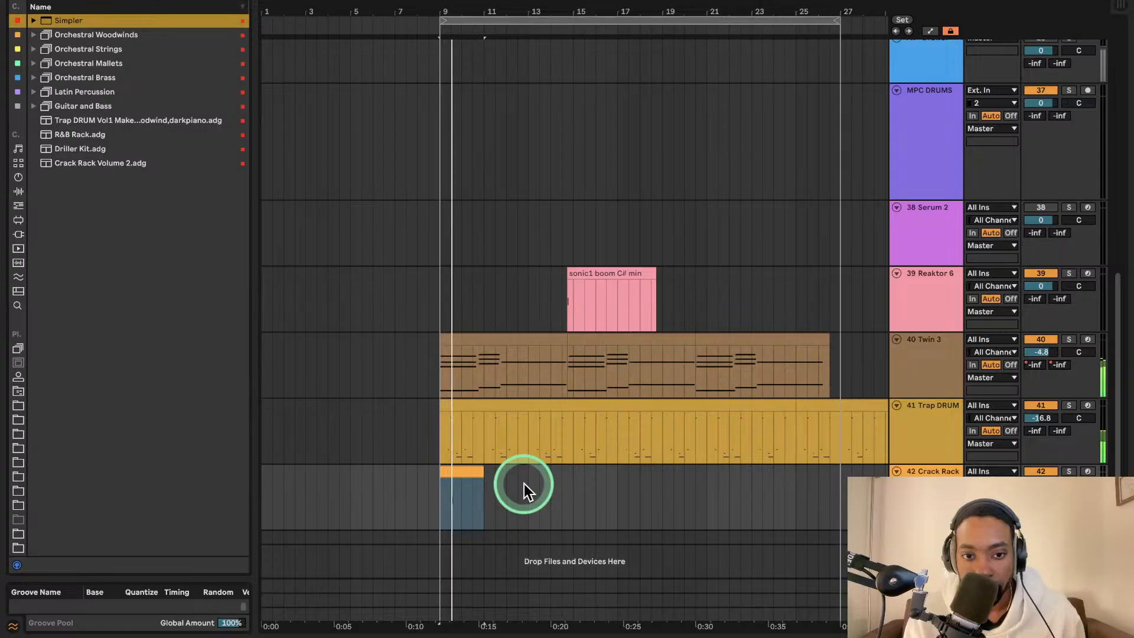
left_click(476, 469)
double_click(476, 469)
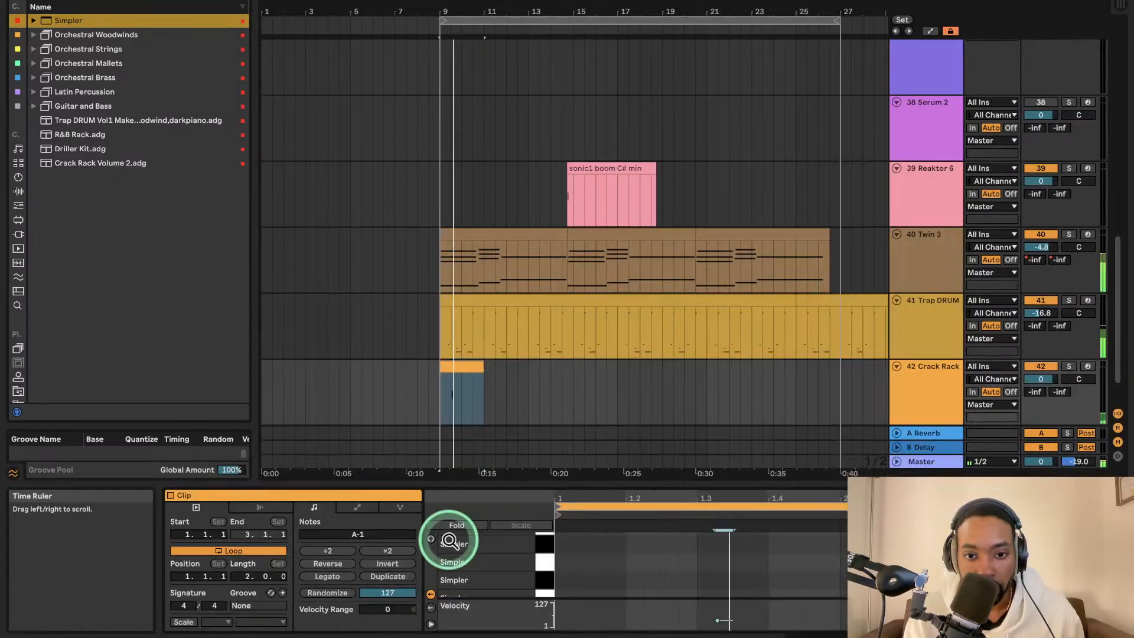
left_click_drag(476, 484, 466, 316)
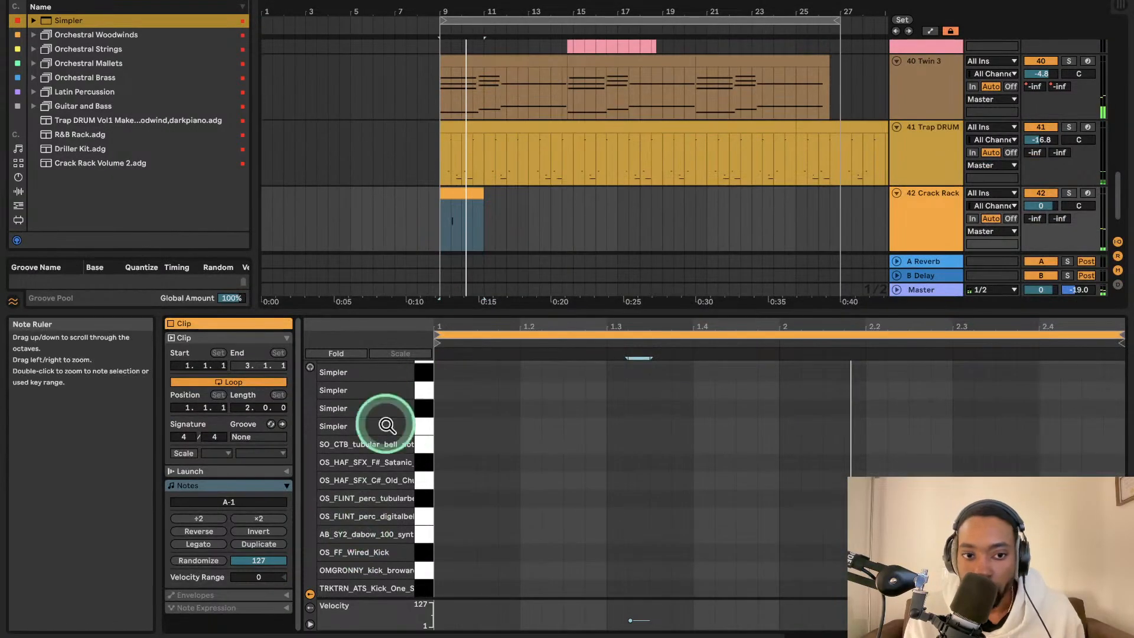
- Trim the end of the OS_SW3_sfx_impact_kick pad's sample to about 0.5 s and play the arrangement
double_click(904, 218)
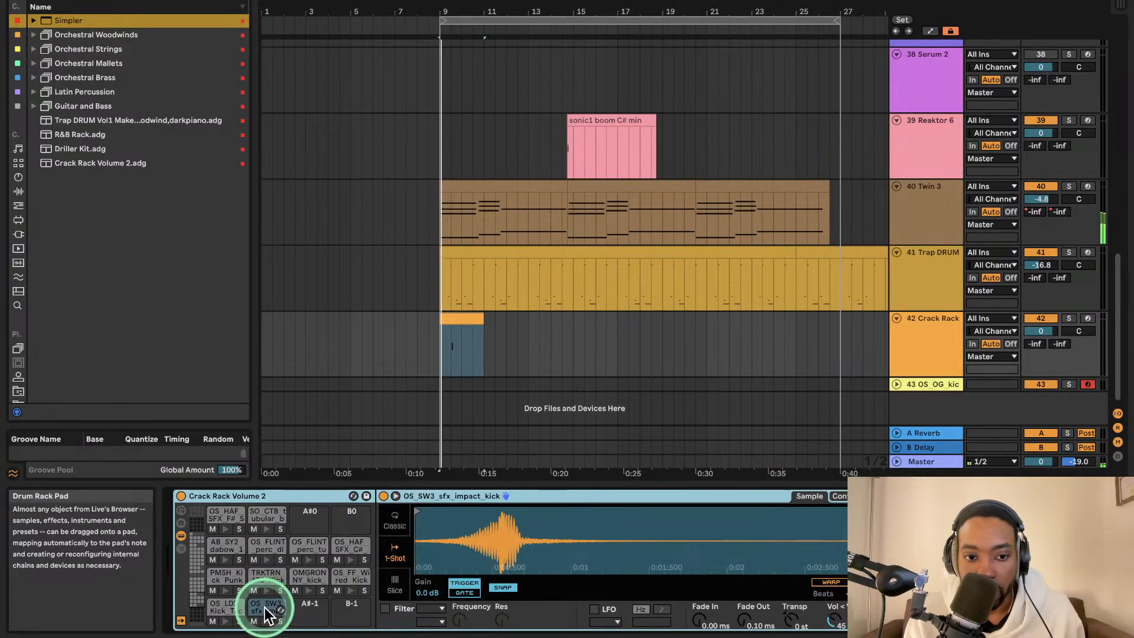
key("space")
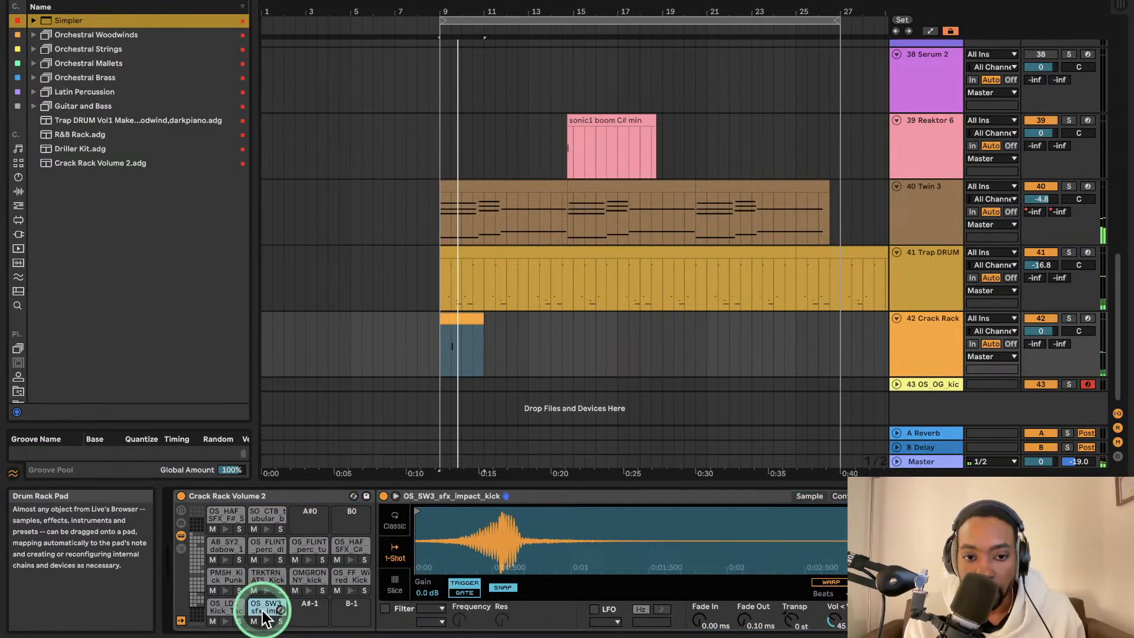
right_click(263, 607)
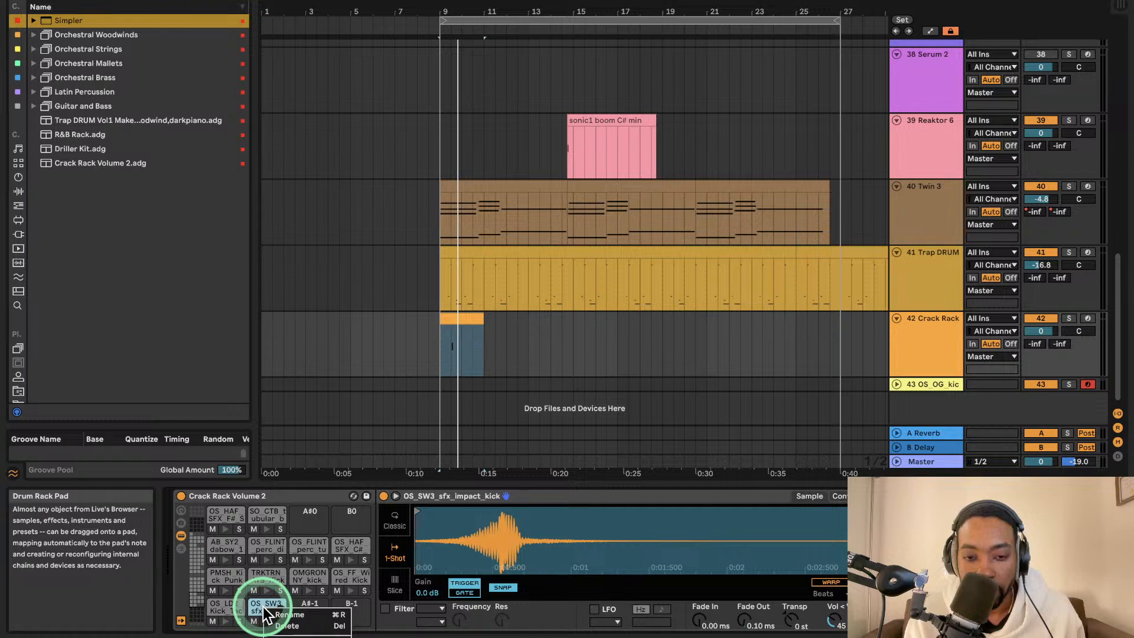
left_click(904, 520)
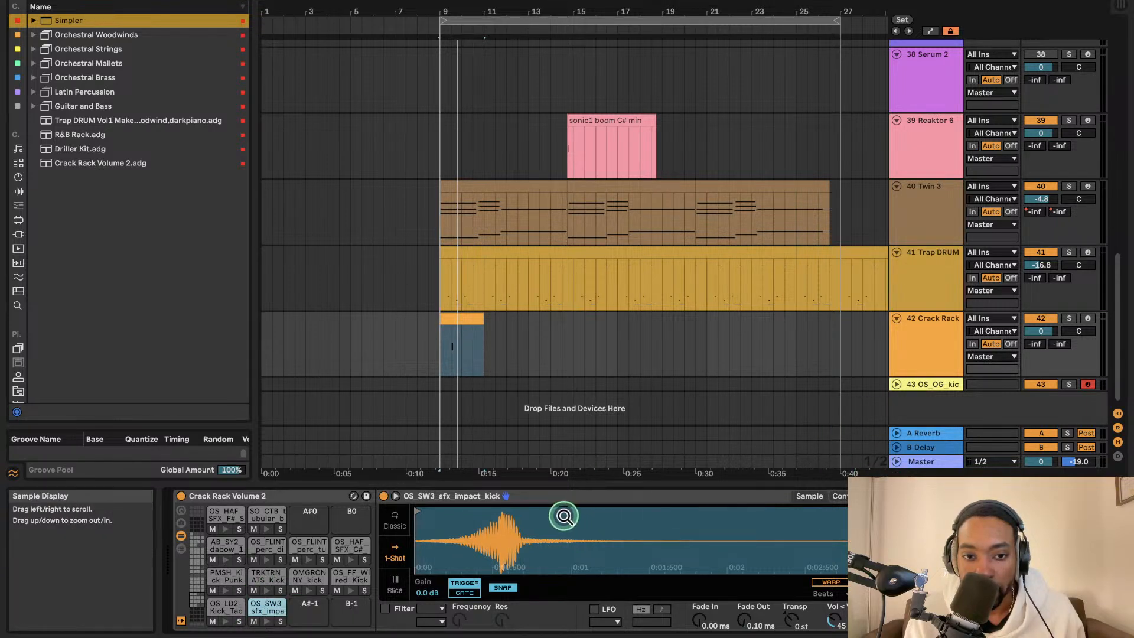
left_click_drag(904, 511, 504, 512)
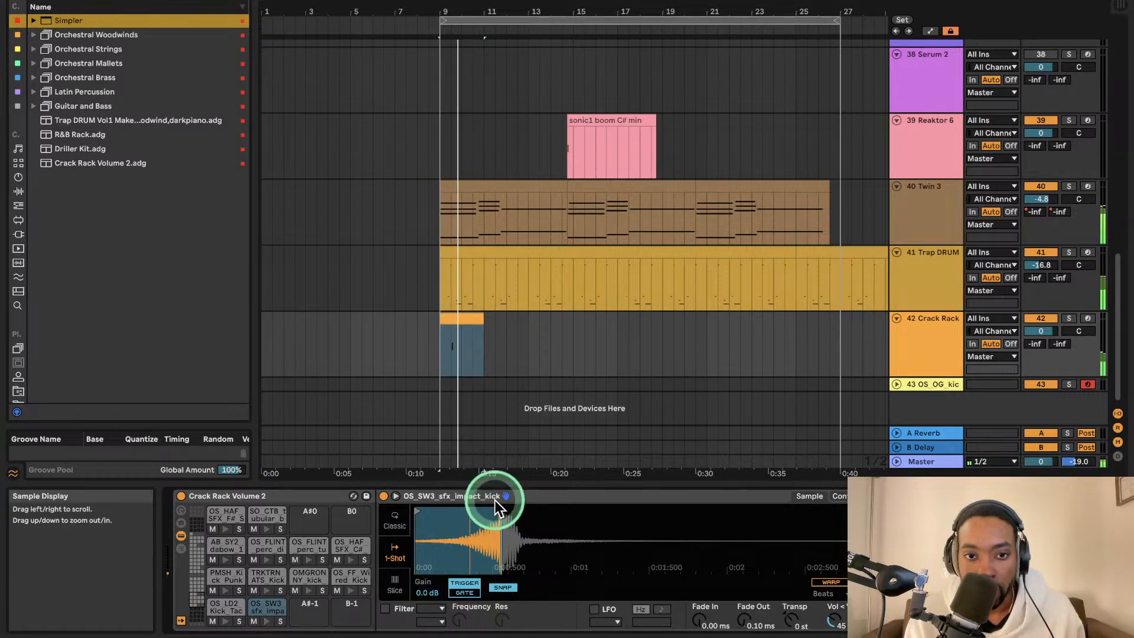
key("space")
key("space")
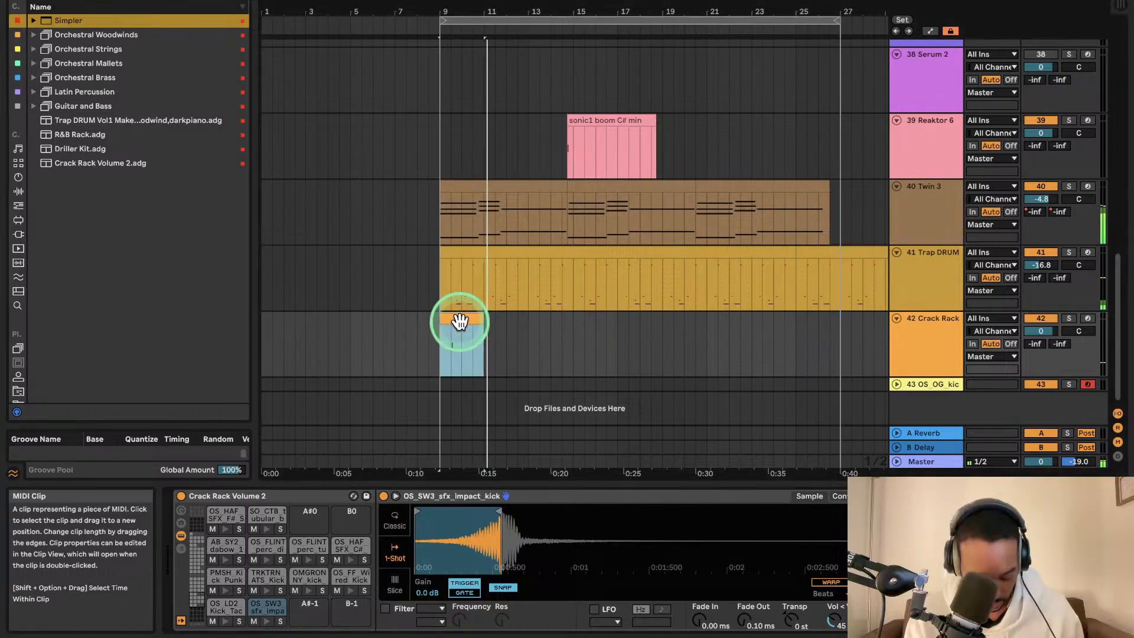
- Duplicate the Crack Rack clip three times to reach bar 17 and set the track's volume to -3.8 dB
key("super+d")
key("super+d")
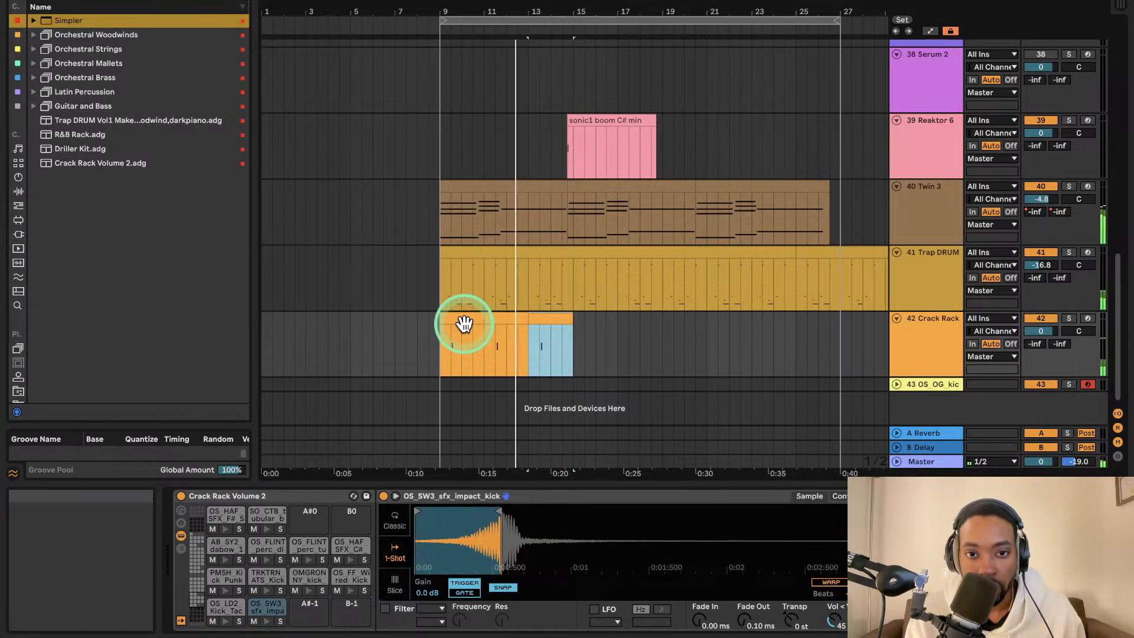
key("super+d")
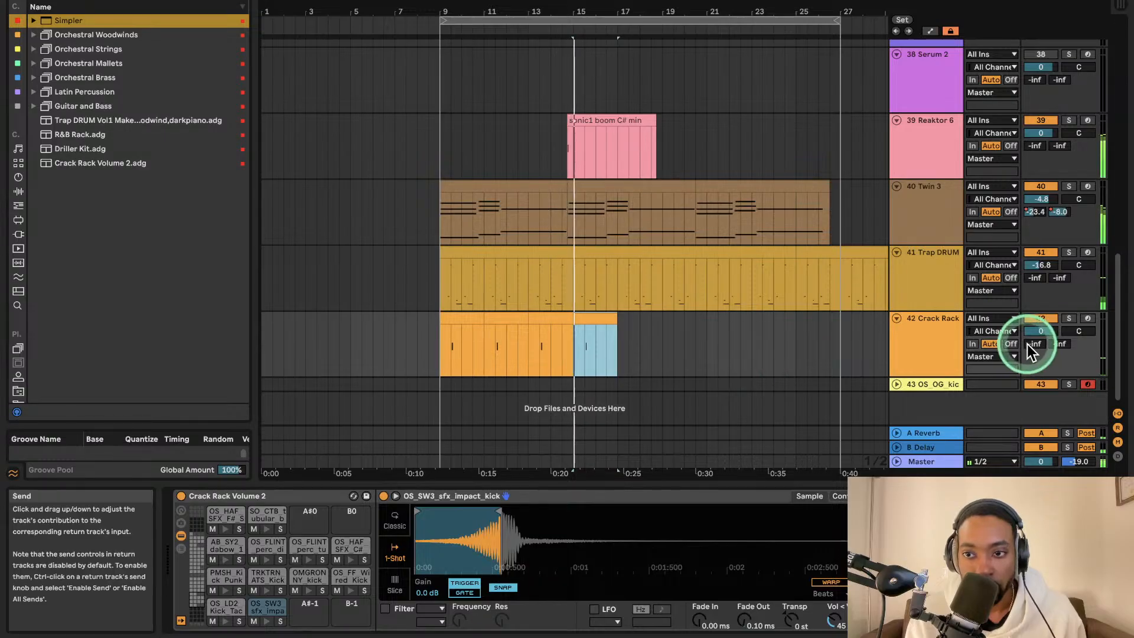
left_click_drag(1038, 332, 1038, 335)
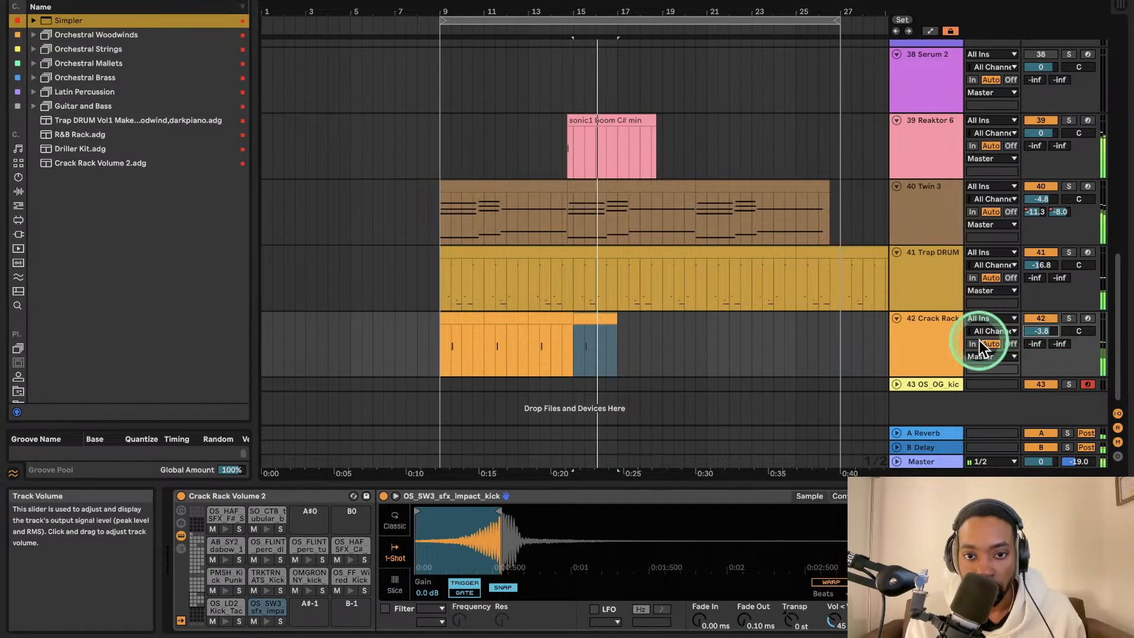
key("super+d")
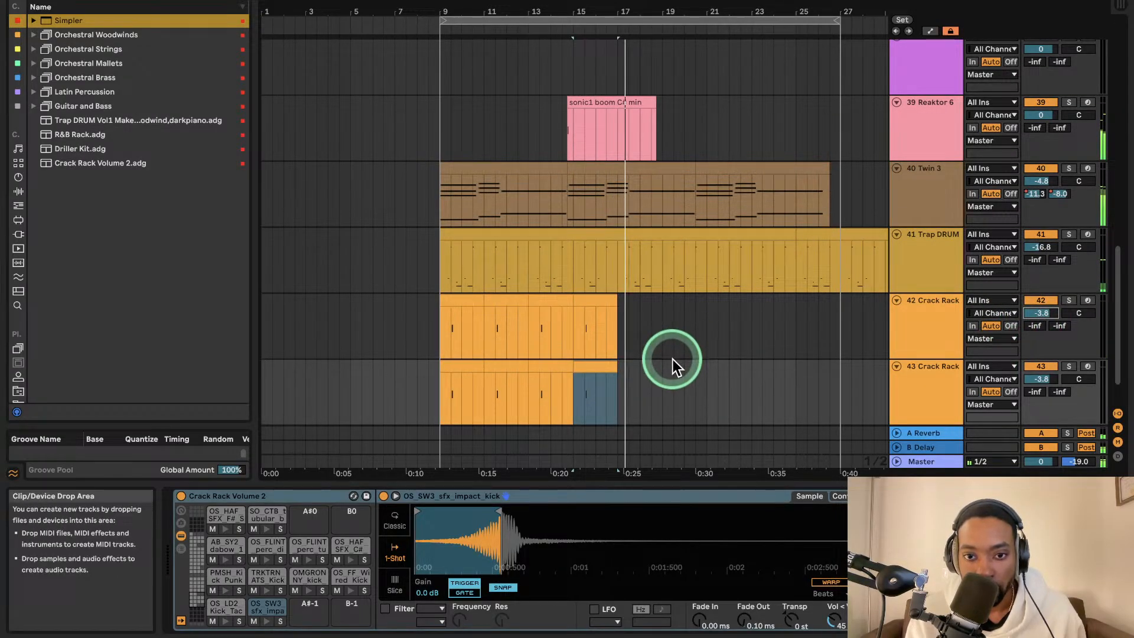
key("super+d")
key("super+d")
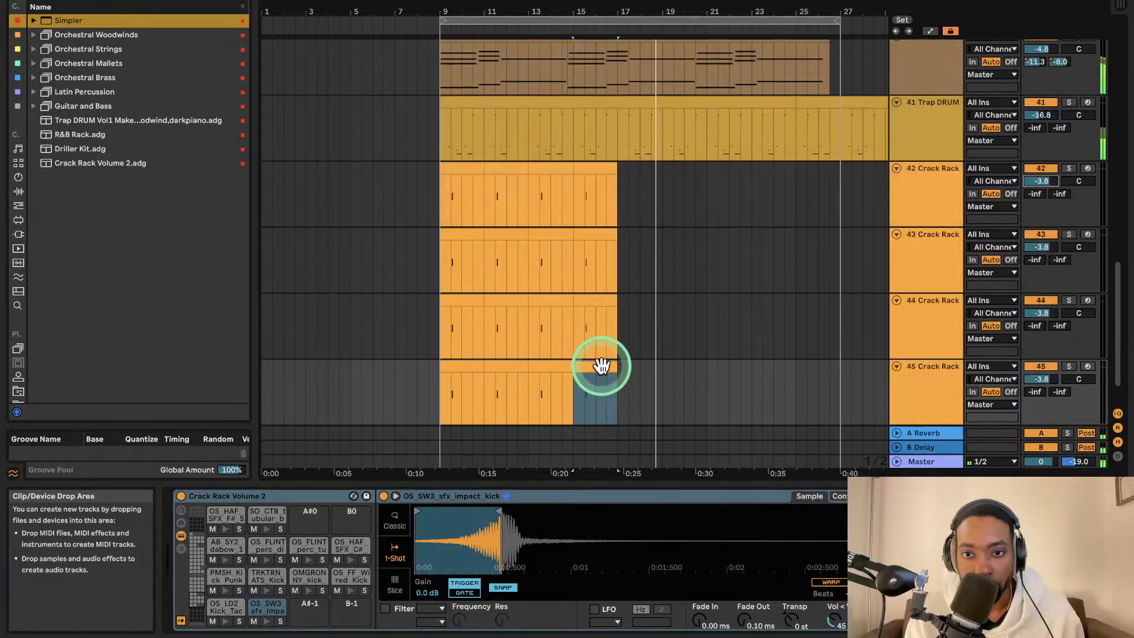
key("super+d")
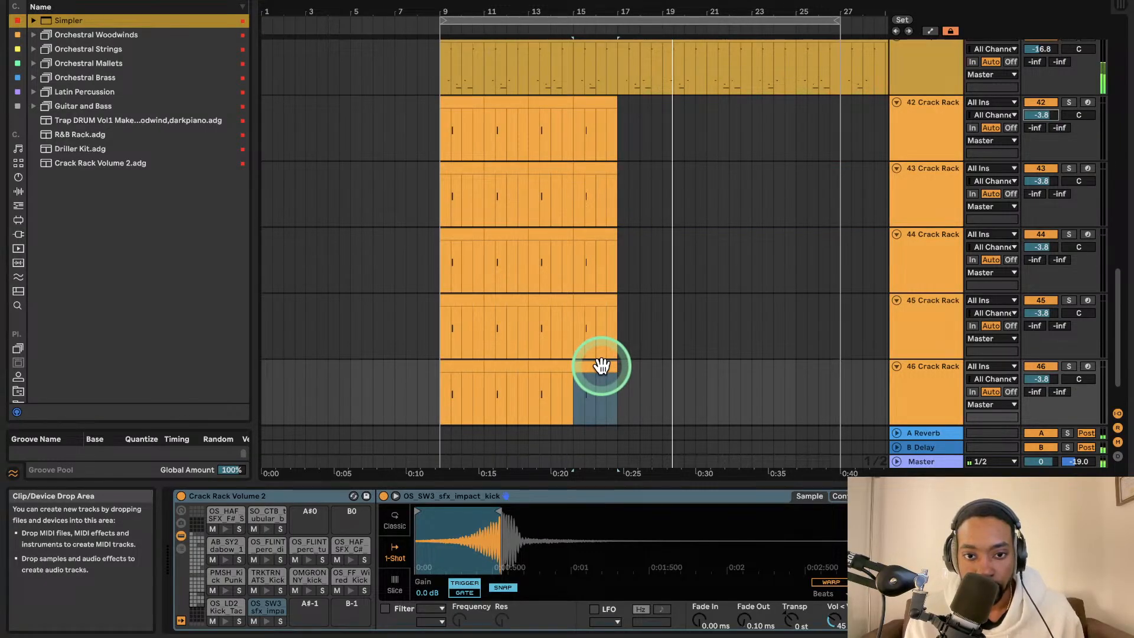
key("super+d")
key("super+z")
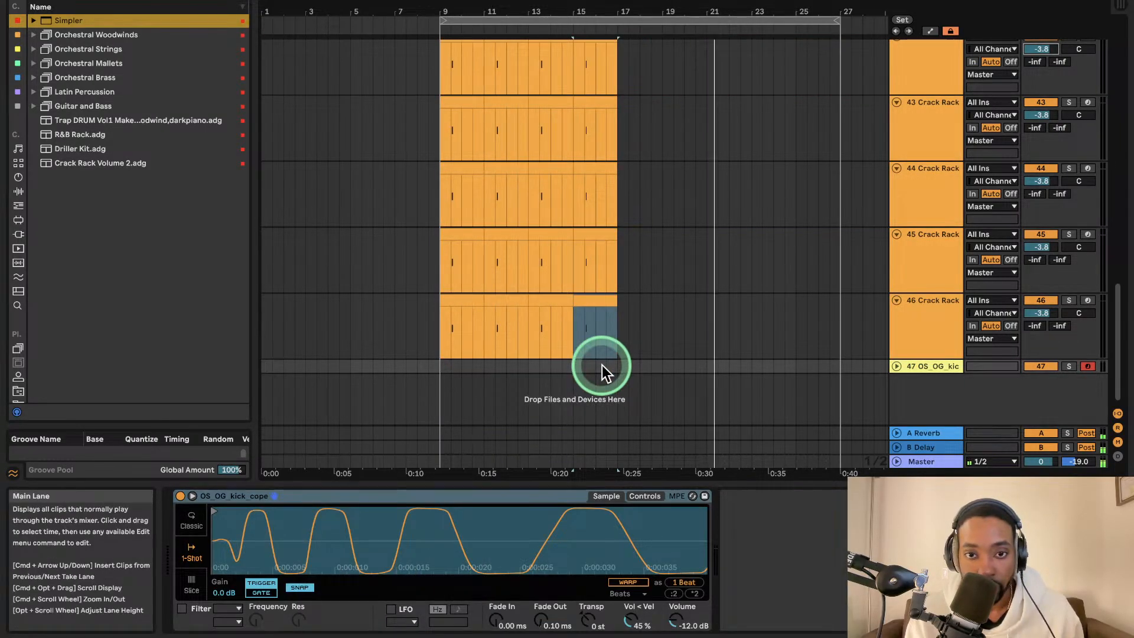
key("super+z")
key("super+z")
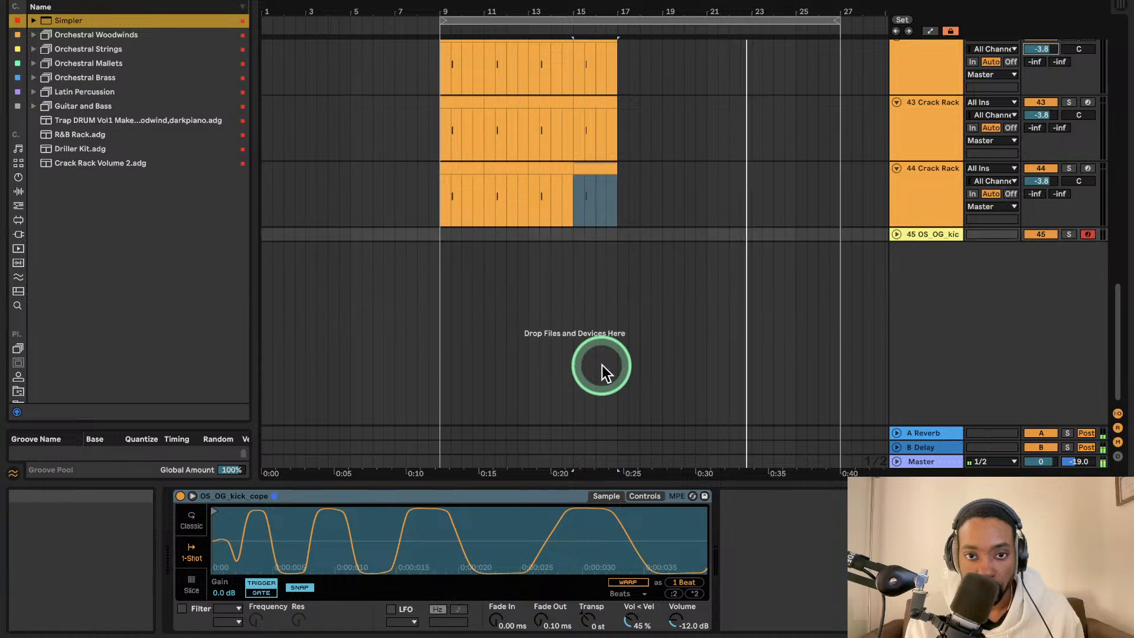
key("super+z")
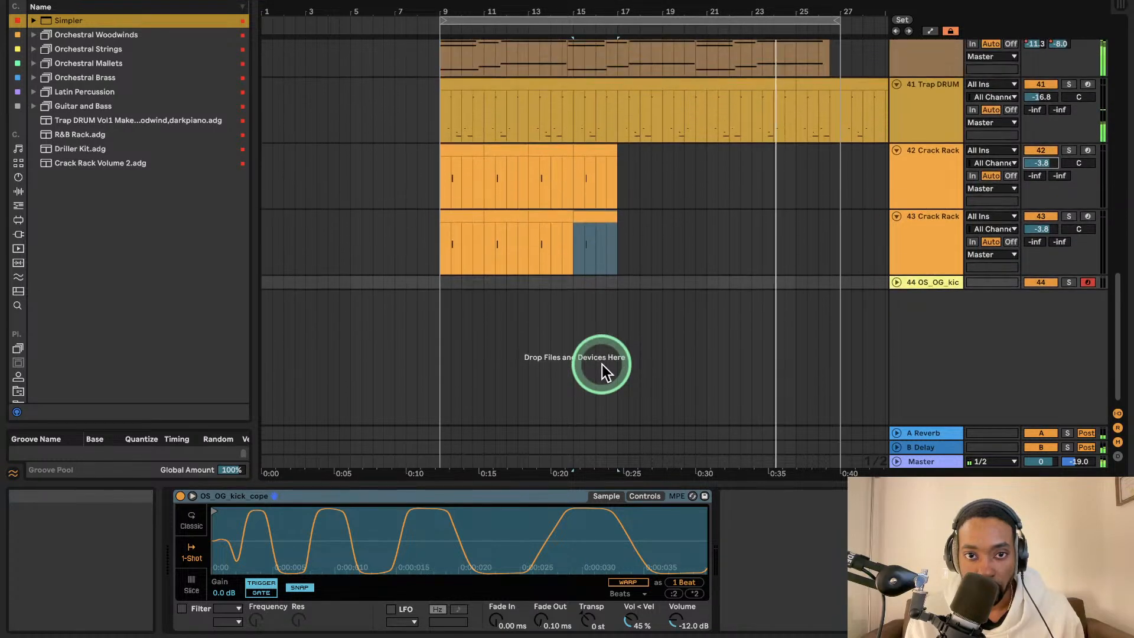
key("super+z")
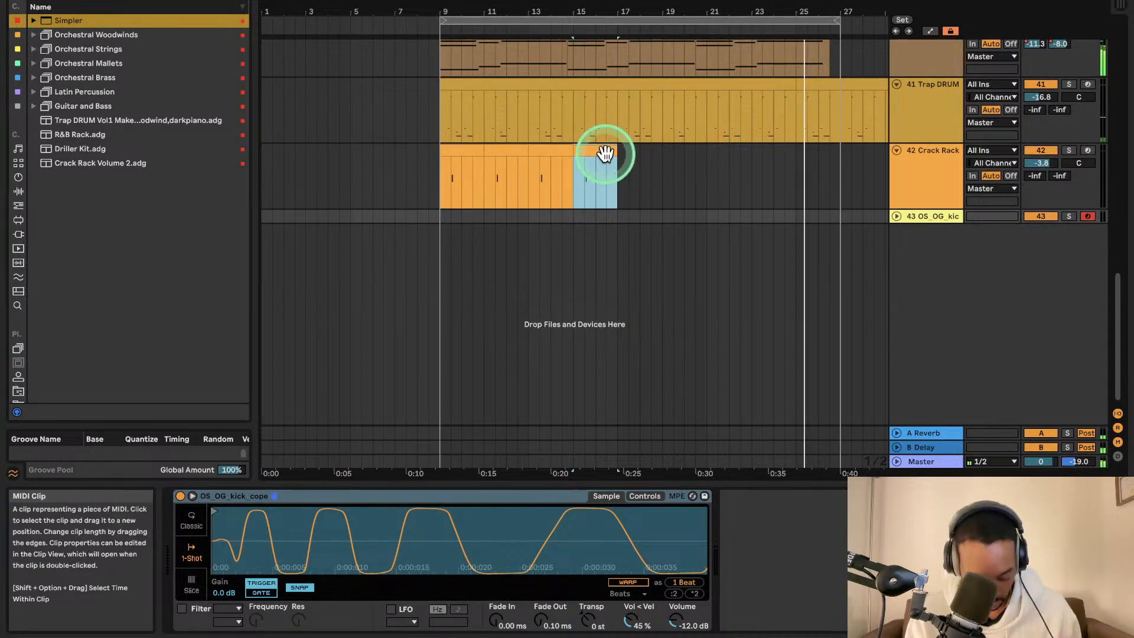
- Duplicate the last Crack Rack clip five times so the kicks fill the loop up to bar 27
left_click(605, 154)
key("super+d")
key("super+d")
key("super+d")
key("super+d")
key("super+d")
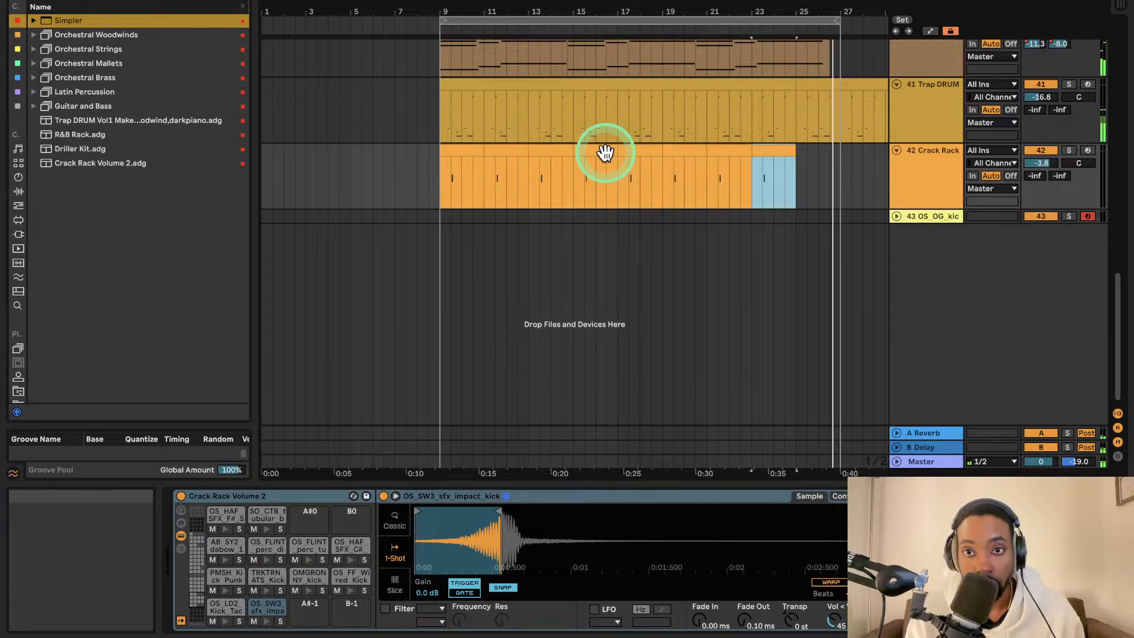
key("space")
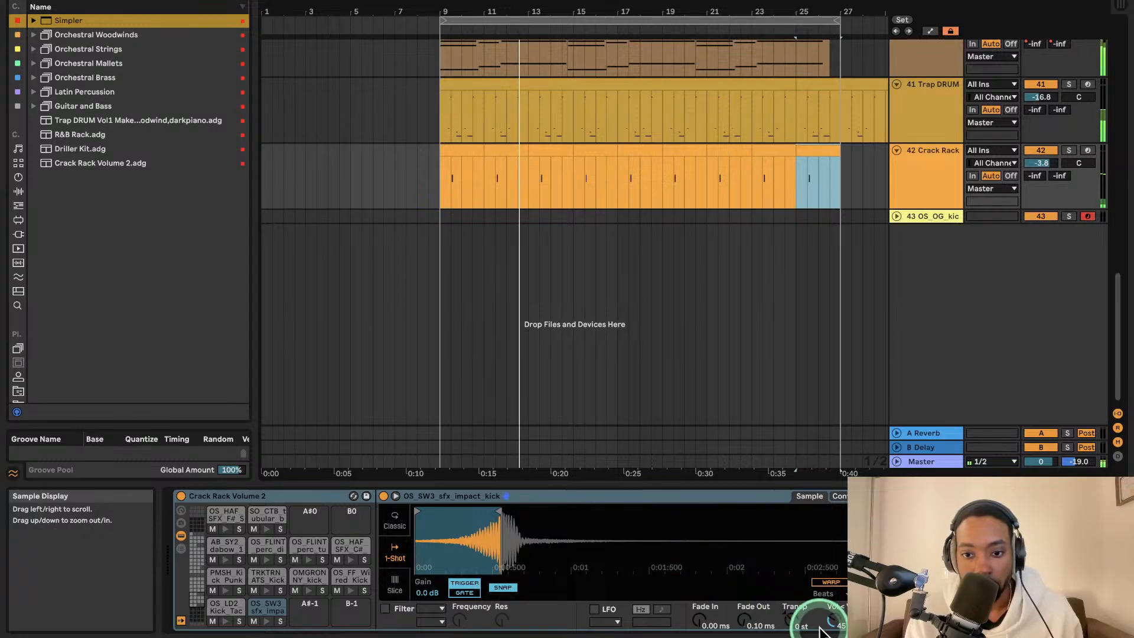
- Try transposing the OS_SW3_sfx_impact_kick sample up to +16 st, and reset its transposition to the default
left_click_drag(795, 620, 798, 629)
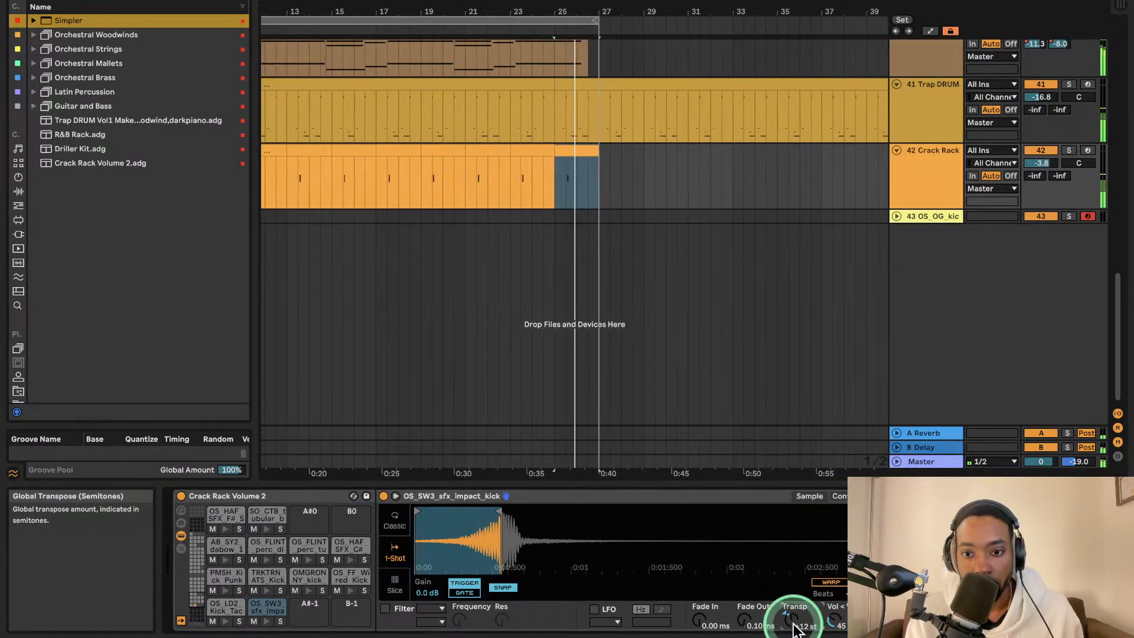
left_click_drag(788, 622, 787, 625)
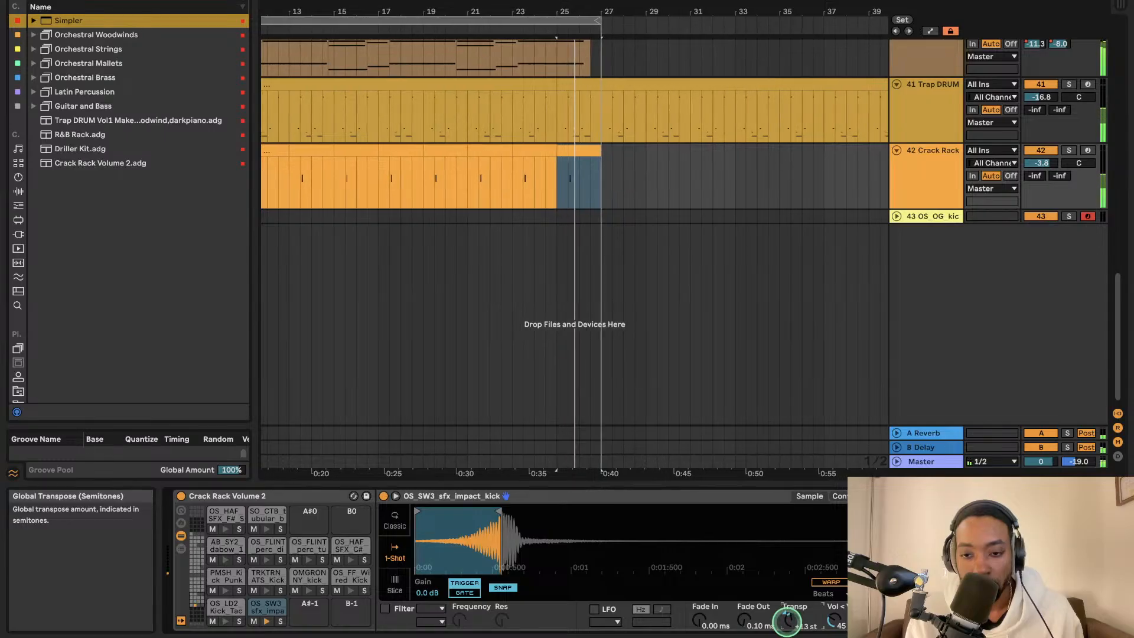
key("space")
key("space")
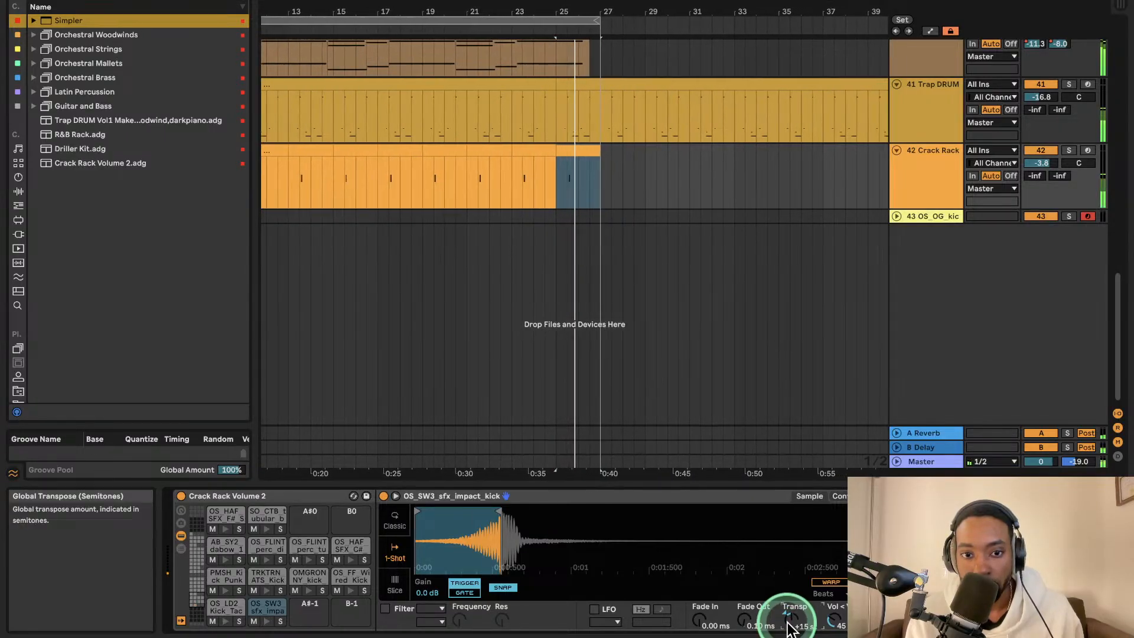
left_click_drag(790, 628, 790, 617)
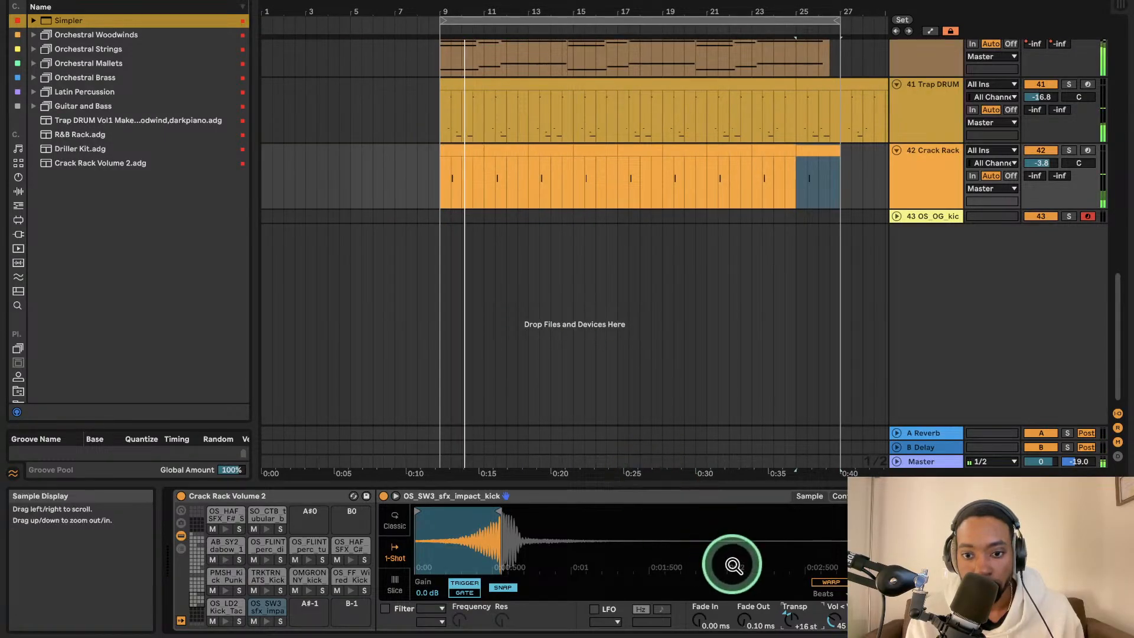
double_click(788, 619)
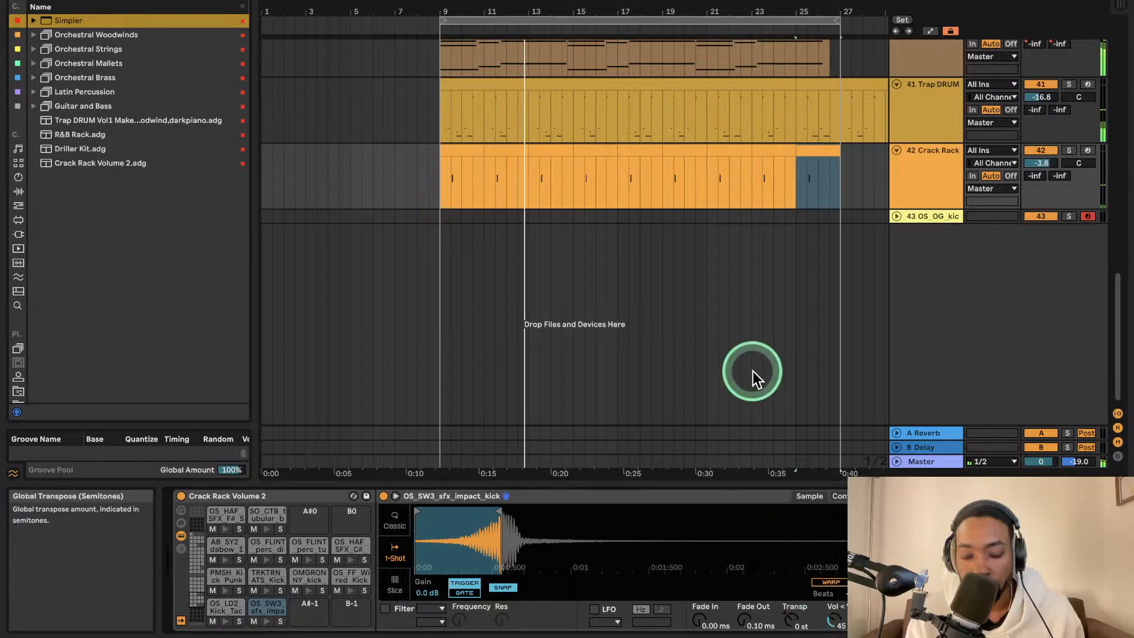
- Switch the OS_SW3_sfx_impact_kick Simpler to its detailed controls and turn on the pitch envelope
left_click(839, 496)
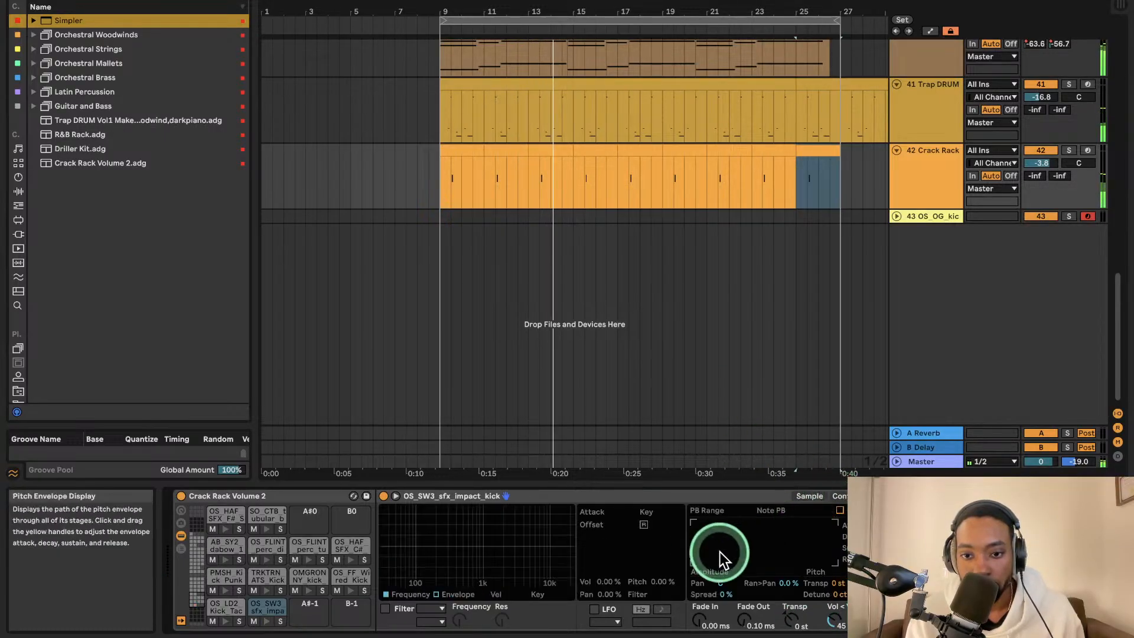
left_click_drag(391, 517, 629, 531)
left_click(840, 511)
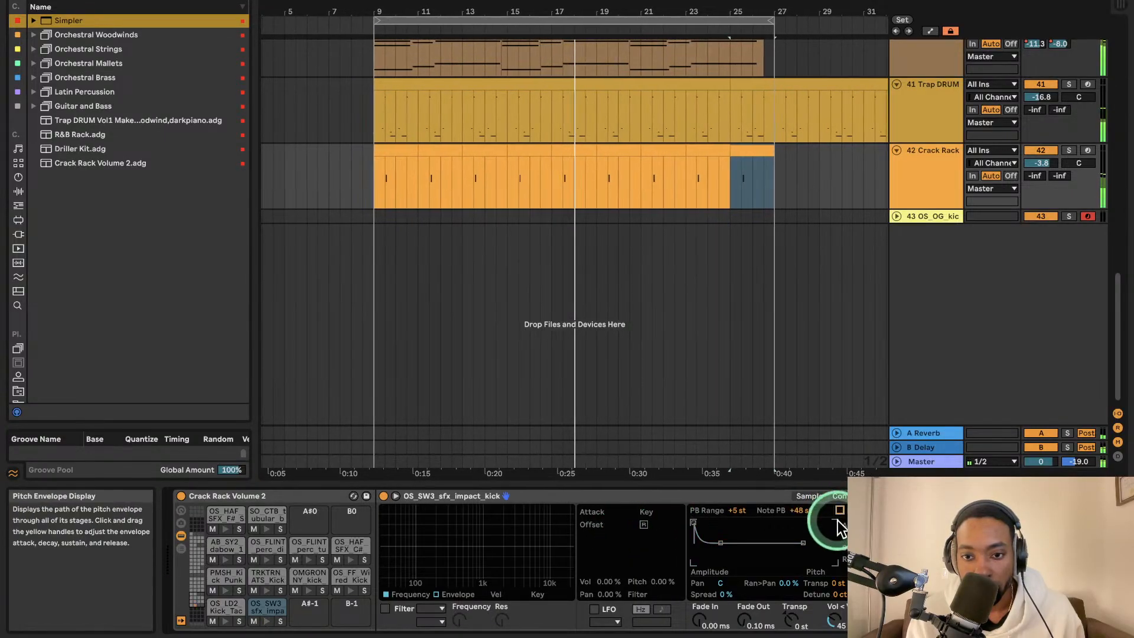
- Lengthen the kick's pitch envelope decay and set its Simpler fade-in to 64.0 ms and fade-out to 79.5 ms
left_click_drag(721, 542, 742, 504)
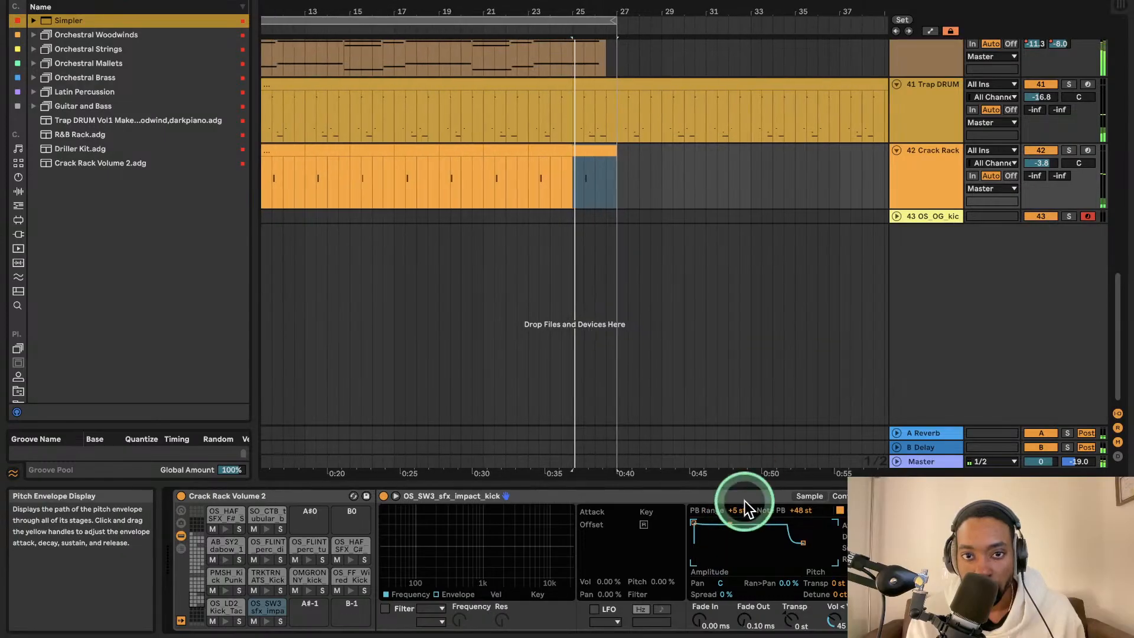
left_click(680, 393)
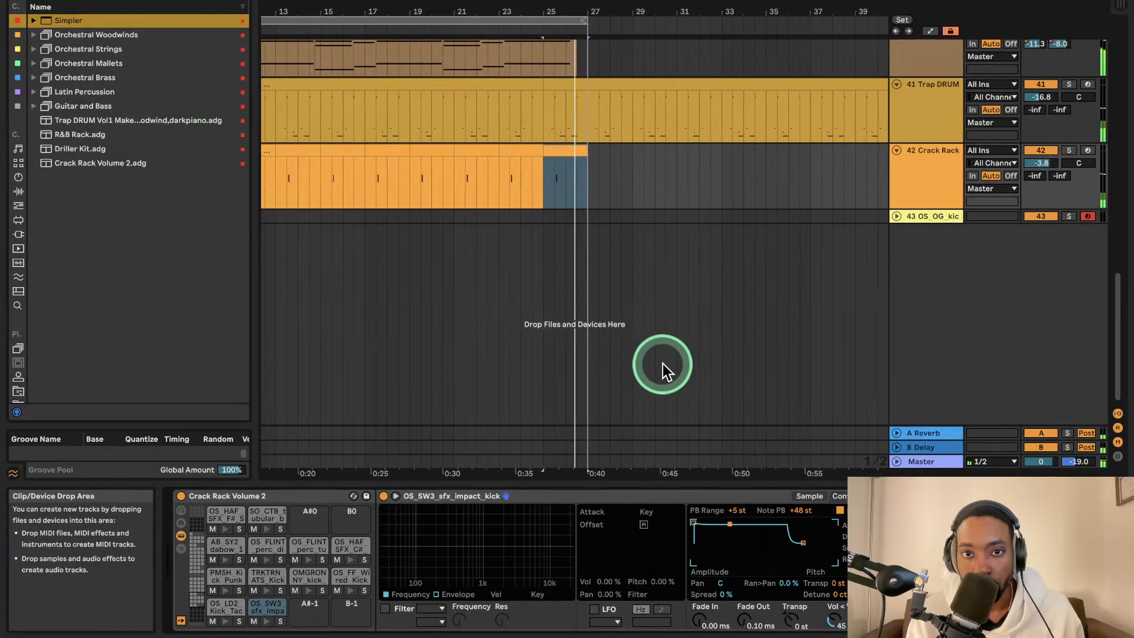
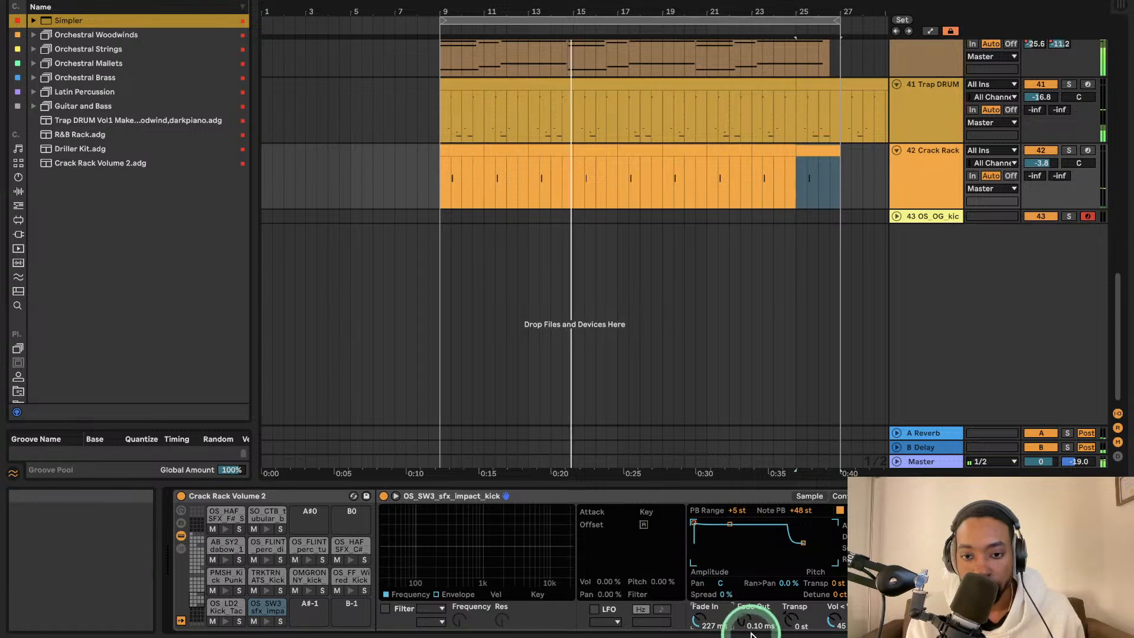
left_click_drag(698, 618, 749, 616)
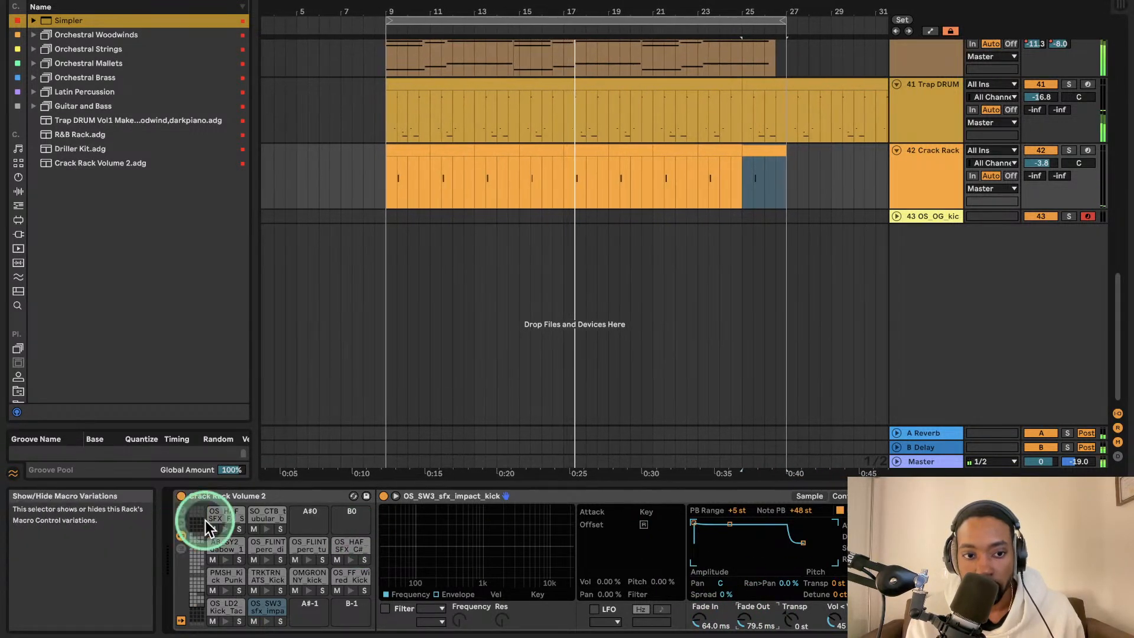
- Unfold the OS_OG_kick track 43 and show its device
left_click(897, 216)
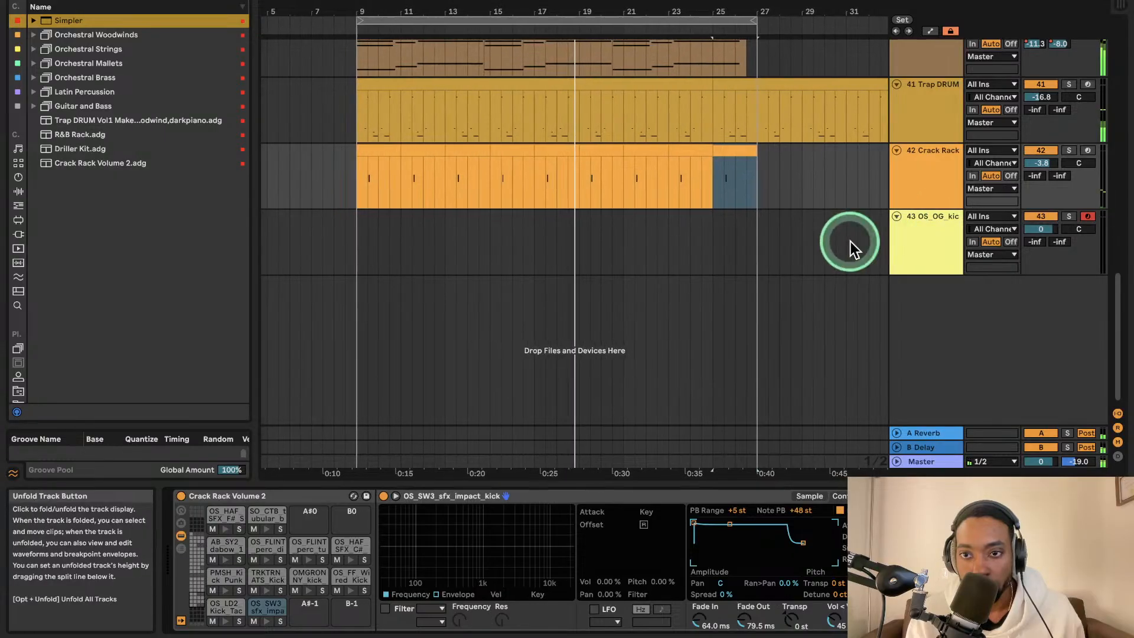
left_click(914, 252)
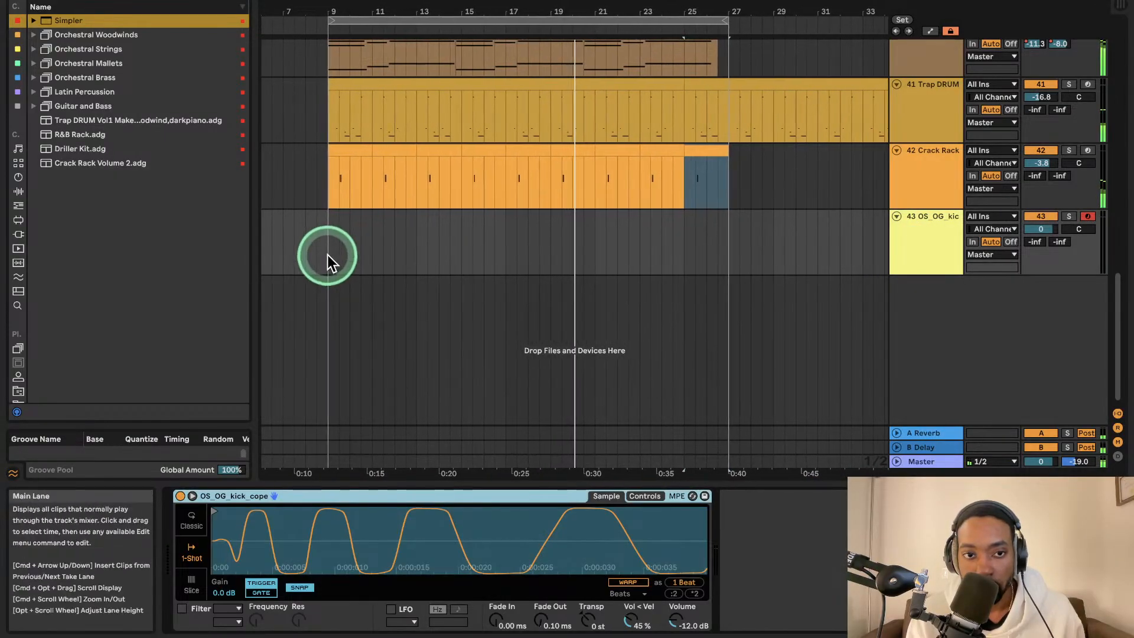
left_click_drag(329, 254, 427, 239)
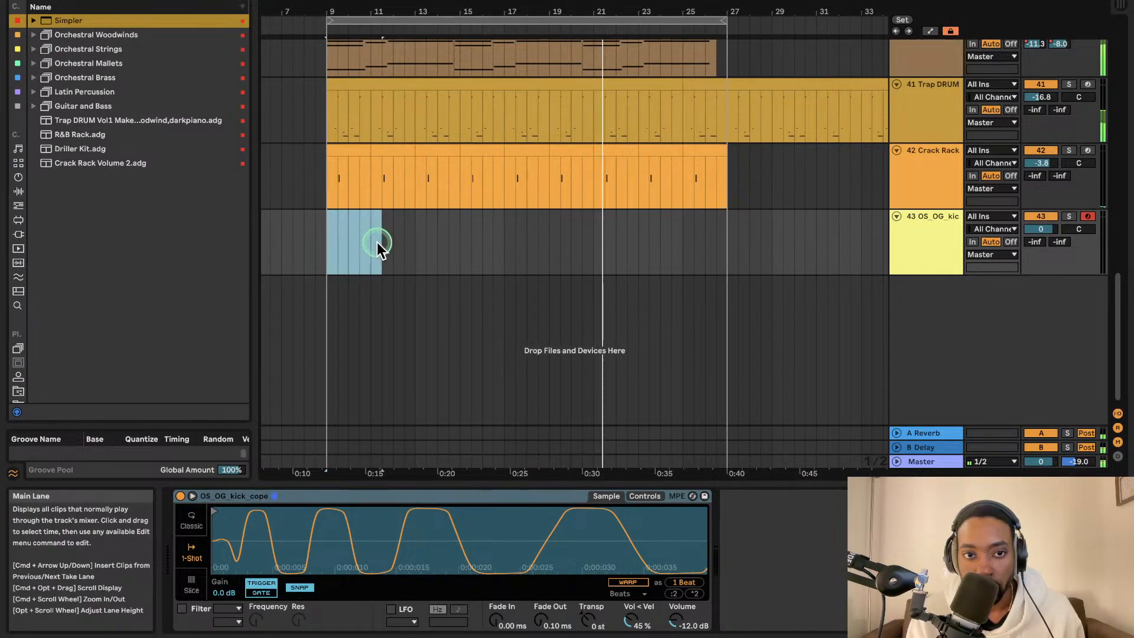
key("super+shift+m")
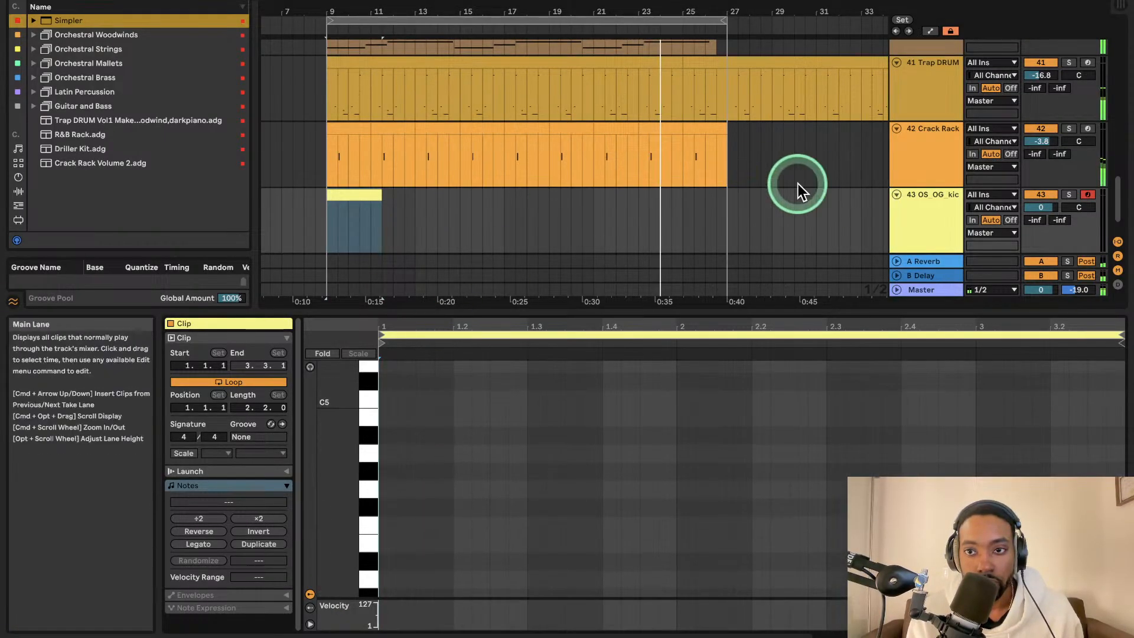
left_click(368, 192)
key("Delete")
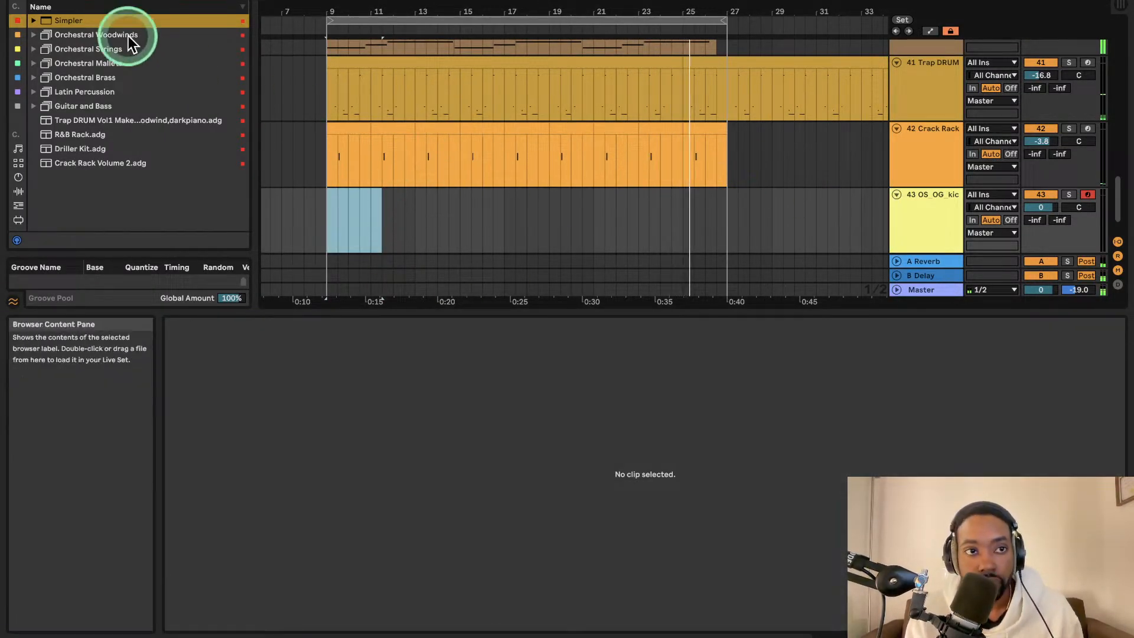
- Load Crack Rack Volume 2.adg from the red collection onto track 43 in place of the OS_OG_kick Simpler
left_click(17, 35)
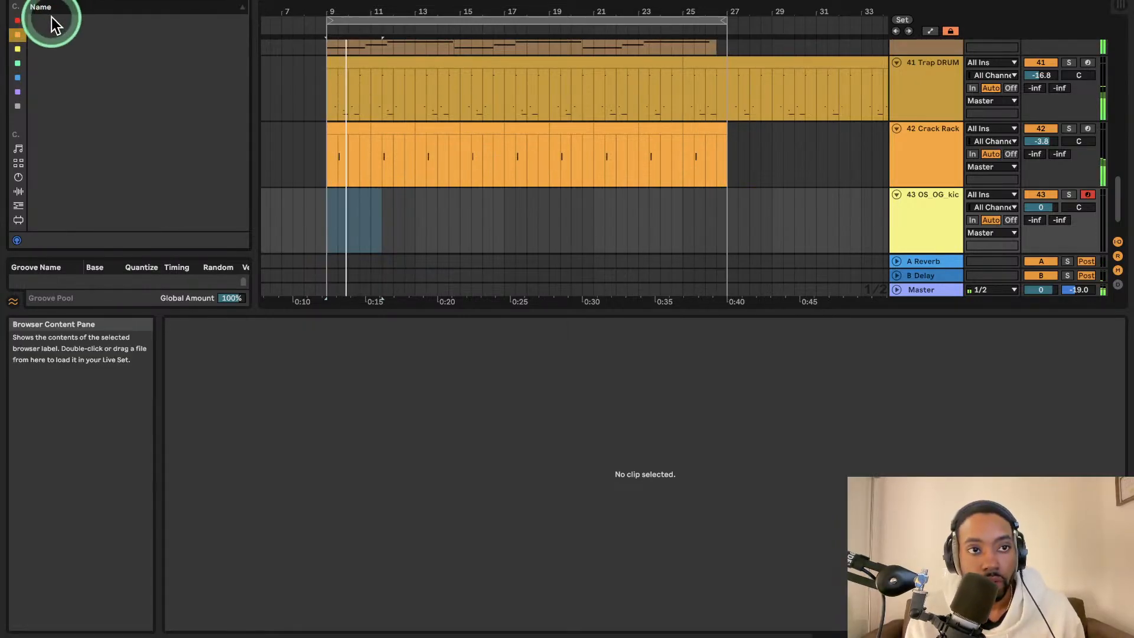
left_click(17, 20)
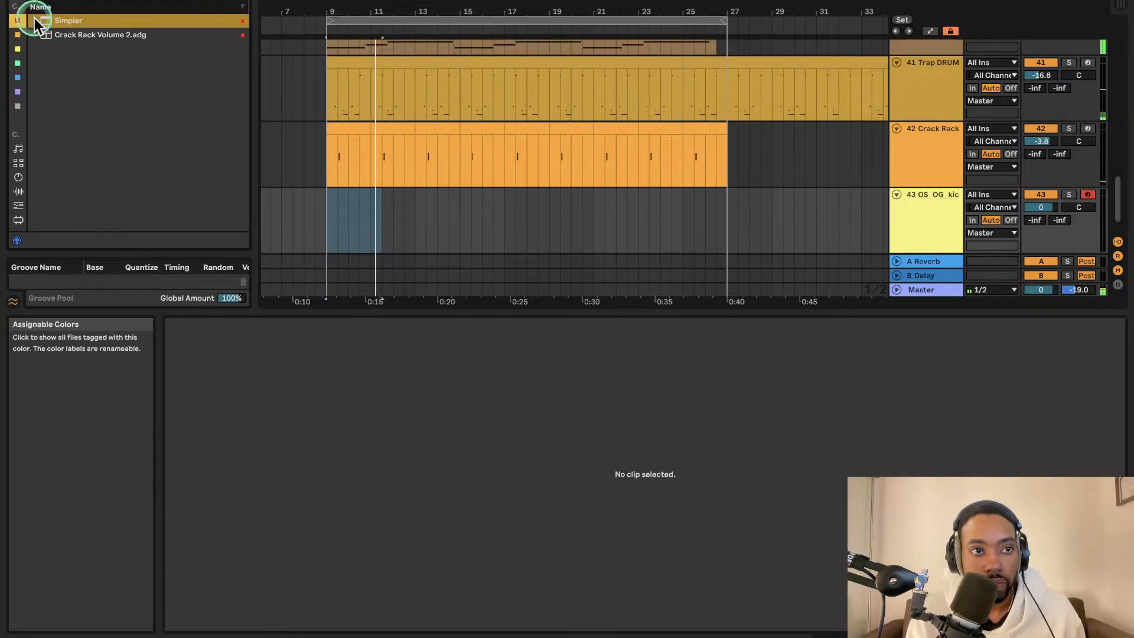
left_click_drag(127, 36, 919, 224)
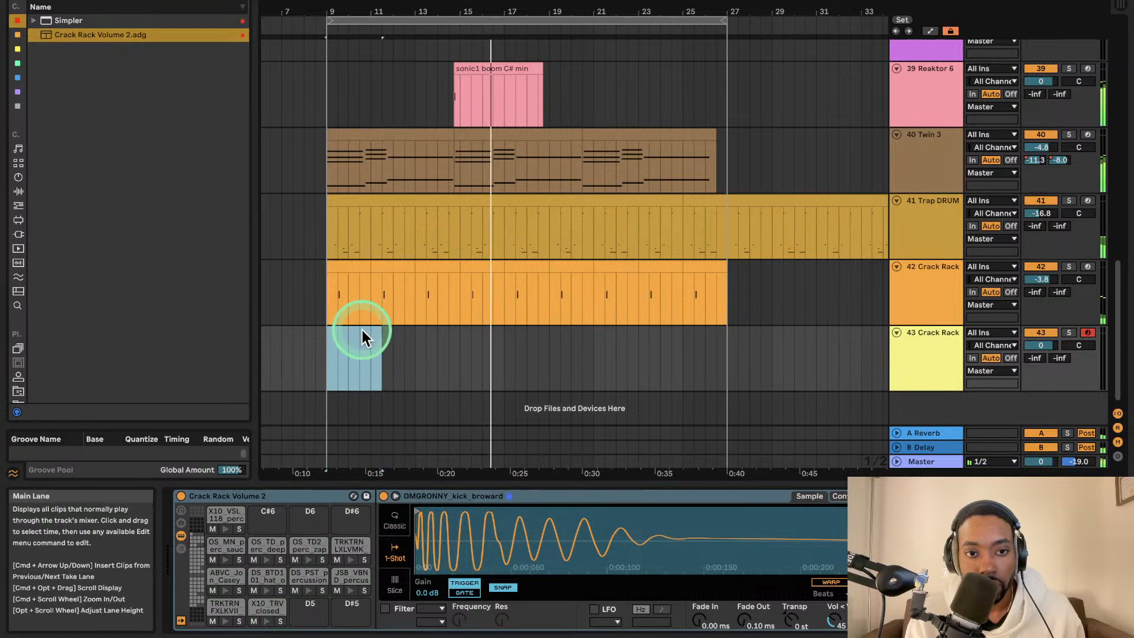
- Create a two-bar MIDI clip at bar 9 on track 43 with DS_DHT_fx_laser notes on A2 at 1.3 and 2.1.2
left_click(330, 349)
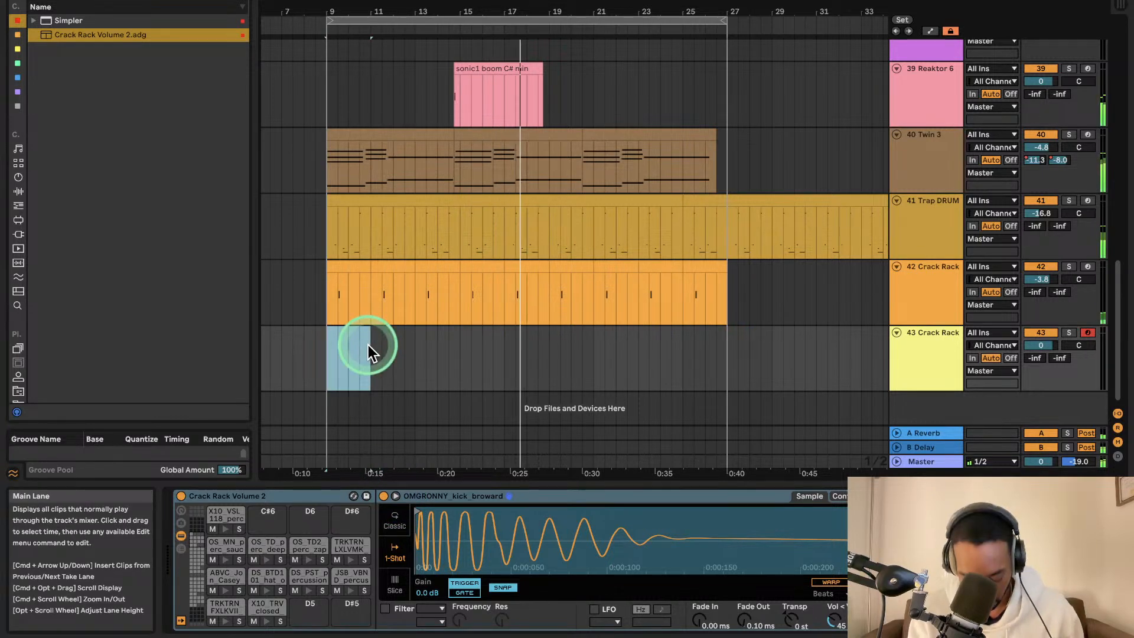
key("super+shift+m")
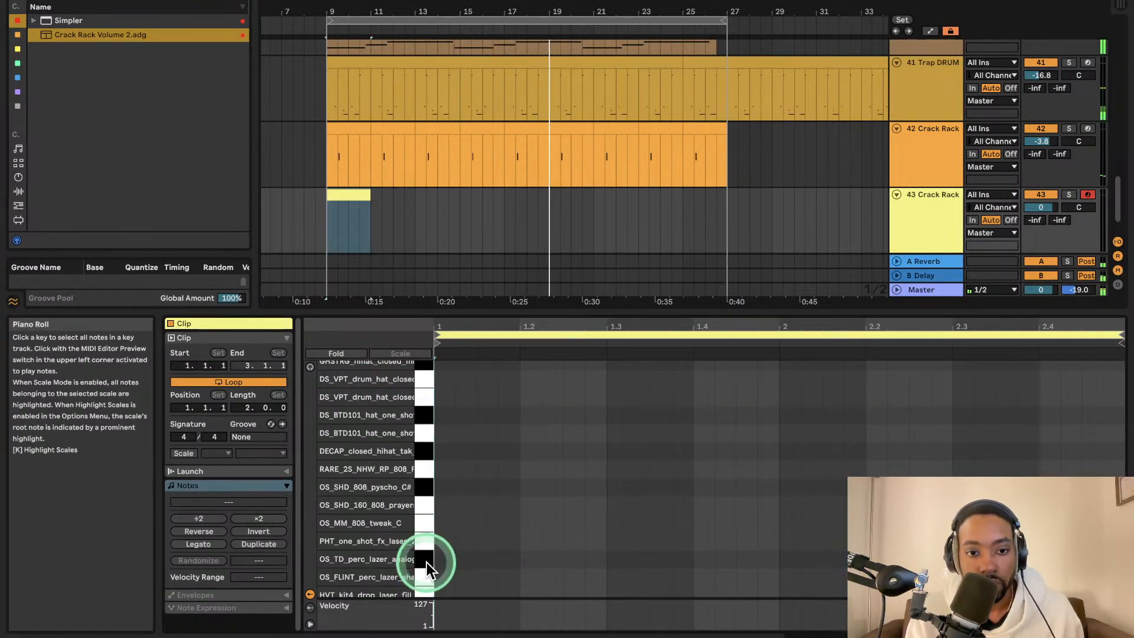
scroll(428, 562, "down", 3)
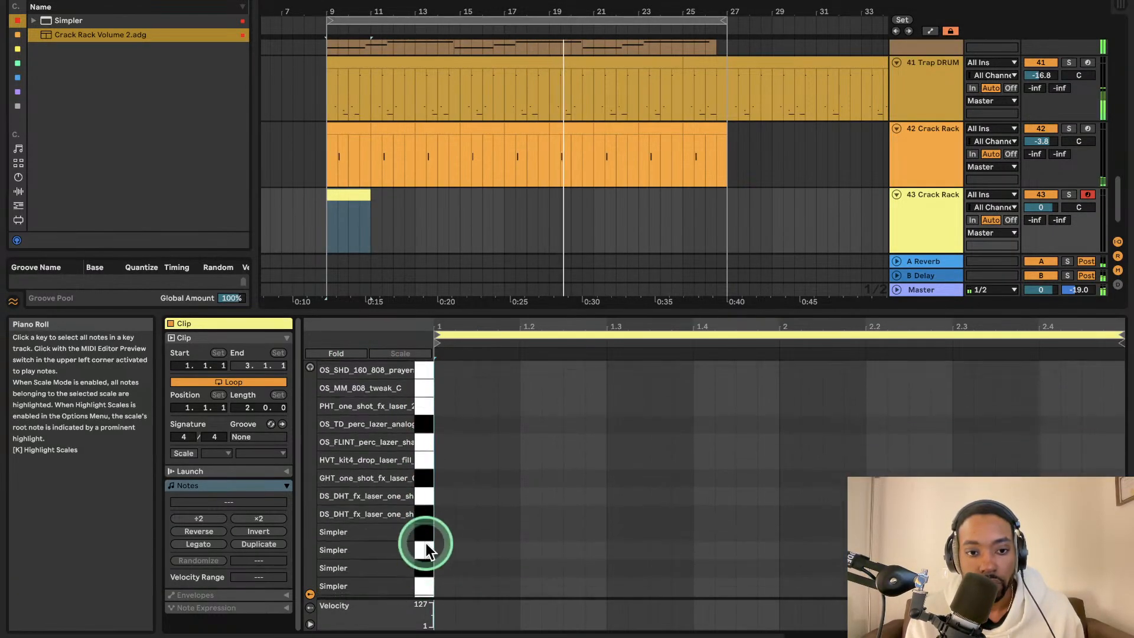
double_click(440, 496)
mouse_move(451, 494)
left_mouse_down()
mouse_move(675, 496)
mouse_move(620, 497)
left_mouse_up()
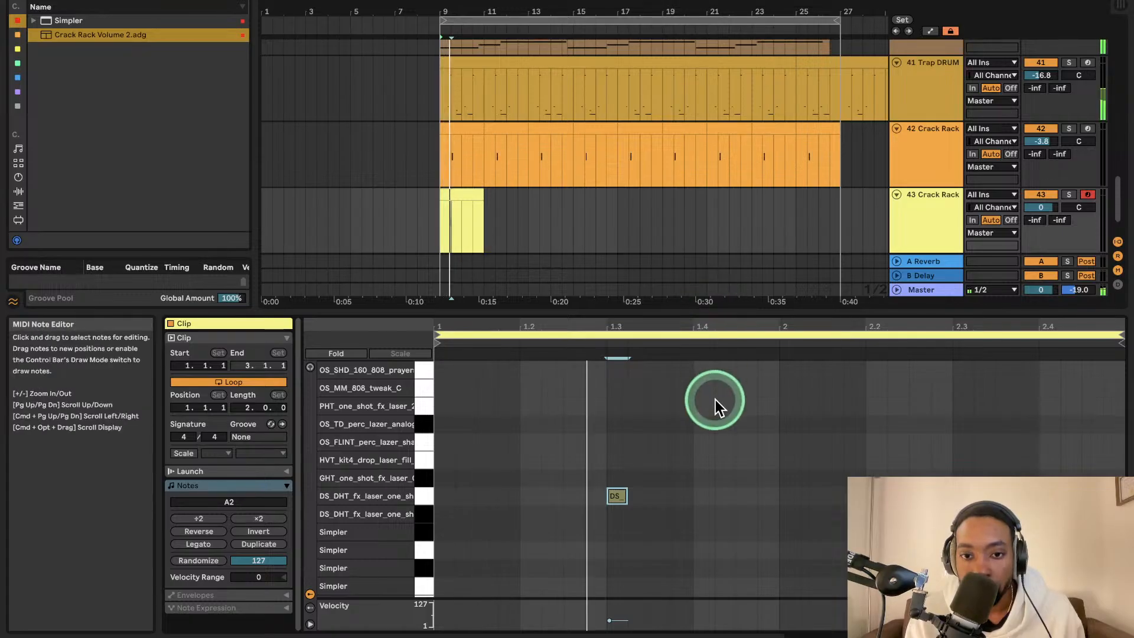
double_click(818, 494)
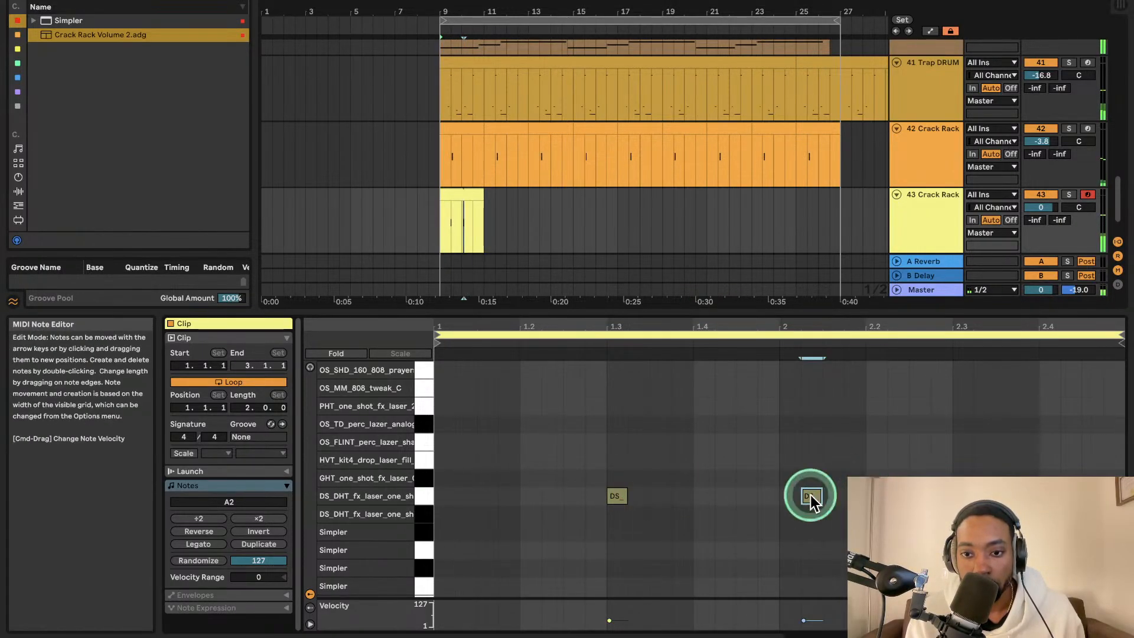
- Automate track 43's B-Delay send to ramp up from about bar 9.5 to -6.0 dB at about bar 10.5
right_click(1056, 220)
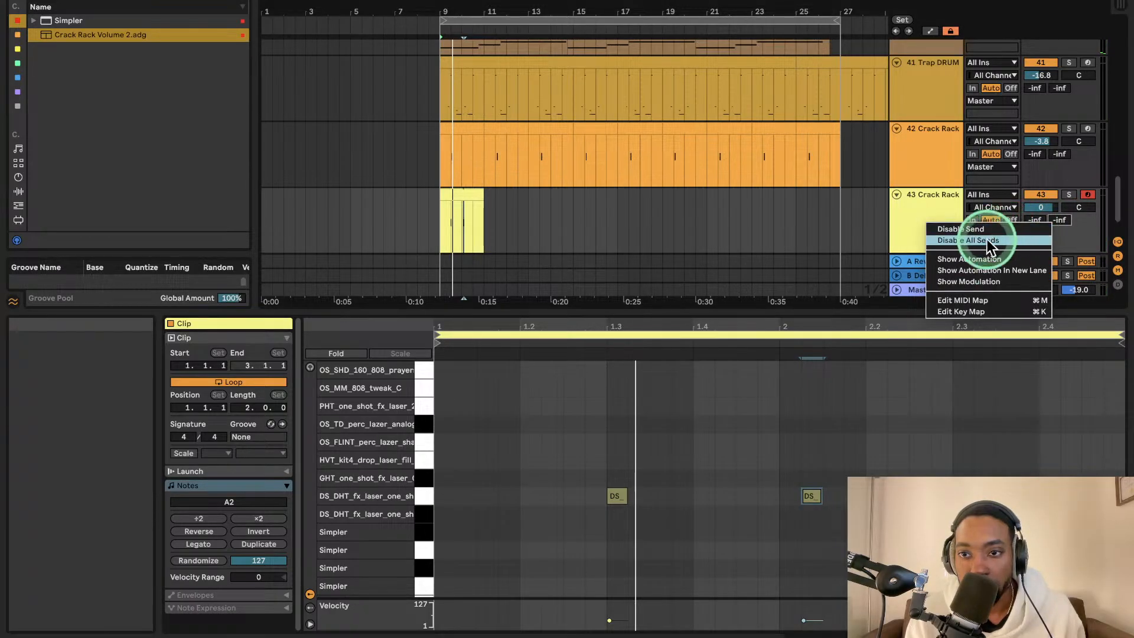
left_click(975, 259)
left_click(453, 248)
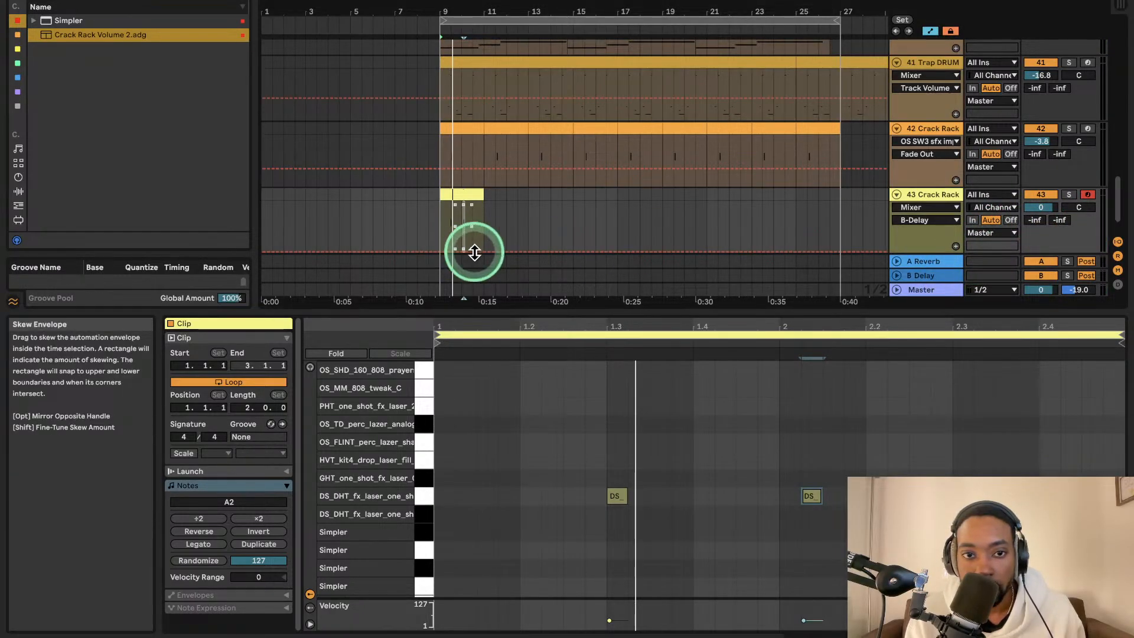
key("space")
left_click(451, 253)
left_click(455, 254)
left_click(466, 253)
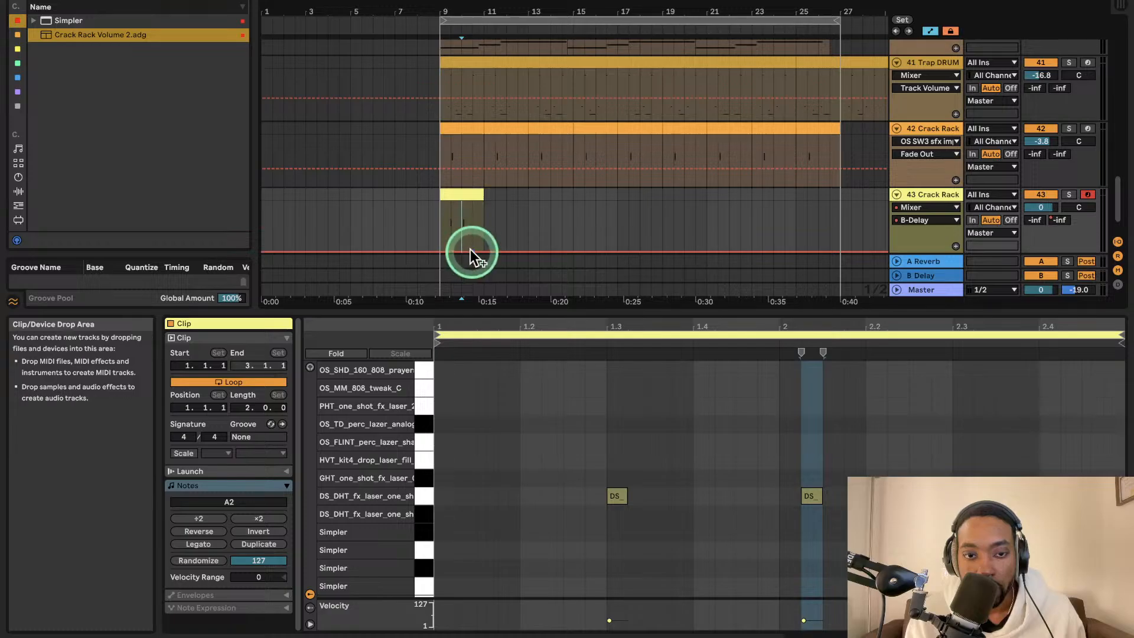
left_click(474, 253)
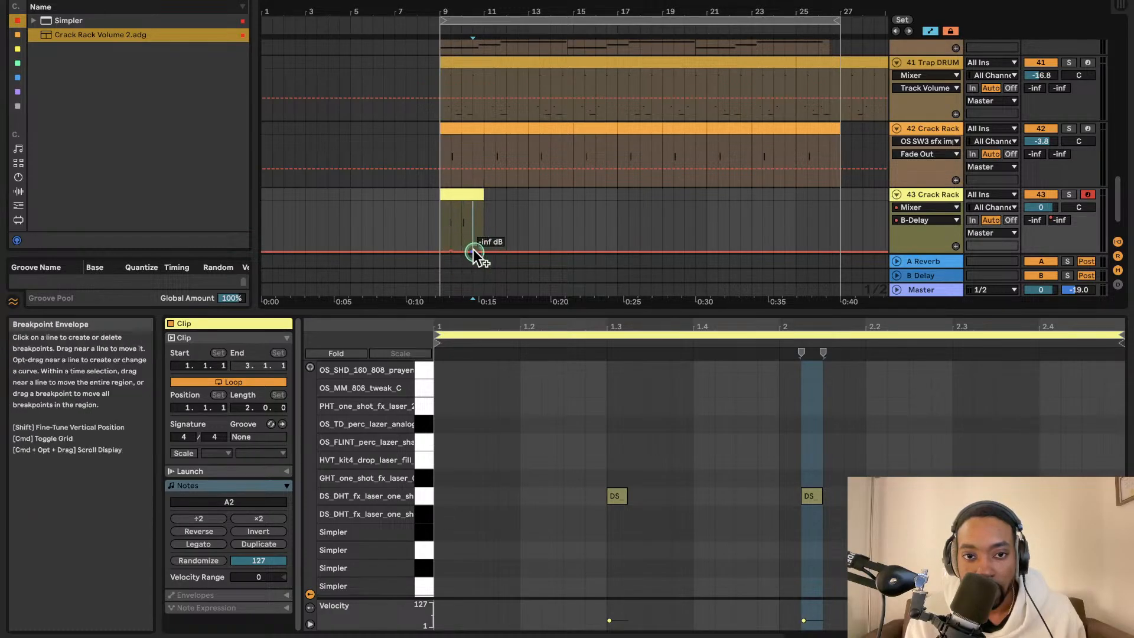
left_click_drag(473, 253, 474, 250)
key("space")
key("space")
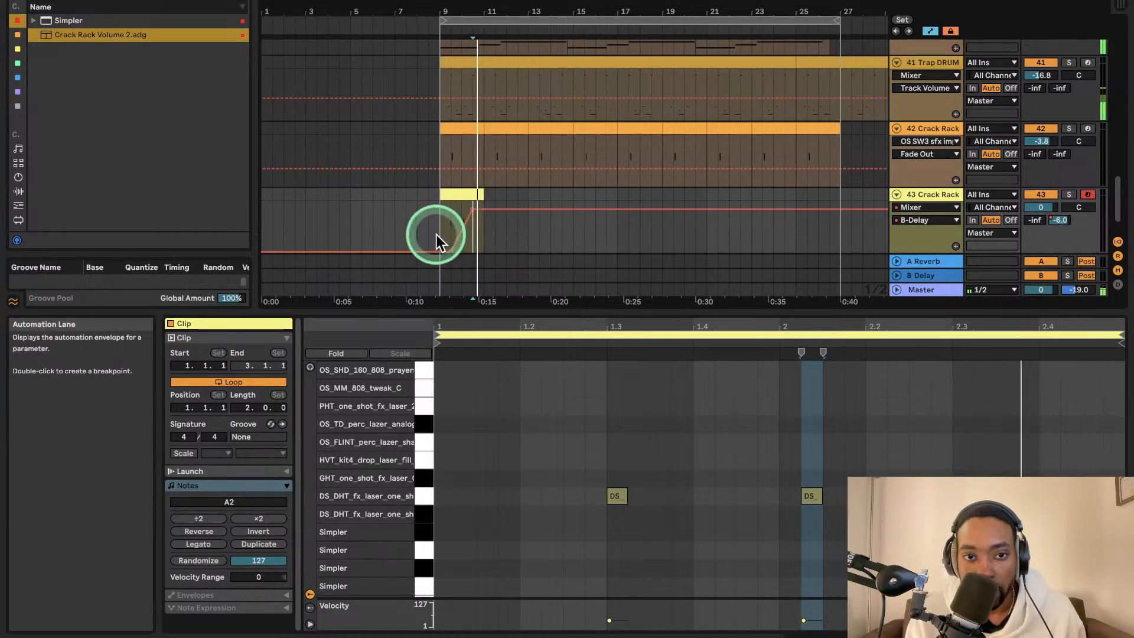
- Play the delay ramp from bar 9 and delete the laser note at 1.3
left_click(439, 236)
key("space")
key("space")
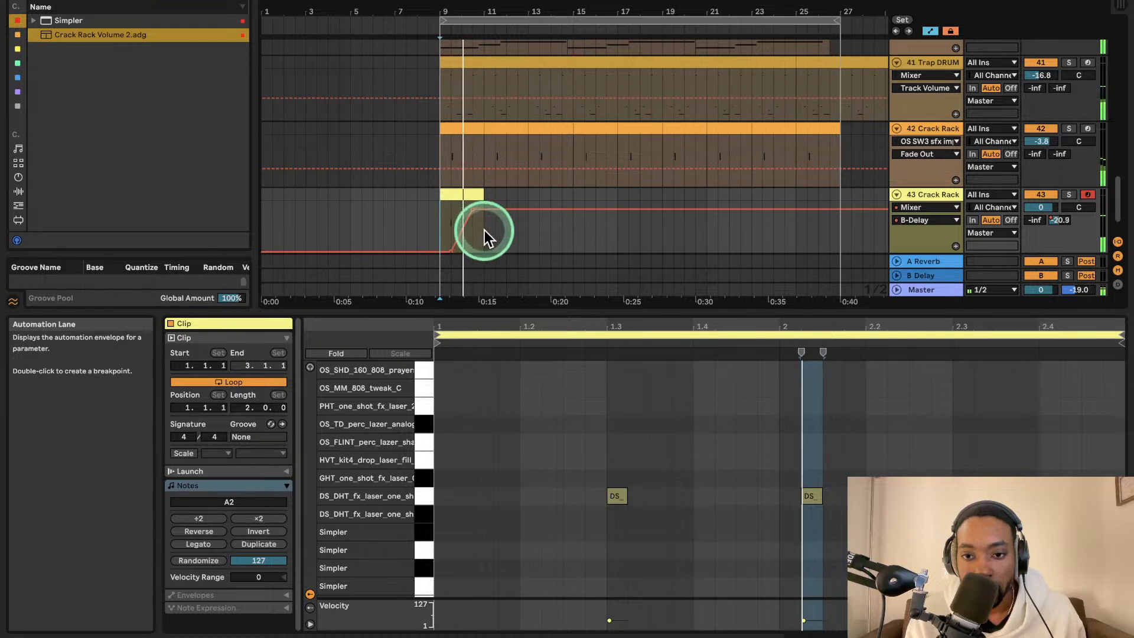
double_click(624, 491)
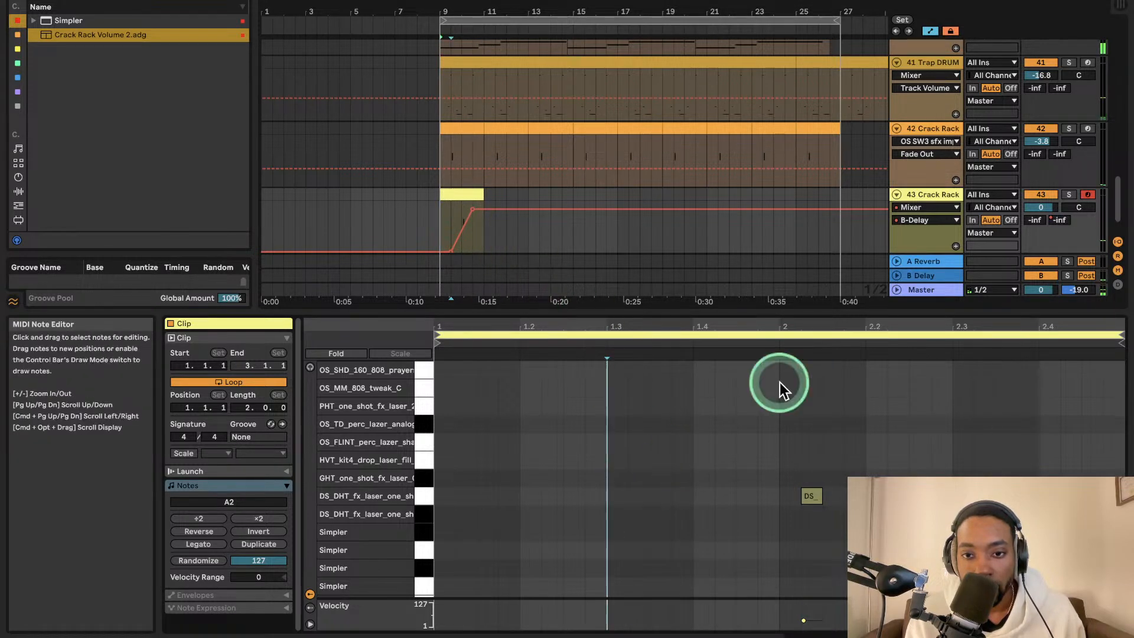
- Copy the B-Delay send automation of bars 9 to 11 onto track 43's A-Reverb send and play it back
left_click(1037, 221)
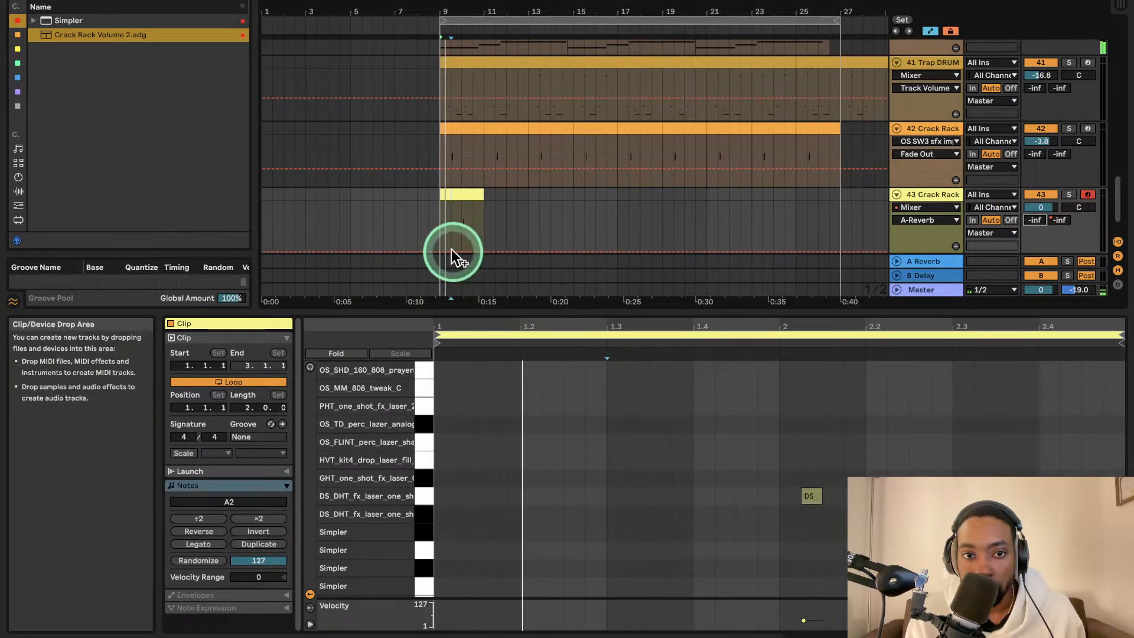
left_click(1060, 221)
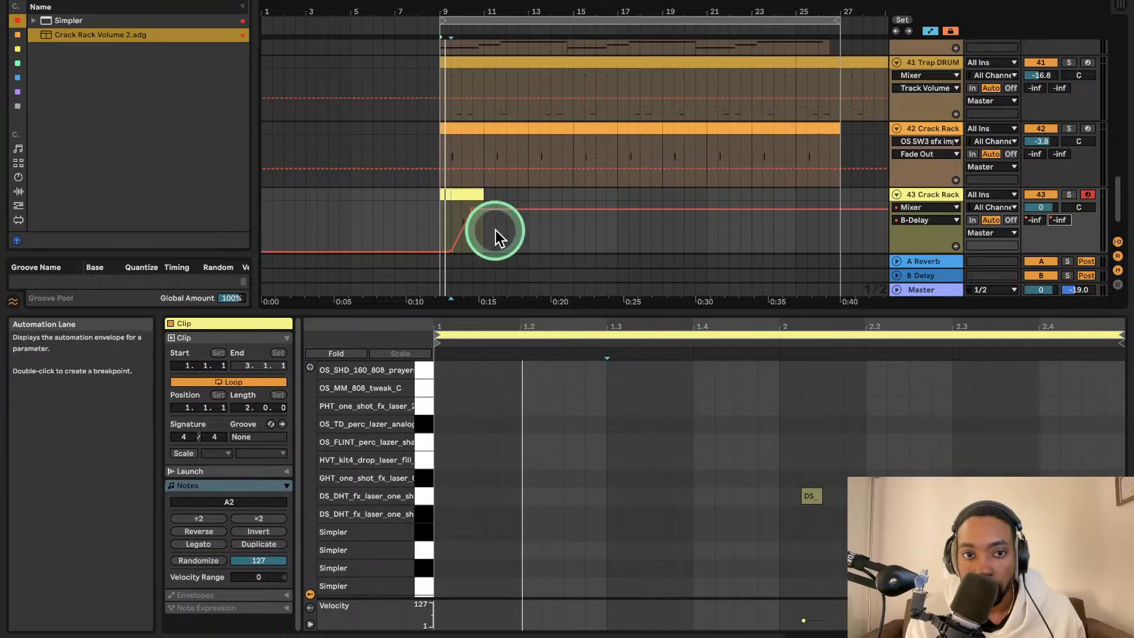
left_click(437, 234)
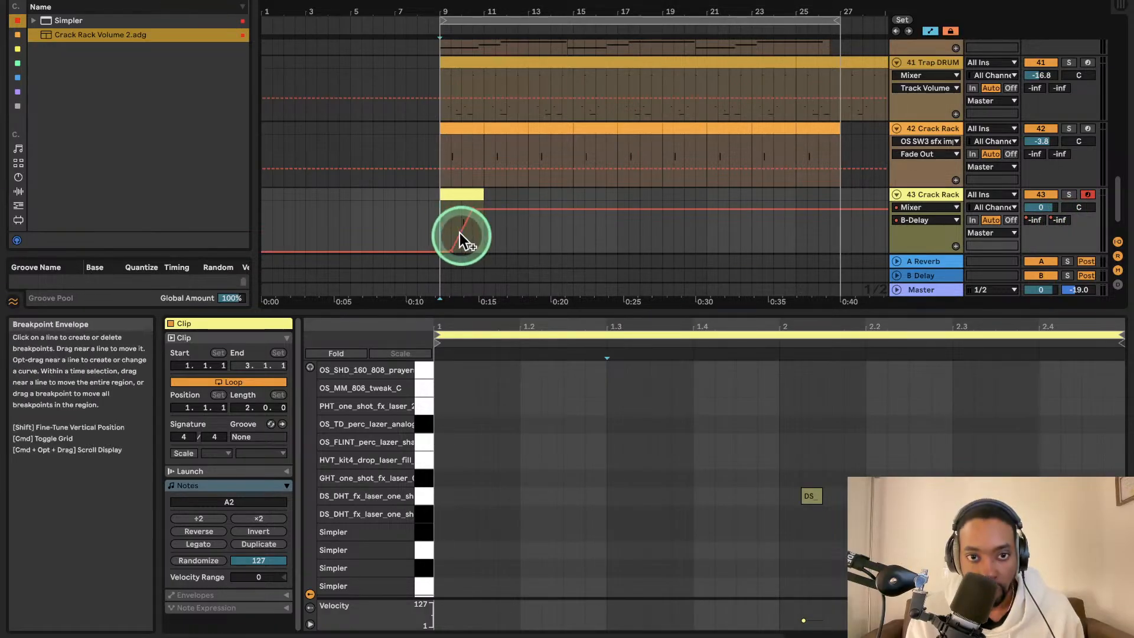
left_click_drag(441, 233, 488, 232)
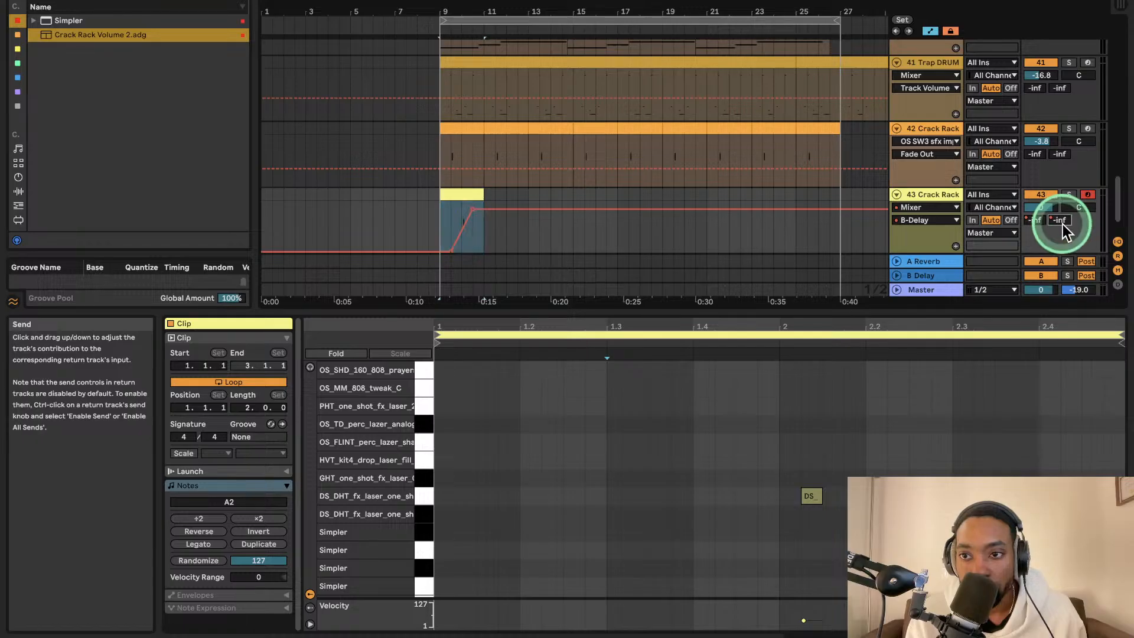
left_click(1033, 224)
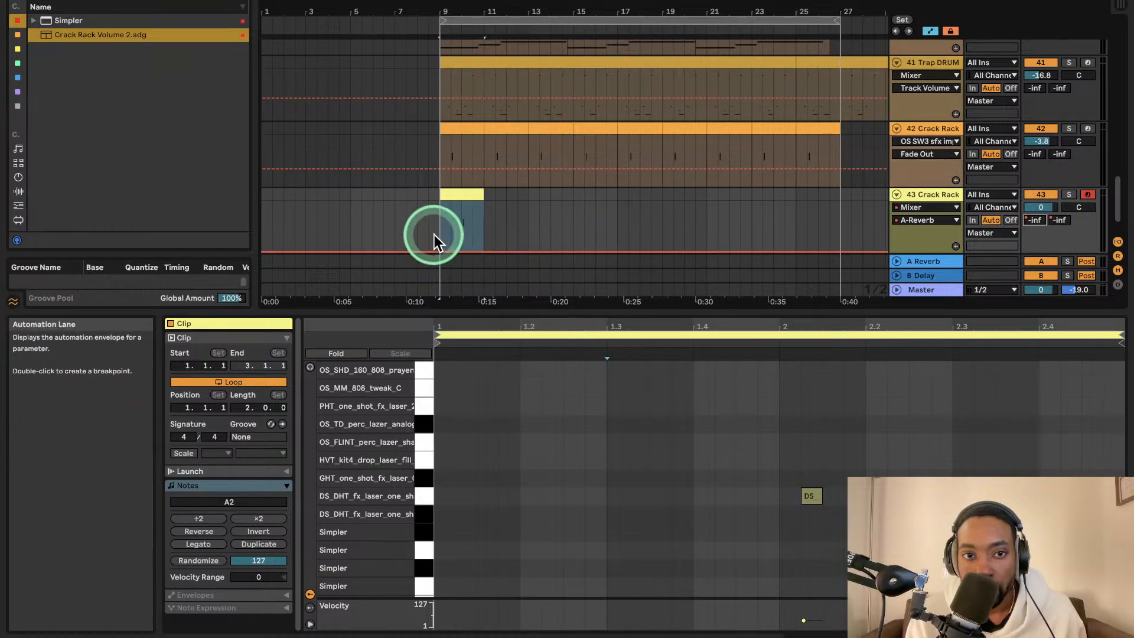
mouse_move(434, 235)
left_mouse_down()
mouse_move(484, 232)
mouse_move(440, 230)
left_mouse_up()
left_click(485, 229)
key("super+v")
key("space")
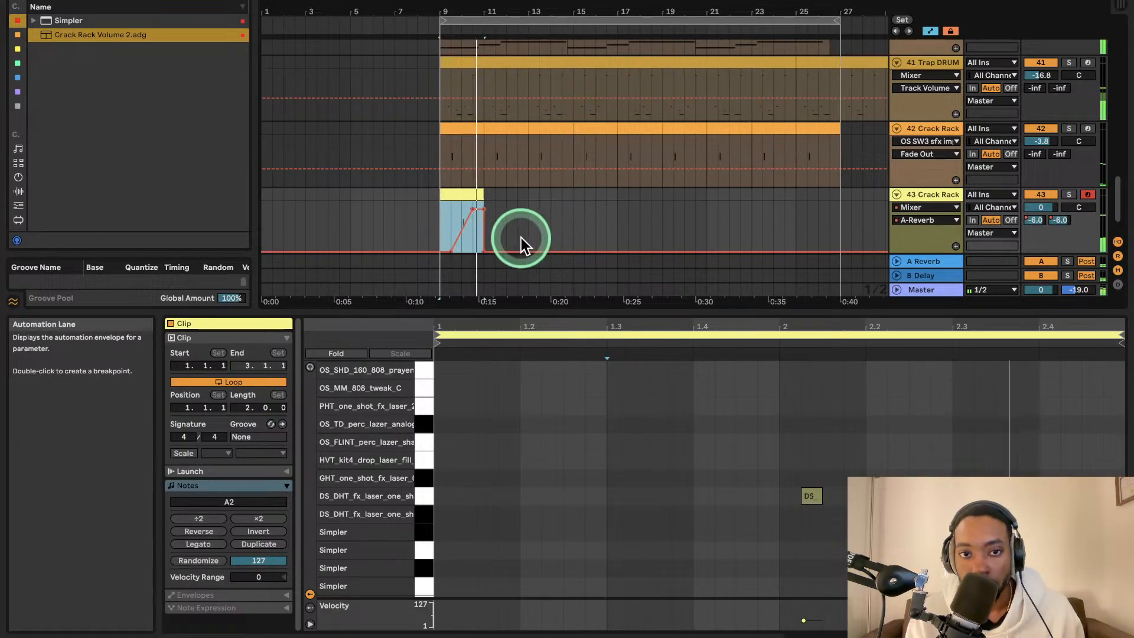
key("space")
key("space")
- Move the remaining laser note to the start of the clip's bar 2 and set track 43's volume to -5.2 dB
double_click(464, 194)
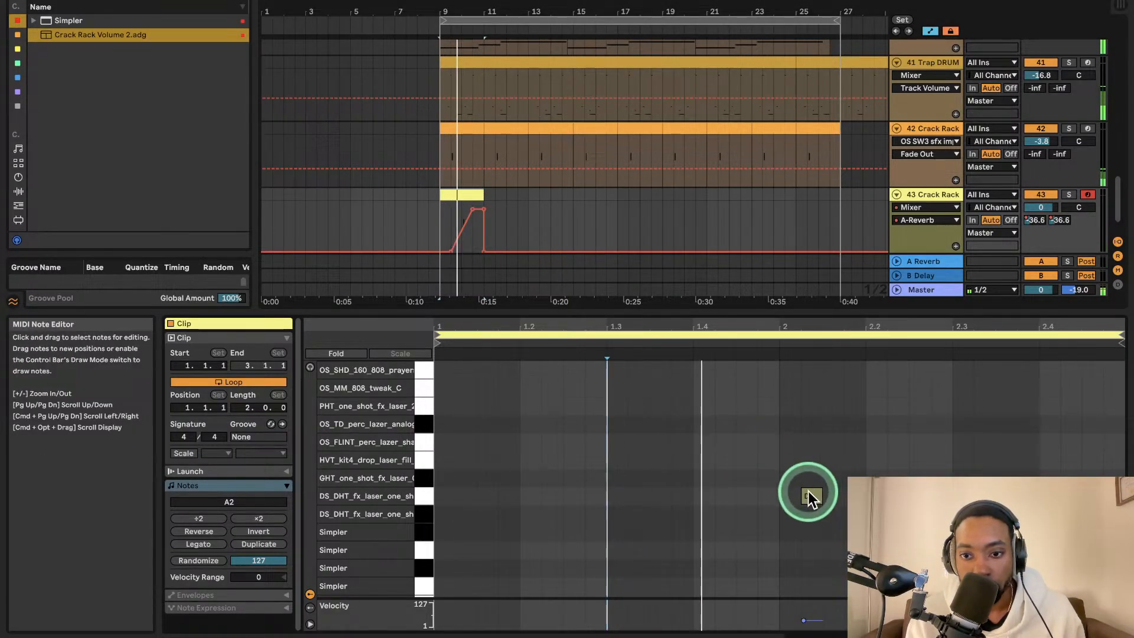
left_click_drag(806, 495, 791, 495)
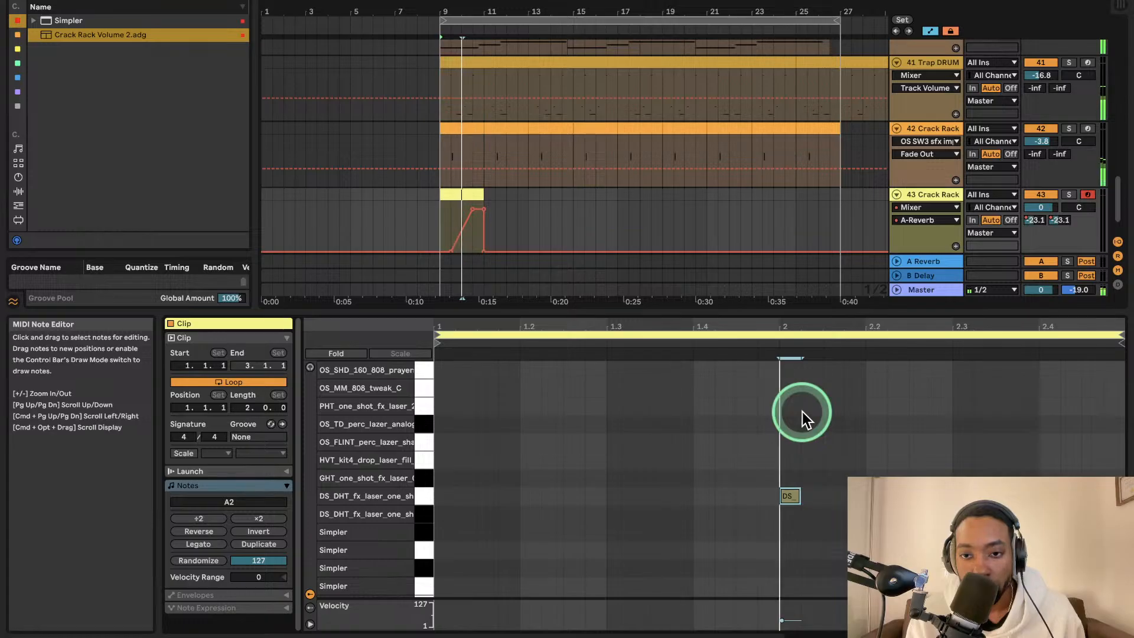
scroll(655, 237, "down", 3)
scroll(655, 236, "down", 3)
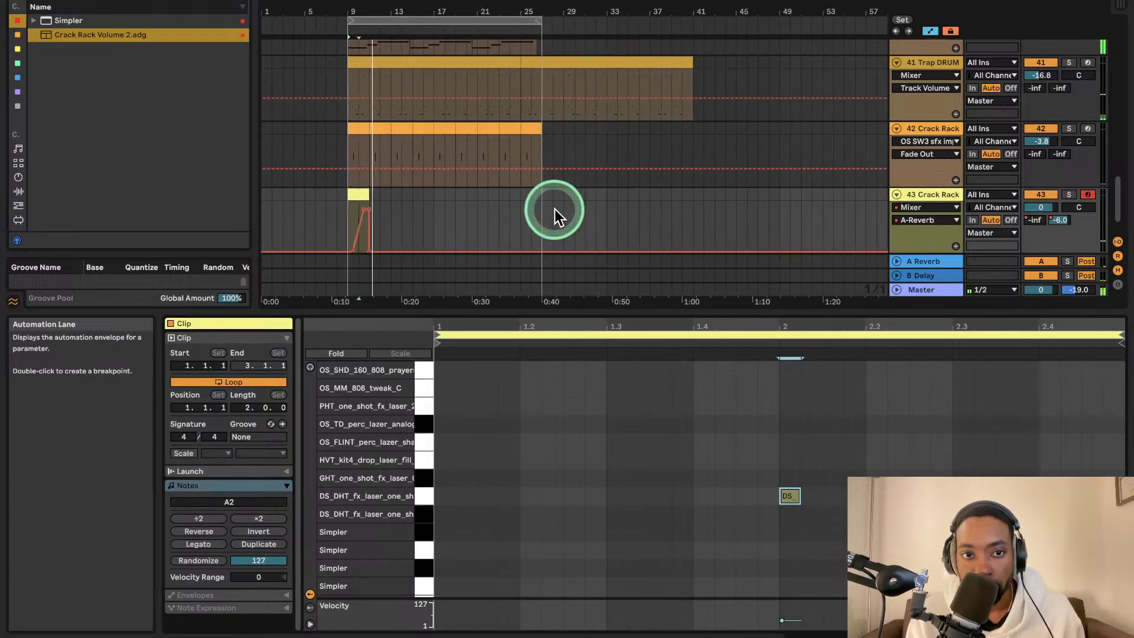
left_click_drag(1034, 207, 1033, 218)
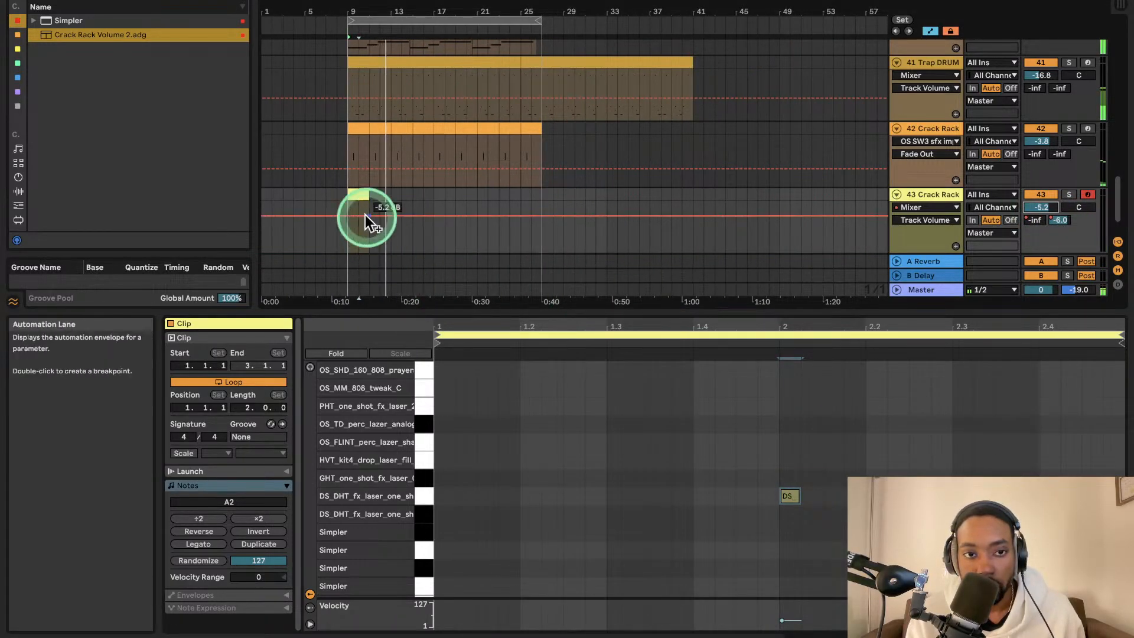
key("space")
- Duplicate the laser clip on track 43 seven times to reach bar 25
left_click(356, 195)
key("super+d")
key("super+d")
key("super+d")
key("super+d")
key("super+d")
key("super+d")
key("super+d")
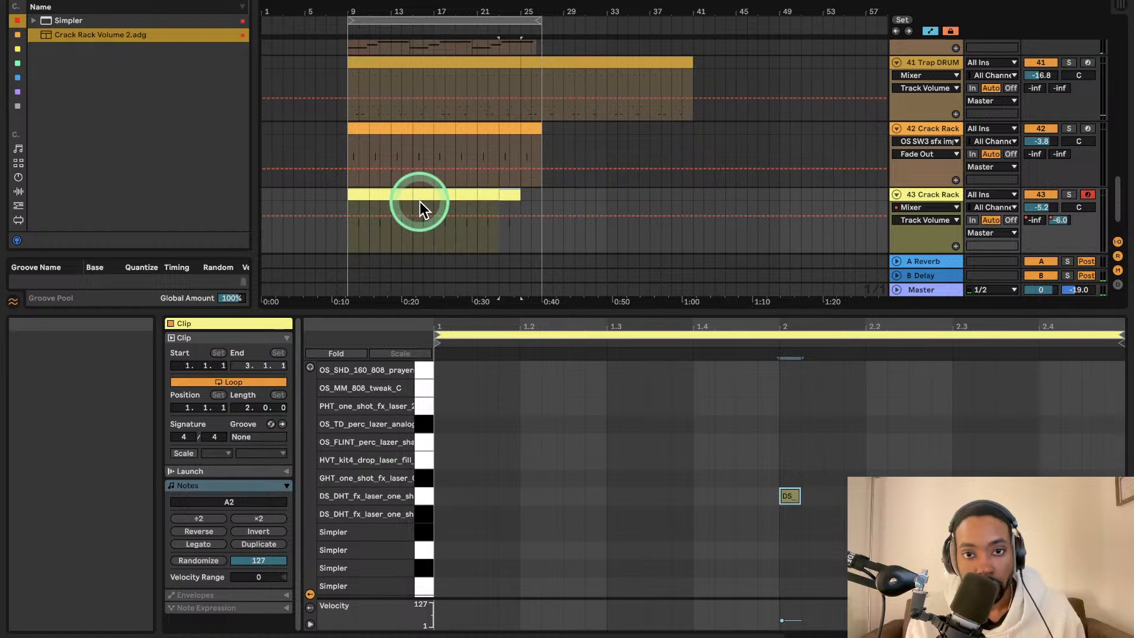
- Play the arrangement from bar 9 and lower track 43's volume to -11.2 dB
key("space")
left_click_drag(1038, 207, 1038, 216)
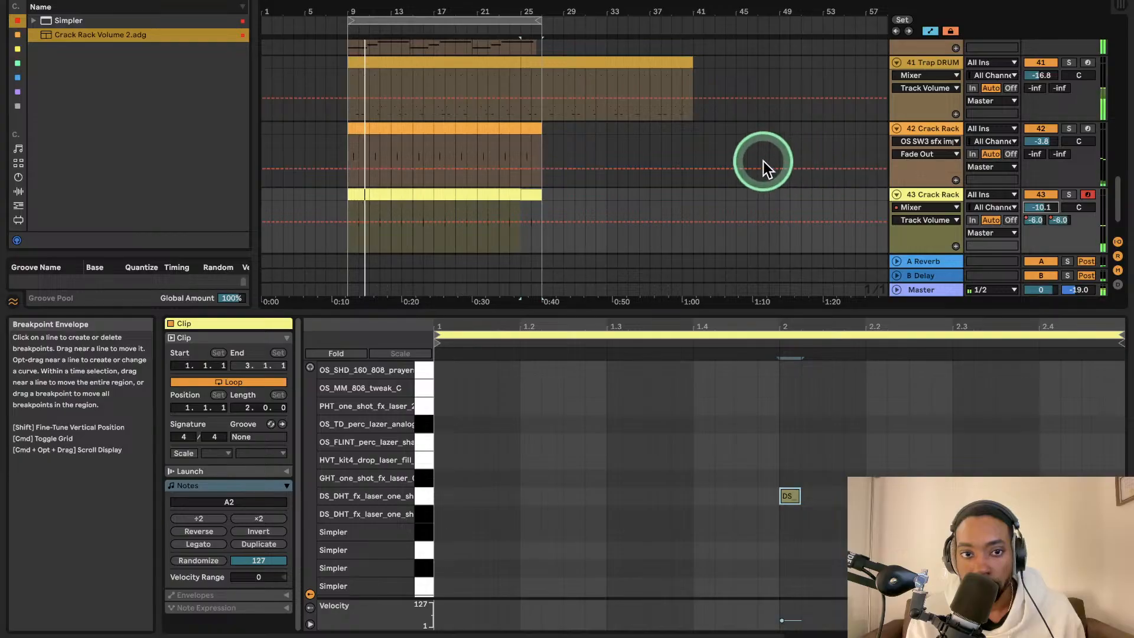
scroll(743, 162, "down", 3)
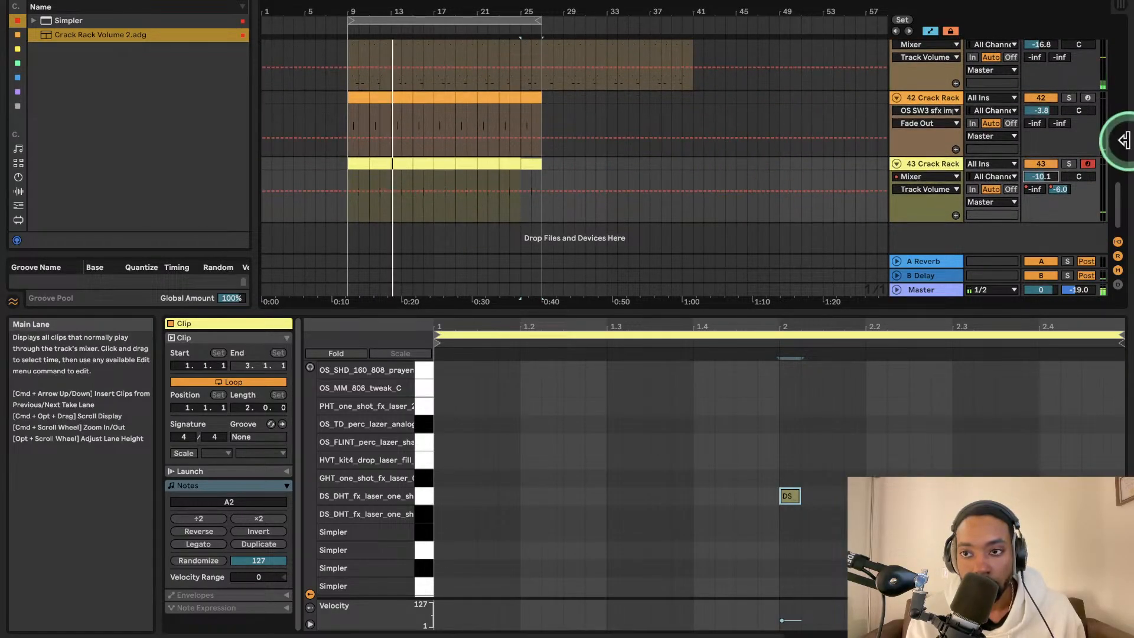
left_click_drag(1052, 176, 1047, 180)
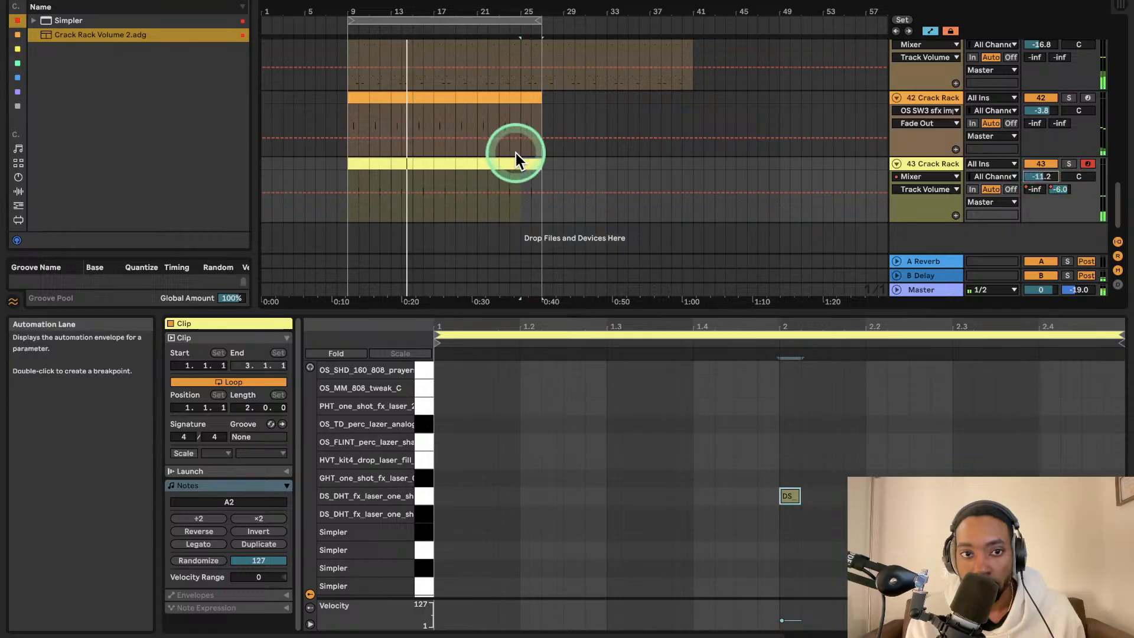
scroll(413, 83, "up", 1)
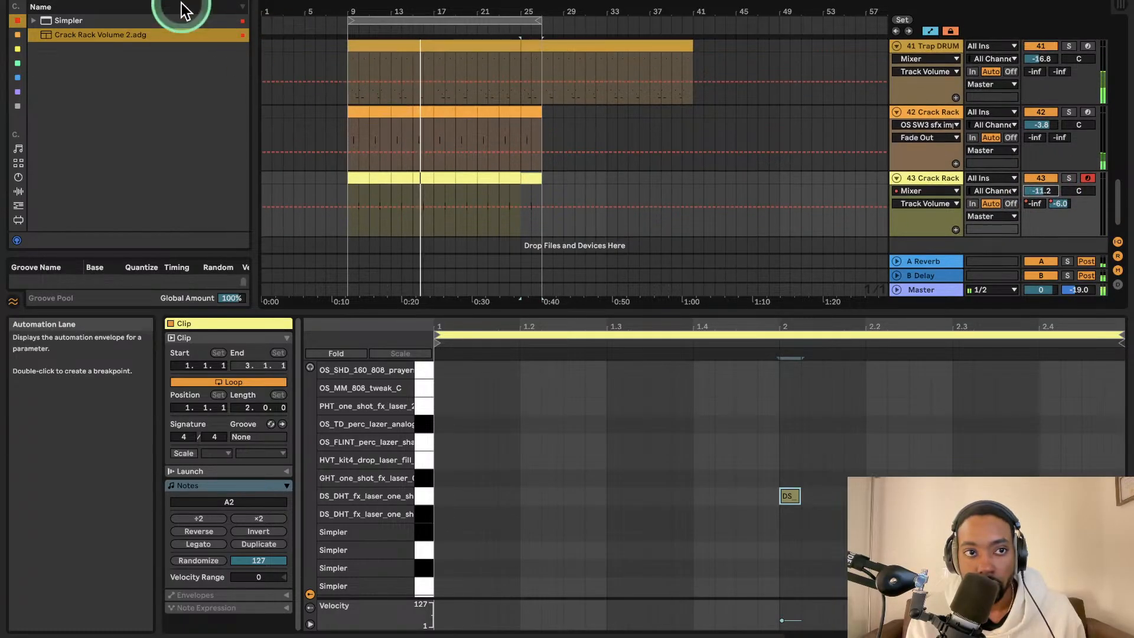
- Hide the automation on all tracks and look over the clips on tracks 39 to 43
scroll(558, 149, "up", 3)
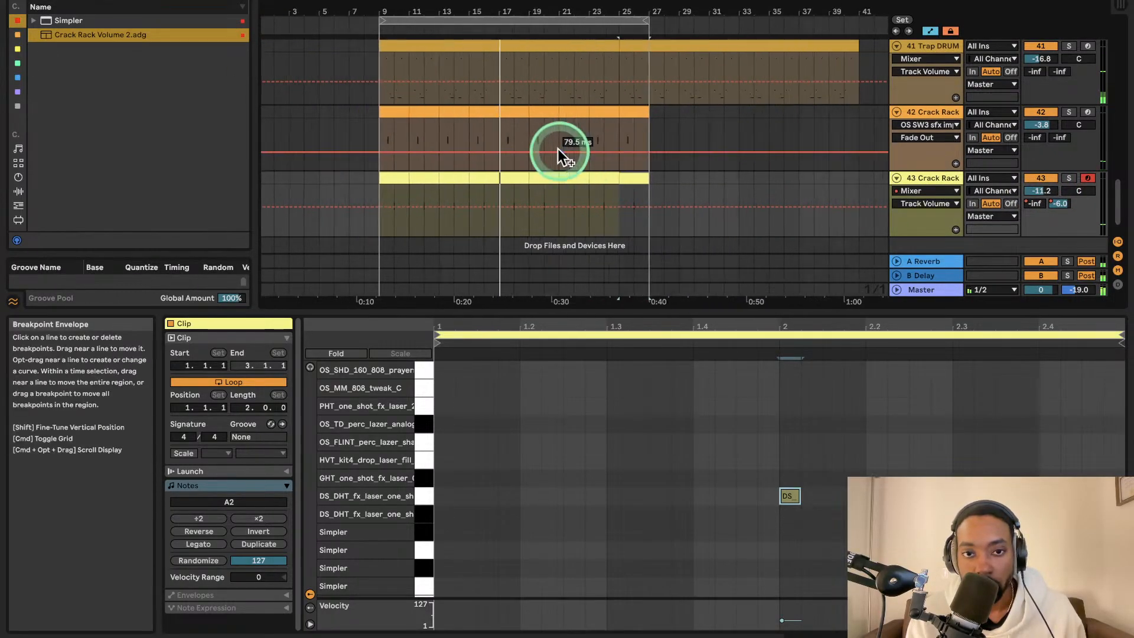
scroll(560, 151, "up", 5)
scroll(560, 151, "up", 4)
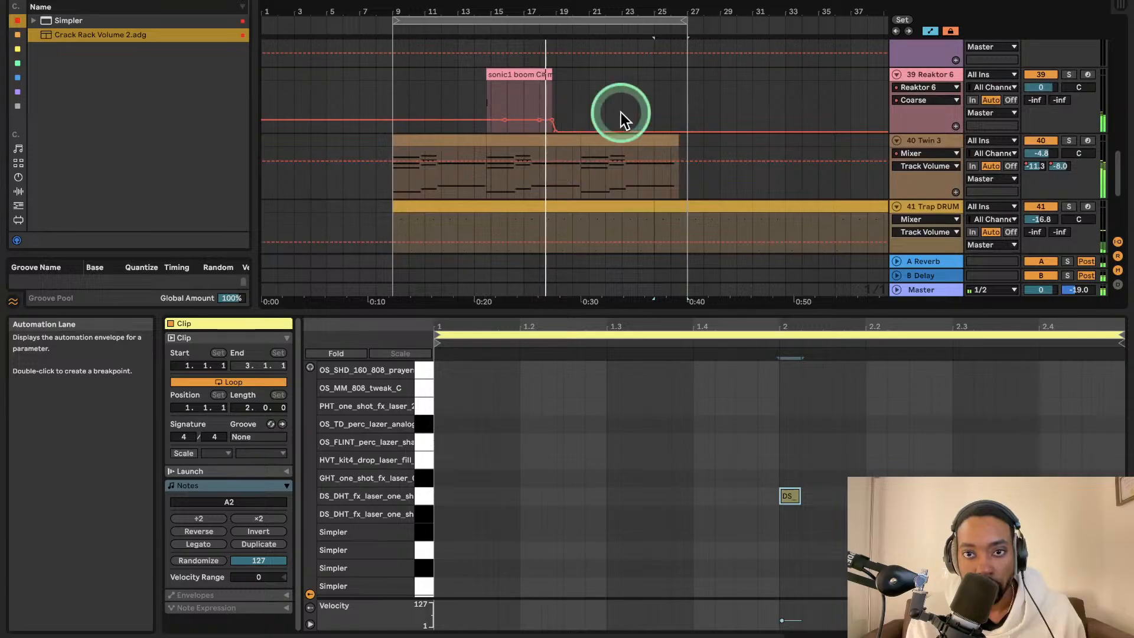
left_click(934, 31)
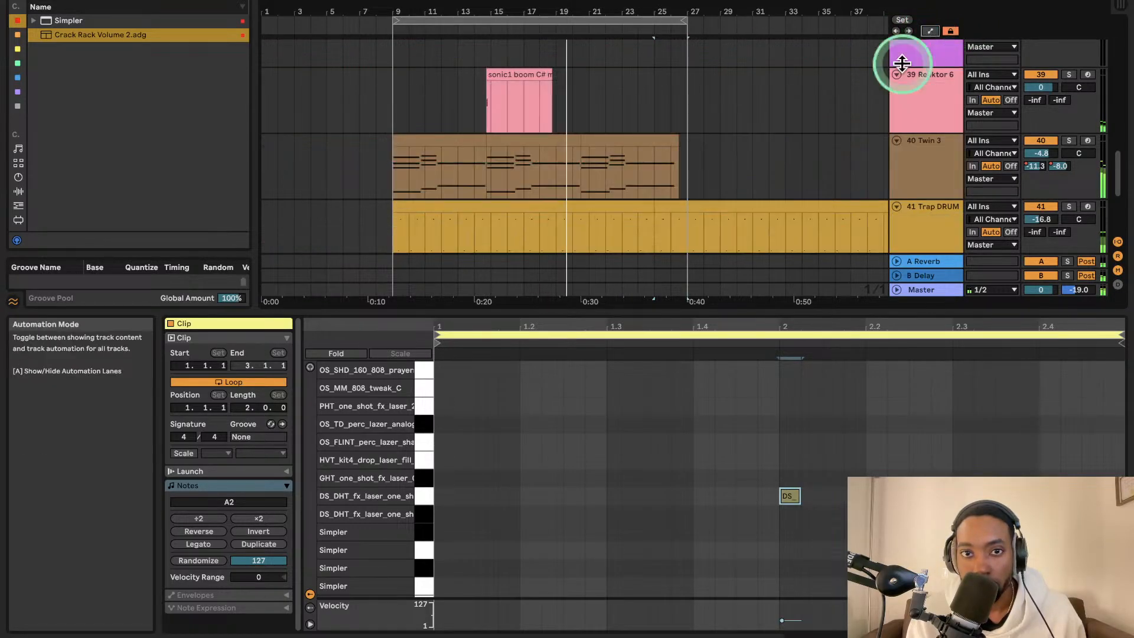
scroll(582, 183, "down", 10)
scroll(583, 183, "up", 8)
scroll(583, 183, "down", 5)
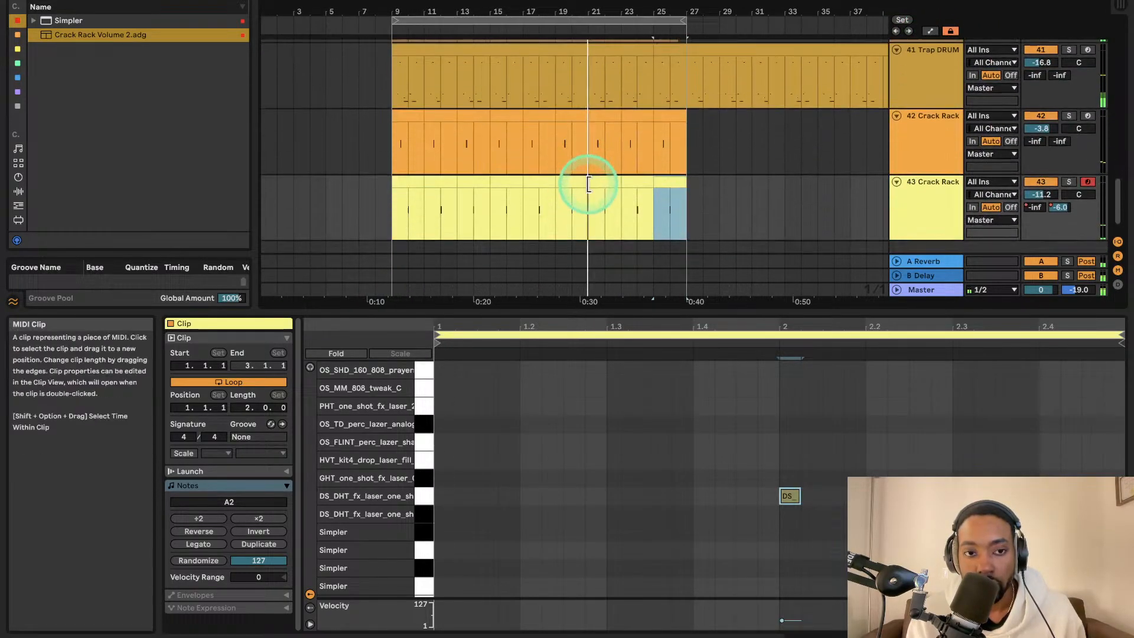
scroll(587, 184, "up", 4)
scroll(890, 182, "down", 3)
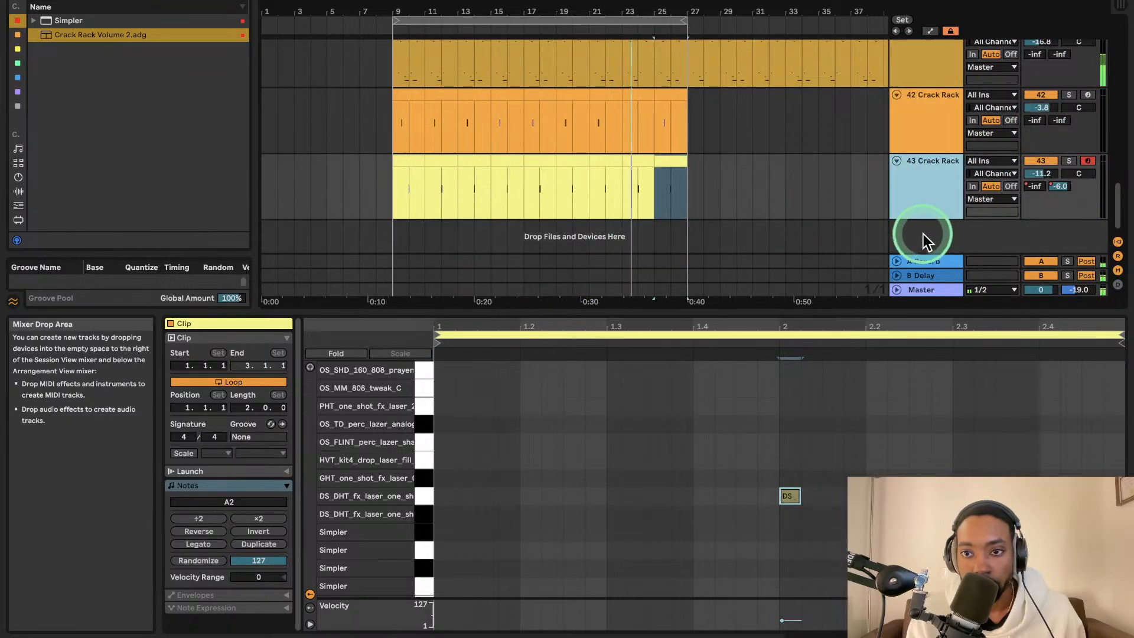
- Load Crack Rack Volume 2.adg onto a new track below track 43 and unfold that track
left_click(925, 262)
left_click(938, 287)
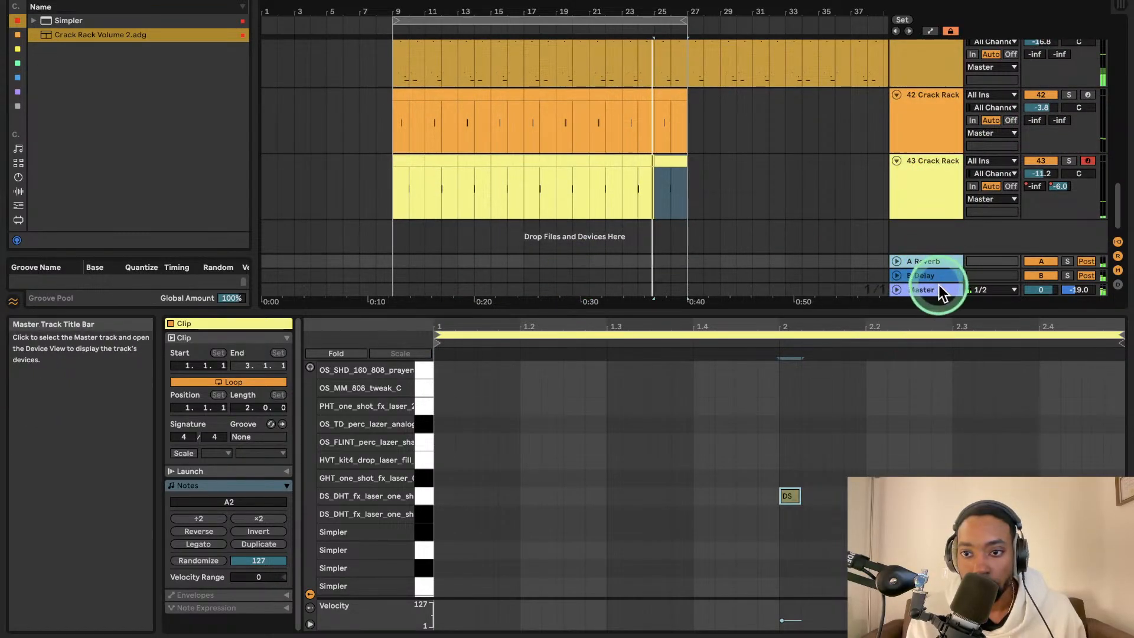
left_click(928, 190)
left_click_drag(87, 36, 950, 237)
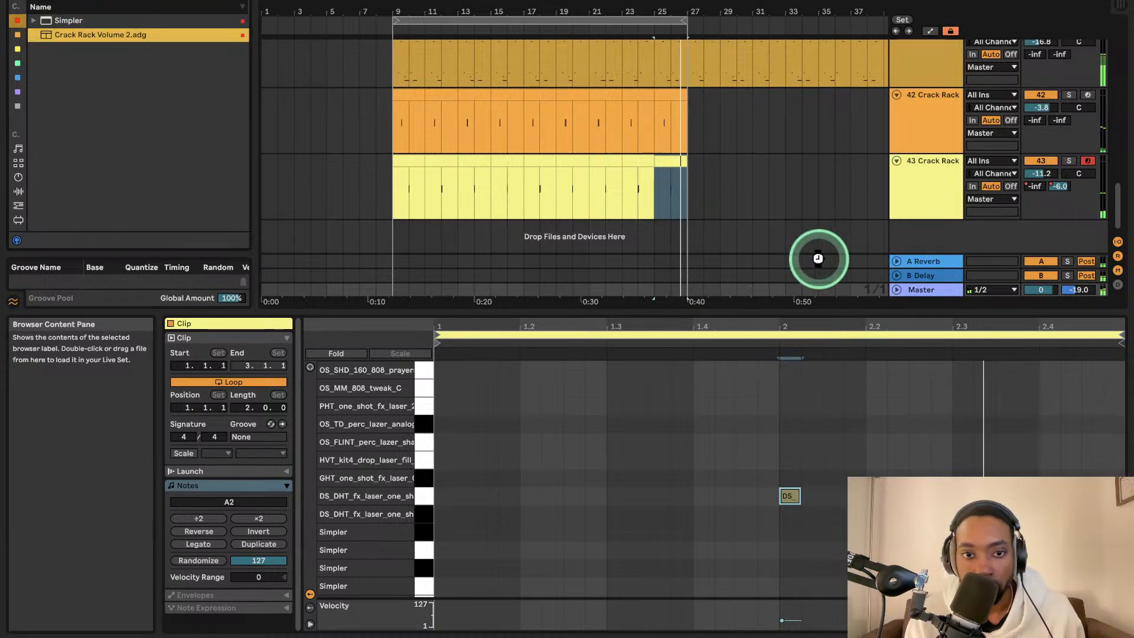
scroll(607, 300, "up", 5)
scroll(654, 349, "left", 2)
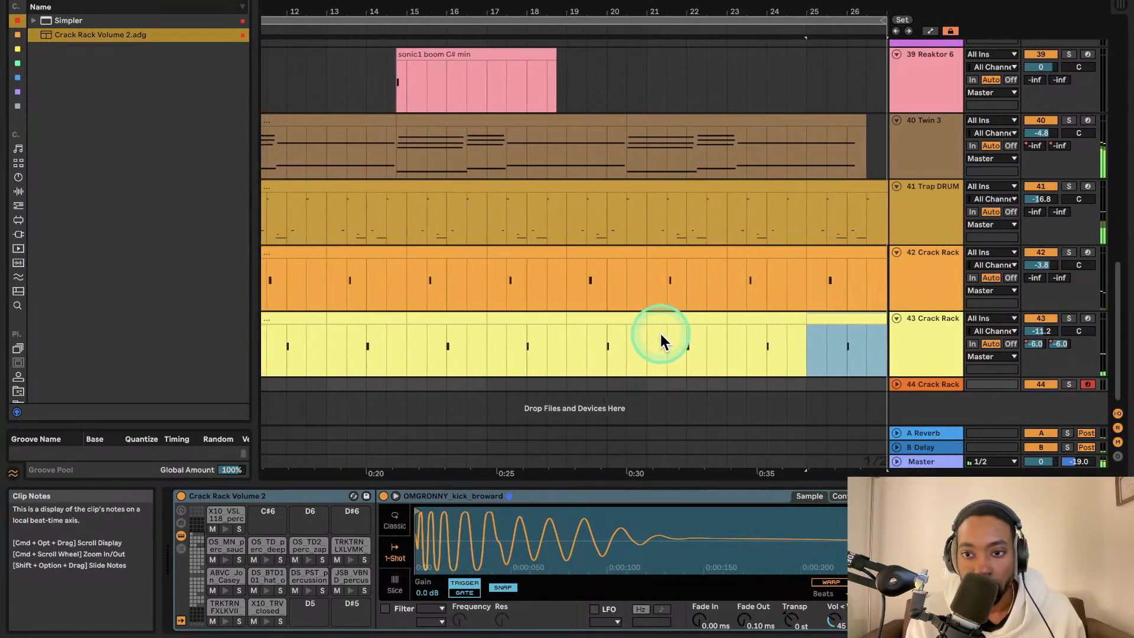
scroll(659, 333, "up", 4)
left_click(896, 384)
scroll(710, 290, "down", 2)
scroll(710, 290, "left", 3)
scroll(718, 291, "down", 3)
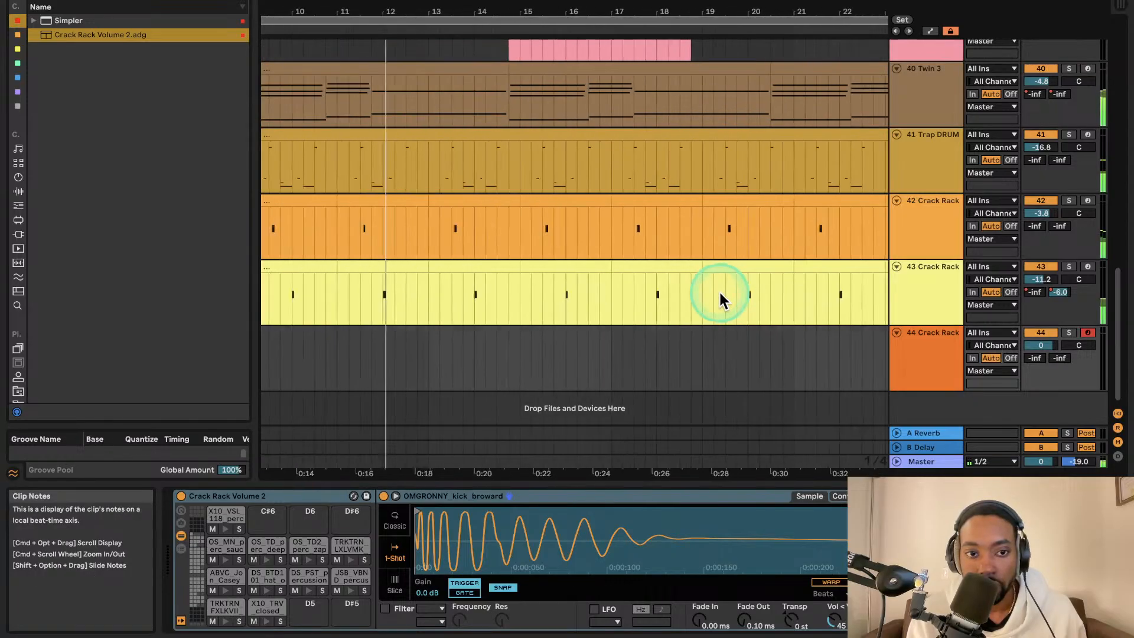
- Expand the OMGRONNY_kick_broward Simpler's sample view in the new rack and look over its pads and the tracks
scroll(719, 294, "down", 2)
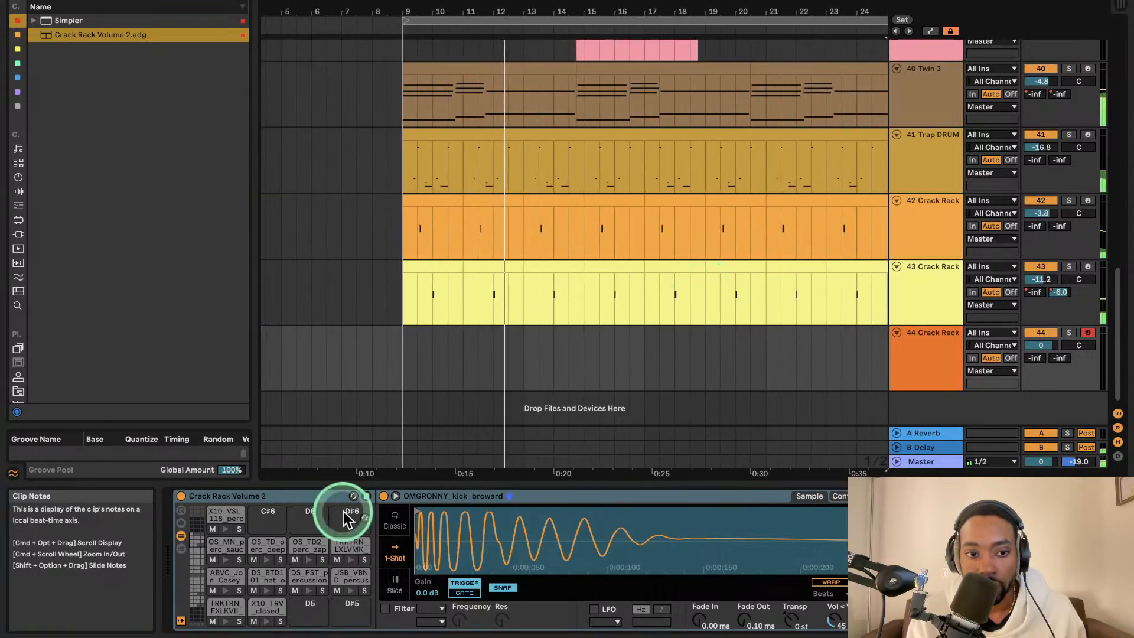
left_click(395, 495)
scroll(470, 272, "left", 5)
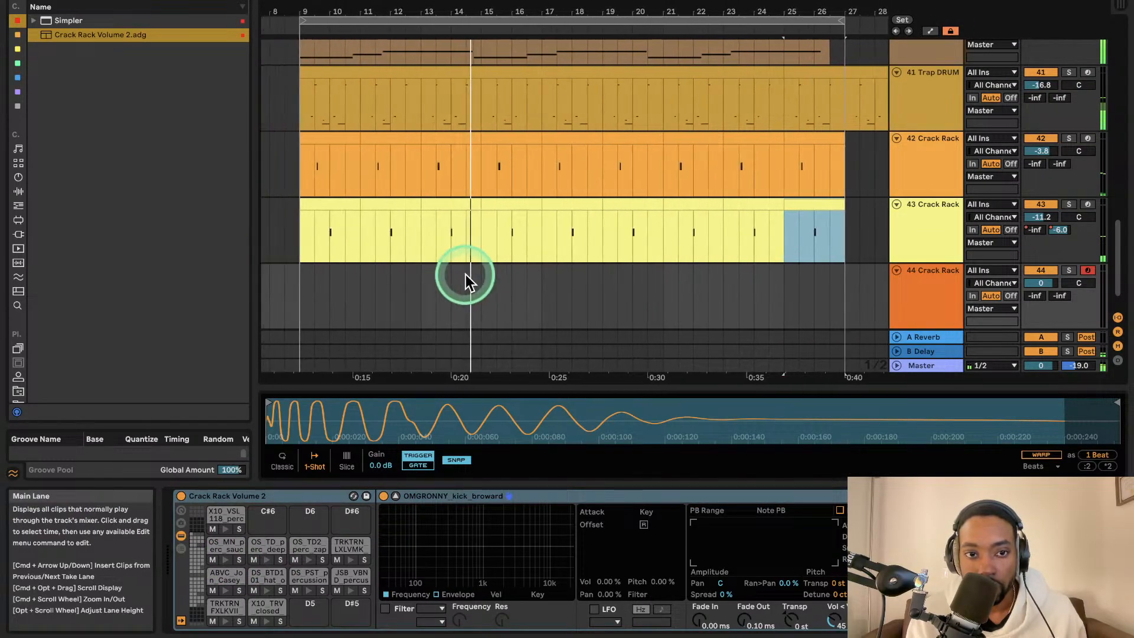
scroll(459, 279, "up", 3)
scroll(460, 278, "left", 2)
scroll(459, 278, "down", 2)
scroll(459, 278, "down", 4)
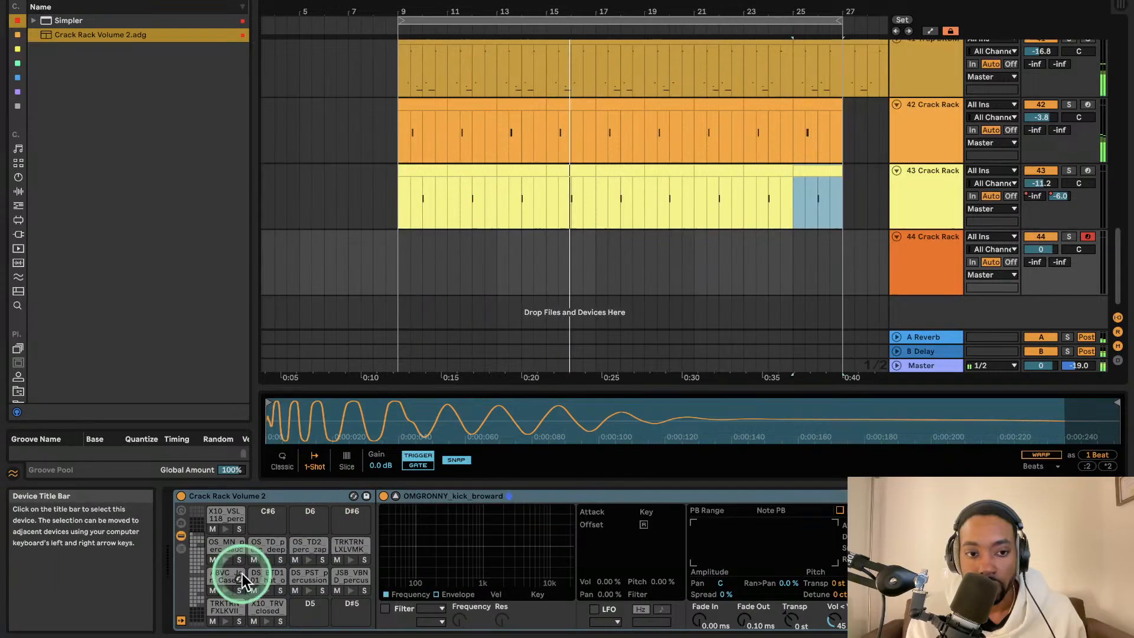
- Create an empty two-bar MIDI clip on track 44 from bar 9 to bar 11
left_click(402, 264)
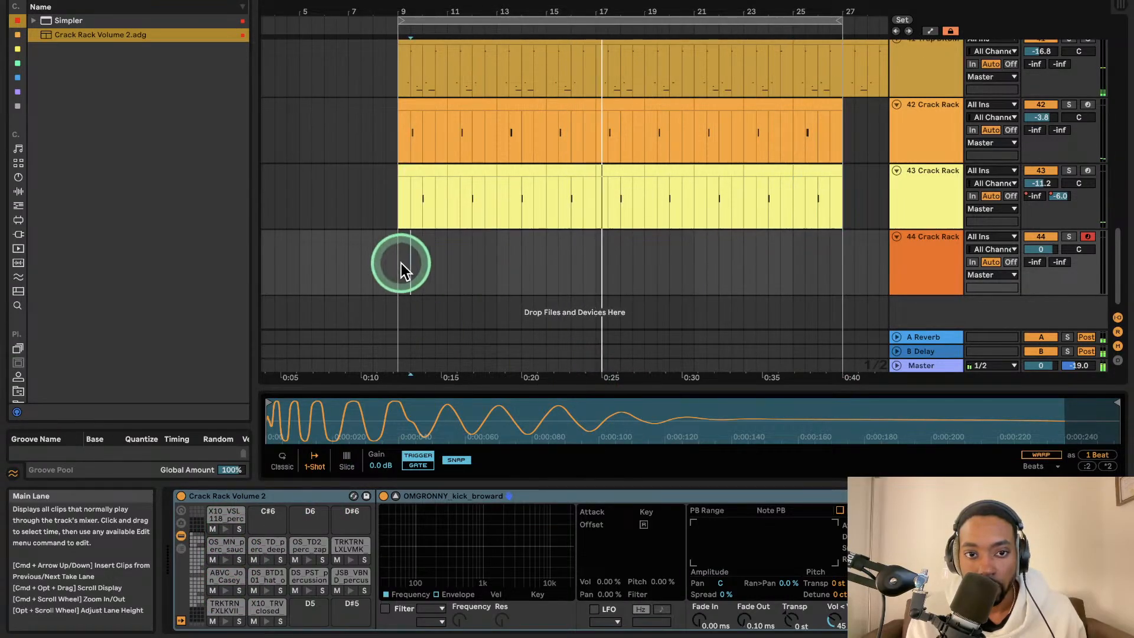
left_click(399, 264)
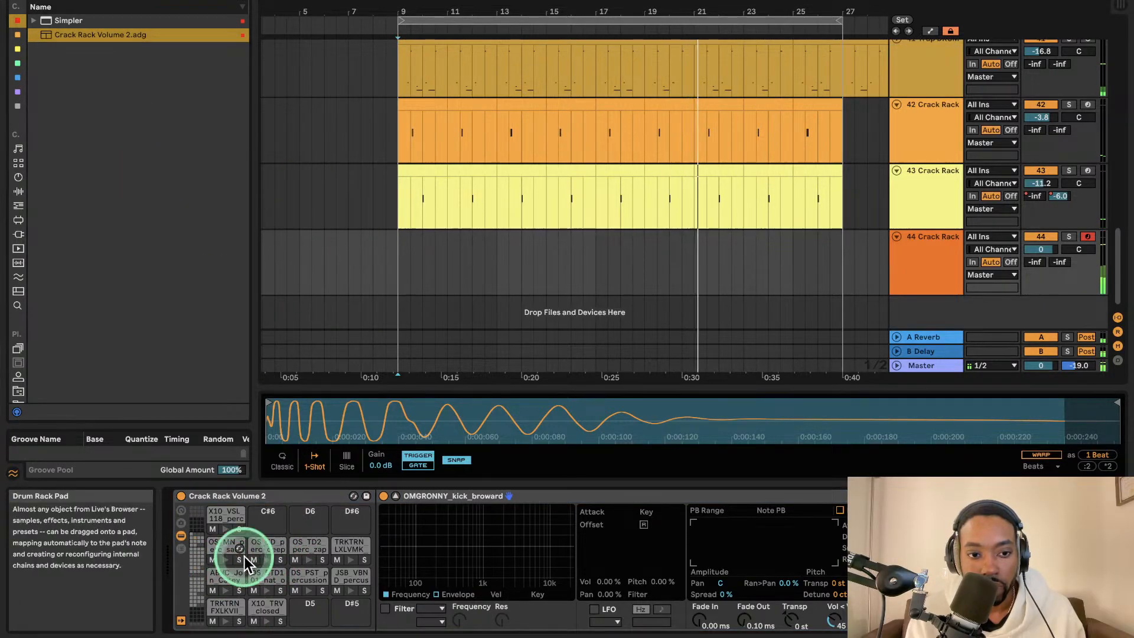
left_click(413, 273, "shift")
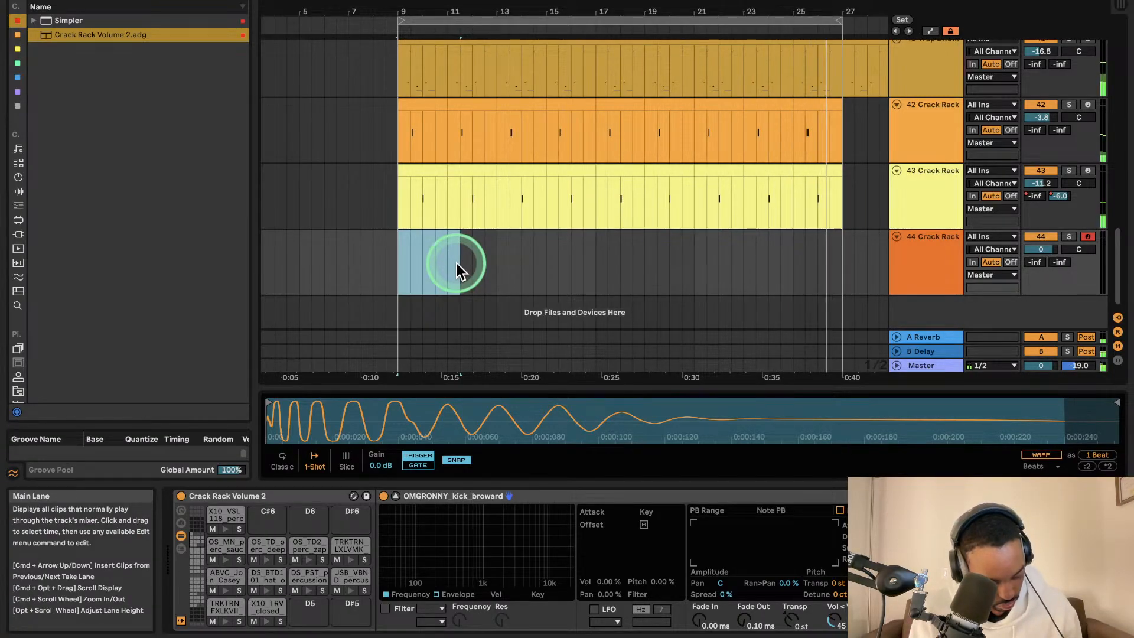
left_click(398, 267)
left_click_drag(399, 267, 451, 265)
key("super+shift+m")
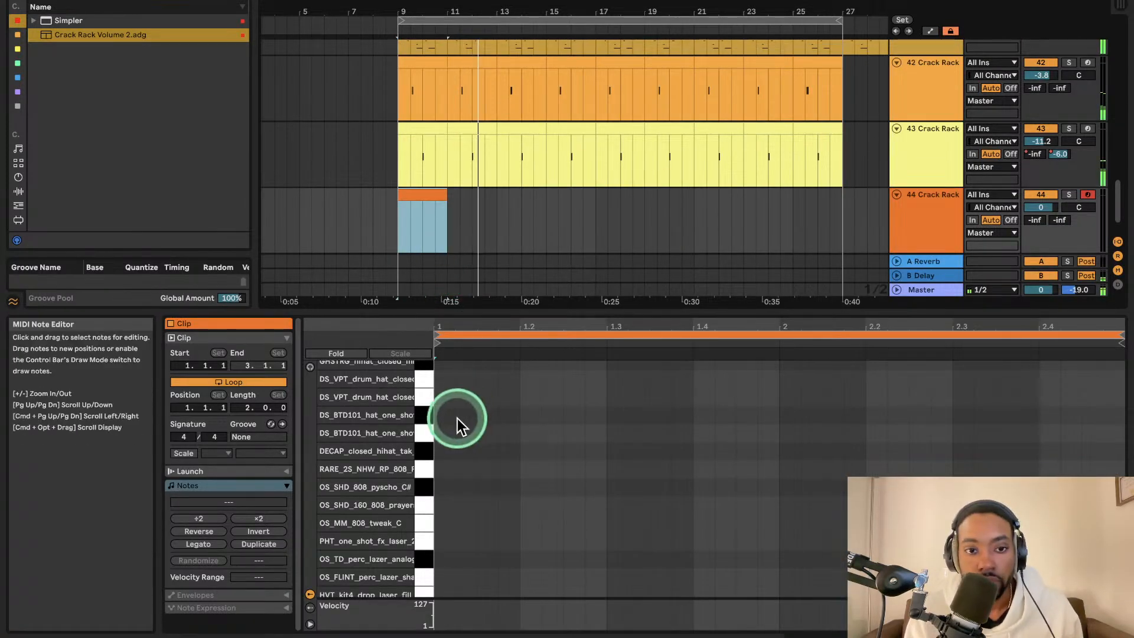
- Place DS_VPT closed hat notes on B3 at the clip's 1.1 and 1.1.3 and play them back
double_click(446, 433)
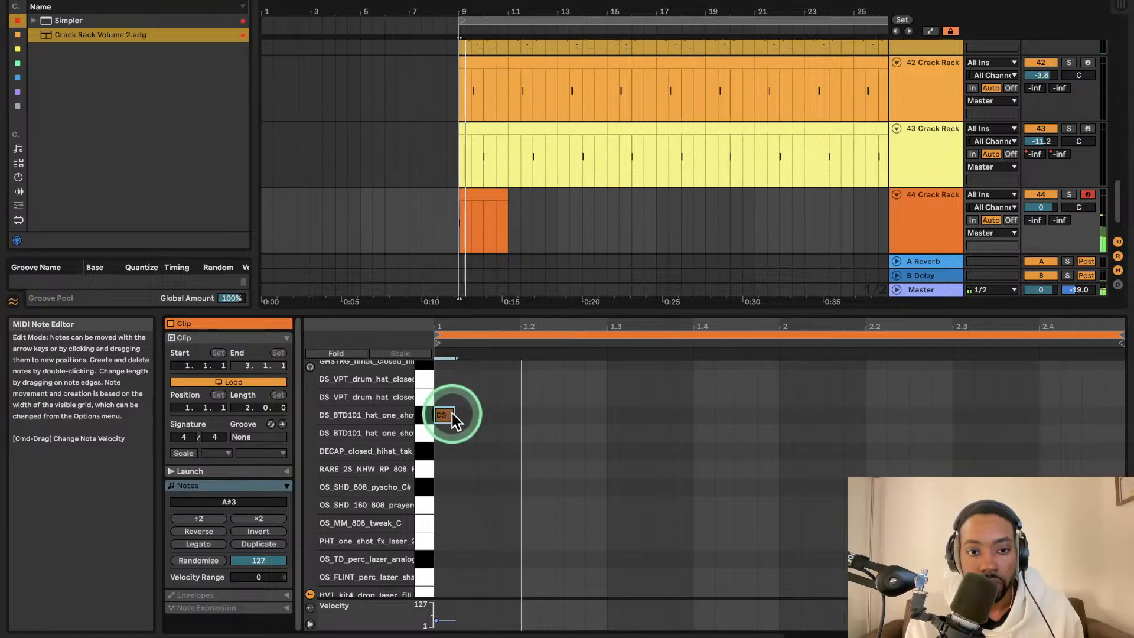
mouse_move(454, 414)
left_mouse_down()
mouse_move(468, 397)
mouse_move(448, 399)
left_mouse_up()
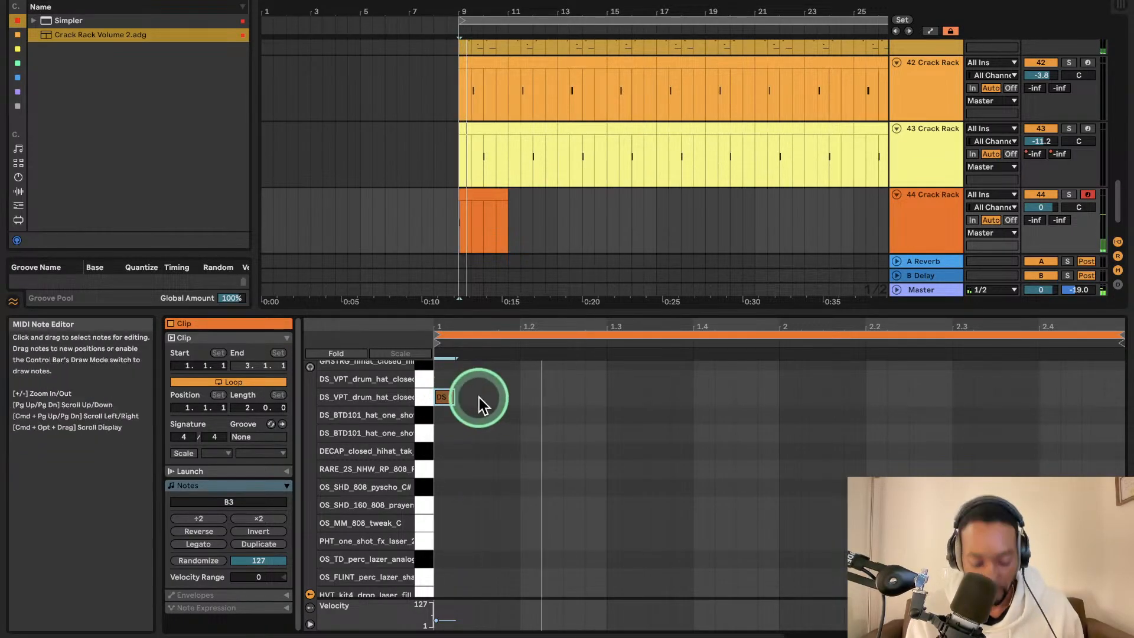
left_click(464, 396)
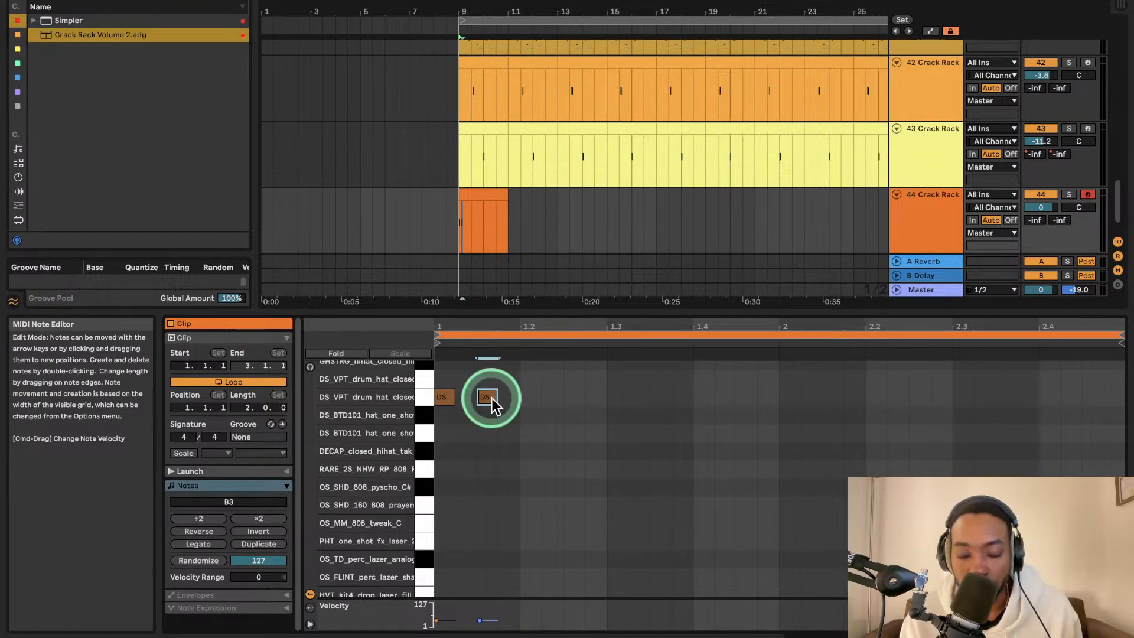
key("space")
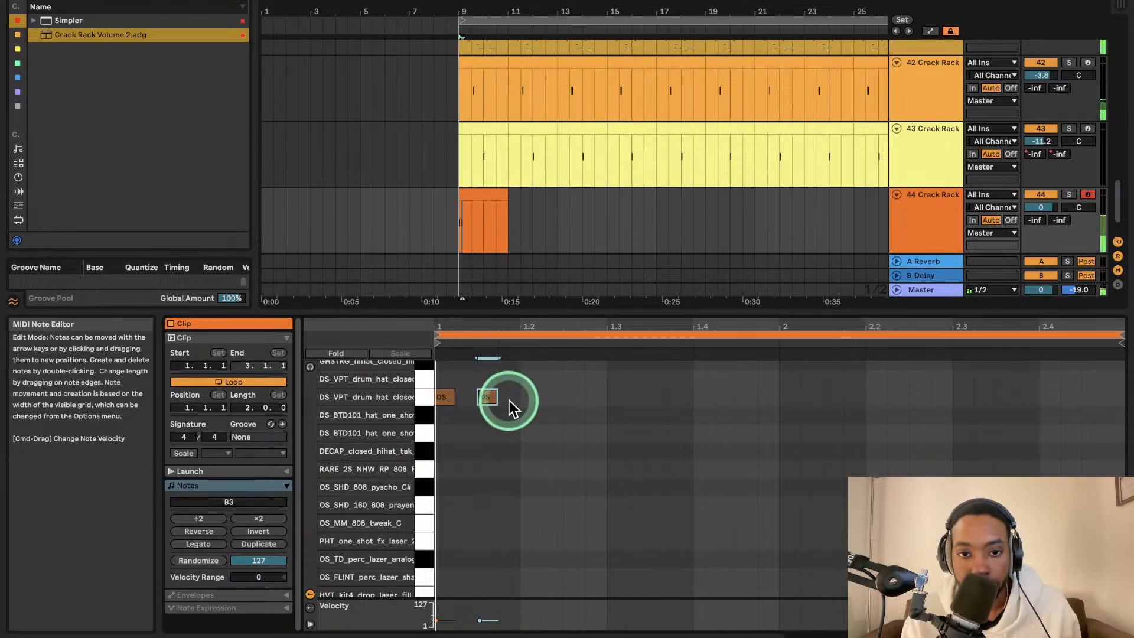
- Add closed hat notes on B3 at 1.2, 1.2.2, 1.2.3, 1.3 and 1.3.3
double_click(550, 397)
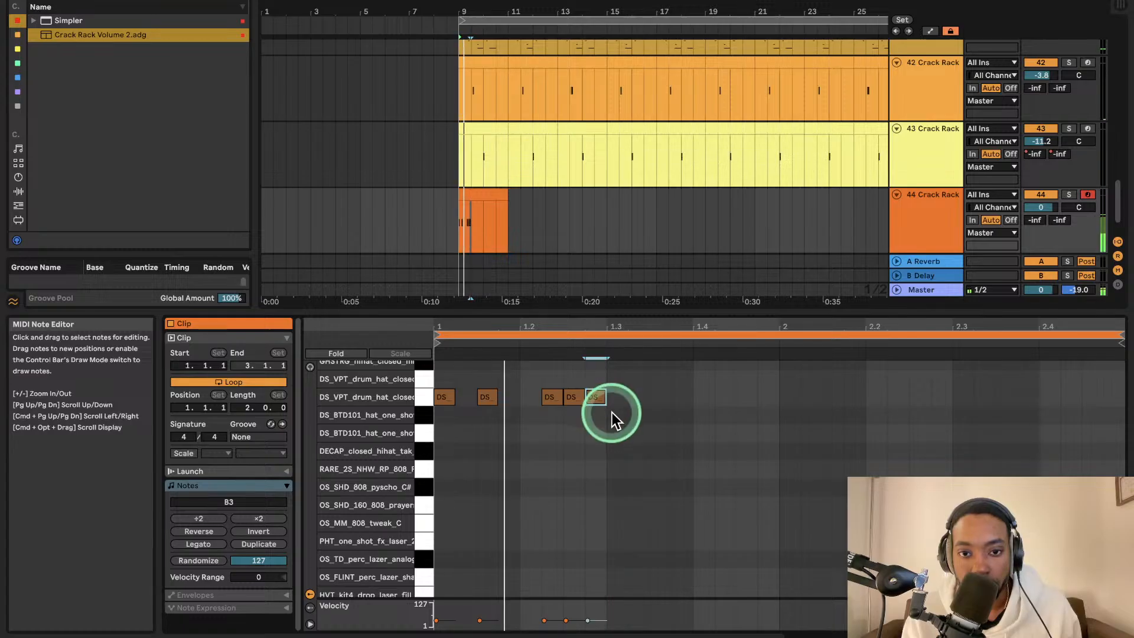
double_click(587, 397)
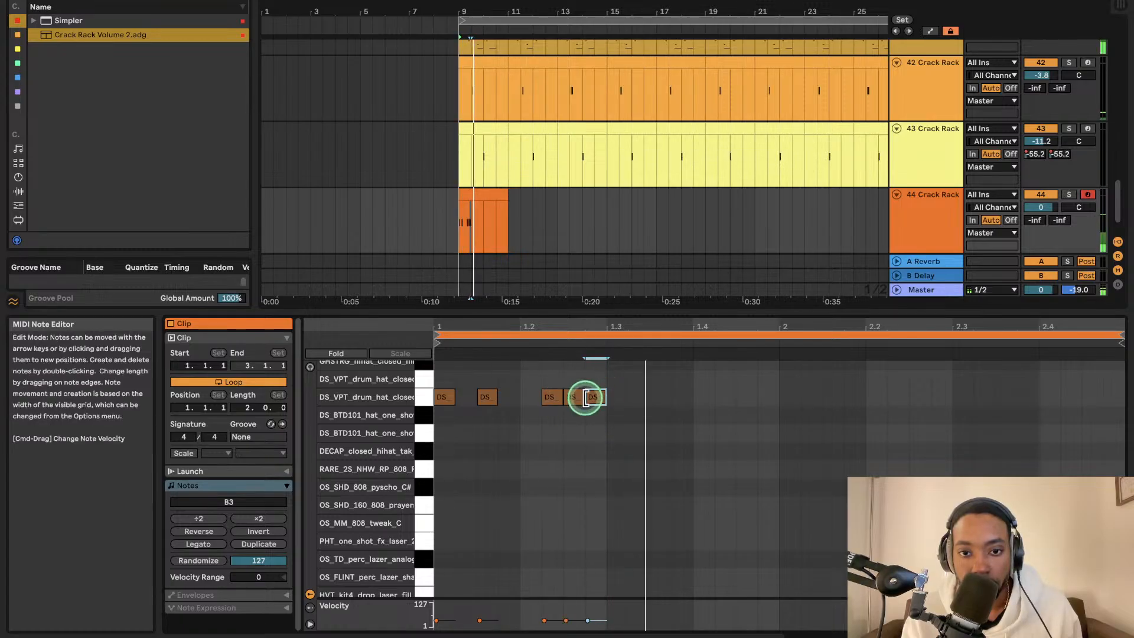
double_click(529, 398)
double_click(556, 397)
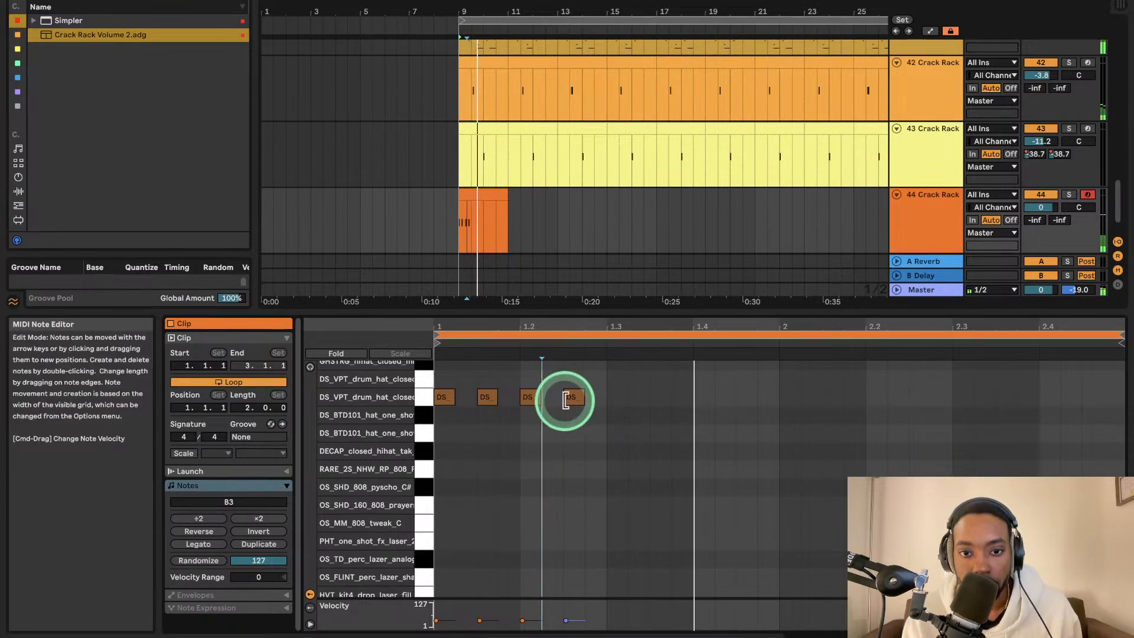
double_click(639, 397)
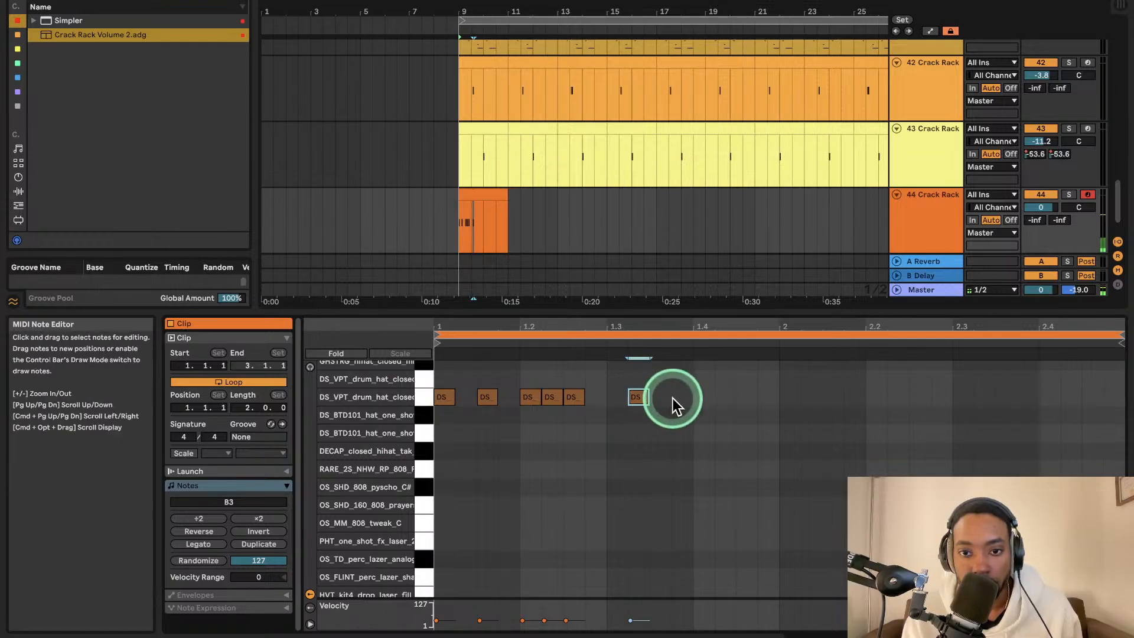
mouse_move(641, 398)
left_mouse_down()
mouse_move(601, 398)
mouse_move(632, 403)
left_mouse_up()
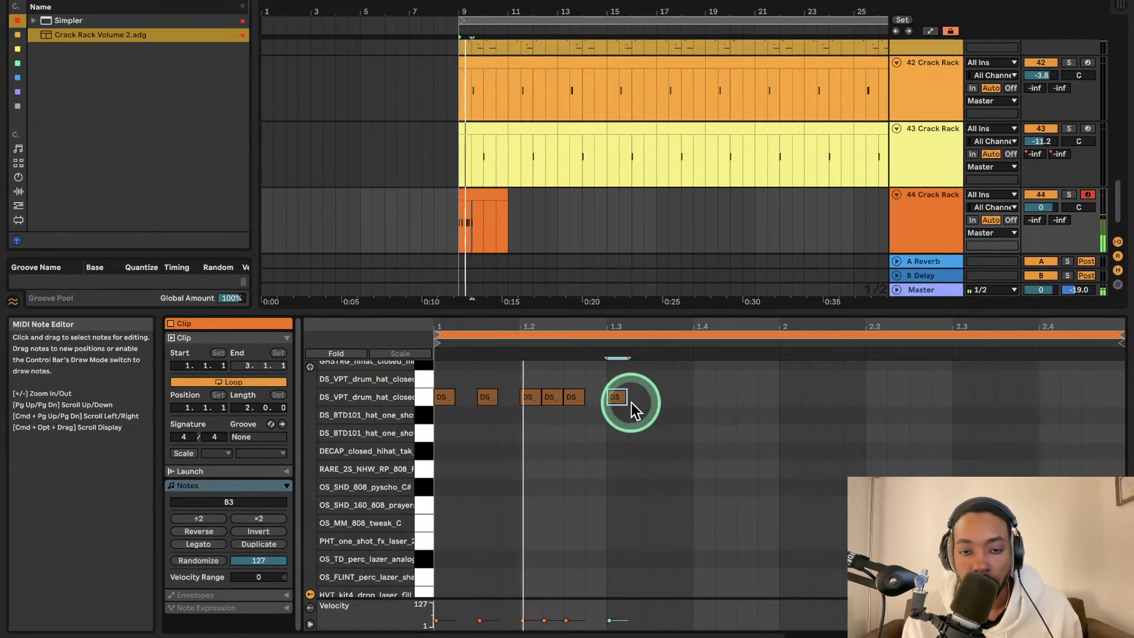
double_click(662, 400)
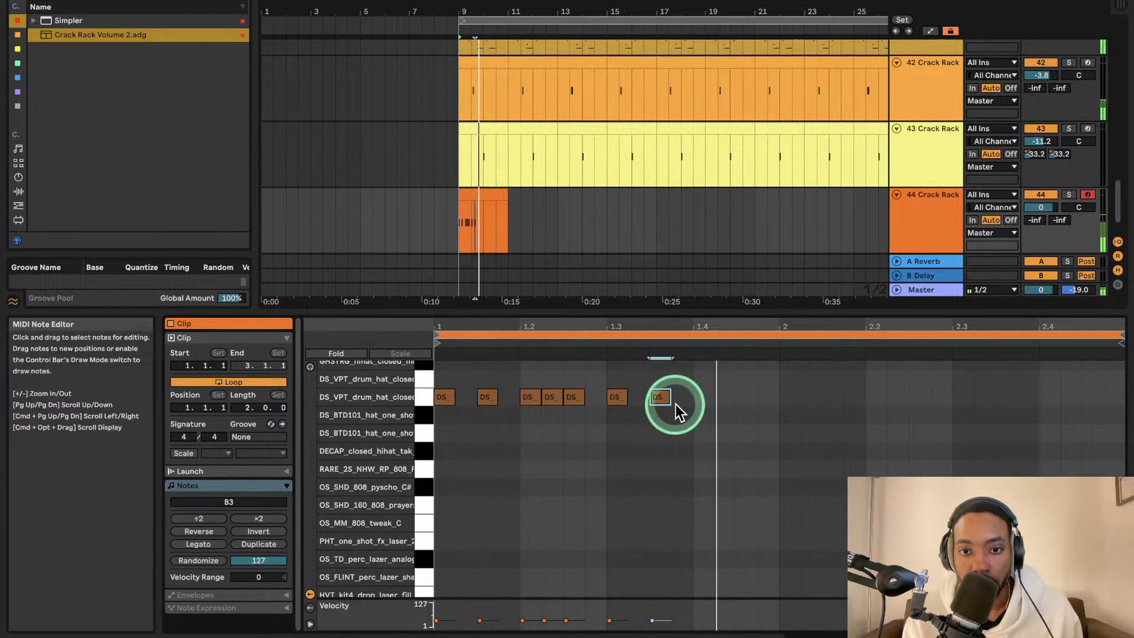
- Add closed hat notes on B3 at 1.4 and 1.4.3, and duplicate the whole first-bar hat pattern into bar 2
double_click(725, 400)
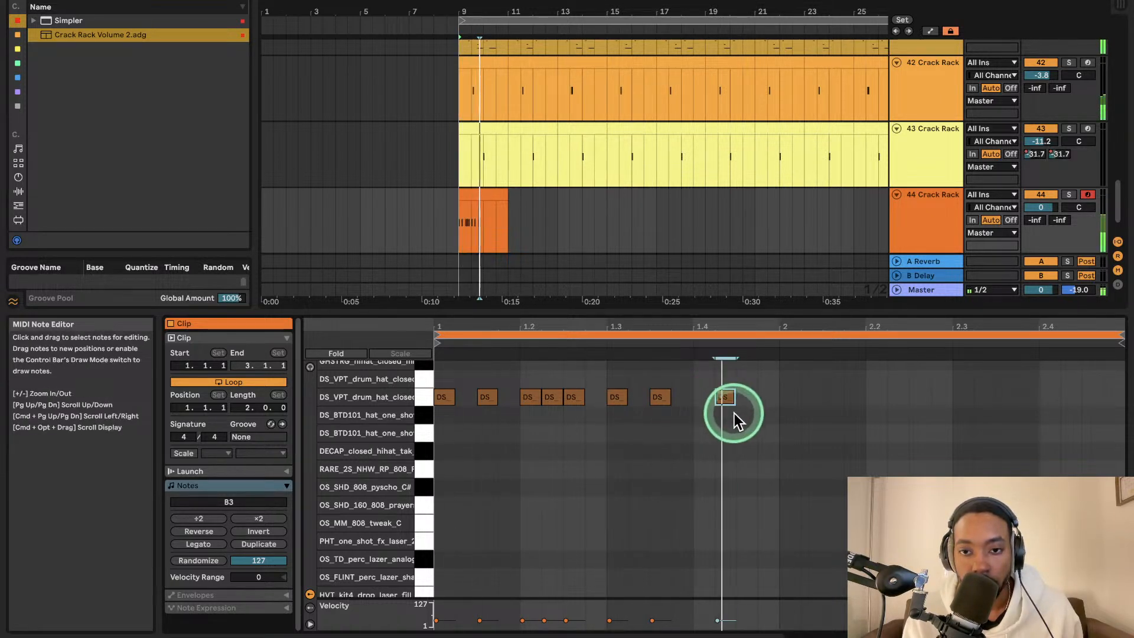
left_click(774, 401)
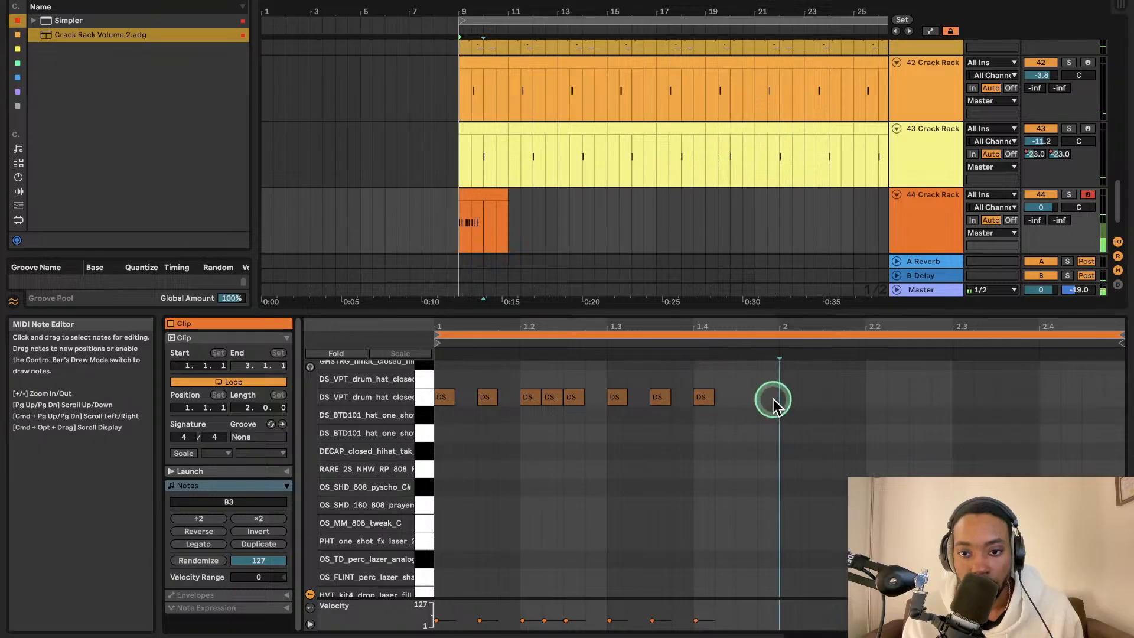
mouse_move(765, 408)
left_mouse_down()
mouse_move(768, 399)
mouse_move(750, 403)
left_mouse_up()
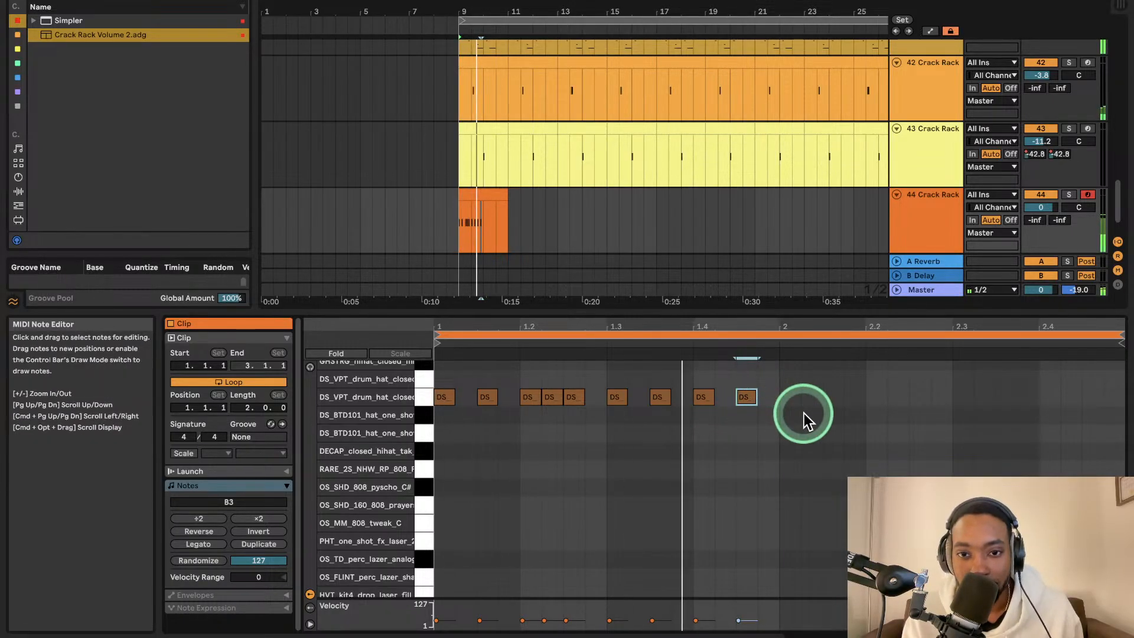
left_click_drag(778, 399, 431, 392)
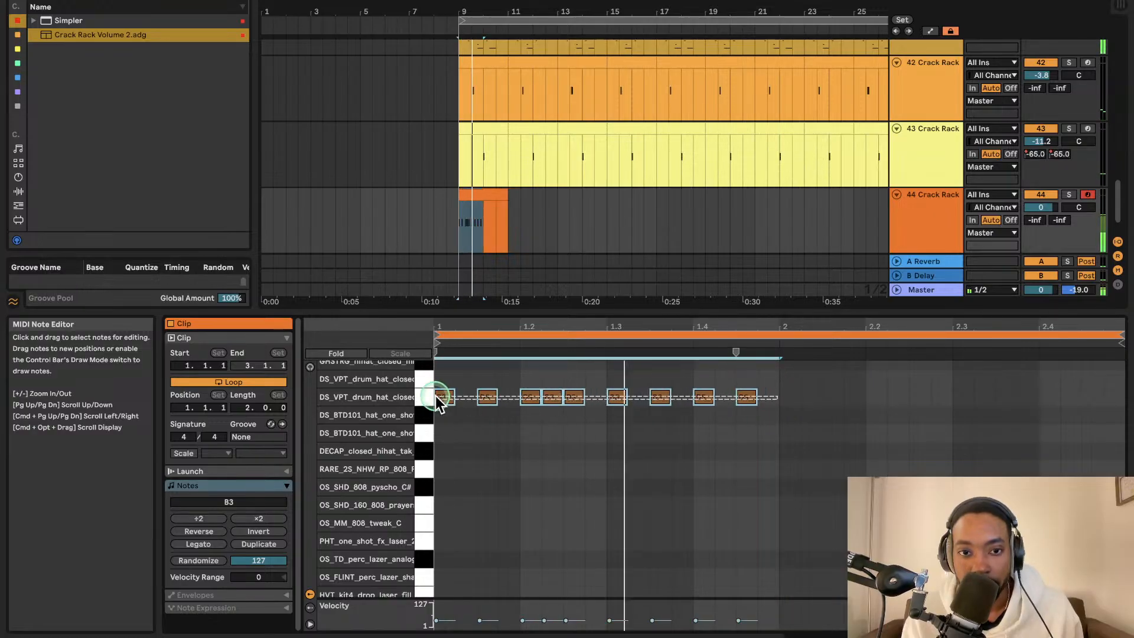
key("super+d")
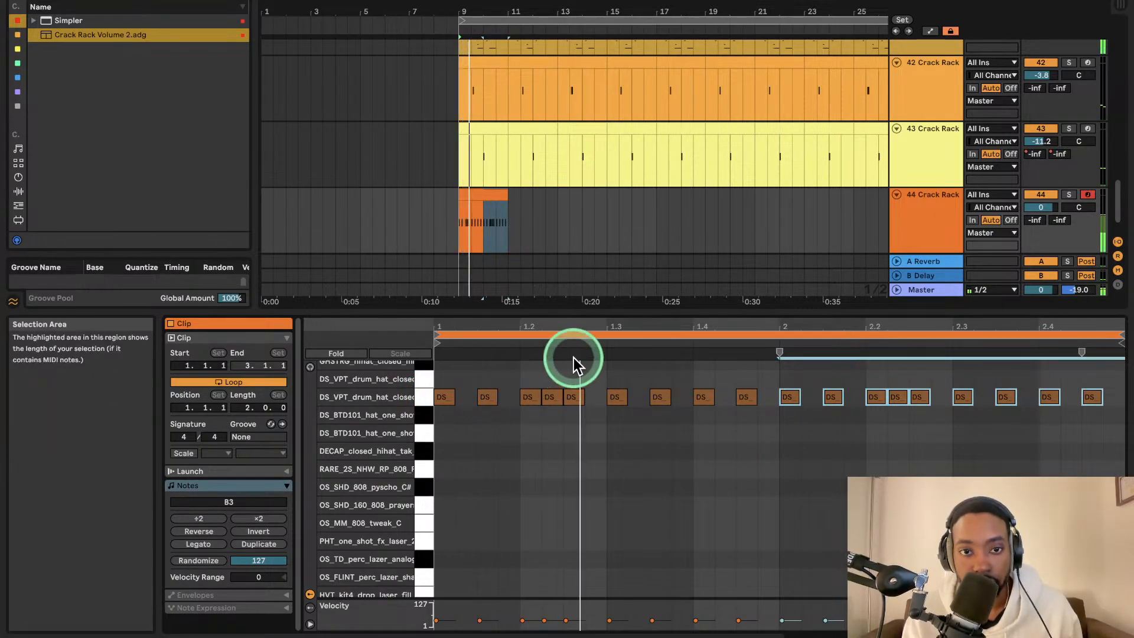
- Duplicate the two-bar closed hat clip on track 44 repeatedly until it fills the loop up to bar 27
left_click(477, 195)
key("super+d")
key("super+d")
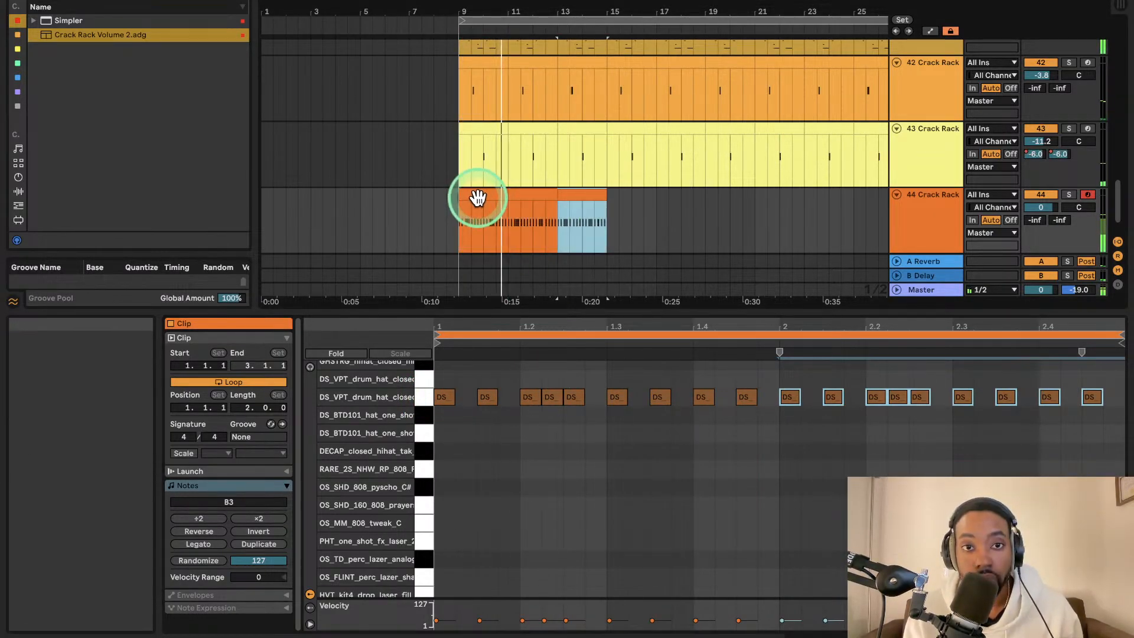
key("super+d")
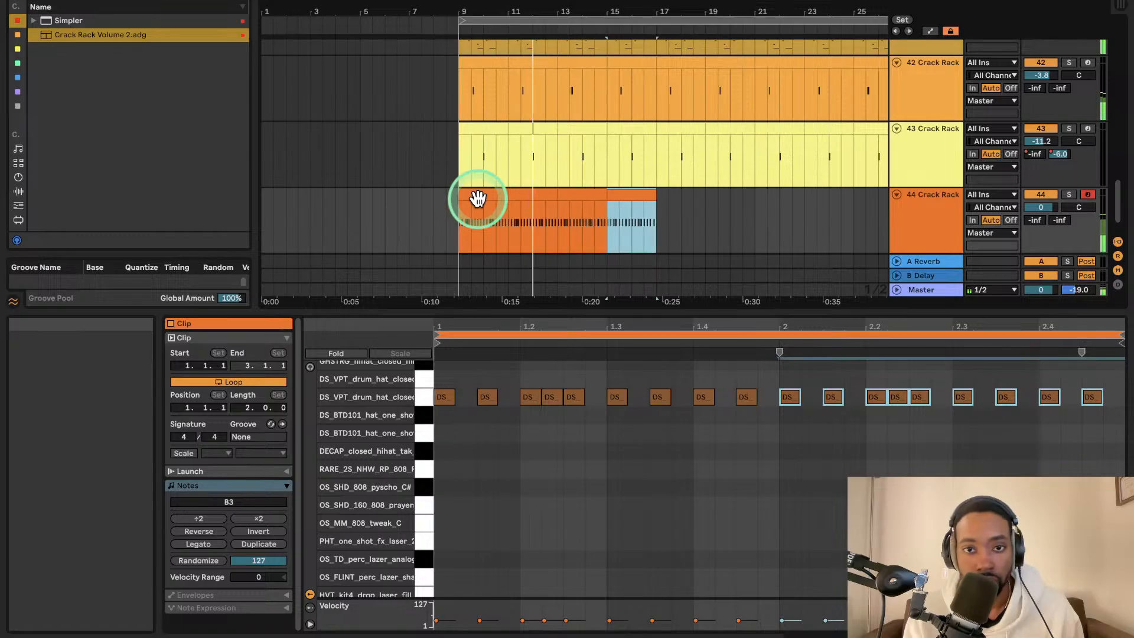
key("super+d")
key("super+d")
key("super+d")
key("super+d")
key("super+d")
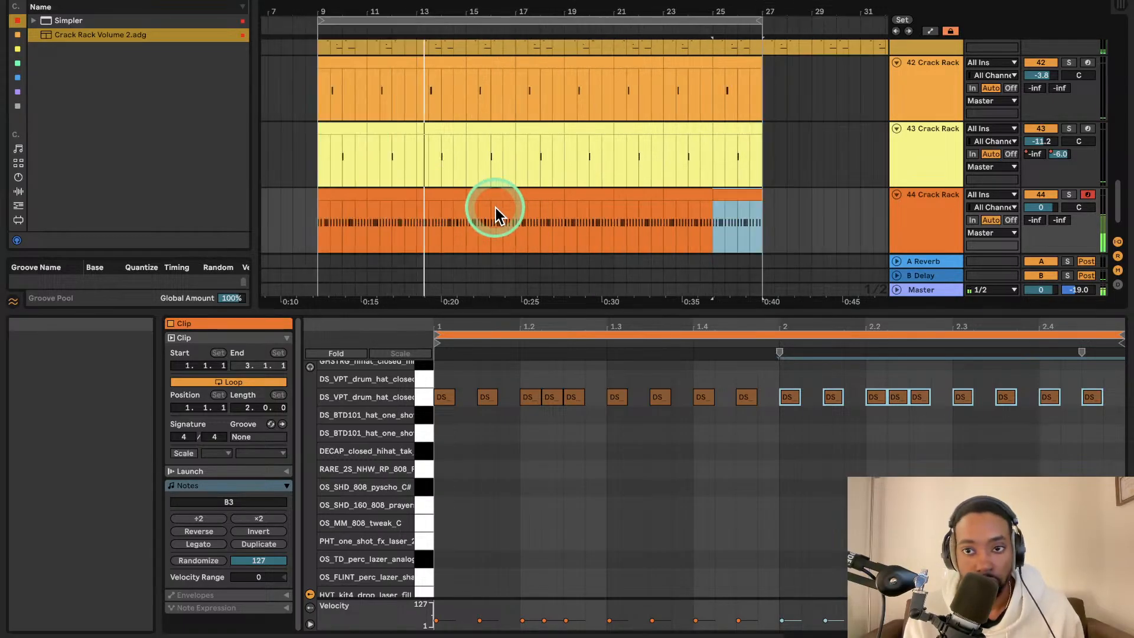
- Lower the volume of hat track 44 to -13.8 dB
left_click(1047, 209)
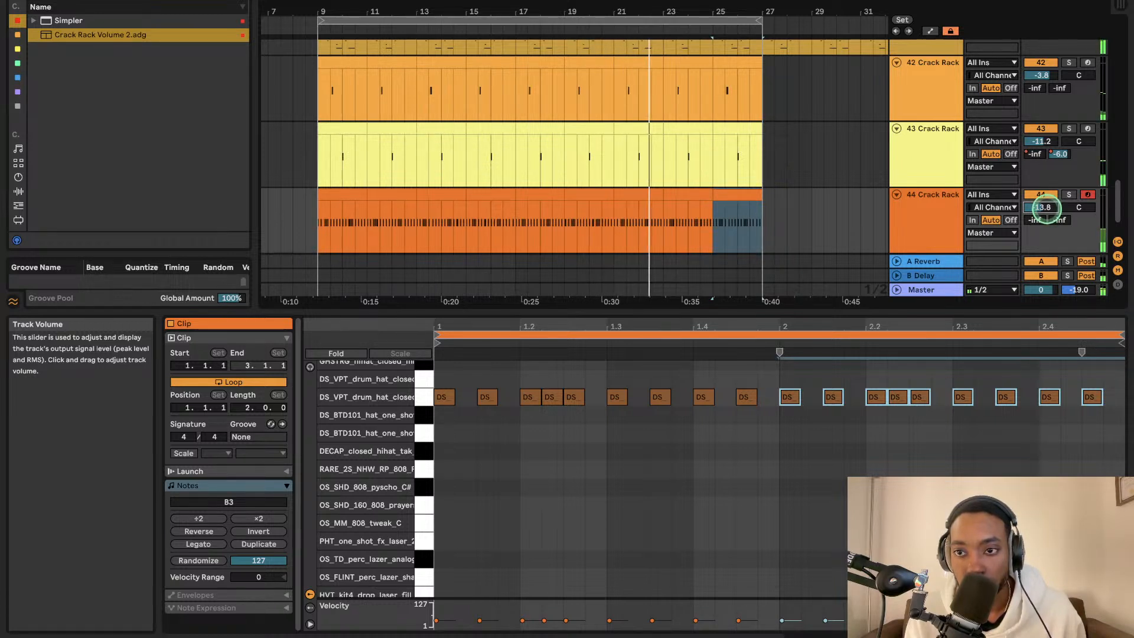
scroll(650, 68, "left", 2)
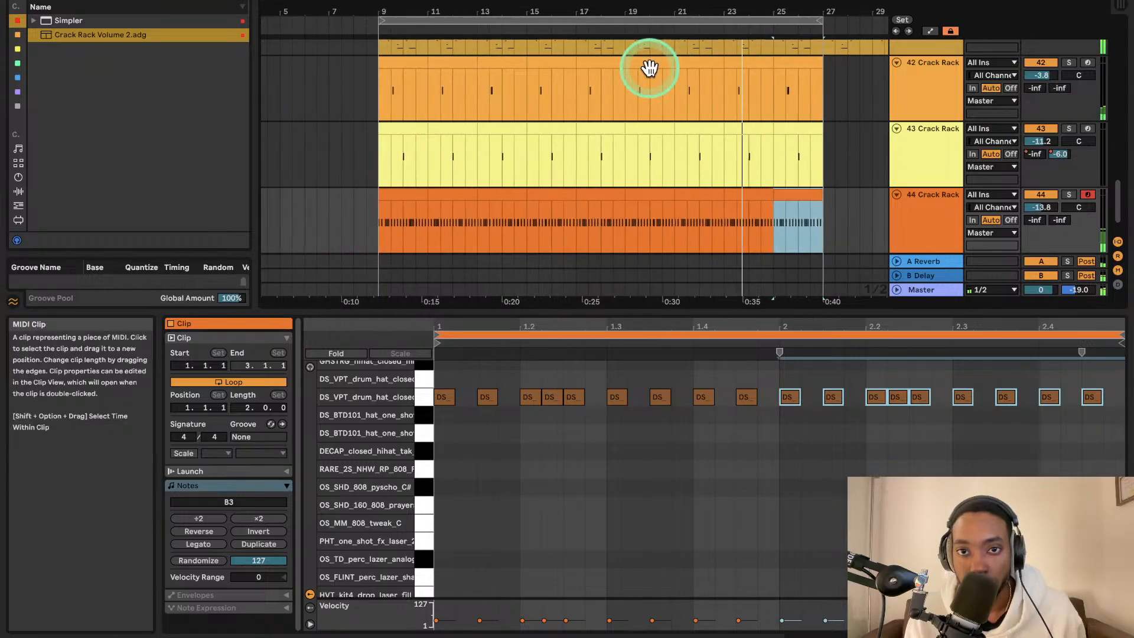
scroll(650, 68, "left", 3)
scroll(652, 65, "up", 5)
scroll(653, 66, "down", 5)
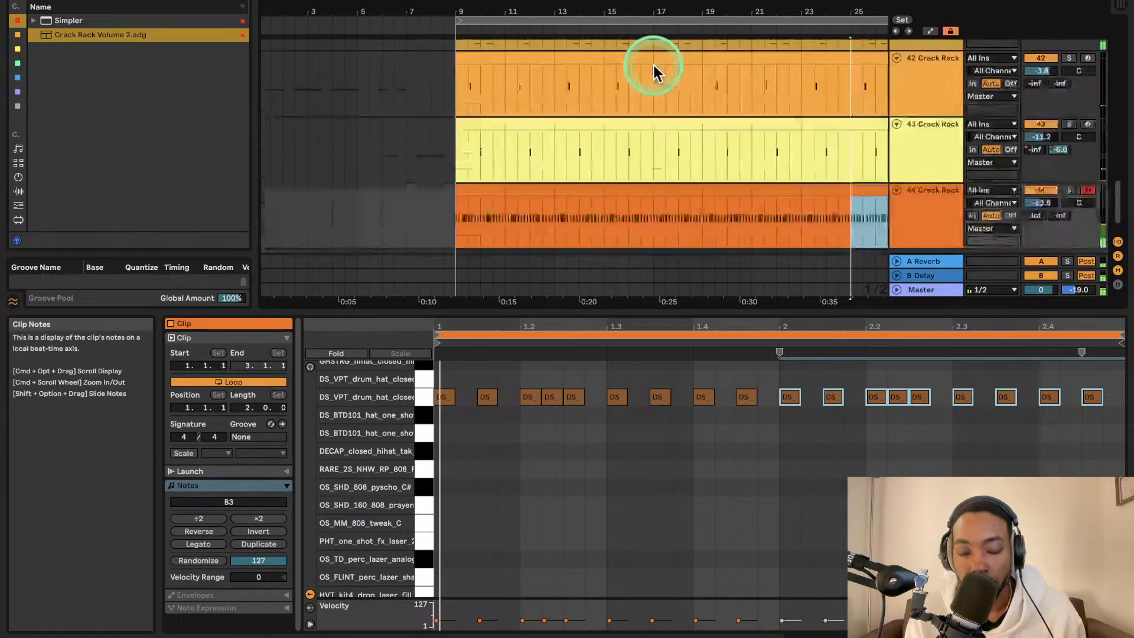
scroll(654, 65, "down", 1)
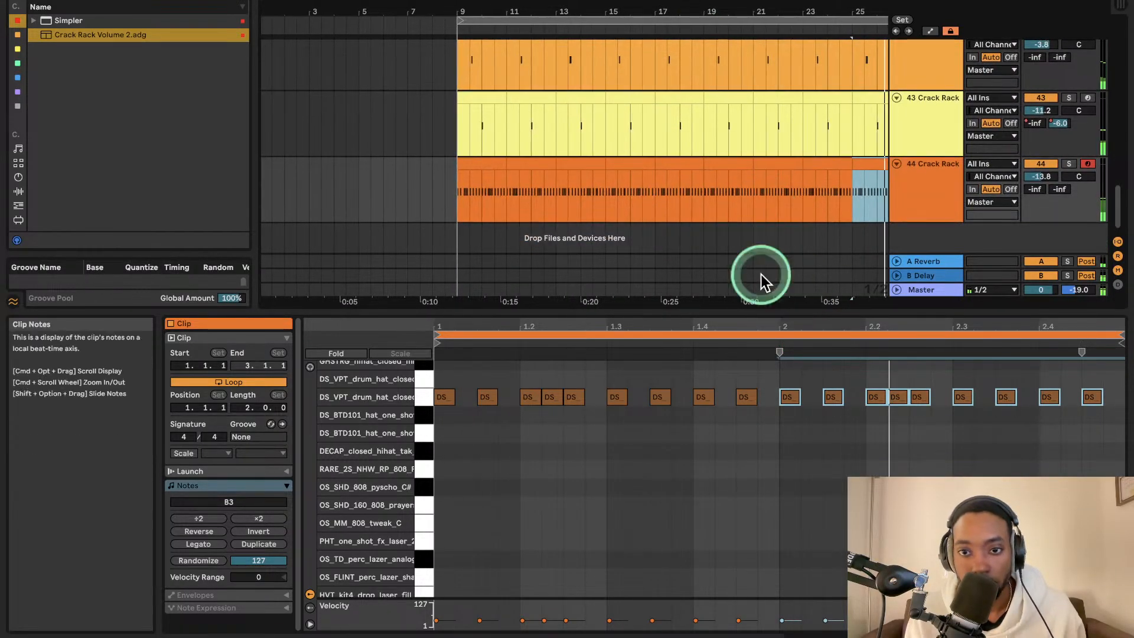
- Duplicate hat track 44 twice, giving three stacked Crack Rack hat tracks with the same clips
left_click_drag(760, 309, 771, 605)
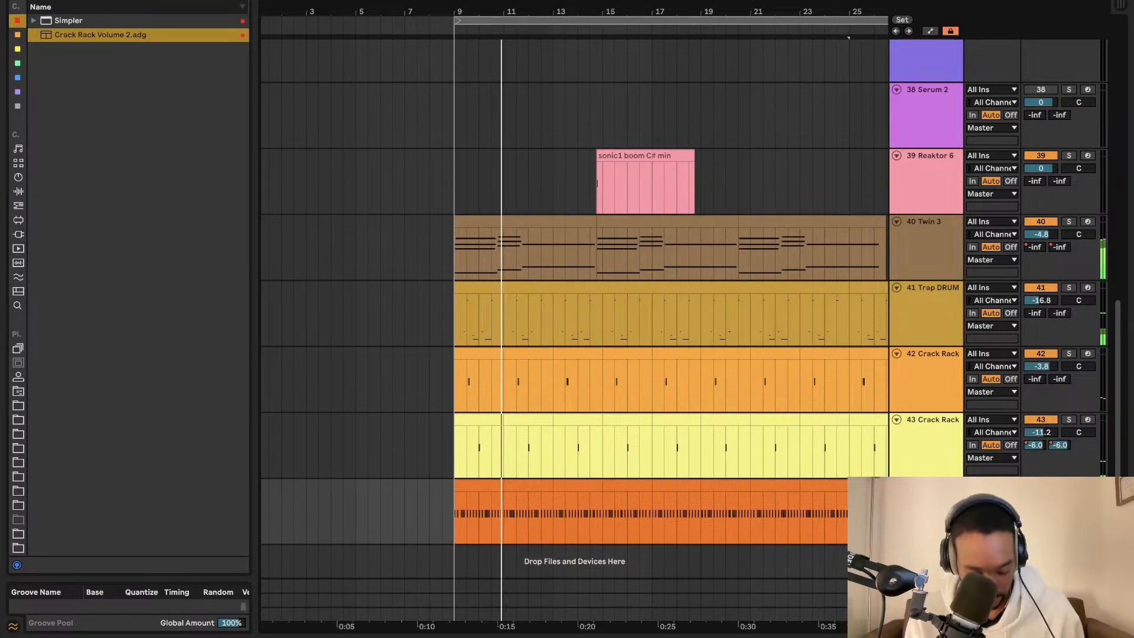
key("ctrl+d")
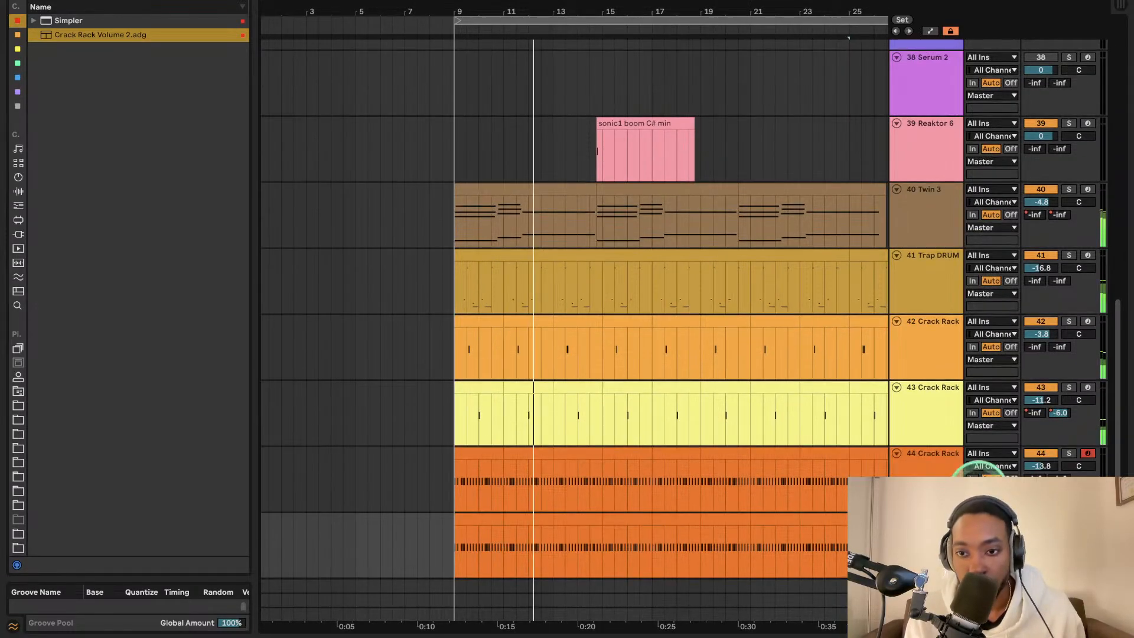
scroll(934, 490, "down", 1)
left_click(934, 483)
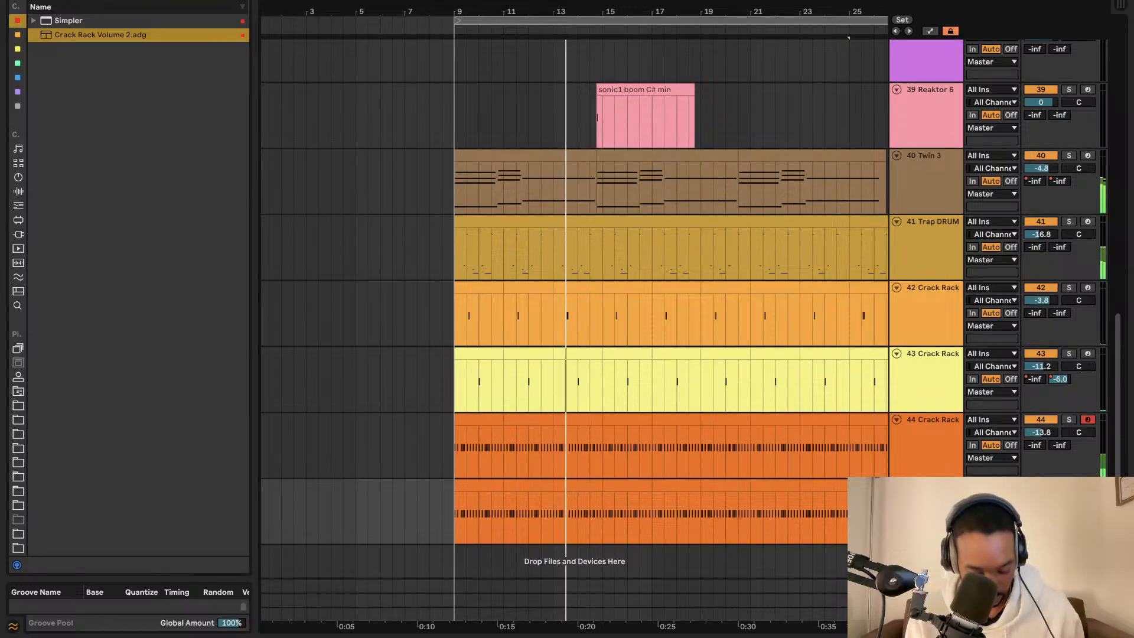
key("ctrl+d")
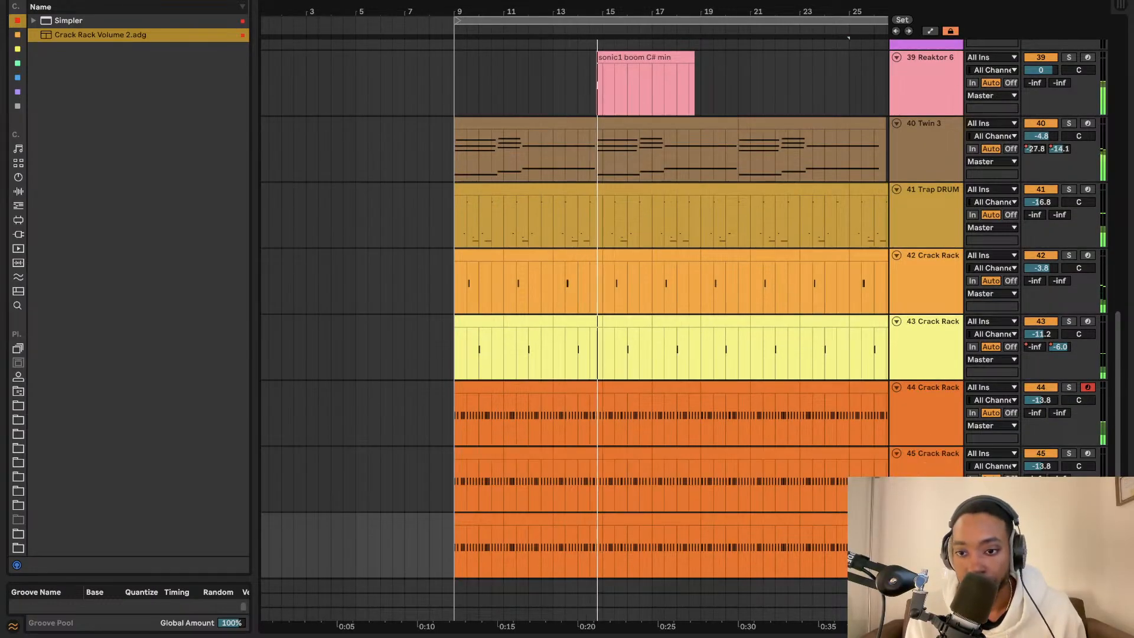
scroll(920, 484, "down", 1)
left_click(920, 483)
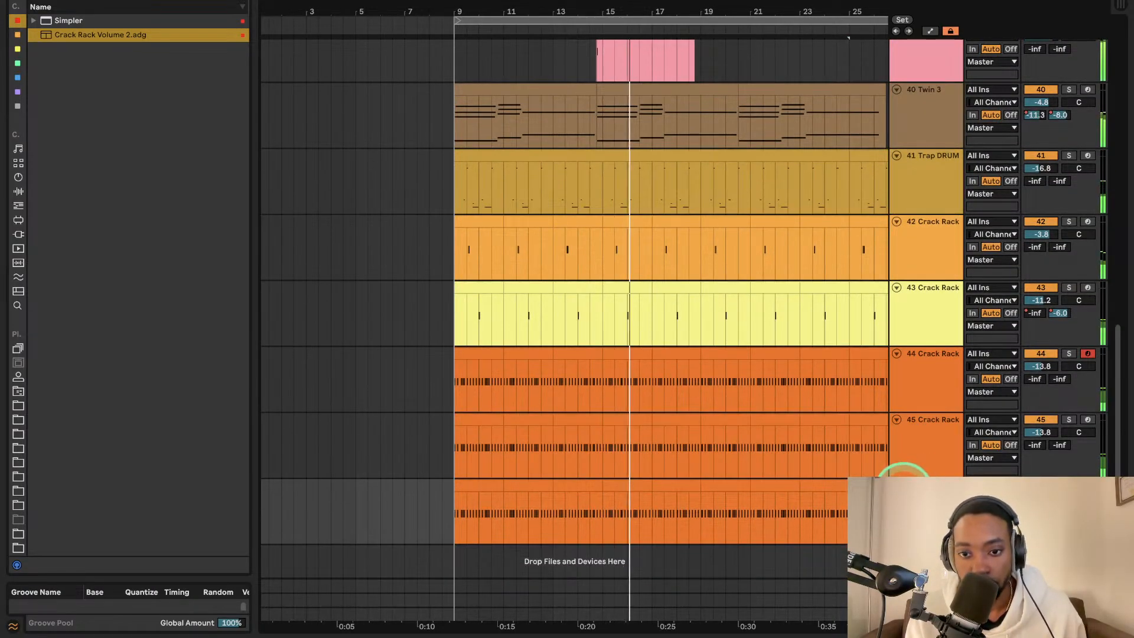
- Delete all hat clips between bars 9 and 27 on track 46 and create a short empty MIDI clip at bar 9
left_click(714, 514)
left_click(474, 478)
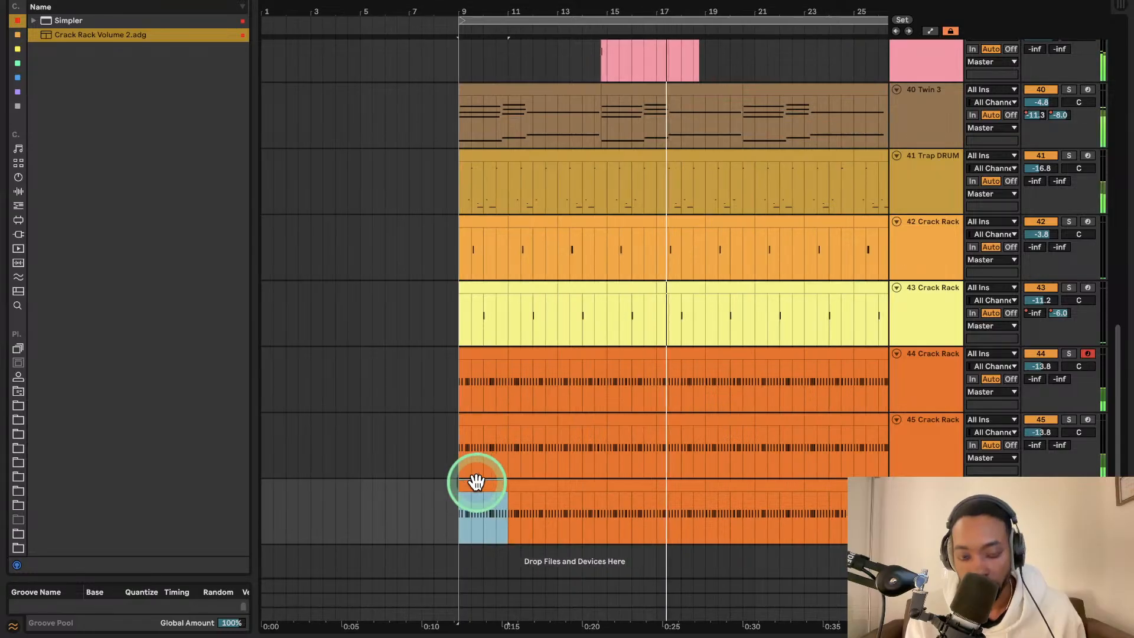
scroll(841, 501, "right", 2)
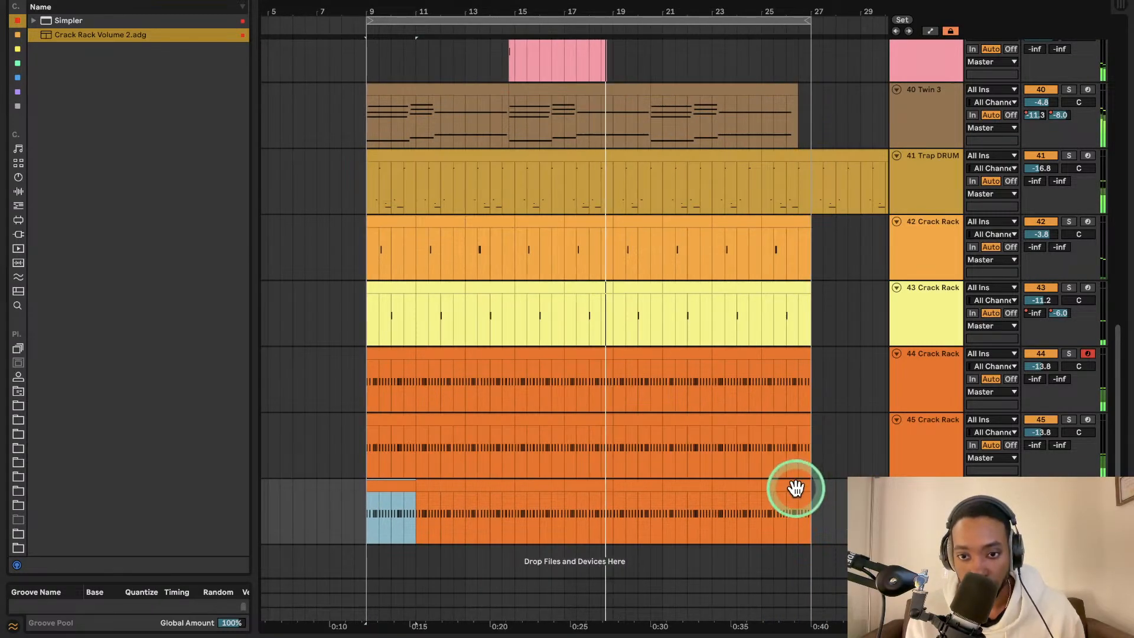
left_click(795, 489)
left_click(401, 489, "shift")
key("Delete")
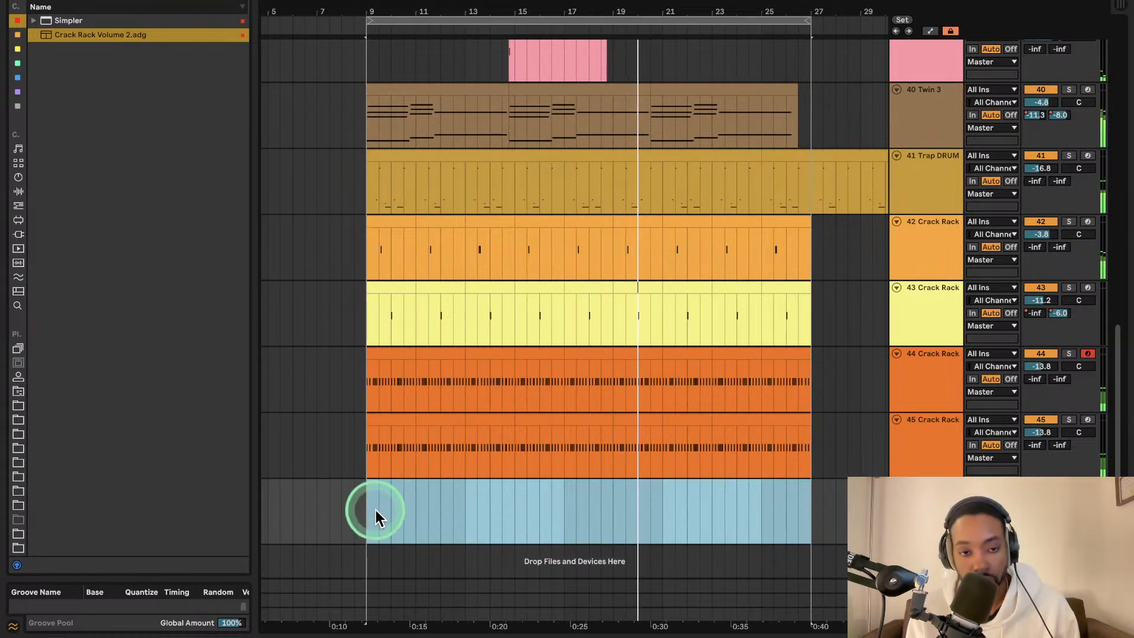
double_click(373, 484)
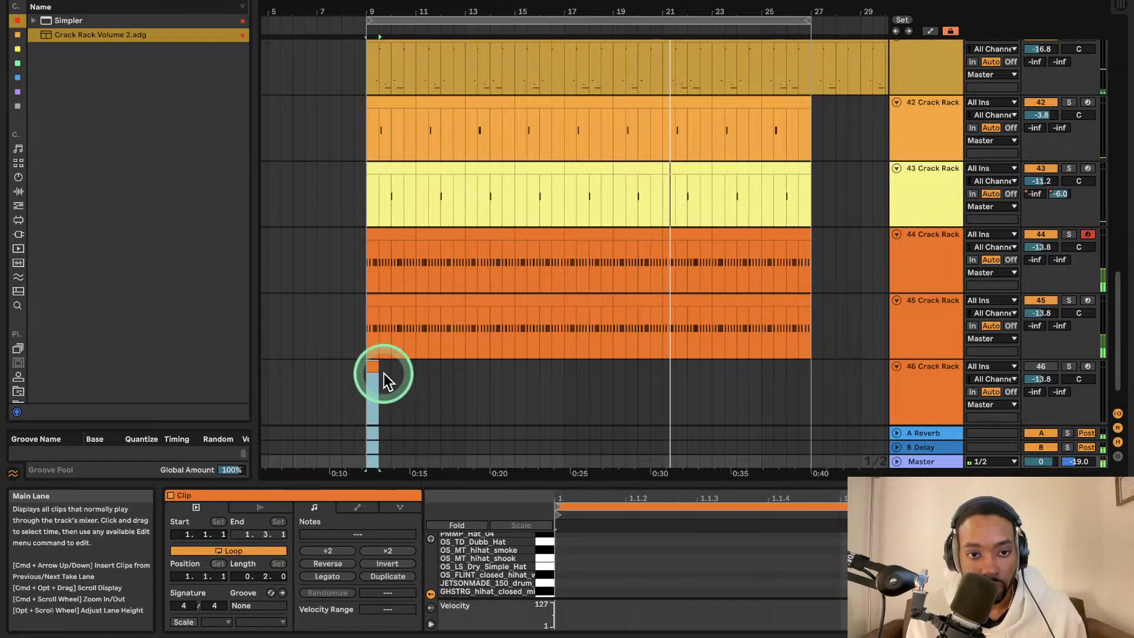
left_click(385, 372)
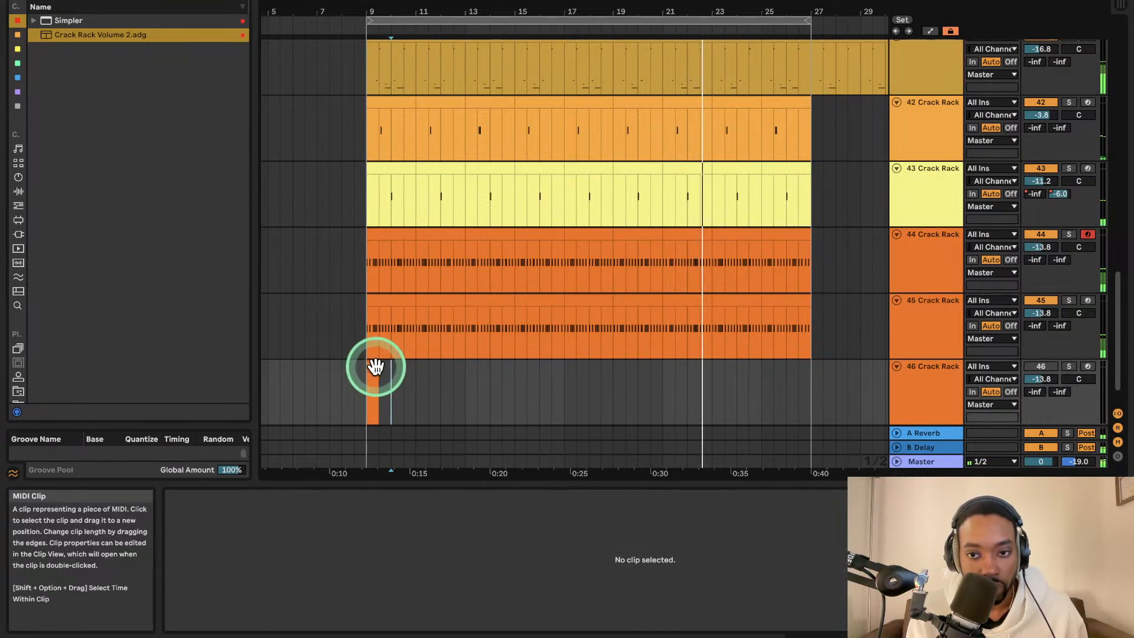
- Color track 46 cyan and mute tracks 43, 44 and 45
right_click(874, 387)
left_click(992, 299)
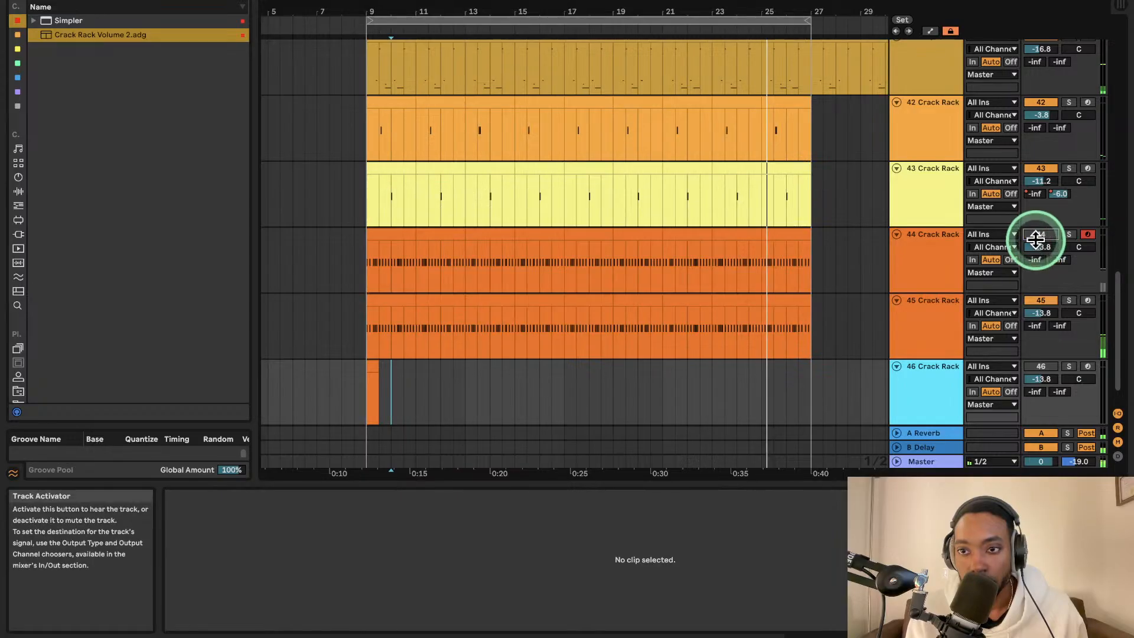
left_click(1041, 300)
left_click(1041, 169)
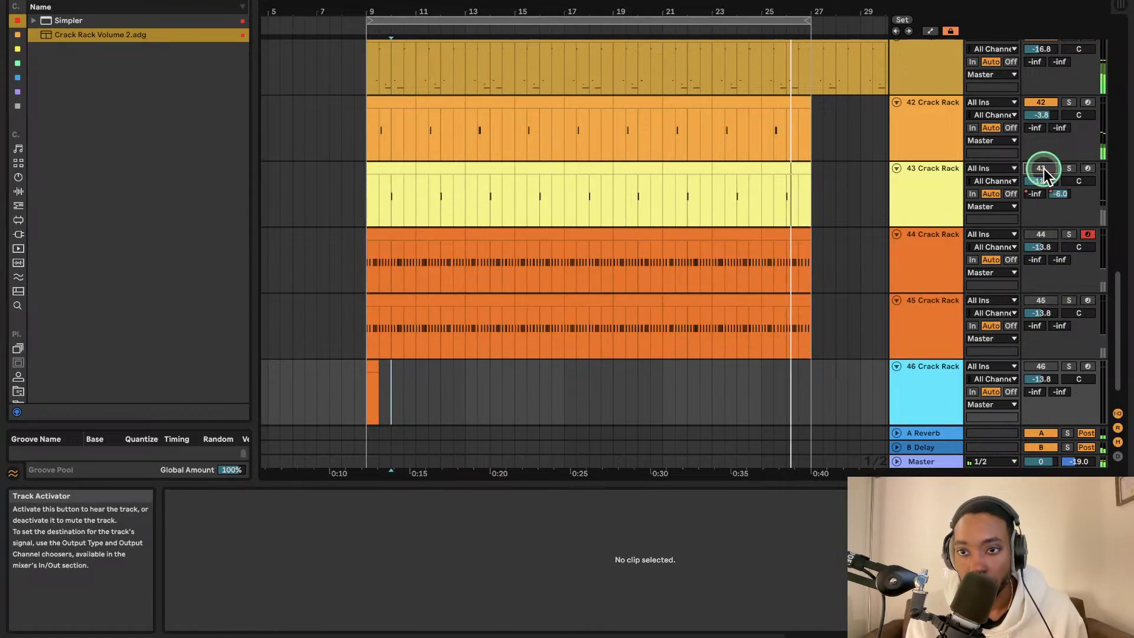
- Group tracks 44 and 45 and name the group "hihats"
left_click(916, 253)
left_click(926, 306, "shift")
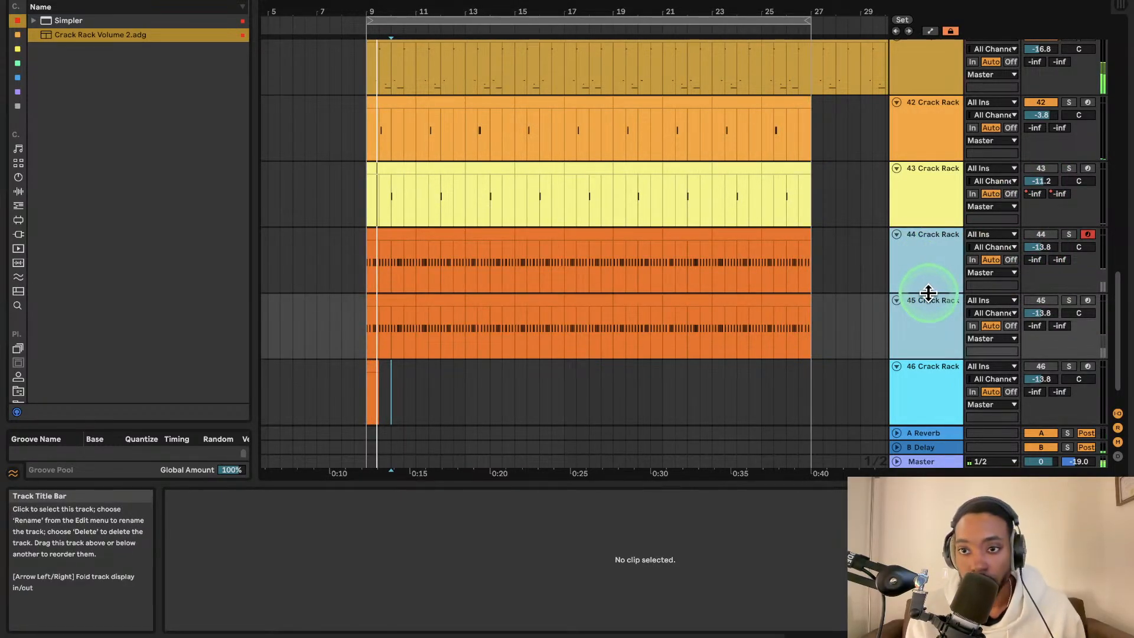
key("super+g")
key("super+r")
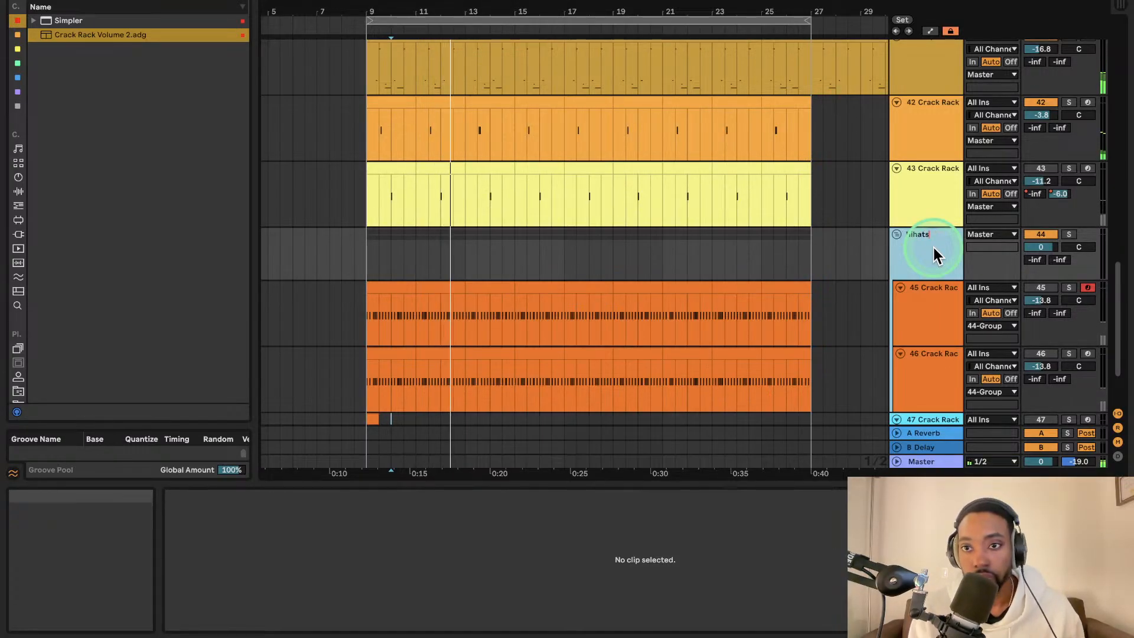
key("Return")
- Change the color of the hihats group track to magenta pink
scroll(940, 266, "down", 3)
right_click(937, 180)
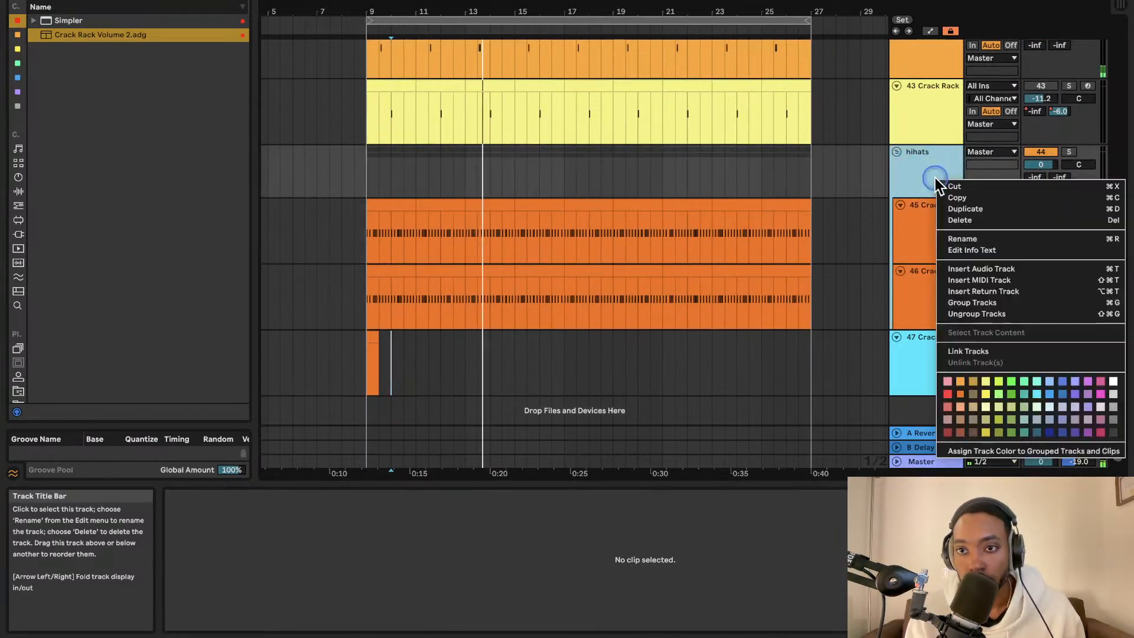
left_click(1025, 394)
right_click(924, 186)
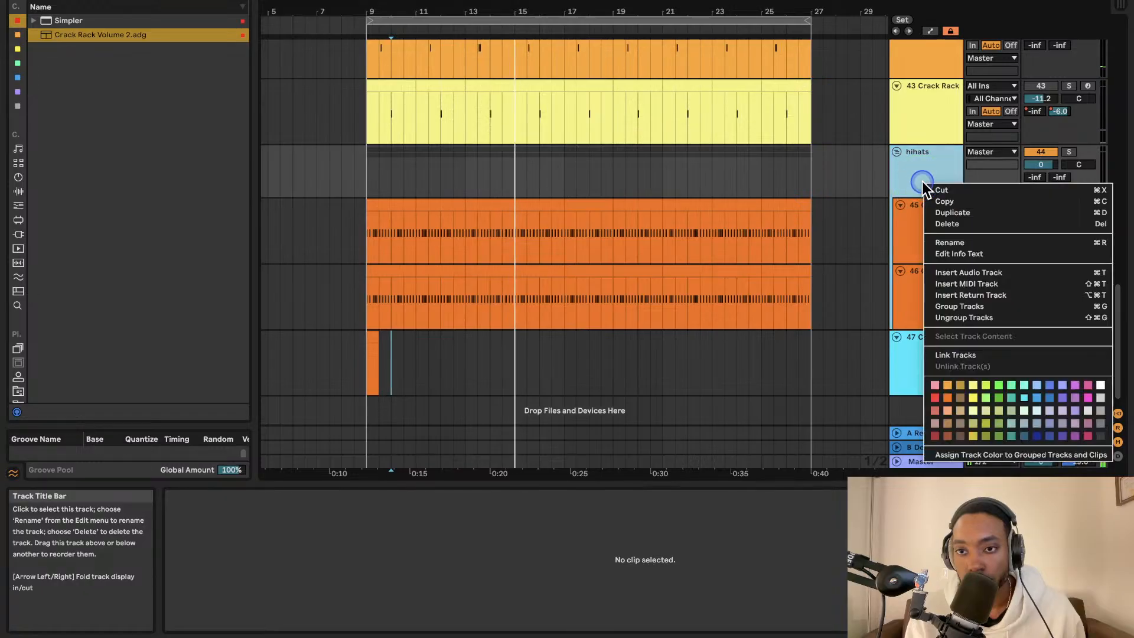
left_click(1088, 397)
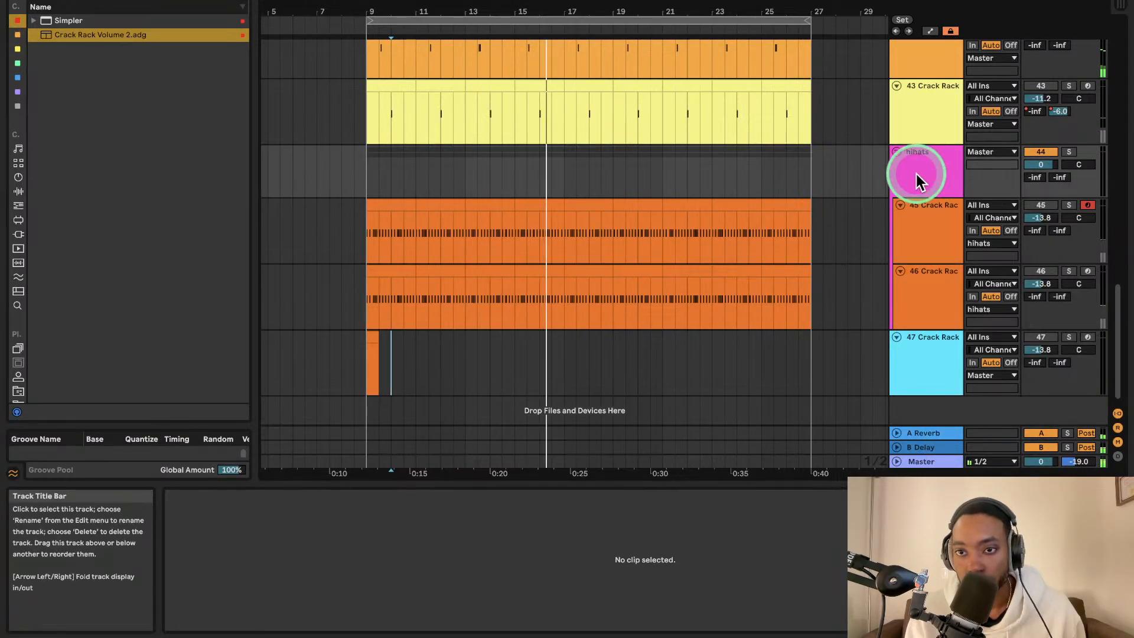
- Color the two tracks inside the hihats group blue and apply the track color to their clips
left_click(924, 228)
left_click(931, 279, "shift")
right_click(937, 289)
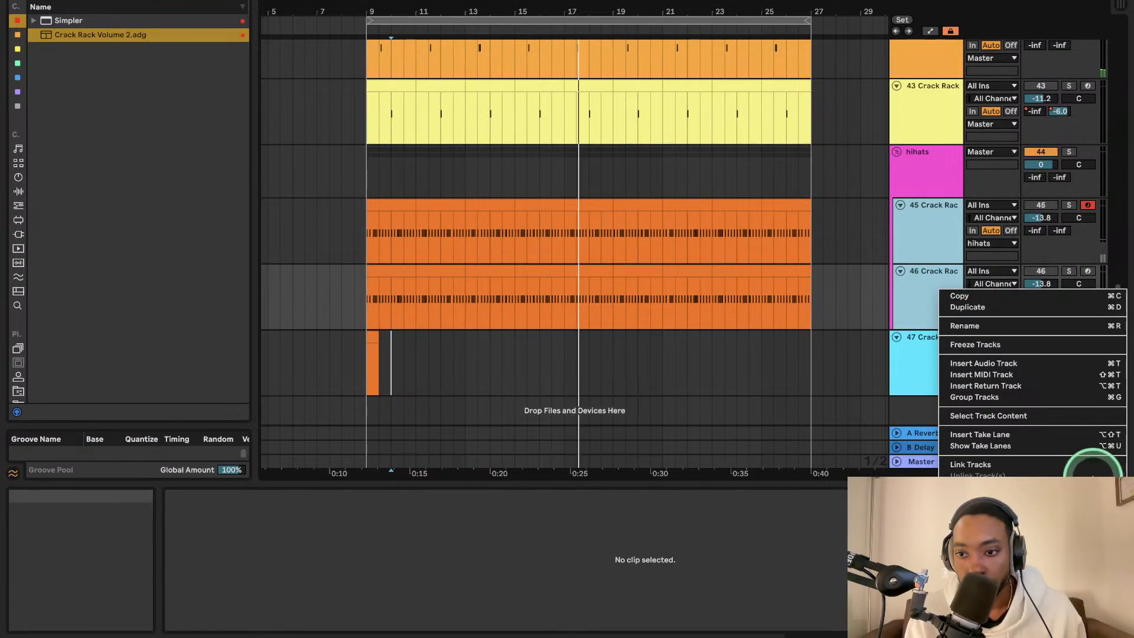
left_click(1065, 507)
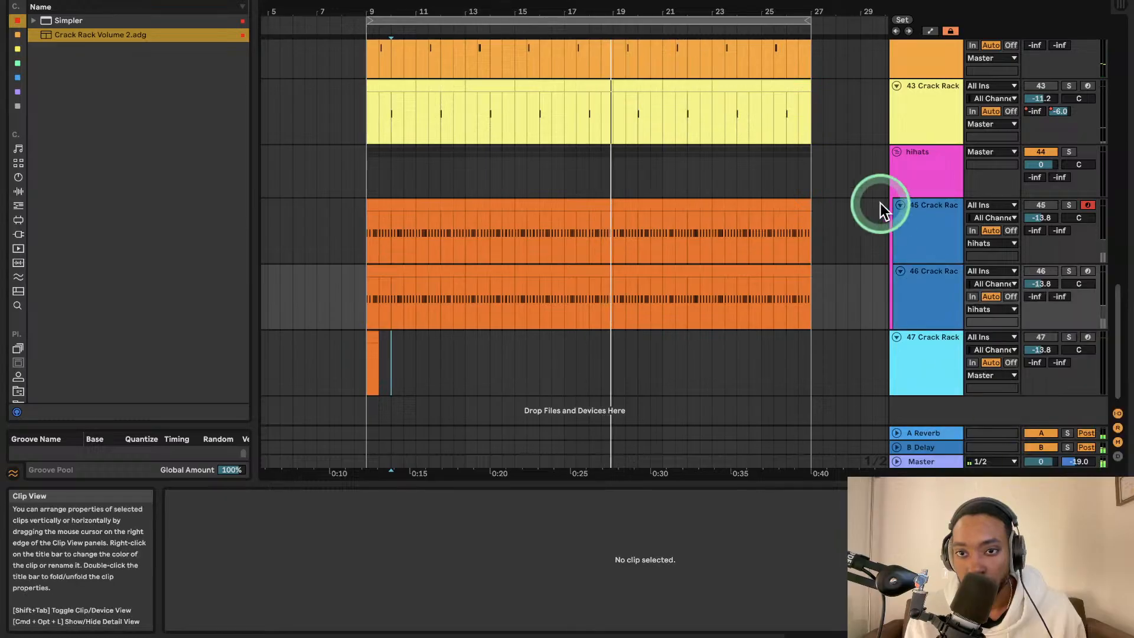
right_click(924, 244)
left_click(1037, 462)
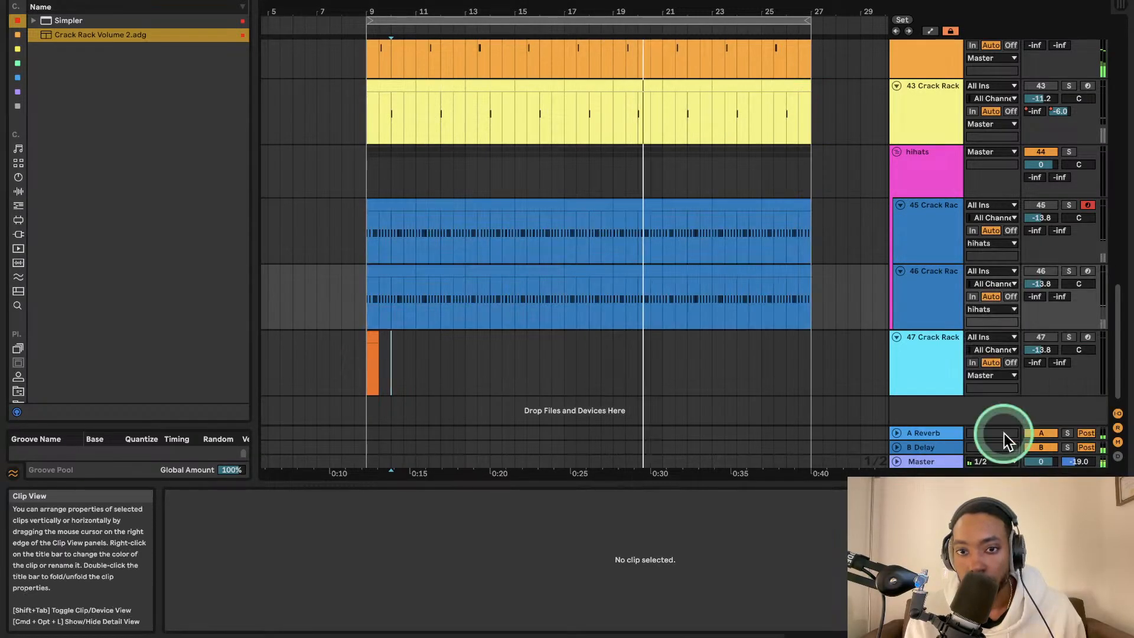
left_click(931, 243)
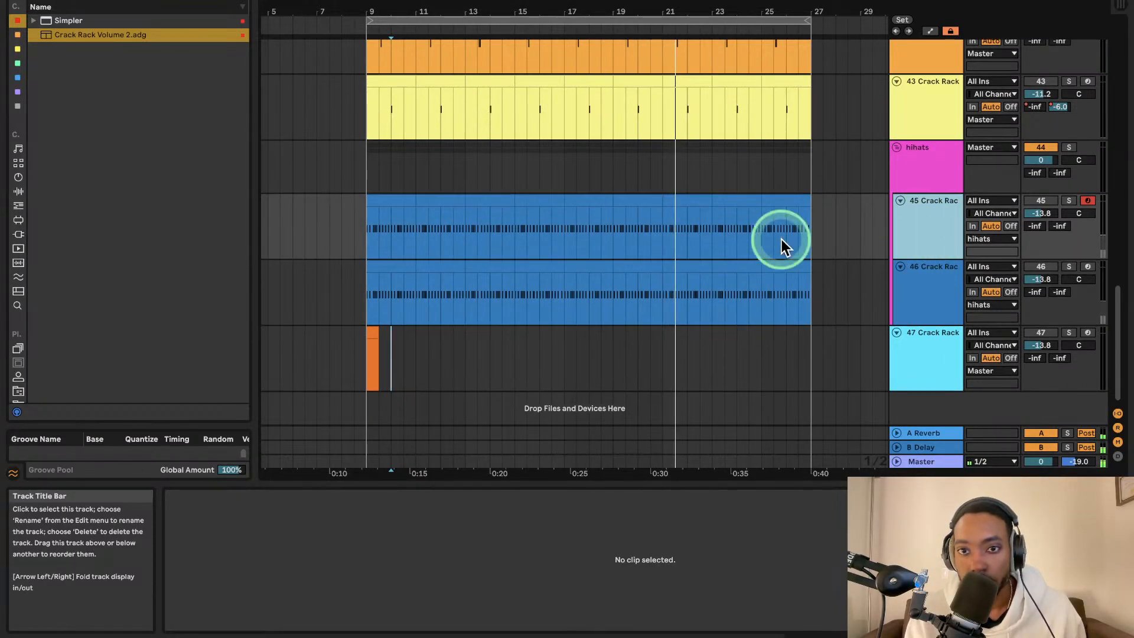
- Split the Trap DRUM clip on track 41 at bar 27 and delete the part beyond that bar
scroll(771, 230, "up", 5)
scroll(771, 224, "up", 2)
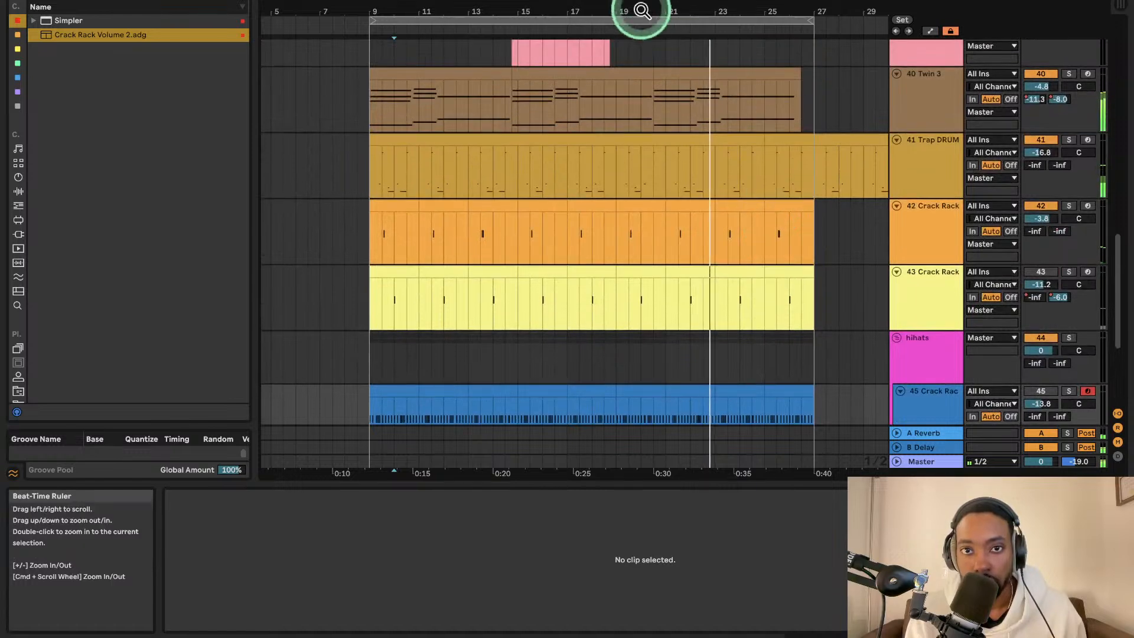
scroll(756, 112, "right", 3)
left_click(768, 158)
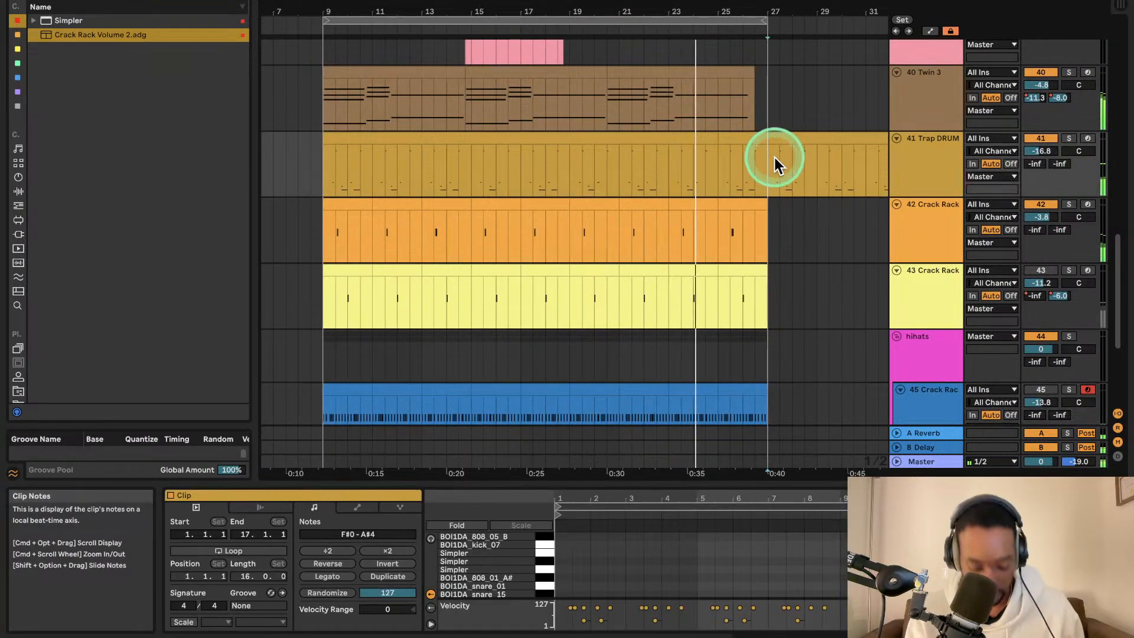
scroll(798, 128, "right", 2)
left_click(779, 132)
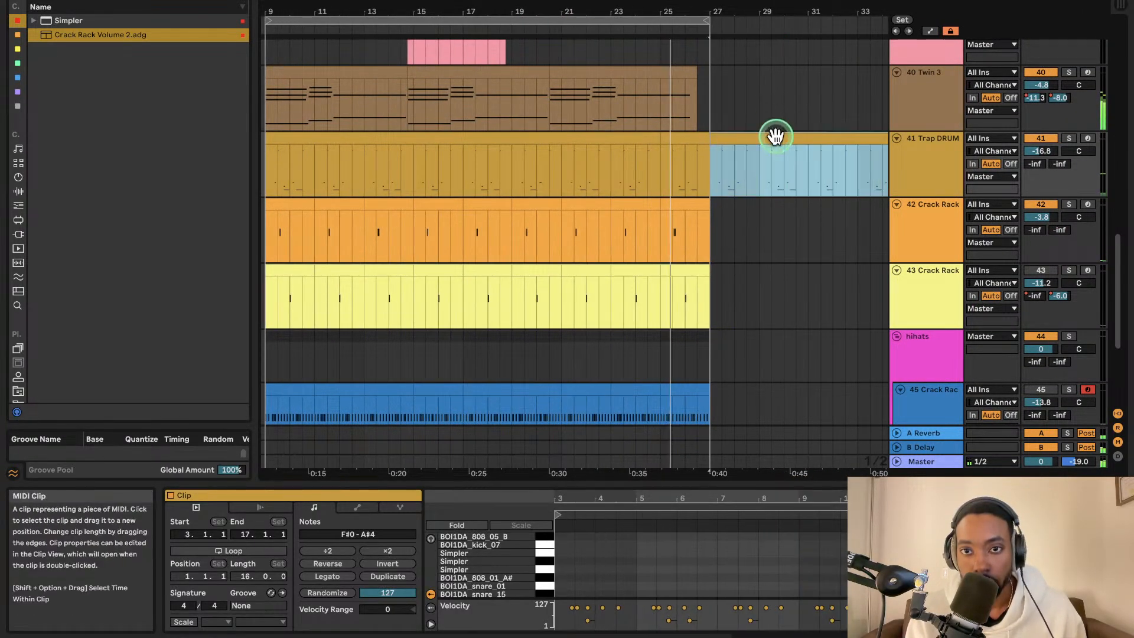
- Duplicate everything in the bar 9 to 27 loop region so the copy fills bars 27 to 45
scroll(771, 111, "left", 10)
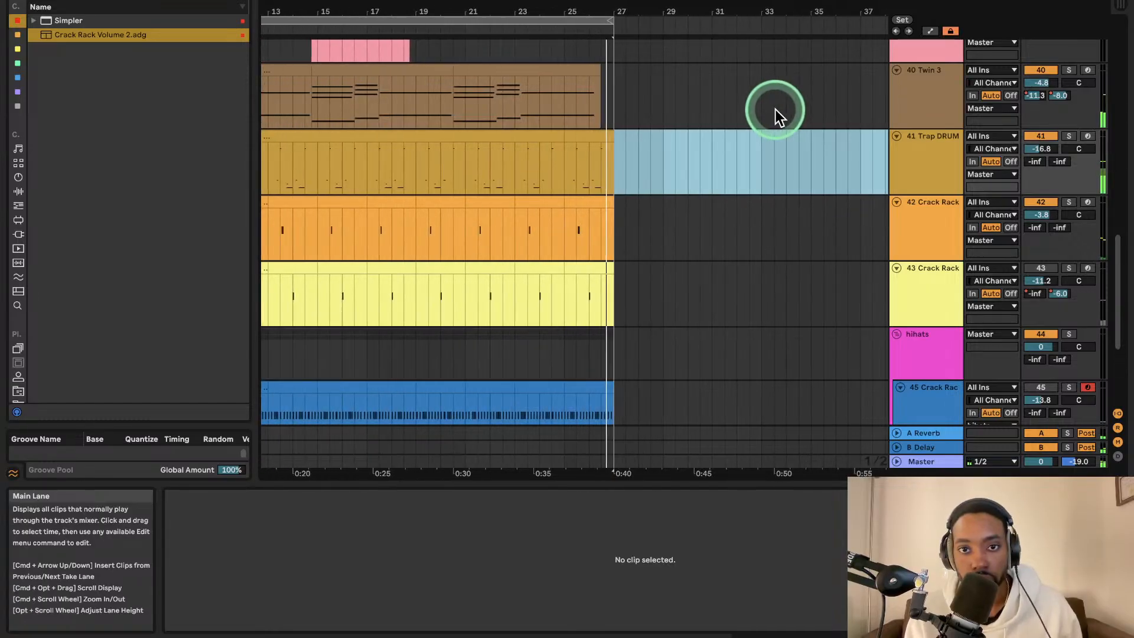
left_click(643, 21)
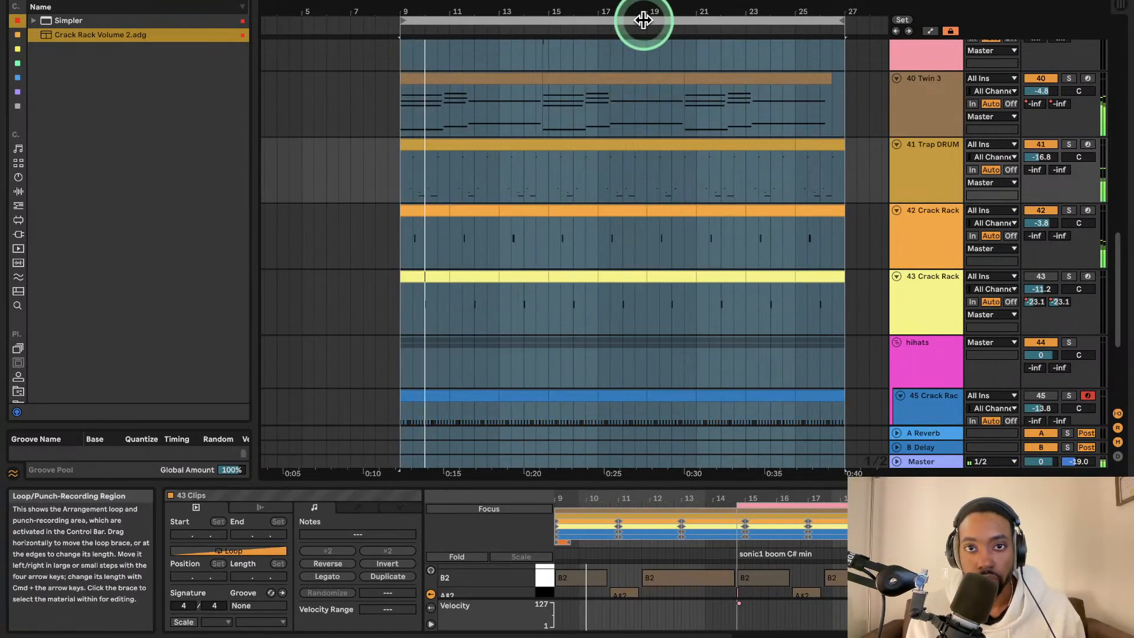
key("super+d")
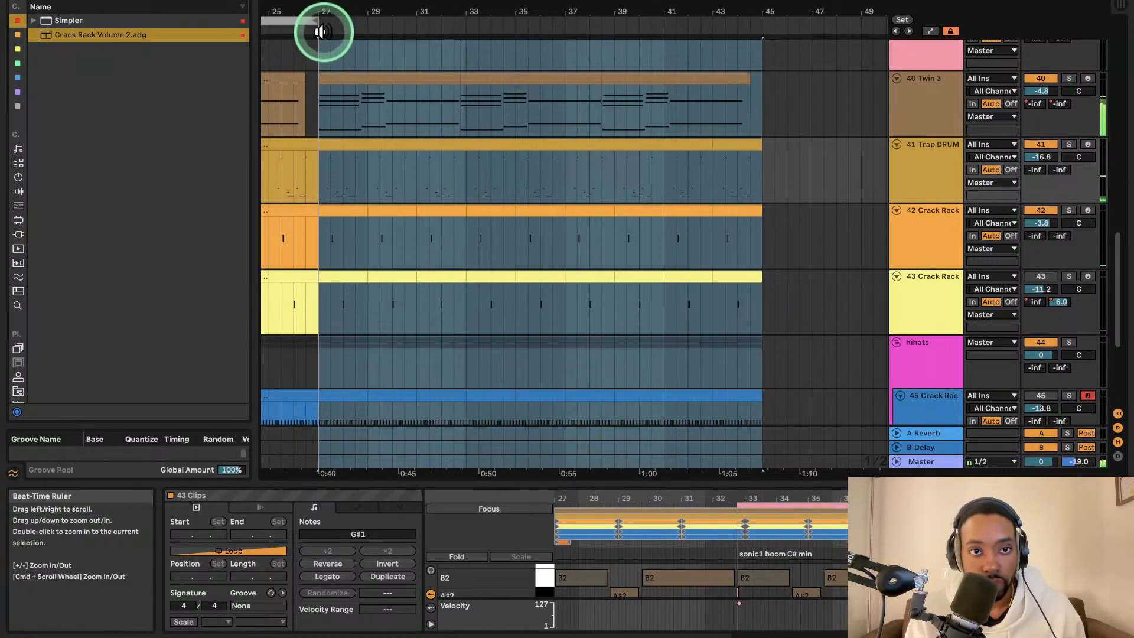
- Add a locator at bar 27 and extend the loop region over the duplicated second section
right_click(321, 33)
left_click(341, 70)
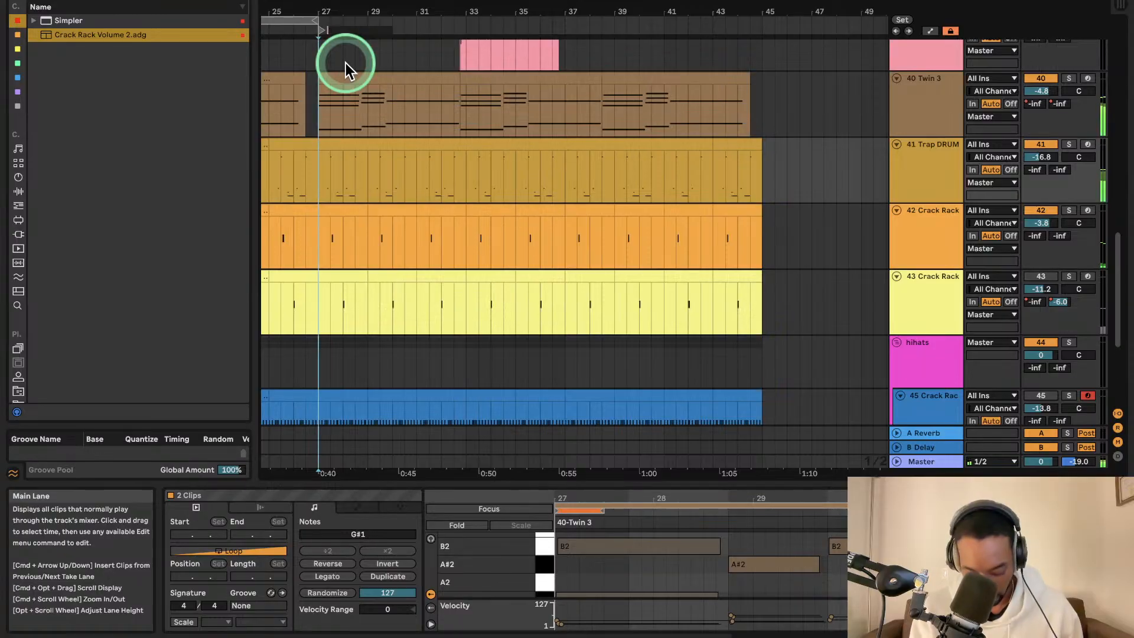
left_click_drag(362, 91, 381, 89)
scroll(384, 87, "left", 5)
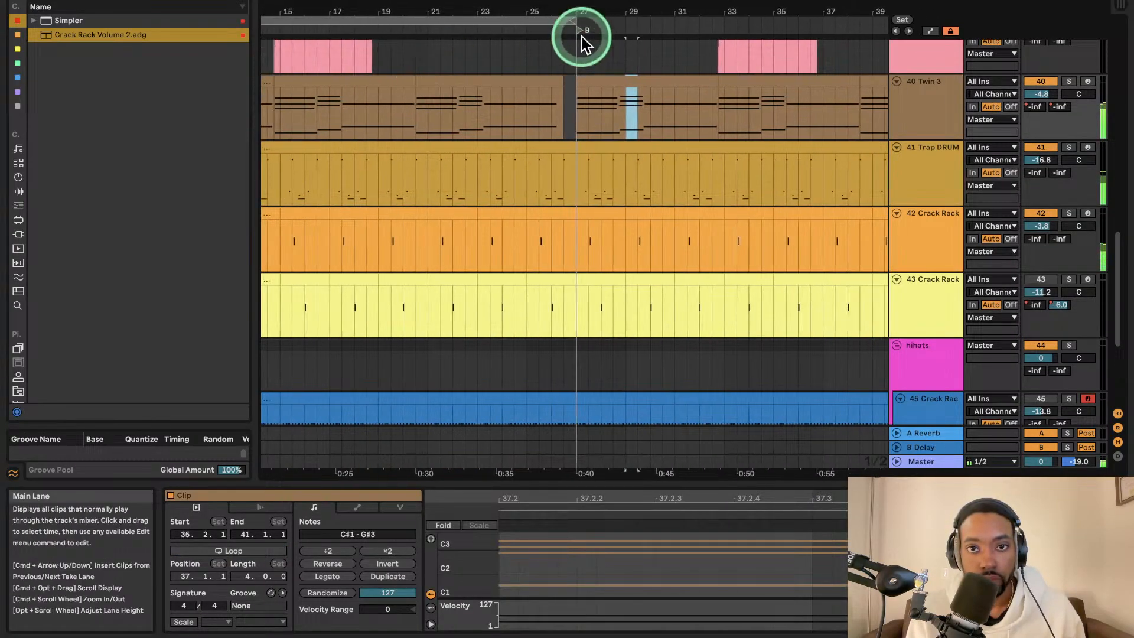
left_click_drag(577, 20, 833, 20)
- Activate the muted hi-hat track 46 inside the hihats group
scroll(735, 119, "down", 5)
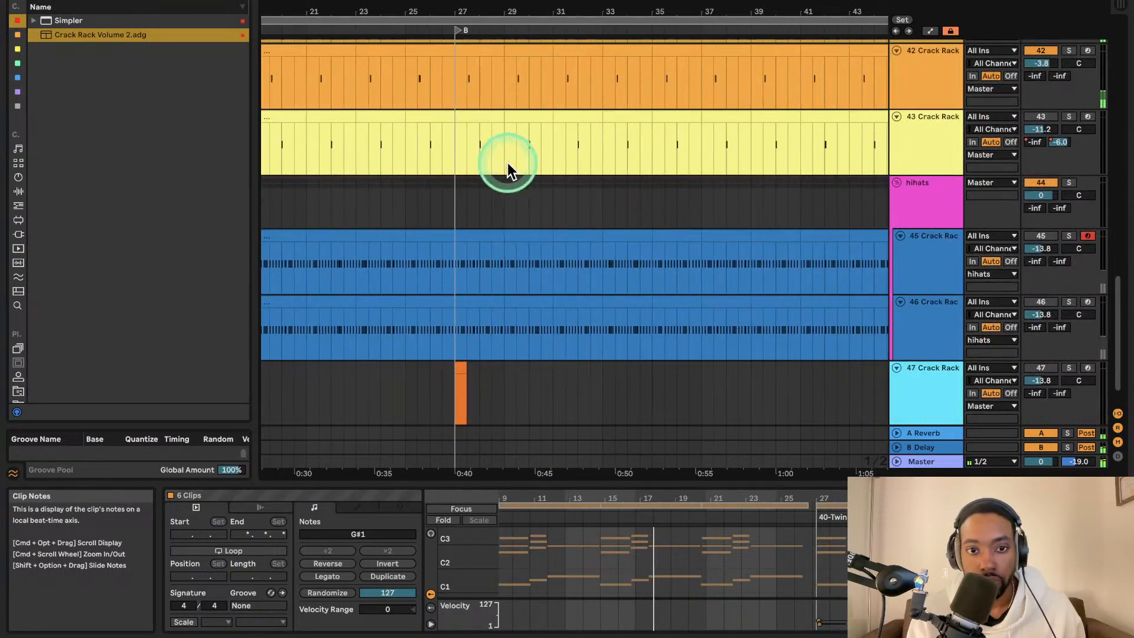
scroll(509, 162, "down", 3)
scroll(488, 215, "left", 2)
scroll(481, 219, "right", 5)
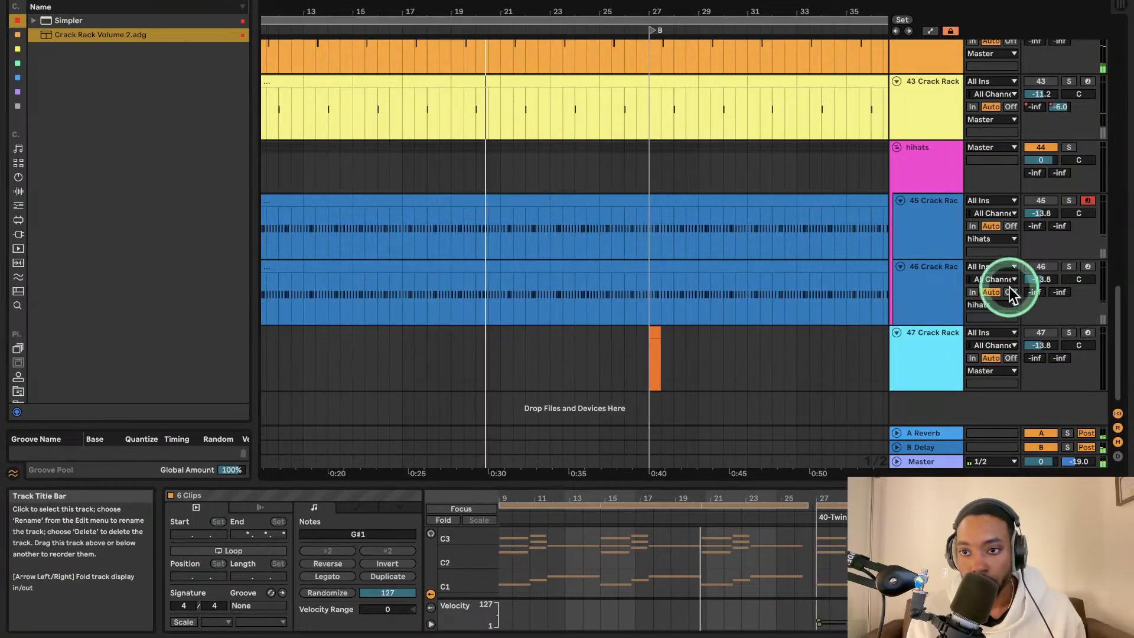
left_click(1041, 267)
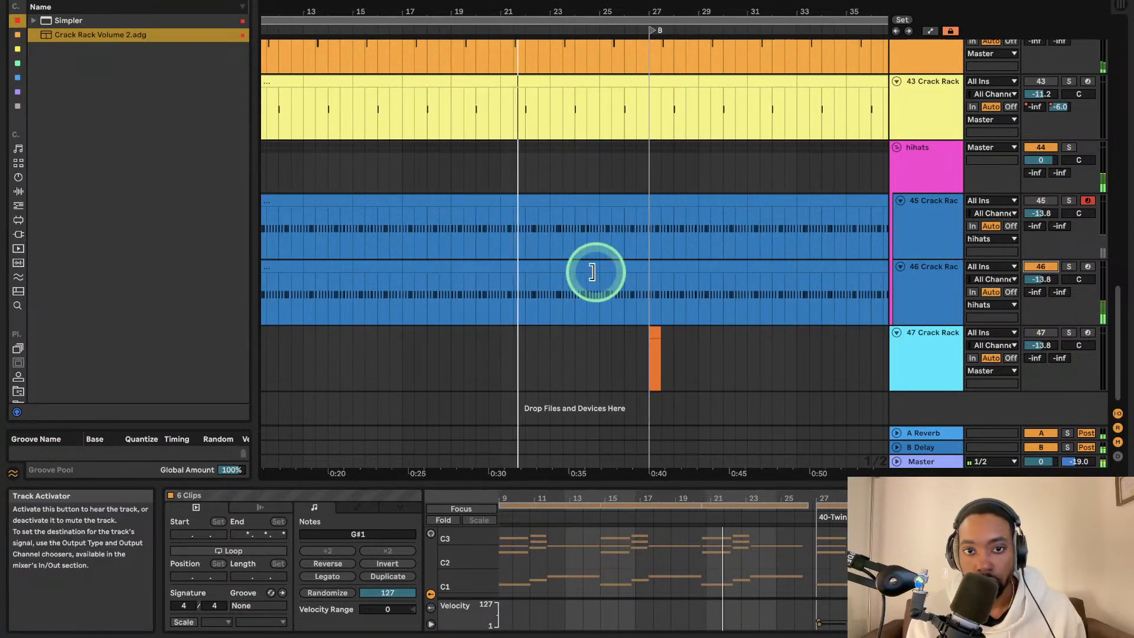
- Deactivate the hi-hat clips between bars 17 and 21 on tracks 45 and 46
scroll(593, 268, "left", 10)
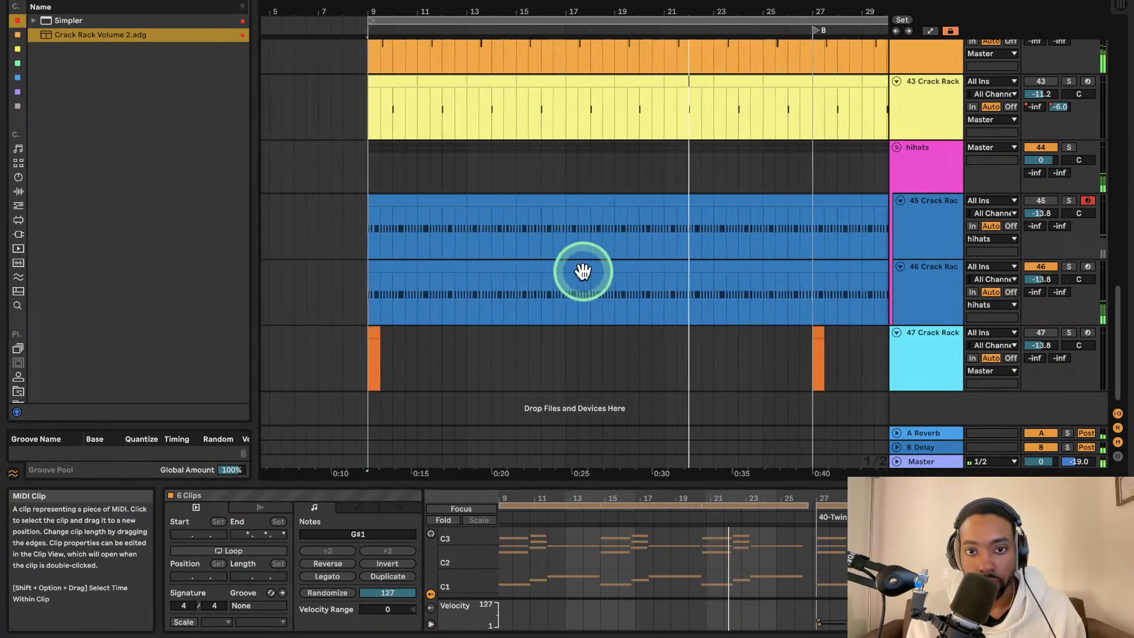
left_click(668, 267)
key("0")
left_click(671, 200)
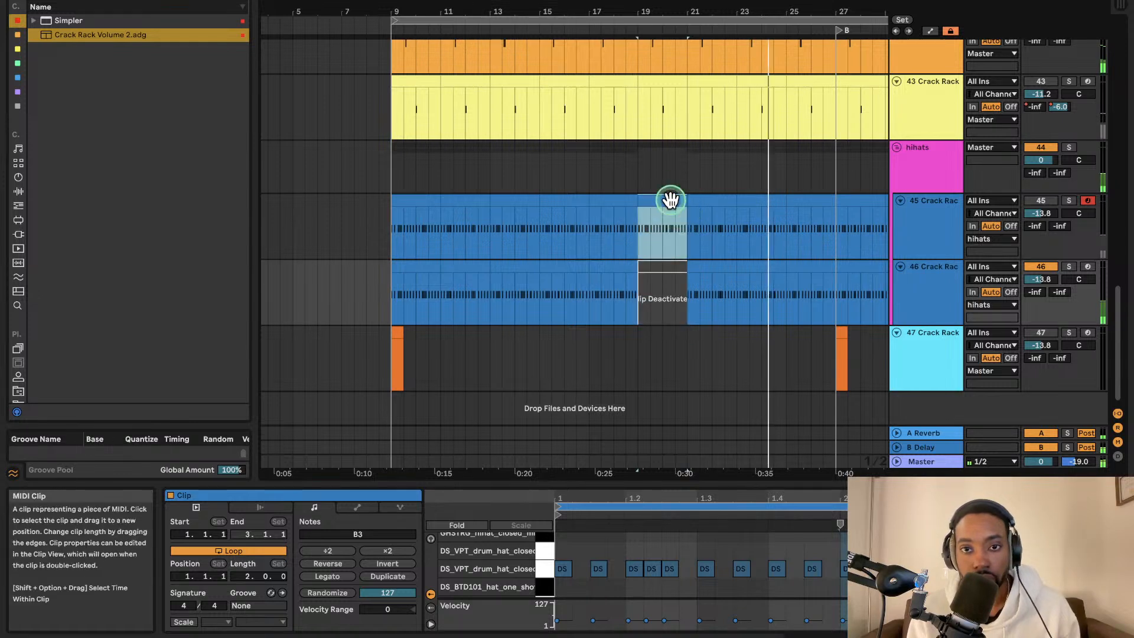
key("0")
left_click(610, 261)
key("0")
left_click(621, 209)
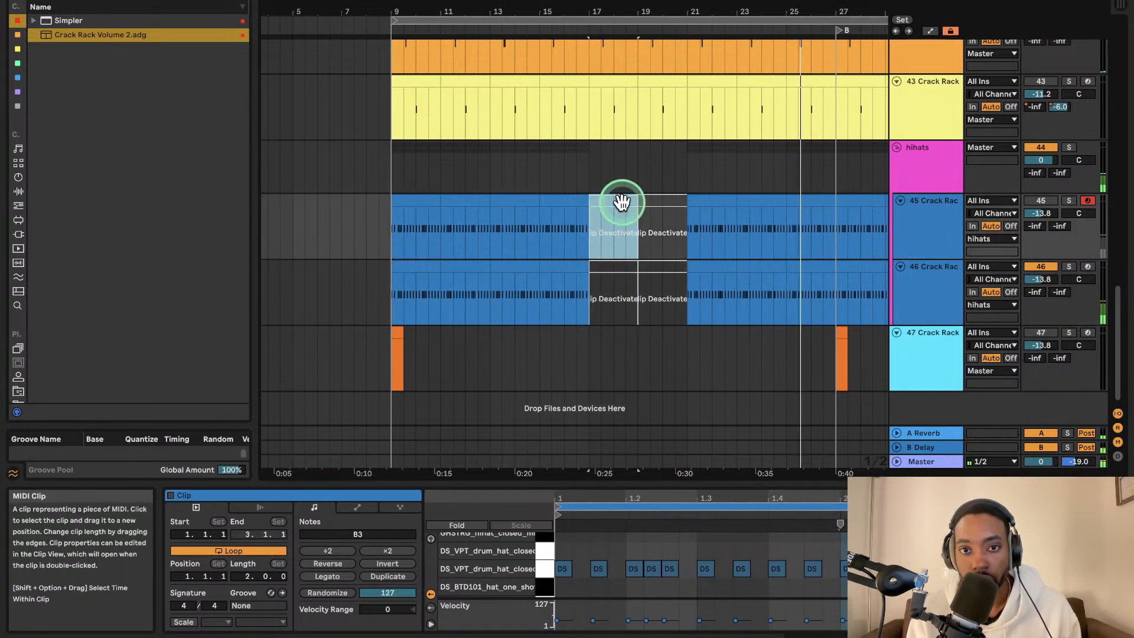
key("0")
- Deactivate the hi-hat clips between bars 13 and 17 on tracks 45 and 46
left_click(568, 207)
key("0")
left_click(517, 219)
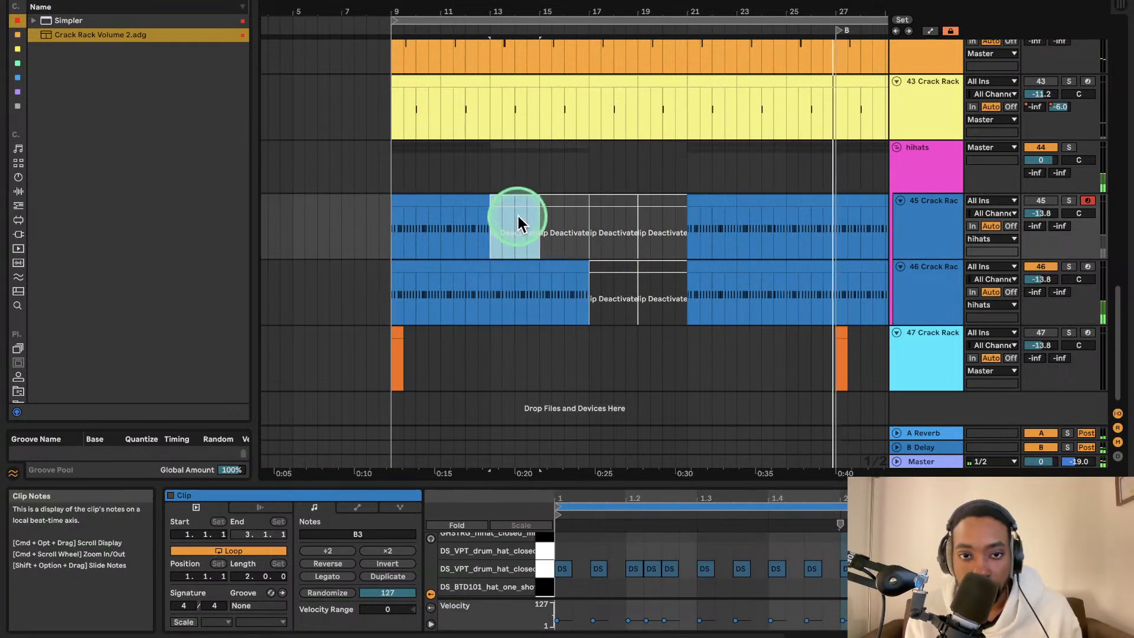
left_click(556, 266)
key("0")
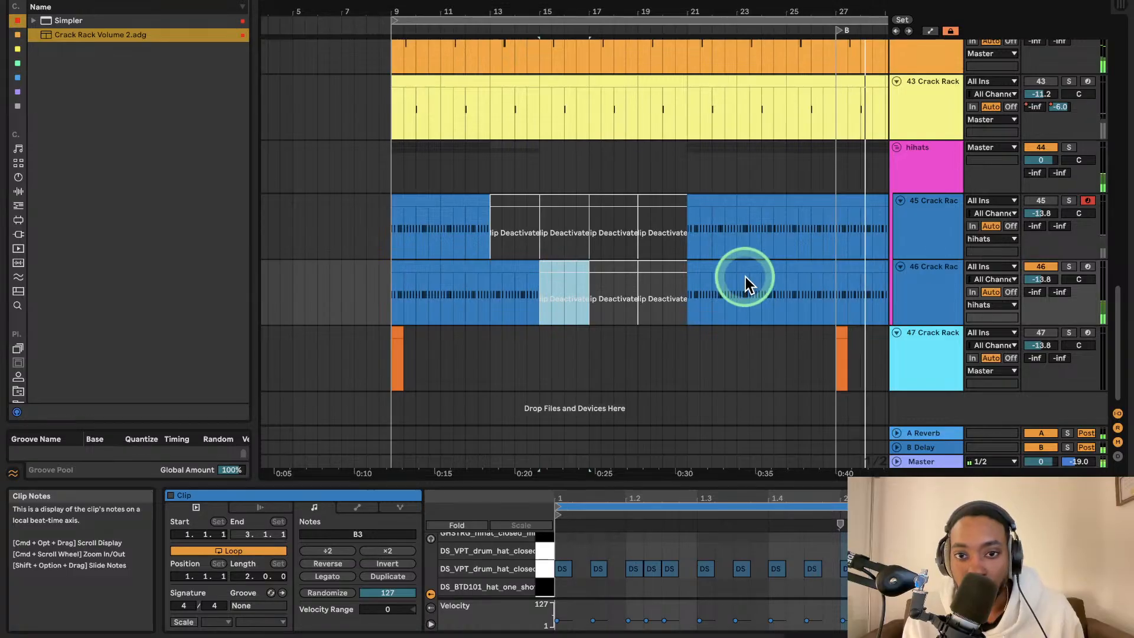
left_click(493, 273)
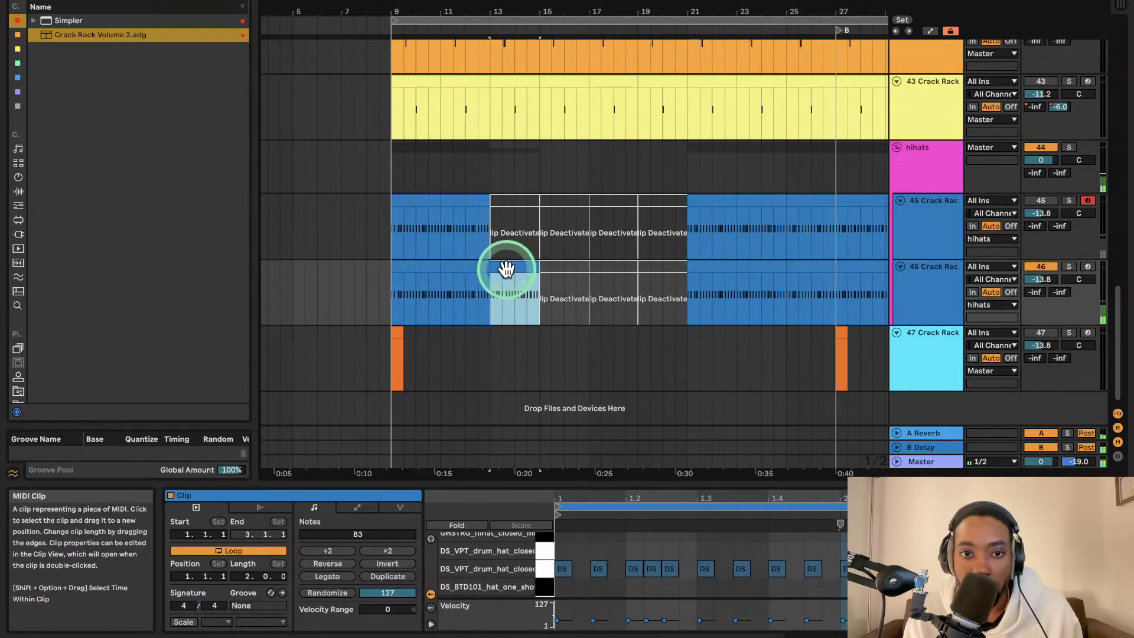
key("0")
- Deactivate the hi-hat clips between bars 9 and 13 on tracks 45 and 46
left_click(463, 274)
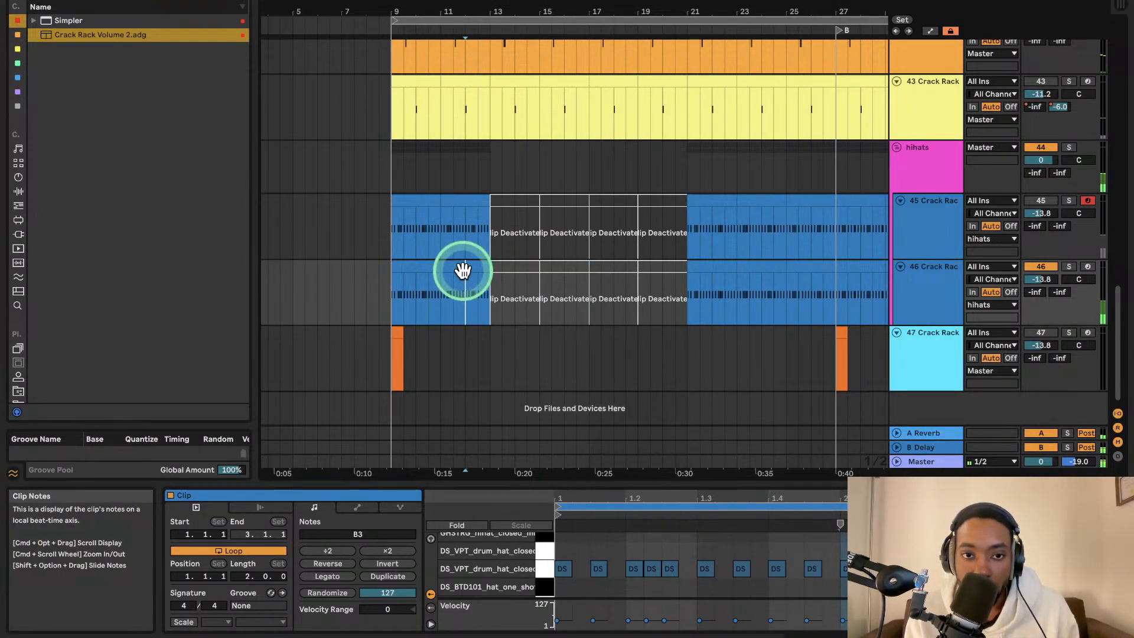
left_click(464, 269)
key("0")
left_click(419, 267)
key("0")
left_click(476, 197)
key("0")
left_click(410, 196)
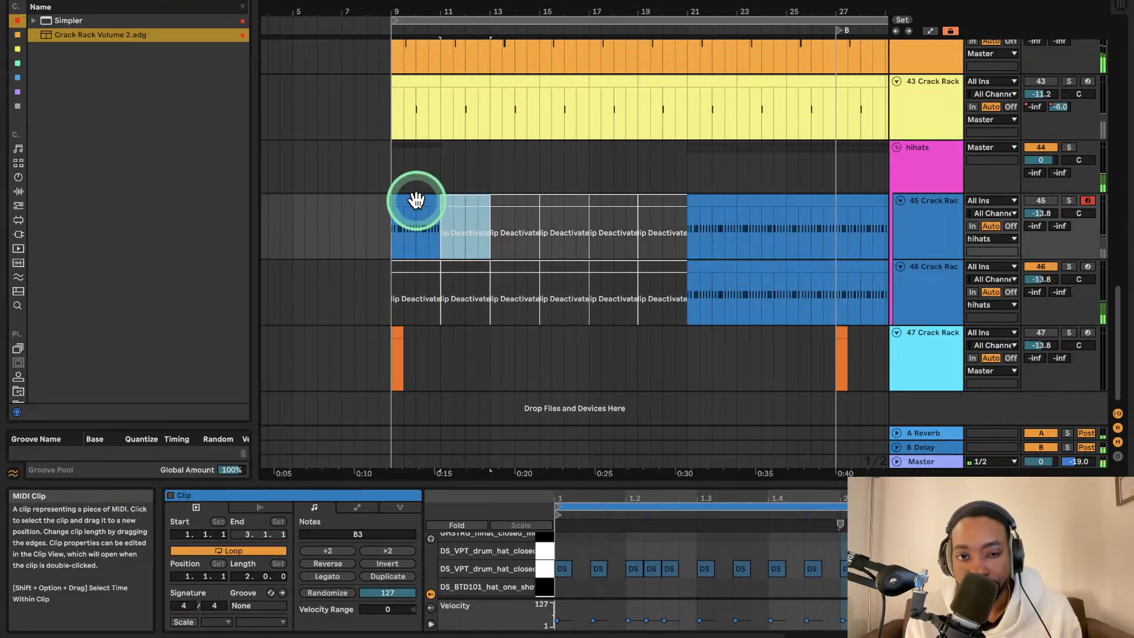
key("0")
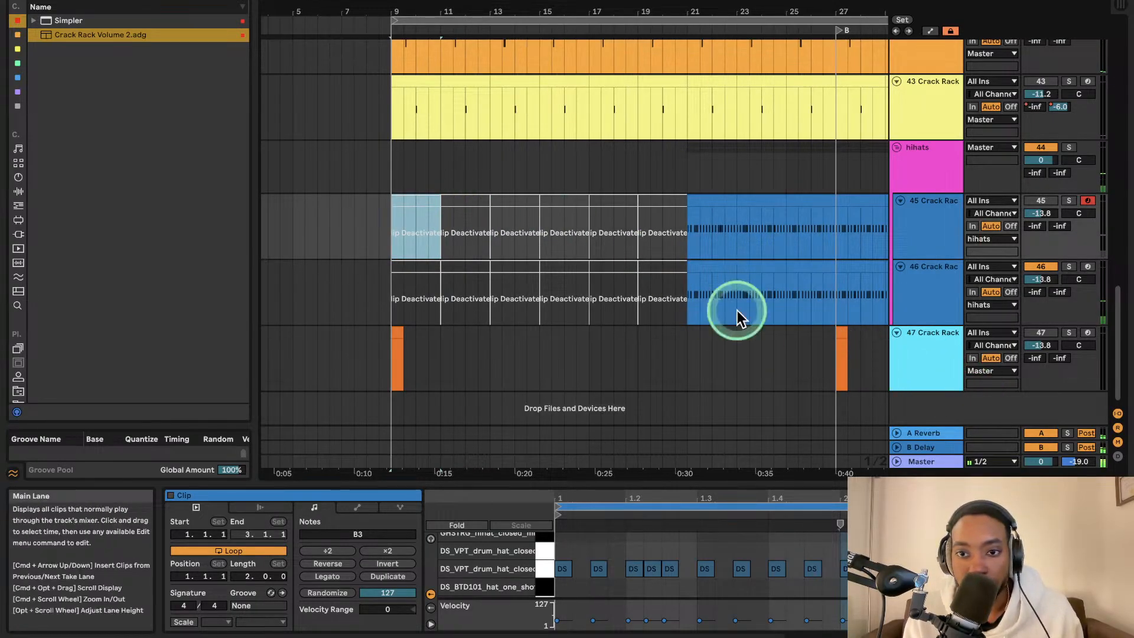
- Search the browser for 808 and load the 808's that Knock.adg rack on a new track below track 47
key("space")
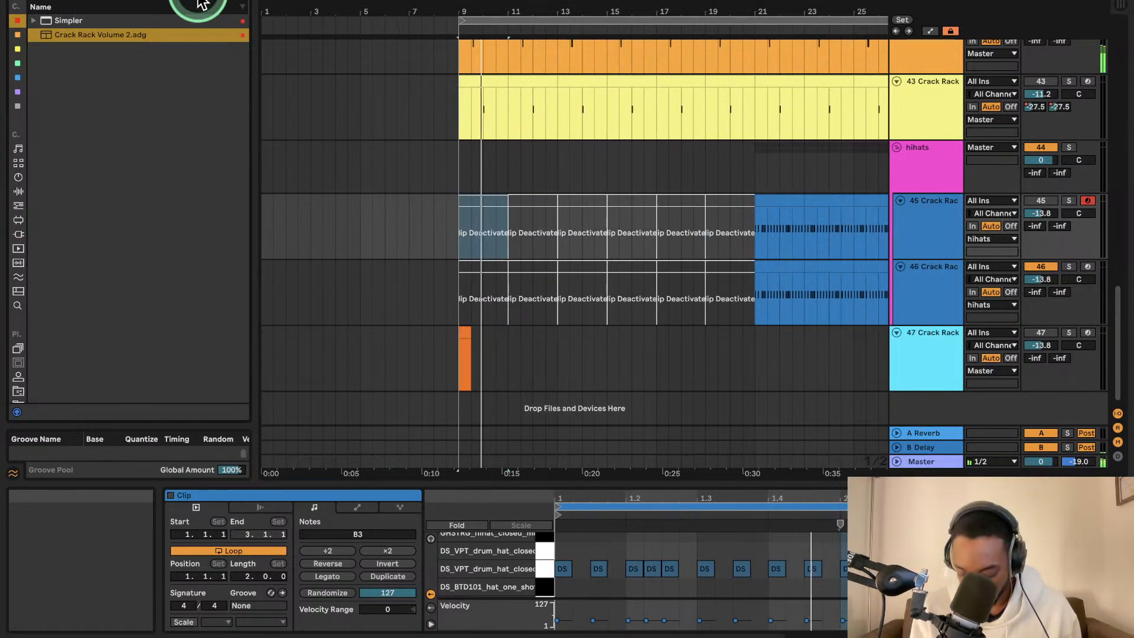
type("s")
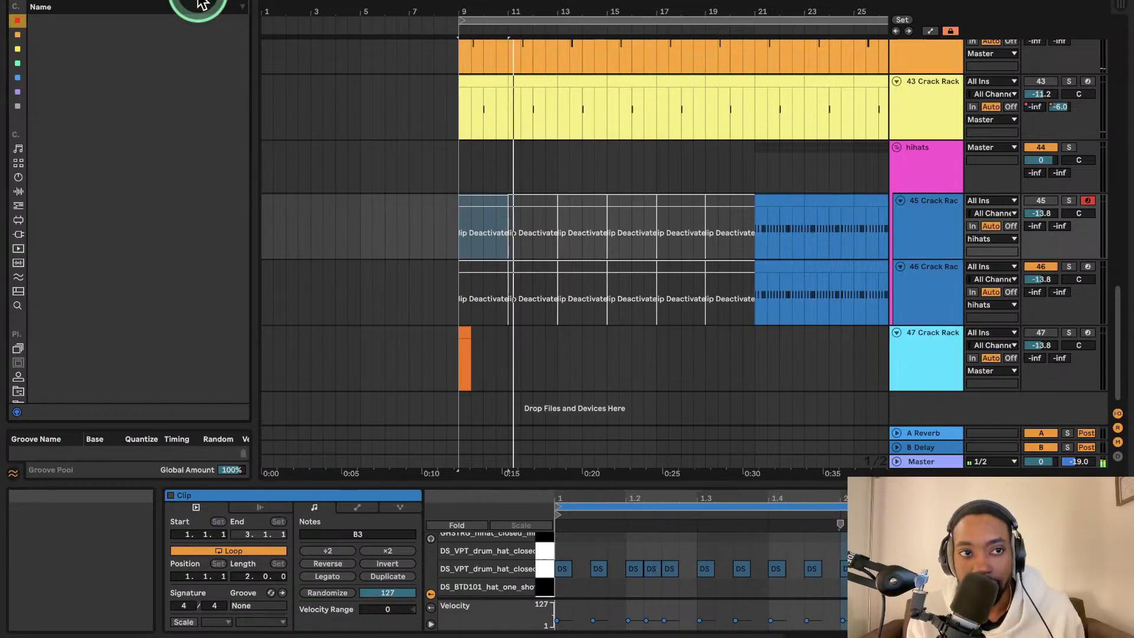
key("BackSpace")
type("808")
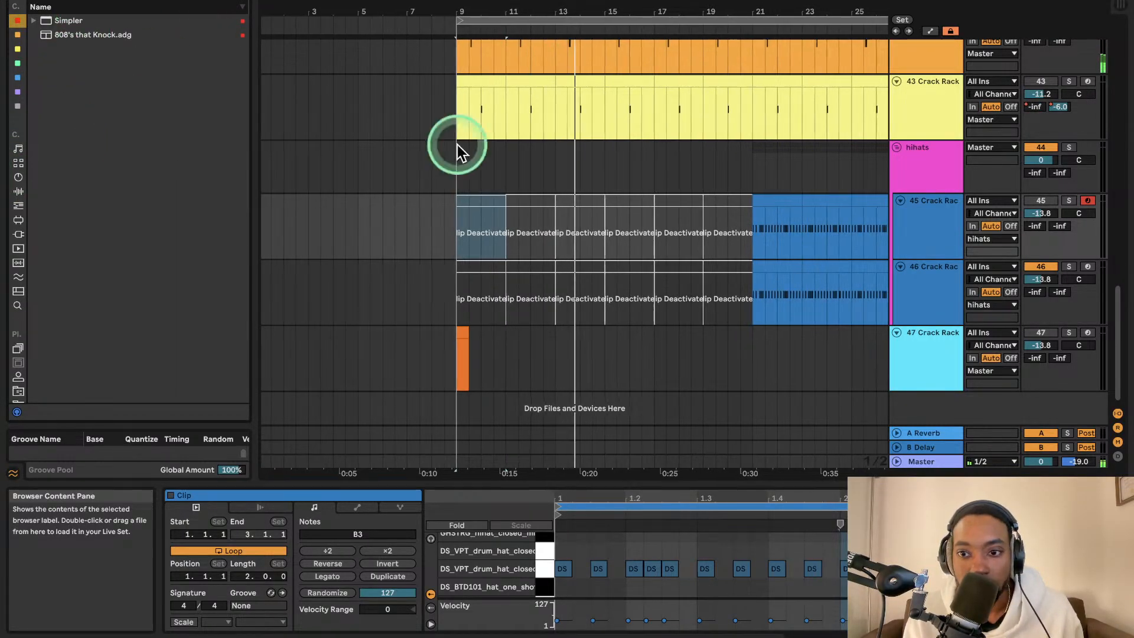
left_click_drag(102, 35, 611, 394)
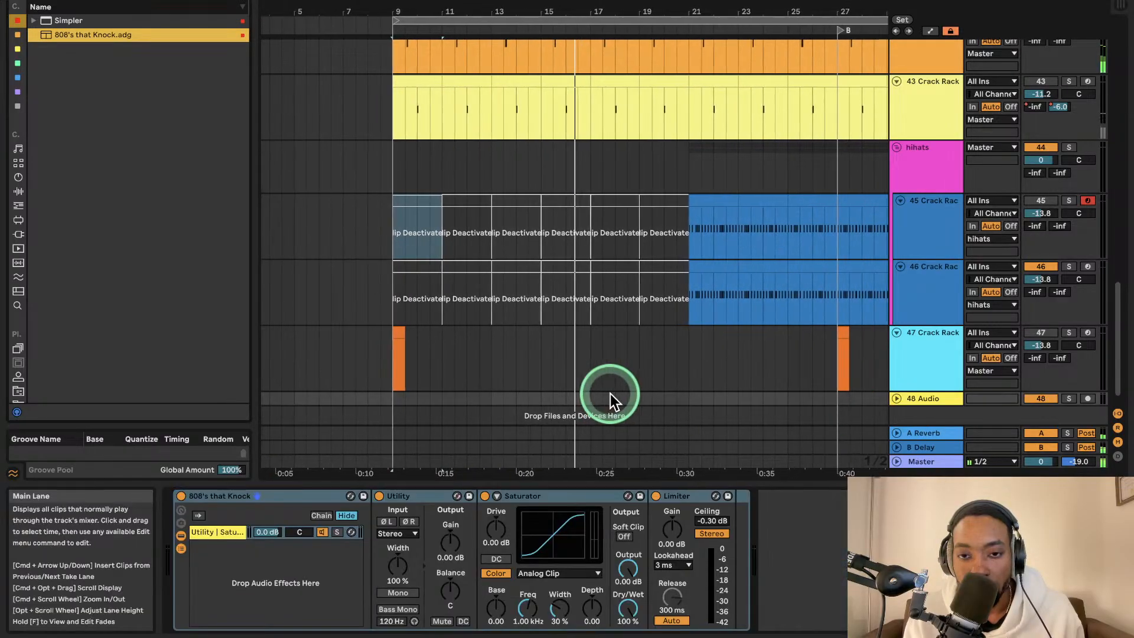
- Search the sounds for bell and load the Synth Rhythmic preset Pure Bell 8ths.adv on a new track below track 48
left_click(19, 163)
left_click(18, 192)
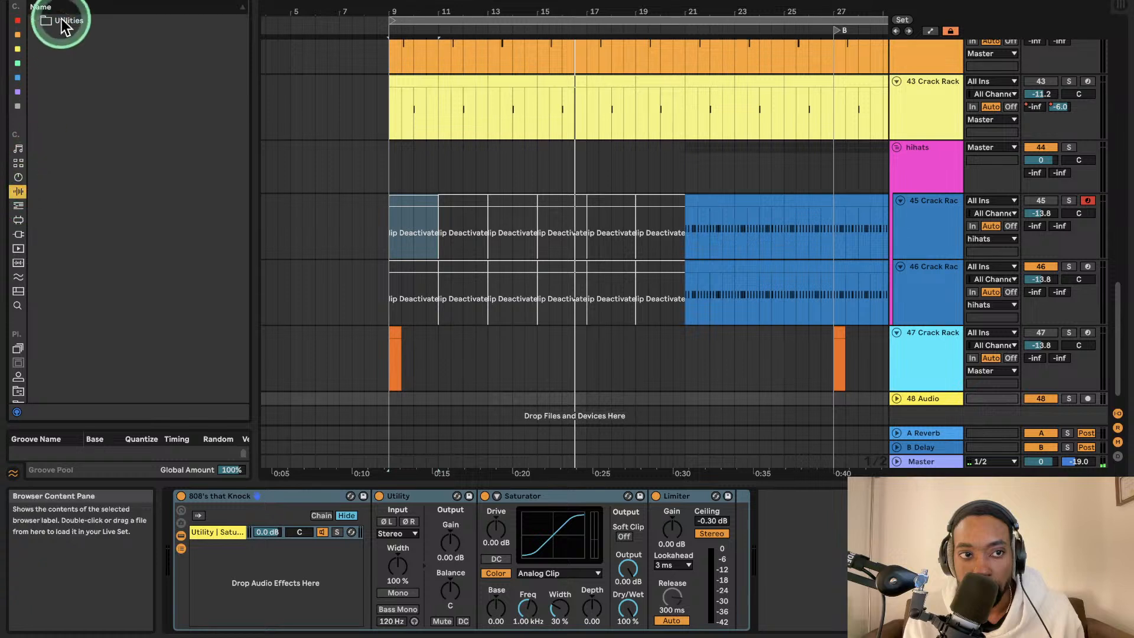
left_click(37, 22)
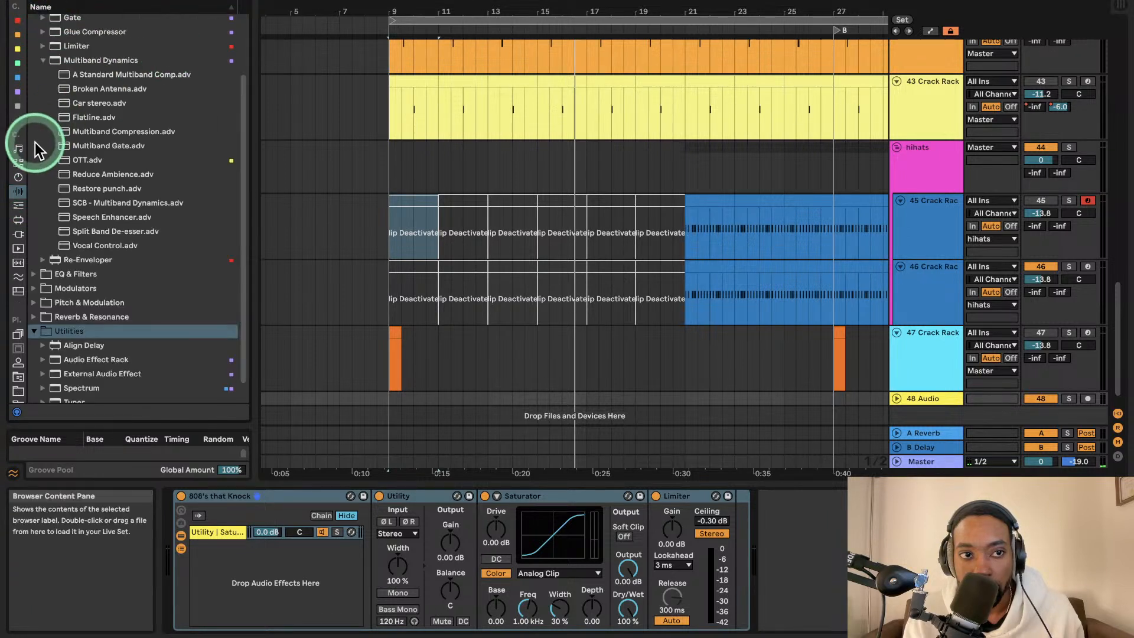
left_click(18, 148)
type("bell")
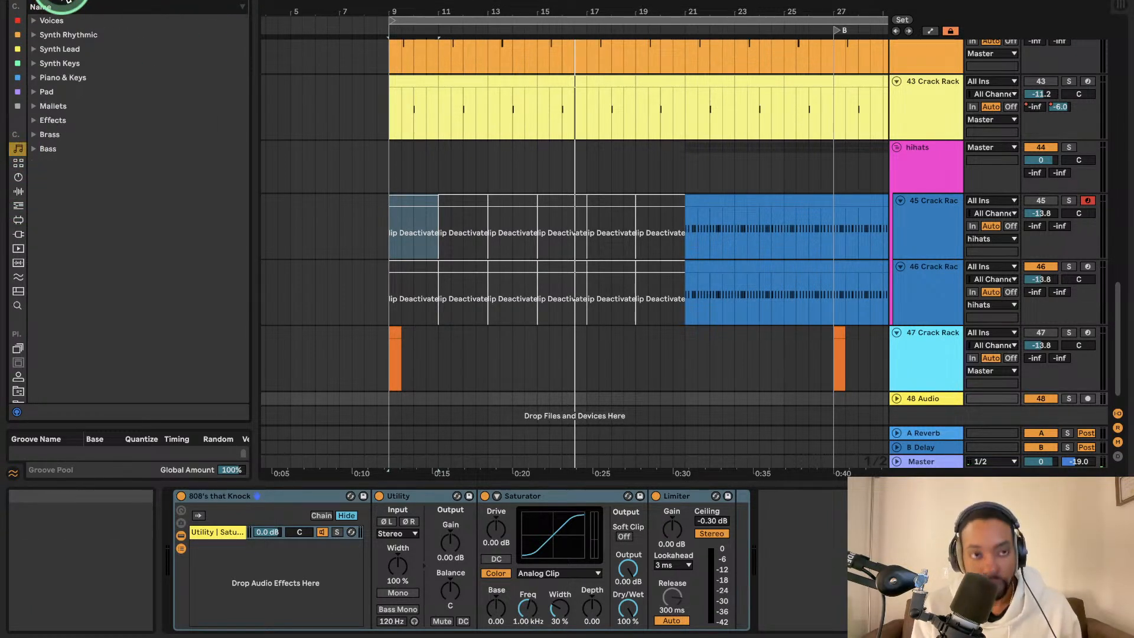
left_click(34, 34)
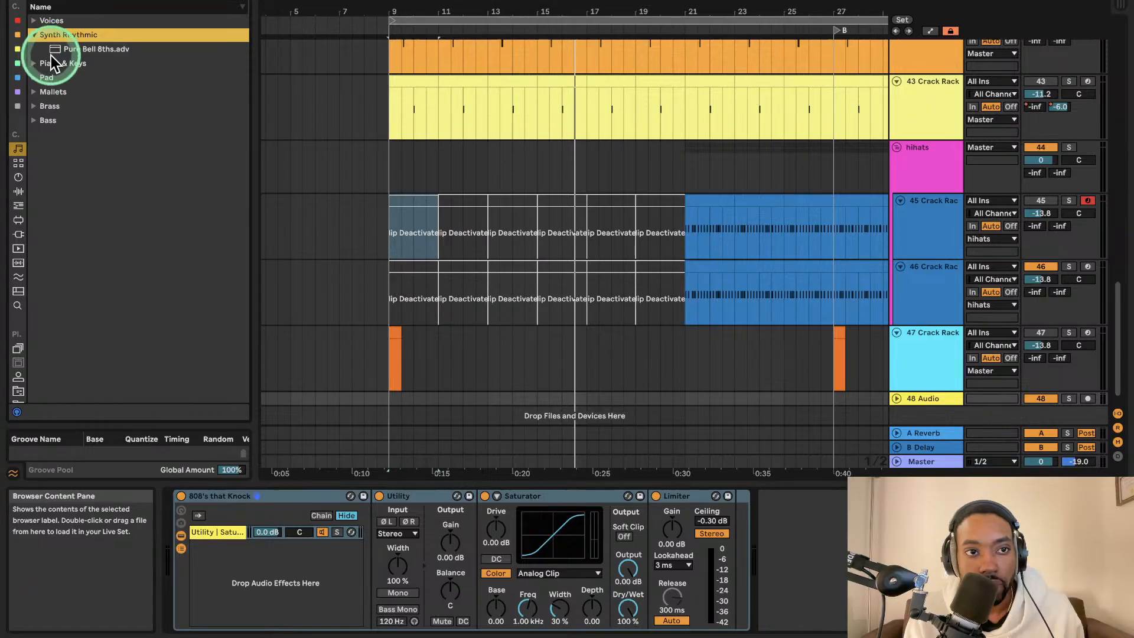
left_click(76, 50)
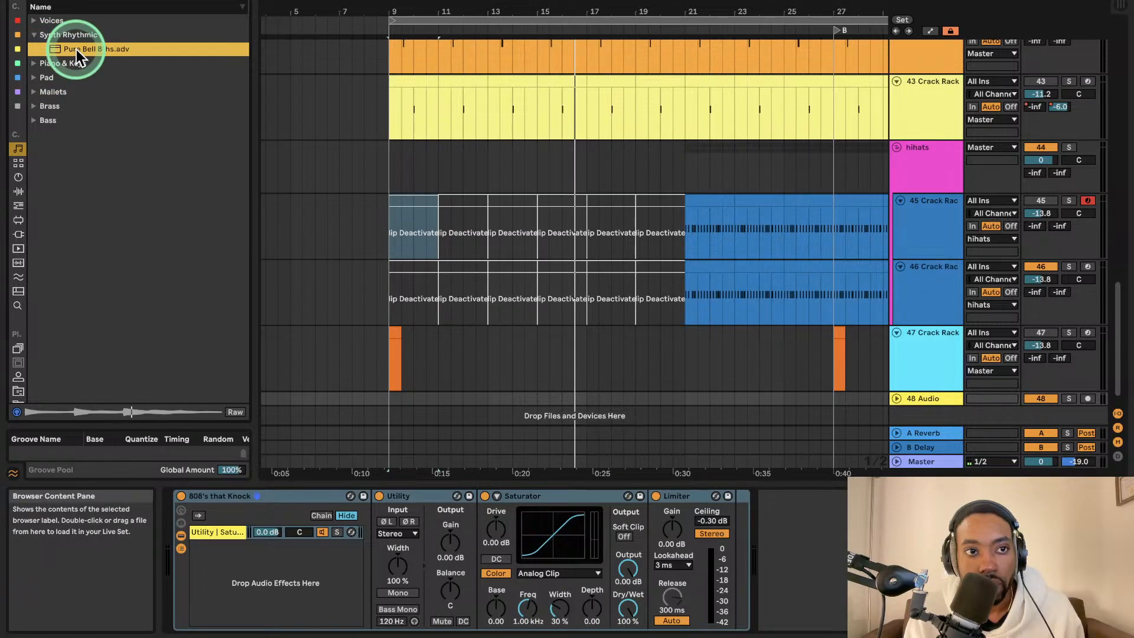
left_click_drag(653, 416, 715, 402)
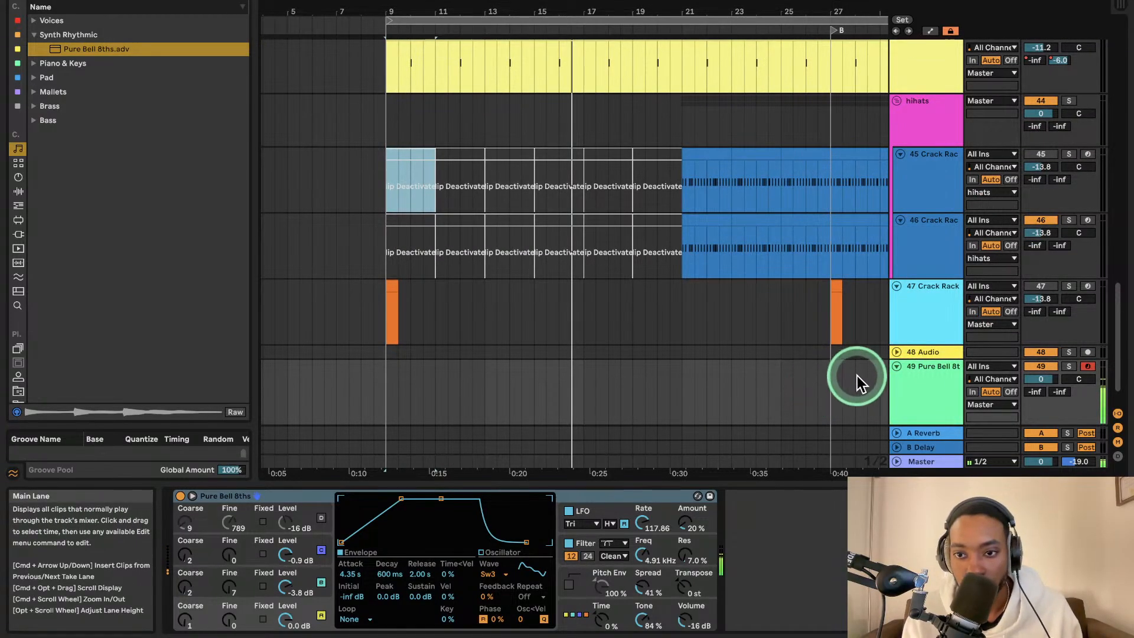
- Audition the Pure Bell 8ths sound with the beat and shorten its envelope attack to 76.0 ms
key("space")
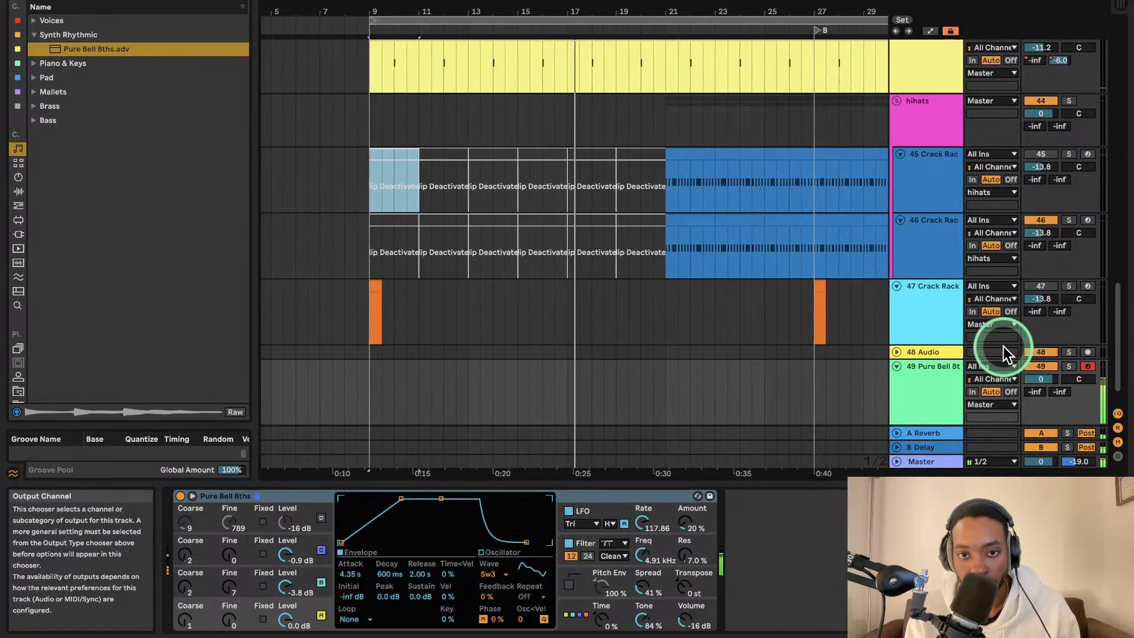
key("space")
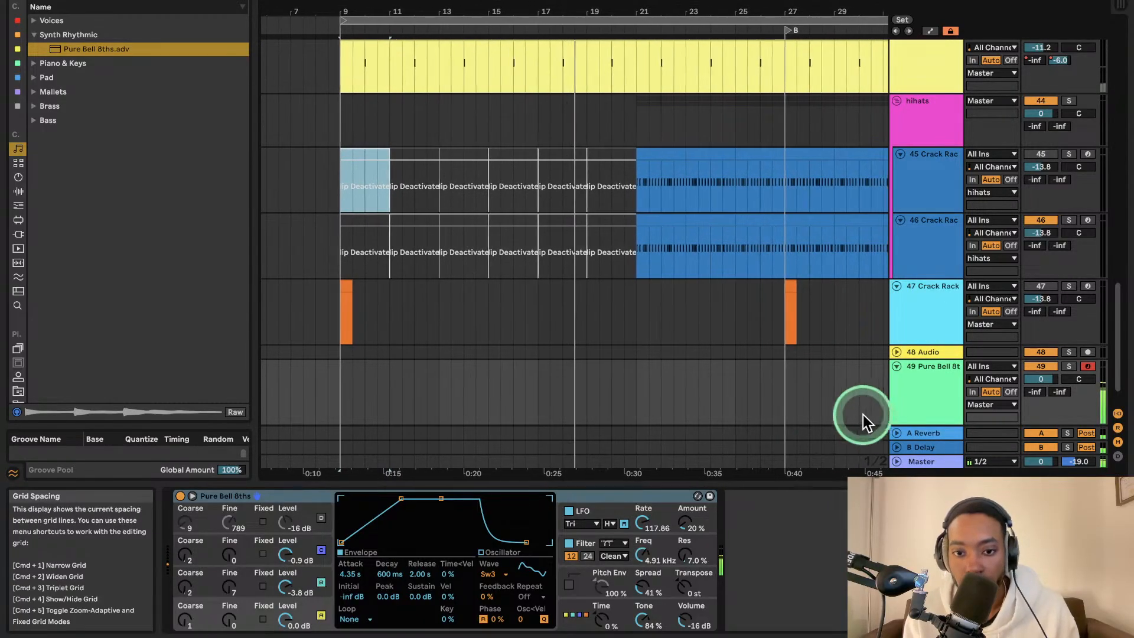
key("space")
scroll(575, 456, "left", 5)
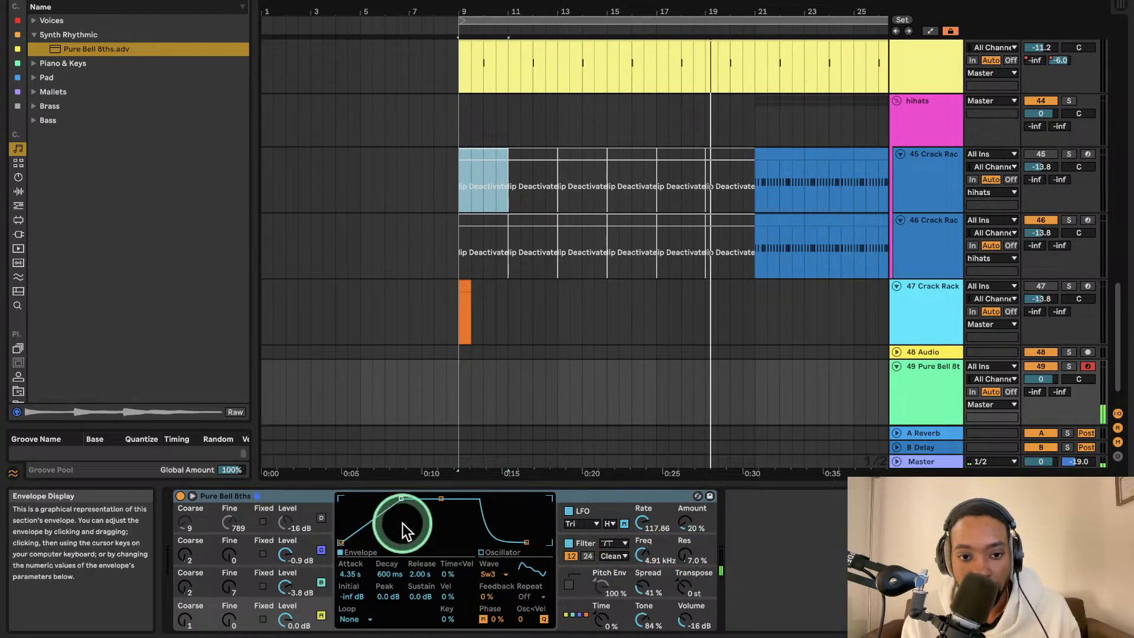
left_click_drag(402, 499, 379, 501)
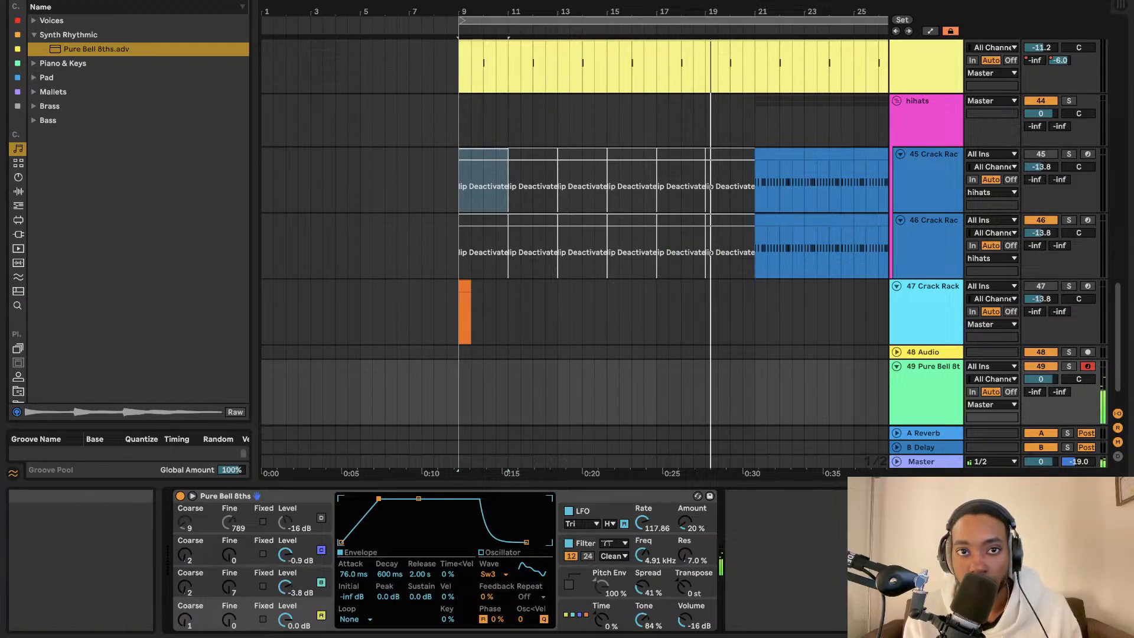
- Record a bell melody on track 49 from bar 9 to about bar 21
left_click(509, 1)
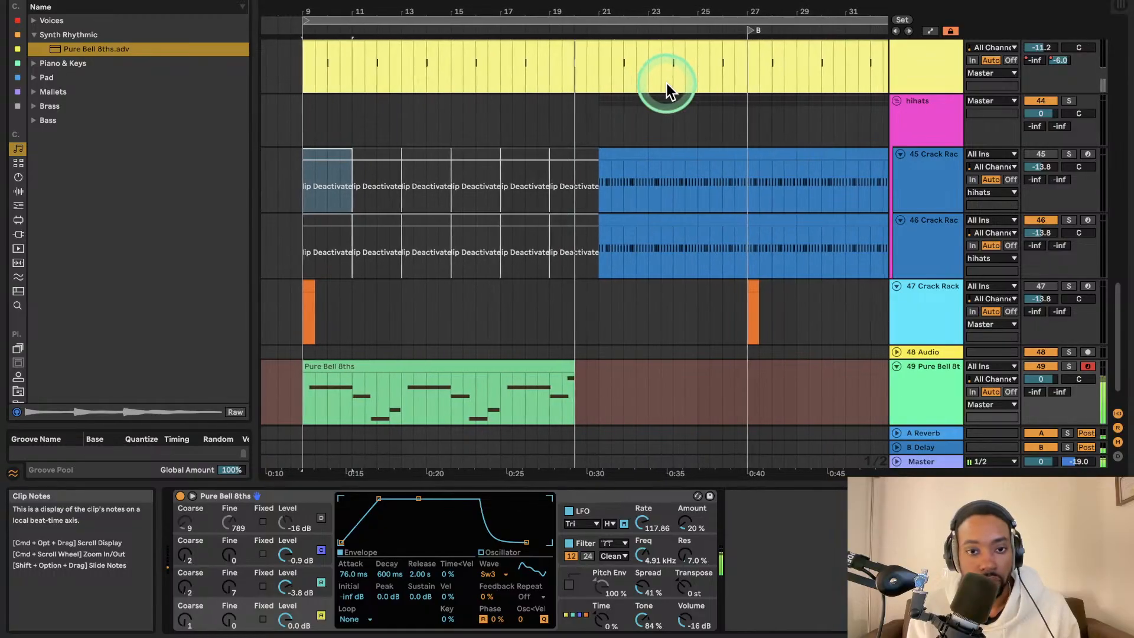
key("space")
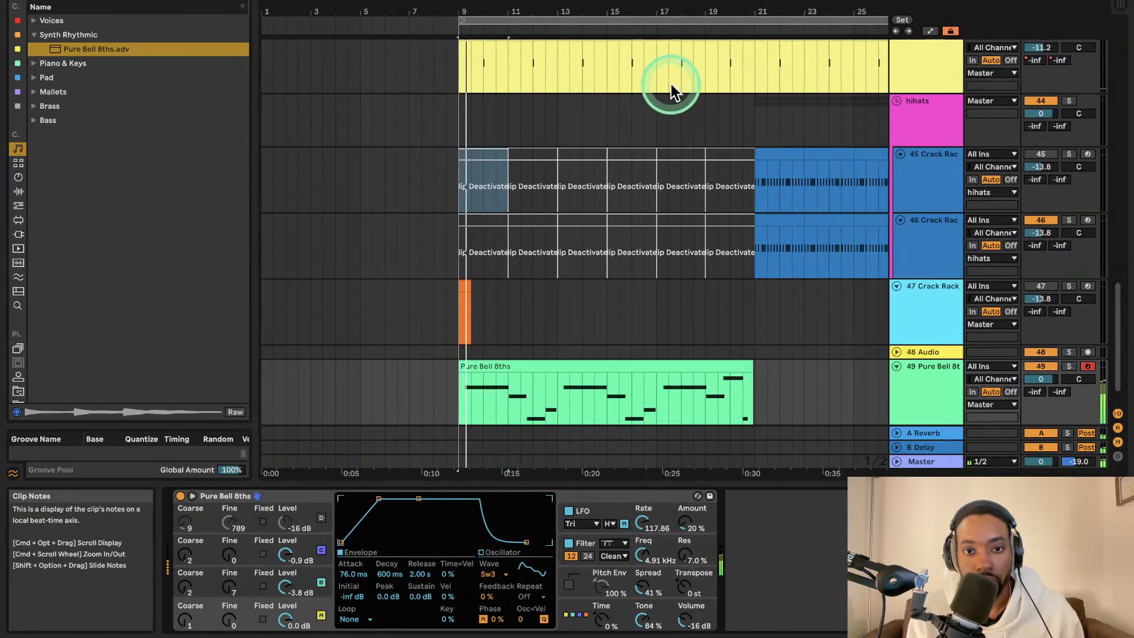
- Delete bars 13 to 17 of the recorded Pure Bell 8ths clip and move the remaining last part back to bar 13
left_click_drag(556, 392, 672, 385)
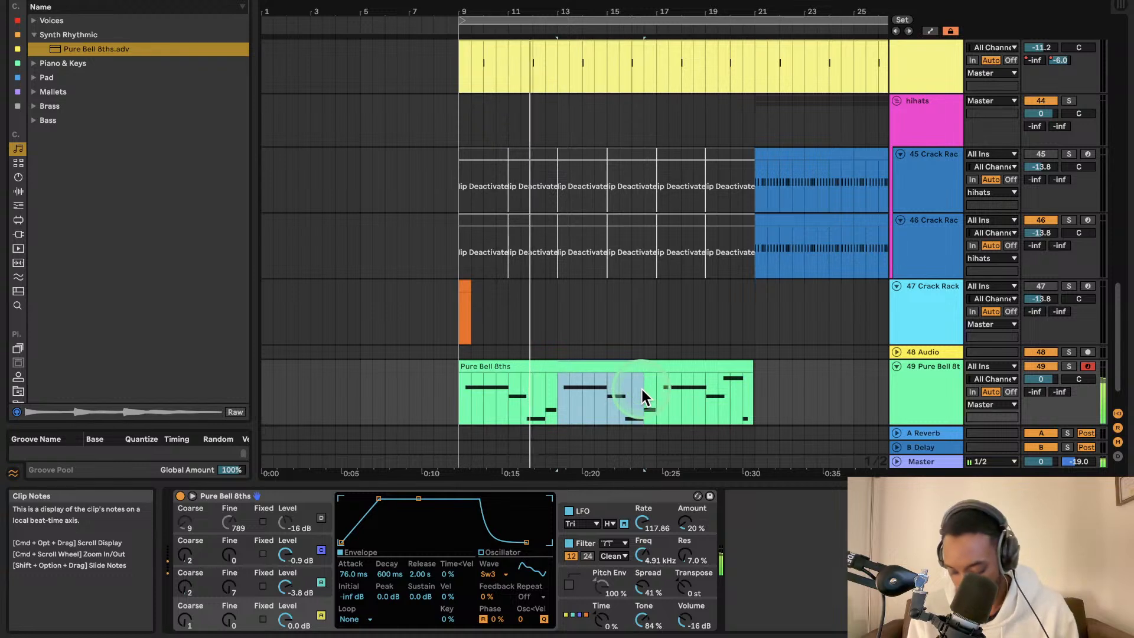
key("Delete")
left_click_drag(641, 367, 586, 372)
key("space")
key("space")
scroll(643, 357, "right", 1)
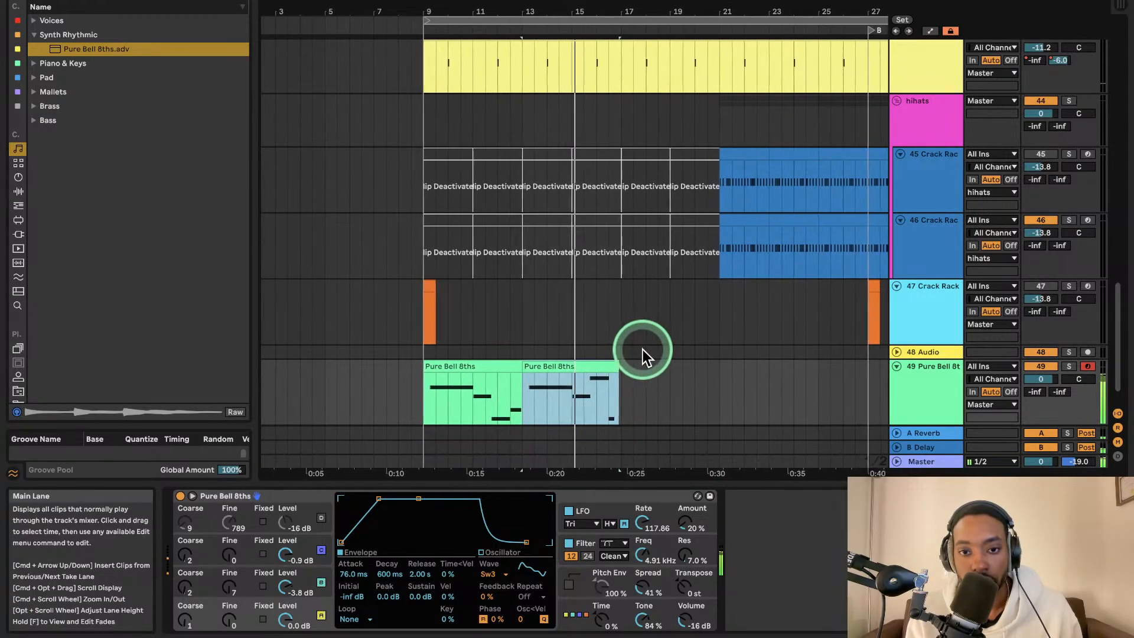
- Open the Pure Bell 8ths clip that starts at bar 13, play it, and enlarge its note editor
left_click(538, 371)
key("space")
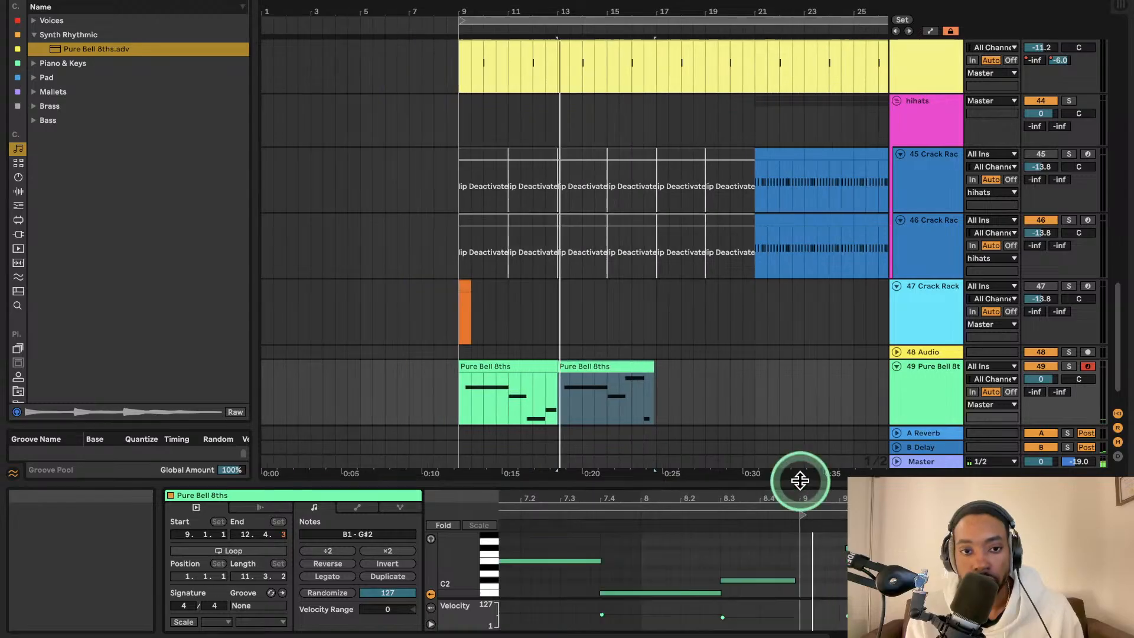
left_click(460, 403)
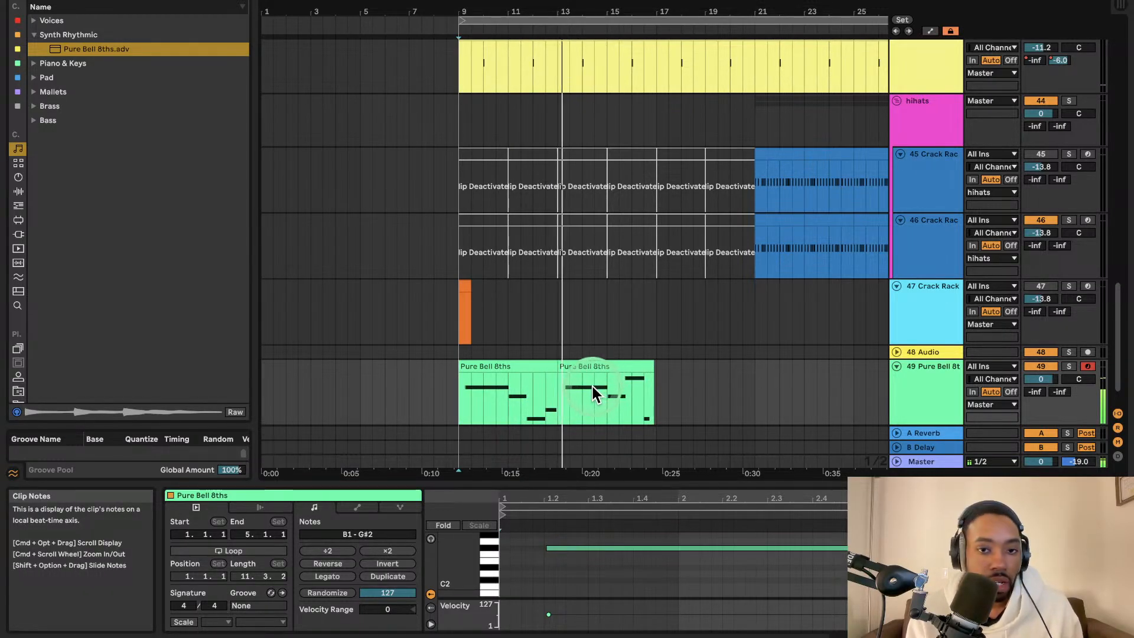
left_click(627, 378)
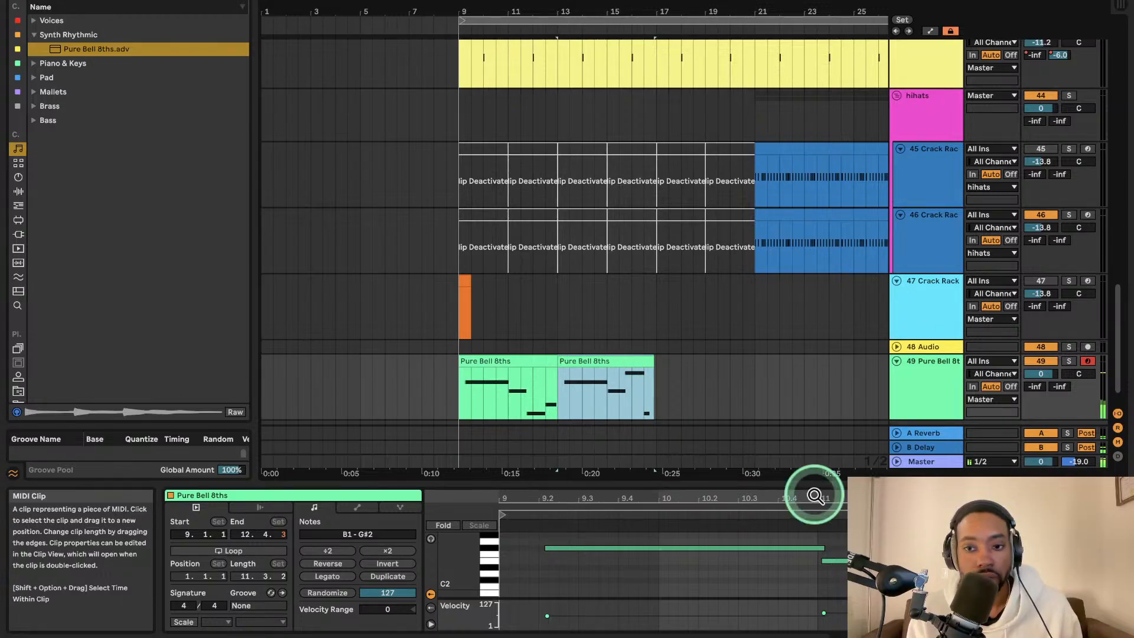
left_click_drag(843, 471, 830, 336)
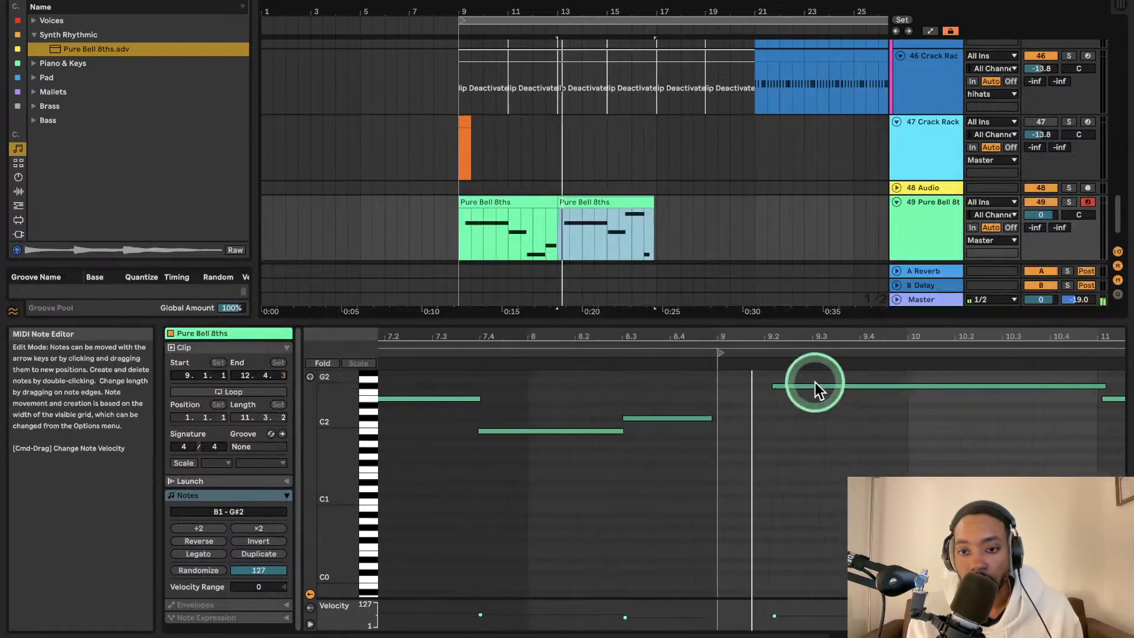
scroll(848, 397, "right", 5)
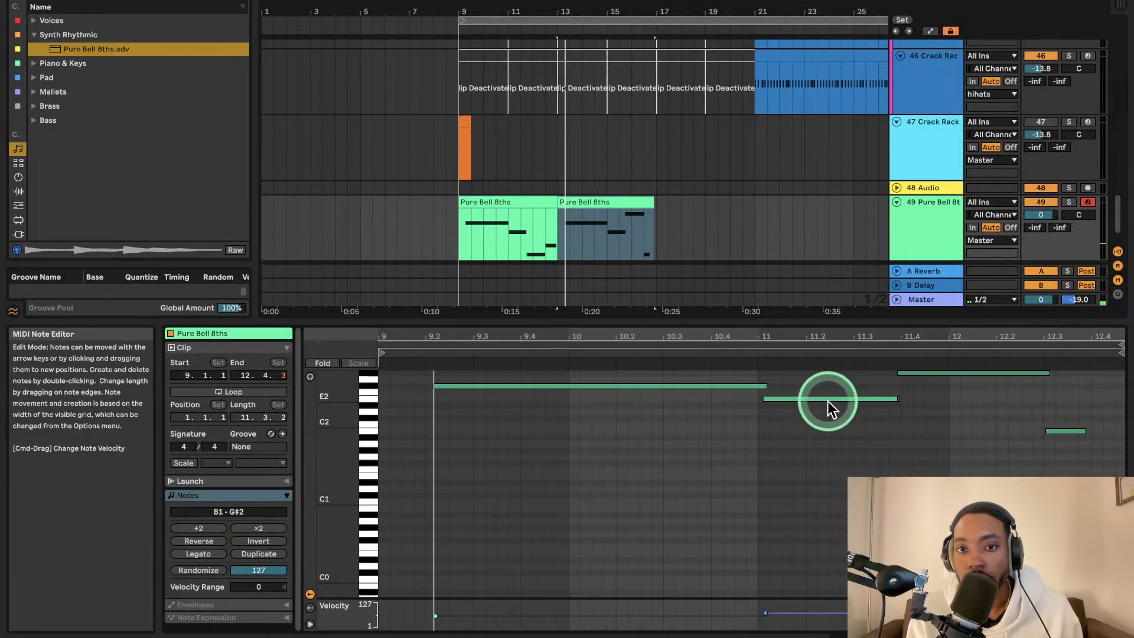
- Turn on note preview and raise the E2 note at bar 11 to G#2, starting exactly on the bar
left_click(821, 405)
left_click(792, 396)
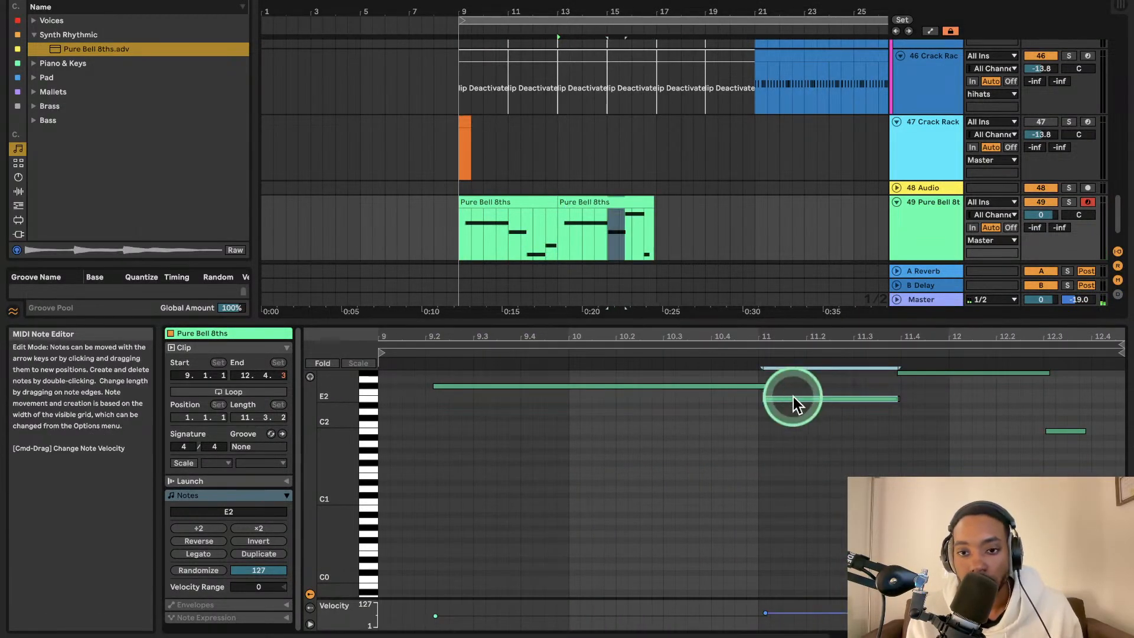
left_click(310, 377)
left_click(856, 393)
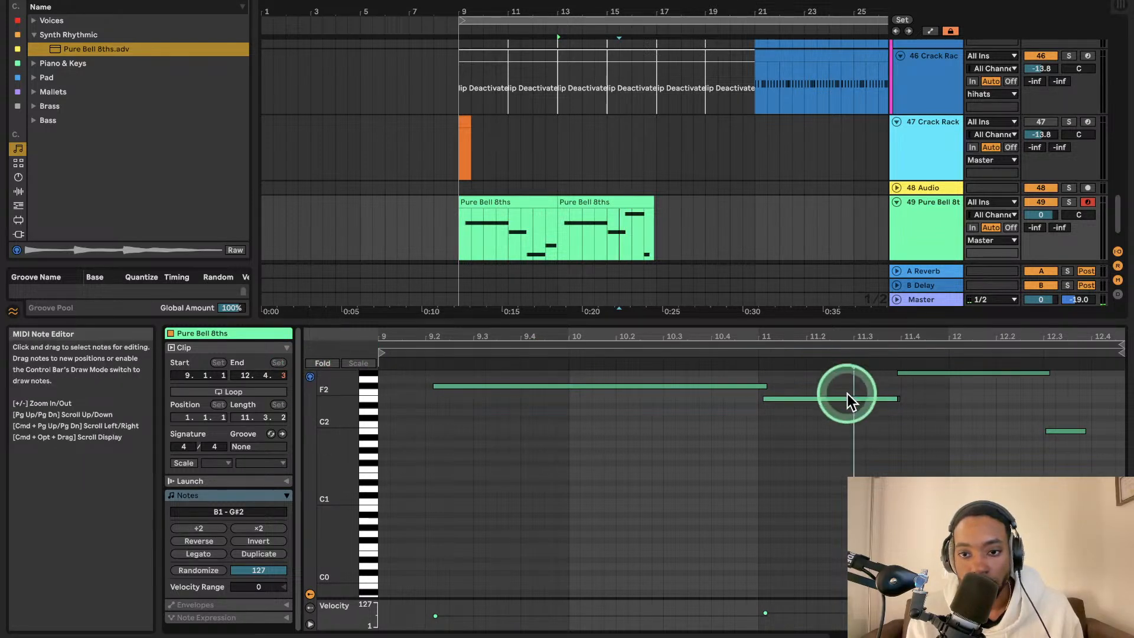
mouse_move(845, 399)
left_mouse_down()
mouse_move(851, 372)
mouse_move(840, 395)
left_mouse_up()
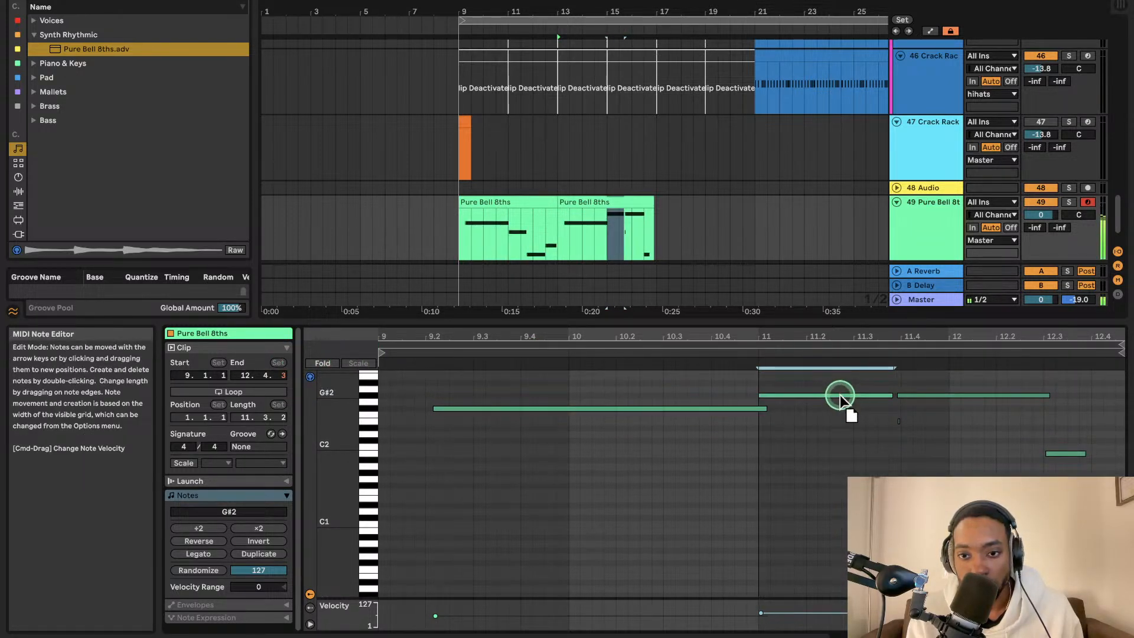
- Lower the G#2 note near beat 11.4 to B1 and add a C#2 note over the last note at beat 12.3
left_click(920, 402)
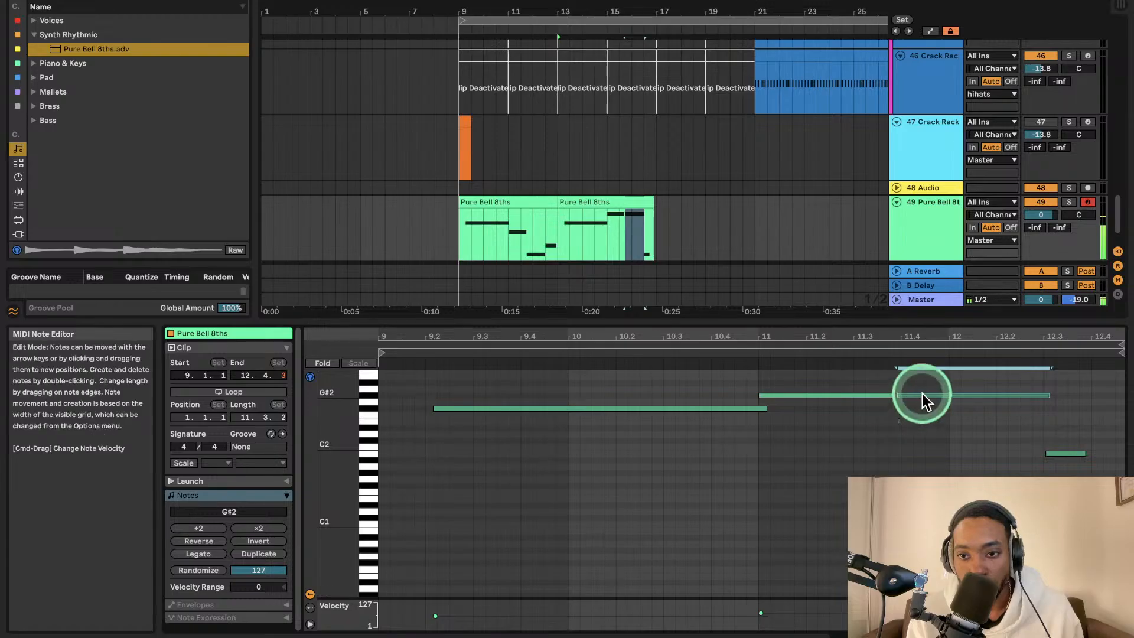
left_click_drag(922, 395, 922, 448)
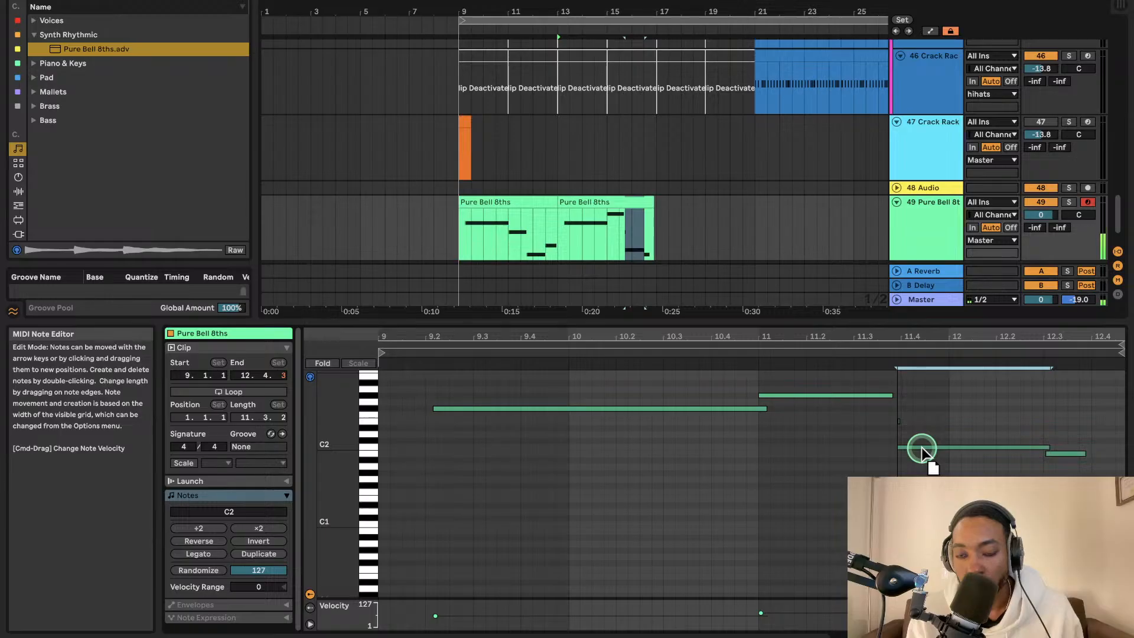
left_click(1062, 453)
left_click_drag(1062, 454, 1100, 451)
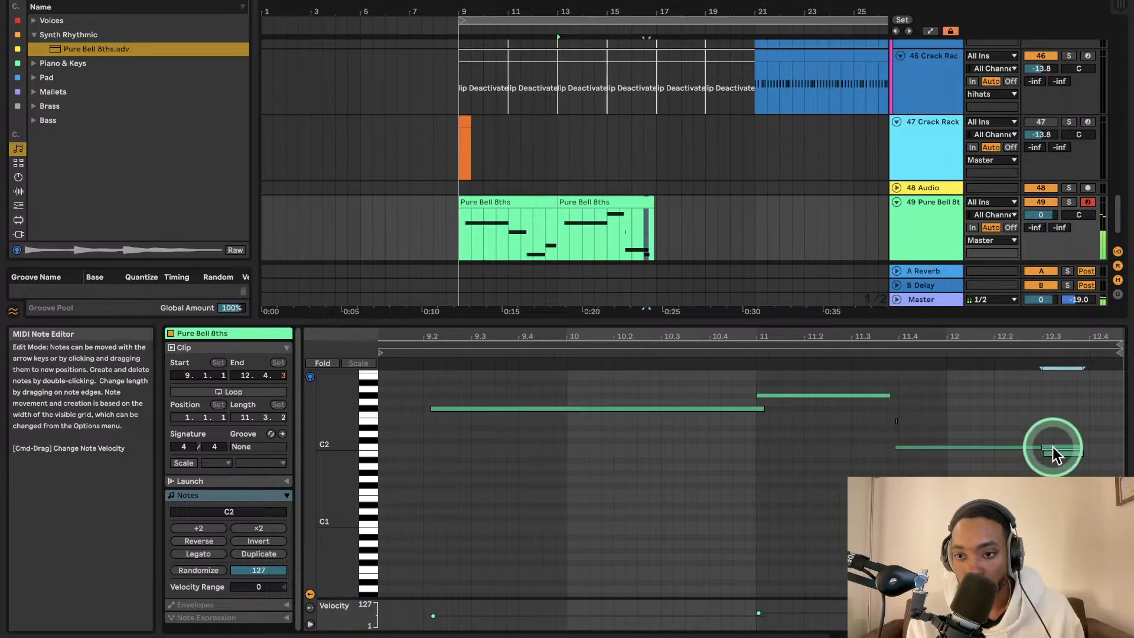
left_click(976, 447)
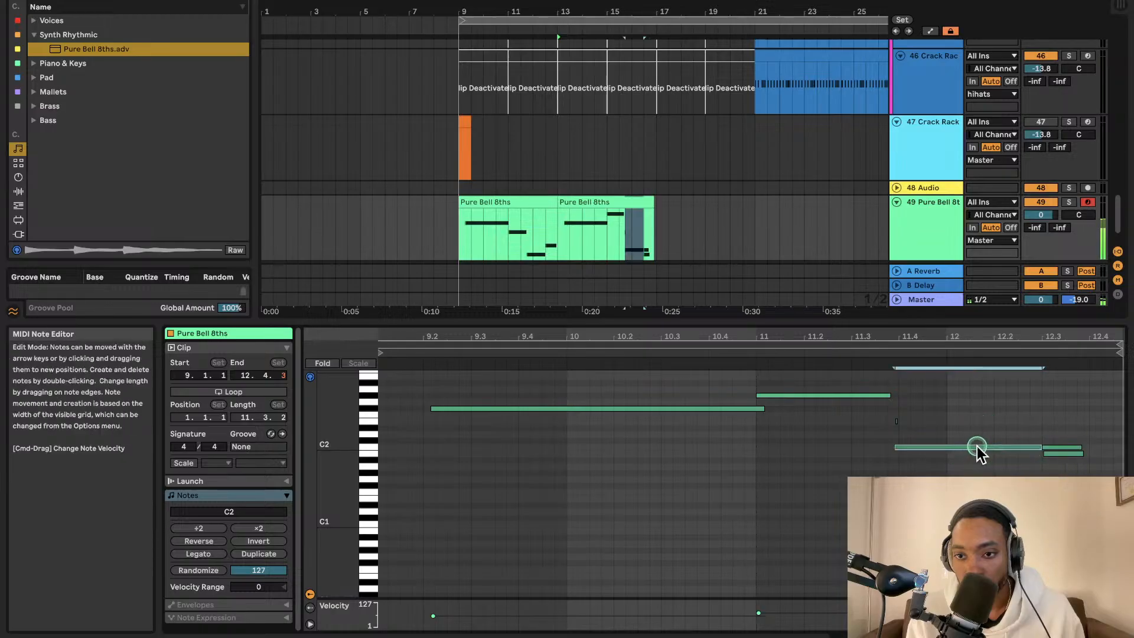
left_click(1049, 448)
key("space")
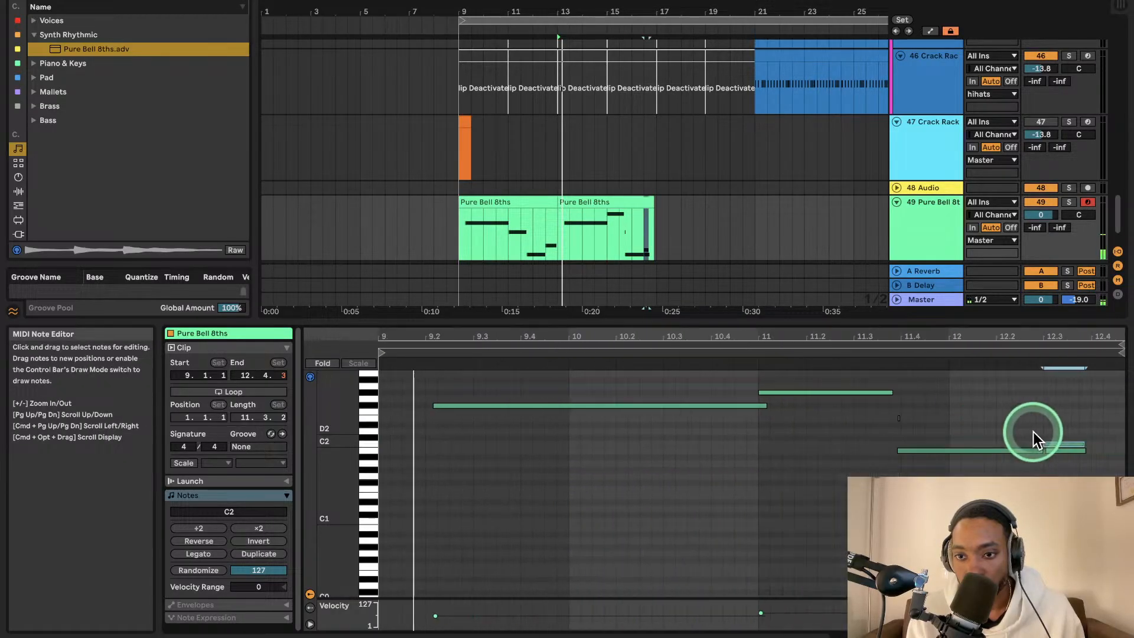
key("Up")
key("space")
key("space")
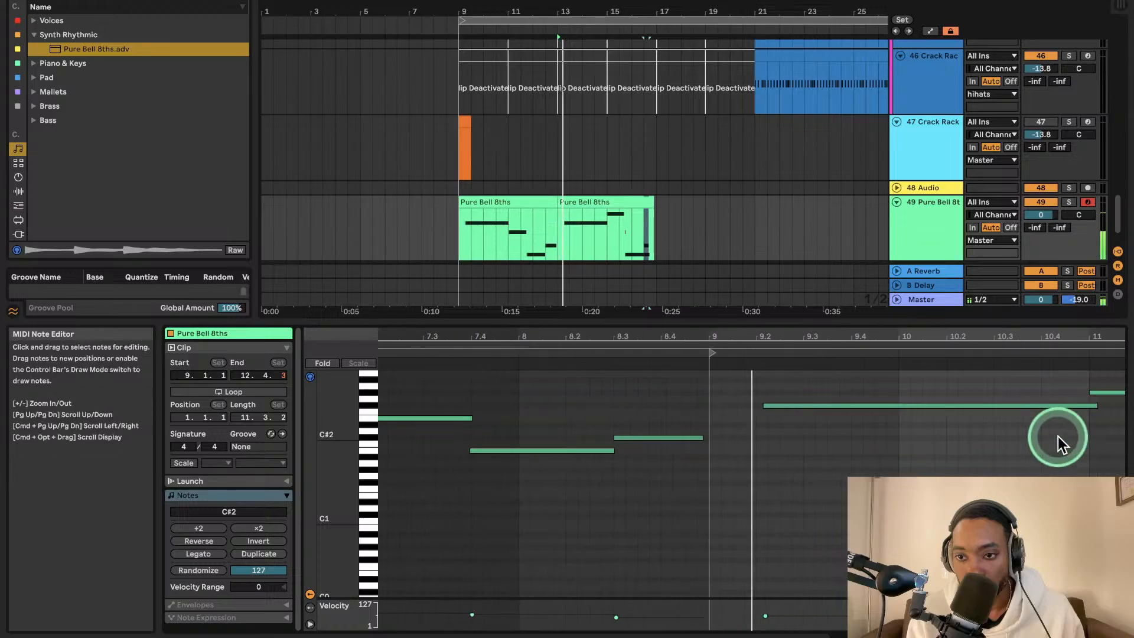
- Listen to the edited bell melody while examining its notes across the clip
scroll(1051, 432, "right", 4)
scroll(1063, 448, "left", 3)
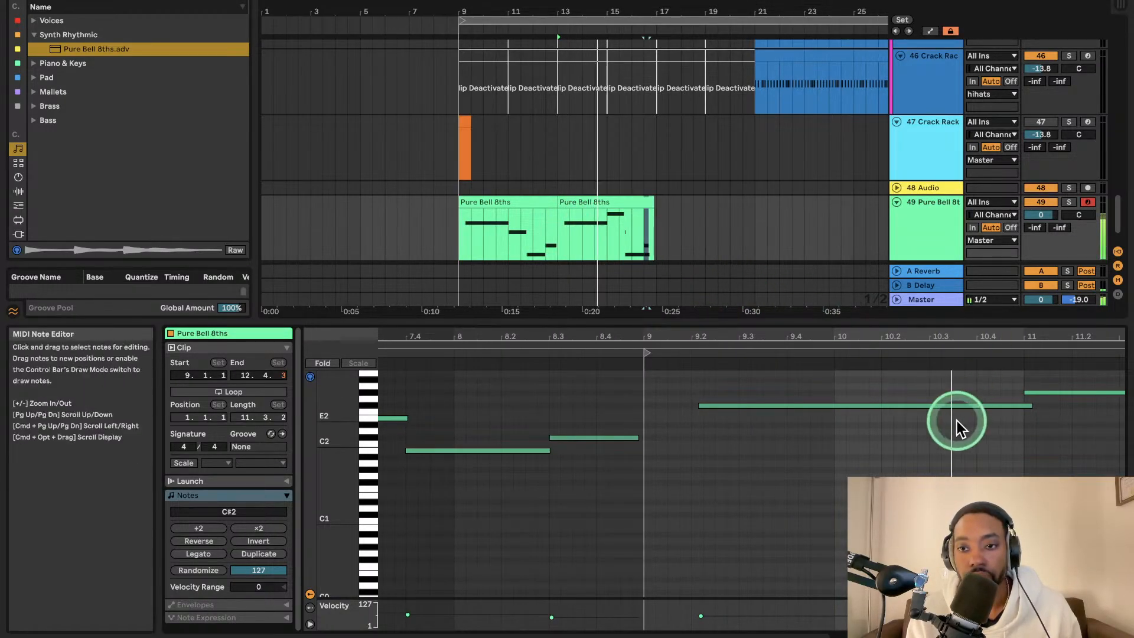
scroll(945, 418, "right", 4)
scroll(942, 417, "down", 1)
scroll(940, 417, "down", 3)
scroll(918, 414, "up", 4)
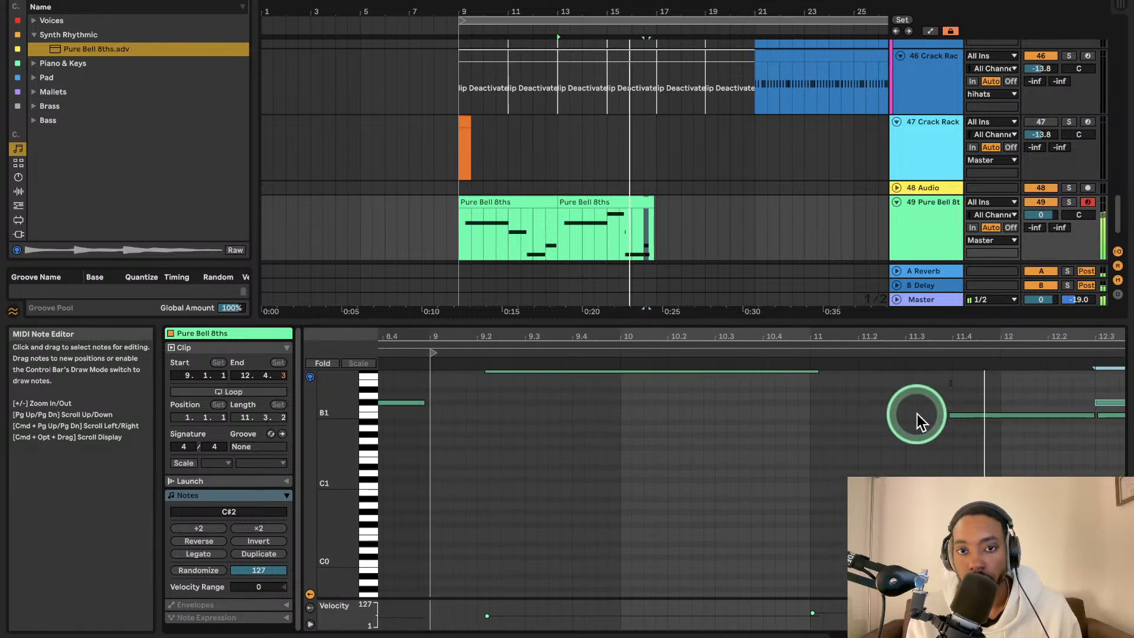
scroll(918, 414, "down", 1)
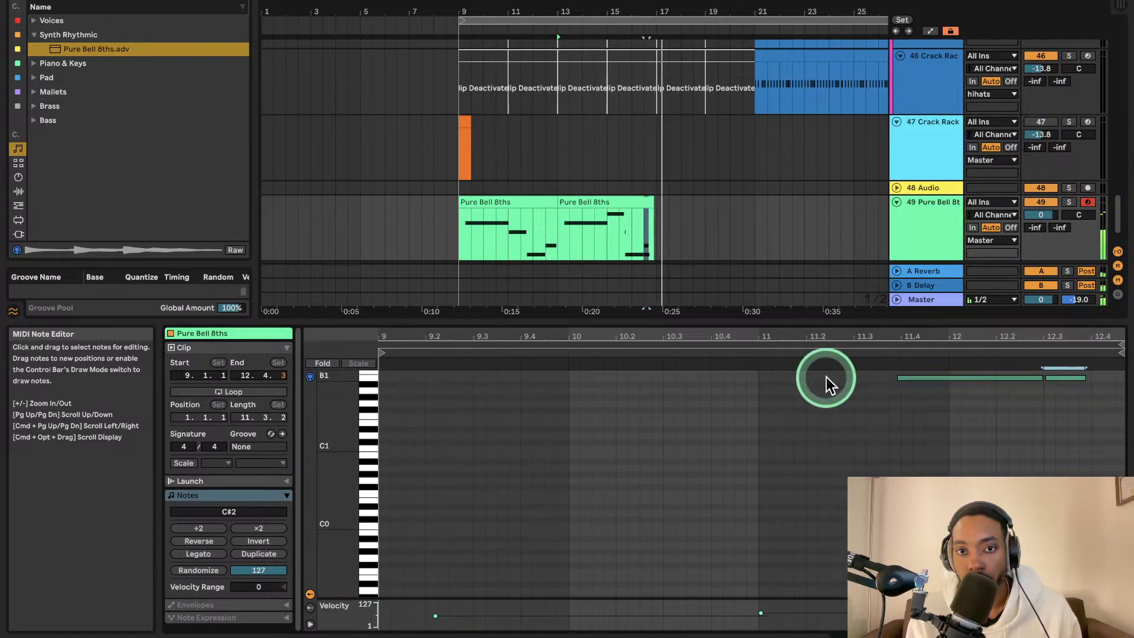
scroll(828, 377, "left", 1)
scroll(833, 402, "up", 5)
scroll(830, 396, "down", 6)
scroll(841, 417, "right", 2)
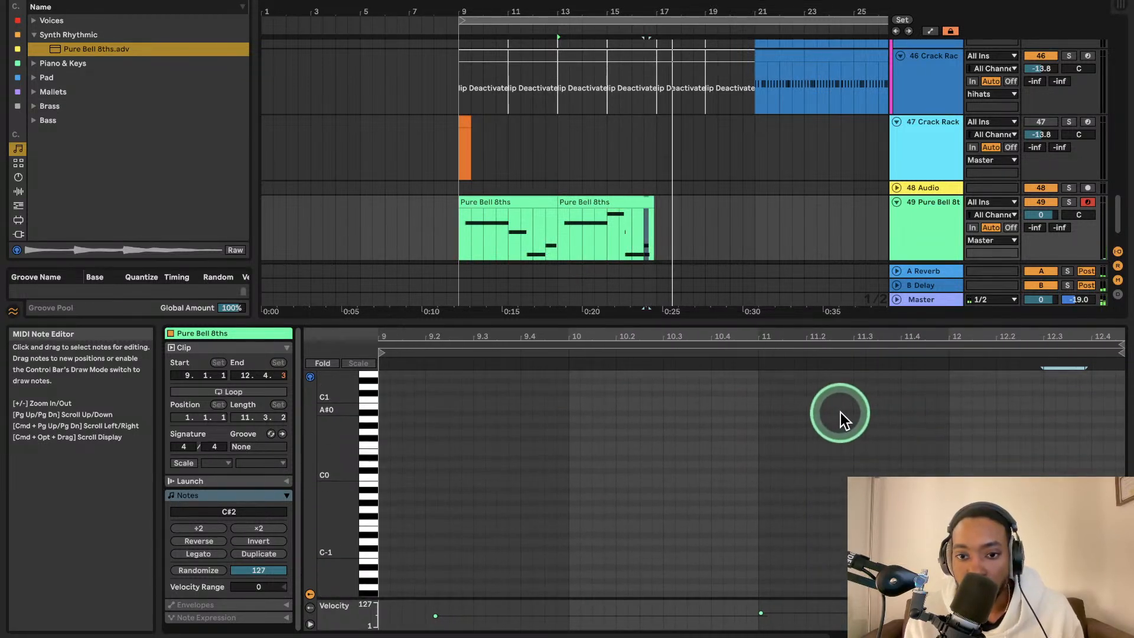
scroll(843, 401, "up", 7)
scroll(836, 396, "down", 7)
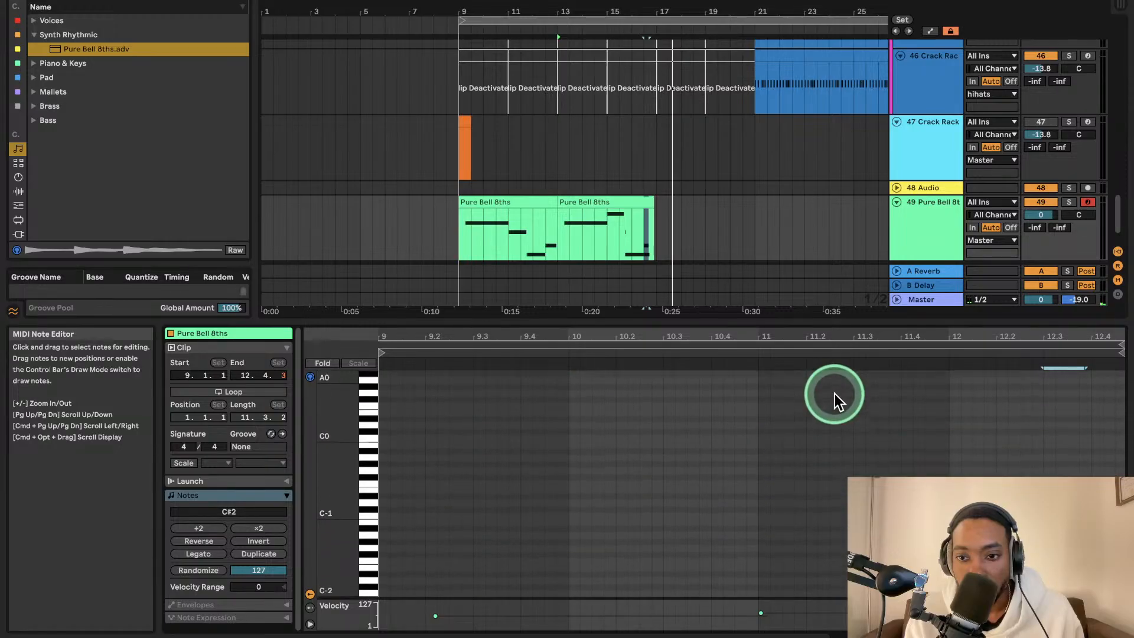
- Expand the note editor to almost full height and delete the tiny stray E2 note just before beat 11.4
left_click(641, 215)
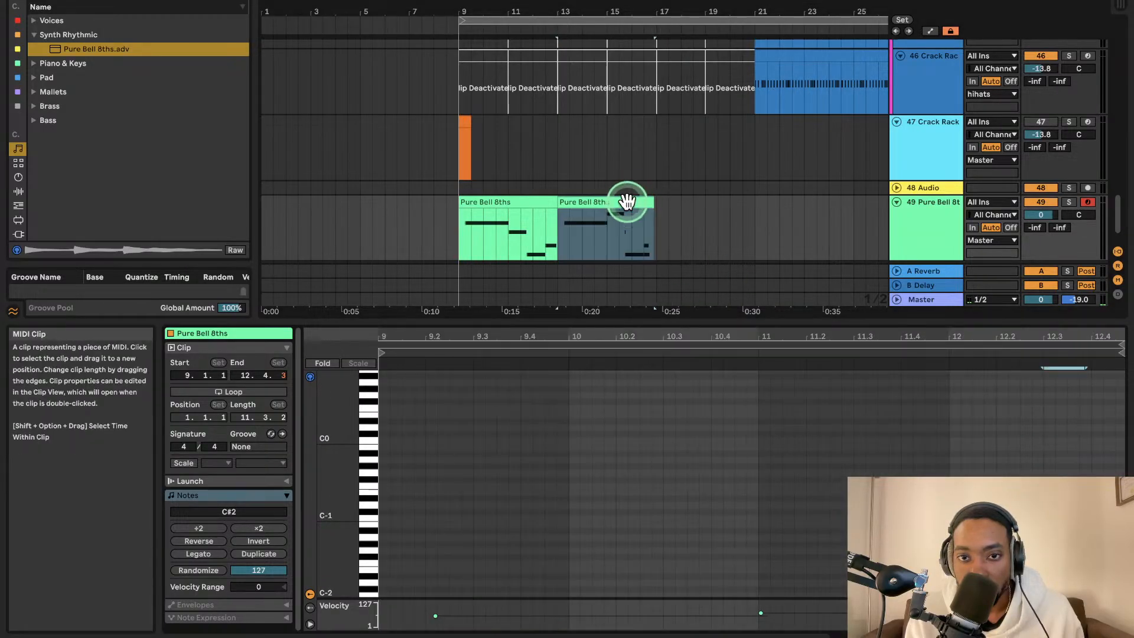
scroll(774, 421, "up", 10)
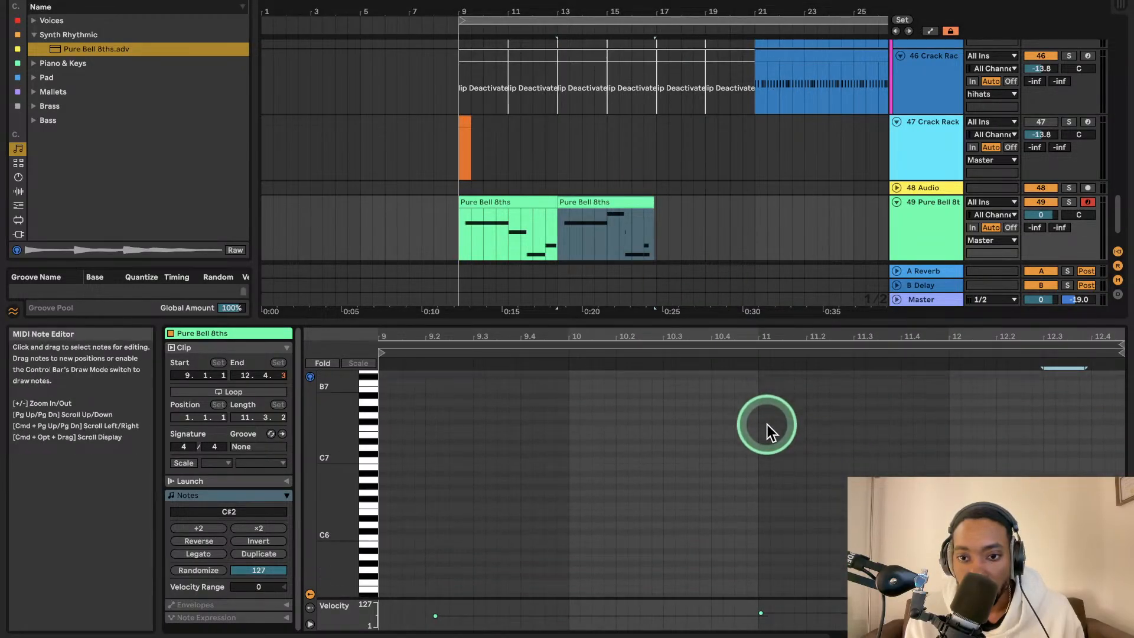
scroll(768, 424, "up", 3)
scroll(768, 425, "down", 8)
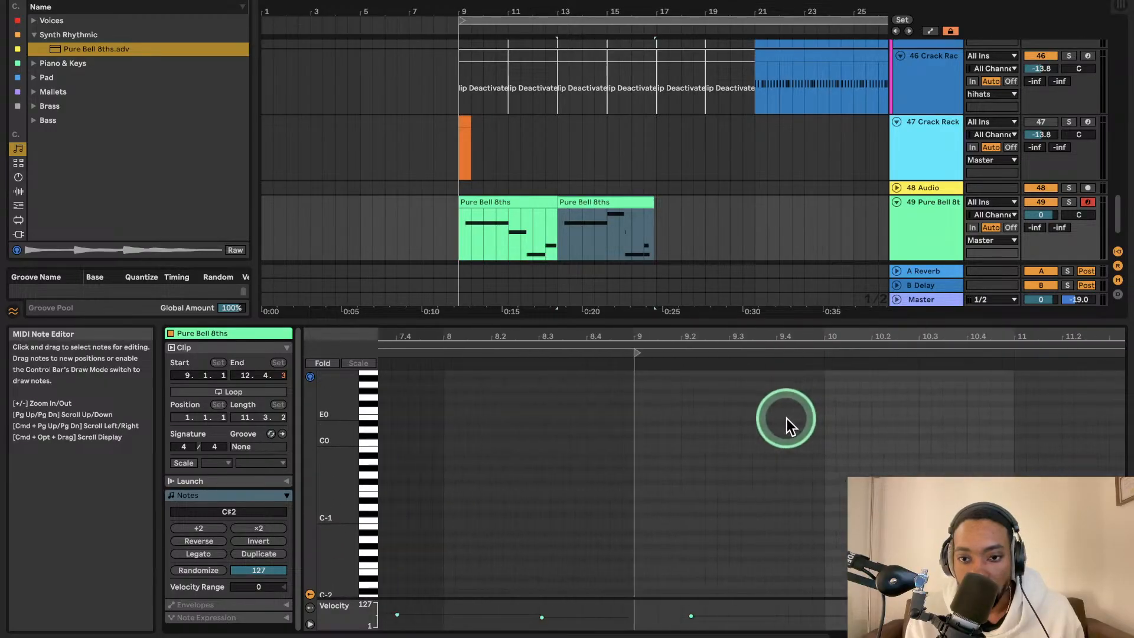
left_click_drag(792, 322, 797, 55)
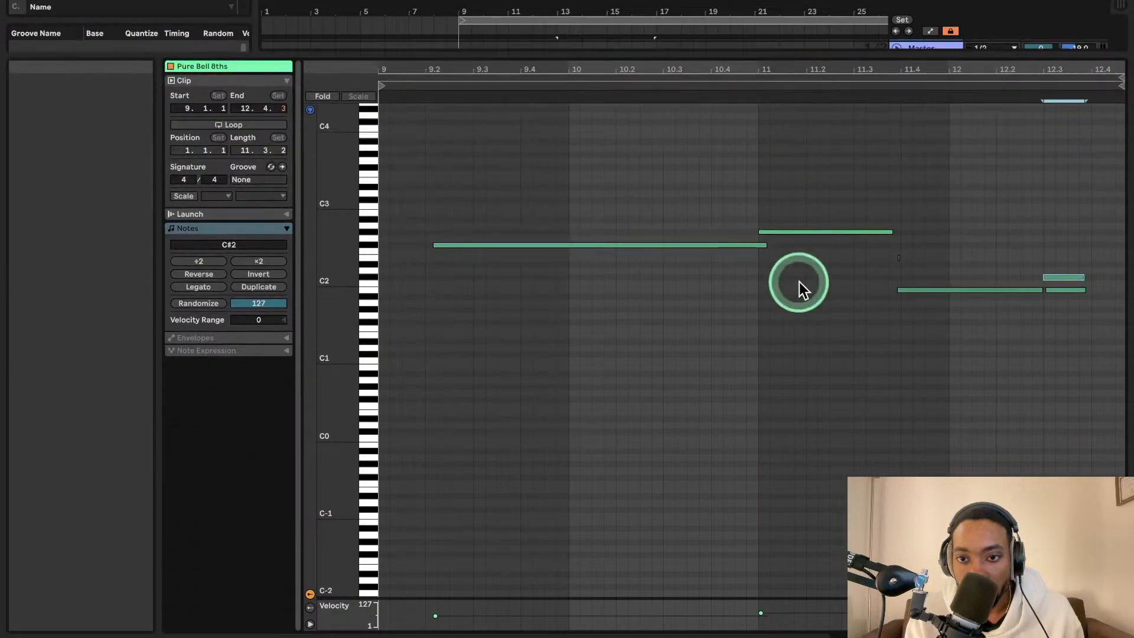
scroll(795, 286, "up", 11)
scroll(791, 288, "down", 5)
scroll(792, 288, "down", 6)
scroll(792, 289, "up", 5)
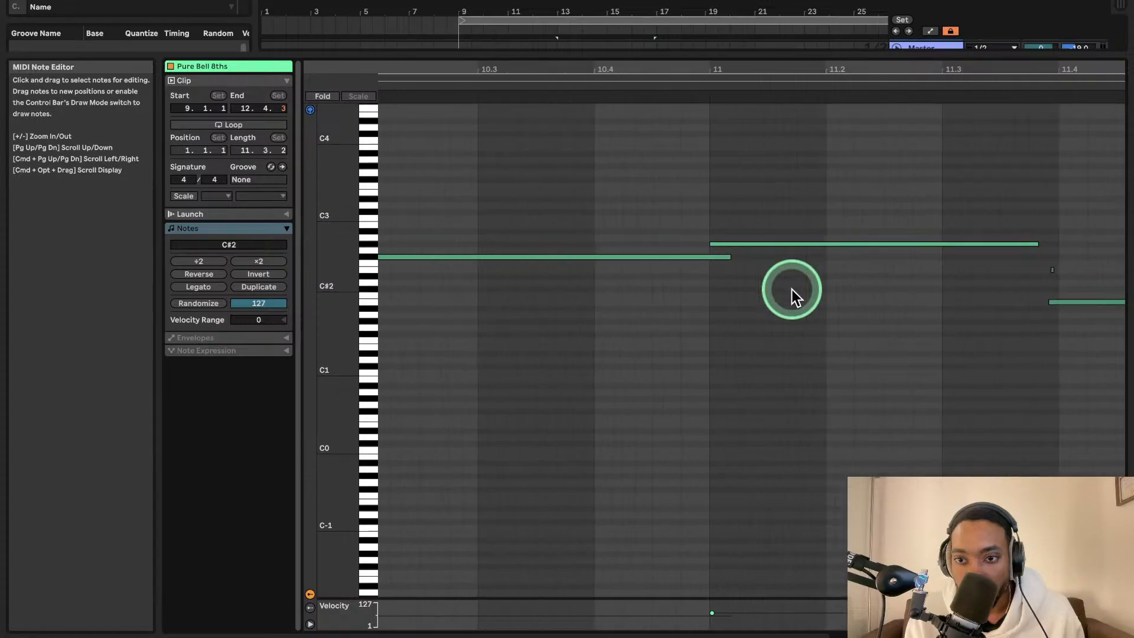
scroll(792, 290, "right", 2)
left_click_drag(1038, 269, 1039, 269)
key("Delete")
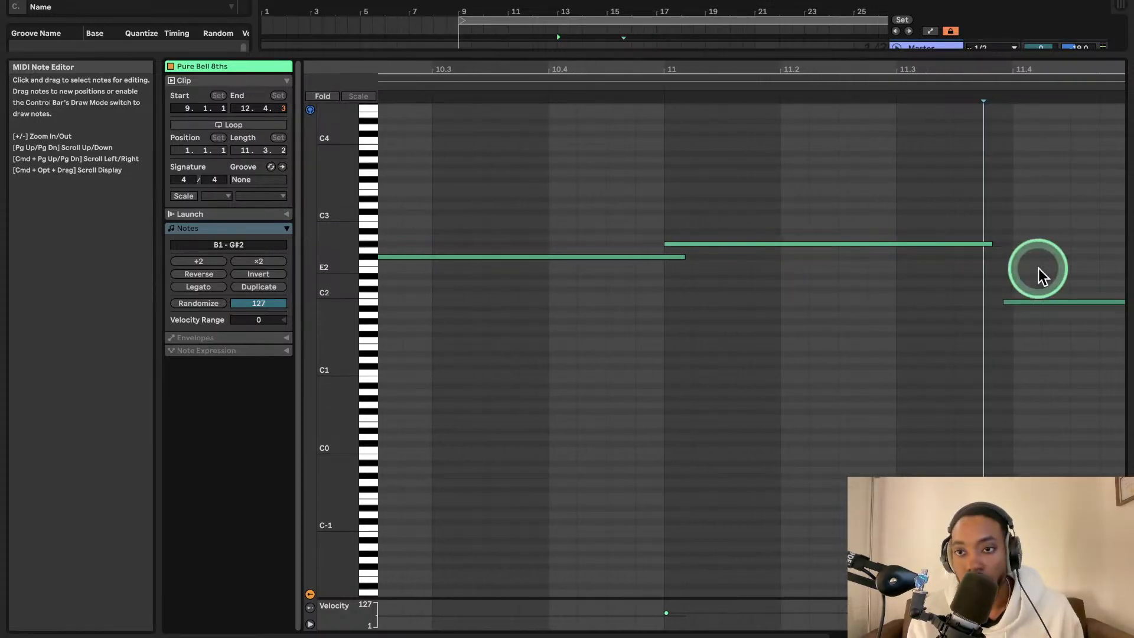
- Move the start of the long B1 note to beat 11.4 and extend the preceding G#2 note almost to it
scroll(991, 274, "right", 7)
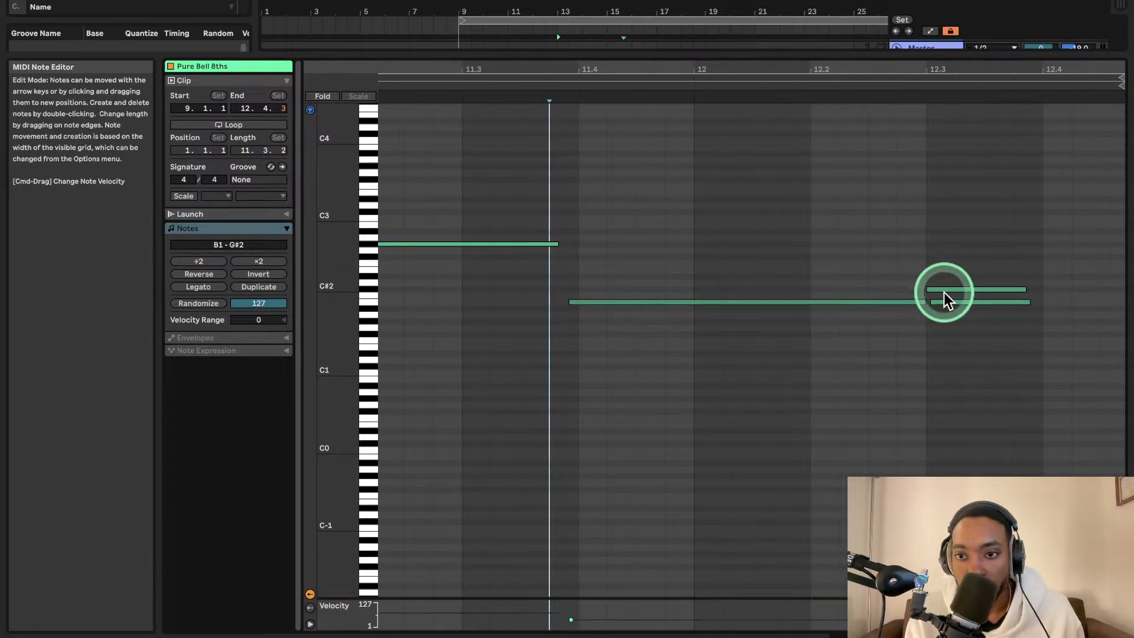
left_click(569, 302)
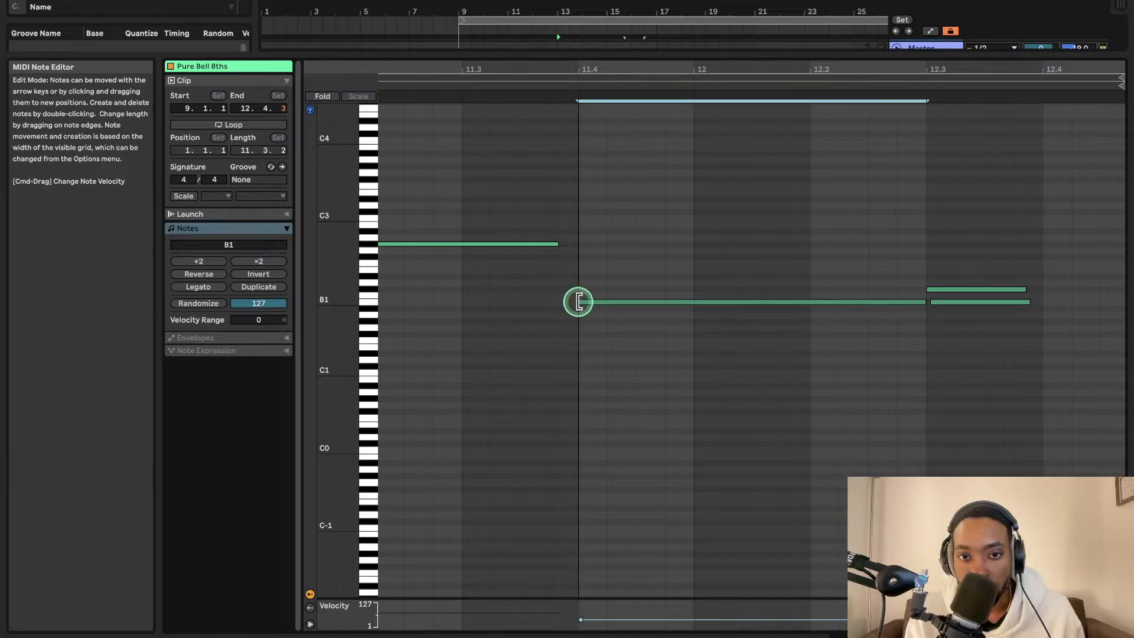
left_click(558, 243)
left_click(570, 243)
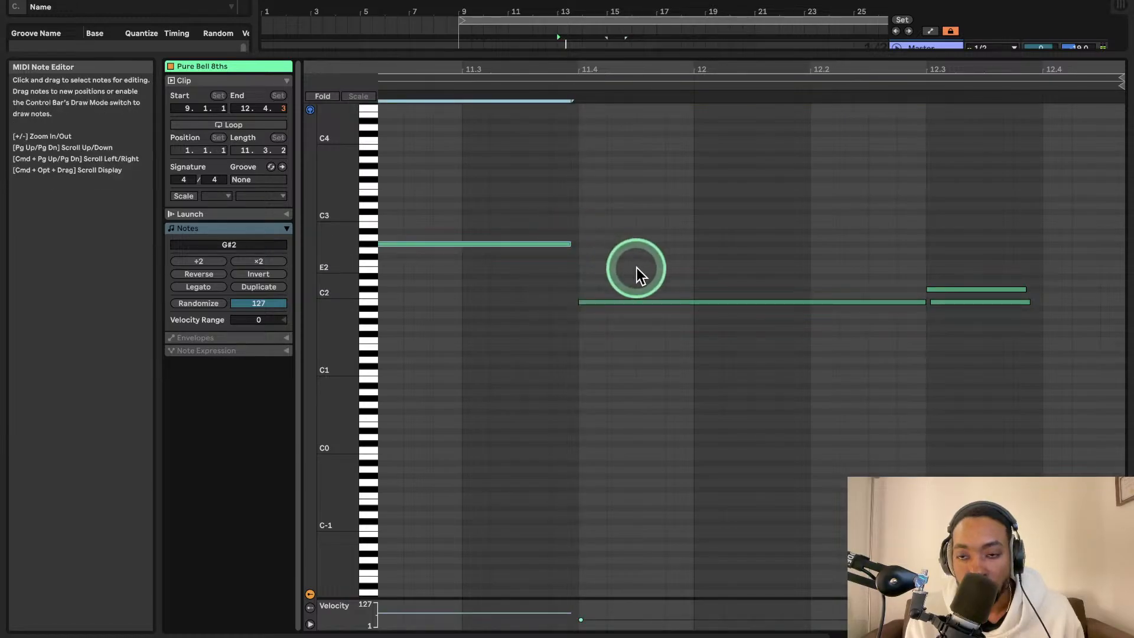
left_click(483, 224)
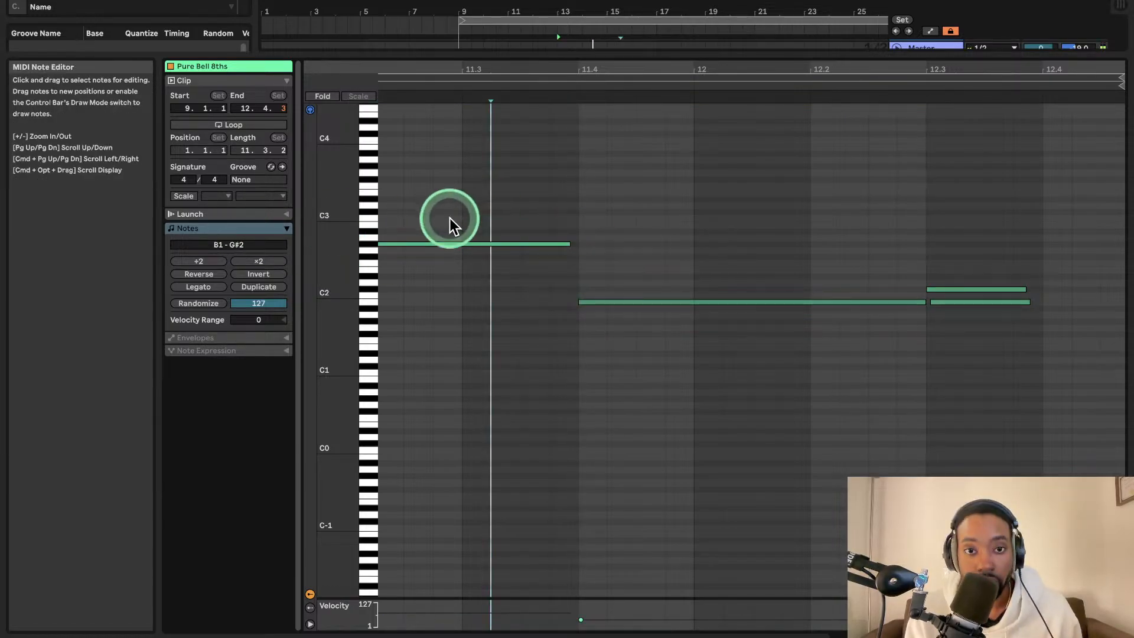
- Apply Legato to all notes in the clip and delete the extra B1 note at beat 12.3
key("super+a")
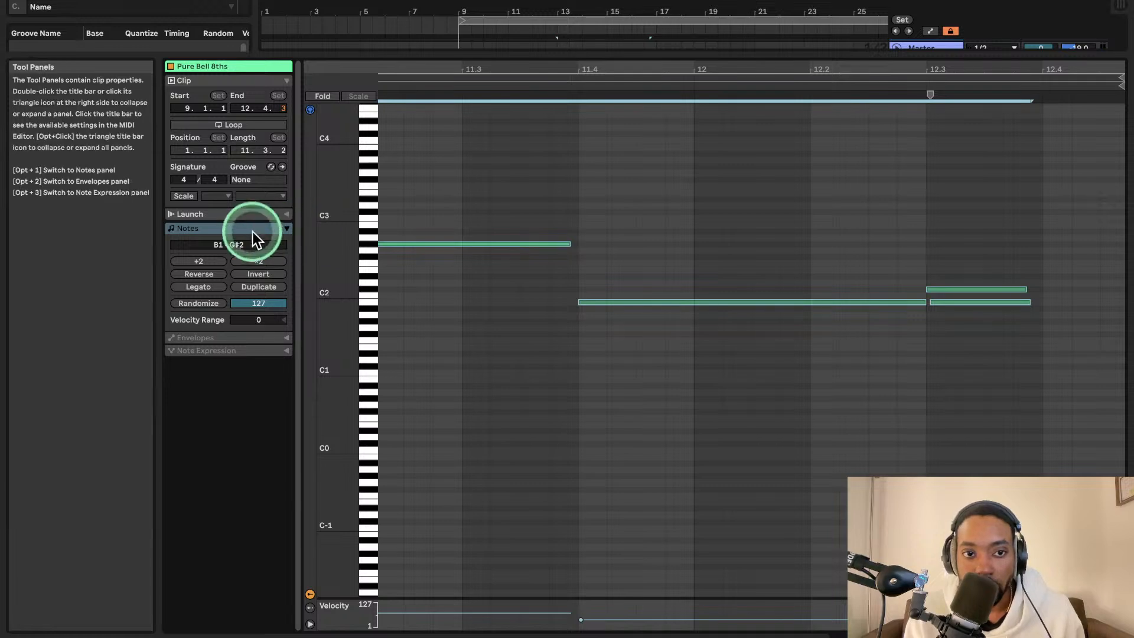
left_click(202, 286)
key("space")
scroll(505, 213, "down", 5)
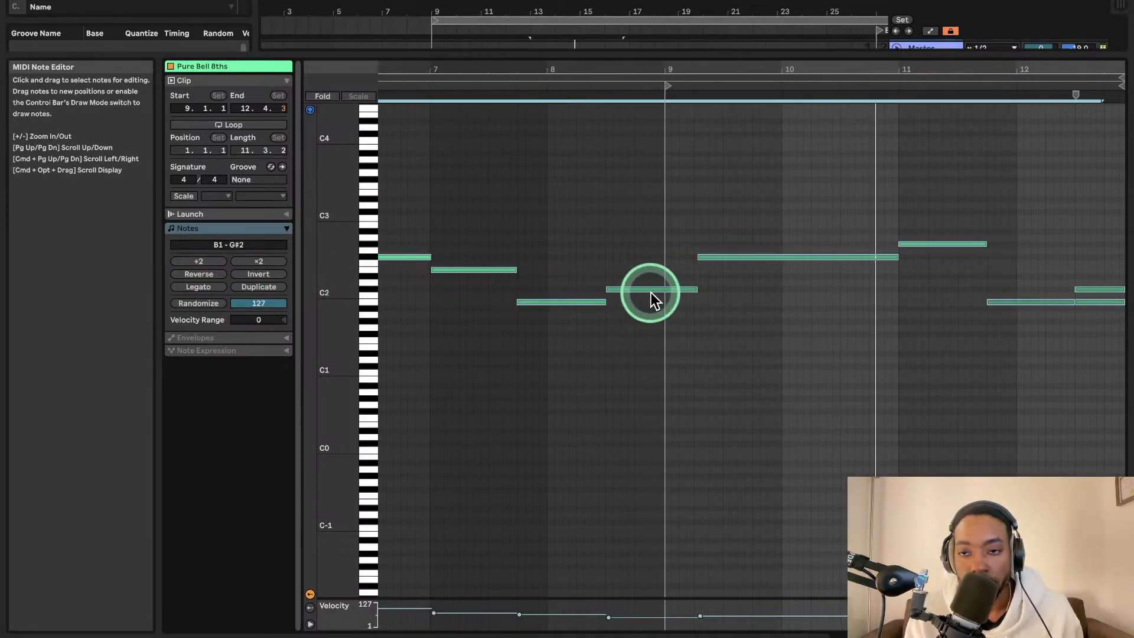
scroll(724, 275, "down", 1)
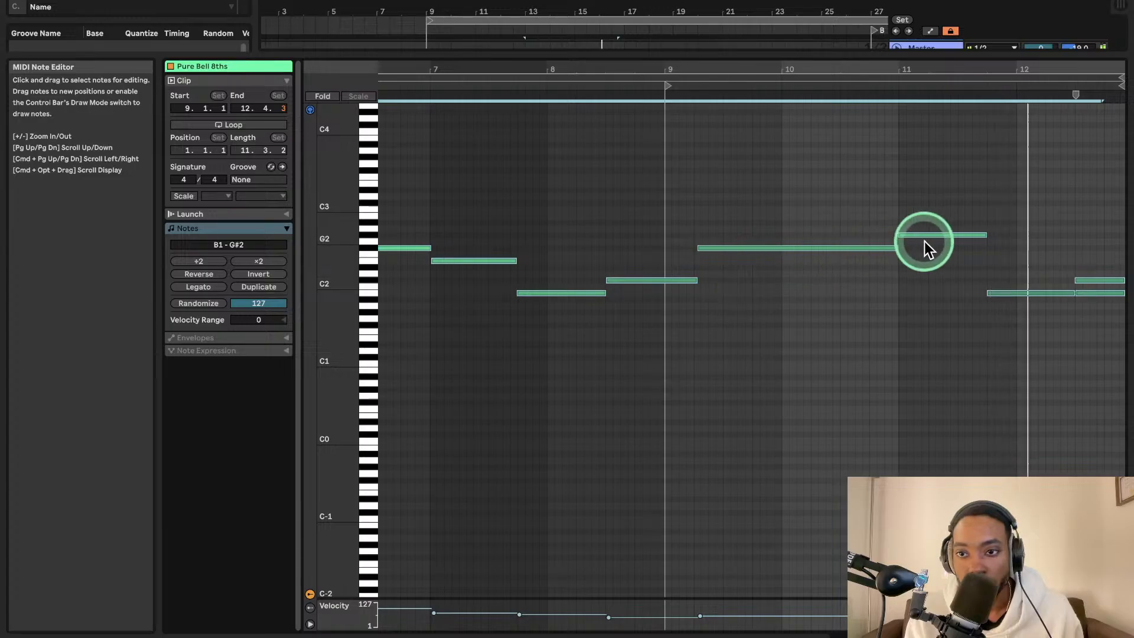
double_click(1100, 293)
- Move the start of the long F#2 note after bar 9 slightly earlier and play the melody
key("space")
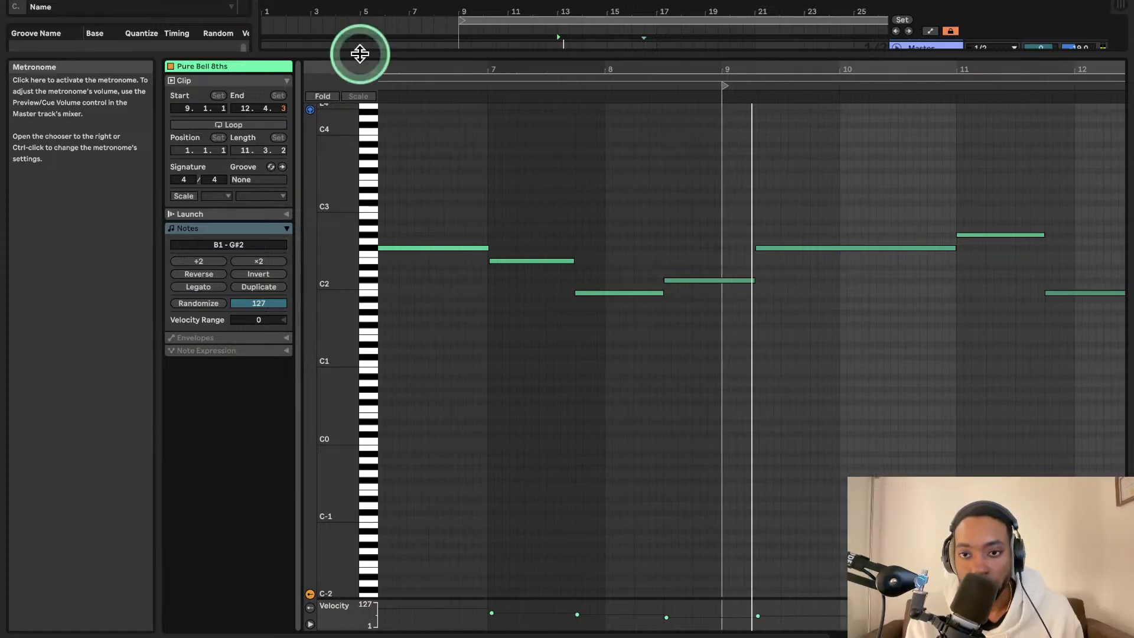
left_click(707, 248)
key("space")
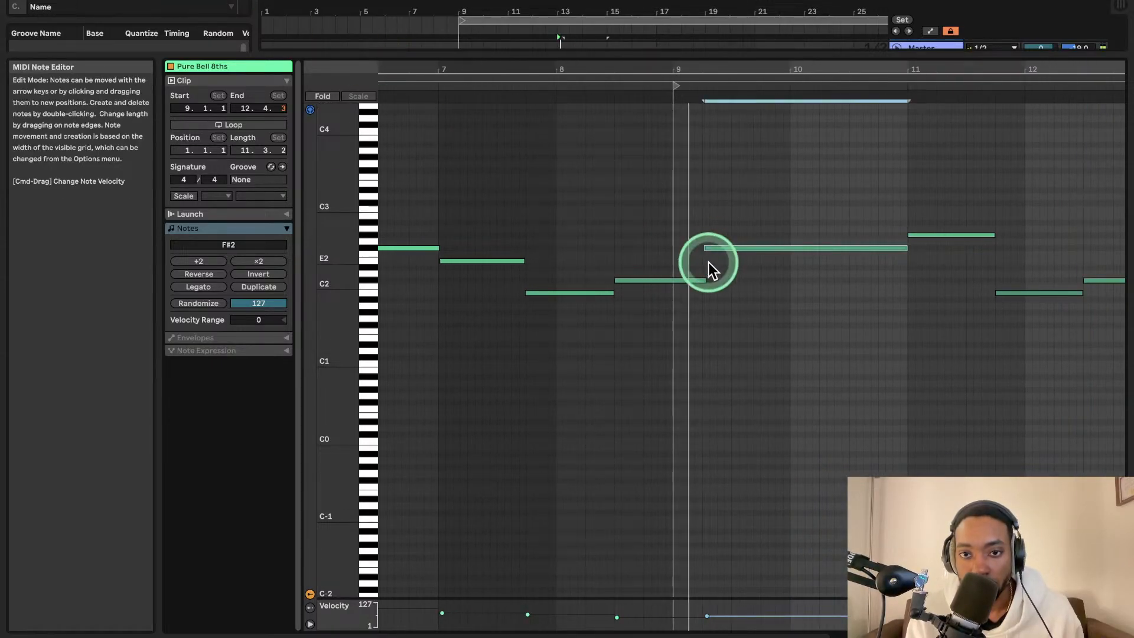
scroll(672, 246, "right", 1)
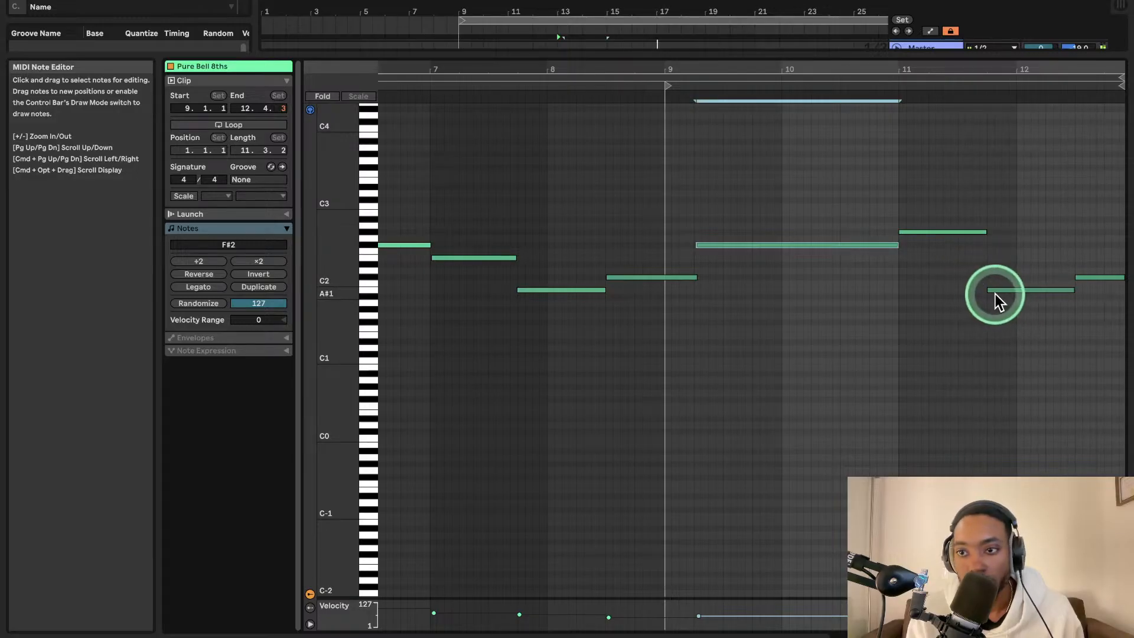
- Reduce the note editor's height and play the arrangement from the first Pure Bell 8ths clip at bar 9
left_click_drag(740, 60, 755, 506)
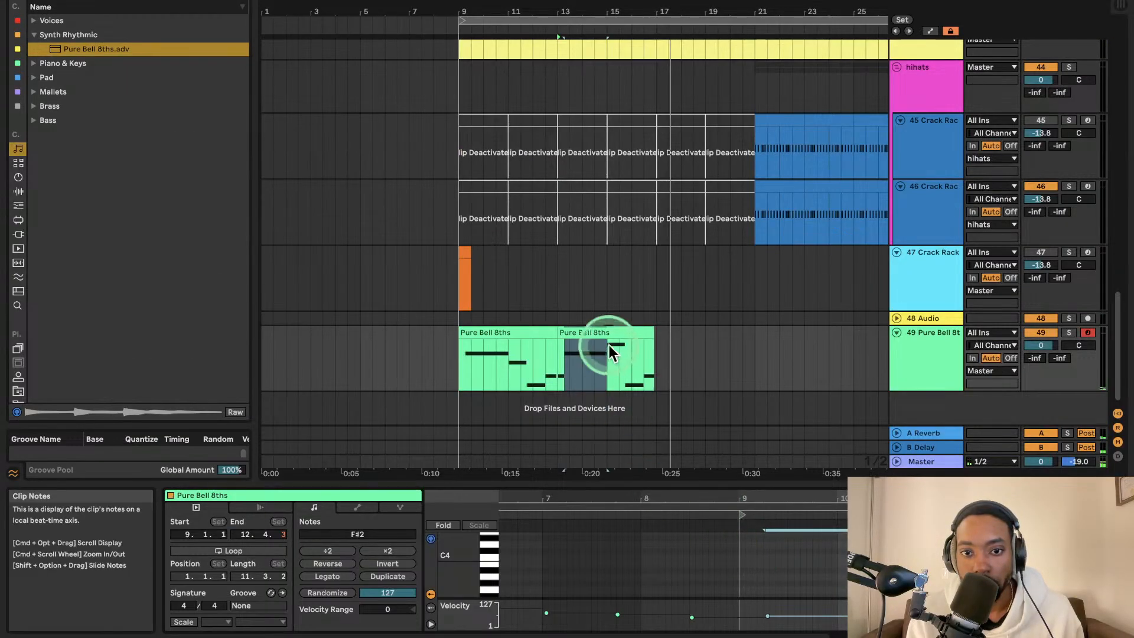
left_click(498, 333)
key("space")
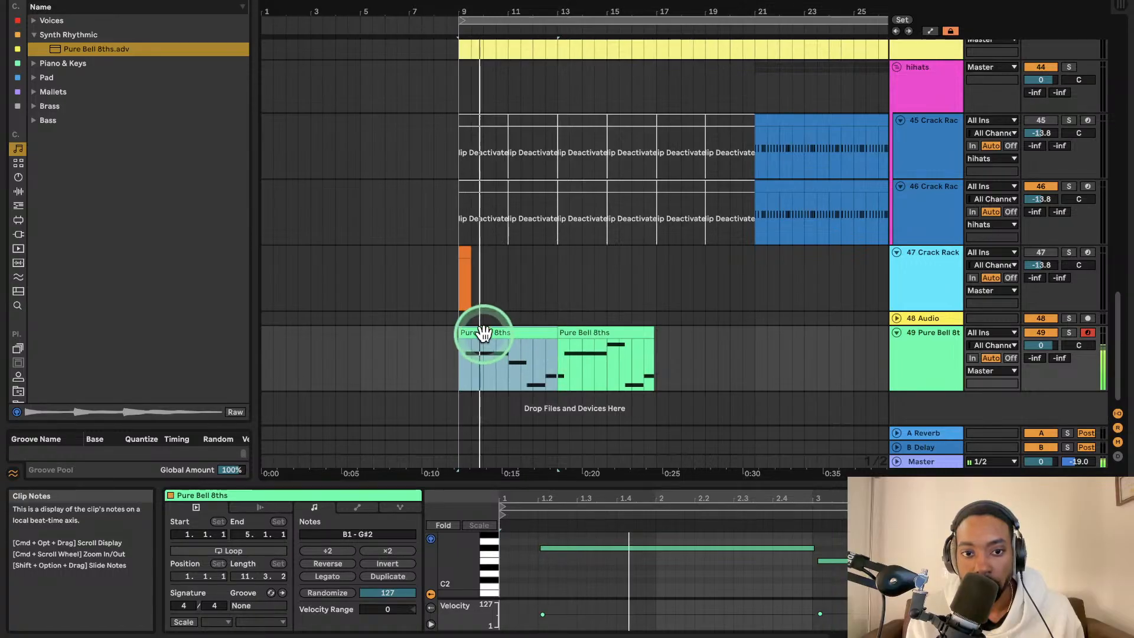
- Move the start of the long F#2 note in the first bell clip slightly later and replay the melody
key("space")
mouse_move(541, 548)
left_mouse_down()
mouse_move(527, 547)
mouse_move(563, 548)
mouse_move(521, 546)
mouse_move(548, 547)
left_mouse_up()
key("space")
left_click(533, 549)
key("space")
key("space")
key("space")
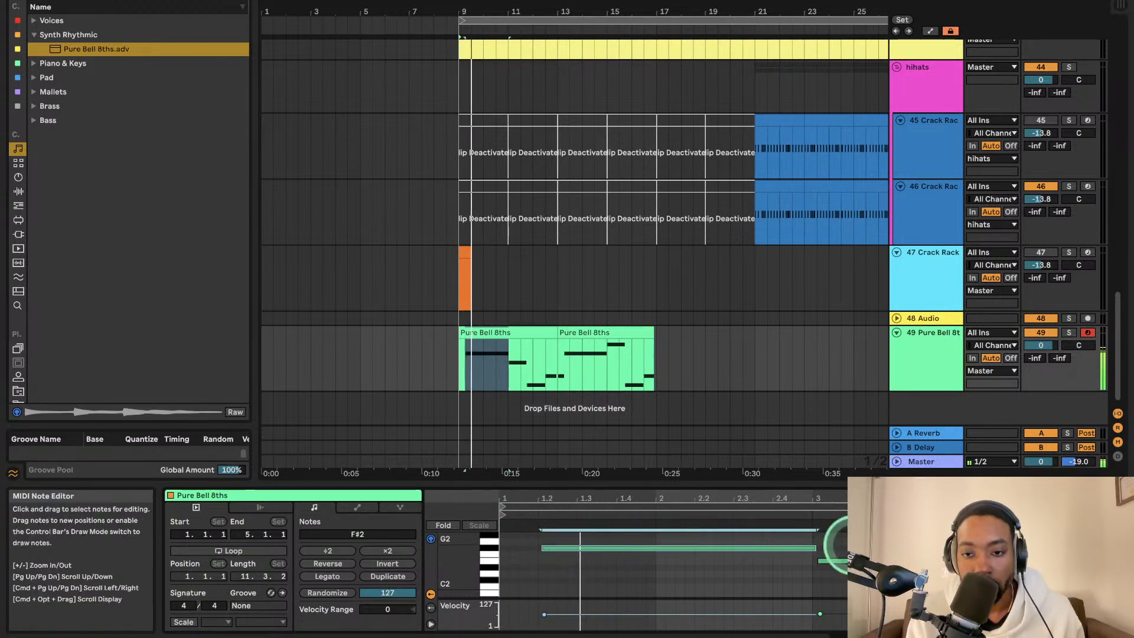
left_click(834, 561)
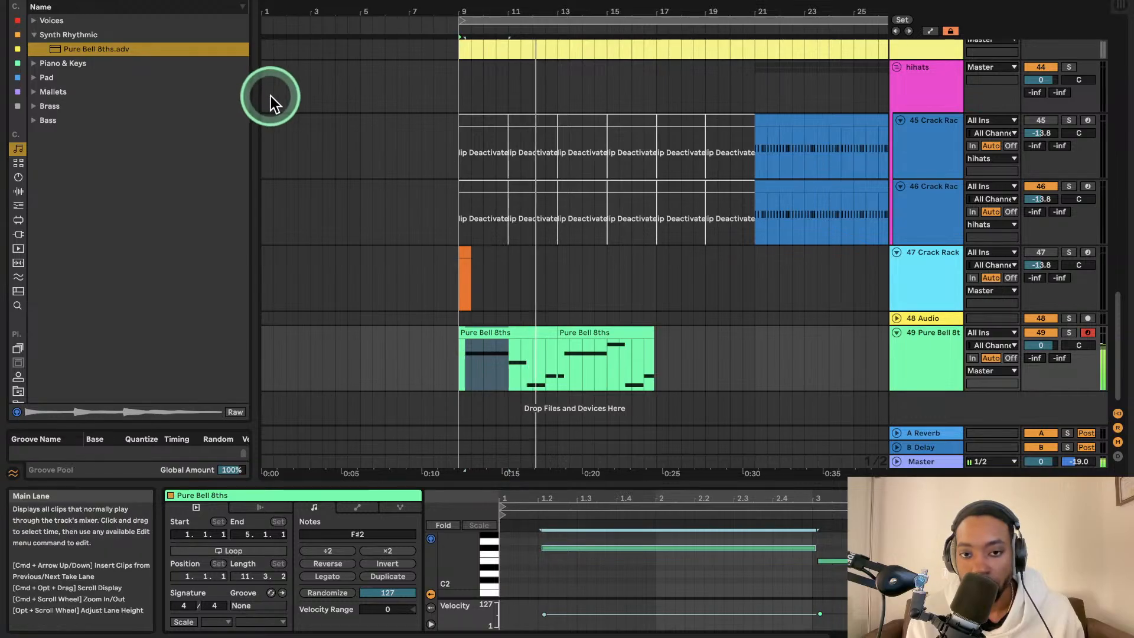
- Extend the end of the second Pure Bell 8ths clip to bar 17
left_click(608, 343)
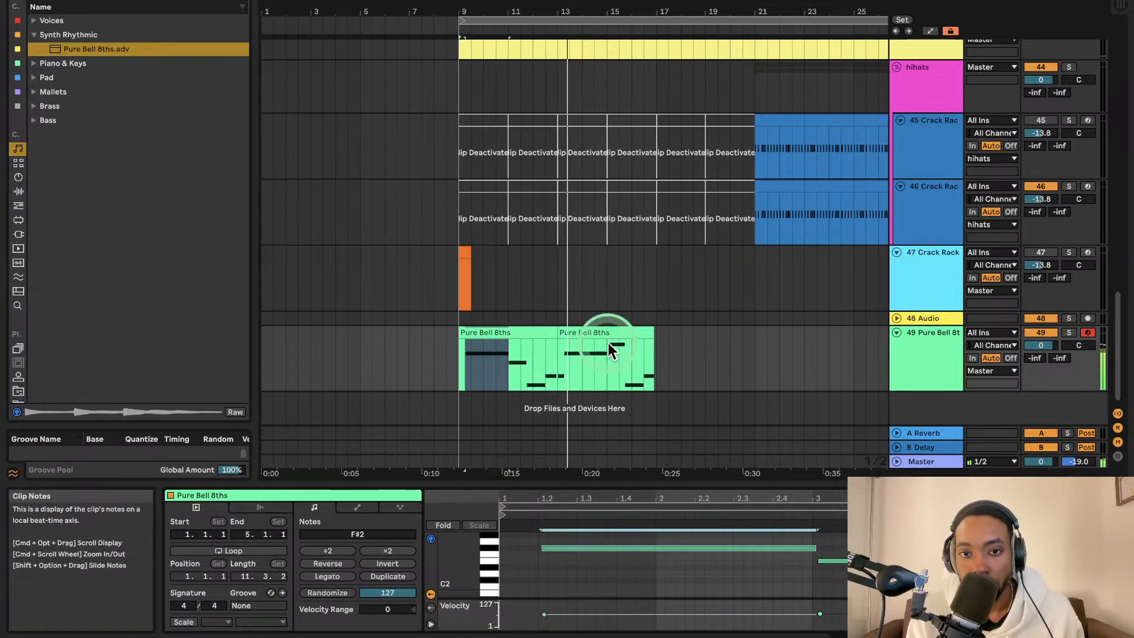
left_click(676, 327)
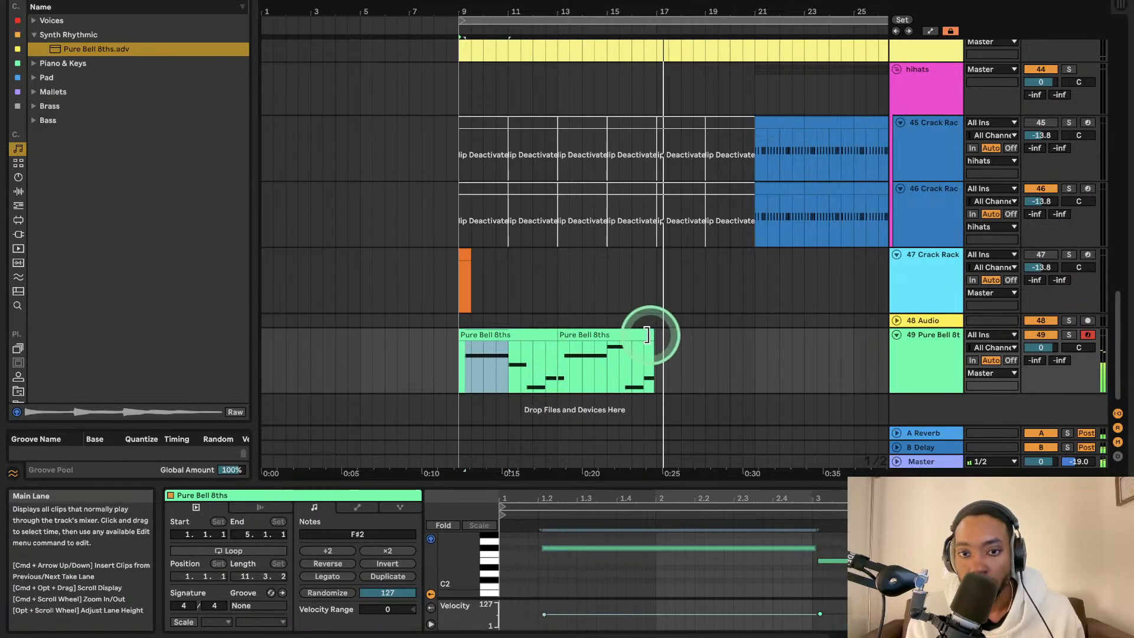
left_click(653, 334)
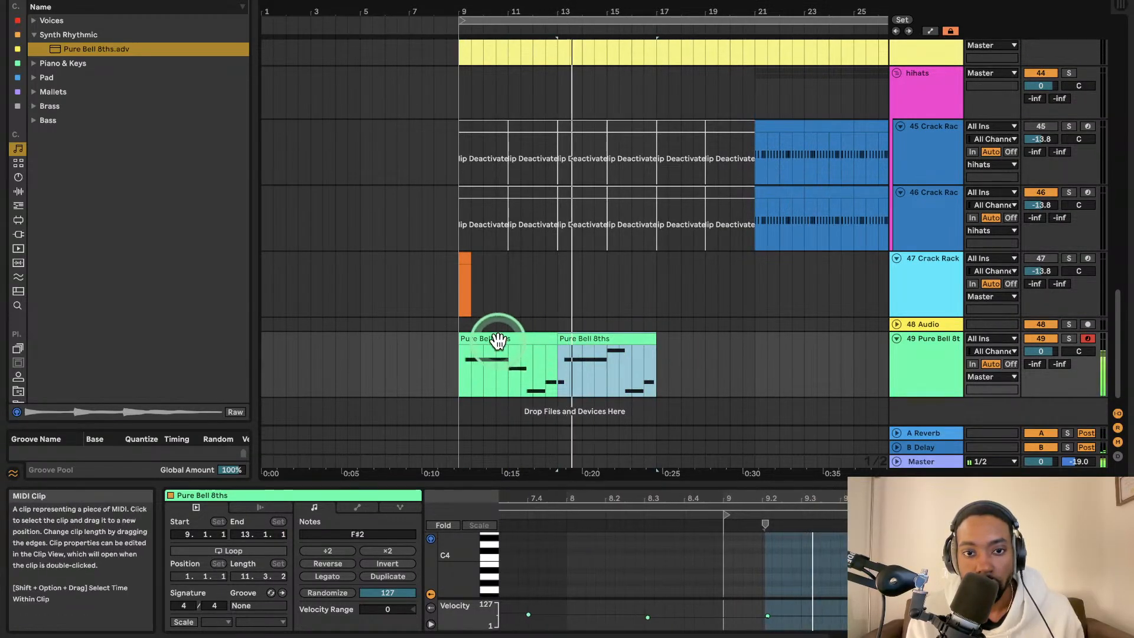
- Replace the second bell clip at bar 13 with a copy of the first clip and undo the surplus copy after it
left_click(494, 331)
left_click(624, 342)
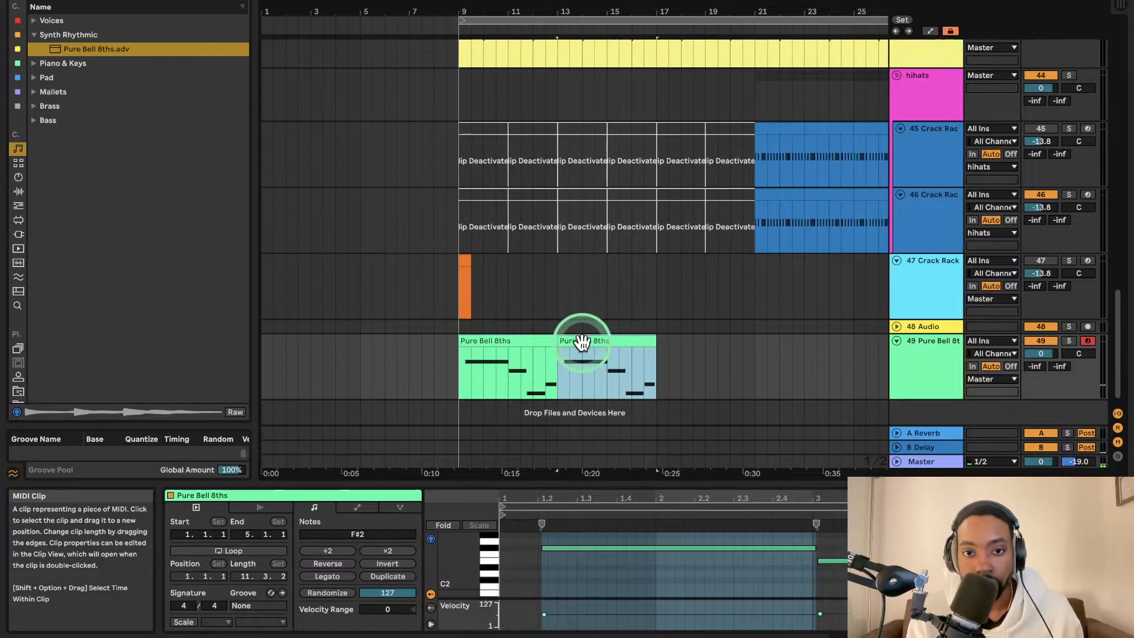
key("super+d")
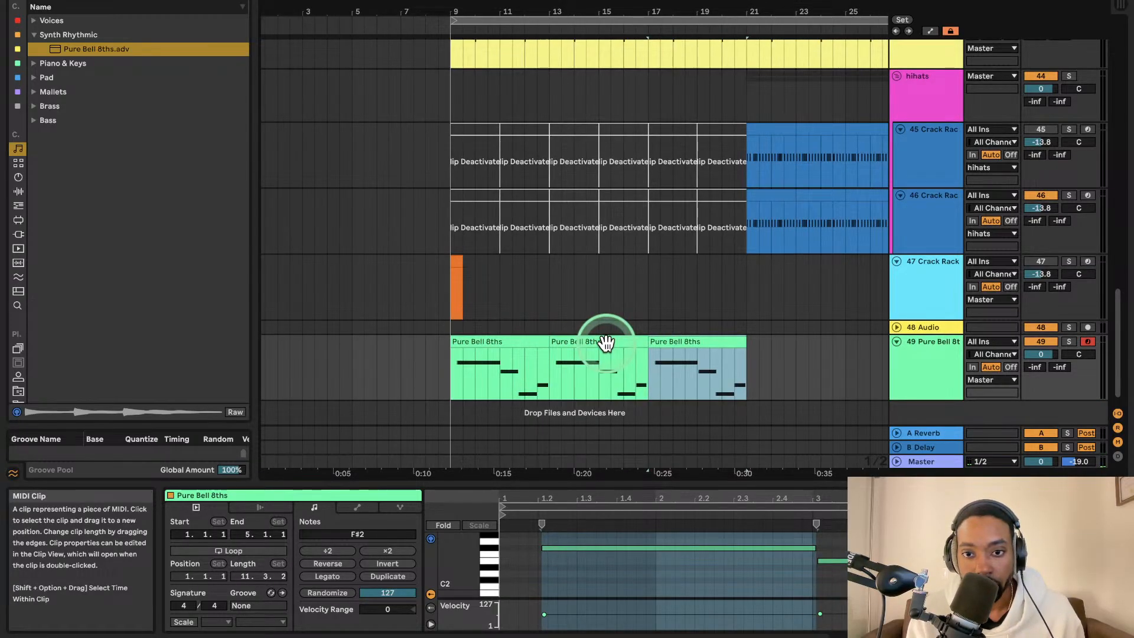
key("super+z")
- Duplicate both Pure Bell 8ths clips together so the copies cover bars 17 to 25
left_click(515, 339)
left_click(577, 341, "shift")
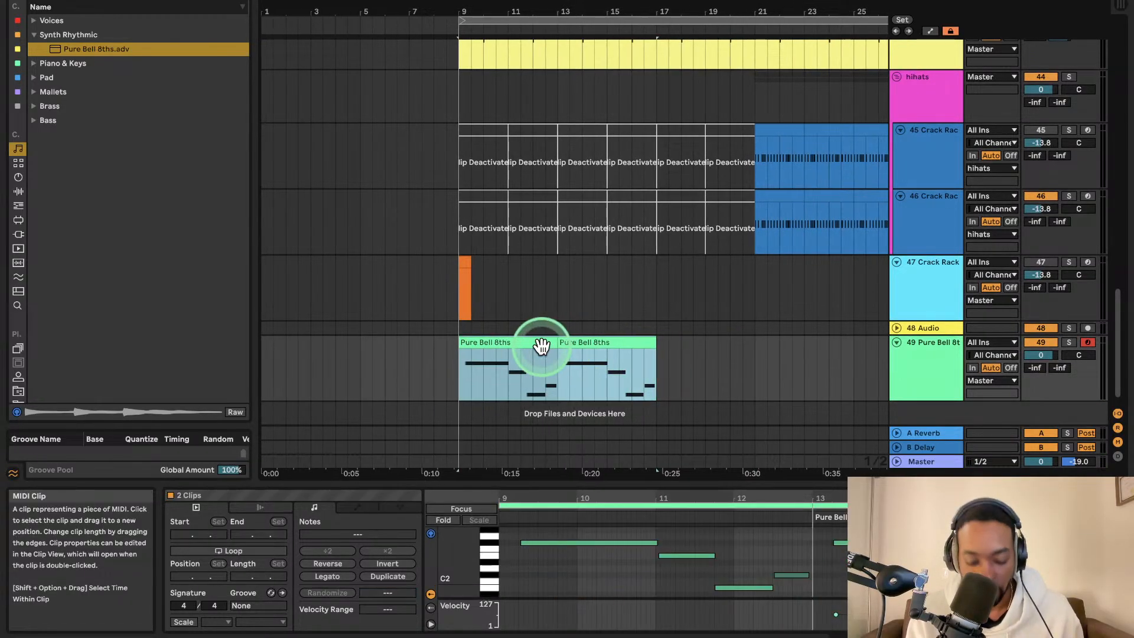
key("super+d")
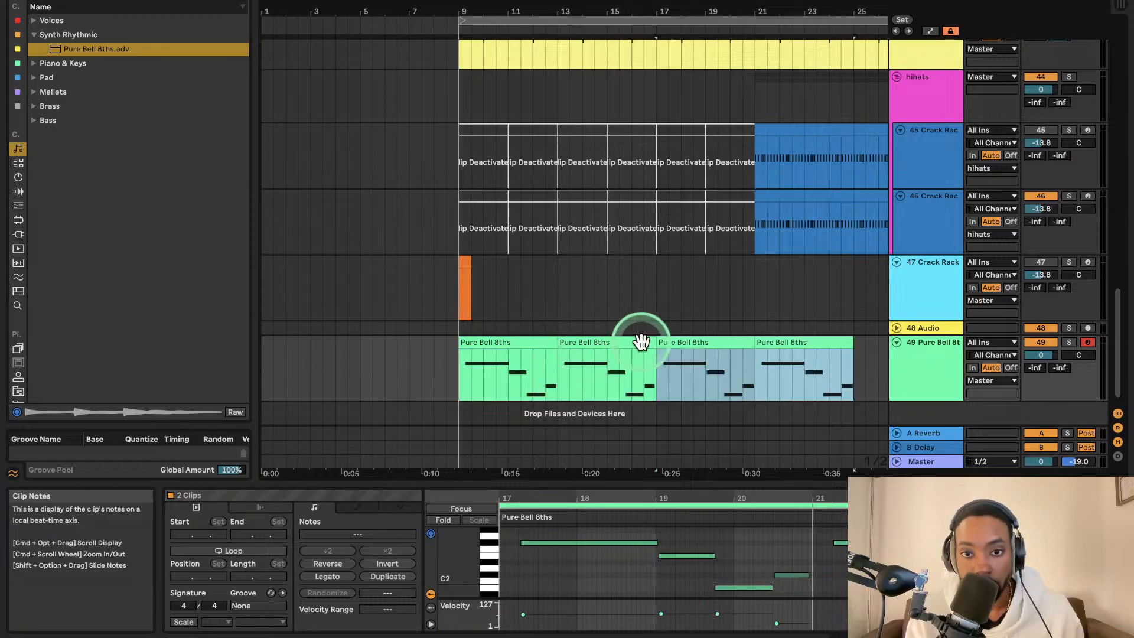
- Try repeating the pair of bell clips three more times up to bar 49 and play the result
key("super+d")
key("super+d")
key("super+d")
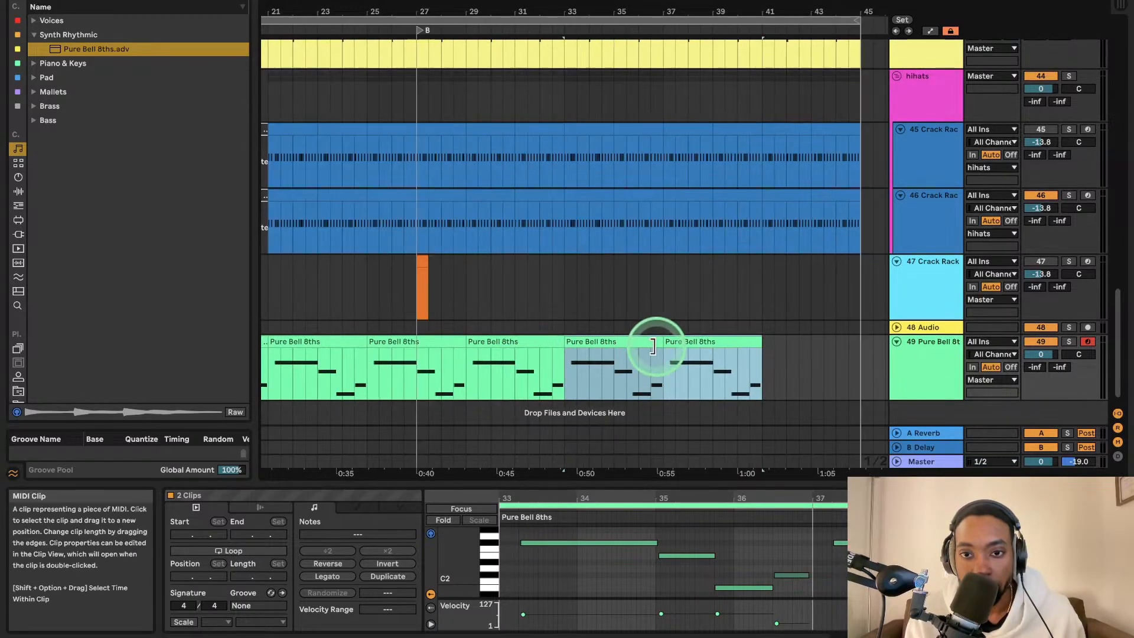
key("space")
scroll(645, 340, "right", 3)
scroll(650, 336, "left", 8)
scroll(701, 334, "right", 6)
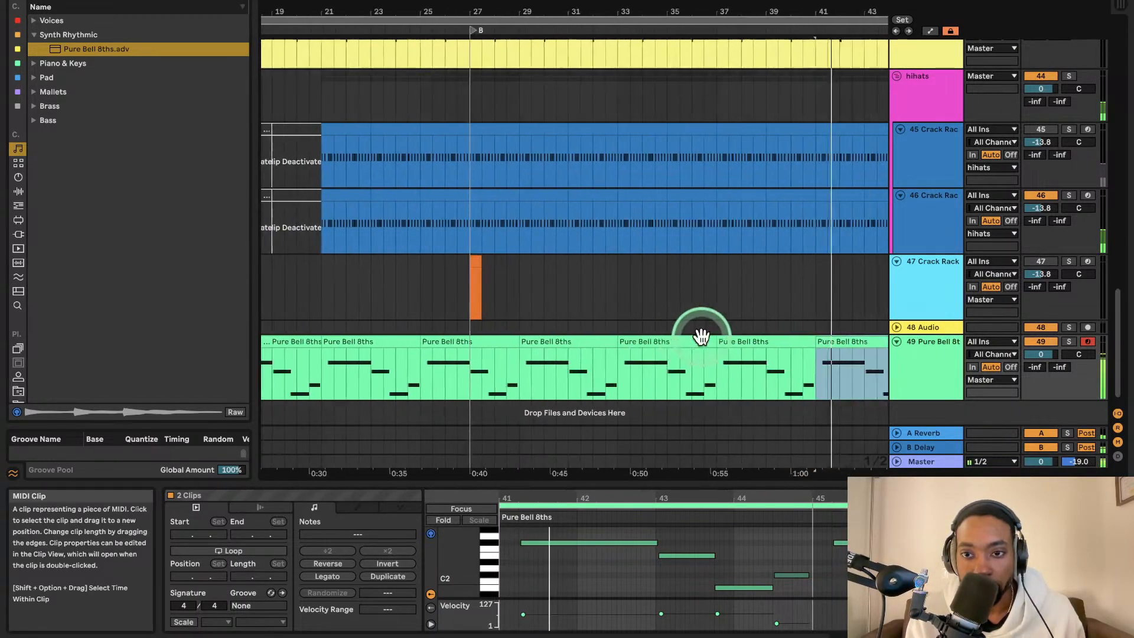
key("space")
key("space")
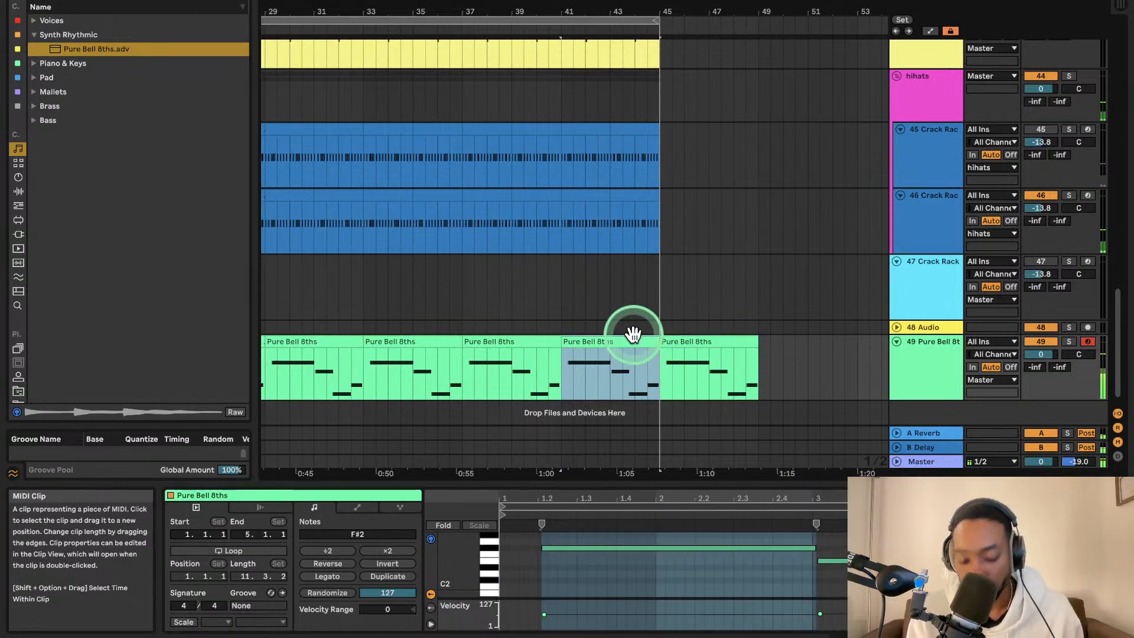
- Undo the extra bell clip duplications beyond bar 25
scroll(634, 329, "left", 10)
key("super+z")
key("super+z")
scroll(612, 332, "right", 5)
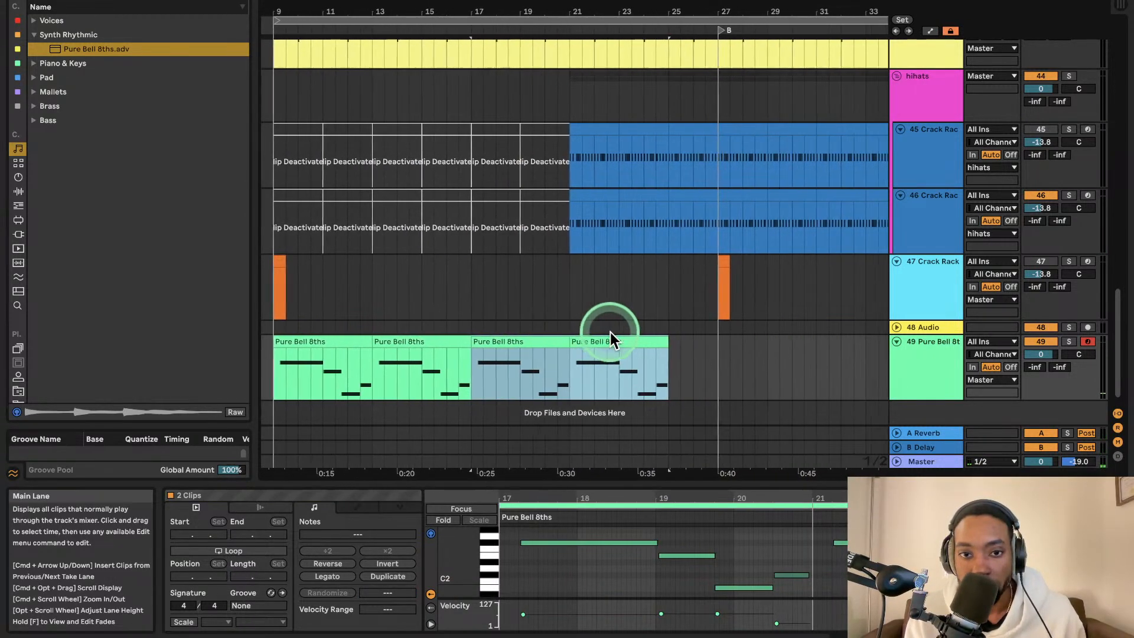
- Play from the first bell clip and activate the Twin 3 track so both melodies sound together
scroll(593, 331, "left", 5)
scroll(431, 359, "left", 1)
left_click(456, 342)
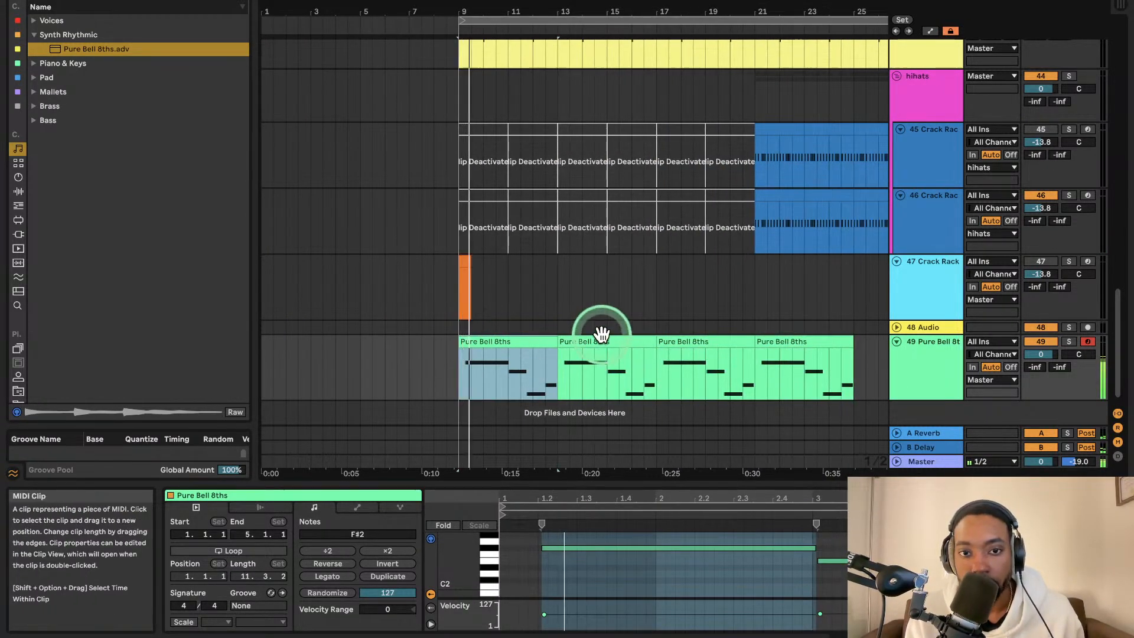
scroll(595, 329, "up", 10)
scroll(632, 254, "up", 5)
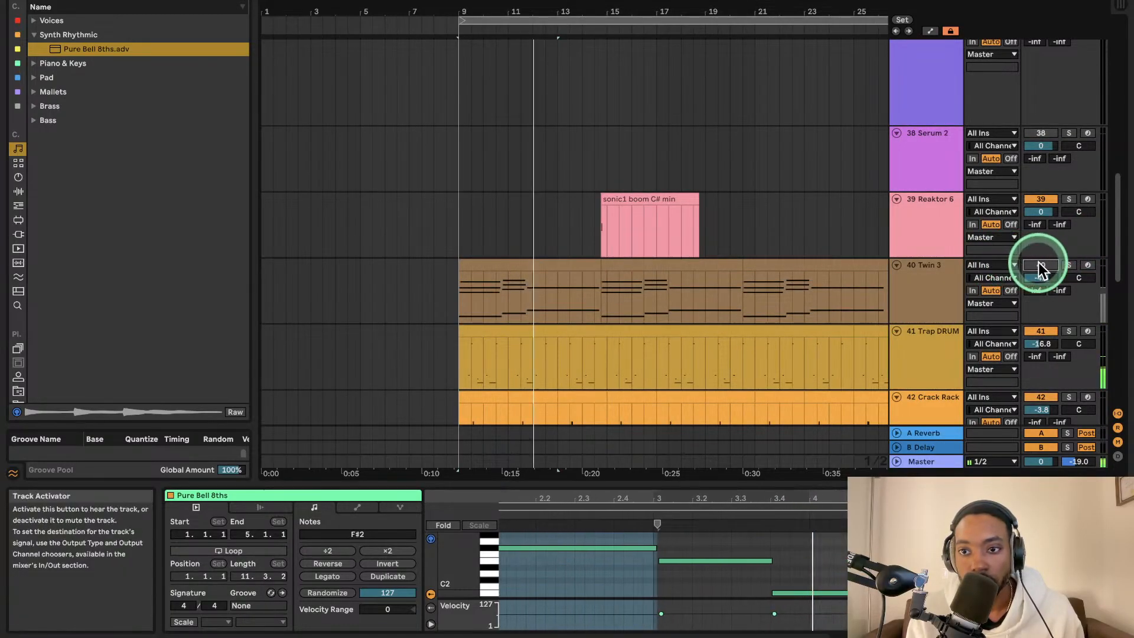
scroll(1046, 316, "down", 5)
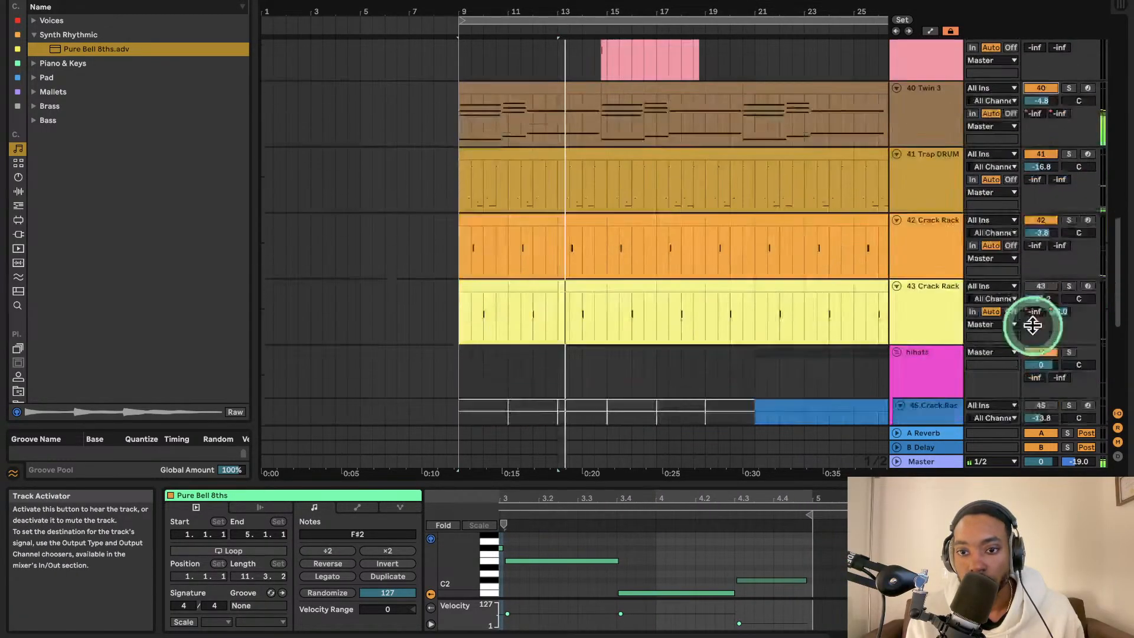
- Mute the Trap DRUM track and Crack Rack tracks 42 and 43, and place the insert marker in the Trap DRUM clip
left_click(1033, 172)
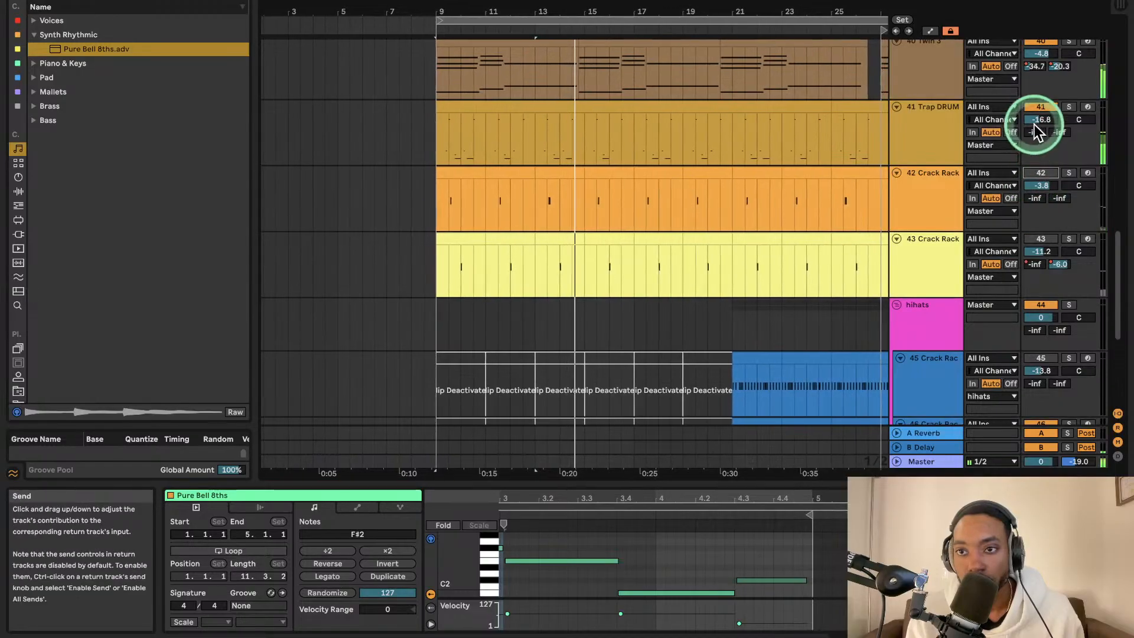
left_click(1035, 109)
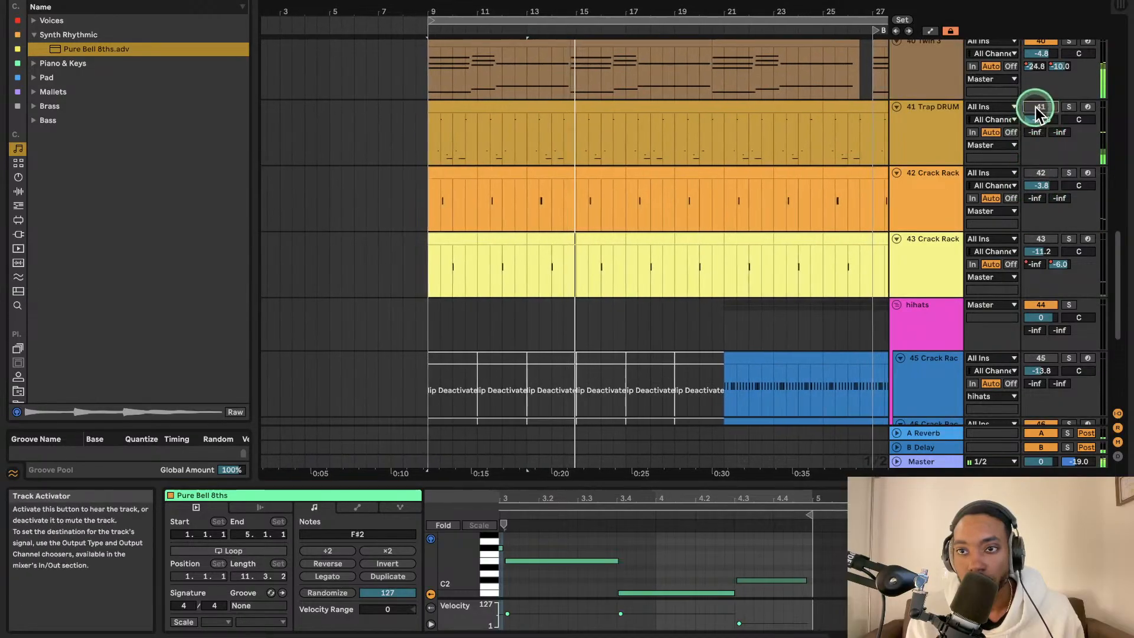
left_click(643, 108)
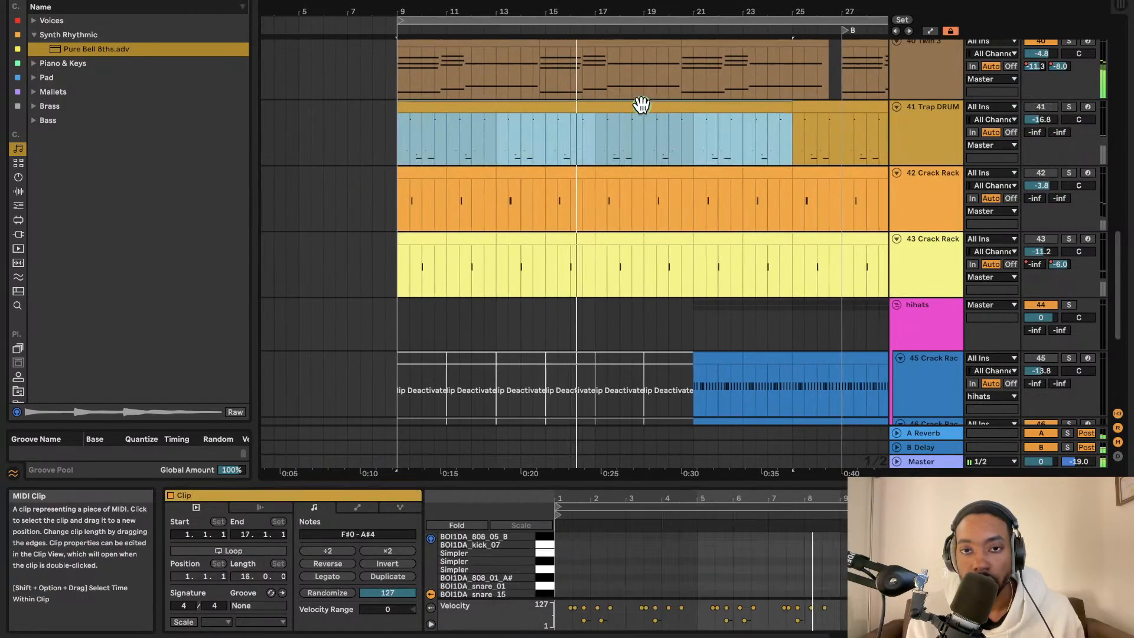
left_click(603, 143)
scroll(601, 157, "left", 5)
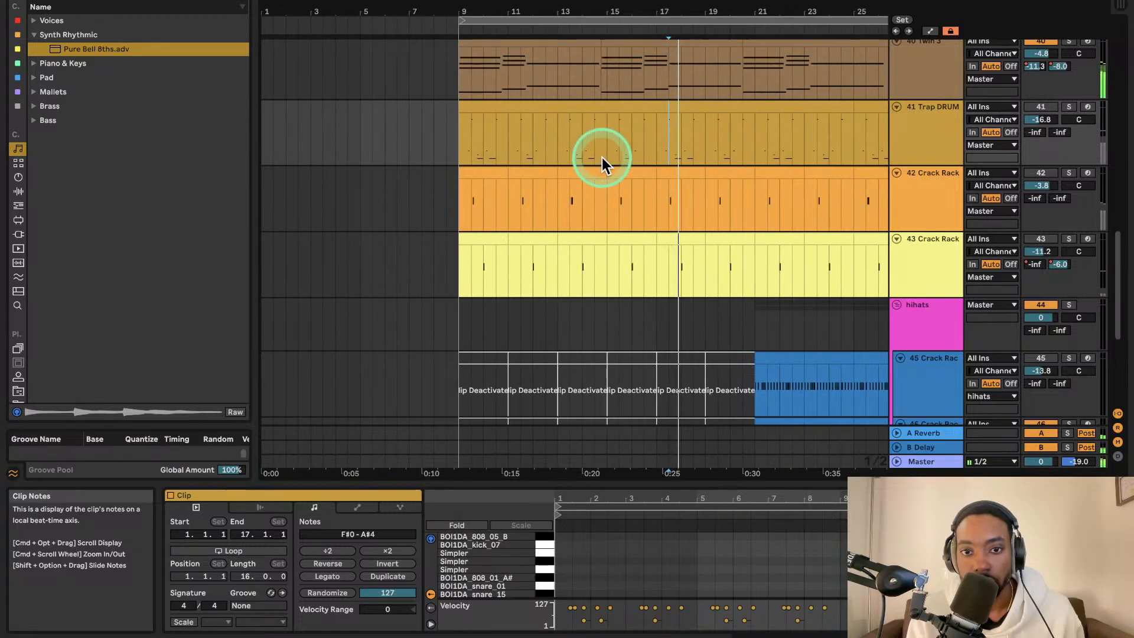
- Play the arrangement from bar 9 and look over the drum, hi-hat and Pure Bell 8ths tracks
left_click(466, 211)
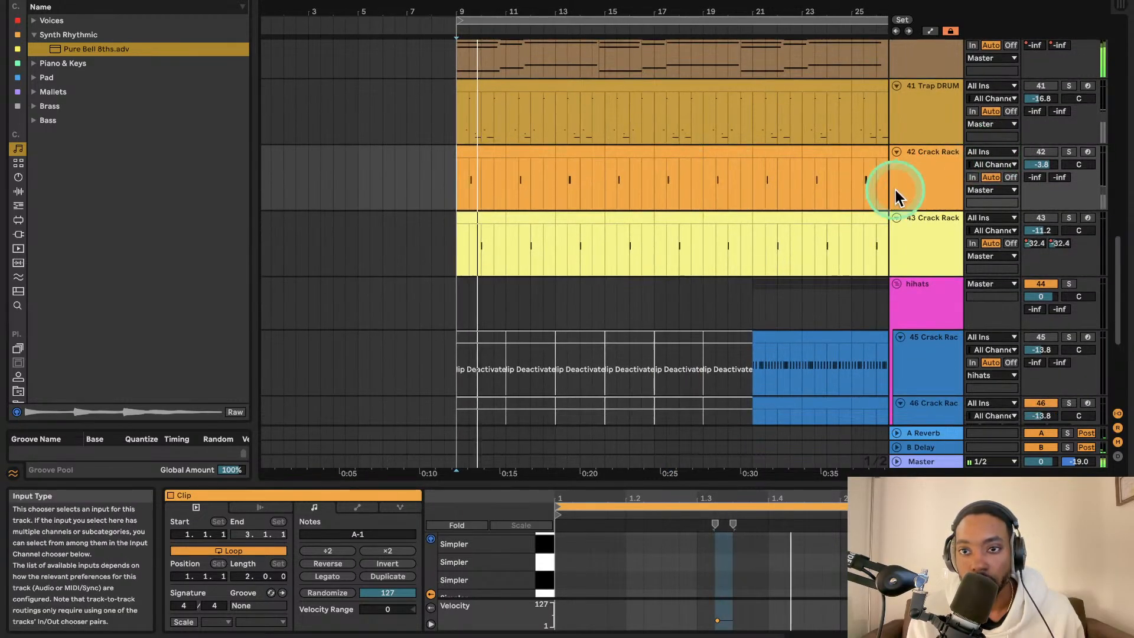
scroll(896, 190, "down", 5)
scroll(871, 189, "up", 1)
scroll(874, 192, "up", 2)
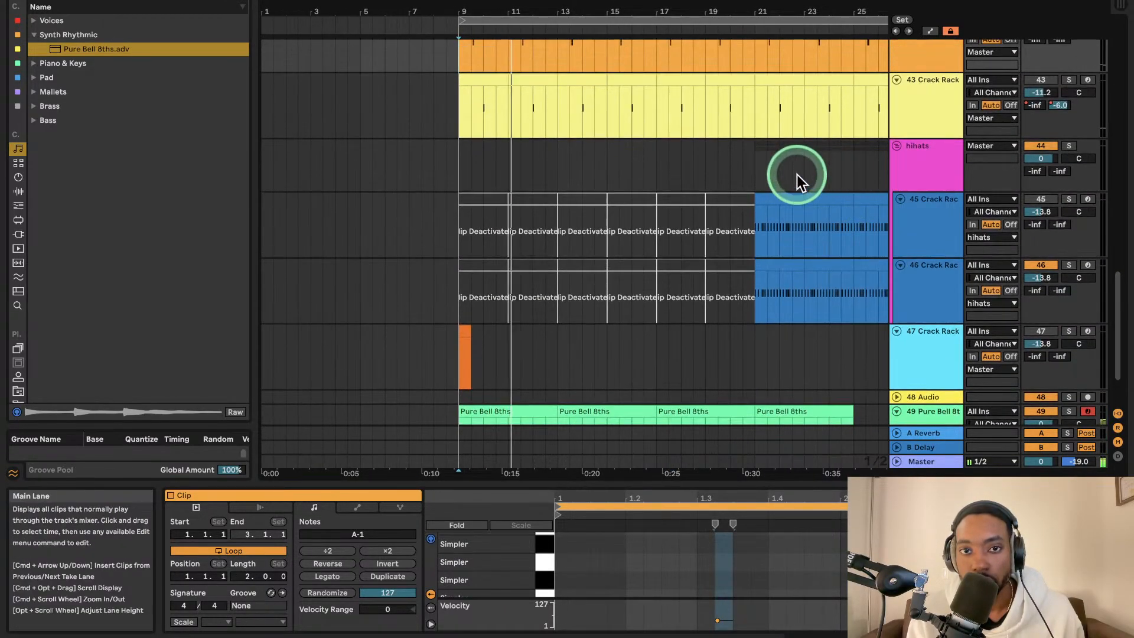
scroll(796, 176, "down", 4)
scroll(785, 172, "up", 2)
scroll(786, 172, "left", 1)
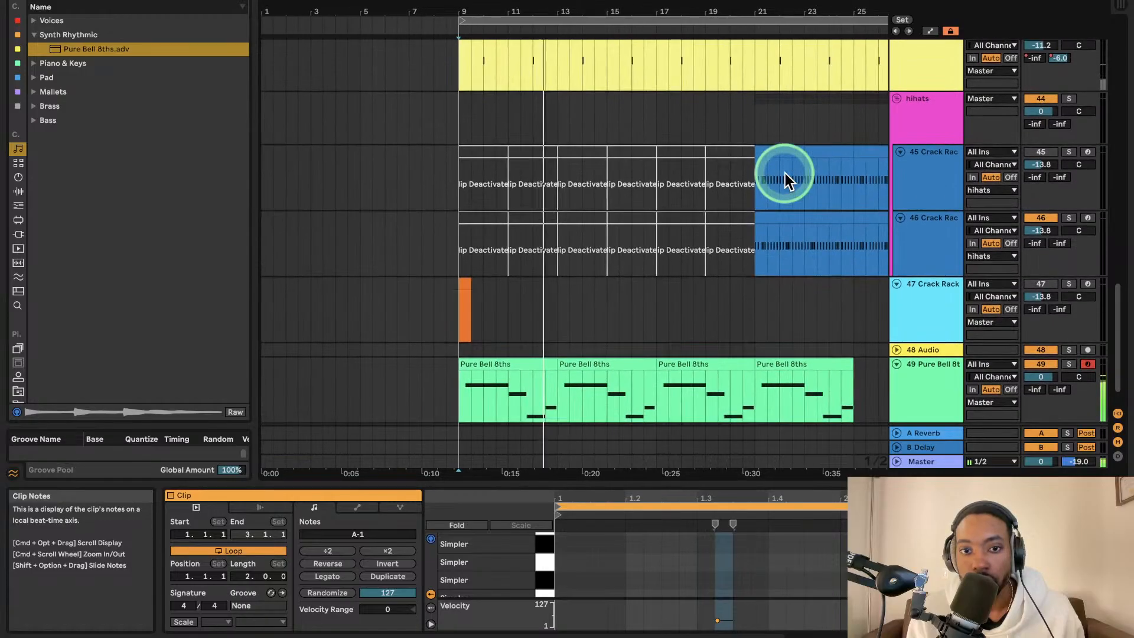
scroll(768, 172, "up", 1)
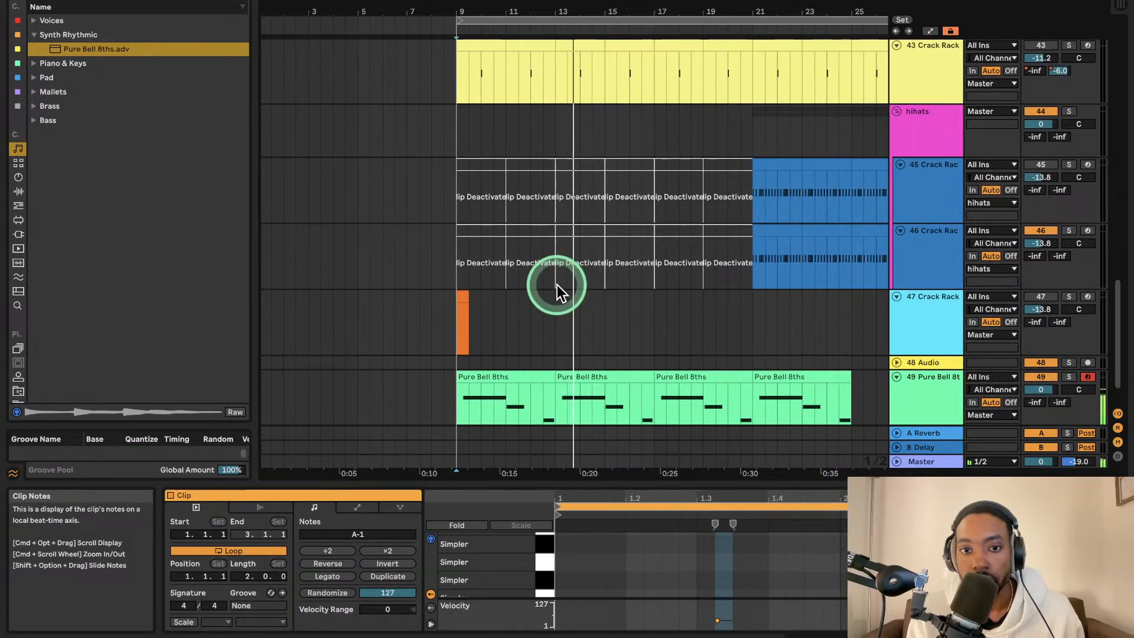
scroll(558, 292, "right", 3)
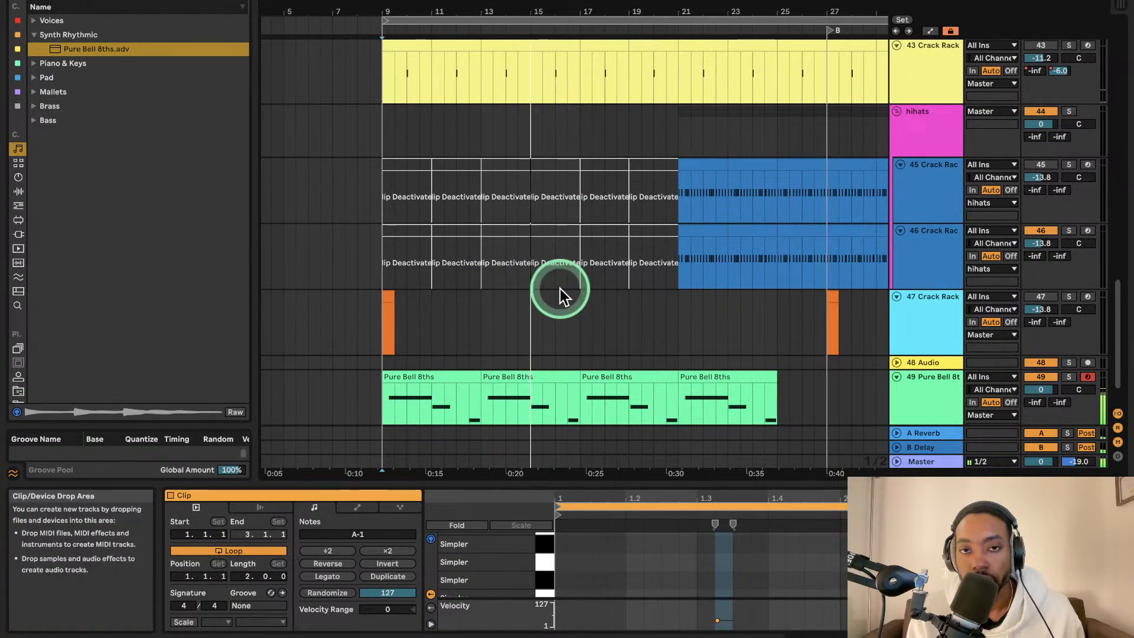
scroll(560, 289, "right", 4)
scroll(559, 290, "down", 3)
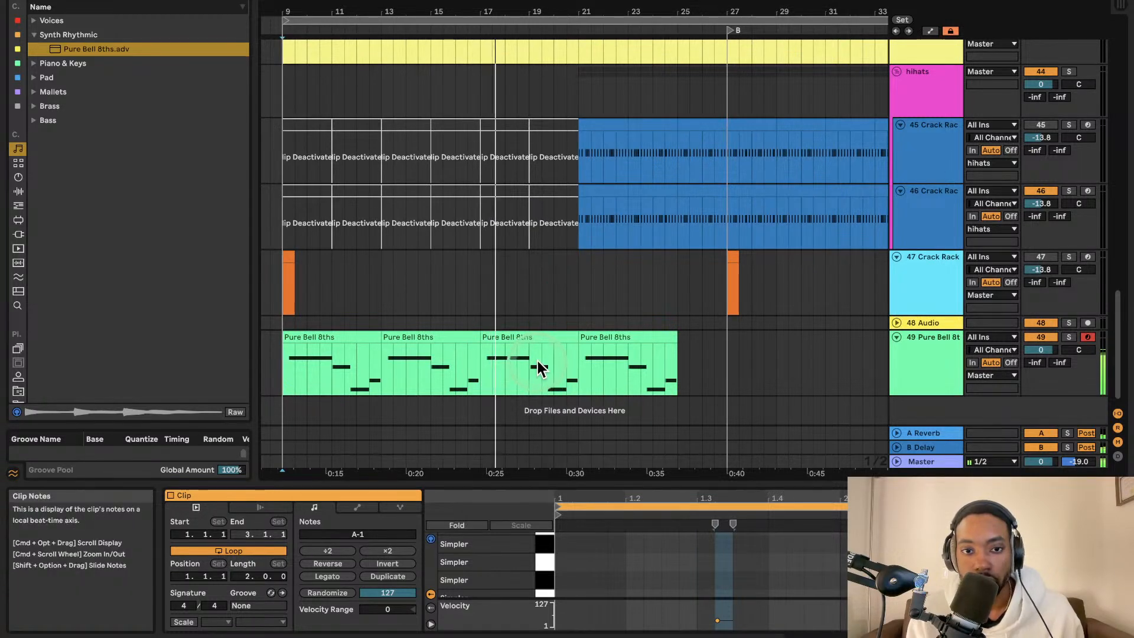
- Stop playback and undo the latest Pure Bell 8ths edits until only two clips remain on track 49
left_click(486, 322)
left_click(495, 324)
left_click(543, 325)
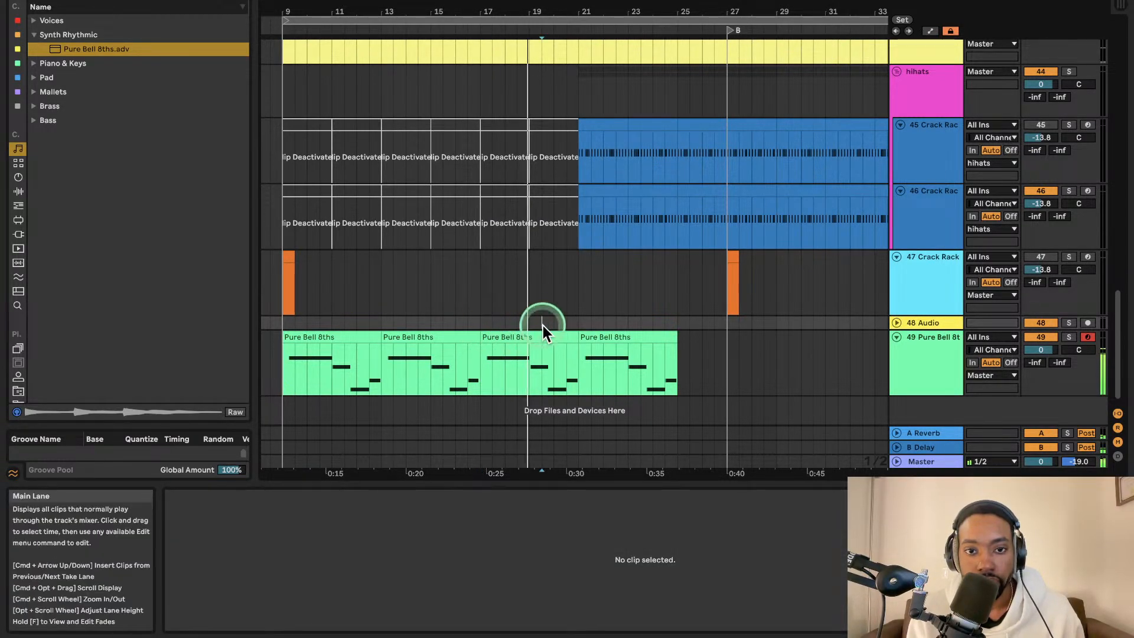
key("space")
key("super+z")
key("super+z")
key("super+z")
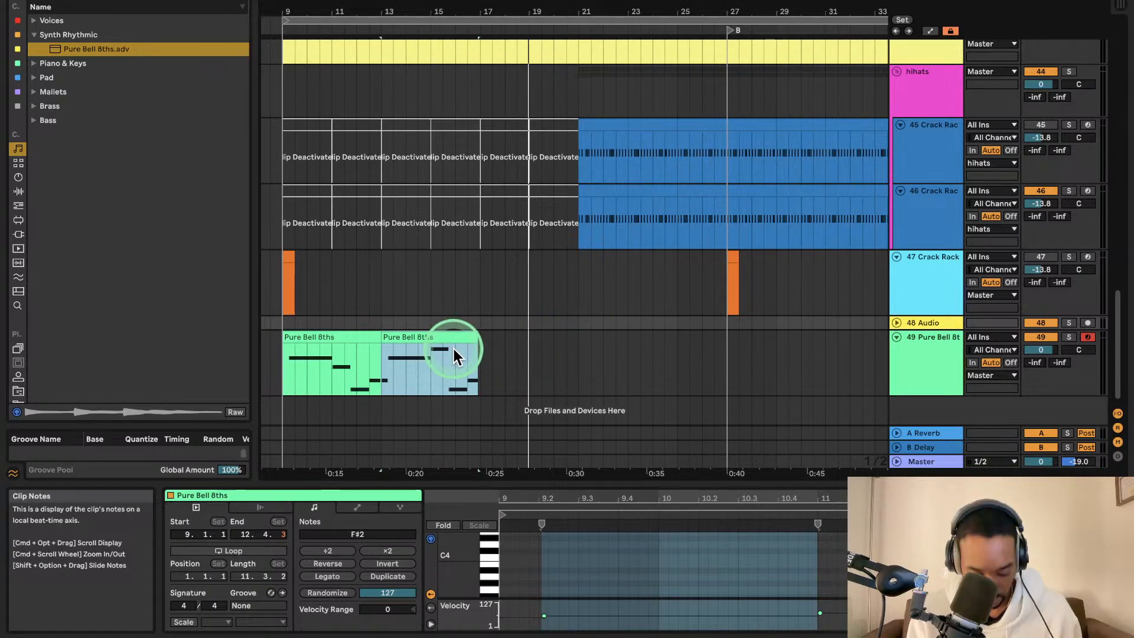
- Extend the second Pure Bell 8ths clip to end at bar 17 and duplicate both clips directly after it
key("space")
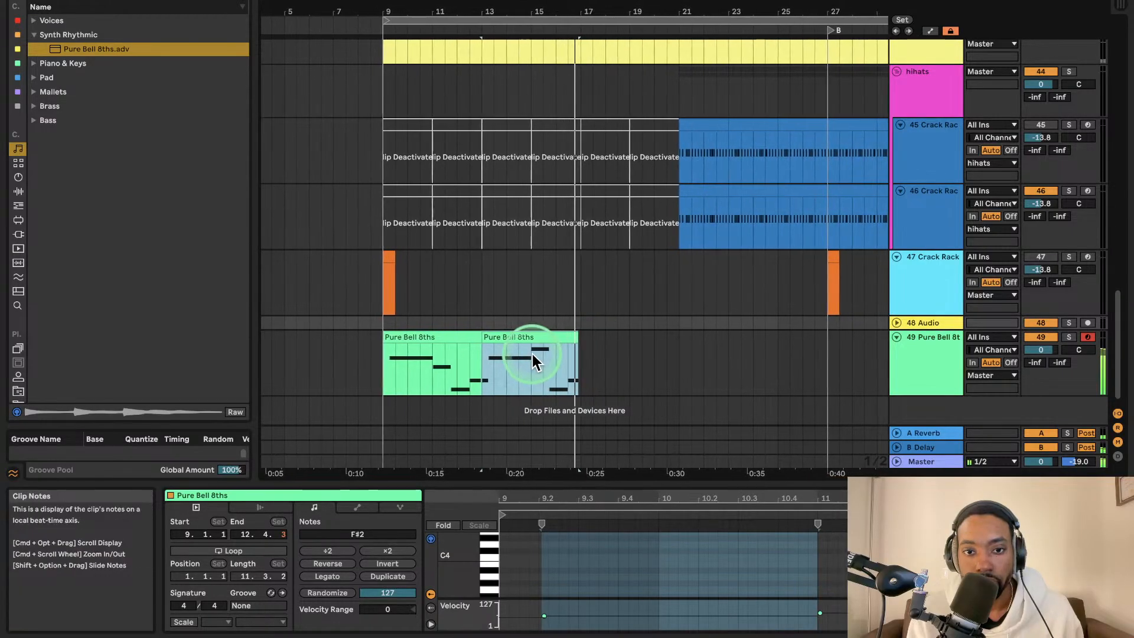
left_click(495, 335, "shift")
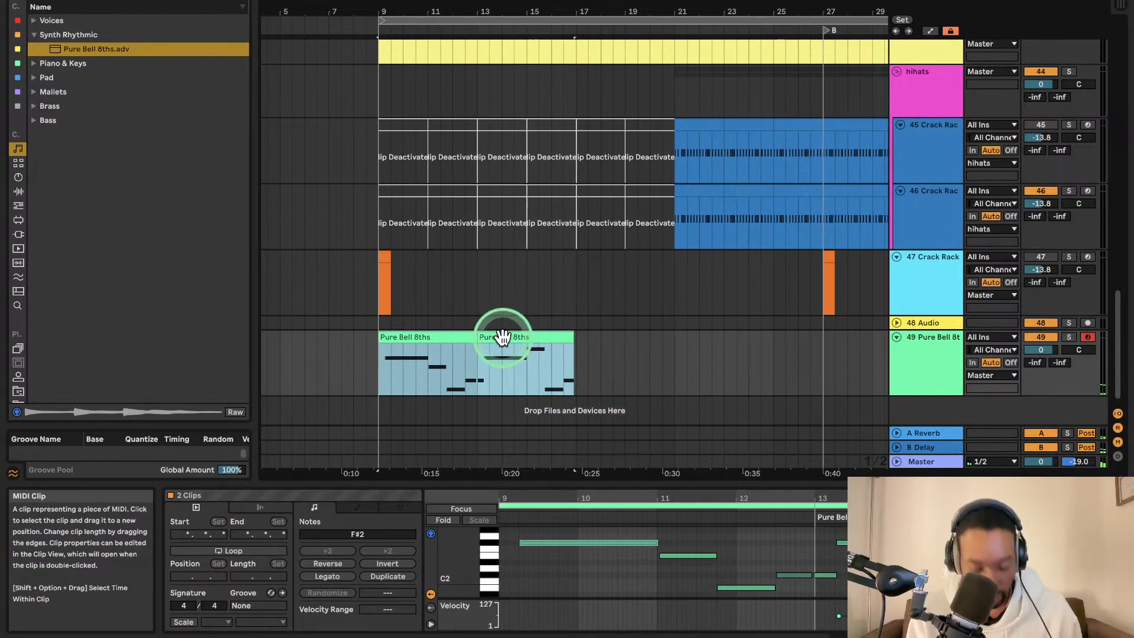
key("super+d")
key("super+z")
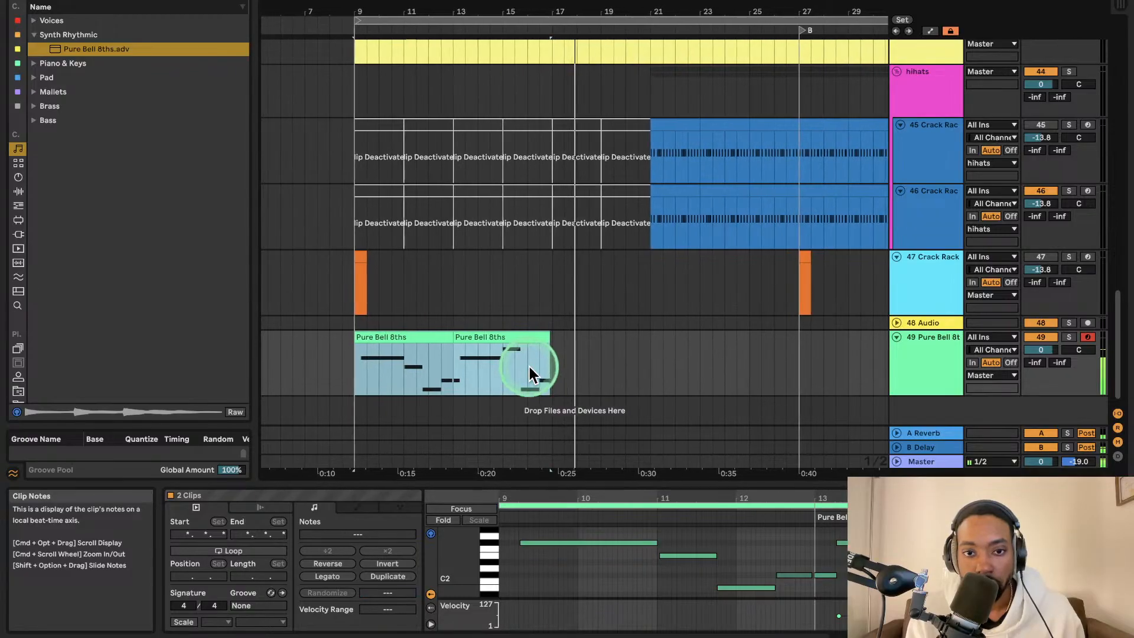
key("space")
scroll(550, 337, "up", 3)
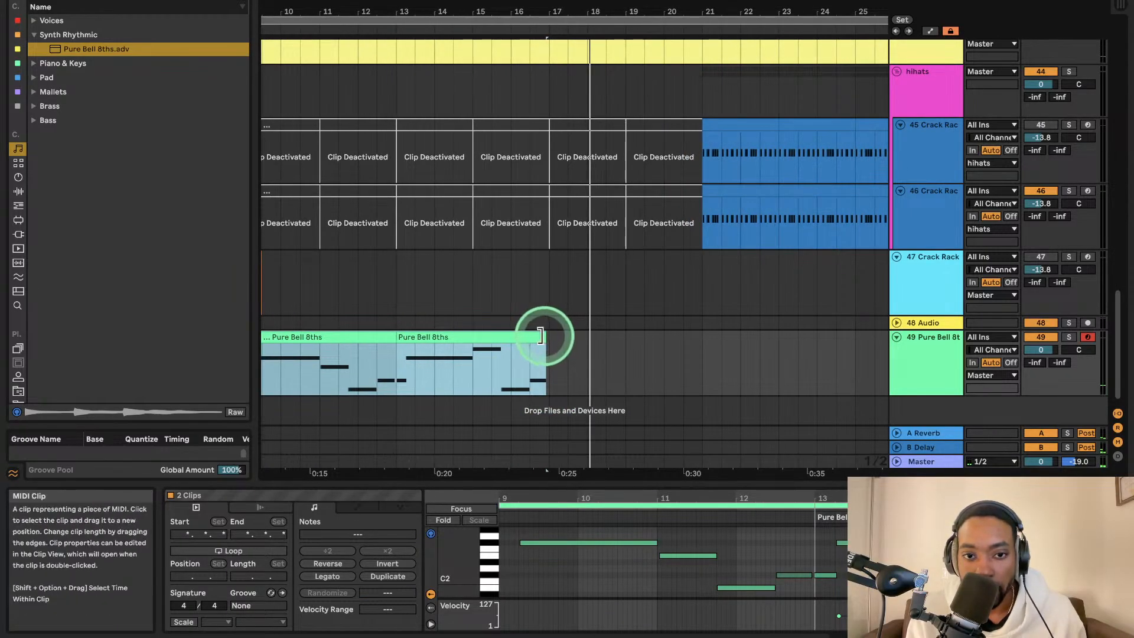
scroll(535, 334, "left", 3)
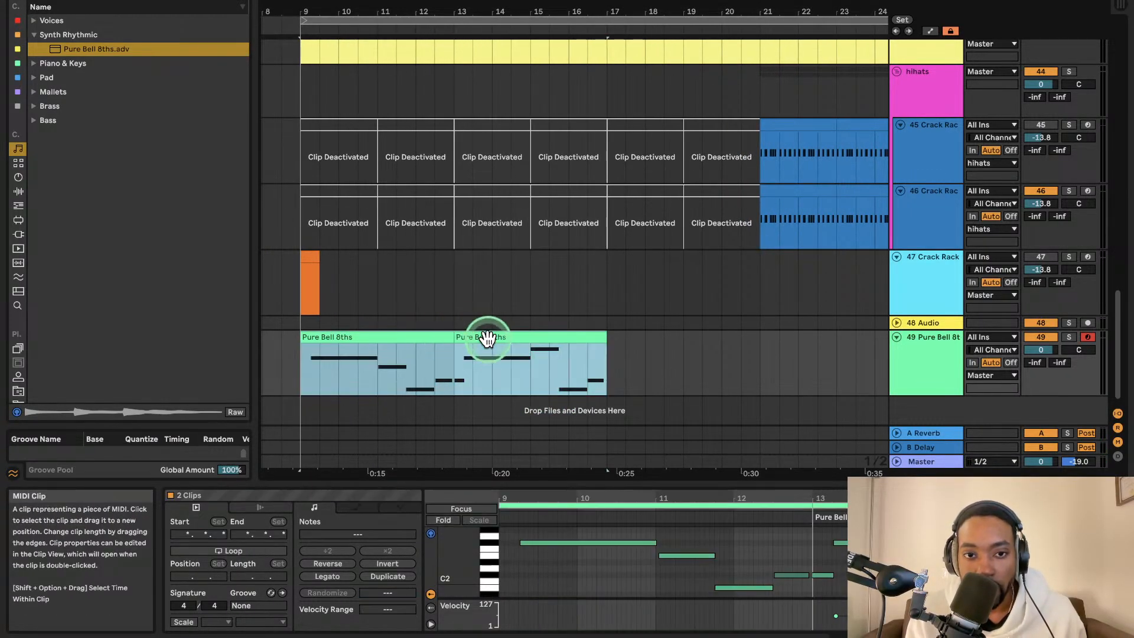
key("super+d")
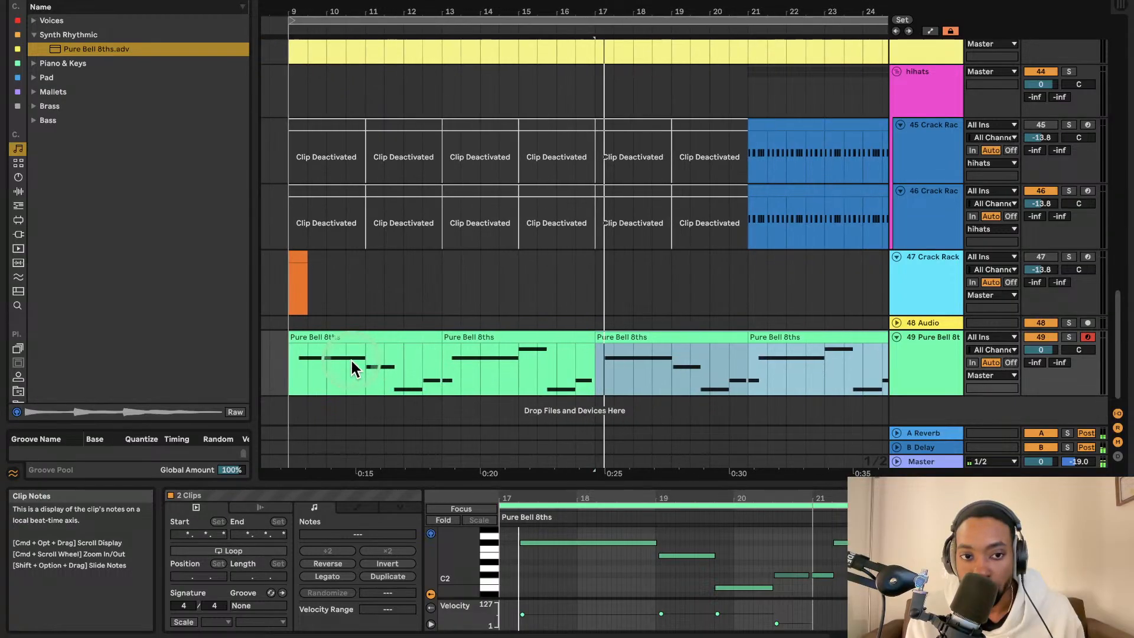
- Play from the first Pure Bell 8ths clip and review how the bell melody fits the arrangement through bar 25
left_click(297, 338)
scroll(328, 338, "left", 5)
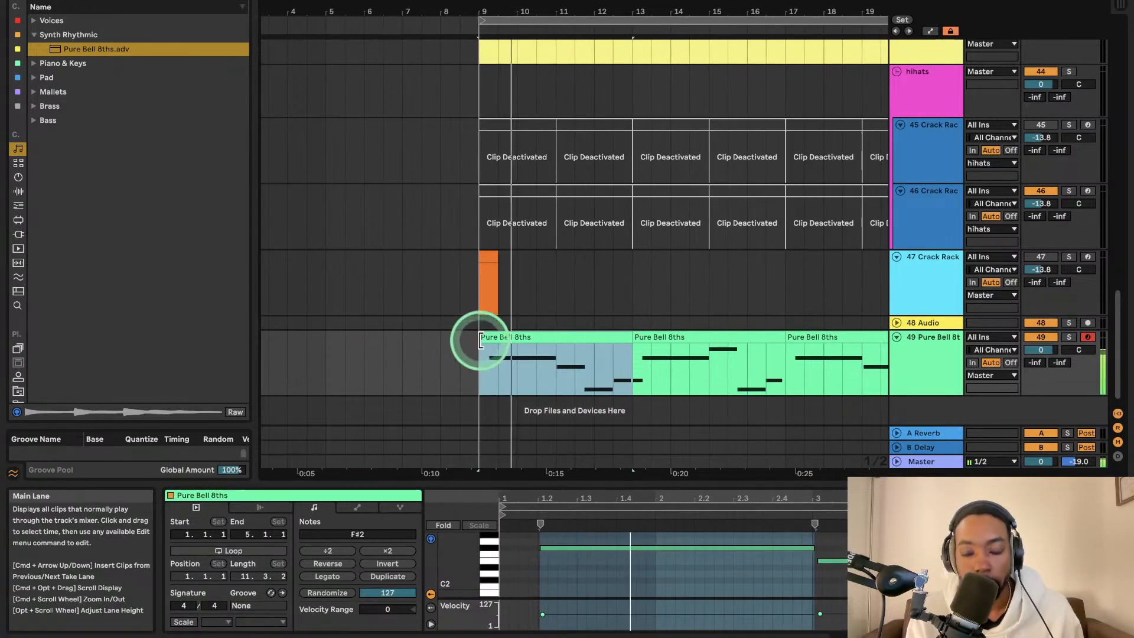
scroll(532, 346, "up", 2)
scroll(577, 351, "down", 2)
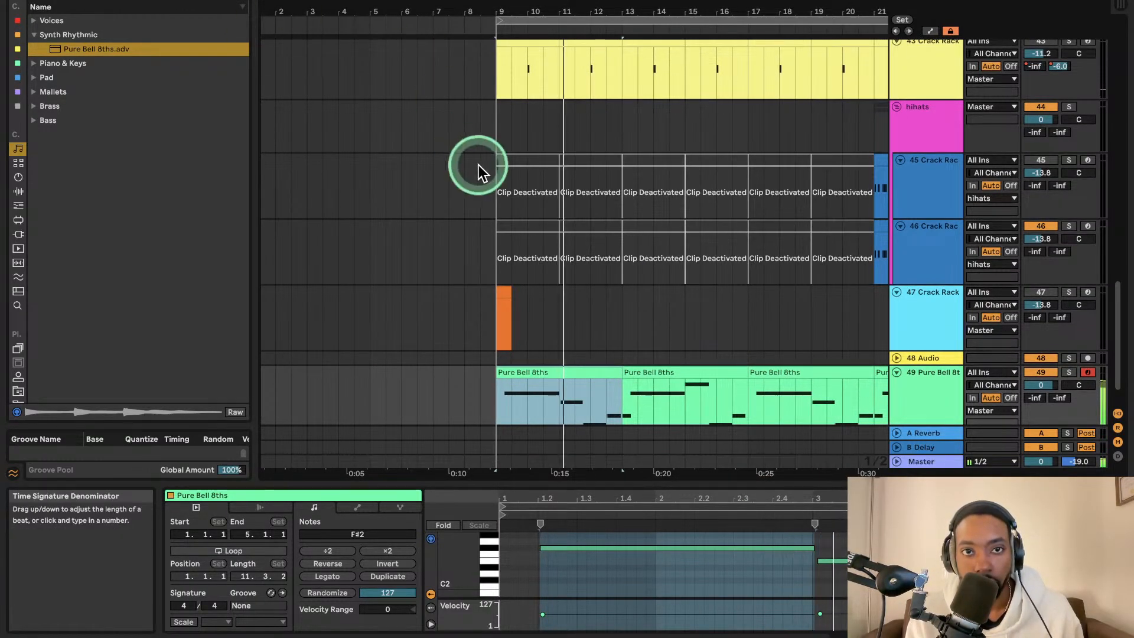
scroll(478, 166, "right", 3)
scroll(478, 166, "down", 2)
scroll(478, 165, "down", 2)
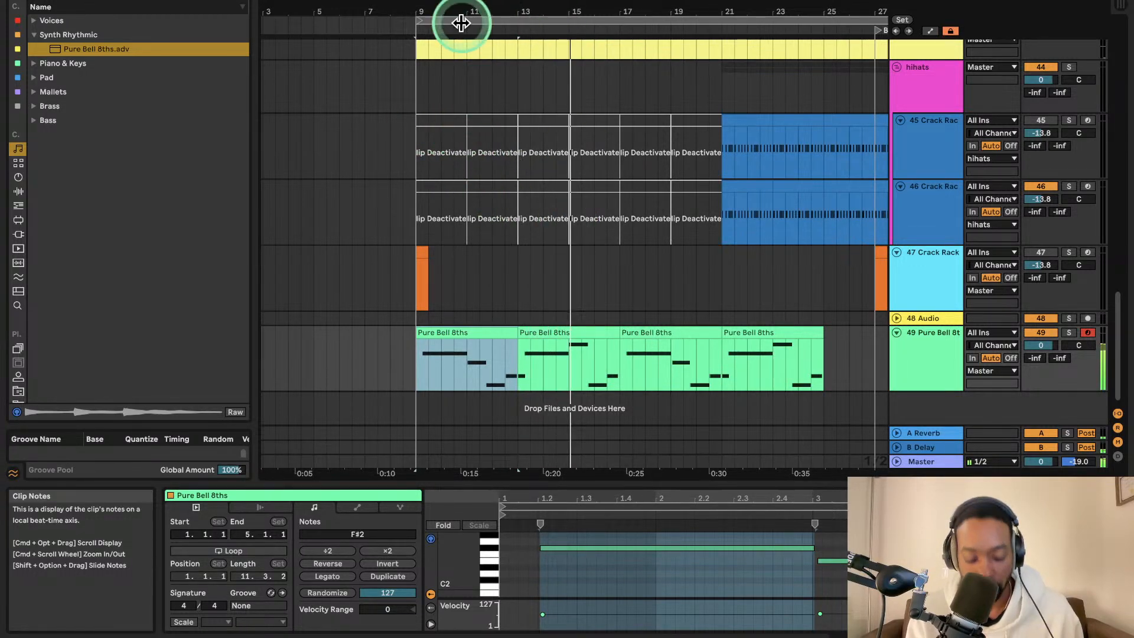
scroll(461, 22, "up", 5)
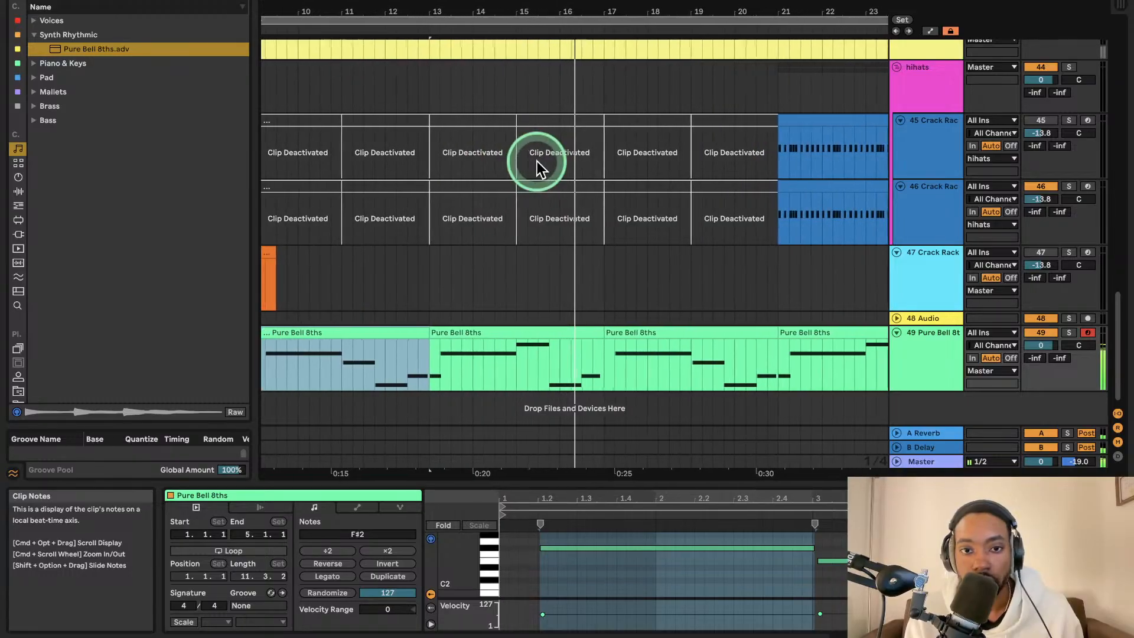
scroll(537, 162, "down", 3)
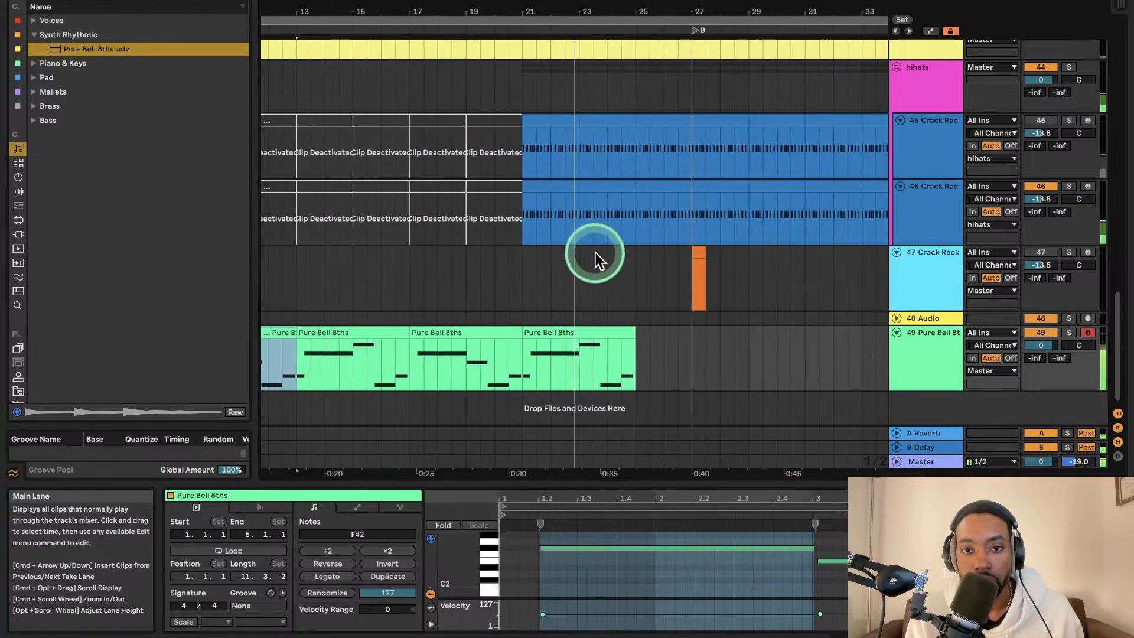
scroll(552, 148, "left", 8)
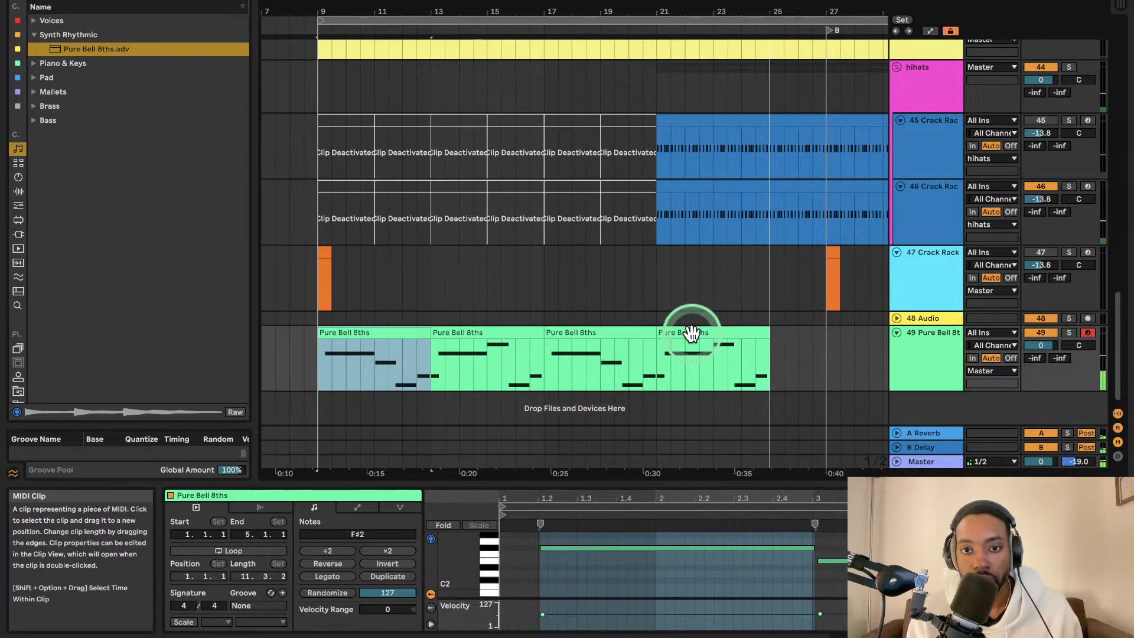
- Reactivate the six deactivated hi-hat clips on track 45 from bar 9 to 21 and turn that track on
left_click(618, 122)
left_click(362, 120, "shift")
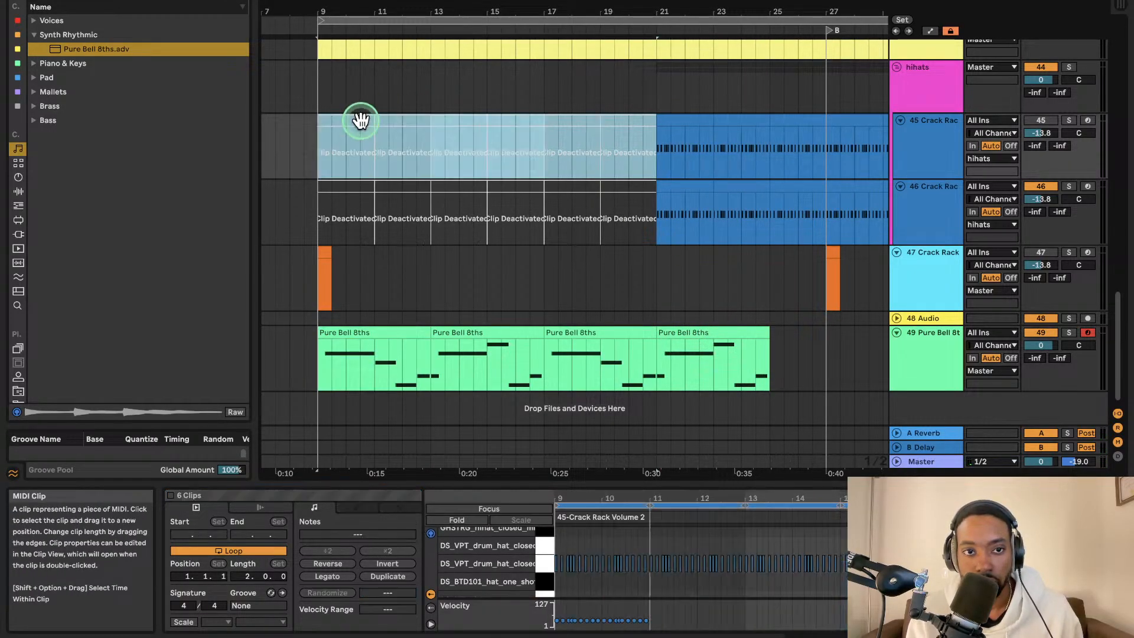
key("0")
key("space")
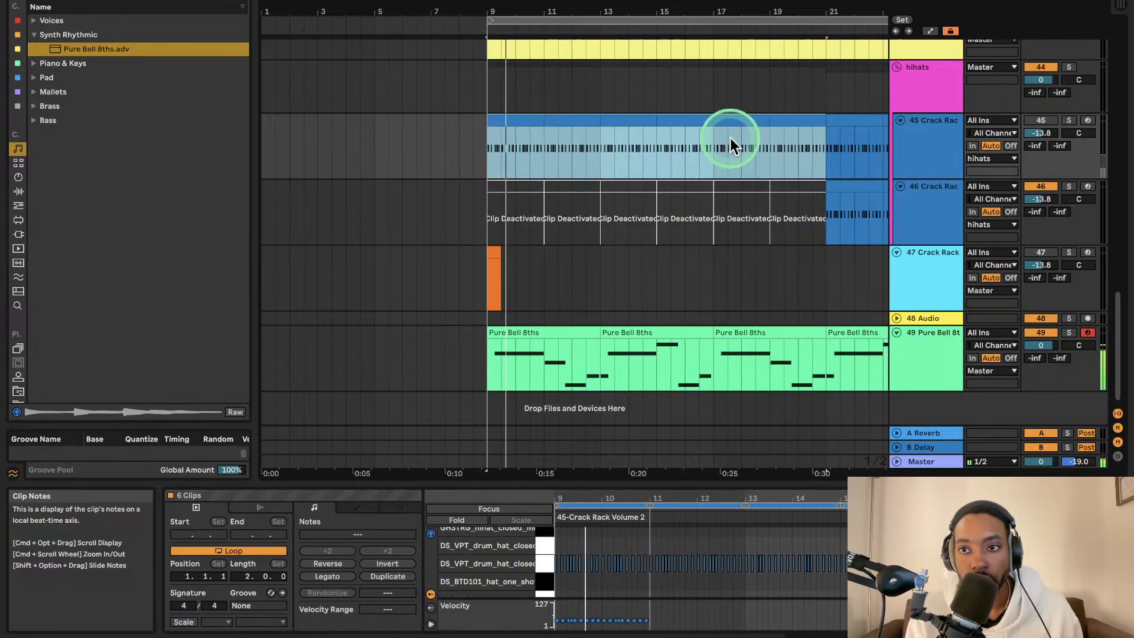
left_click(1033, 118)
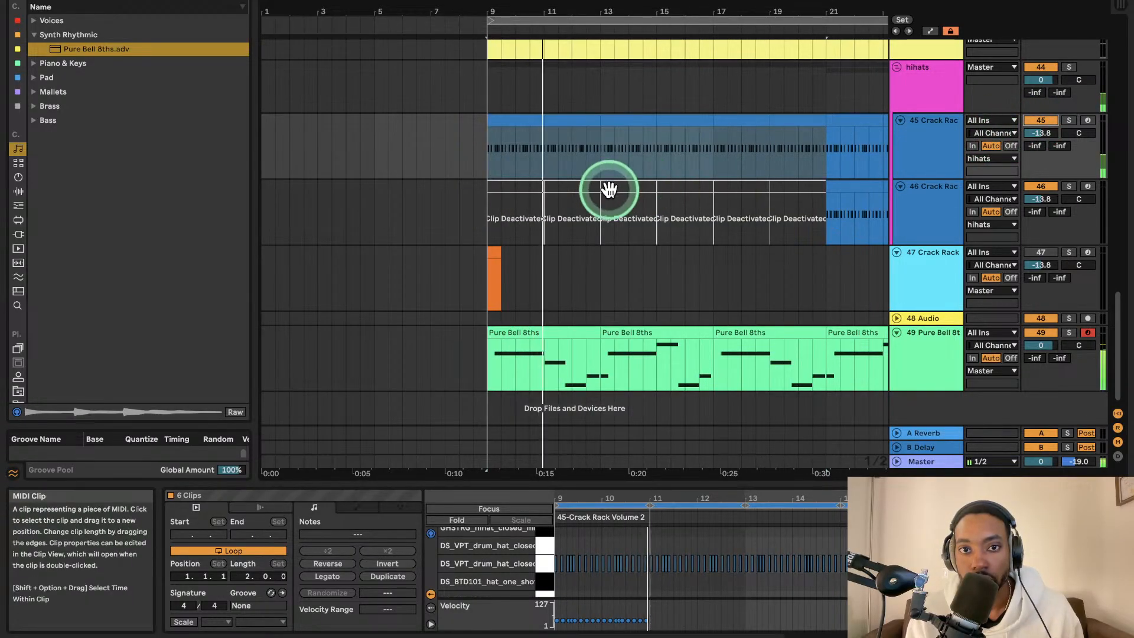
- Reactivate every other deactivated hi-hat clip on track 46, those starting at bars 9, 13 and 17
left_click(531, 188)
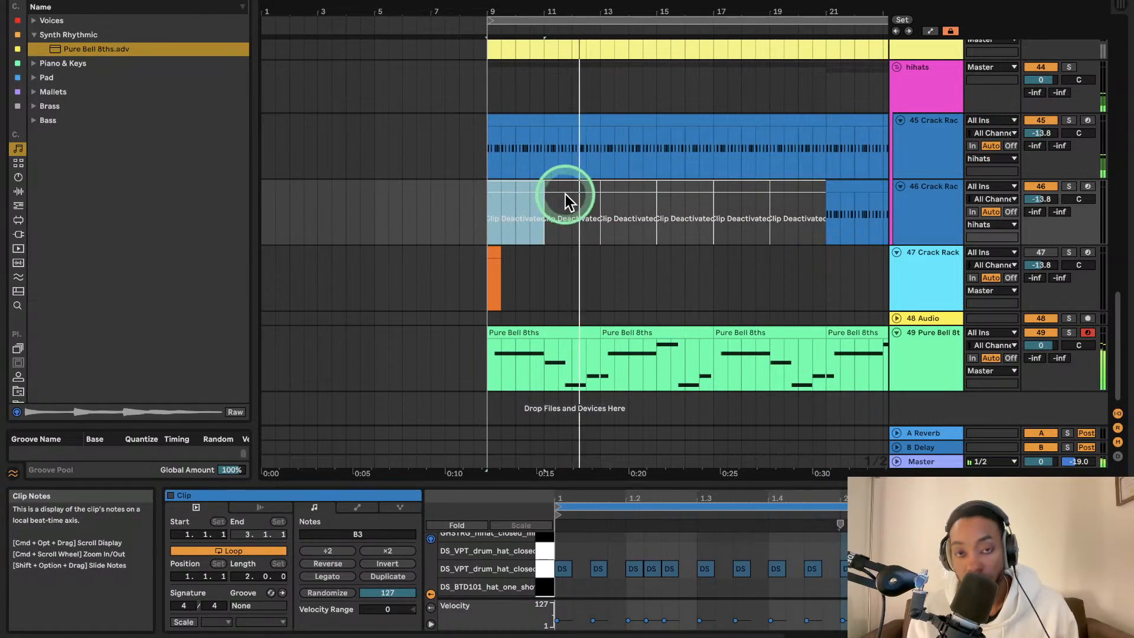
key("0")
left_click(615, 185)
key("0")
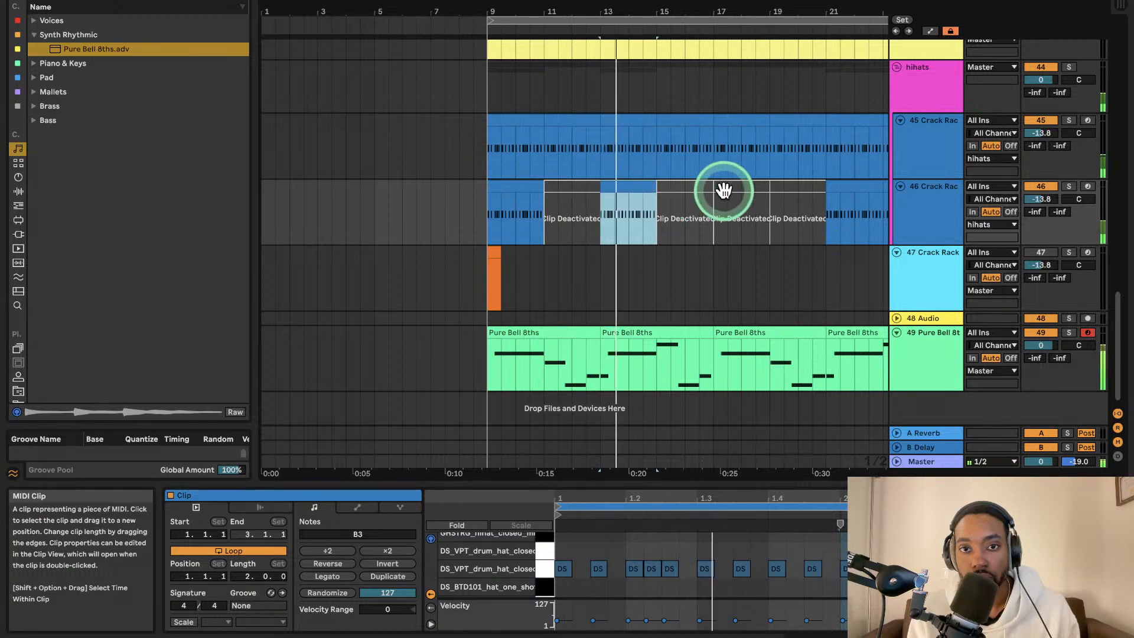
left_click(703, 187)
left_click(775, 188)
left_click(752, 189)
key("0")
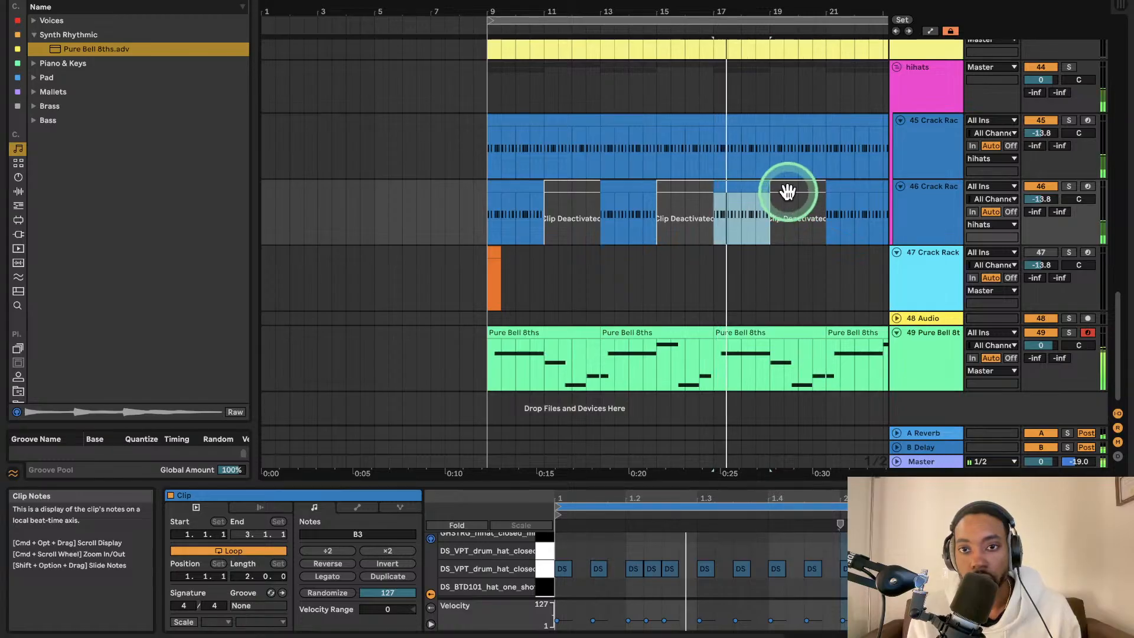
- Try deactivating the first two clips on the 40 Twin 3 track and turn the first one back on
scroll(788, 192, "up", 10)
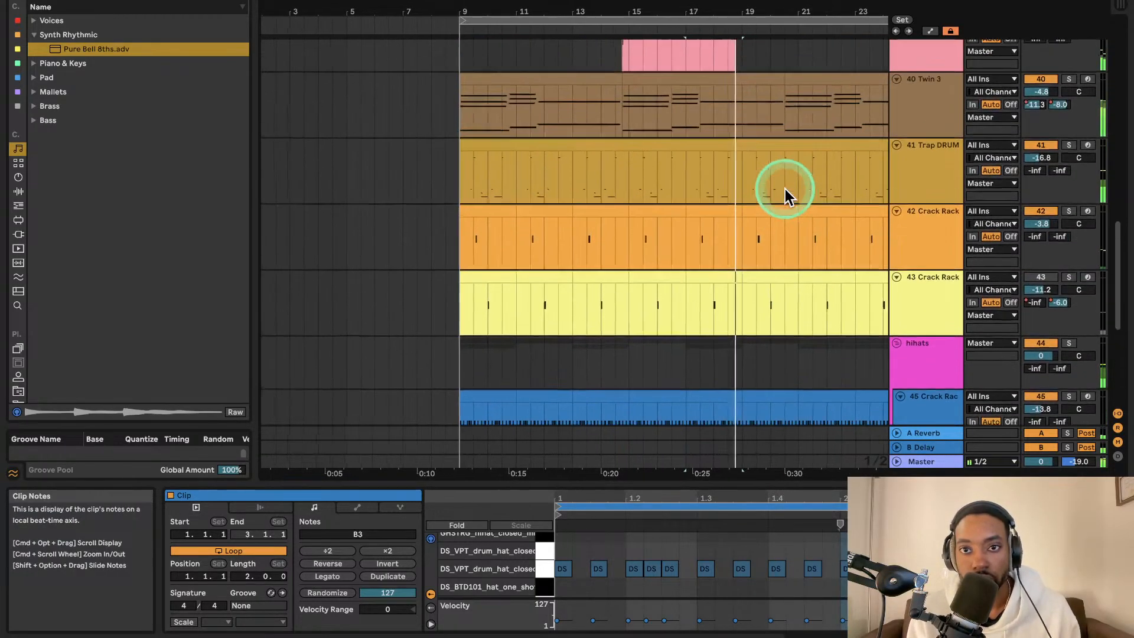
scroll(785, 189, "up", 3)
left_click(760, 123)
key("0")
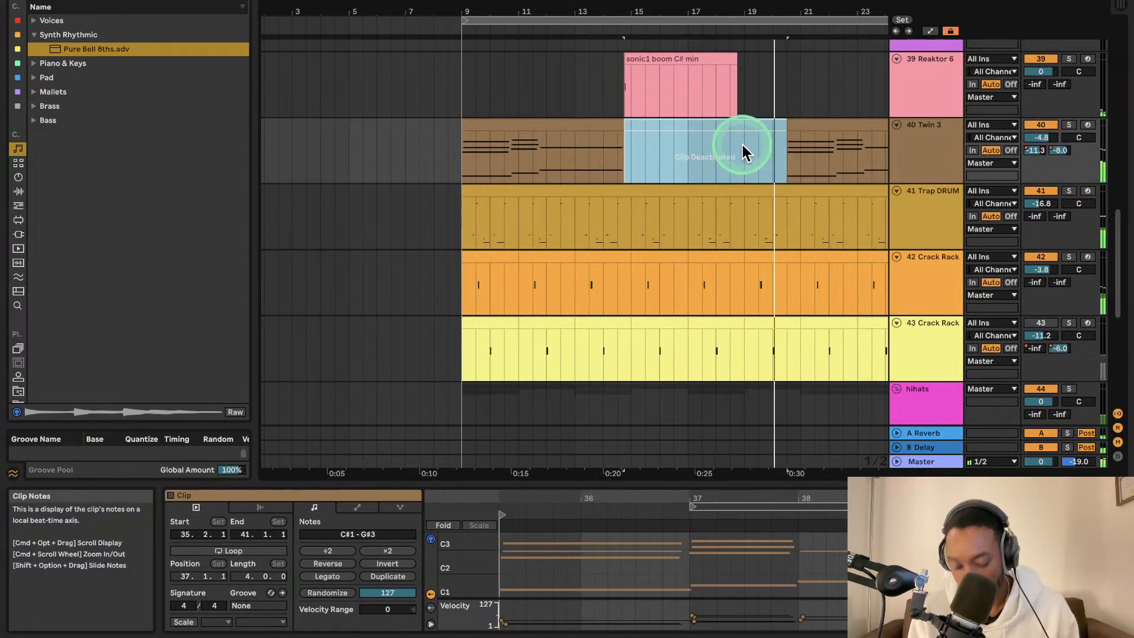
left_click(591, 141)
key("0")
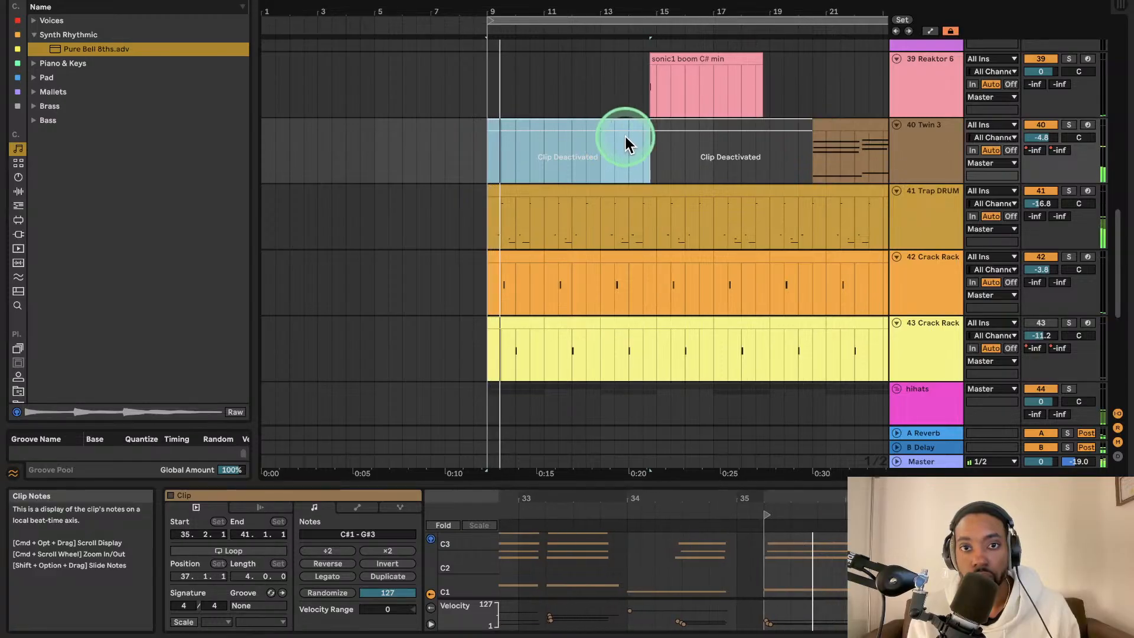
left_click(609, 148)
key("0")
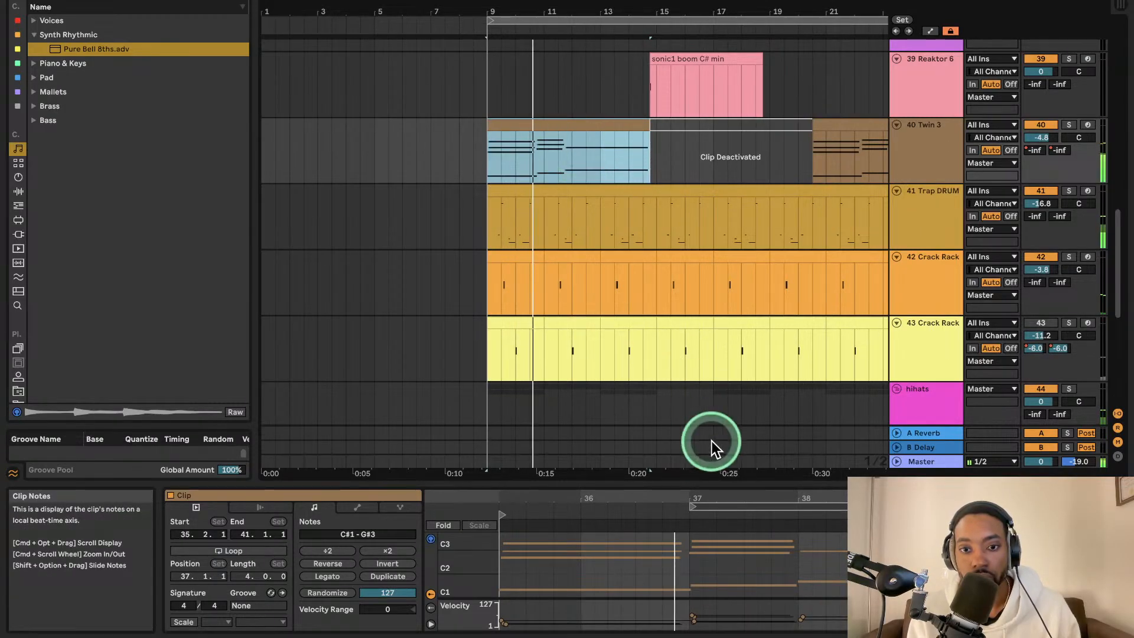
- Deactivate the notes from bar 37 onward in the first Twin 3 clip and reactivate the clip that follows it
left_click_drag(709, 532, 853, 585)
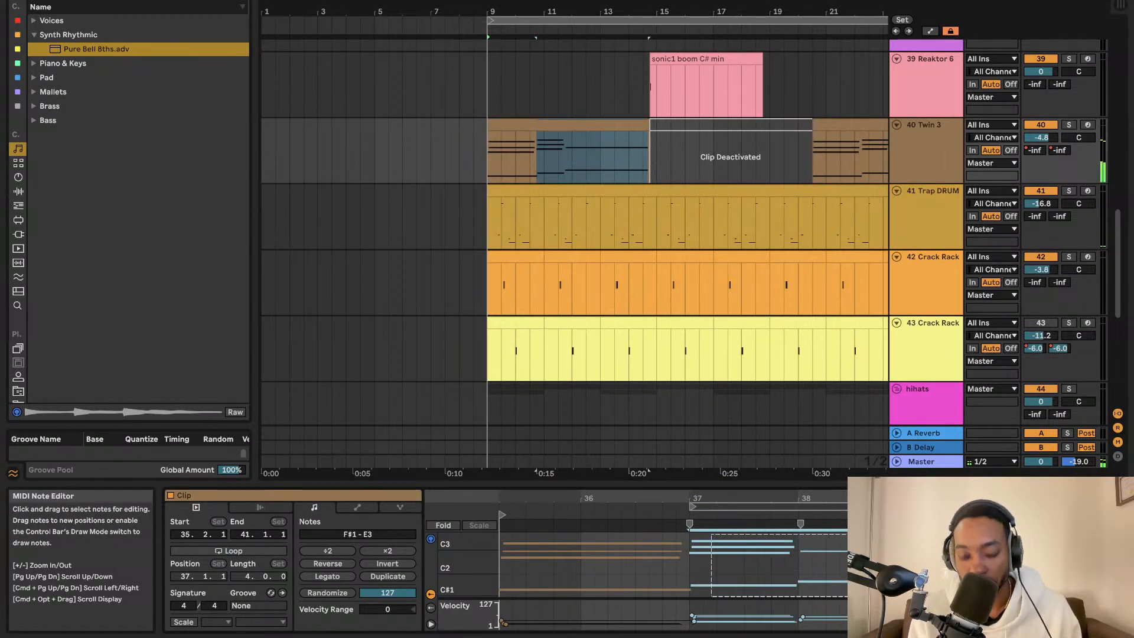
left_click(672, 124)
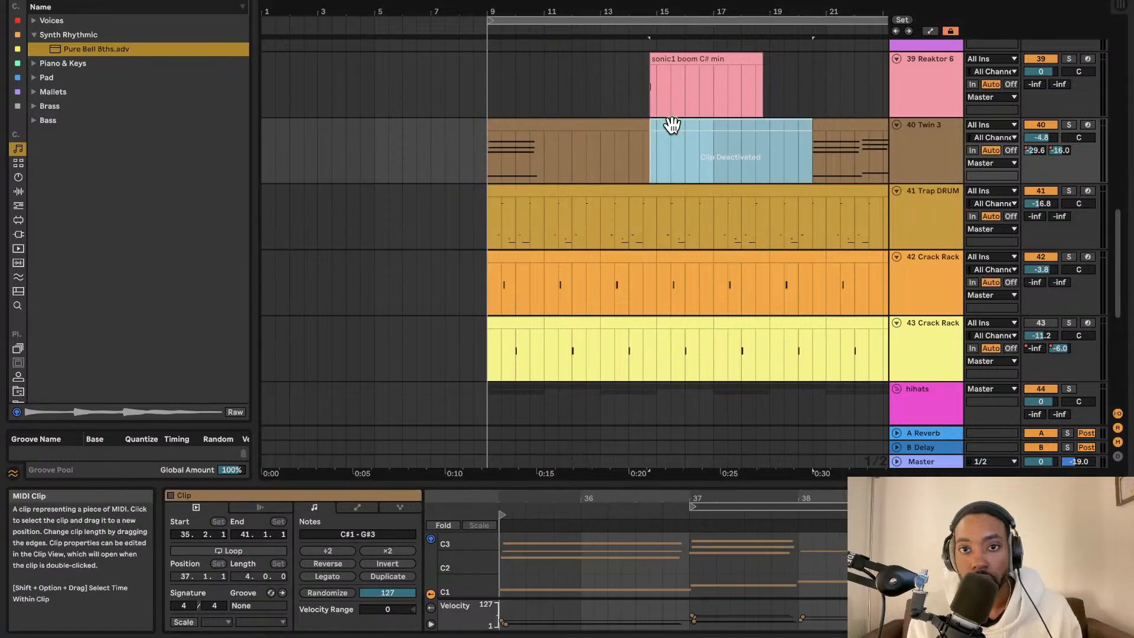
key("space")
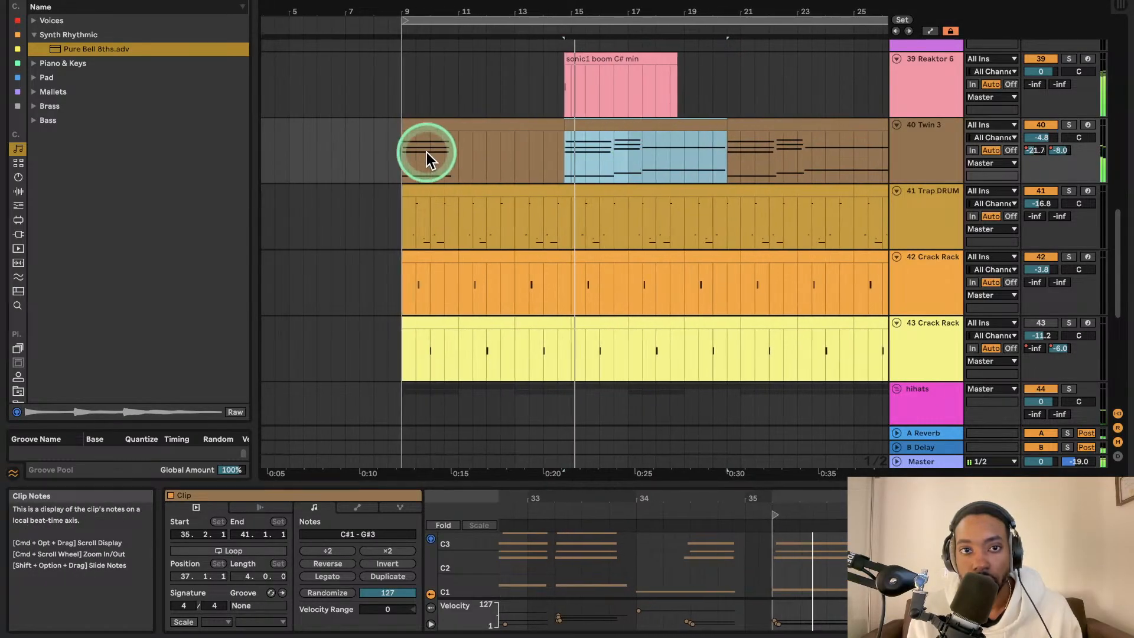
- Play back the edited opening of the Twin 3 part and select its first clip
left_click(410, 155)
key("space")
key("space")
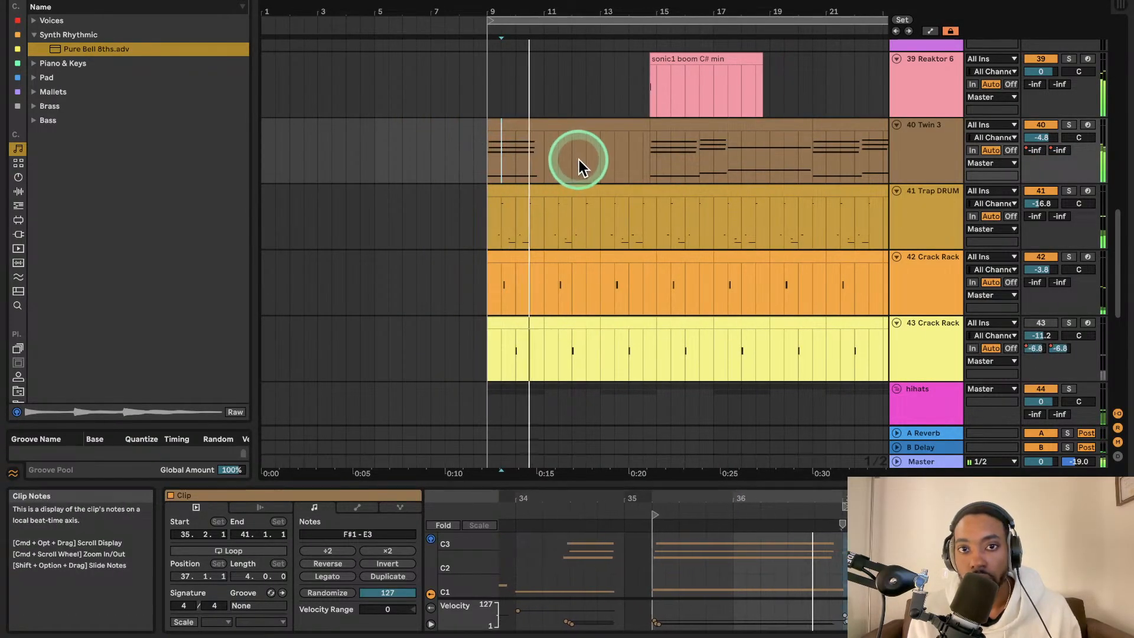
left_click(621, 129)
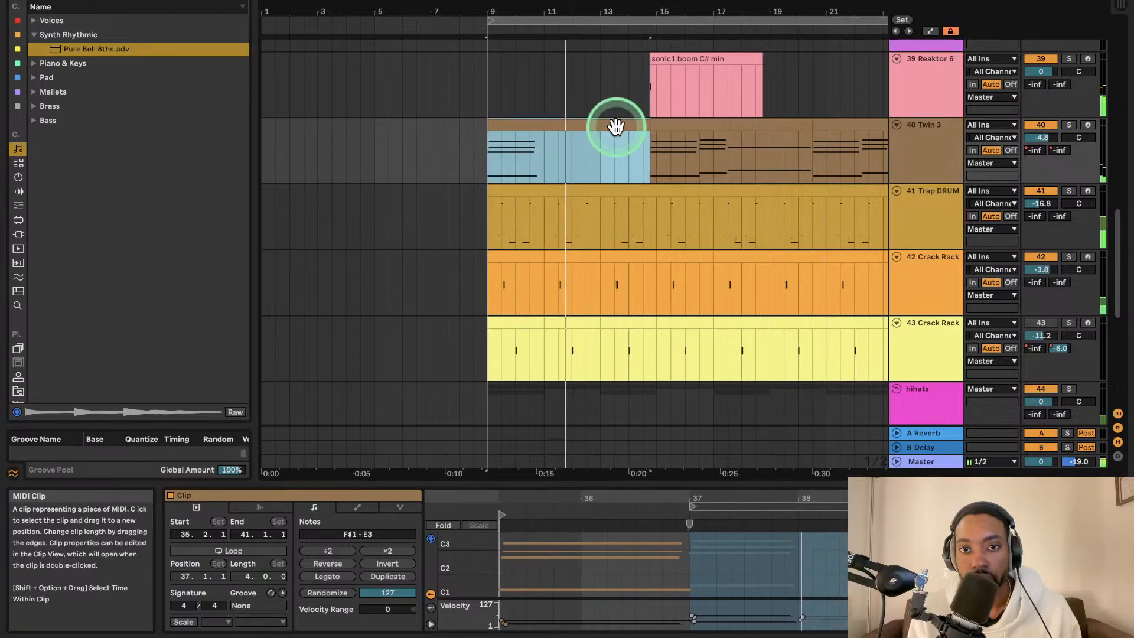
- Undo the recent clip and note deactivations on the 40 Twin 3 track and play the part back
key("super+z")
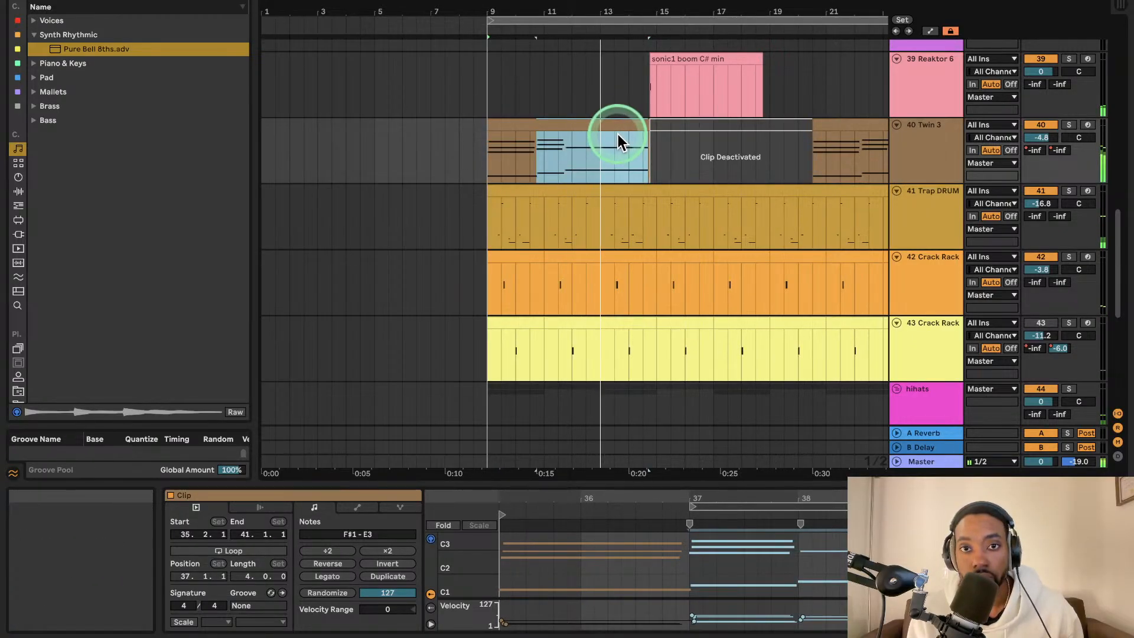
key("super+z")
key("super+z")
key("super+z")
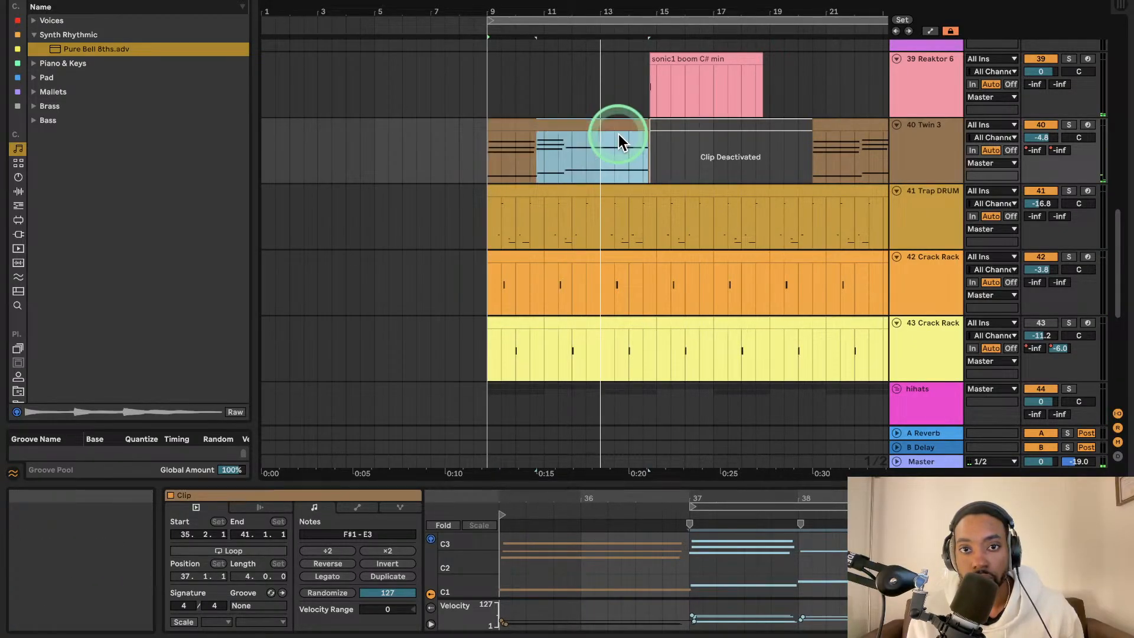
key("space")
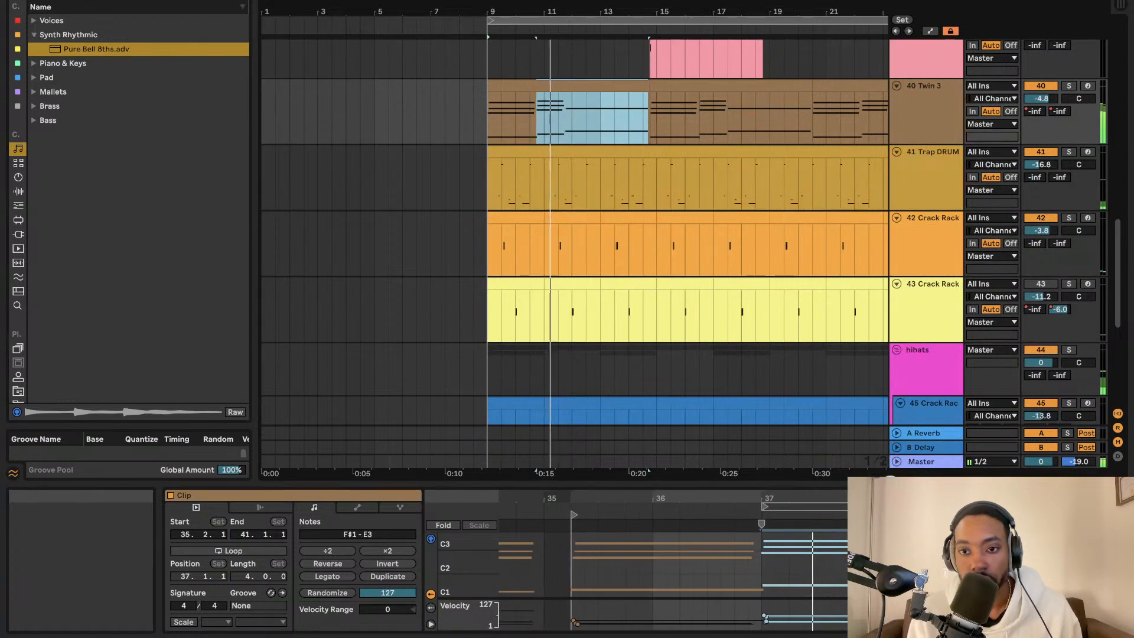
- Enlarge the note editor and deactivate the second clip on the 40 Twin 3 track
left_click_drag(898, 479, 853, 203)
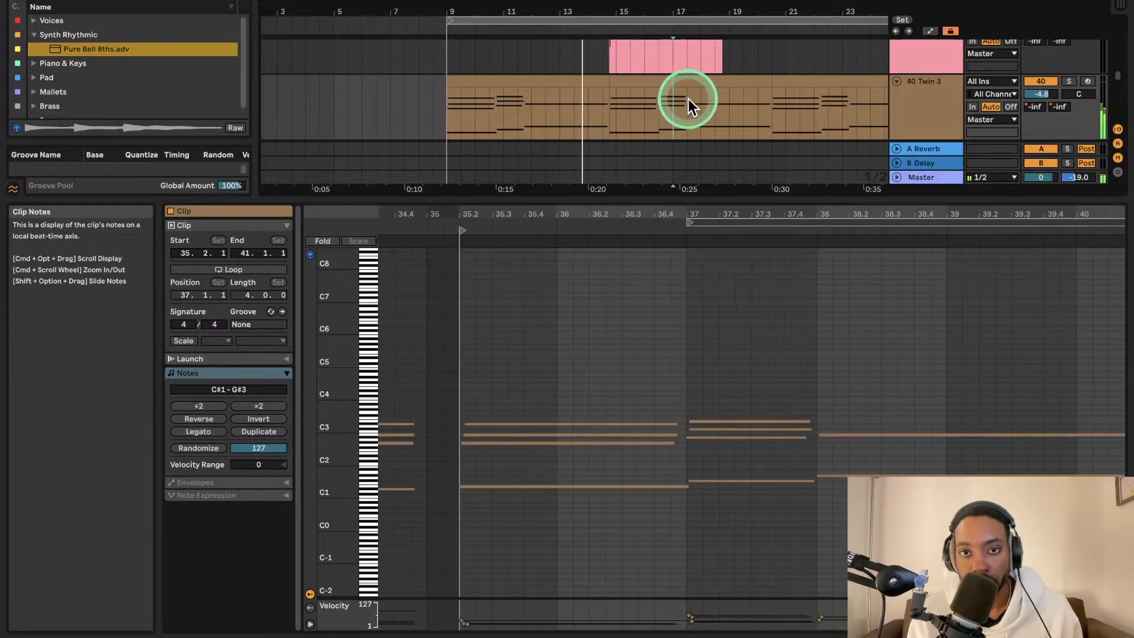
left_click(656, 96)
key("0")
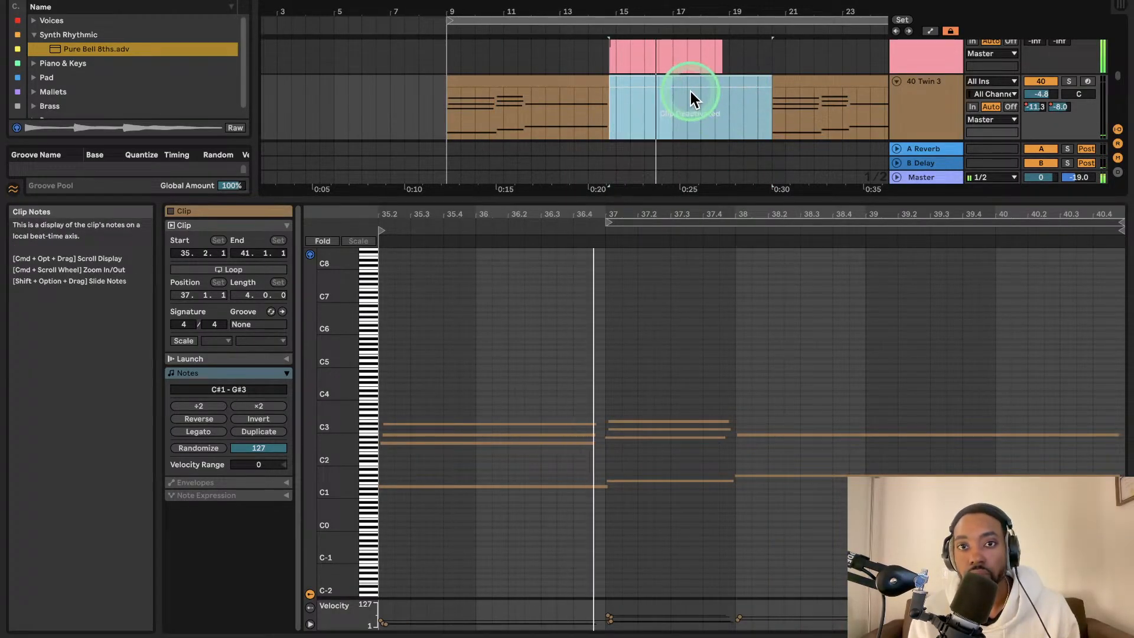
key("0")
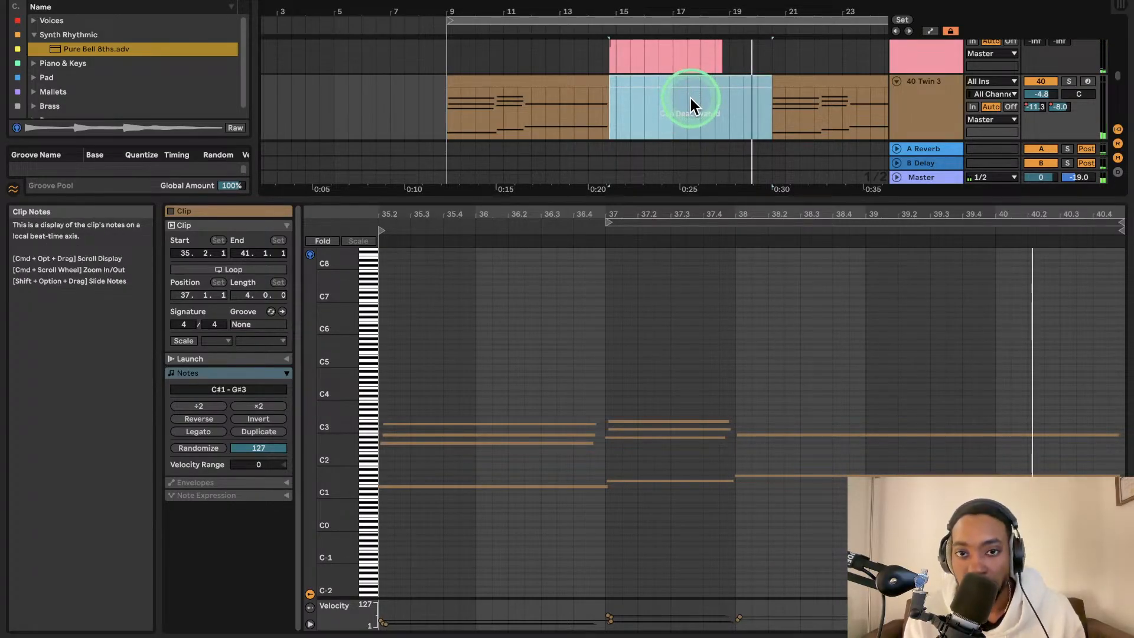
- Select all clips in the looped section across the tracks and move them so the section starts at bar 49
scroll(685, 87, "down", 5)
scroll(620, 87, "up", 1)
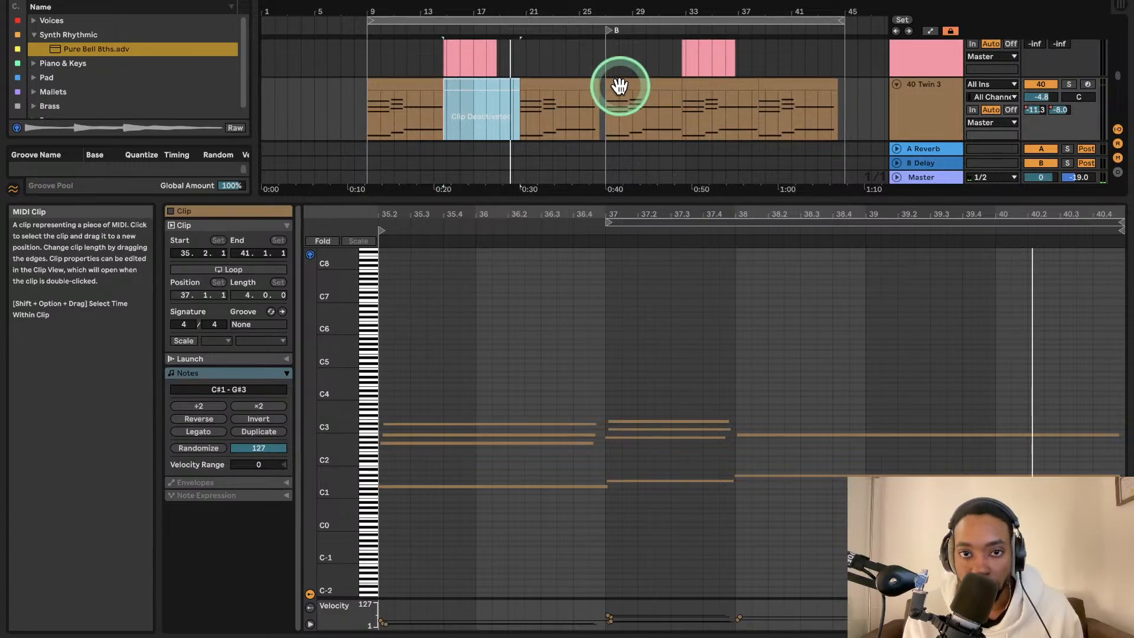
left_click(663, 95)
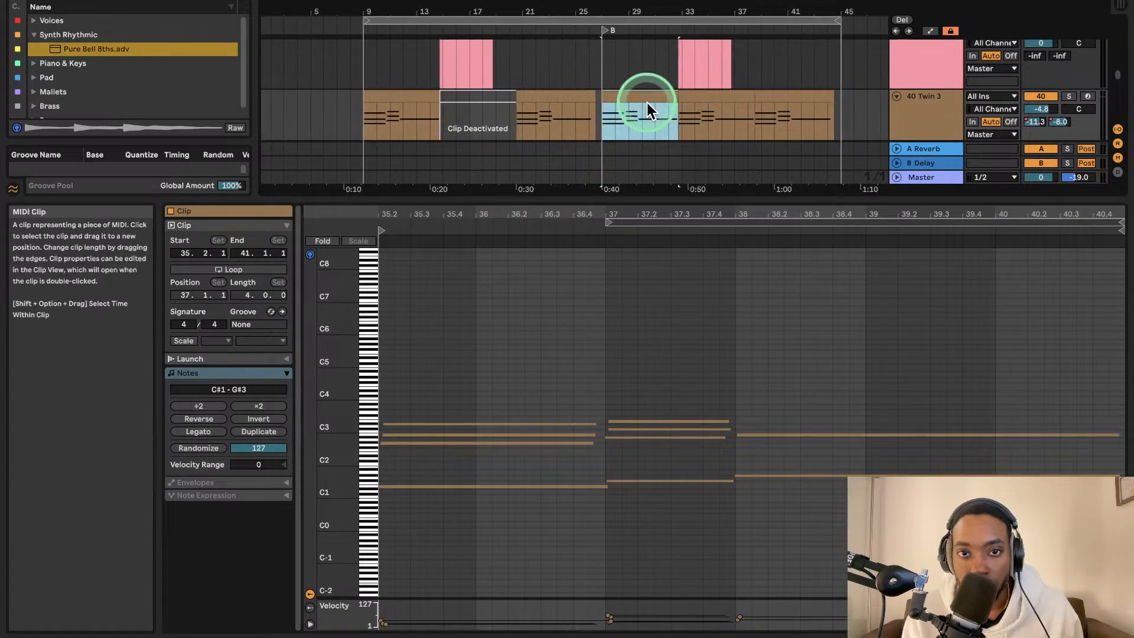
scroll(639, 104, "left", 1)
left_click(612, 22)
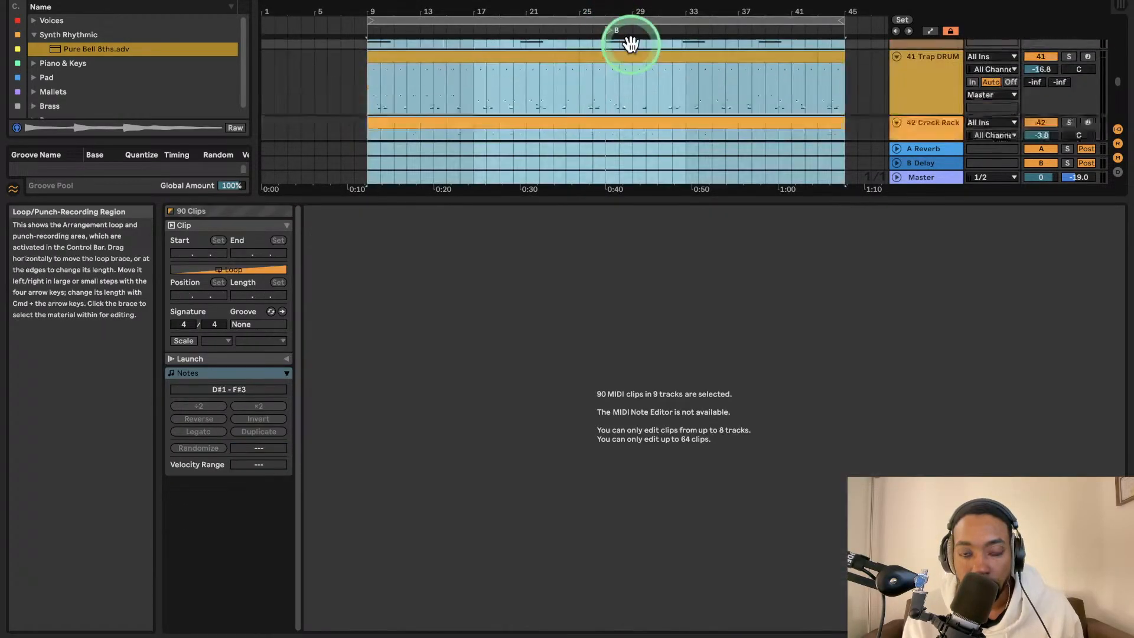
scroll(650, 59, "down", 3)
key("minus")
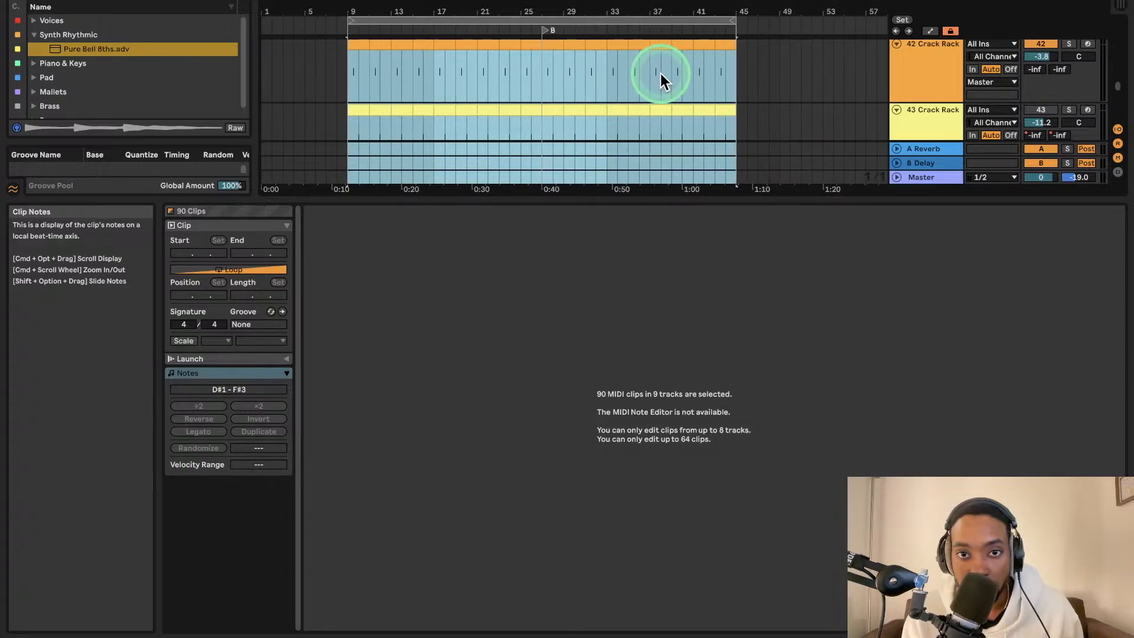
scroll(661, 76, "up", 2)
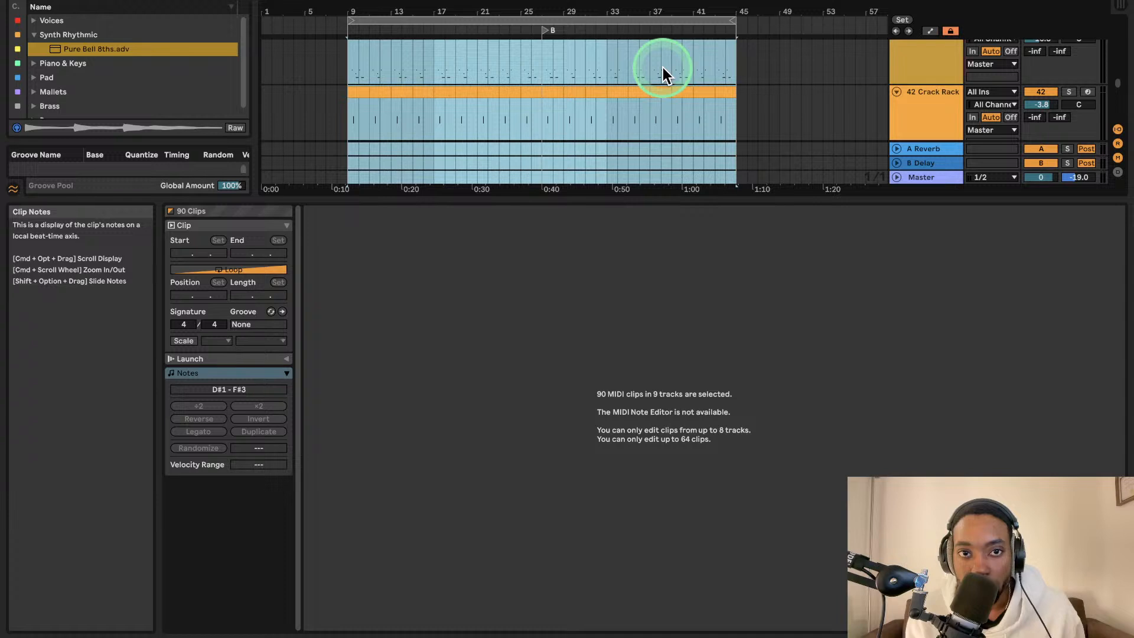
key("Right")
key("Right")
key("Right")
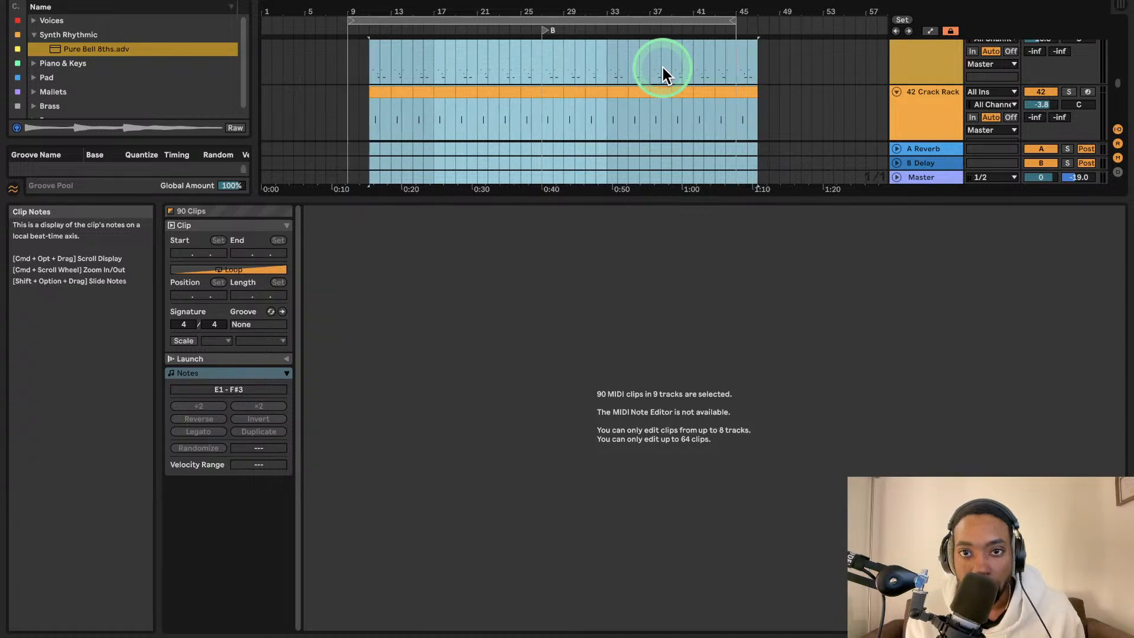
key("Right")
key("Right")
key("Right")
key("Right")
key("Right")
key("Right")
key("Right")
key("Right")
key("Right")
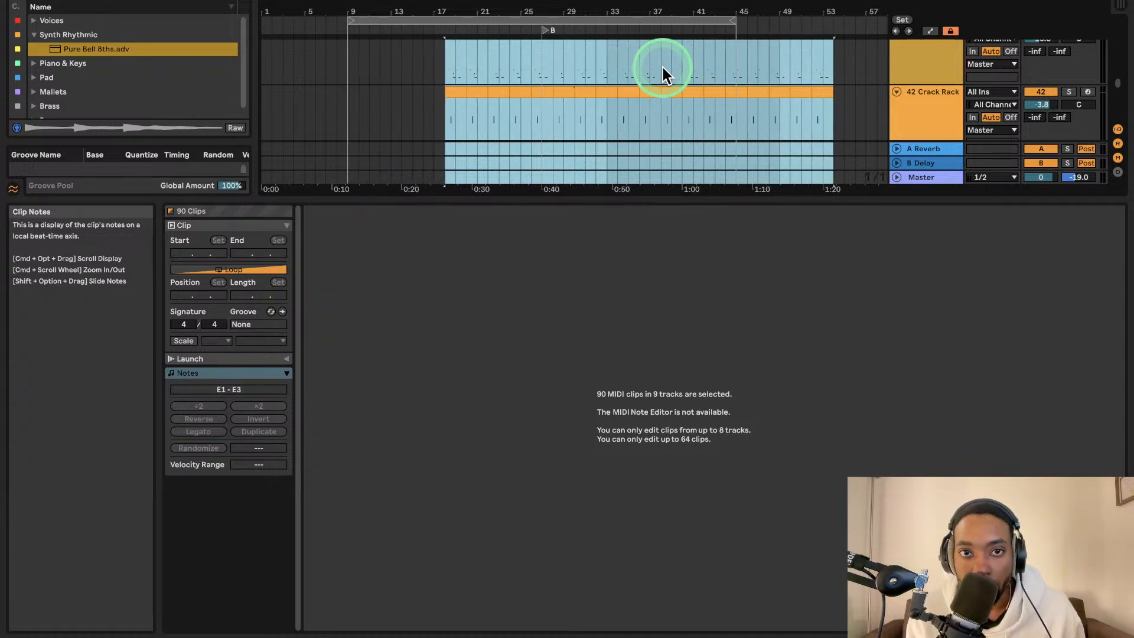
key("Right")
key("Right")
key("Right")
key("Right")
key("Right")
key("Right")
key("Right")
key("Right")
key("Right")
key("Right")
key("Right")
key("Right")
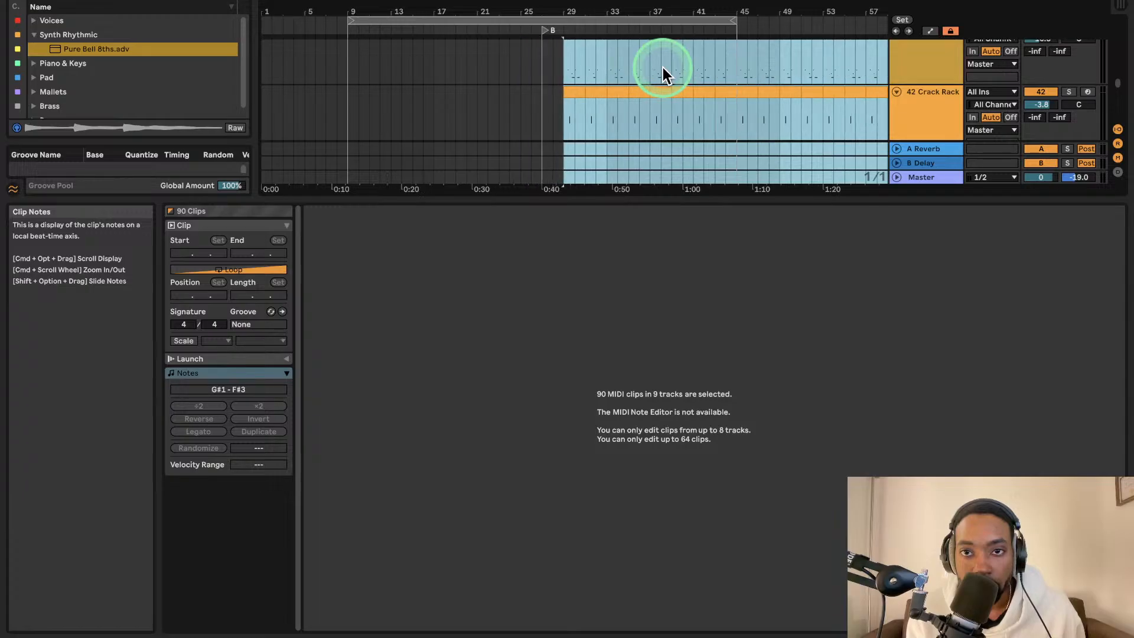
key("Right")
key("Right")
key("Right")
key("Right")
key("Right")
key("Right")
key("Right")
key("Right")
key("Right")
key("Right")
key("Right")
key("Right")
key("Right")
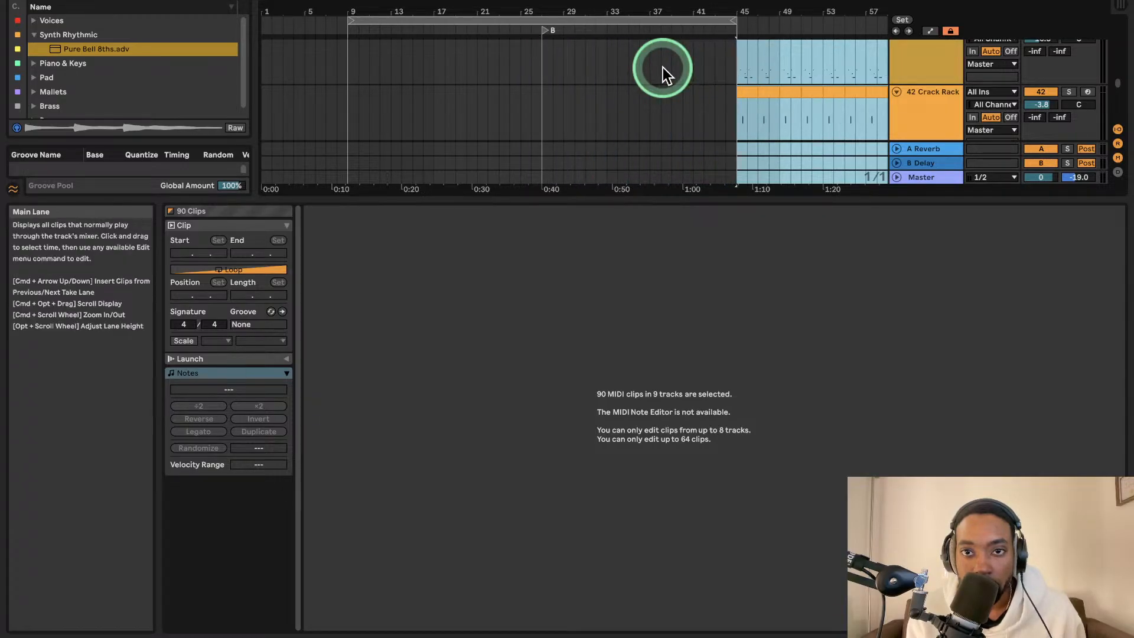
key("Right")
key("Right")
key("Right")
key("Right")
key("Left")
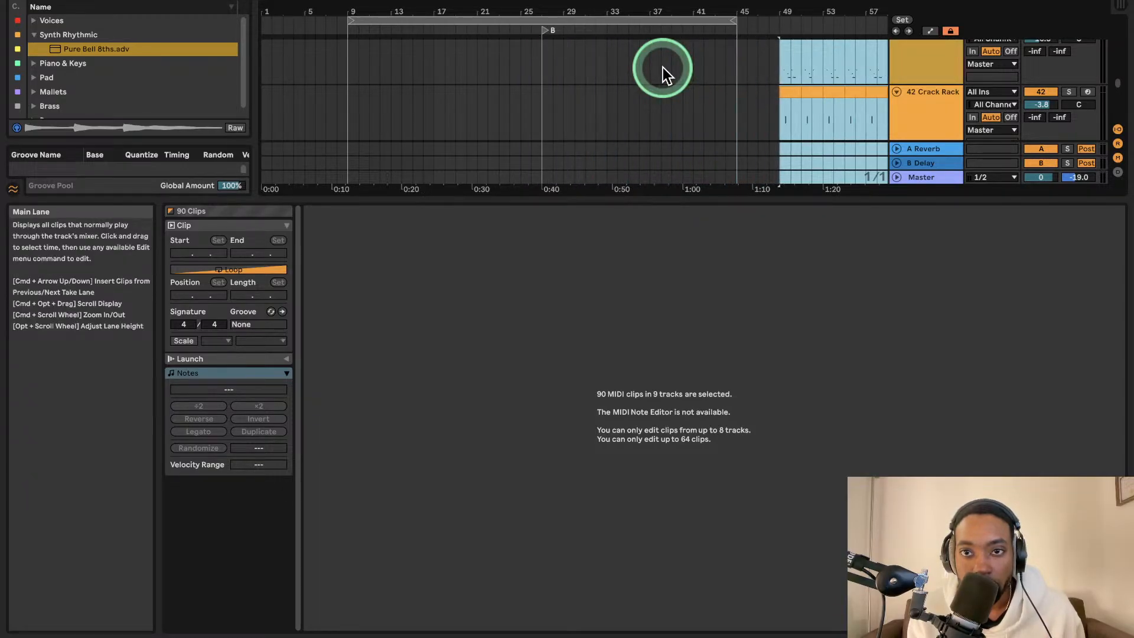
- Set the arrangement loop to the moved section, bars 49 to 85
scroll(660, 70, "down", 4)
scroll(660, 71, "down", 10)
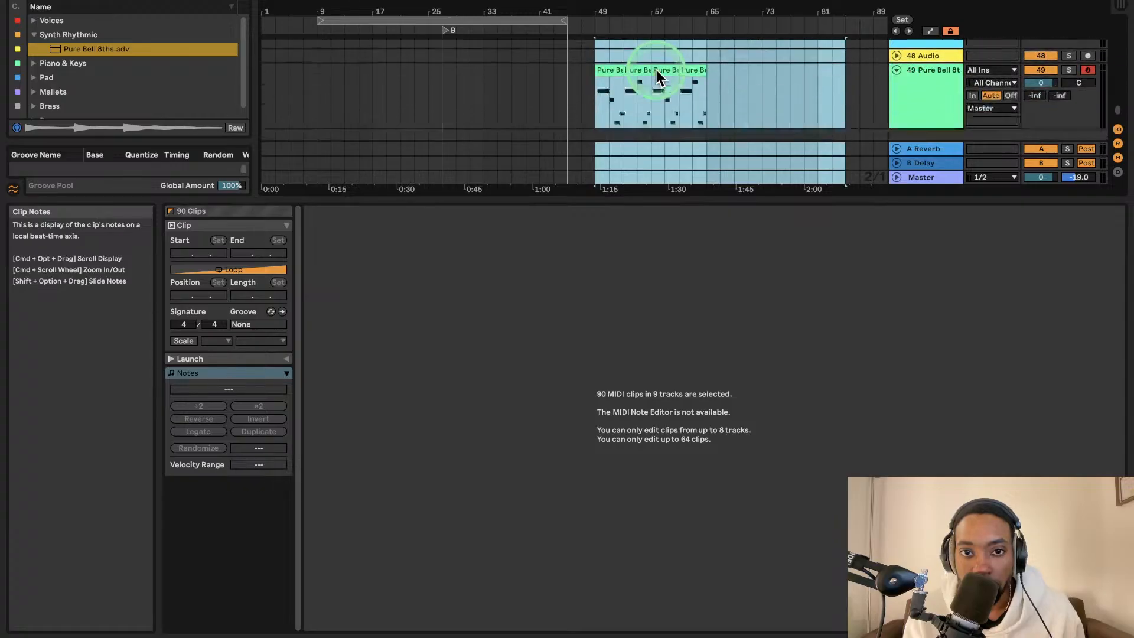
scroll(657, 70, "up", 2)
scroll(657, 70, "up", 2)
left_click_drag(519, 20, 819, 16)
scroll(753, 121, "down", 1)
scroll(754, 119, "up", 5)
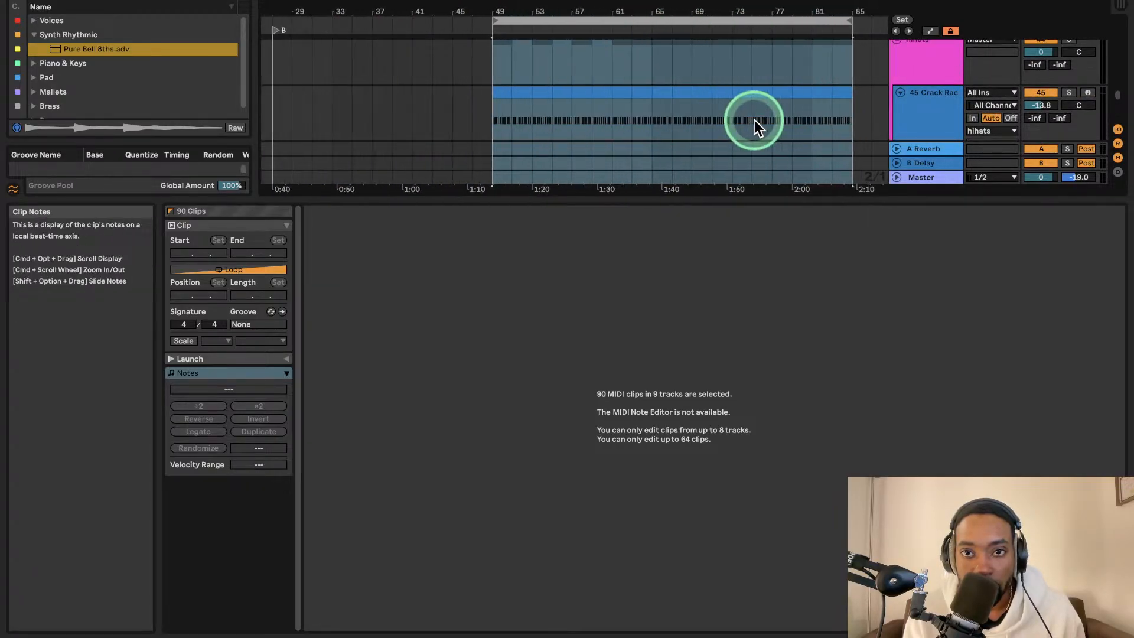
key("super+l")
- Duplicate the whole section, move the copy so it starts at bar 5, and clear the selection
key("super+d")
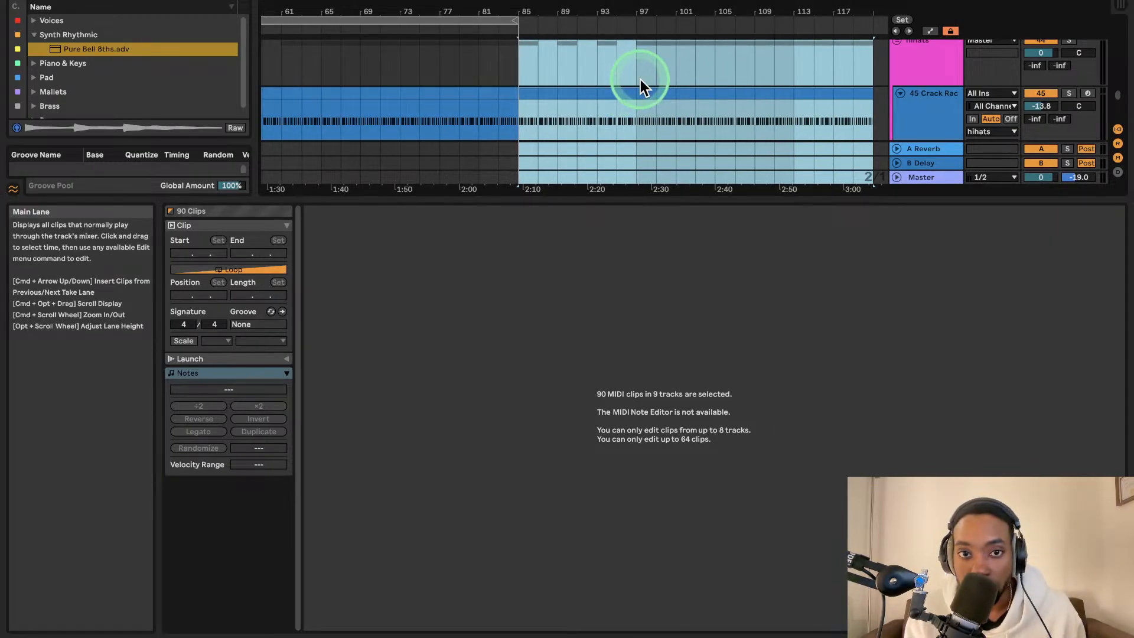
key("Left")
key("Left")
key("Left")
key("Left")
key("Left")
key("Left")
key("Left")
key("Left")
key("Left")
key("Left")
key("Left")
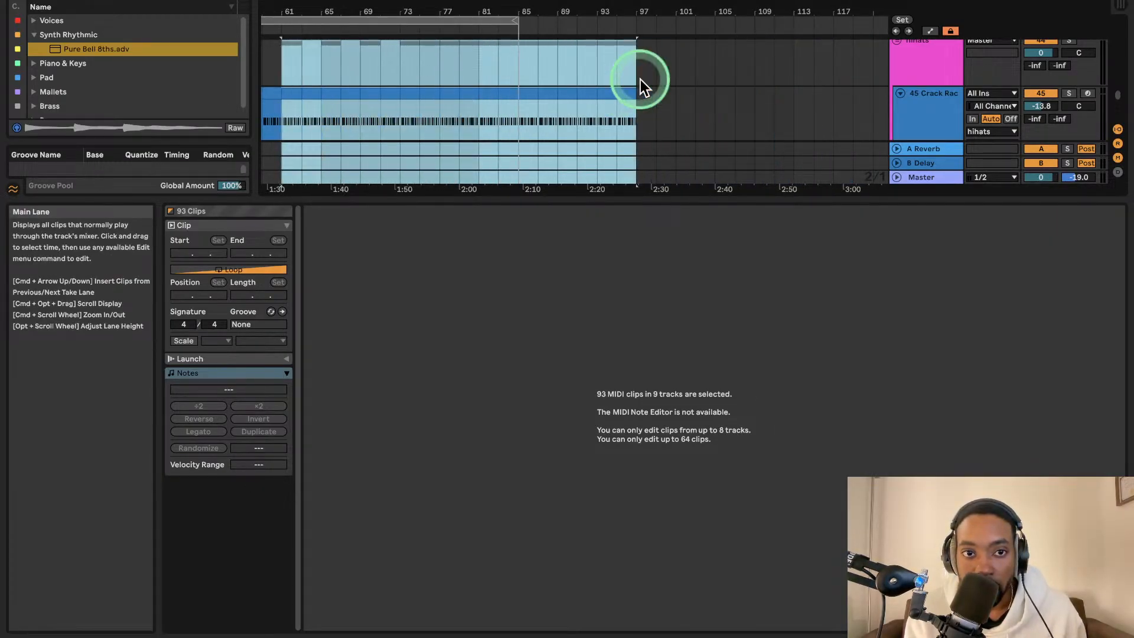
key("Left")
key("Left")
key("Left")
key("Left")
key("Left")
key("Left")
key("Left")
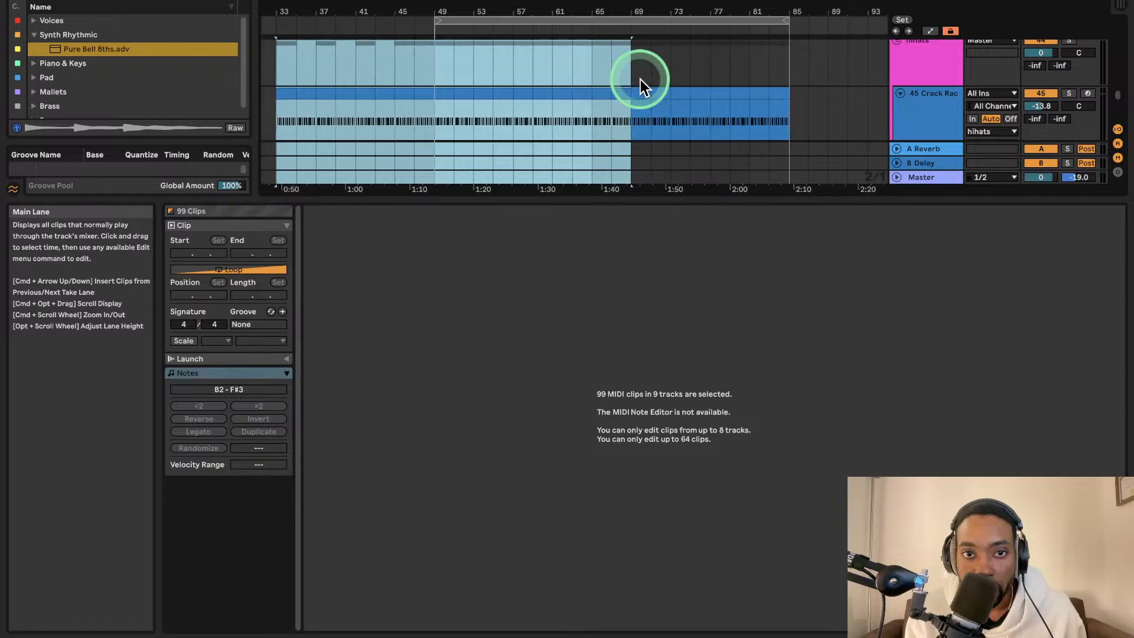
key("Left")
key("Left")
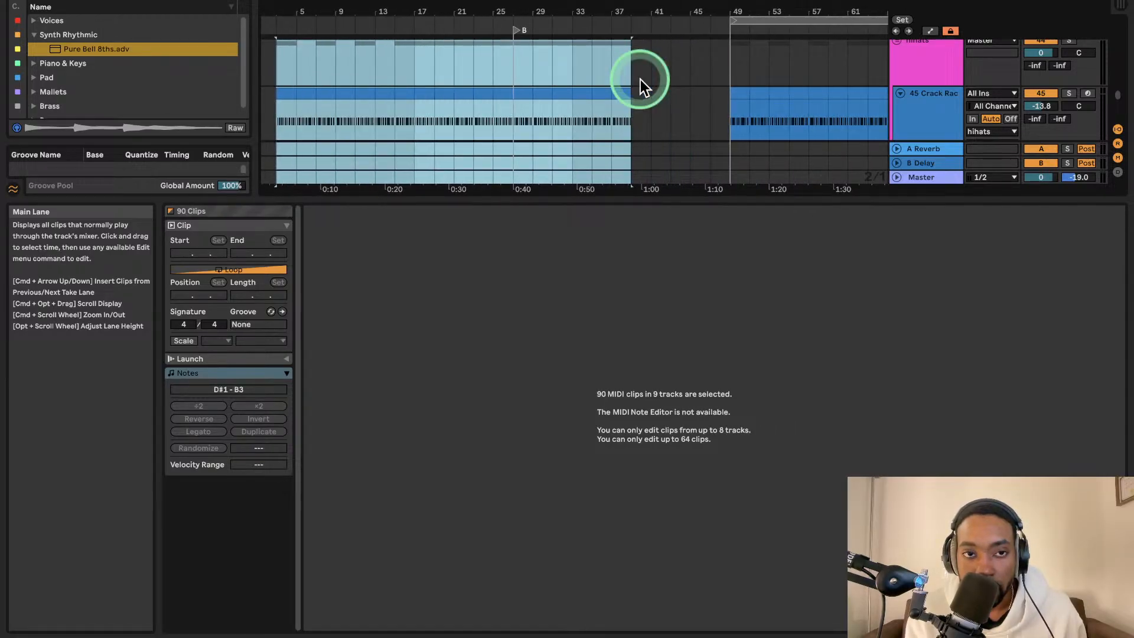
key("Right")
scroll(646, 85, "down", 4)
left_click(651, 76)
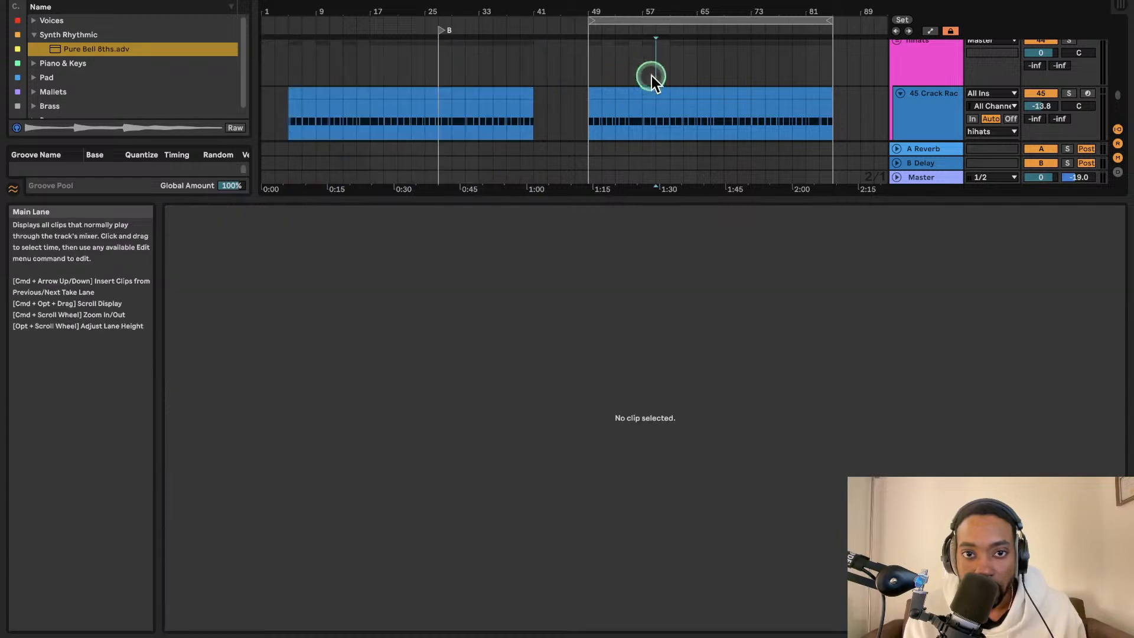
- Select the drum clips of the earlier section and set the arrangement loop to bars 5 to 41
scroll(651, 76, "up", 5)
scroll(651, 76, "down", 2)
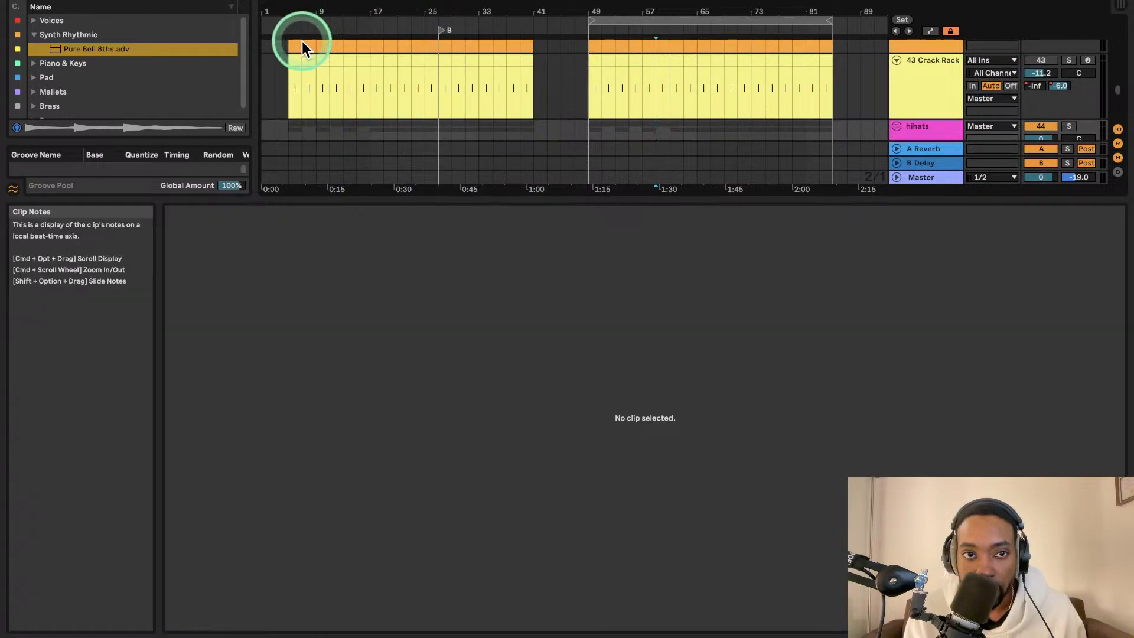
left_click_drag(292, 44, 535, 55)
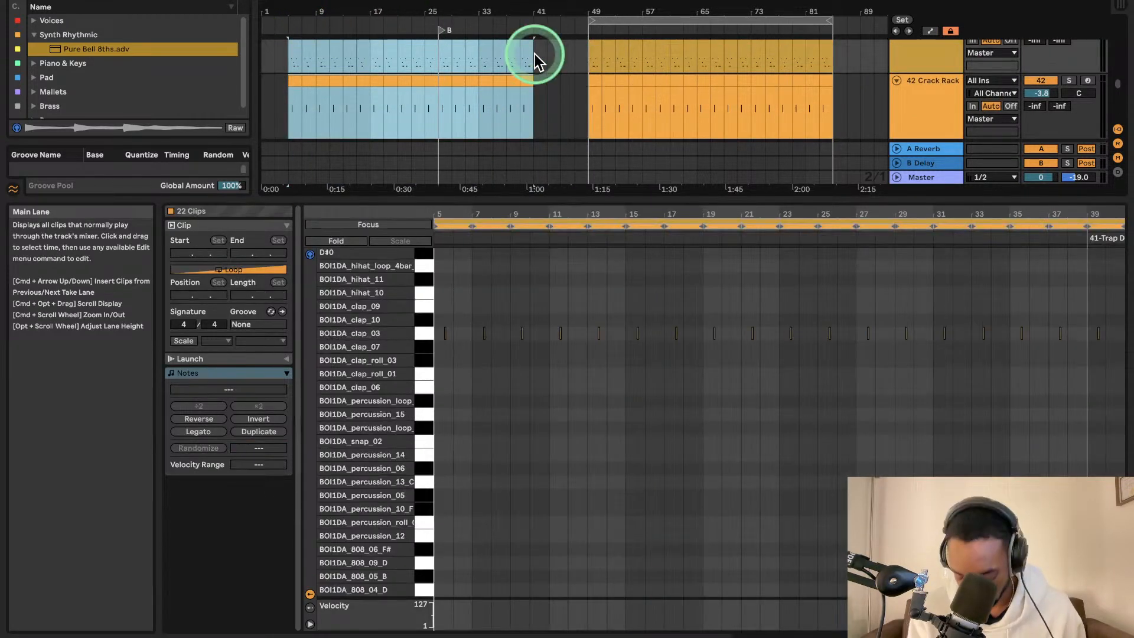
key("super+l")
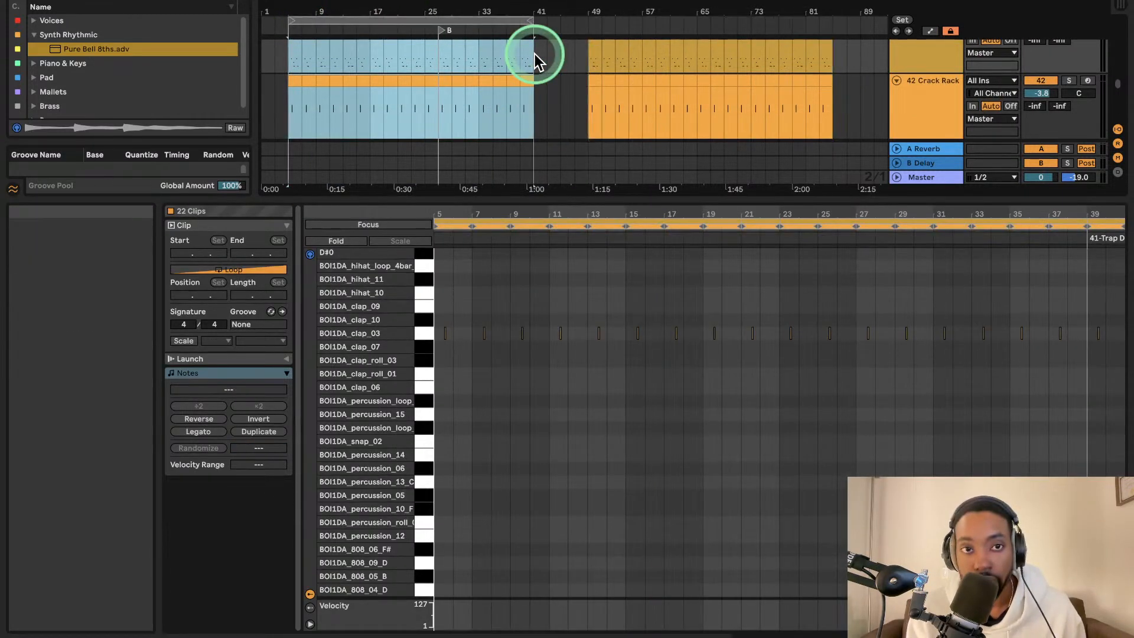
- Add a locator named "Orginal Groove" at bar 5, where the earlier section starts
right_click(287, 27)
left_click(289, 34)
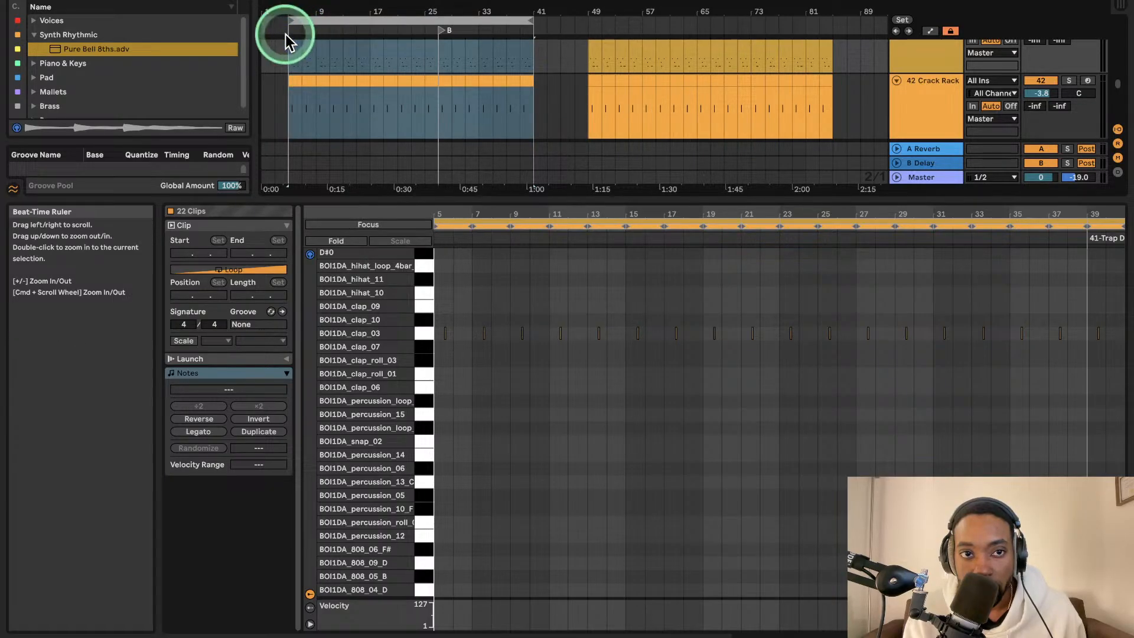
right_click(286, 34)
left_click(307, 53)
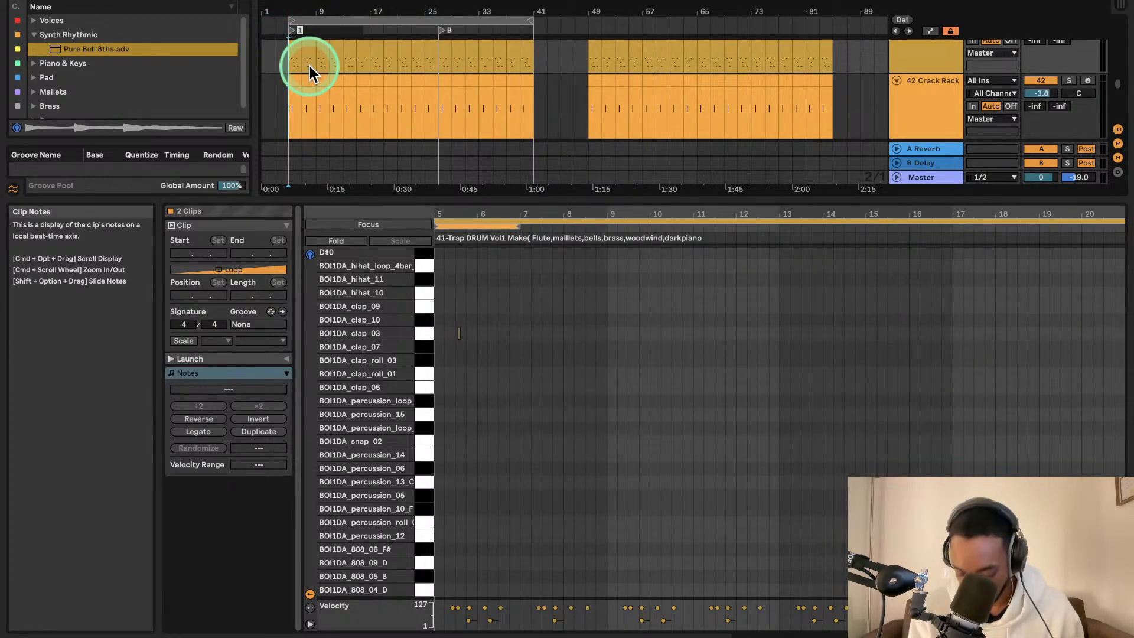
type("Orginal G")
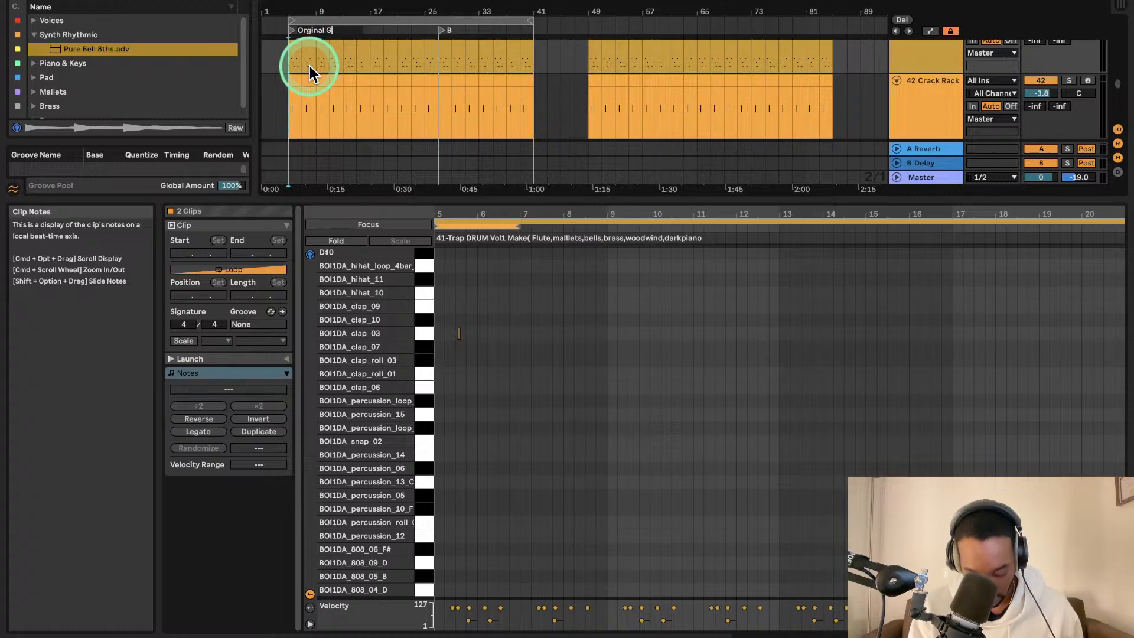
type("roove")
- Add a locator with a blank name at bar 49 and play the second section from there
left_click(615, 99)
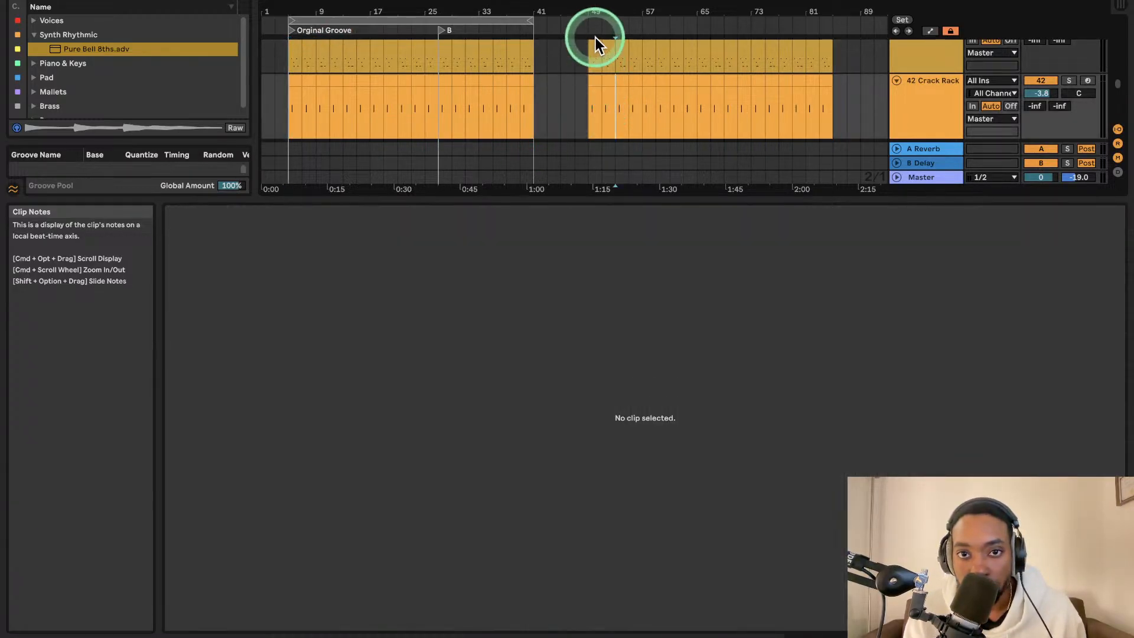
left_click(595, 37)
right_click(598, 28)
left_click(622, 66)
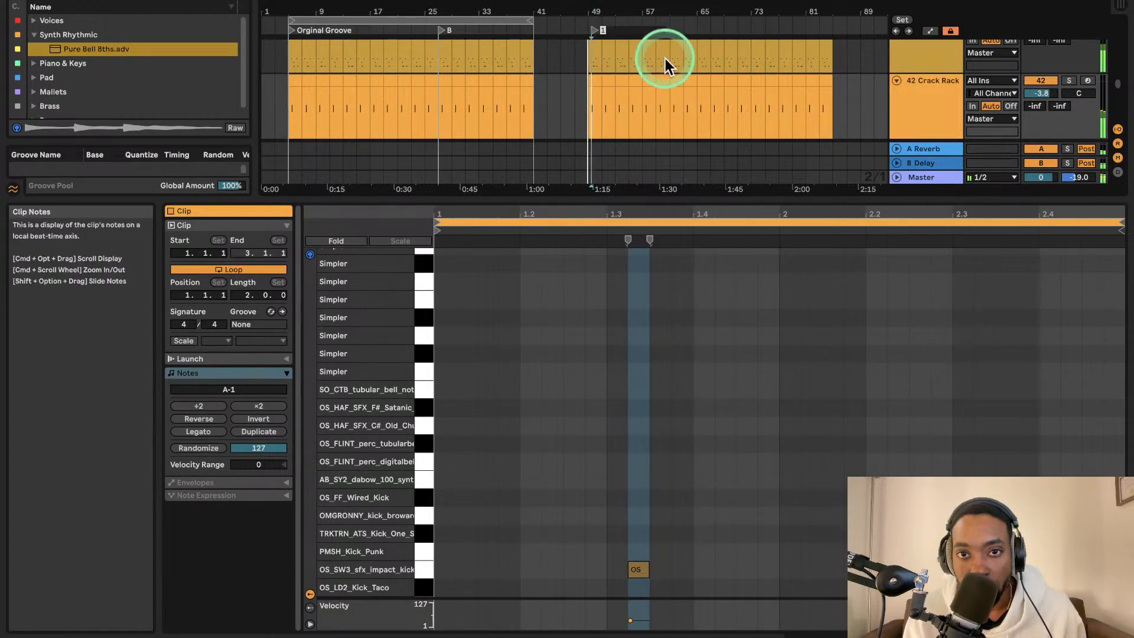
left_click(593, 30)
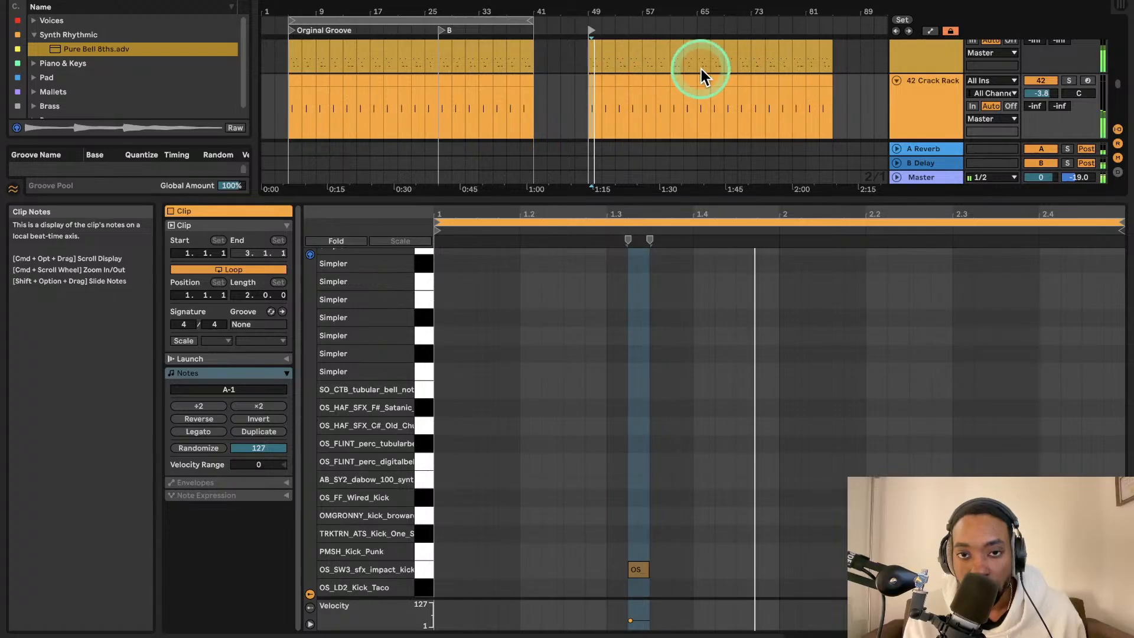
- Move the arrangement loop to bars 49 to 85 and shrink the note editor to show the lower tracks
scroll(699, 69, "up", 3)
left_click_drag(469, 20, 490, 19)
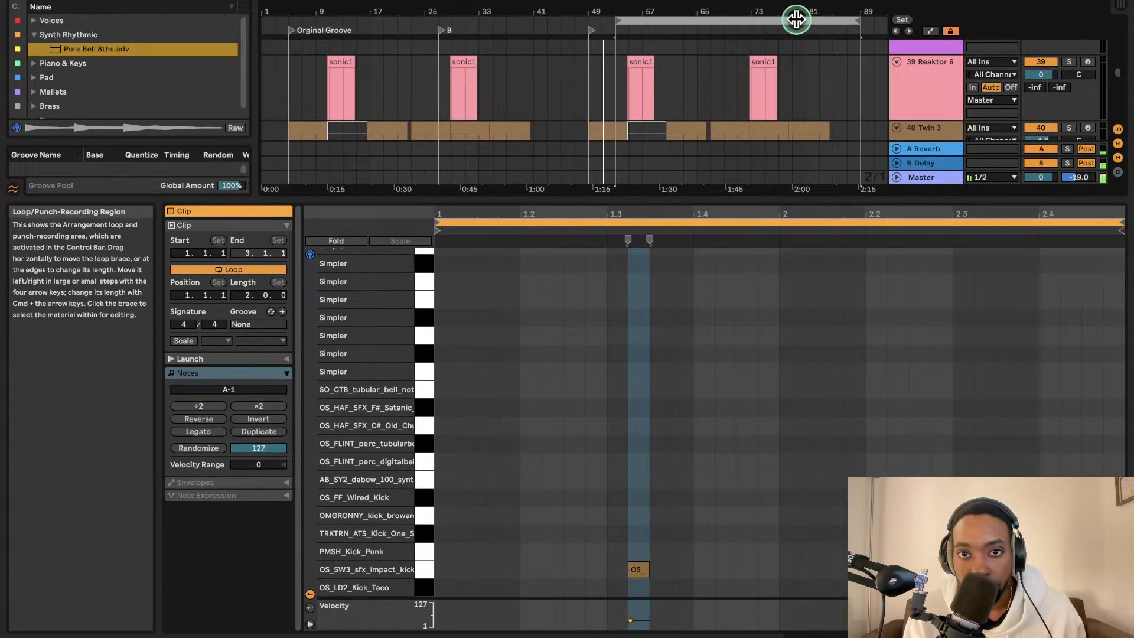
left_click_drag(769, 21, 782, 21)
scroll(770, 38, "down", 1)
scroll(765, 41, "up", 5)
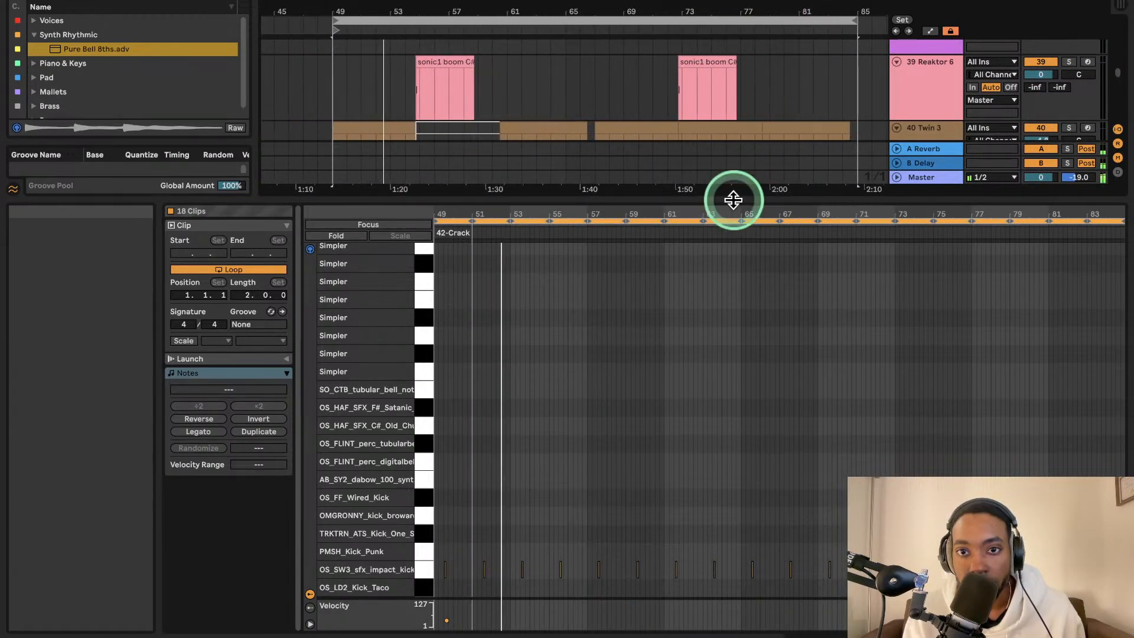
left_click_drag(729, 204, 742, 470)
scroll(677, 295, "down", 5)
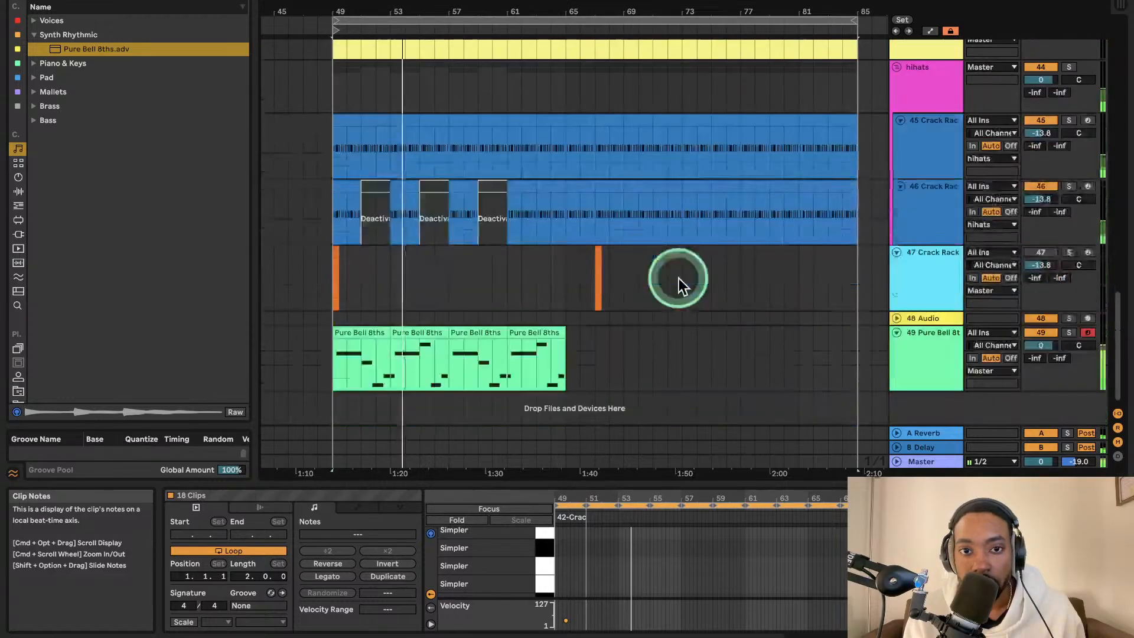
- Play the second section from bar 49 and look over its tracks up to the Twin 3 part
scroll(678, 254, "up", 1)
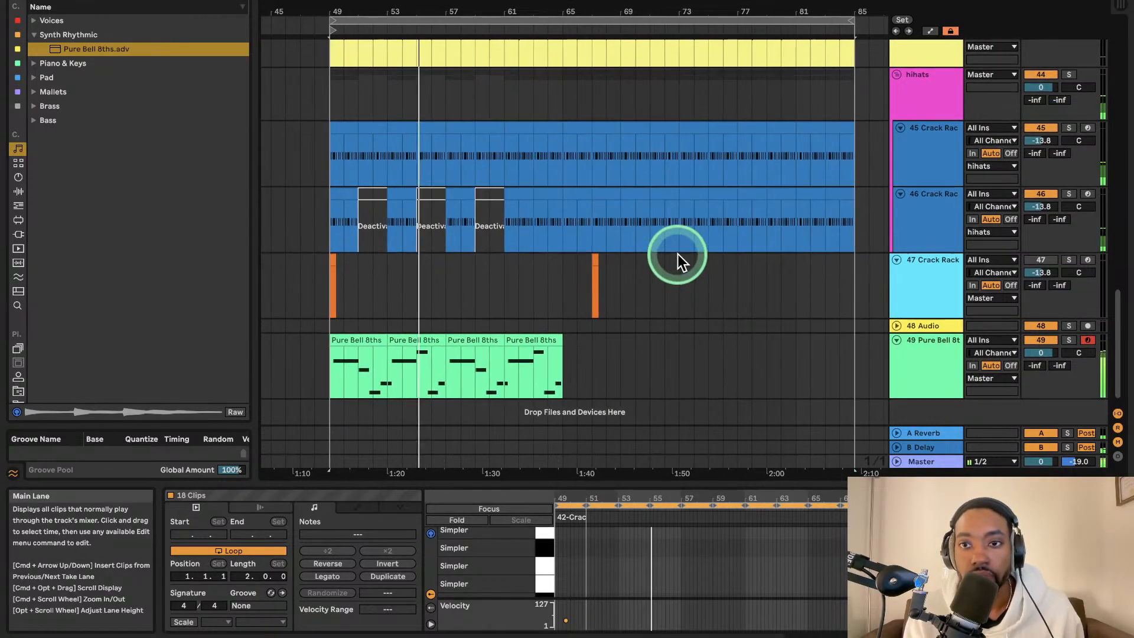
scroll(607, 296, "up", 10)
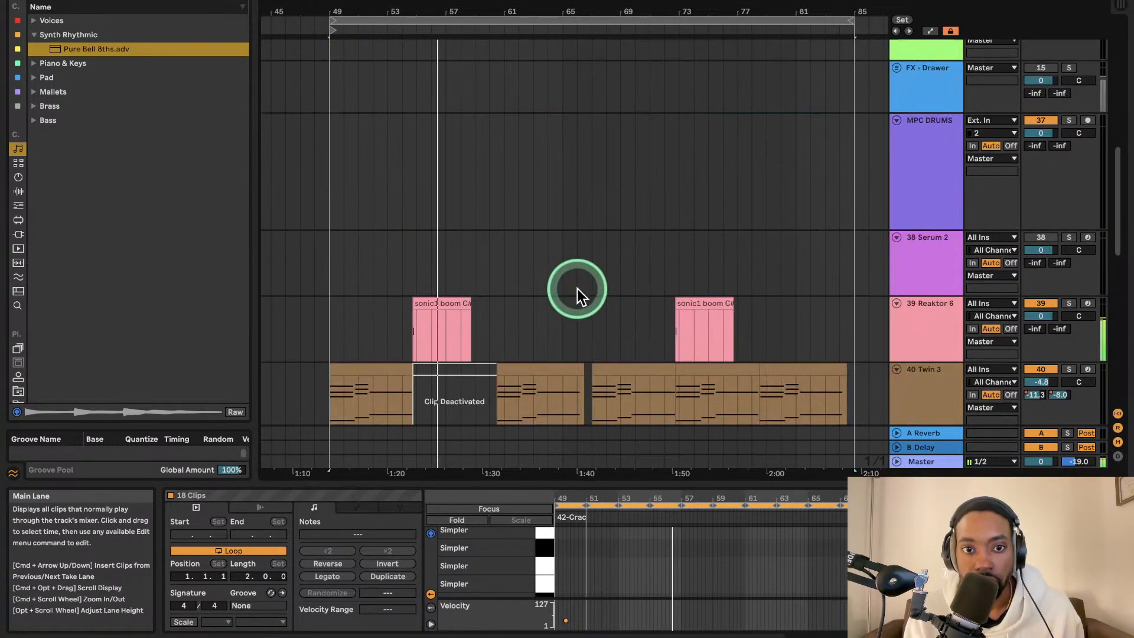
key("space")
scroll(557, 285, "down", 5)
scroll(534, 258, "left", 8)
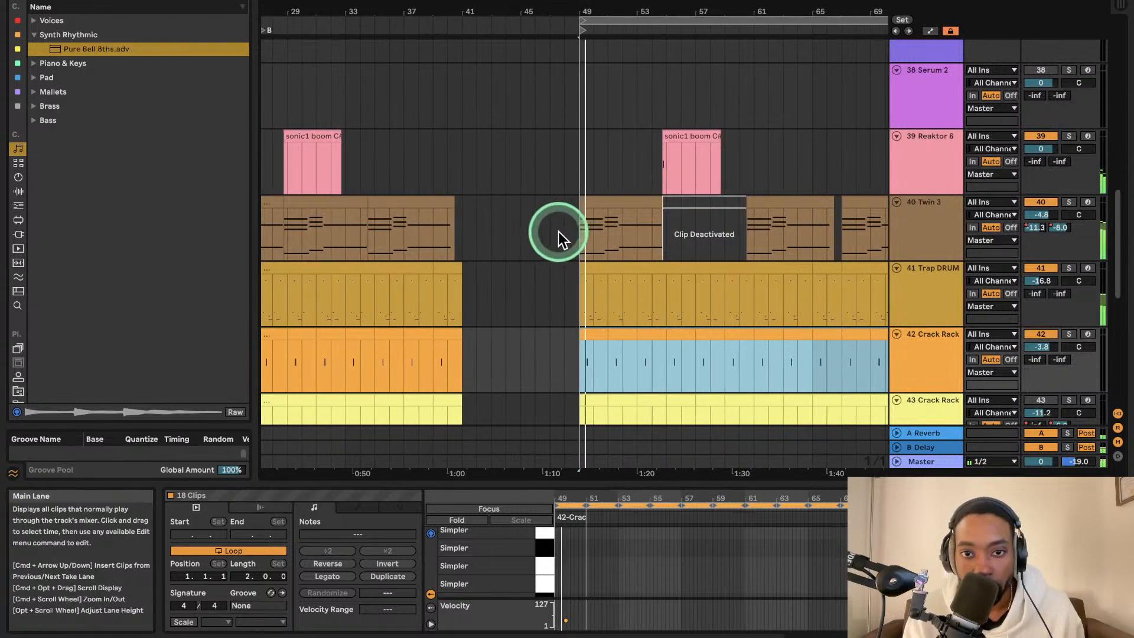
key("space")
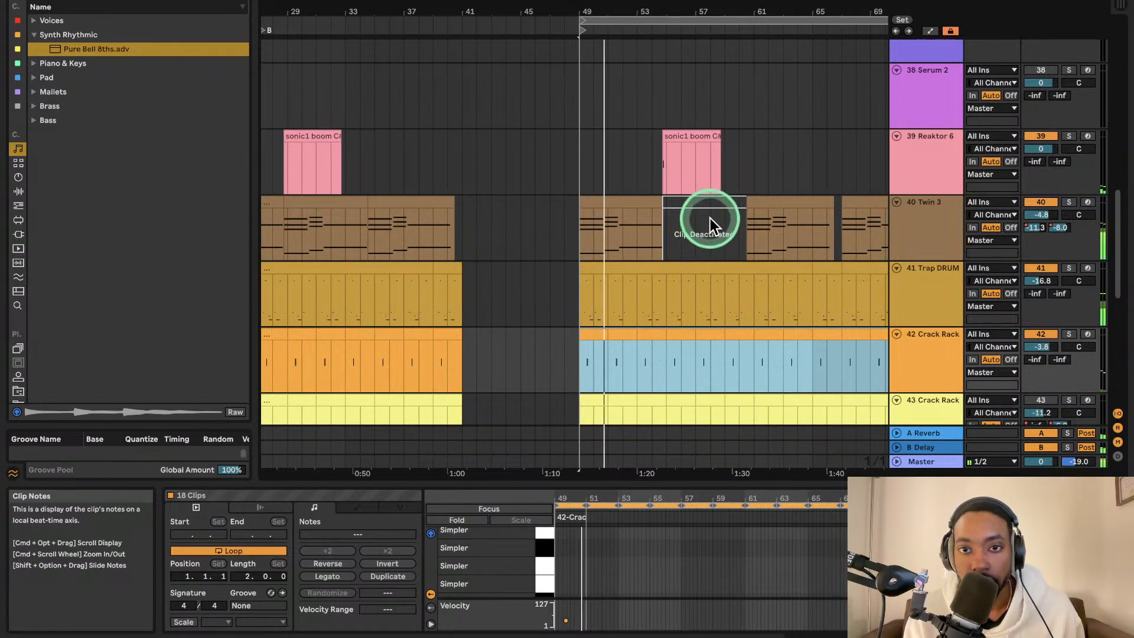
- Try to replace the deactivated Twin 3 clip near bar 55 with a copy of the section's first Twin 3 clip, and undo it
left_click(699, 201)
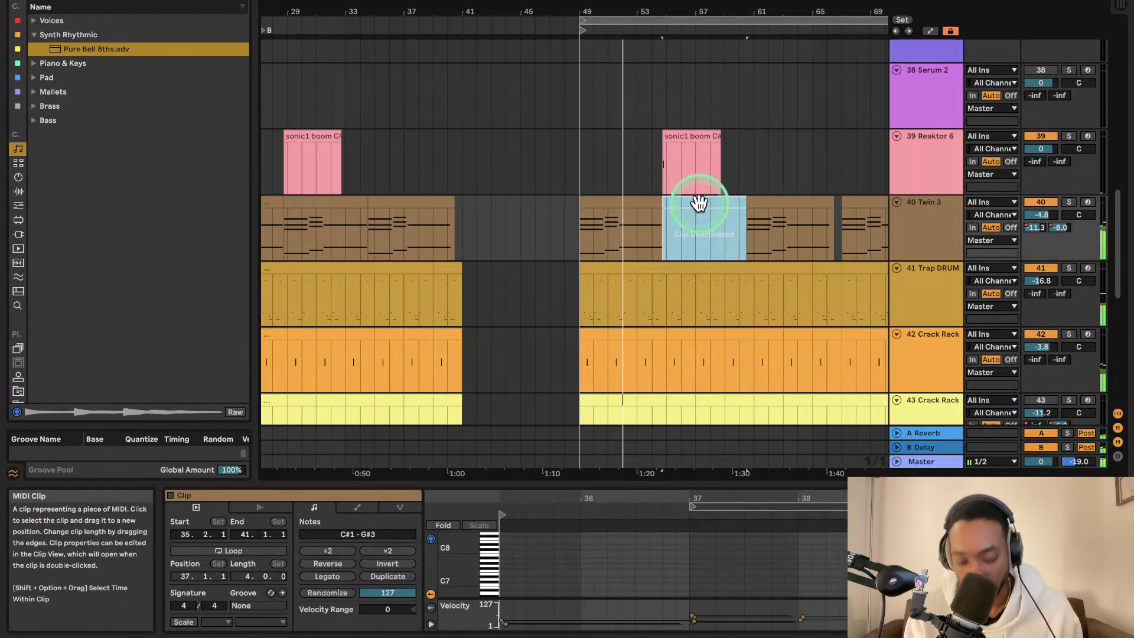
left_click_drag(699, 202, 608, 204)
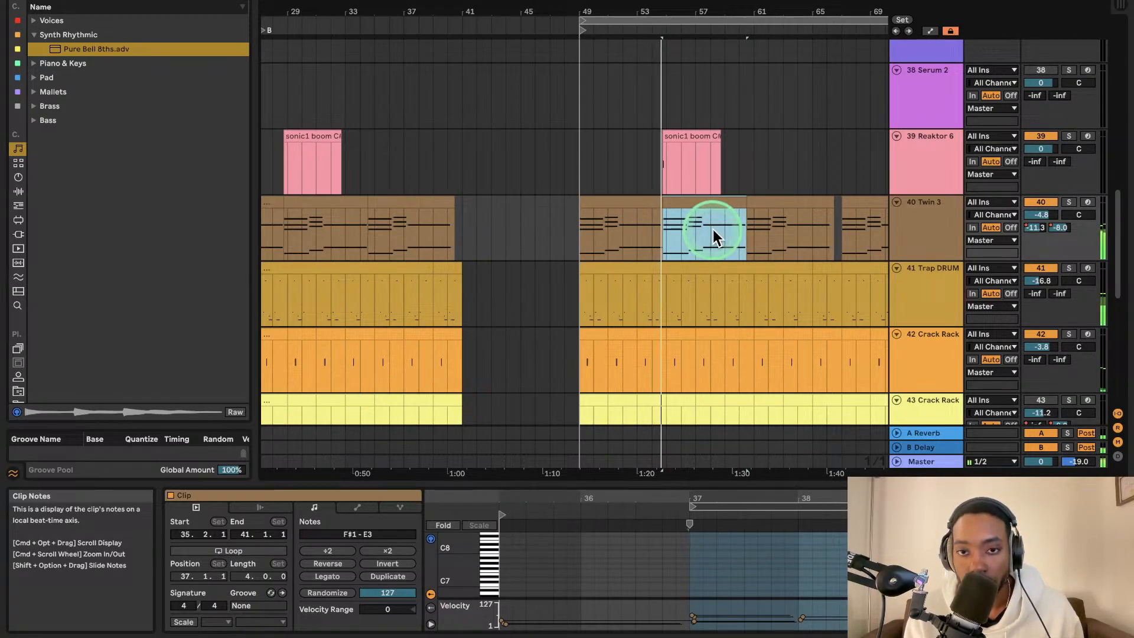
key("space")
key("Delete")
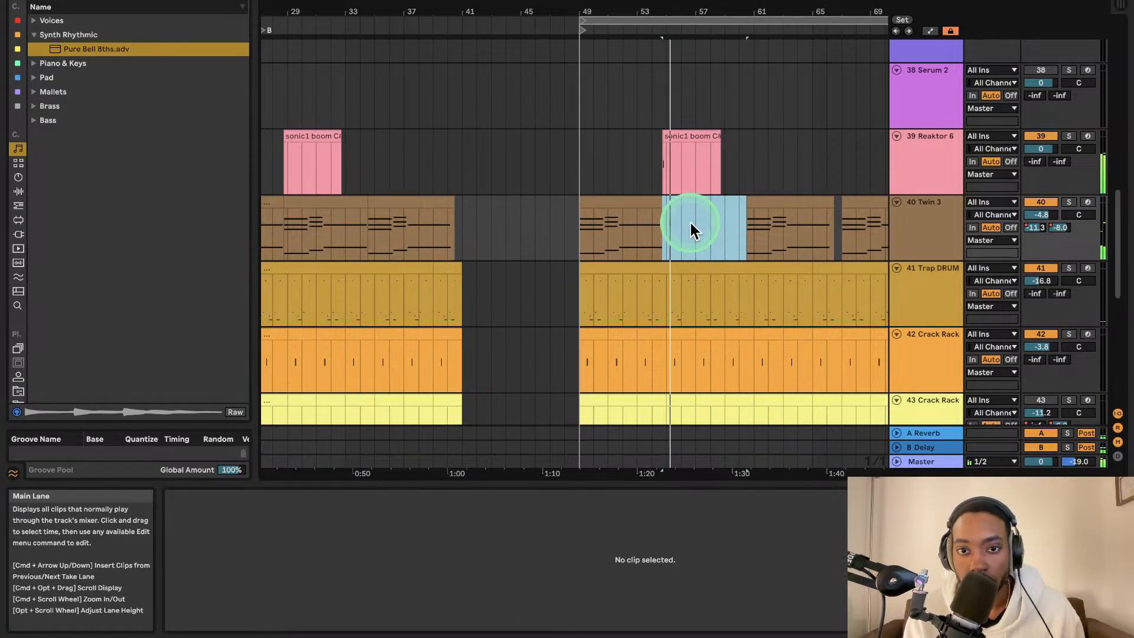
key("super+z")
key("space")
key("super+z")
key("space")
key("space")
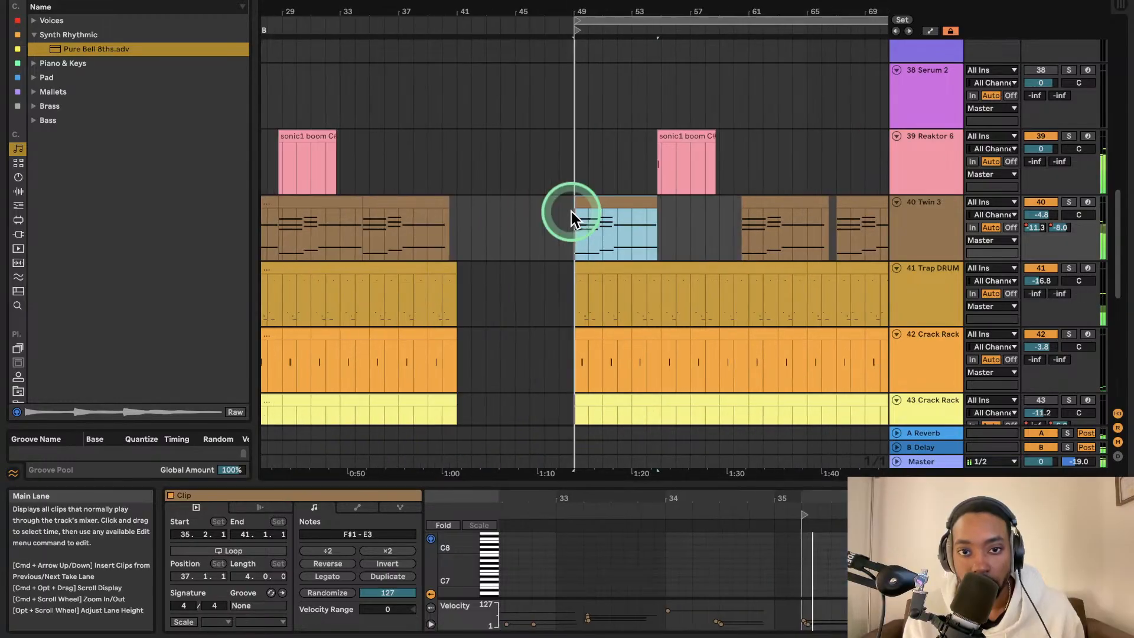
key("super+z")
- Reactivate the deactivated Twin 3 clip near bar 55 in the second section
left_click(604, 183)
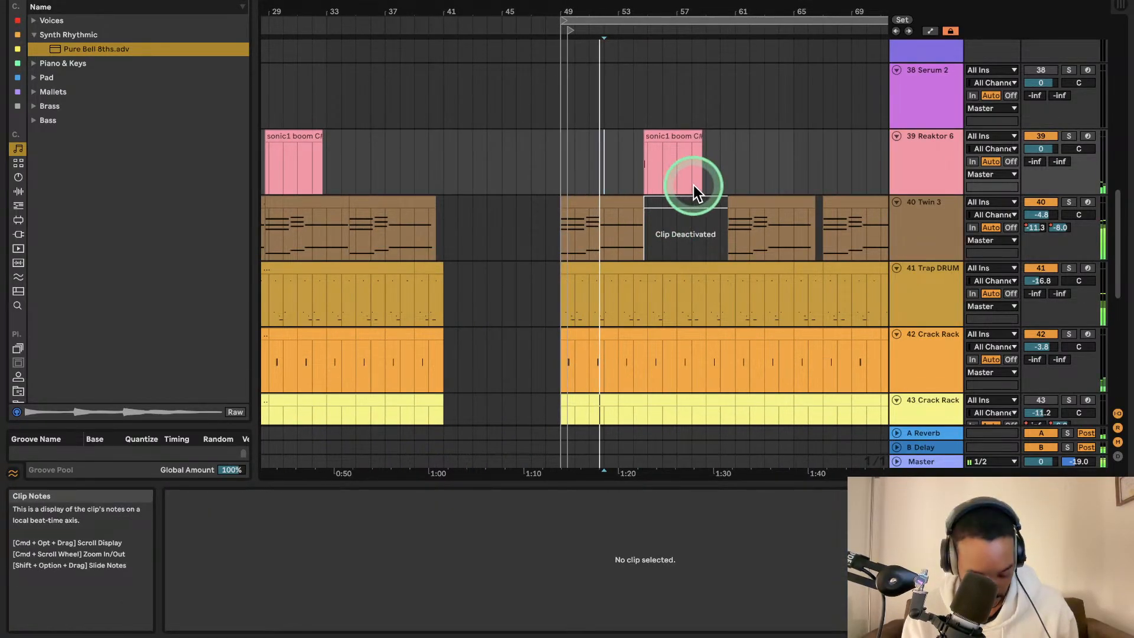
left_click(600, 207)
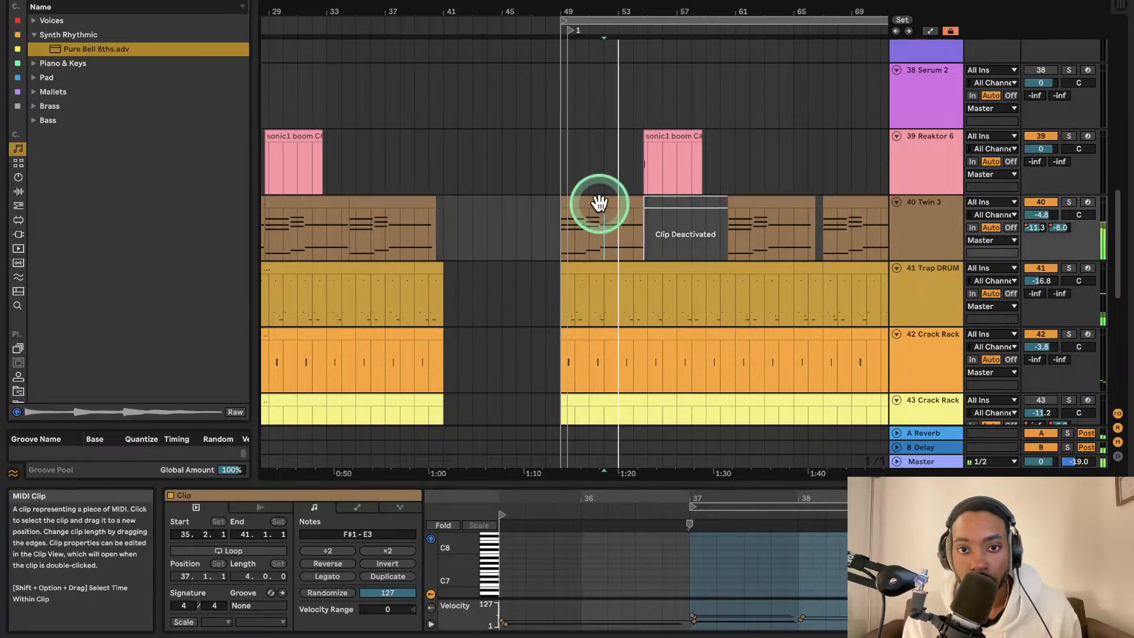
left_click(600, 202)
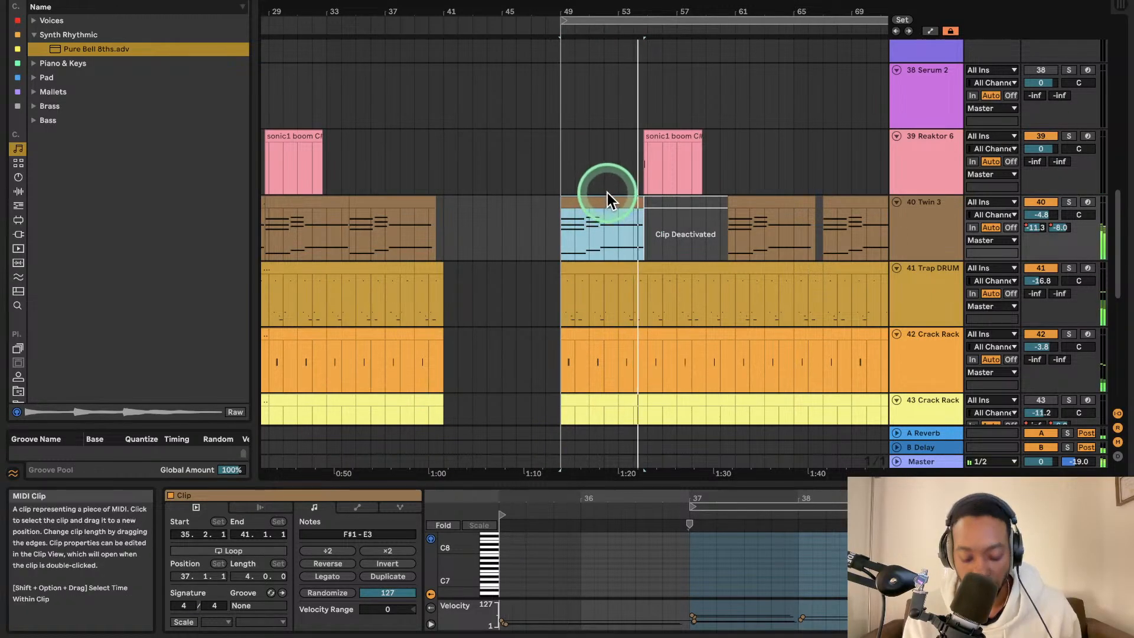
left_click_drag(655, 204, 665, 211)
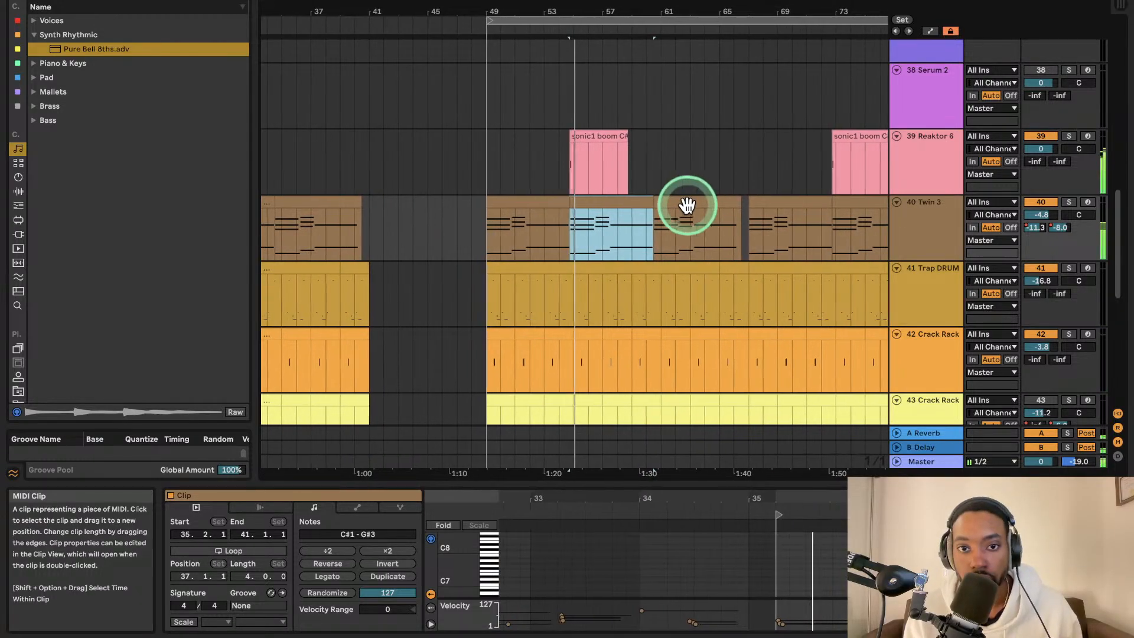
- Undo and redo the last activation change on the second section's Twin 3 clip
scroll(537, 179, "up", 2)
scroll(538, 175, "left", 3)
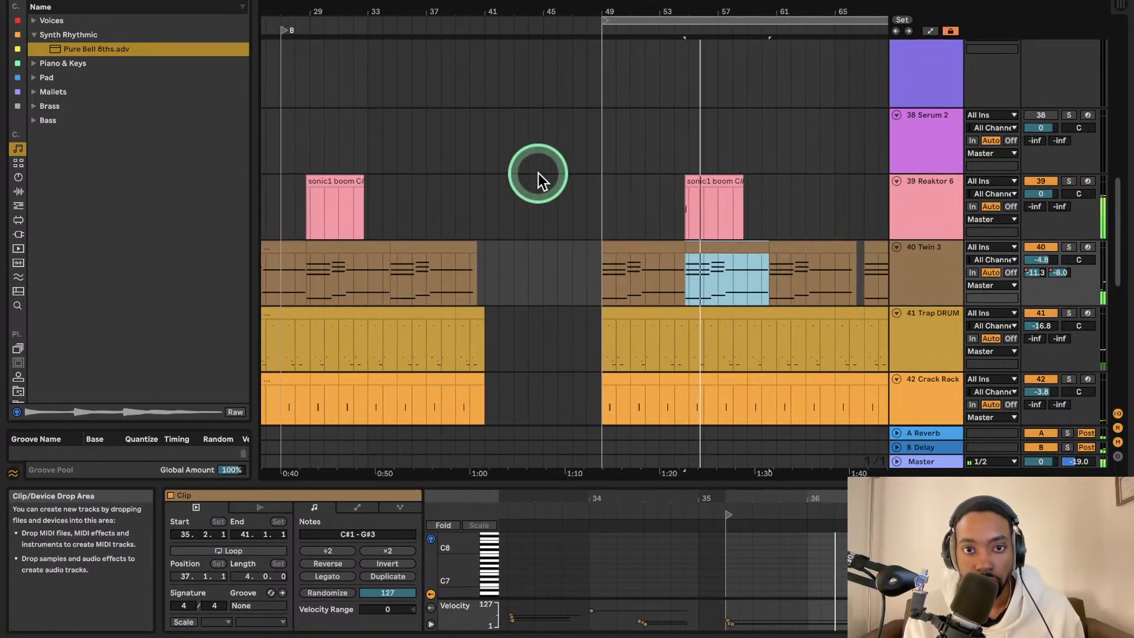
scroll(538, 172, "down", 3)
scroll(537, 172, "up", 4)
scroll(537, 172, "left", 3)
scroll(538, 173, "down", 2)
scroll(538, 173, "down", 2)
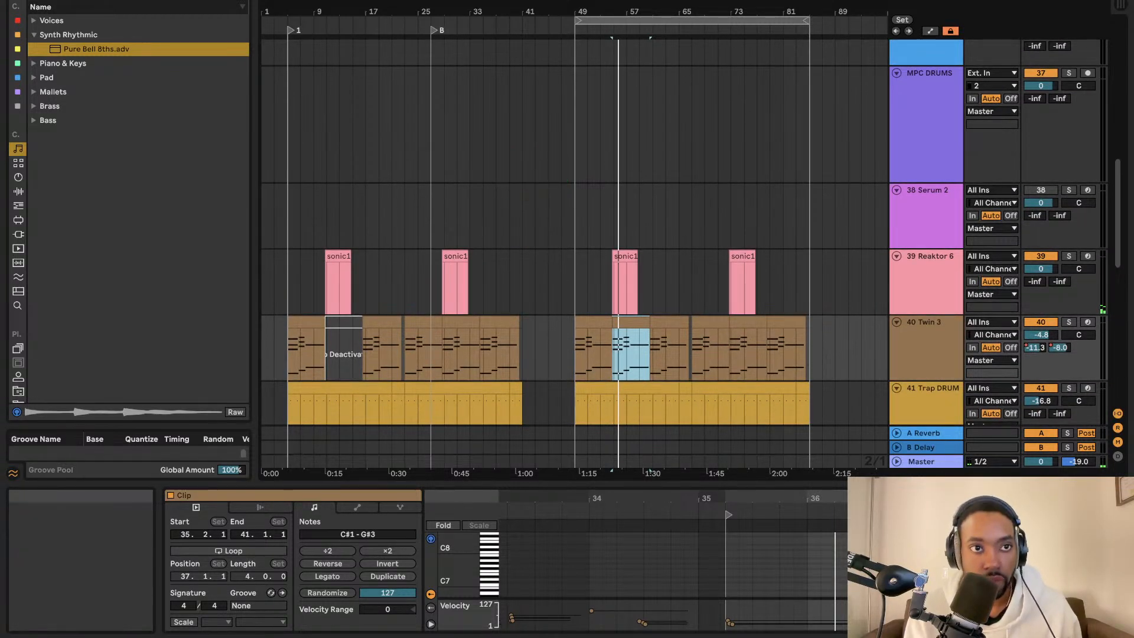
left_click(110, 0)
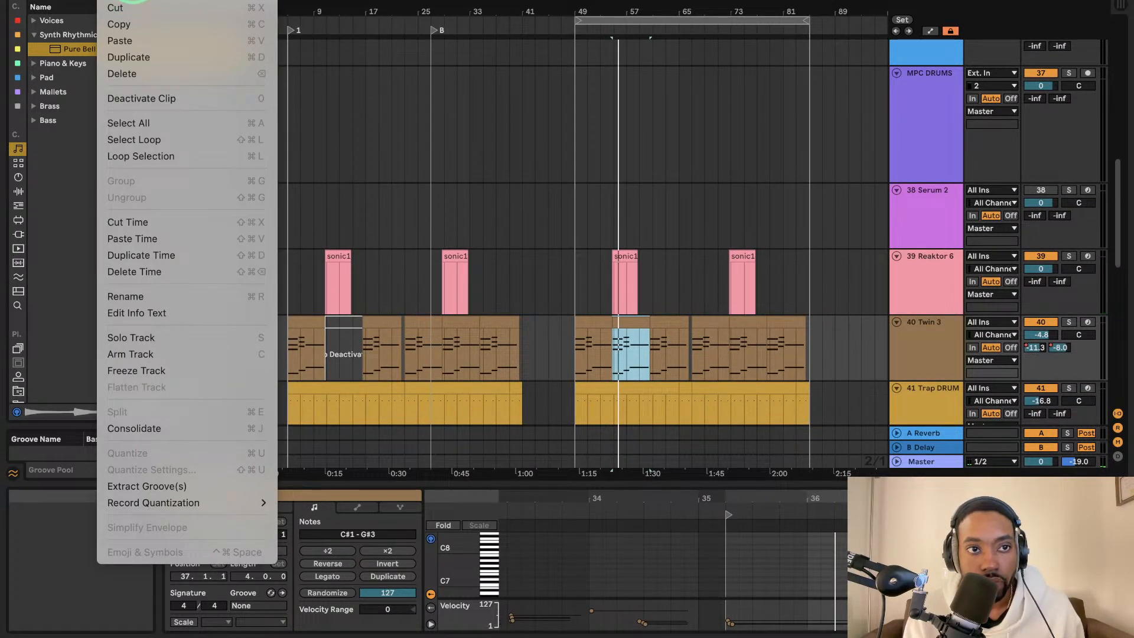
left_click(118, 0)
left_click(110, 0)
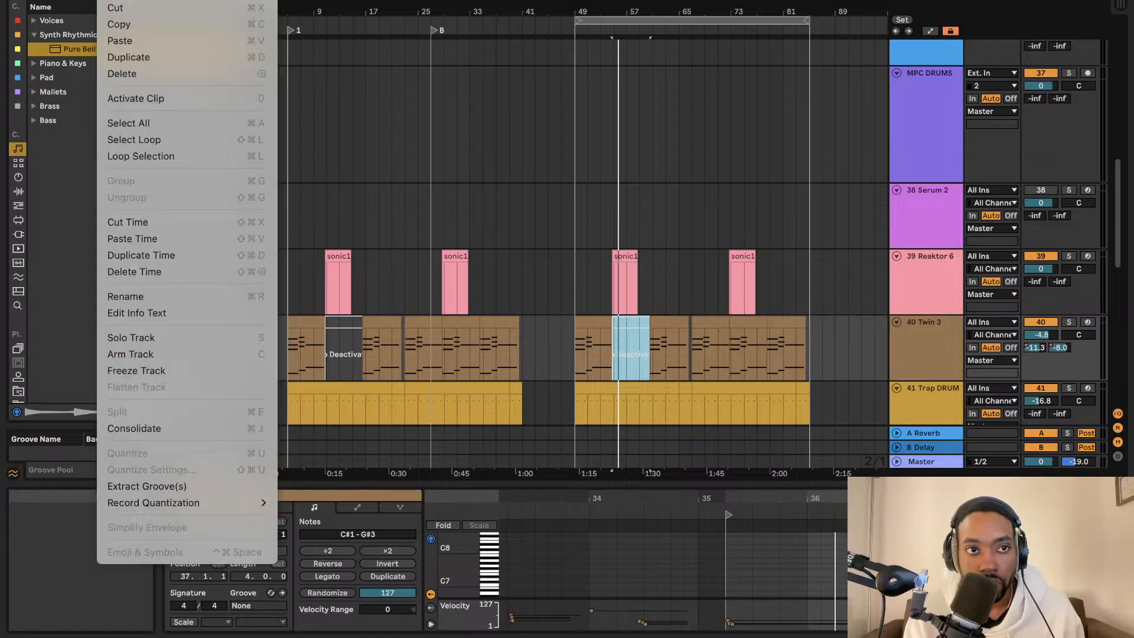
left_click(128, 0)
- Examine both arrangement sections across all tracks, from the upper instruments down to Pure Bell 8ths, and select the bar 5 locator
scroll(458, 129, "up", 5)
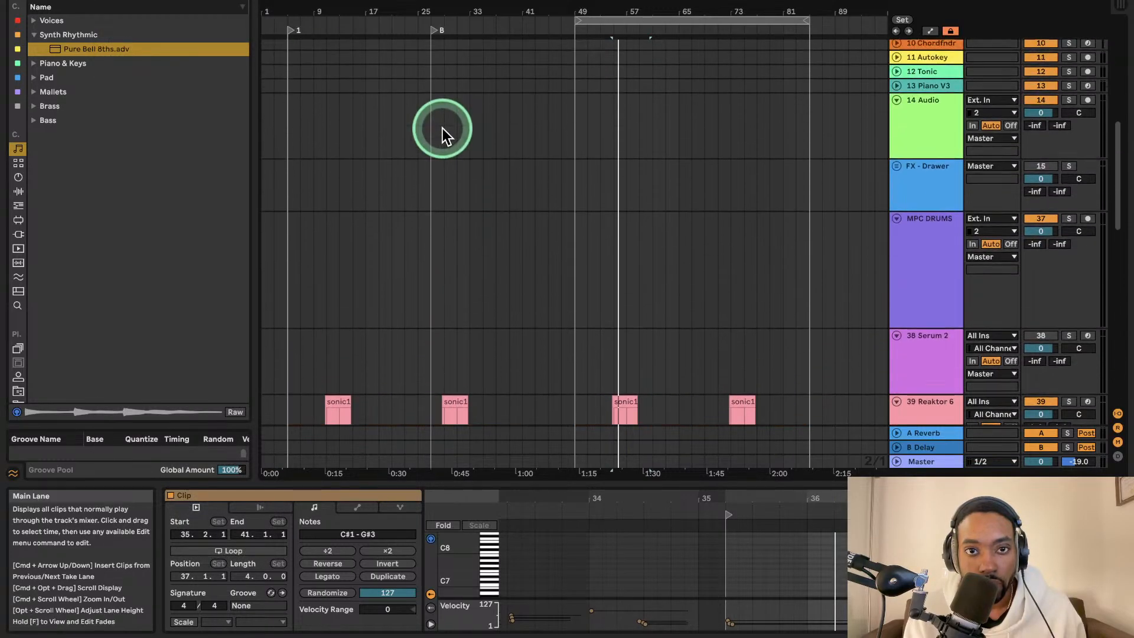
scroll(443, 129, "down", 5)
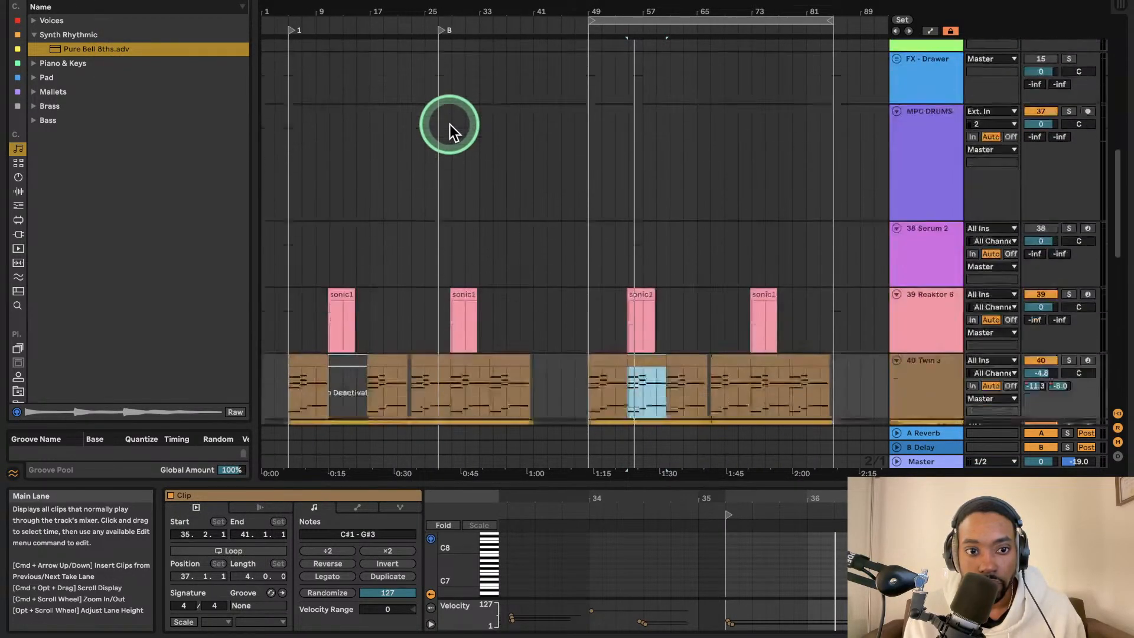
scroll(459, 147, "down", 1)
scroll(479, 129, "up", 5)
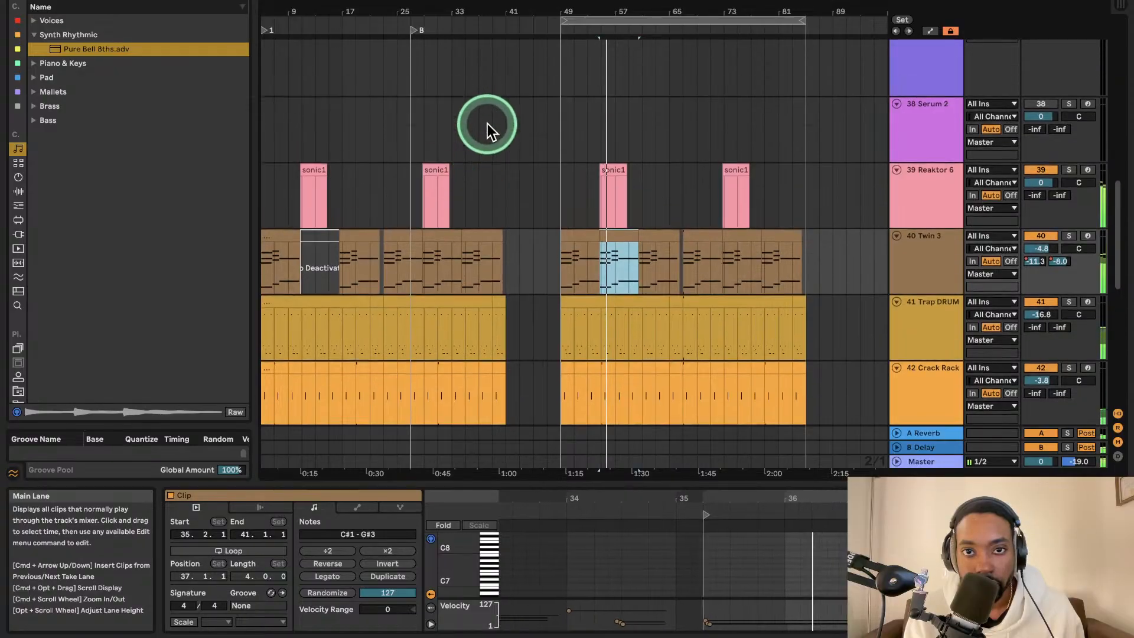
scroll(491, 125, "up", 5)
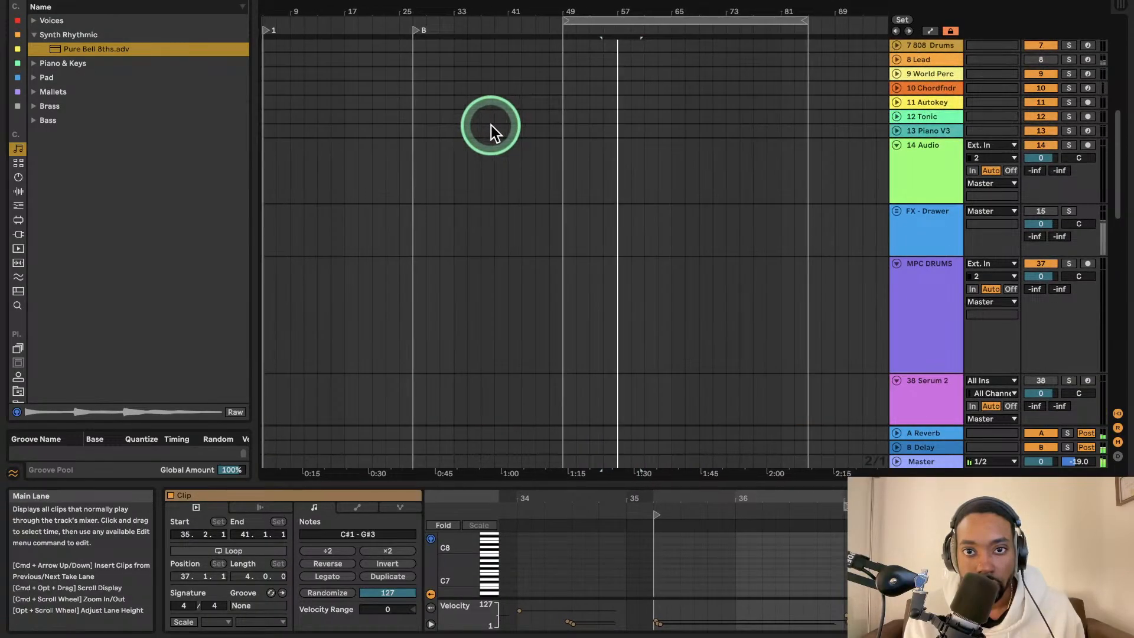
scroll(530, 125, "down", 10)
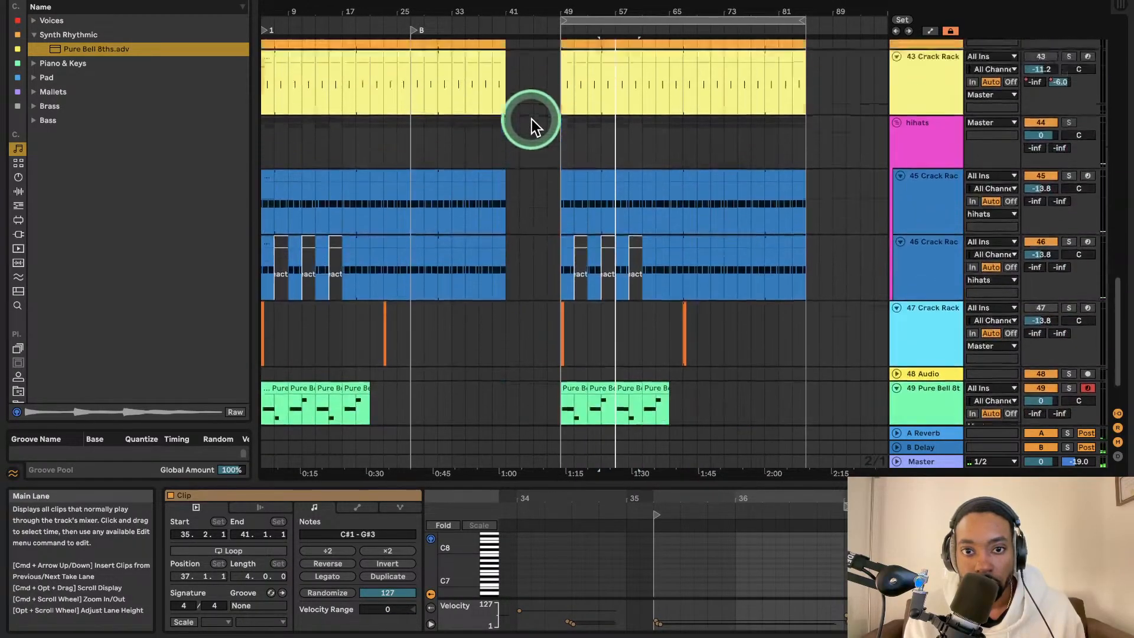
scroll(532, 119, "up", 3)
scroll(531, 120, "up", 2)
scroll(531, 121, "left", 1)
left_click(293, 31)
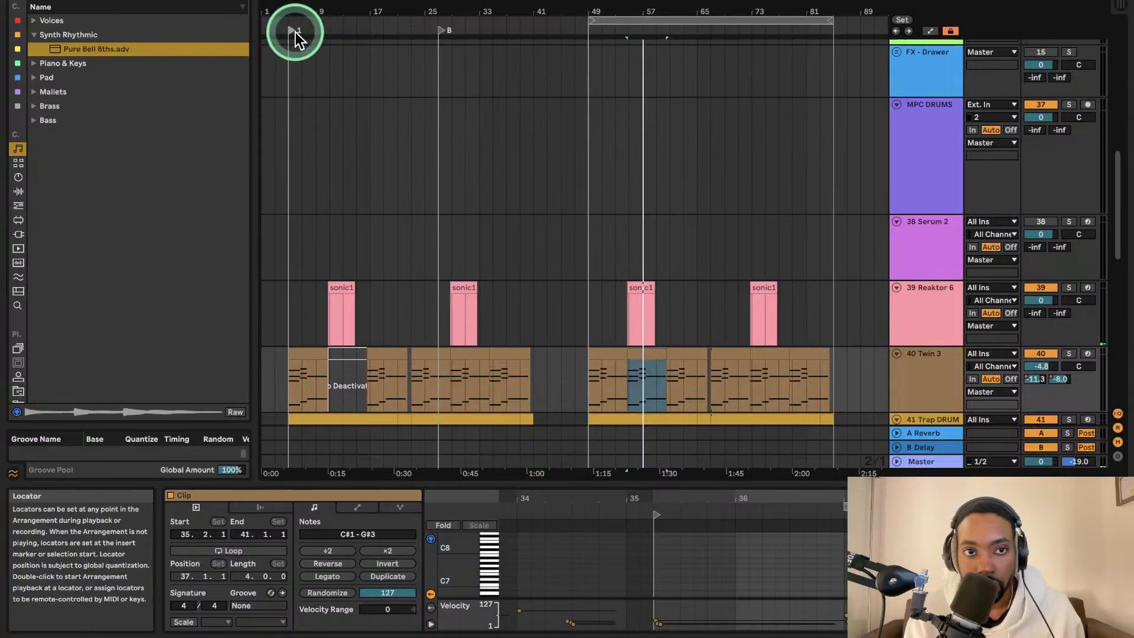
- Play the arrangement from bar 49 and check the hi-hat, bell and Twin 3 parts of the second section
left_click(588, 269)
scroll(617, 212, "down", 10)
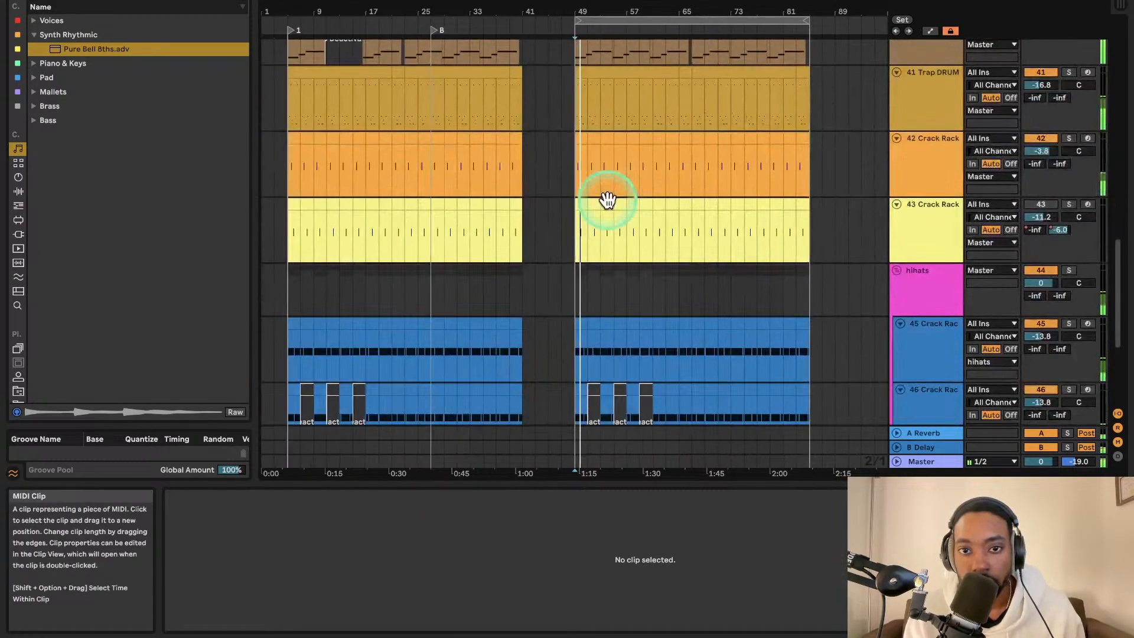
scroll(582, 153, "down", 5)
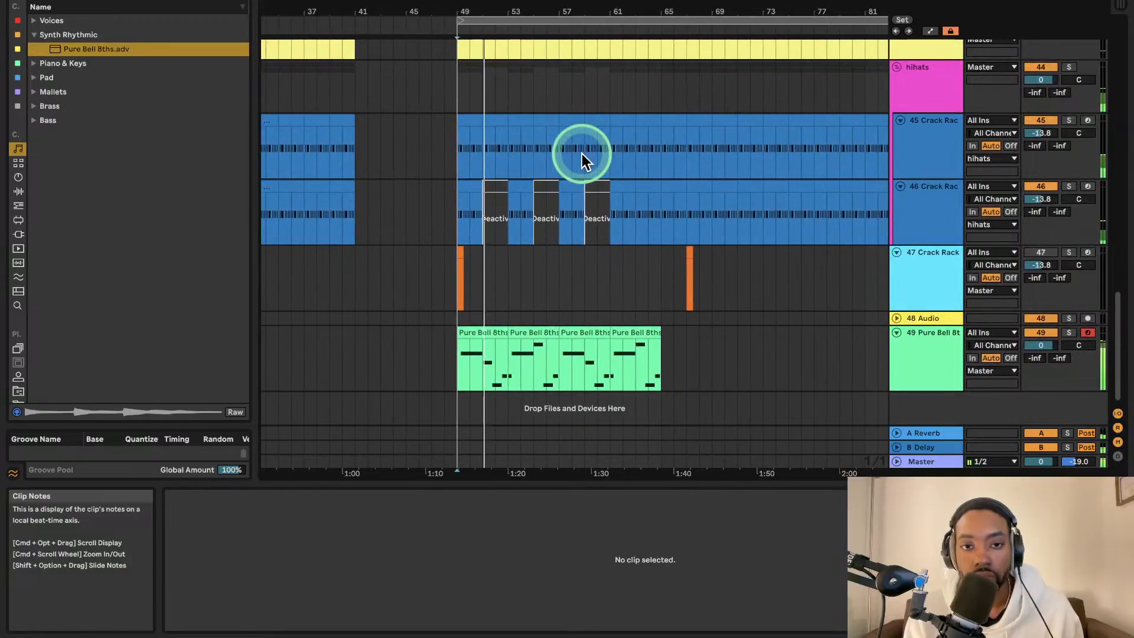
scroll(498, 101, "up", 8)
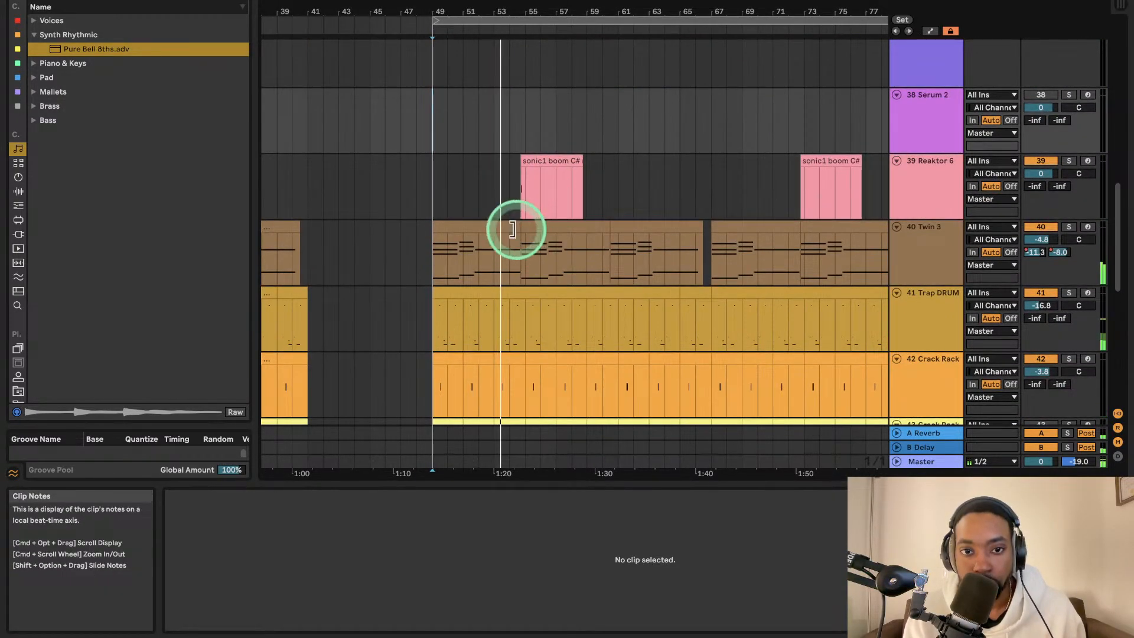
scroll(514, 229, "up", 4)
key("space")
key("space")
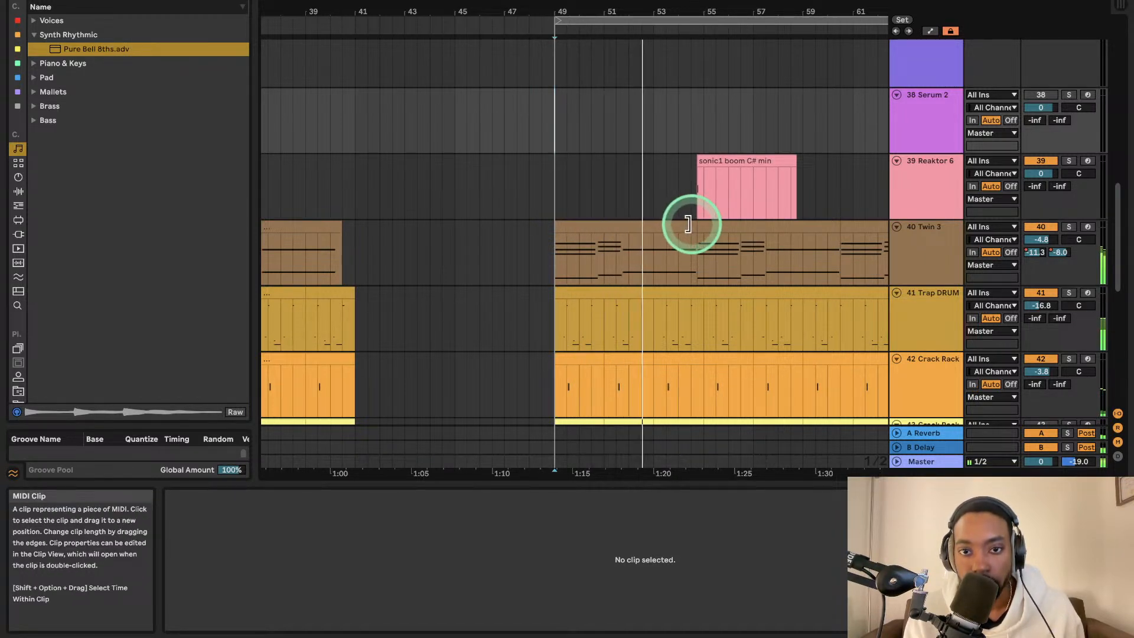
- Shorten the second section's first Twin 3 clip to end at bar 53 and duplicate it to start at bar 53
key("space")
left_click_drag(692, 225, 653, 226)
left_click(650, 228)
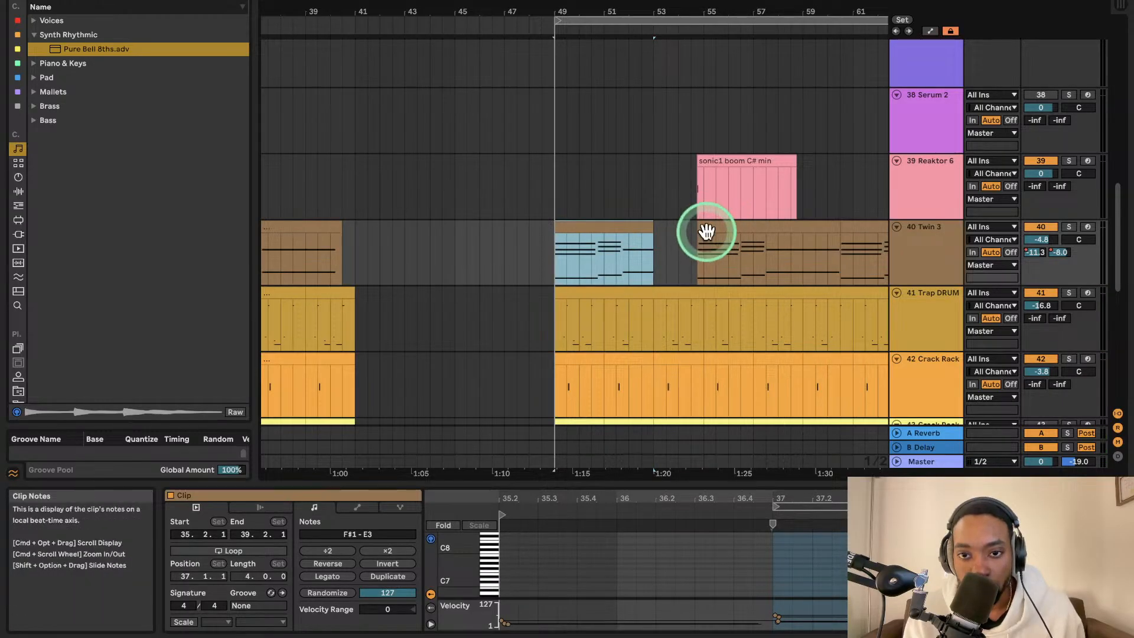
left_click(706, 232)
left_click(628, 232)
key("super+d")
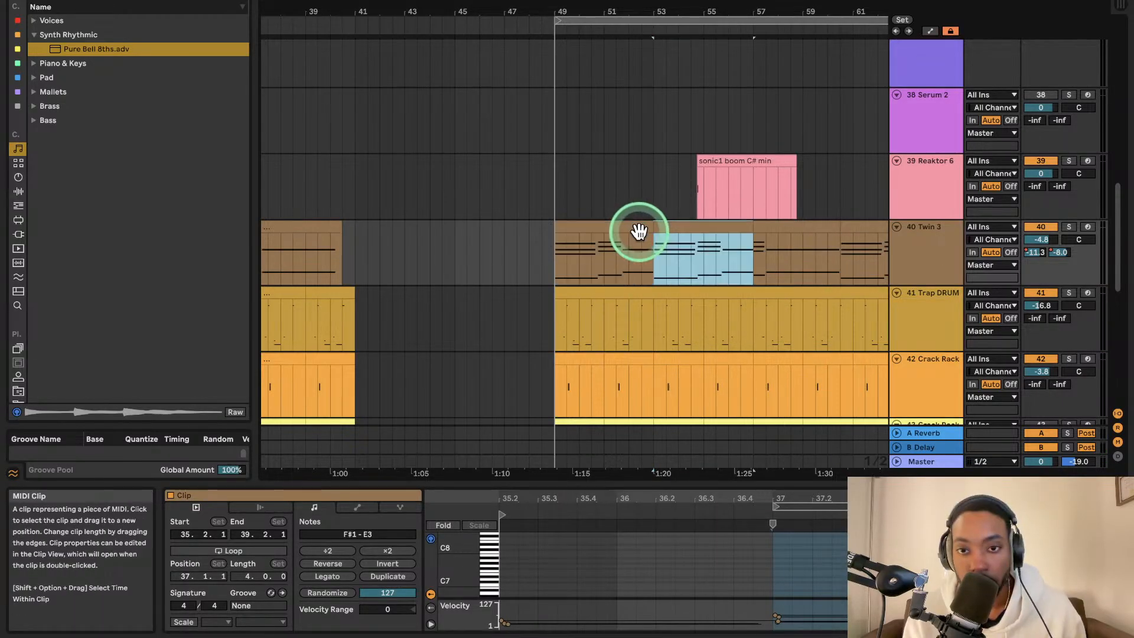
- Play from bar 49 and solo the Twin 3 track to hear the repeated chords
left_click(560, 244)
key("space")
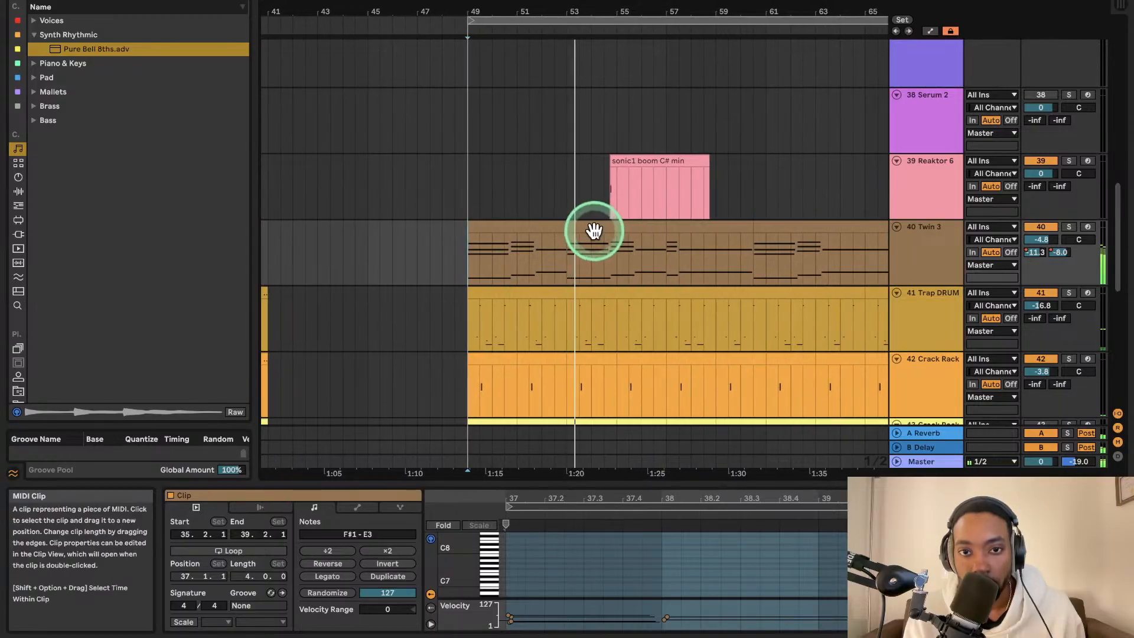
key("space")
key("space")
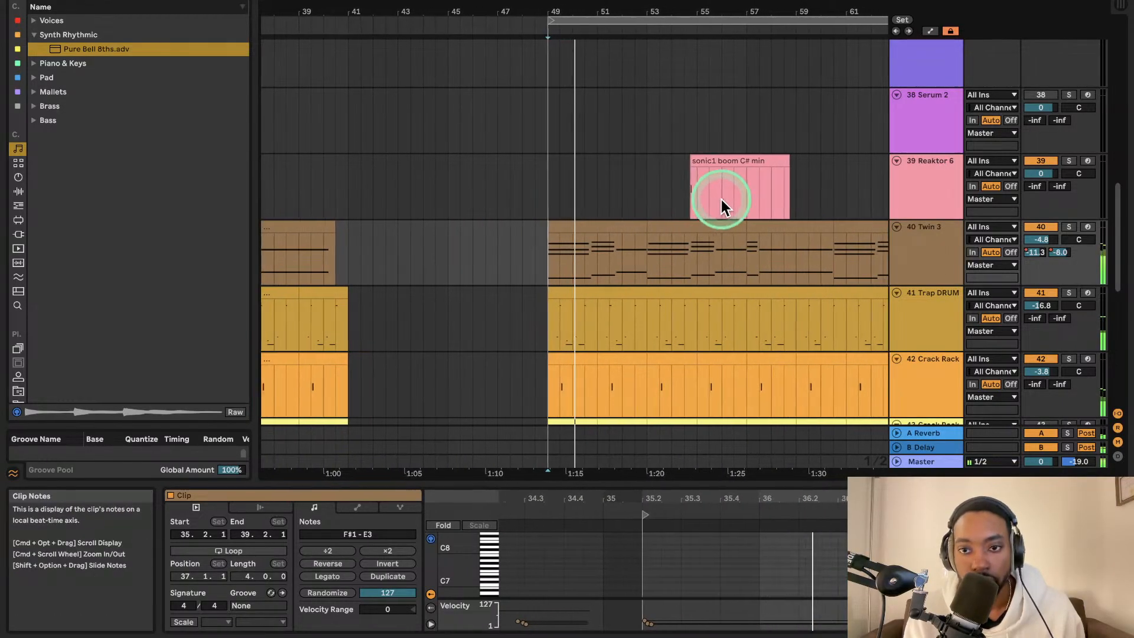
scroll(713, 182, "up", 3)
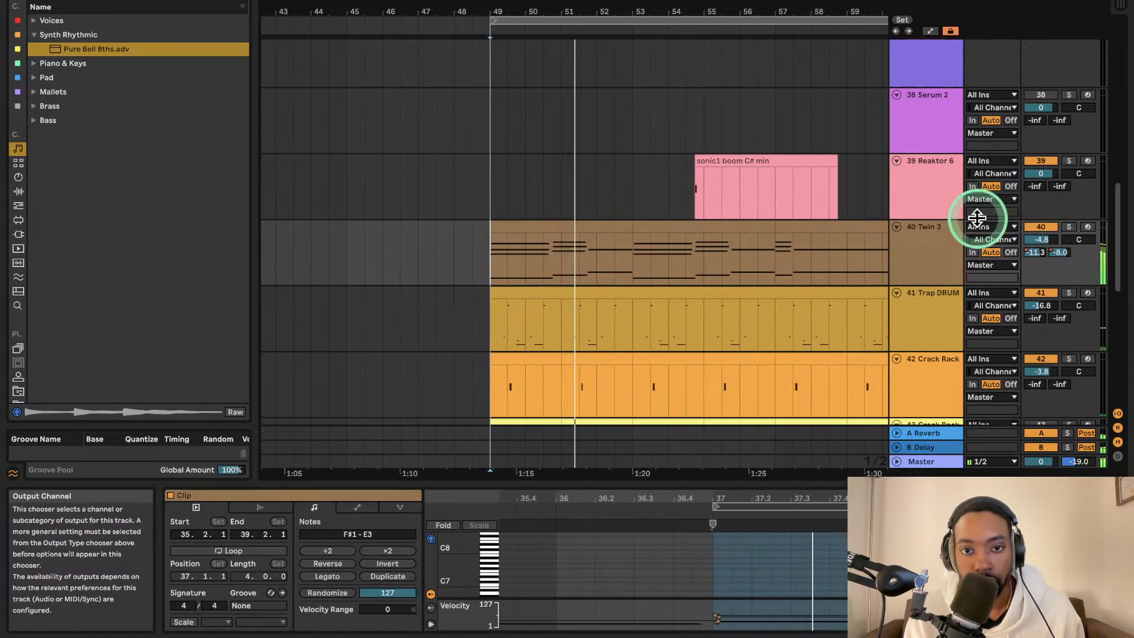
left_click(1069, 227)
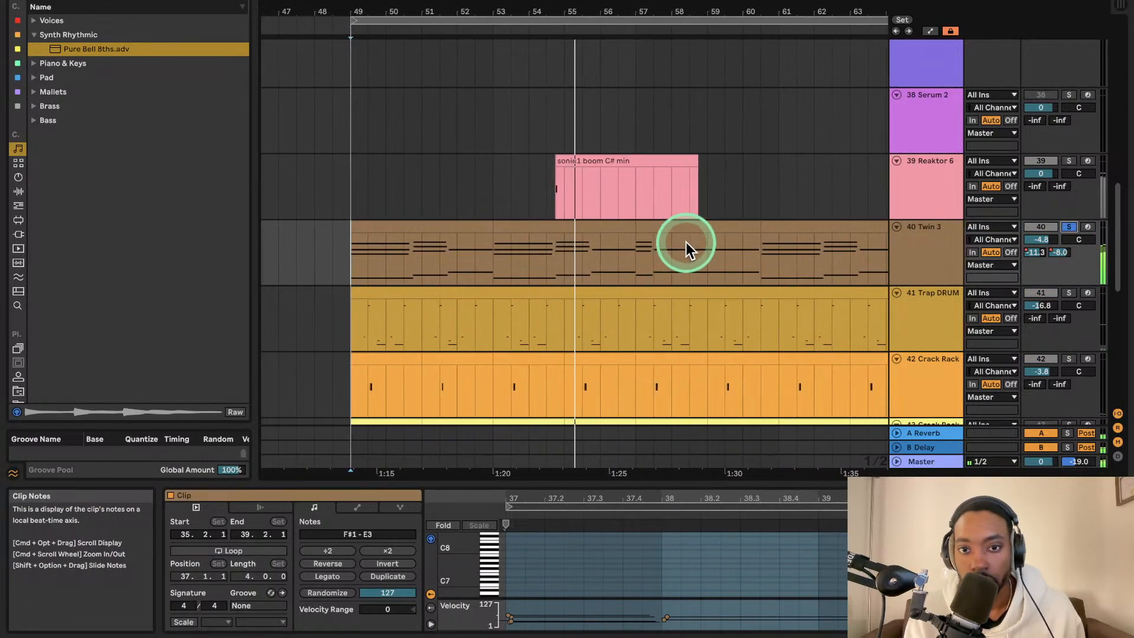
- Duplicate the four-bar Twin 3 clip from bar 53 to bars 57 and 61, and play from bar 49
left_click(549, 226)
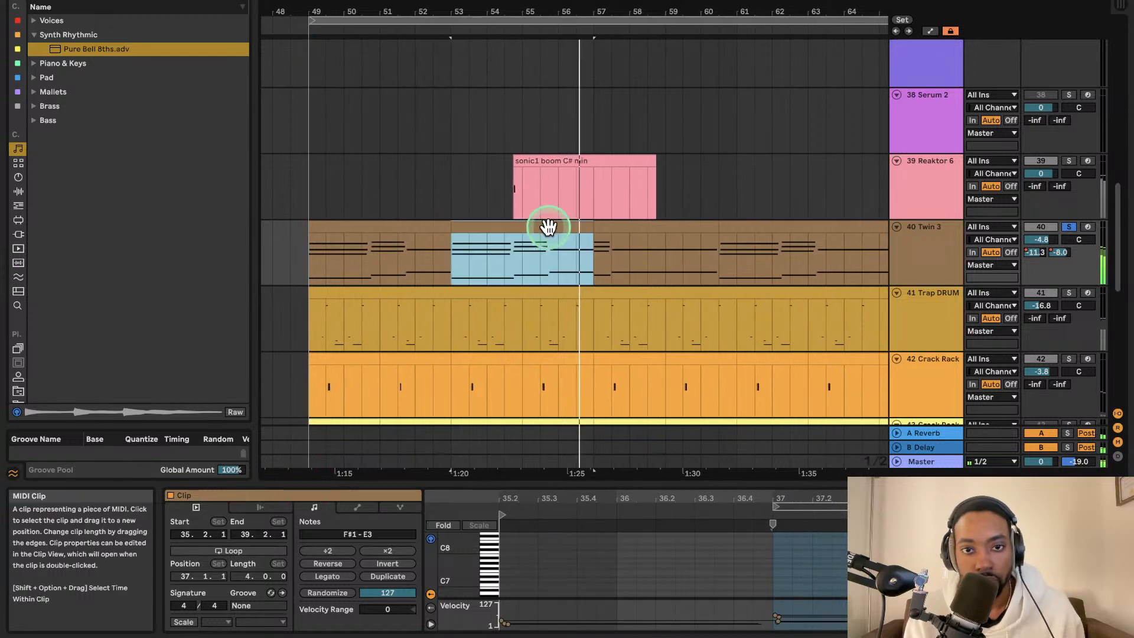
left_click(296, 261)
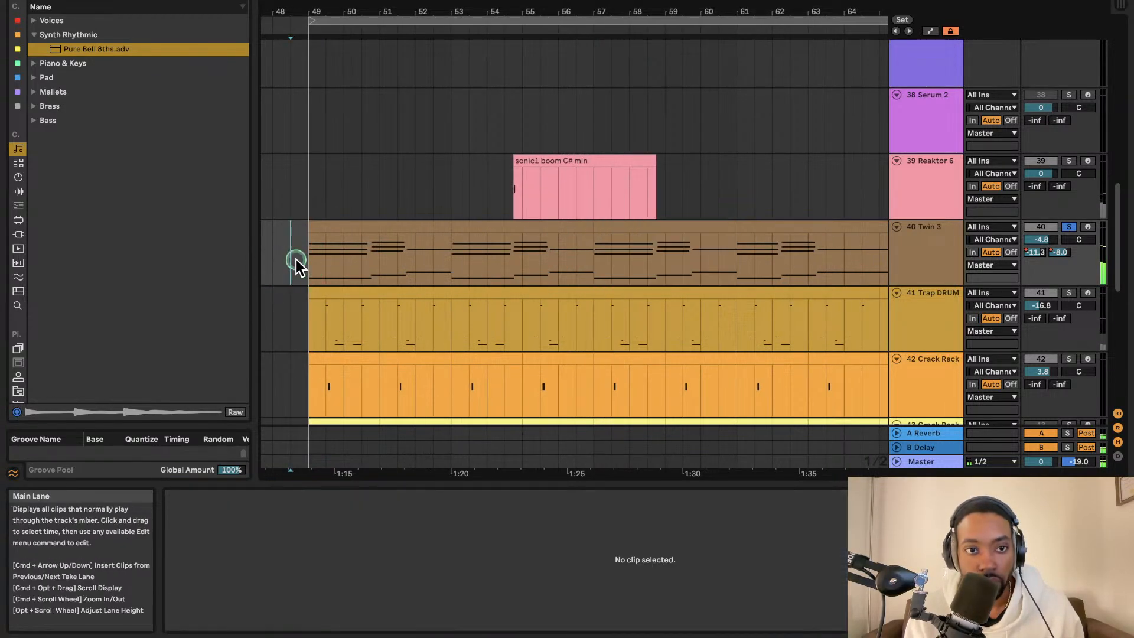
left_click(307, 258)
key("space")
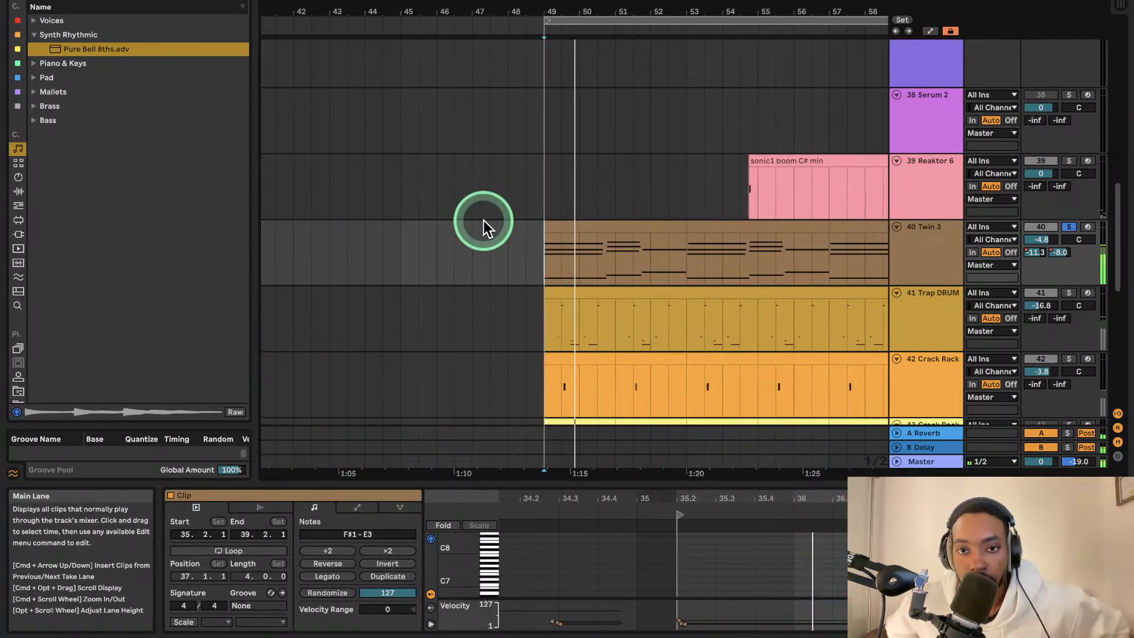
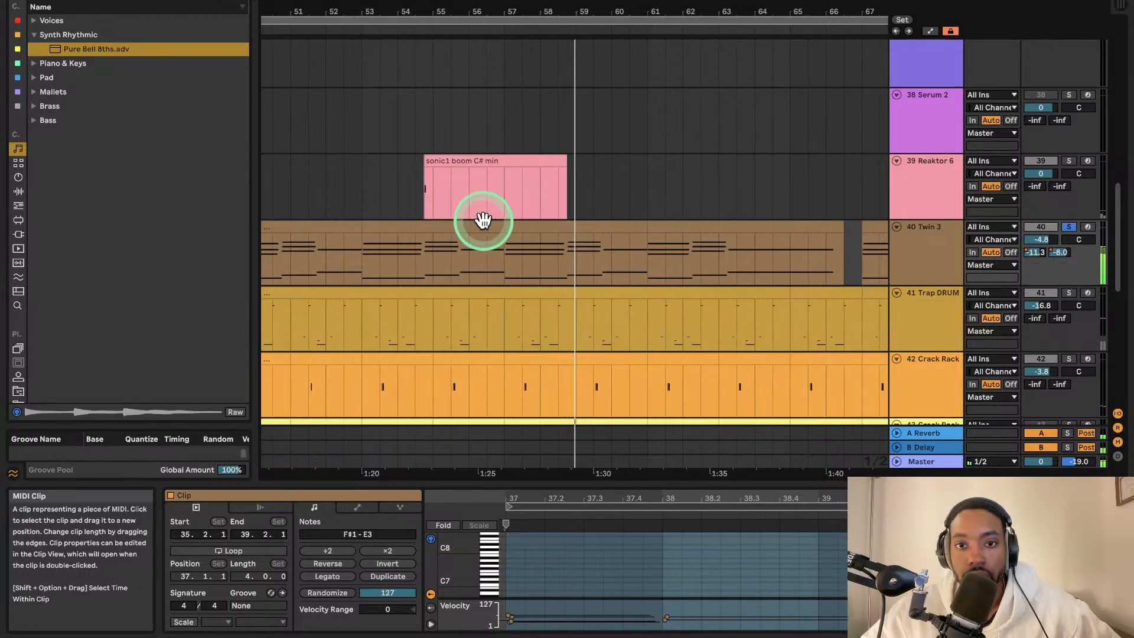
- Repeat the four-bar Twin 3 clip from bar 57 onward so that the chords run up to bar 77
left_click(558, 227)
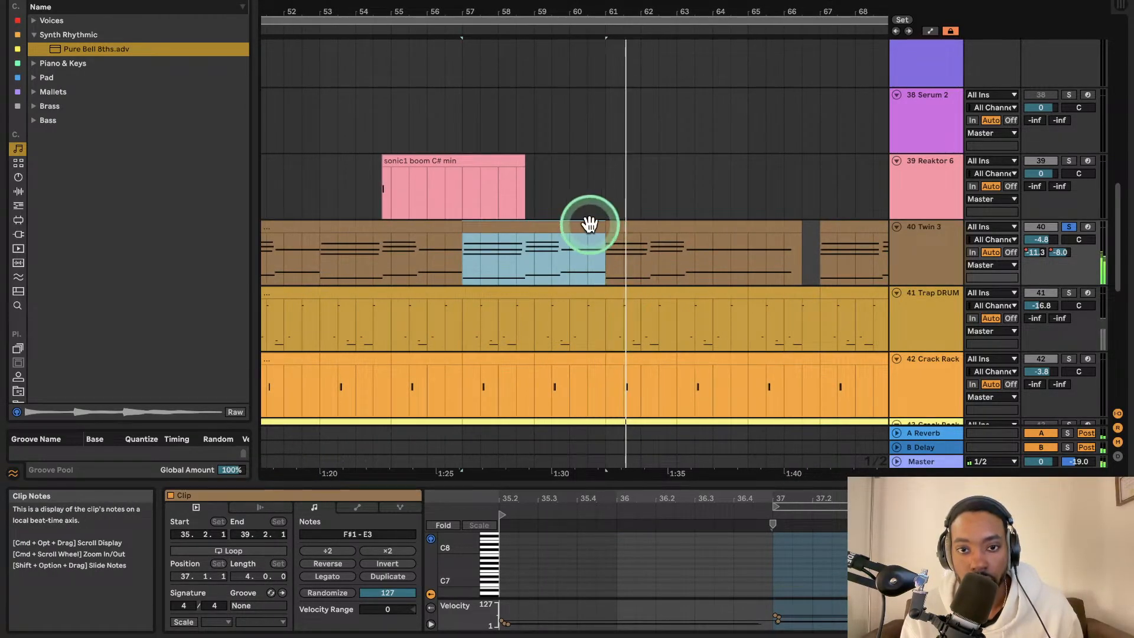
left_click_drag(568, 227, 644, 215)
left_click(613, 218)
key("Delete")
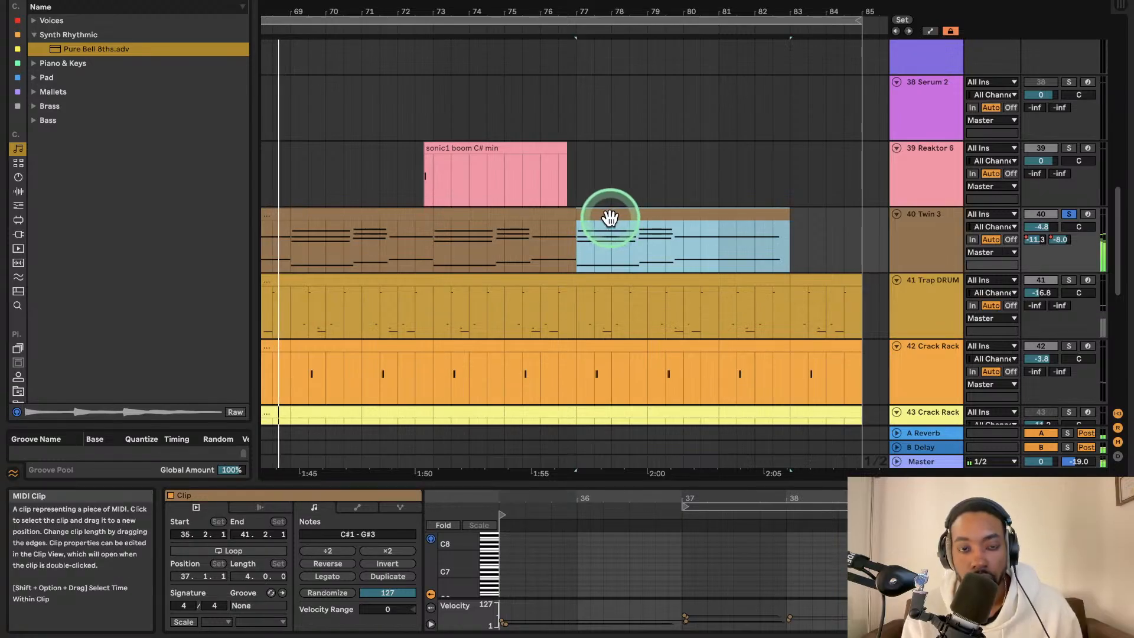
- Copy the six-bar Twin 3 clip from bar 77 to bar 69 and again to bar 75
left_click(381, 218)
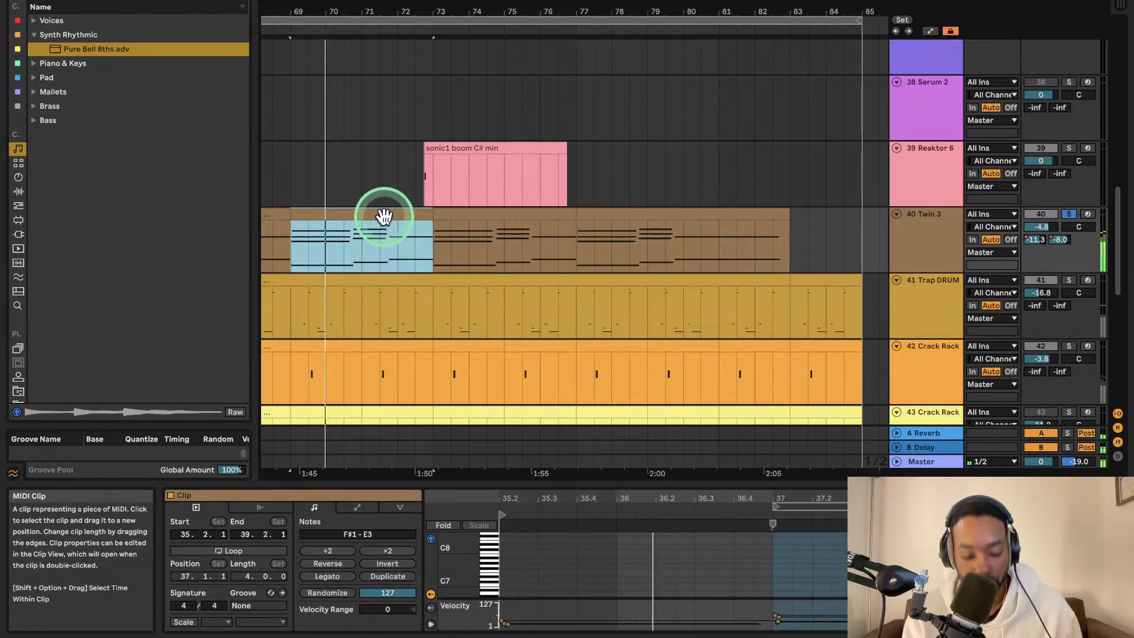
left_click(624, 211)
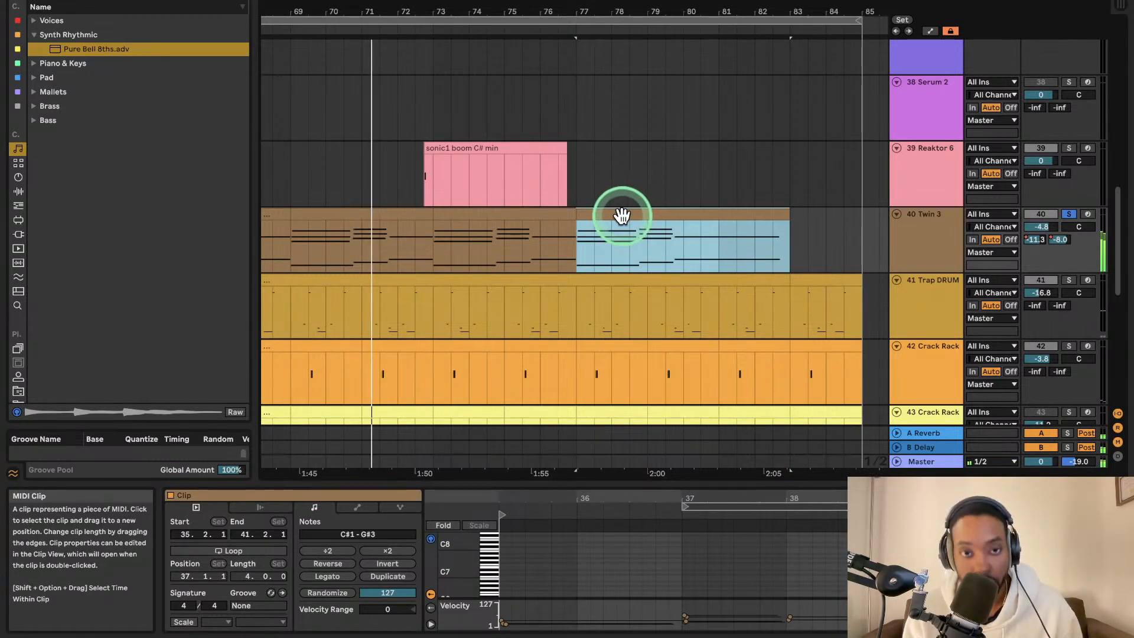
left_click(325, 216)
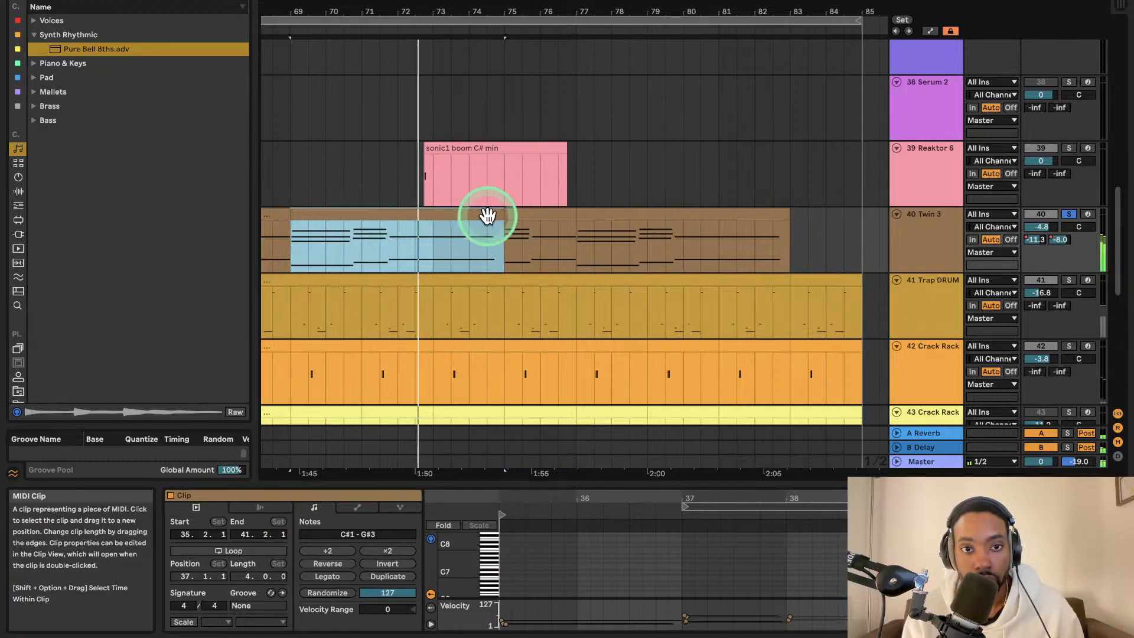
left_click(529, 214)
key("super+v")
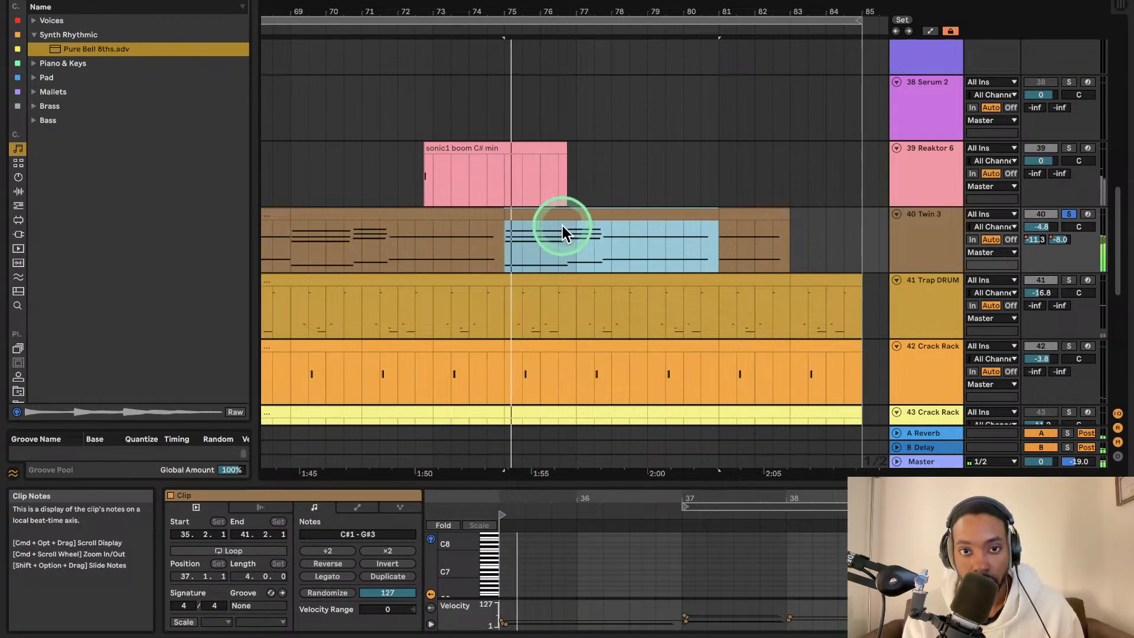
- Move the six-bar Twin 3 clip at bar 75 one beat earlier, overlapping the preceding clip, and play the transition
scroll(529, 223, "up", 5)
key("space")
left_click(470, 225)
key("space")
key("space")
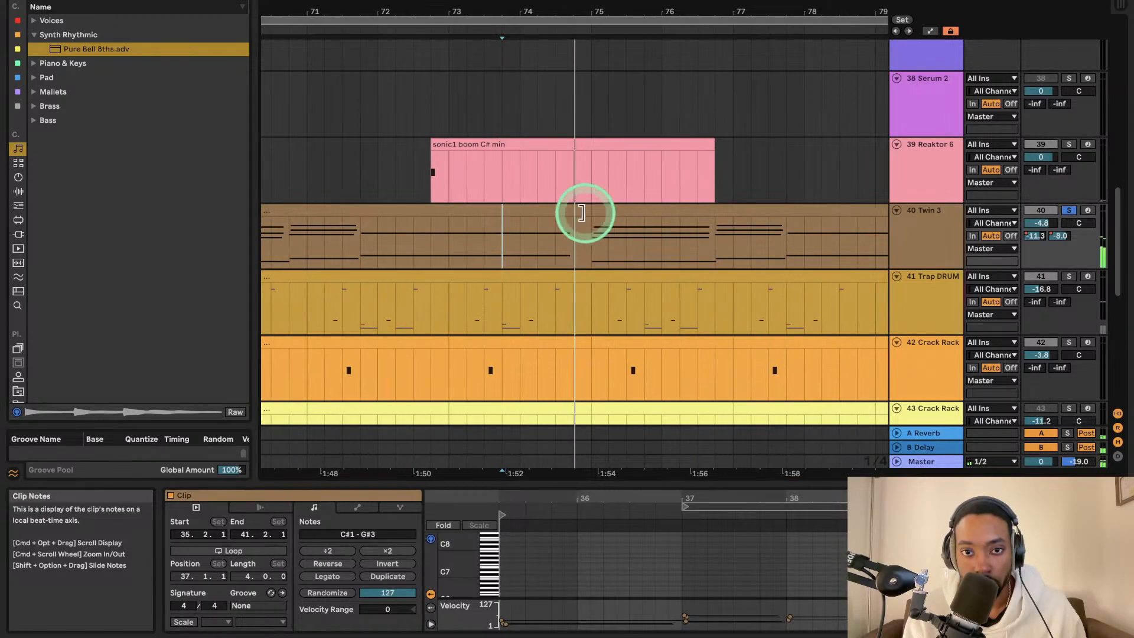
mouse_move(589, 211)
left_mouse_down()
mouse_move(575, 210)
mouse_move(603, 213)
mouse_move(591, 208)
left_mouse_up()
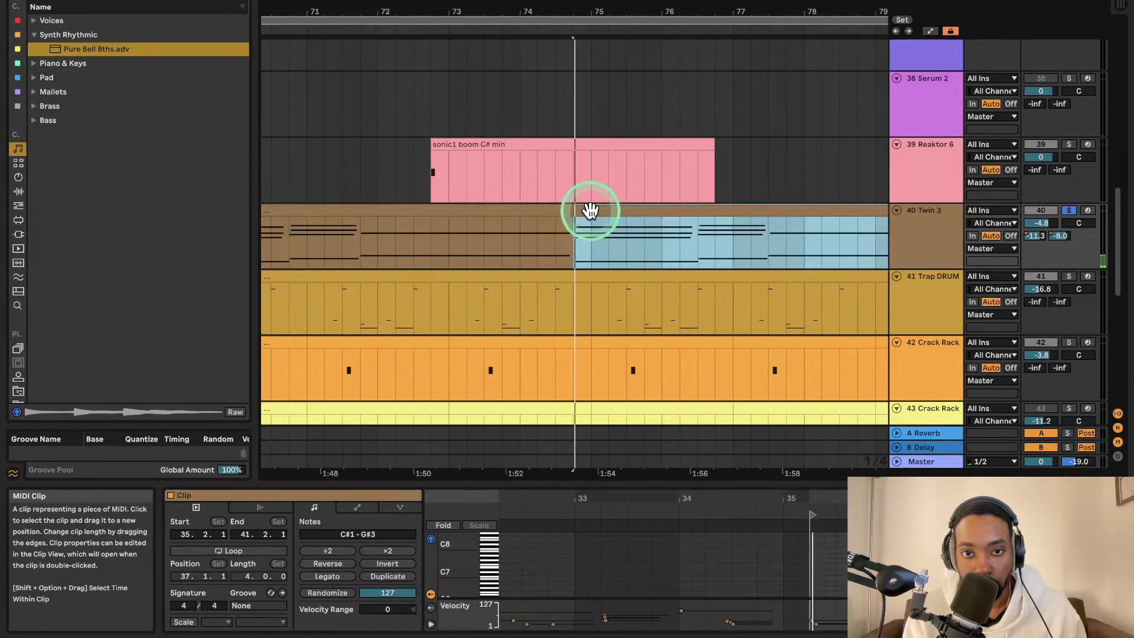
left_click(454, 225)
scroll(488, 208, "down", 4)
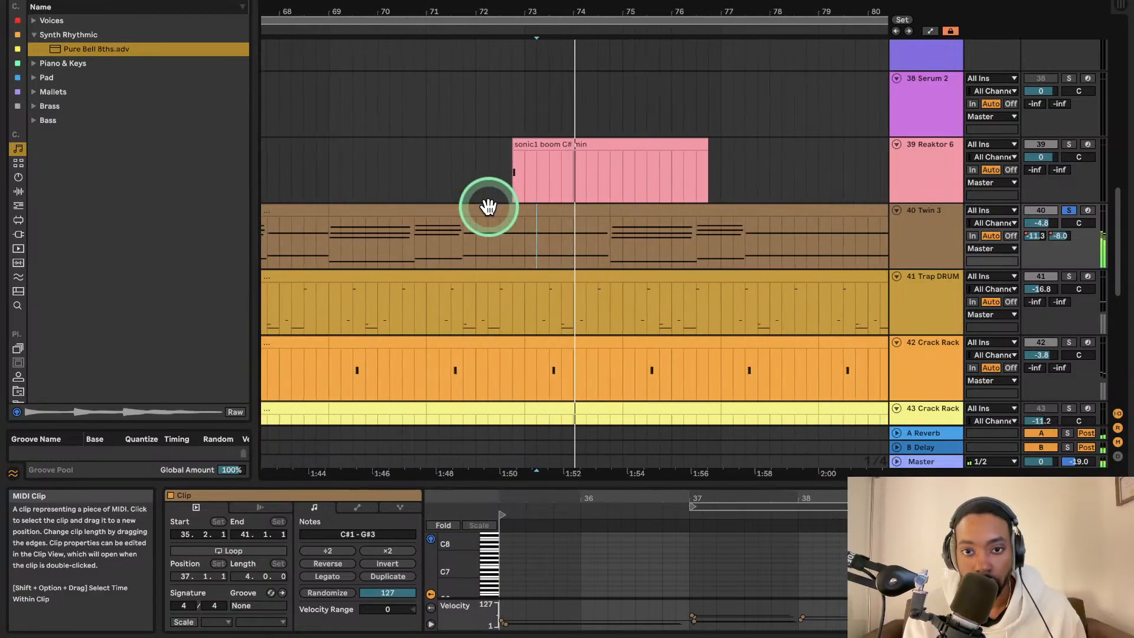
scroll(489, 206, "down", 2)
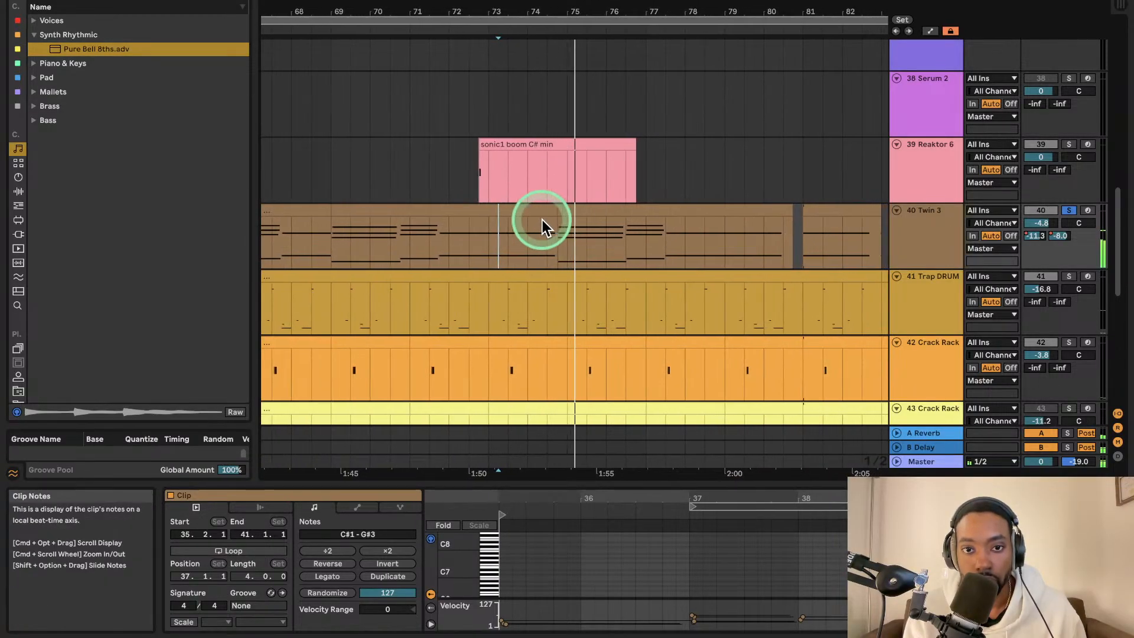
- Try nudging the second six-bar Twin 3 clip about half a beat later and play from bar 69
key("space")
key("space")
scroll(590, 227, "up", 6)
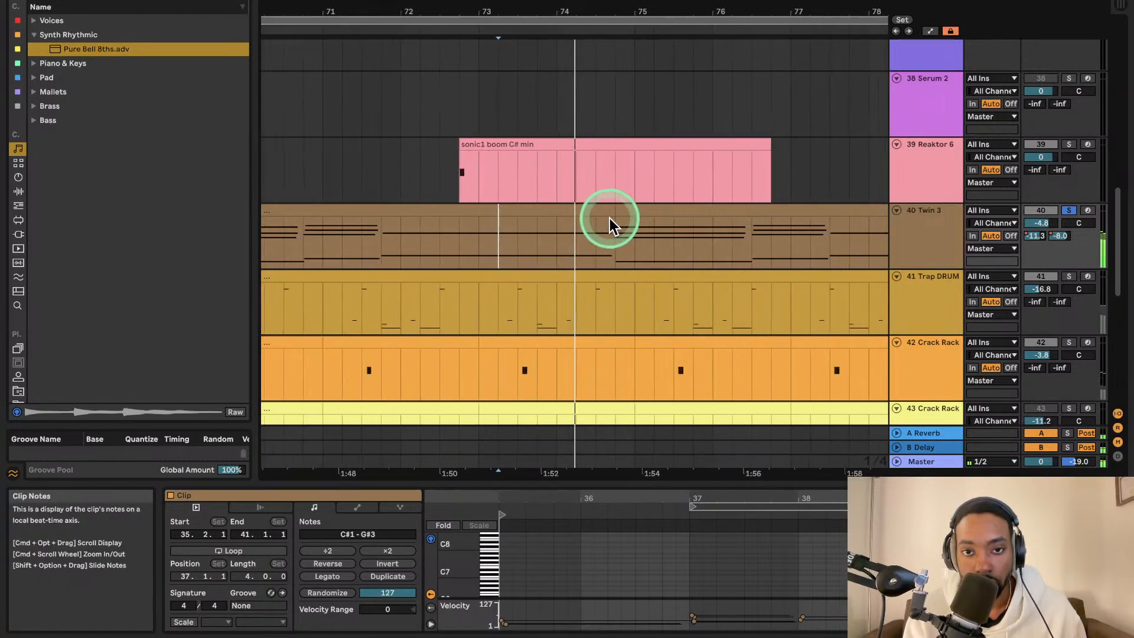
left_click_drag(609, 225, 604, 210)
left_click(476, 213)
key("space")
scroll(534, 211, "down", 2)
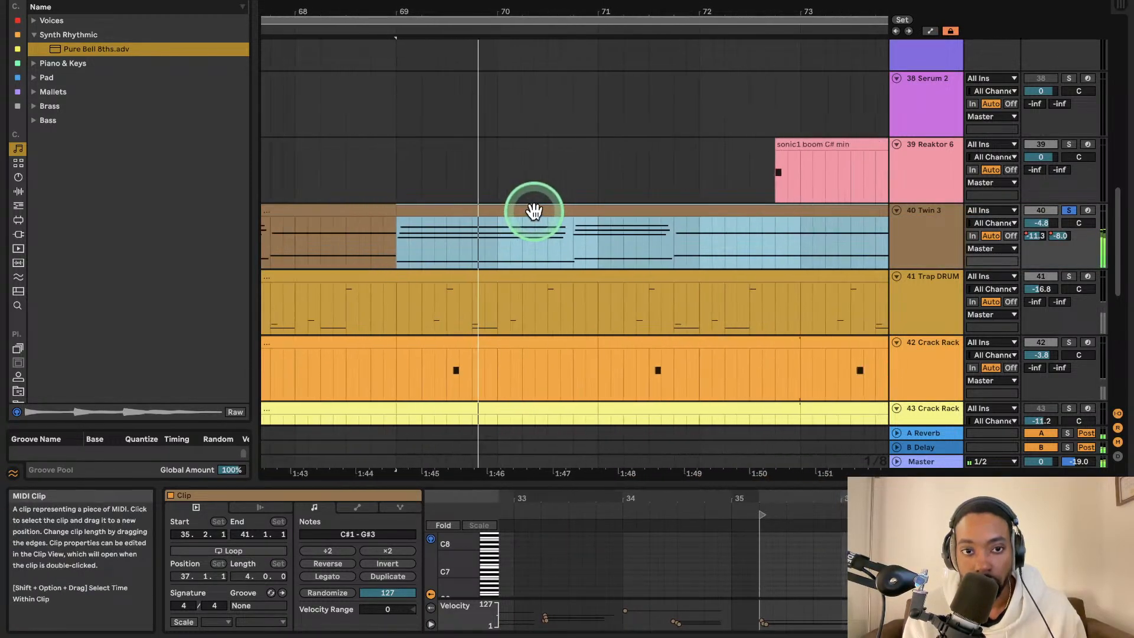
scroll(534, 211, "down", 2)
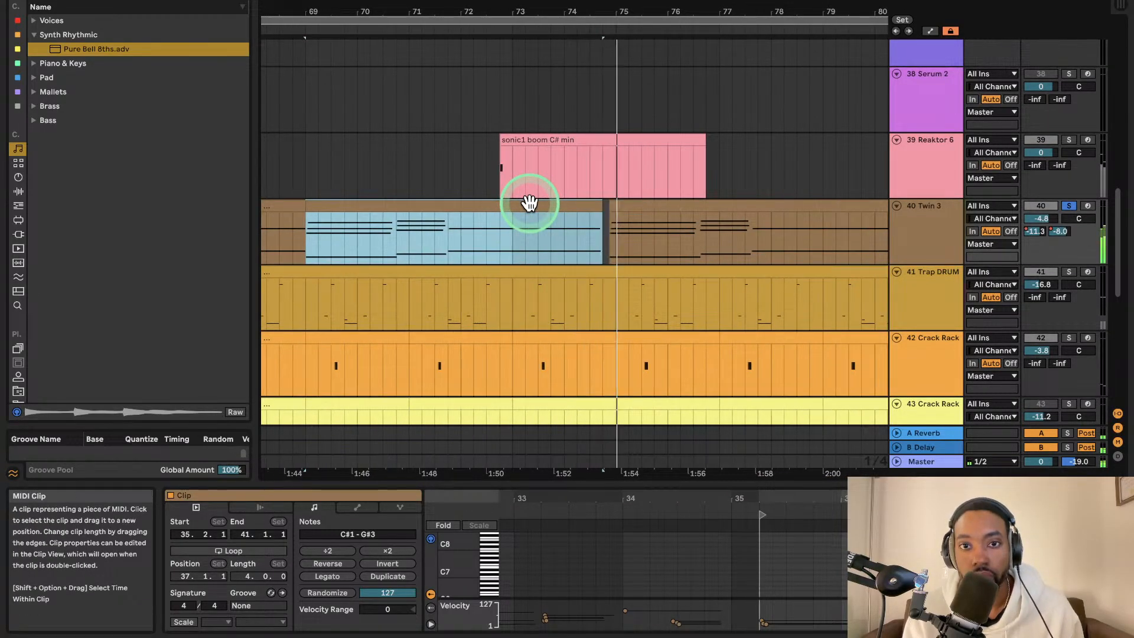
- Move the second six-bar Twin 3 clip to start exactly at bar 75
key("space")
scroll(618, 219, "up", 3)
left_click_drag(618, 207, 630, 207)
left_click(334, 221)
key("super+space")
type("`")
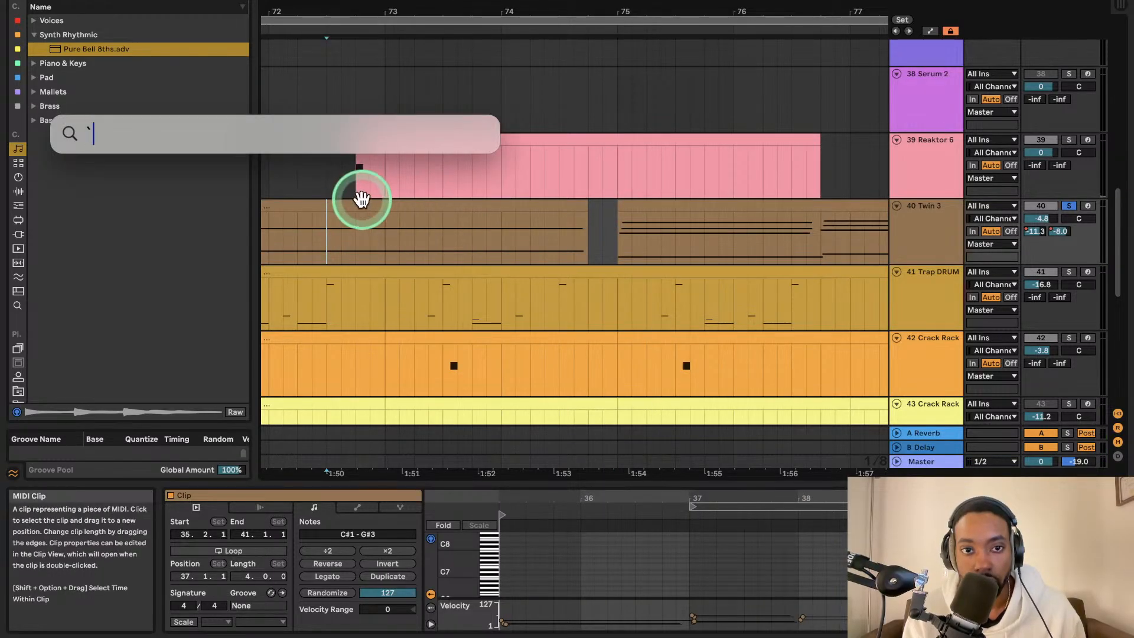
key("BackSpace")
left_click(321, 187)
- Play from bar 72 and again from just before bar 69 to check the transition between the six-bar Twin 3 clips
scroll(334, 188, "down", 2)
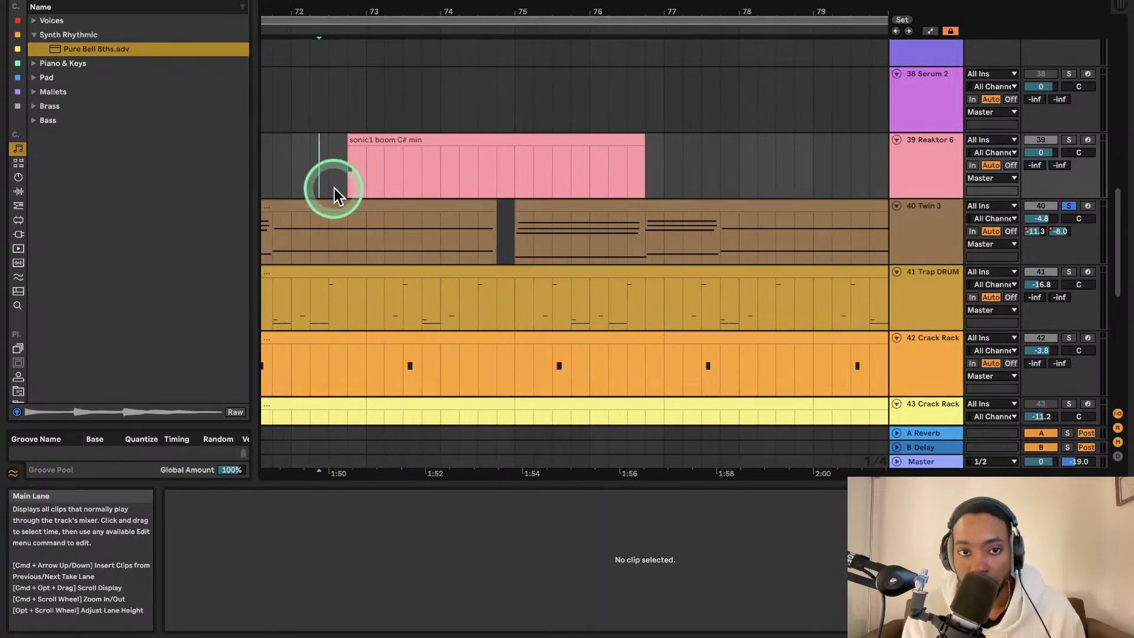
scroll(334, 188, "left", 5)
scroll(337, 188, "up", 1)
key("space")
scroll(347, 189, "down", 2)
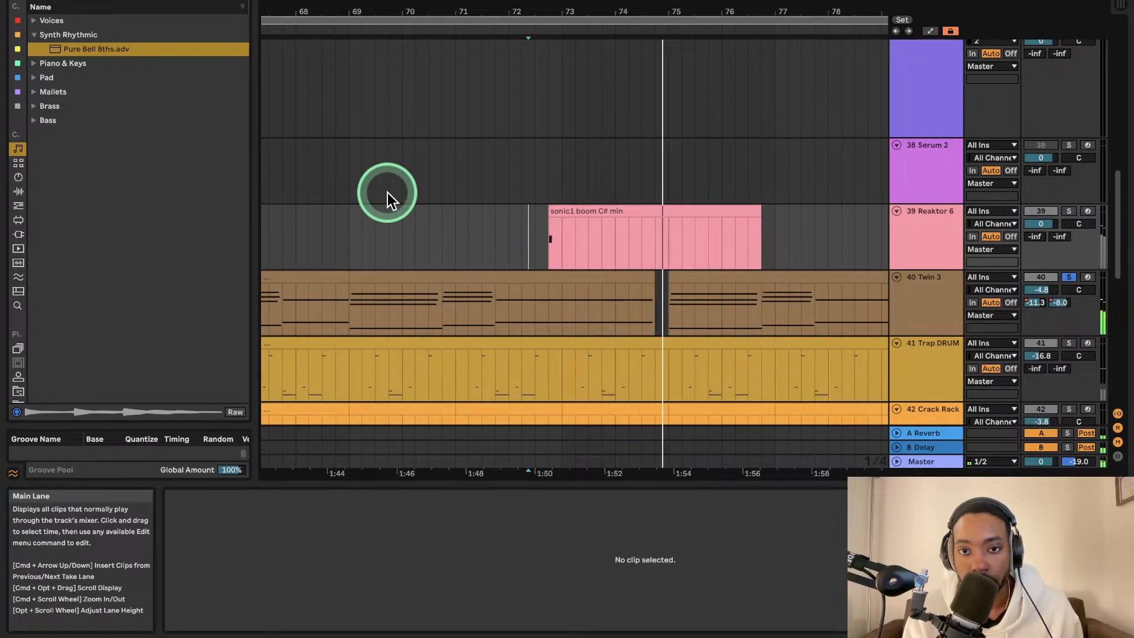
left_click(332, 285)
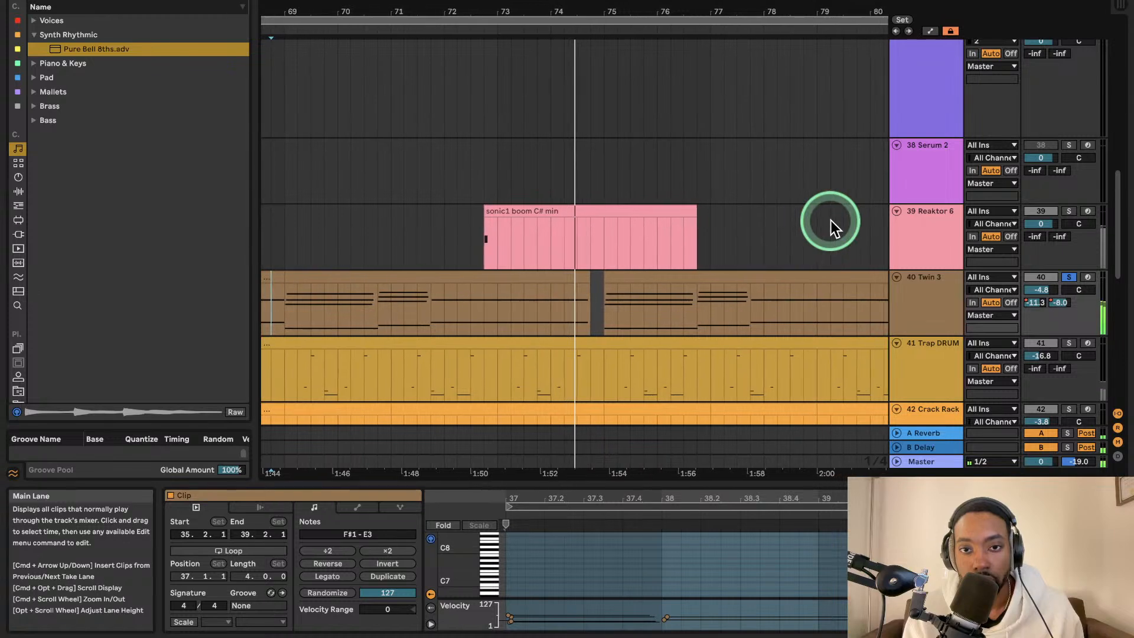
- Try moving the second six-bar Twin 3 clip three beats later than bar 75 and play the transition
mouse_move(597, 278)
left_mouse_down()
mouse_move(616, 278)
mouse_move(599, 274)
left_mouse_up()
left_click(487, 304)
key("space")
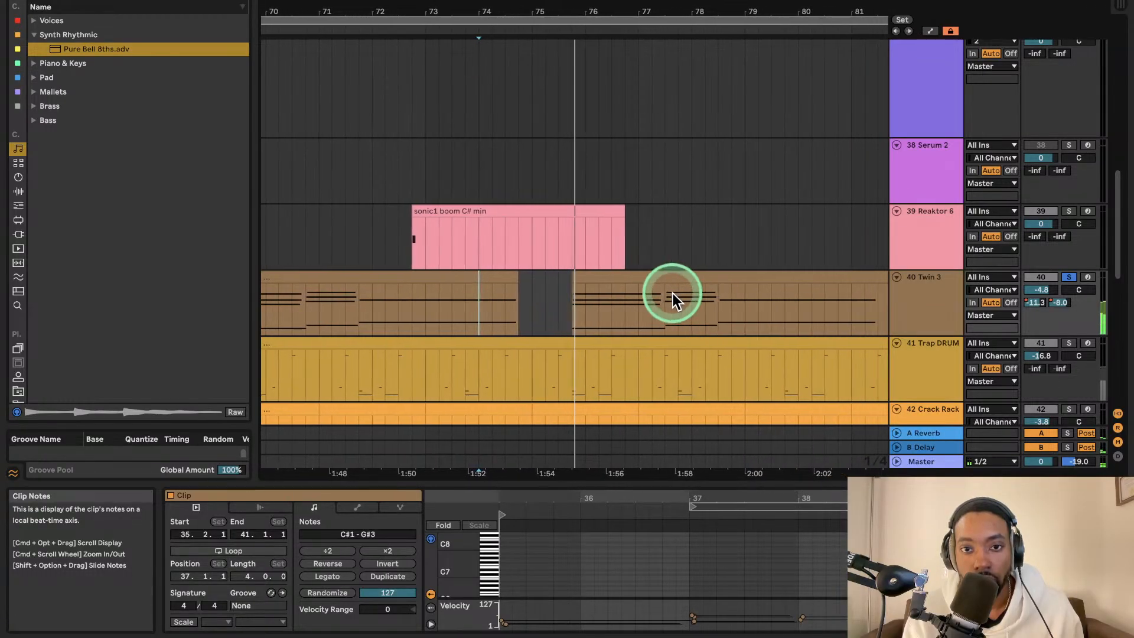
key("space")
left_click(419, 289)
key("space")
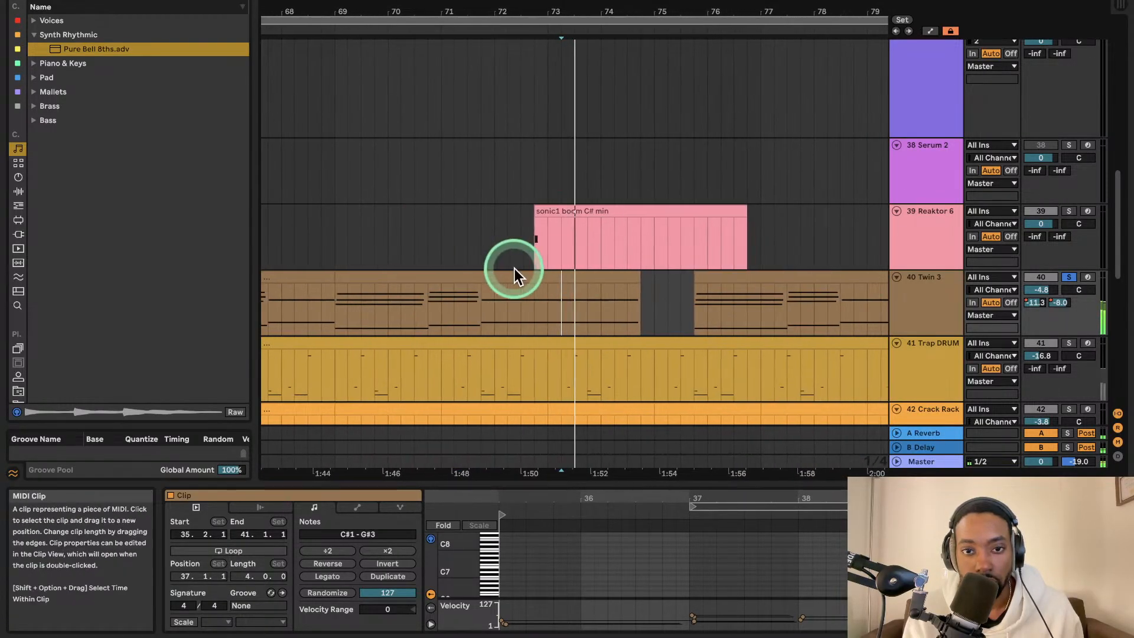
- Test the second six-bar Twin 3 clip further along the track, play from bar 69, and return it to bar 75
left_click_drag(685, 272, 763, 273)
left_click_drag(577, 290, 607, 274)
left_click(597, 278)
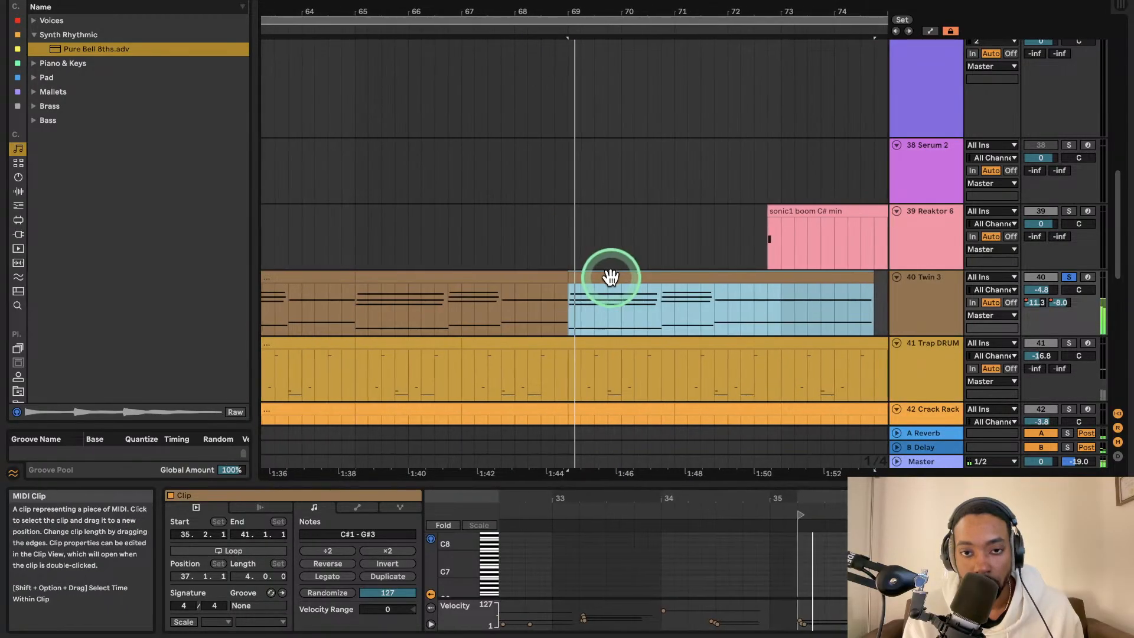
scroll(700, 288, "right", 2)
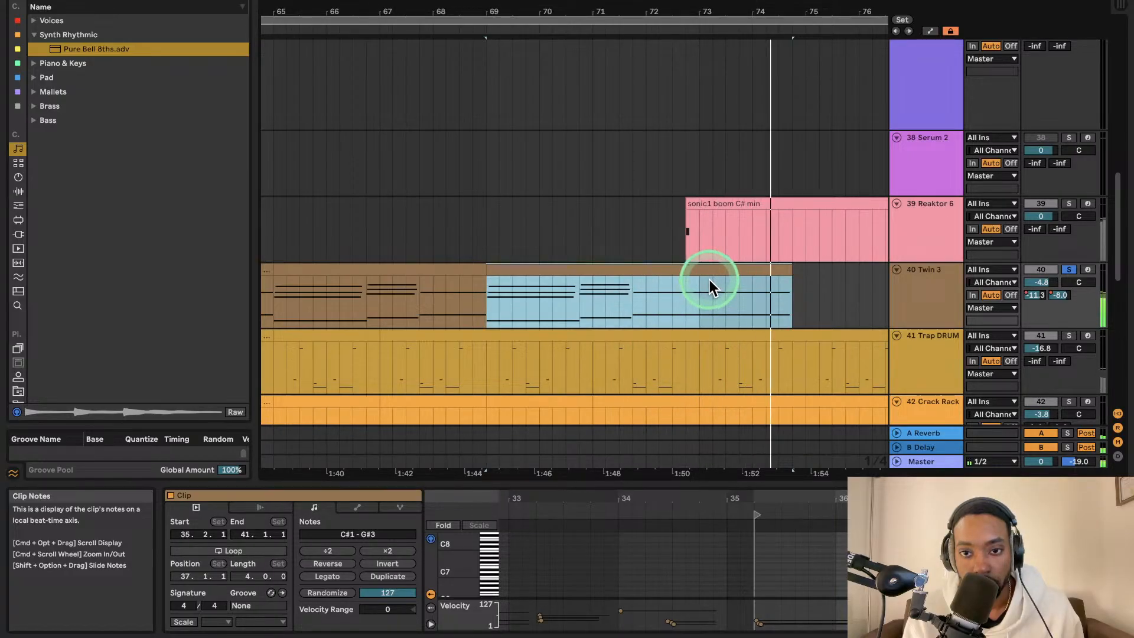
left_click_drag(739, 292, 559, 284)
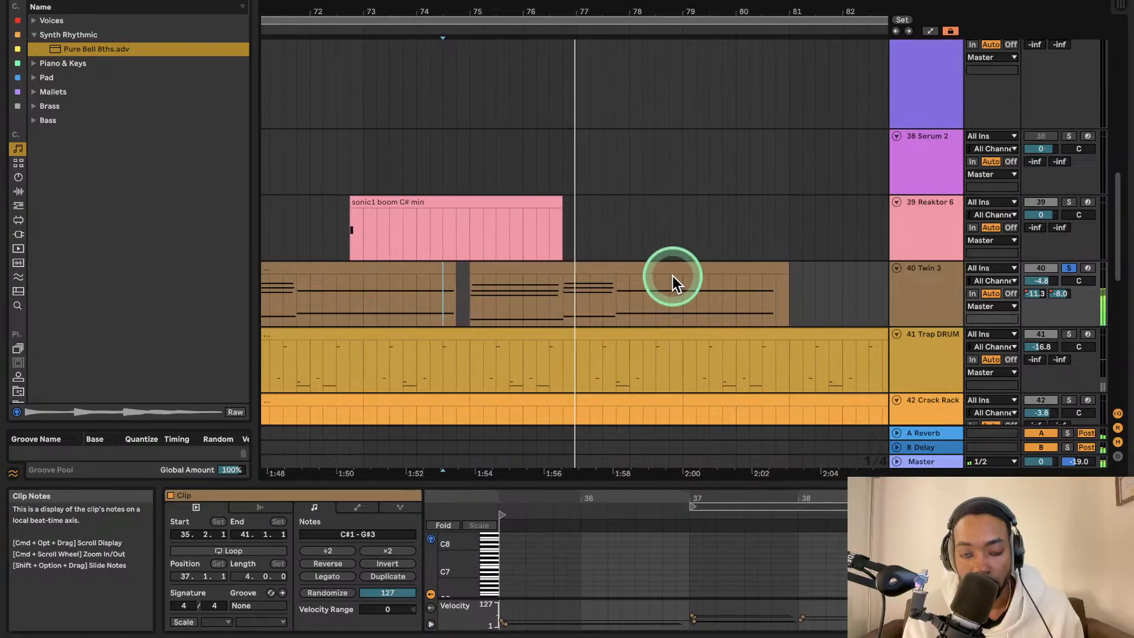
- Unsolo the Twin 3 track and play the full arrangement from bar 49
scroll(670, 277, "down", 4)
scroll(668, 276, "left", 1)
scroll(667, 276, "up", 1)
scroll(667, 278, "down", 2)
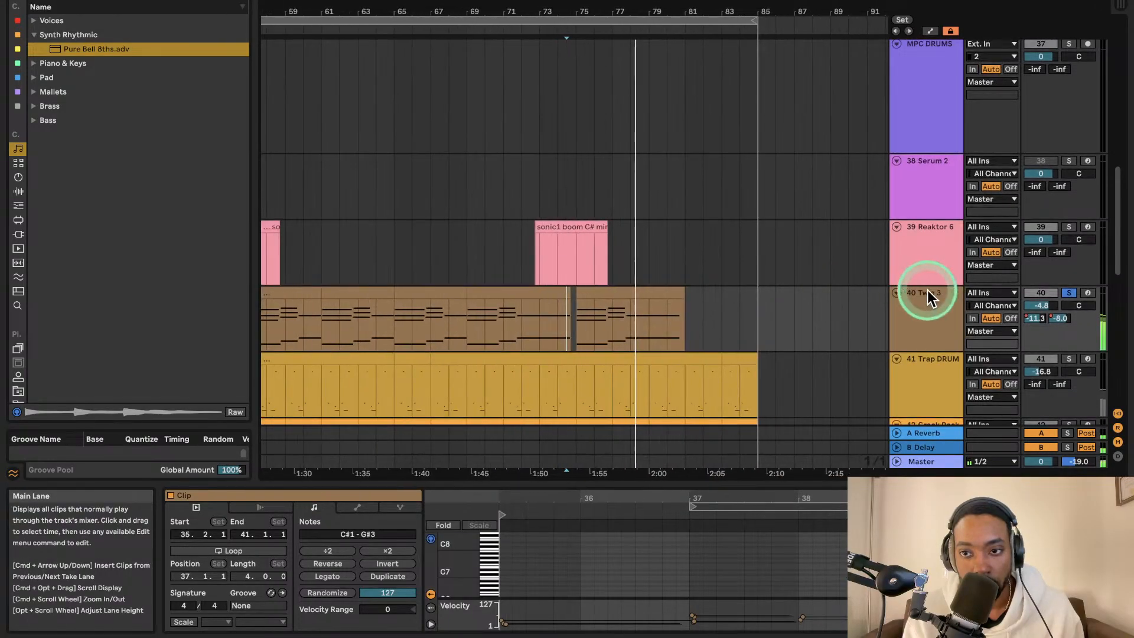
left_click(1069, 293)
scroll(670, 266, "left", 6)
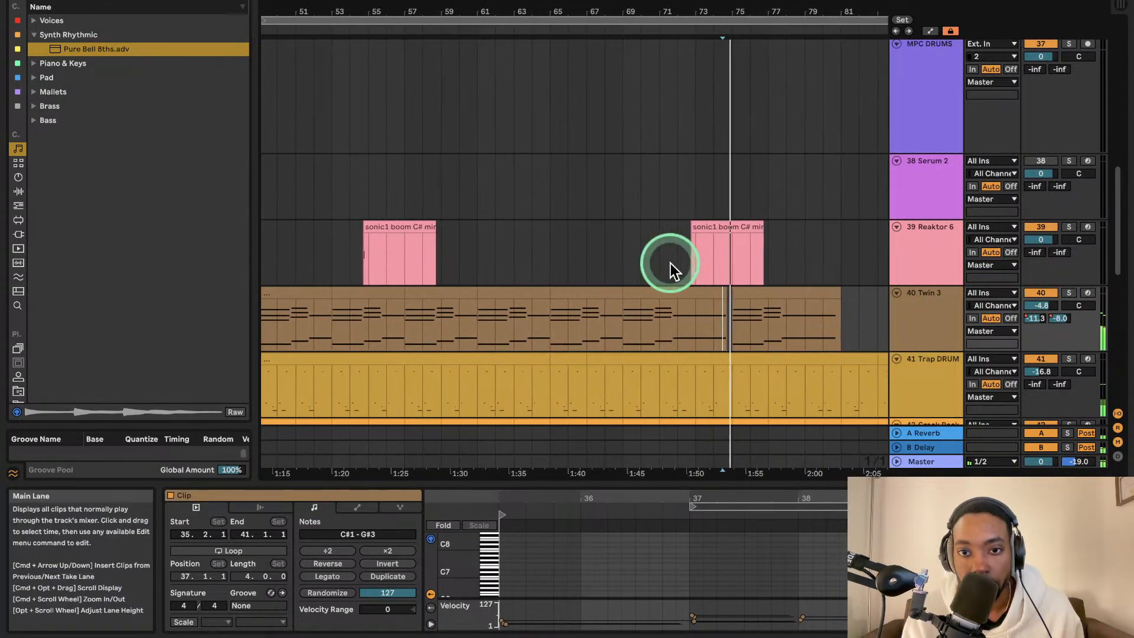
scroll(580, 309, "left", 3)
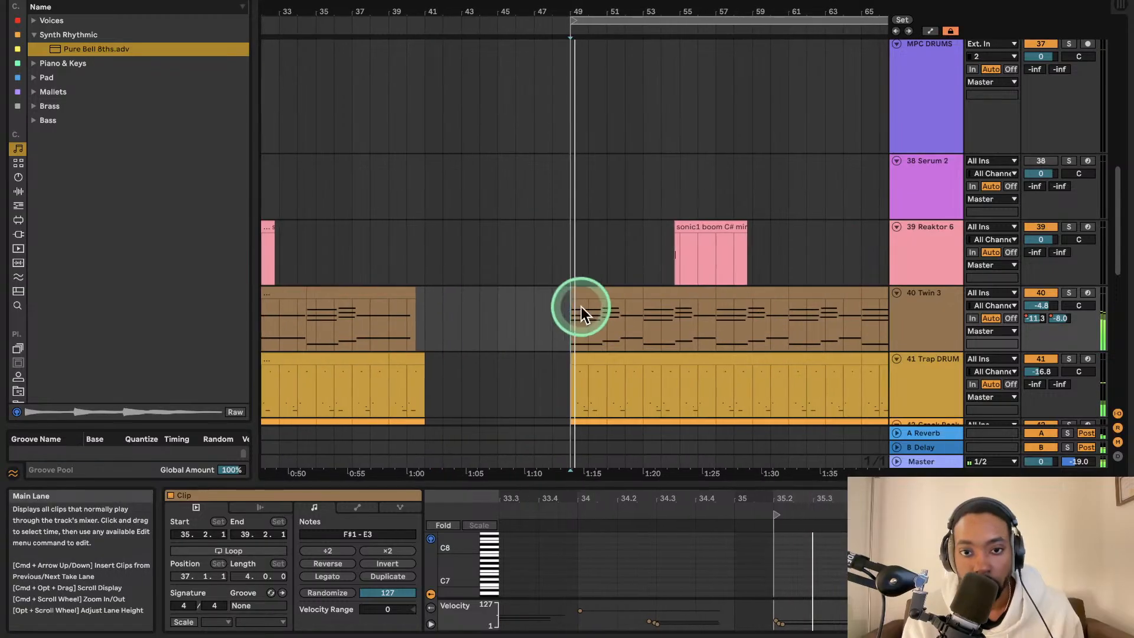
- Set the Pure Bell 8ths track volume to -6.7 dB during playback
scroll(580, 296, "down", 5)
scroll(942, 298, "down", 4)
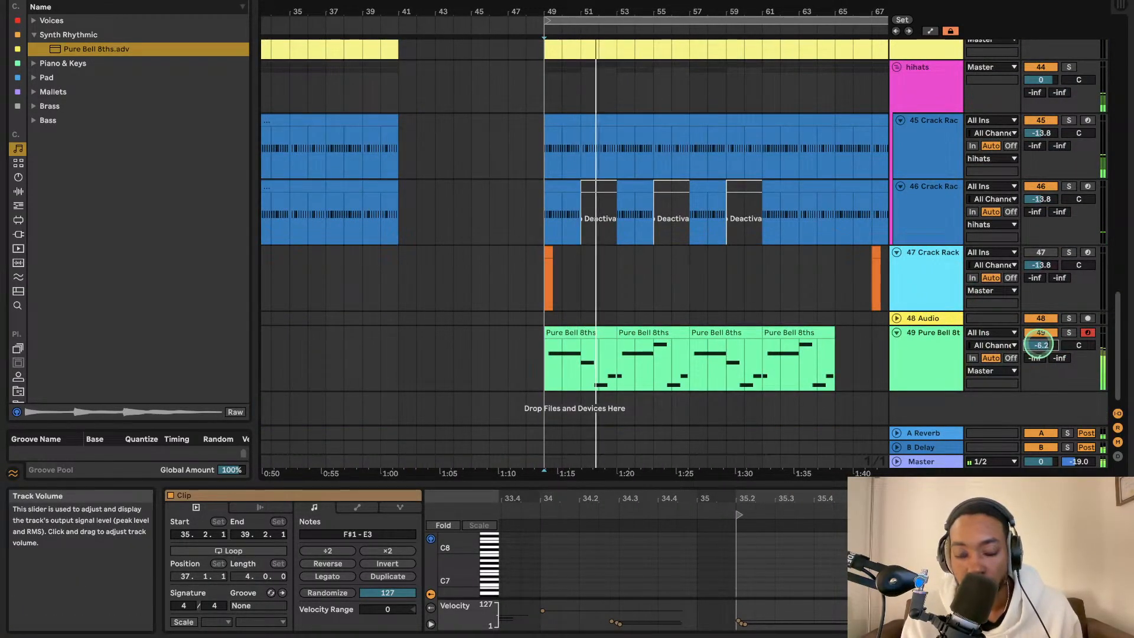
left_click(124, 49)
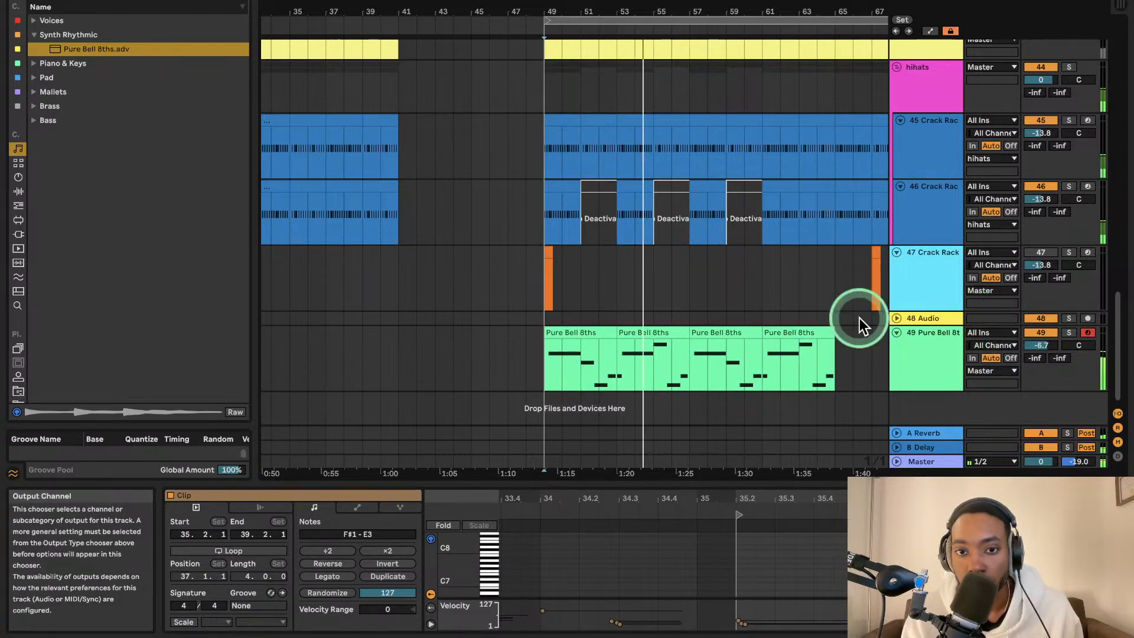
scroll(772, 307, "down", 3)
scroll(697, 260, "up", 3)
scroll(697, 259, "right", 3)
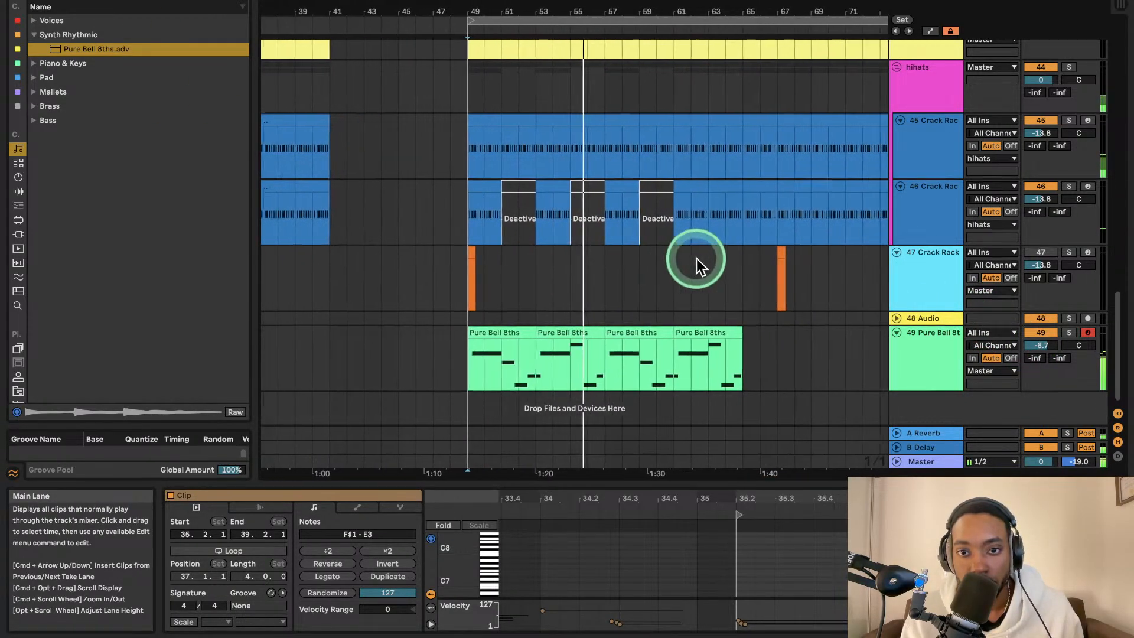
- Deactivate the two-bar hi-hat clip at bar 63 on track 46 and keep checking the section in playback
scroll(697, 263, "up", 3)
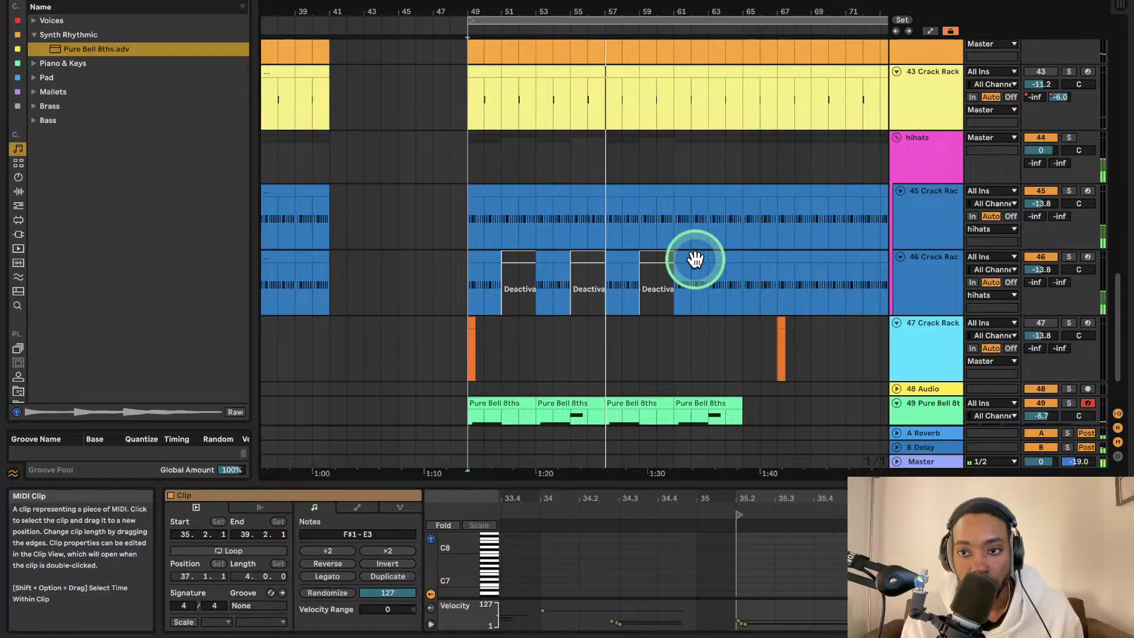
left_click(730, 260)
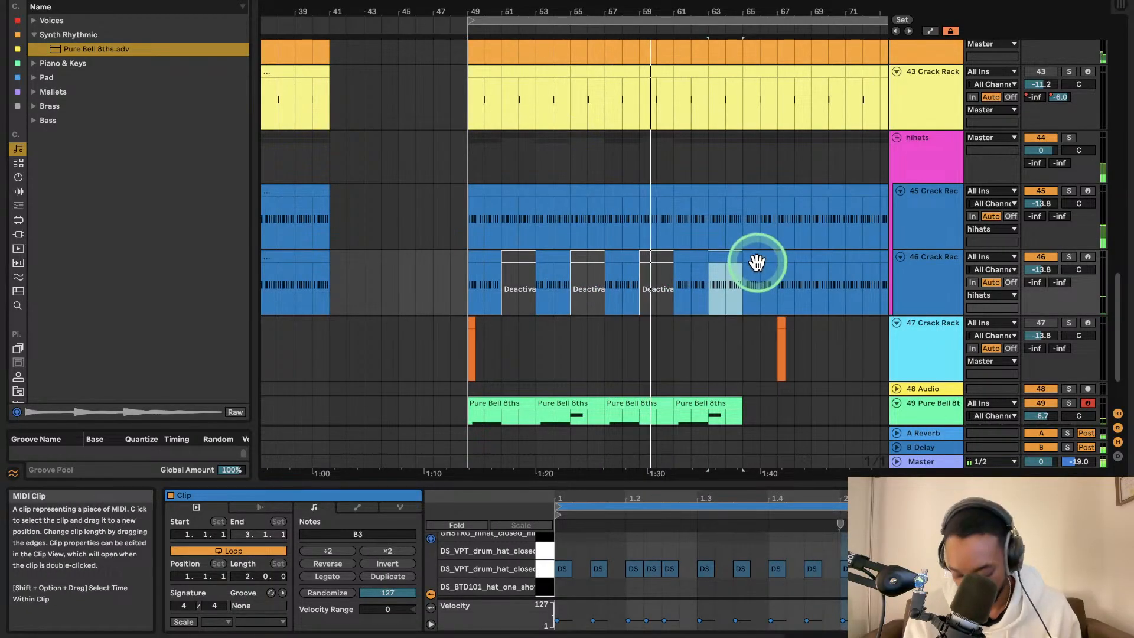
key("0")
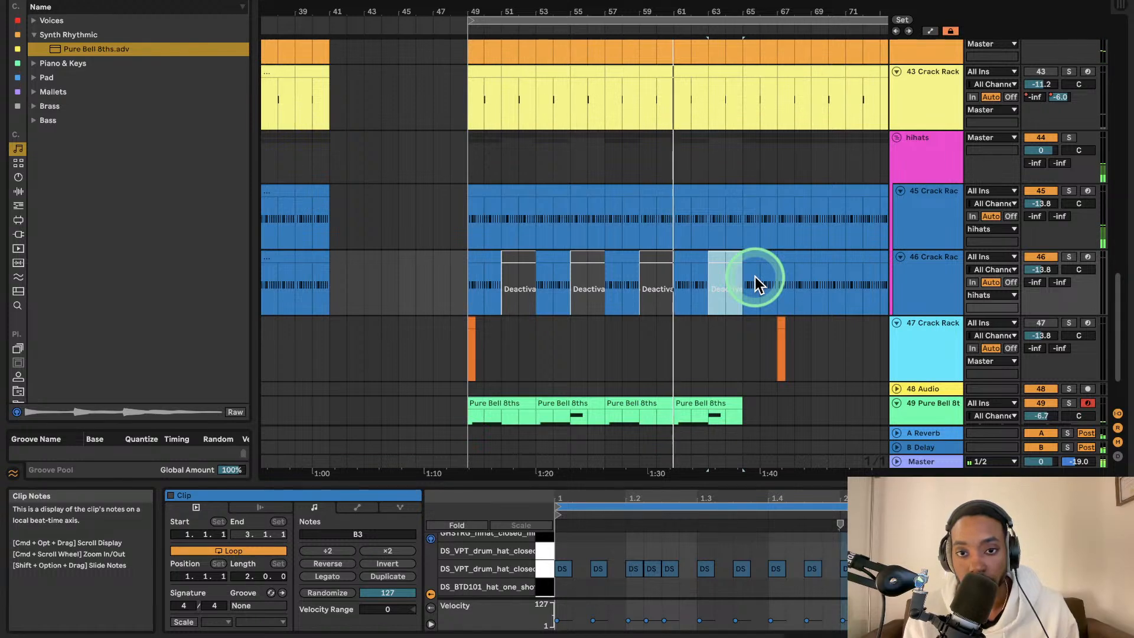
scroll(757, 284, "down", 1)
scroll(756, 284, "up", 5)
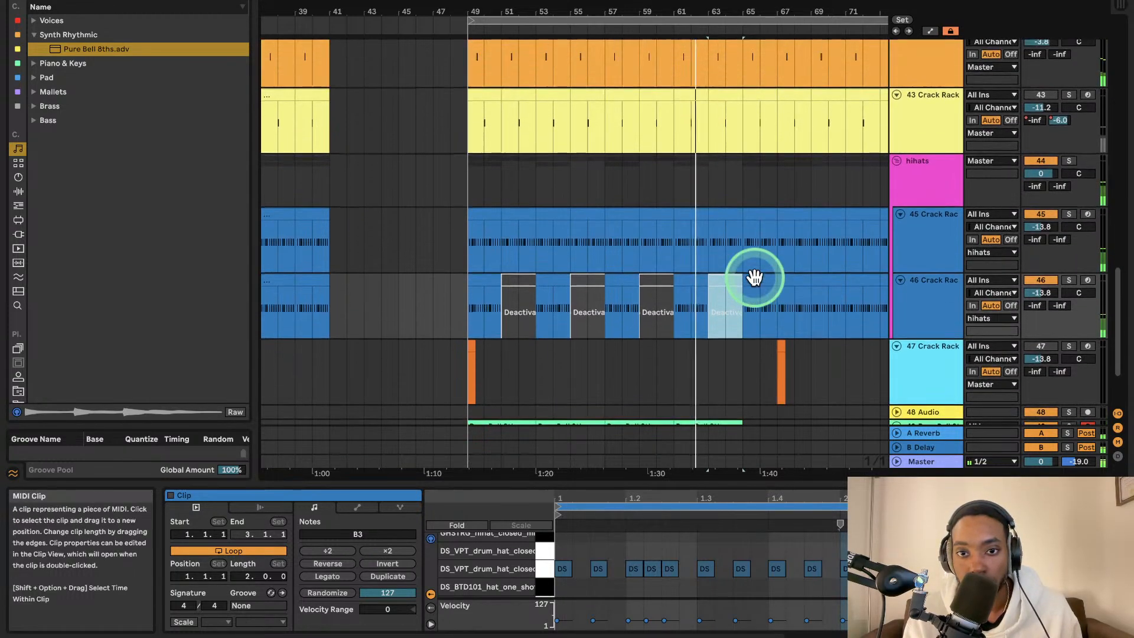
scroll(757, 284, "down", 1)
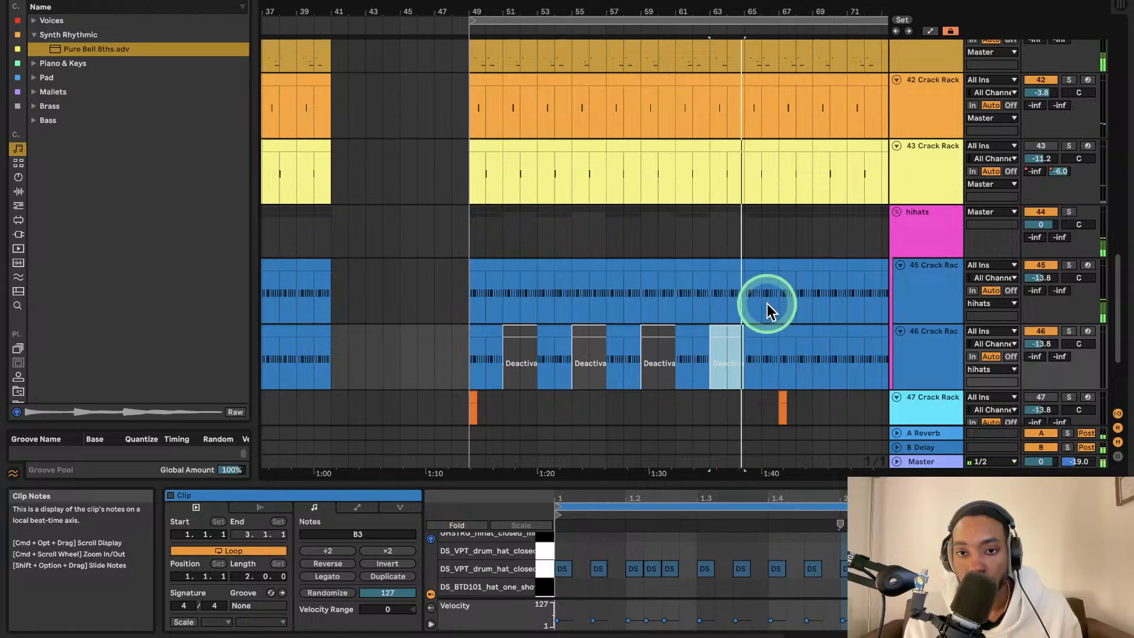
scroll(768, 304, "down", 2)
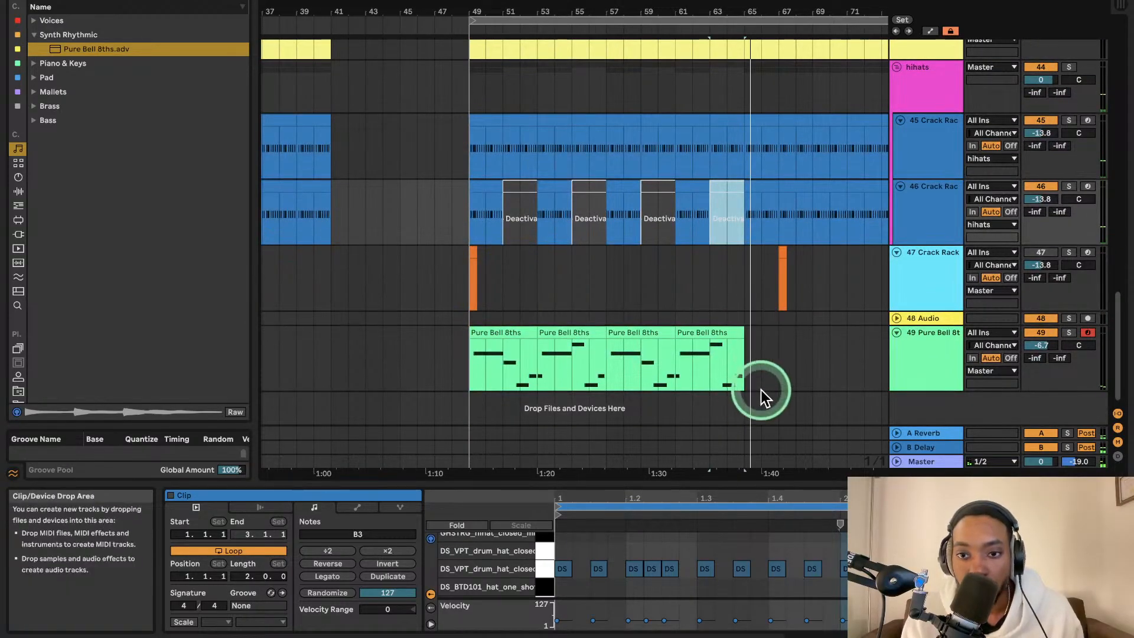
- Search the red-tagged browser collection for "trap", load the Trap DRUM Vol1 rack on a new track and unfold that track
scroll(904, 269, "up", 2)
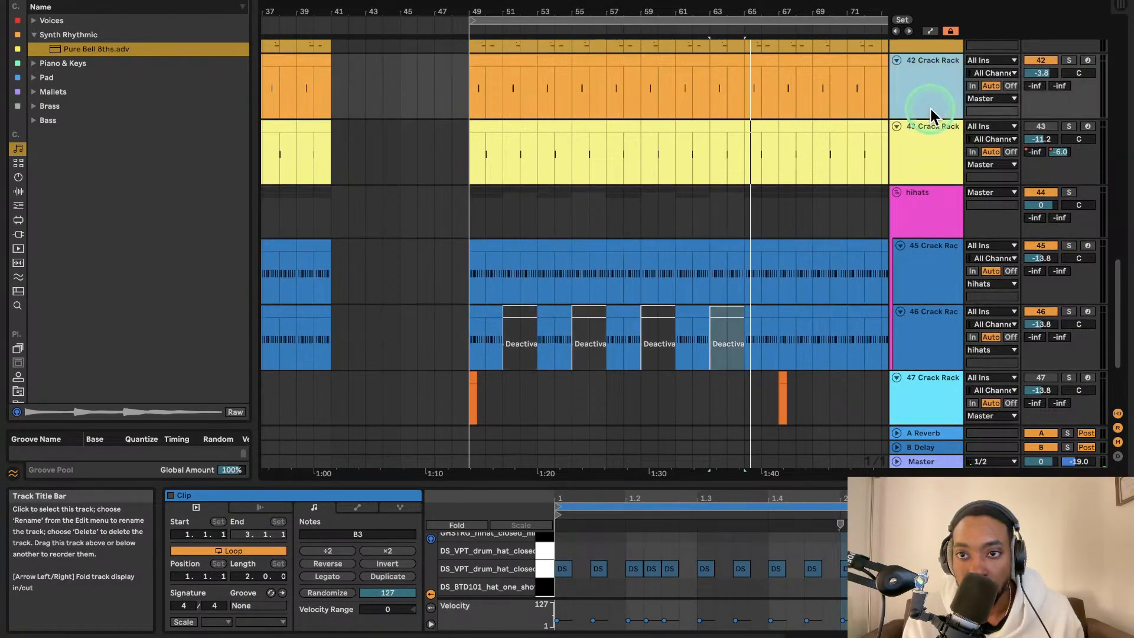
scroll(921, 119, "down", 2)
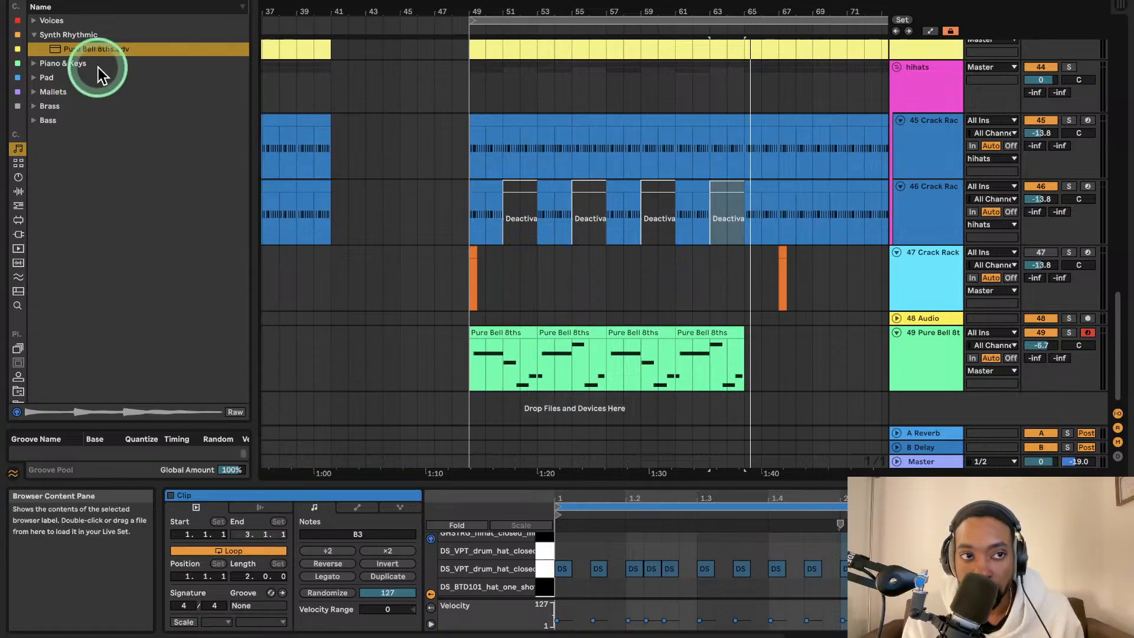
left_click(19, 21)
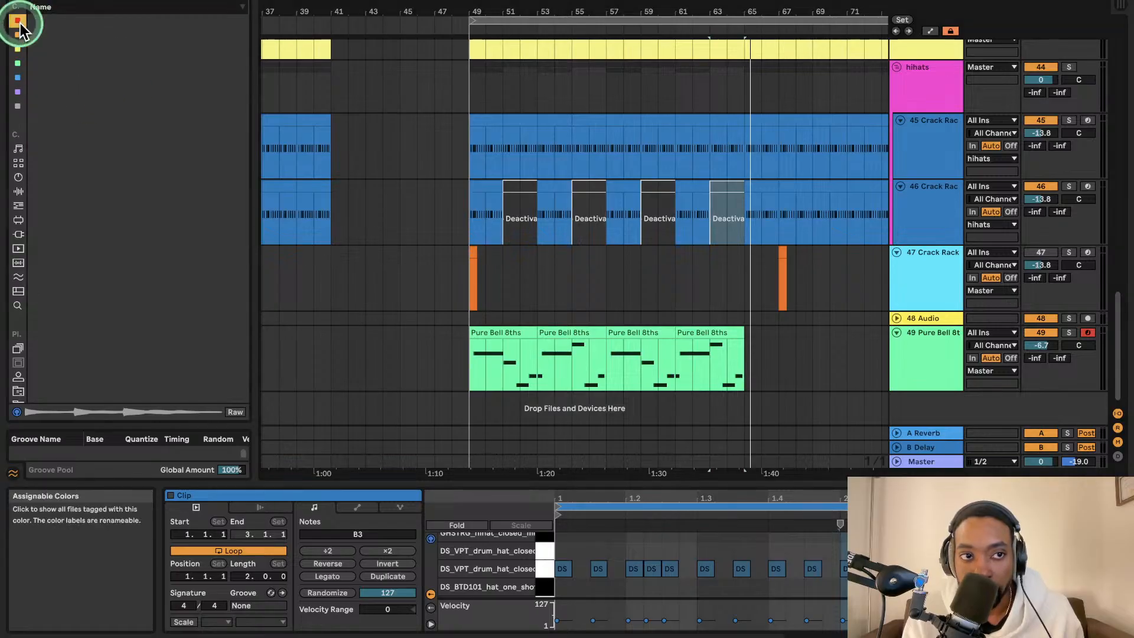
left_click(83, 7)
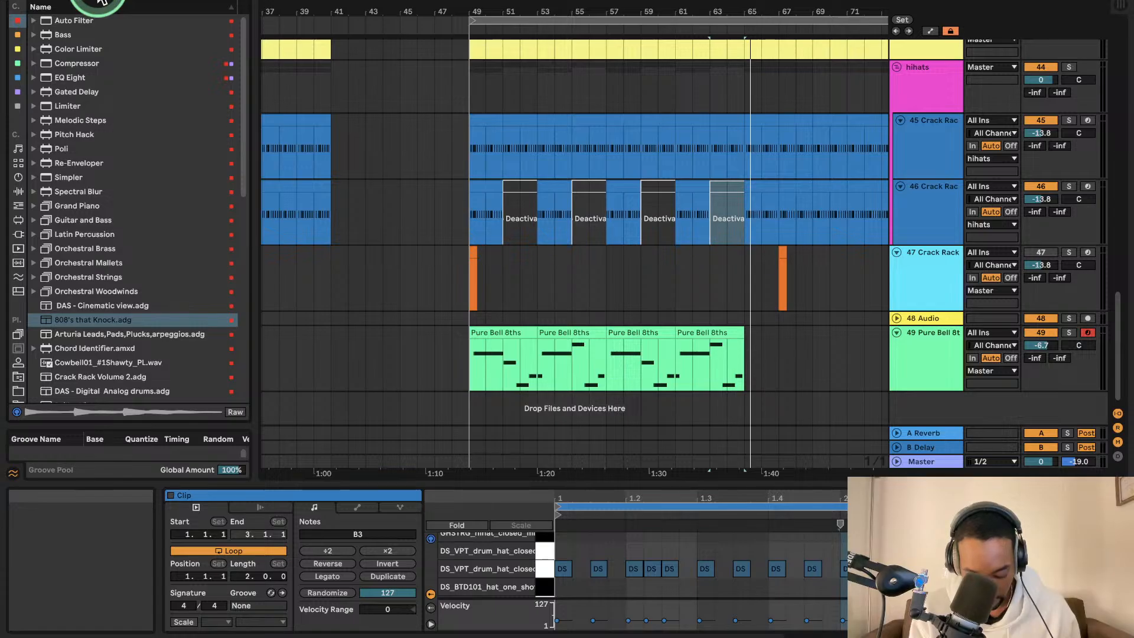
type("trap")
left_click_drag(72, 45, 762, 237)
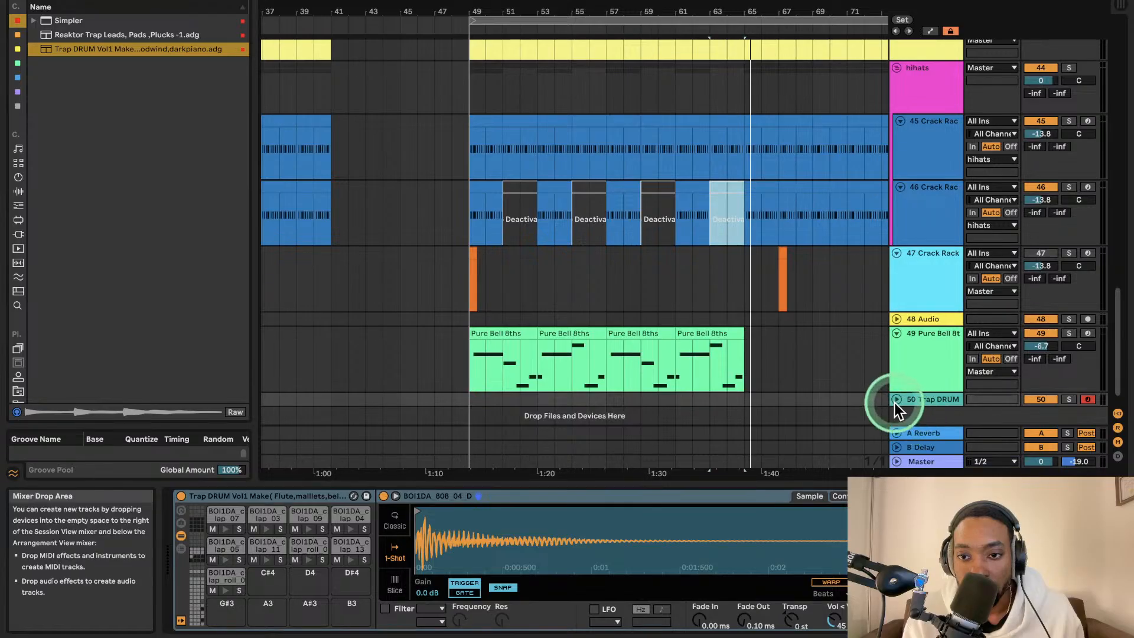
left_click(897, 400)
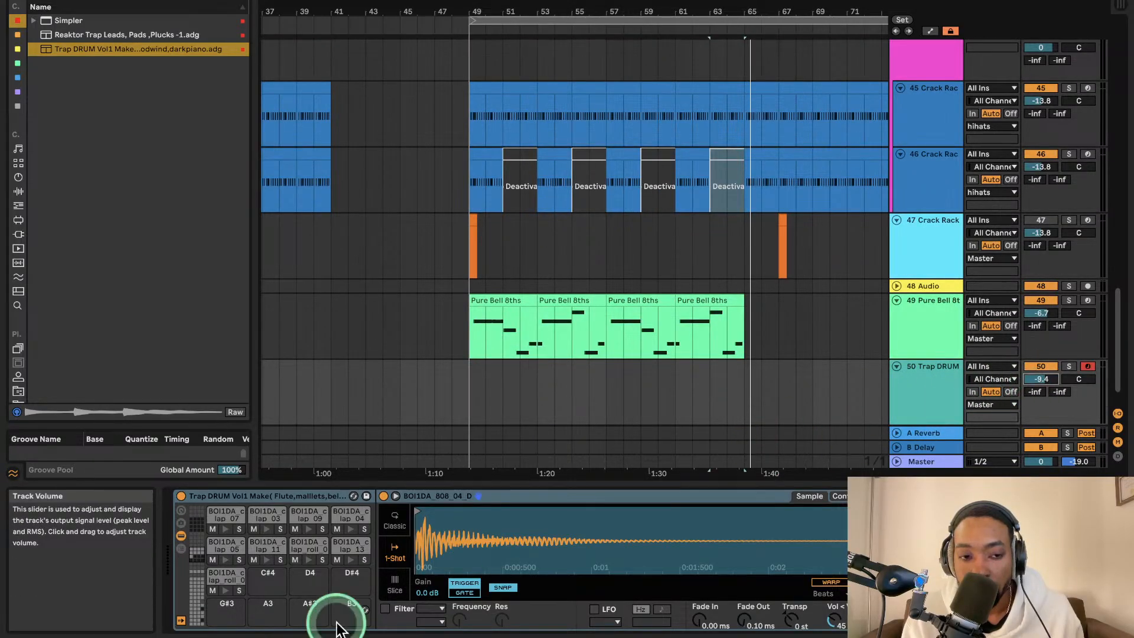
- Audition several clap and percussion pads of the Trap DRUM rack, including BOI1DA_percussion_roll_01
left_click(267, 559)
left_click(224, 591)
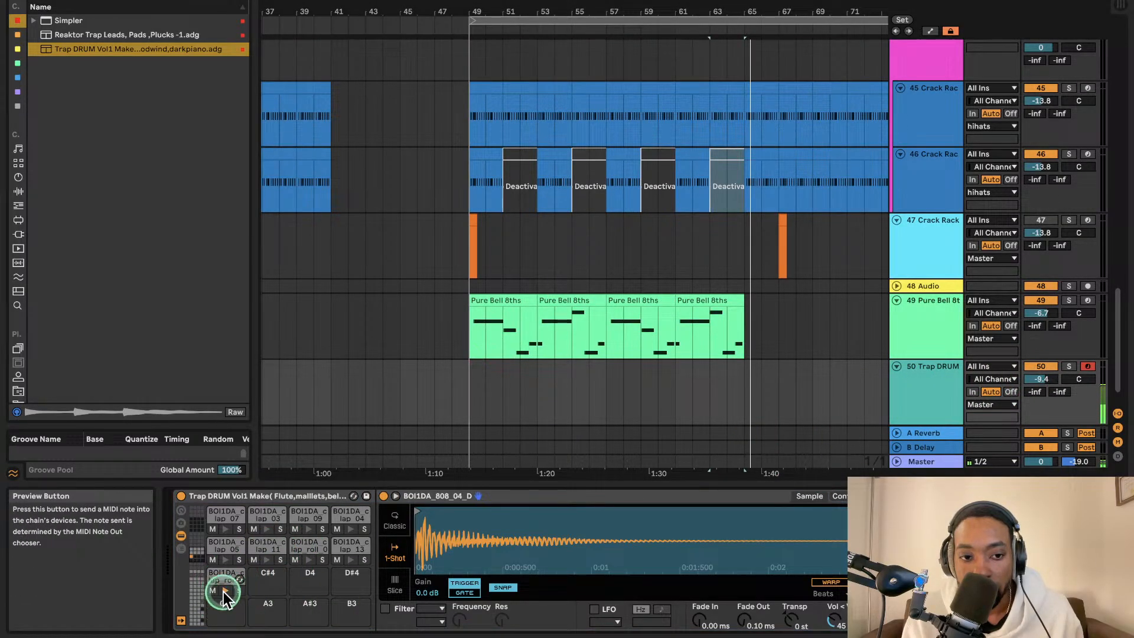
left_click(195, 599)
left_click(194, 615)
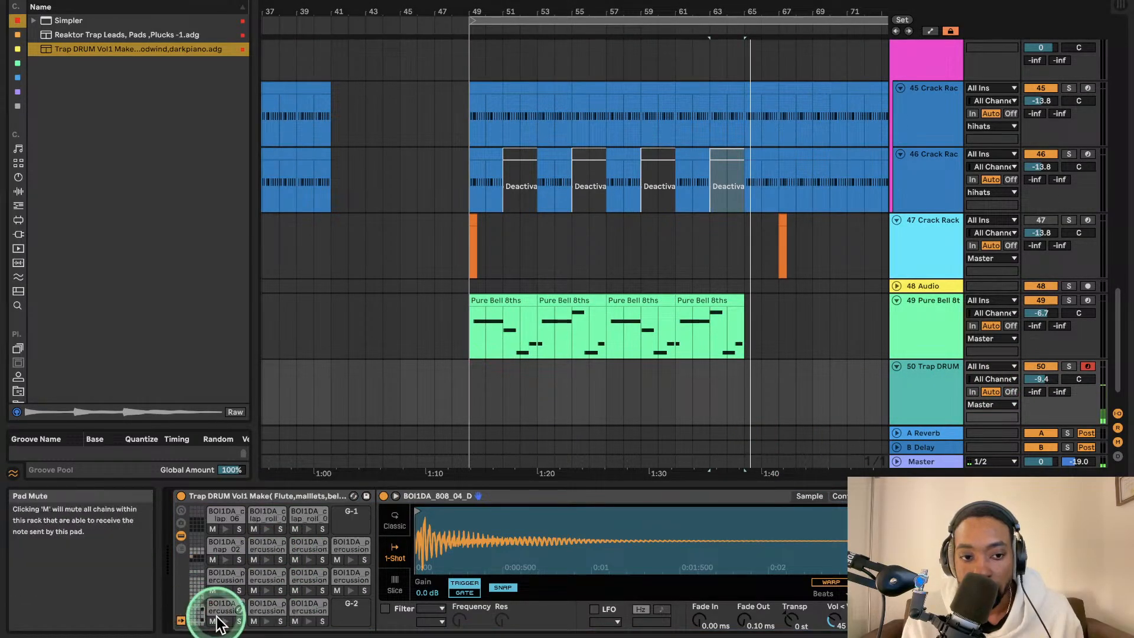
left_click(270, 621)
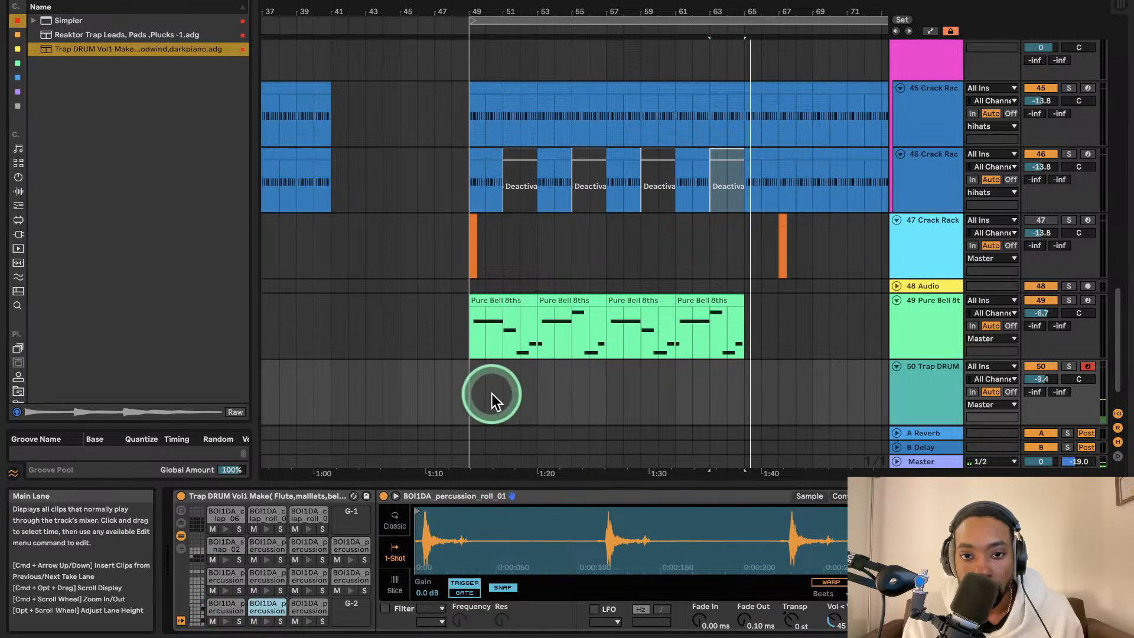
- Insert an empty four-bar MIDI clip at bar 49 on the Trap DRUM track and enlarge its note editor
left_click_drag(492, 394, 533, 398)
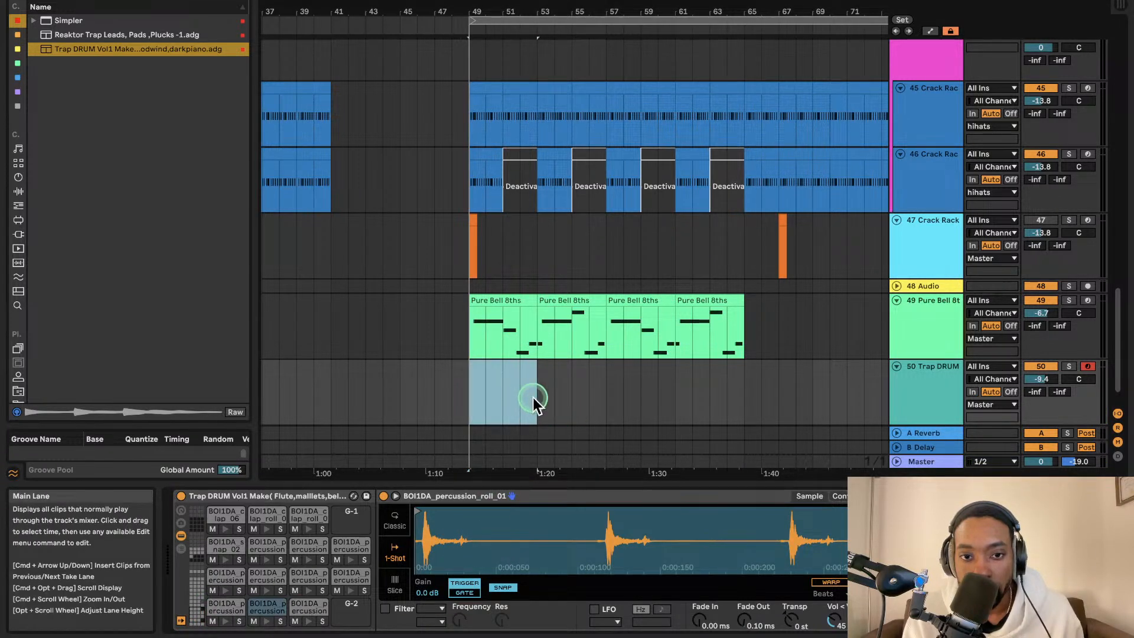
key("super+shift+m")
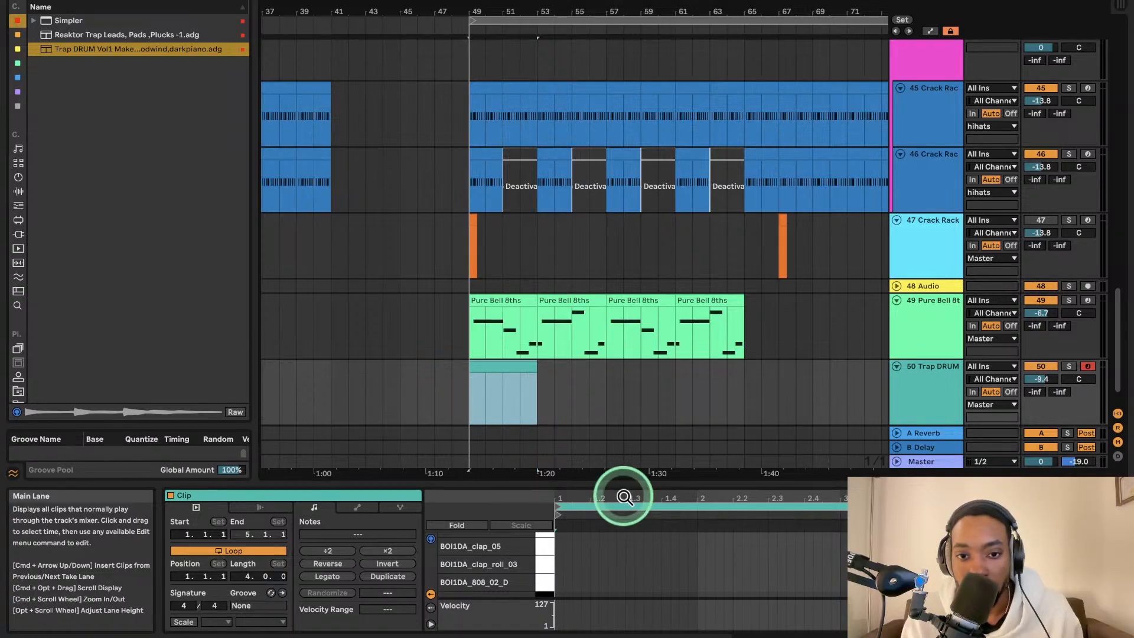
left_click_drag(633, 483, 626, 201)
- Audition the rack's snare, percussion and 808 sounds from the note rows of the new clip
left_click(410, 508)
scroll(412, 510, "down", 10)
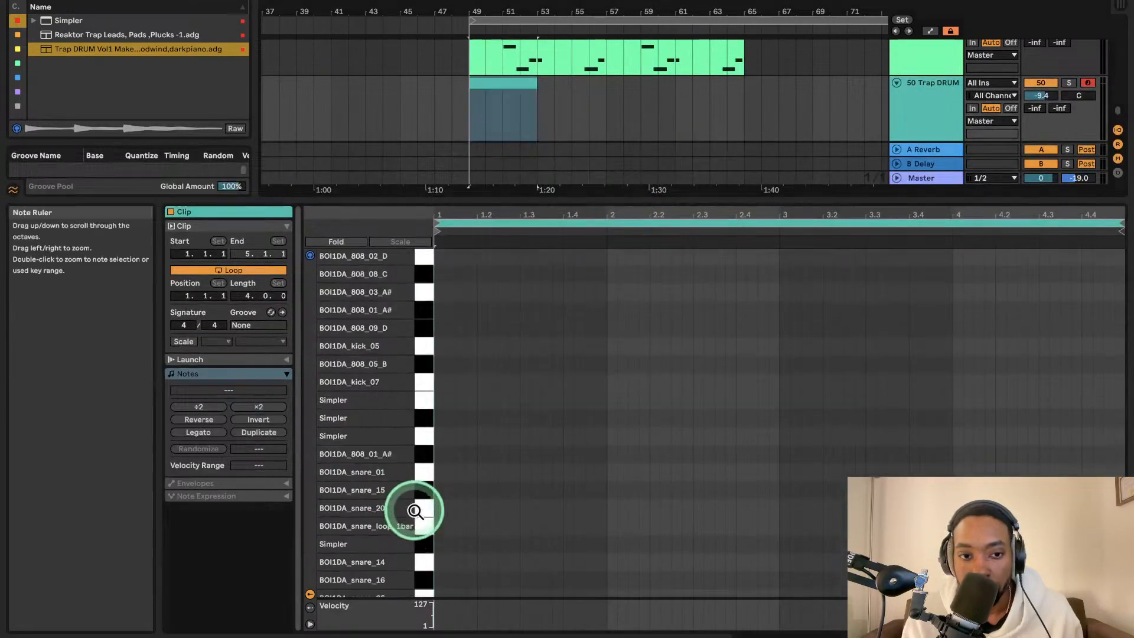
left_click(427, 523)
scroll(425, 533, "down", 2)
left_click(423, 542)
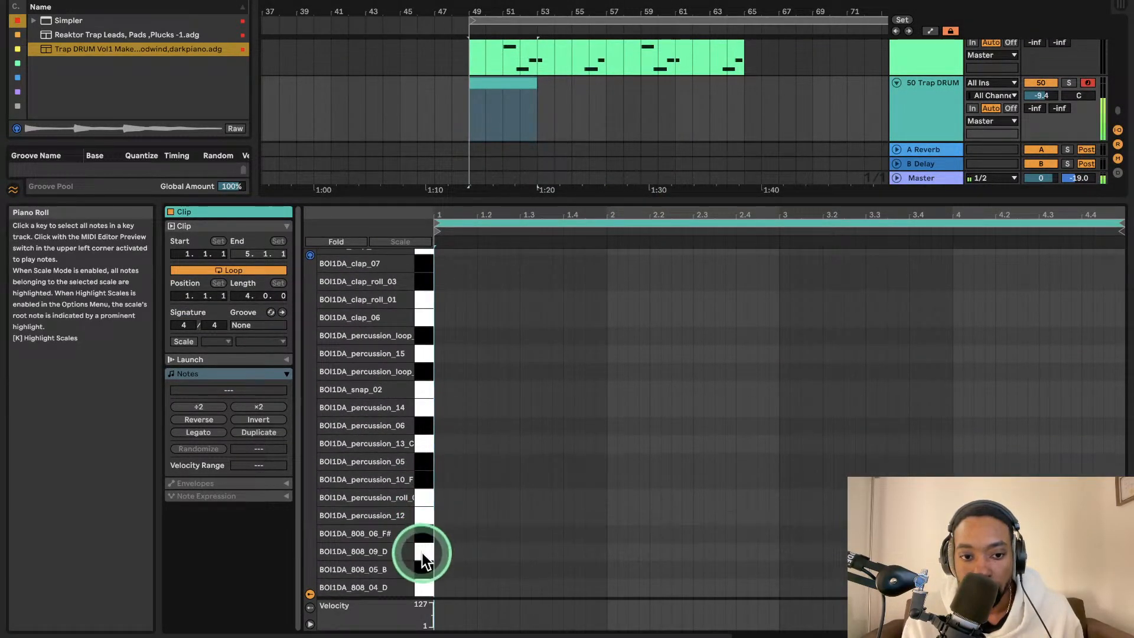
- Place a BOI1DA_snap_02 note halfway through beat 2 of the clip's first bar and check it in playback
key("space")
key("space")
double_click(451, 393)
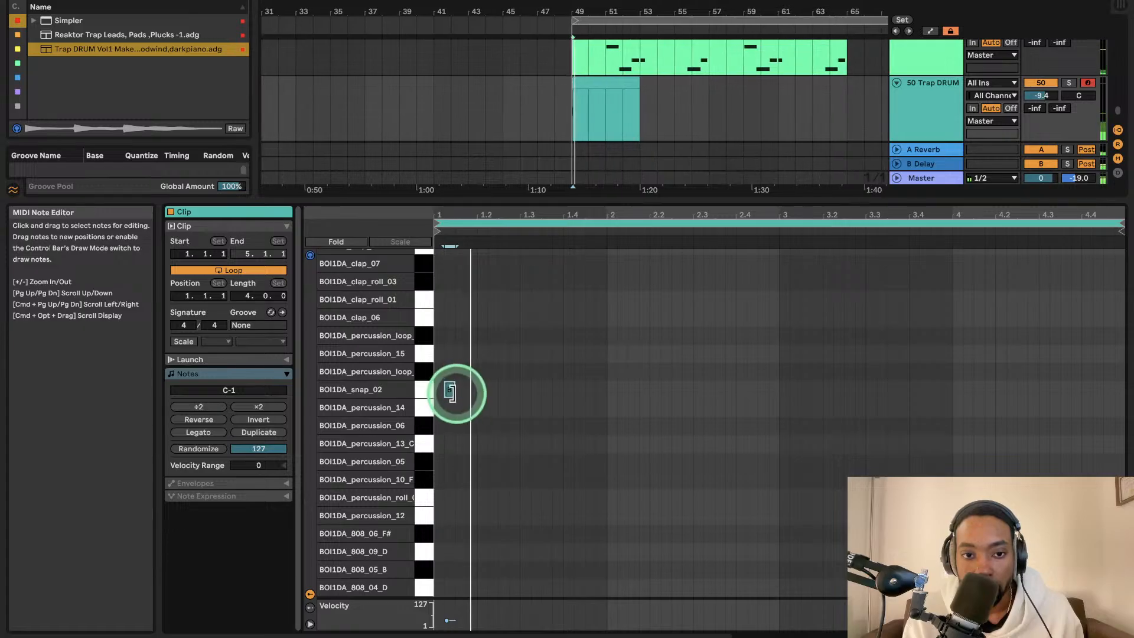
left_click_drag(451, 392, 504, 392)
key("space")
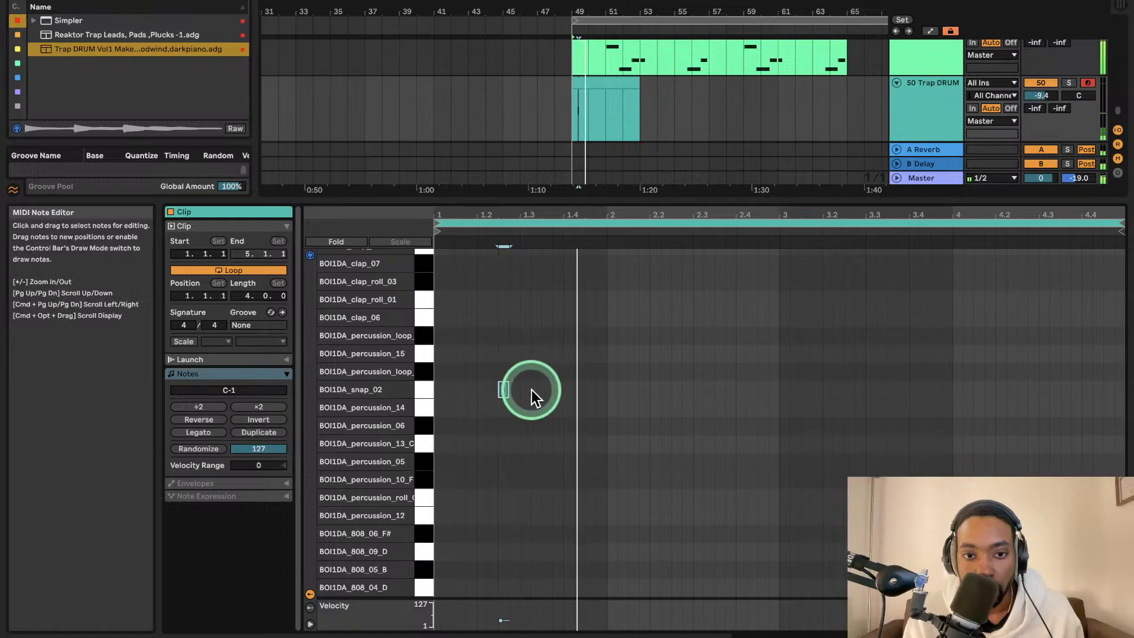
key("space")
- Repeat the first half bar with its snap note through all four bars of the clip
left_click_drag(543, 390, 430, 391)
left_click(523, 391)
key("super+d")
key("super+d")
key("super+d")
key("super+d")
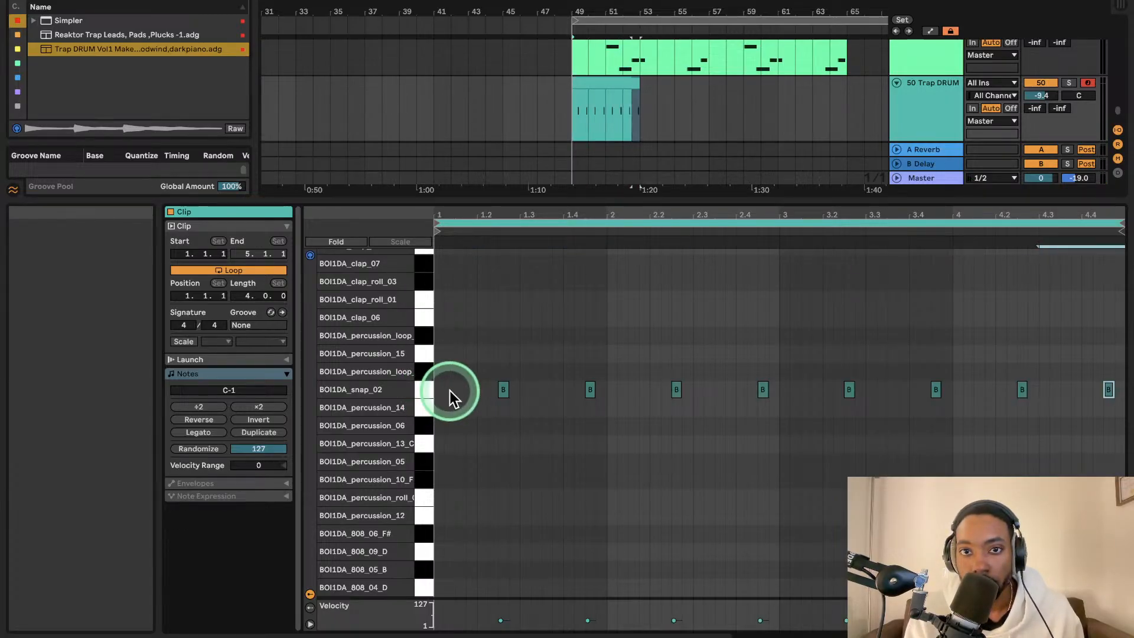
- Play the snaps, move the Trap DRUM clip to bar 61 and duplicate it until the pattern reaches bar 85
key("space")
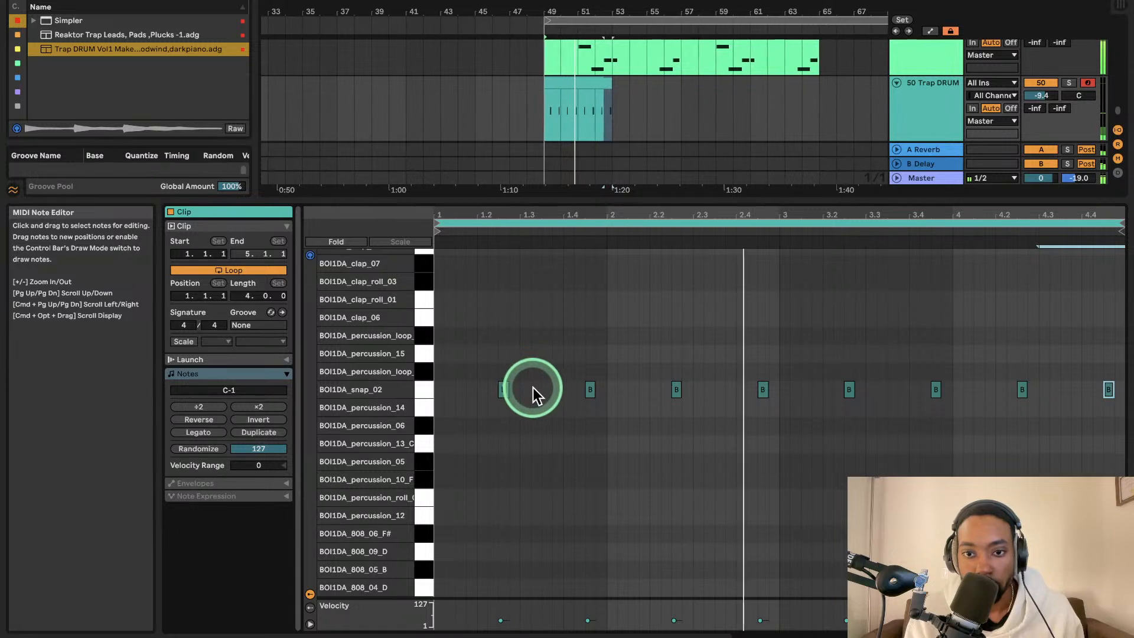
scroll(567, 130, "up", 2)
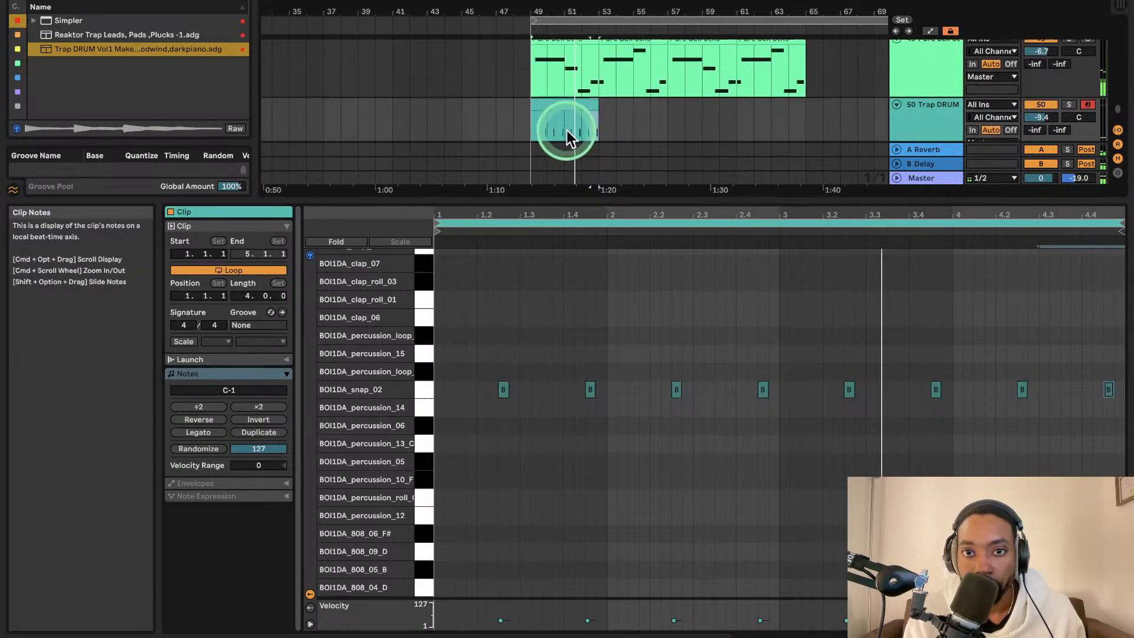
scroll(566, 120, "down", 2)
left_click_drag(566, 121, 720, 118)
key("super+d")
key("super+d")
key("super+d")
key("super+d")
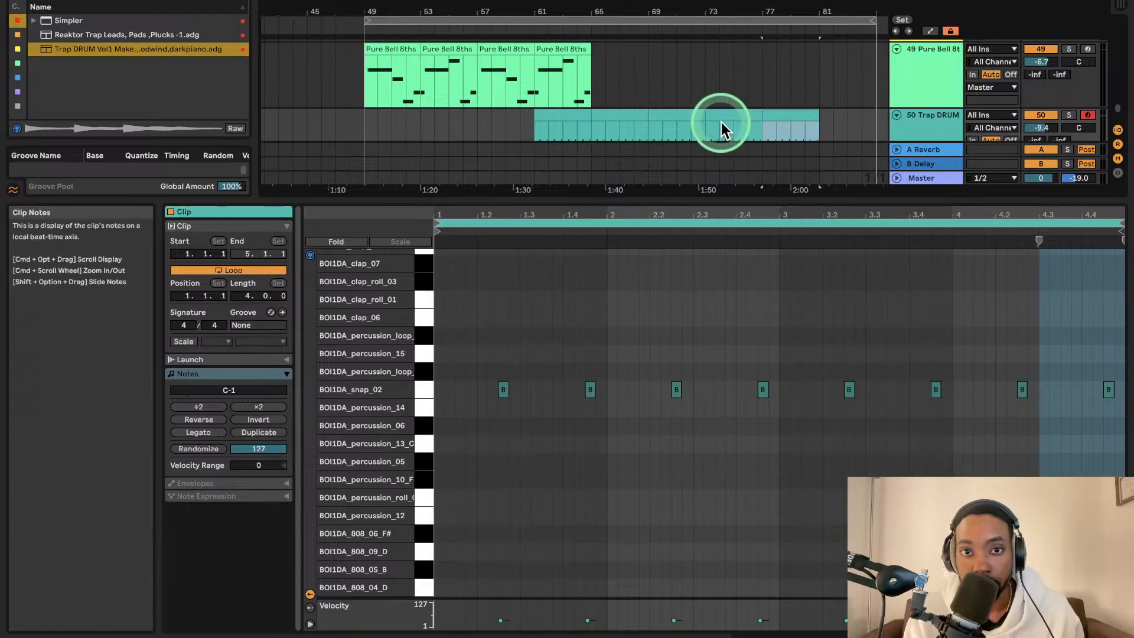
key("super+d")
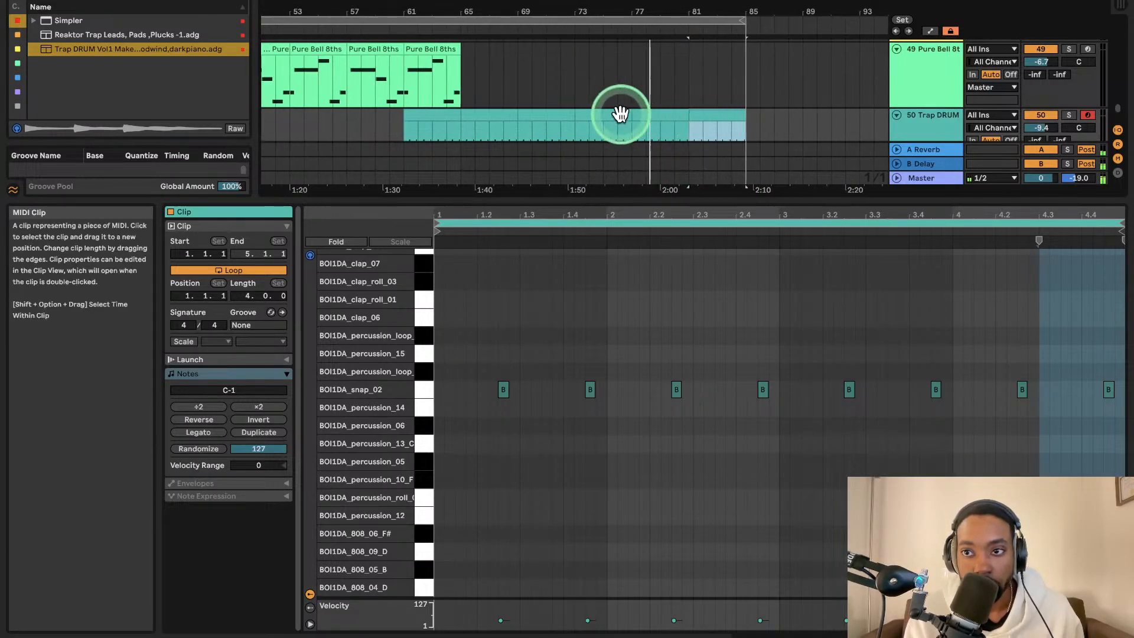
- Look through the rack's drum rows in the note editor and play the arrangement from bar 52
left_click(459, 469)
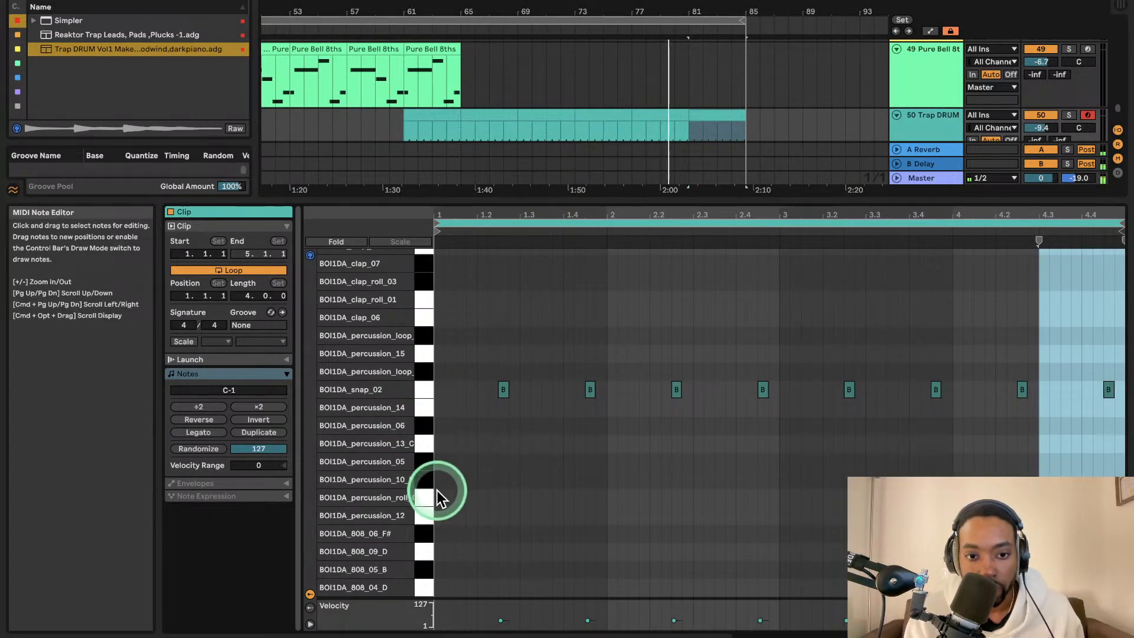
scroll(415, 416, "up", 15)
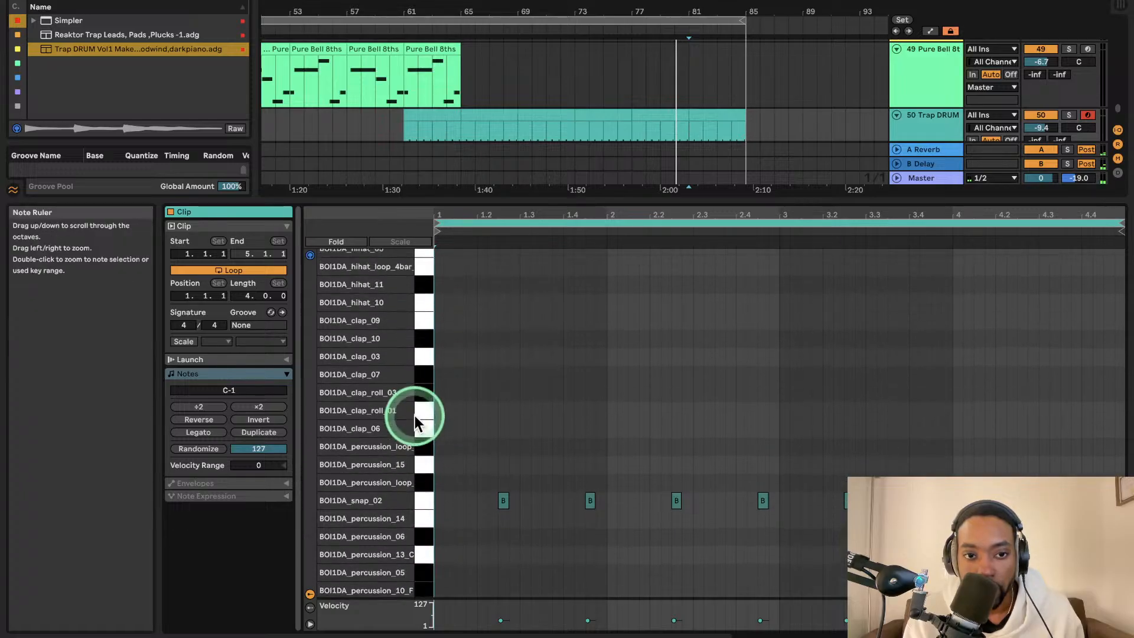
scroll(428, 379, "up", 4)
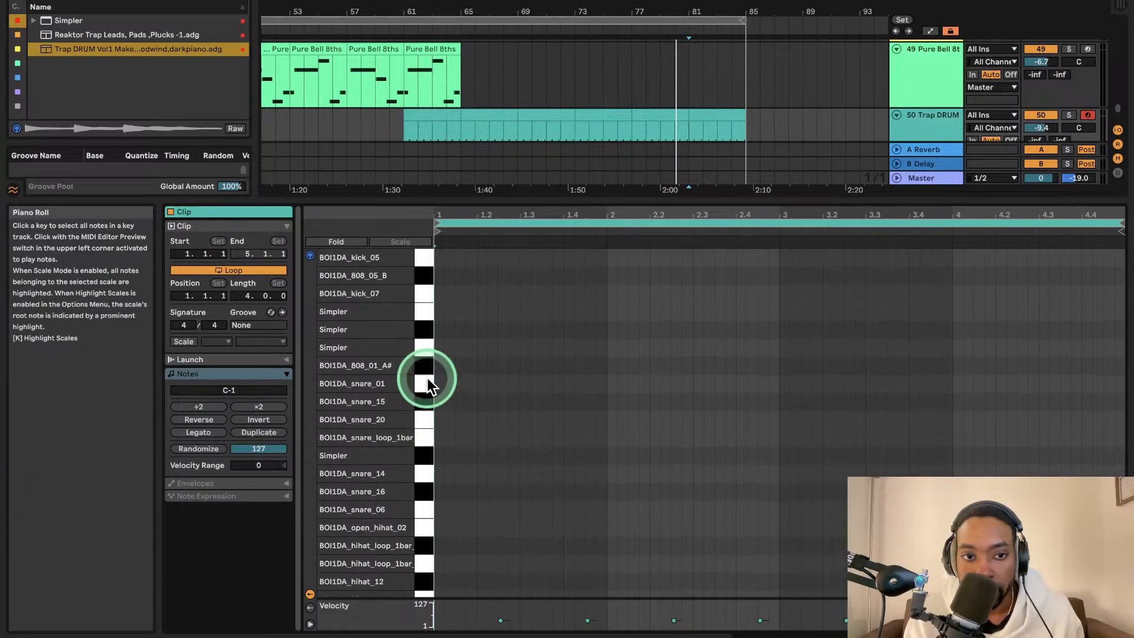
scroll(423, 470, "down", 2)
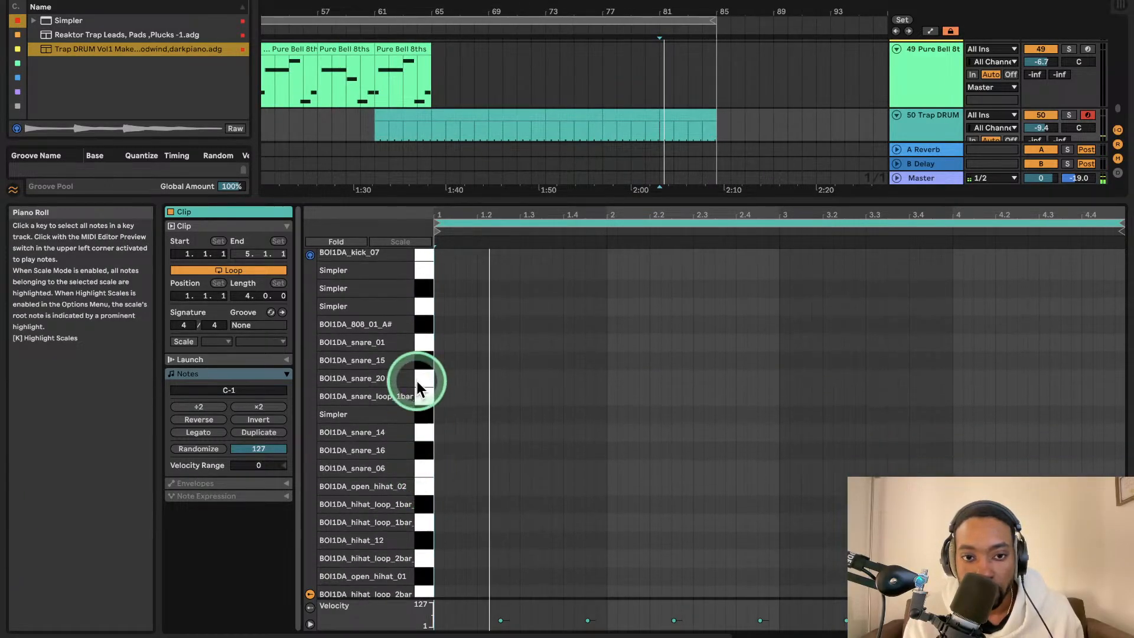
left_click(379, 115)
key("space")
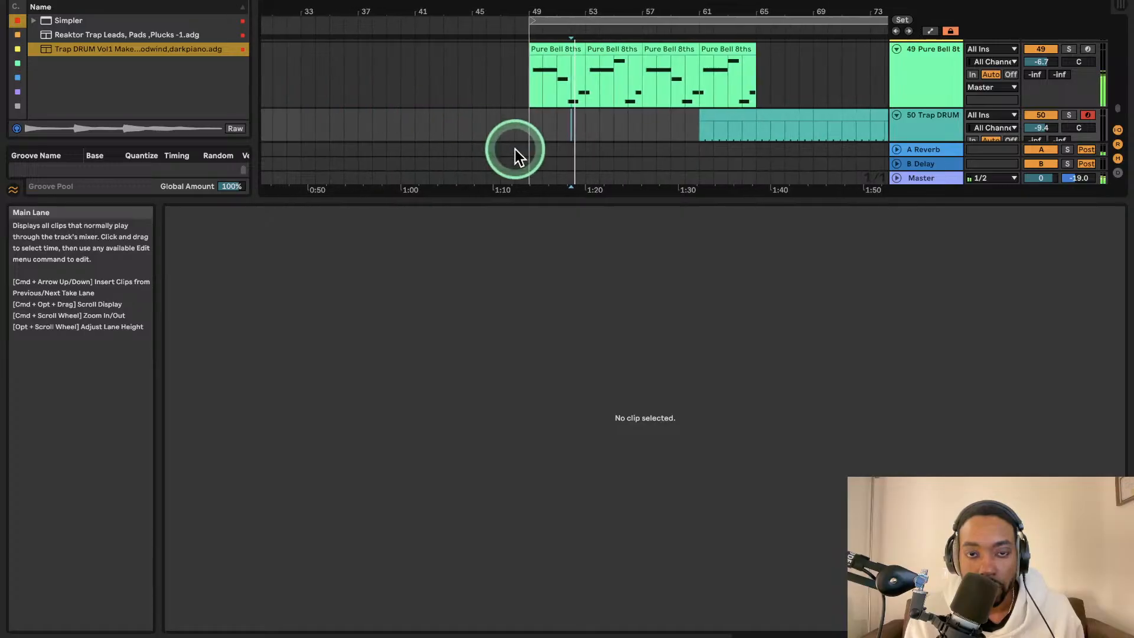
- Reopen the snap clip at bar 61, examine the clap and percussion rows around the snaps and play from there
double_click(910, 119)
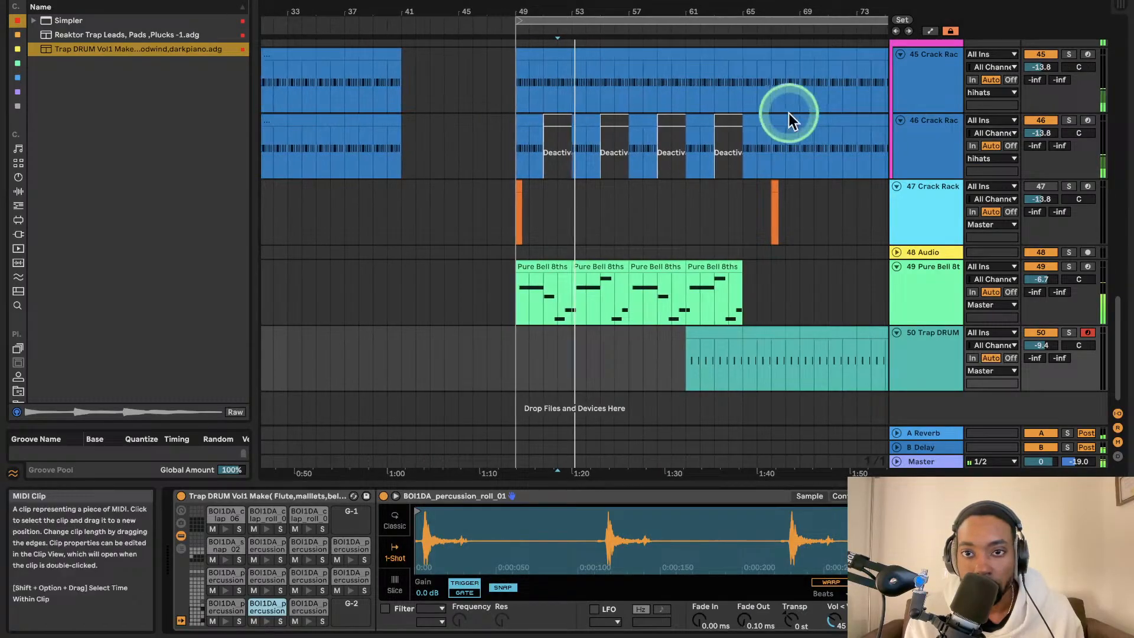
double_click(708, 335)
left_click(452, 367)
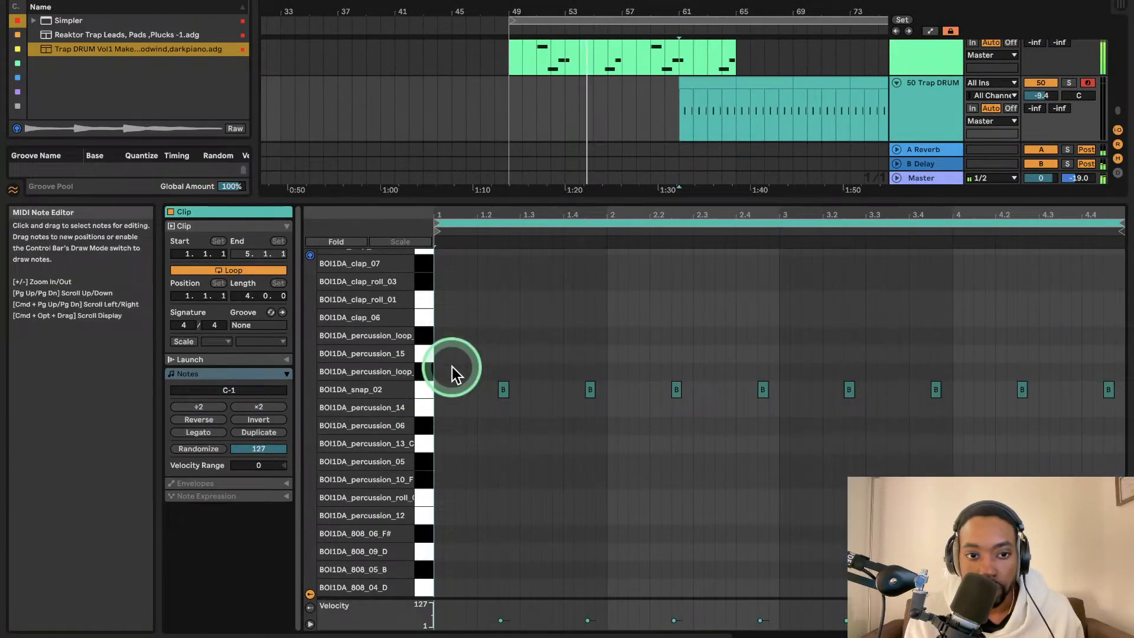
left_click(471, 340)
scroll(472, 349, "up", 1)
left_click(480, 435)
scroll(477, 299, "up", 4)
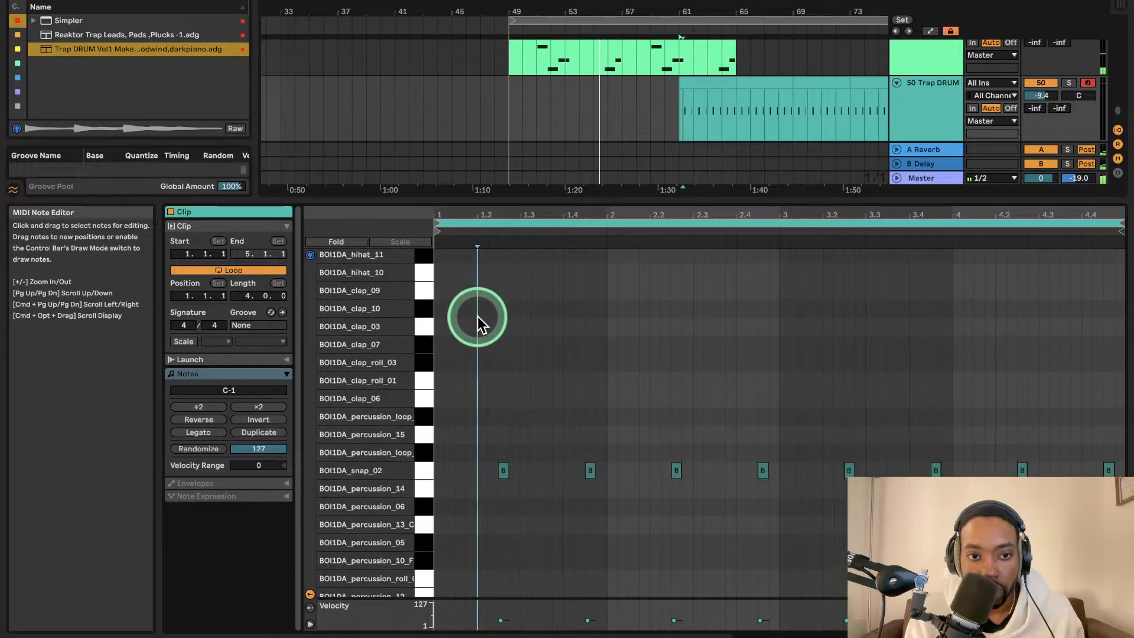
key("space")
key("space")
scroll(508, 343, "down", 5)
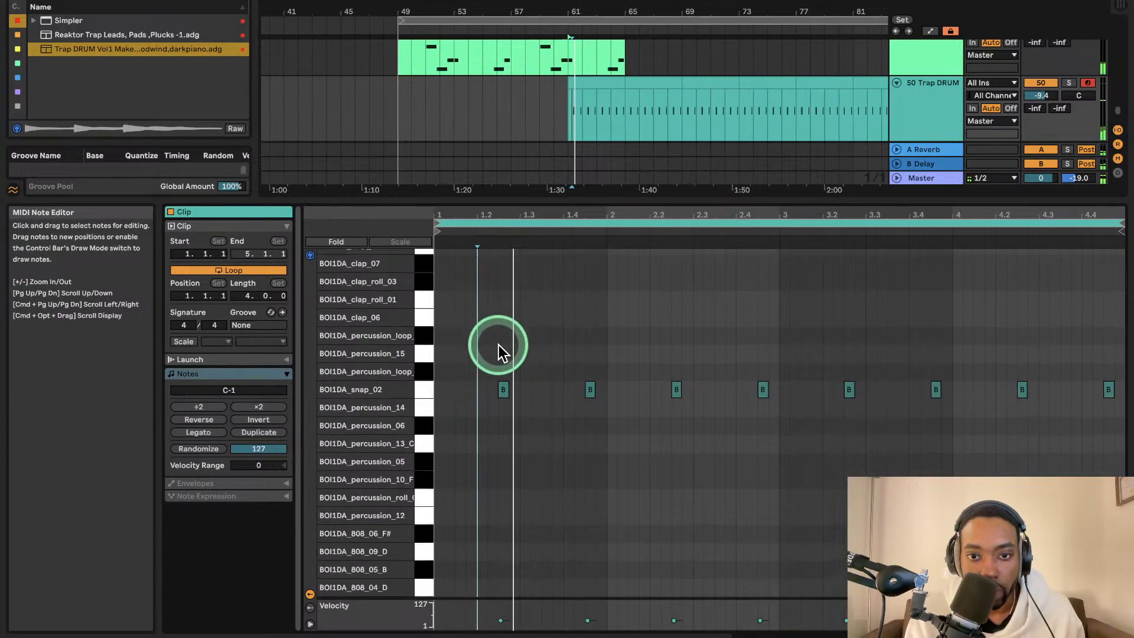
- Try a single kick note in the bar 61 clip, shifting it across rows and beats in playback, and remove it
scroll(487, 523, "up", 10)
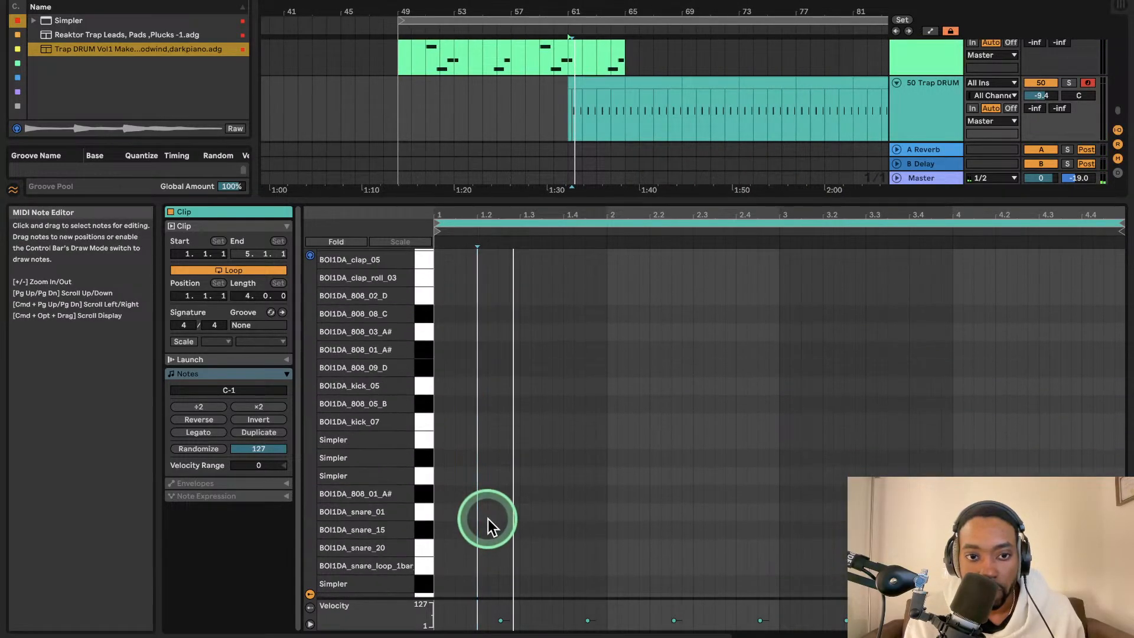
scroll(473, 384, "up", 1)
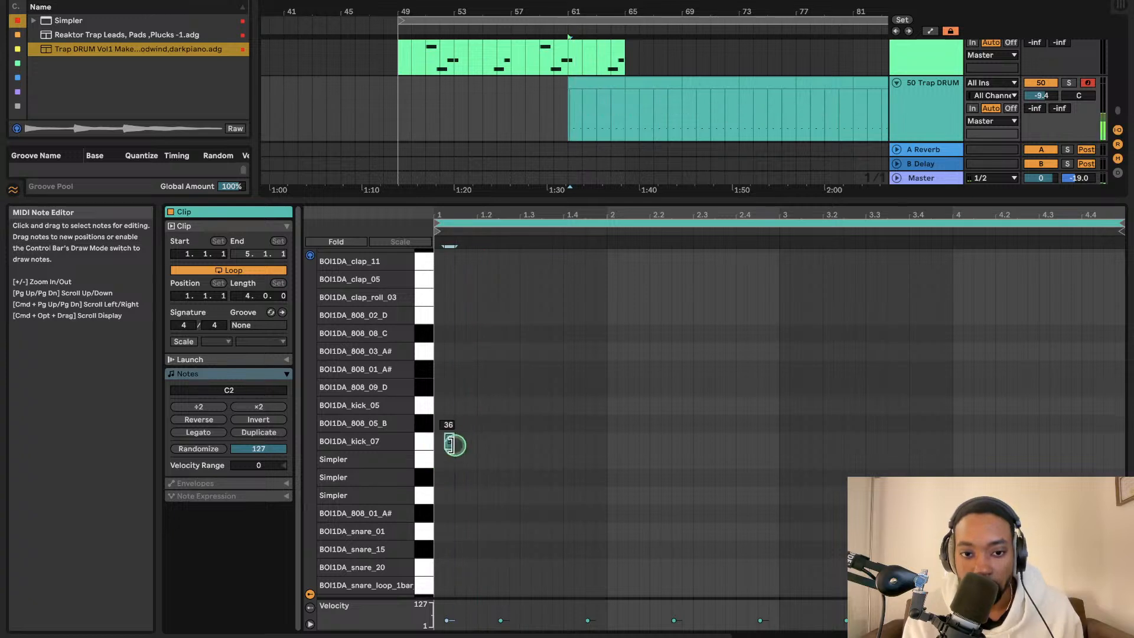
double_click(455, 443)
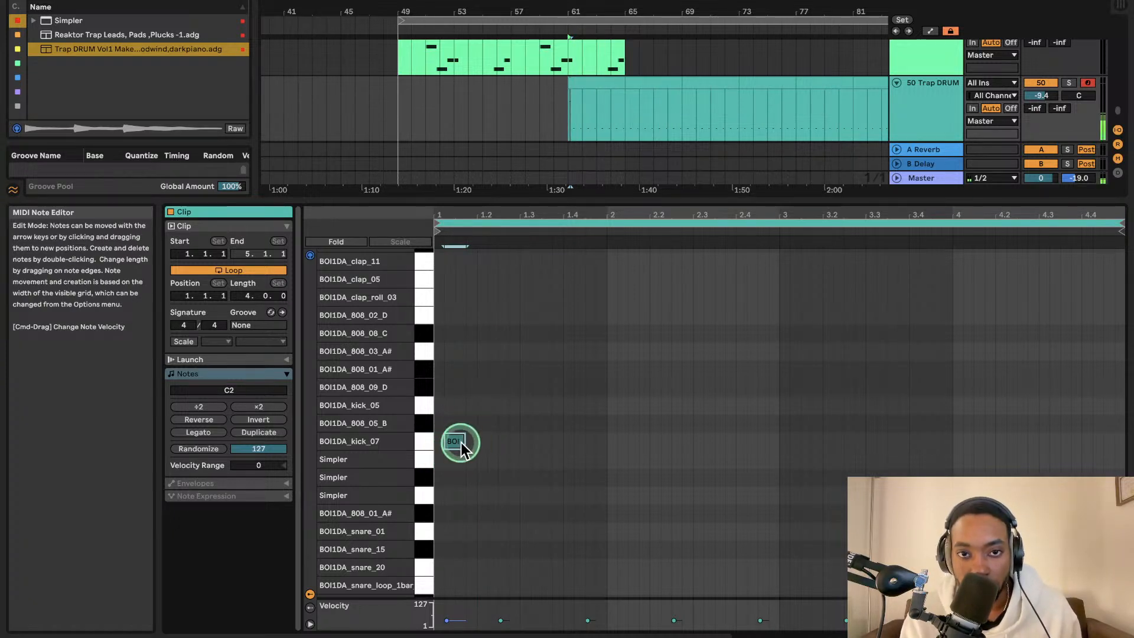
left_click_drag(458, 442, 509, 500)
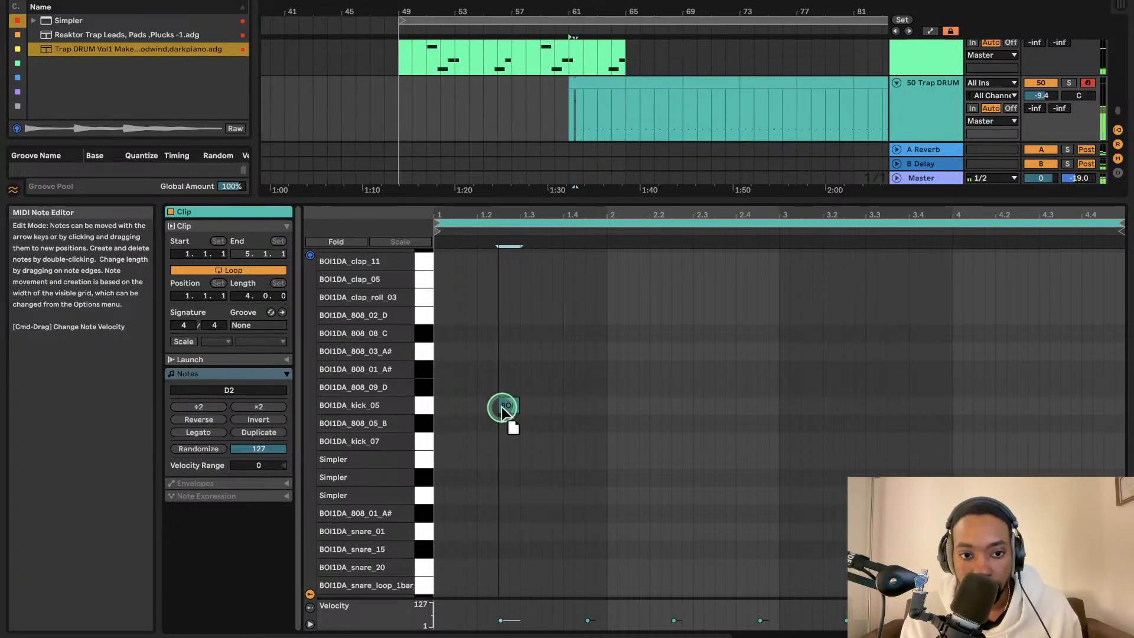
left_click_drag(502, 407, 618, 406)
key("space")
key("space")
double_click(620, 402)
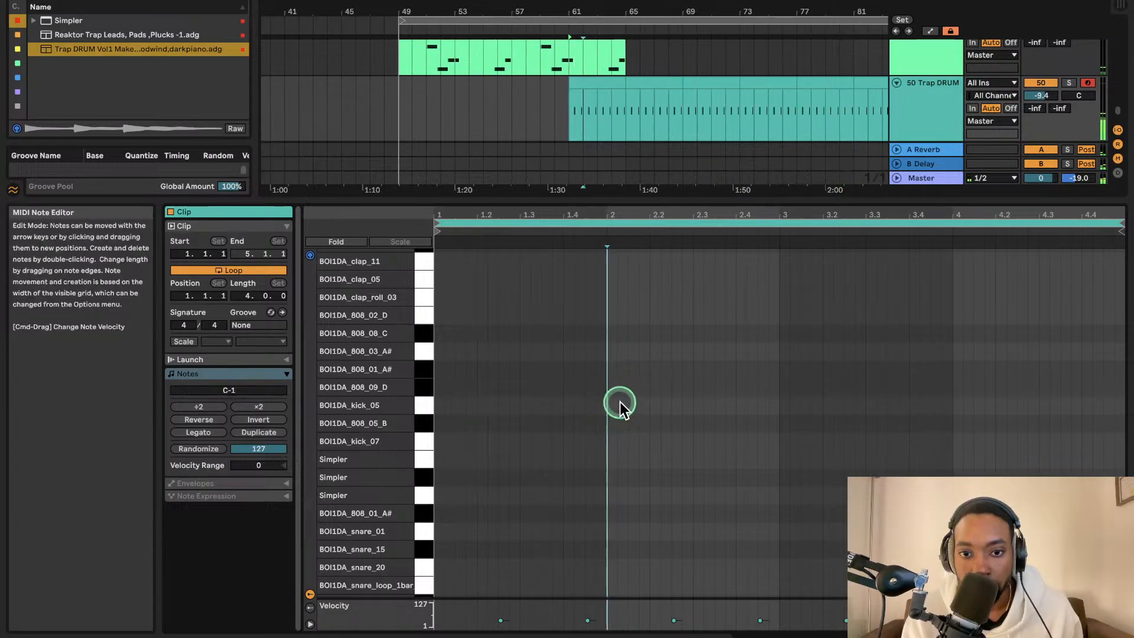
- Duplicate the Trap DRUM track together with its clips
right_click(921, 107)
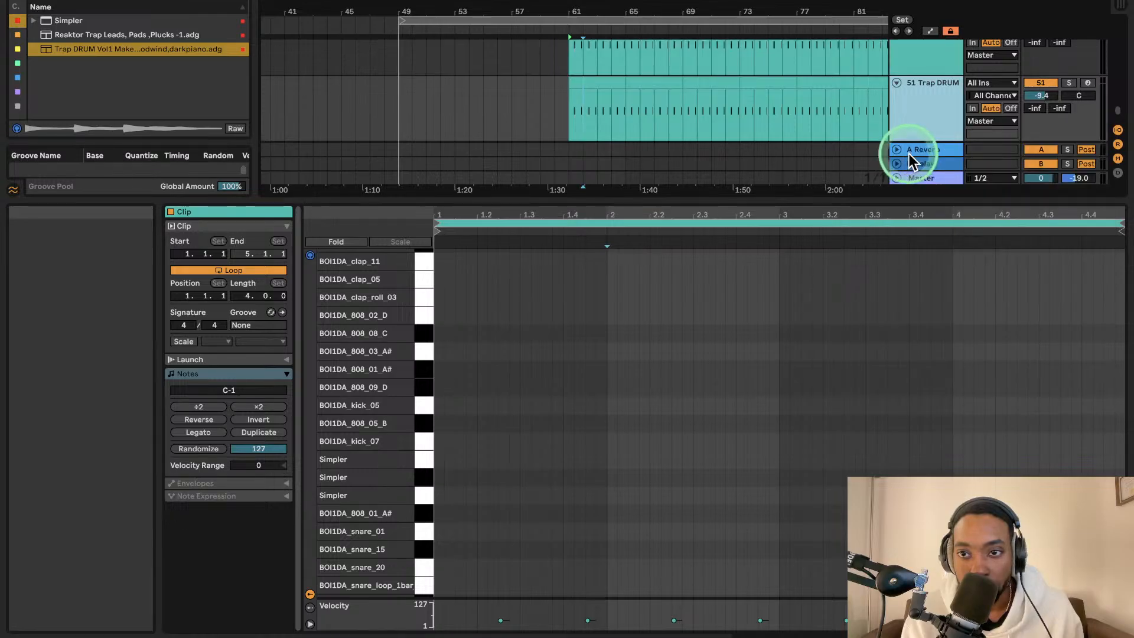
- Play the arrangement from bar 73 and clear all clips from the duplicated Trap DRUM track
left_click(790, 84)
key("space")
scroll(644, 97, "up", 5)
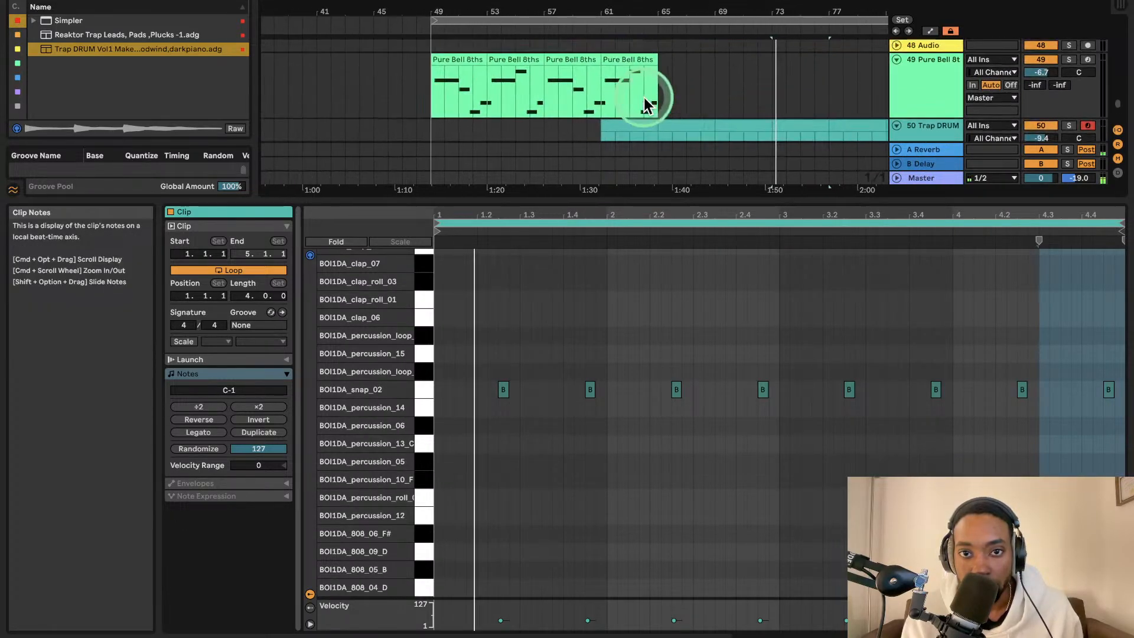
scroll(644, 94, "down", 4)
scroll(646, 87, "down", 4)
scroll(647, 87, "down", 1)
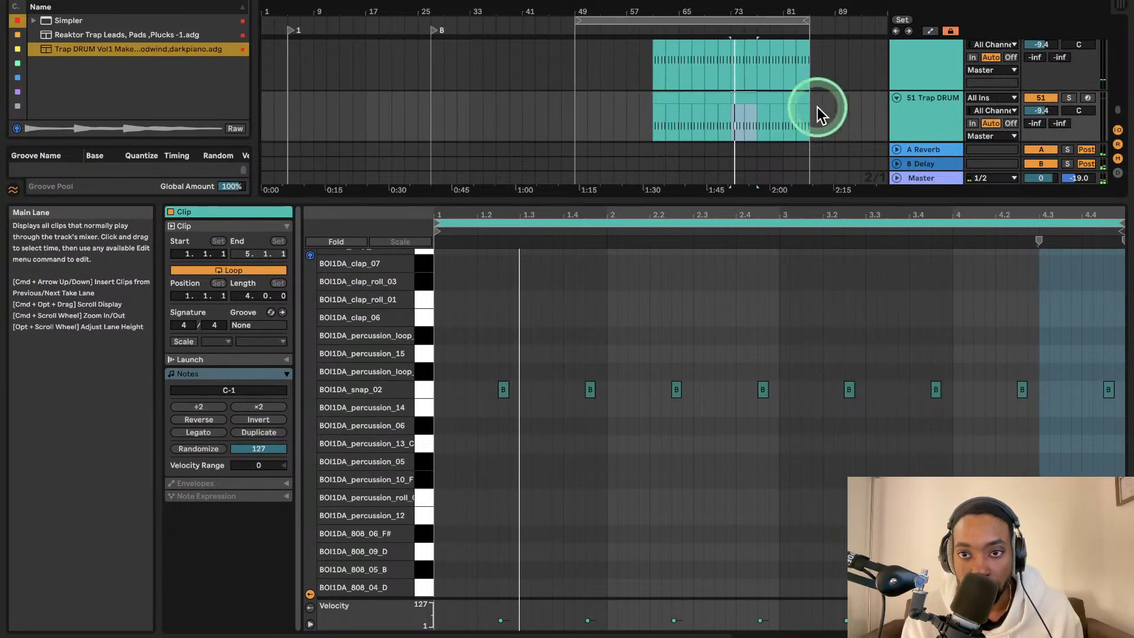
left_click_drag(813, 110, 653, 109)
key("Delete")
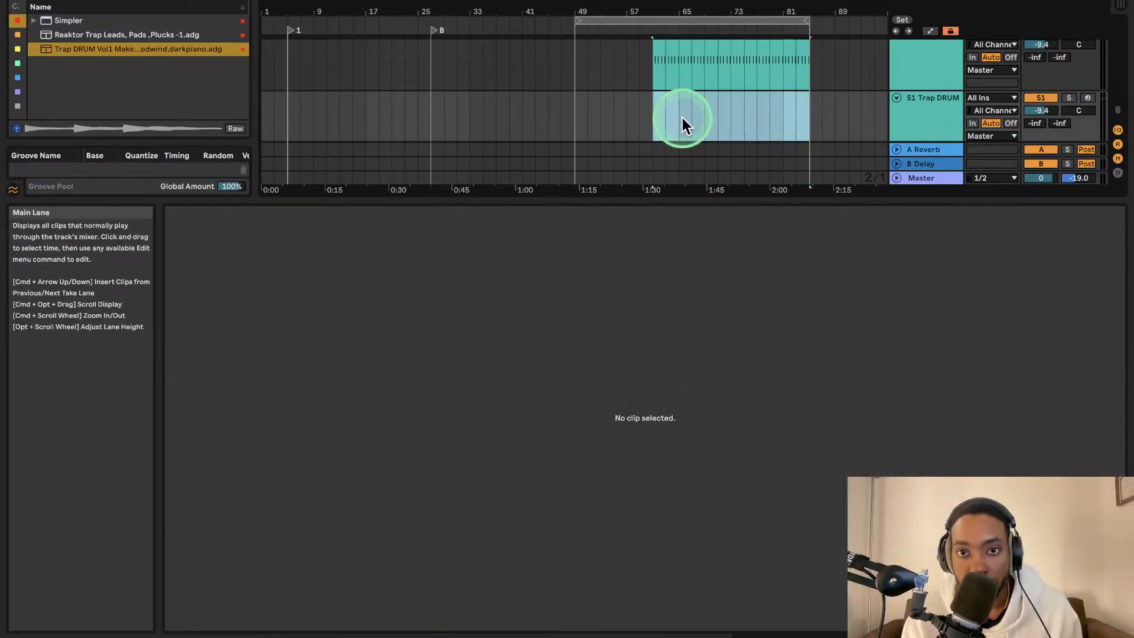
left_click(645, 119)
double_click(647, 119)
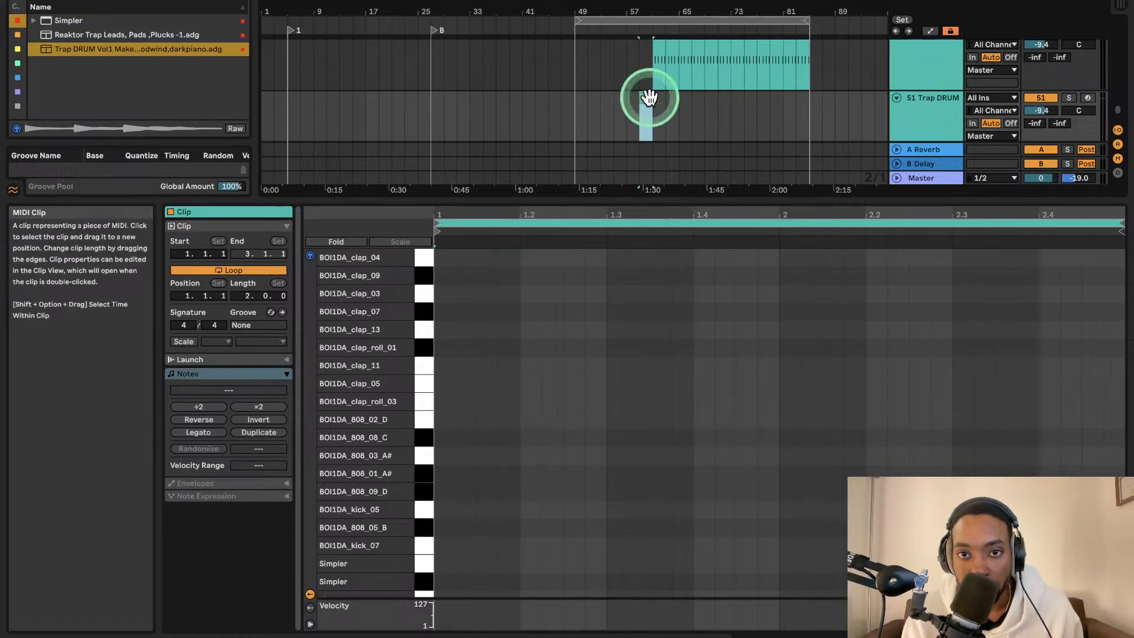
scroll(648, 94, "down", 1)
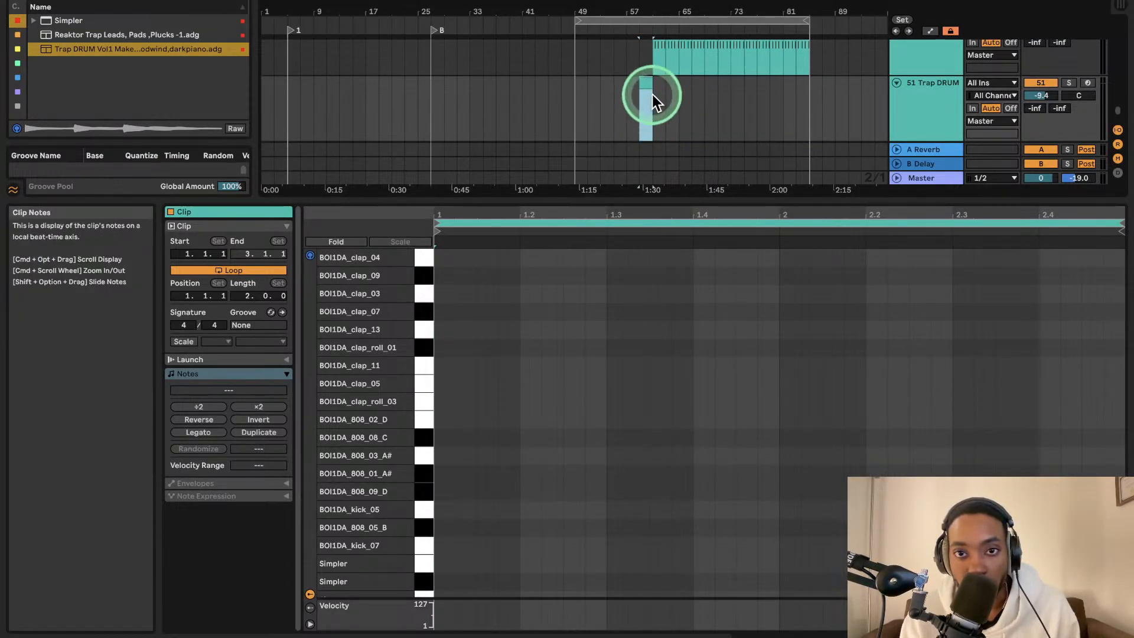
left_click(564, 135)
left_click_drag(642, 93, 679, 94)
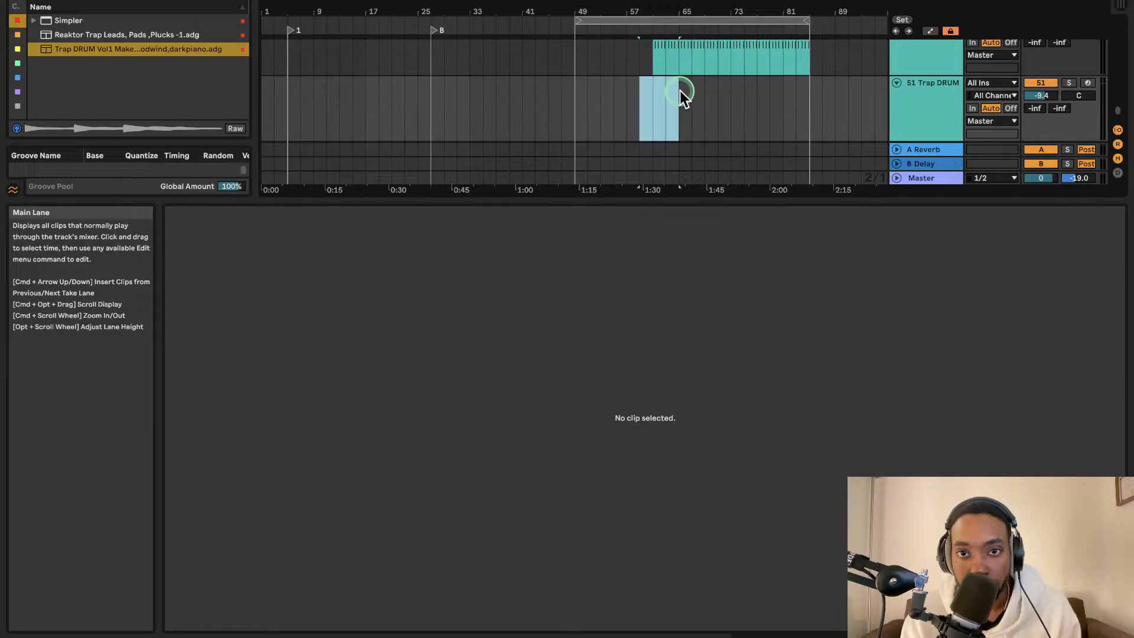
- Recolor the duplicated Trap DRUM track light green and assign the track color to its clips
right_click(911, 99)
left_click(987, 350)
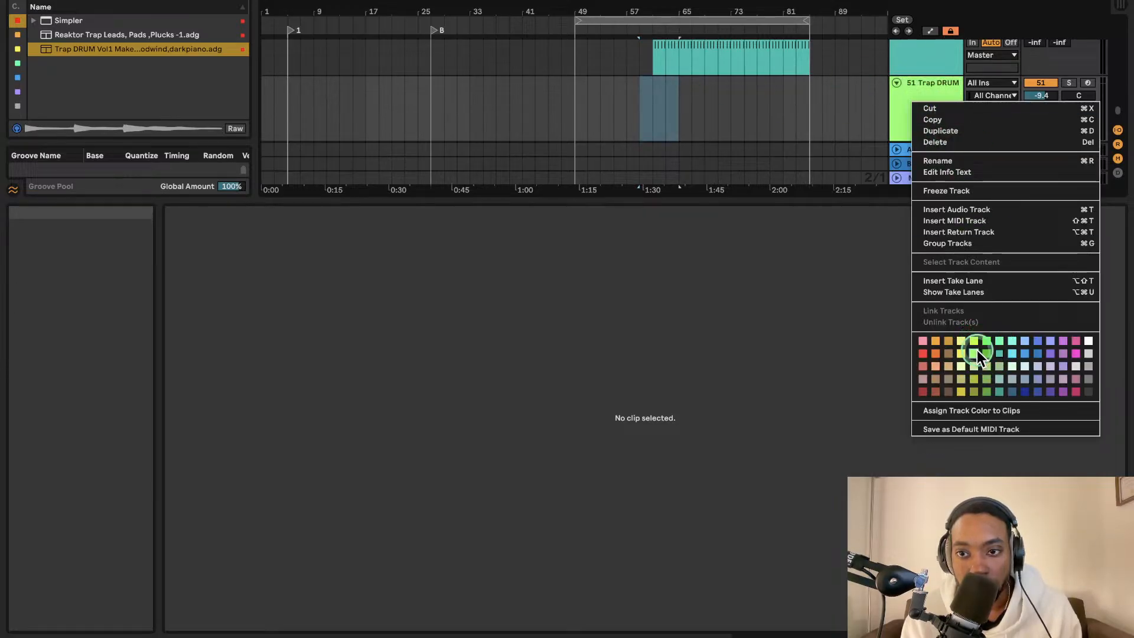
right_click(935, 137)
left_click(1004, 447)
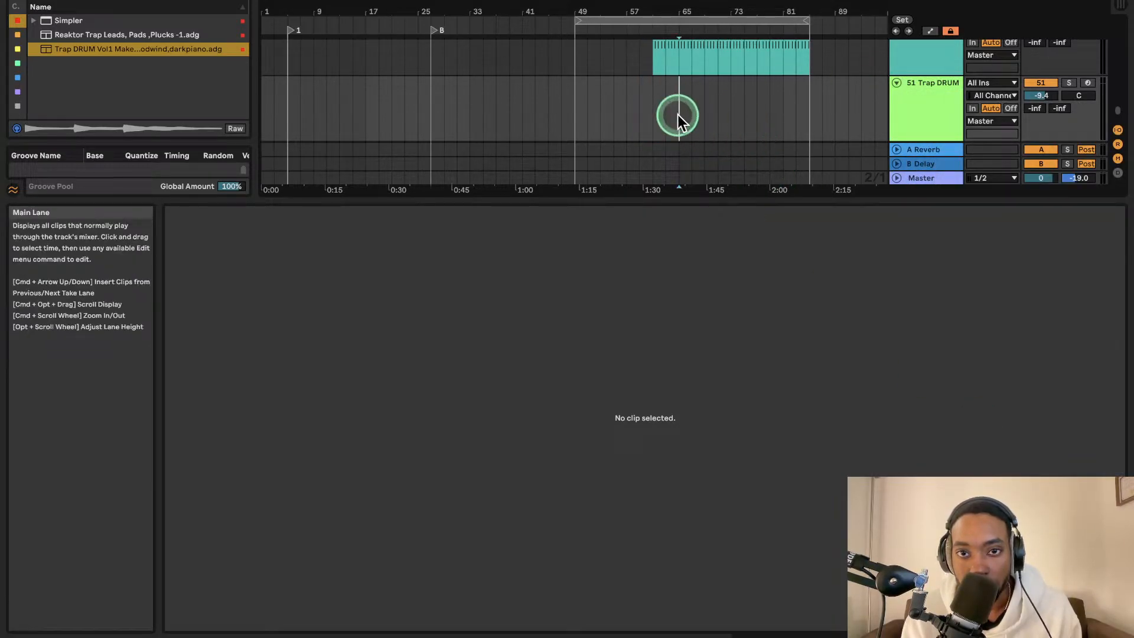
- Insert an empty clip at bar 59 on the green Trap DRUM track, turn off its looping and extend it to eight bars
double_click(654, 112)
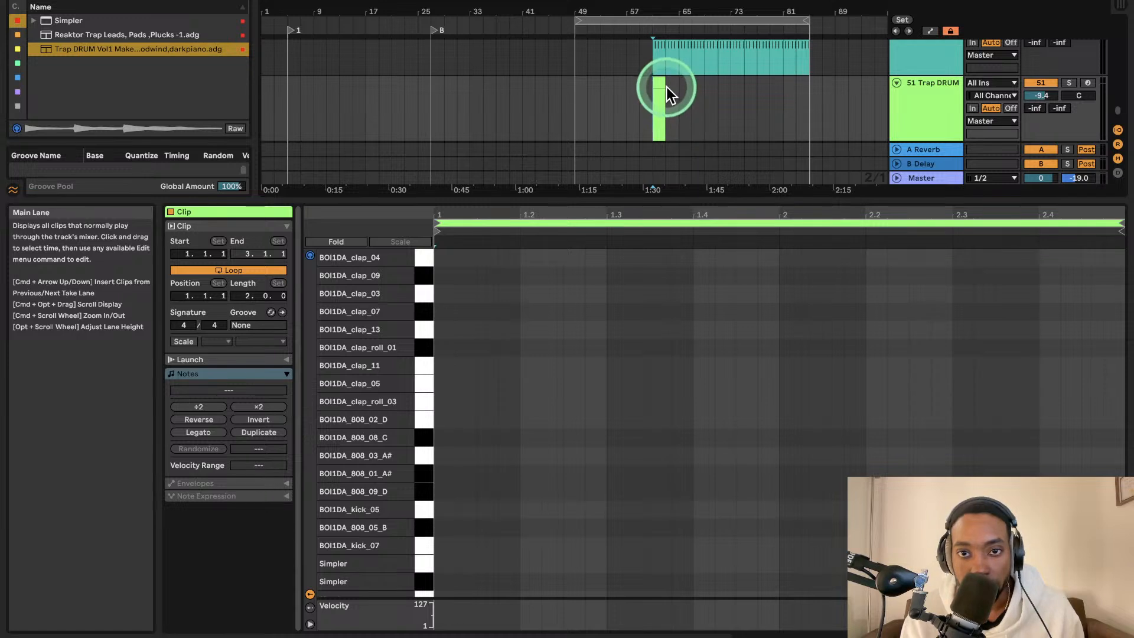
mouse_move(661, 84)
left_mouse_down()
mouse_move(676, 86)
mouse_move(646, 78)
mouse_move(679, 81)
left_mouse_up()
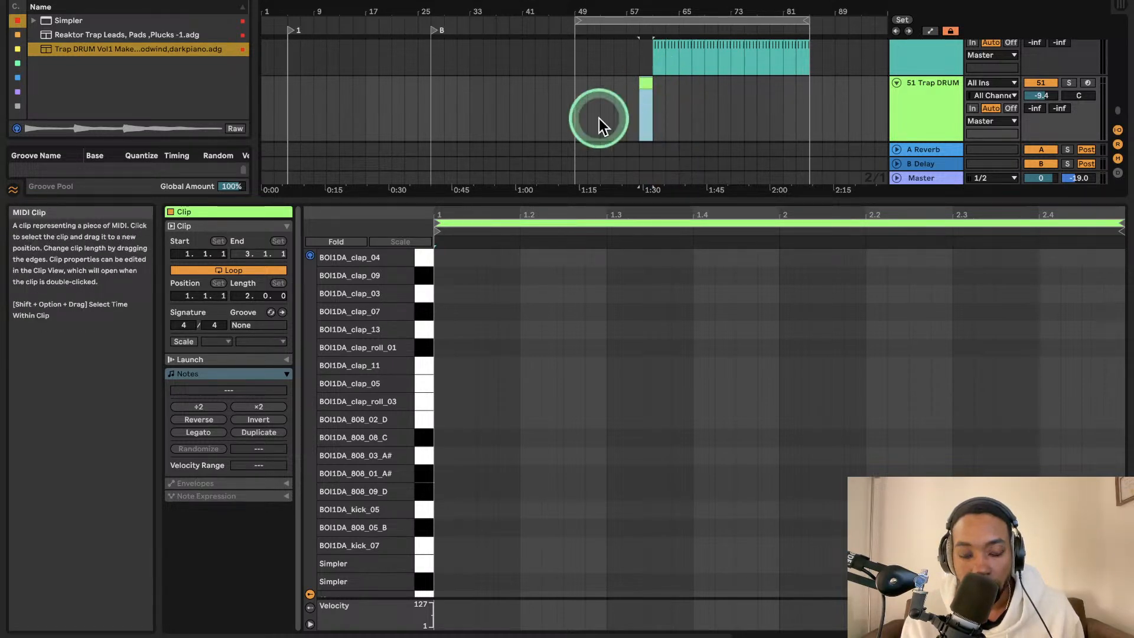
left_click(232, 269)
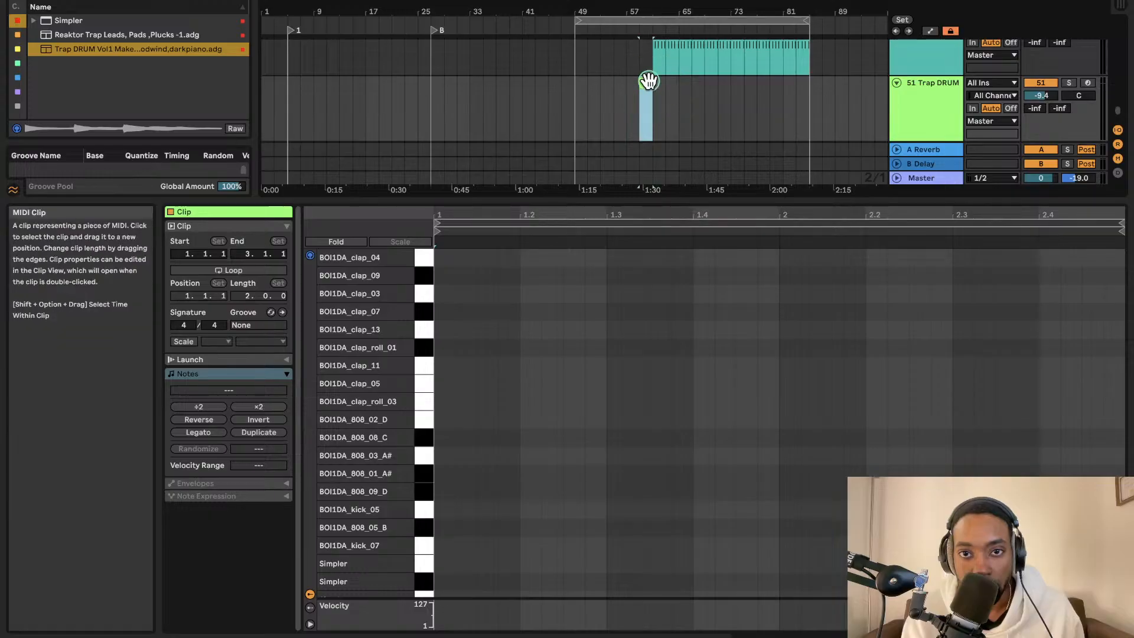
left_click_drag(652, 81, 691, 81)
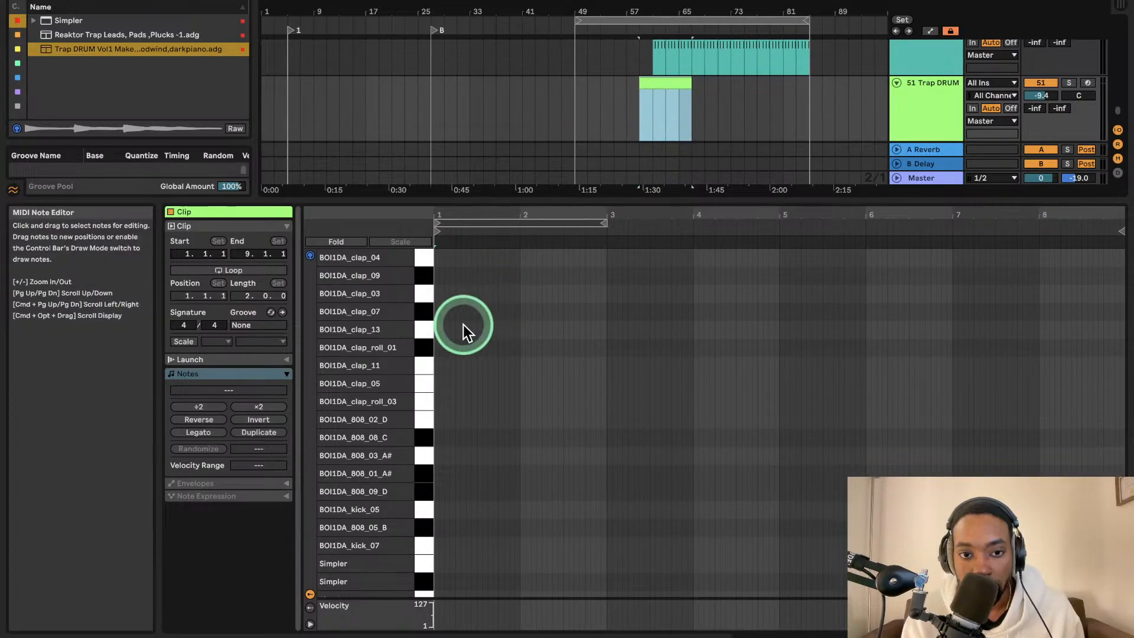
- Place a BOI1DA_kick_07 note just before beat 1.4 of the green clip and play it back
left_click(422, 404)
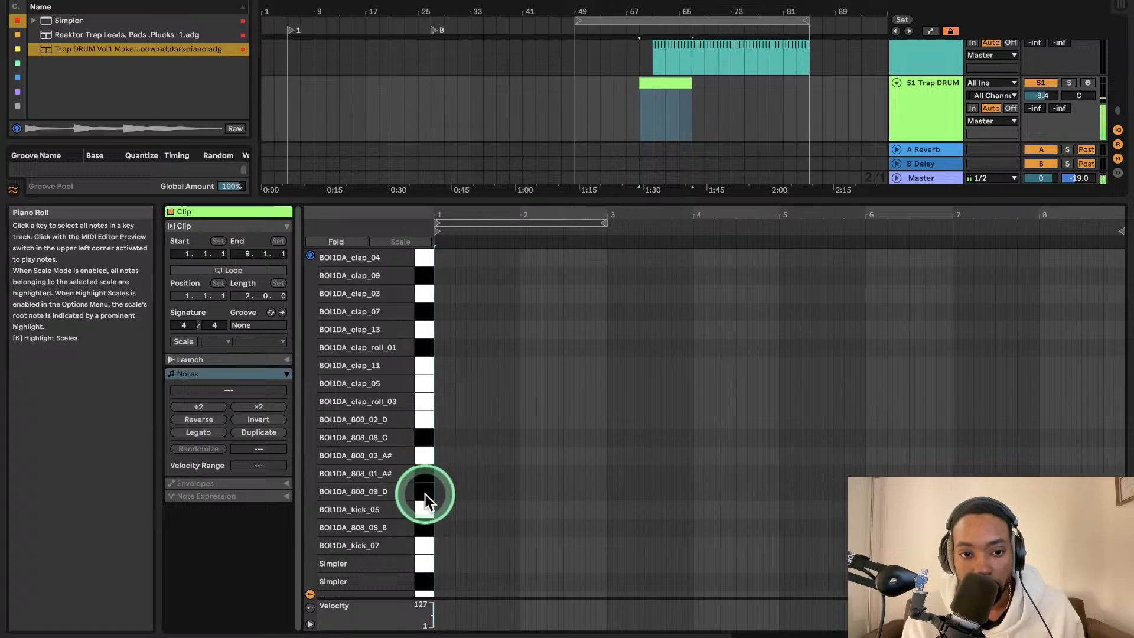
double_click(441, 507)
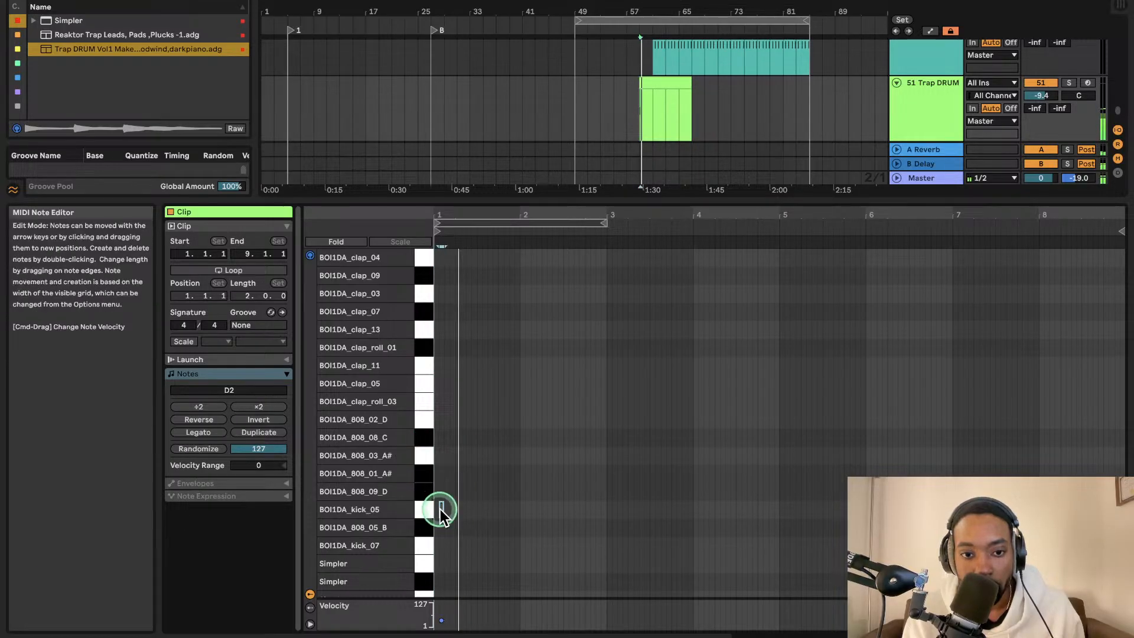
double_click(441, 509)
key("space")
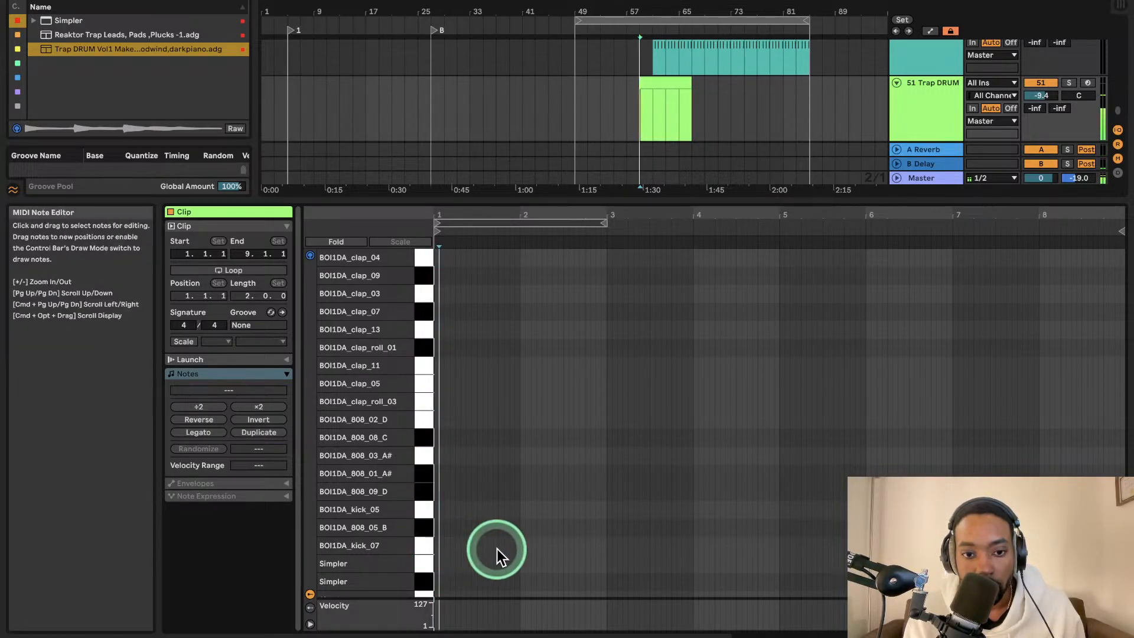
double_click(497, 546)
scroll(499, 509, "up", 5)
scroll(500, 505, "down", 10)
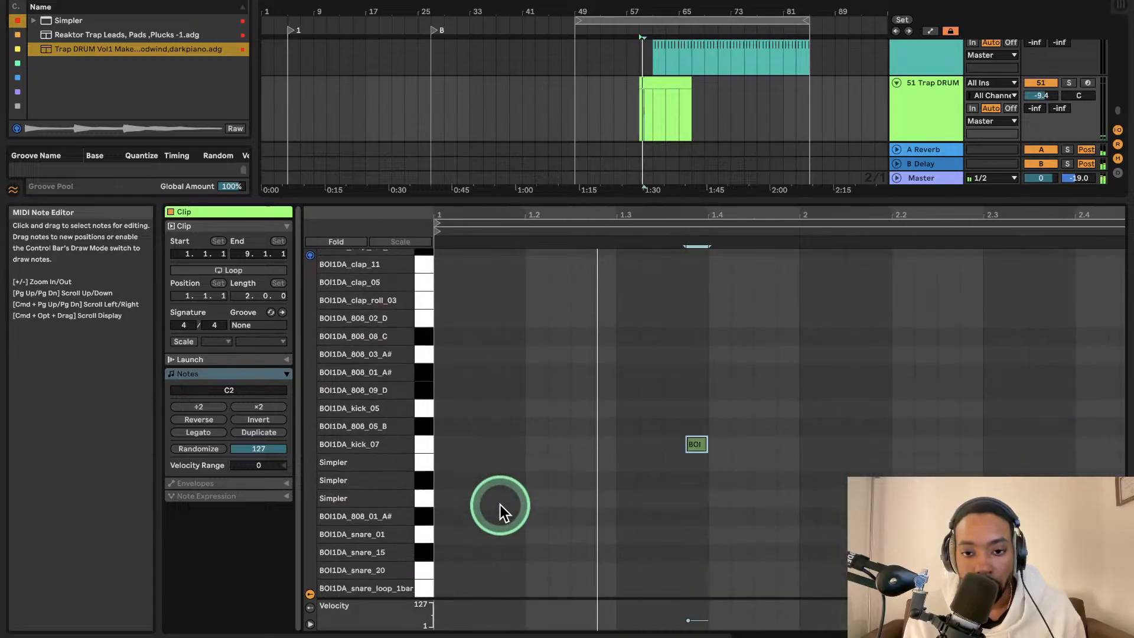
key("space")
key("space")
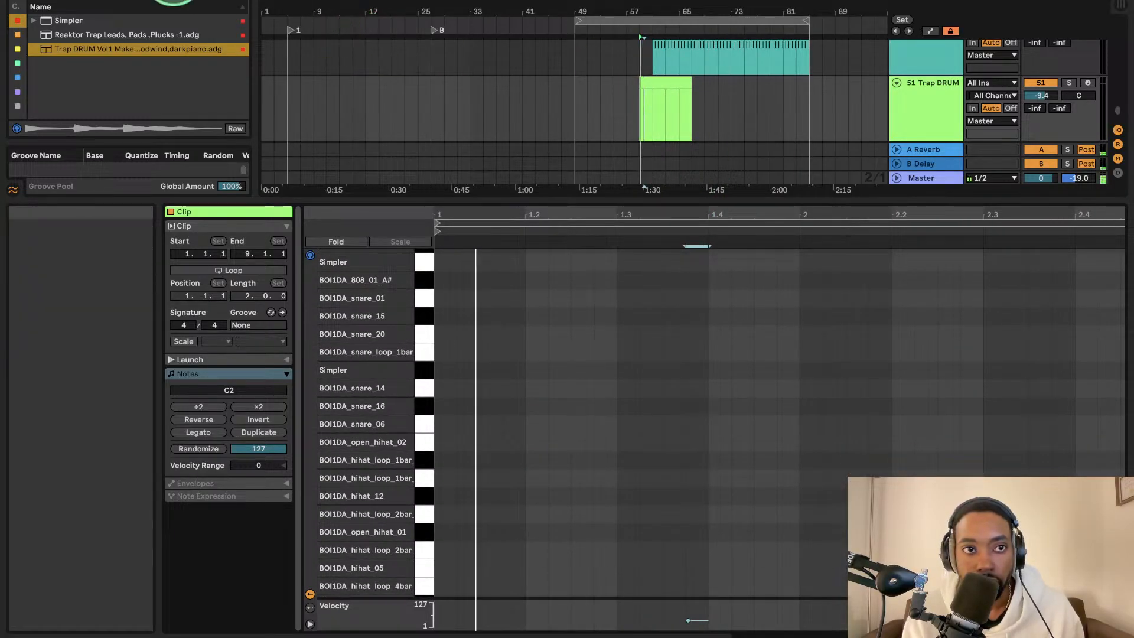
- Move the green kick clip to start at bar 61 and play from there
key("space")
scroll(562, 112, "up", 3)
scroll(562, 112, "up", 5)
key("space")
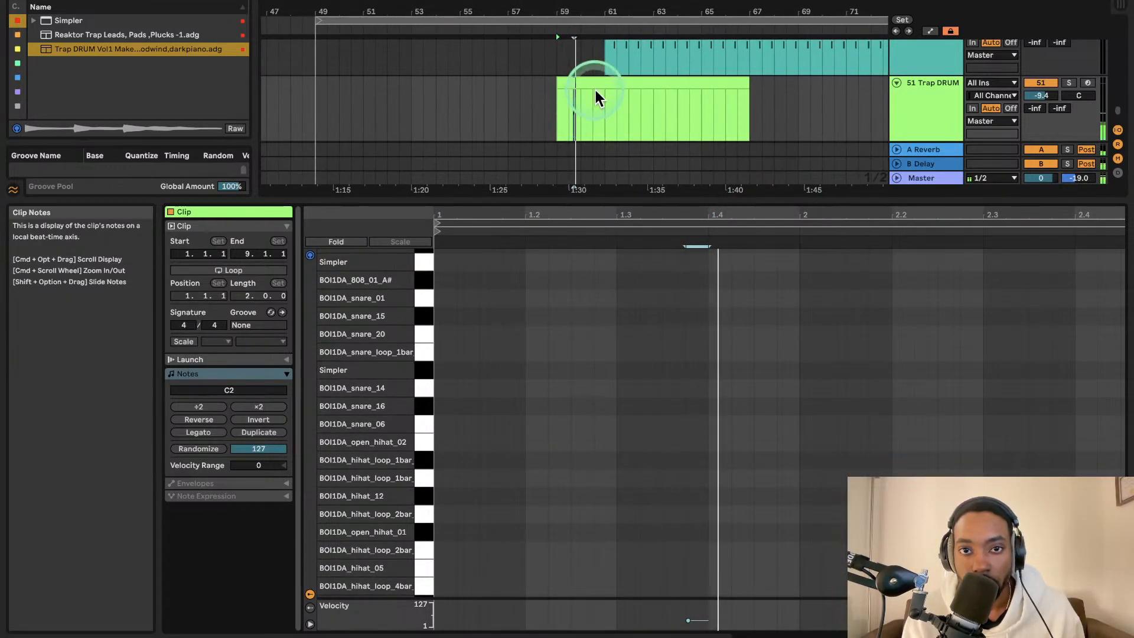
scroll(603, 94, "up", 1)
left_click_drag(607, 94, 654, 95)
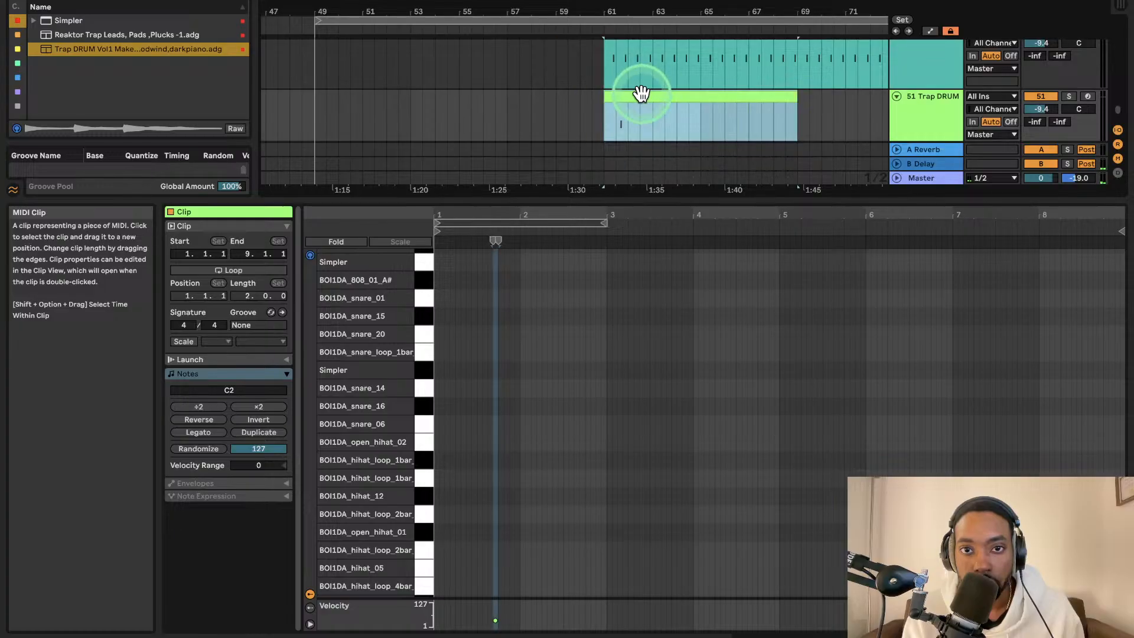
scroll(641, 96, "down", 5)
scroll(640, 96, "up", 3)
scroll(642, 97, "down", 2)
scroll(642, 97, "right", 3)
key("space")
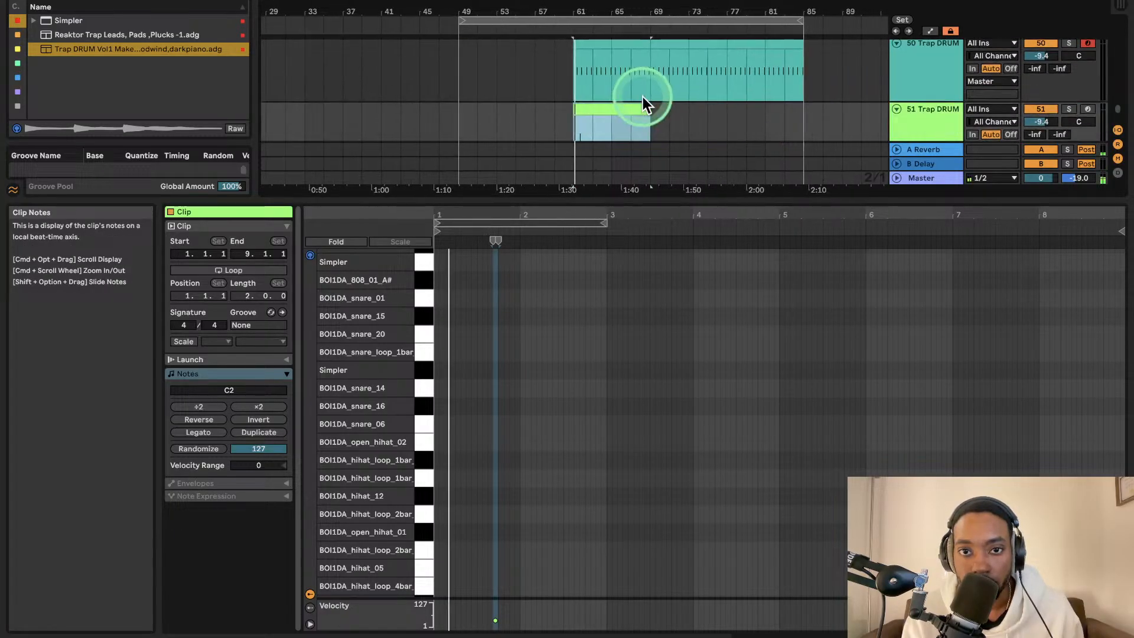
- Look through the snare, hi-hat, clap and percussion rows of the green clip for other sounds
scroll(507, 413, "down", 10)
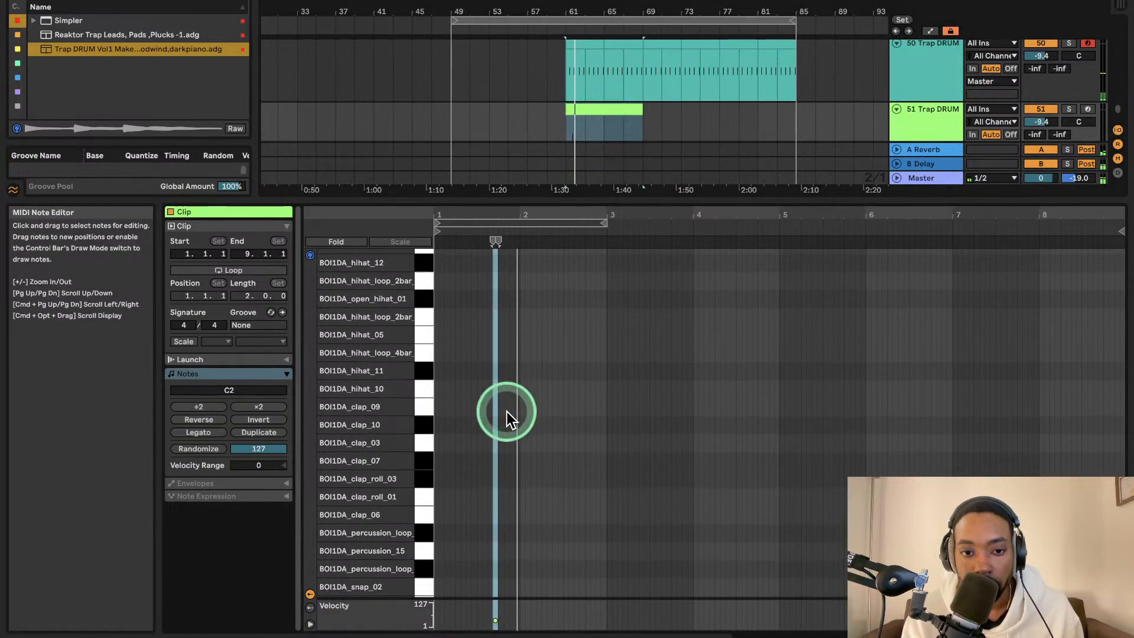
key("plus")
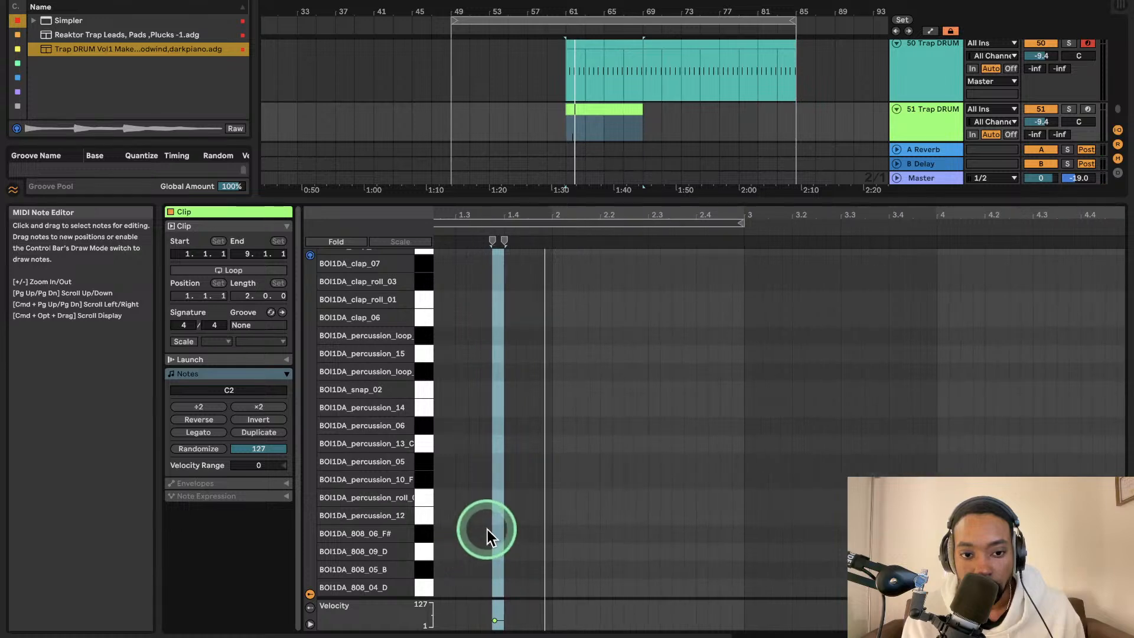
scroll(457, 521, "up", 10)
scroll(448, 396, "left", 2)
left_click(440, 407)
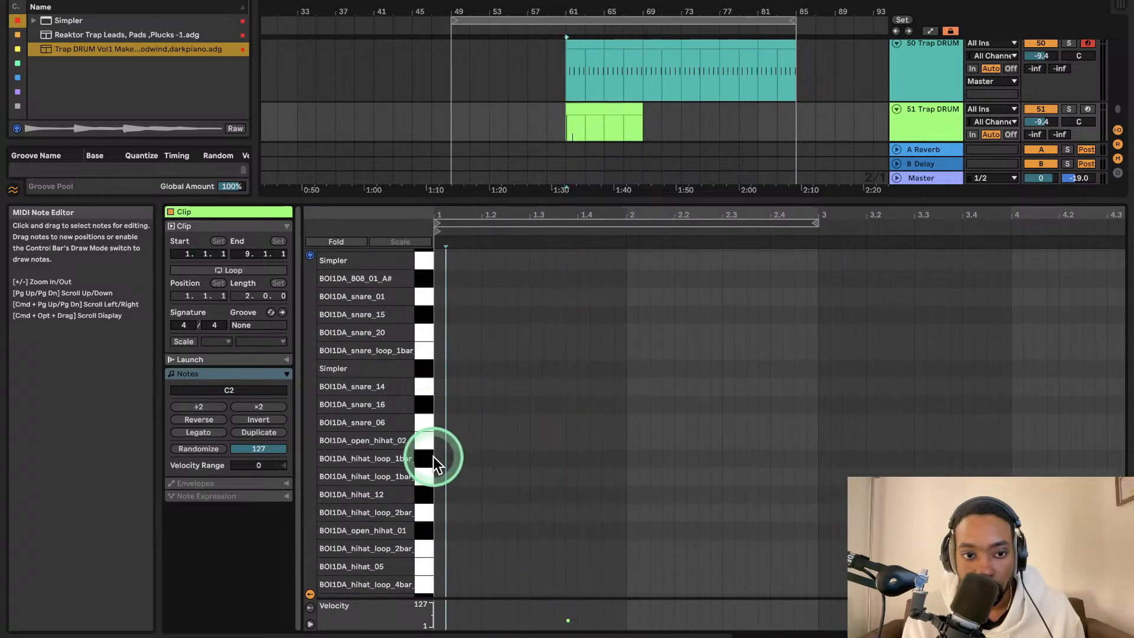
scroll(424, 482, "down", 10)
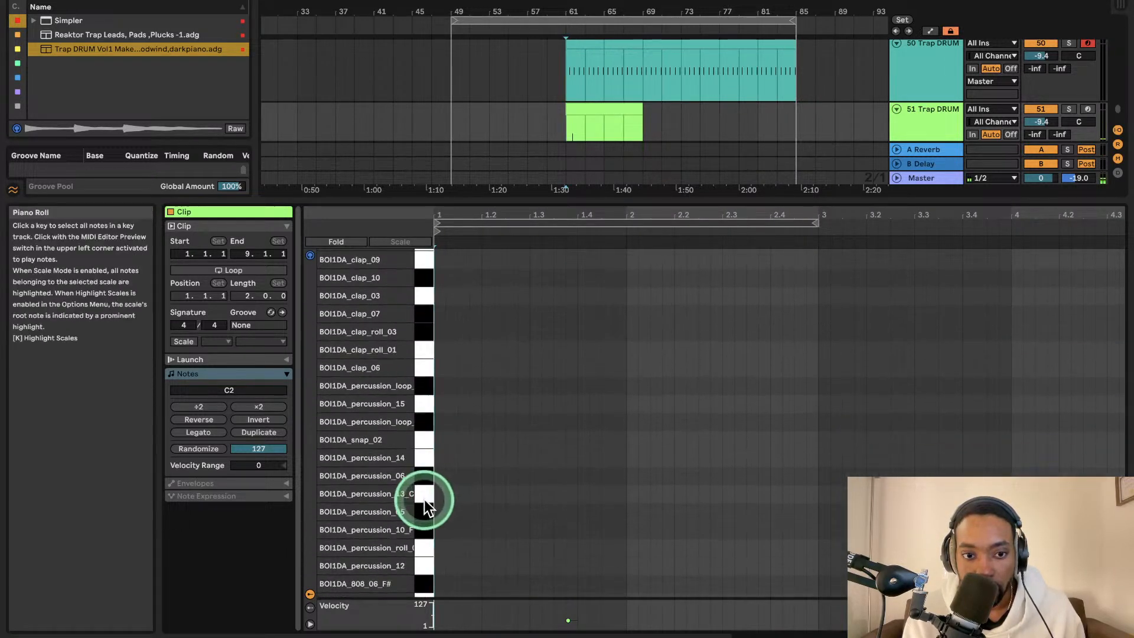
- Delete the duplicated green Trap DRUM track with its clip, keeping the original Trap DRUM track
left_click(938, 115)
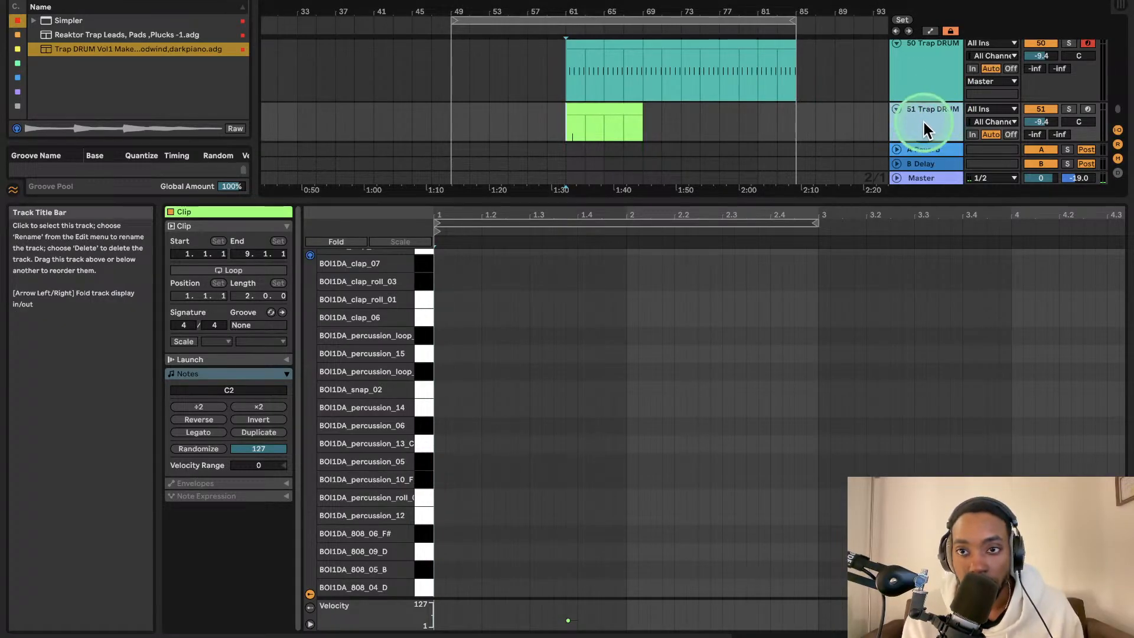
key("Delete")
key("Delete")
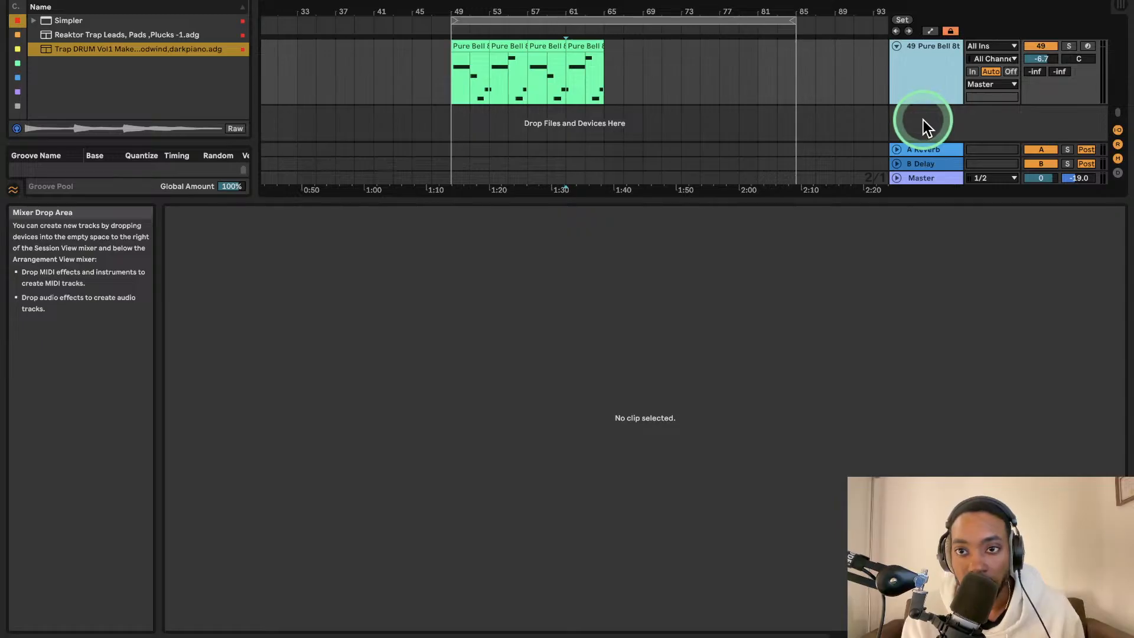
key("ctrl+z")
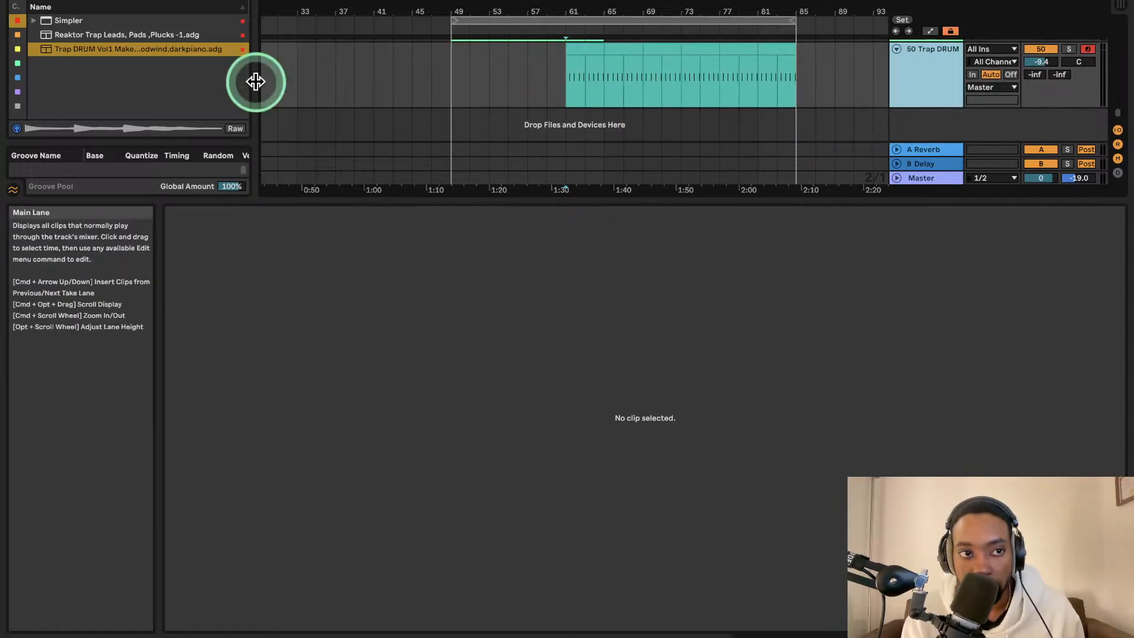
- Search the browser for "crack", load Crack Rack Volume 2.adg on a new track below Trap DRUM and unfold that track
left_click(59, 5)
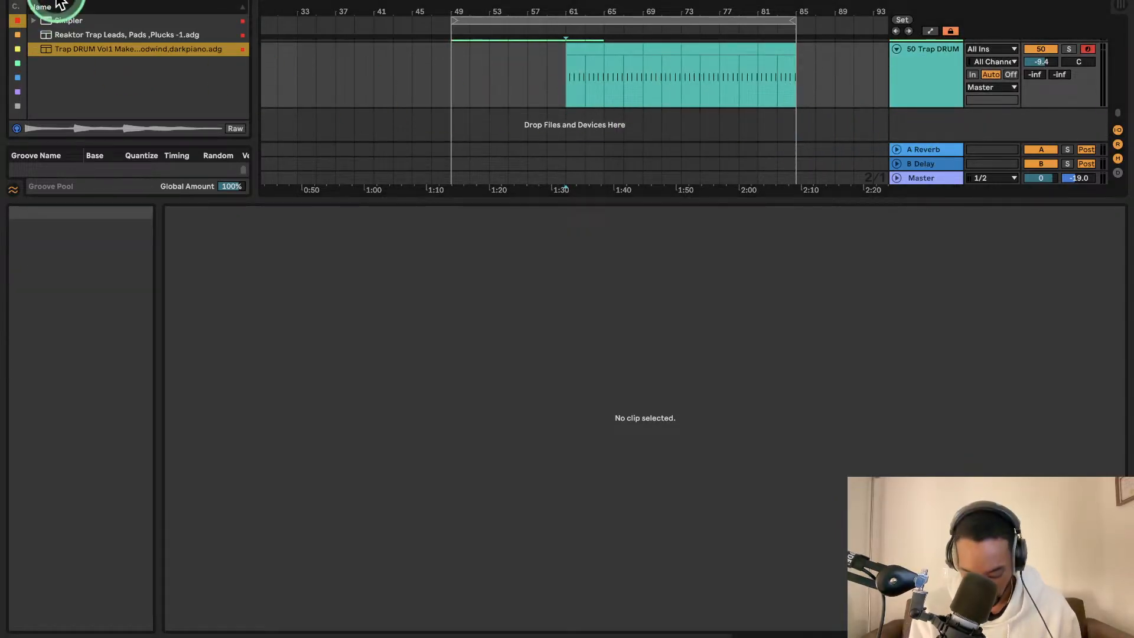
type("crack")
left_click_drag(55, 36, 657, 127)
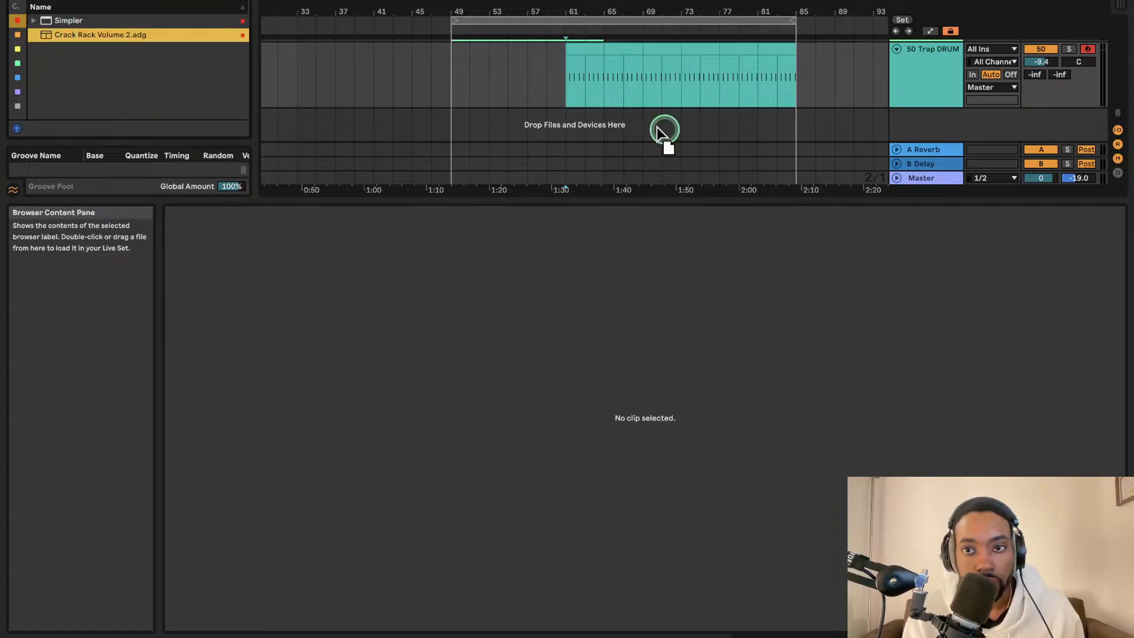
left_click_drag(901, 129, 929, 126)
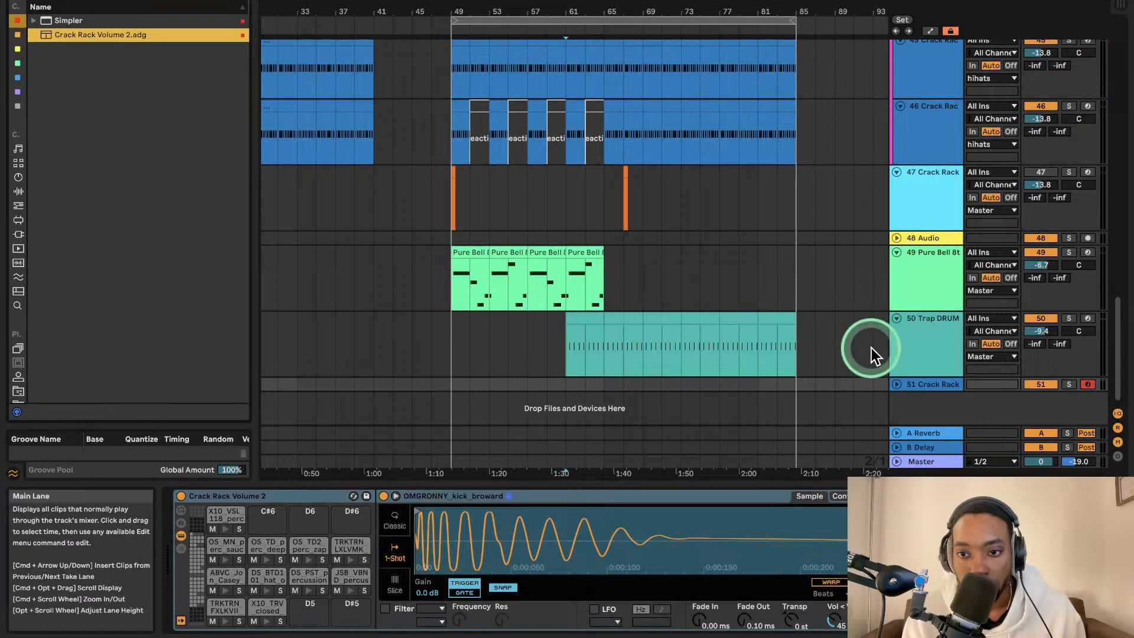
left_click(897, 384)
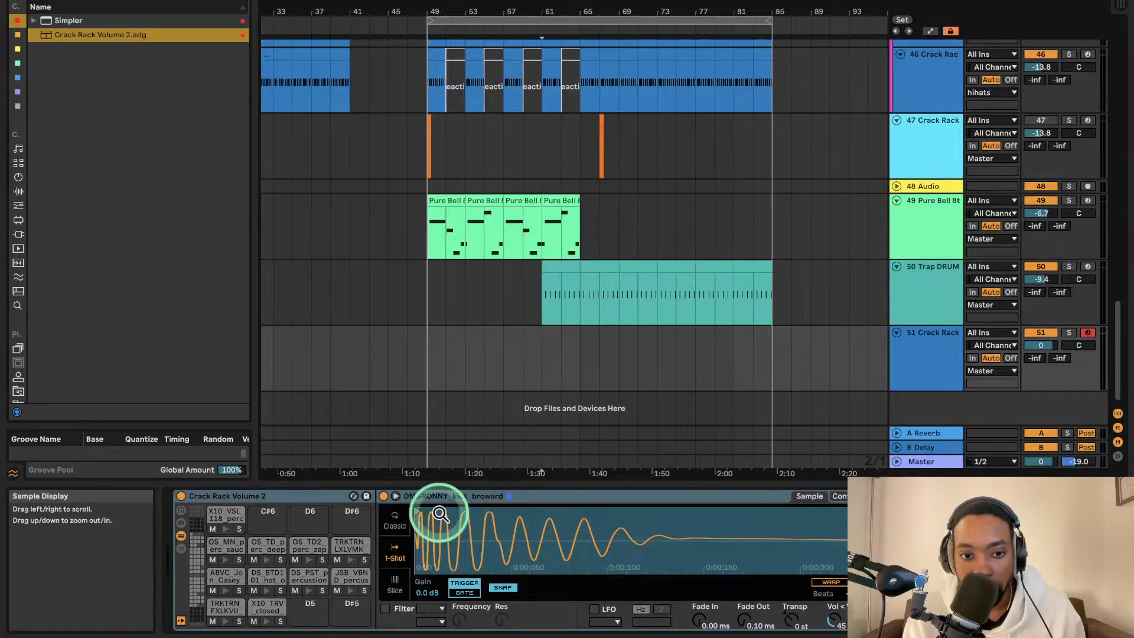
- Insert an empty clip at bar 59 on the new Crack Rack track, turn off its looping and extend it to four bars
double_click(438, 357)
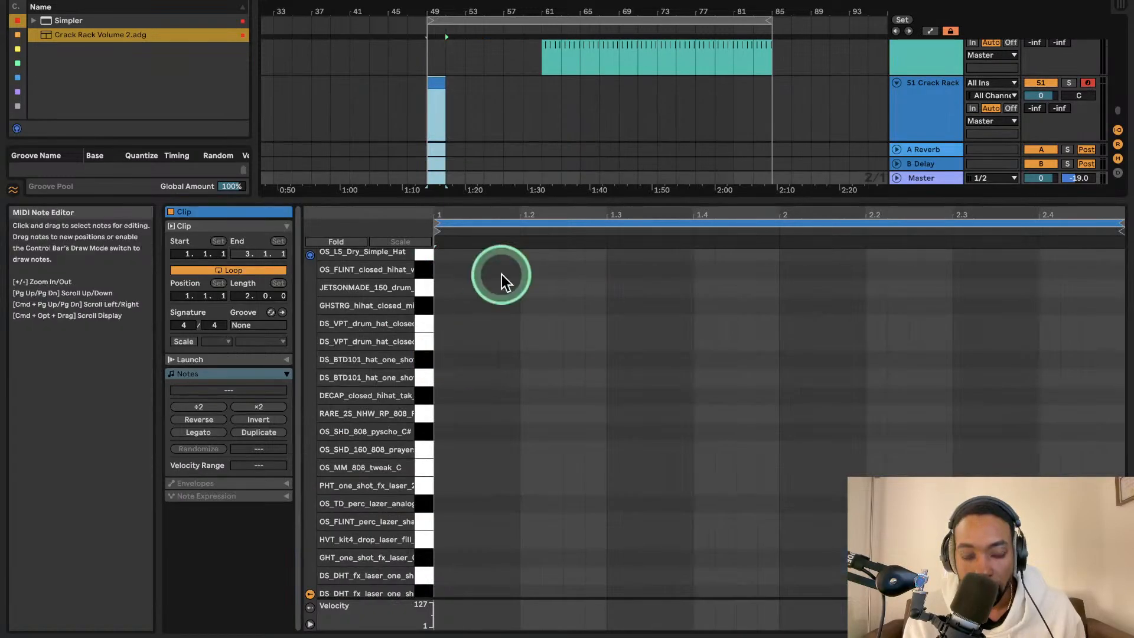
left_click_drag(443, 82, 538, 83)
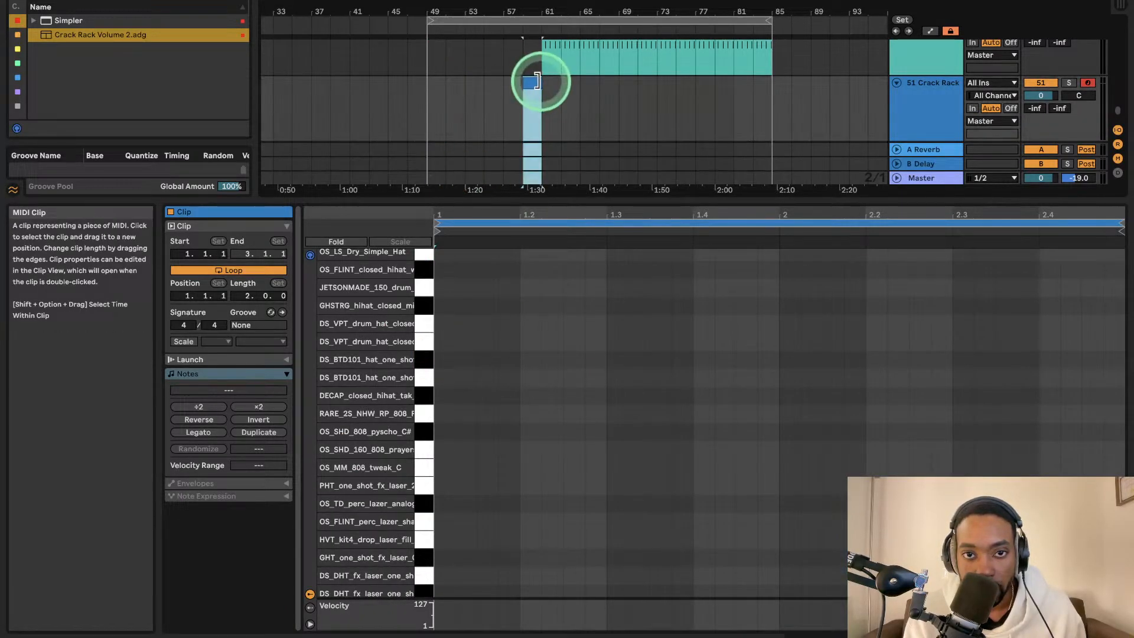
left_click(279, 270)
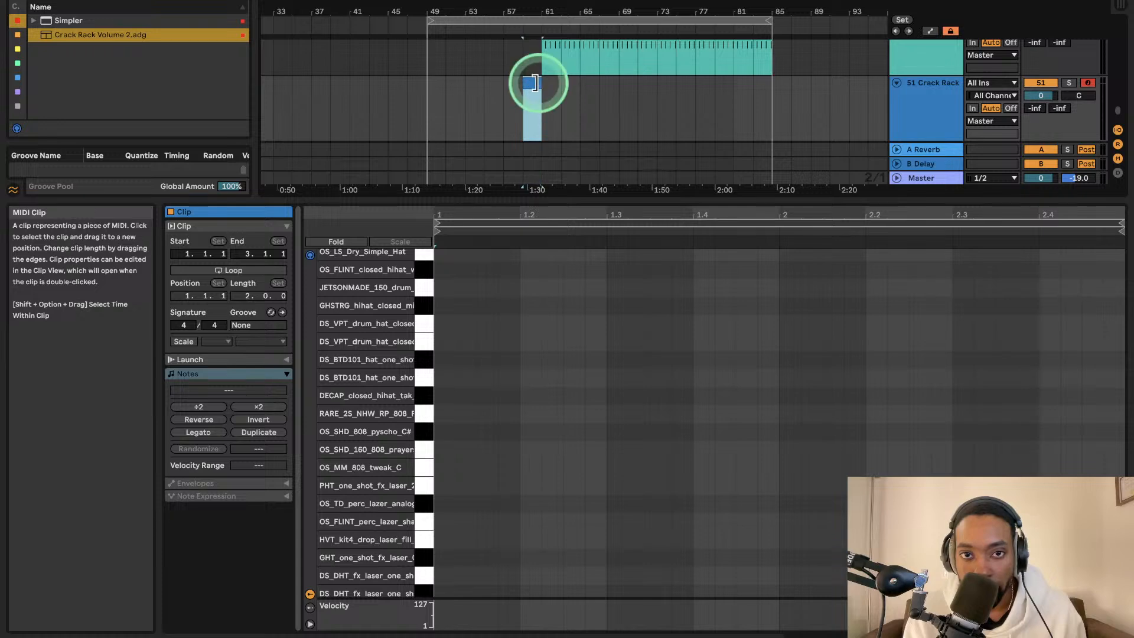
left_click_drag(541, 86, 561, 82)
- Audition the Crack Rack sounds from the 808 rows down to the kick rows, lowering the track volume to -14.7 dB
left_click(417, 450)
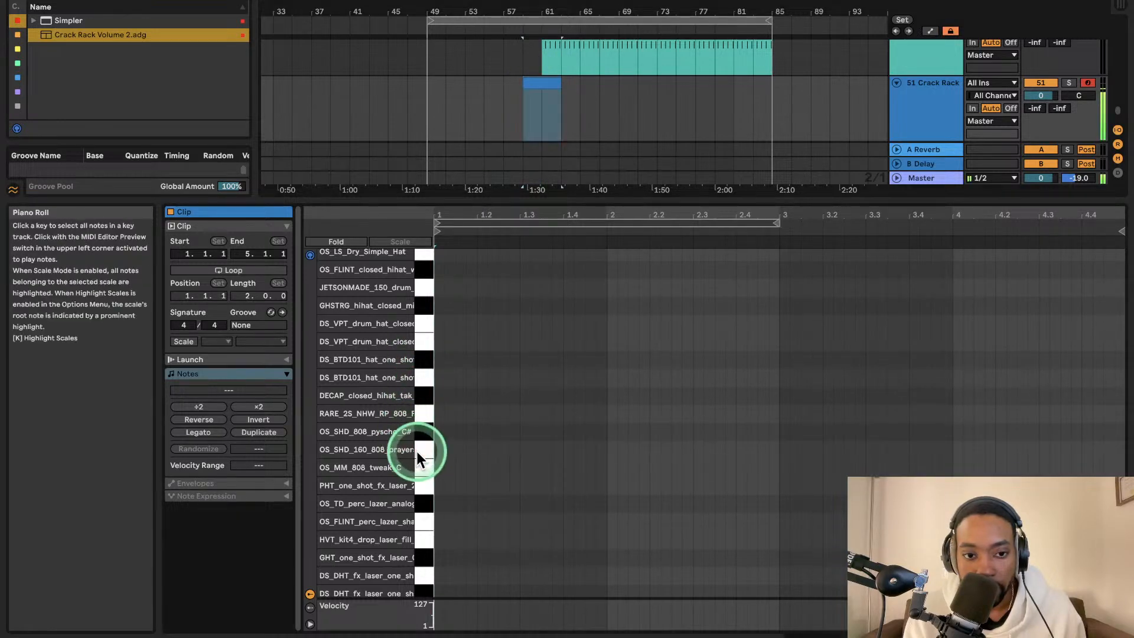
scroll(417, 450, "down", 5)
key("space")
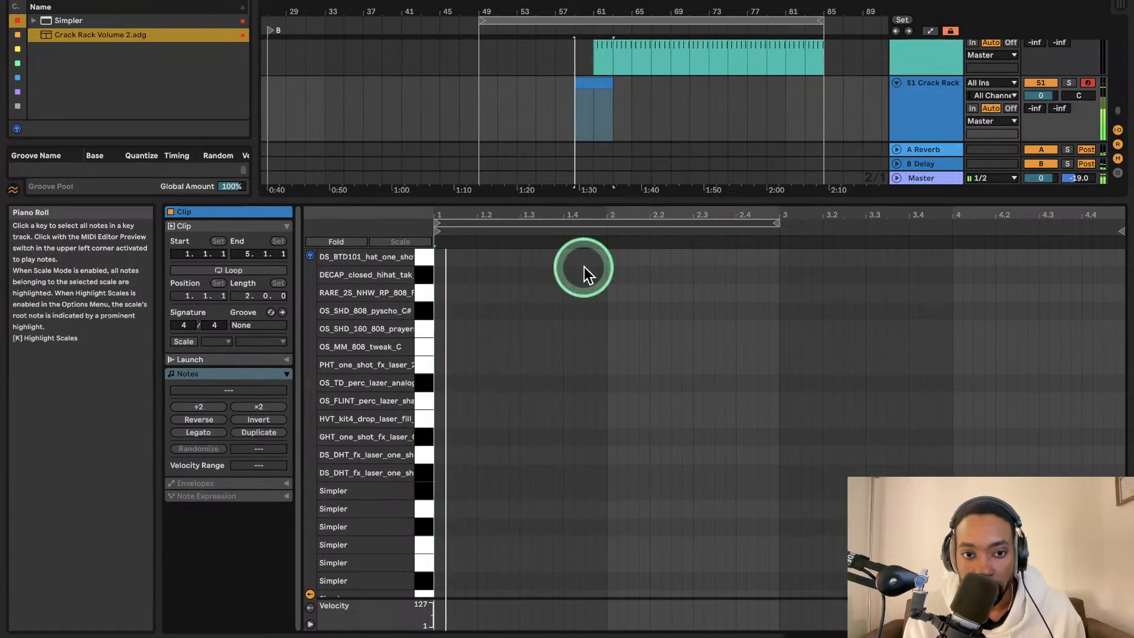
left_click_drag(1041, 95, 1034, 100)
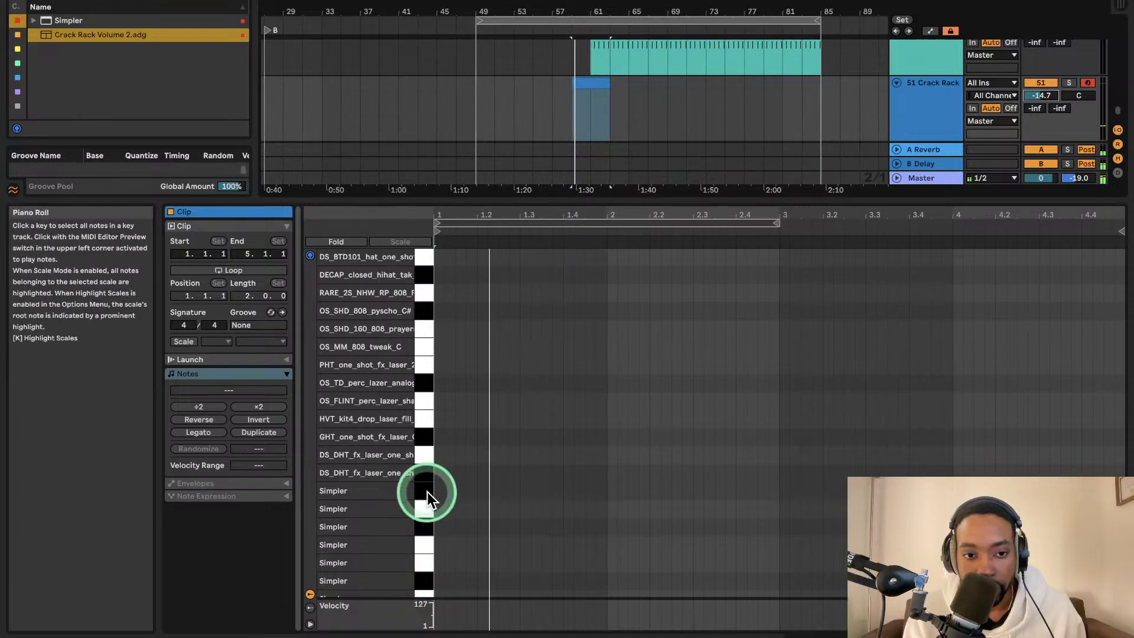
scroll(426, 497, "down", 8)
left_click(422, 505)
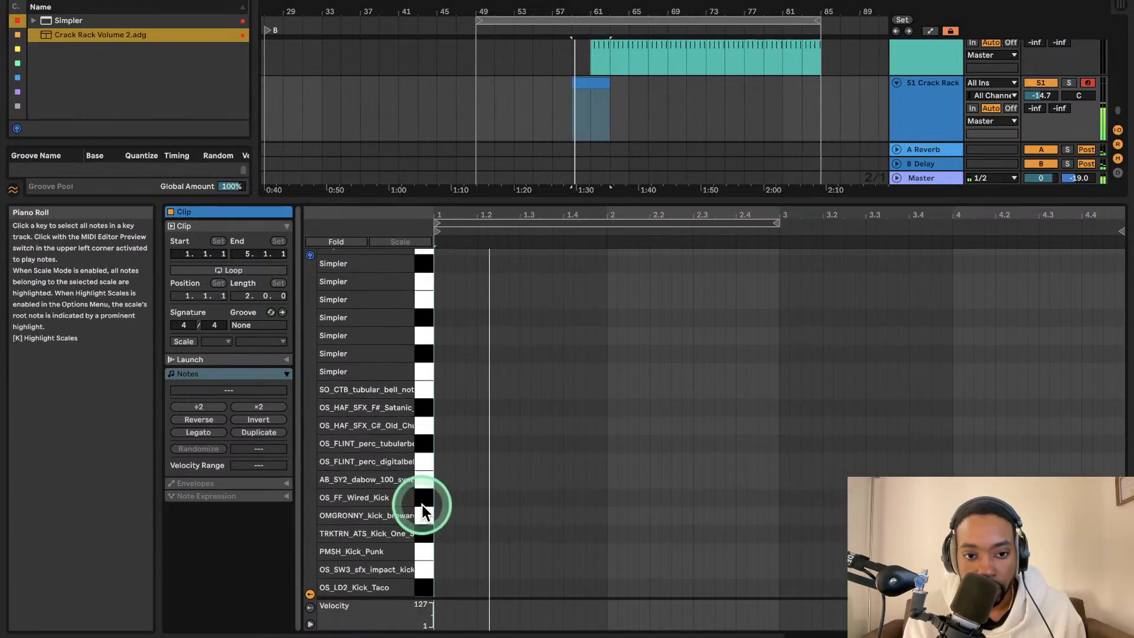
- Set the note grid to 1/4 and add a quarter-note hit at beat 1.2 in the OS_FF_Wired_Kick row
right_click(467, 498)
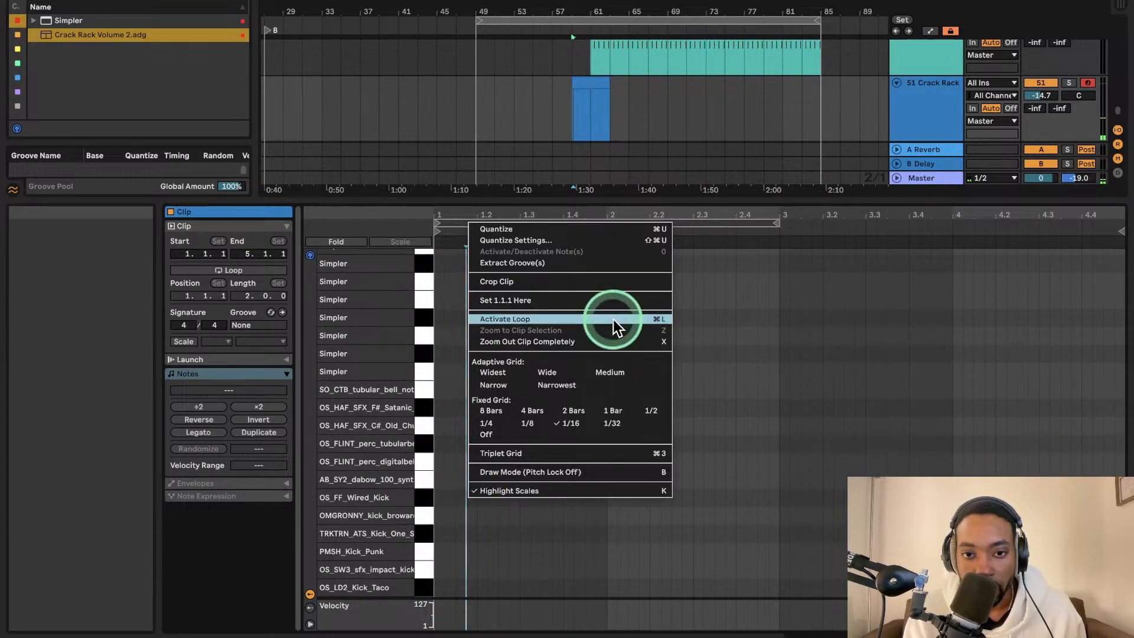
left_click(486, 423)
double_click(490, 483)
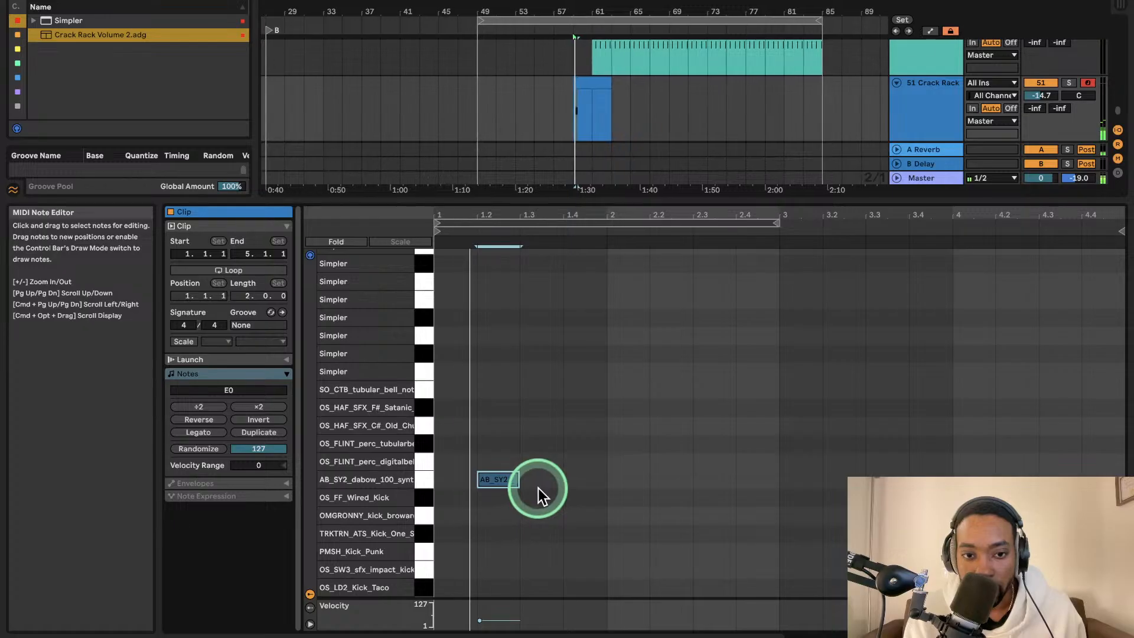
left_click_drag(502, 481, 501, 498)
left_click(496, 504)
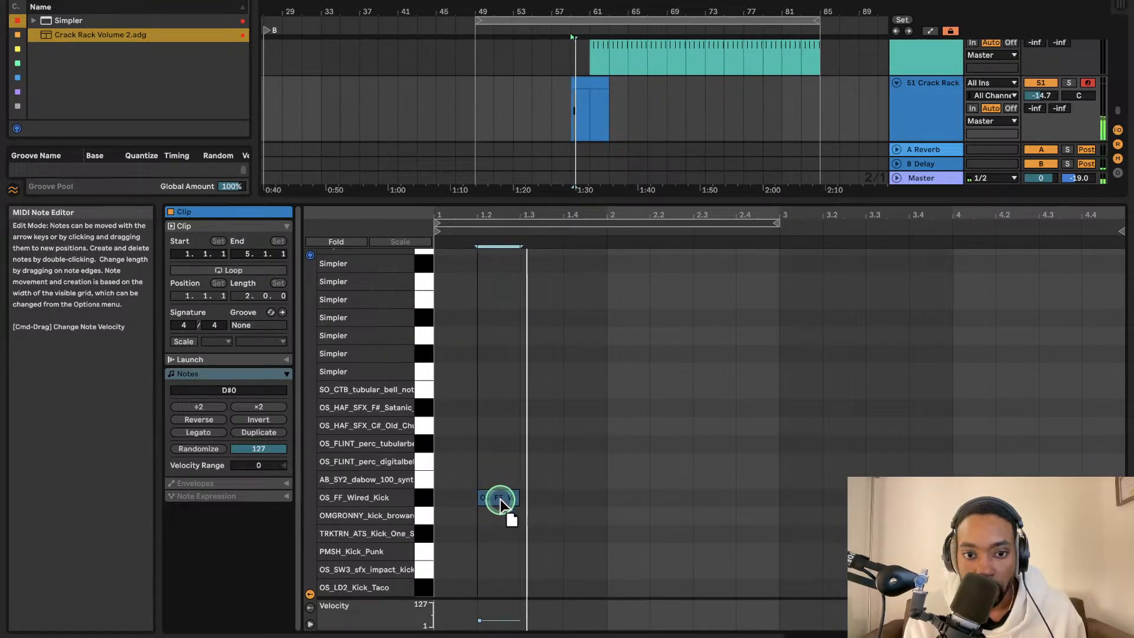
- Raise the Crack Rack track volume to -4.6 dB while testing the kick note moved to beat 1.4
key("space")
left_click_drag(1044, 96, 1044, 92)
key("space")
key("space")
key("space")
left_click_drag(495, 499, 581, 490)
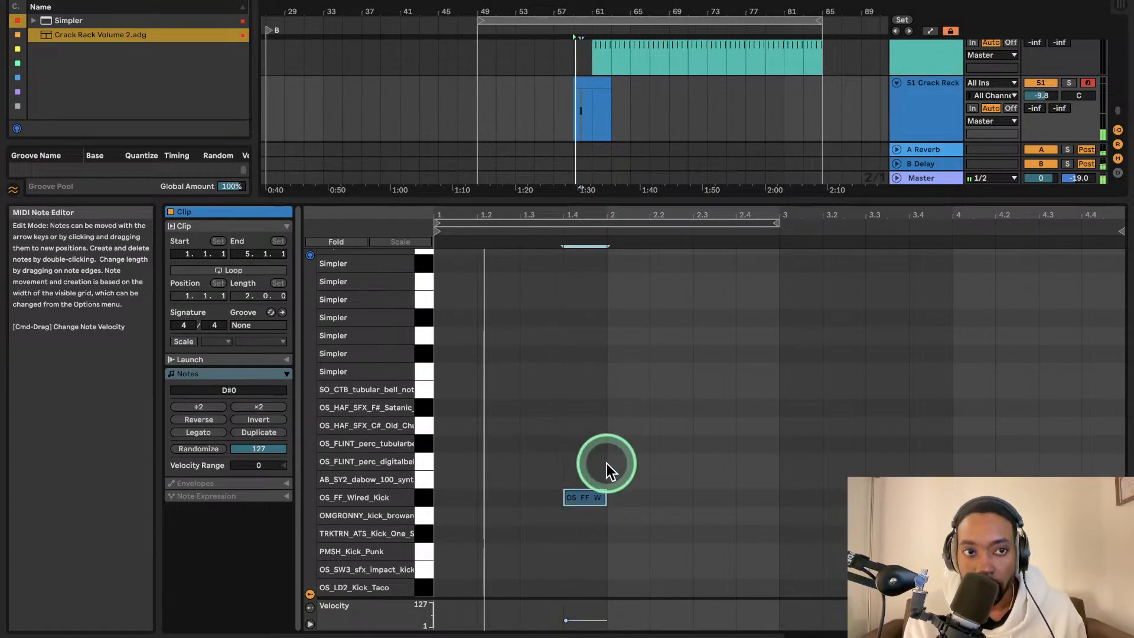
left_click_drag(1034, 95, 1031, 87)
key("space")
key("space")
- Move the kick note to the first beat of the clip's first bar during playback
mouse_move(576, 497)
left_mouse_down()
mouse_move(573, 515)
mouse_move(577, 492)
left_mouse_up()
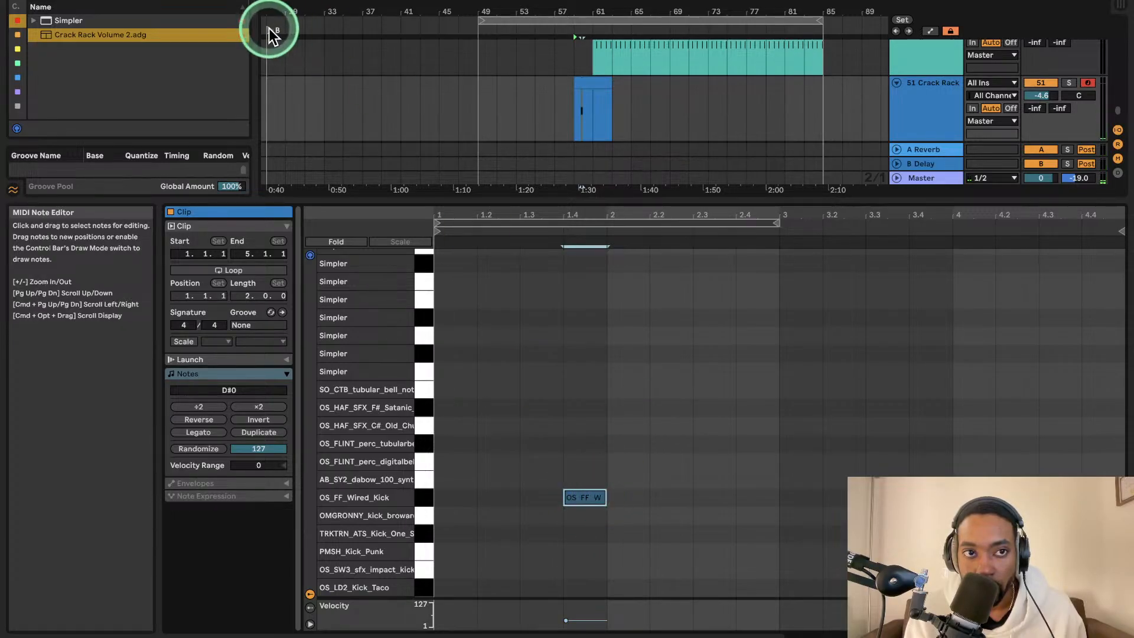
key("space")
left_click_drag(623, 190, 619, 190)
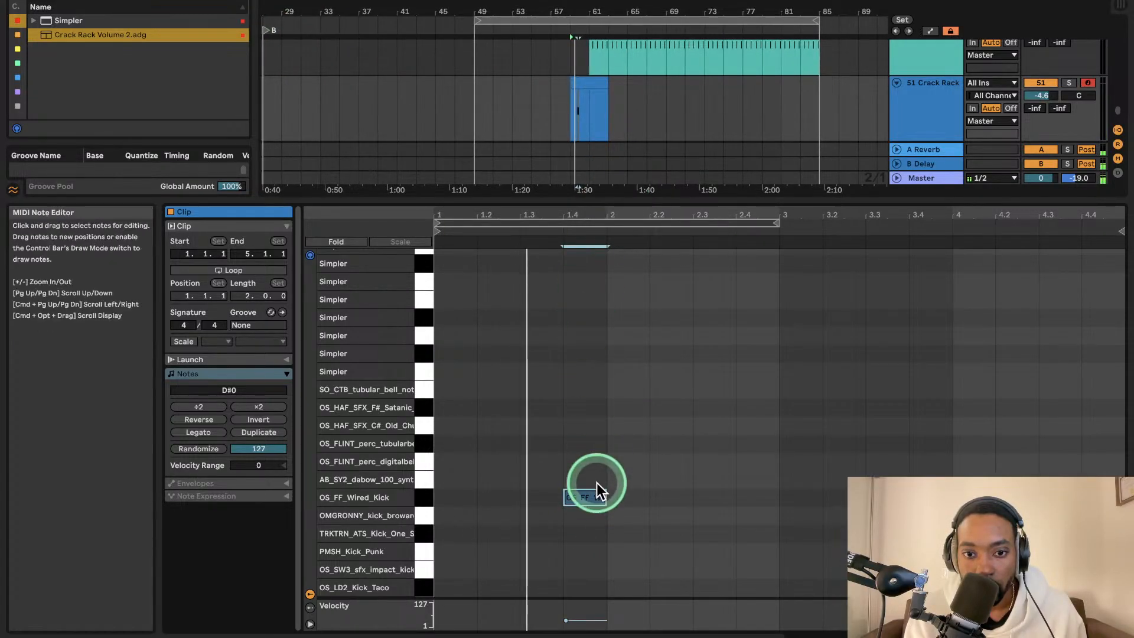
left_click_drag(598, 484, 455, 496)
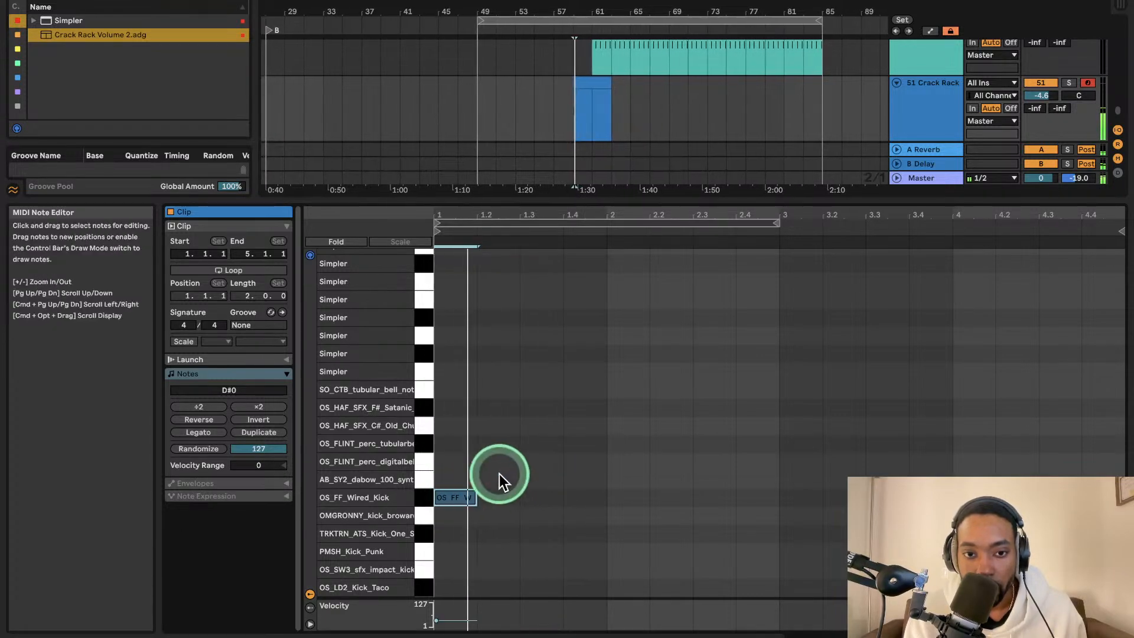
- Move the Crack Rack clip to bar 61 so it starts with the green Trap DRUM clip, and play it
left_click_drag(613, 184, 651, 103)
scroll(628, 125, "down", 5)
scroll(630, 122, "up", 3)
left_click(501, 458)
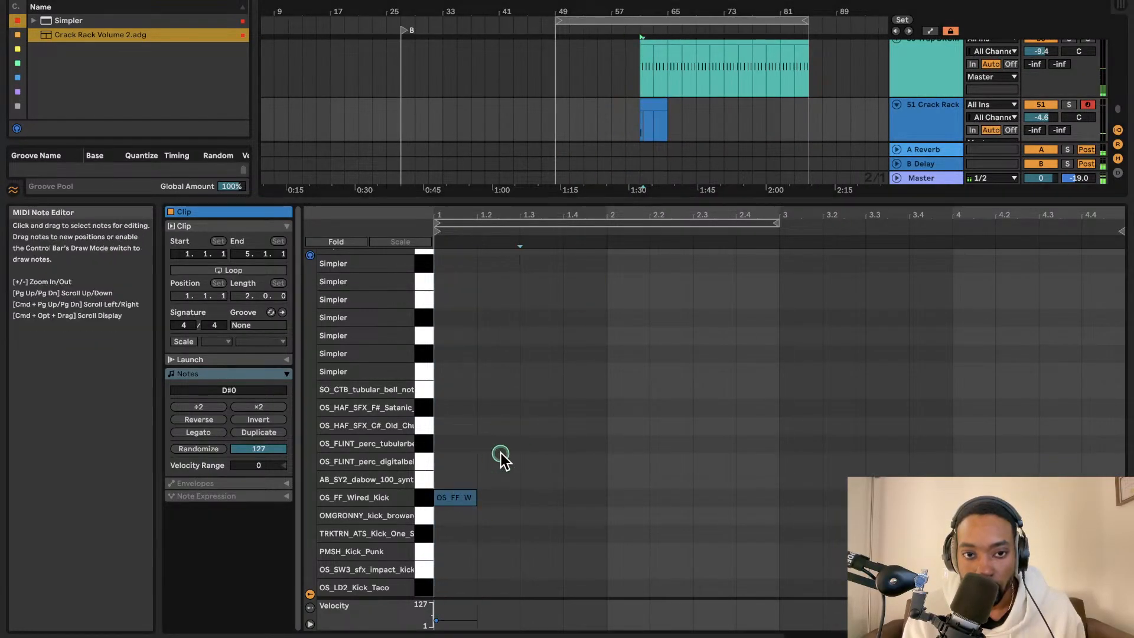
key("space")
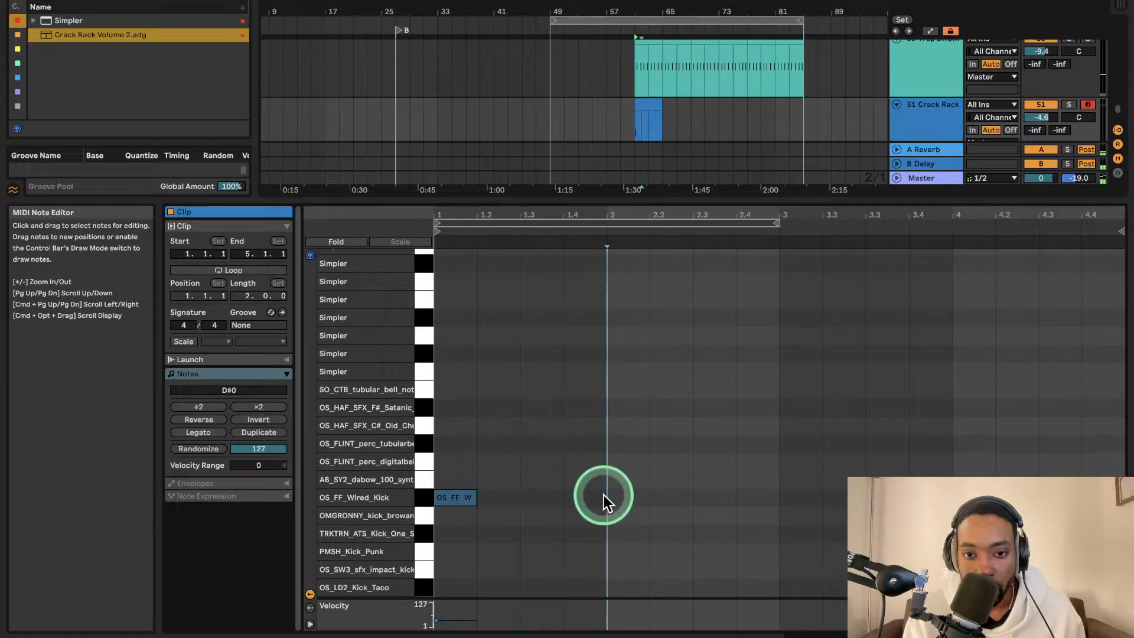
- Add quarter-note kicks at beat 1.4 and the start of bar 2 in the OS_FF_Wired_Kick row and play them back
double_click(588, 498)
double_click(555, 499)
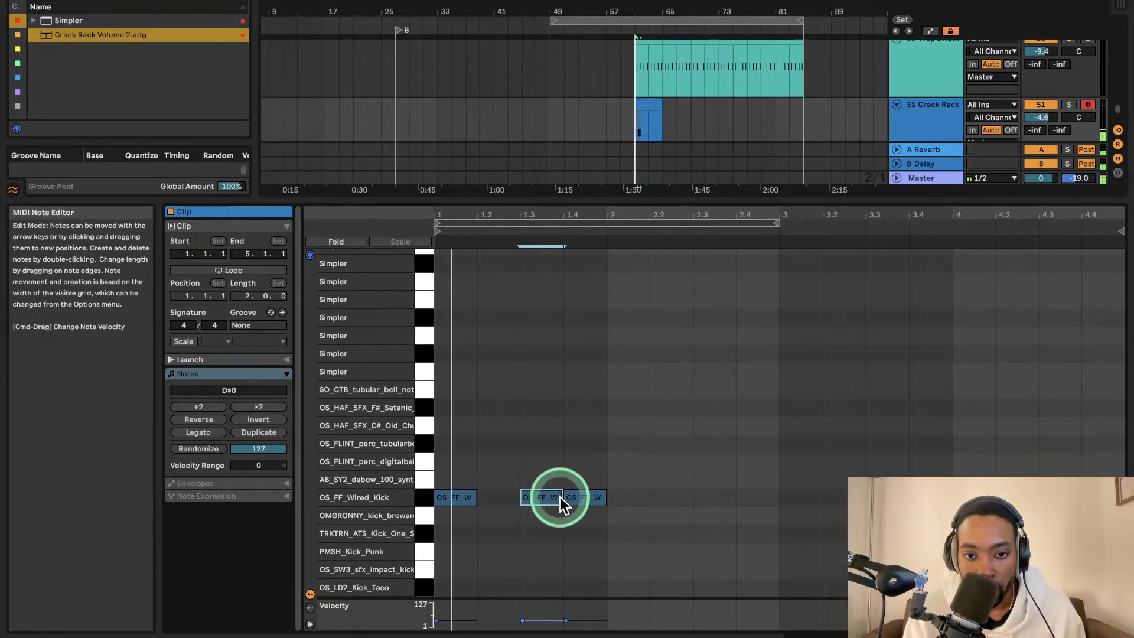
double_click(558, 497)
double_click(626, 500)
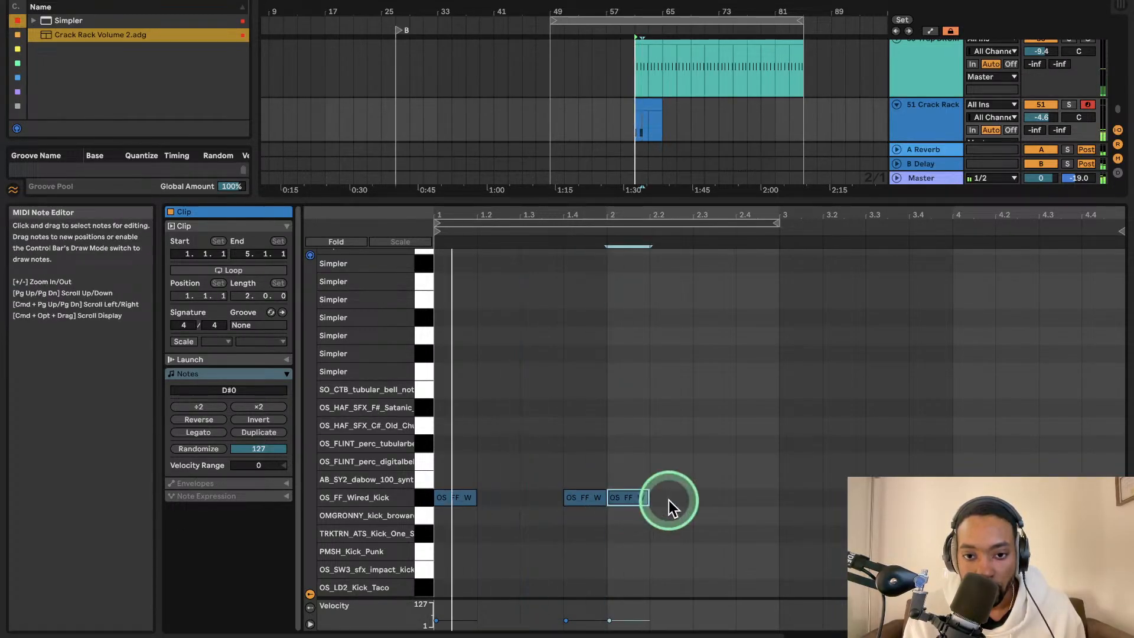
key("space")
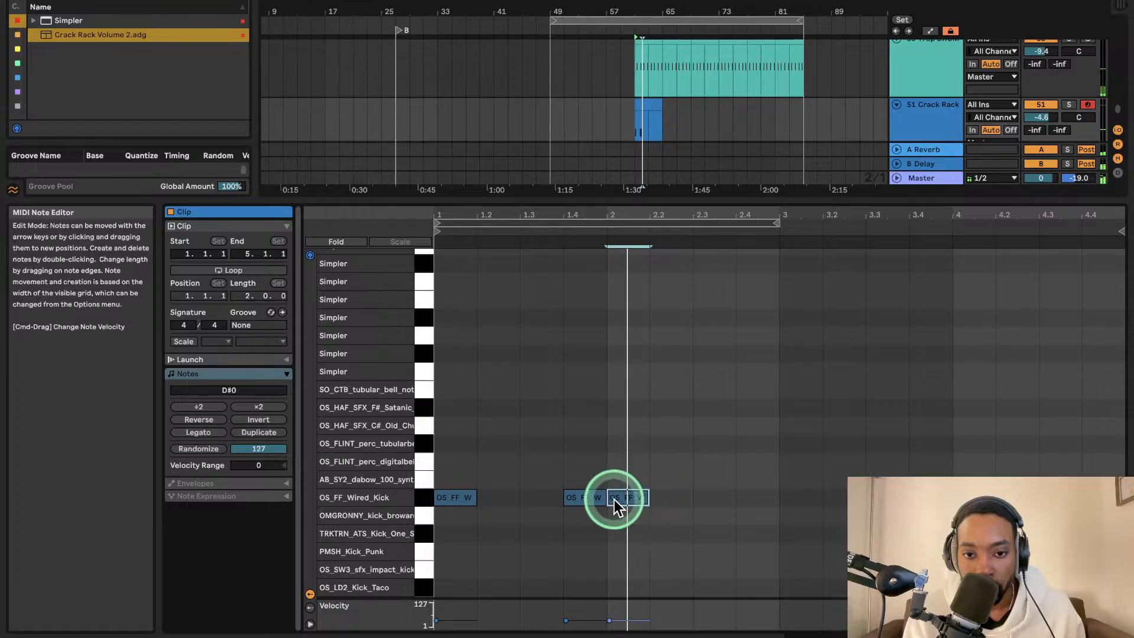
- Set the grid to 1/8, replace the kick at beat 1.4 with two eighth-note kicks and delete the bar 2 kick
right_click(590, 465)
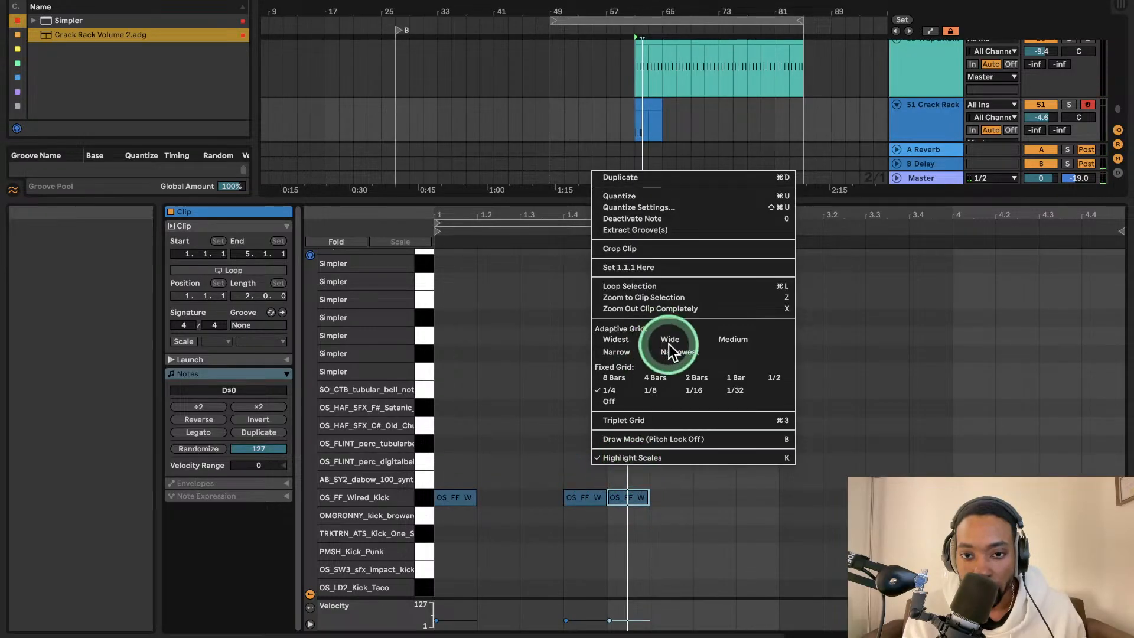
left_click(691, 389)
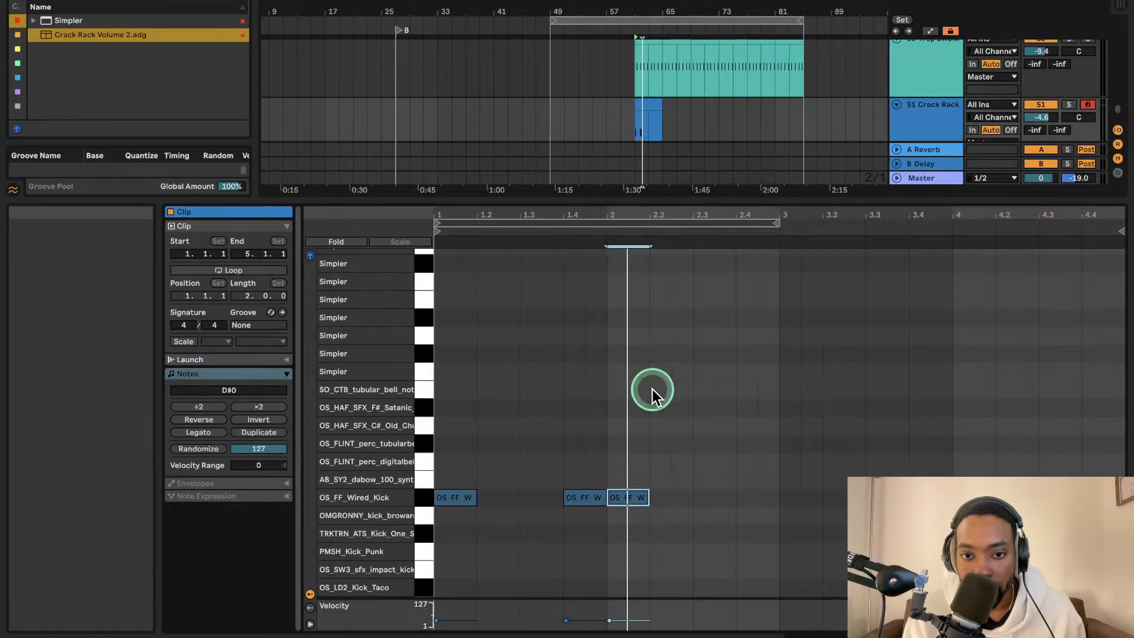
double_click(574, 498)
left_click(580, 498)
double_click(580, 498)
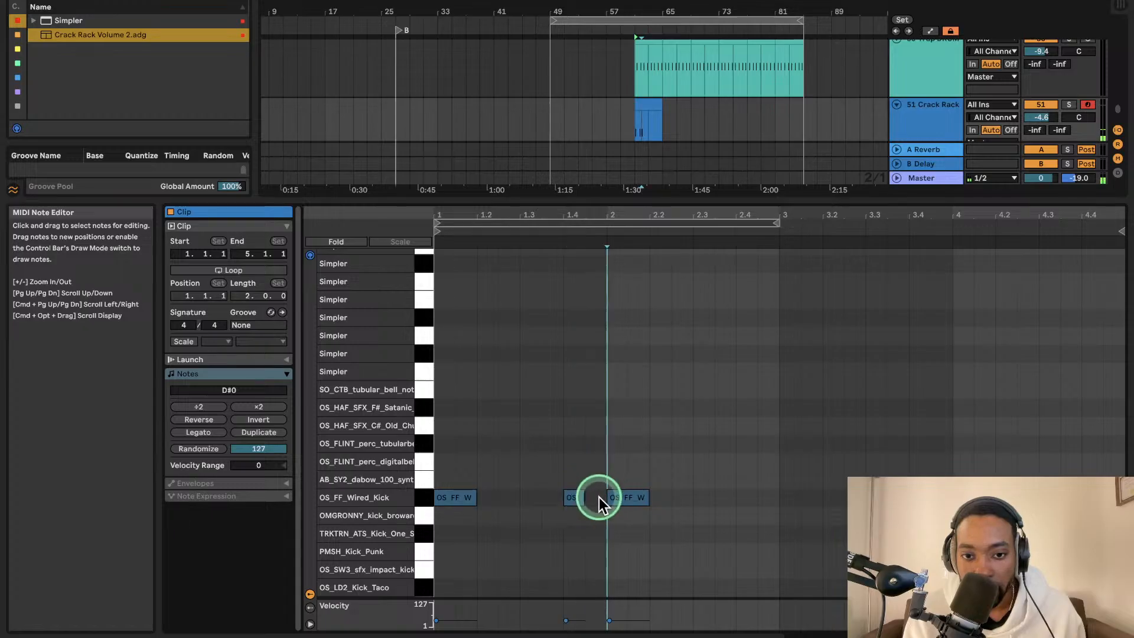
double_click(599, 497)
double_click(629, 495)
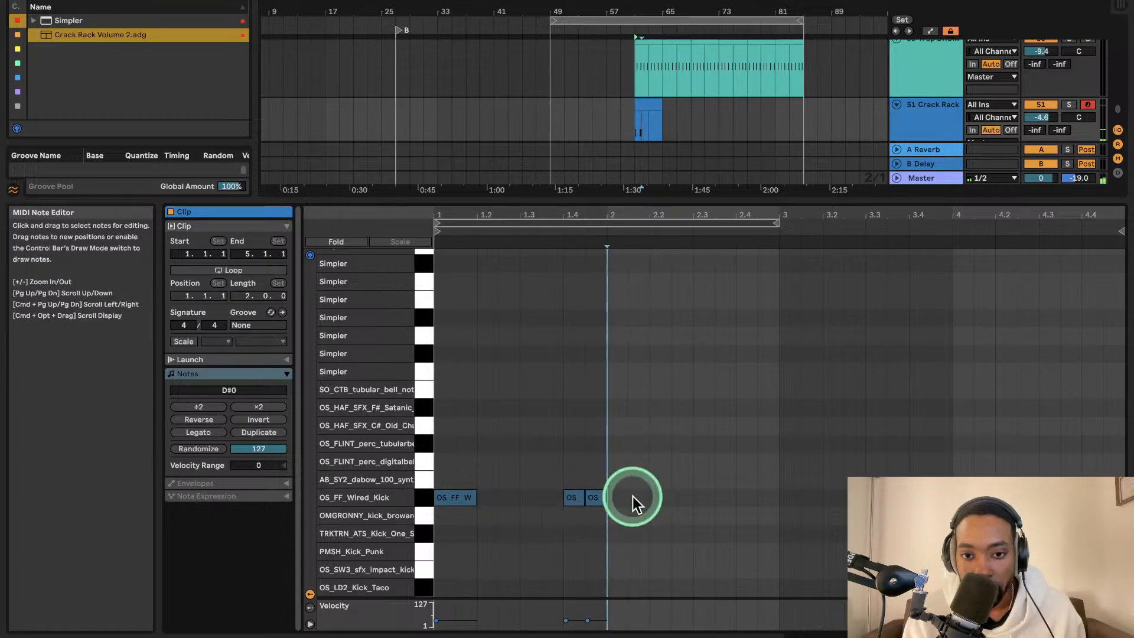
- Raise the velocities of the three bar 1 kicks, with the one at beat 1.4 at about 75, and play the clip
left_click(577, 497)
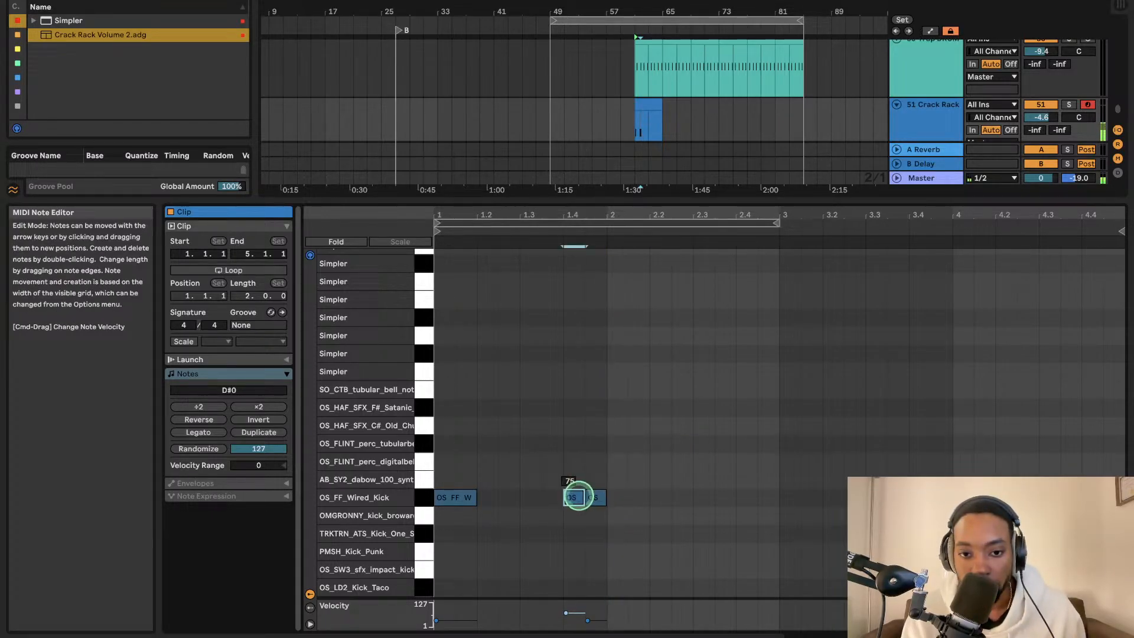
left_click_drag(579, 499, 593, 499)
left_click(469, 500)
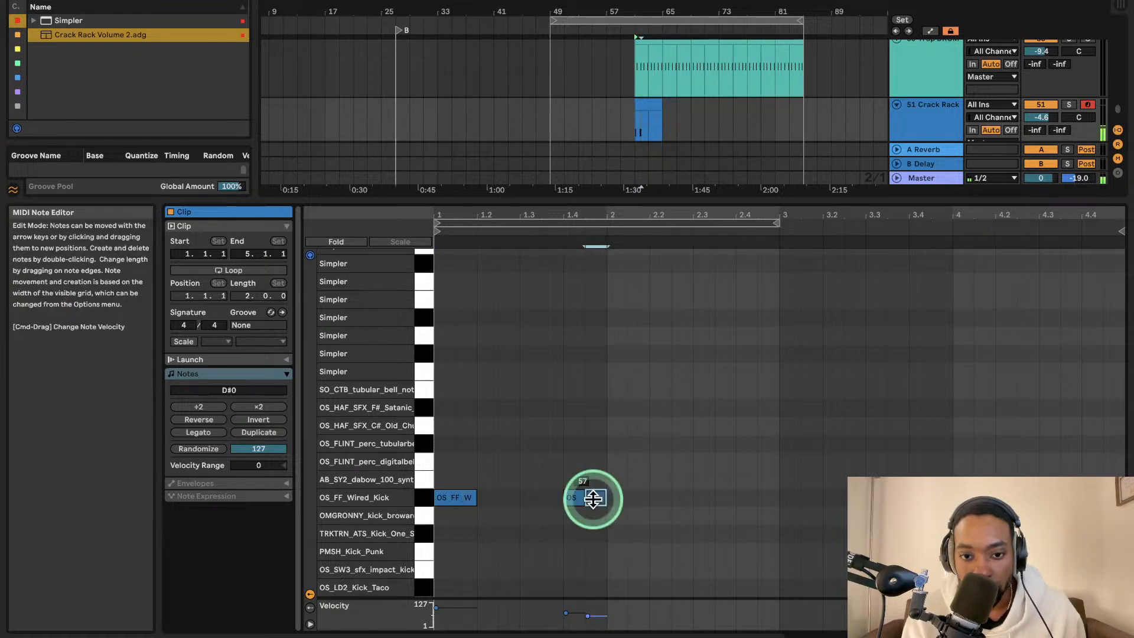
left_click_drag(598, 615, 597, 613)
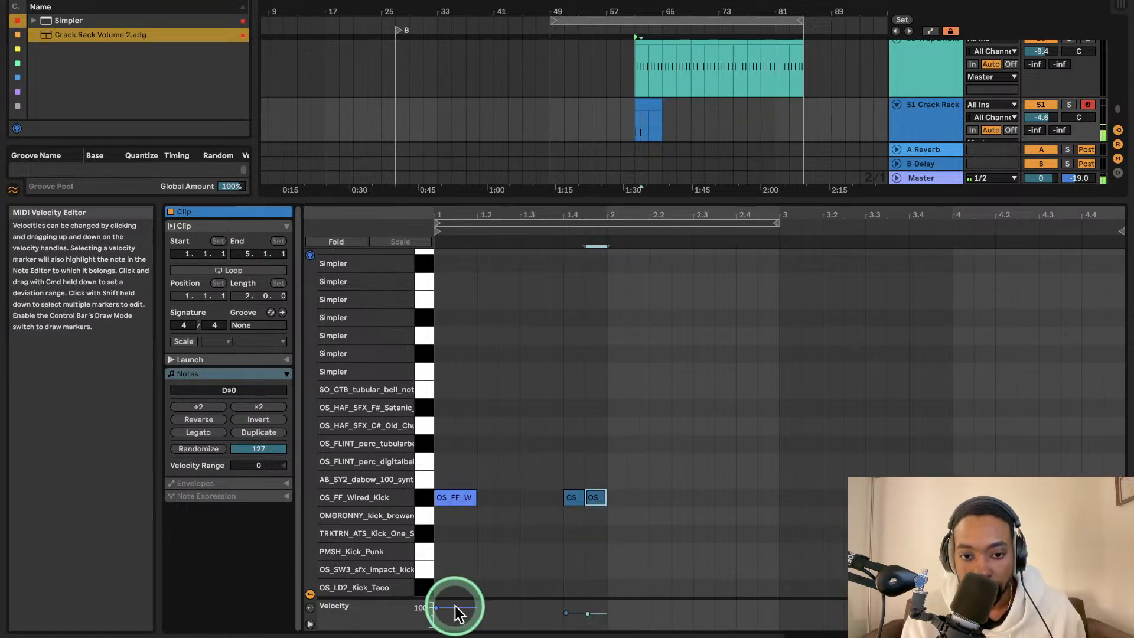
left_click_drag(455, 607, 454, 607)
key("space")
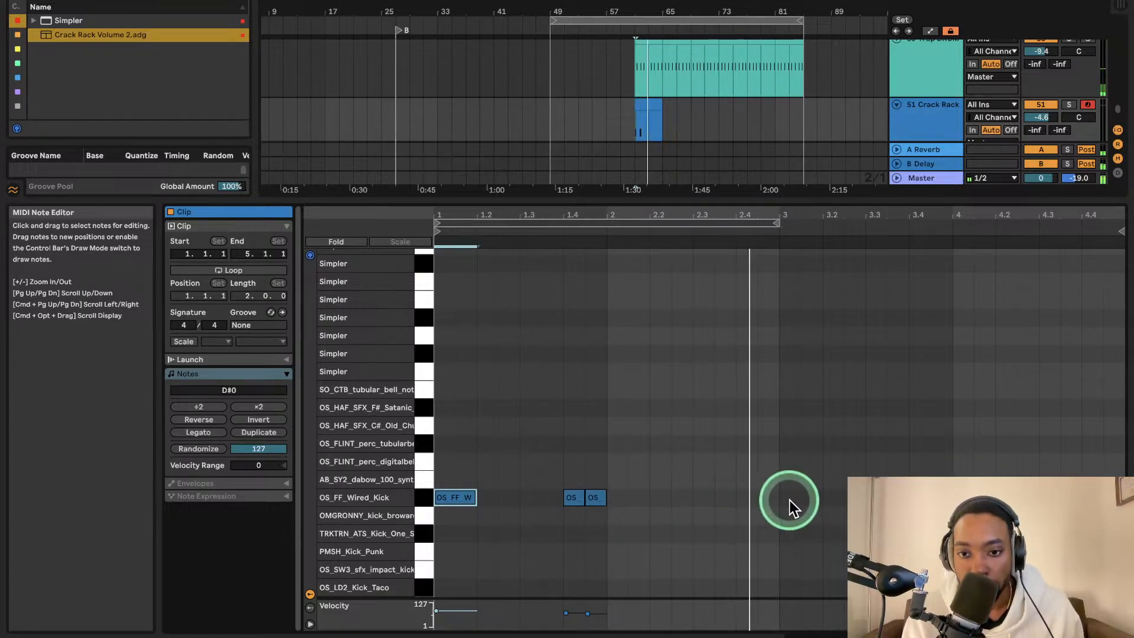
- Add an eighth-note kick, move it to the start of bar 3 and raise its velocity
double_click(771, 498)
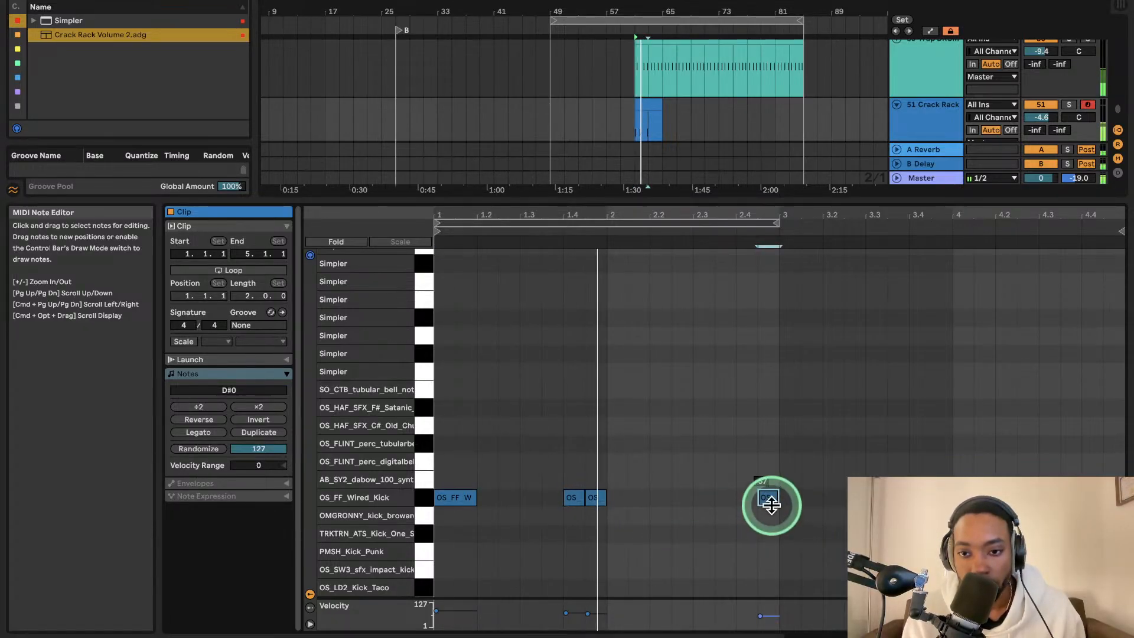
mouse_move(772, 505)
left_mouse_down()
mouse_move(790, 491)
mouse_move(797, 502)
left_mouse_up()
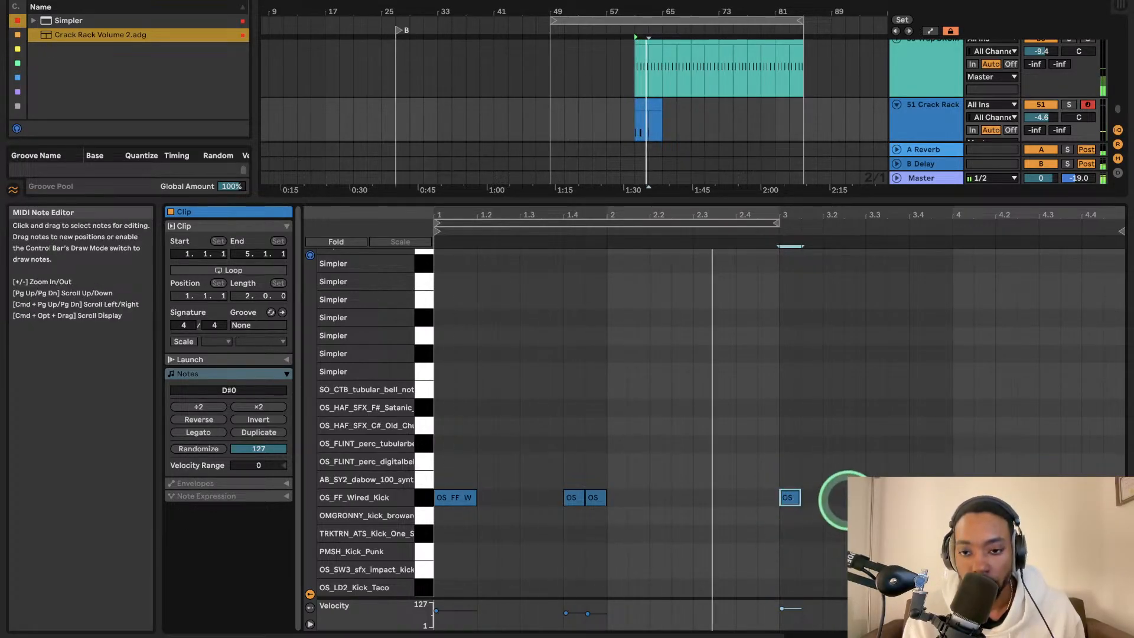
left_click(839, 505)
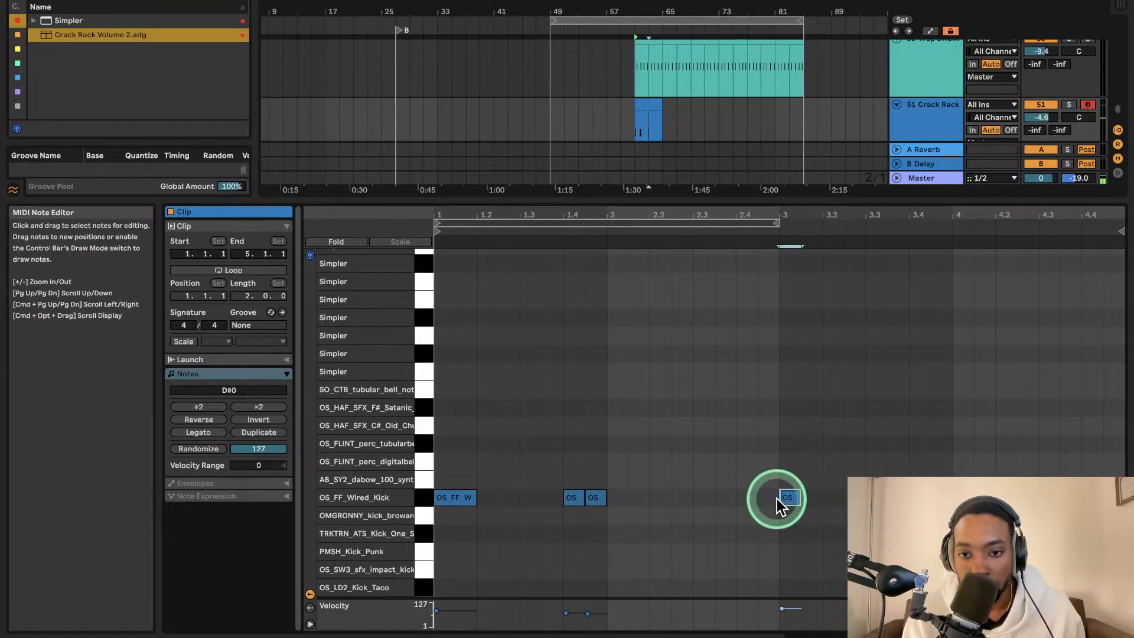
- Try to duplicate the kick pattern of the first two bars right after itself
left_click_drag(778, 499, 437, 499)
key("super+d")
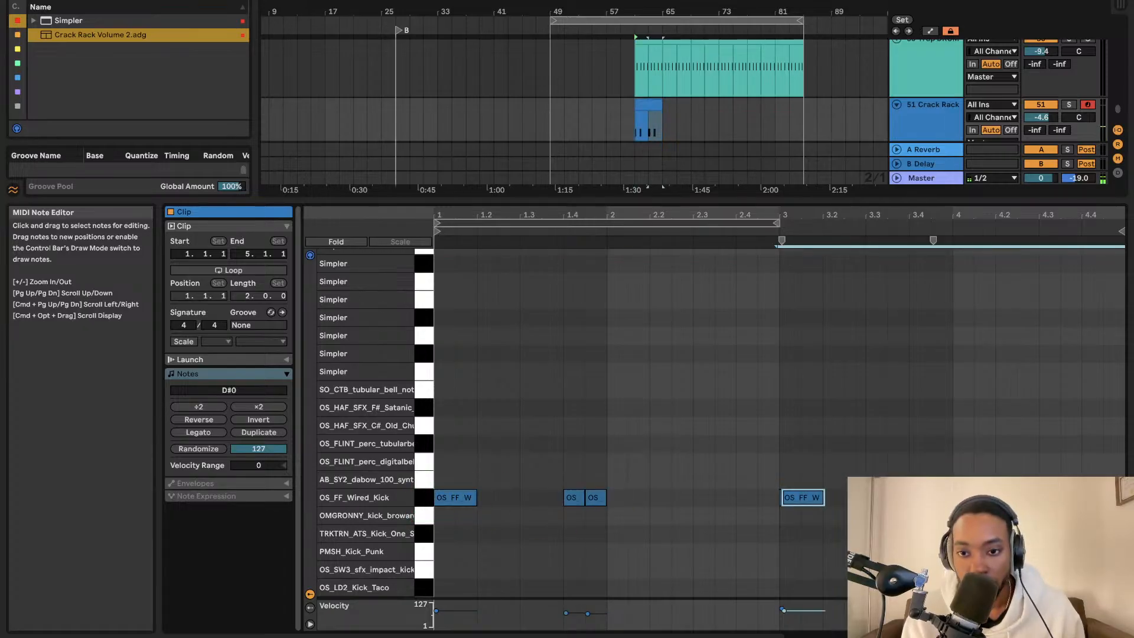
key("super+z")
- Delete the single eighth-note kick at the start of bar 3
left_click(799, 499)
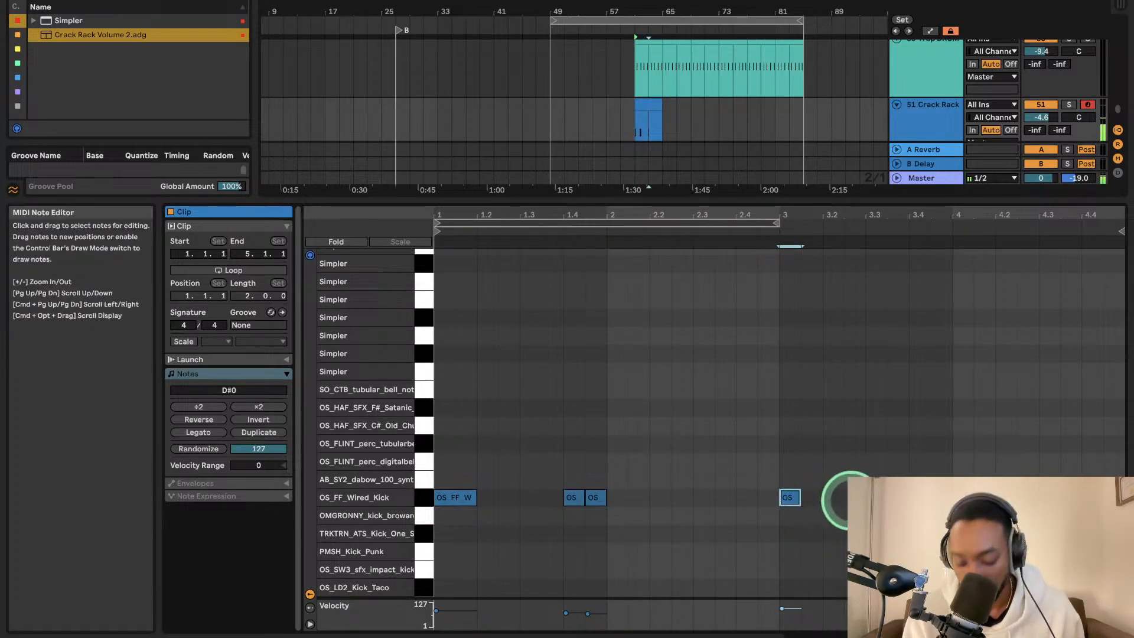
double_click(815, 499)
double_click(792, 499)
double_click(810, 499)
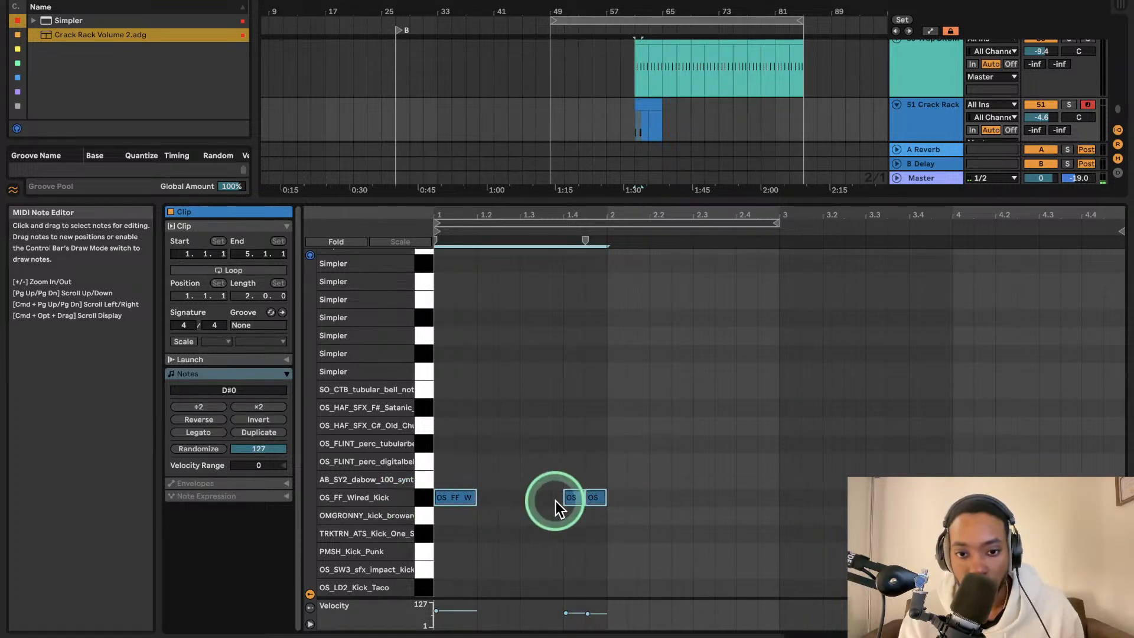
- Duplicate the three kicks of bar 1 into bar 2 and play the clip
left_click(552, 469)
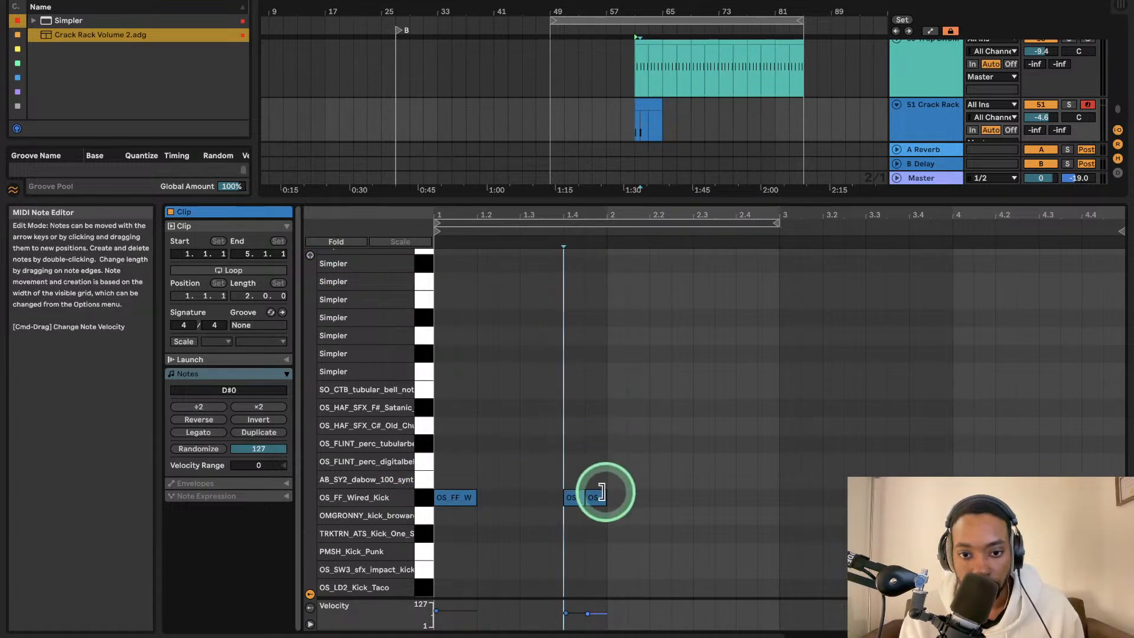
left_click_drag(611, 501, 434, 495)
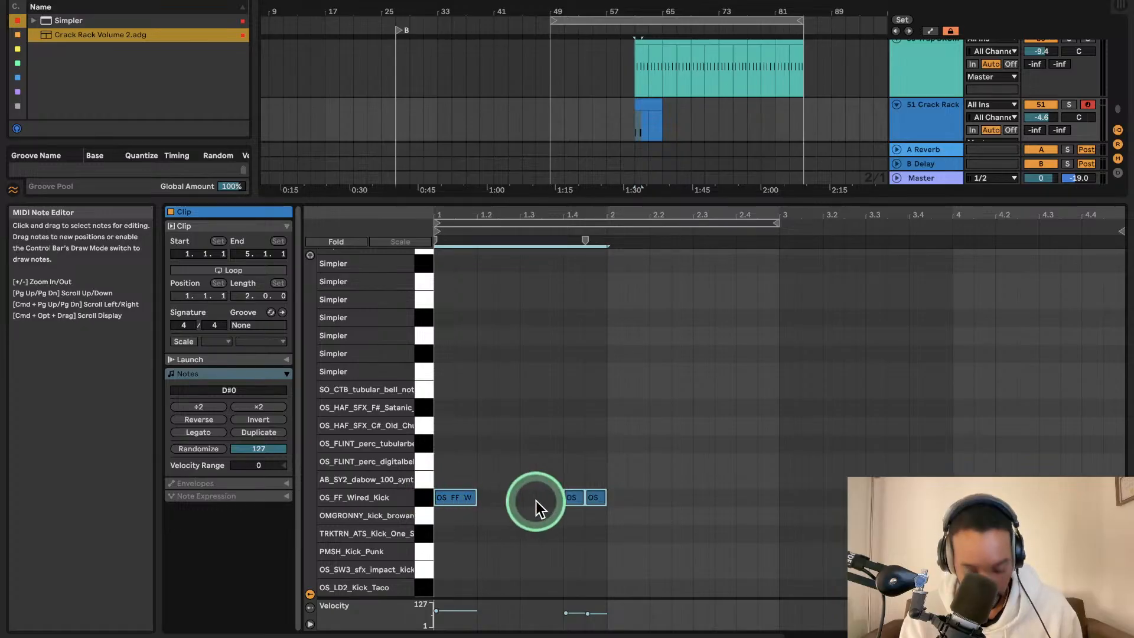
key("super+d")
key("space")
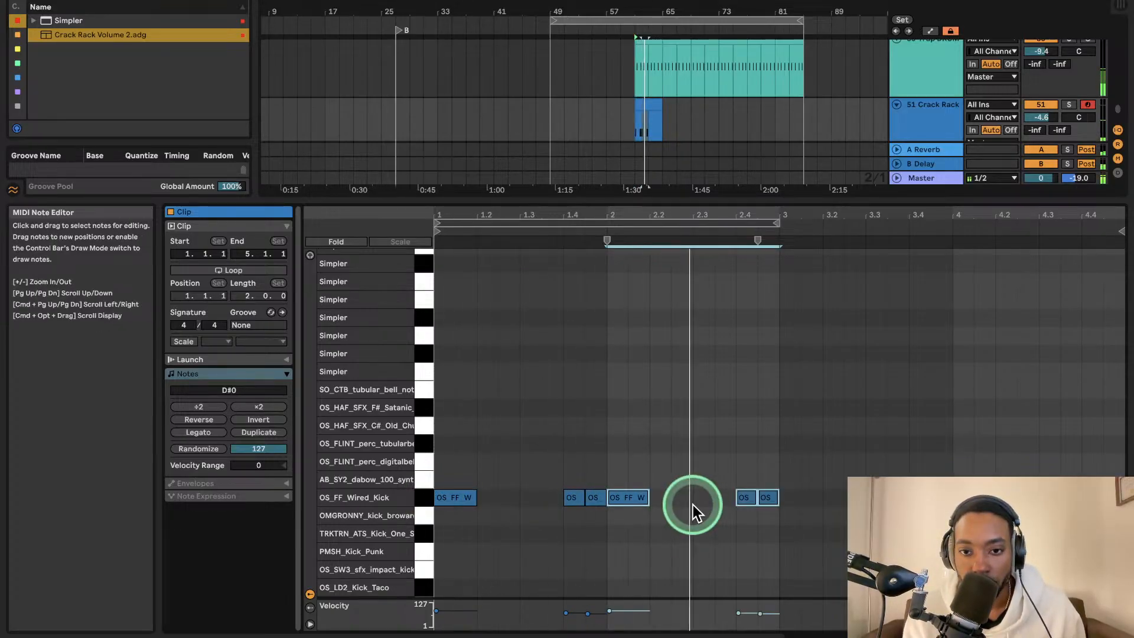
- Shift the three duplicated kicks from bar 2 to the start of bar 3
key("Right")
key("Right")
key("Right")
key("Right")
key("Right")
key("Right")
key("Right")
key("Right")
key("Right")
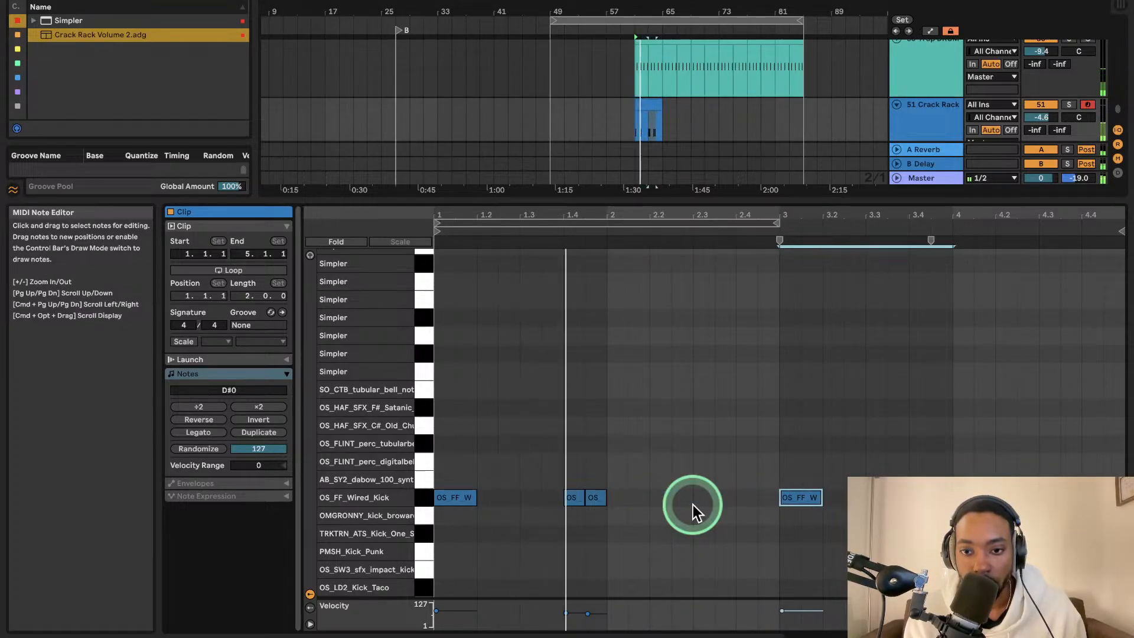
key("Left")
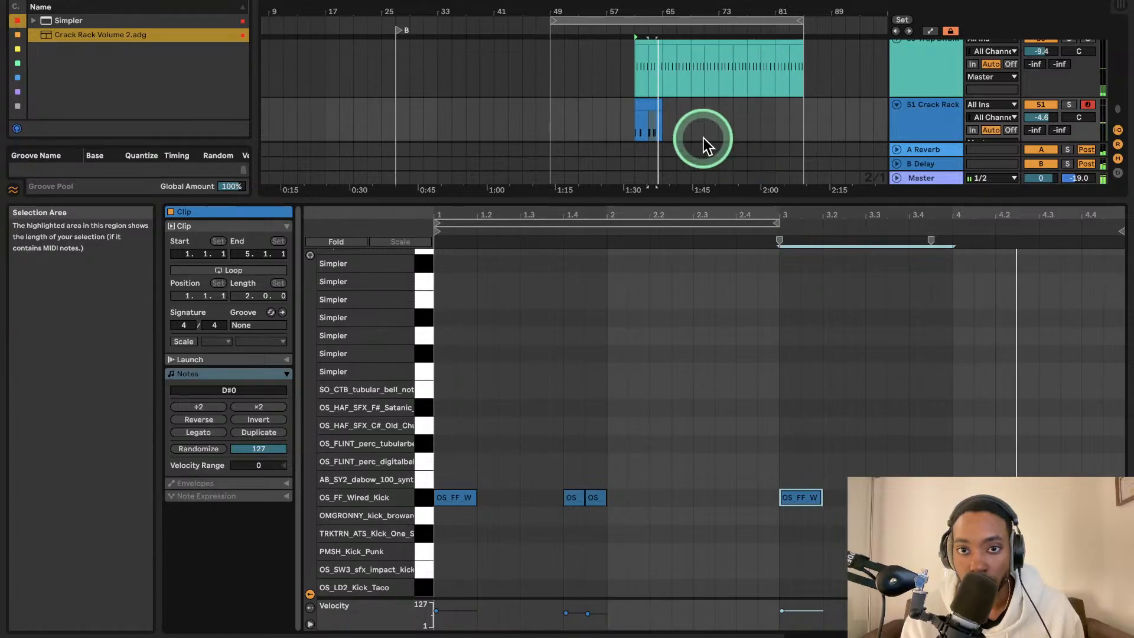
- Duplicate the four-bar Crack Rack kick clip five times so the pattern fills to bar 85, and start playback
left_click(650, 104)
key("space")
key("super+d")
key("super+d")
key("super+d")
key("super+d")
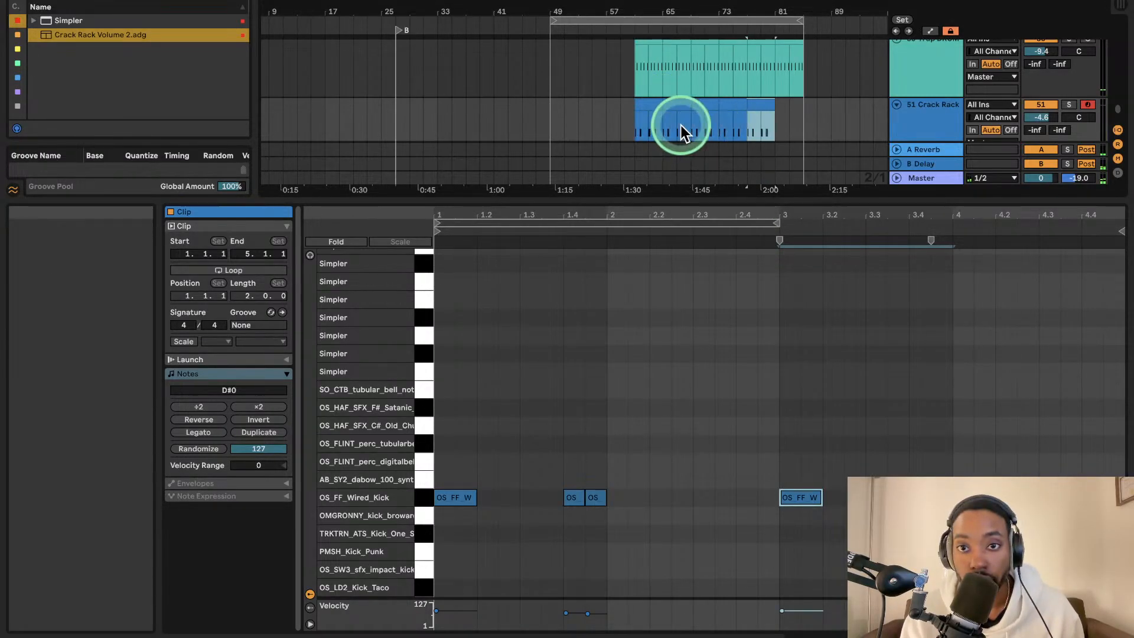
key("super+d")
key("space")
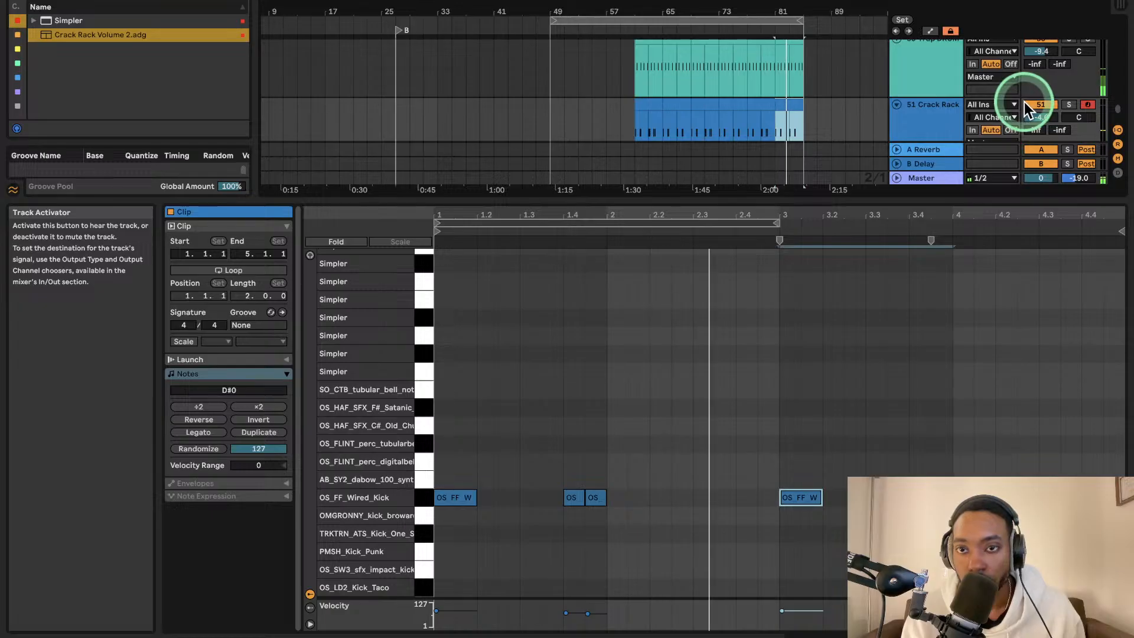
- Enlarge the arrangement area and listen from bar 49, examining the hi-hat, bell and drum tracks
scroll(886, 104, "up", 2)
scroll(880, 104, "down", 1)
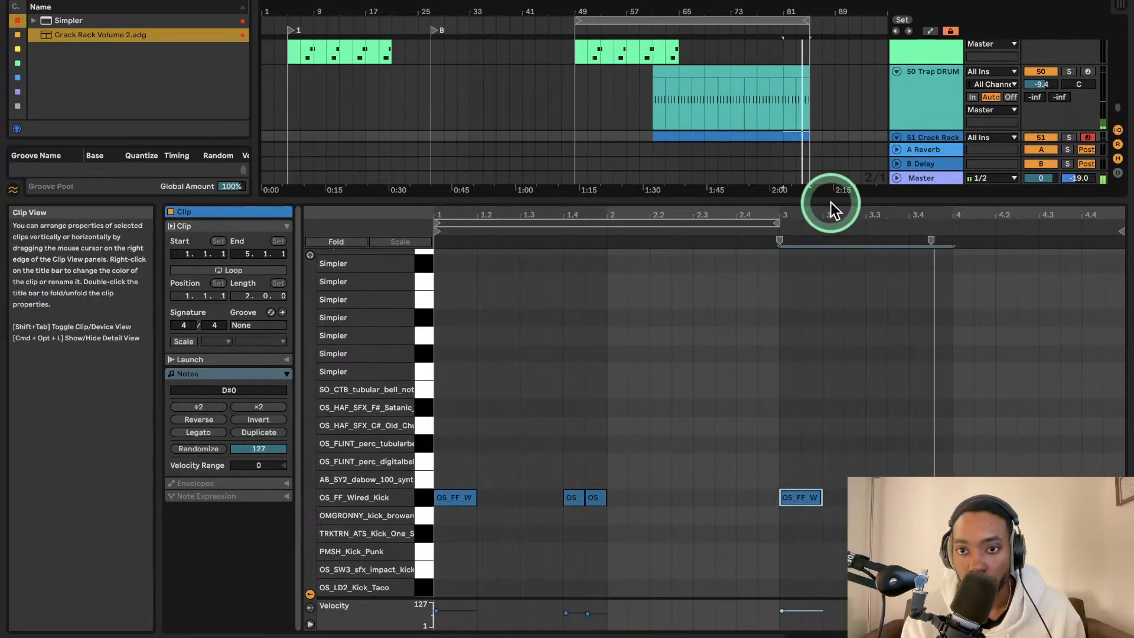
left_click_drag(827, 203, 836, 587)
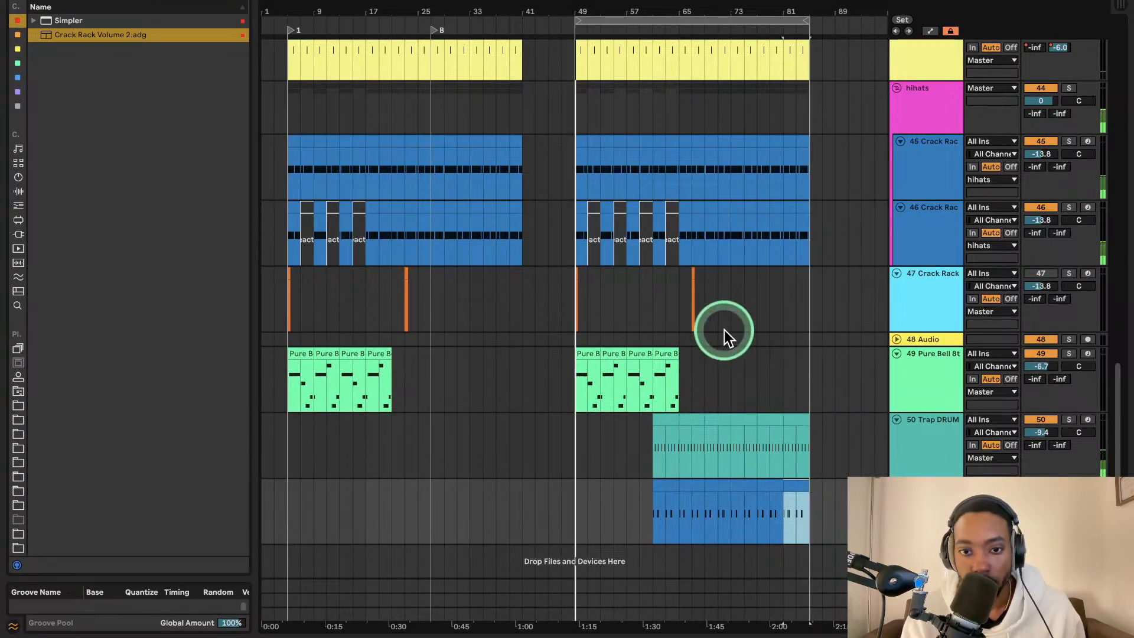
scroll(690, 283, "up", 2)
scroll(690, 282, "up", 3)
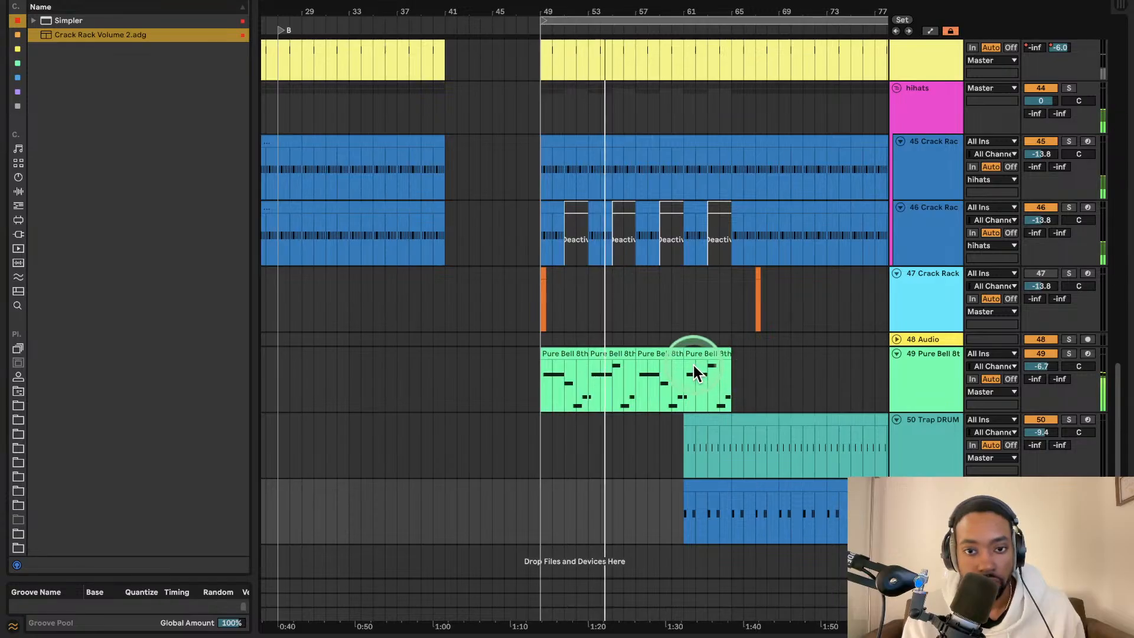
left_click(711, 353)
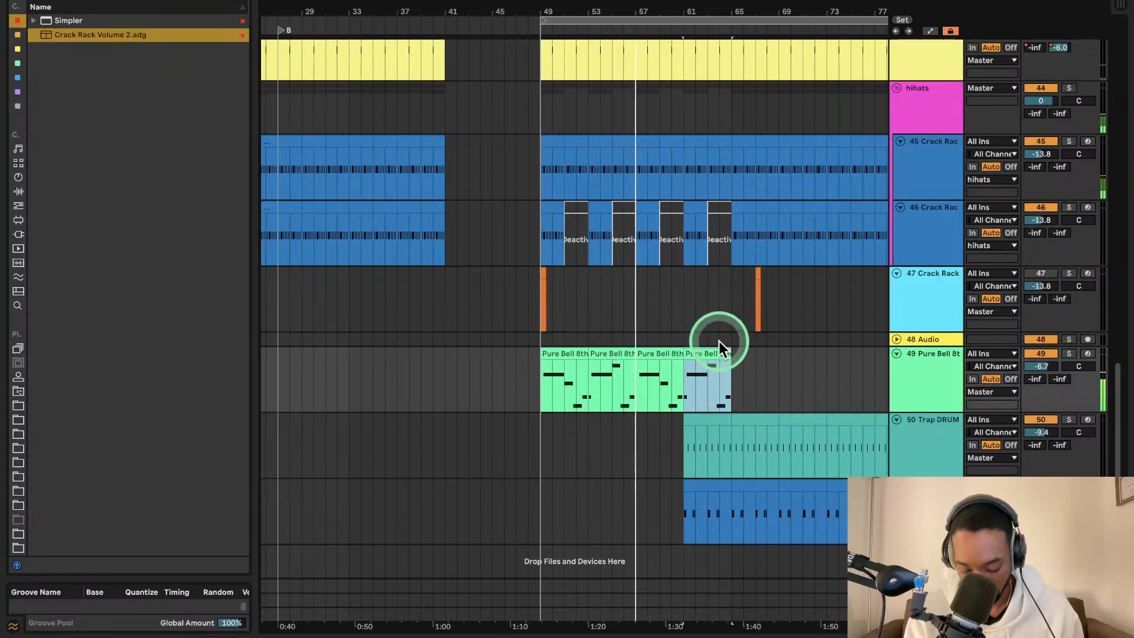
scroll(711, 317, "up", 1)
scroll(710, 316, "up", 4)
scroll(710, 317, "left", 5)
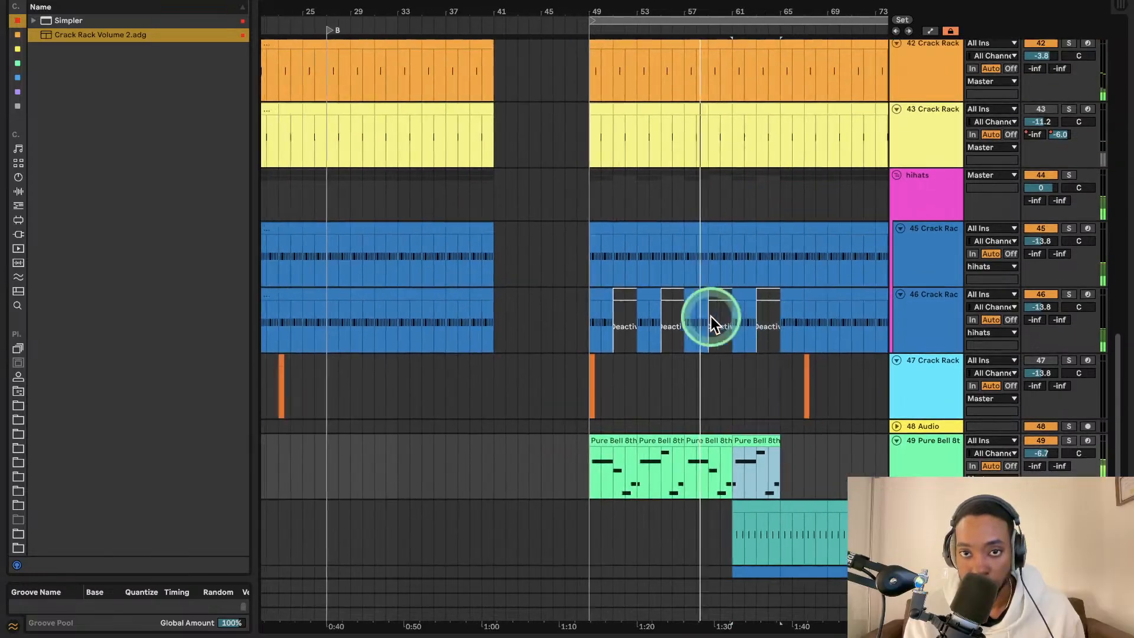
scroll(626, 303, "down", 4)
scroll(627, 303, "right", 6)
scroll(625, 304, "up", 10)
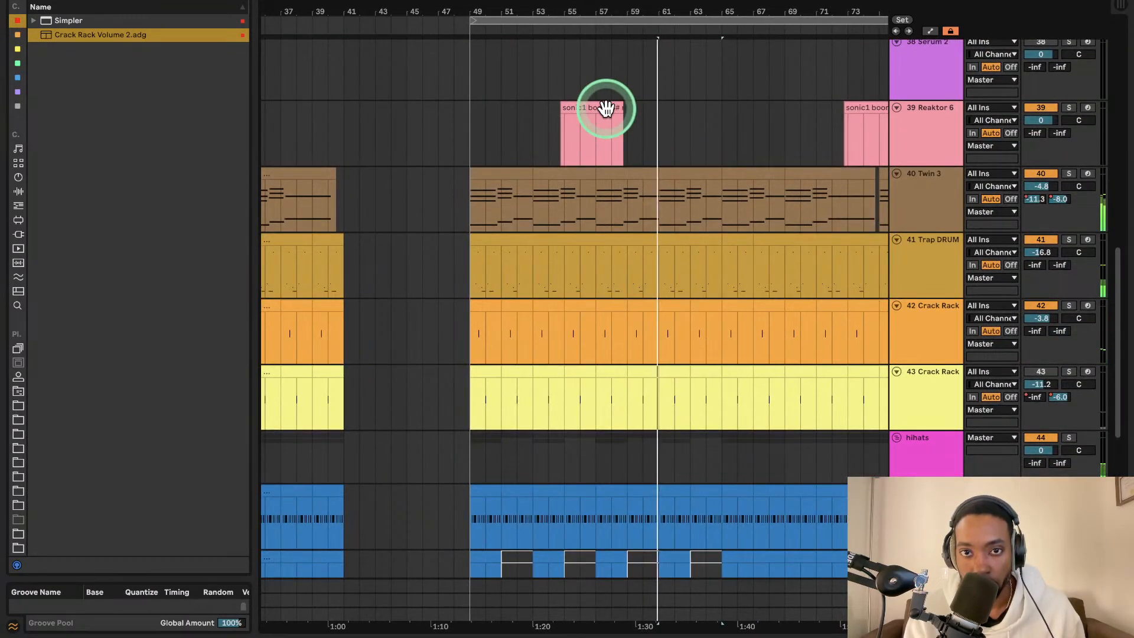
- Open the sonic1 boom clip near bar 55 and listen on, examining how the kick, snap and chord layers run past bar 61
double_click(615, 128)
scroll(616, 131, "up", 10)
scroll(615, 132, "down", 8)
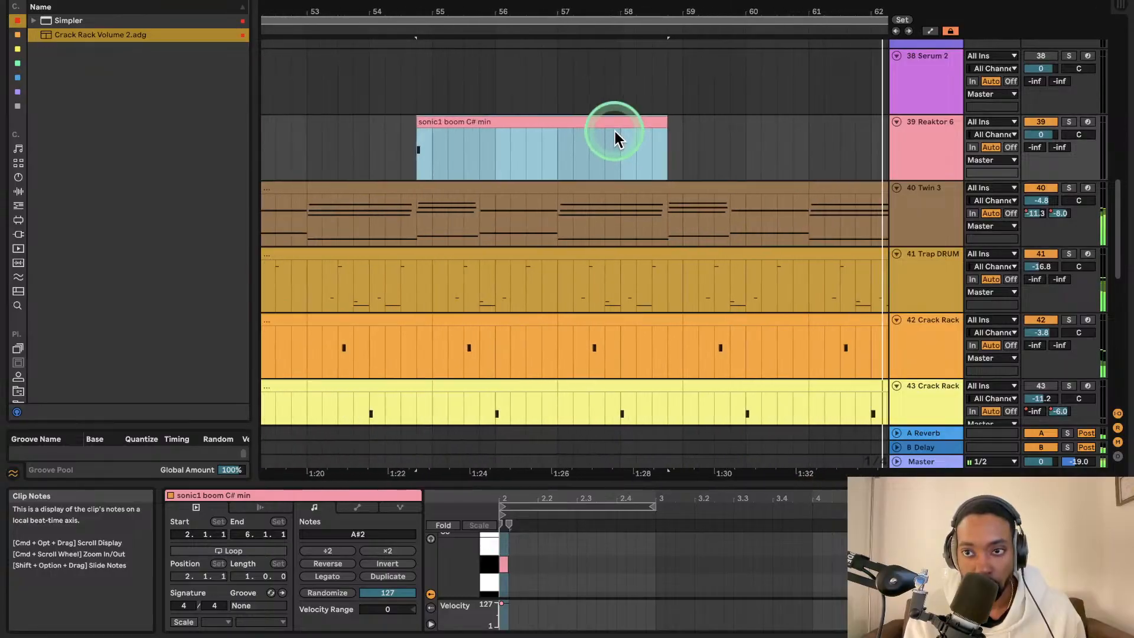
scroll(614, 130, "down", 6)
scroll(613, 130, "down", 1)
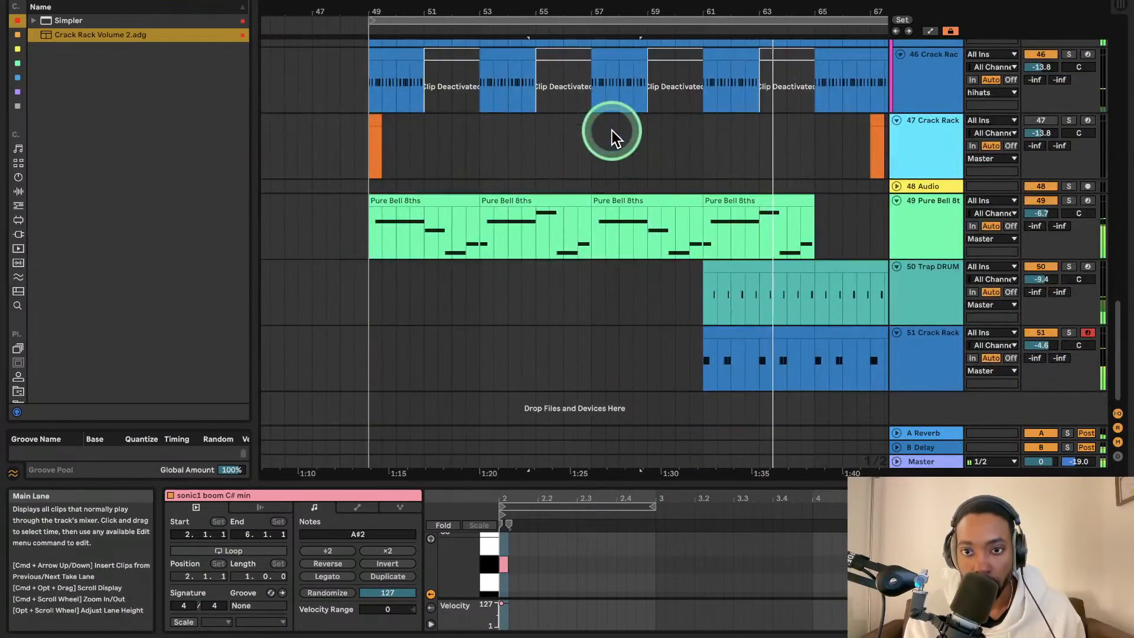
scroll(611, 130, "down", 5)
scroll(607, 130, "up", 2)
scroll(606, 130, "right", 3)
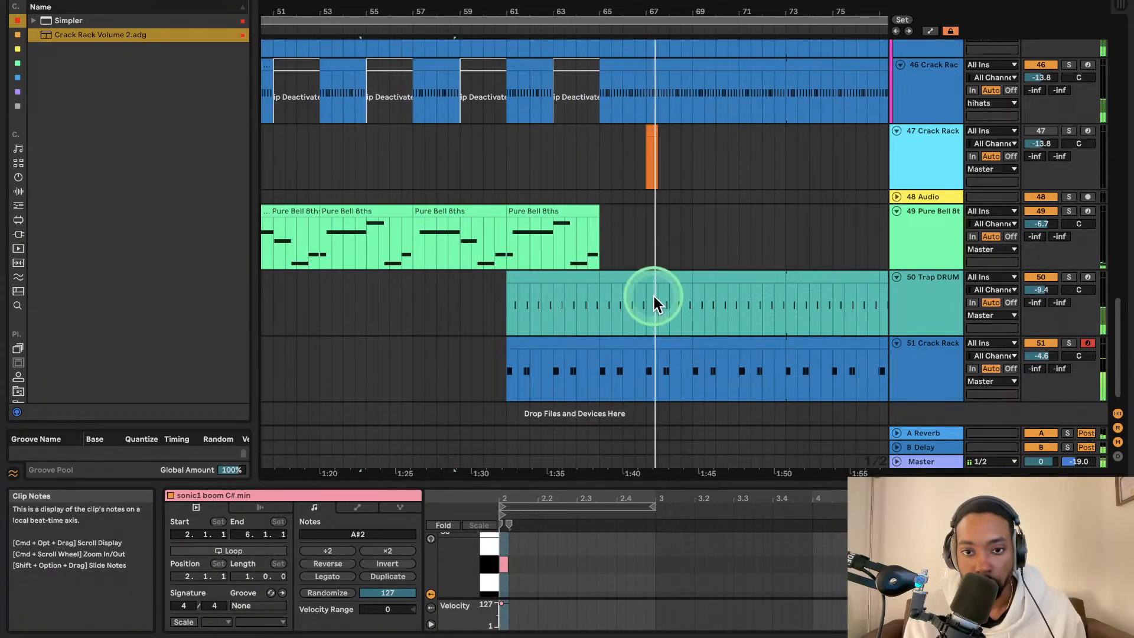
scroll(655, 298, "left", 1)
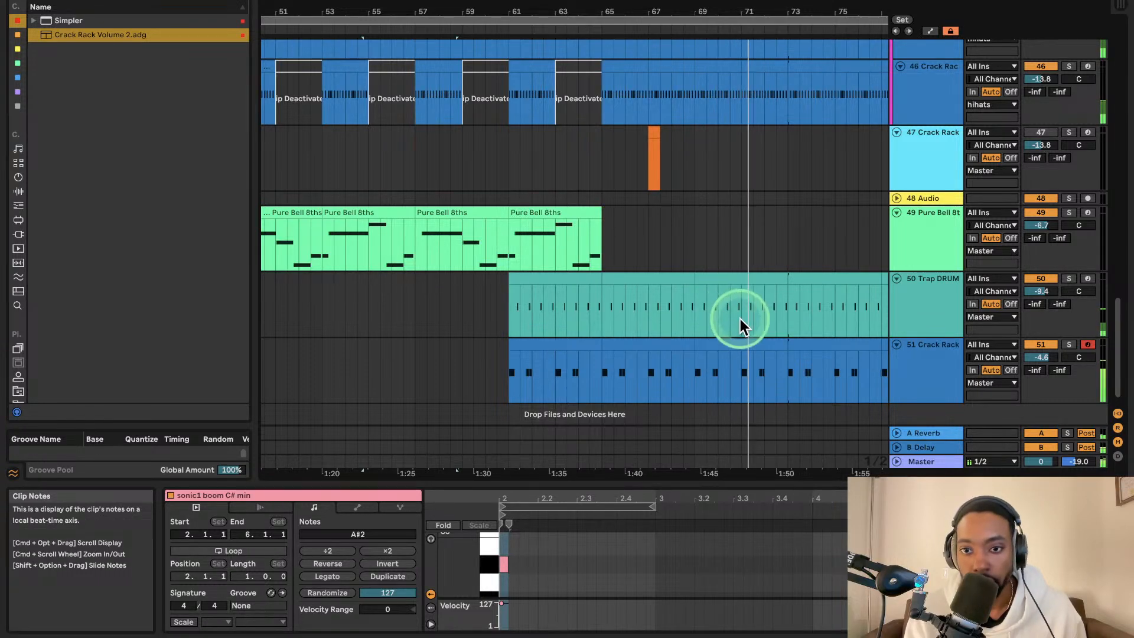
scroll(684, 219, "up", 5)
scroll(684, 219, "right", 3)
scroll(676, 224, "up", 5)
scroll(676, 225, "left", 1)
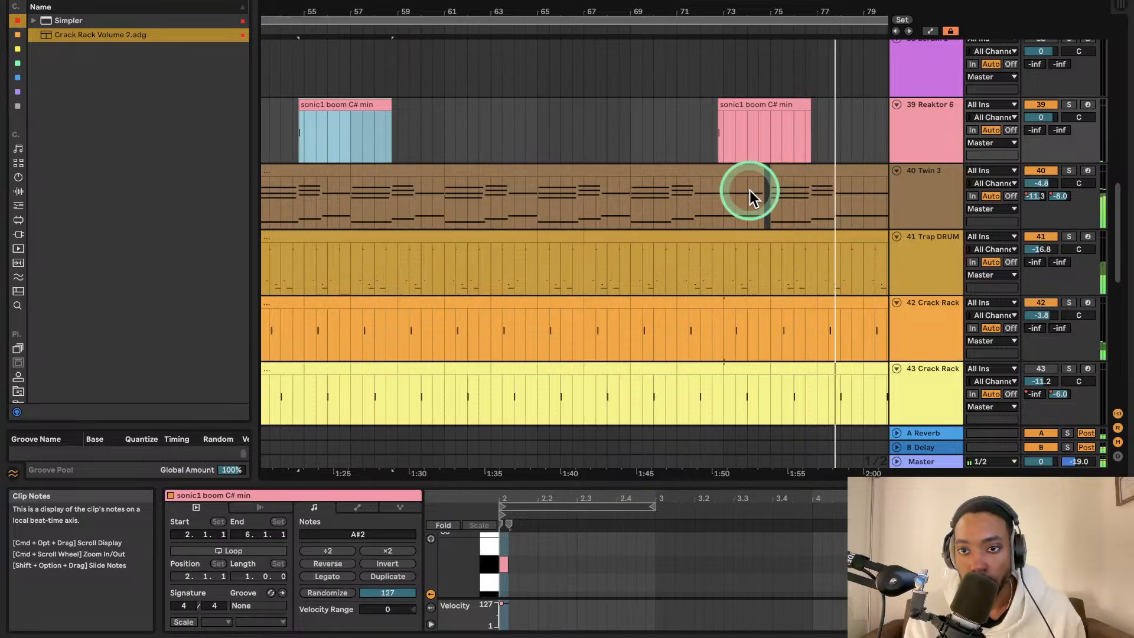
scroll(722, 183, "down", 2)
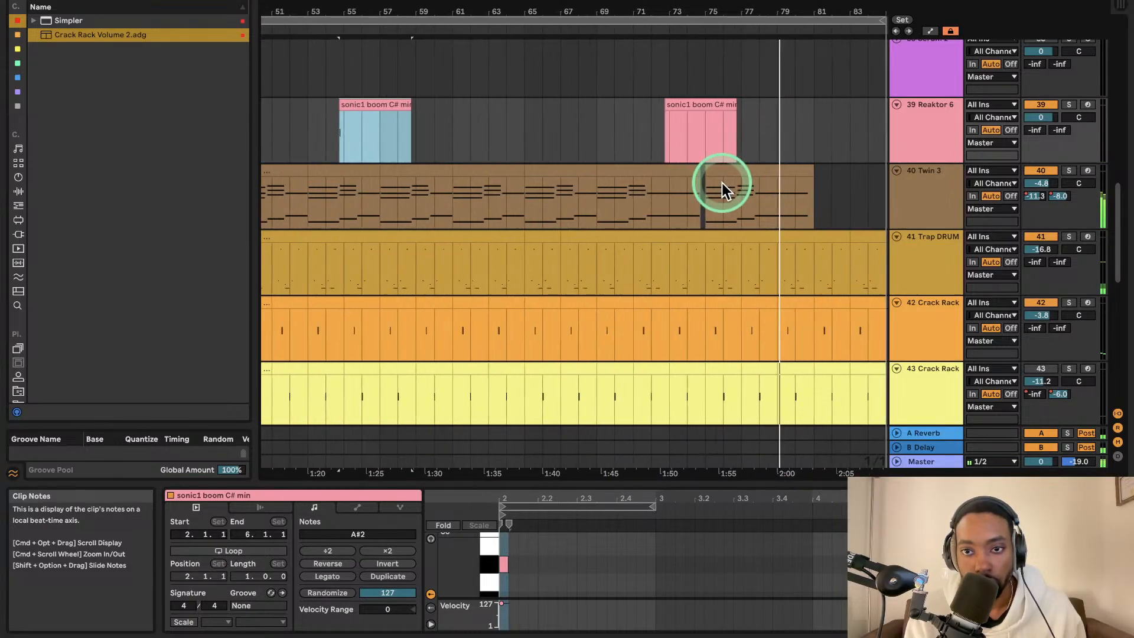
- Duplicate the last Twin 3 chord clip to bar 81 and delete the part that extends past bar 85
left_click(731, 172)
left_click_drag(733, 174, 696, 204)
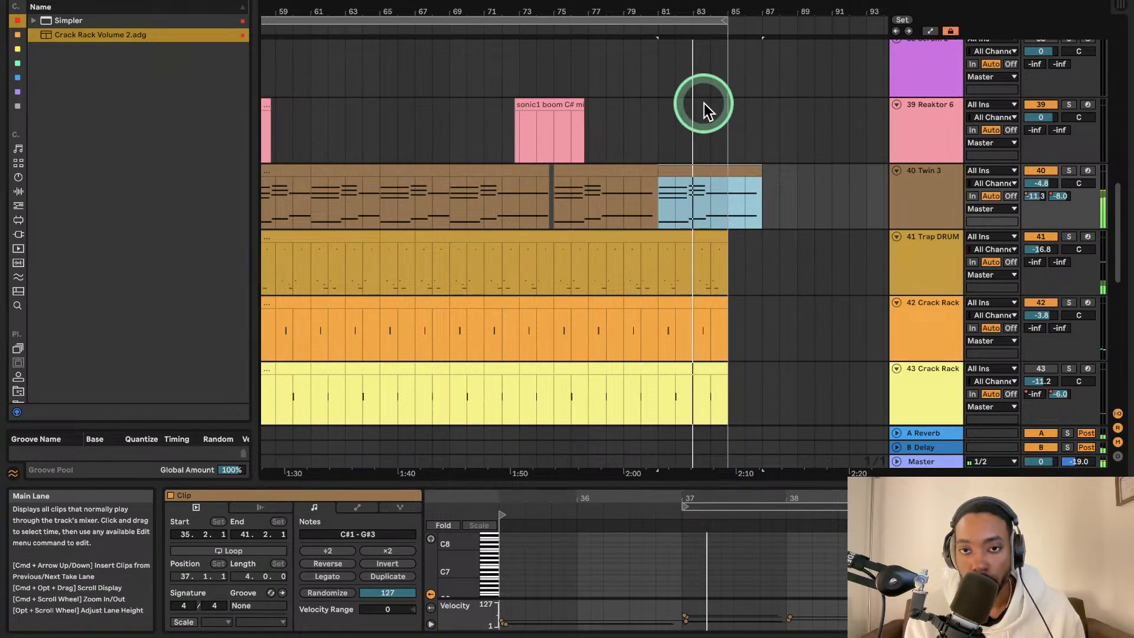
left_click(730, 21)
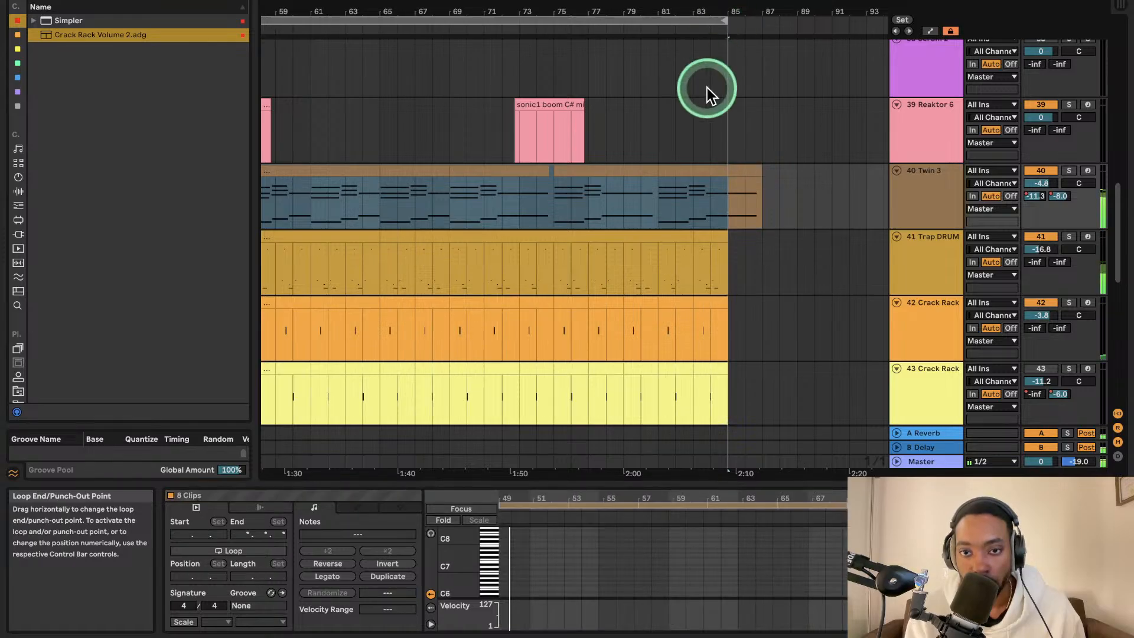
left_click(727, 204)
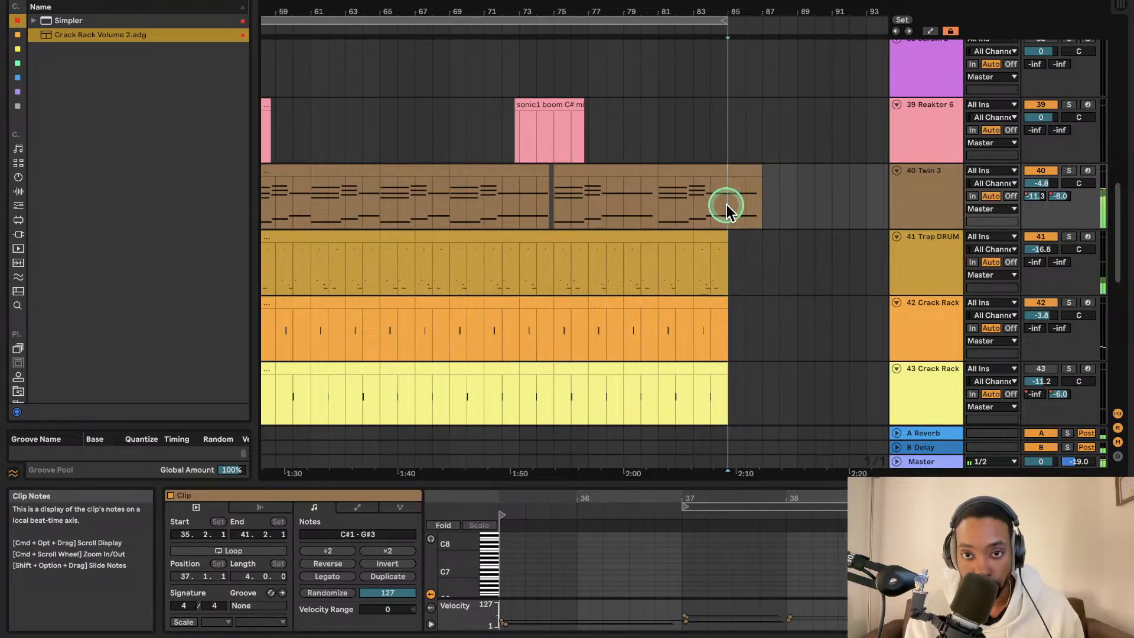
left_click_drag(735, 189, 760, 177)
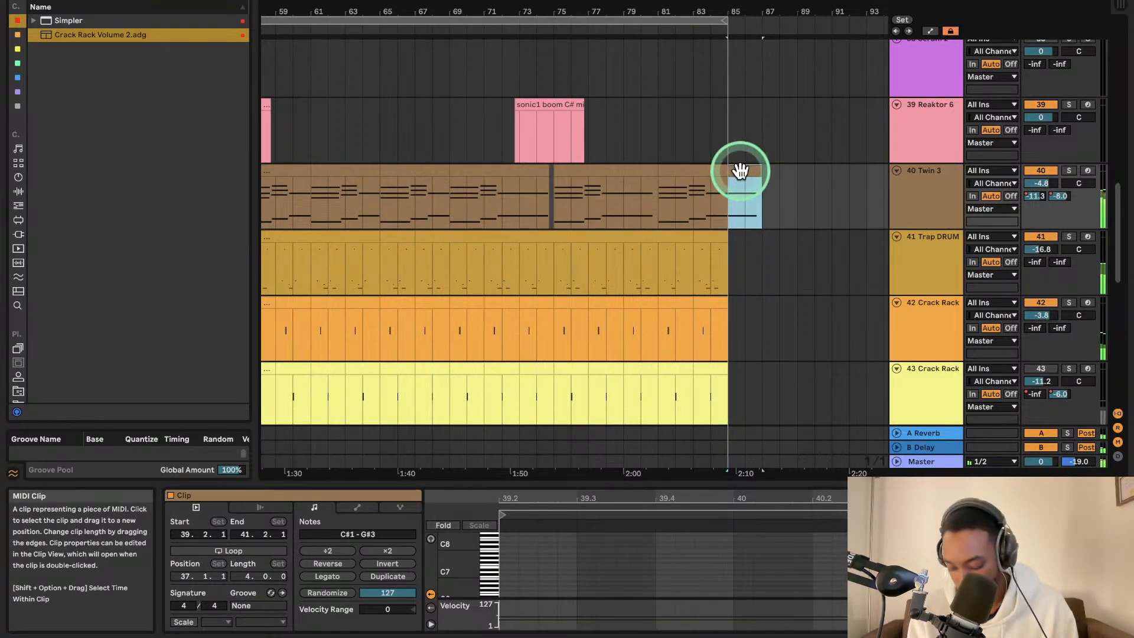
key("Delete")
scroll(593, 173, "left", 5)
left_click(555, 144)
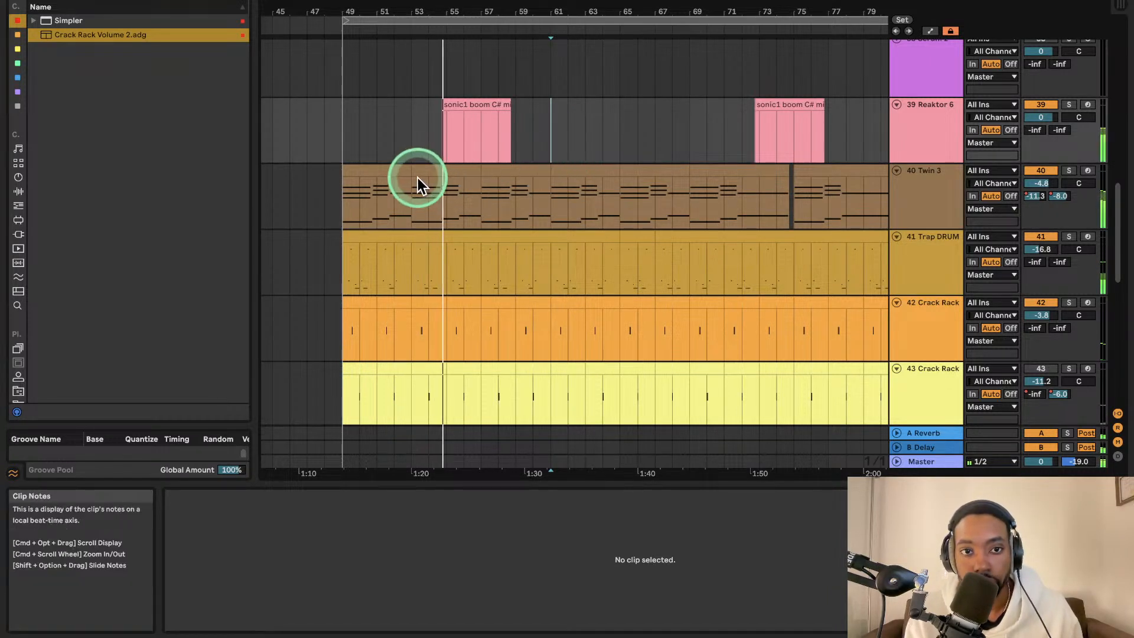
- In the Twin 3 clip at bar 49, shift the four-note chord at 37.1 about three sixteenths later and play it back
left_click_drag(417, 179, 346, 178)
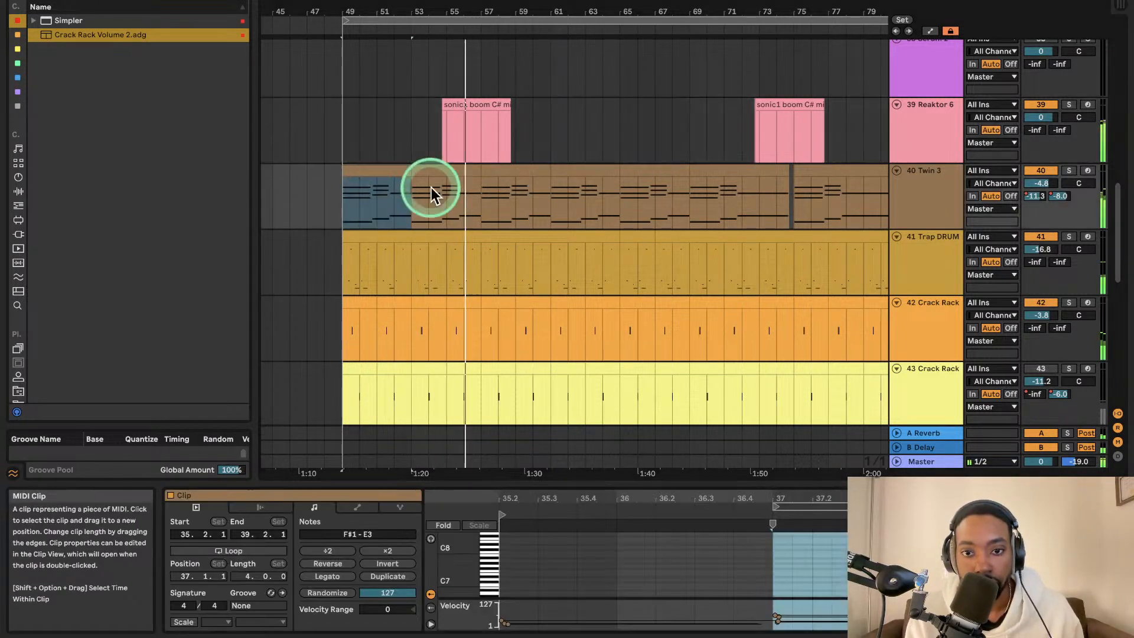
left_click_drag(683, 478, 709, 180)
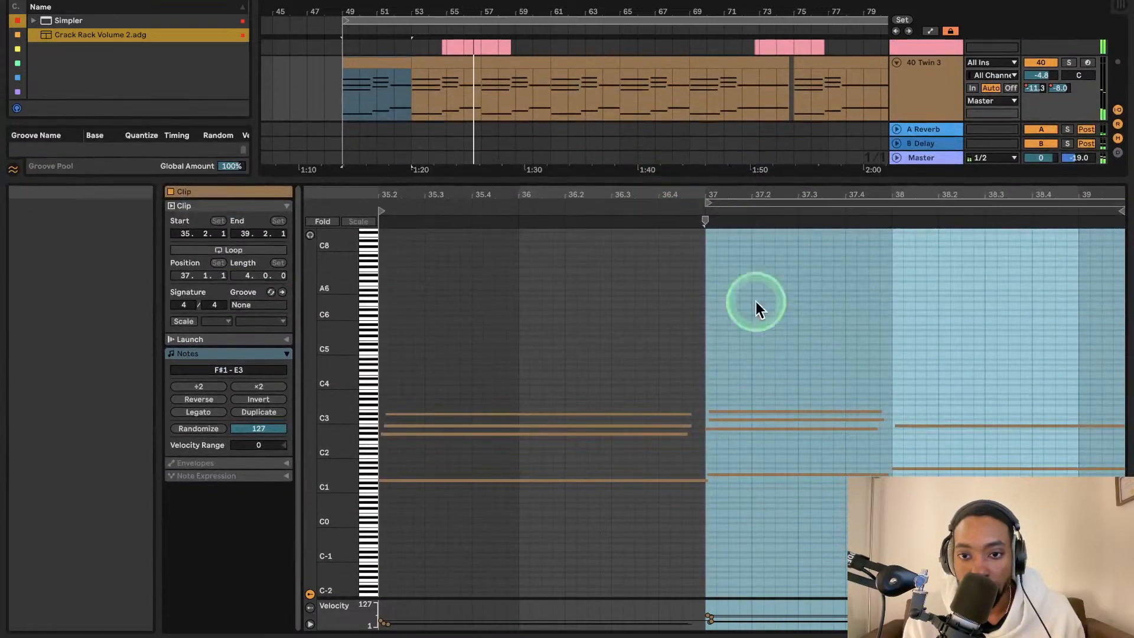
left_click_drag(727, 387, 765, 501)
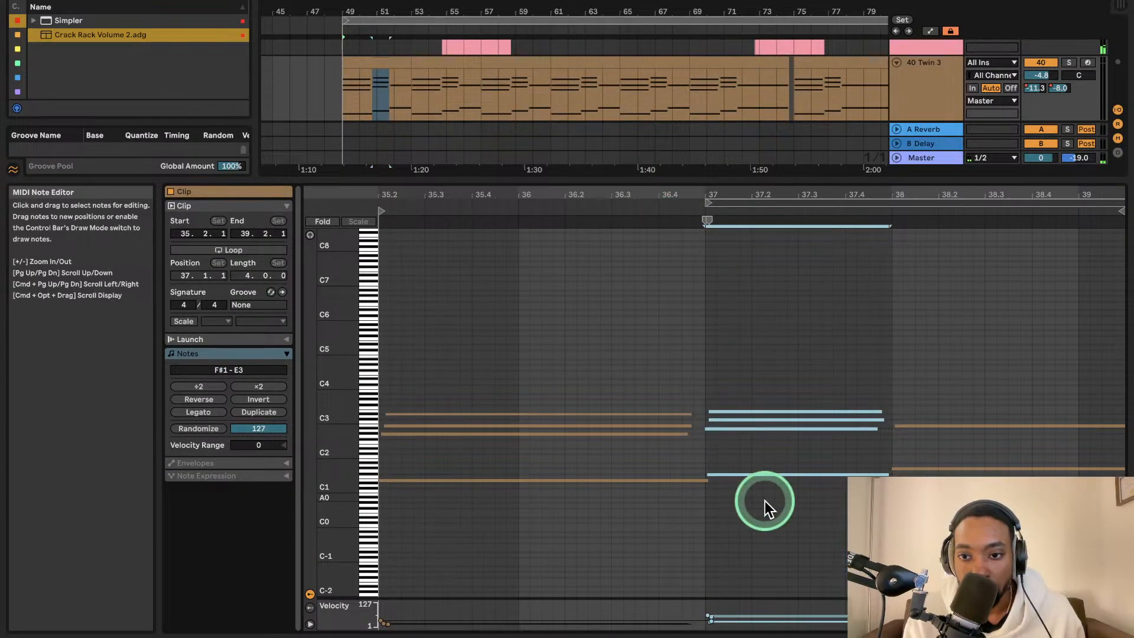
key("space")
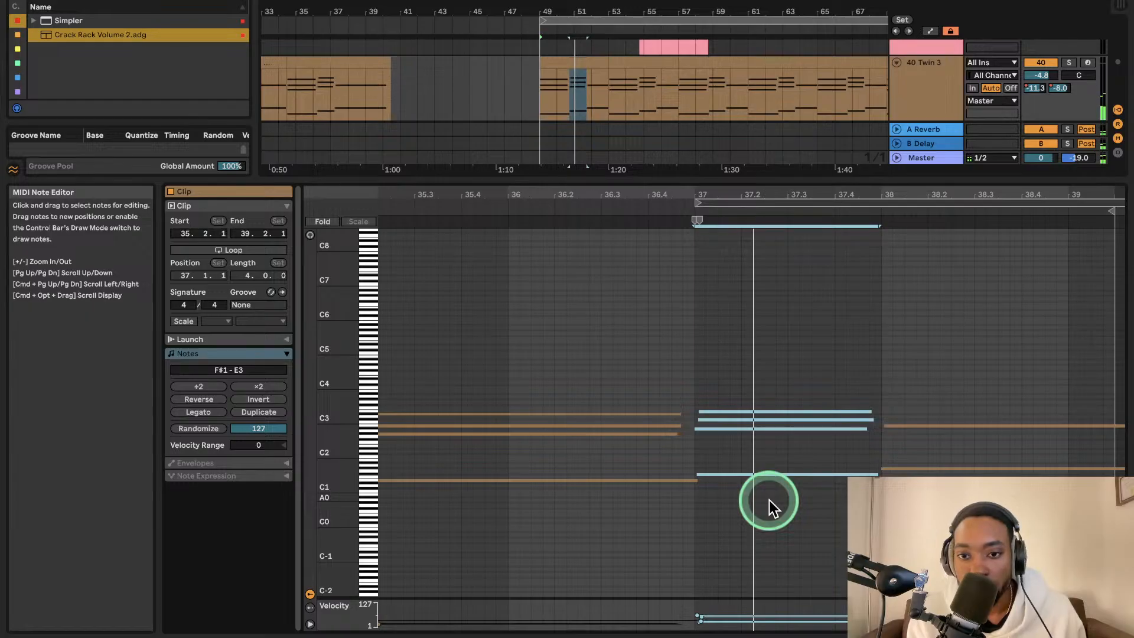
key("space")
key("Right")
key("Right")
key("Right")
key("Right")
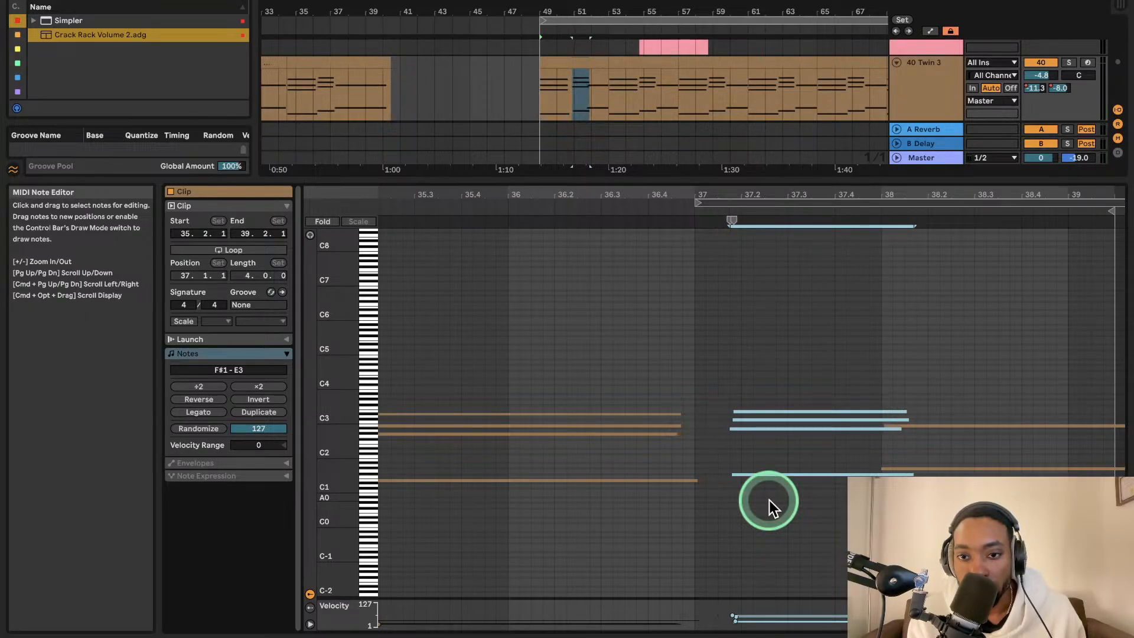
key("space")
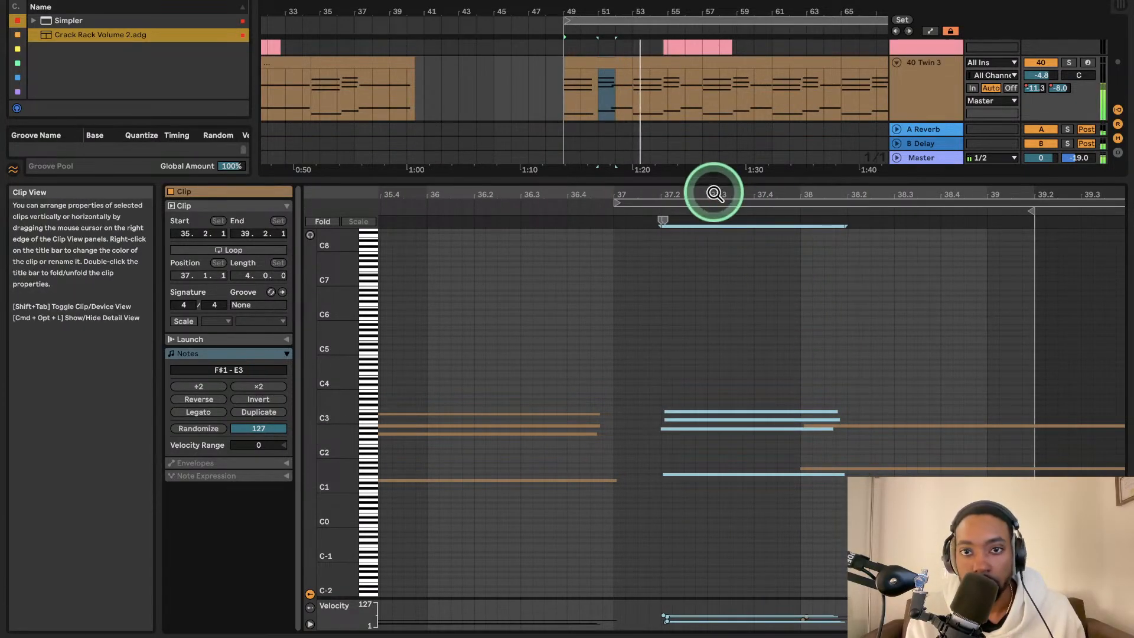
- Enlarge the arrangement area and recolour the Twin 3 chord clips from bar 49 to bar 69 teal
left_click_drag(715, 180, 709, 620)
scroll(701, 332, "up", 5)
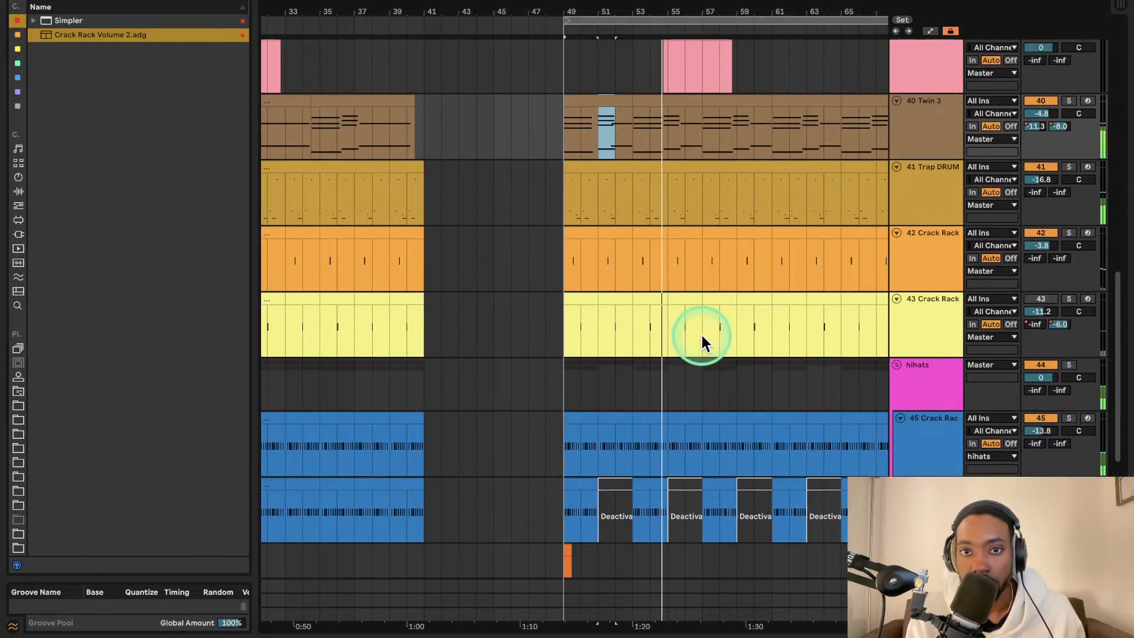
scroll(698, 295, "left", 2)
scroll(699, 234, "right", 3)
scroll(687, 239, "up", 1)
scroll(687, 238, "left", 3)
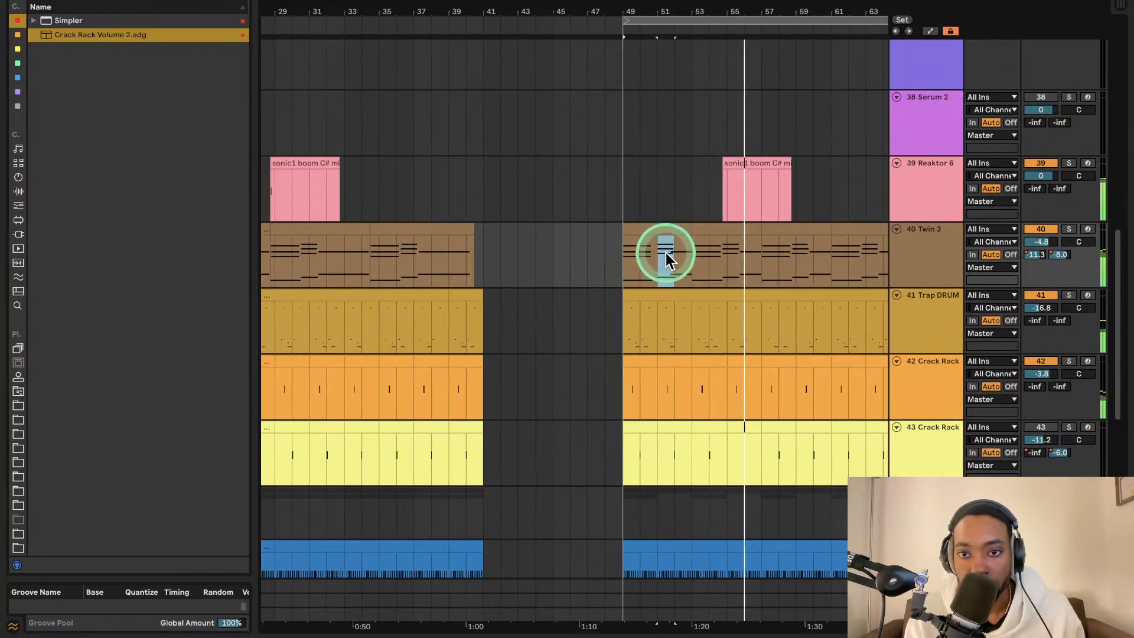
scroll(665, 253, "right", 3)
left_click(588, 228)
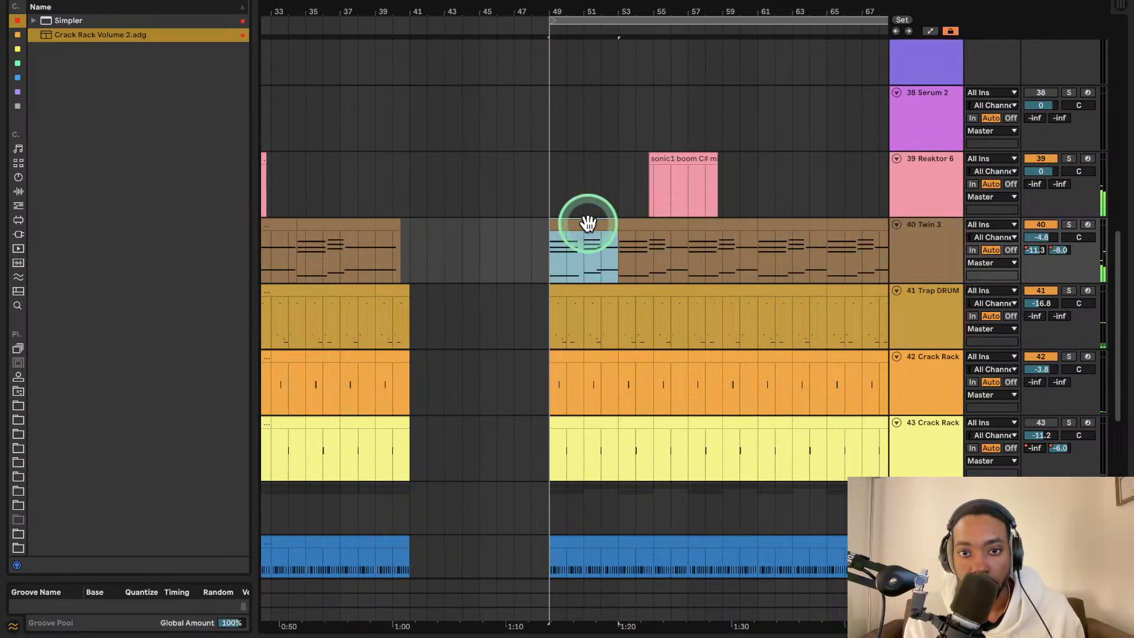
left_click(702, 228)
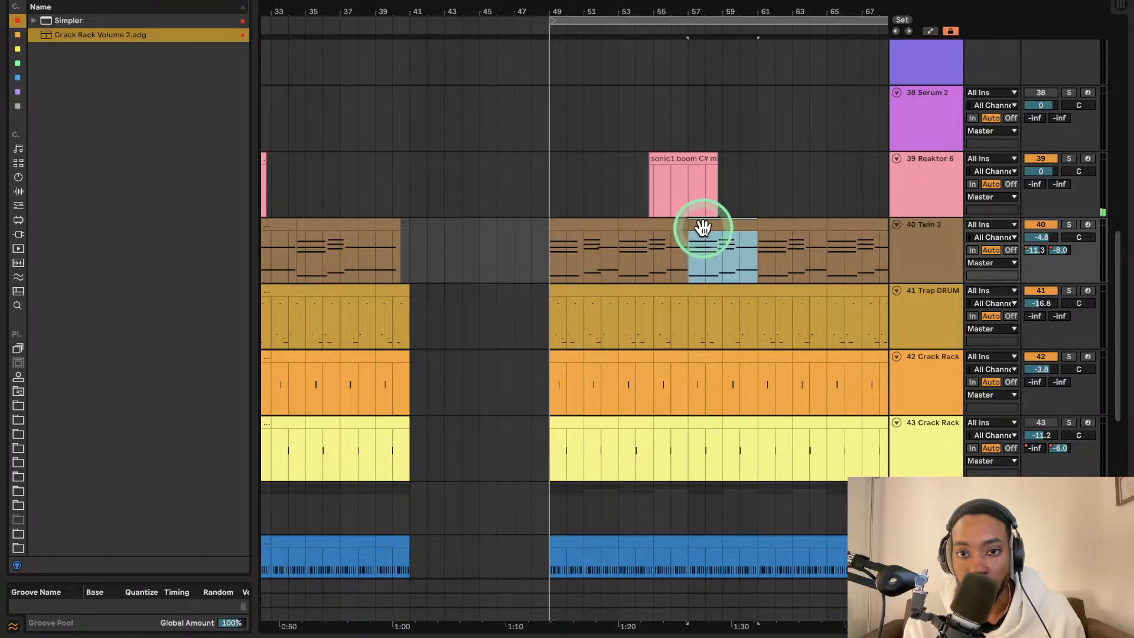
left_click(836, 229)
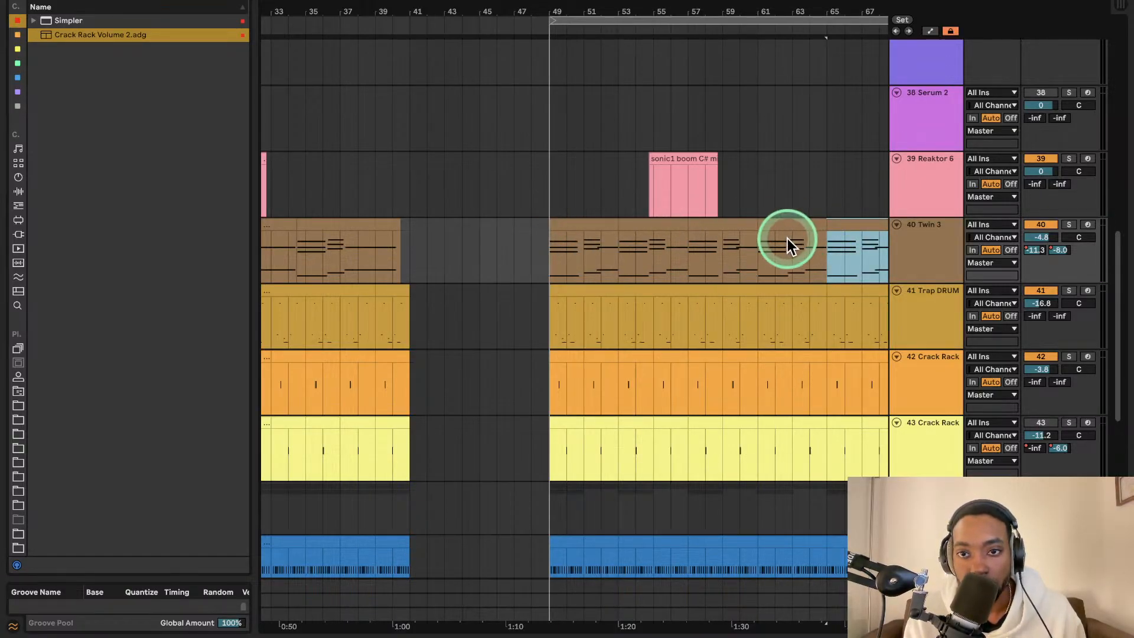
scroll(862, 240, "right", 1)
left_click(573, 228, "shift")
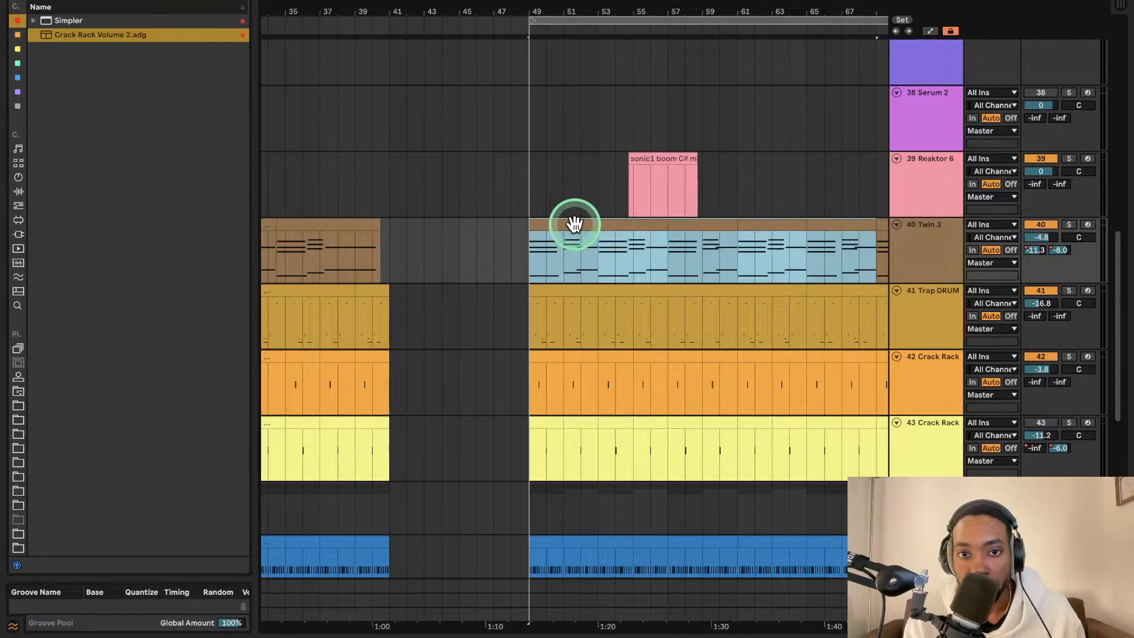
right_click(575, 225)
left_click(664, 460)
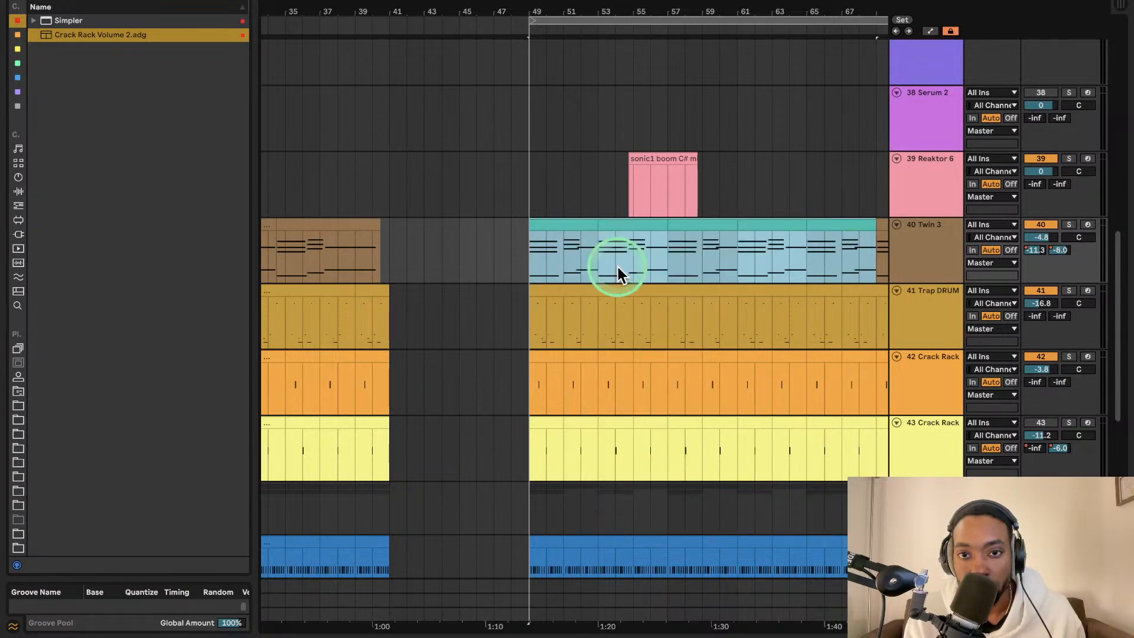
- Play the arrangement from bar 49 and go through the teal Twin 3 clips up to bar 65
left_click(538, 240)
key("space")
scroll(705, 266, "down", 3)
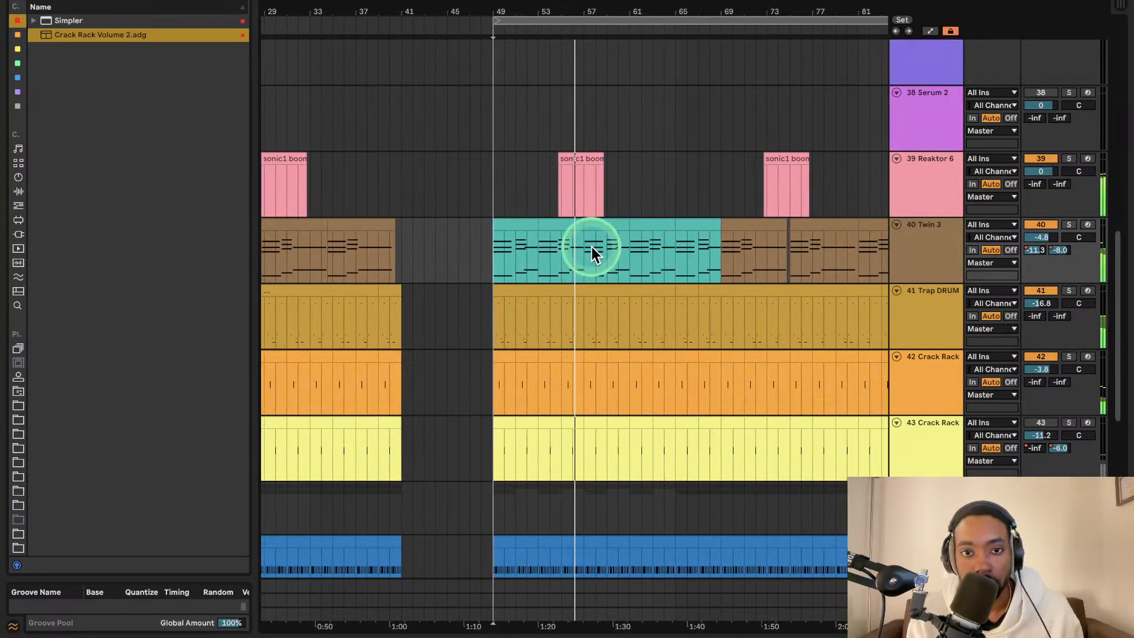
left_click(510, 230)
left_click(532, 232)
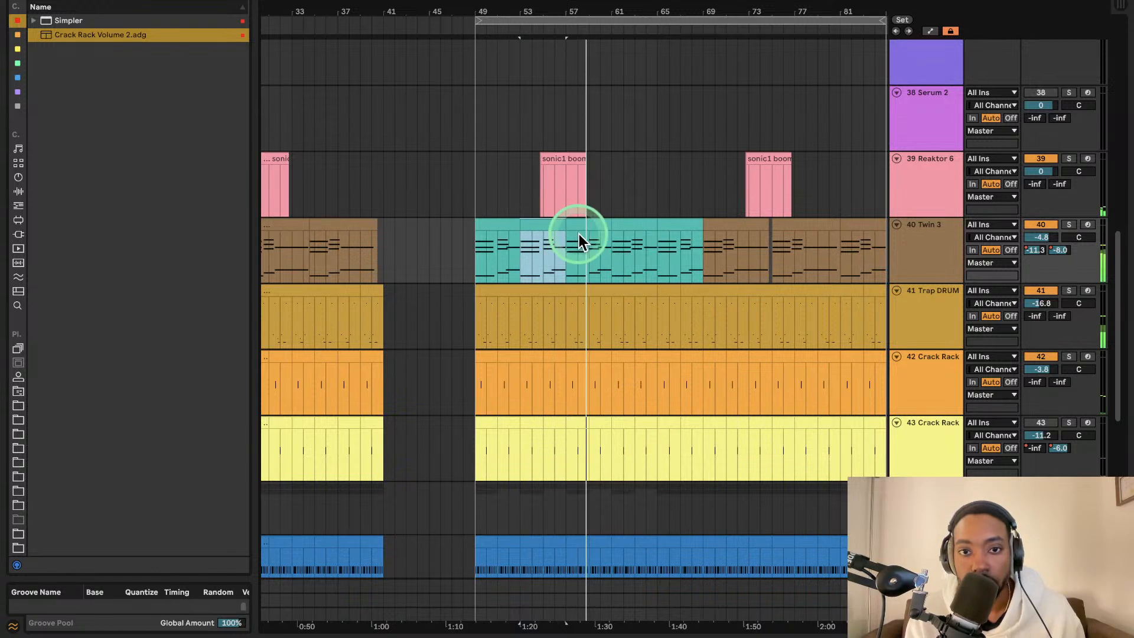
left_click(595, 228)
left_click(617, 229)
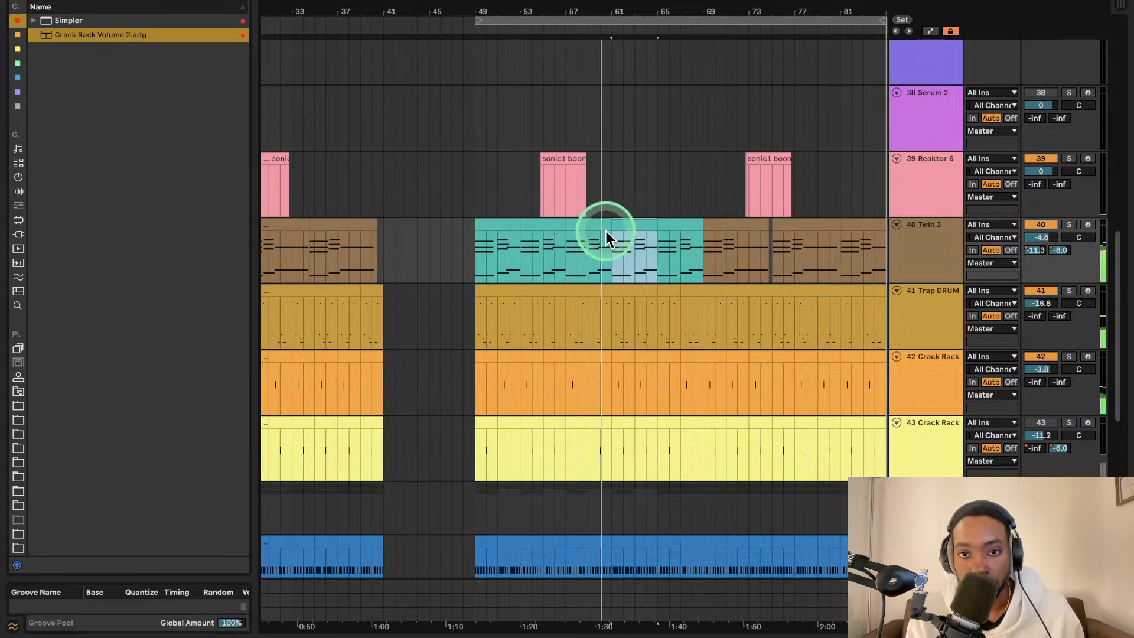
- Duplicate the teal Twin 3 chord clip at bar 65 four times to fill bars 69 to 85
left_click(671, 253)
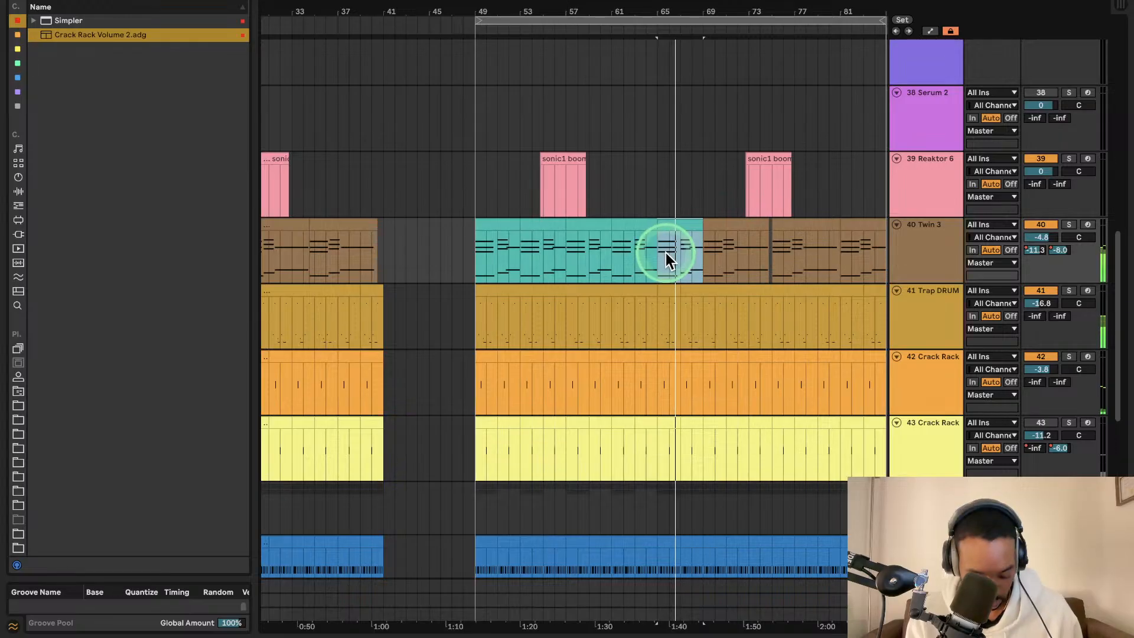
key("Right")
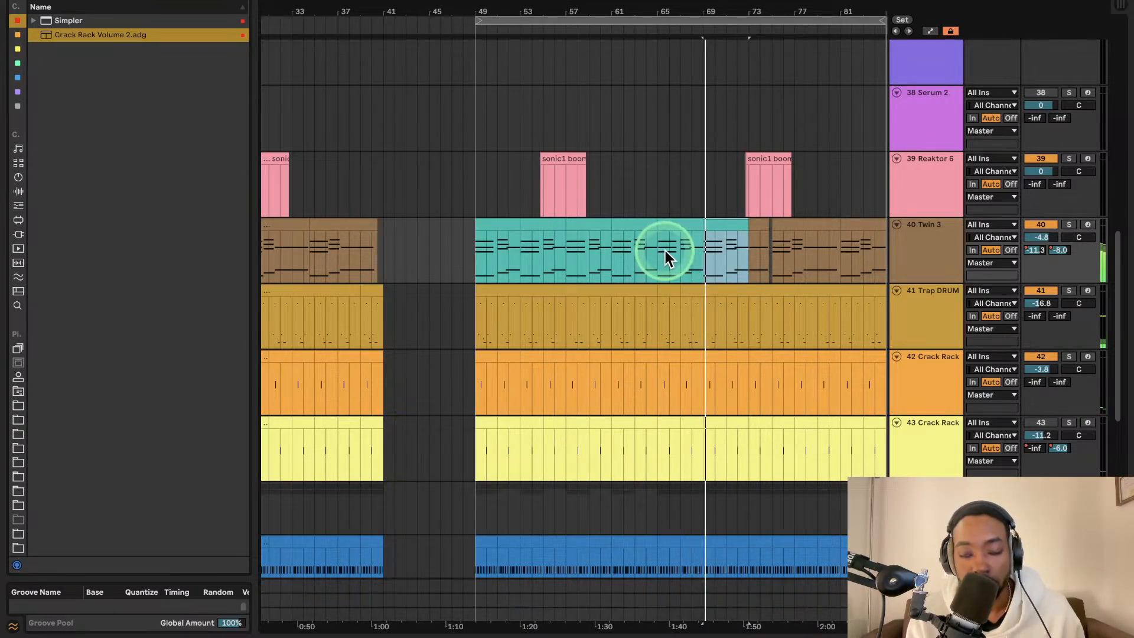
key("Right")
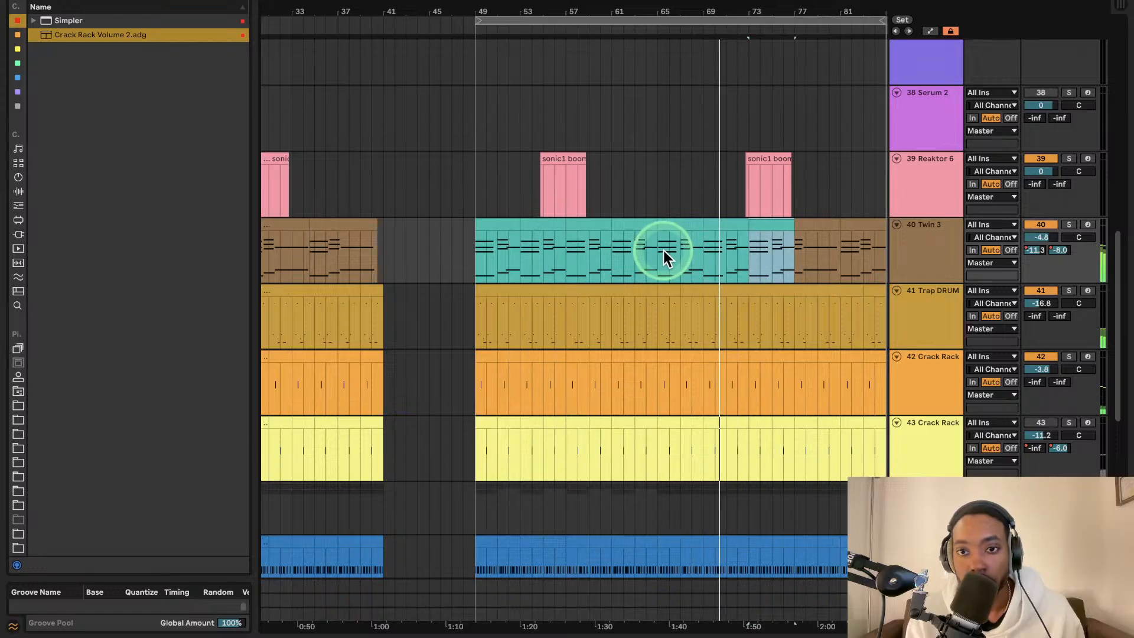
scroll(667, 250, "right", 3)
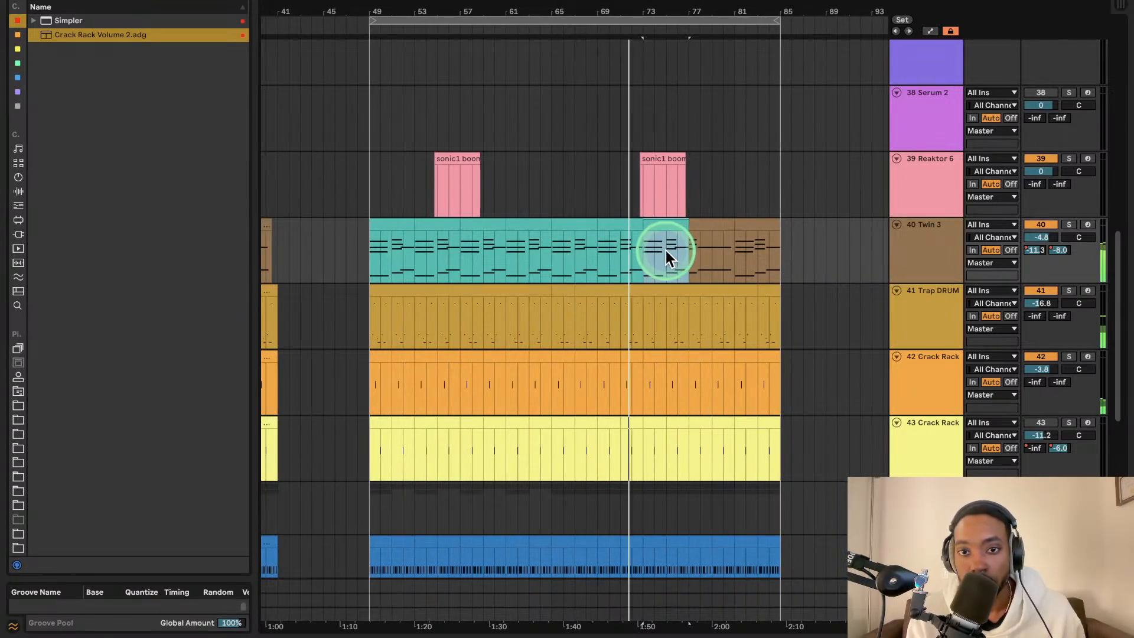
key("Right")
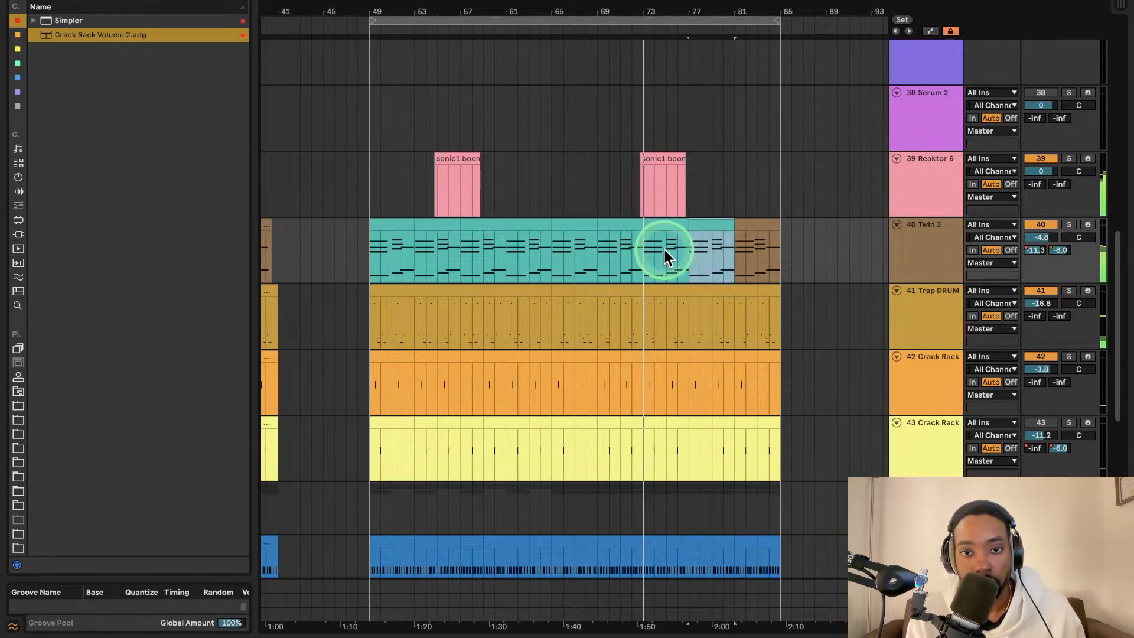
key("Right")
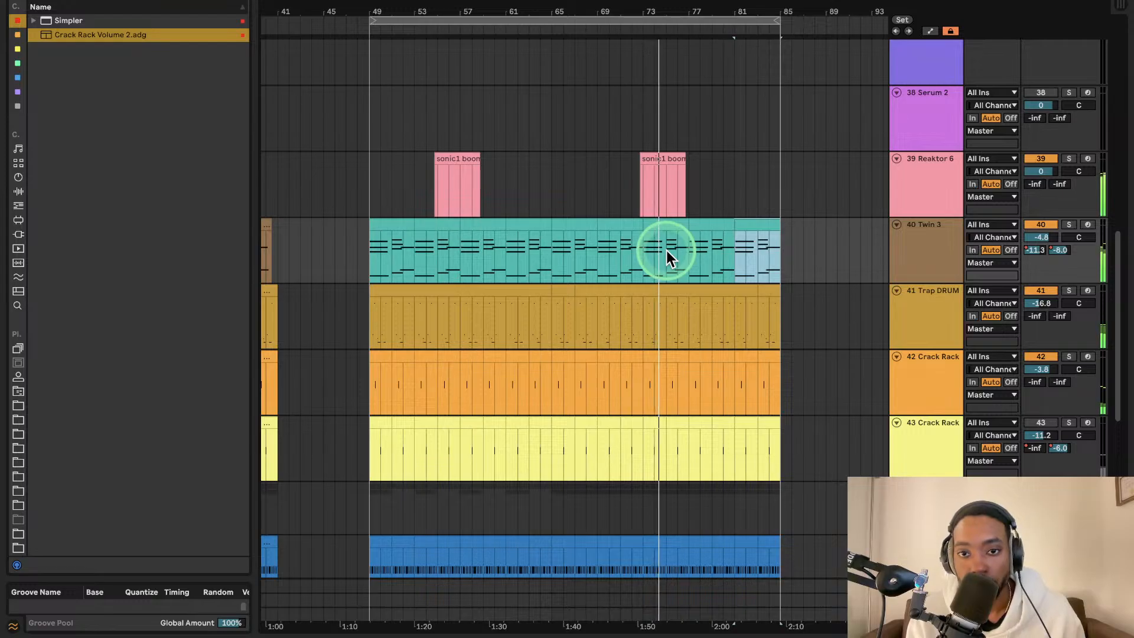
scroll(682, 246, "right", 1)
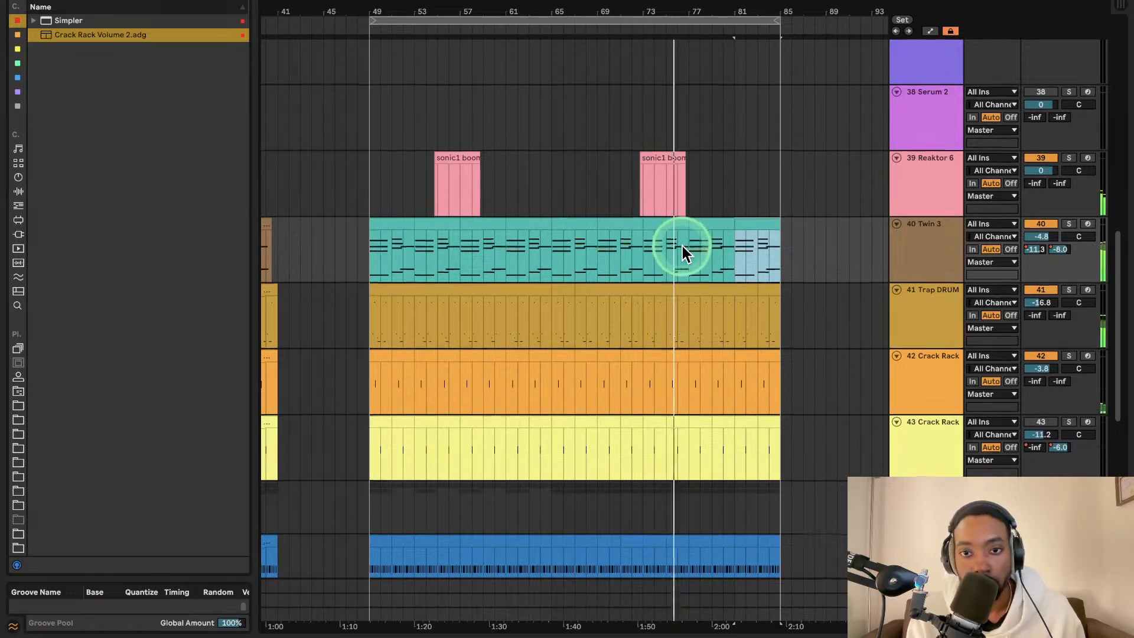
- Add the OTT Multiband Dynamics preset to the blue kick track, 51 Crack Rack
scroll(680, 251, "down", 5)
scroll(679, 254, "down", 2)
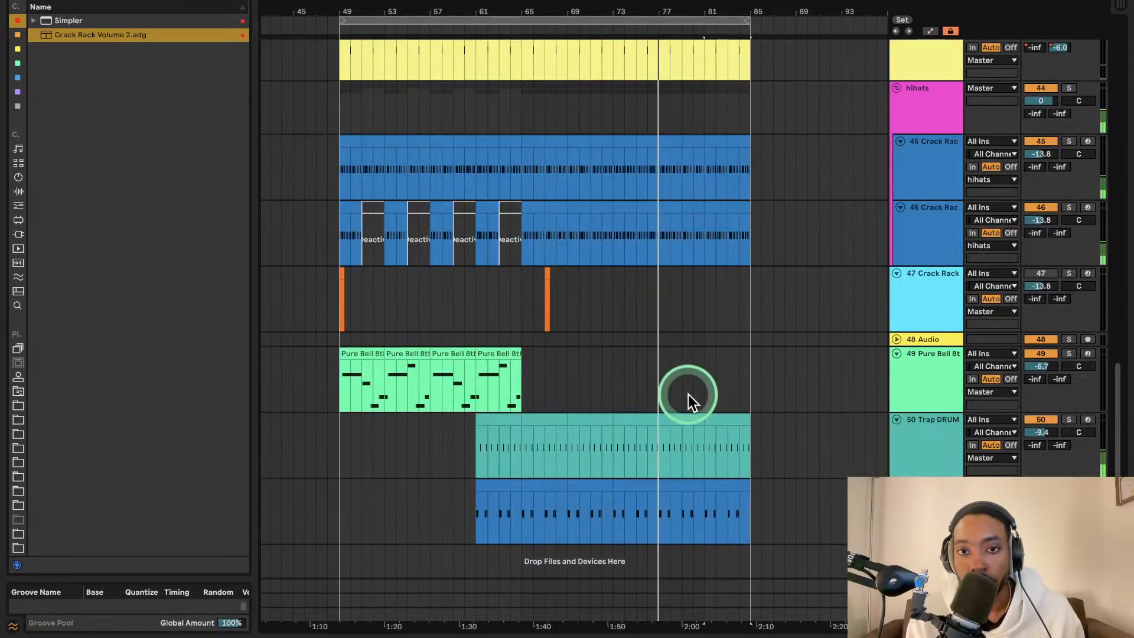
left_click(637, 535)
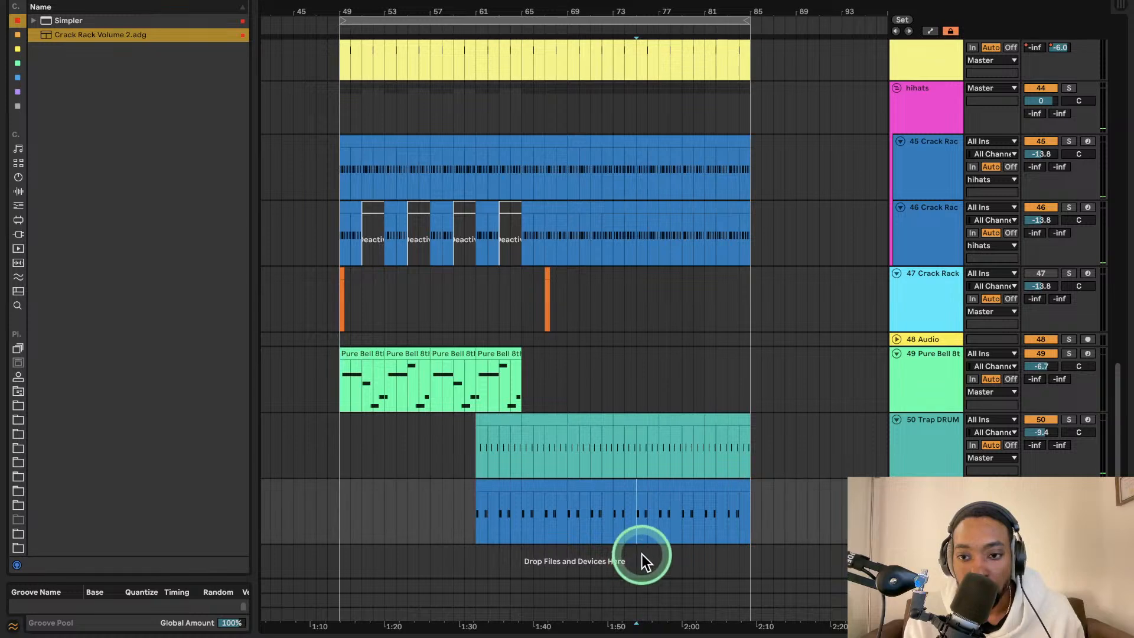
scroll(662, 449, "down", 2)
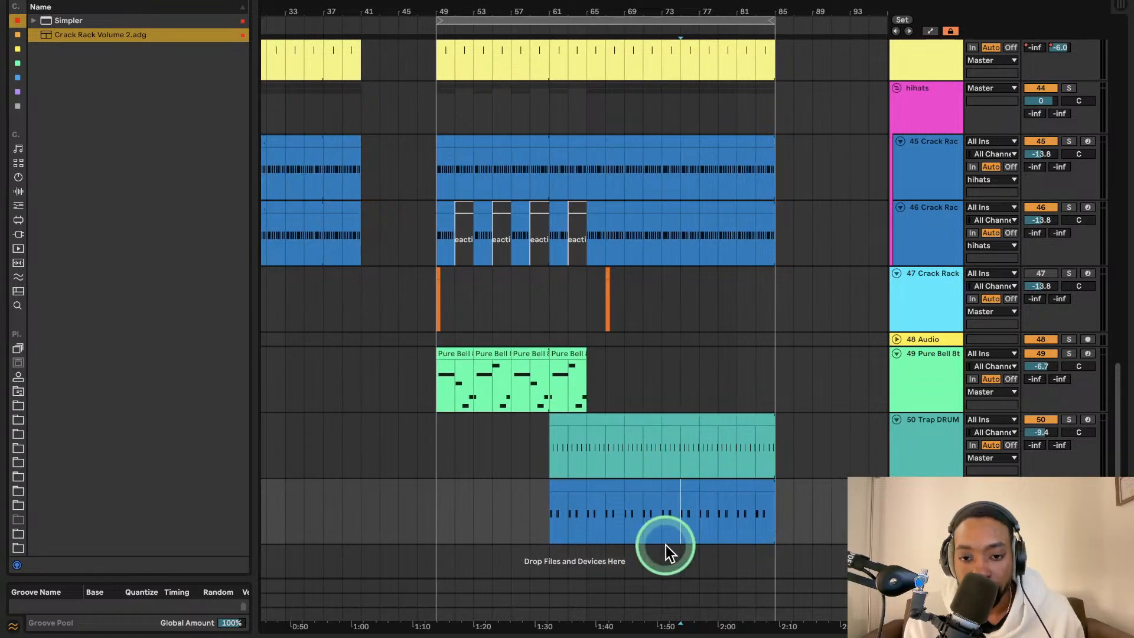
left_click(655, 559)
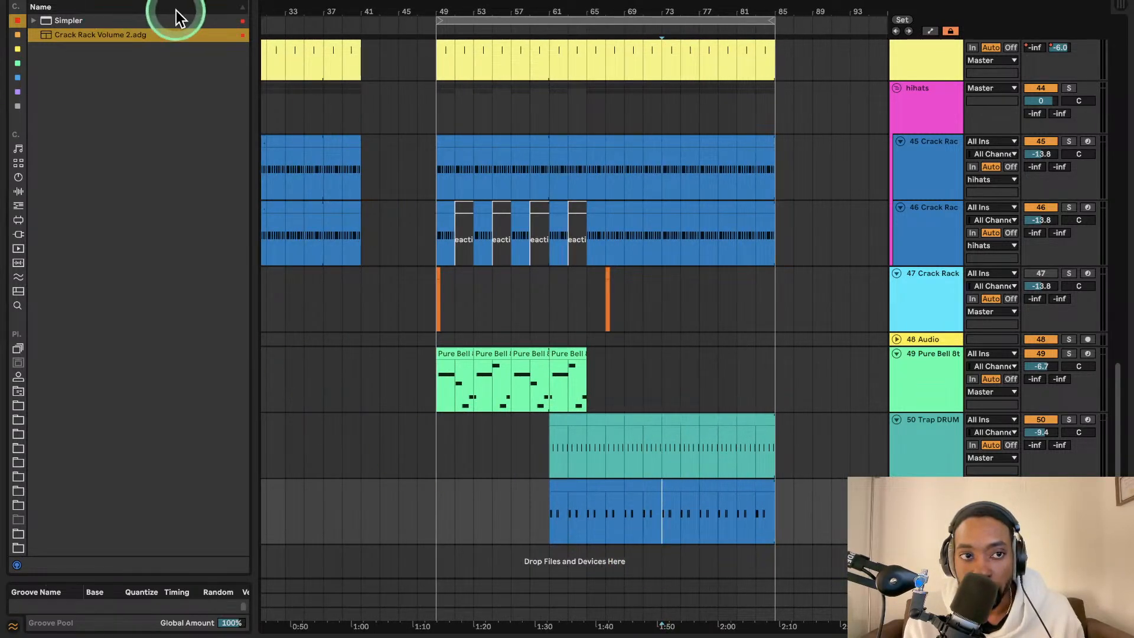
left_click(19, 191)
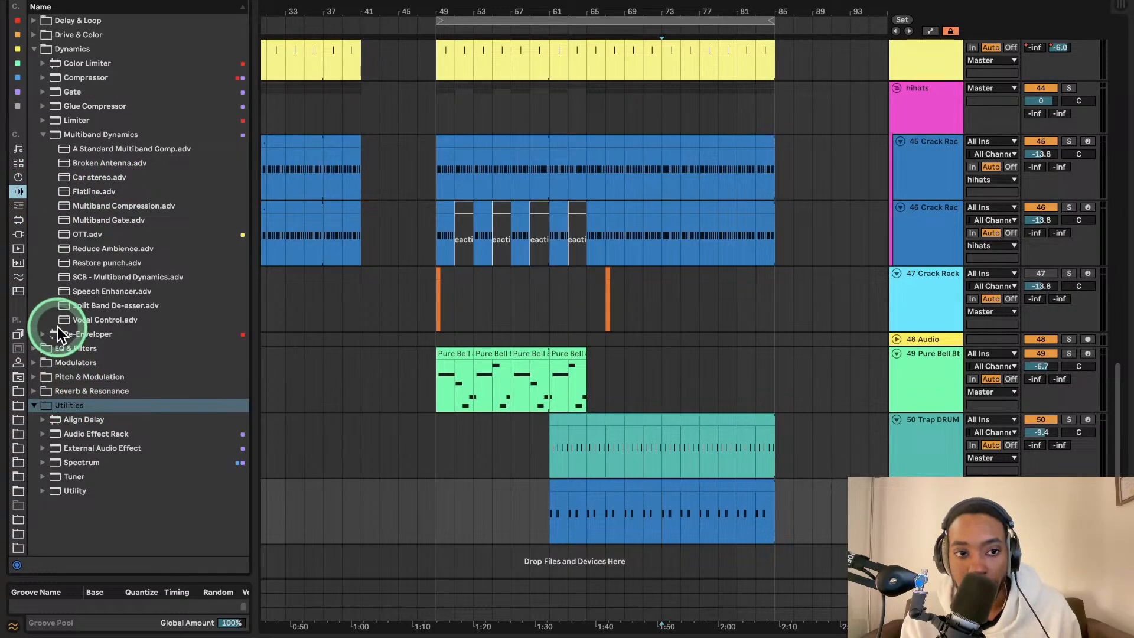
left_click(85, 234)
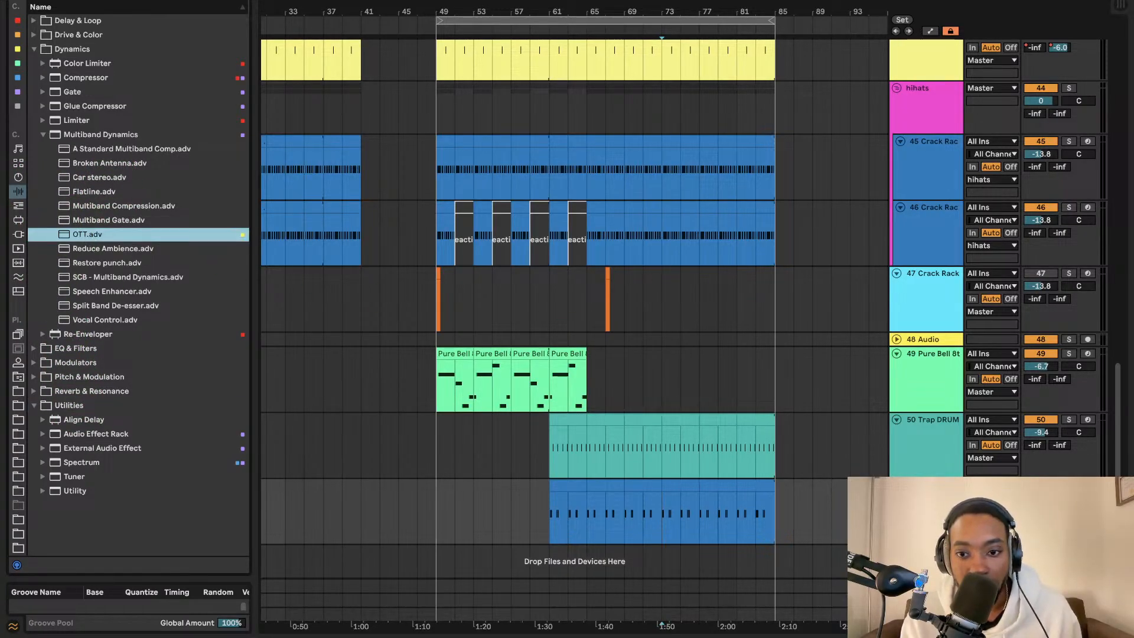
left_click_drag(876, 520, 904, 517)
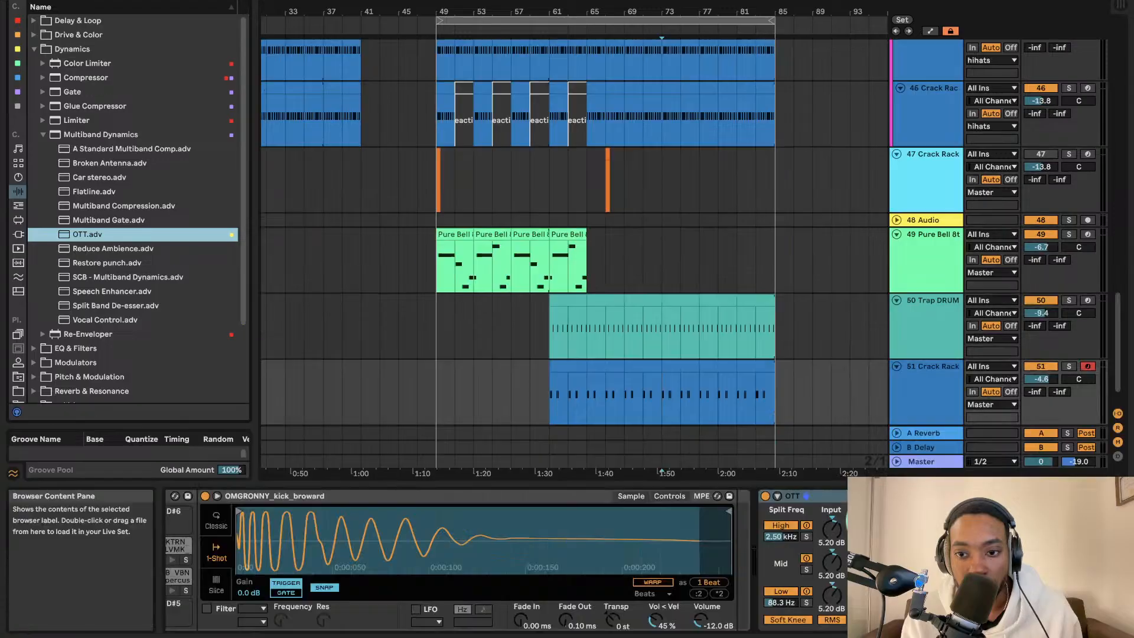
- During playback, set the kick track's volume to -2.3 dB and OTT's high-band input gain to 1.80 dB
key("space")
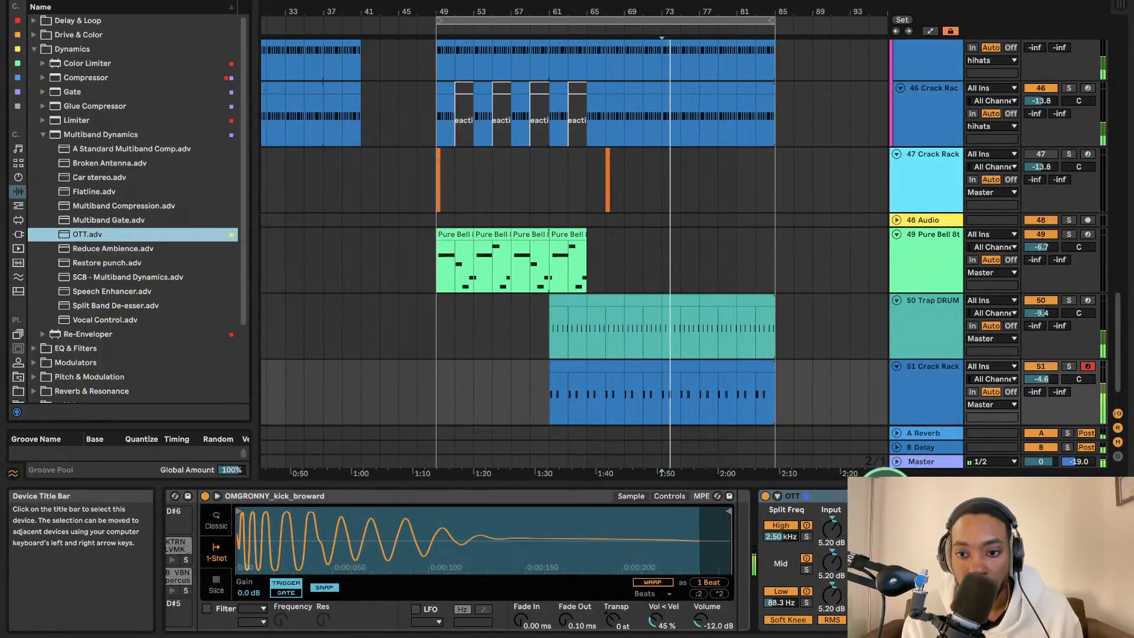
left_click(779, 497)
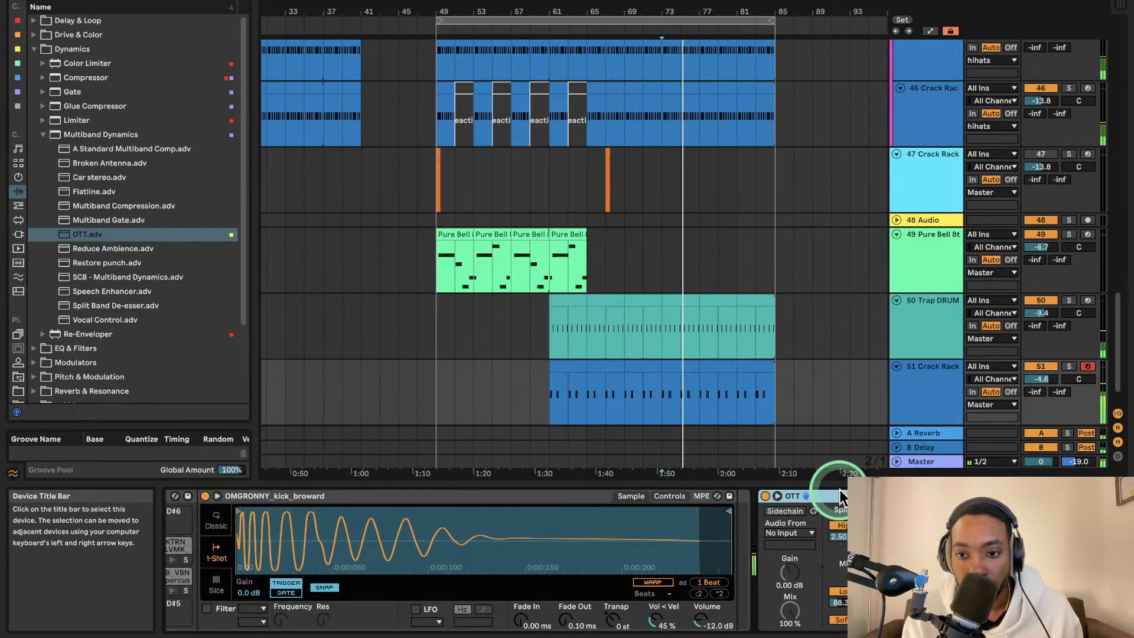
left_click(778, 496)
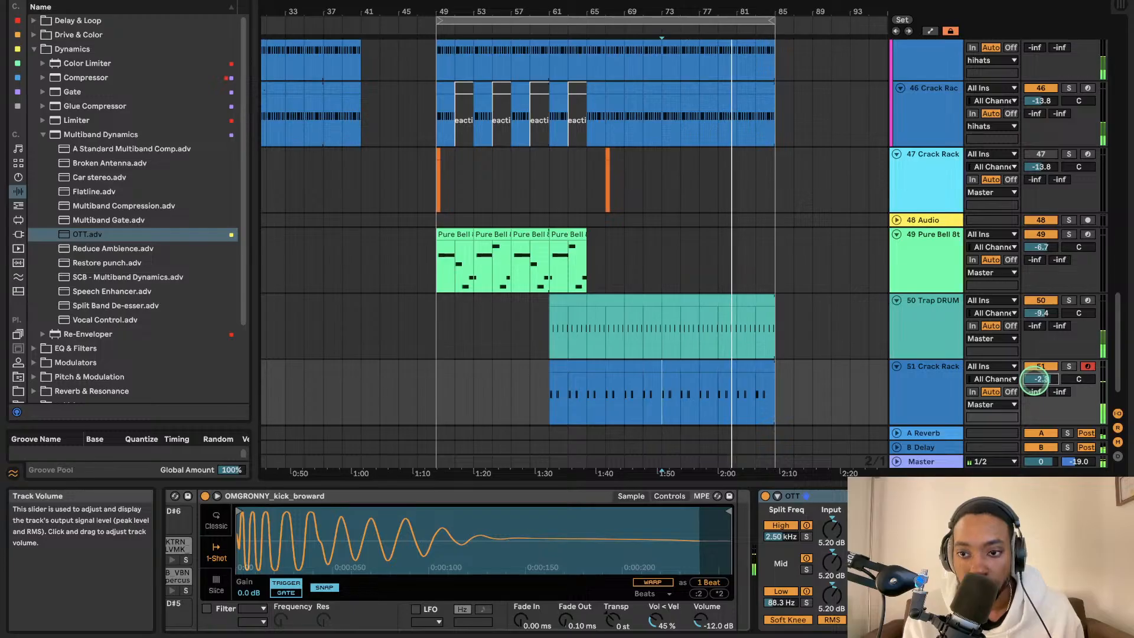
left_click_drag(838, 531, 835, 539)
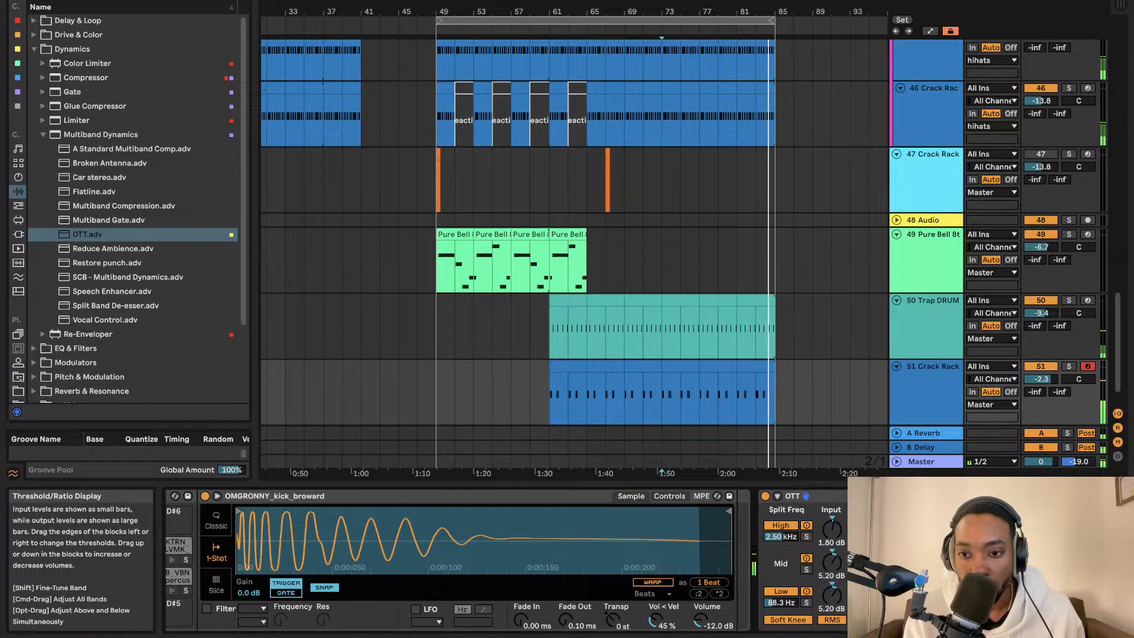
scroll(573, 236, "left", 5)
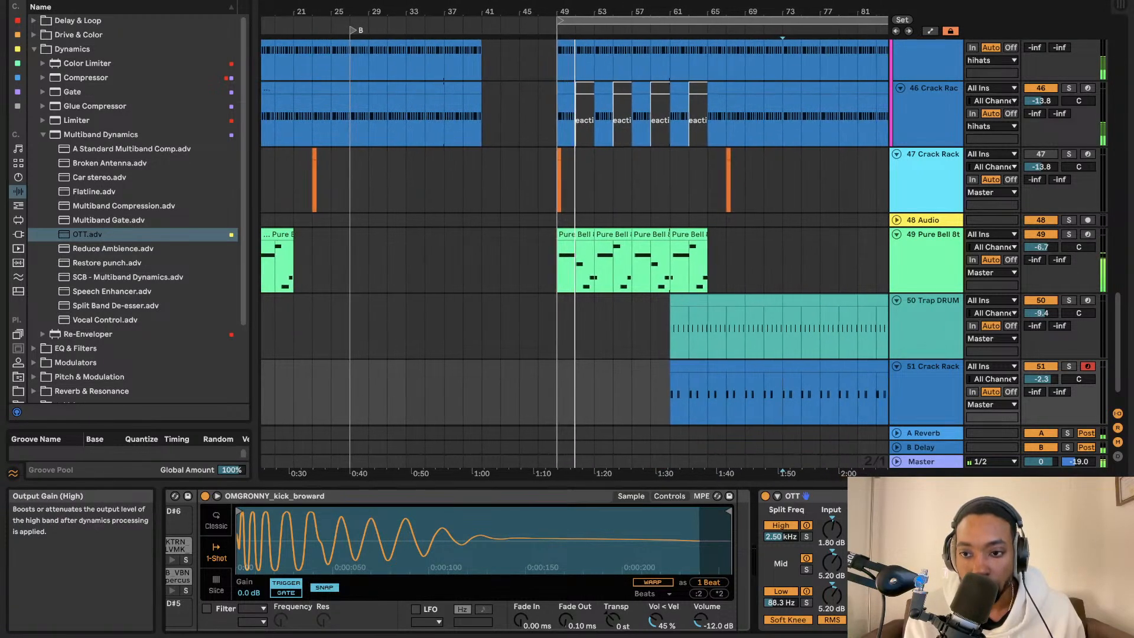
key("space")
key("space")
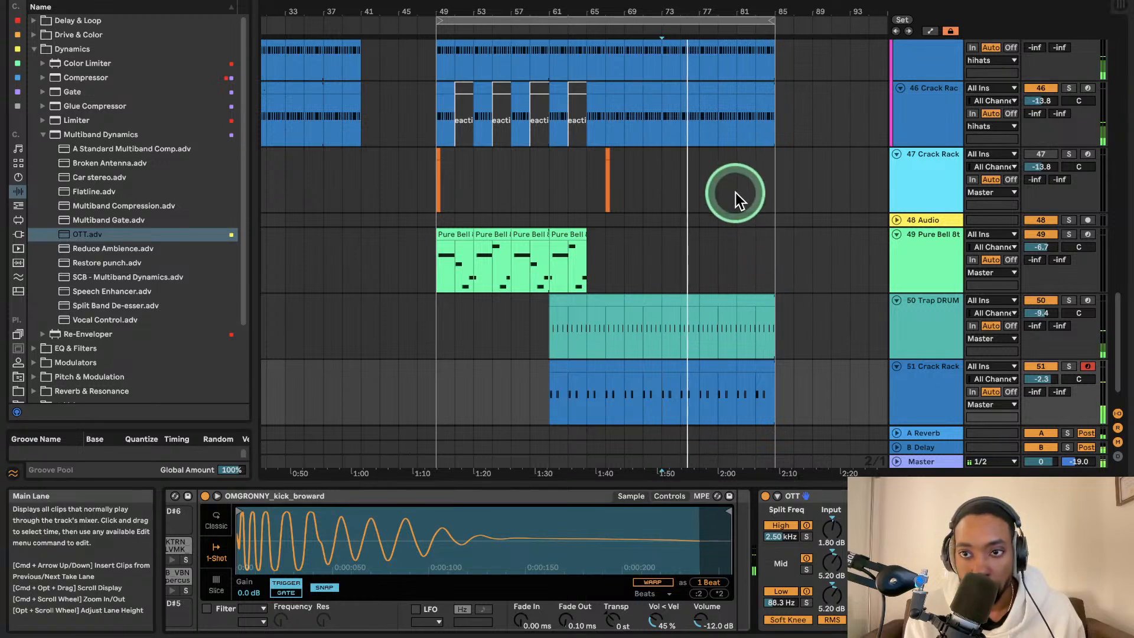
- Duplicate the four Pure Bell clips from bar 49 to 65 twice, extending them to bar 97, and play back
scroll(834, 250, "up", 5)
scroll(832, 249, "down", 3)
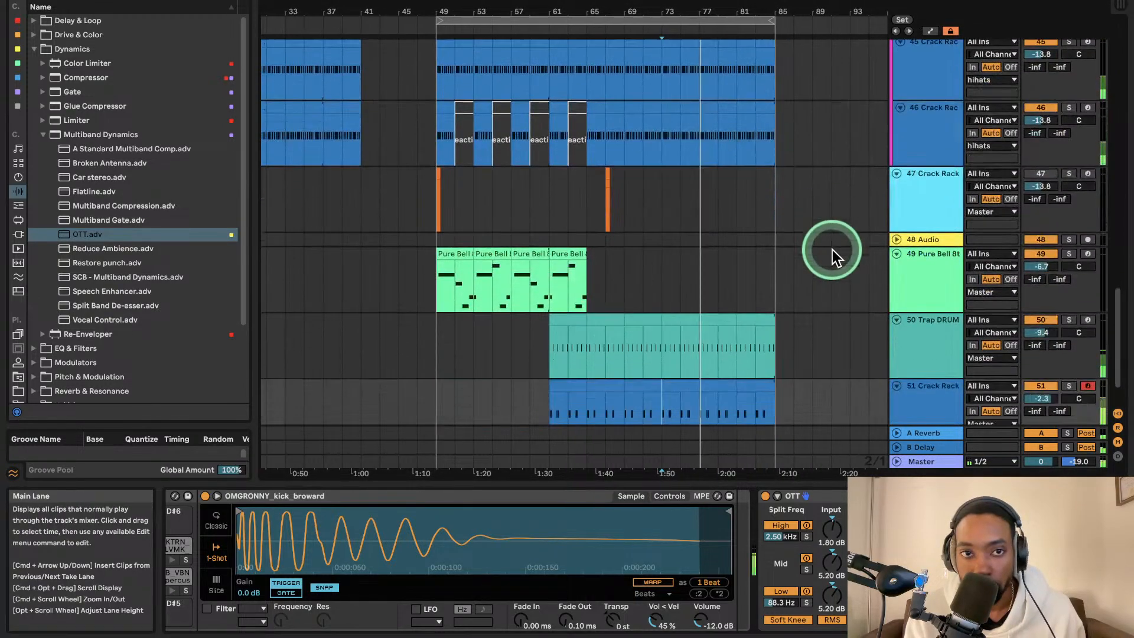
scroll(688, 261, "up", 2)
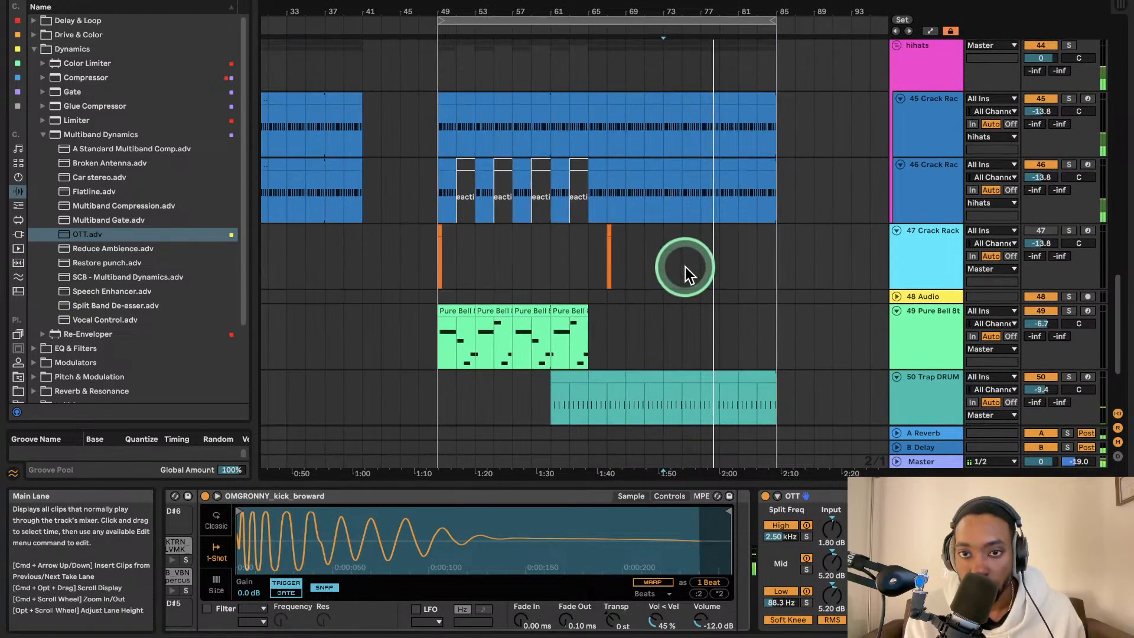
scroll(685, 267, "up", 2)
scroll(685, 267, "down", 3)
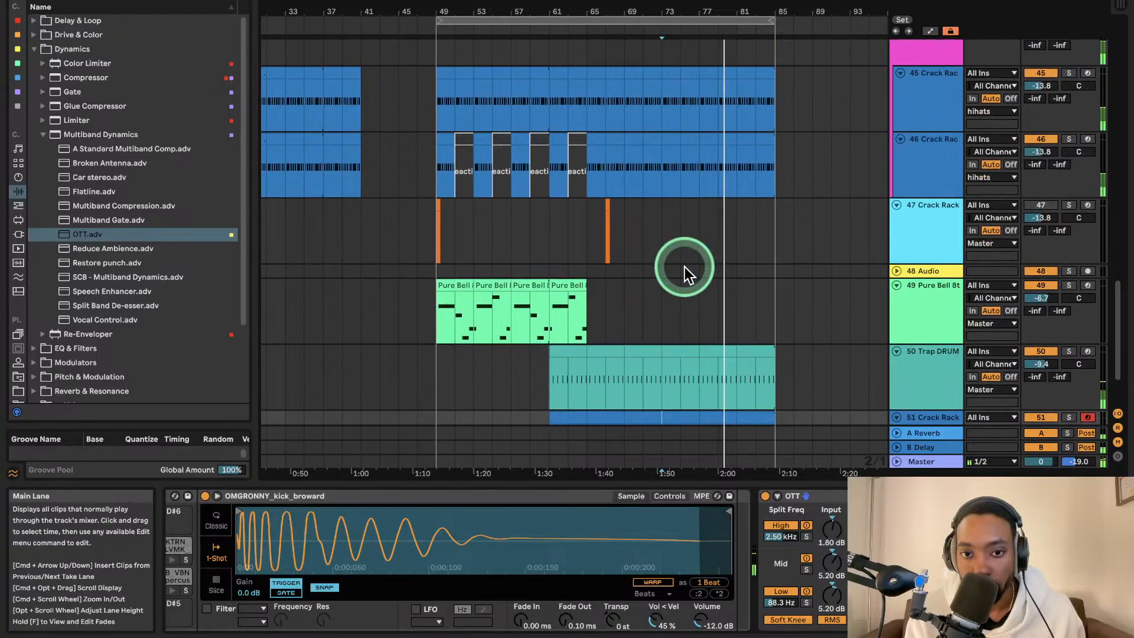
scroll(686, 267, "up", 2)
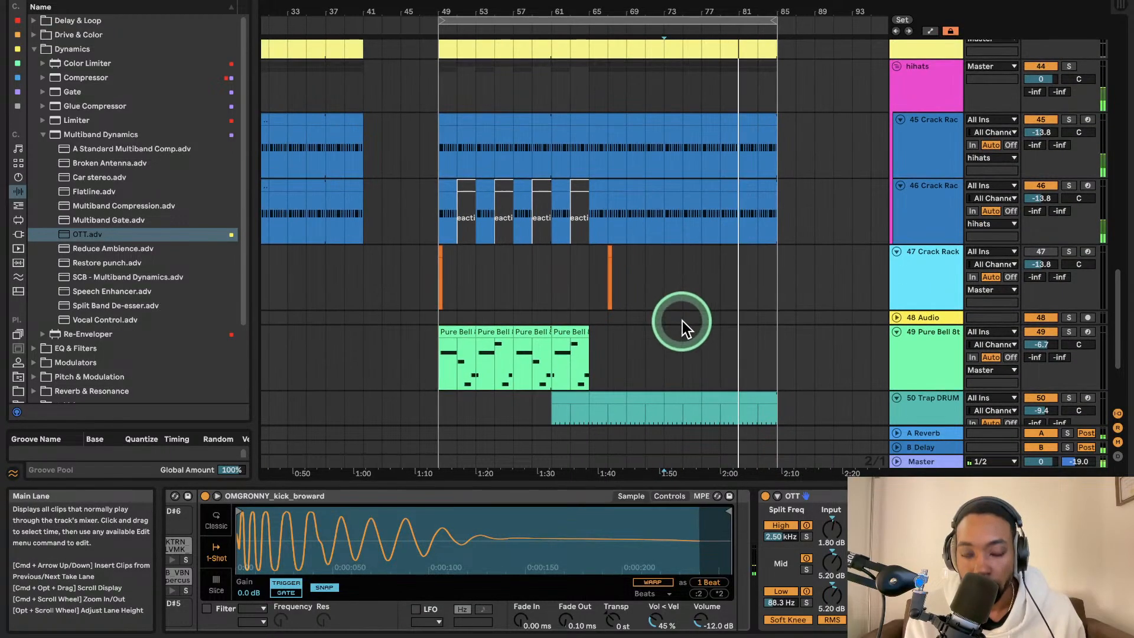
left_click(583, 337)
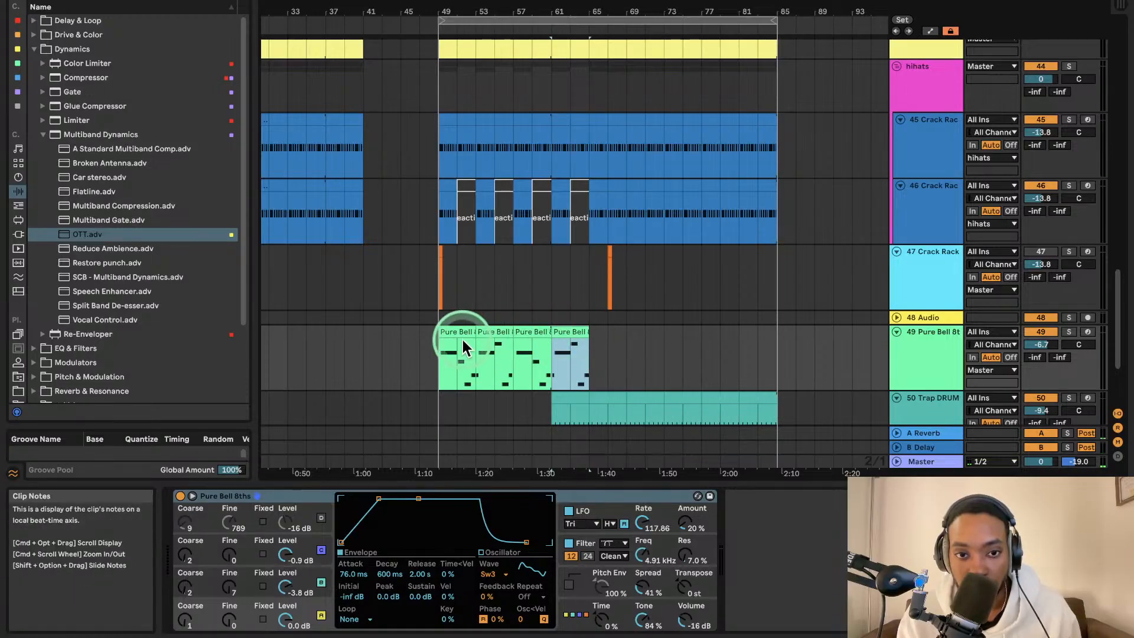
left_click_drag(443, 343, 593, 342)
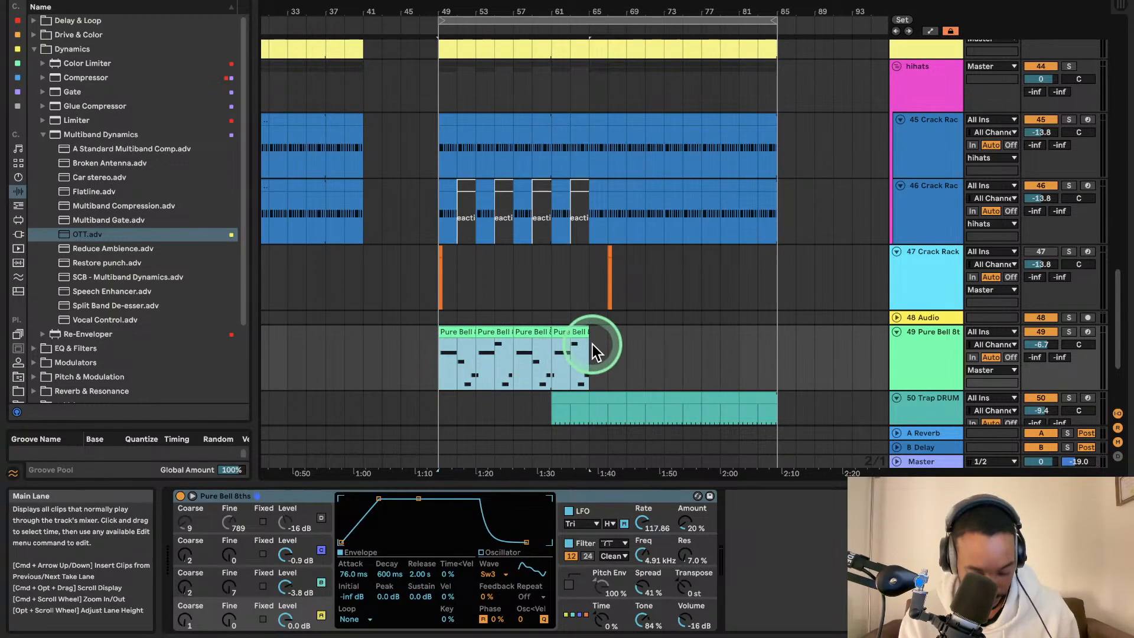
key("super+d")
key("super+d")
key("space")
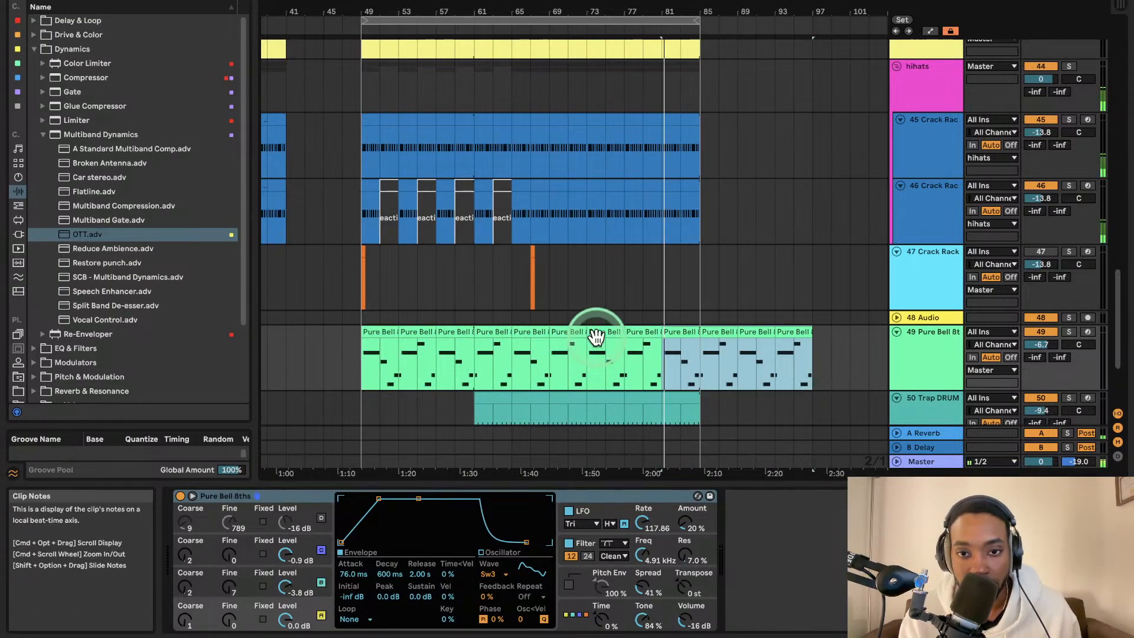
- Undo the last duplication of the Pure Bell clips and duplicate them again up to bar 97
key("super+z")
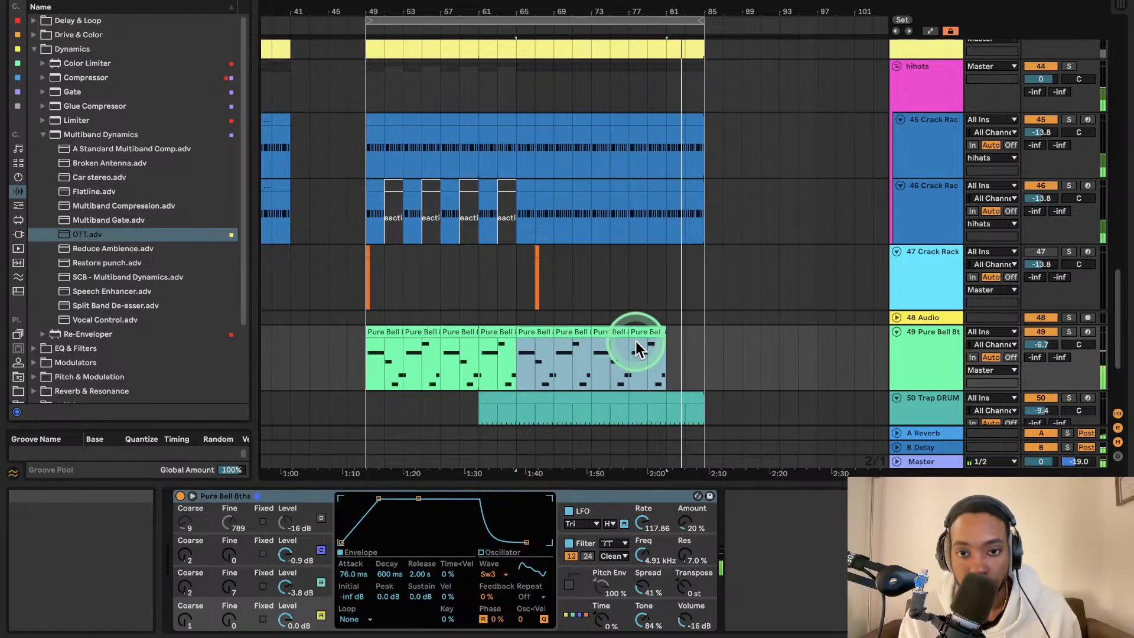
key("super+s")
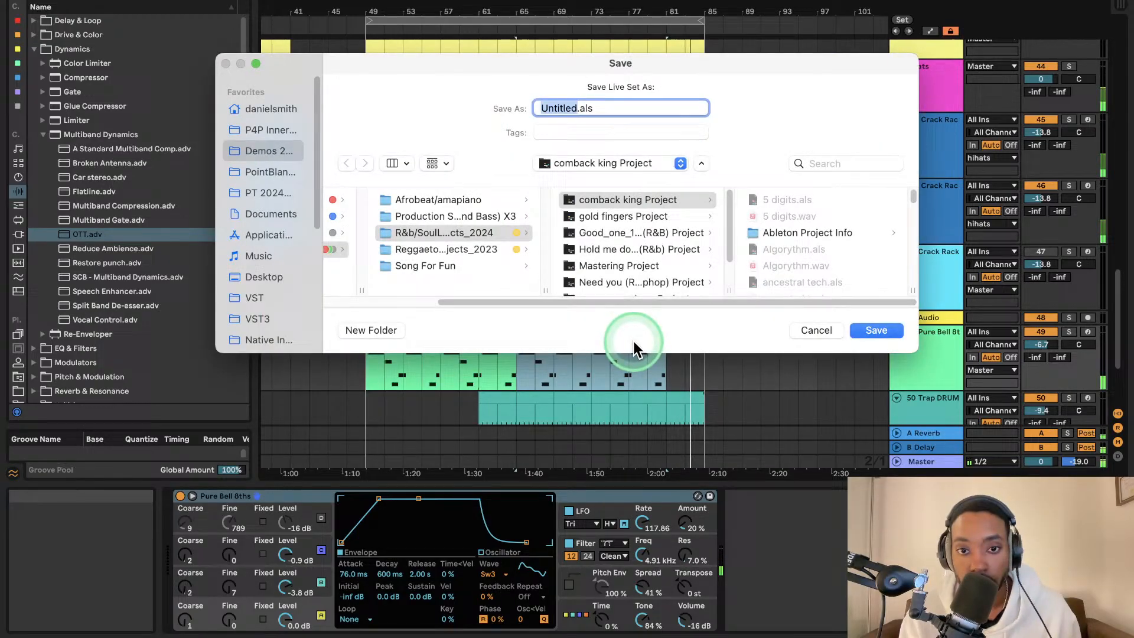
left_click(817, 329)
key("super+d")
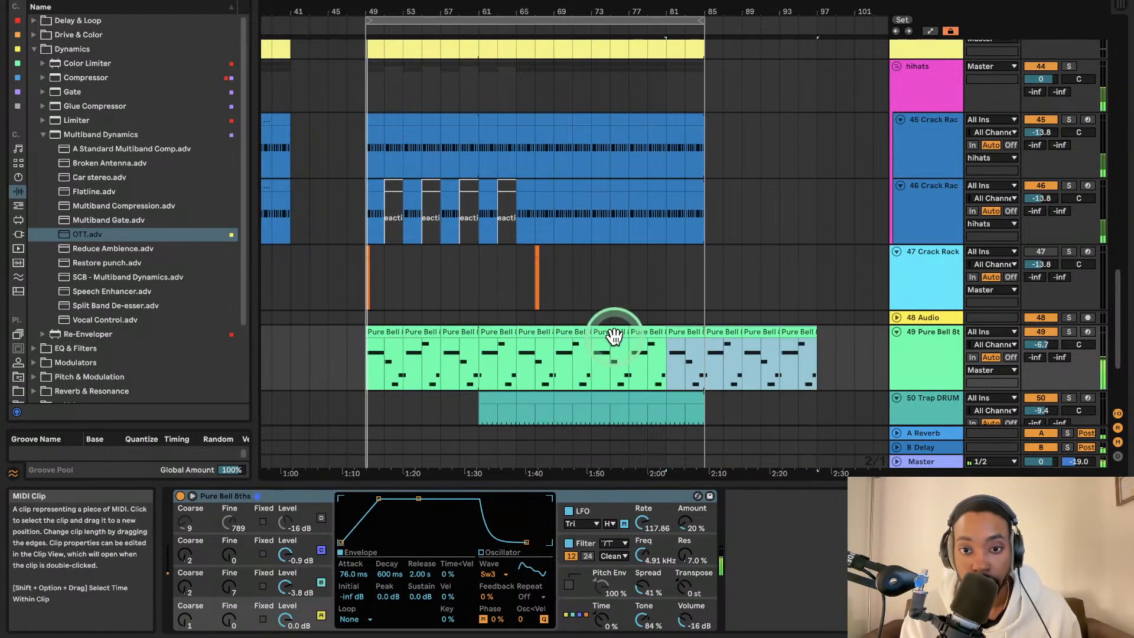
- Recolour the four Pure Bell clips from bar 69 to bar 85 orange
scroll(358, 359, "left", 5)
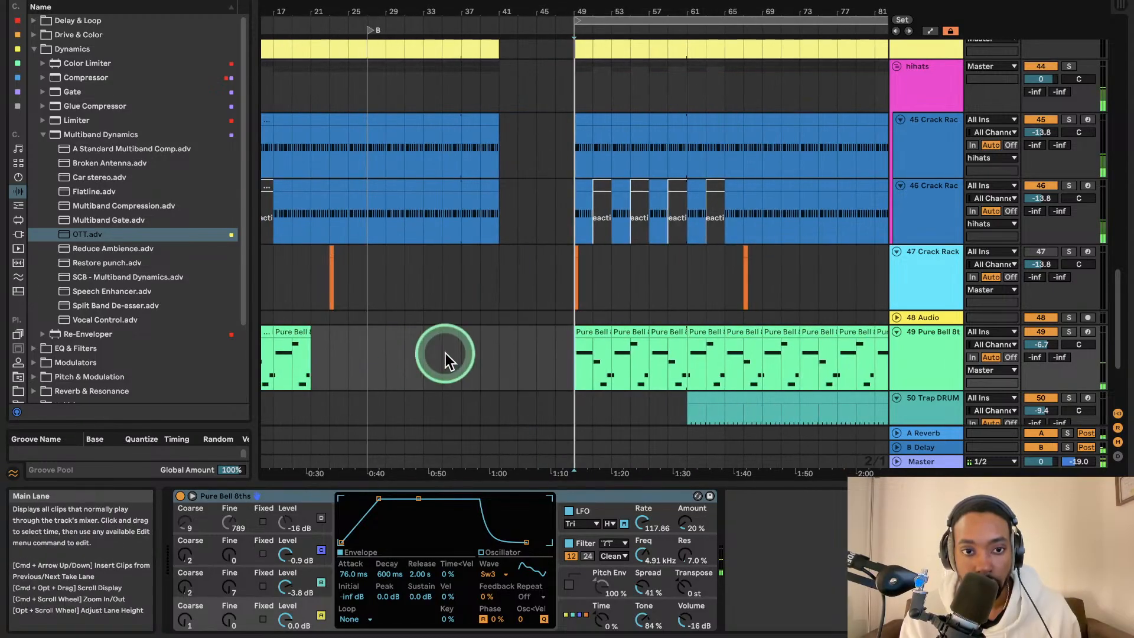
left_click(753, 333)
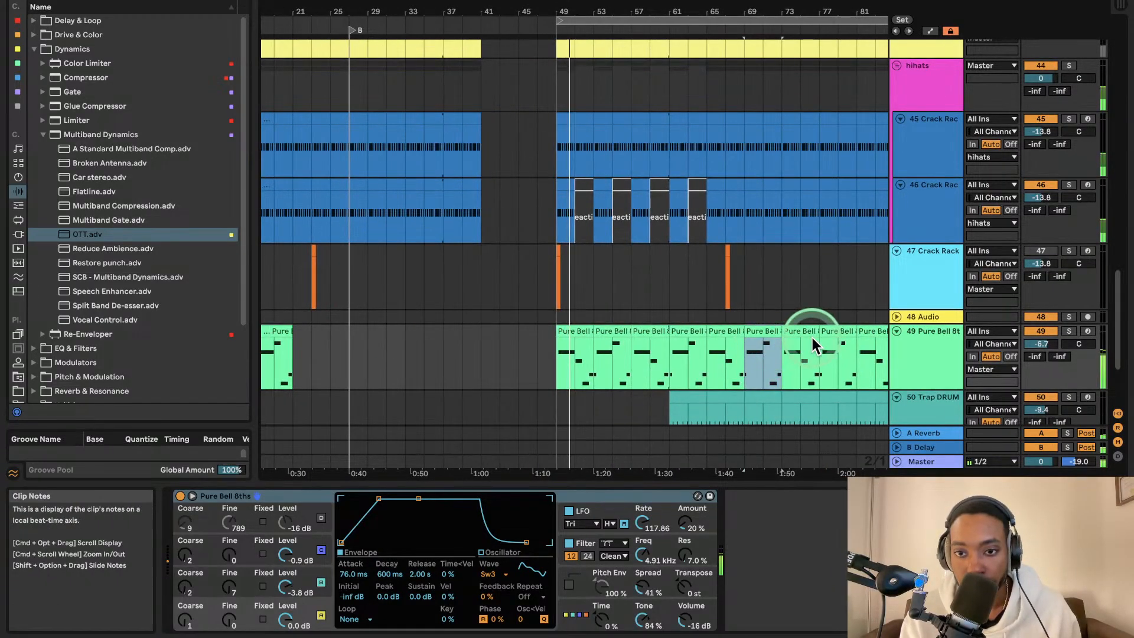
scroll(811, 335, "right", 3)
left_click(773, 356, "shift")
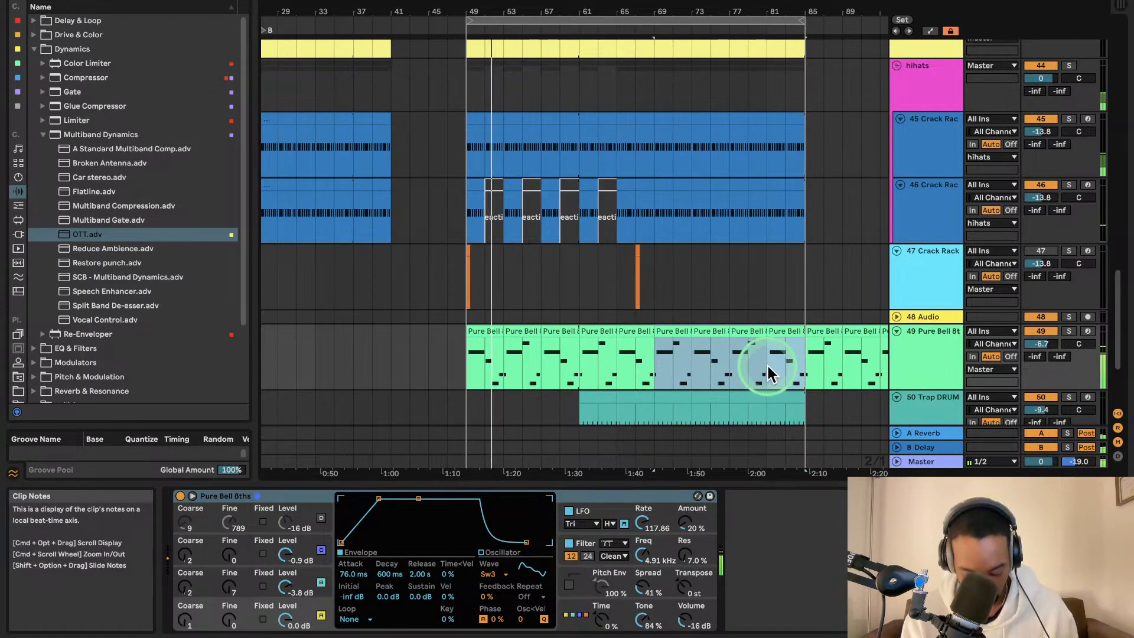
right_click(762, 329)
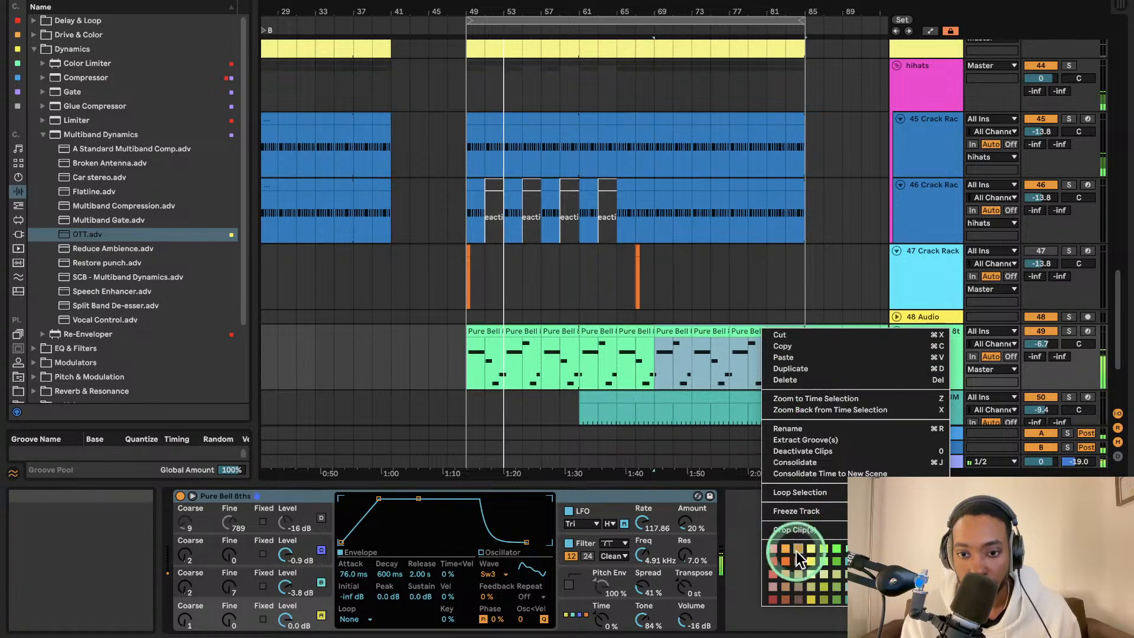
left_click(784, 560)
left_click(752, 314)
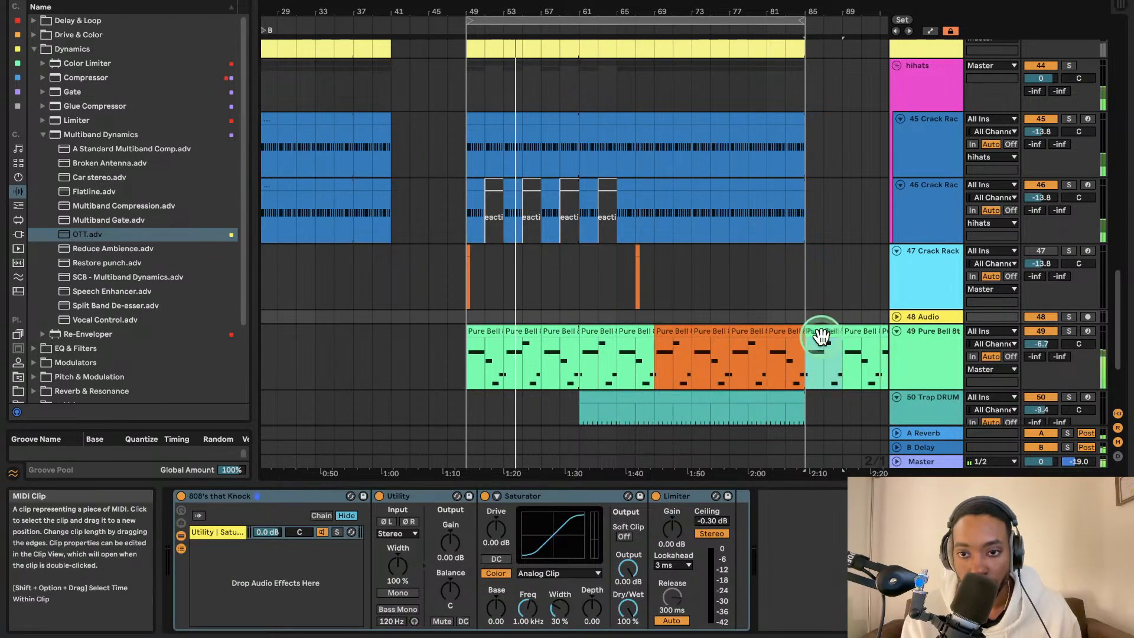
- Delete the surplus Pure Bell clips from bar 85 to bar 97
scroll(768, 332, "right", 3)
left_click(802, 334)
left_click(763, 334, "shift")
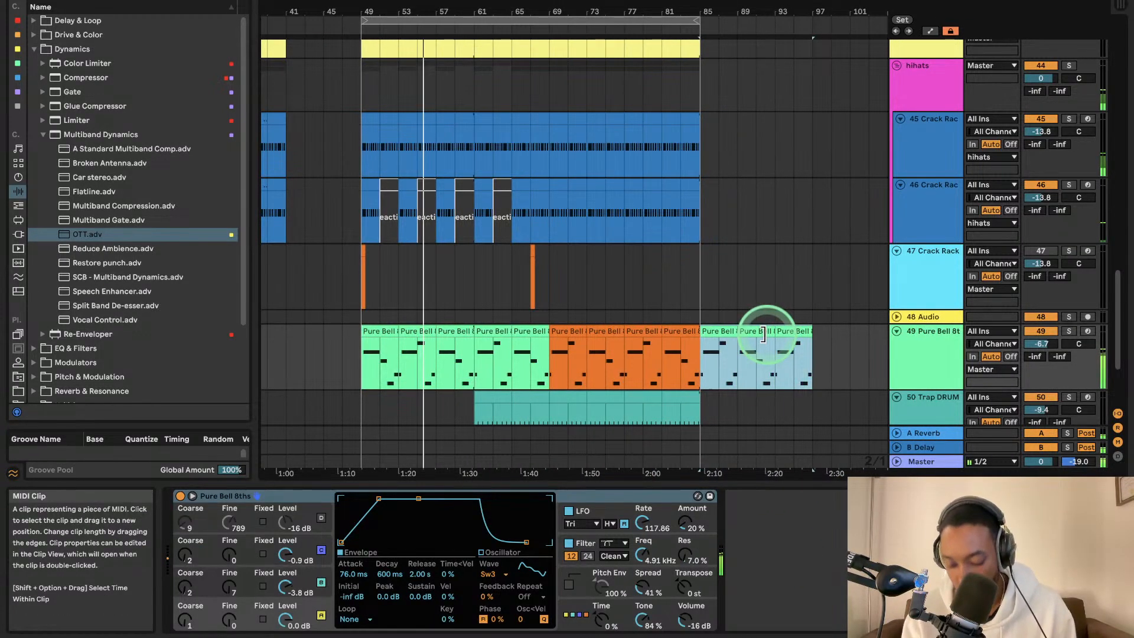
key("Delete")
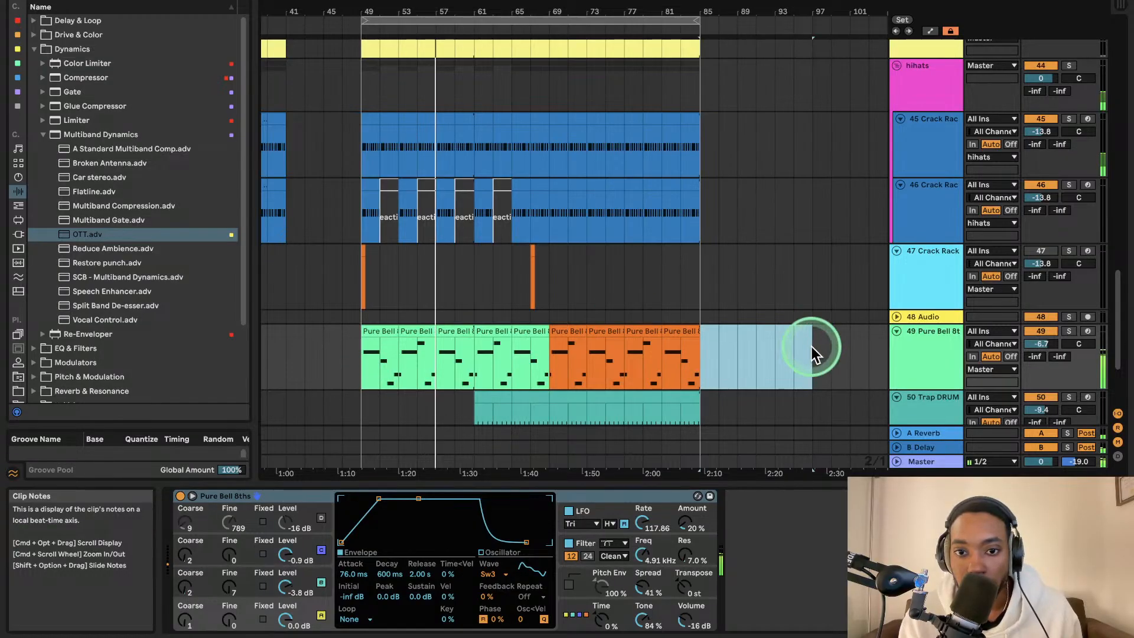
- Look through the Arturia VST3 plug-ins in the browser and return to the audio effects list
left_click(56, 5)
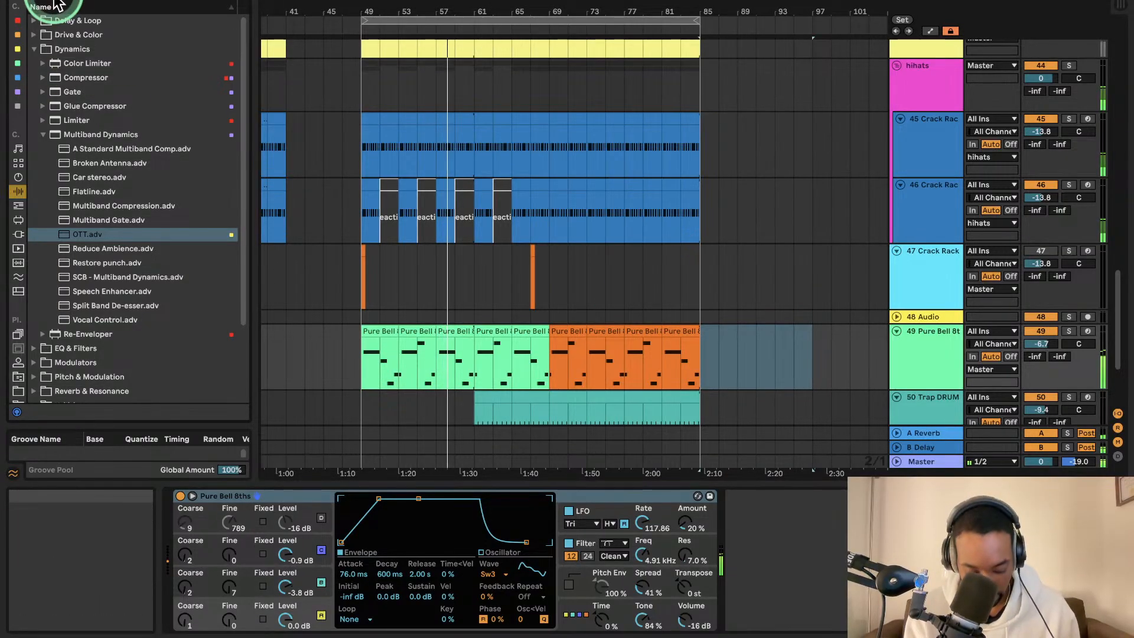
key("ctrl+f")
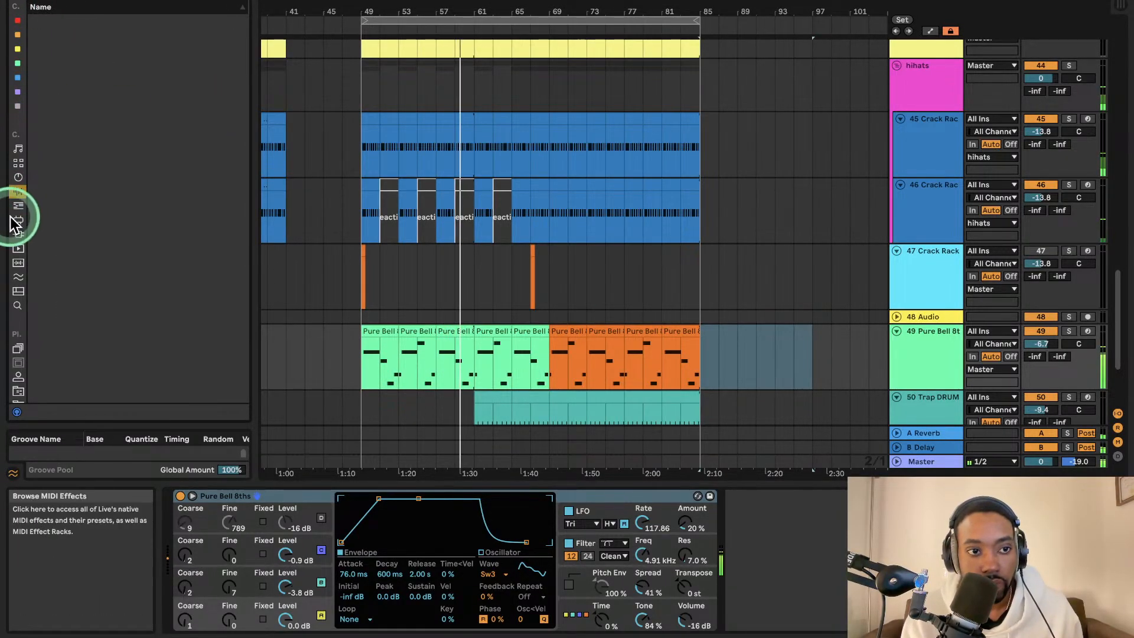
left_click(17, 292)
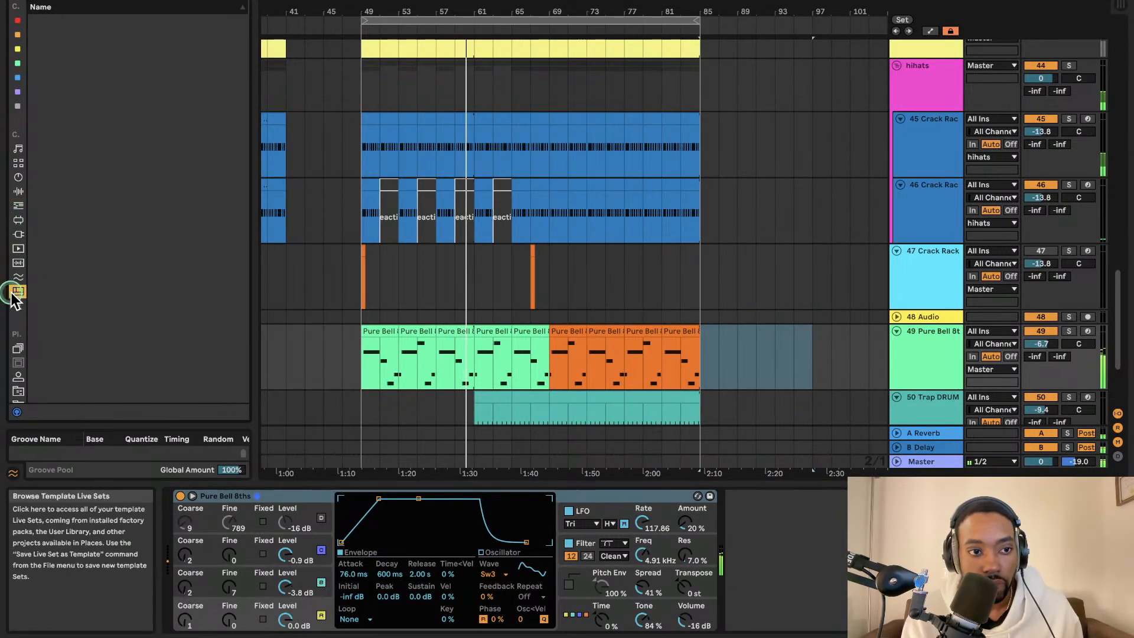
left_click(17, 234)
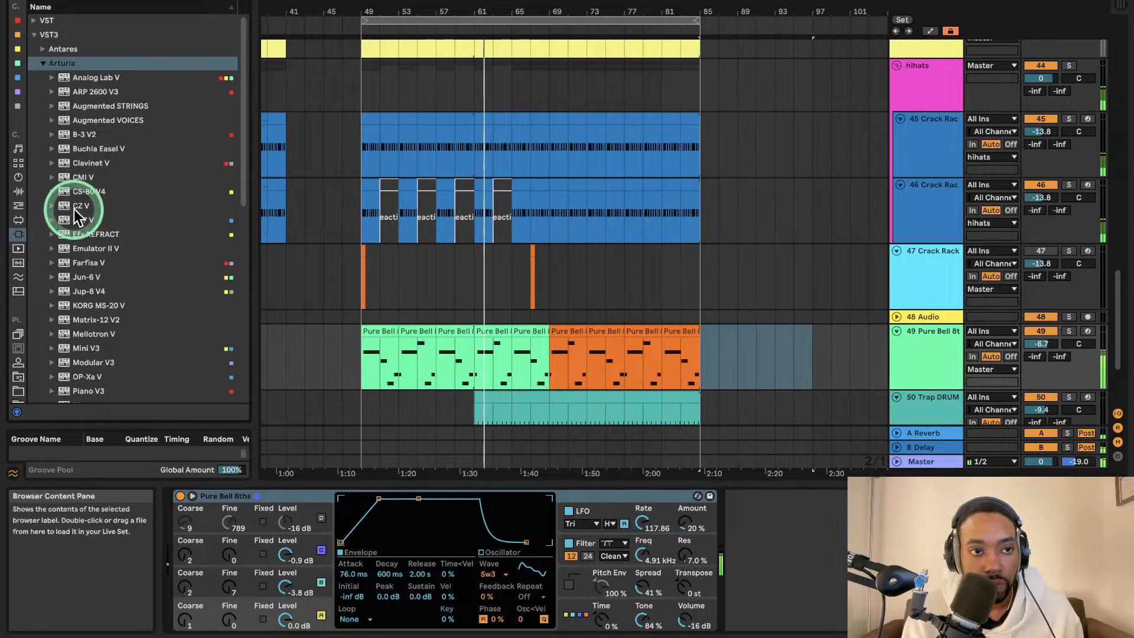
scroll(117, 195, "down", 6)
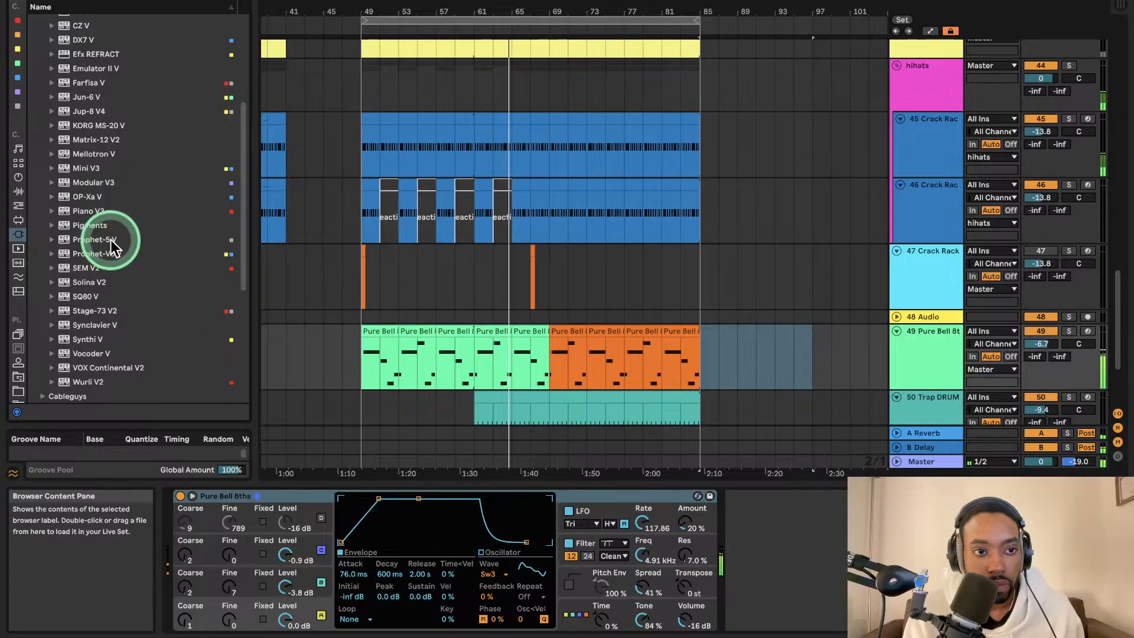
scroll(112, 212, "down", 2)
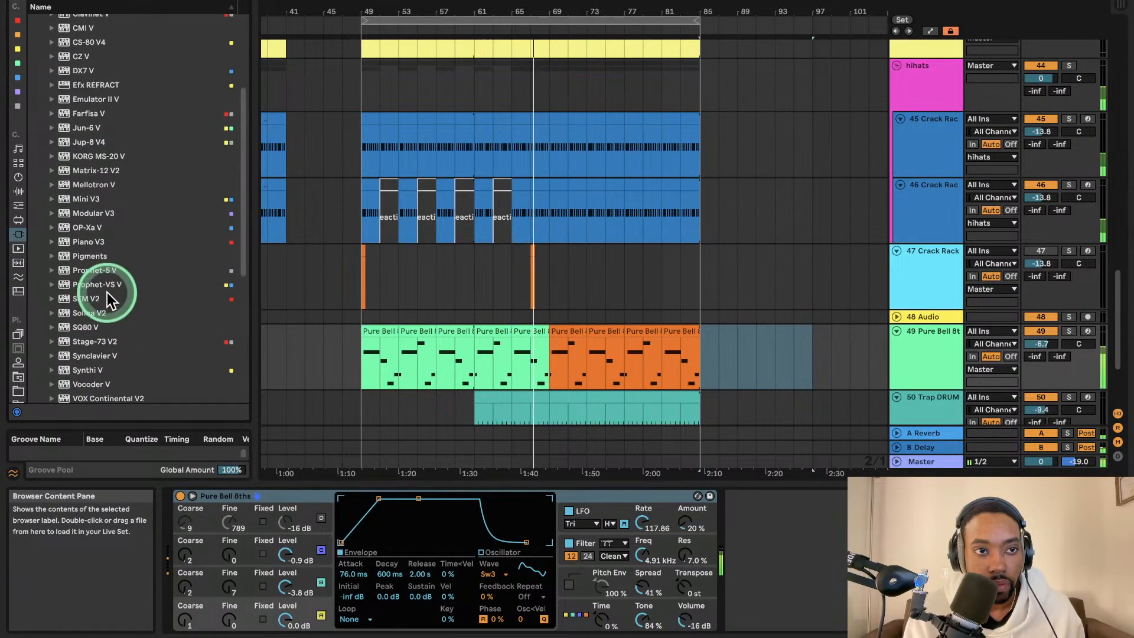
scroll(107, 284, "up", 8)
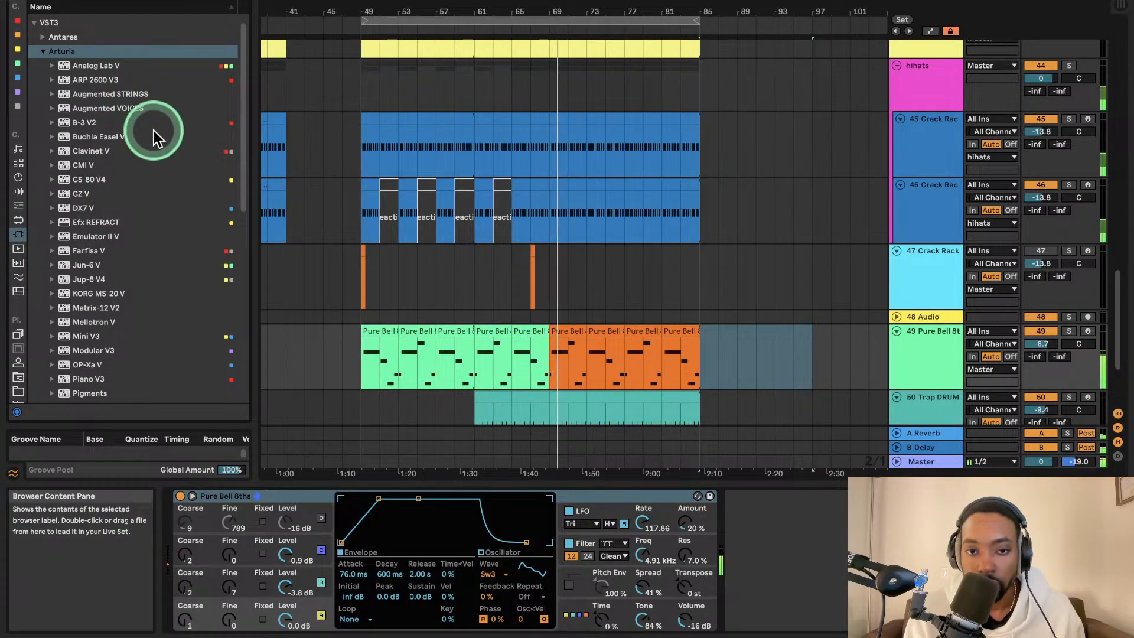
left_click(18, 192)
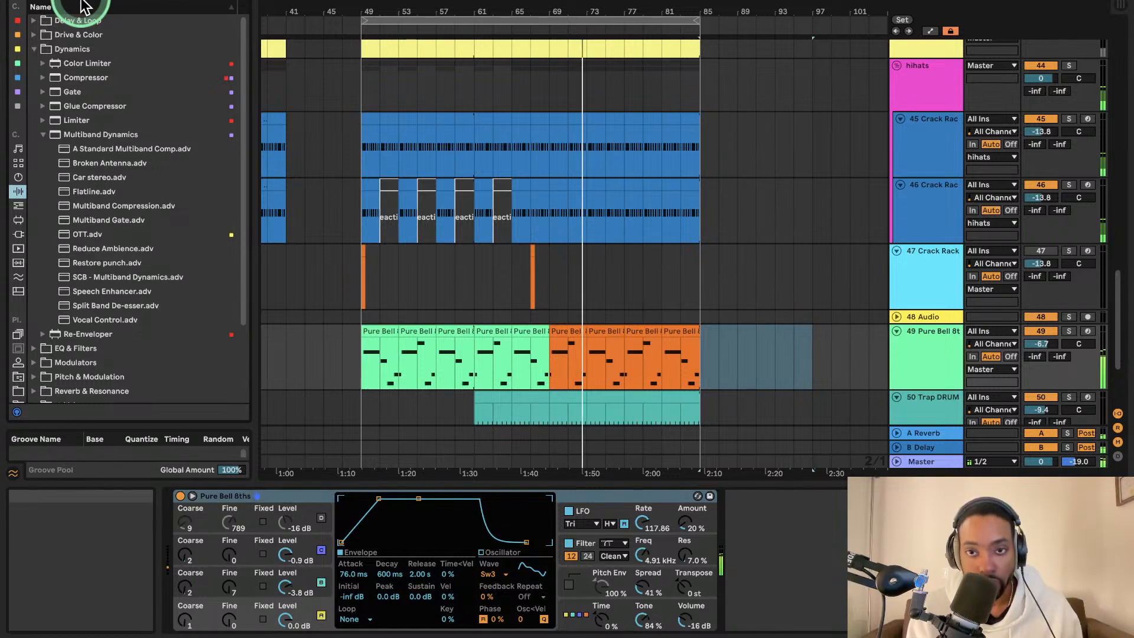
- Set the Twin 3 track's volume to -8.5 dB during playback
scroll(1042, 150, "up", 3)
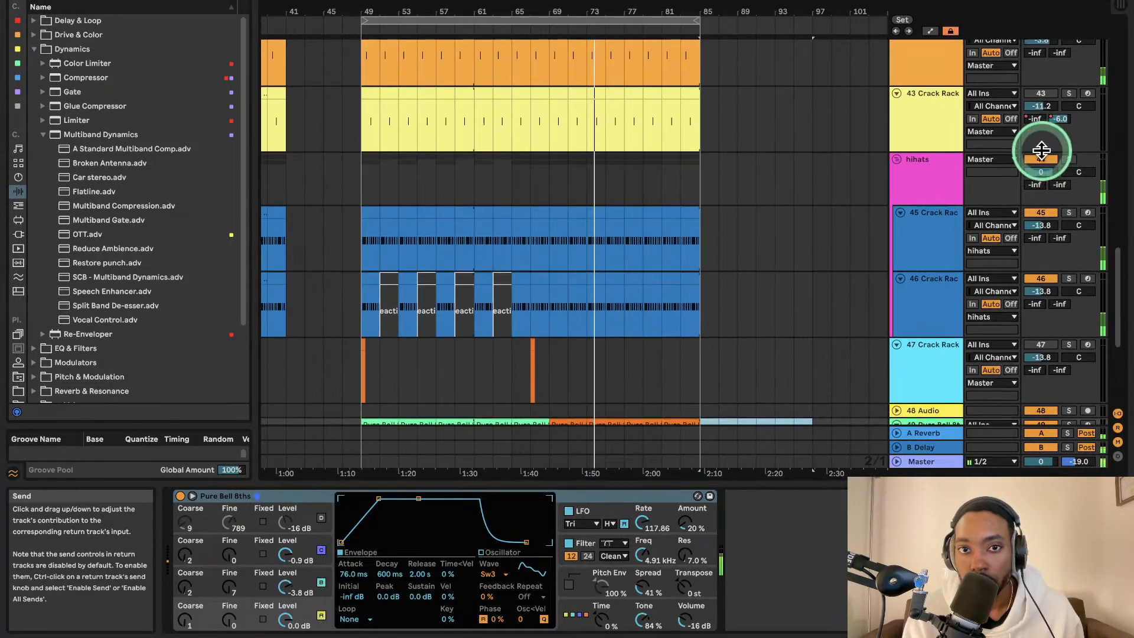
scroll(1042, 150, "up", 6)
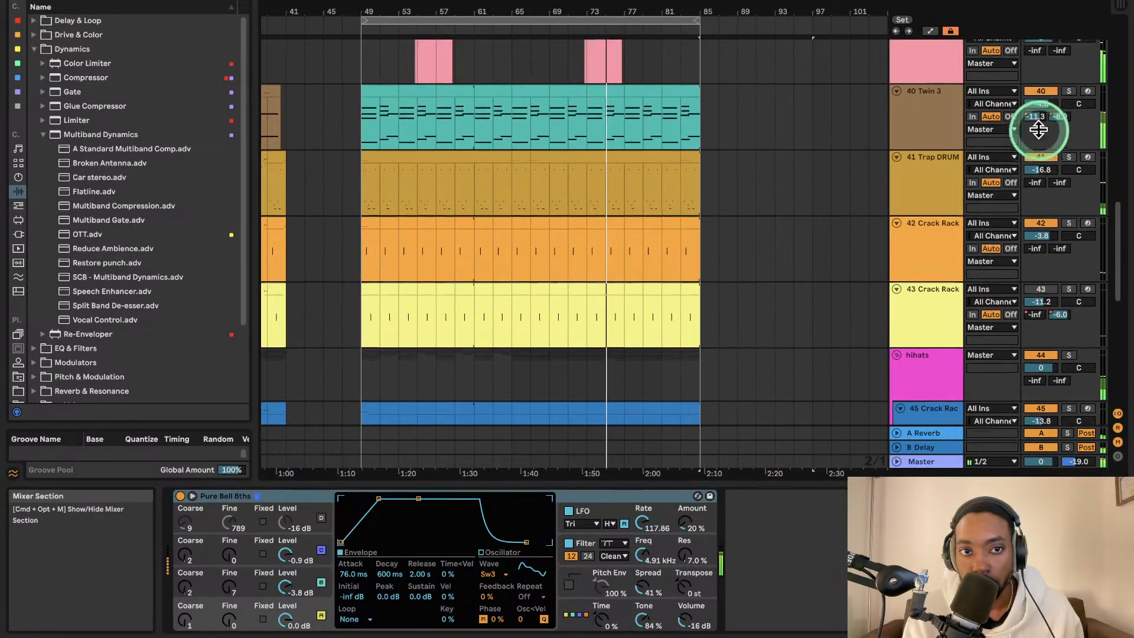
scroll(1038, 130, "down", 1)
scroll(1038, 130, "up", 1)
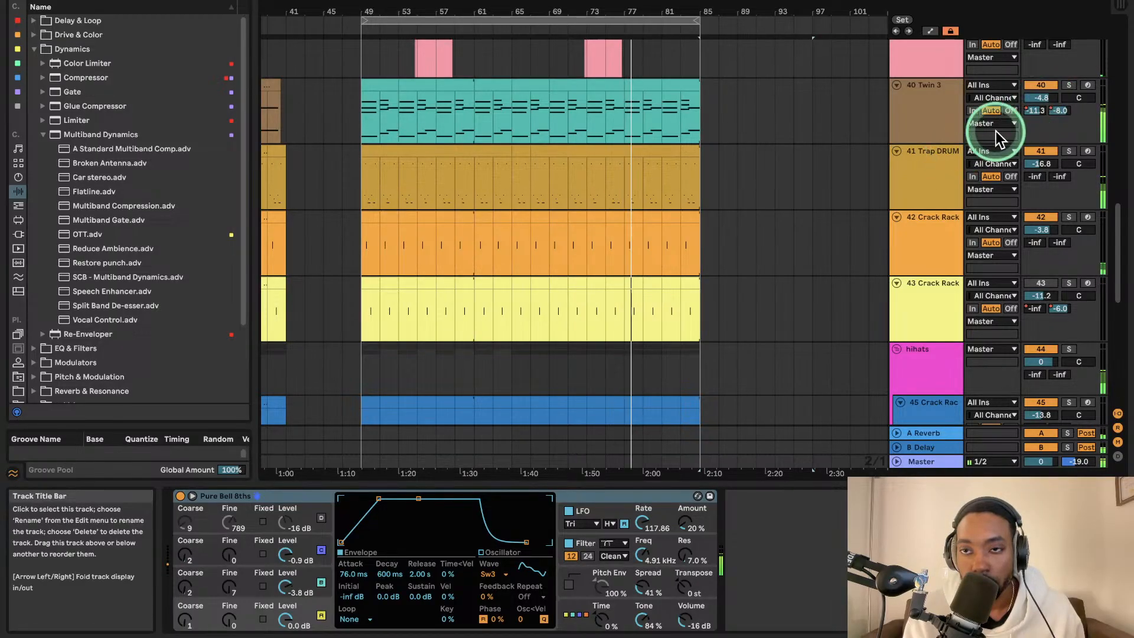
left_click_drag(1047, 101, 1046, 104)
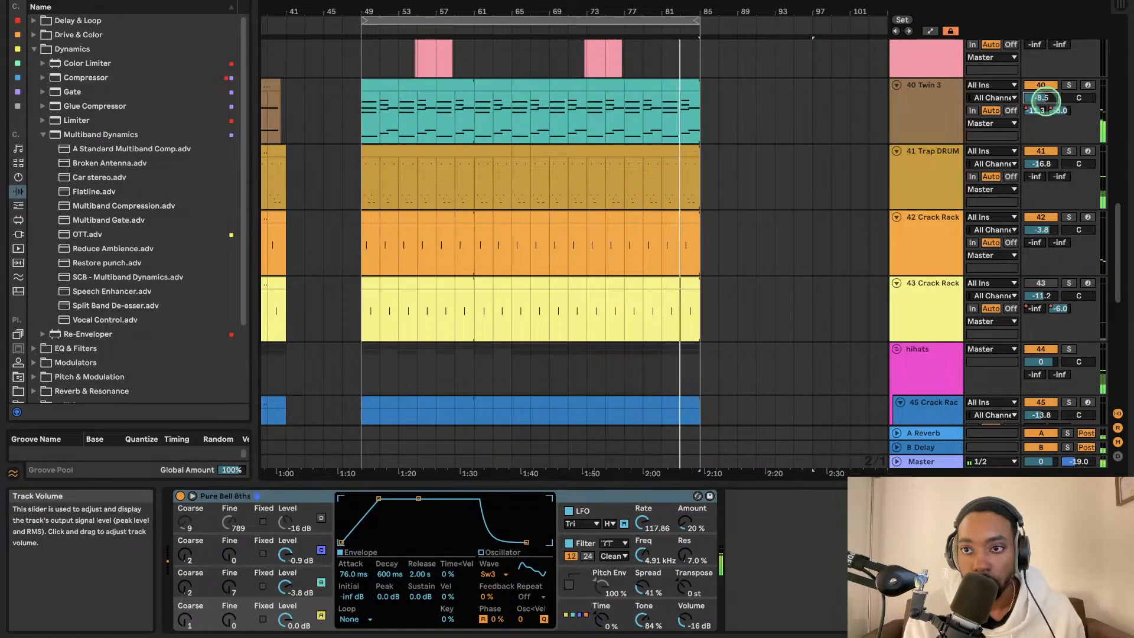
- Open the Twin 3 clip near bar 51 in an enlarged note editor, examine its E3 and A#2 note velocities and restart playback
left_click(679, 81)
left_click(377, 112)
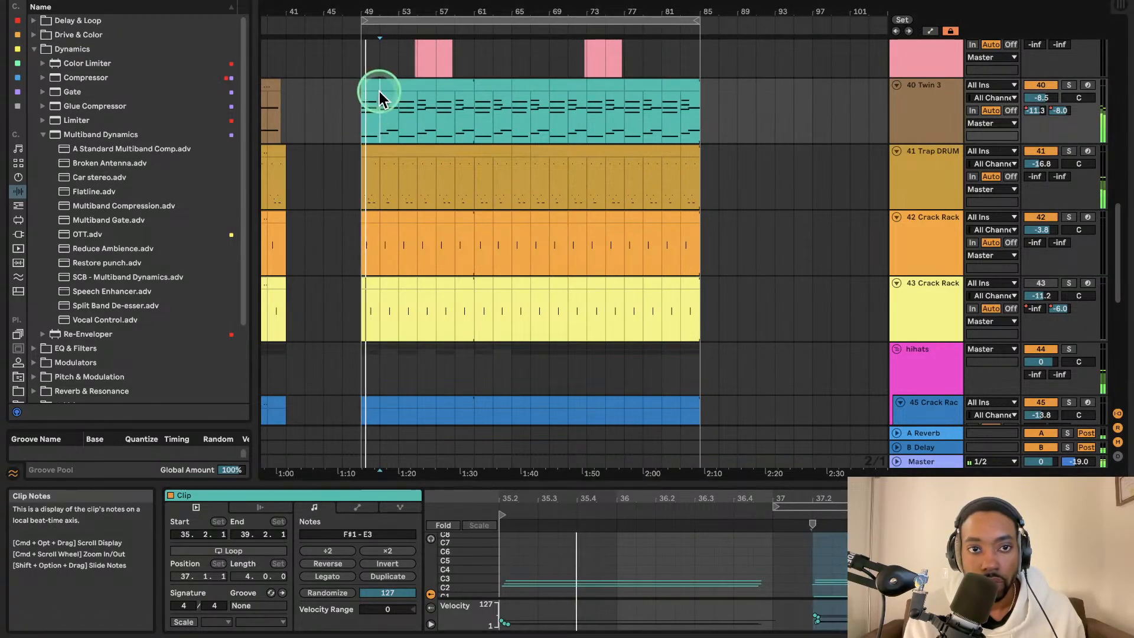
left_click(379, 91)
left_click_drag(816, 482, 836, 68)
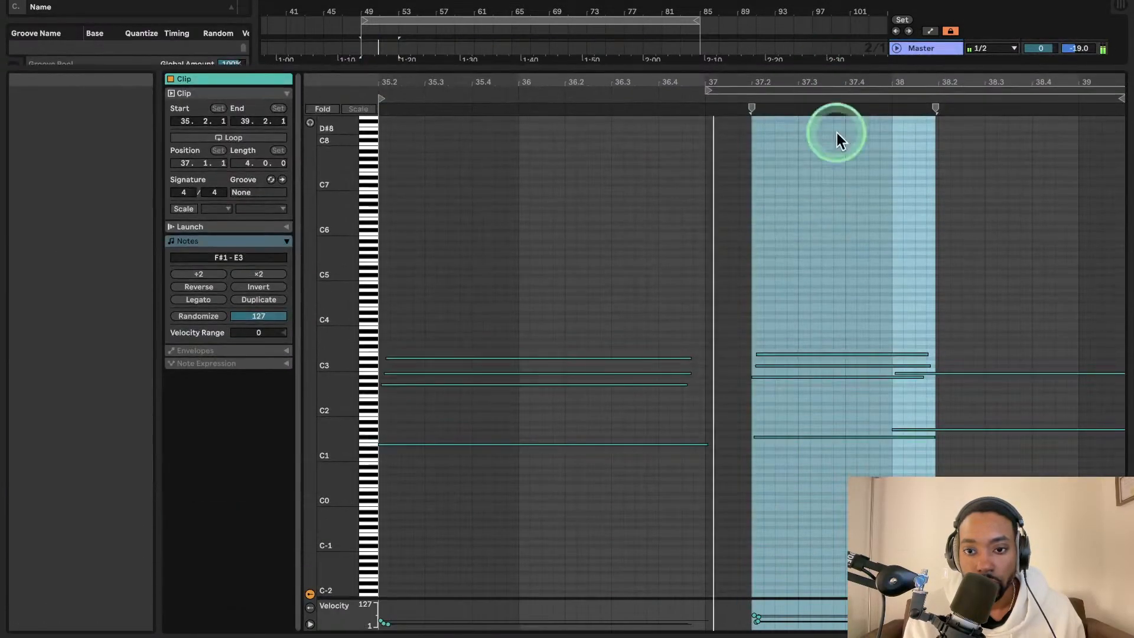
left_click(849, 613)
left_click_drag(849, 613, 848, 615)
left_click(849, 617)
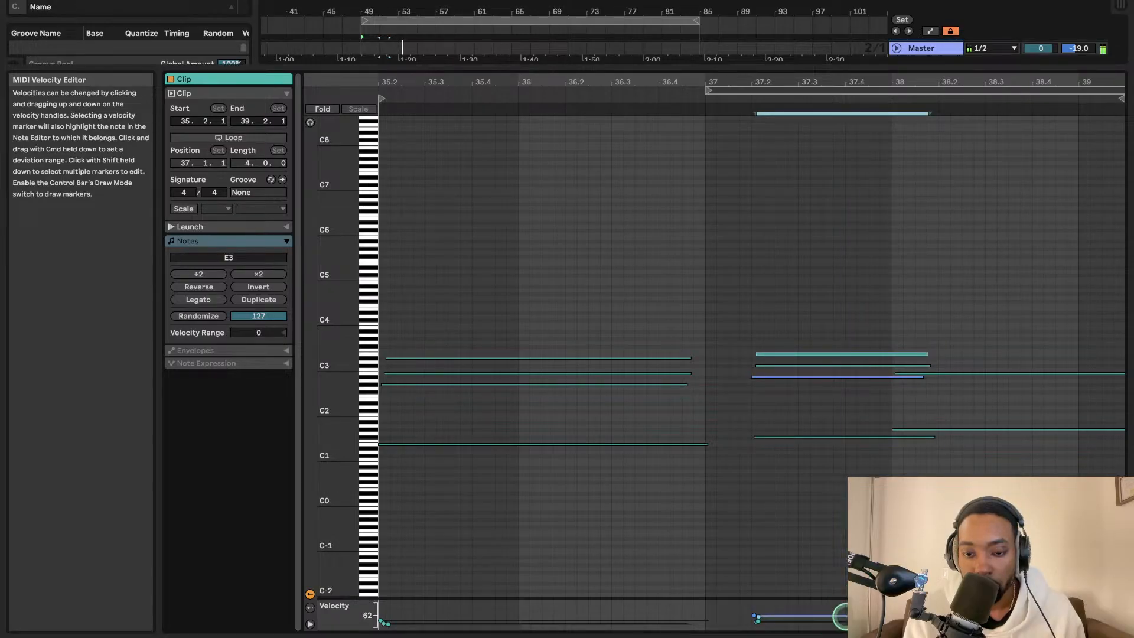
key("space")
key("space")
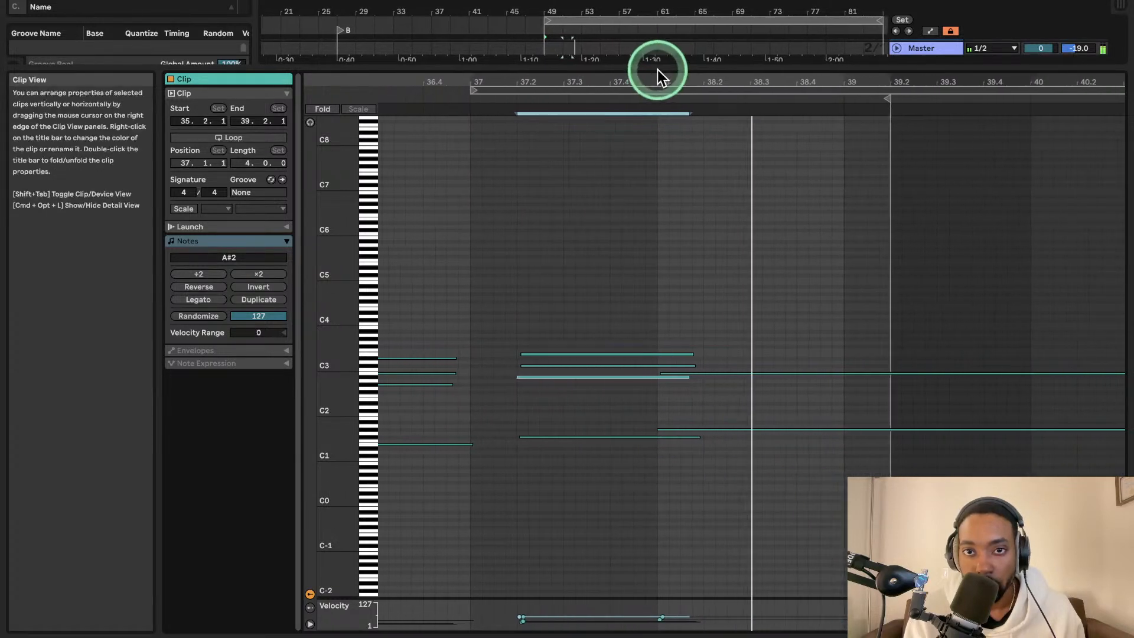
- Shrink the note editor to bring back the arrangement and return to the Twin 3 clip near bar 52
left_click_drag(661, 69, 680, 430)
scroll(607, 157, "up", 3)
left_click(575, 140)
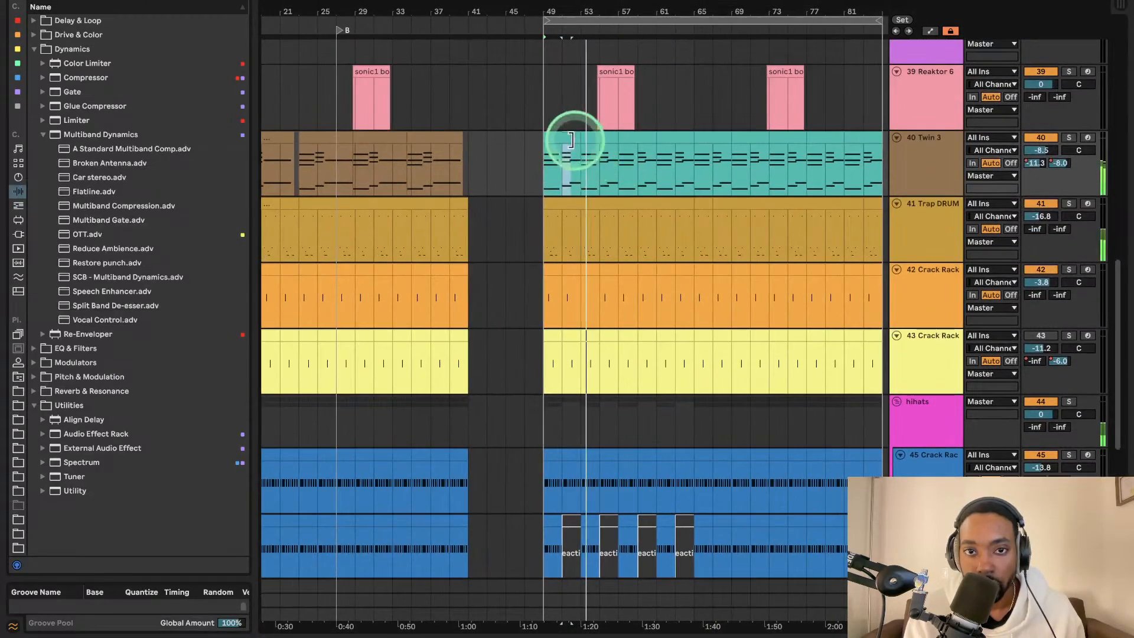
left_click(571, 139)
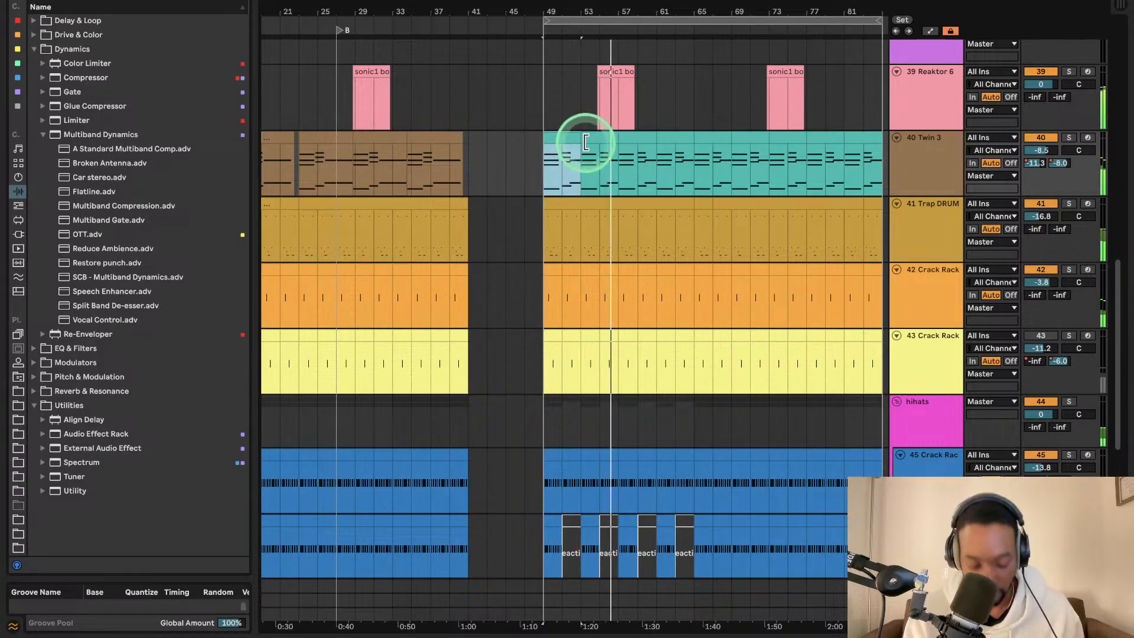
left_click(642, 141)
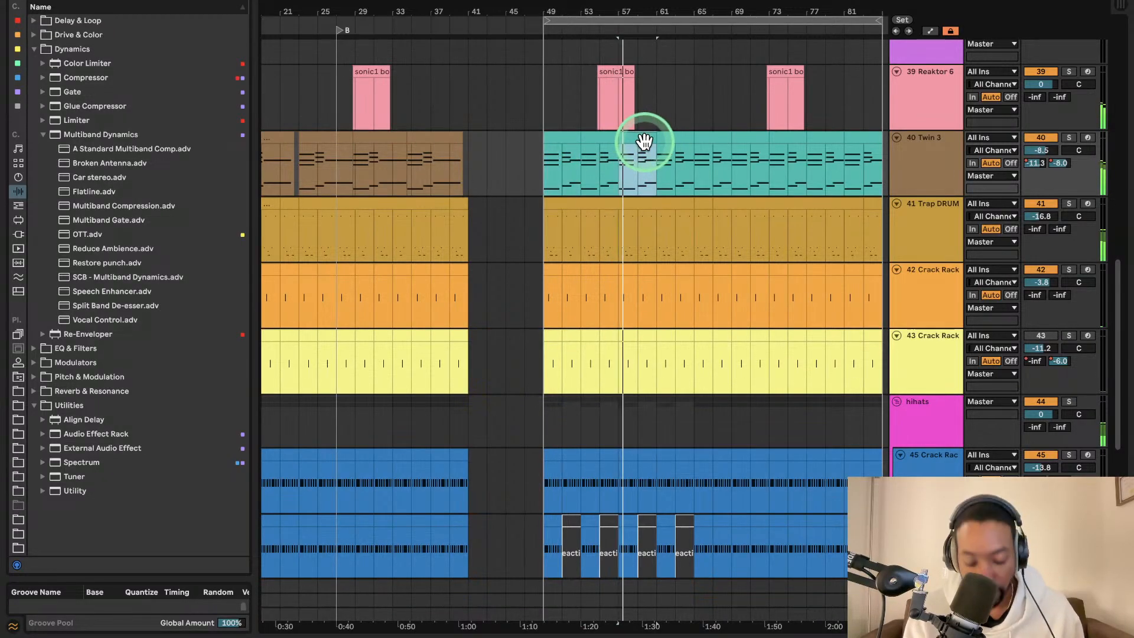
left_click_drag(714, 142, 805, 141)
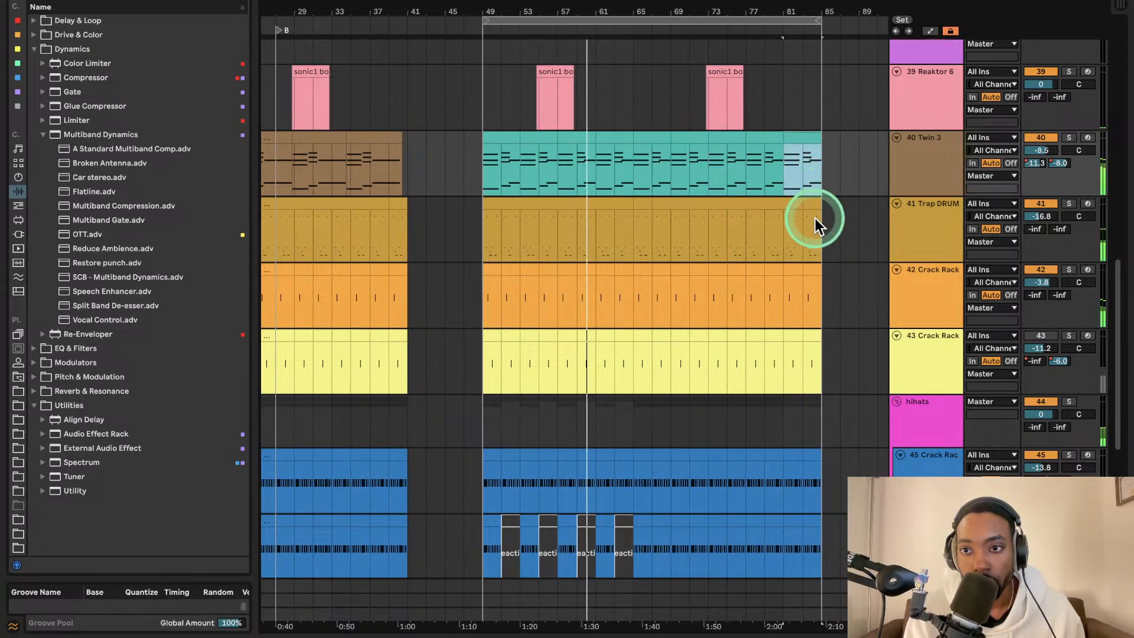
- Add the Arpeggiator MIDI effect to the Pure Bell 8ths track
scroll(752, 228, "down", 10)
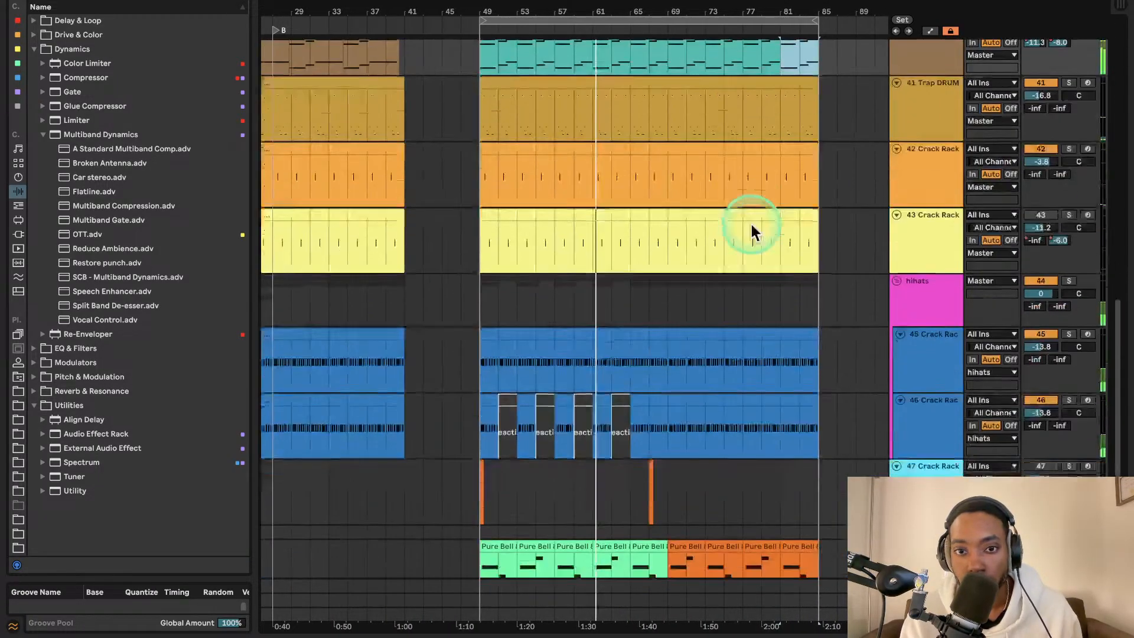
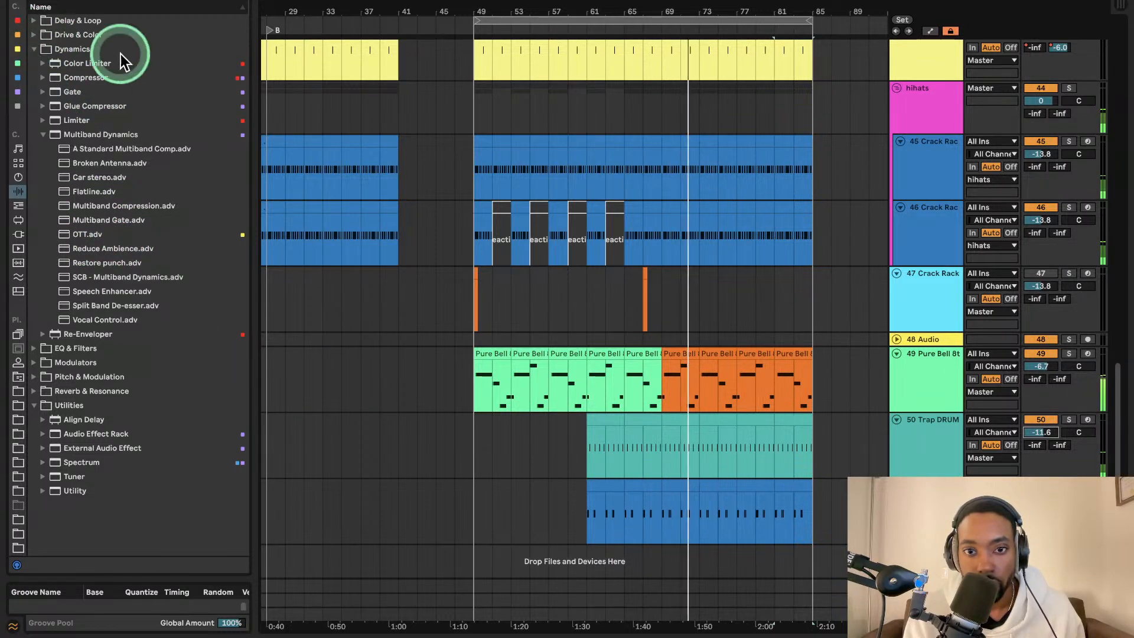
left_click(682, 349)
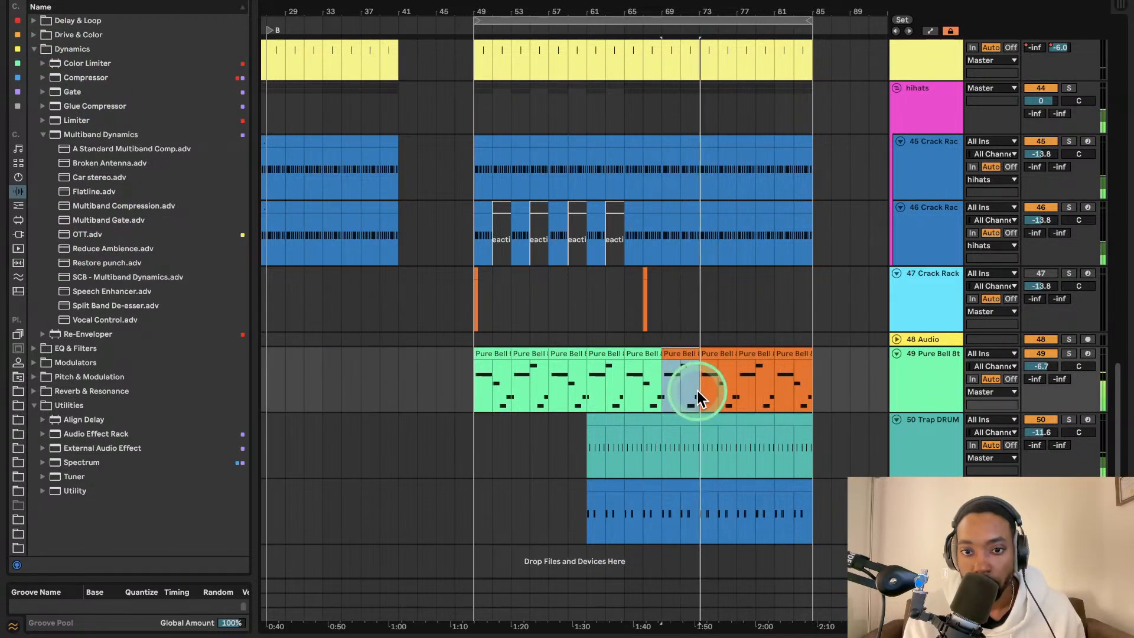
left_click(293, 434)
left_click(17, 220)
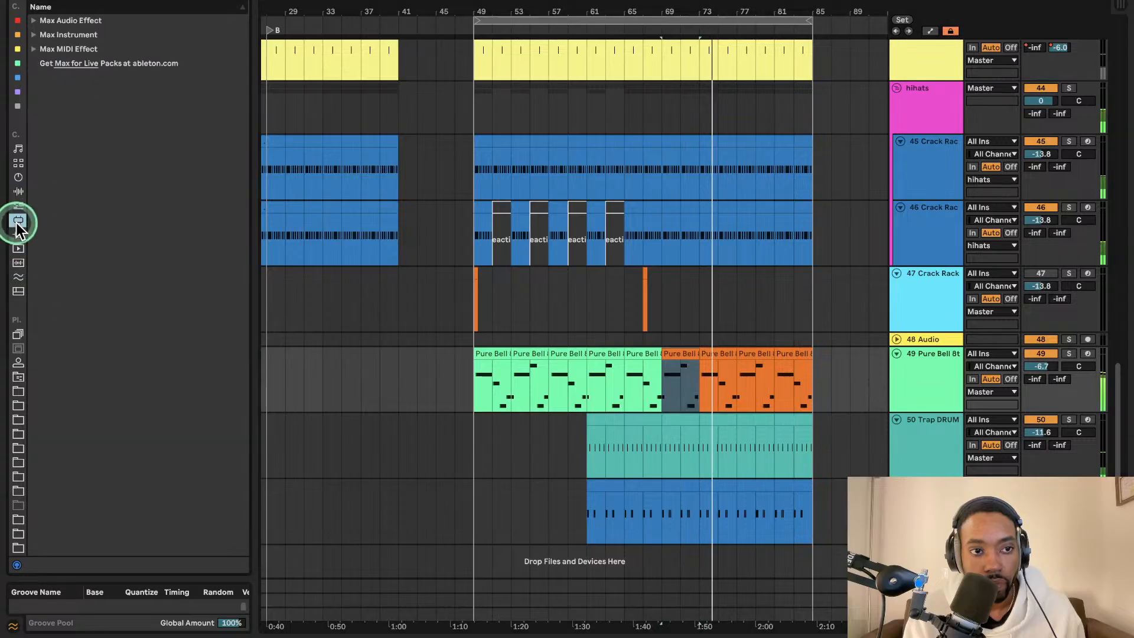
left_click(18, 205)
left_click(73, 28)
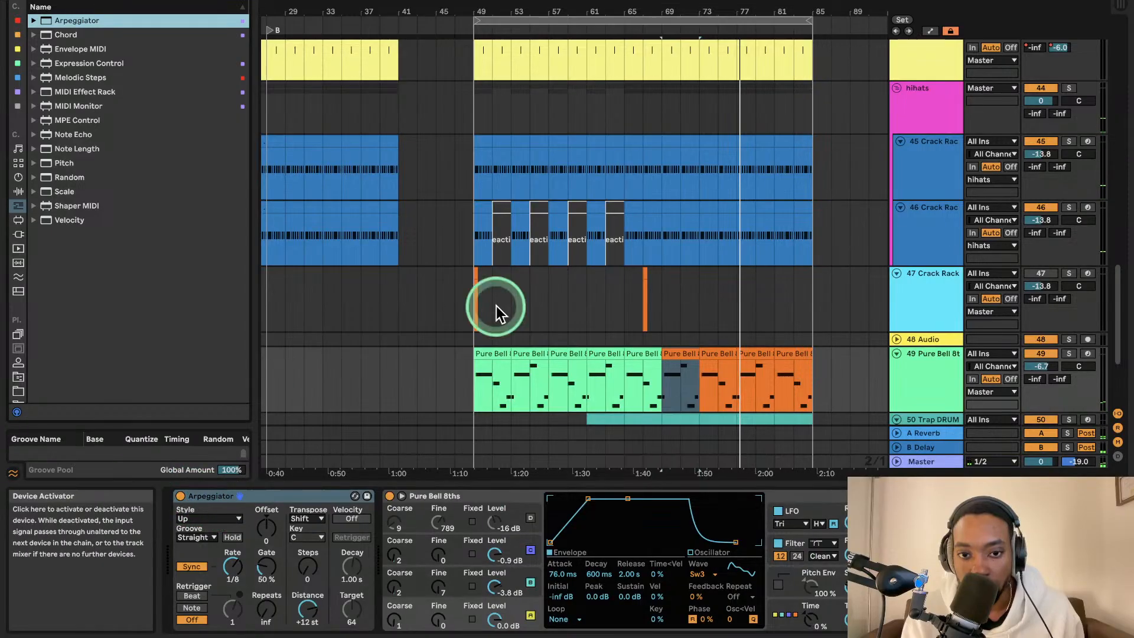
- Automate the Pure Bell 8ths track's Arpeggiator off before bar 69 and on from there, and try its rate during playback
left_click(930, 30)
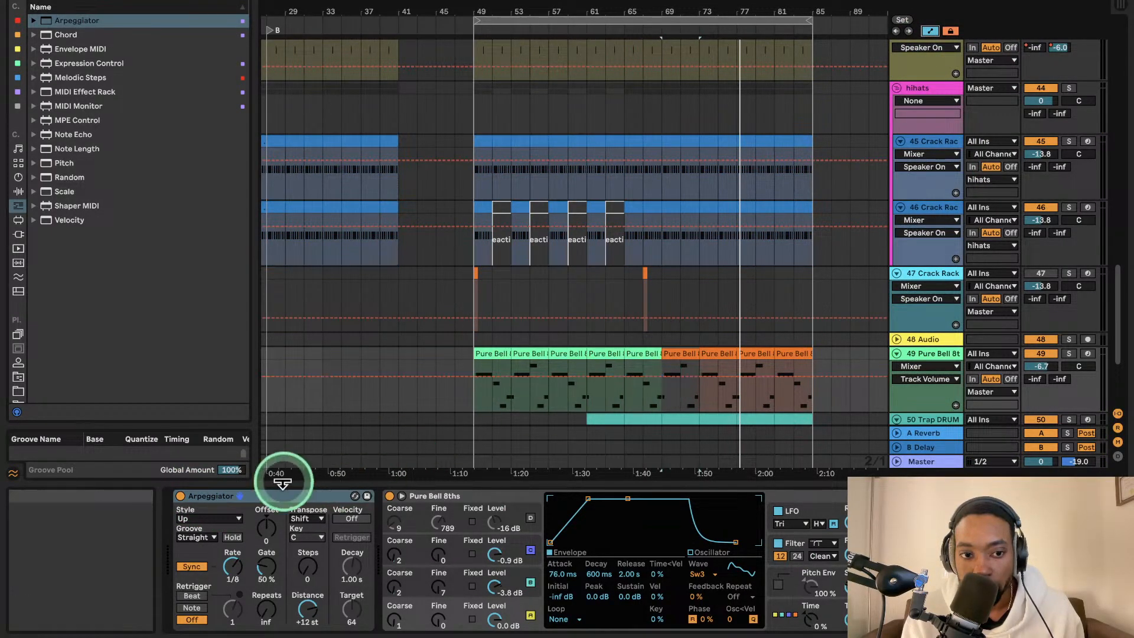
right_click(182, 498)
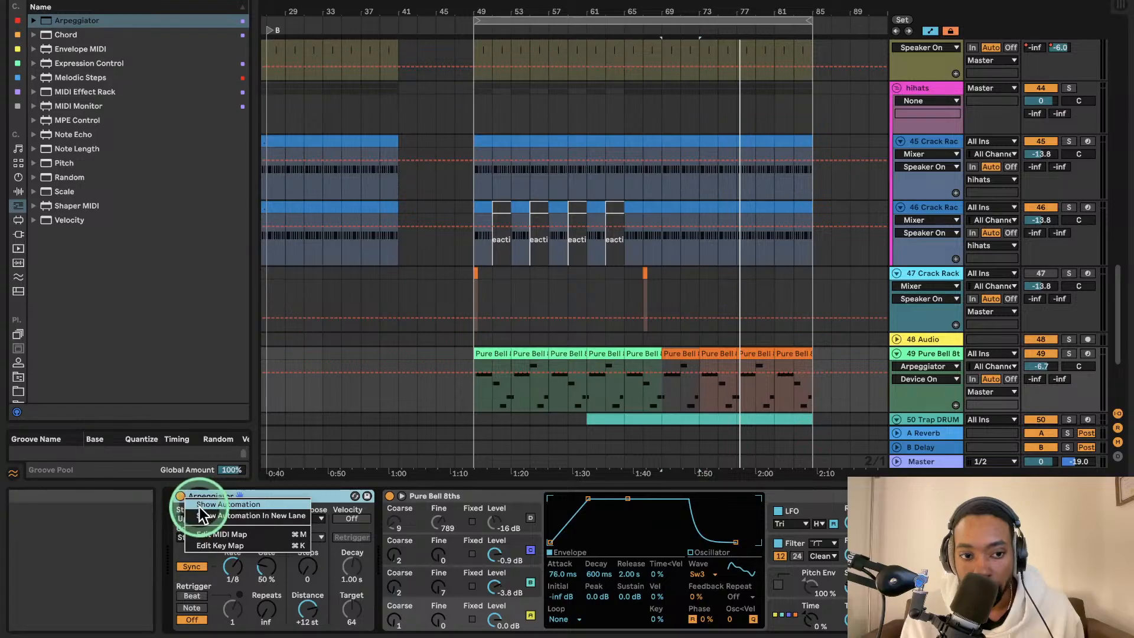
left_click(223, 505)
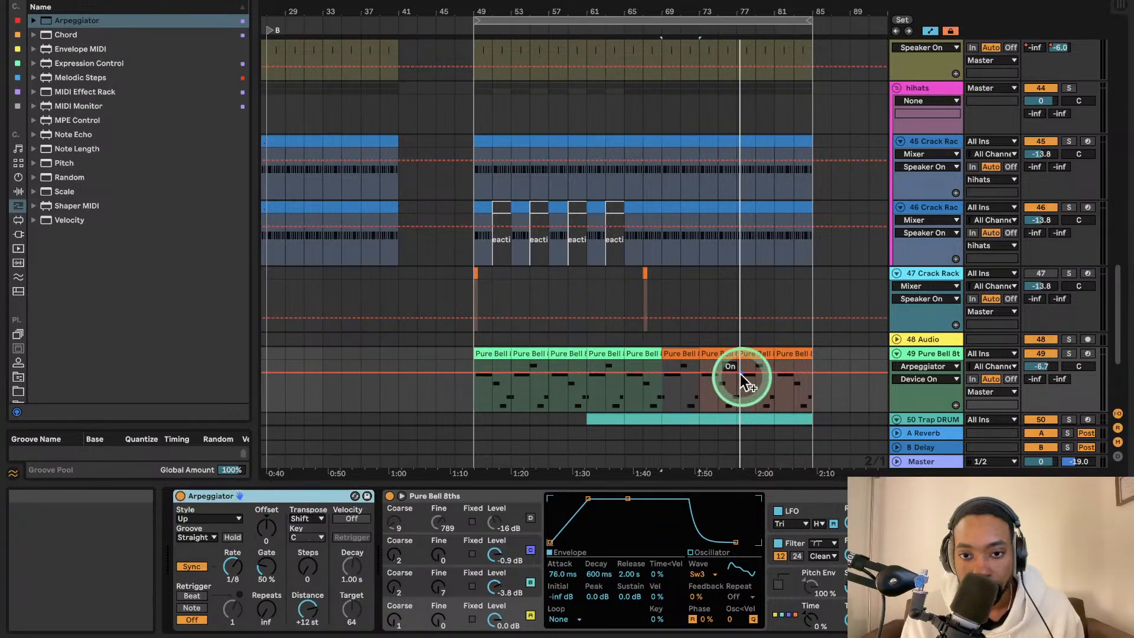
left_click(662, 373)
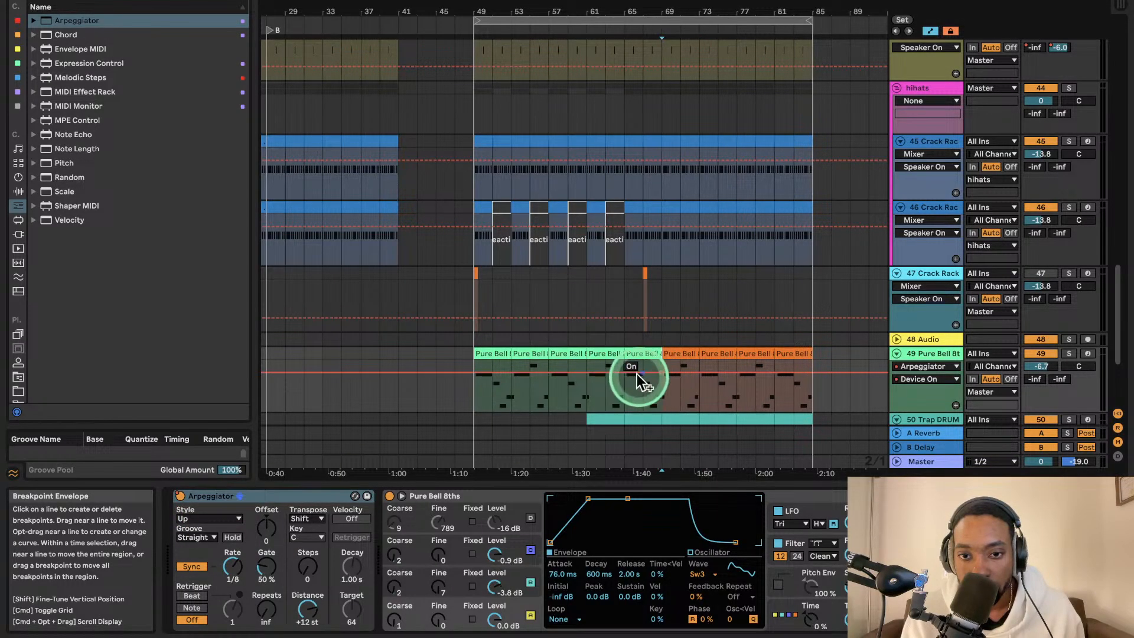
left_click_drag(626, 374, 627, 398)
key("space")
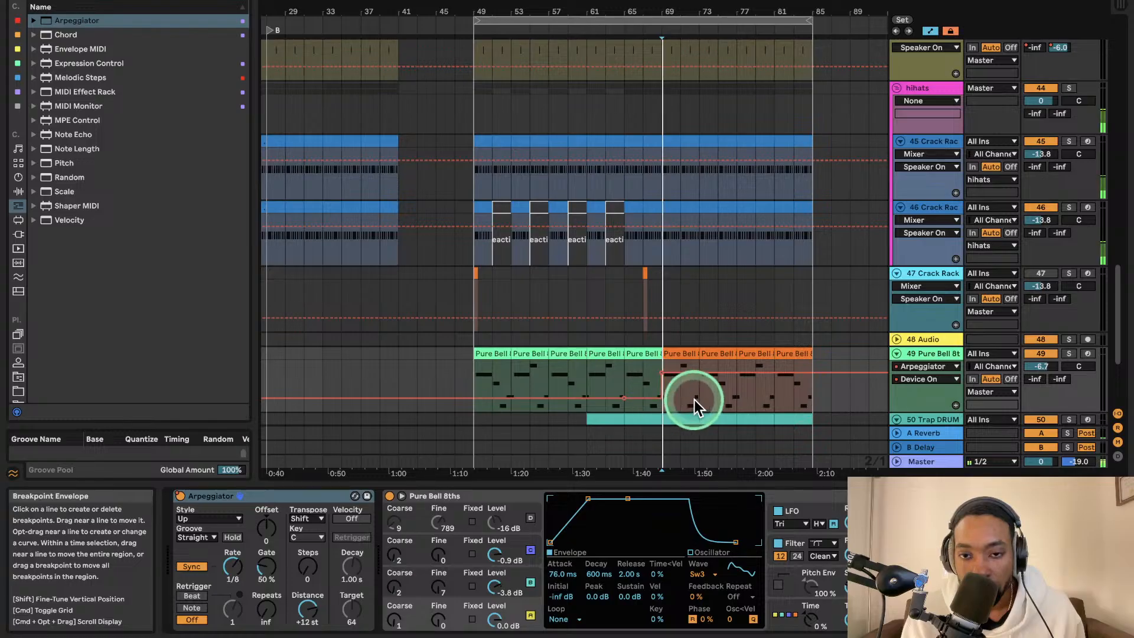
left_click_drag(233, 566, 232, 585)
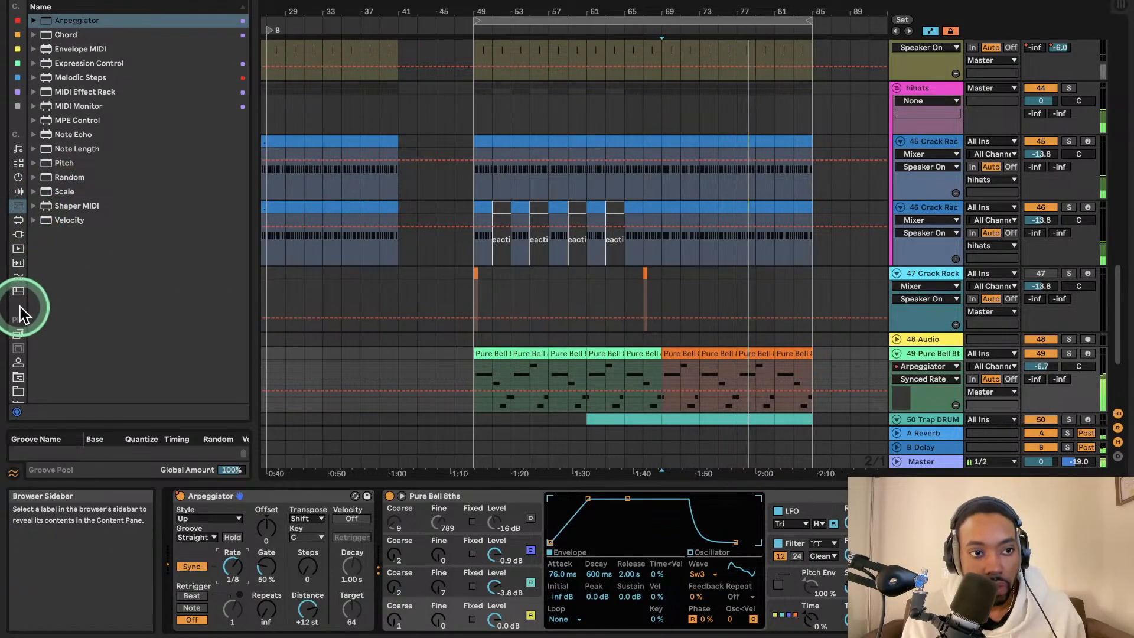
- Look through the plug-in, MIDI effect and audio effect lists for another effect to use on the bell track
left_click(19, 235)
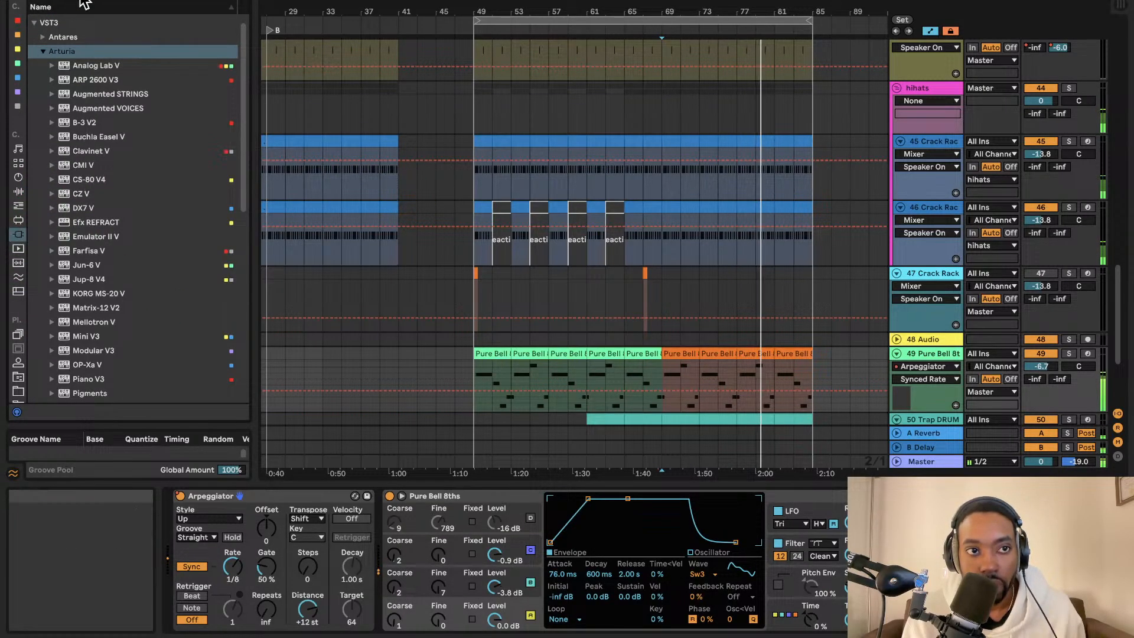
scroll(37, 291, "down", 3)
scroll(59, 283, "down", 1)
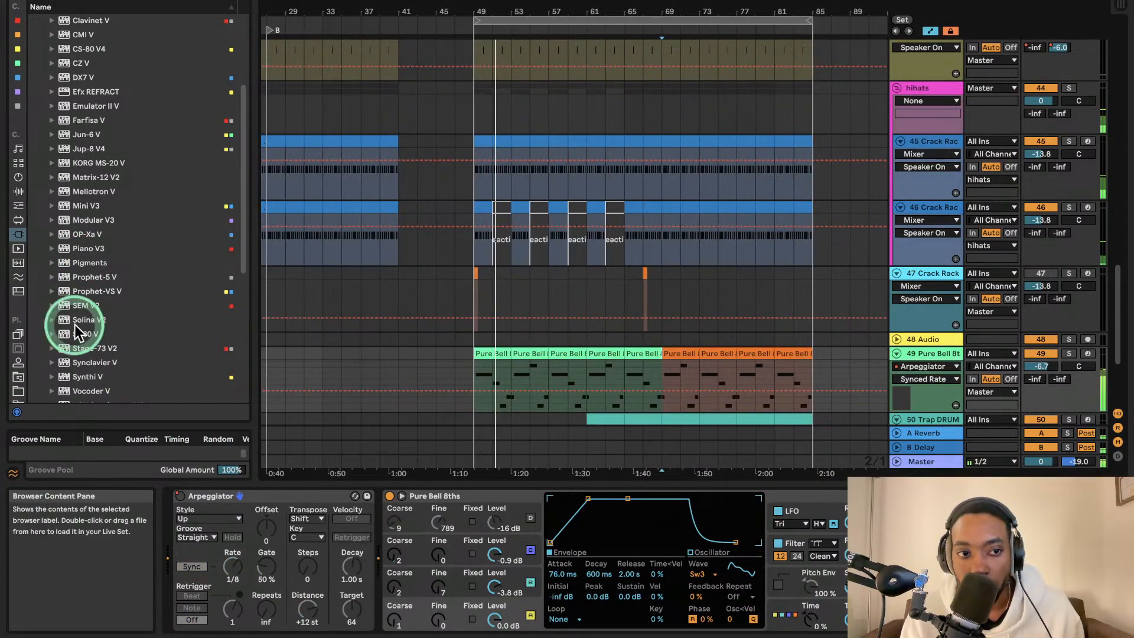
left_click(18, 262)
left_click(18, 208)
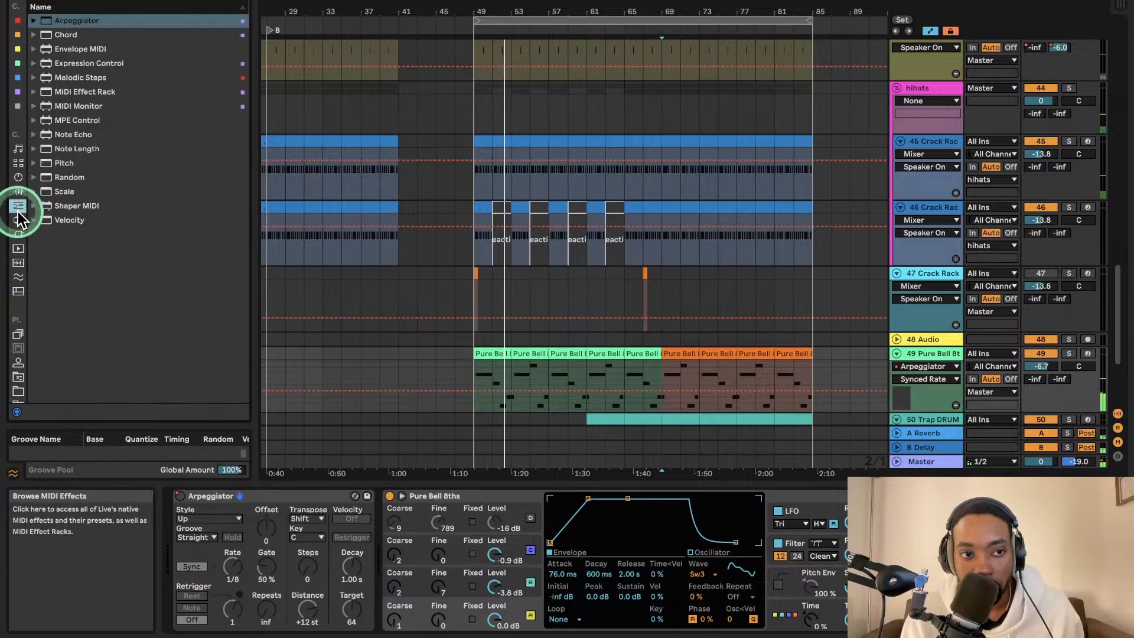
left_click(18, 218)
left_click(19, 191)
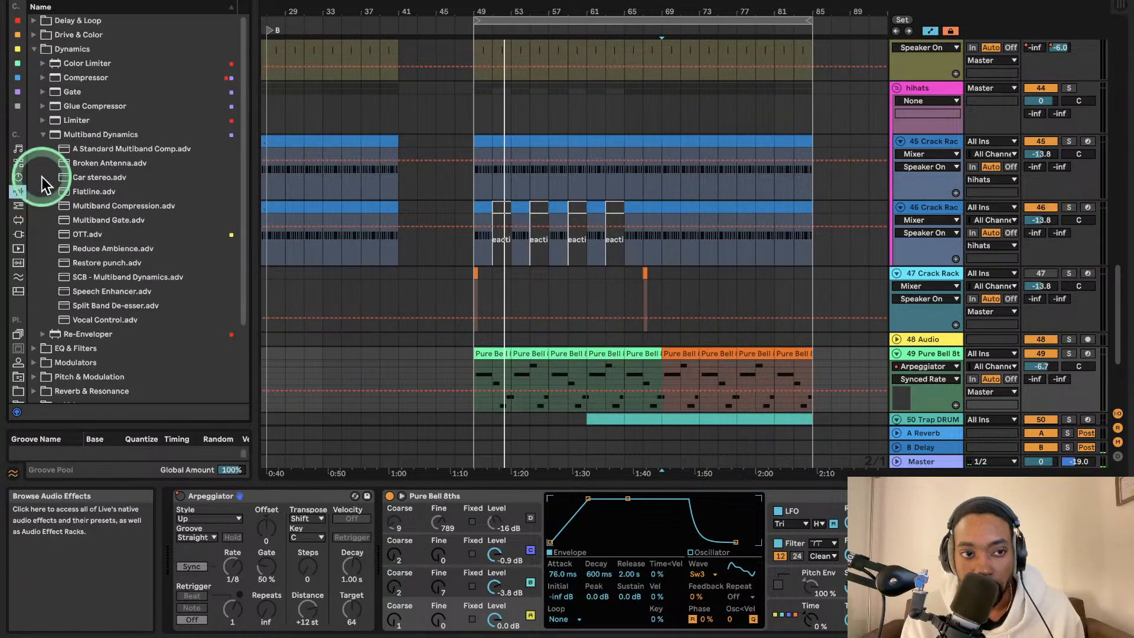
scroll(71, 206, "down", 5)
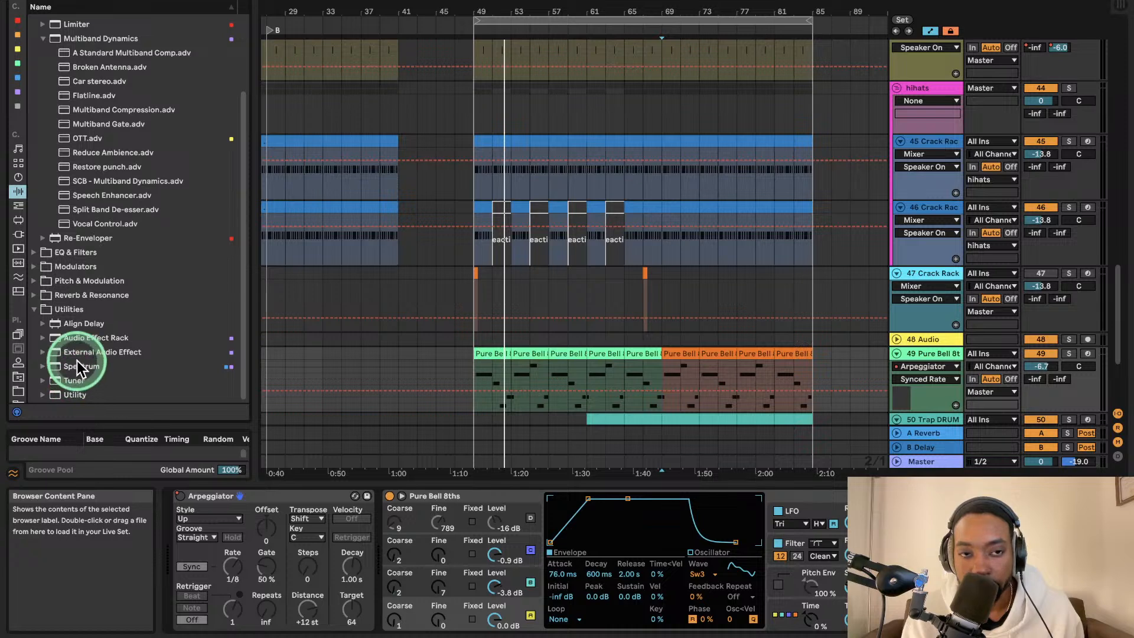
- Add the Cableguys ShaperBox 3 plug-in to the Pure Bell 8ths track
left_click(18, 234)
scroll(74, 195, "down", 10)
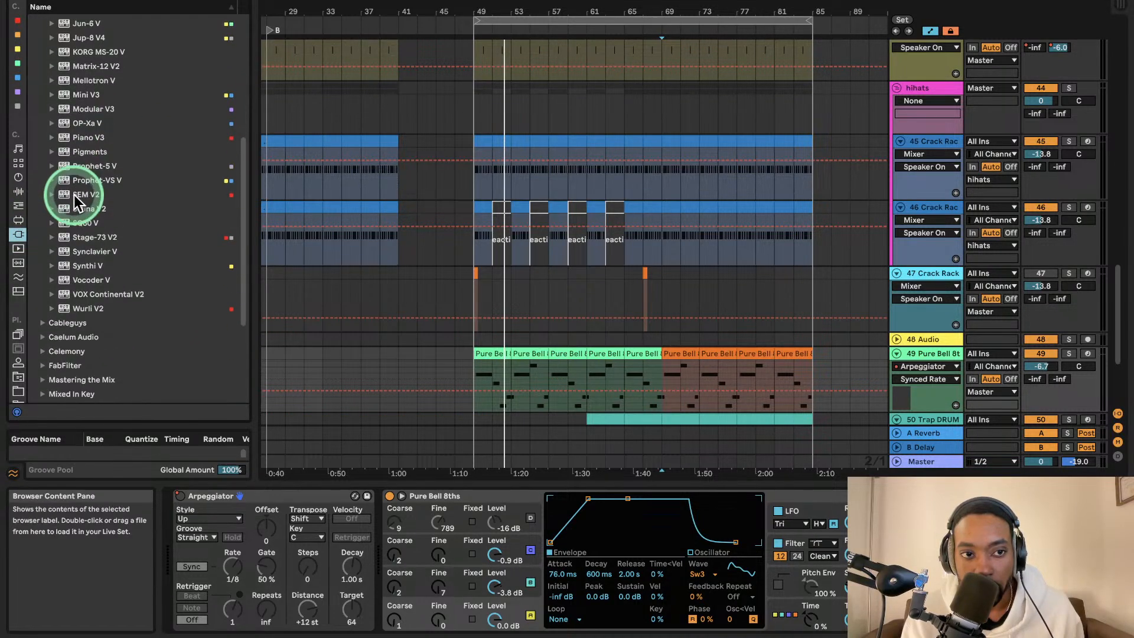
scroll(75, 196, "down", 3)
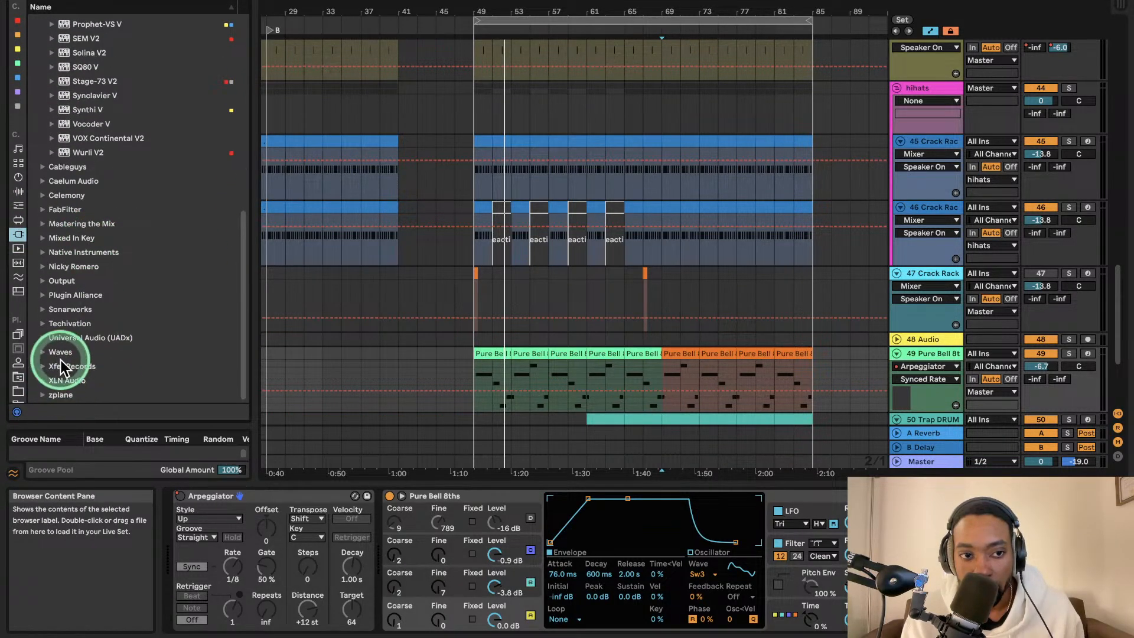
left_click(44, 171)
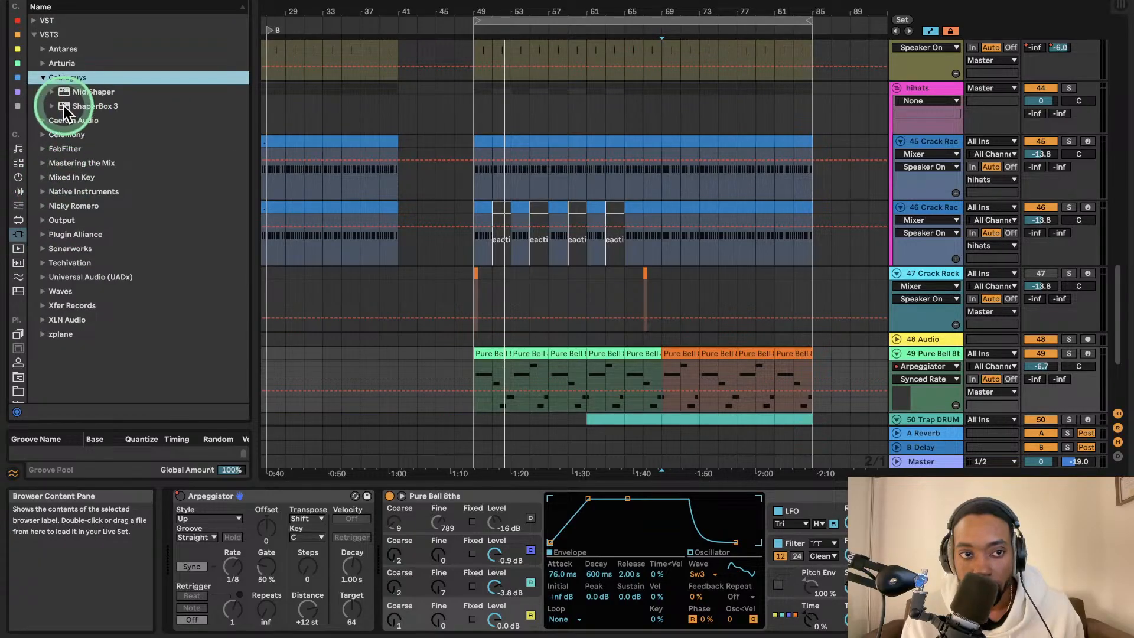
left_click_drag(63, 105, 1066, 370)
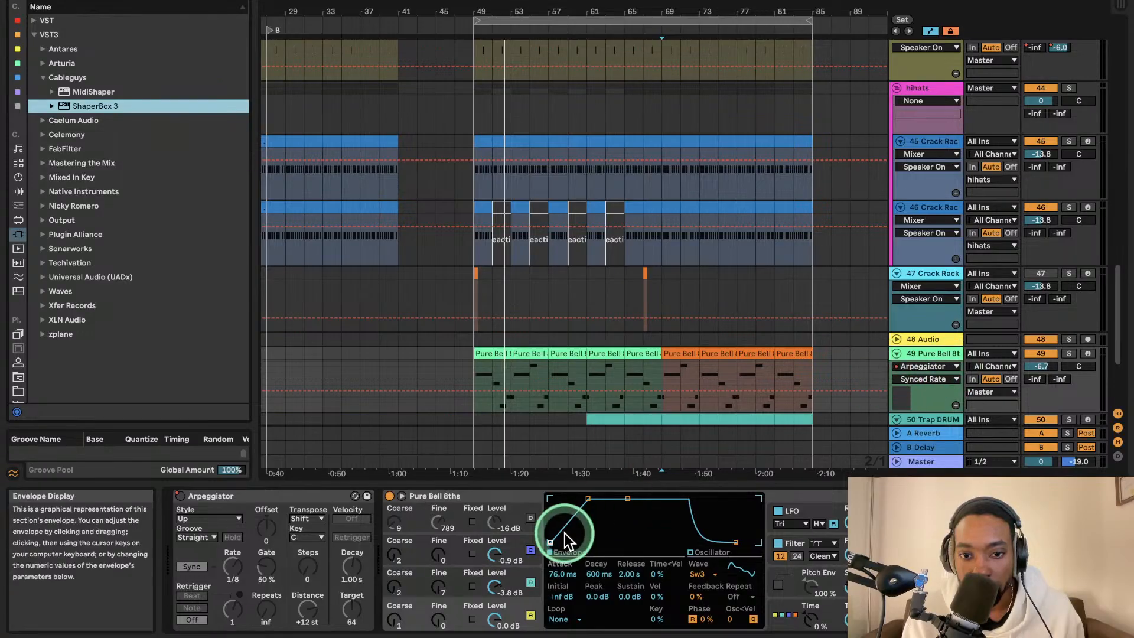
- Automate ShaperBox 3 off before bar 69 and on from there, and play the song from that point
left_click(957, 520)
scroll(934, 531, "right", 1)
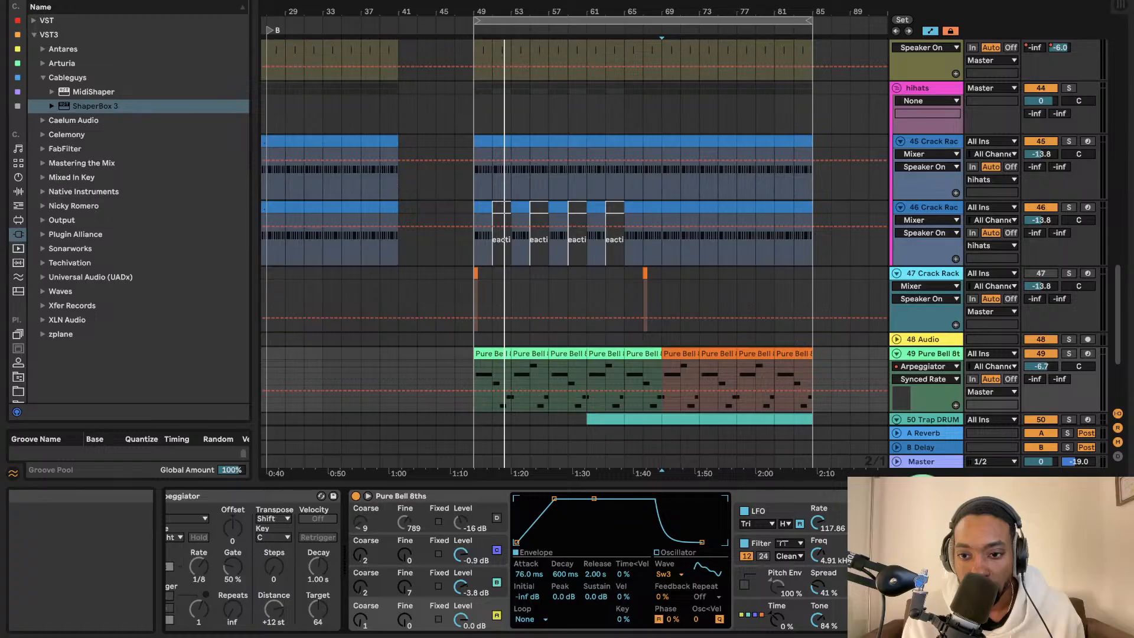
left_click(907, 497)
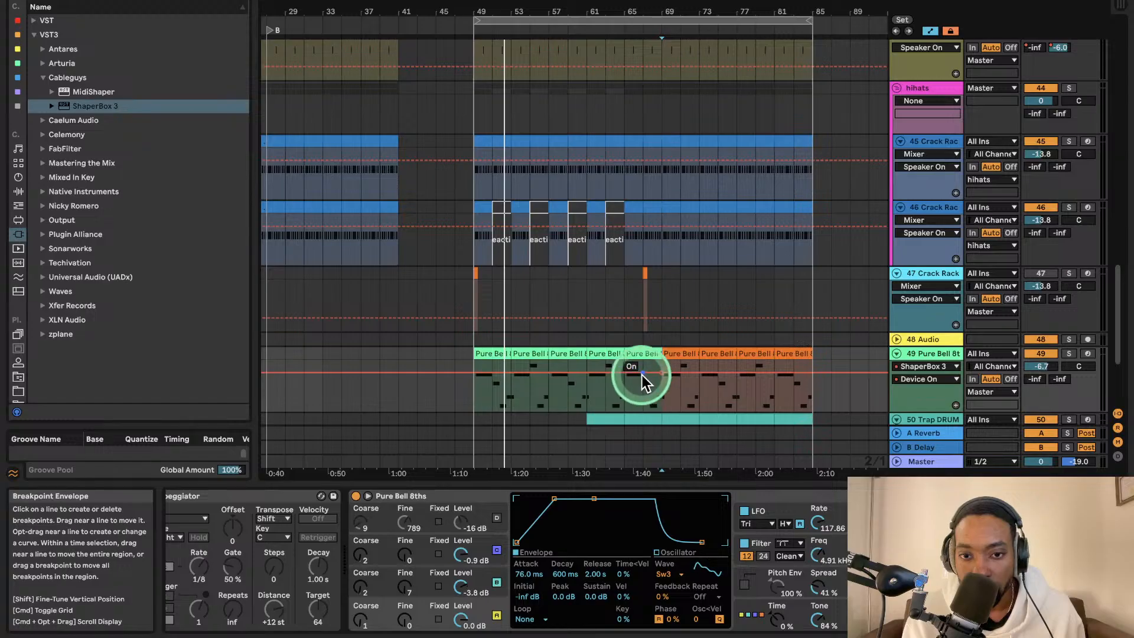
key("space")
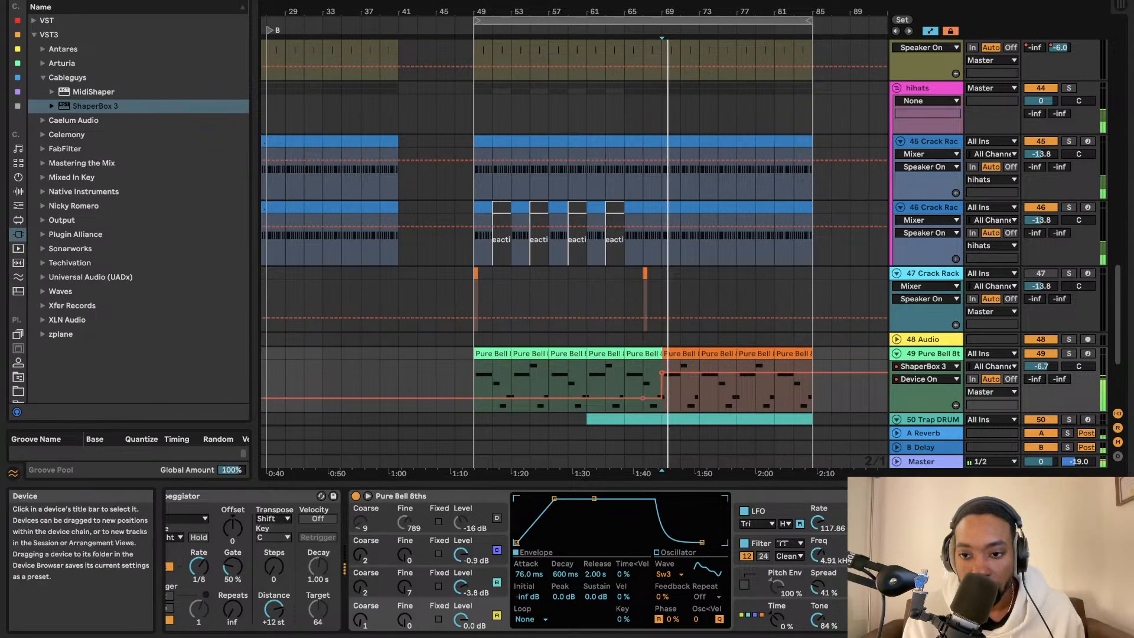
- Open the ShaperBox 3 window, add the Drive shaper and move the window clear of the screen edge
left_click(932, 497)
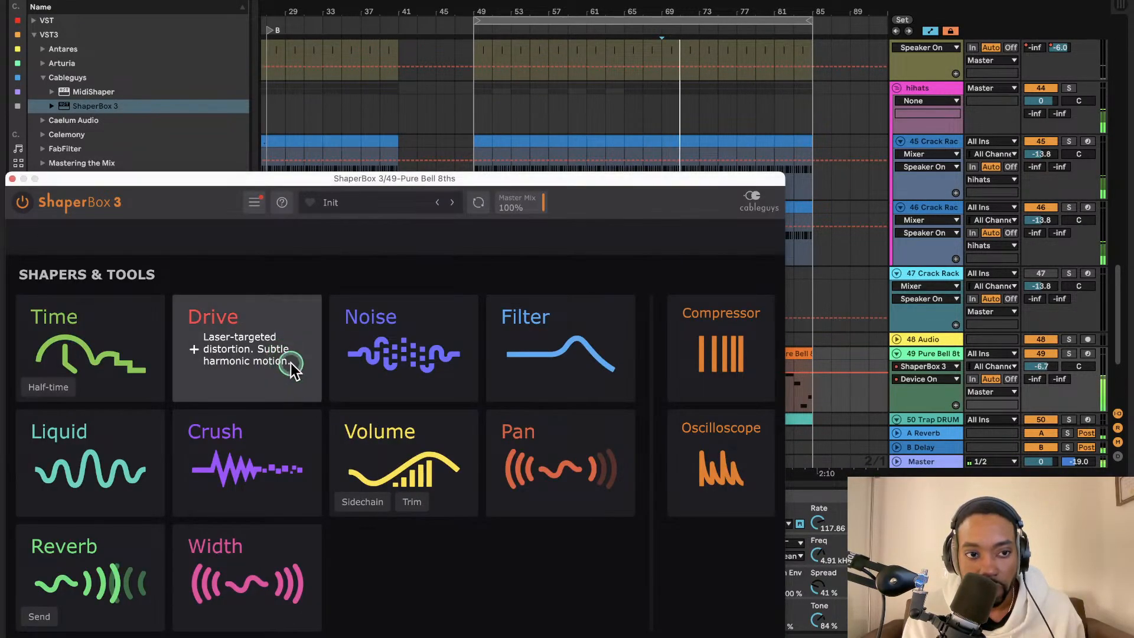
left_click(296, 365)
left_click_drag(354, 180, 501, 140)
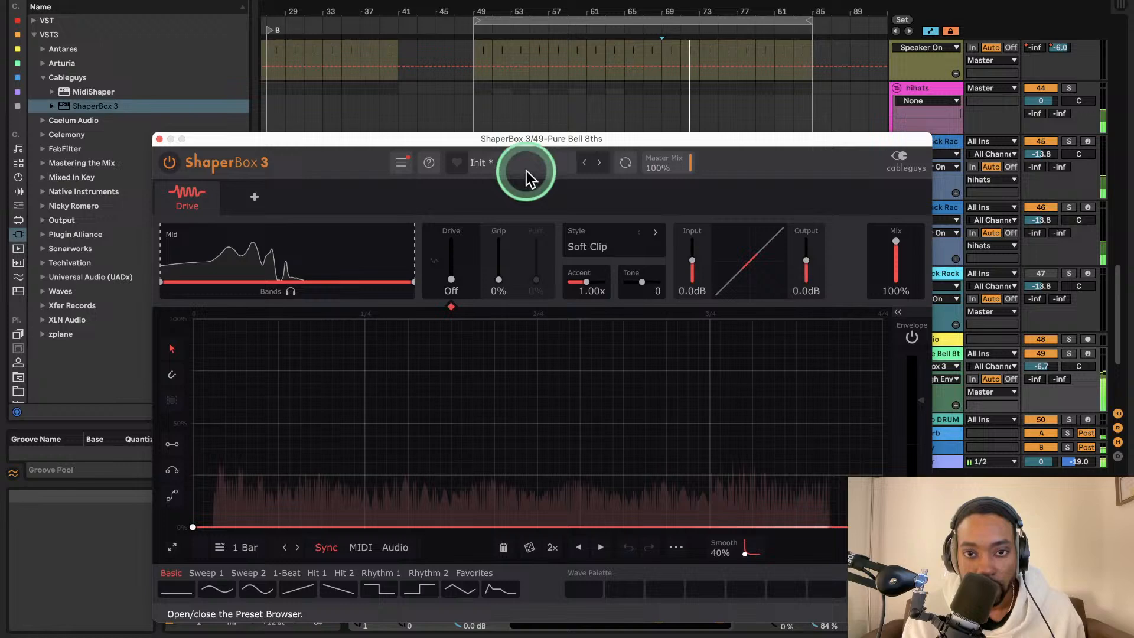
- Step through the ShaperBox 3 presets and load Init All
left_click(599, 166)
left_click(586, 165)
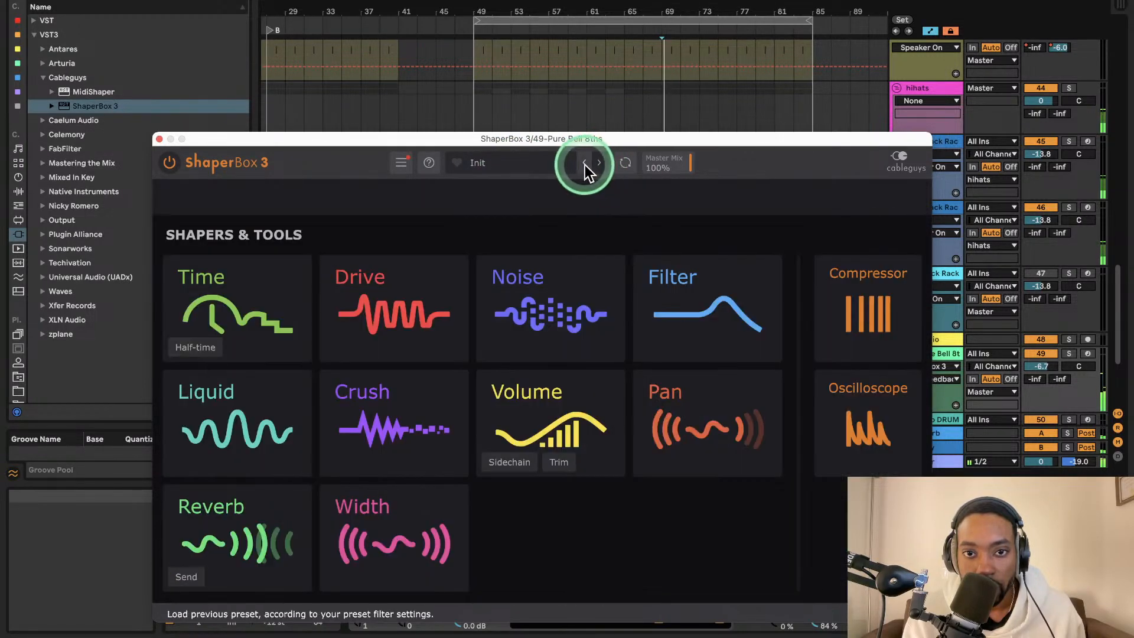
left_click(597, 166)
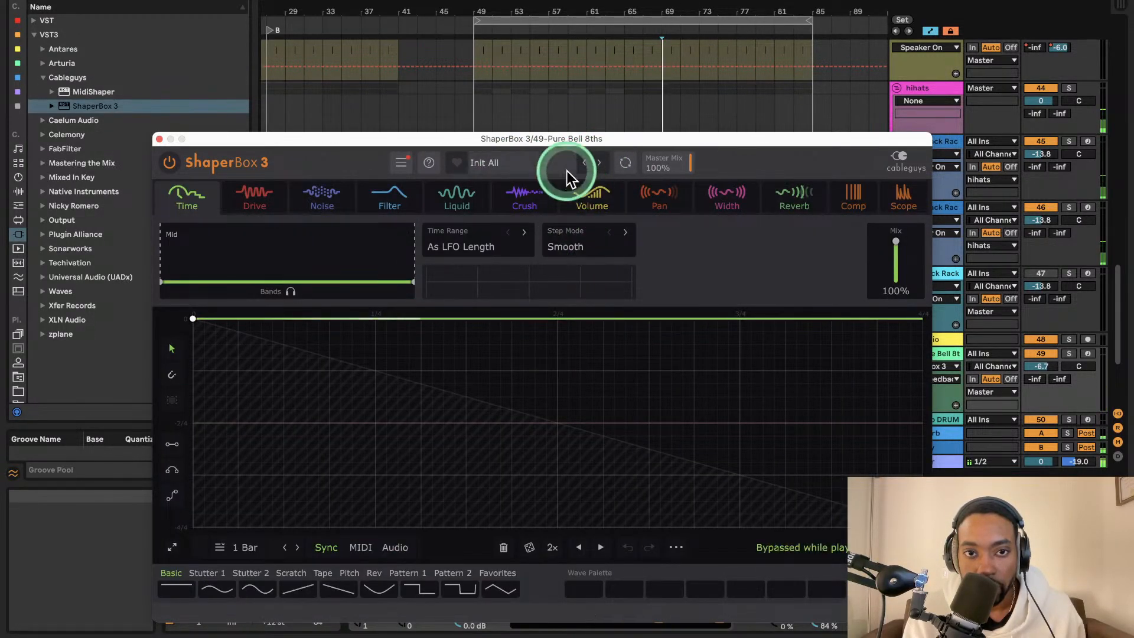
- Browse the ShaperBox 3 preset categories, including Tape-Stop, Pan & Width and Excite & Enhance
left_click(558, 167)
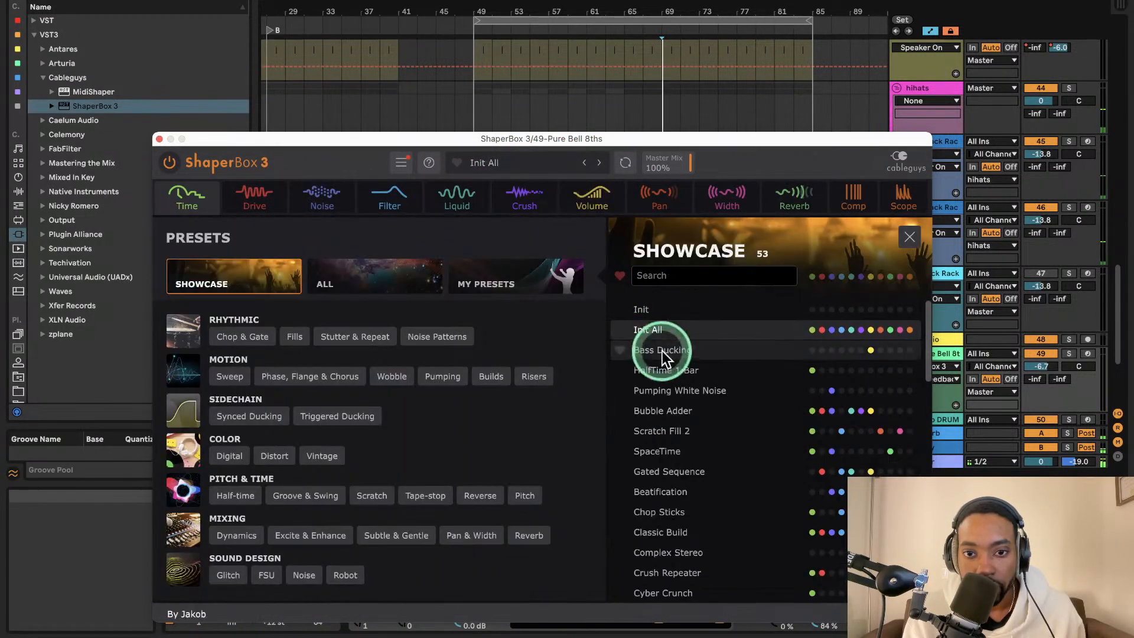
left_click(359, 419)
left_click(430, 494)
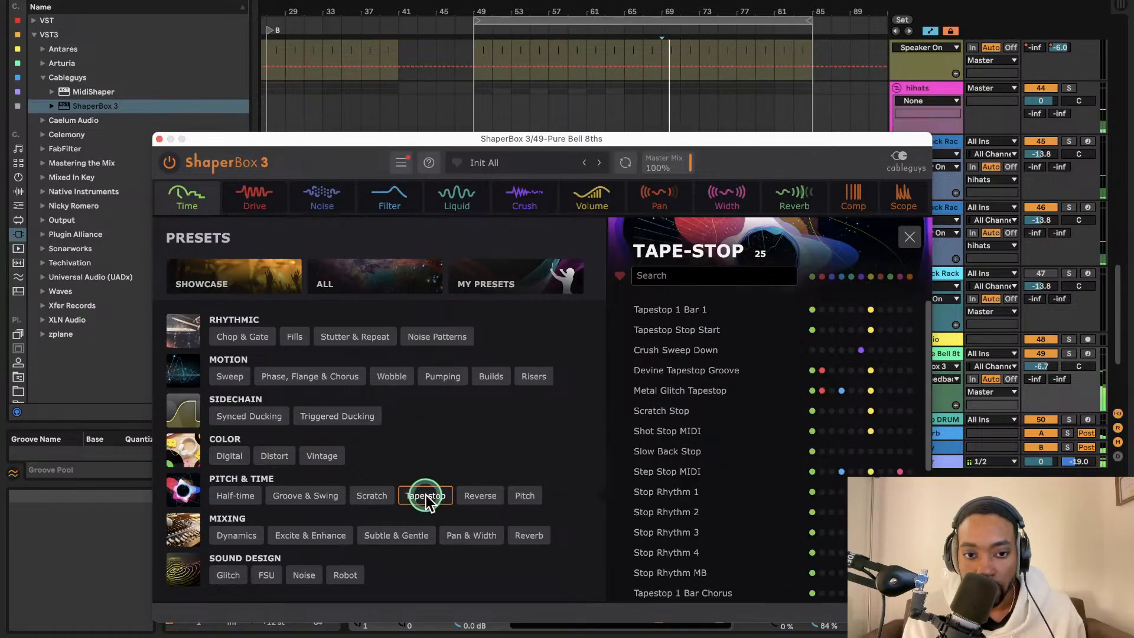
left_click(480, 536)
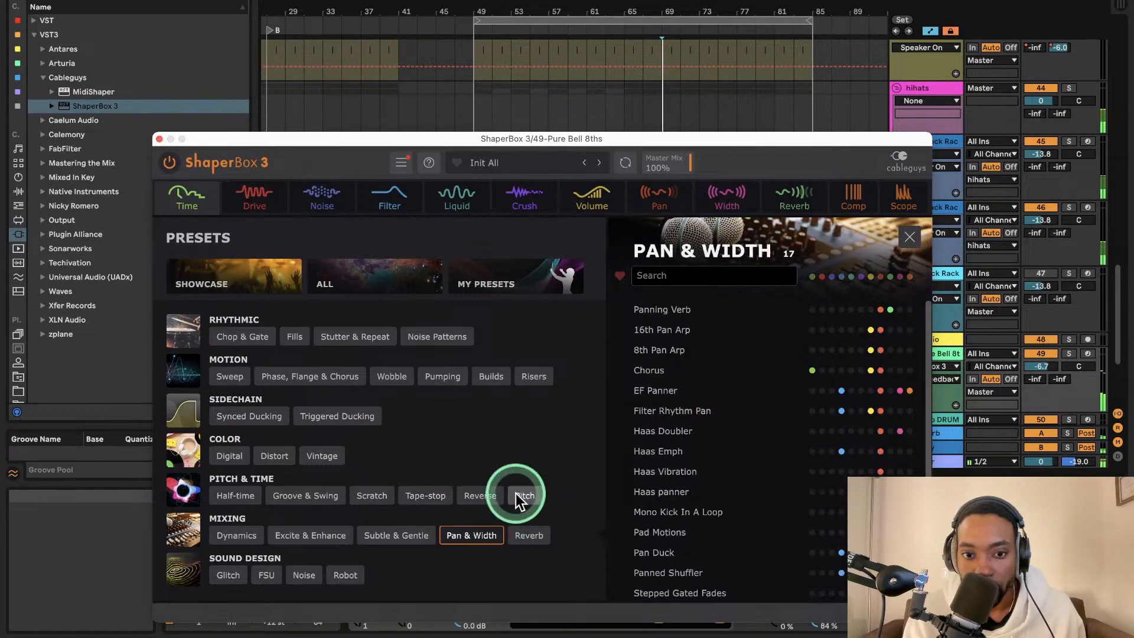
left_click_drag(648, 136, 577, 228)
left_click(271, 536)
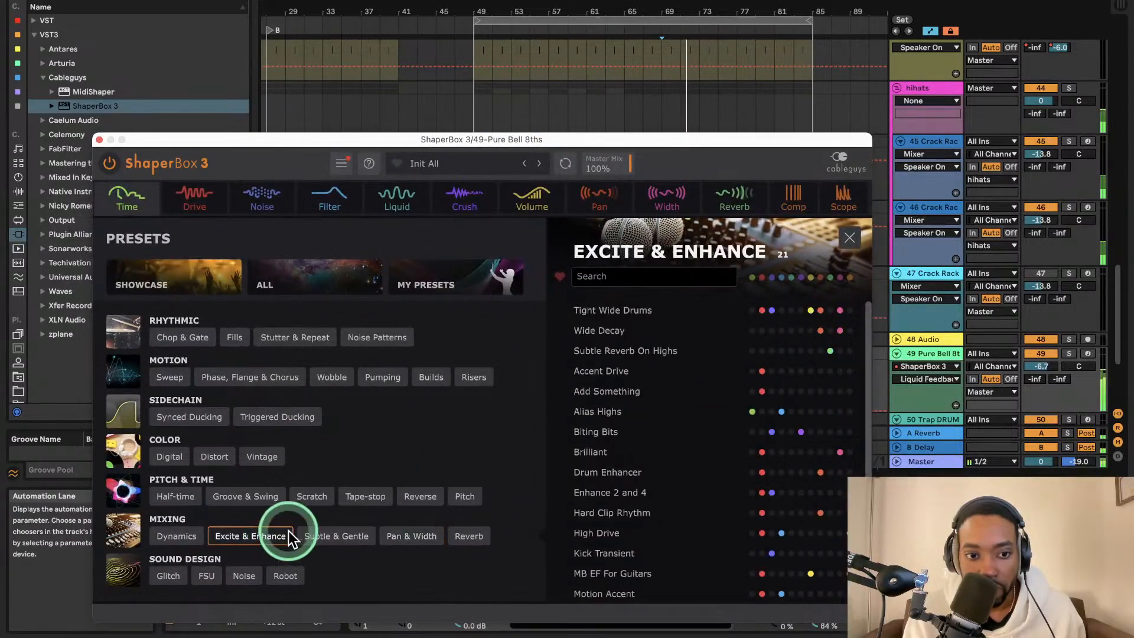
- Move the ShaperBox 3 window clear of the device chain and switch the Arpeggiator off
left_click_drag(579, 141, 259, 19)
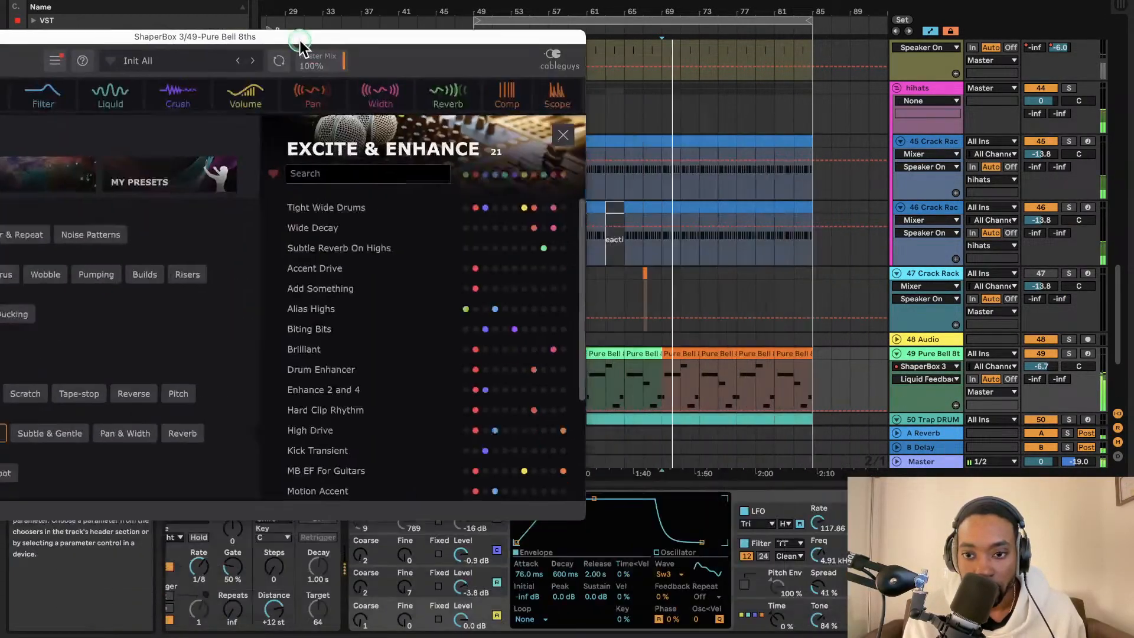
left_click_drag(523, 635, 494, 532)
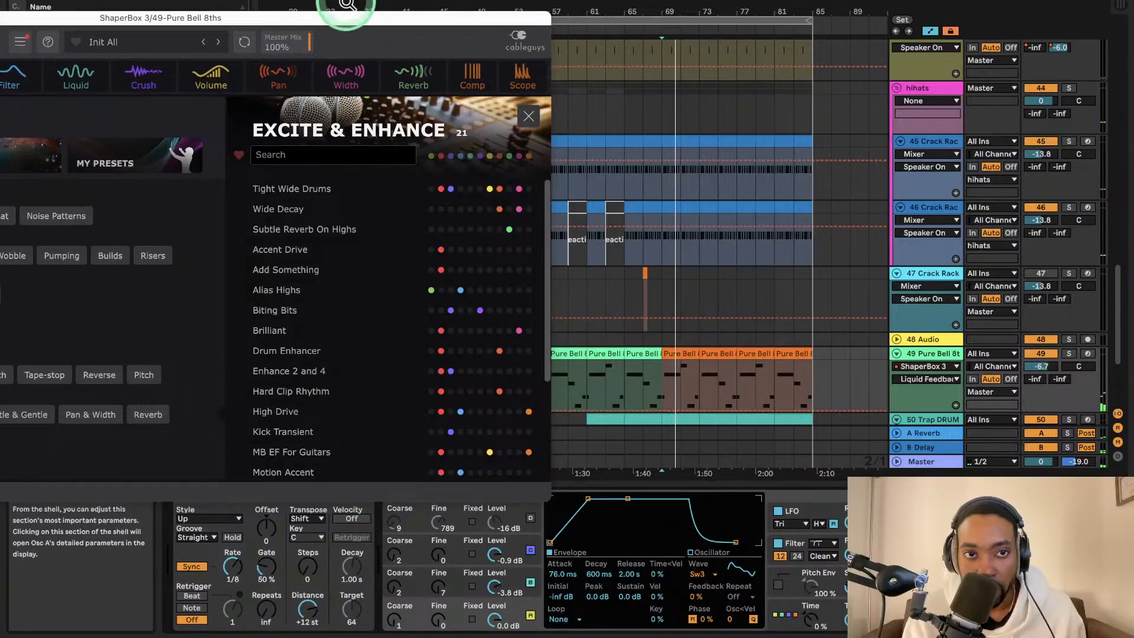
left_click_drag(334, 18, 971, 51)
left_click(180, 497)
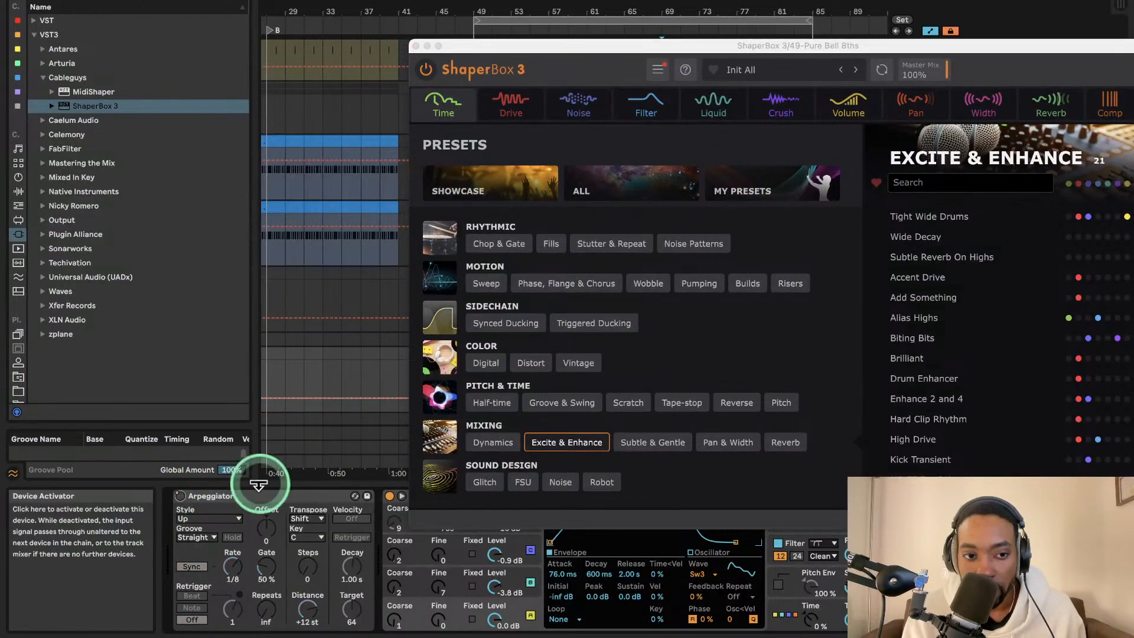
left_click_drag(772, 44, 465, 19)
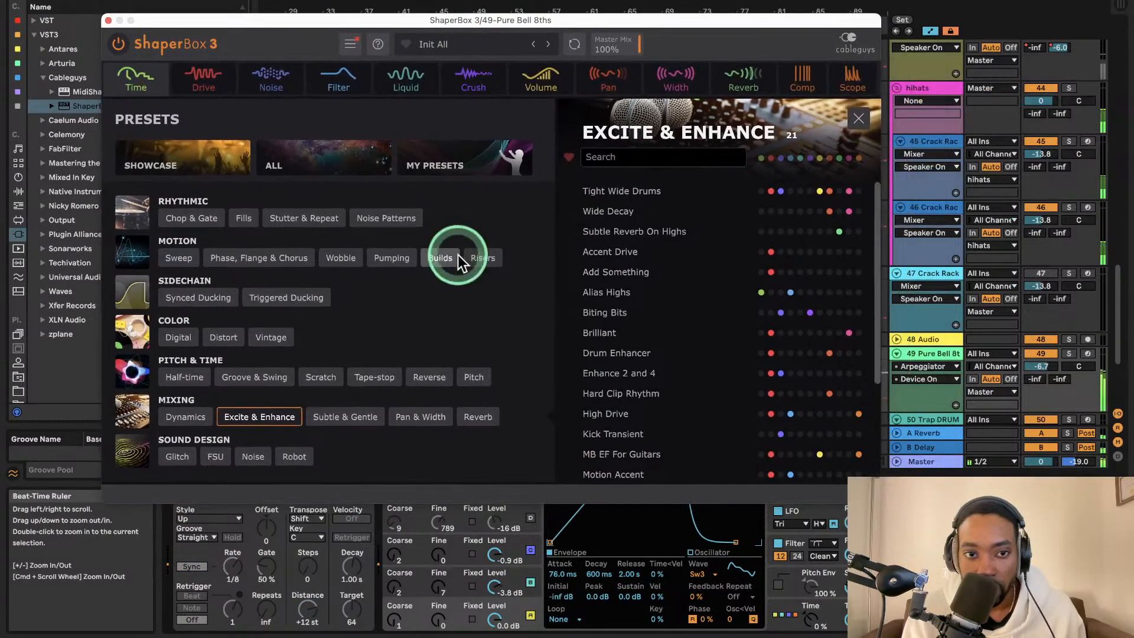
- Look at the Pumping presets, add the Crush shaper and pull its curve's middle down to a resample rate of about 4.75 kHz
left_click(393, 267)
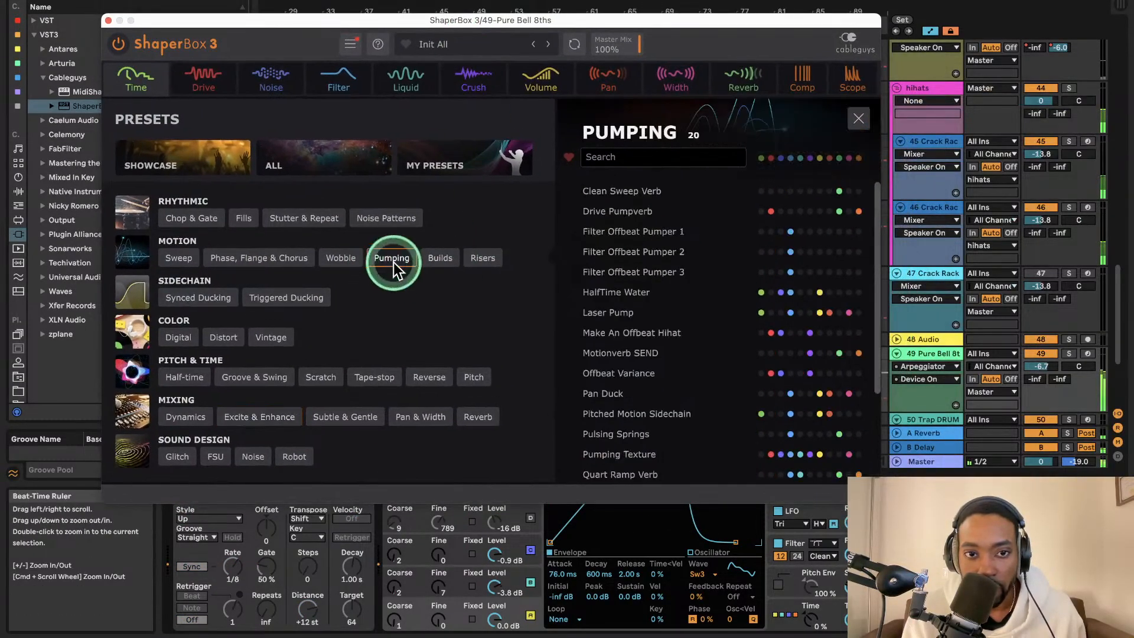
left_click(477, 88)
left_click_drag(514, 203, 509, 321)
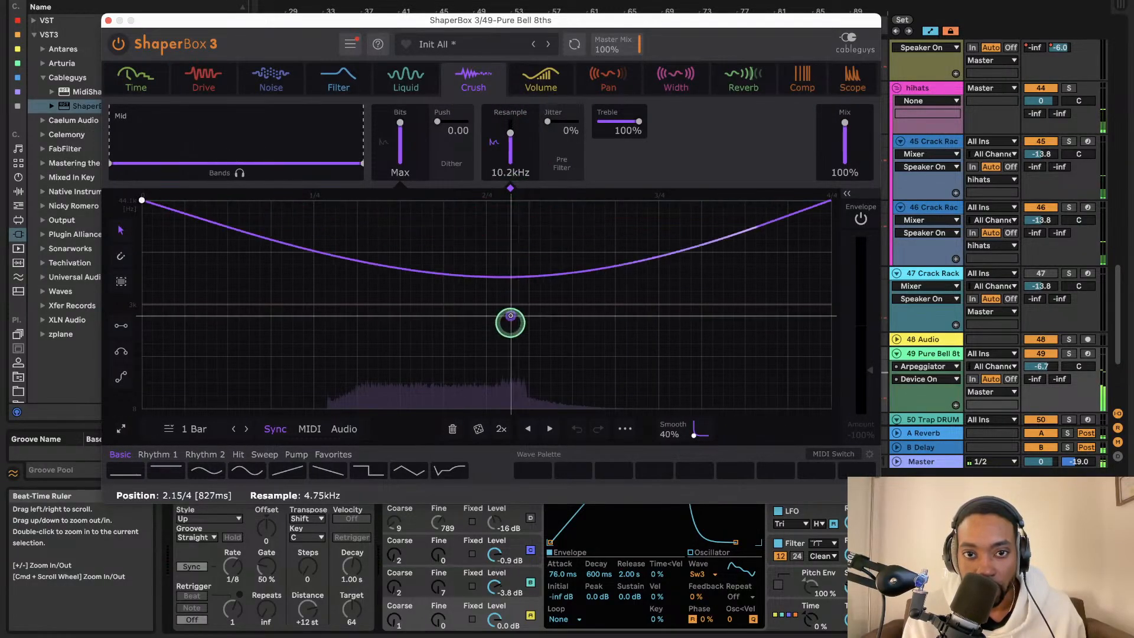
- Lower the Width shaper's curve to about 7% and close the ShaperBox 3 window
left_click(677, 83)
left_click_drag(552, 309, 514, 305)
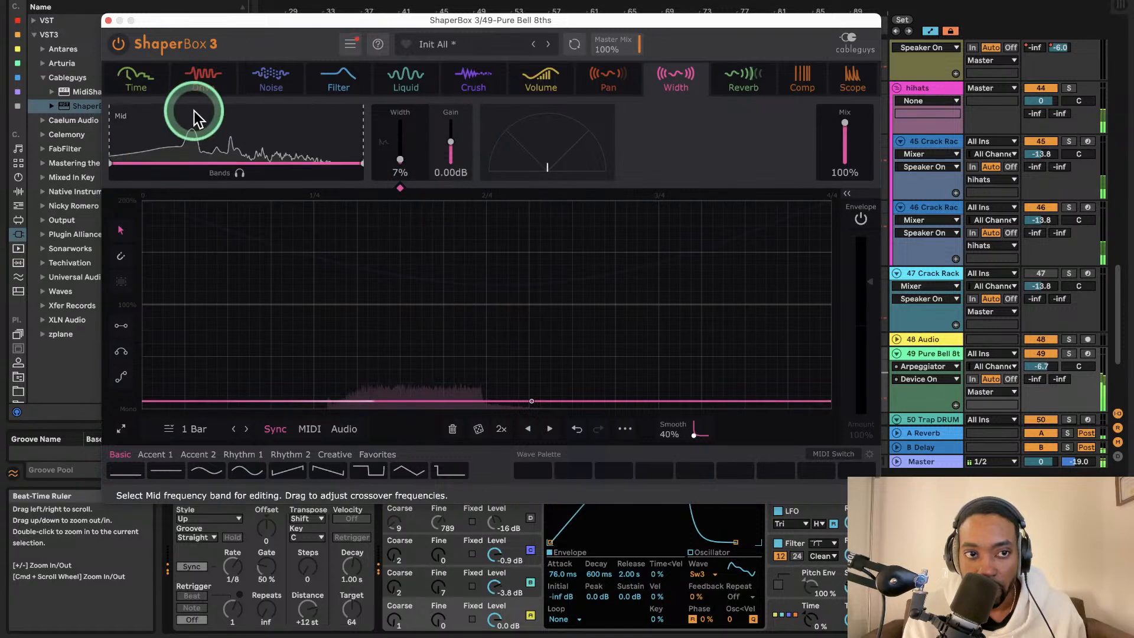
left_click(108, 21)
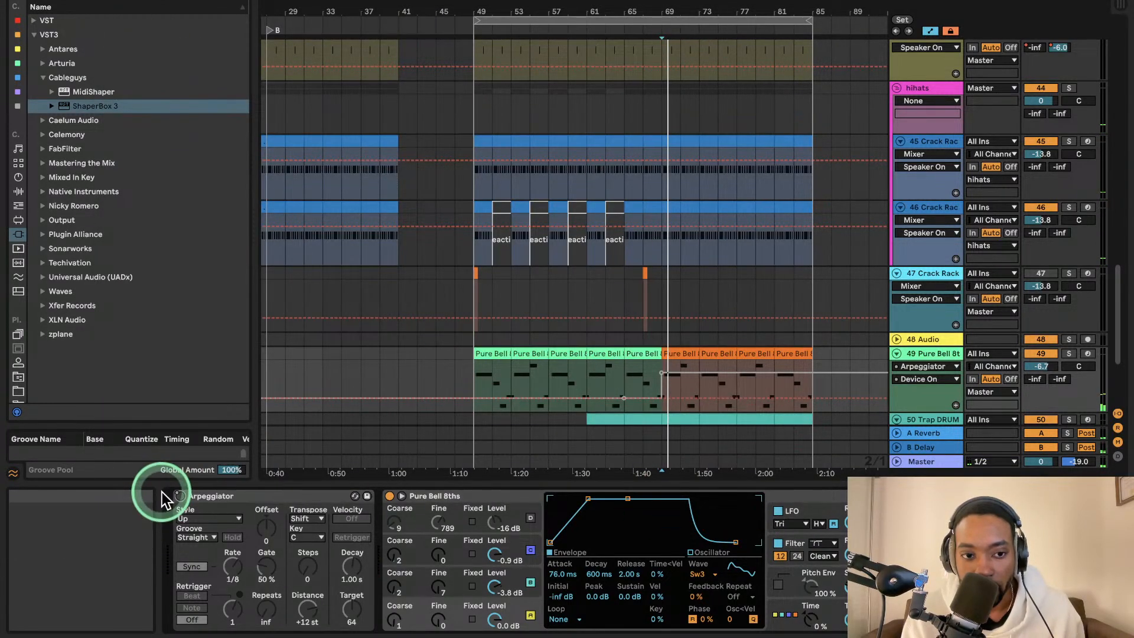
- Switch the Arpeggiator on, select the Pure Bell 8ths instrument and play the song
left_click(180, 496)
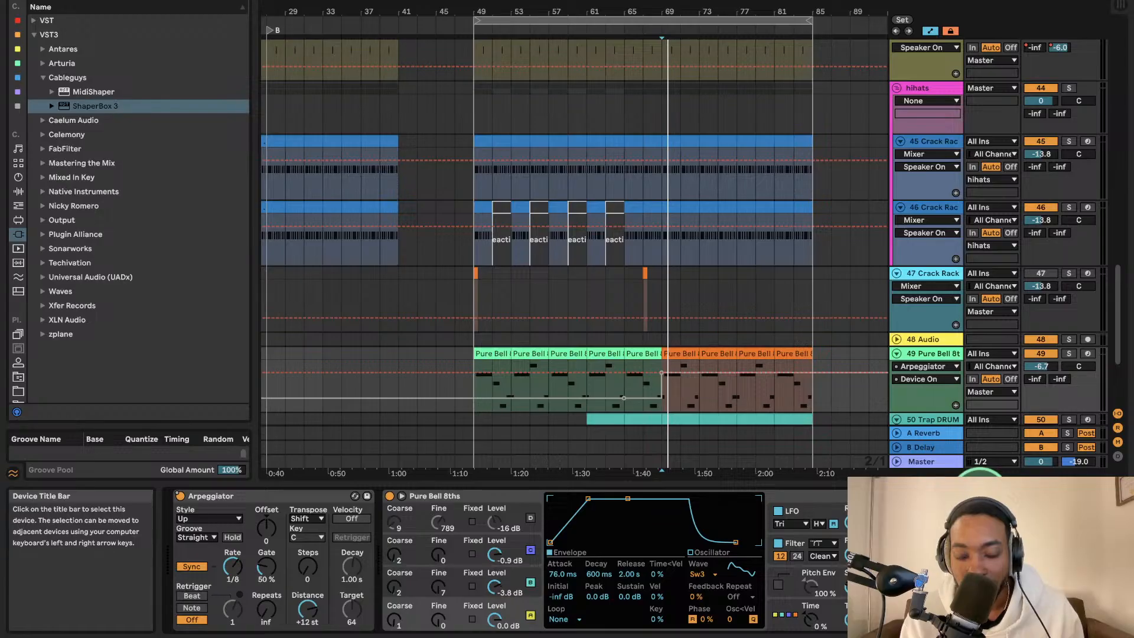
left_click(466, 496)
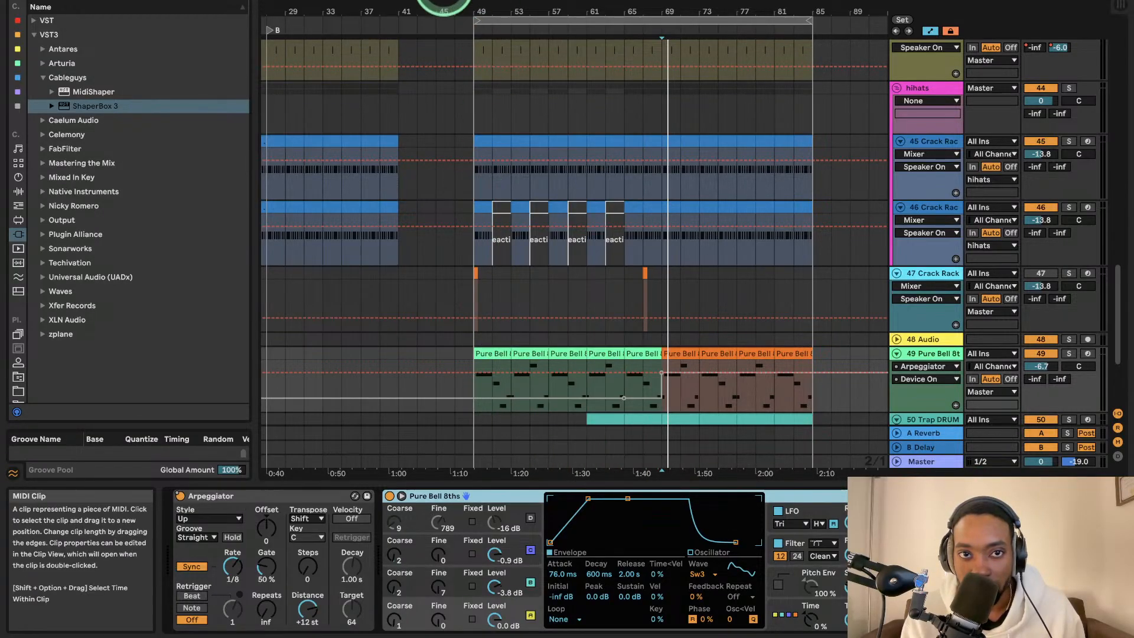
key("space")
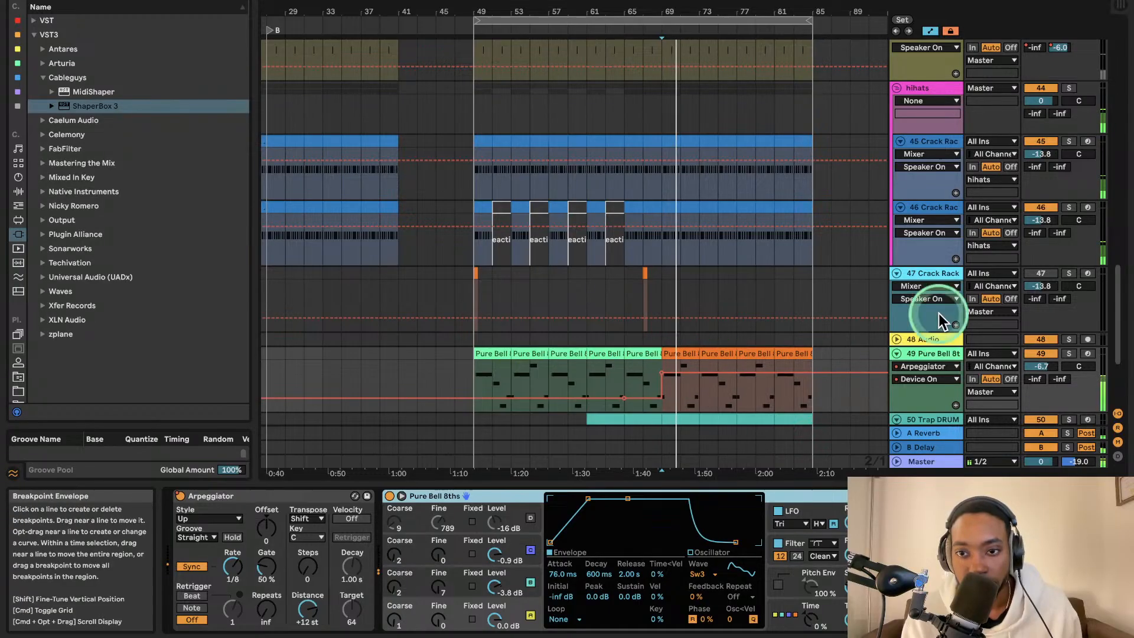
- Automate the Pure Bell 8ths track's B-Delay send to rise from -inf at about bar 77 to about -2 dB at bar 85
left_click(931, 31)
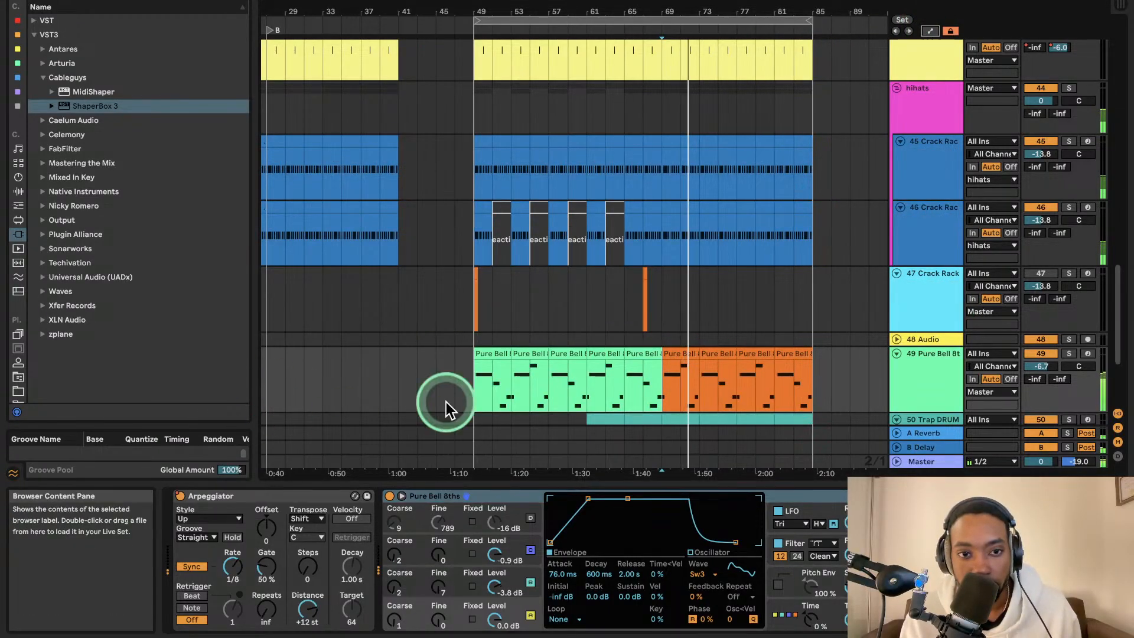
right_click(1063, 380)
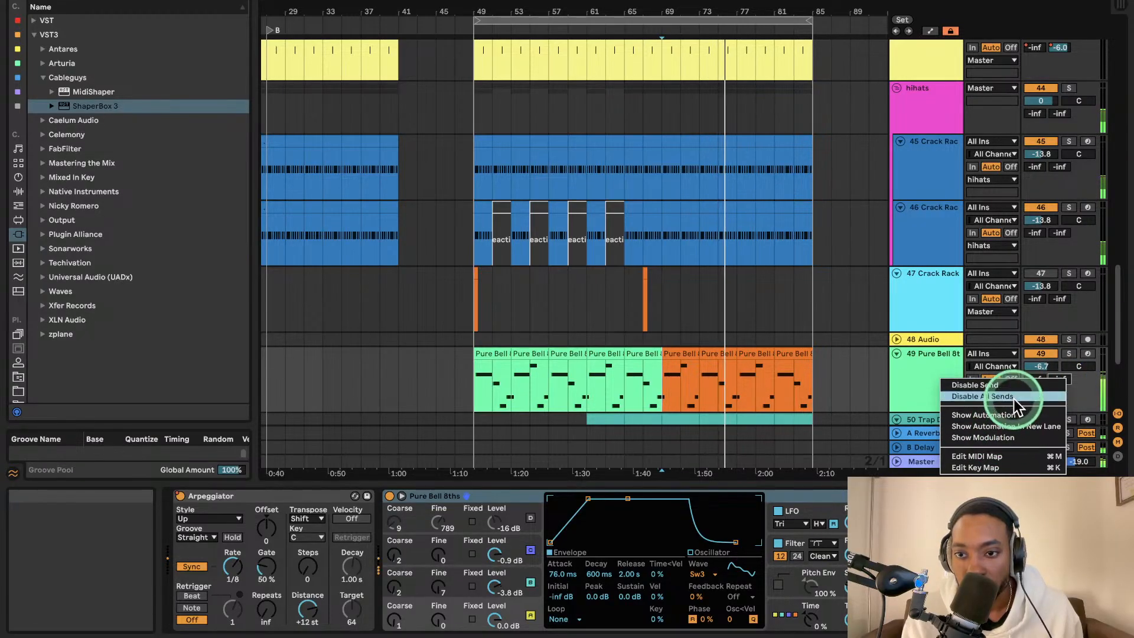
left_click(981, 415)
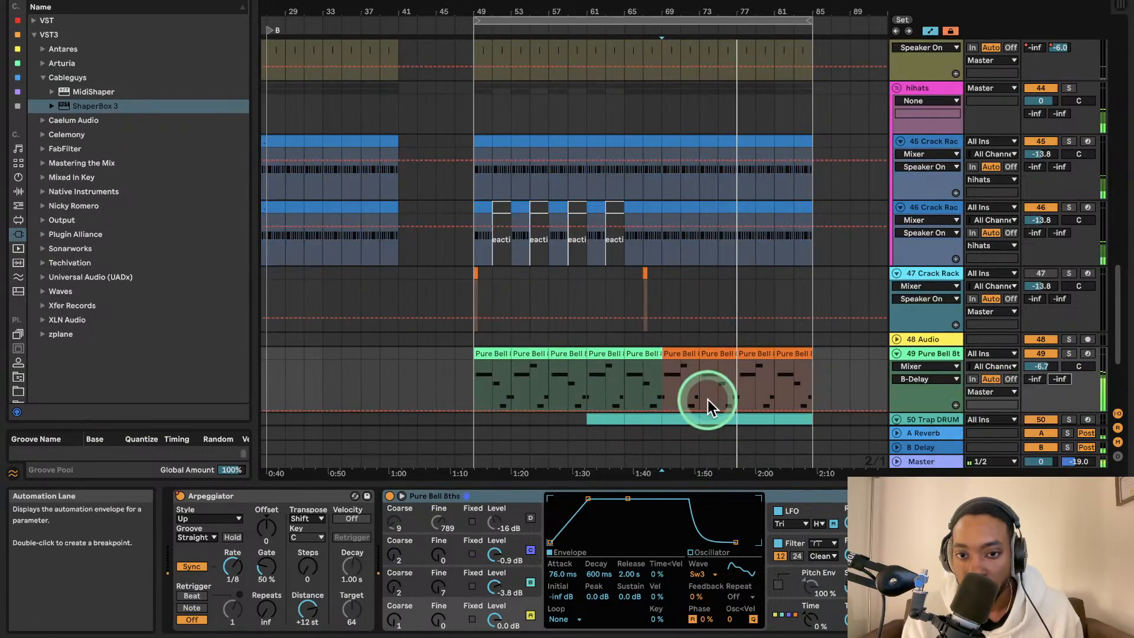
left_click(773, 412)
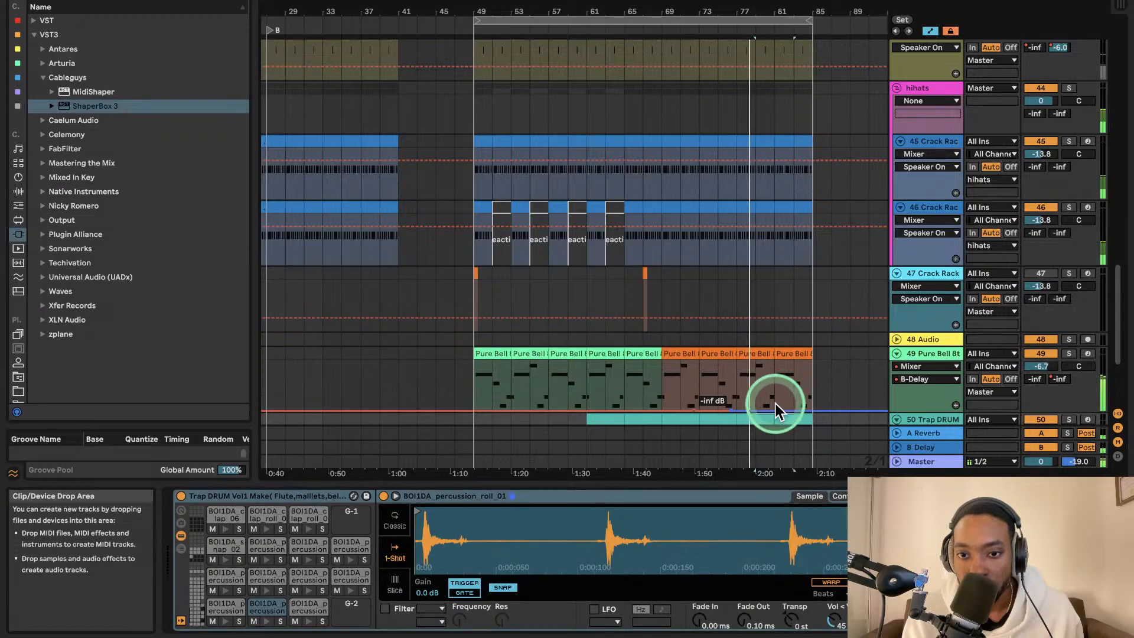
mouse_move(772, 409)
left_mouse_down()
mouse_move(794, 361)
mouse_move(763, 410)
left_mouse_up()
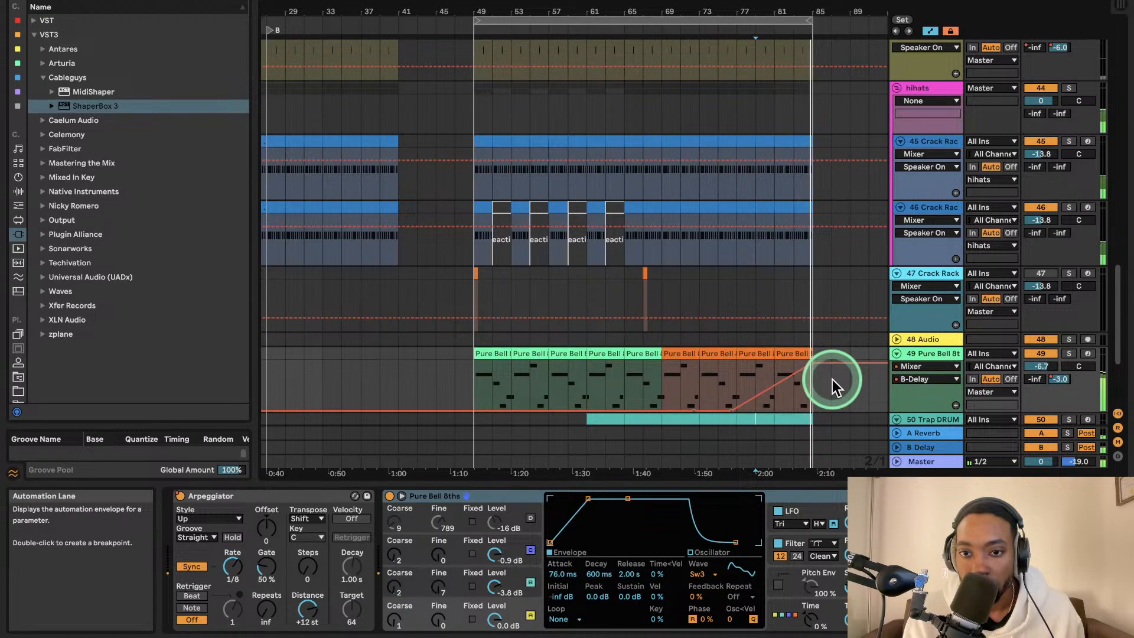
- Automate the Pure Bell 8ths track's A-Reverb send to rise from bar 73 to bar 75 and hold its level, then play the section
right_click(1037, 383)
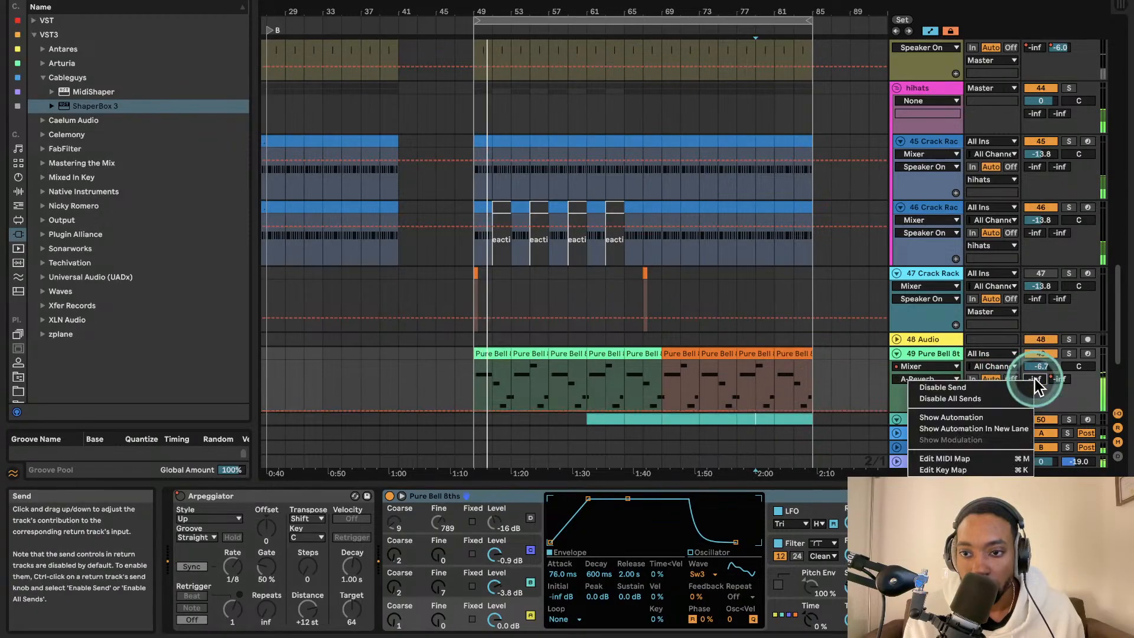
left_click(966, 417)
left_click(692, 417)
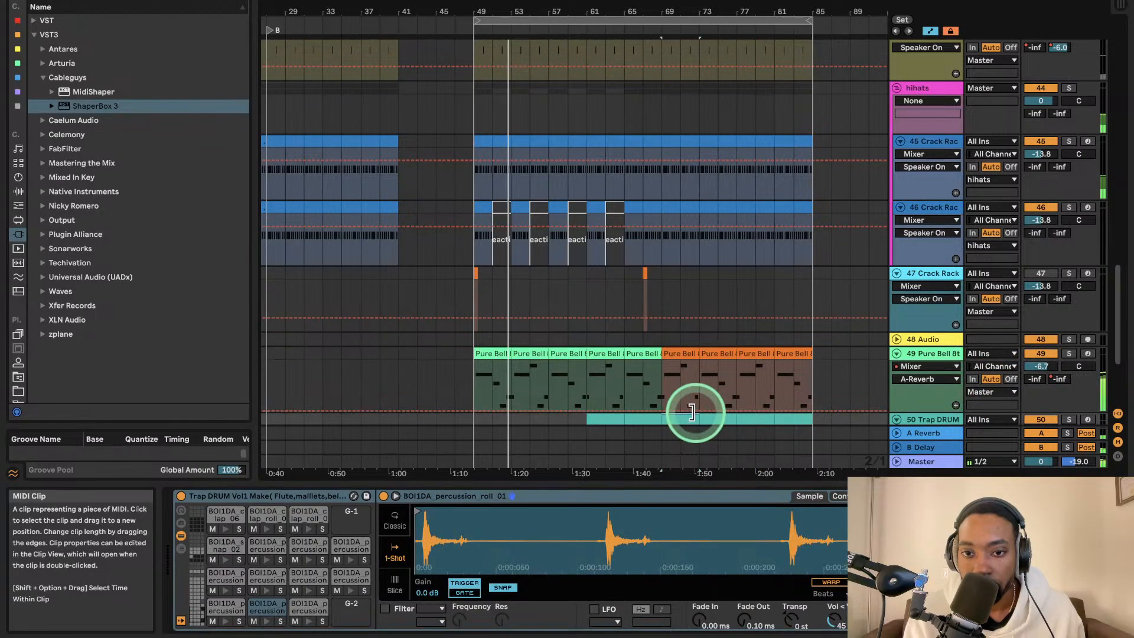
left_click(698, 409)
left_click(722, 419)
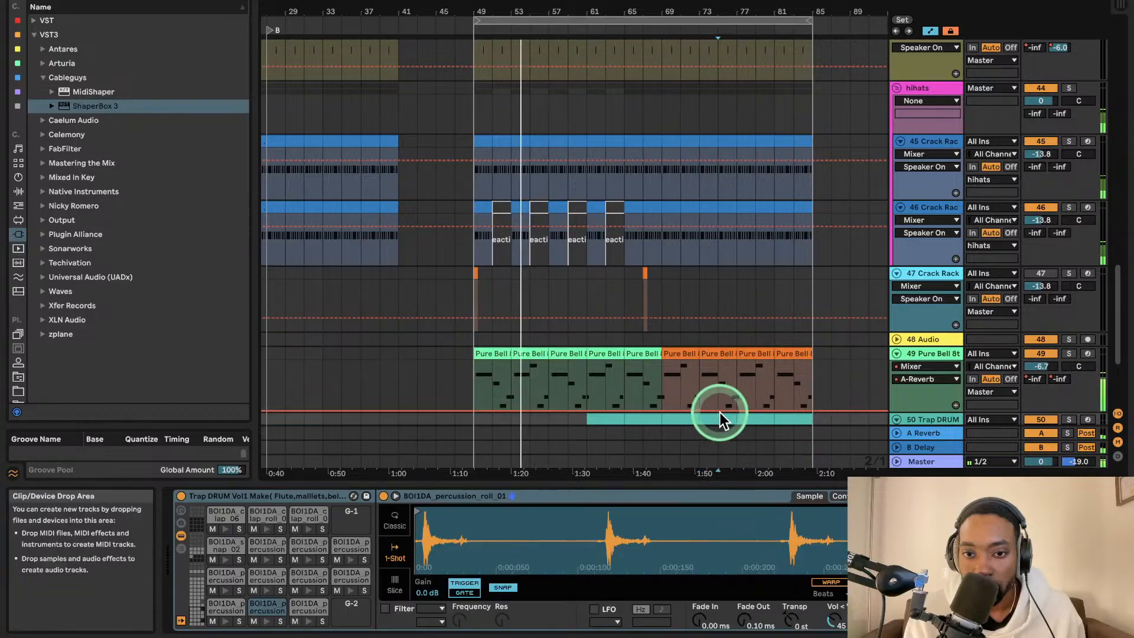
left_click(719, 409)
key("space")
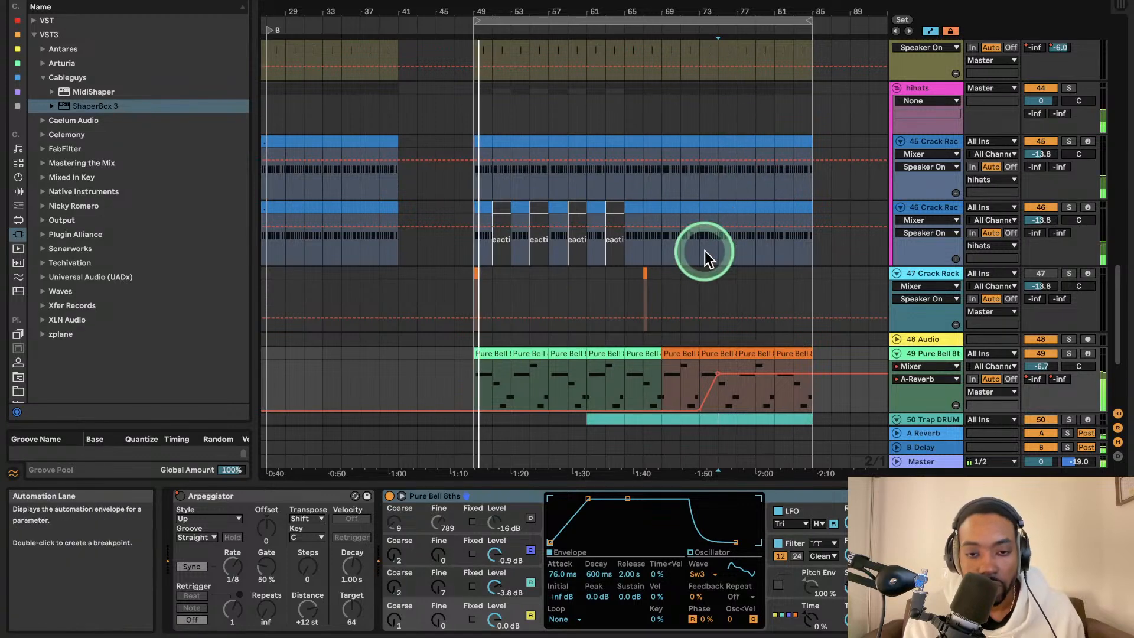
- Drop the Pure Bell 8ths track's B-Delay send automation to -inf after bar 85
scroll(712, 259, "up", 1)
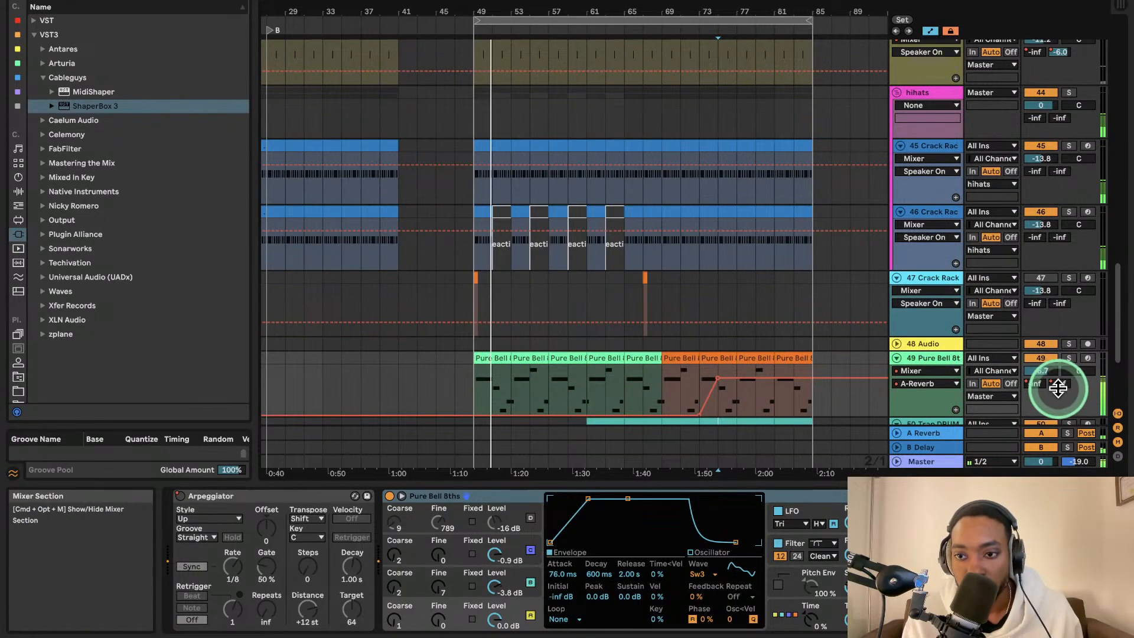
right_click(1060, 390)
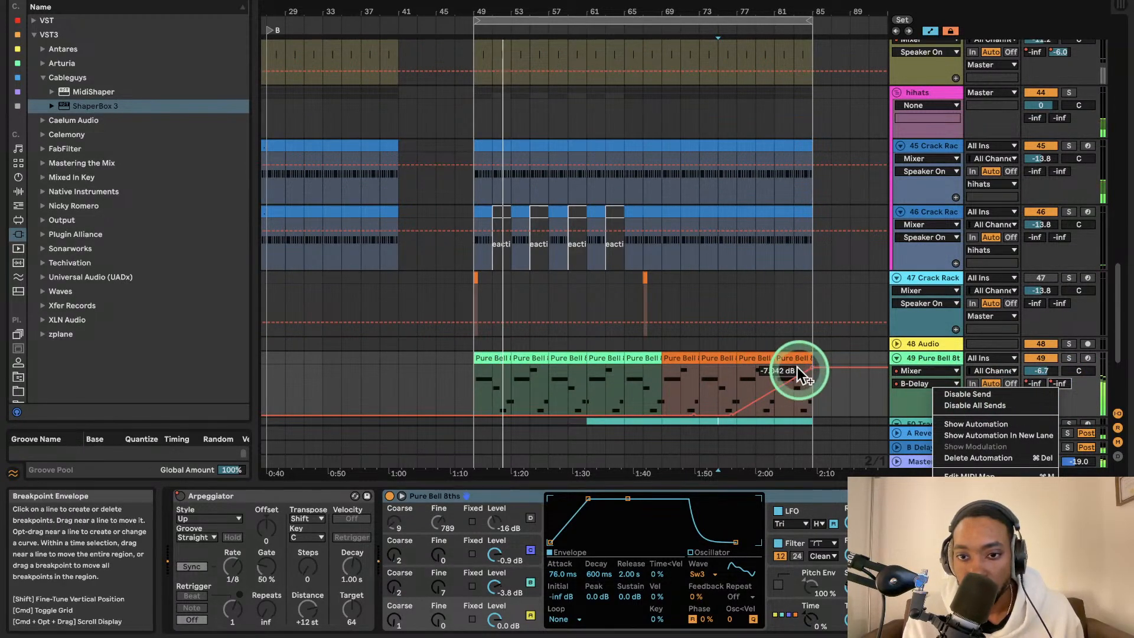
left_click(820, 369)
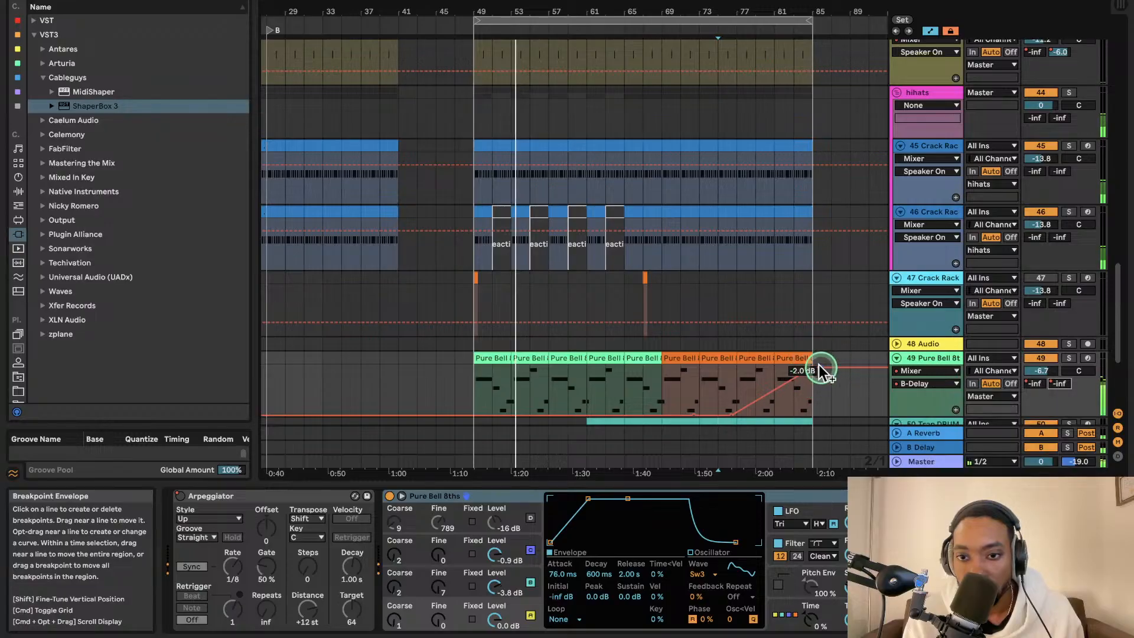
left_click_drag(822, 369, 821, 382)
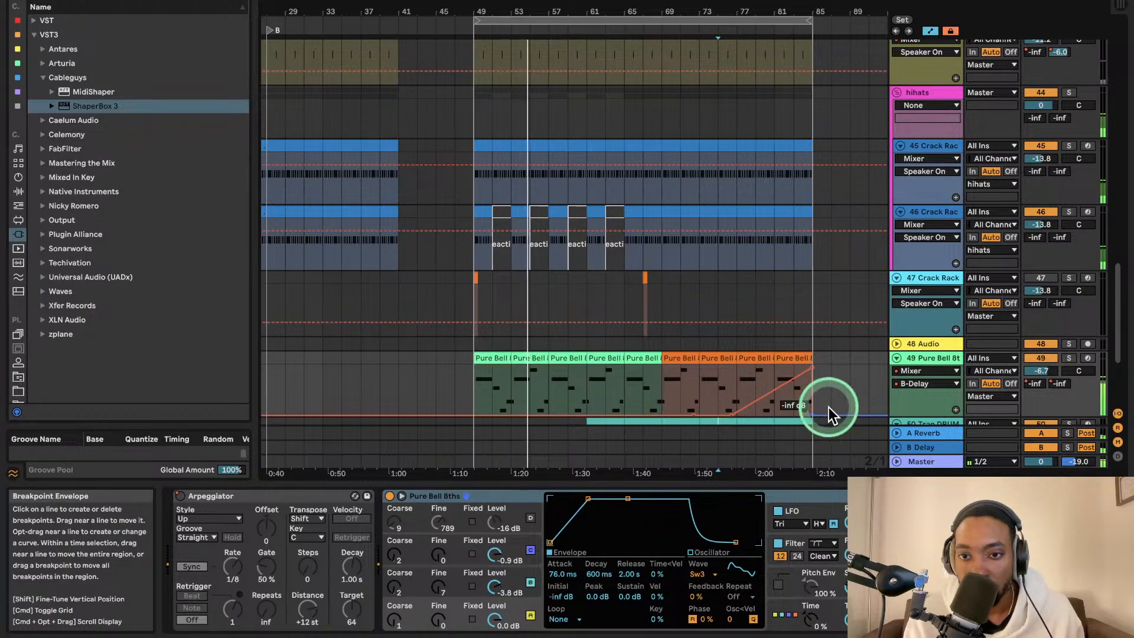
left_click(836, 371)
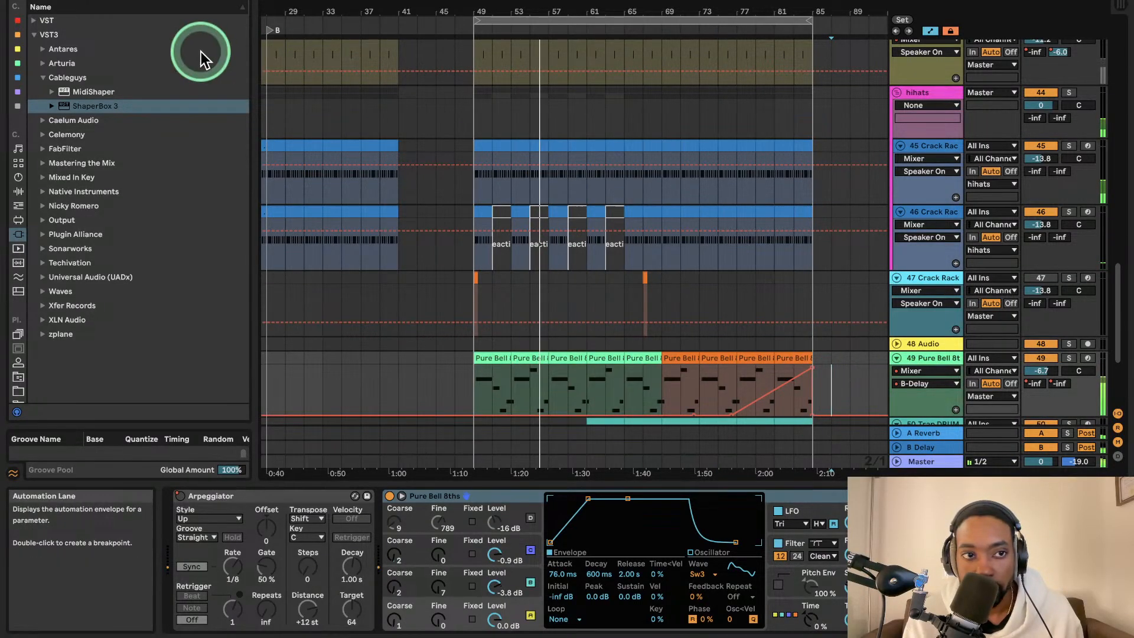
- Browse the instruments and drum kits in the sound library
left_click(94, 1)
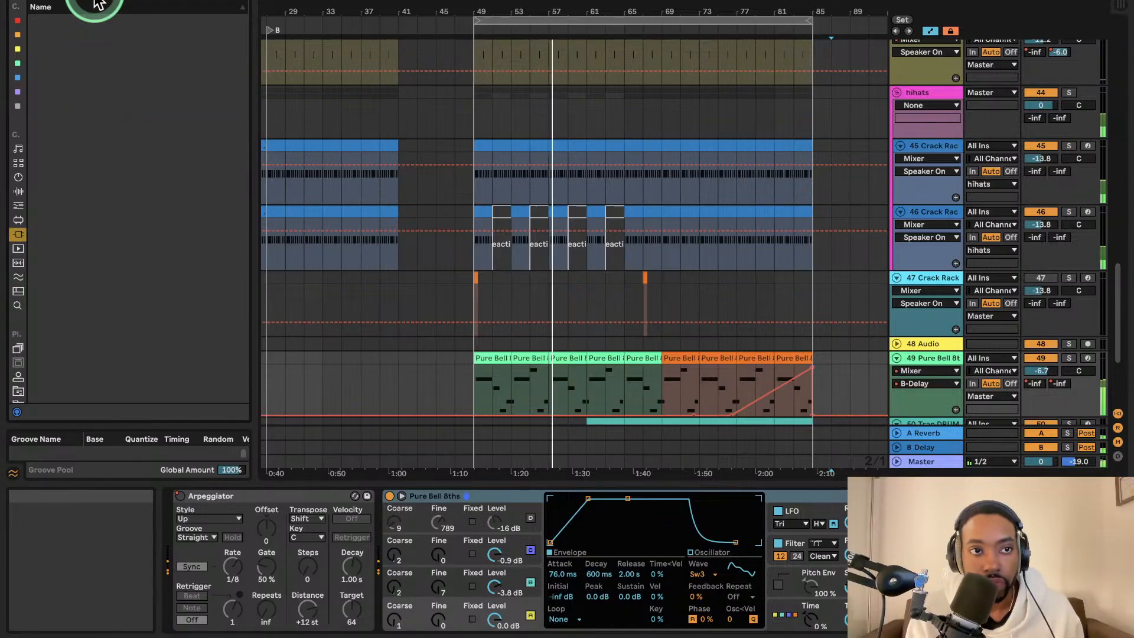
left_click(18, 162)
left_click(18, 176)
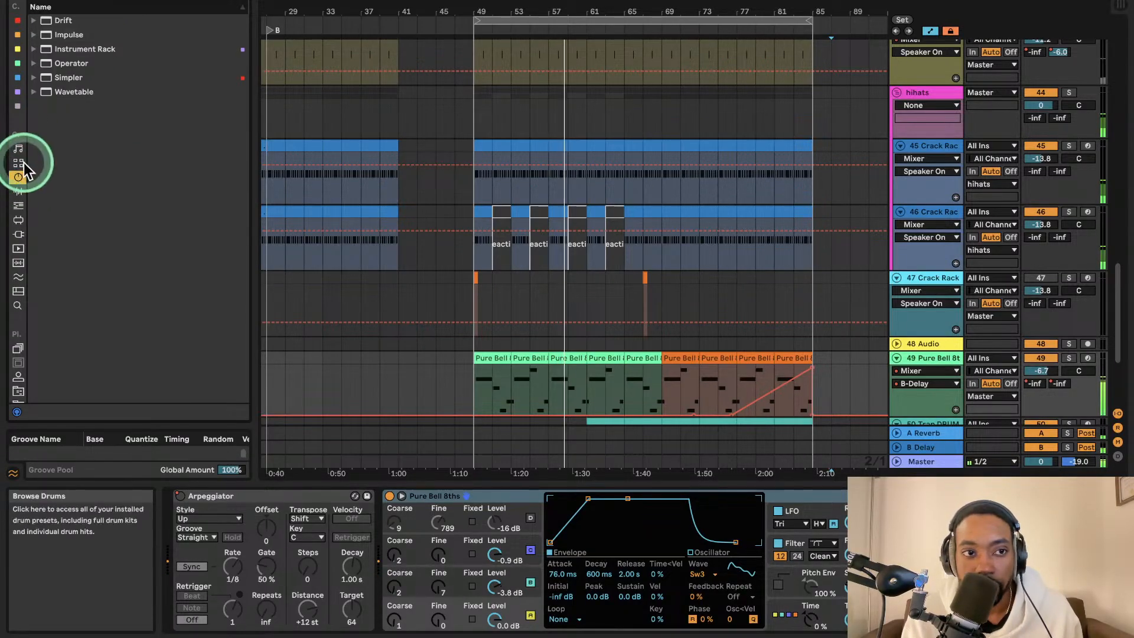
left_click(250, 1)
- Select a point near bar 43 on the 47 Crack Rack track and hide the automation in the arrangement
left_click(413, 291)
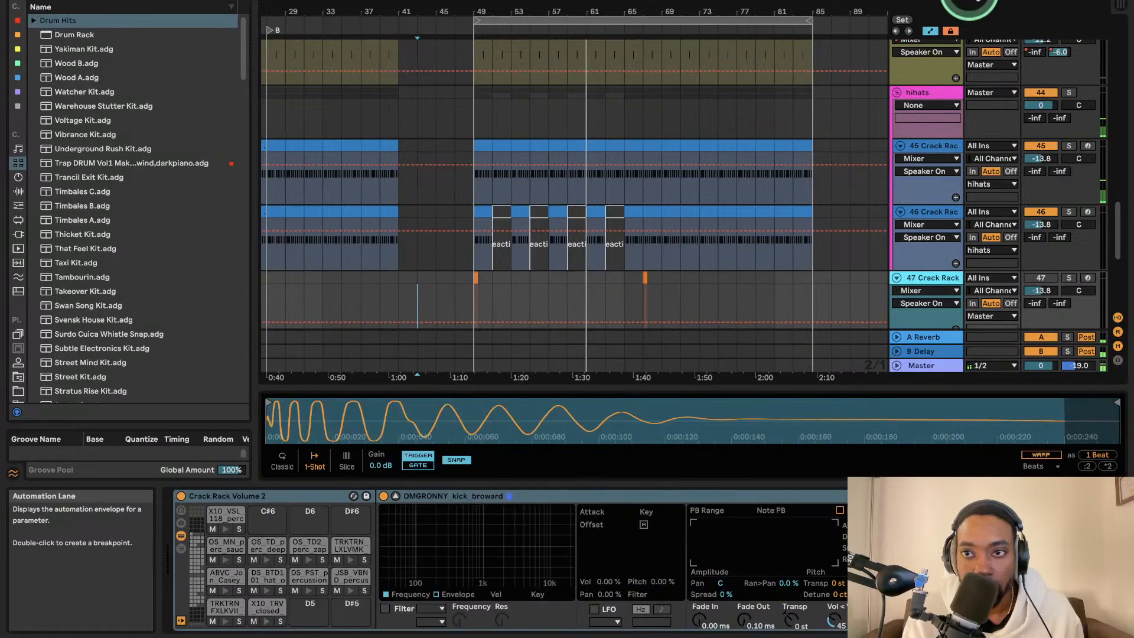
left_click(930, 30)
scroll(263, 245, "left", 2)
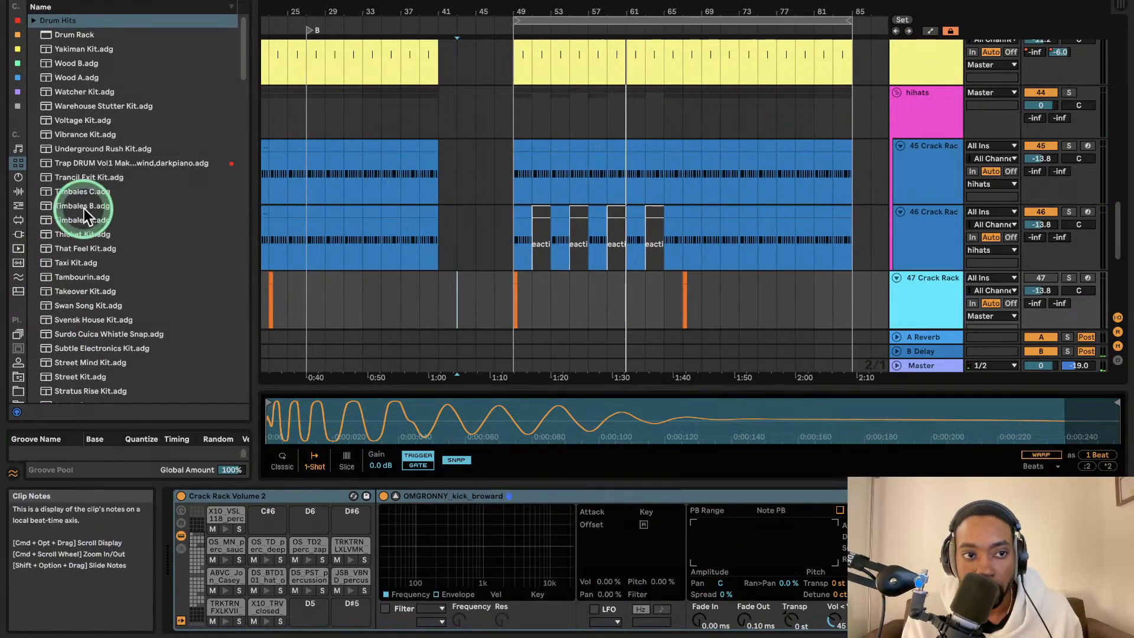
- Browse the audio effects library and look over the Serum 2, Reaktor 6 and Twin 3 tracks near the song's beginning
left_click(18, 177)
left_click(18, 191)
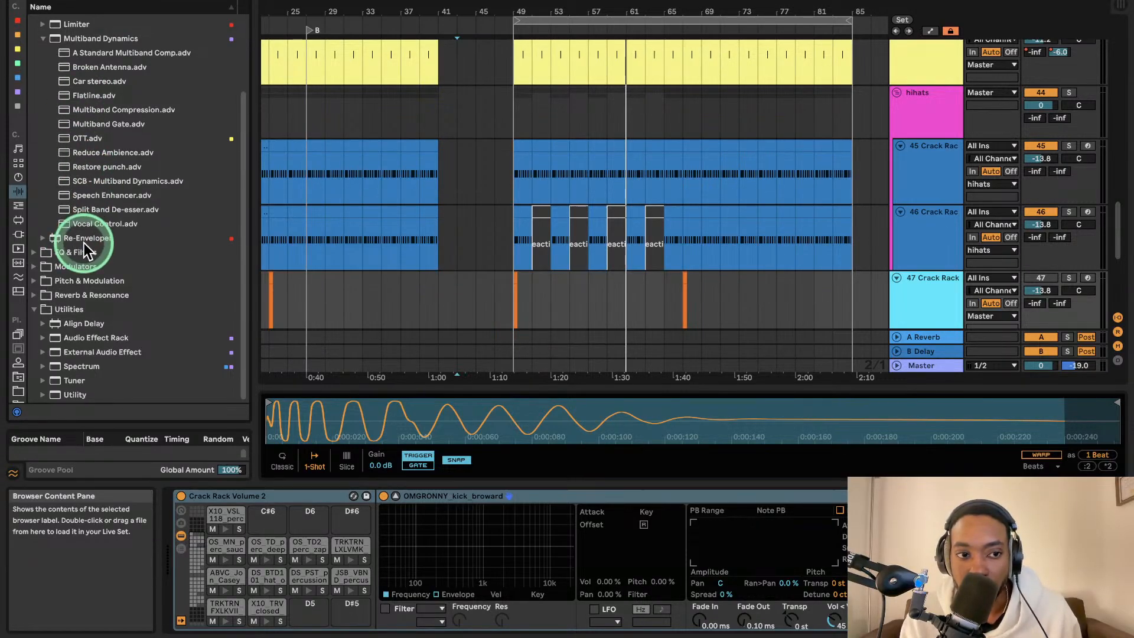
scroll(687, 172, "up", 8)
scroll(531, 209, "left", 5)
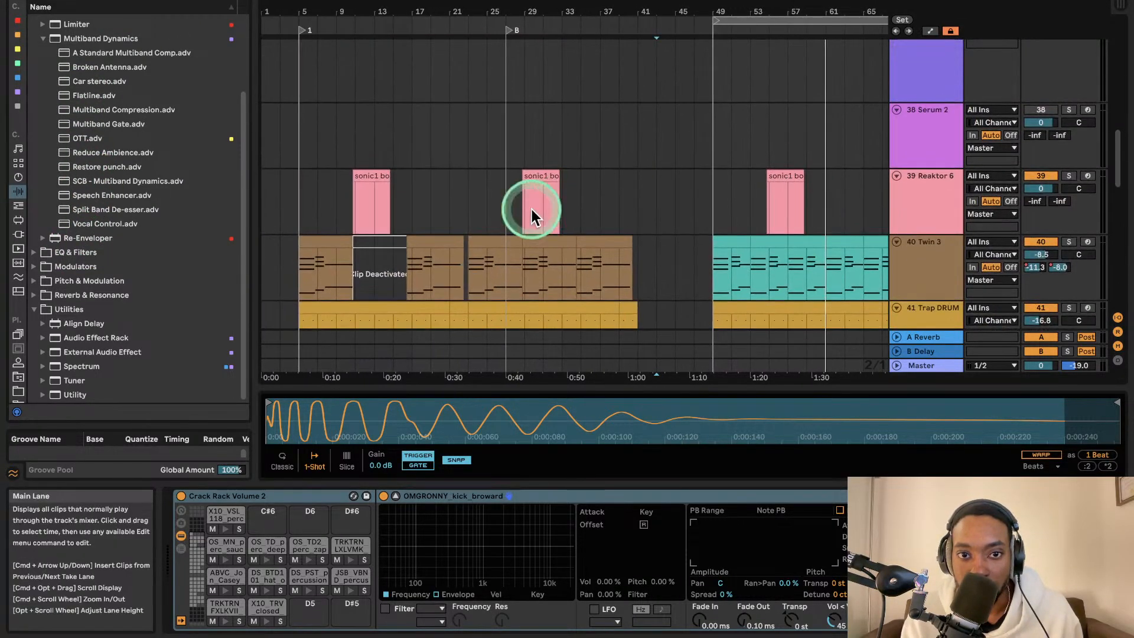
- Play the arrangement and look over the Reaktor 6, Crack Rack, hihats and Pure Bell 8ths tracks in both sections
left_click(540, 178)
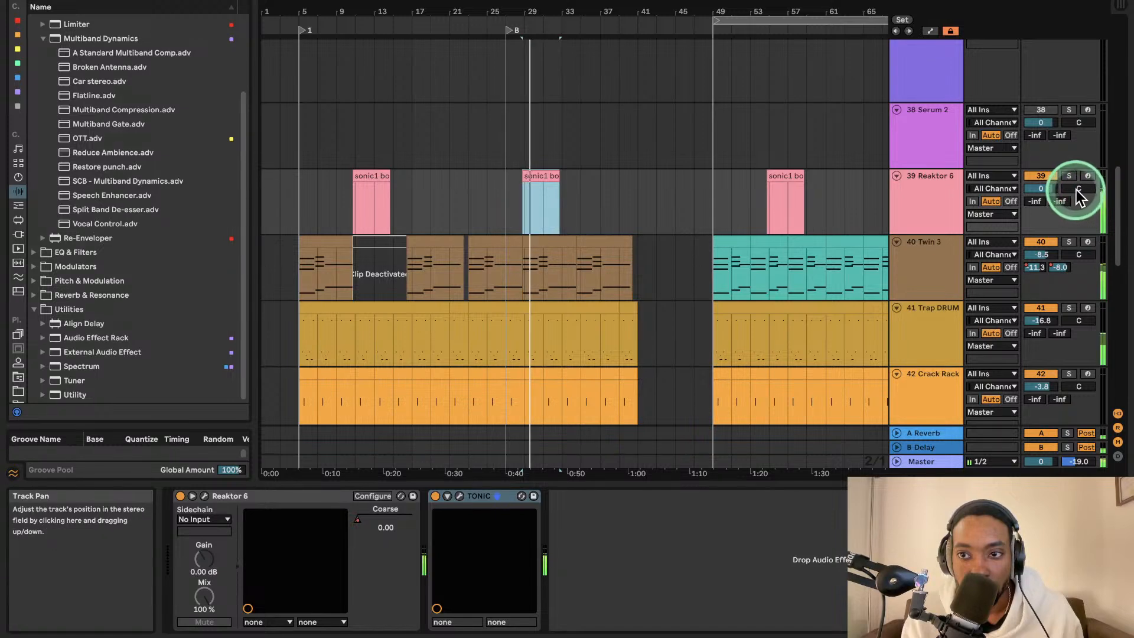
scroll(489, 246, "down", 3)
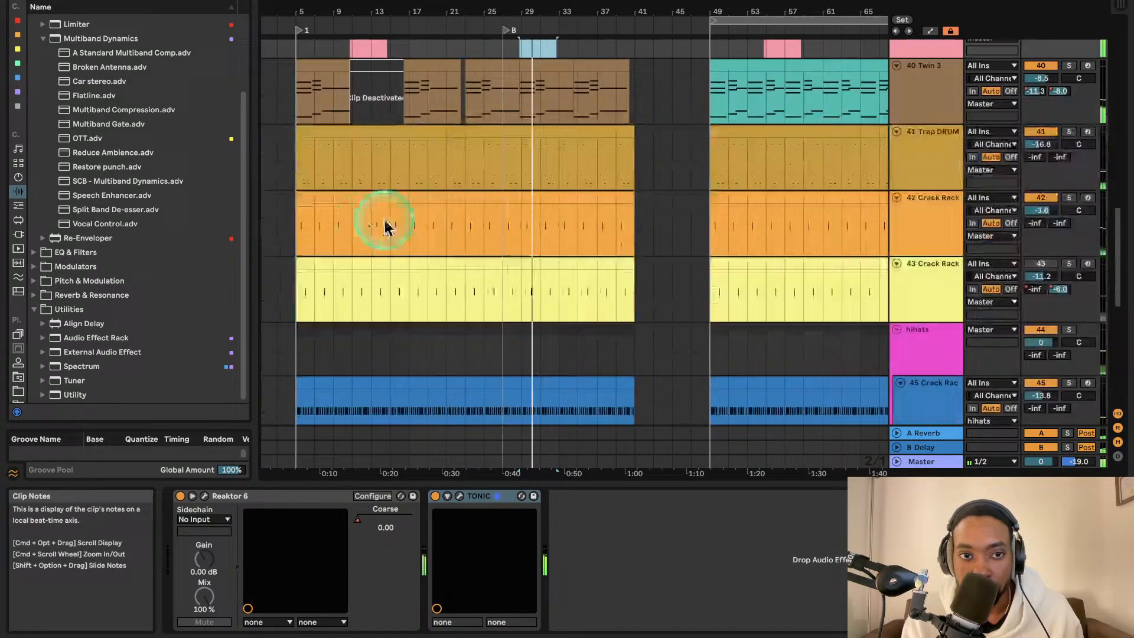
left_click(303, 266)
scroll(865, 98, "up", 1)
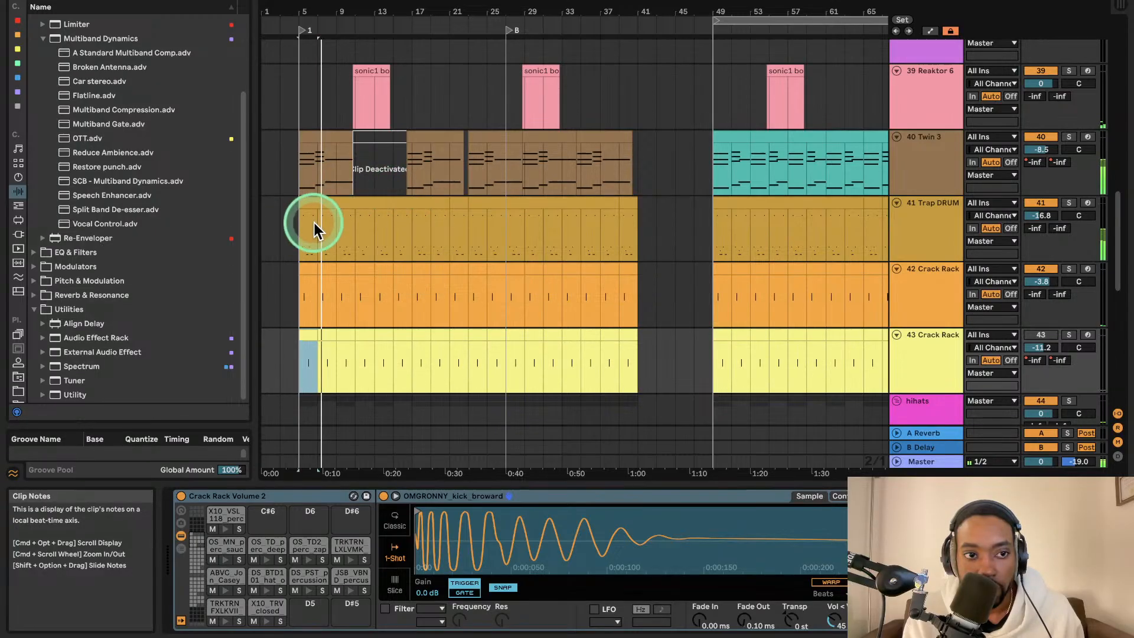
scroll(448, 259, "down", 6)
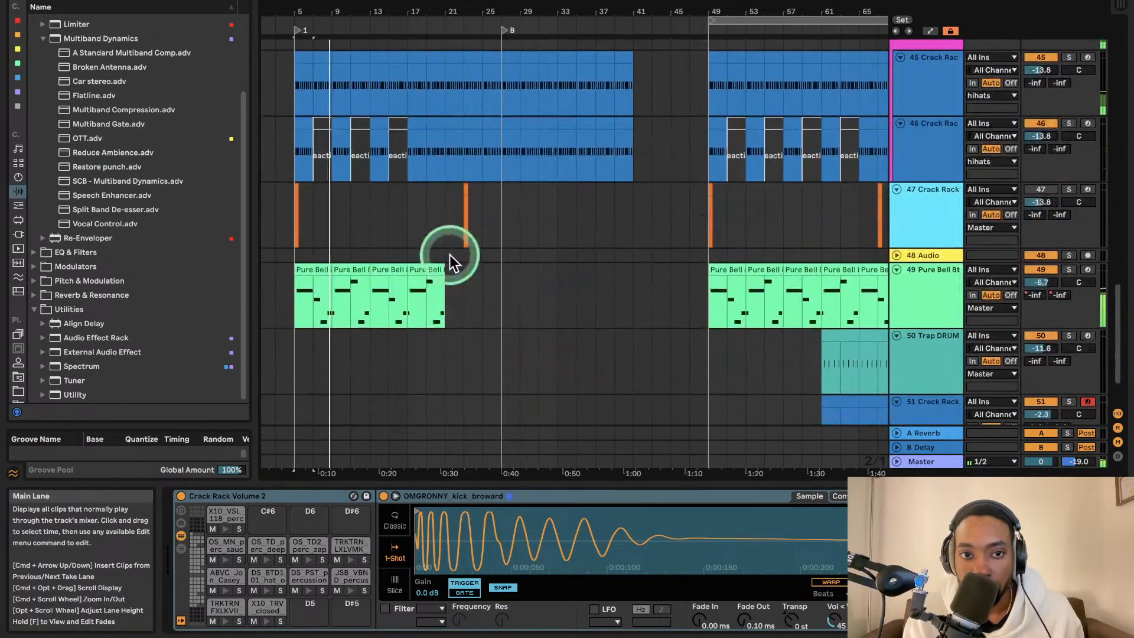
scroll(544, 295, "up", 2)
left_click(706, 348)
scroll(709, 319, "right", 3)
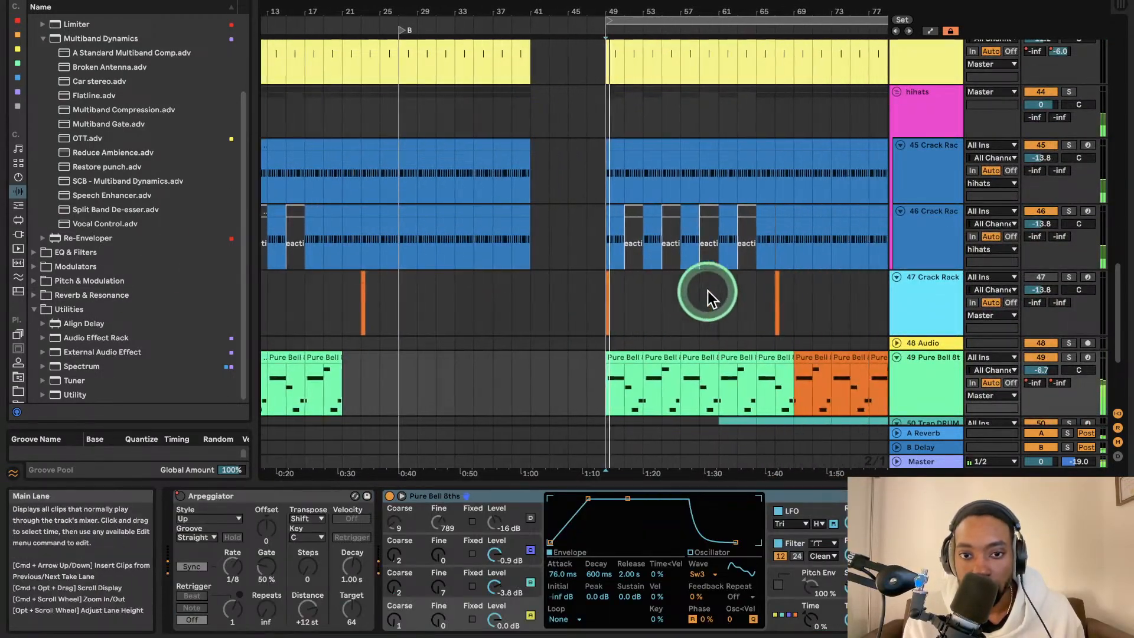
scroll(706, 292, "up", 5)
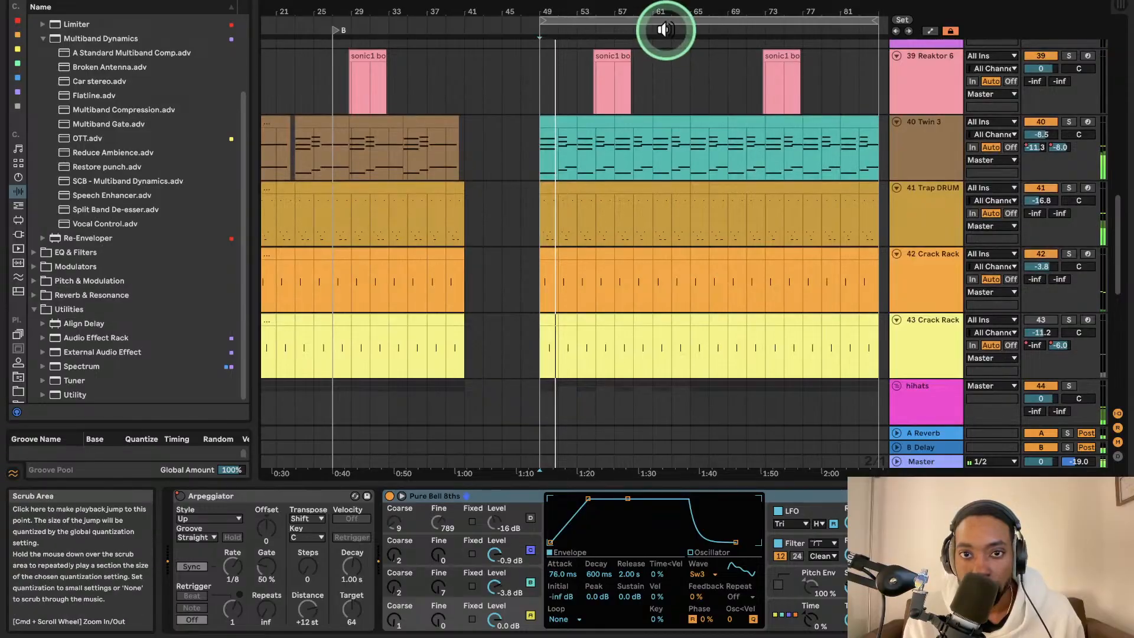
- Duplicate the looped section from bar 49 to bar 85 across all tracks so the copy follows directly after it
left_click(653, 23)
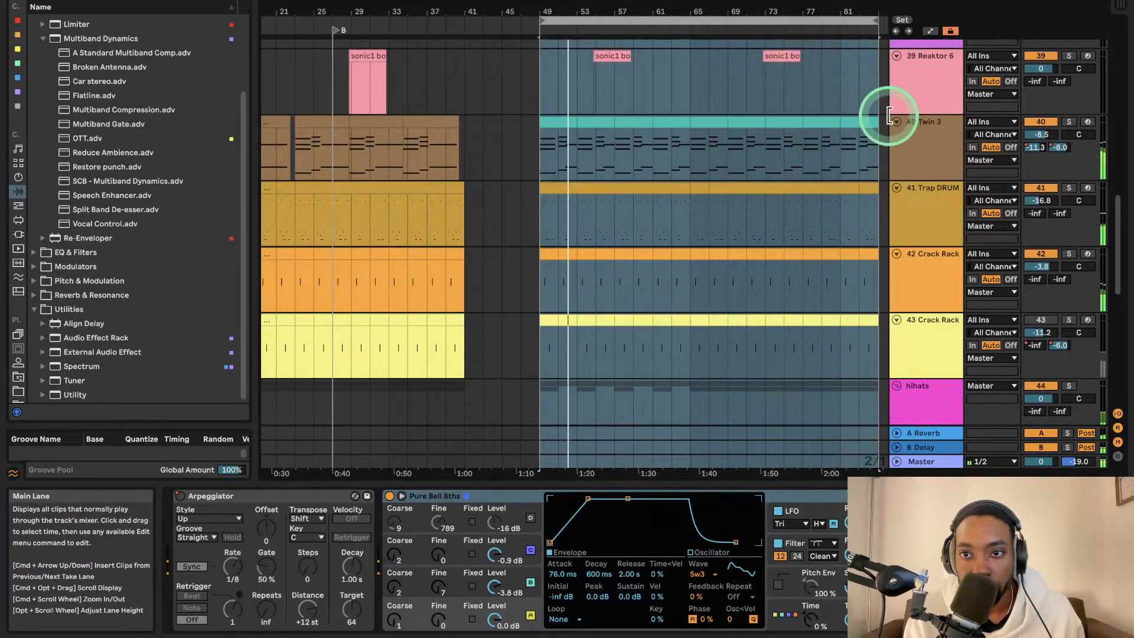
left_click(756, 31)
left_click(754, 19)
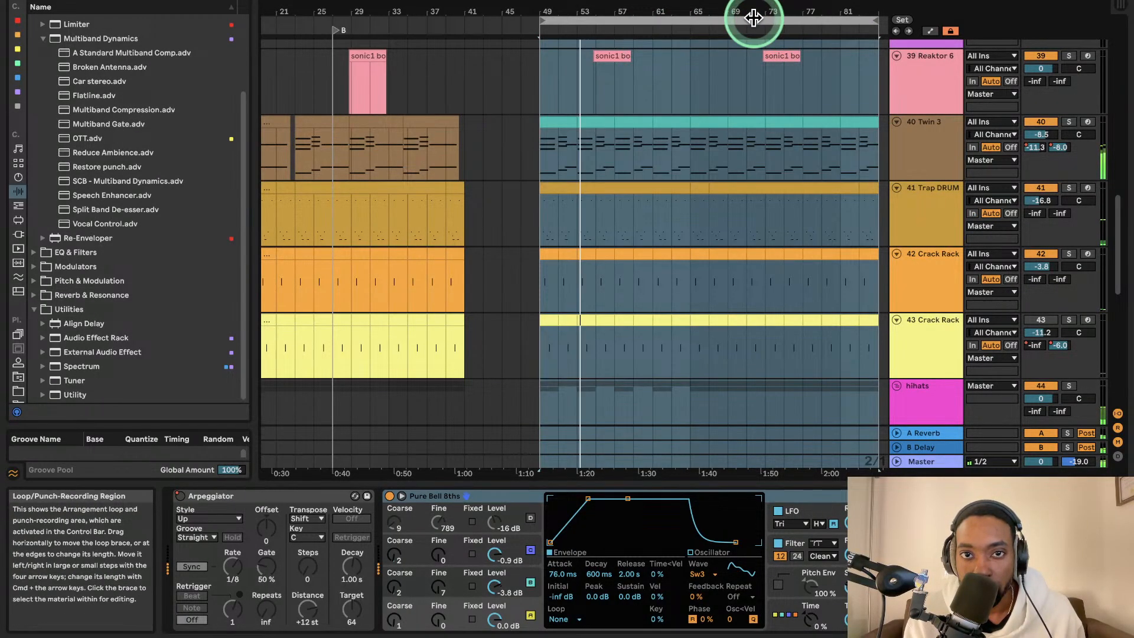
scroll(758, 58, "right", 2)
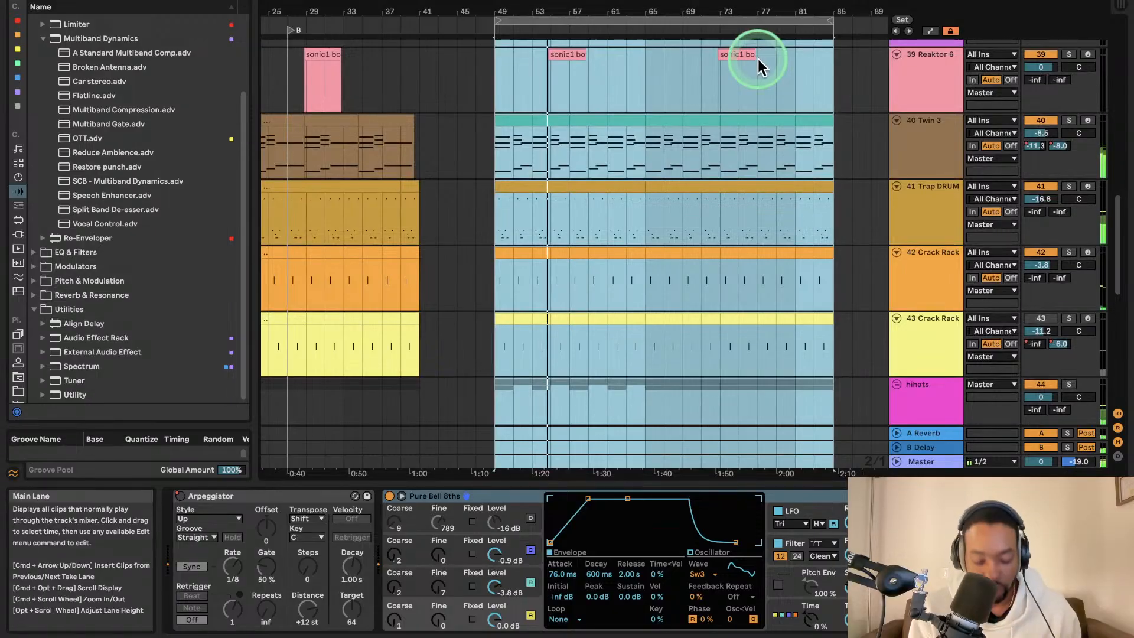
key("super+d")
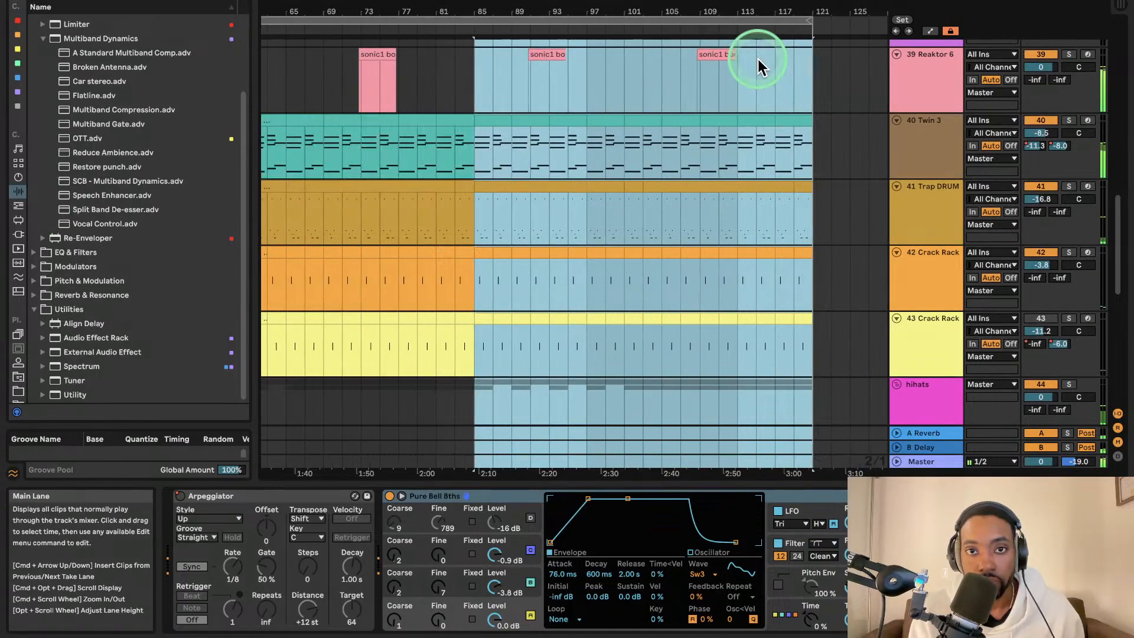
- Add a locator named B at bar 85, where the duplicated section begins
right_click(476, 31)
left_click(489, 69)
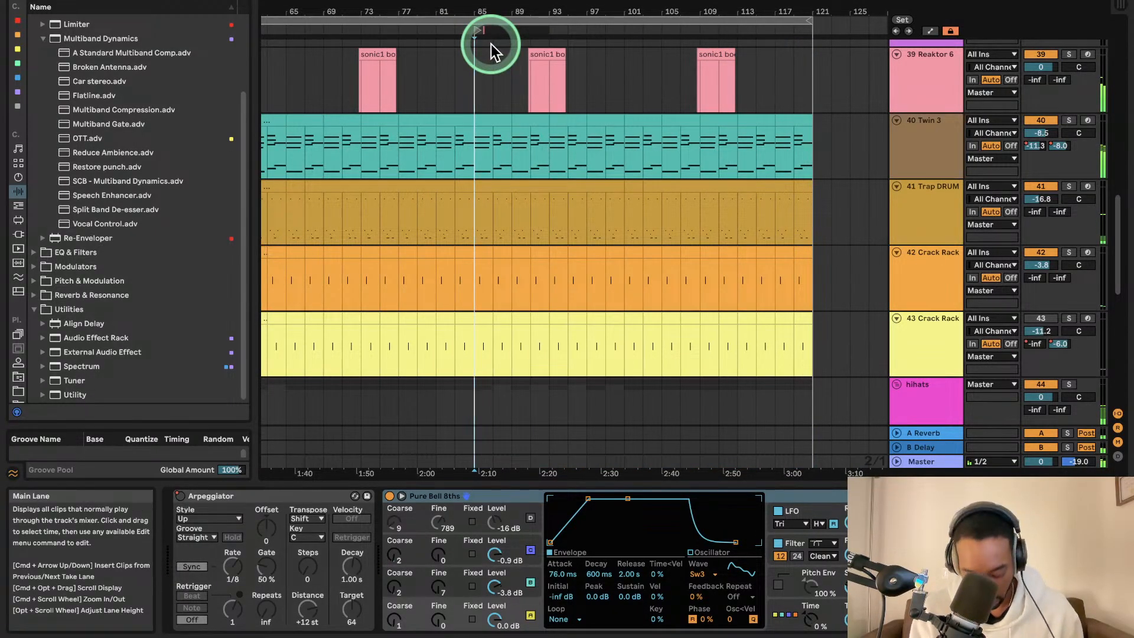
type("B")
left_click(469, 55)
- Fill the gap on the 50 Trap DRUM track from bar 85 to 97 with three copies of its four-bar clip at bar 97
scroll(469, 56, "left", 6)
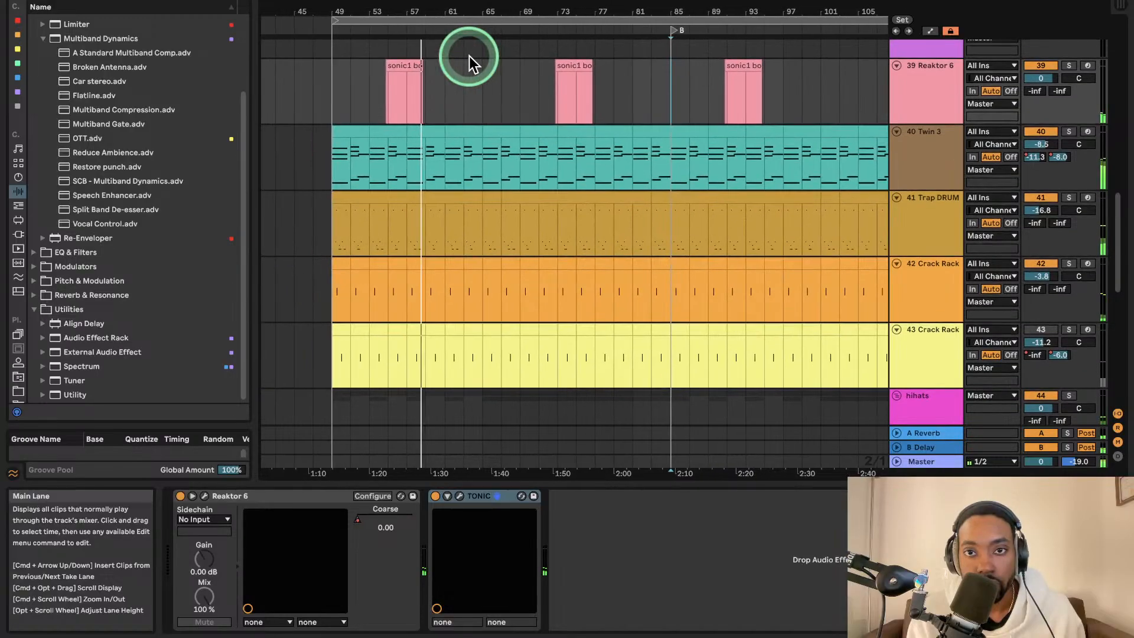
scroll(469, 56, "left", 1)
scroll(488, 59, "down", 5)
scroll(487, 61, "down", 4)
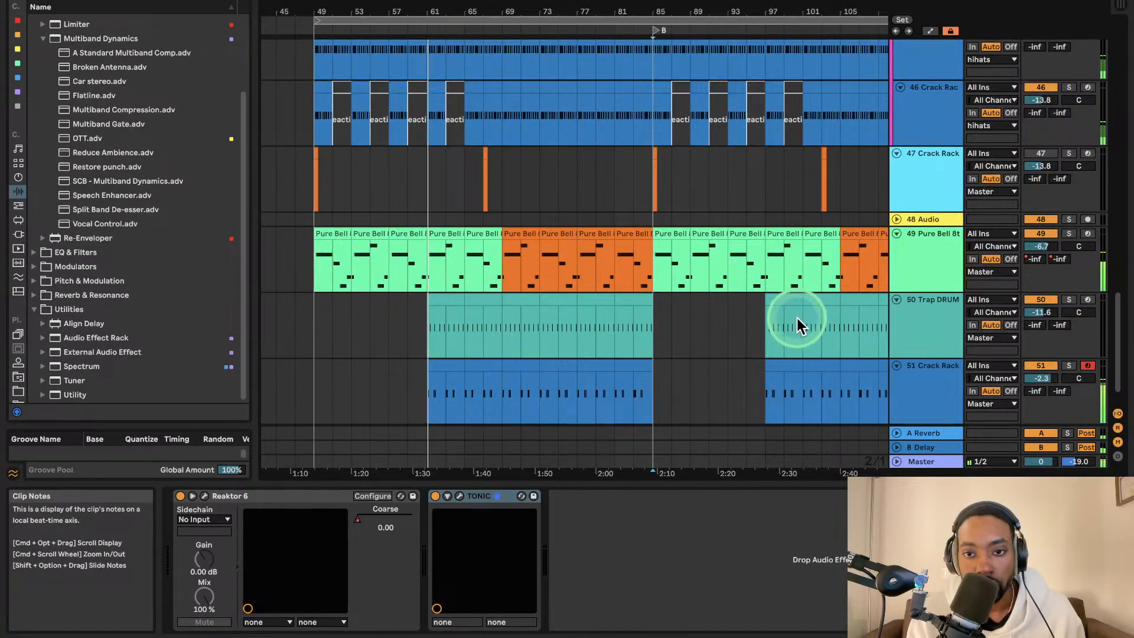
left_click(785, 302)
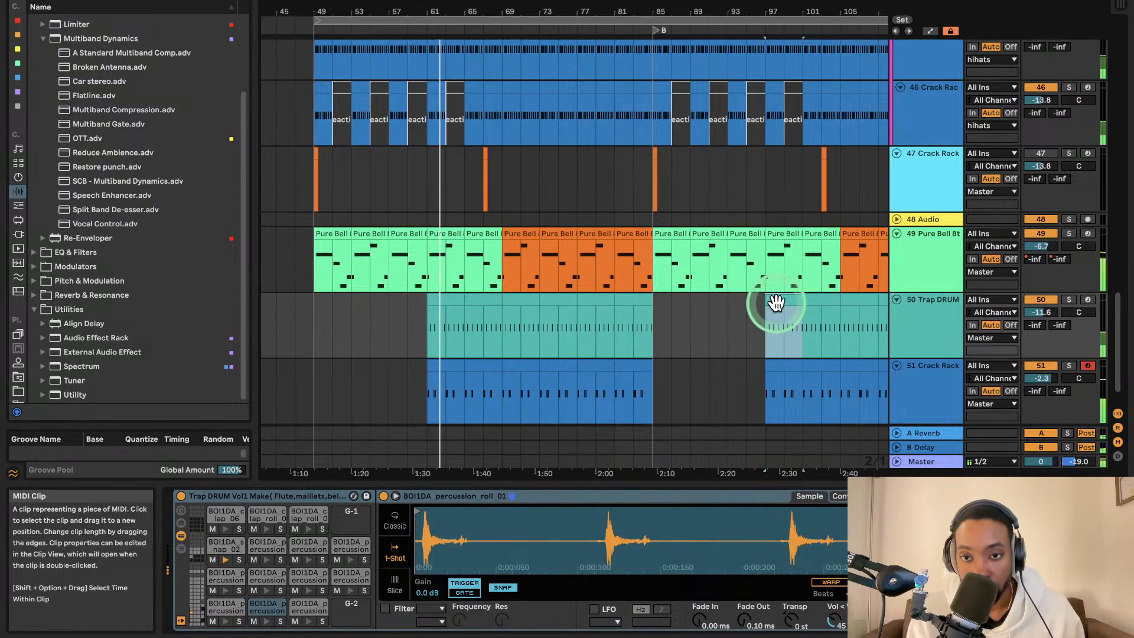
left_click(668, 304)
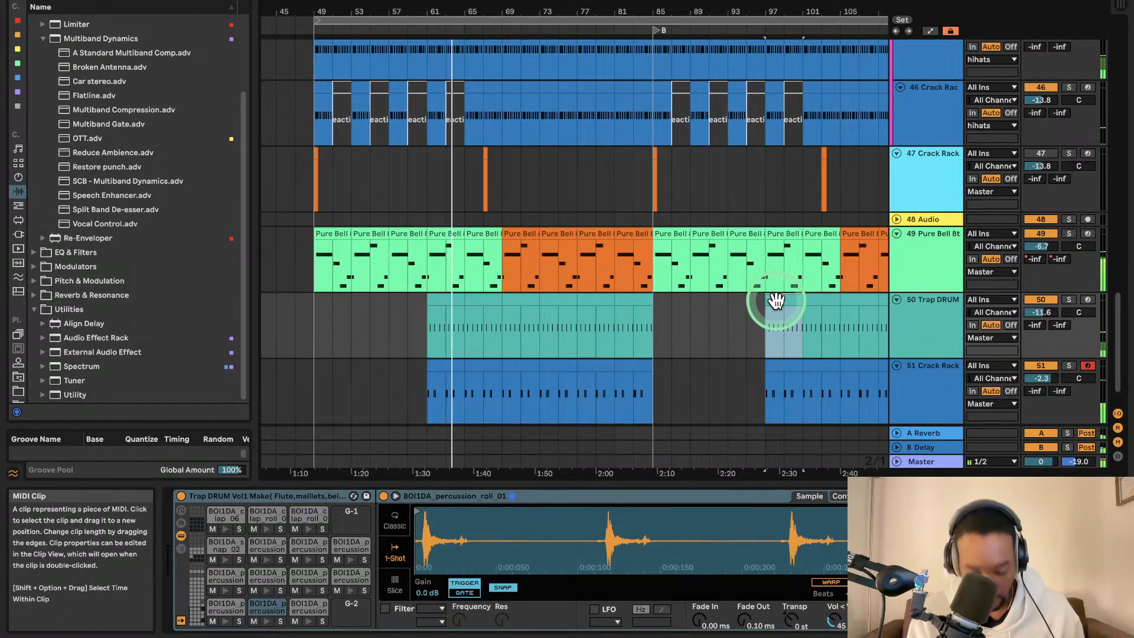
left_click(660, 308)
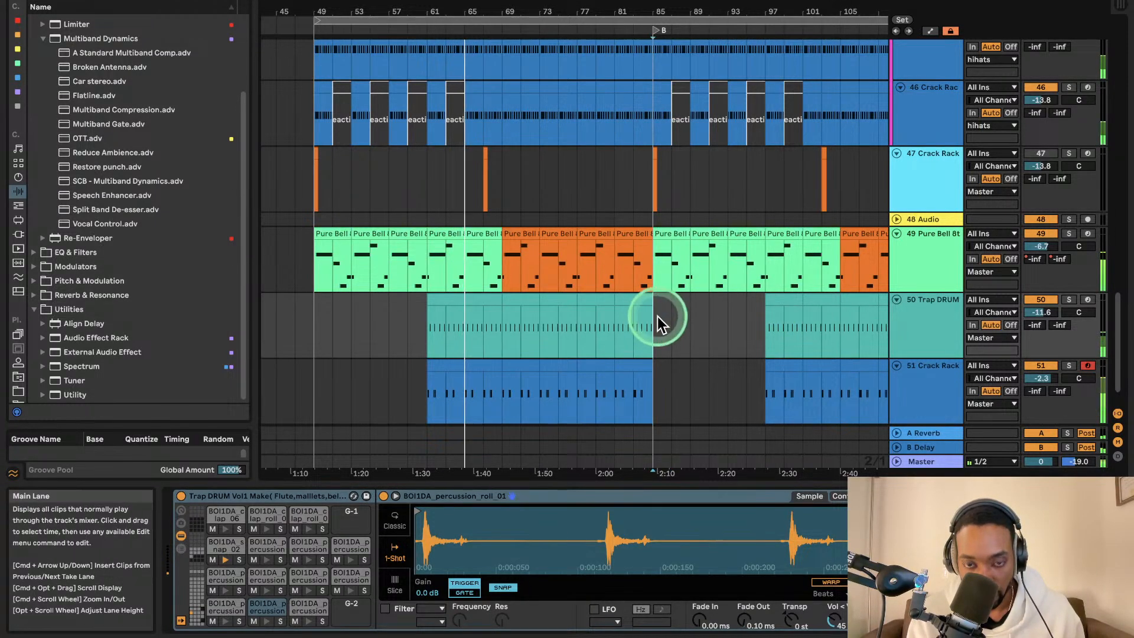
key("super+v")
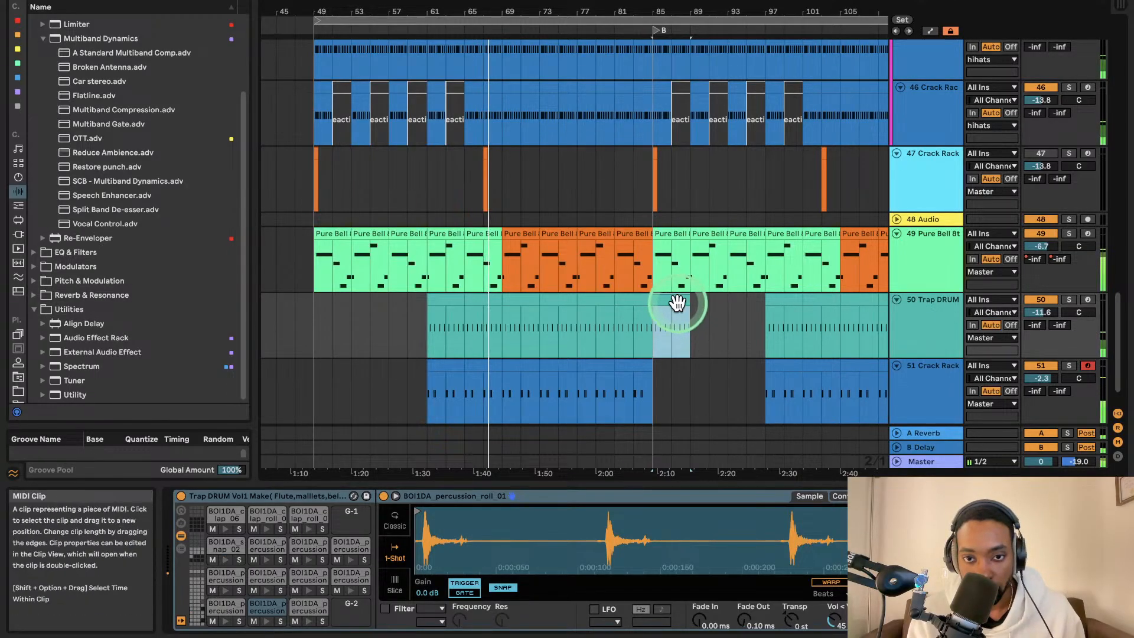
key("super+v")
key("super+v")
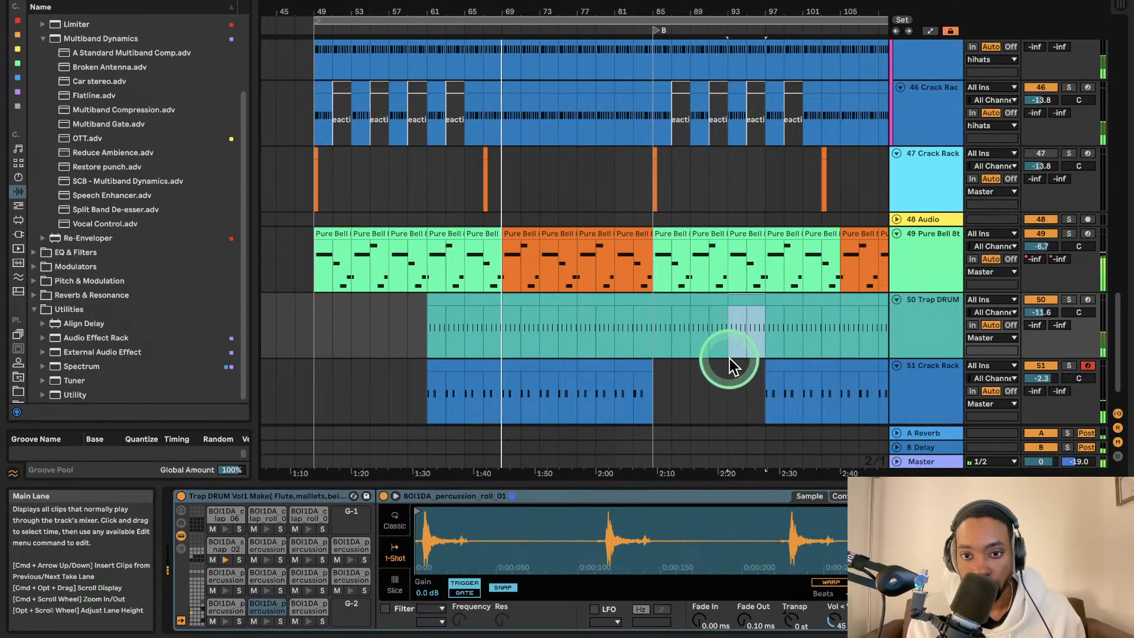
- Fill the 51 Crack Rack track's gap from bar 85 to 97 with copies of its four-bar clip at bar 97
left_click(770, 363)
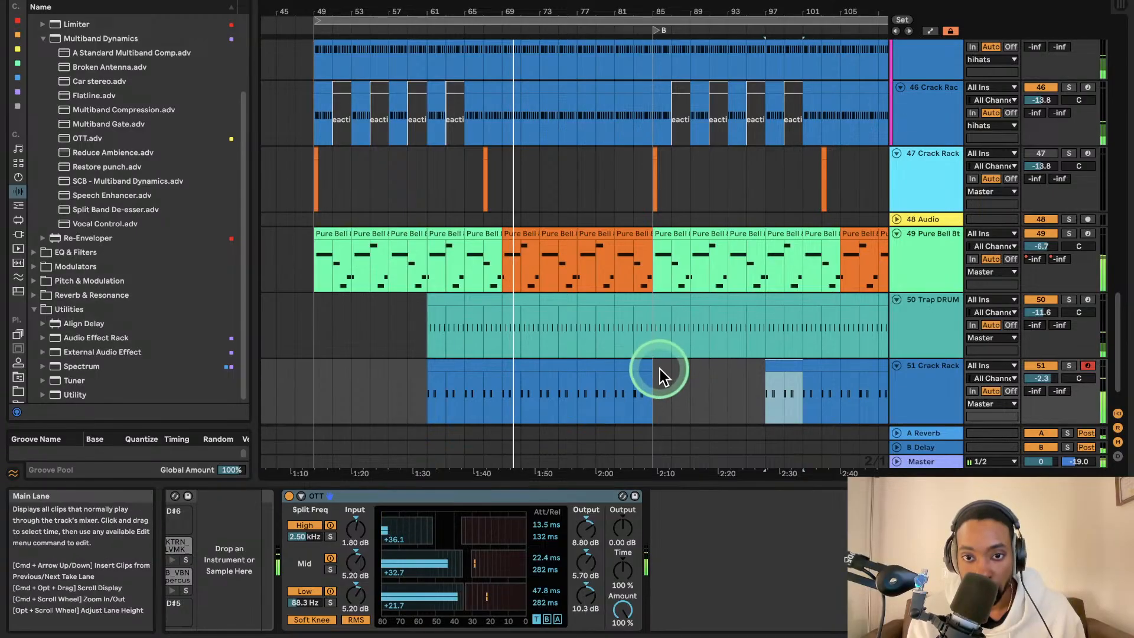
left_click(660, 368)
left_click(787, 367)
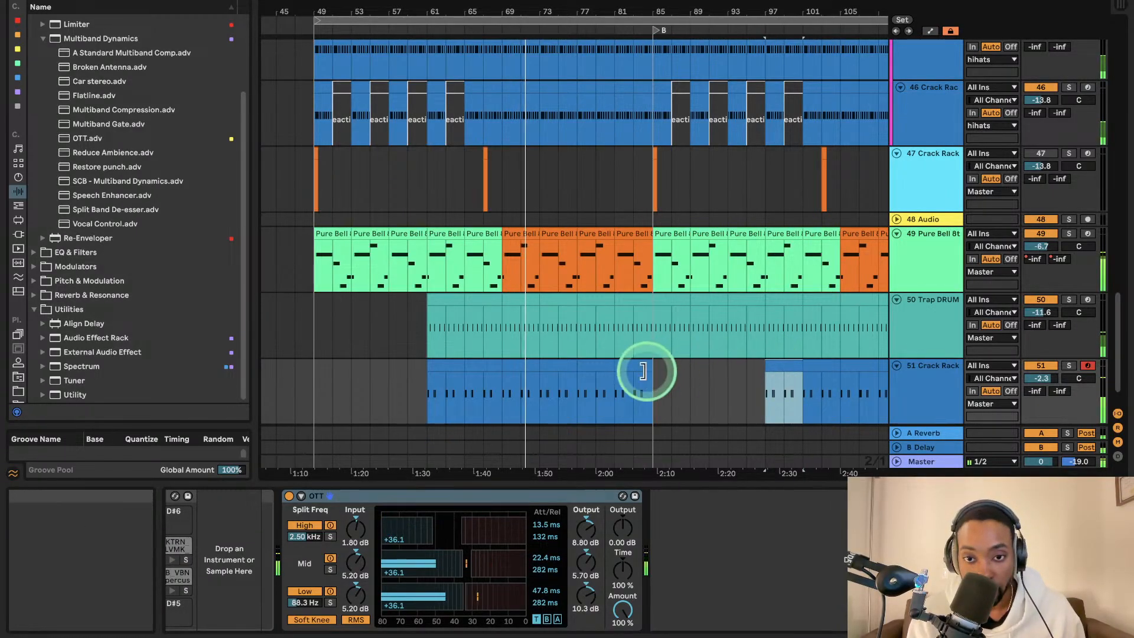
left_click_drag(644, 371, 739, 365)
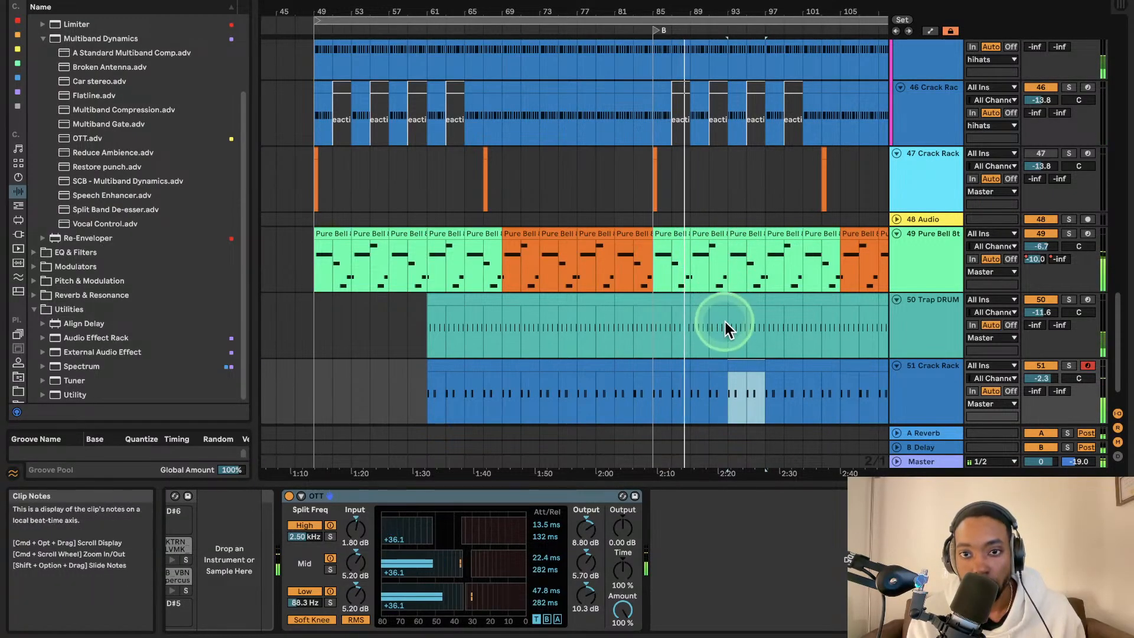
- Find the 808 Pure.adg bass preset in the sound library and add it as a new track below 51 Crack Rack
key("minus")
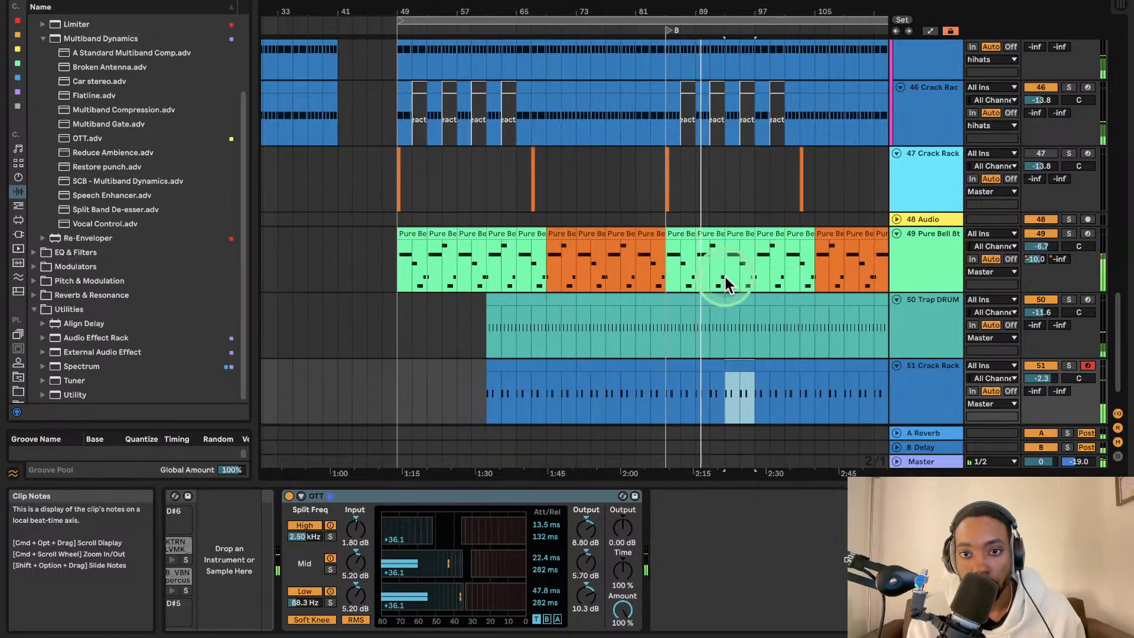
scroll(725, 277, "right", 3)
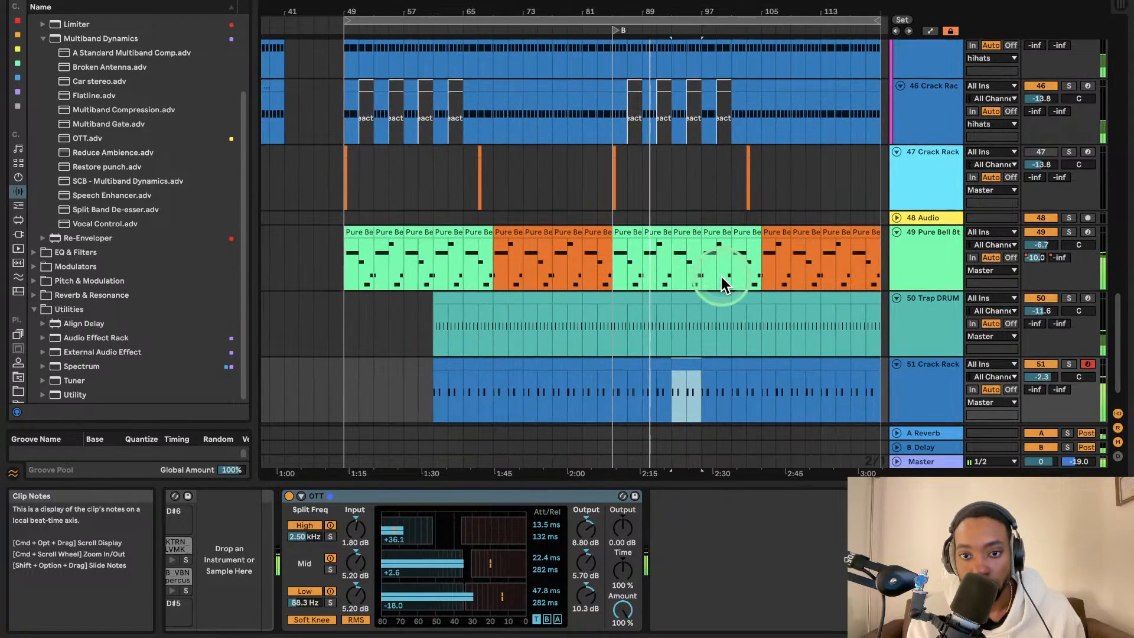
left_click(771, 432)
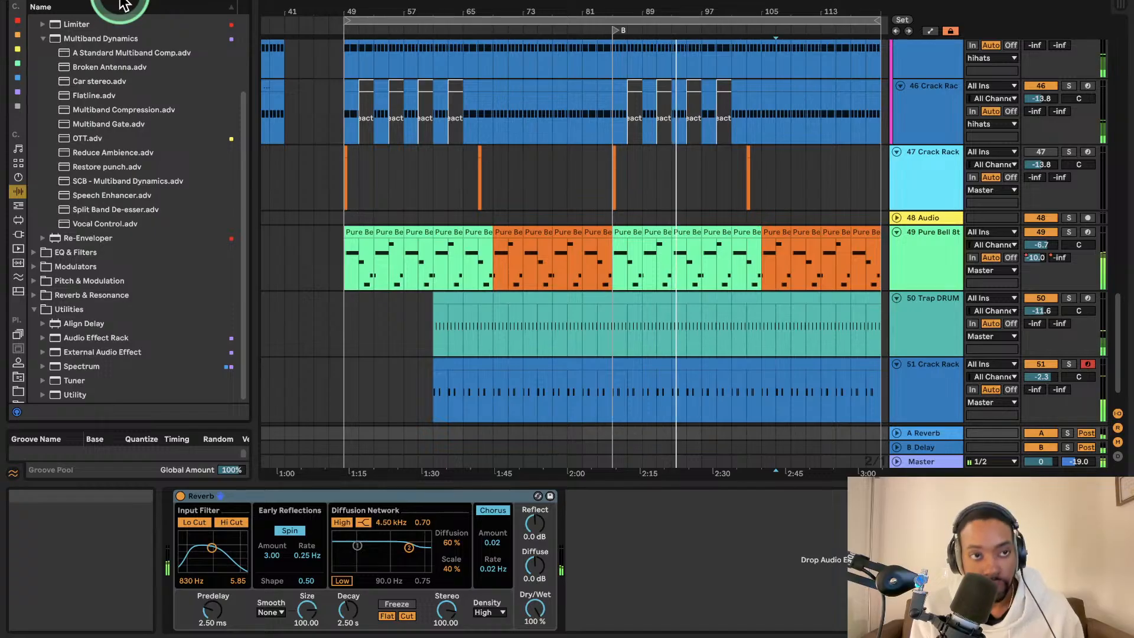
left_click(20, 178)
left_click(20, 206)
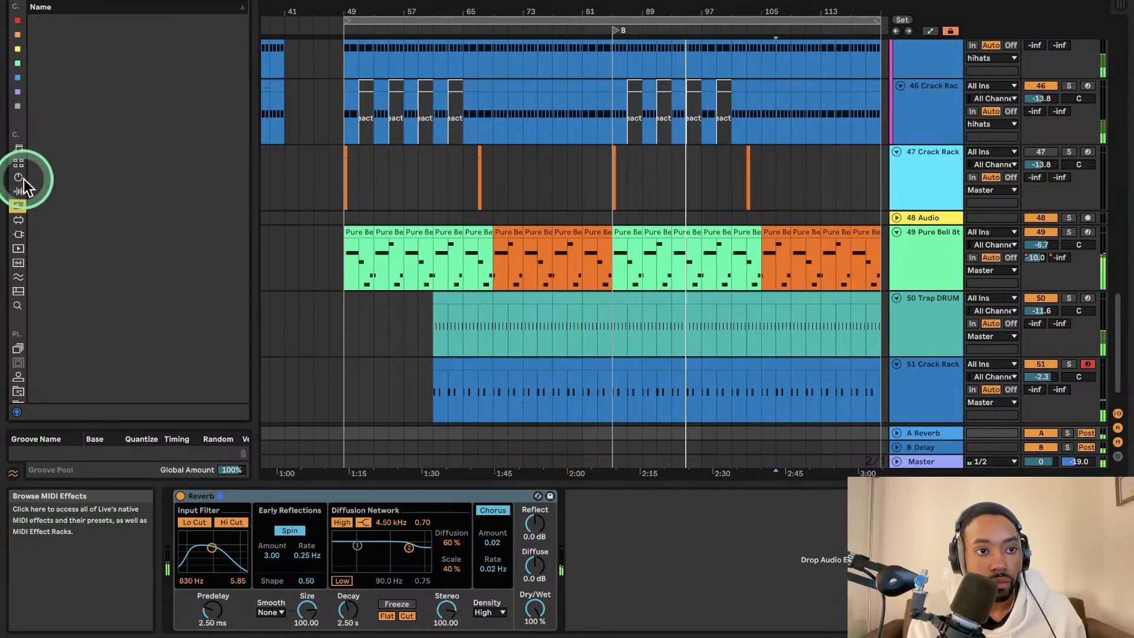
left_click(20, 219)
left_click(18, 190)
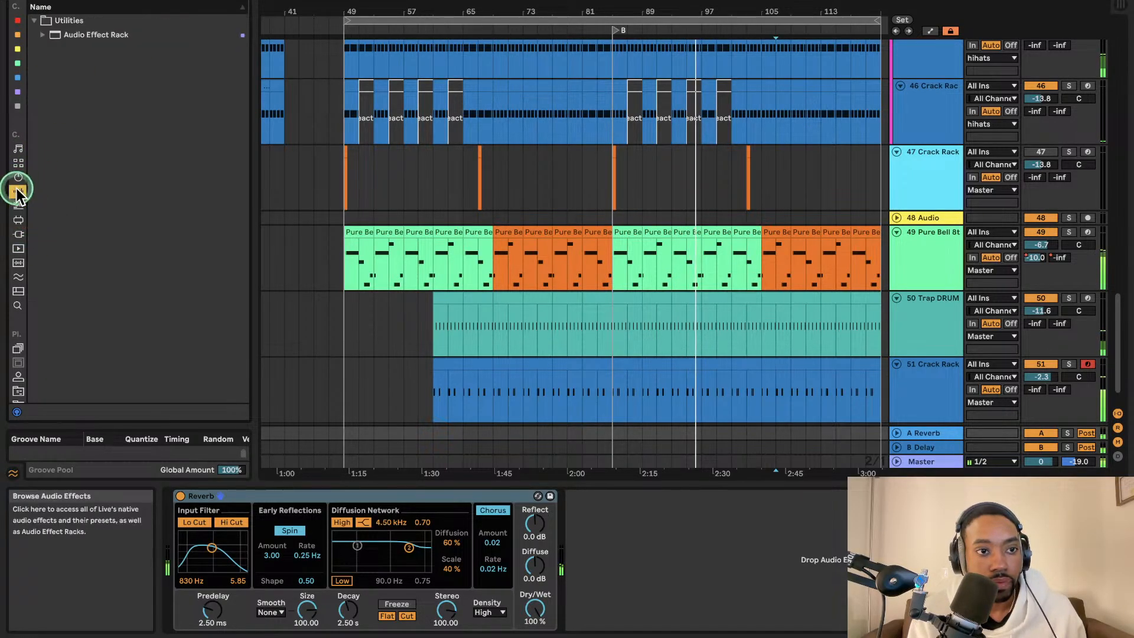
left_click(18, 163)
left_click(18, 149)
left_click(33, 21)
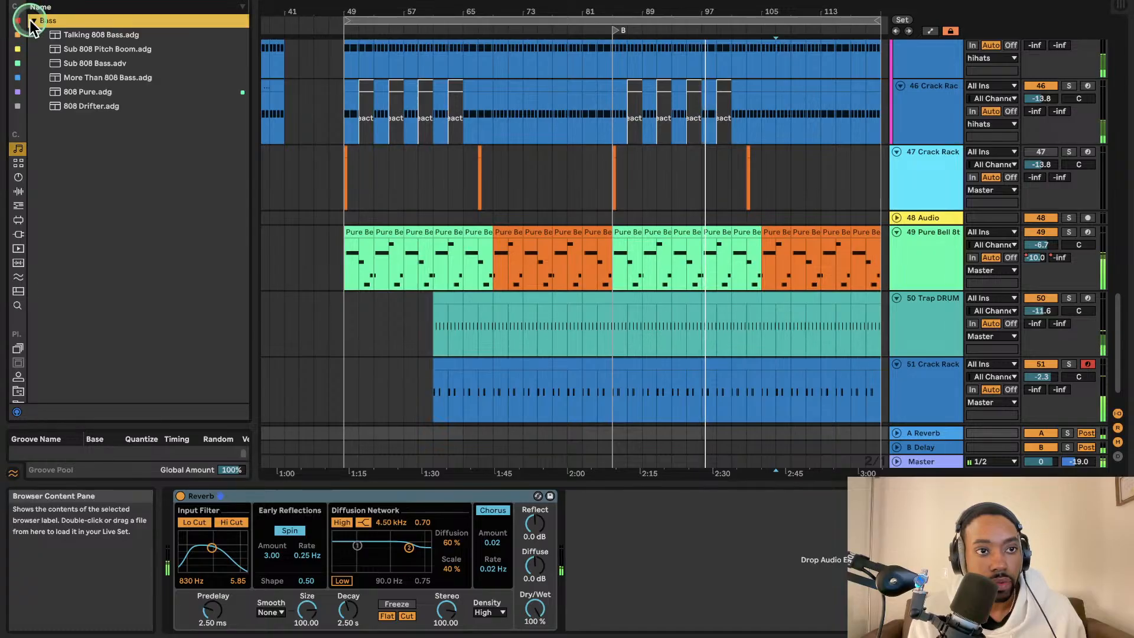
left_click_drag(95, 92, 913, 404)
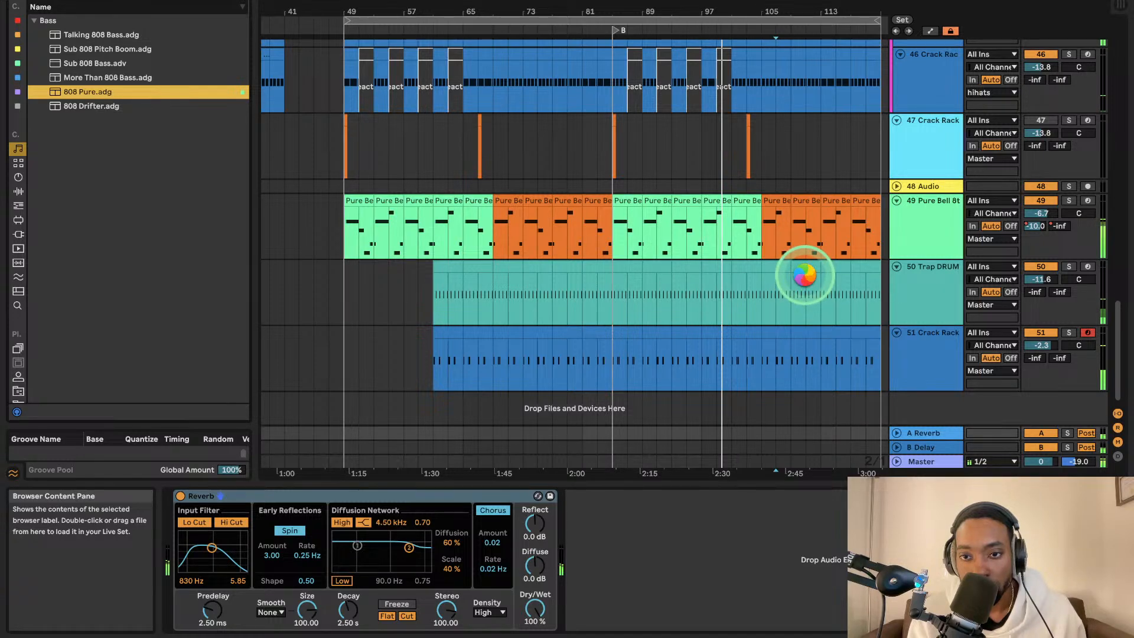
- Deactivate the Pure Bell 8ths clip spanning bars 101 to 105, just before the orange clips
left_click(739, 203)
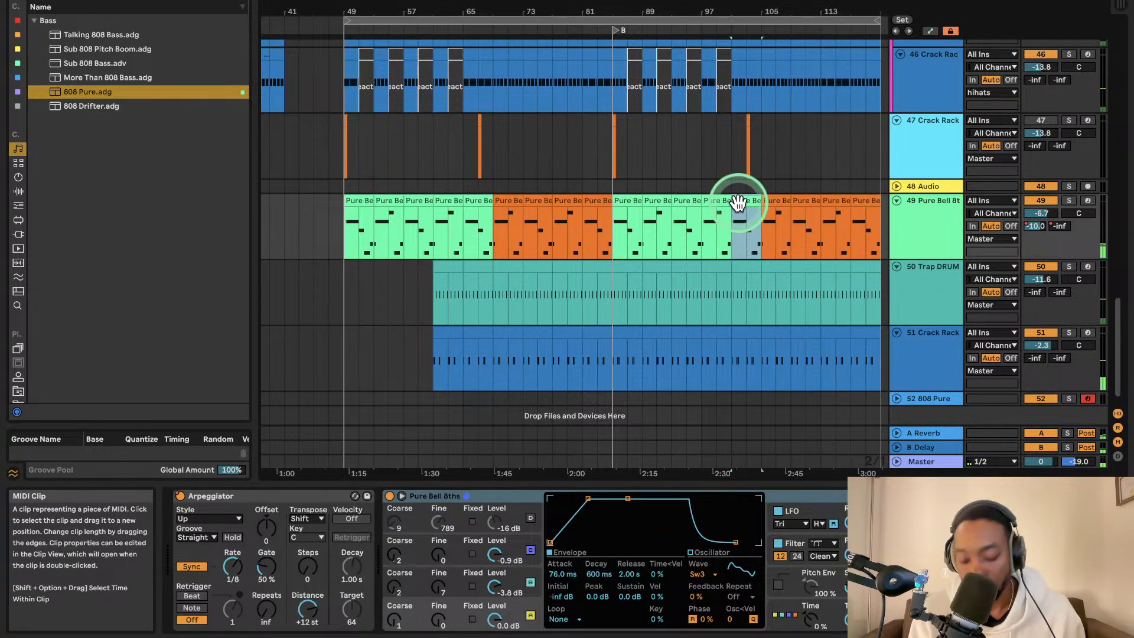
key("0")
scroll(755, 289, "down", 2)
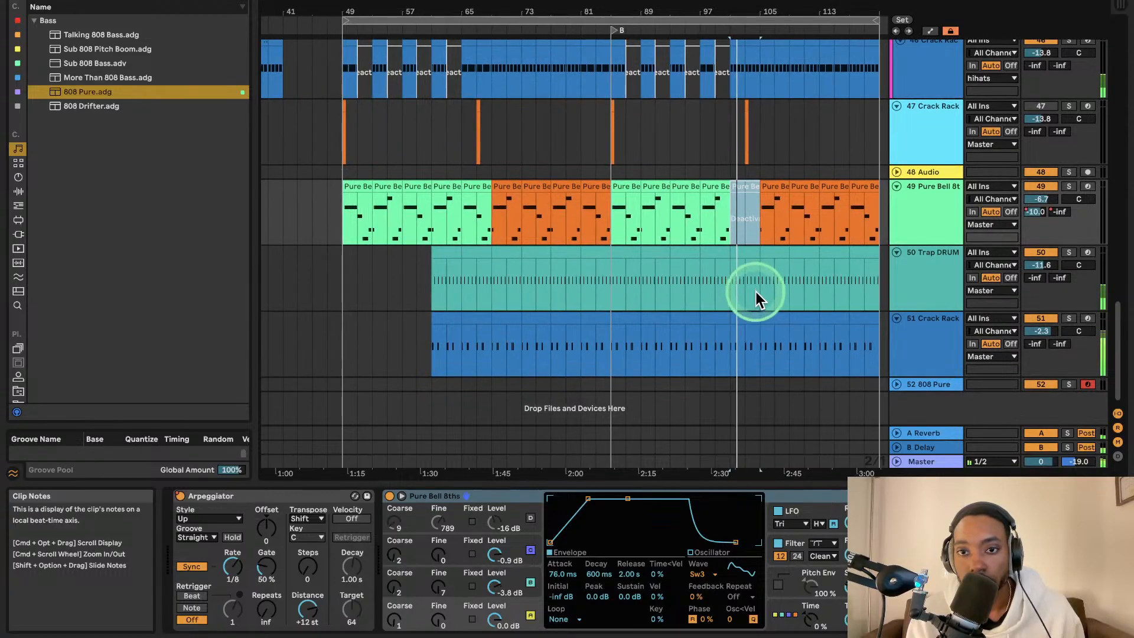
- Unfold the new 808 Pure track, set its volume to -9.0 dB and select the track to show its device
scroll(751, 407, "right", 2)
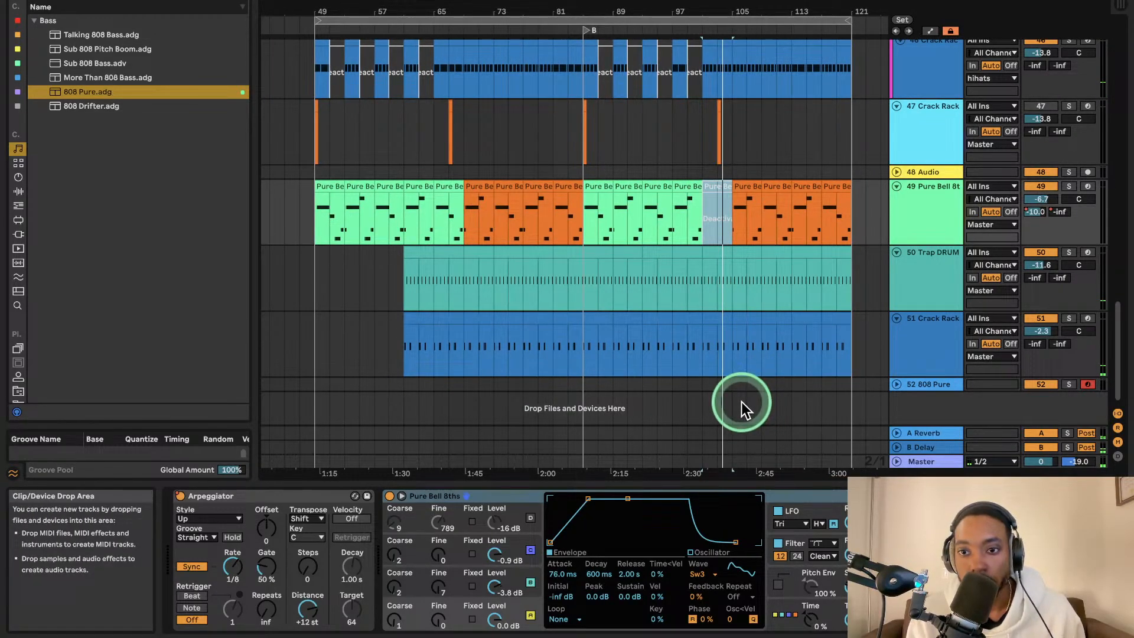
left_click(894, 384)
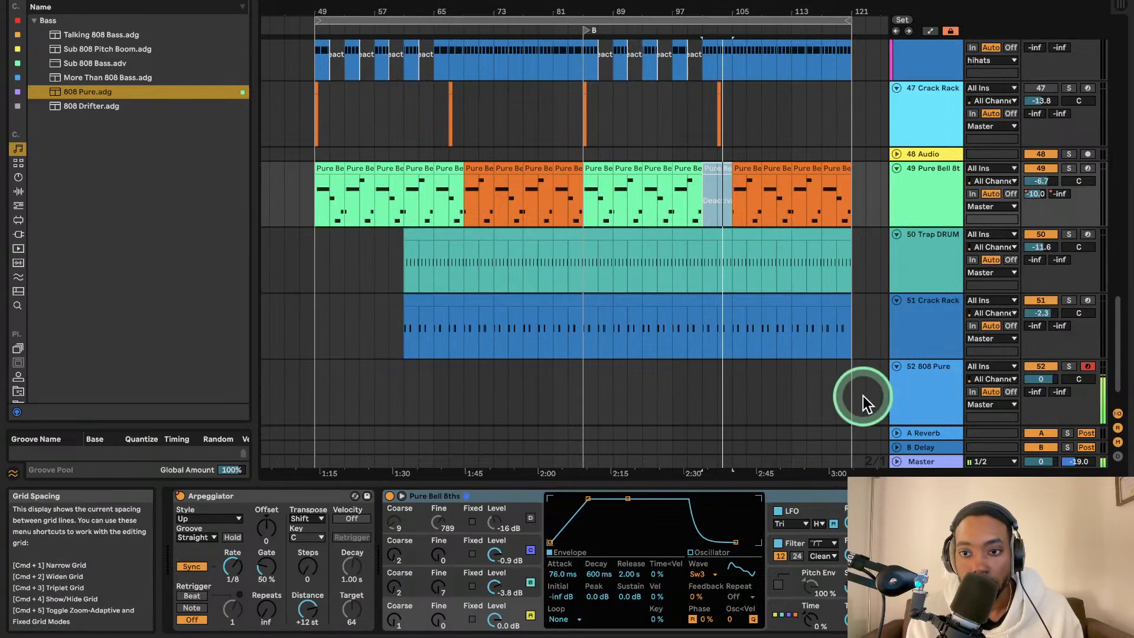
left_click_drag(1041, 379, 1037, 373)
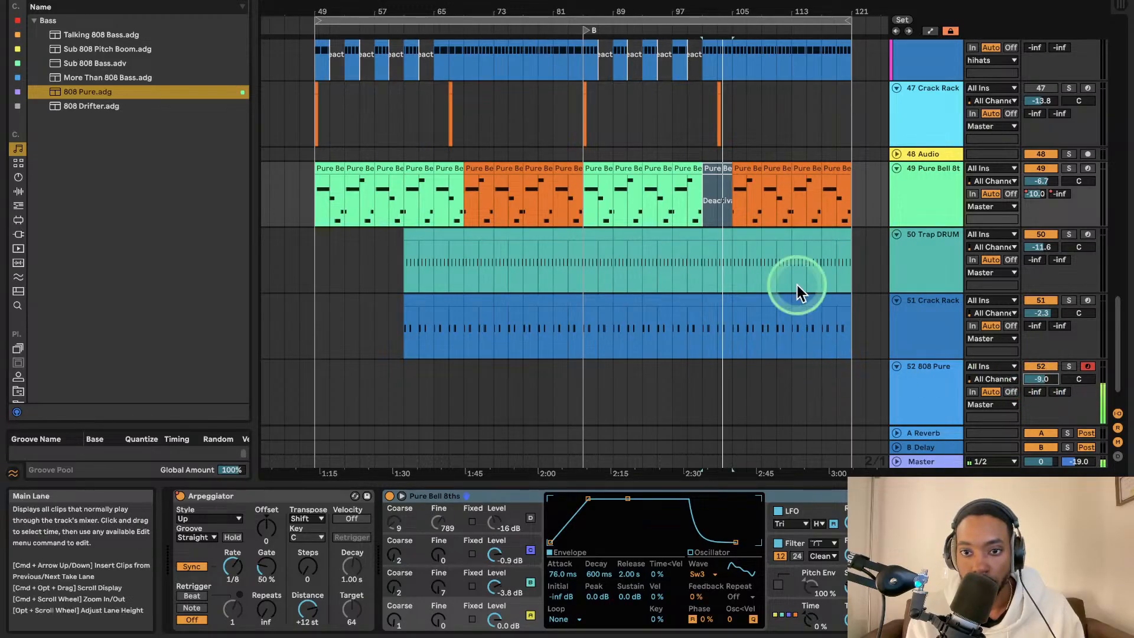
left_click(489, 1)
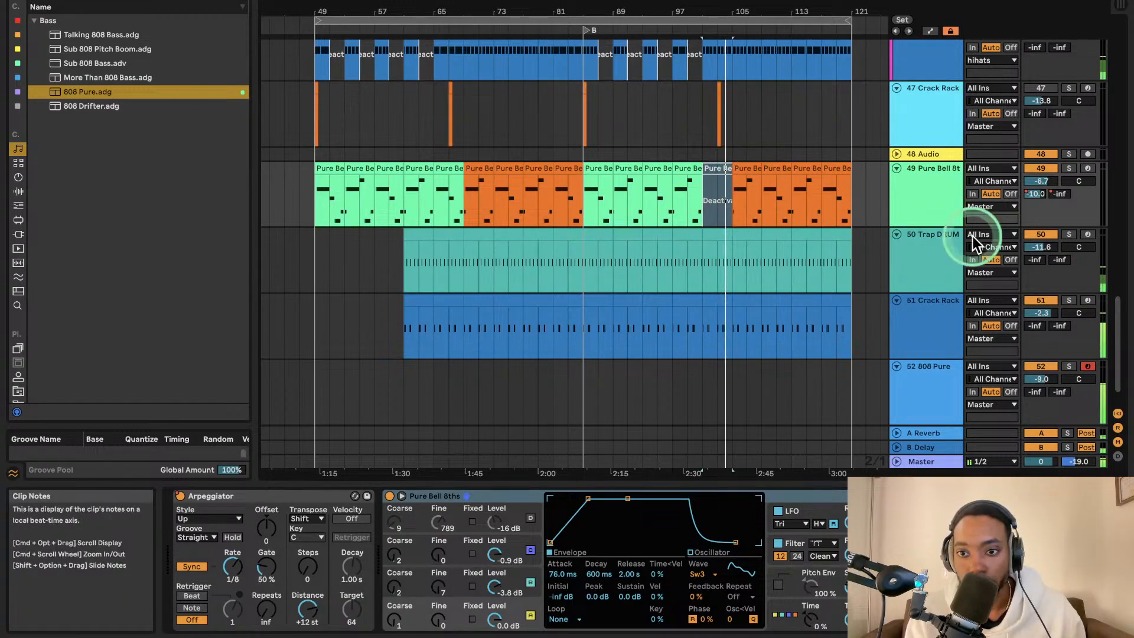
left_click(944, 401)
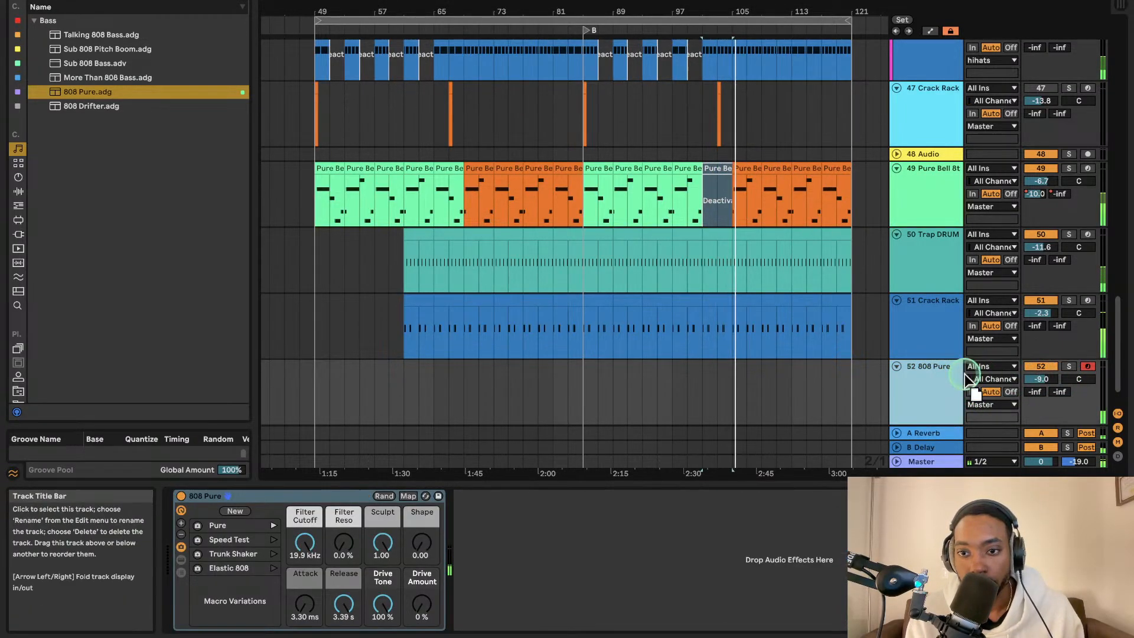
- Delete the 52 808 Pure track from the arrangement
left_click(1037, 367)
left_click(1038, 366)
left_click(930, 374)
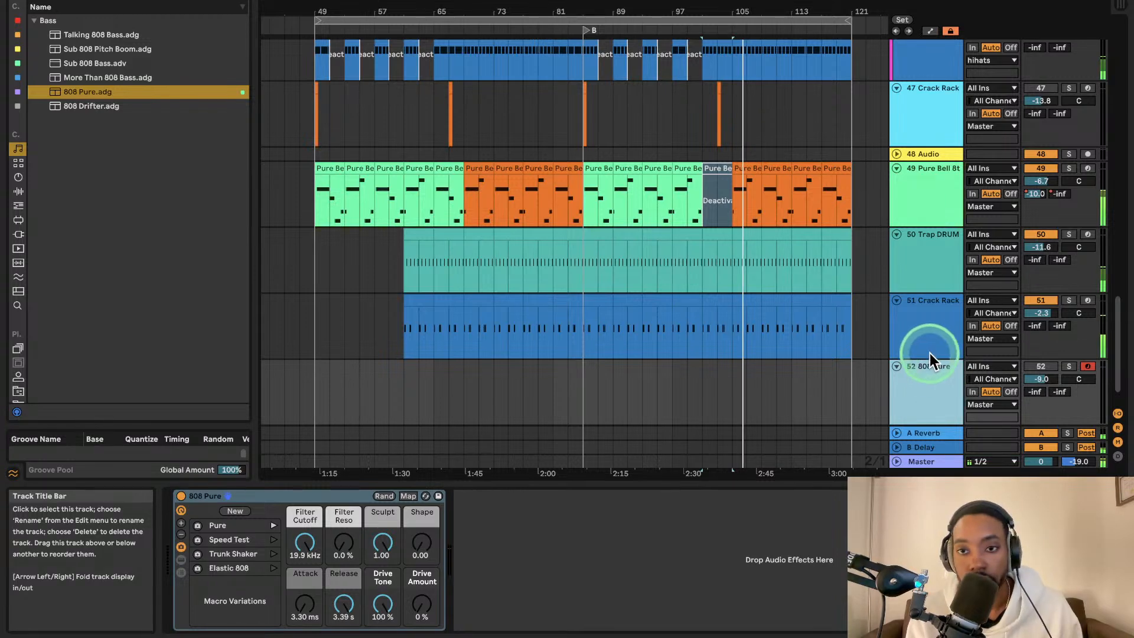
key("Delete")
- Deactivate the Pure Bell 8ths clip spanning bars 105 to 109, and find the Native Instruments folder among the VST3 plug-ins
left_click(742, 177)
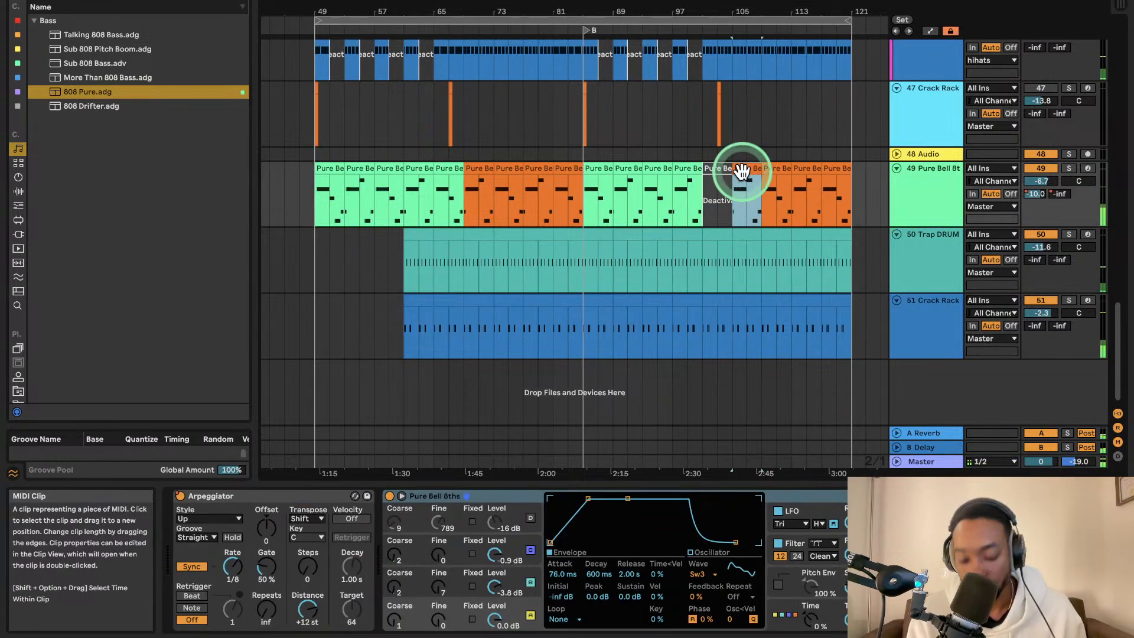
key("0")
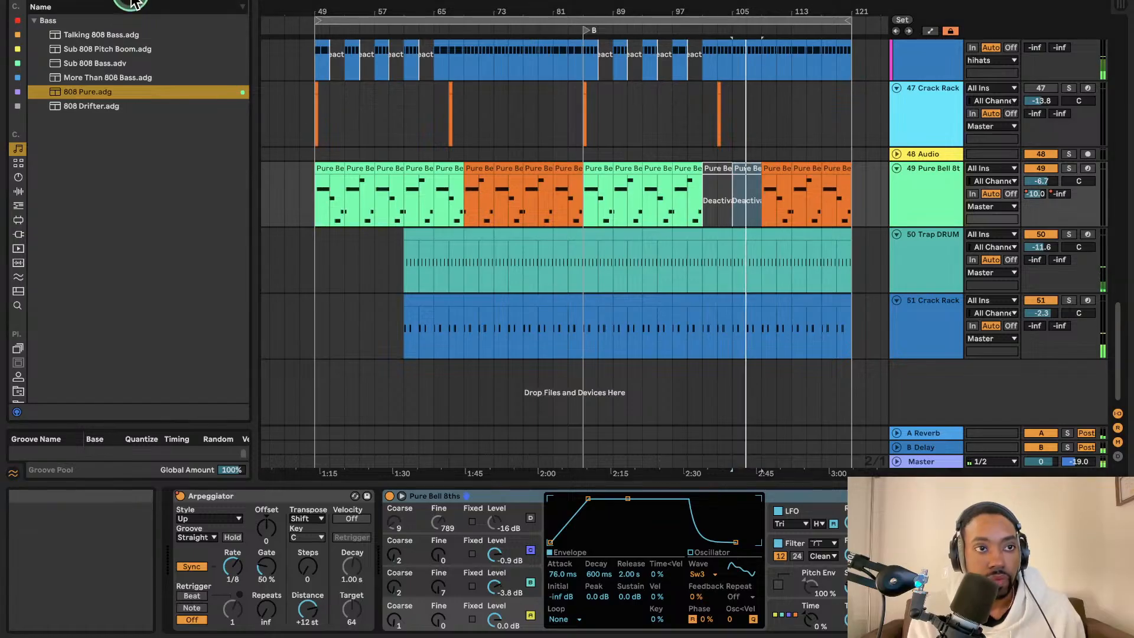
left_click(133, 6)
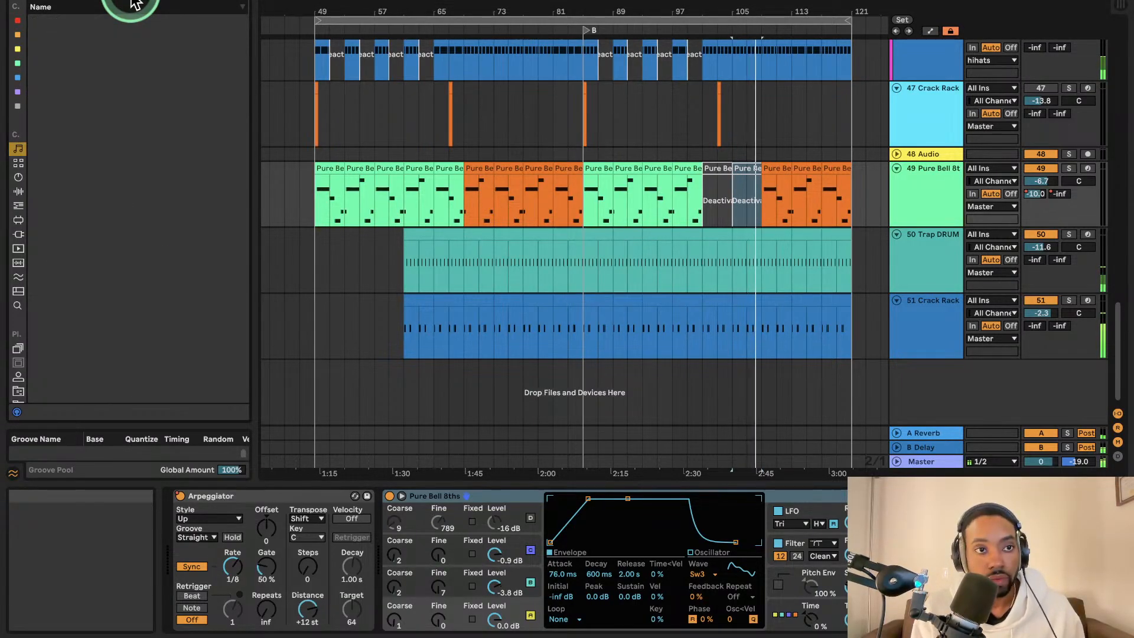
left_click(65, 148)
left_click(18, 234)
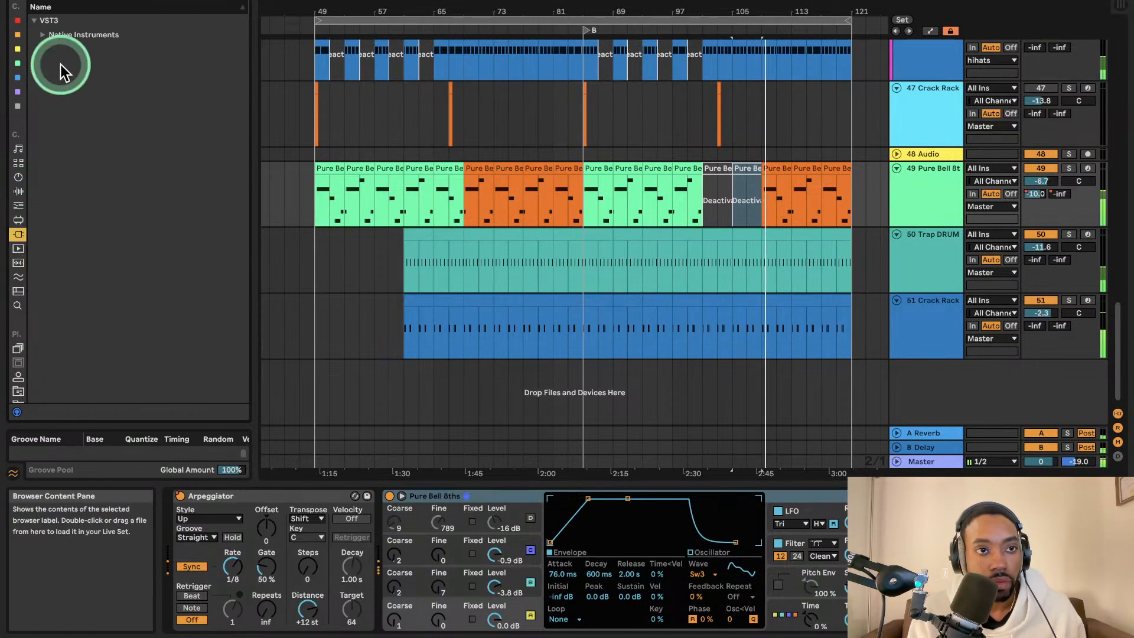
left_click(83, 34)
- Deactivate the three remaining orange Pure Bell 8ths clips from bar 109 to 121
left_click(774, 172)
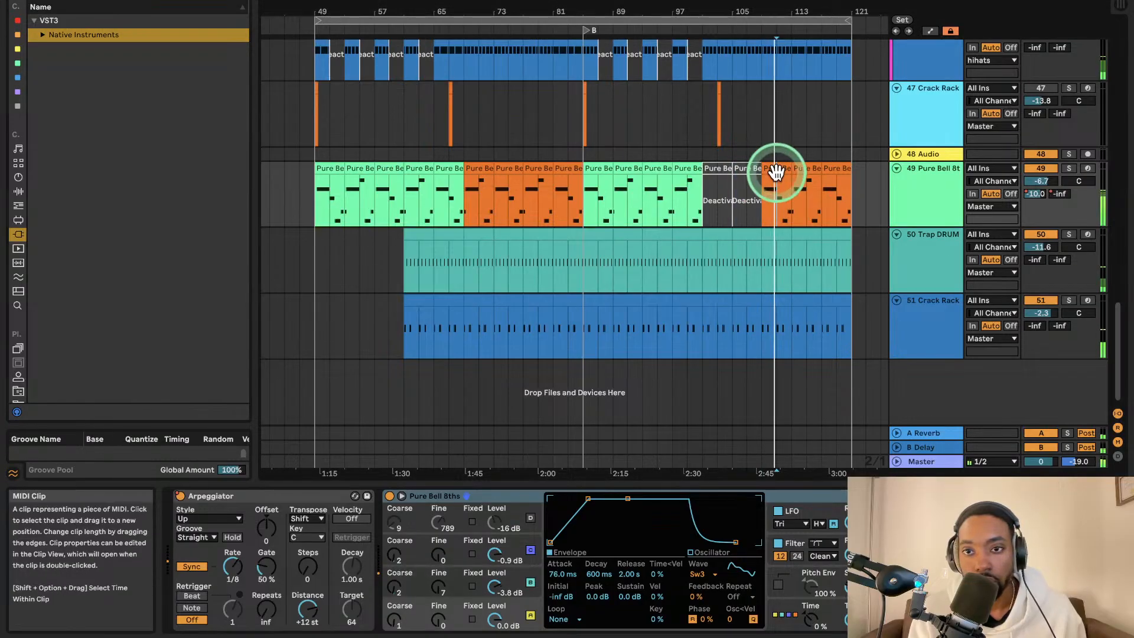
key("0")
left_click(807, 171)
key("0")
left_click(836, 172)
key("0")
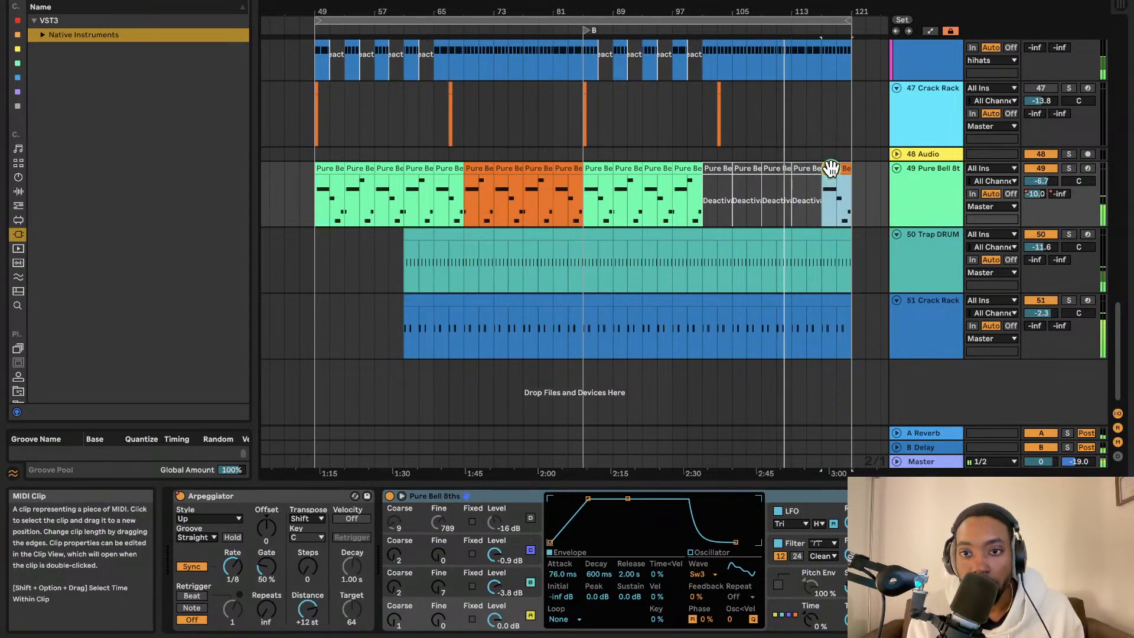
- Add the Native Instruments FM8 plug-in as a new track below 51 Crack Rack and unfold the track
left_click(48, 35)
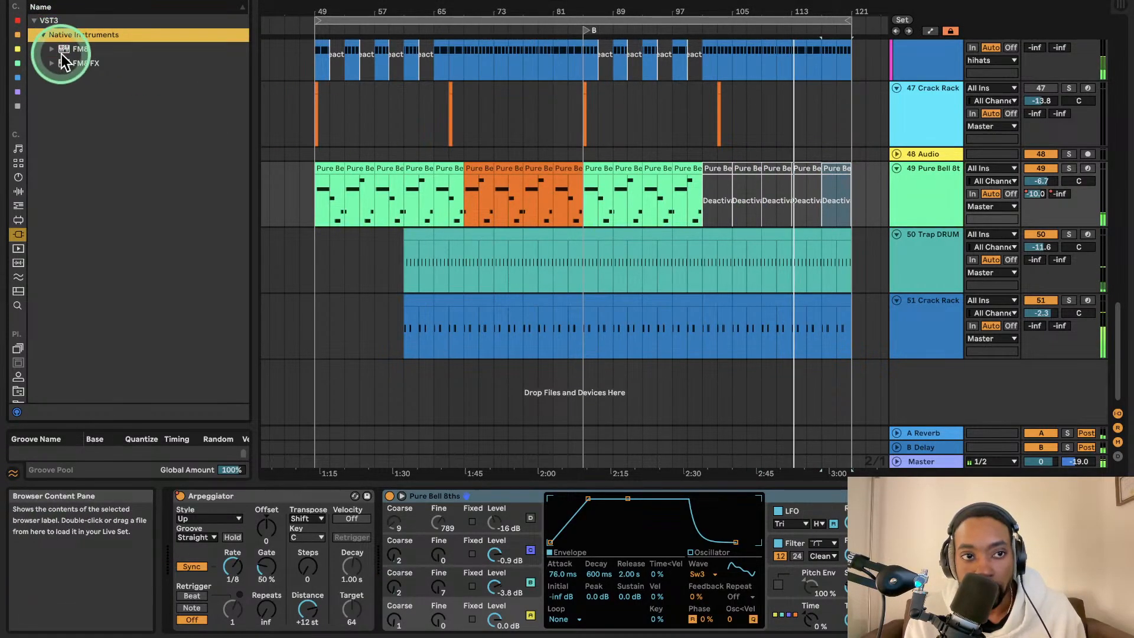
left_click_drag(66, 50, 821, 250)
left_click_drag(927, 371, 982, 387)
left_click(897, 367)
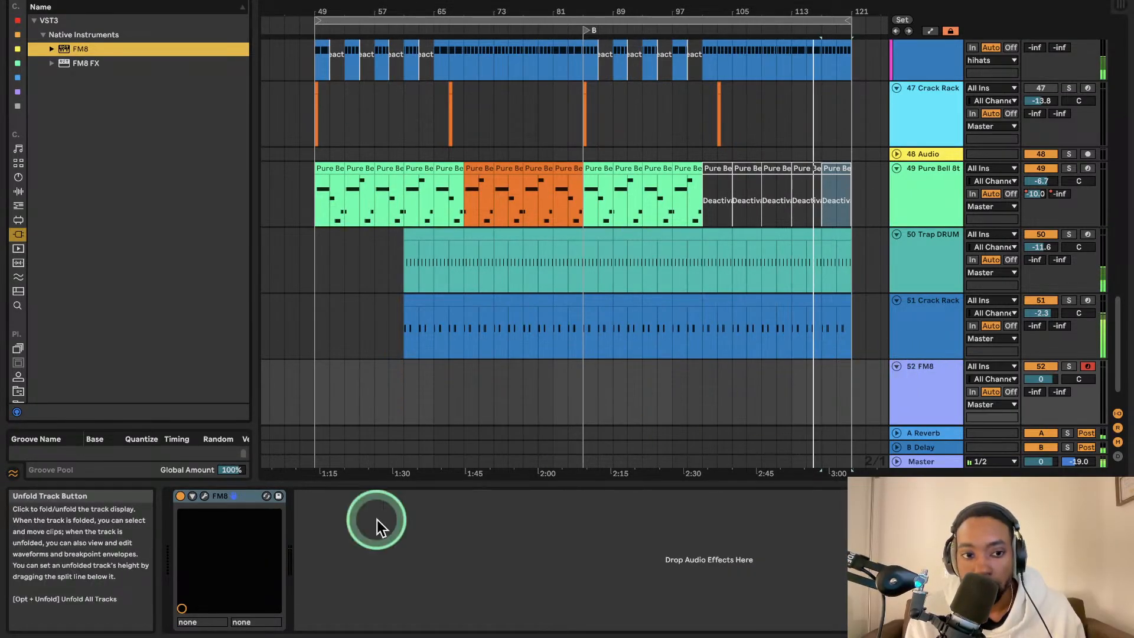
- Load the DOMINO Z lead6 sound from the Dirty Lead subtype in FM8, play it and close the plug-in window
left_click(205, 496)
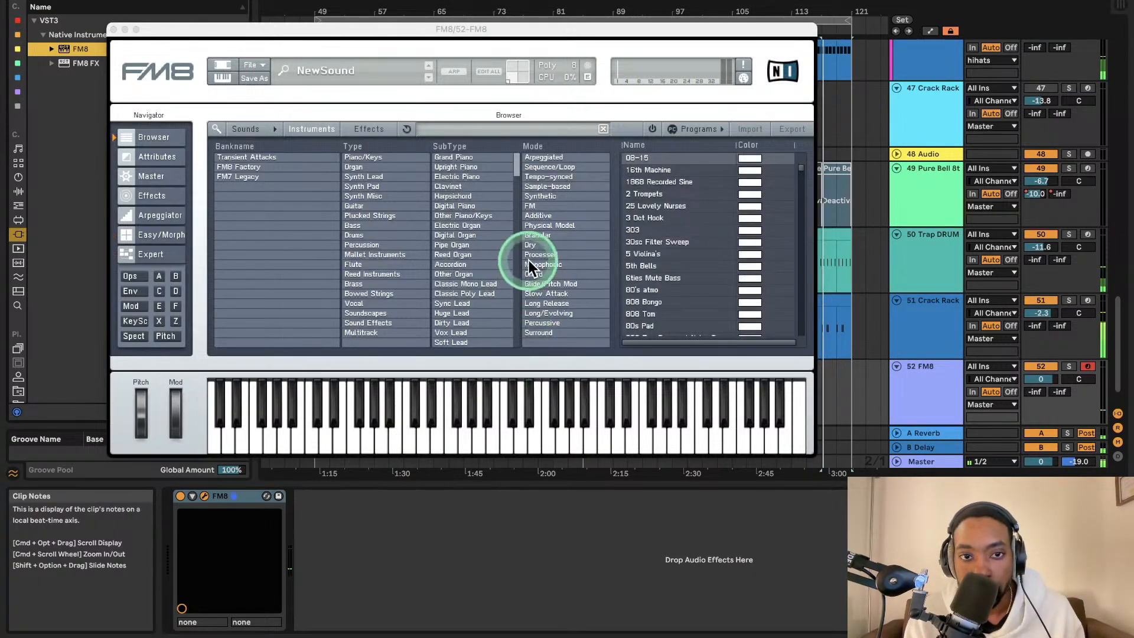
left_click(464, 325)
left_click(653, 254)
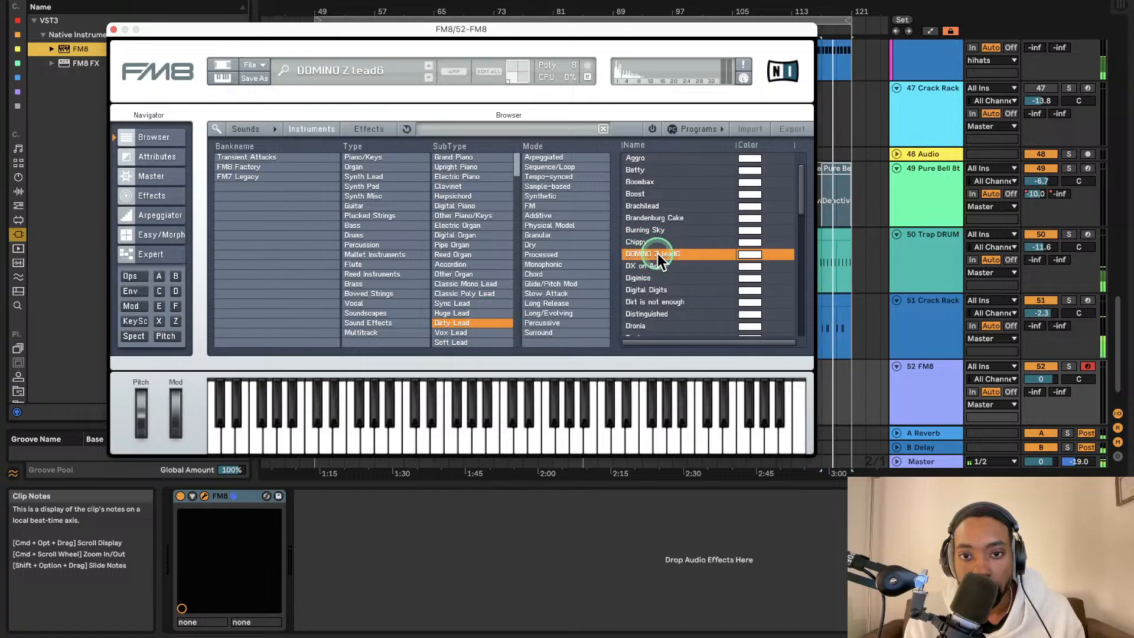
mouse_move(1041, 379)
left_mouse_down()
mouse_move(1041, 390)
mouse_move(1041, 378)
left_mouse_up()
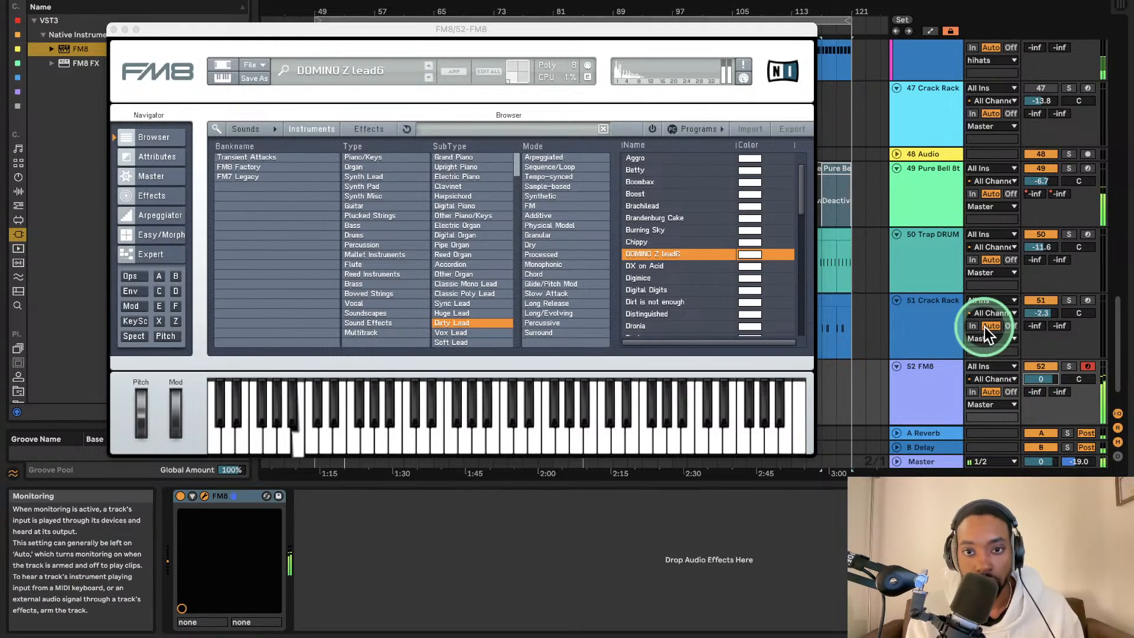
left_click(113, 30)
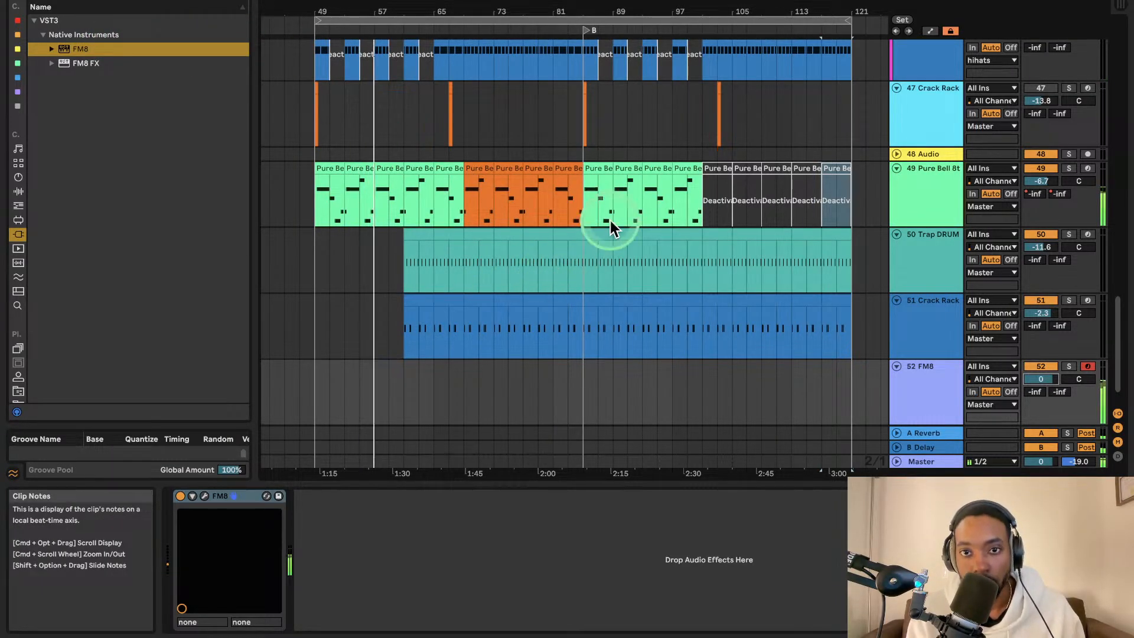
- Copy the deactivated Pure Bell 8ths clip at bar 101 to the 52 FM8 track, activate the copy and play from it
left_click(698, 195)
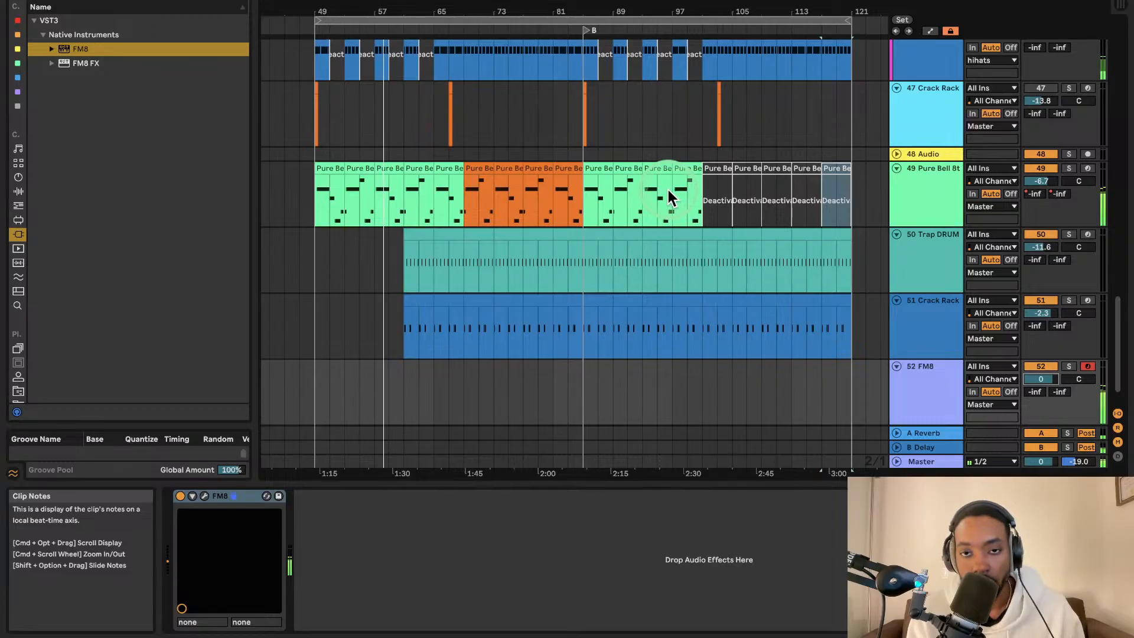
left_click(676, 174)
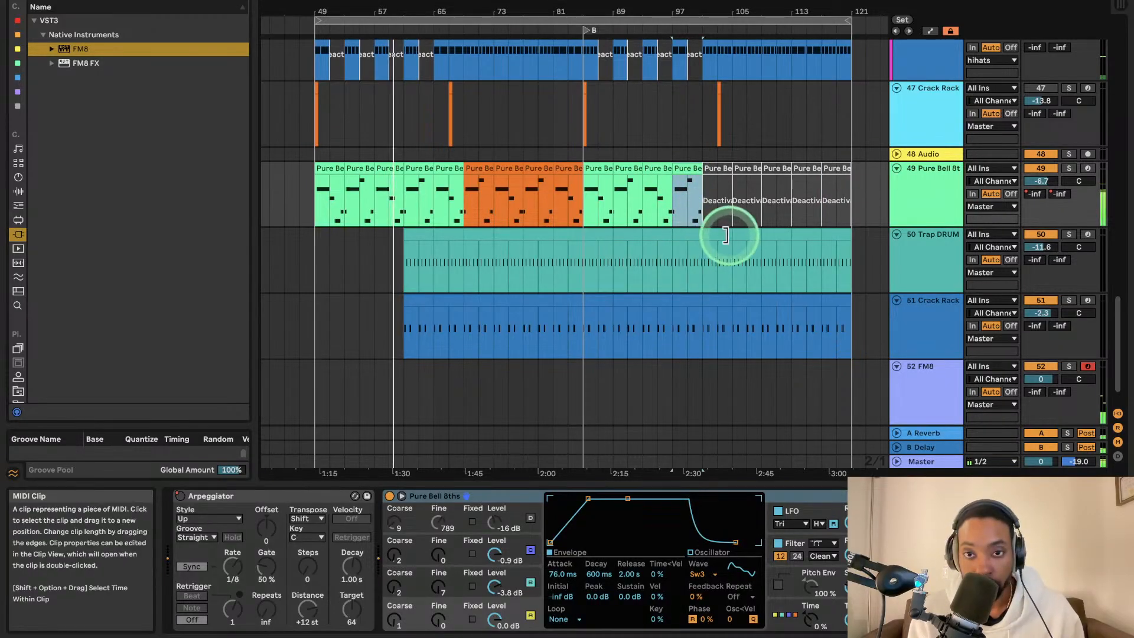
left_click_drag(722, 172, 725, 386)
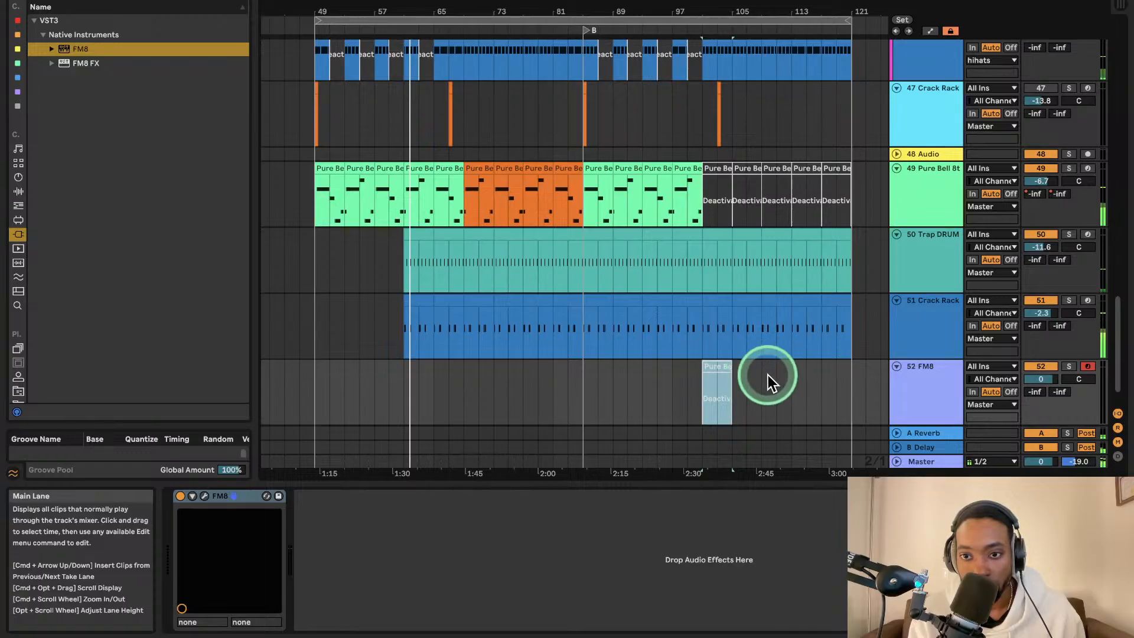
key("space")
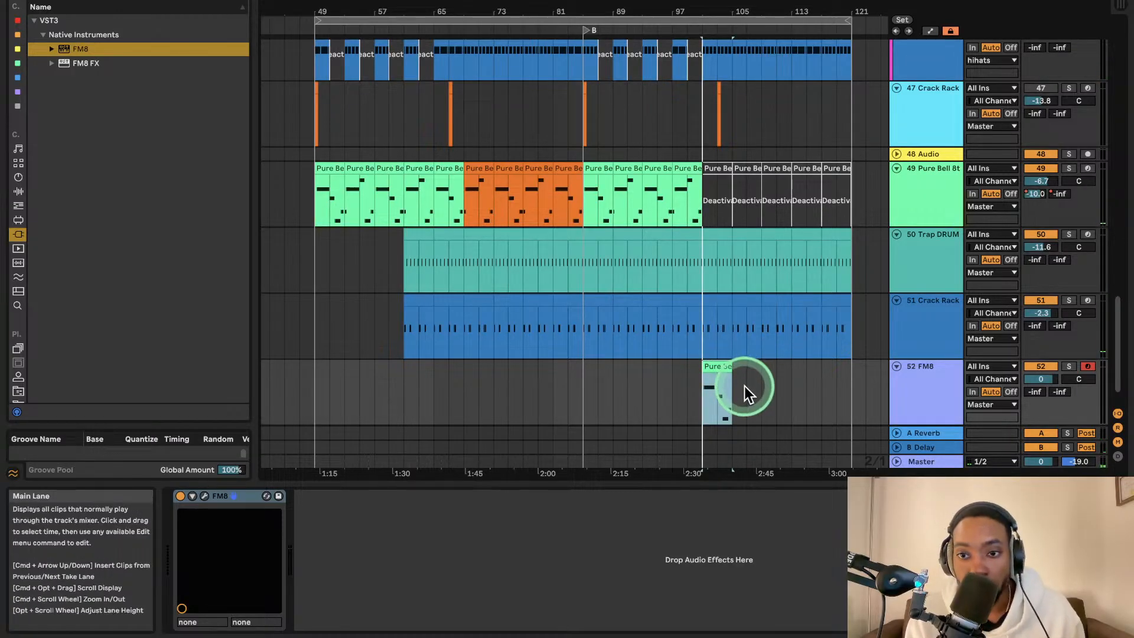
- Set the 52 FM8 track's volume to -7.0 dB
left_click_drag(1056, 380, 1051, 381)
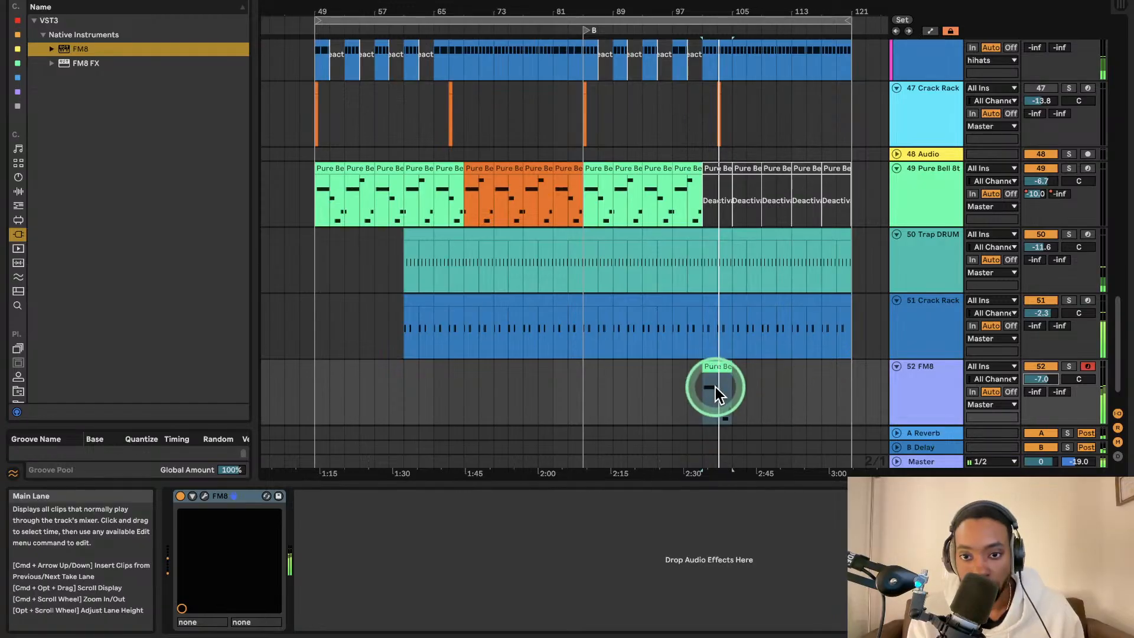
key("super+d")
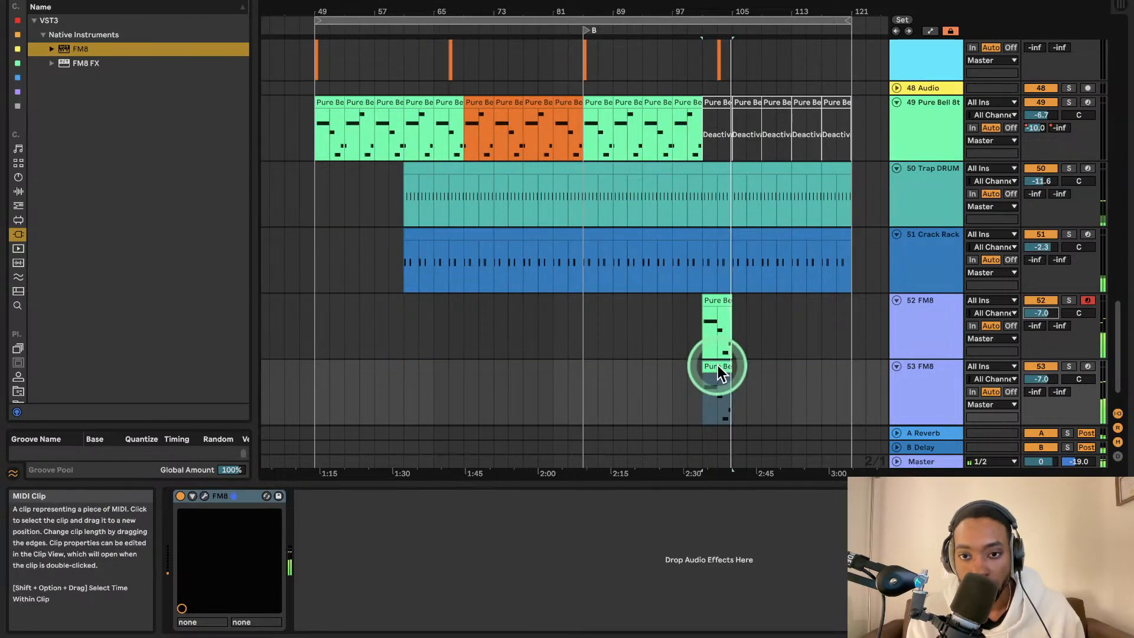
key("super+z")
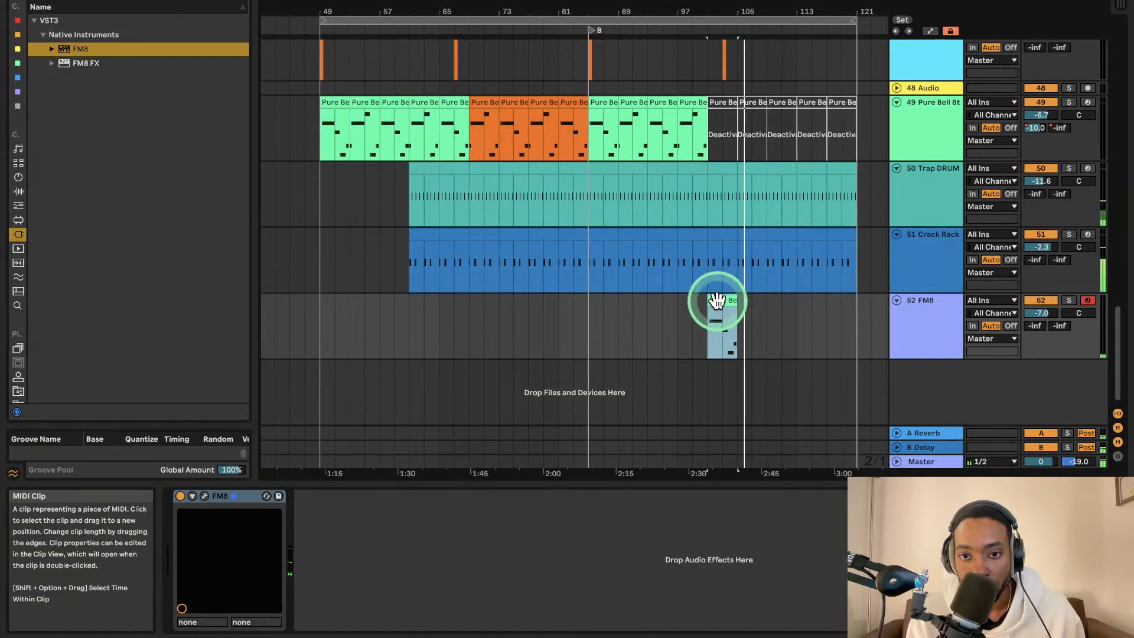
key("space")
left_click(205, 495)
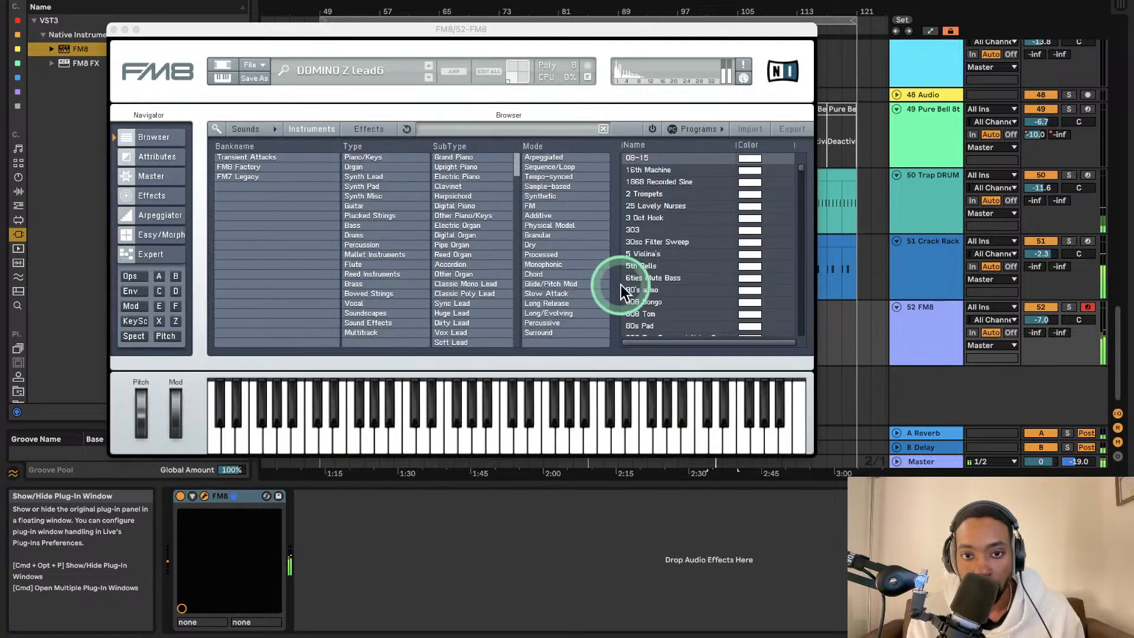
left_click(633, 234)
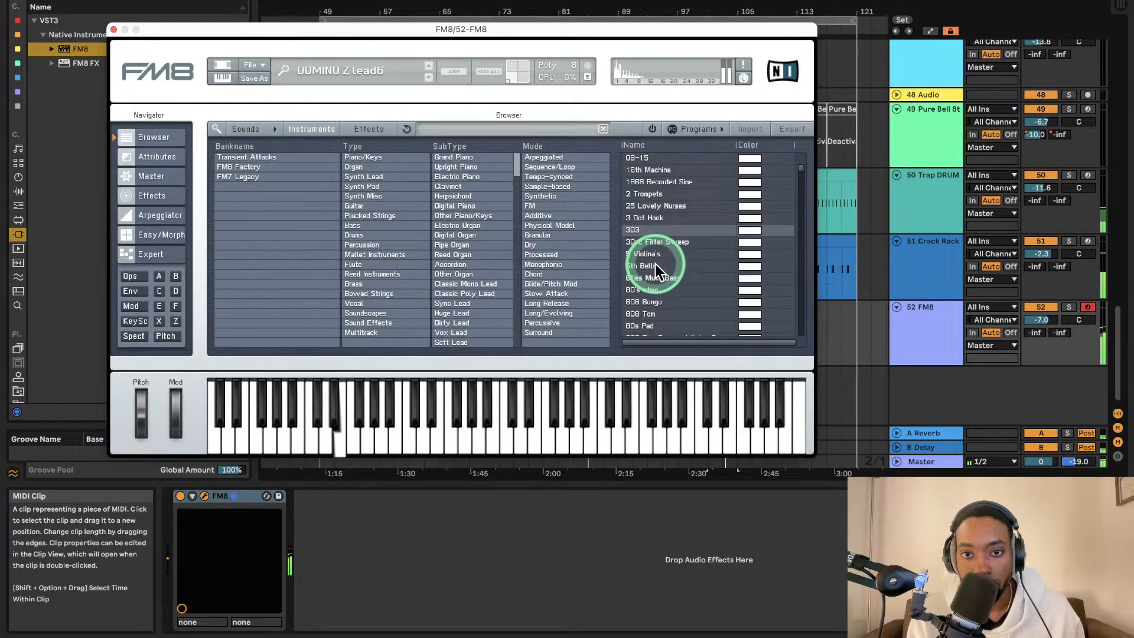
left_click(655, 264)
- Close the FM8 window and duplicate the FM8 track's four-bar clip at bar 101 until it fills the track to bar 121
left_click(113, 29)
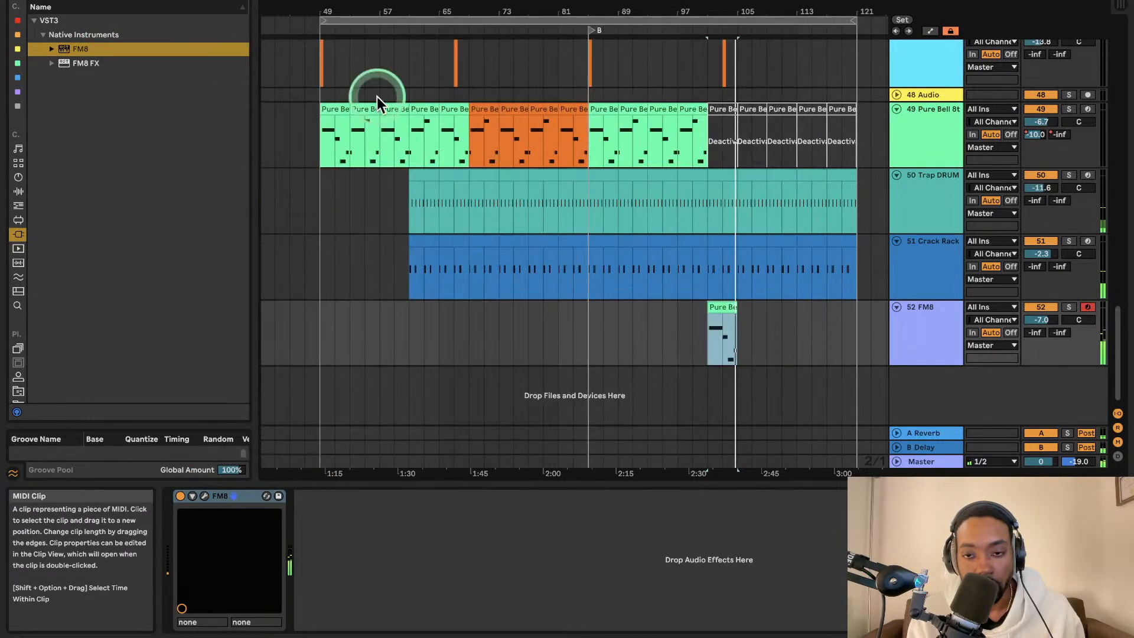
scroll(723, 313, "up", 1)
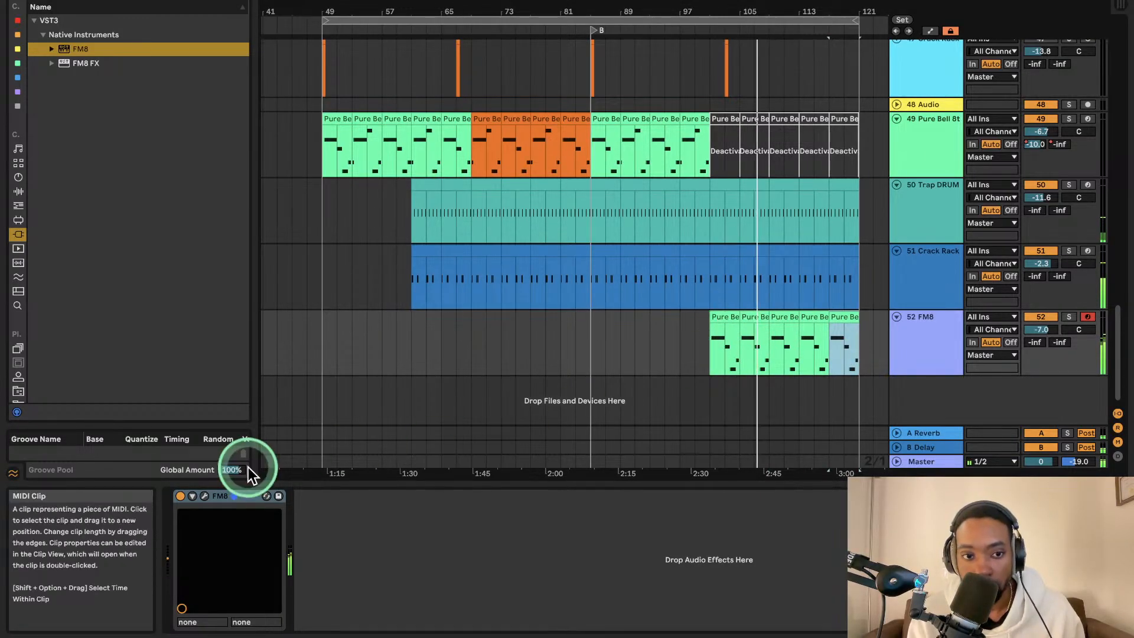
- Filter FM8's sounds to the Electric Piano subtype of Piano/Keys, audition FM Rhodes 2 and load Mark III Pno
left_click(204, 496)
left_click(488, 264)
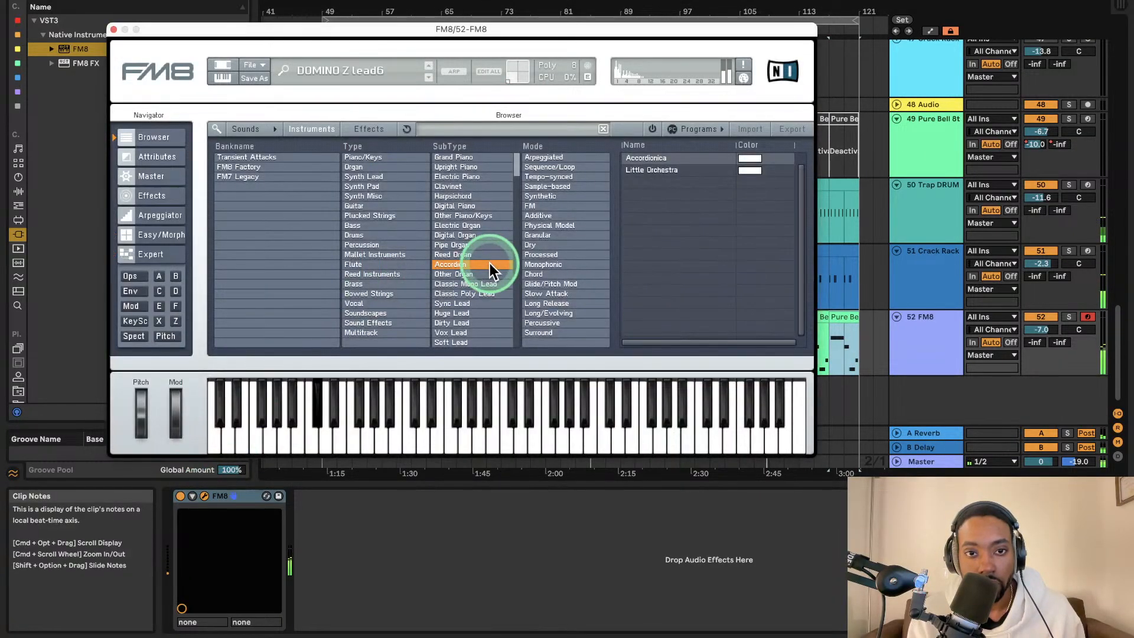
left_click(574, 204)
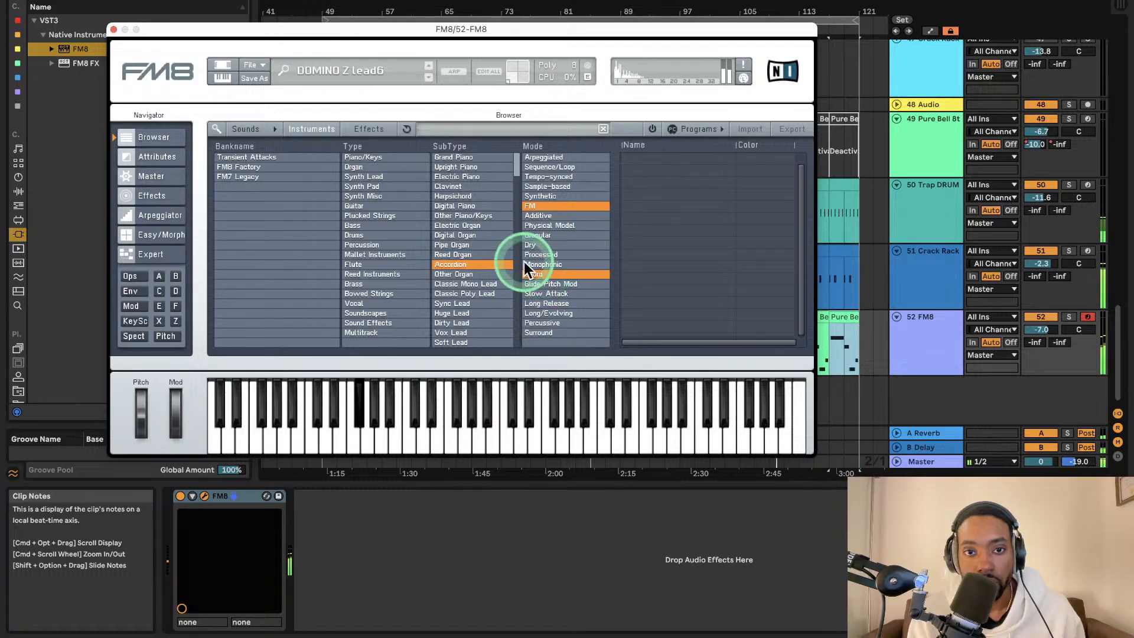
left_click(370, 245)
left_click(371, 182)
left_click(374, 165)
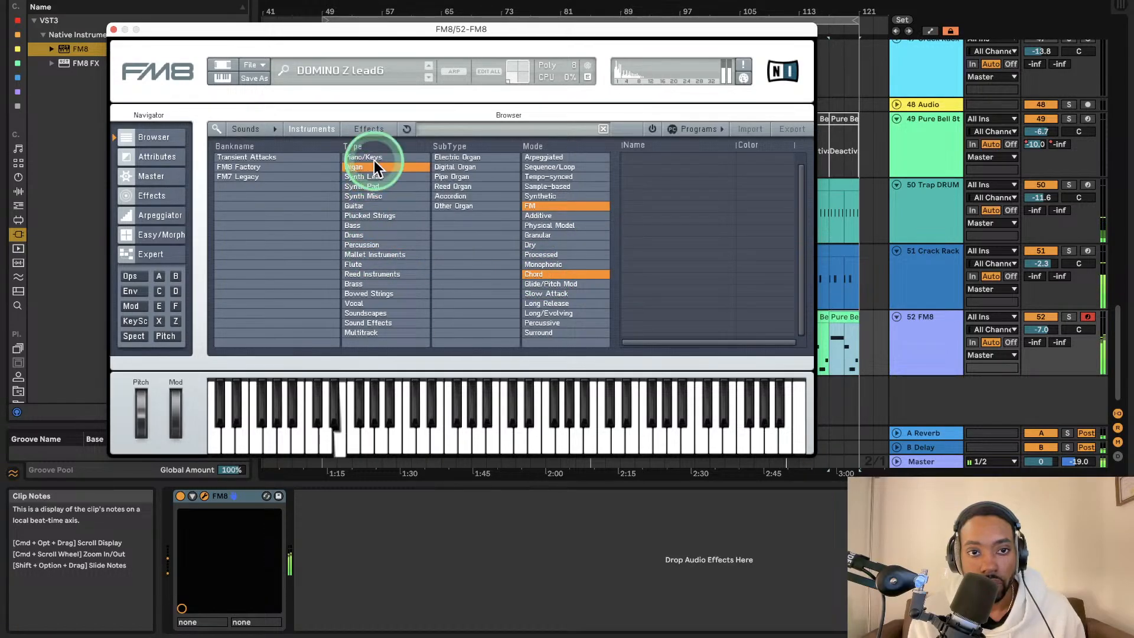
left_click(548, 207)
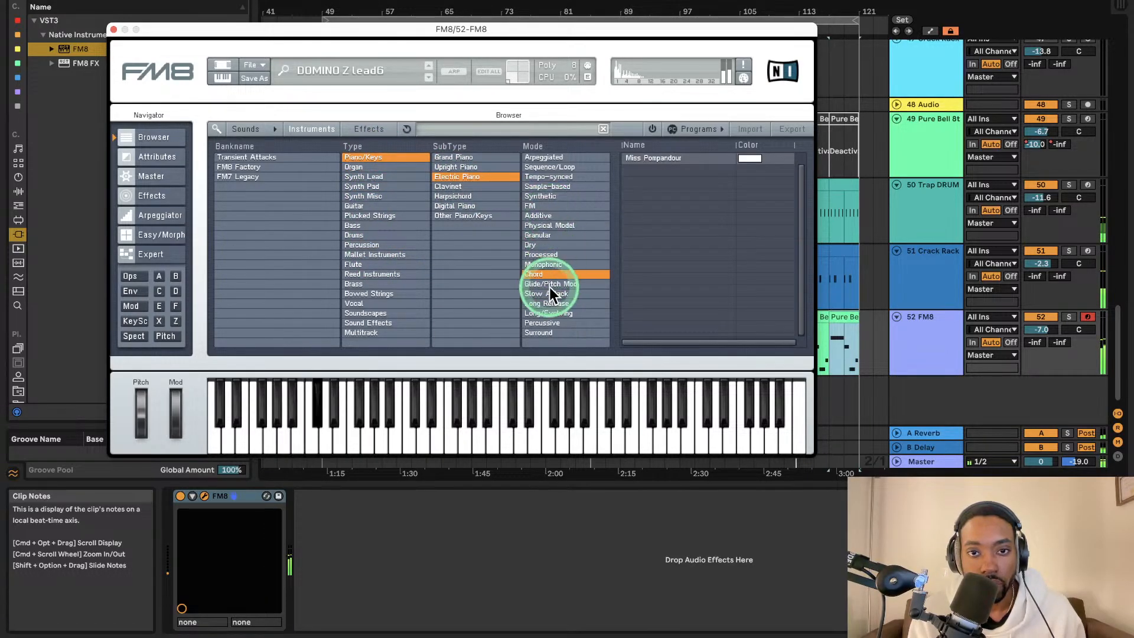
left_click(551, 275)
left_click(567, 235)
left_click(552, 236)
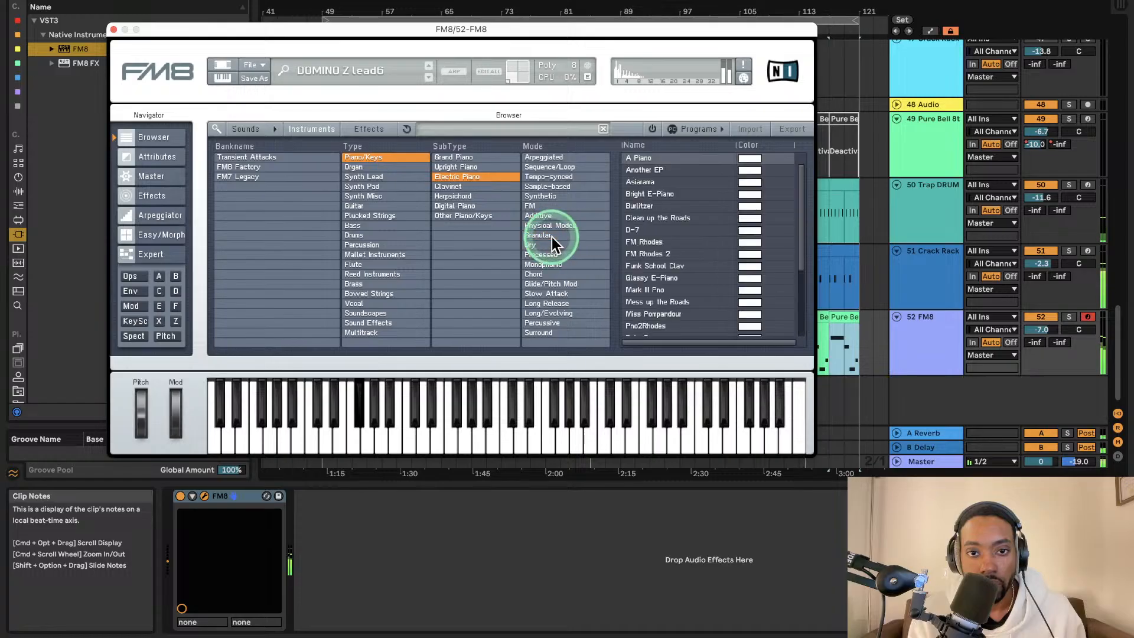
left_click(669, 257)
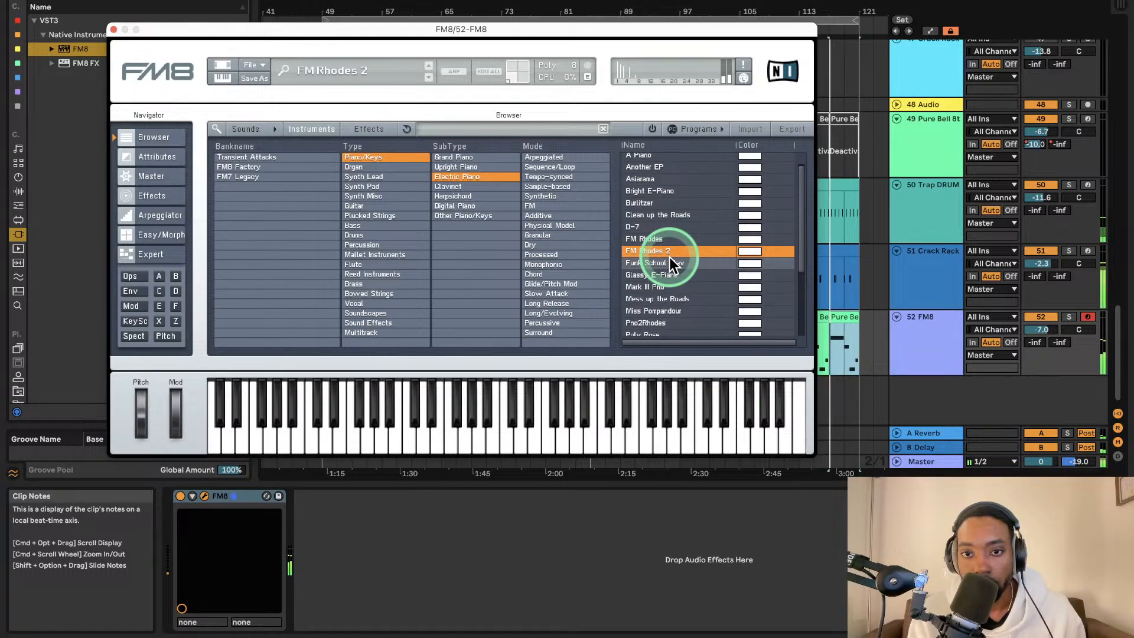
left_click(669, 285)
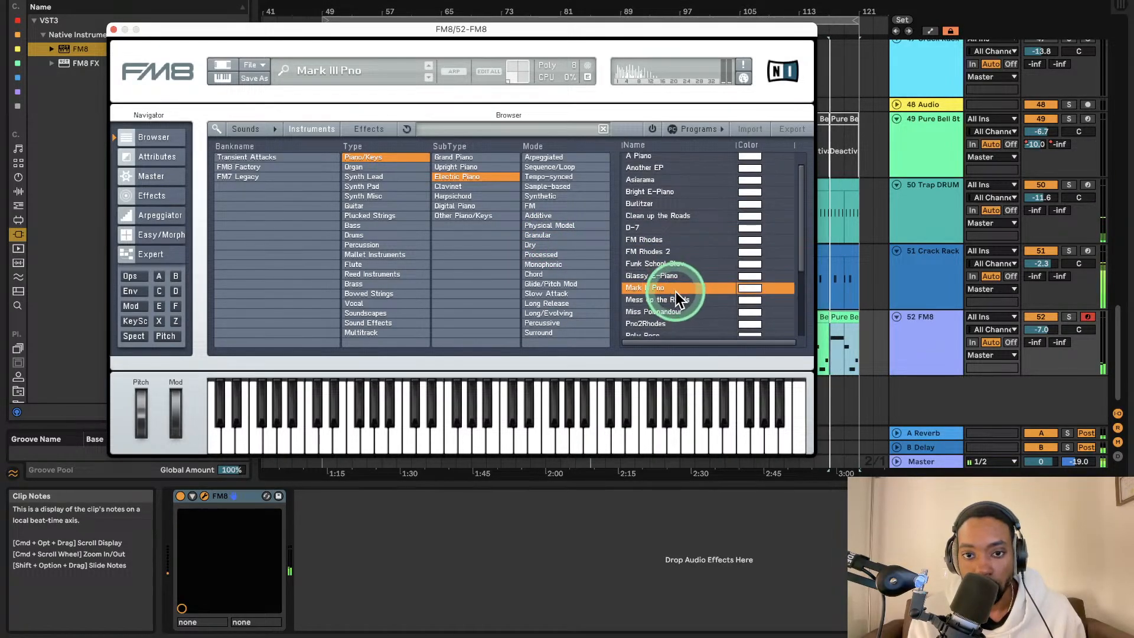
- Try filtering FM8's sounds by the Bowed Strings type, checking the Monophonic mode and the Double Bass subtype
left_click(373, 292)
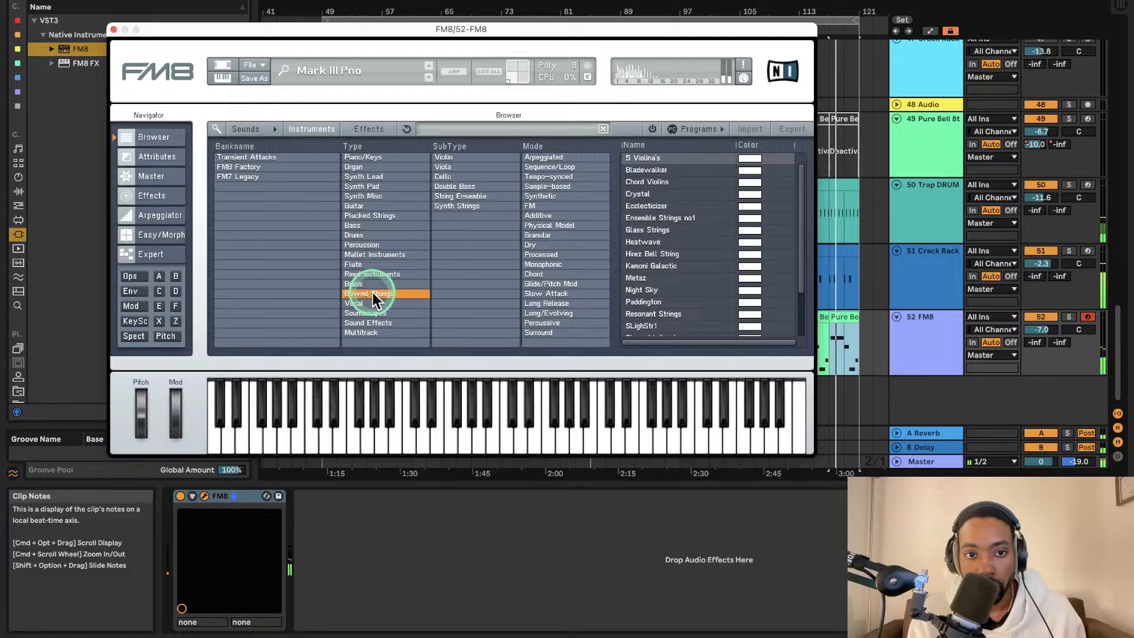
left_click(533, 265)
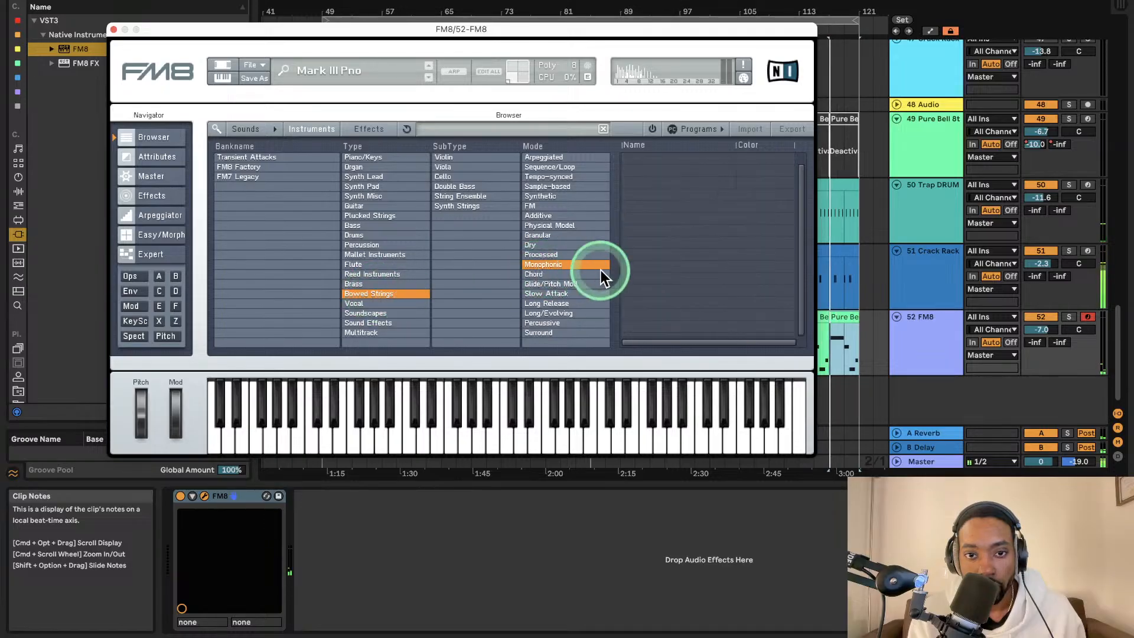
left_click(532, 265)
left_click(532, 265)
left_click(527, 255)
left_click(527, 264)
left_click(482, 187)
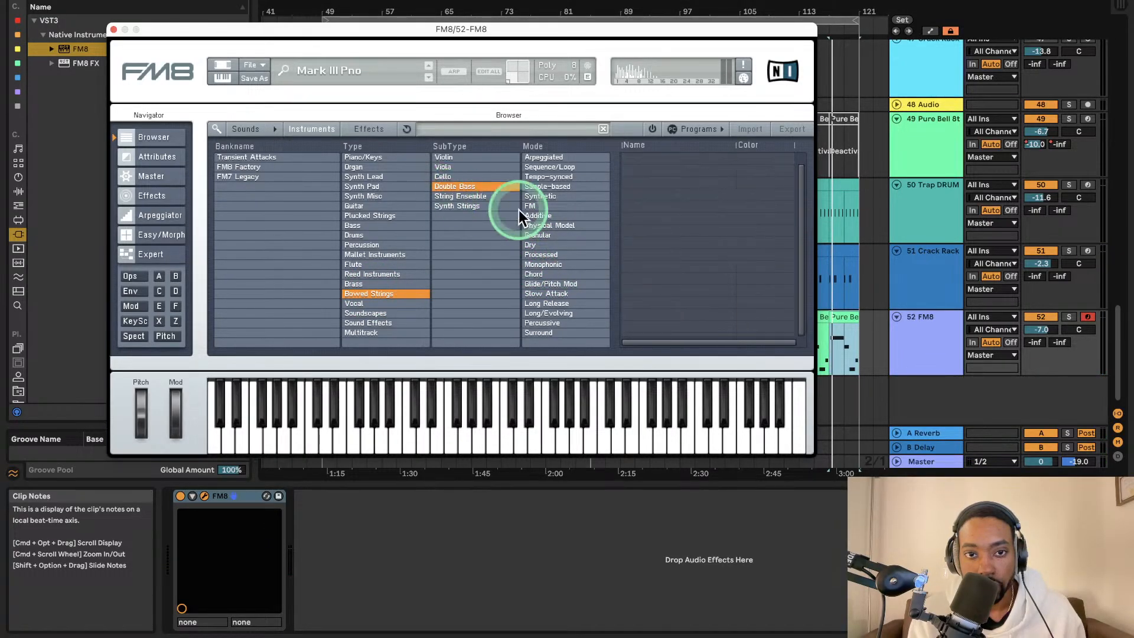
- Try filtering FM8's sounds by the Long Release mode, then by the Sync Lead and Huge Lead subtypes
left_click(380, 314)
left_click(546, 303)
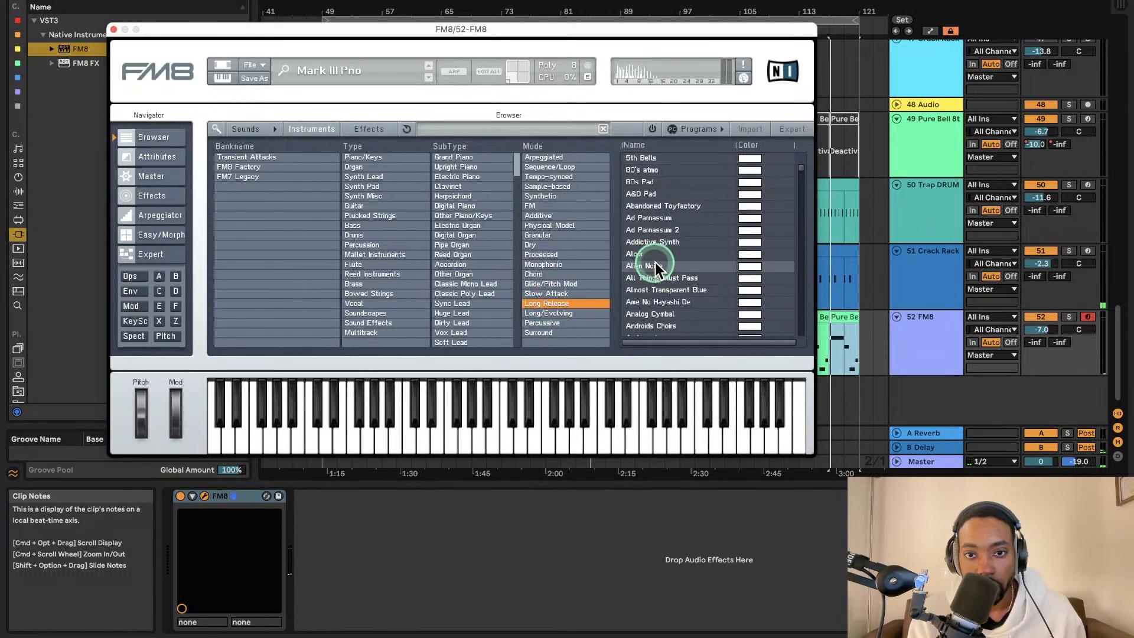
left_click(486, 305)
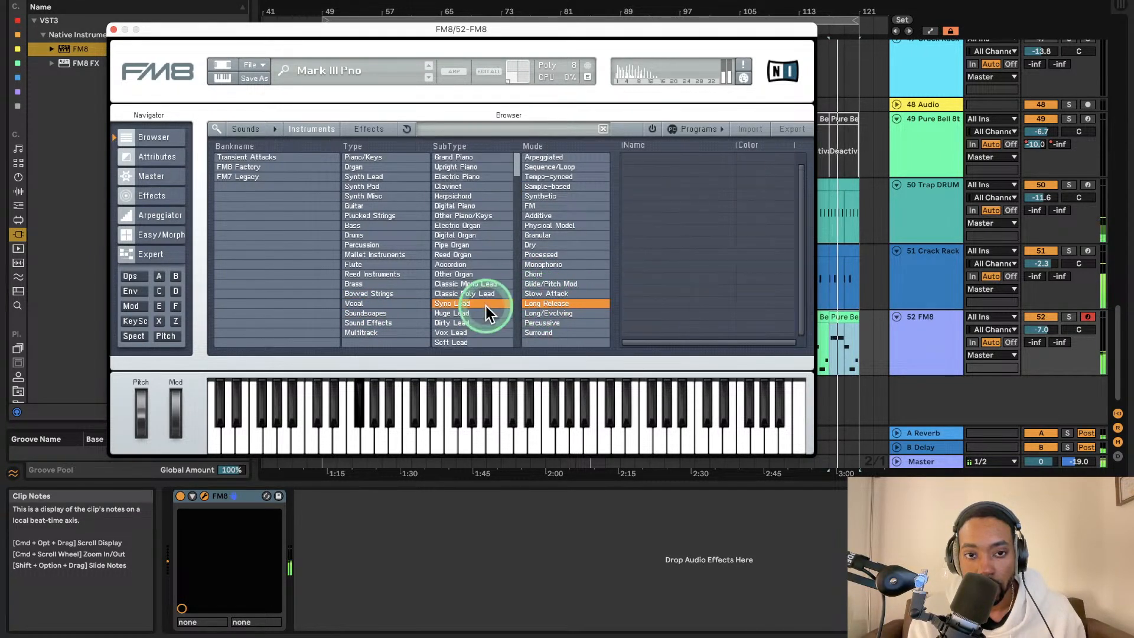
left_click(540, 306)
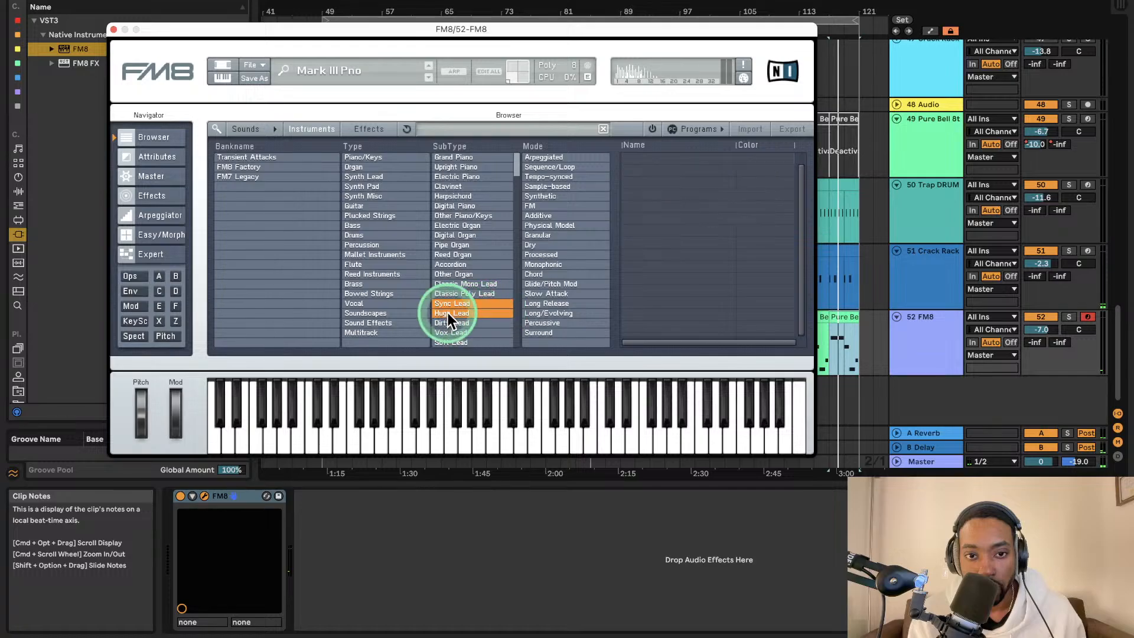
- Filter FM8's sounds to the Soundscapes type, trying the Glide/Pitch Mod, Long Release, Slow Attack and Chord modes
left_click(382, 314)
left_click(567, 286)
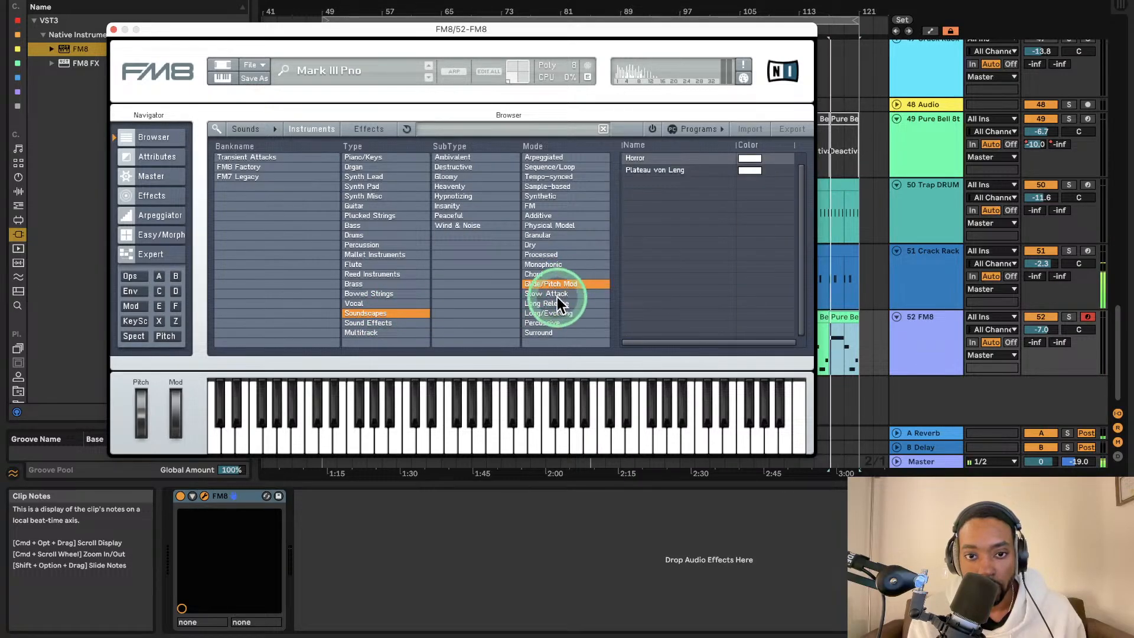
left_click(553, 303)
left_click(544, 296)
left_click(549, 276)
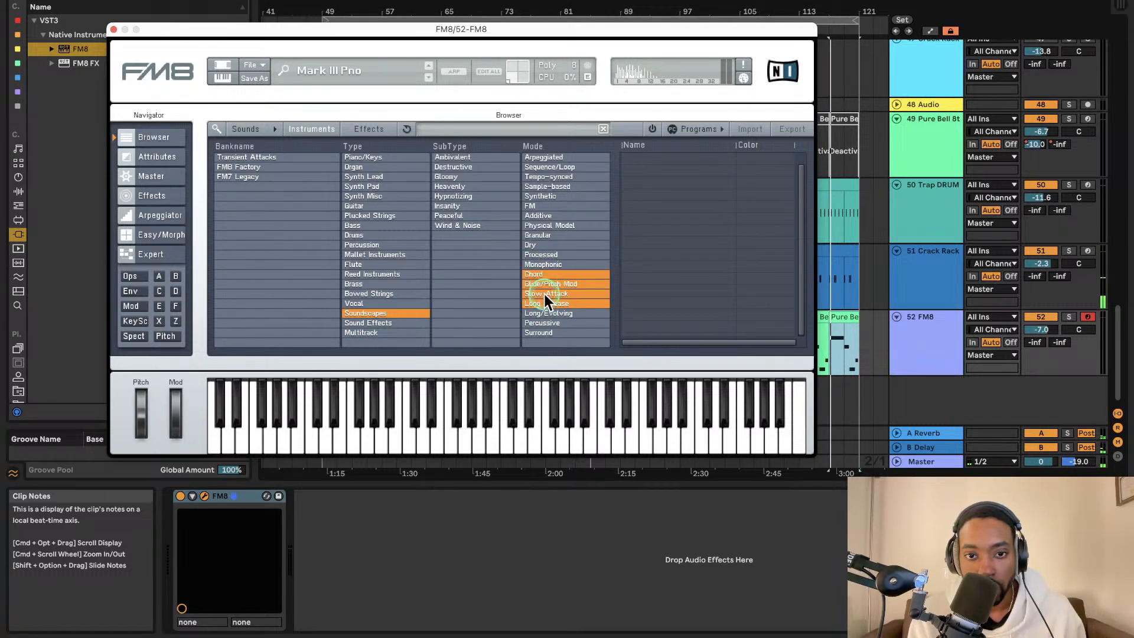
left_click(544, 294)
left_click(547, 283)
left_click(547, 275)
left_click(546, 304)
- Narrow the Soundscapes to the Peaceful subtype and Processed mode, audition Teasin' Viper and The X Factor, and load Golden Spiral
left_click(462, 216)
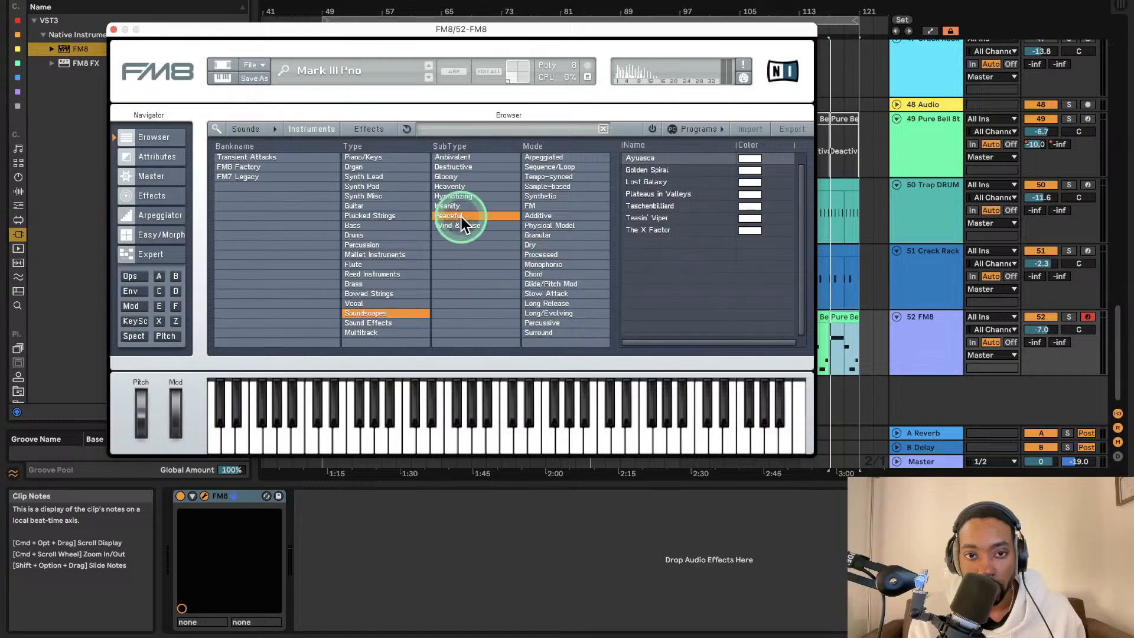
left_click(538, 255)
left_click(632, 207)
left_click(646, 220)
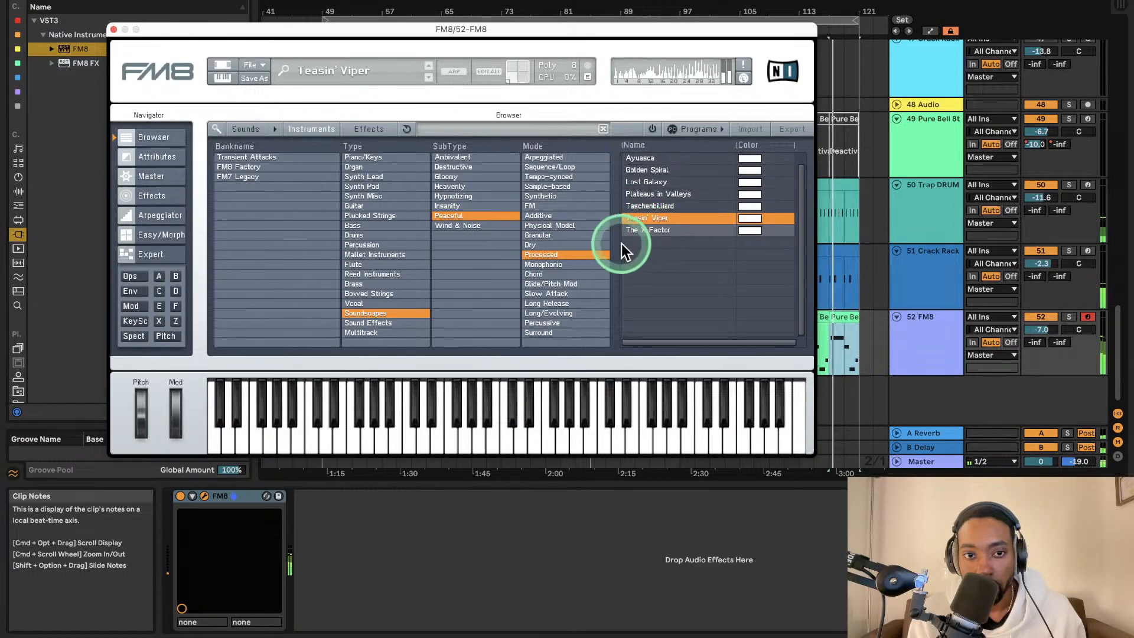
left_click(646, 230)
left_click(647, 172)
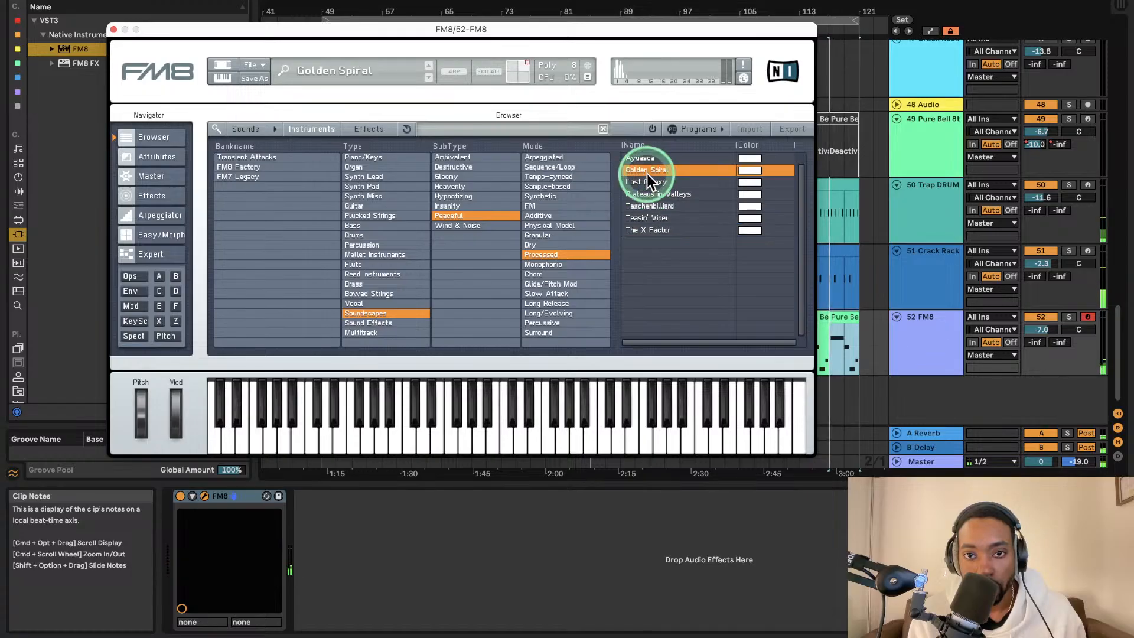
- Try the Brass type's Brass Ensemble subtype with the Monophonic and Percussive modes, and check Reed Instruments
left_click(382, 284)
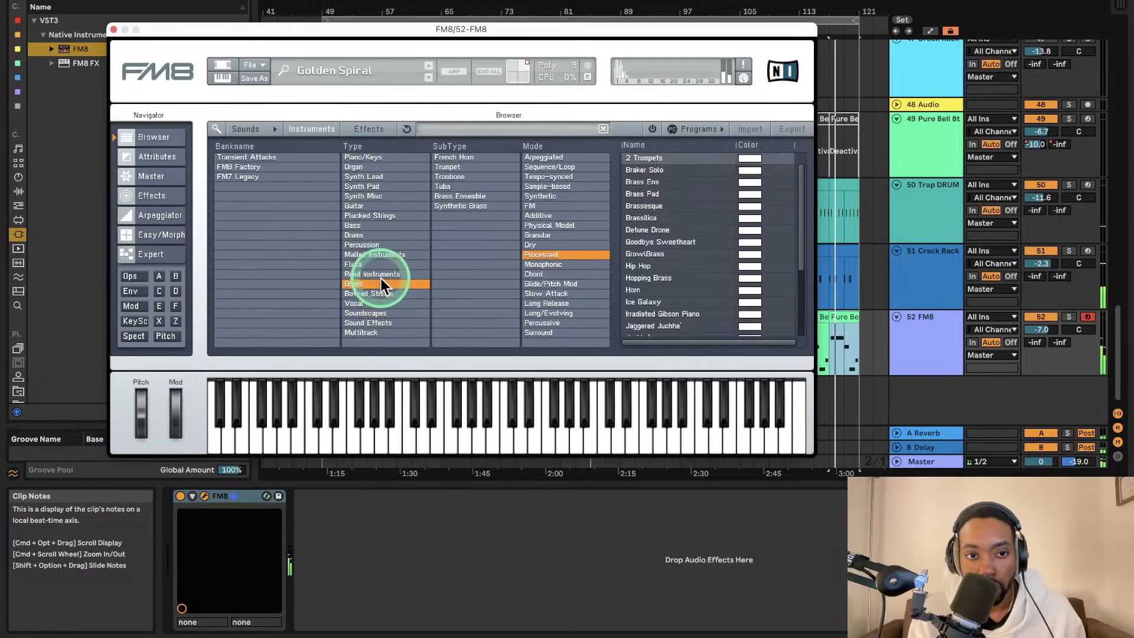
left_click(496, 197)
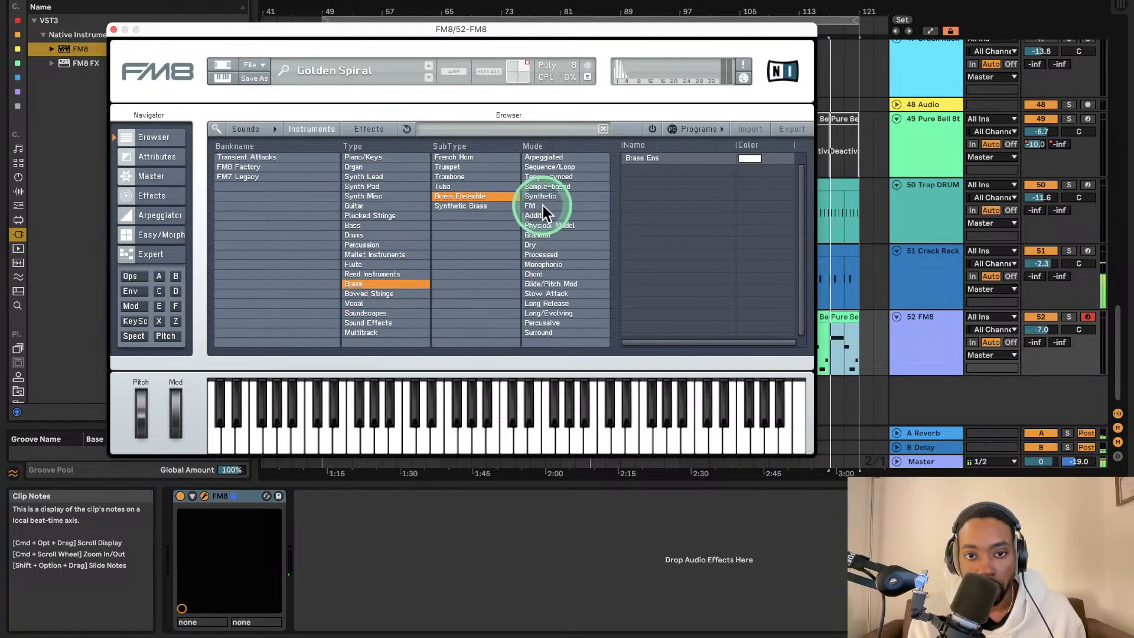
left_click(558, 265)
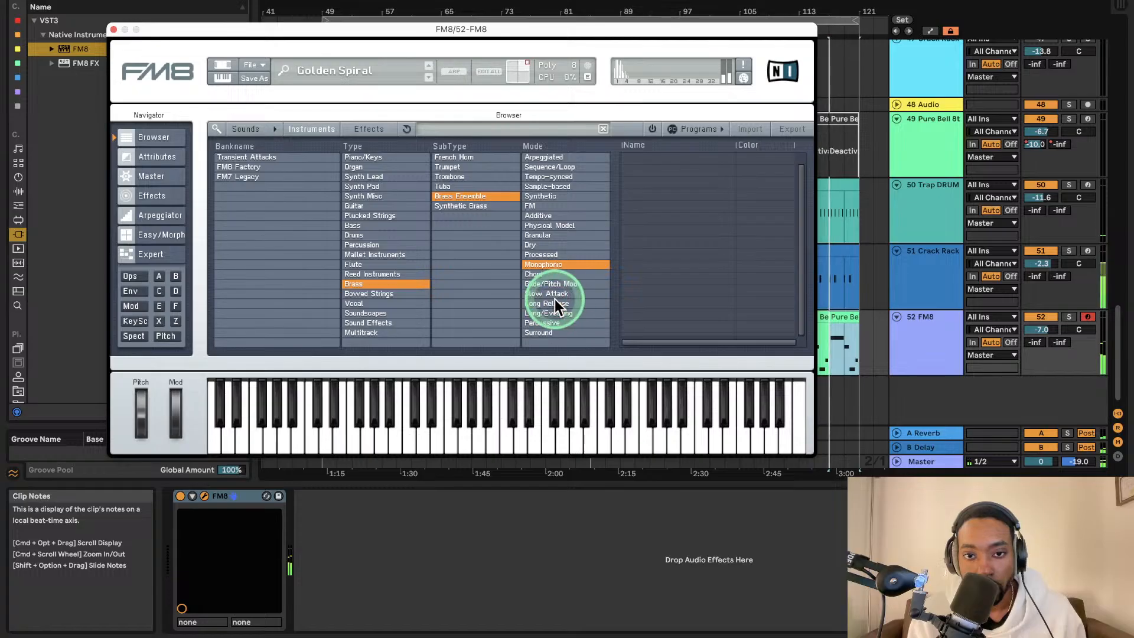
left_click(558, 263)
left_click(554, 323)
left_click(393, 265)
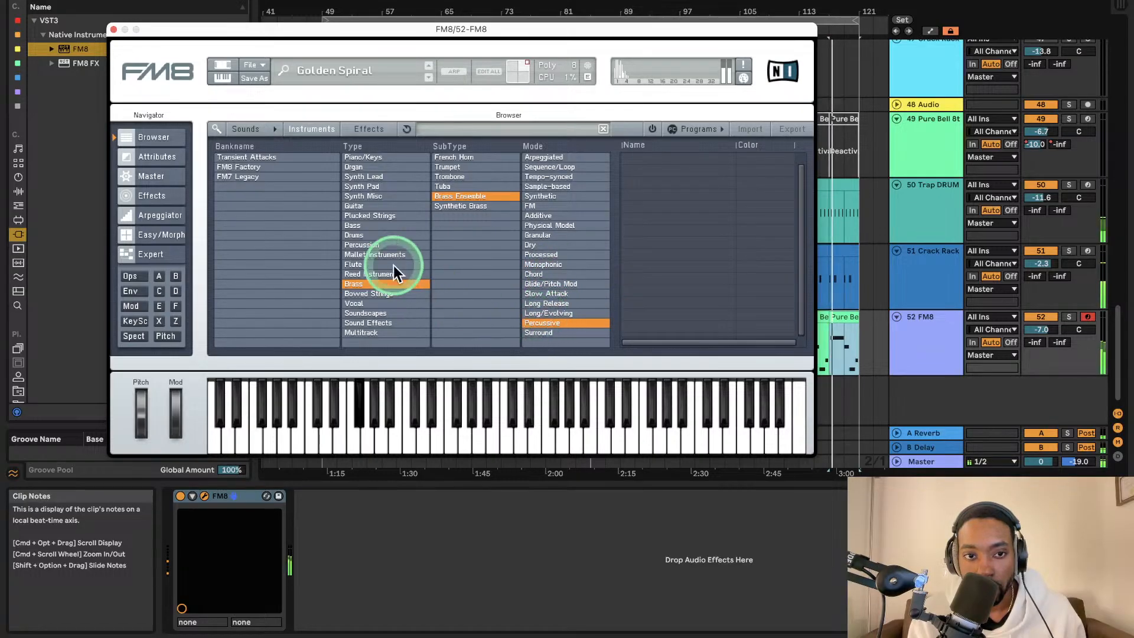
left_click(388, 273)
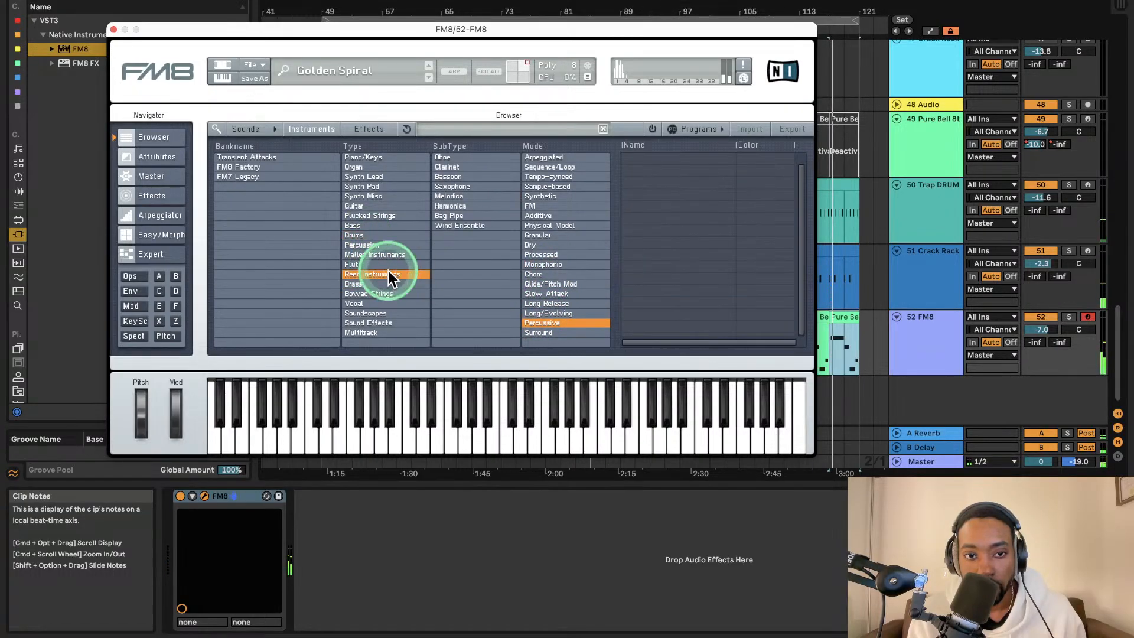
left_click(537, 319)
- Filter FM8's sounds to the Synth Pad type, trying the Chord Pad and Bright Pad subtypes and the Monophonic and Additive modes
left_click(407, 188)
left_click(454, 186)
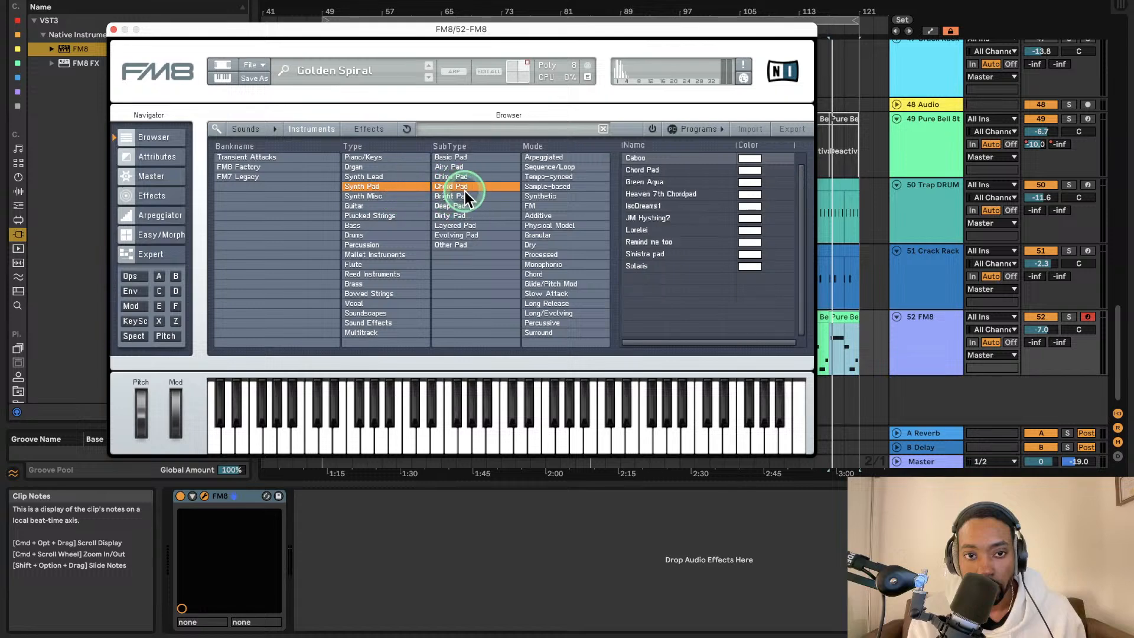
left_click(547, 263)
left_click(550, 215)
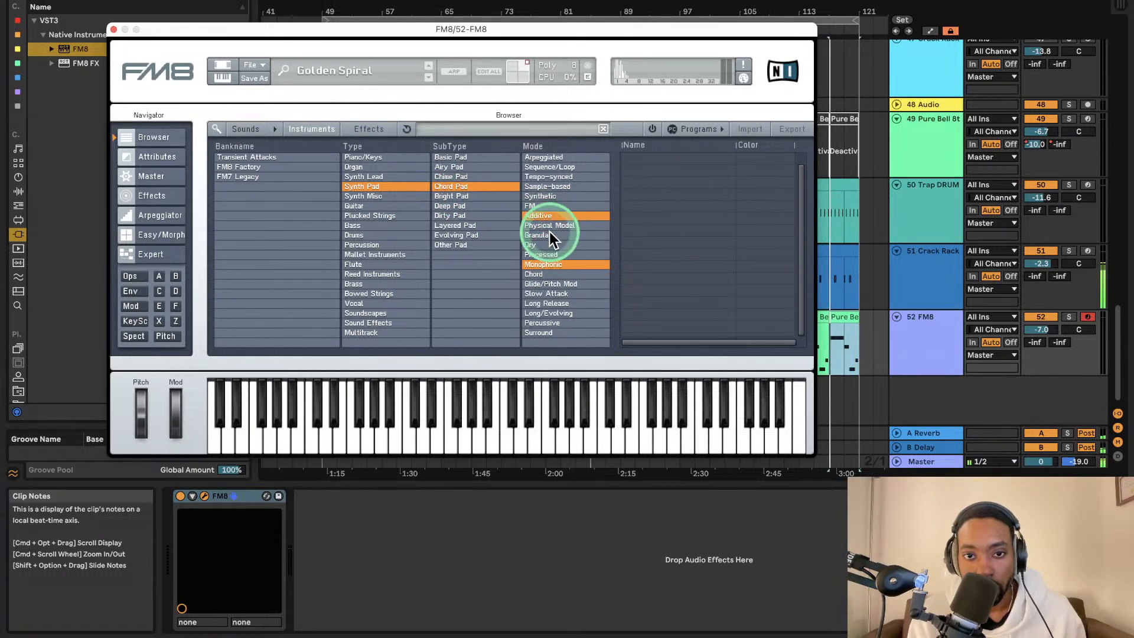
left_click(552, 218)
left_click(549, 264)
left_click(481, 197)
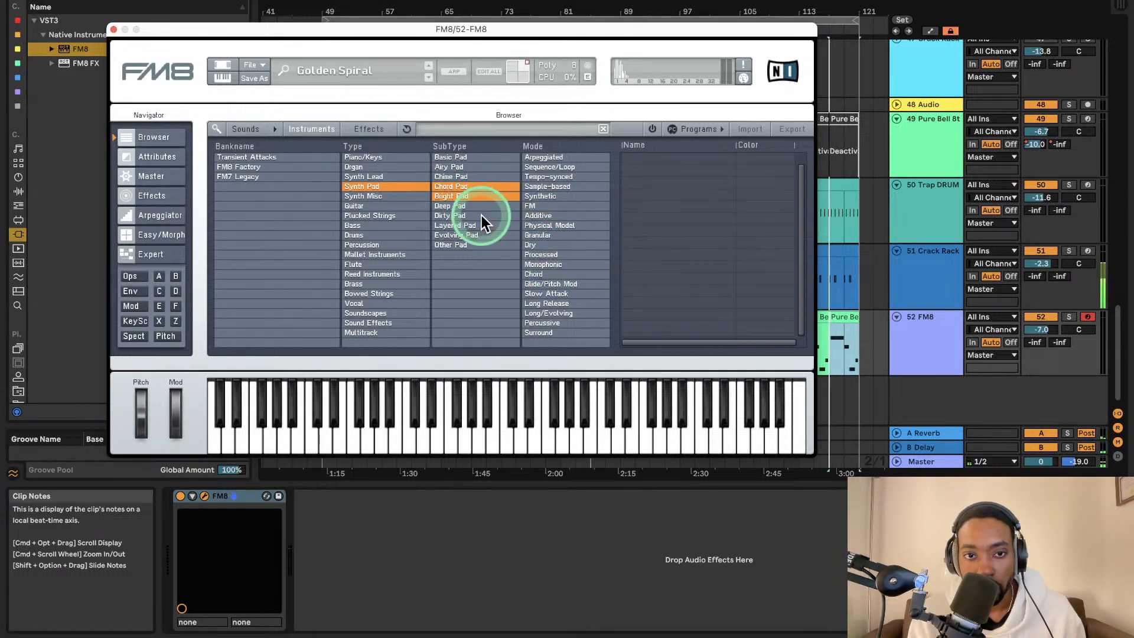
left_click(457, 197)
left_click(462, 186)
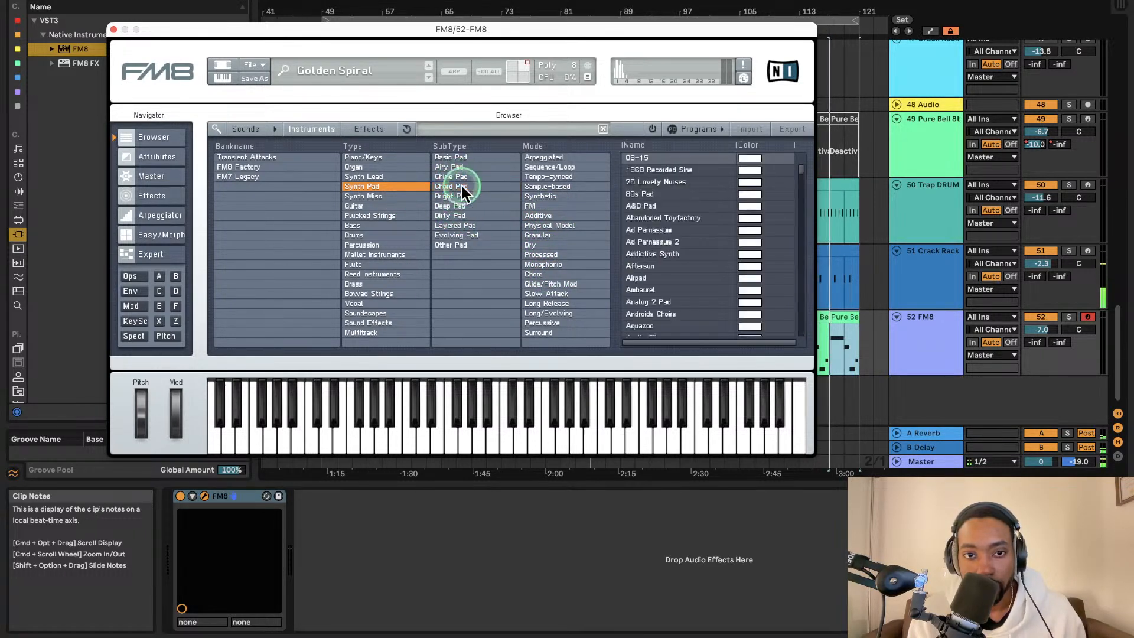
- Audition the Synth Pad sounds Ad Parnassum, Aftersun and Ambaurel
left_click(663, 232)
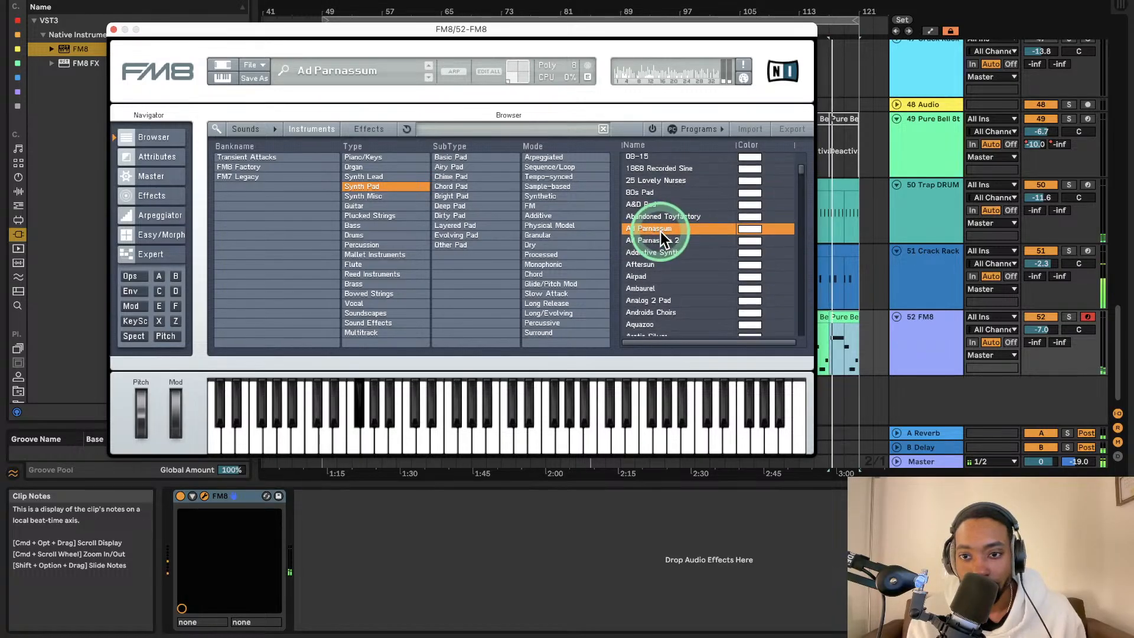
left_click(660, 270)
left_click(651, 292)
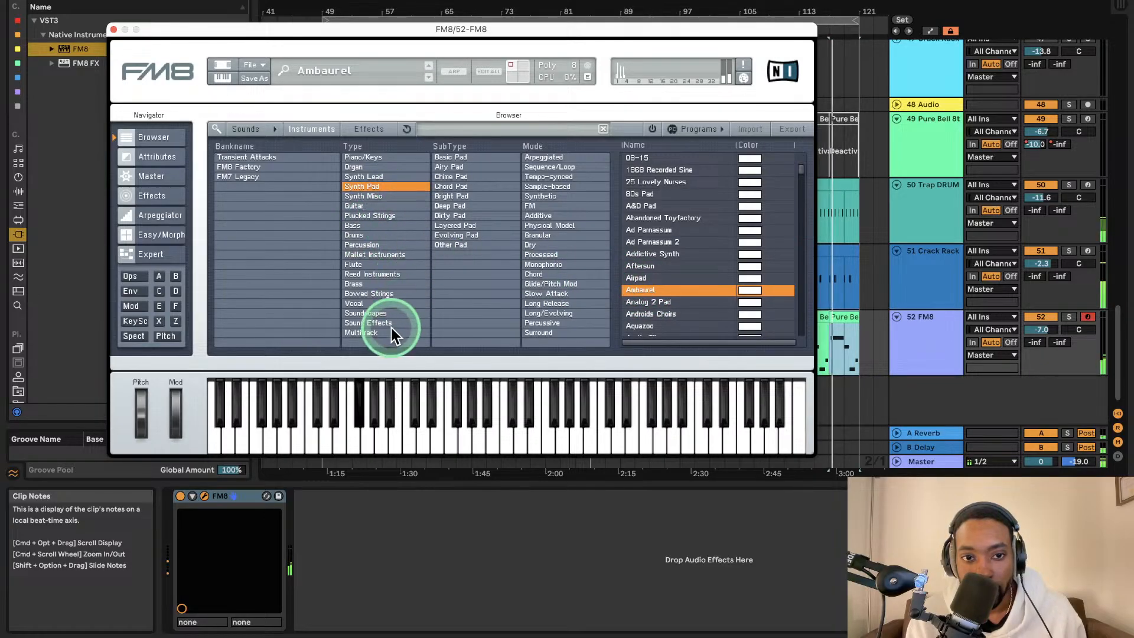
- Clear FM8's type filter and audition 5 Violina's and 808 Bongo from the full sound list
left_click(379, 314)
left_click(377, 313)
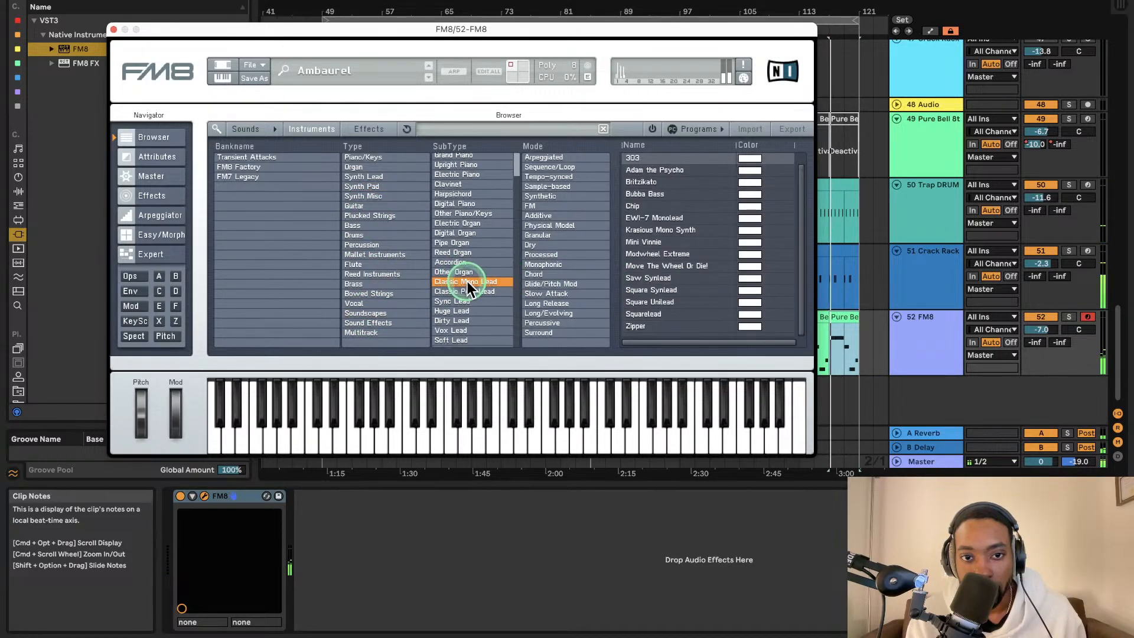
left_click(649, 254)
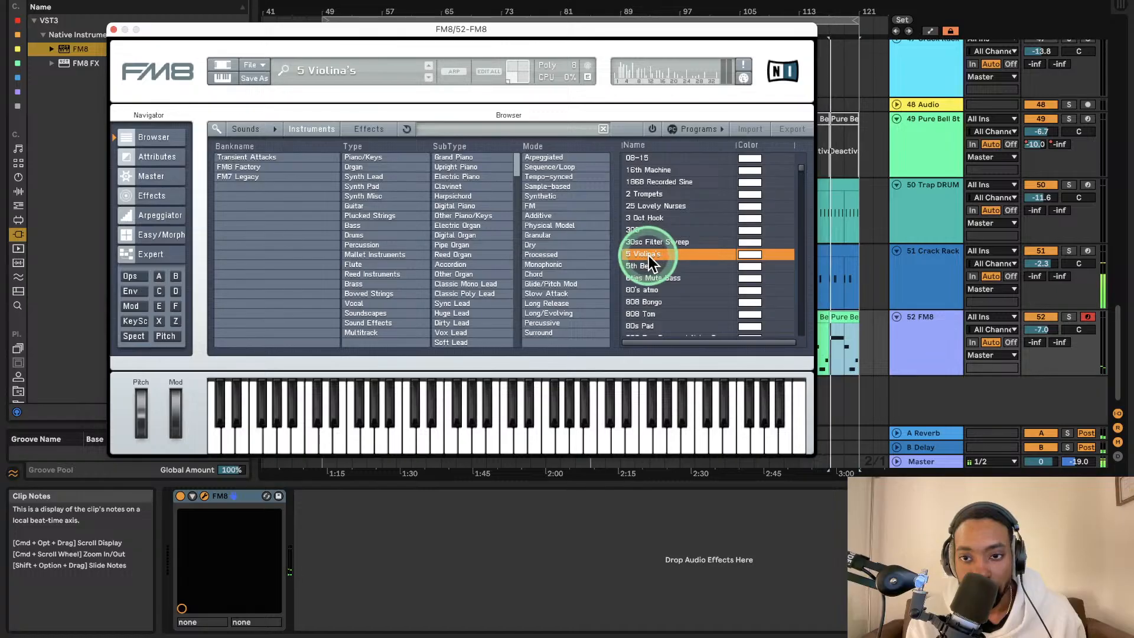
left_click(672, 298)
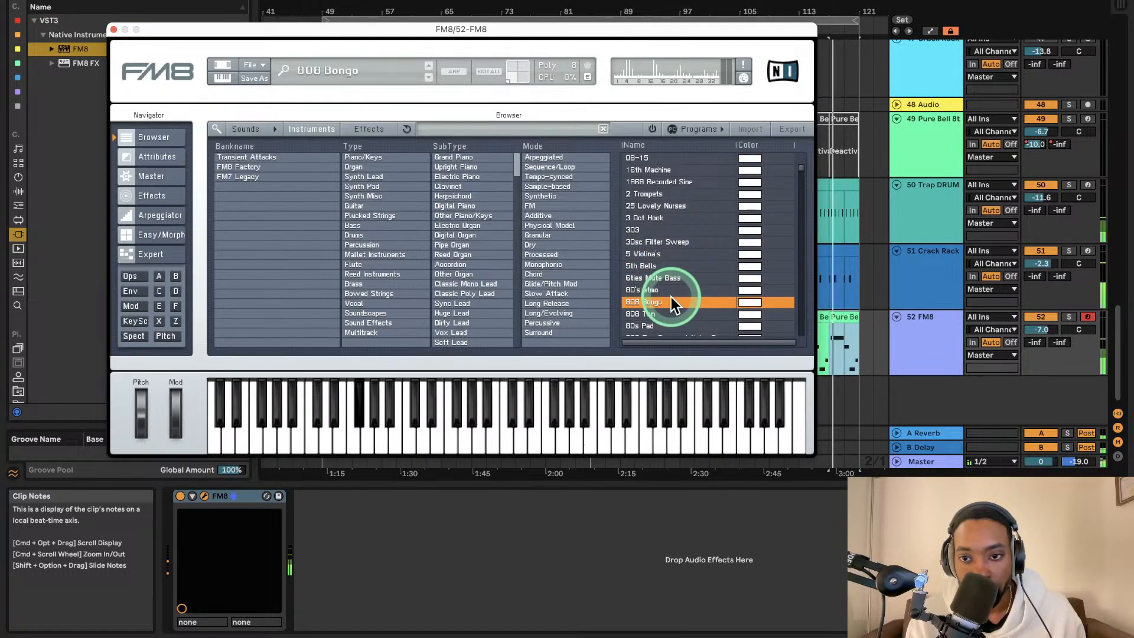
- Close the FM8 window and delete all the clips on the 52 FM8 track, from the last back to the one at bar 101
left_click(114, 30)
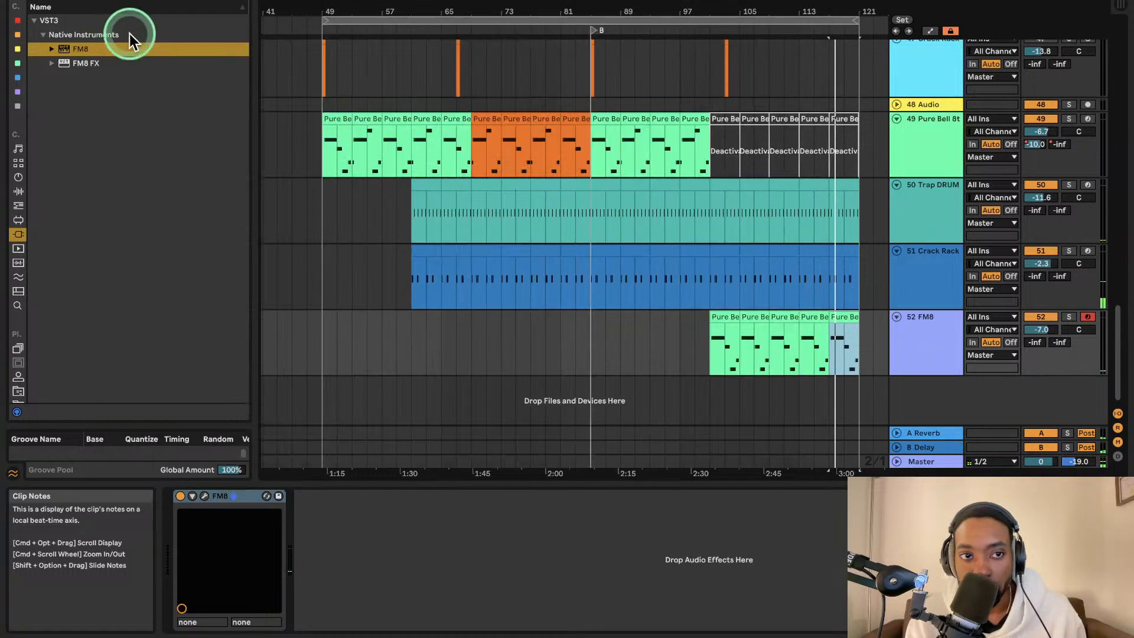
scroll(849, 318, "up", 1)
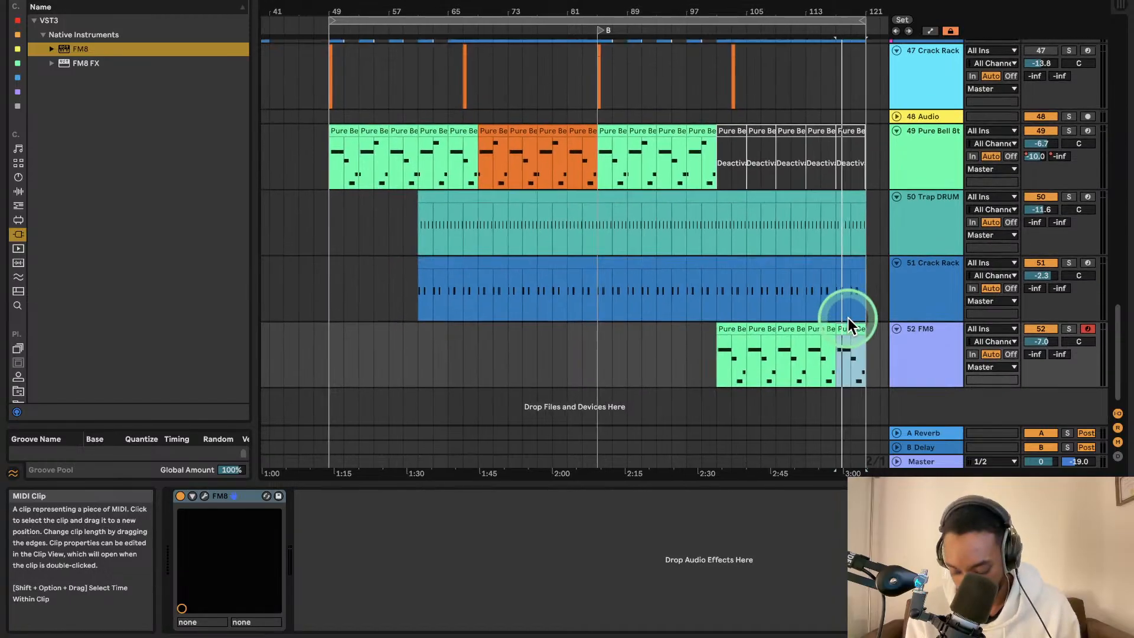
key("Delete")
left_click(821, 322)
key("Delete")
left_click(802, 330)
key("Delete")
left_click(765, 333)
scroll(762, 332, "up", 1)
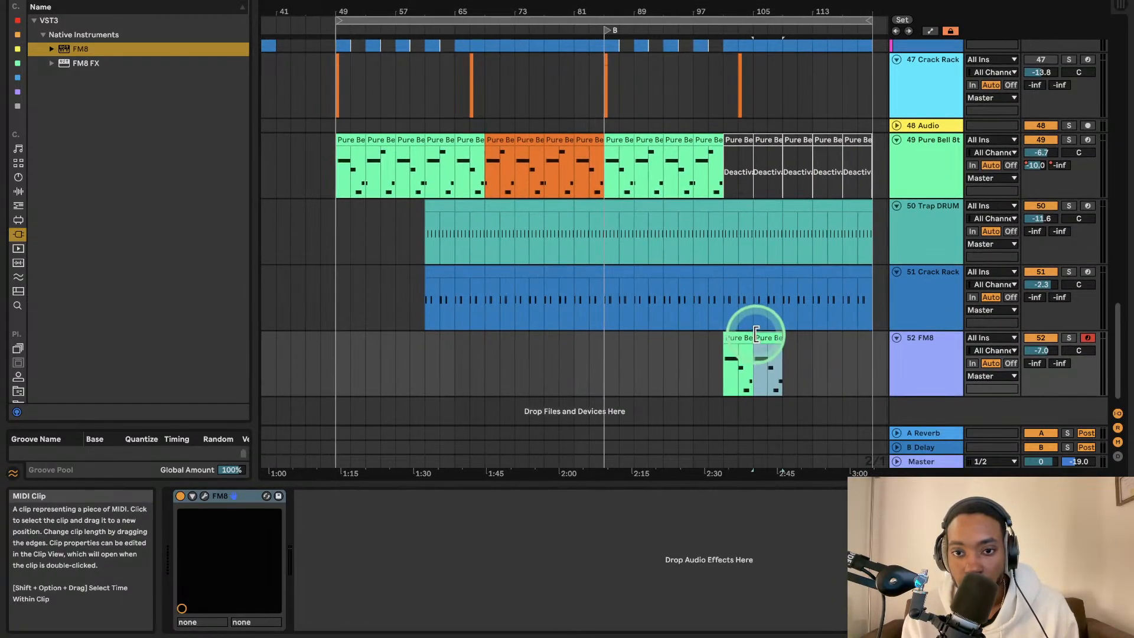
key("Delete")
left_click(742, 334)
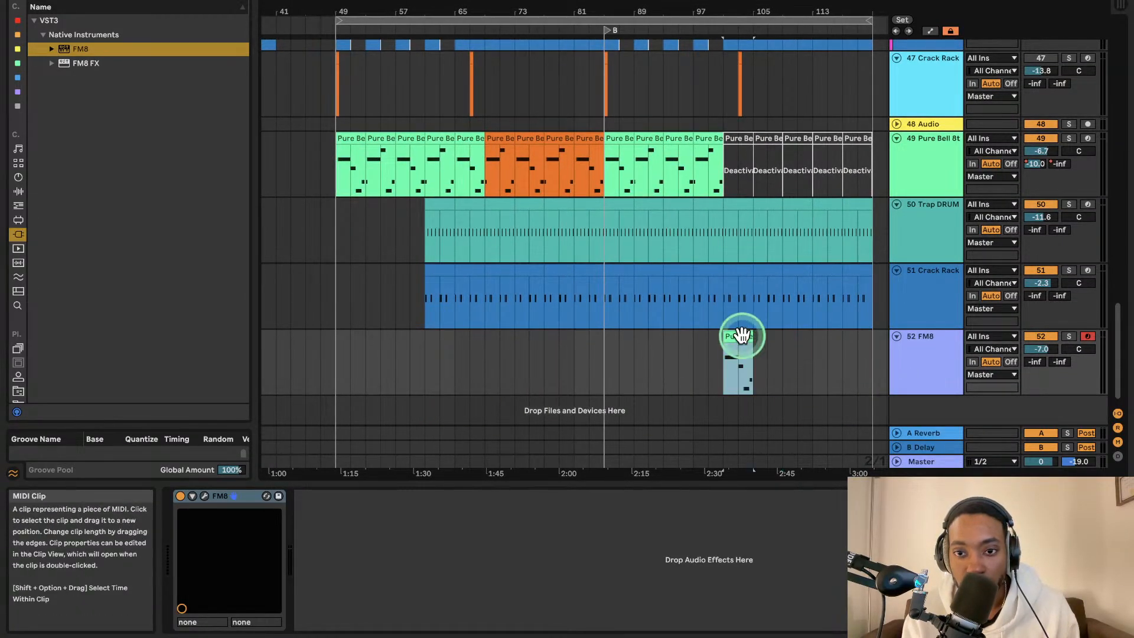
key("Delete")
- Play the arrangement from bar 101 to hear the end of the B section without the bell melody
scroll(756, 319, "up", 1)
left_click(721, 364)
scroll(722, 364, "up", 1)
key("space")
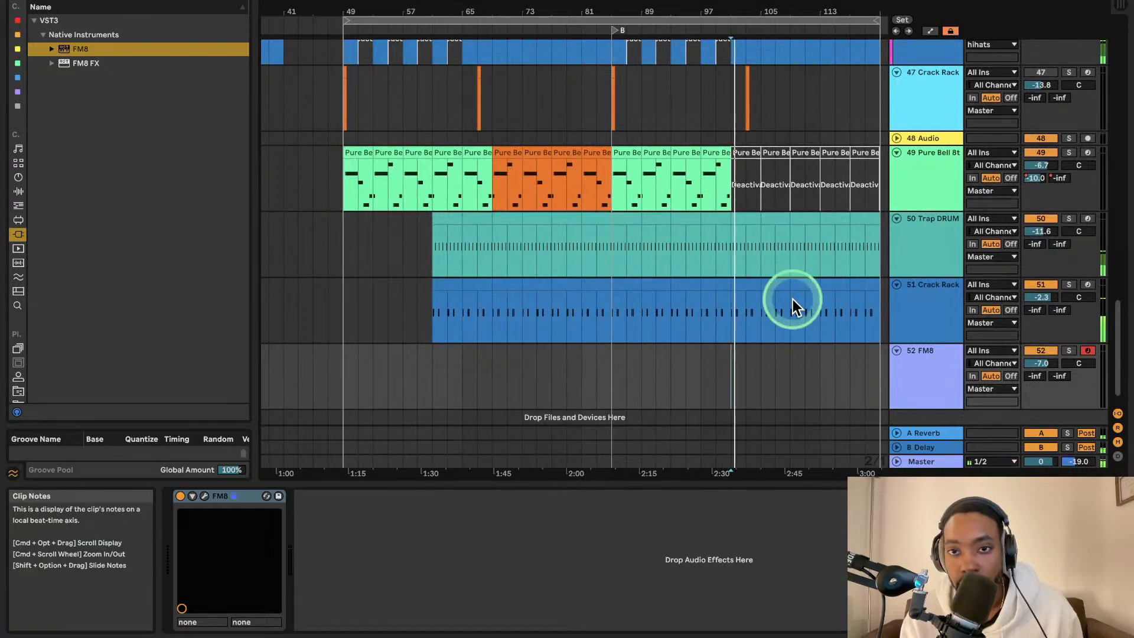
scroll(796, 289, "down", 5)
scroll(796, 290, "up", 1)
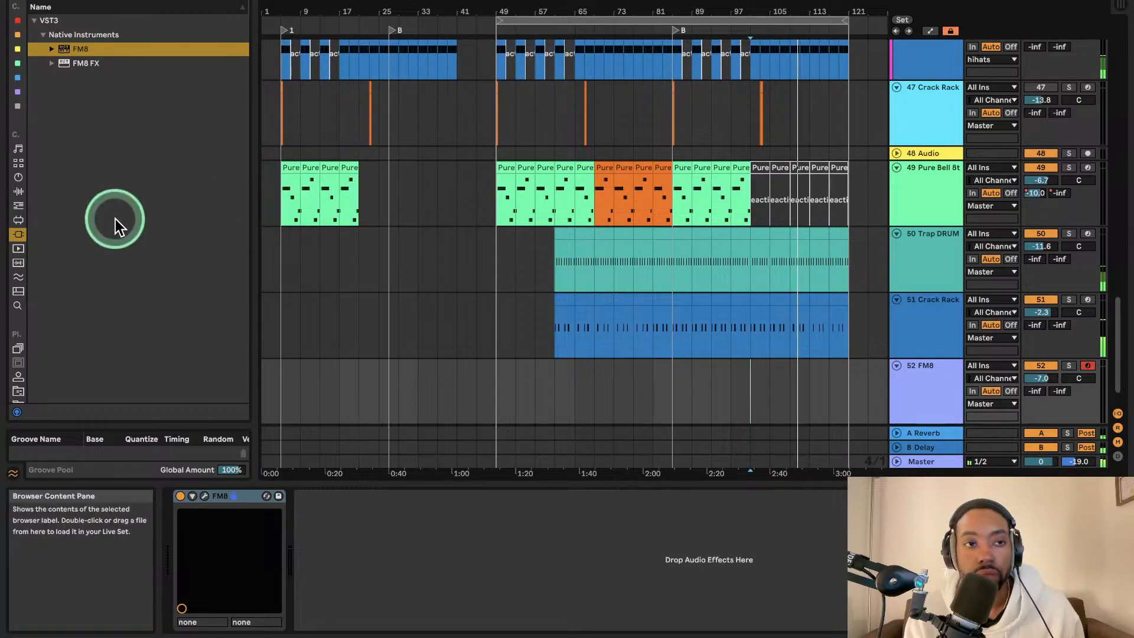
- Find the Massive X plug-in in the browser and load it onto track 52 in place of FM8
left_click(18, 192)
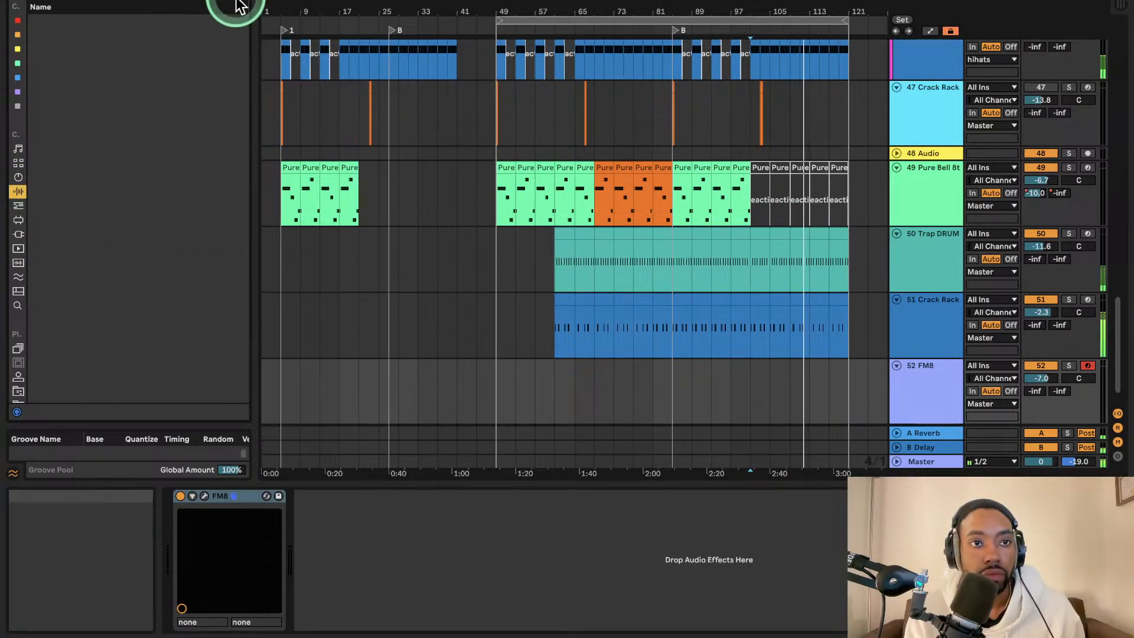
left_click(63, 137)
left_click(105, 2)
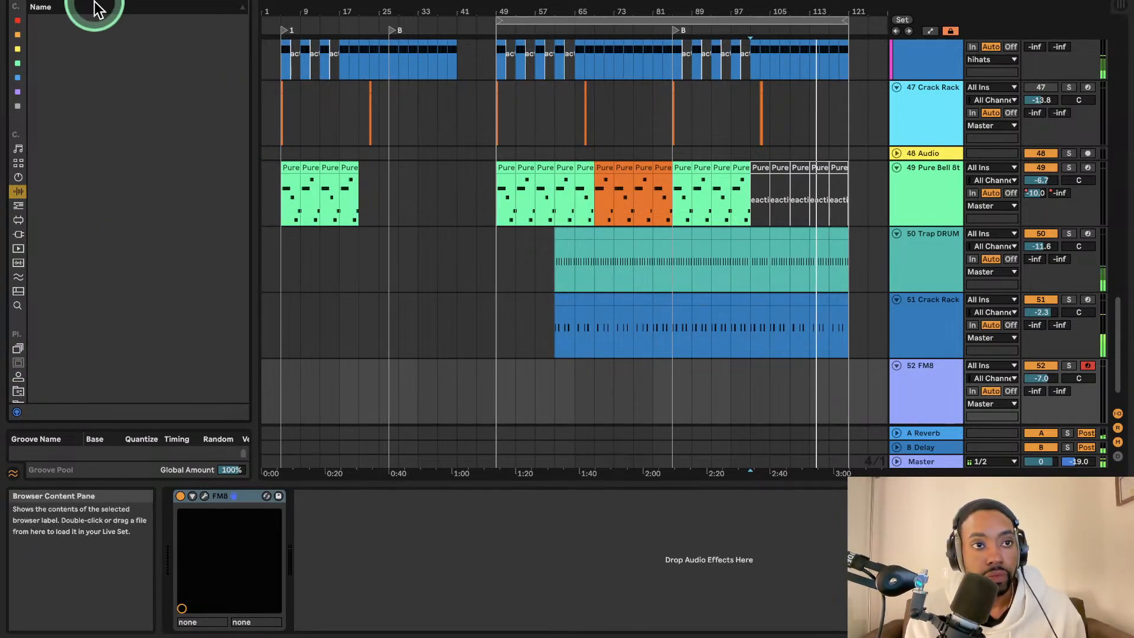
left_click(38, 35)
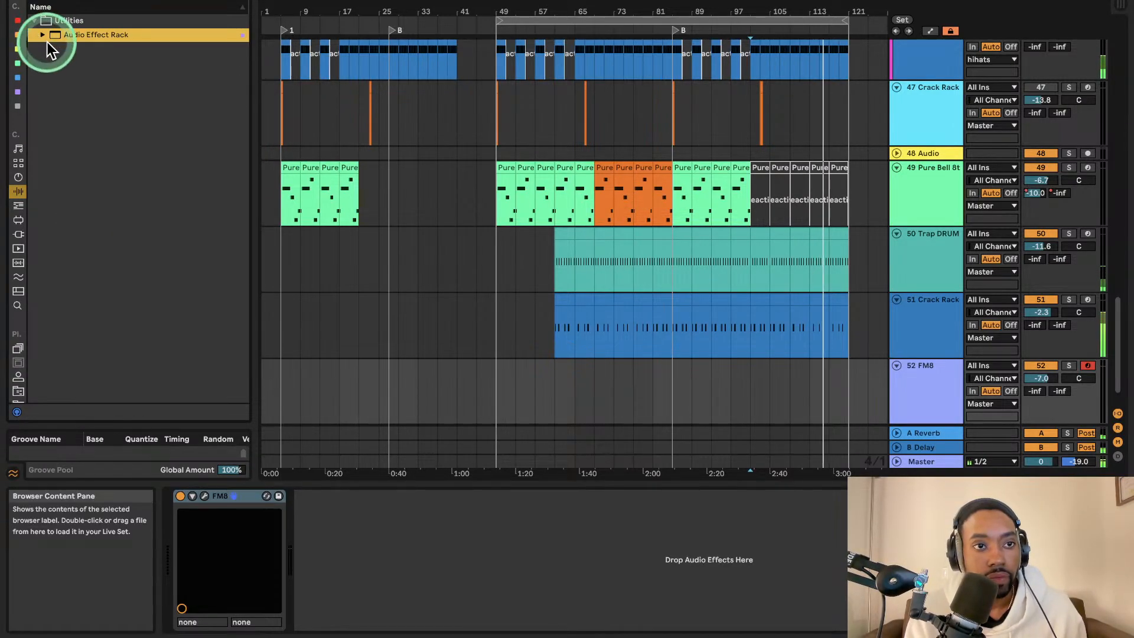
left_click(19, 233)
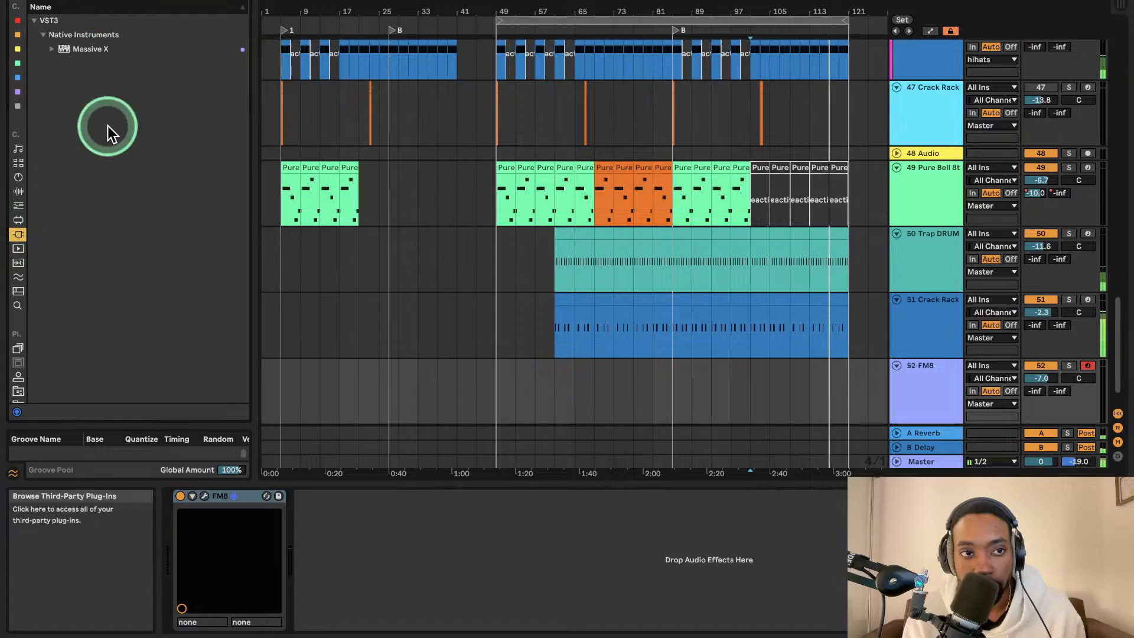
left_click_drag(58, 46, 950, 365)
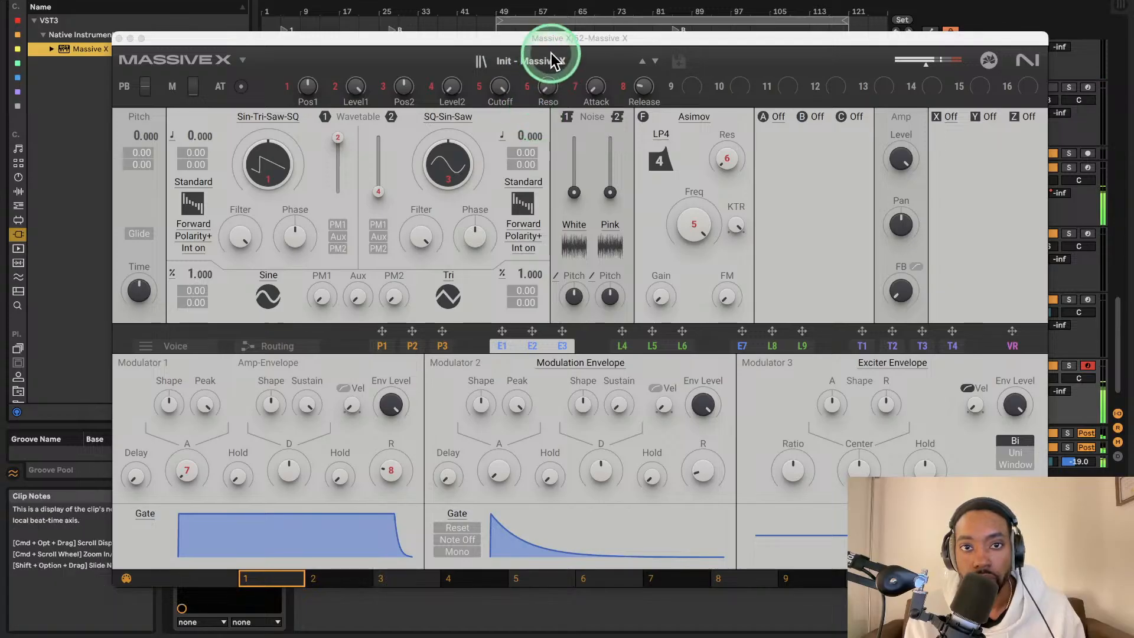
- Set the 52 Massive X track's volume to -8.1 dB and reposition the Massive X window clear of the mixer controls
left_click_drag(550, 39, 265, 12)
left_click_drag(1040, 379, 1035, 381)
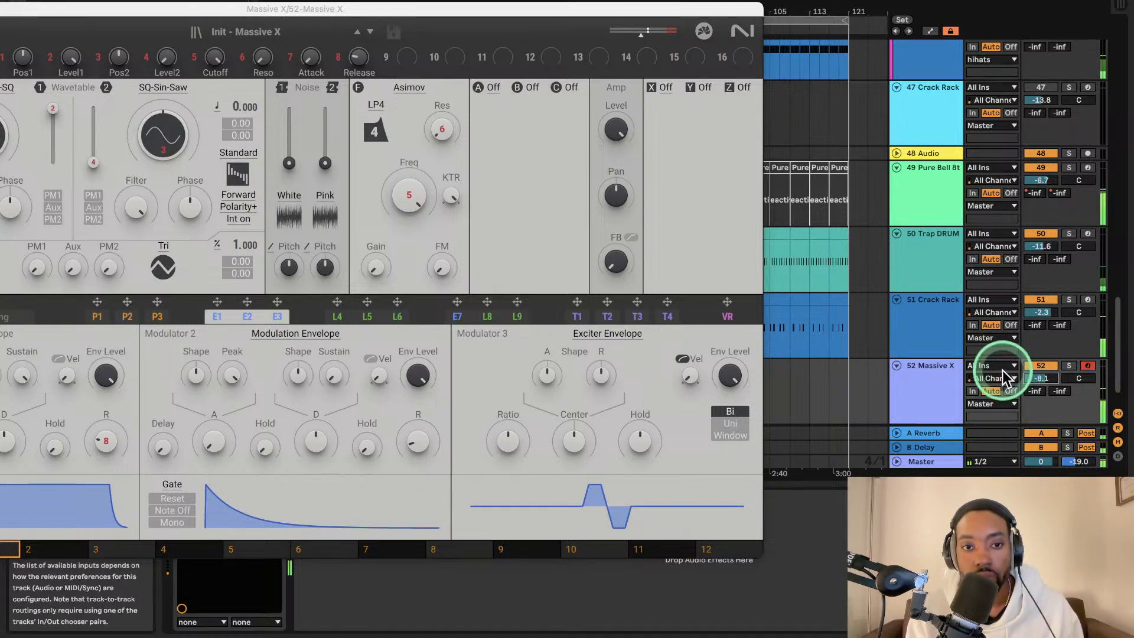
left_click_drag(341, 16, 453, 24)
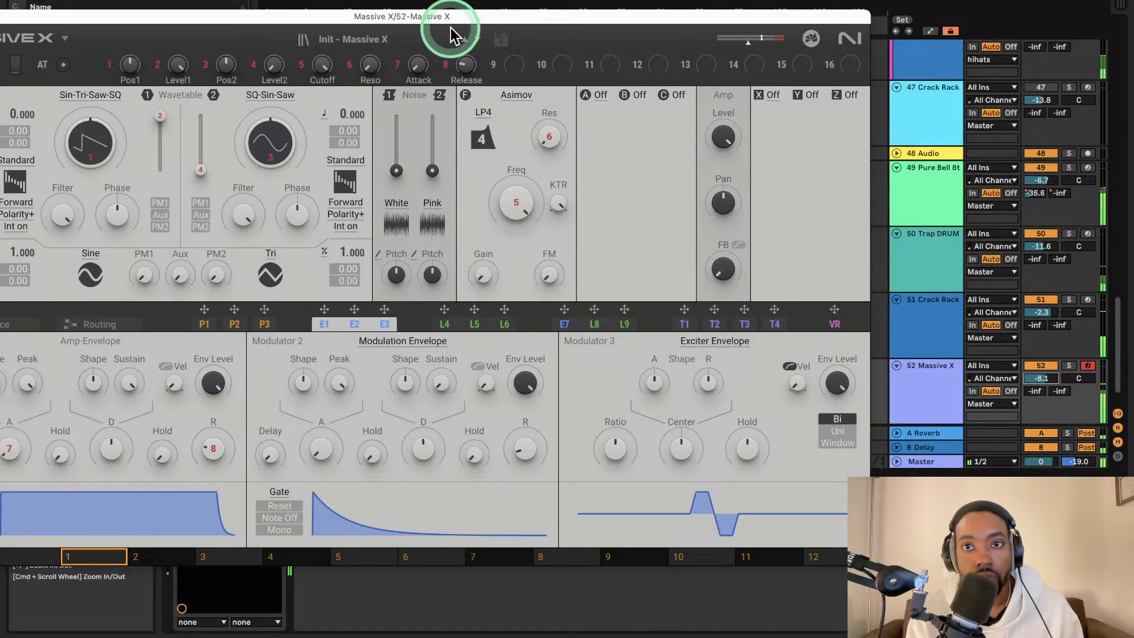
- Close the Massive X window and capture the melody just played as a MIDI clip on the 52 Massive X track
left_click_drag(452, 27, 523, 52)
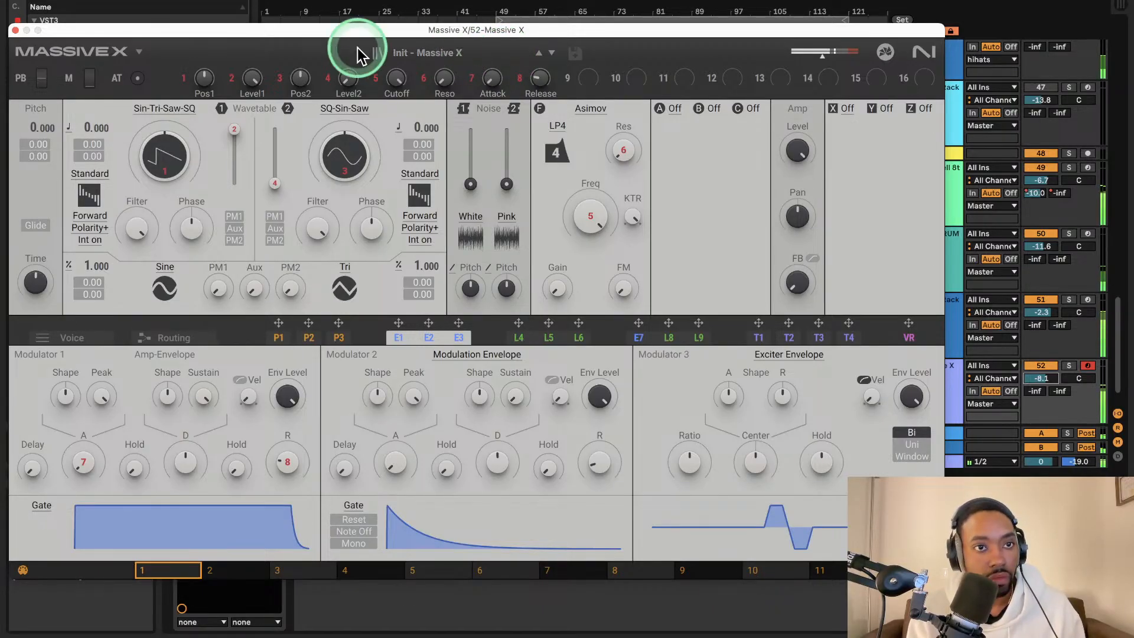
left_click(15, 30)
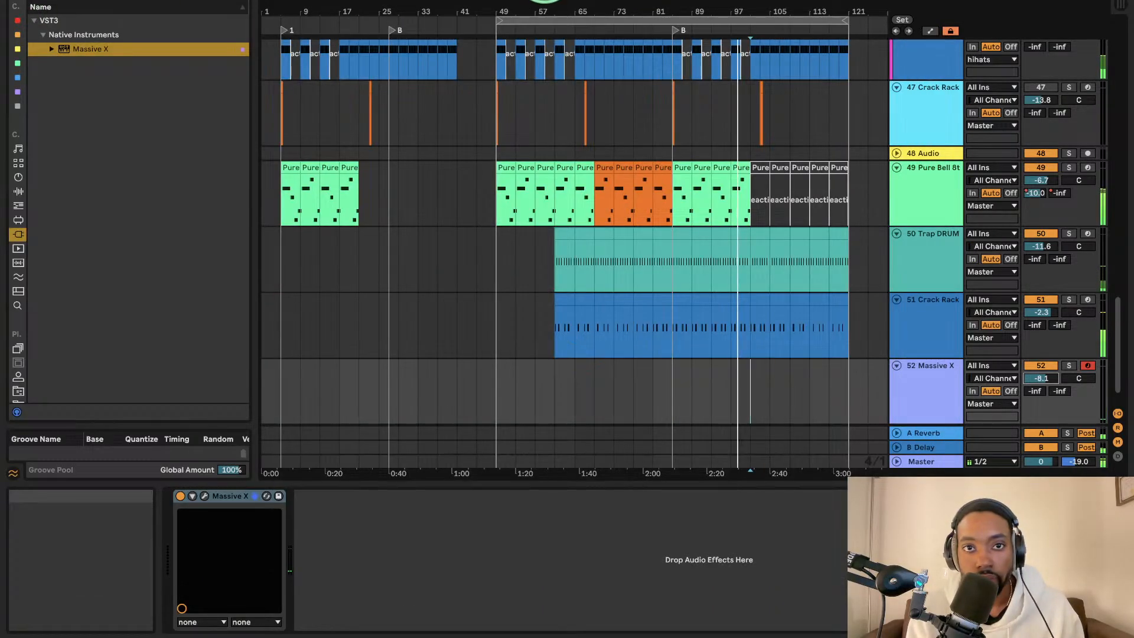
left_click(583, 2)
key("space")
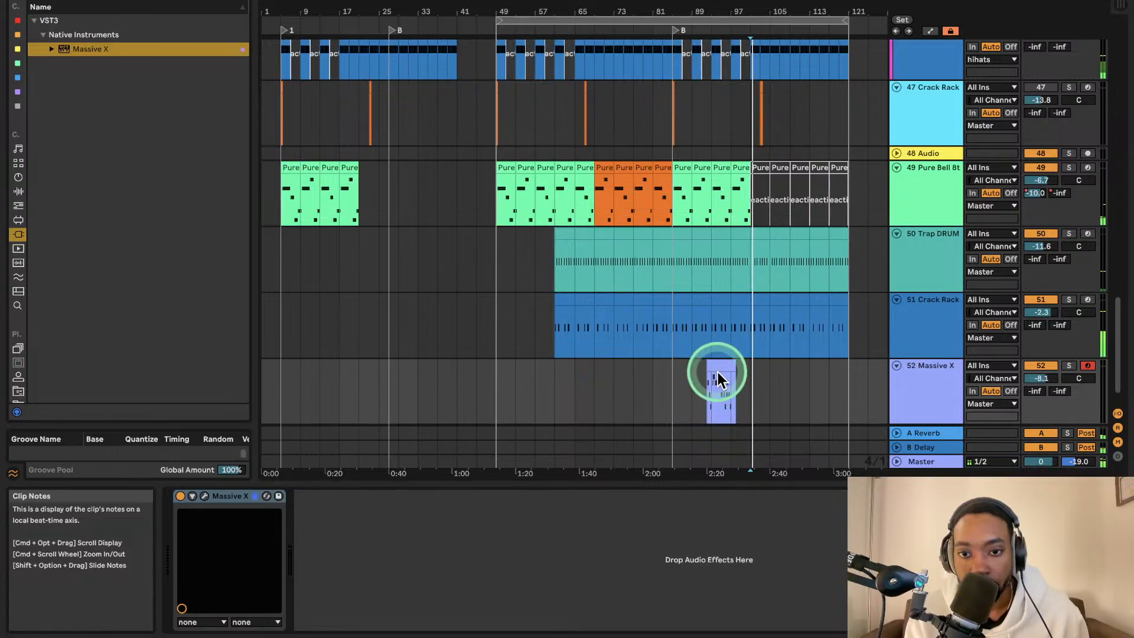
- Extend the captured clip's start back to bar 85, play it through, and trim its start to bar 91
left_click_drag(708, 362, 671, 366)
key("space")
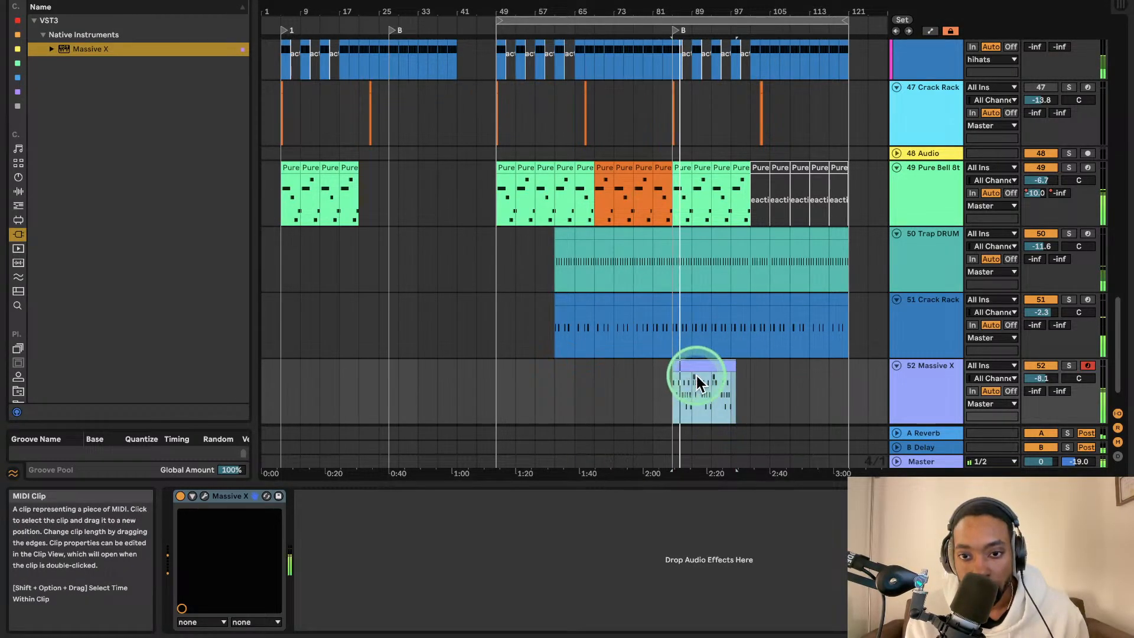
scroll(697, 381, "up", 5)
scroll(698, 381, "up", 2)
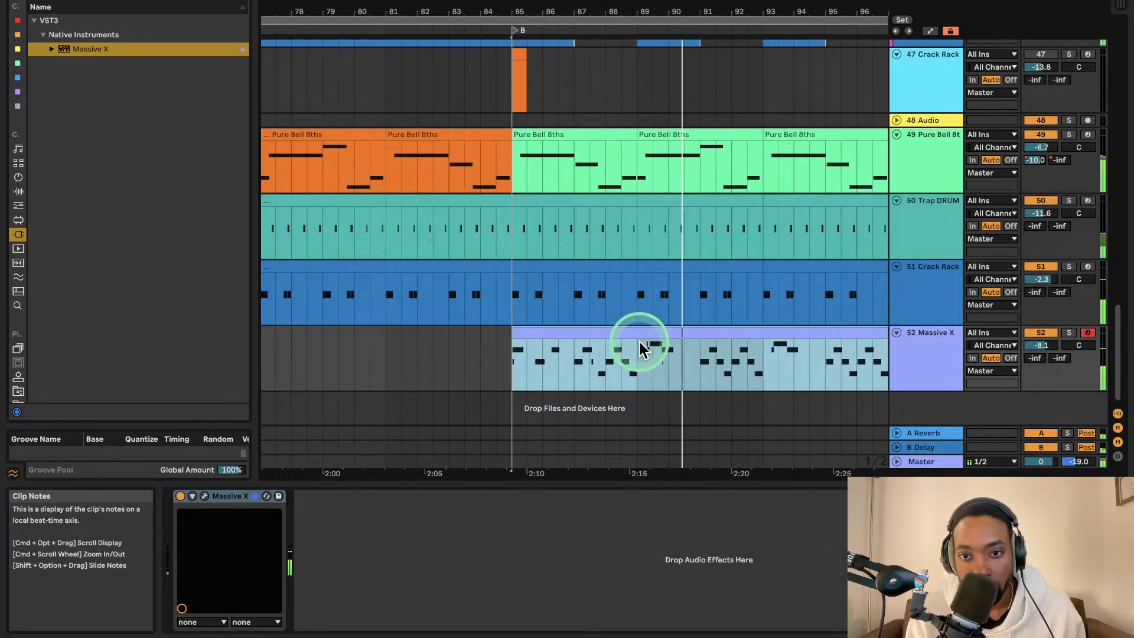
left_click_drag(513, 335, 694, 342)
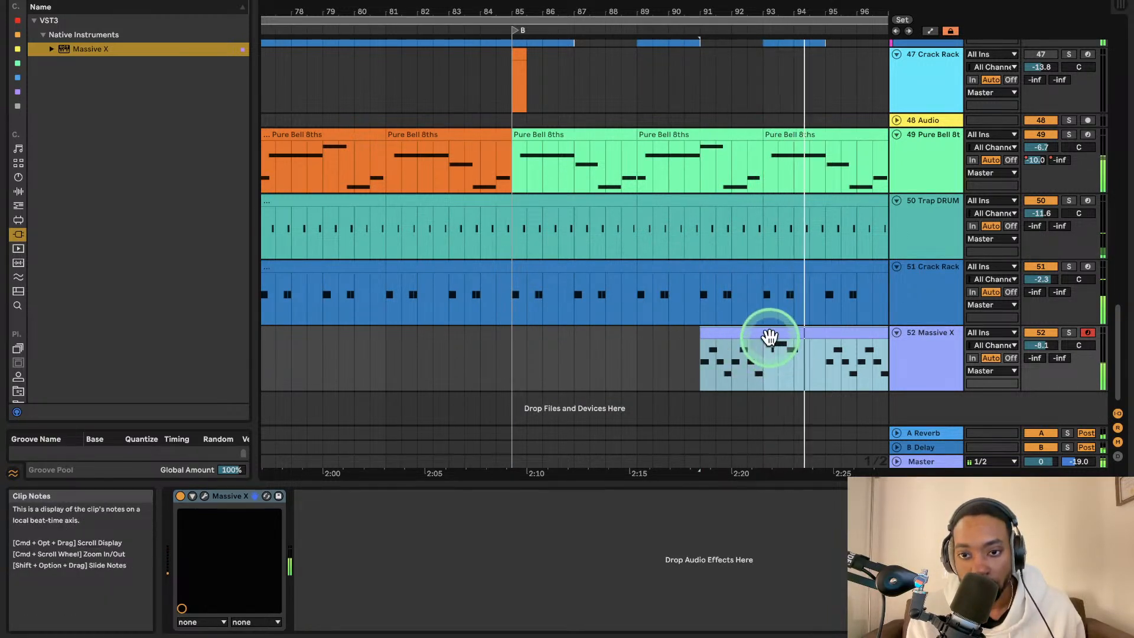
- Open the clip's notes and adjust the start of the short D#2 note after bar 39 while replaying the passage
double_click(769, 331)
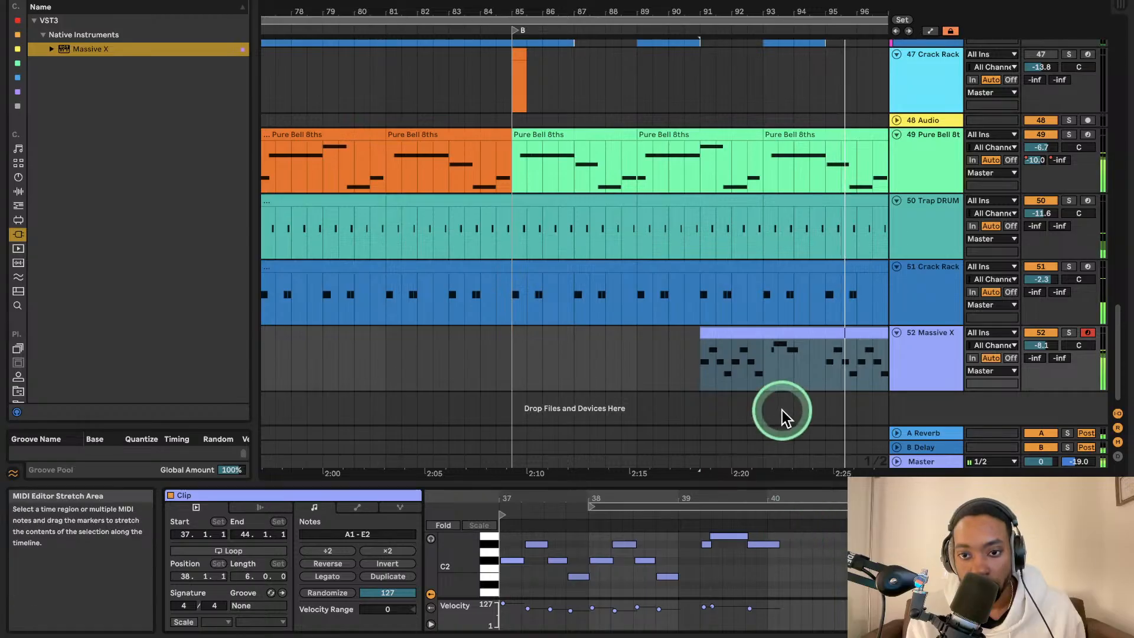
key("space")
key("space")
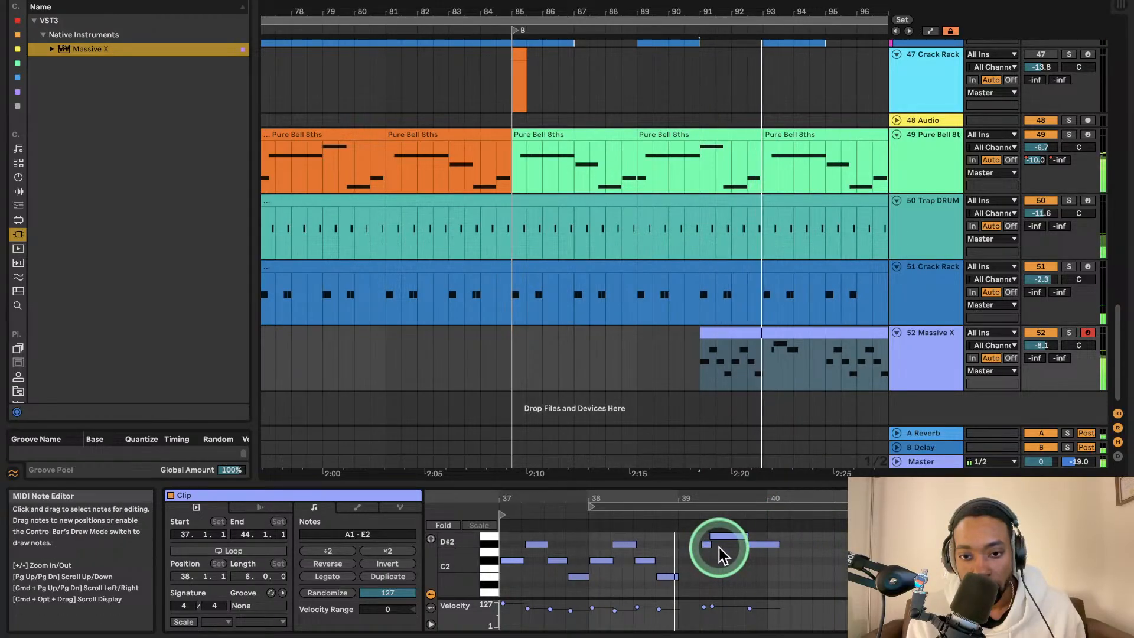
left_click_drag(704, 543, 744, 535)
key("space")
key("space")
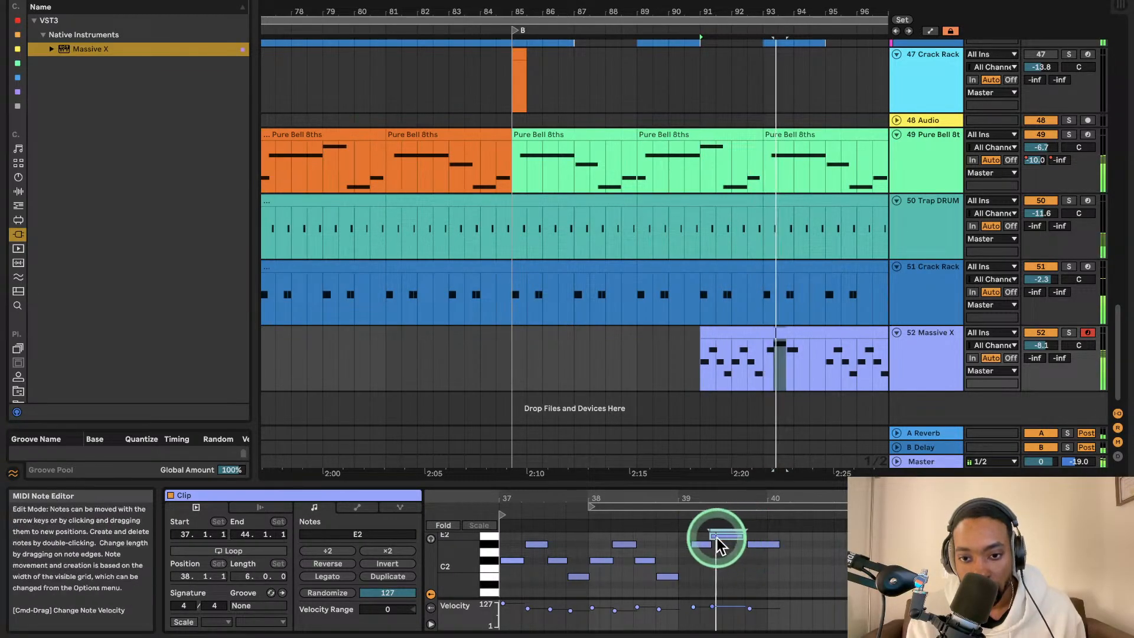
key("space")
key("space")
left_click_drag(692, 543, 696, 543)
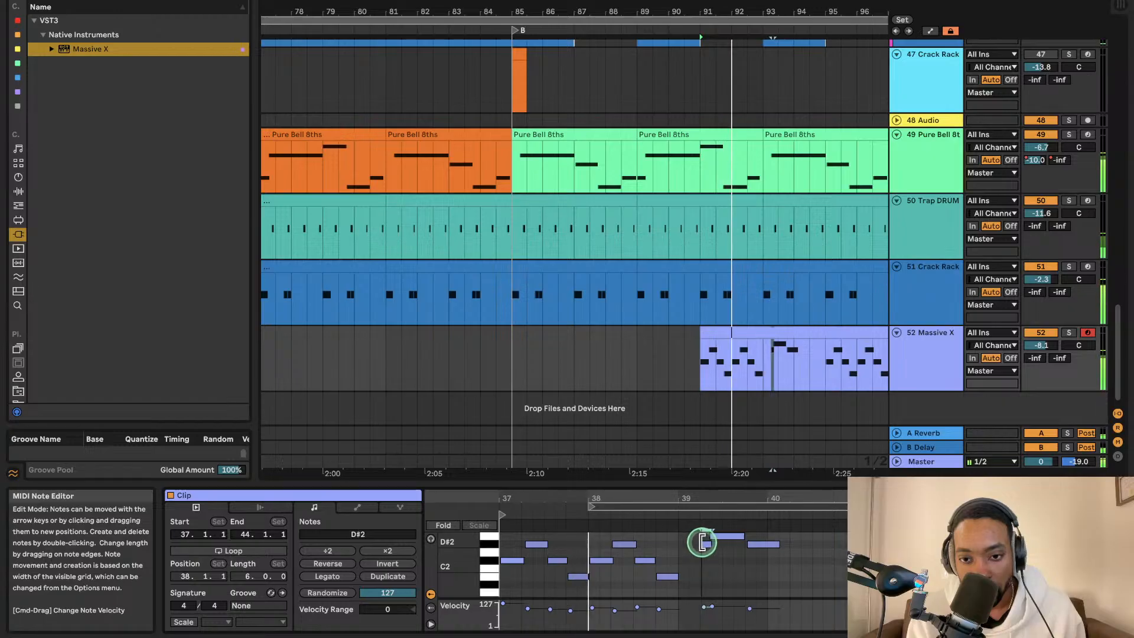
- Shorten the E2 note after bar 39, replay the passage, and set the 52 Massive X track's volume to -11.6 dB
left_click(731, 564)
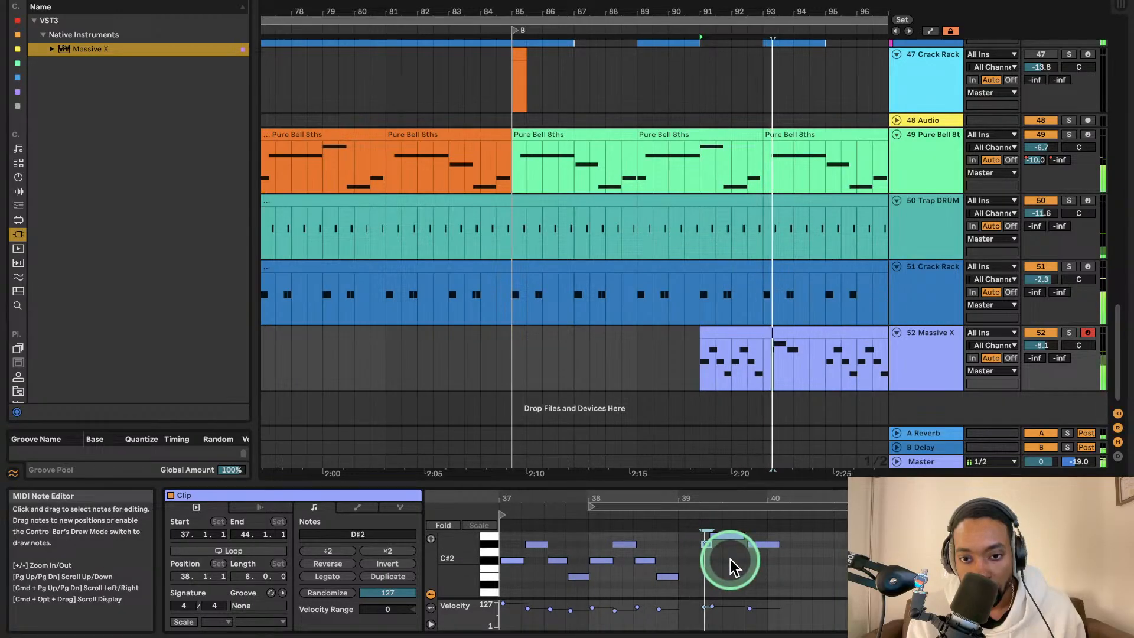
left_click_drag(749, 543, 734, 538)
key("space")
key("space")
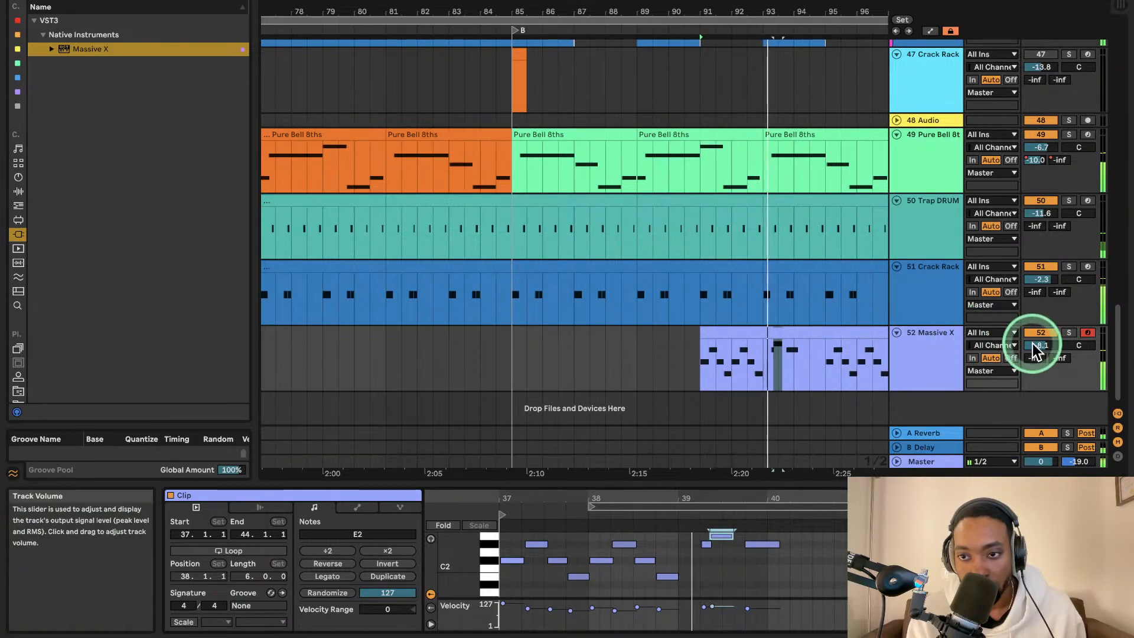
left_click_drag(1033, 343, 1033, 348)
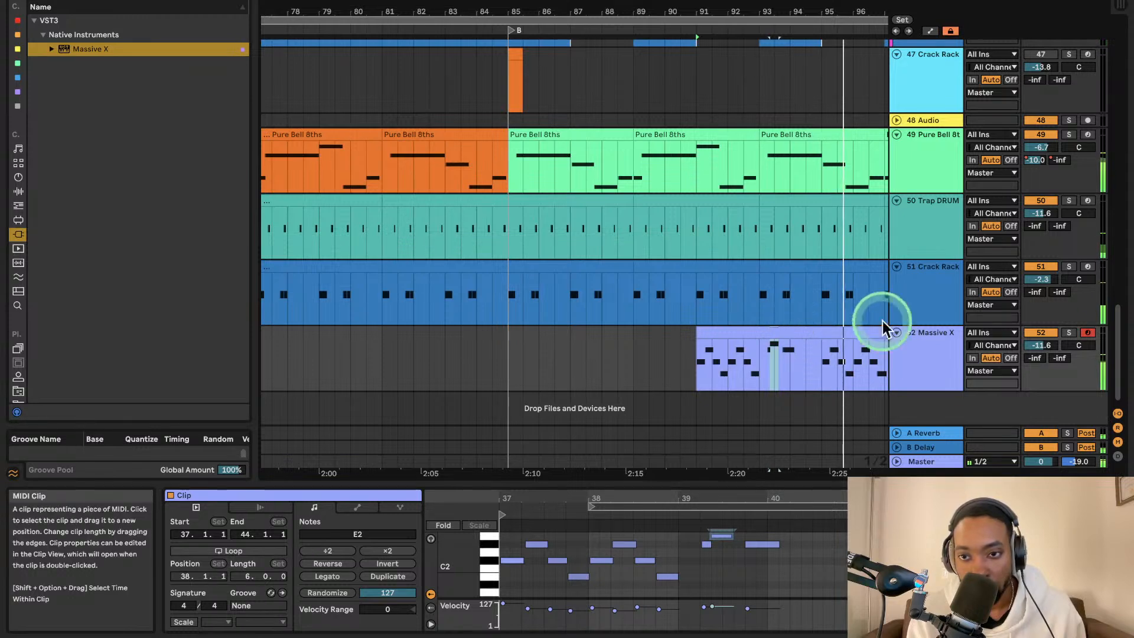
- Open Massive X on track 52, bring up its preset browser, and load the Ancient Future preset
left_click(945, 366)
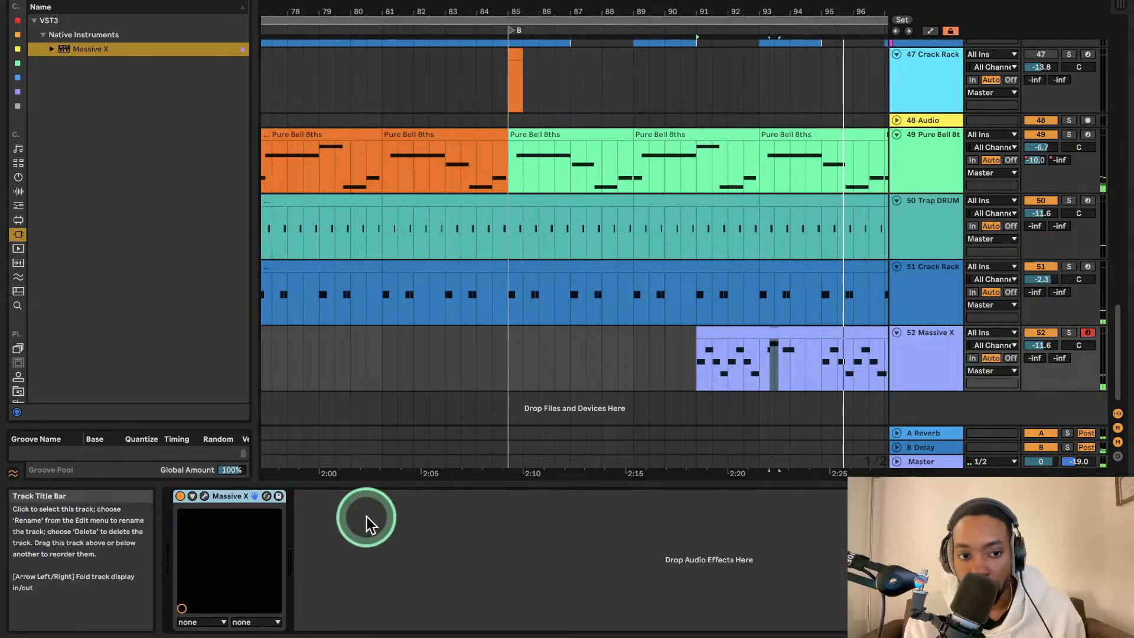
left_click(204, 496)
left_click_drag(499, 30, 584, 26)
left_click(601, 51)
left_click(591, 320)
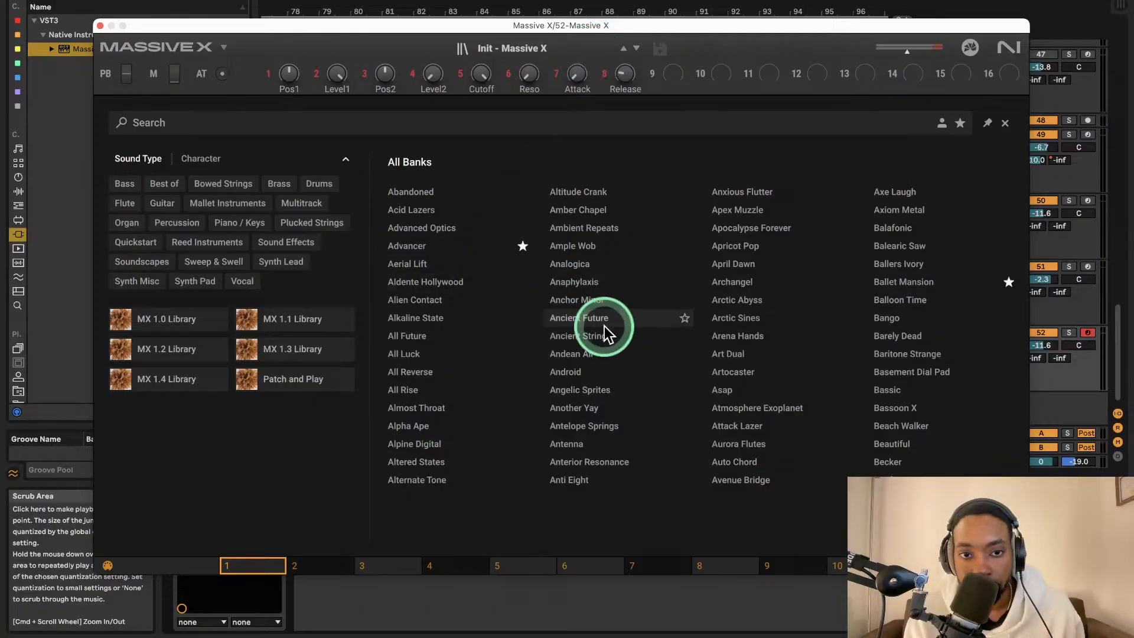
left_click(643, 163)
- Load the Bassoon X preset in its place and close the Massive X window
left_click(597, 47)
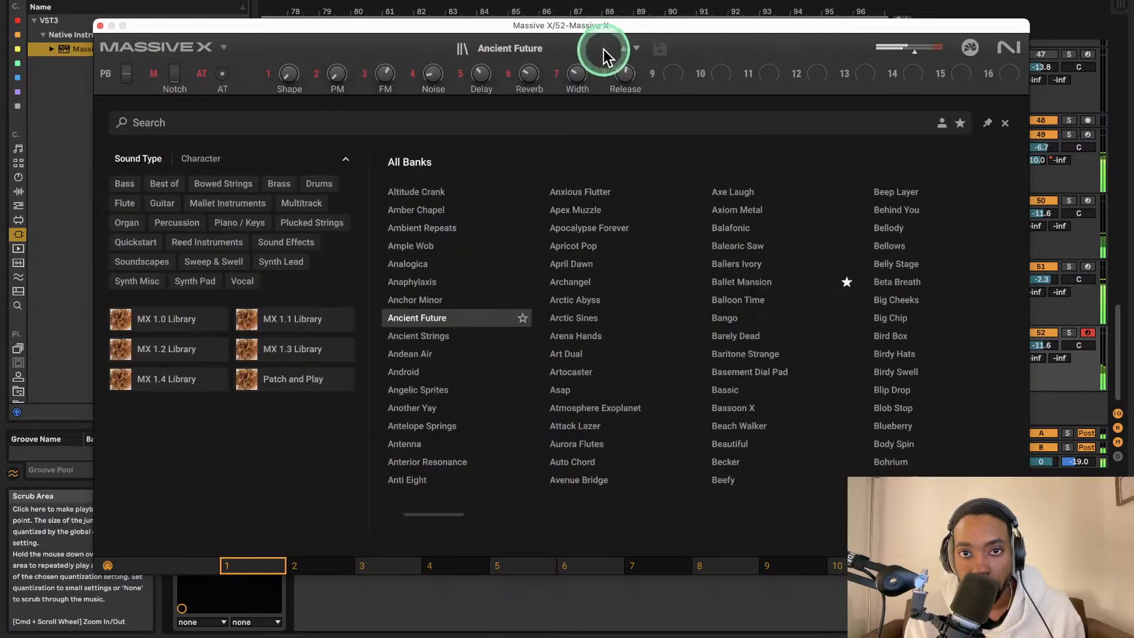
left_click(719, 313)
double_click(766, 397)
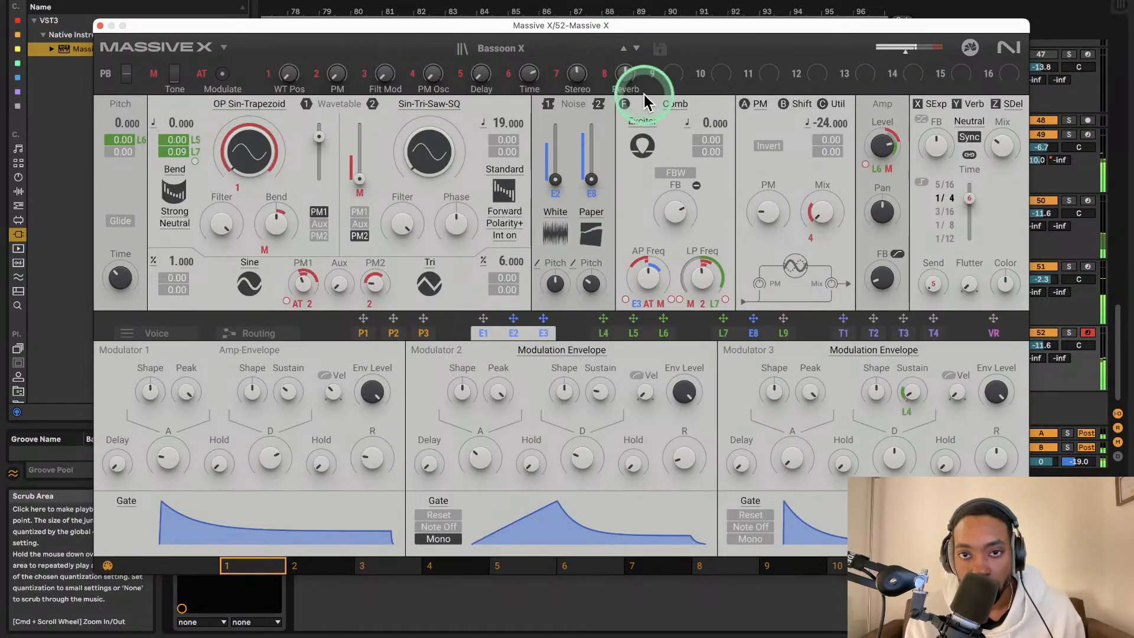
left_click(100, 26)
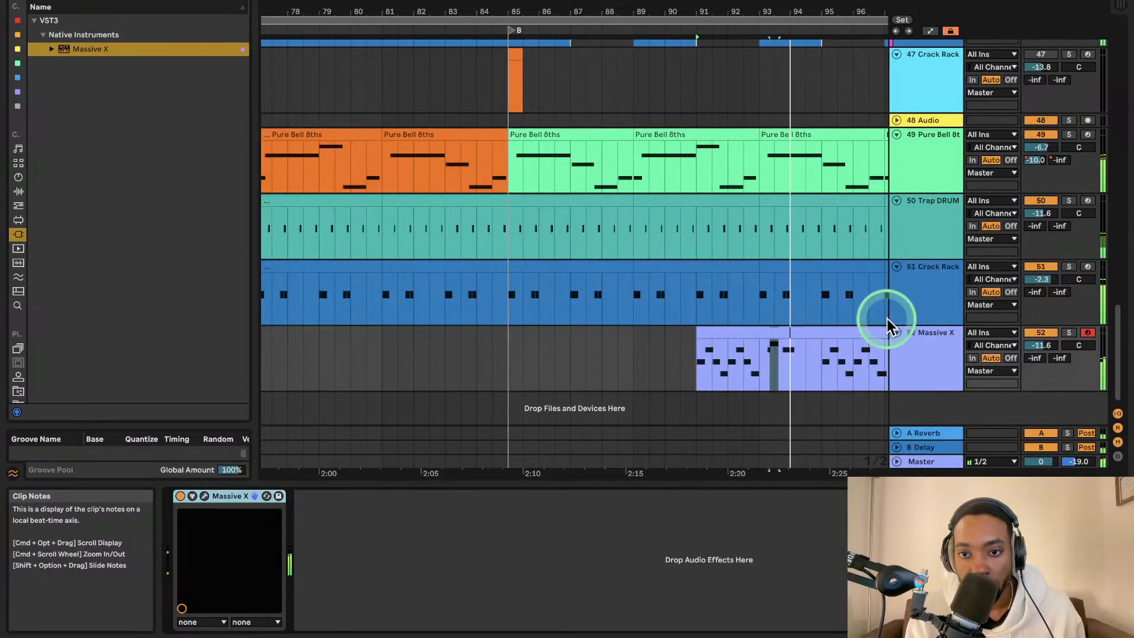
- Try duplicating the full-length Massive X clip twice after itself, and undo both copies
scroll(790, 364, "right", 2)
scroll(732, 337, "down", 3)
scroll(729, 331, "up", 1)
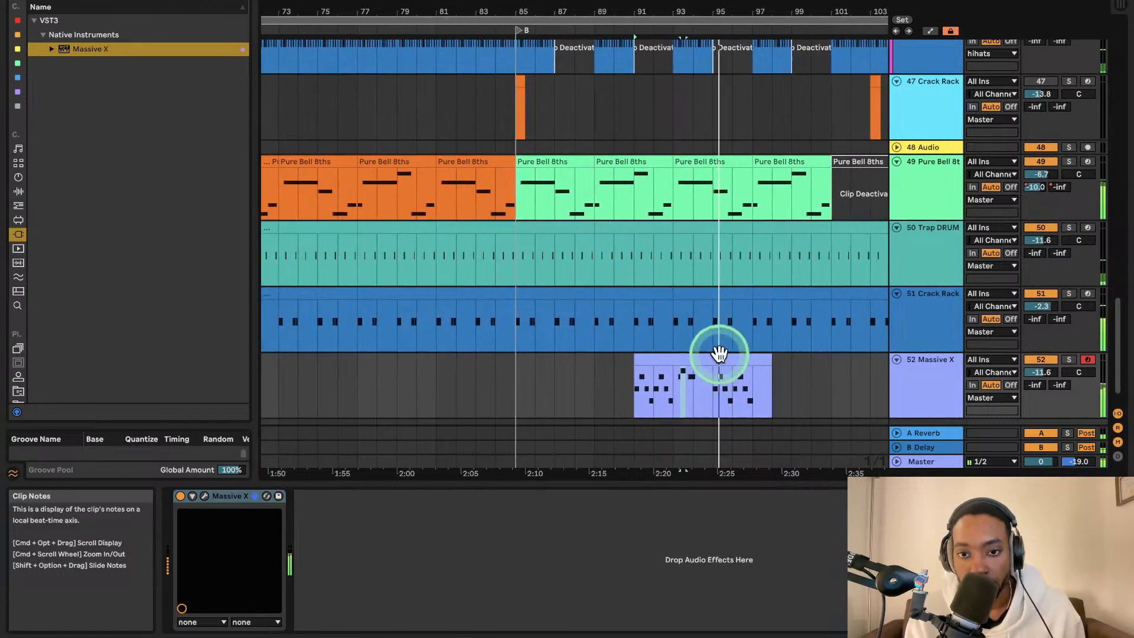
left_click(723, 363)
key("super+d")
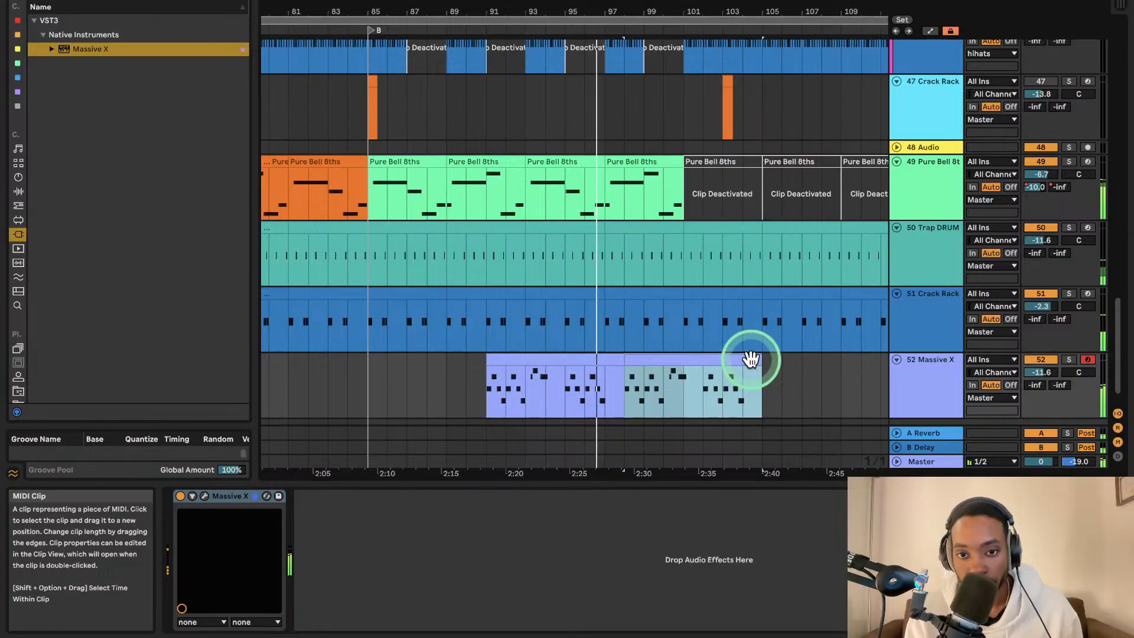
key("super+d")
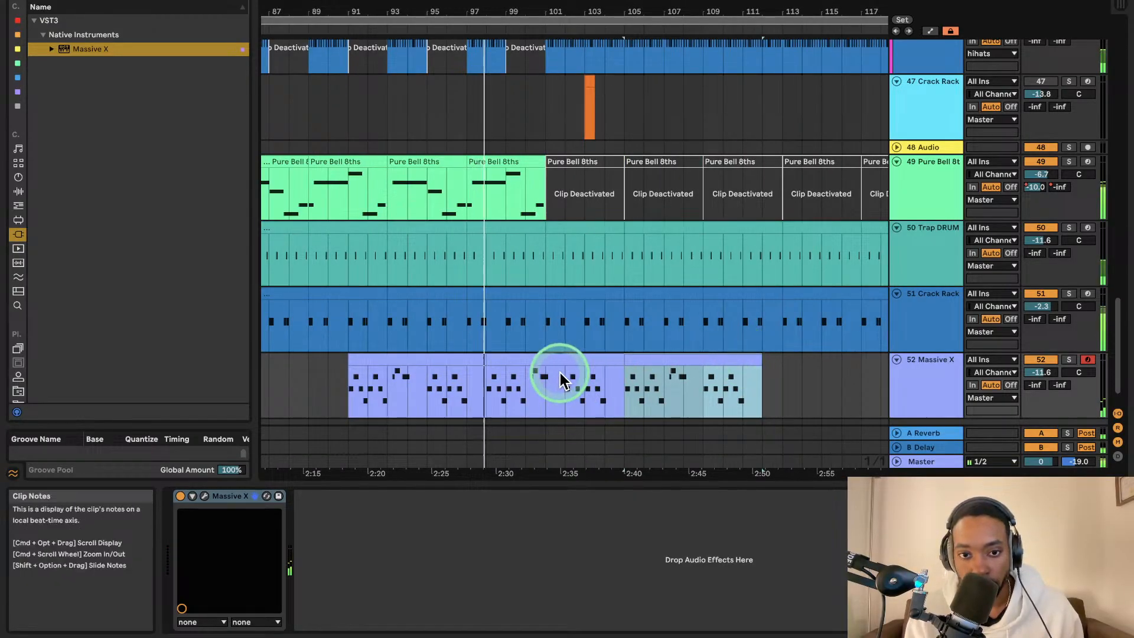
key("super+z")
key("super+z")
- Trim the end of the Massive X clip back to bar 97 and duplicate it directly after itself
key("space")
key("space")
scroll(484, 370, "left", 9)
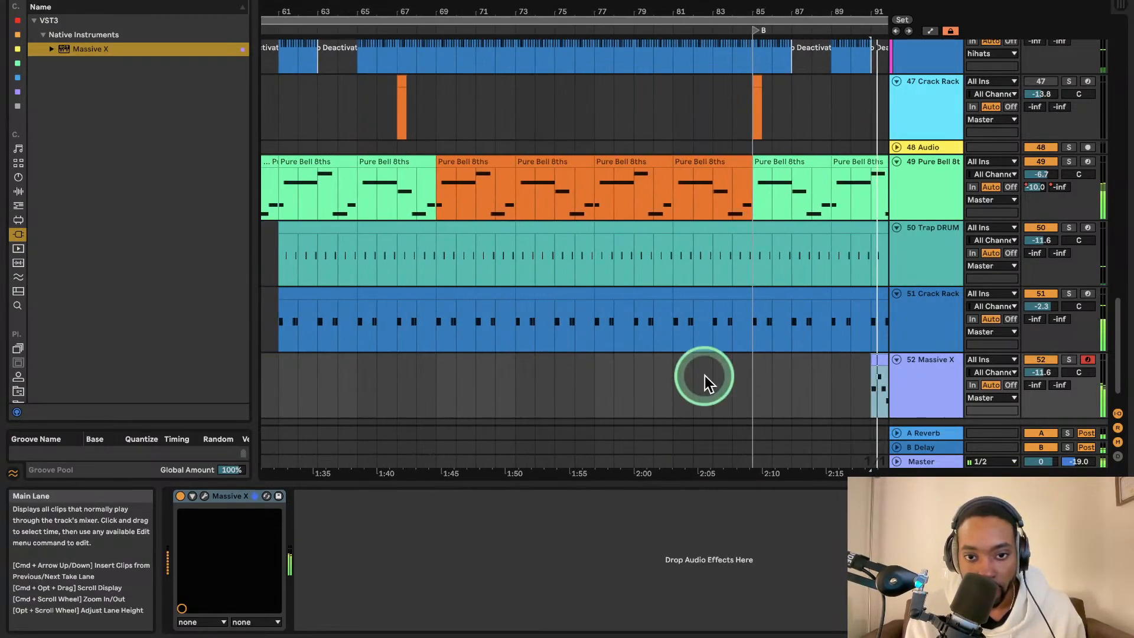
scroll(723, 373, "right", 4)
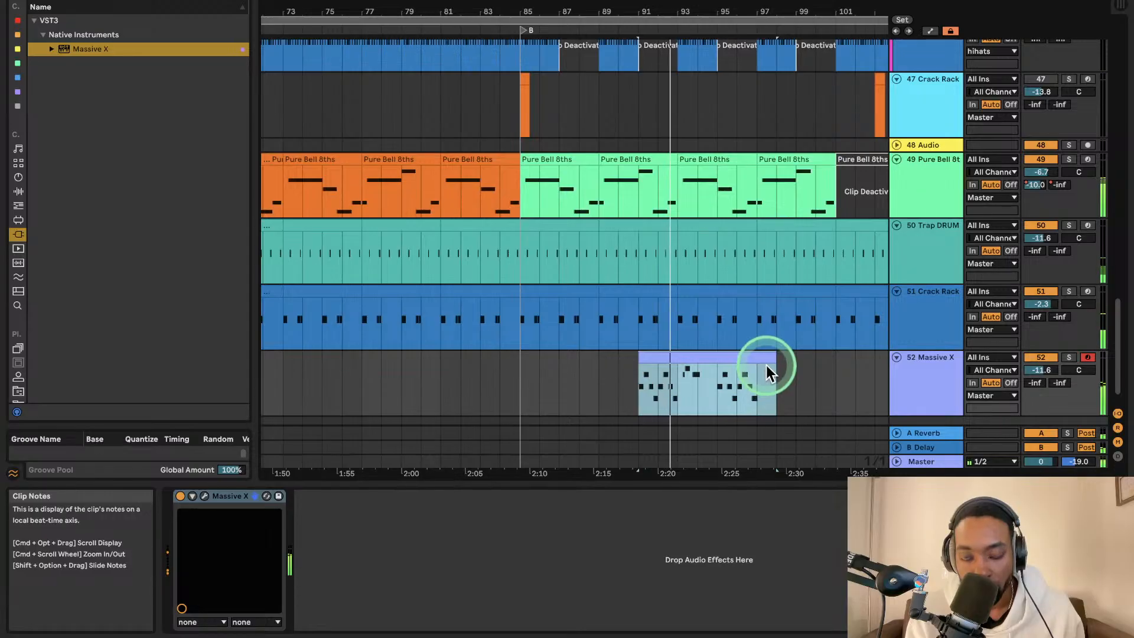
left_click_drag(774, 357, 756, 357)
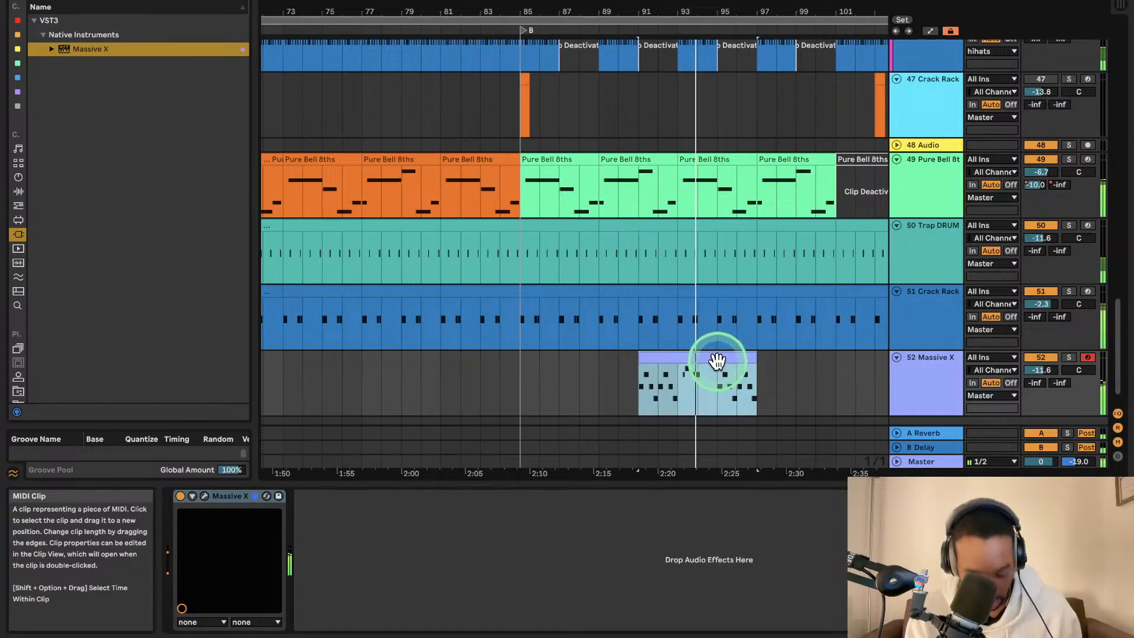
key("super+d")
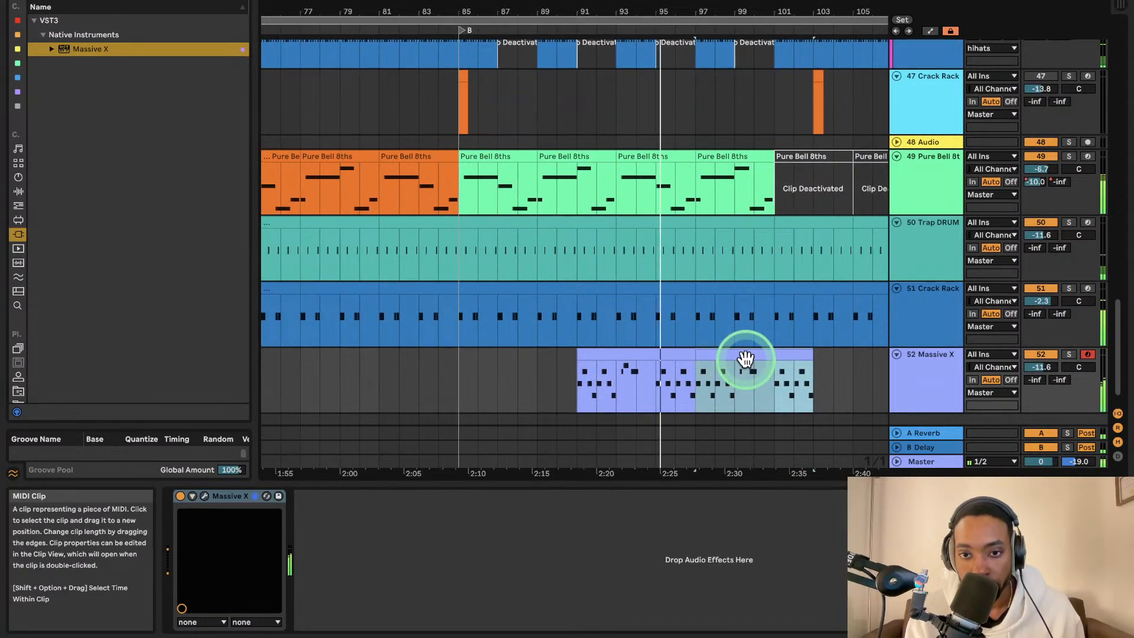
- Cut the copy's first two bars so it spans bars 97 to 101, and duplicate it three times up to bar 113
mouse_move(716, 357)
left_mouse_down()
mouse_move(730, 356)
mouse_move(706, 354)
left_mouse_up()
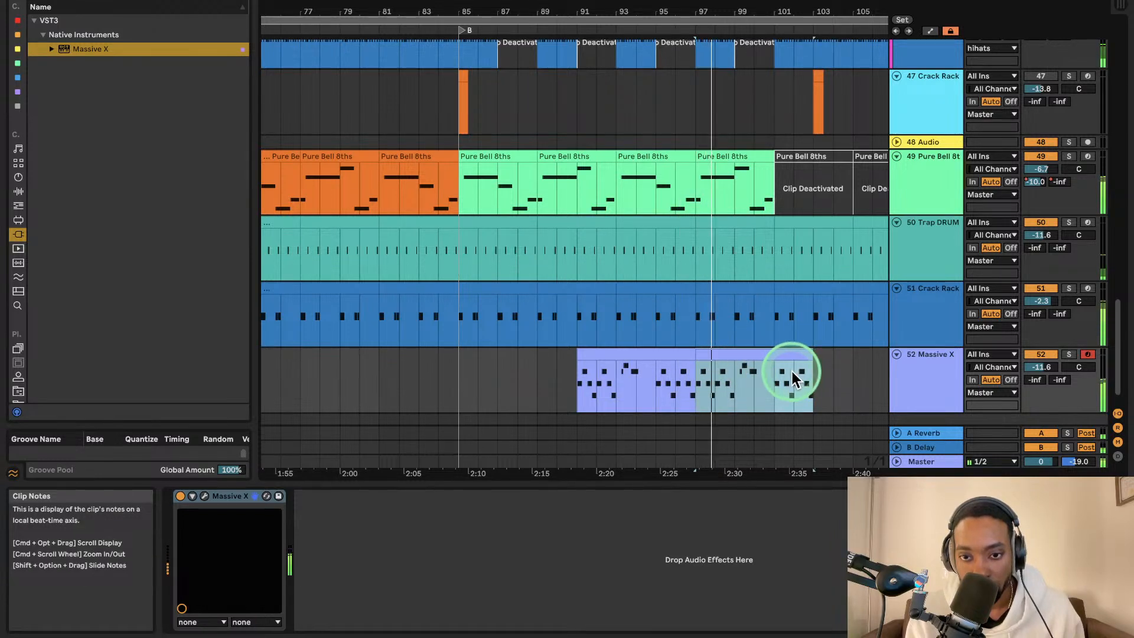
mouse_move(696, 353)
left_mouse_down()
mouse_move(735, 354)
mouse_move(703, 363)
left_mouse_up()
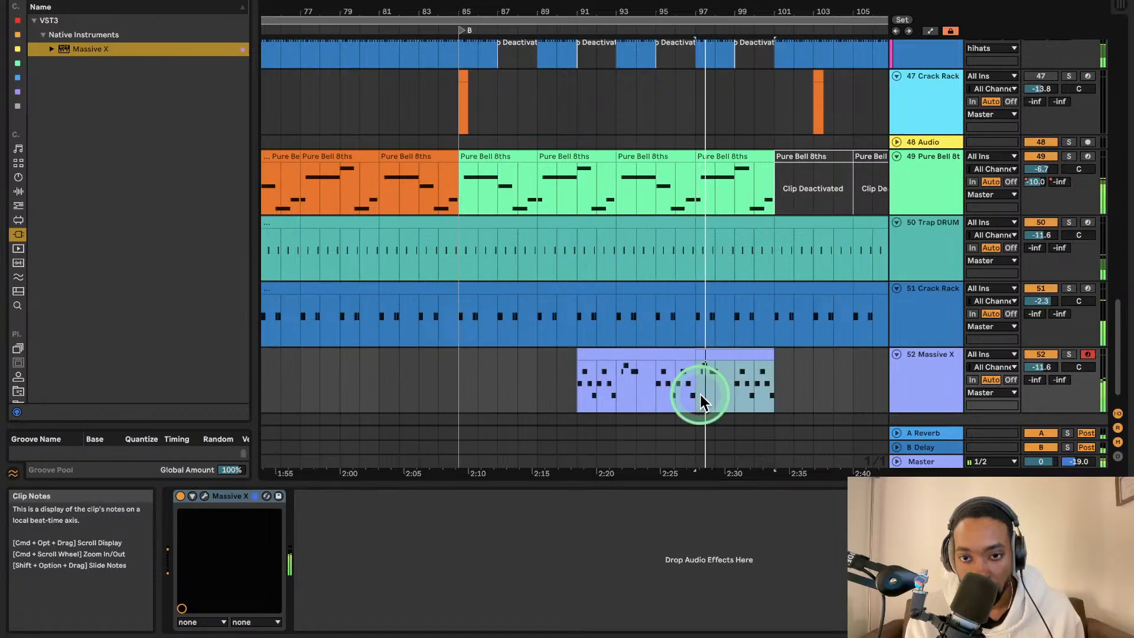
key("super+d")
key("super+d")
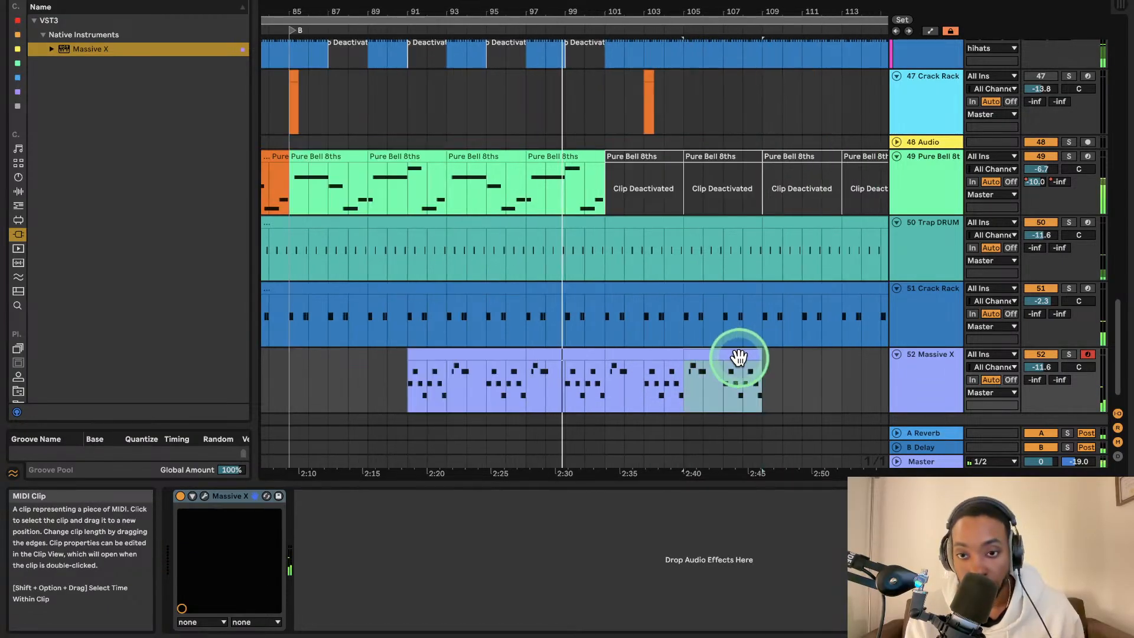
key("super+d")
- Duplicate the last four-bar Massive X clip twice more to fill the track up to bar 121
scroll(739, 354, "down", 3)
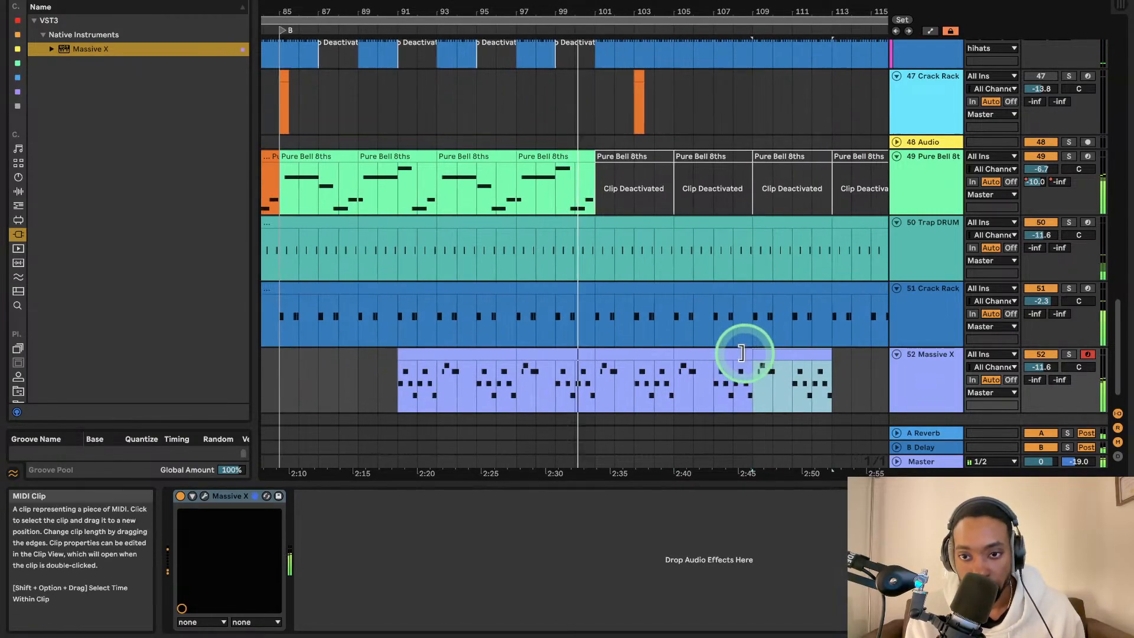
scroll(736, 352, "down", 3)
scroll(714, 345, "up", 1)
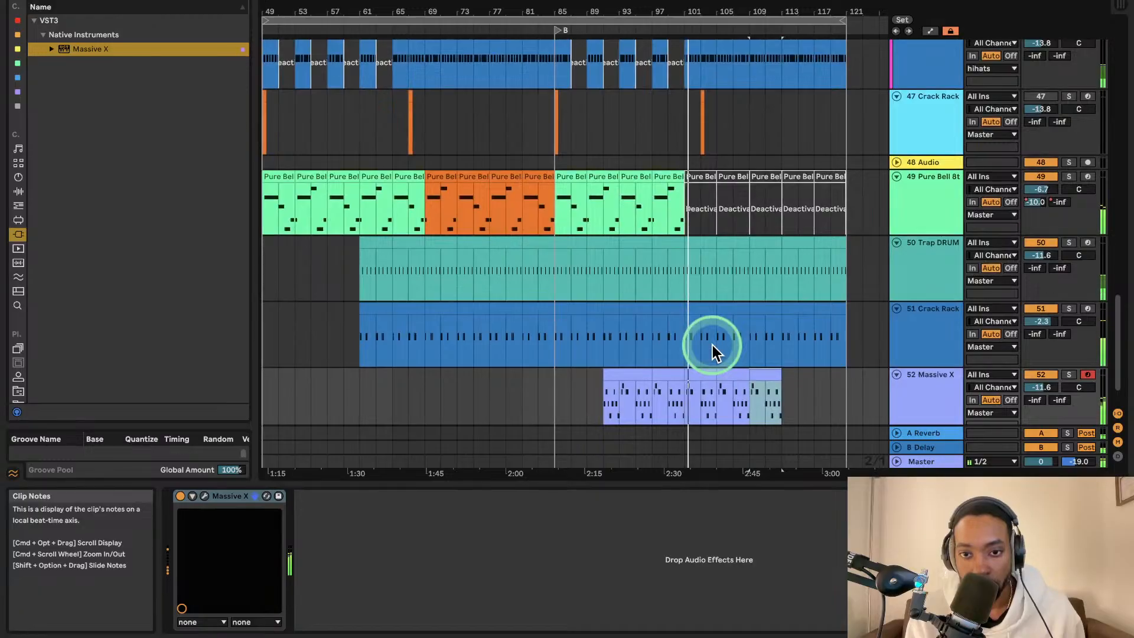
scroll(713, 345, "up", 3)
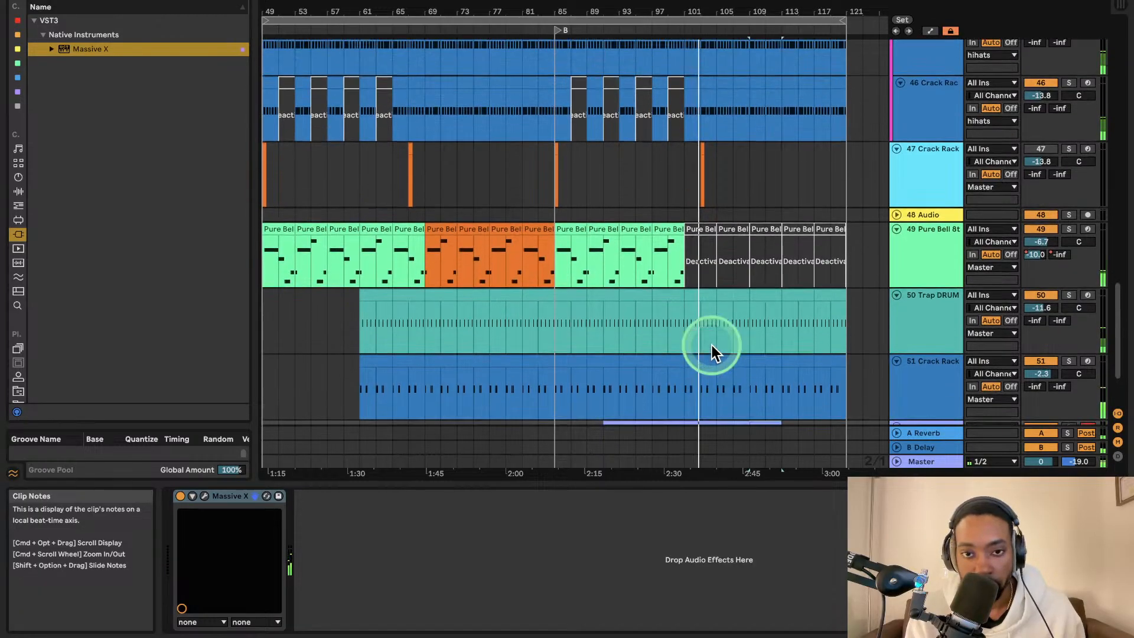
scroll(712, 345, "down", 5)
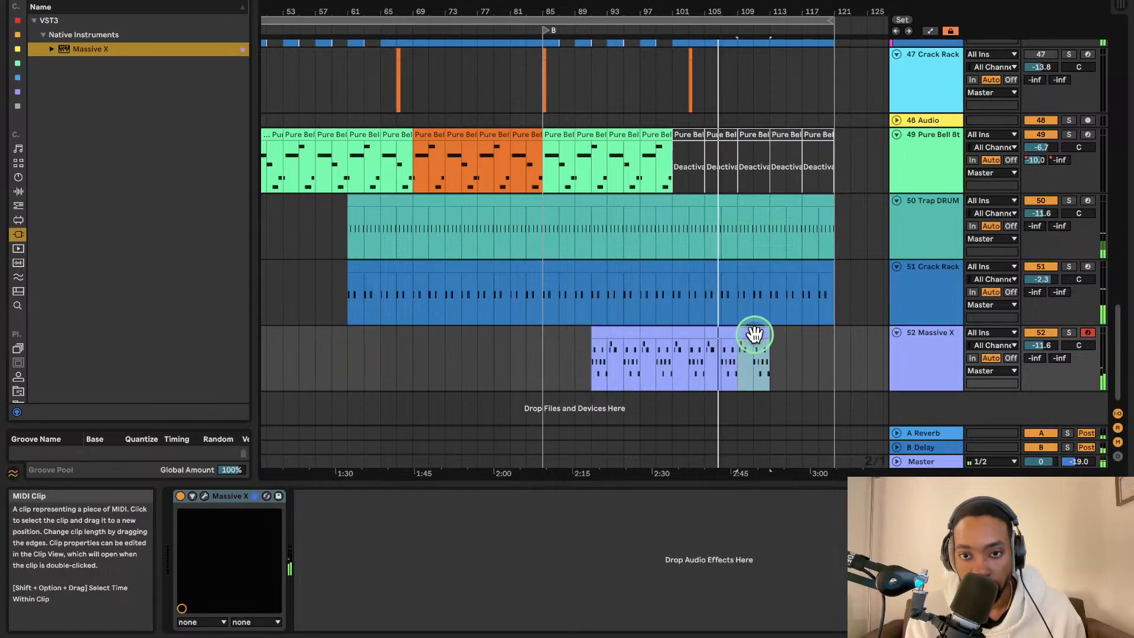
key("super+d")
key("super+d")
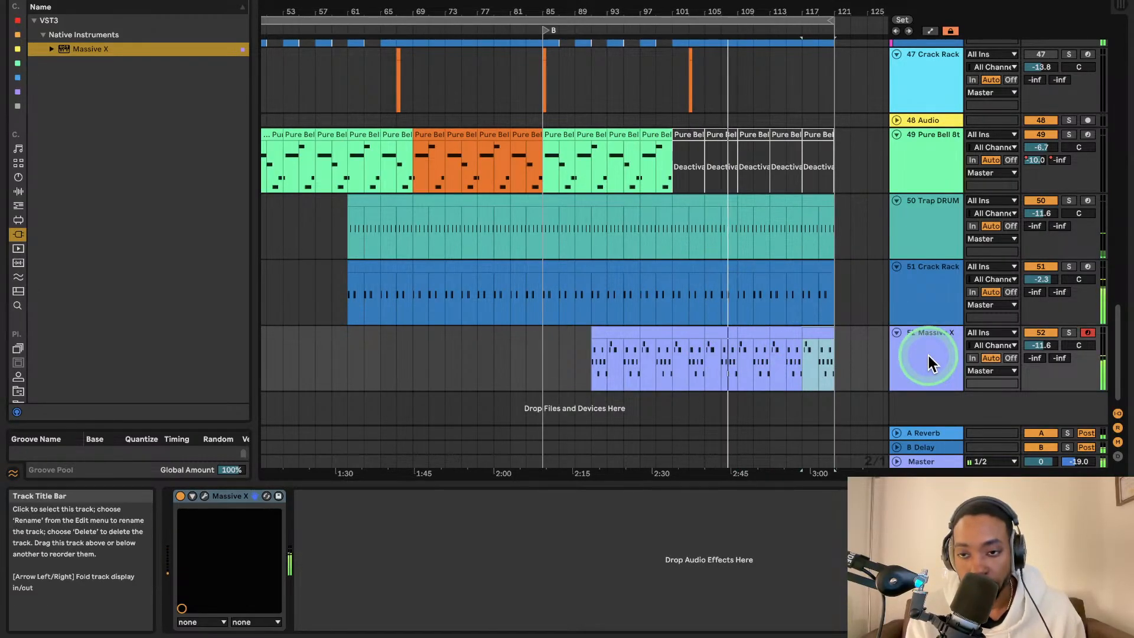
- Duplicate the whole 52 Massive X track with its clips
right_click(929, 356)
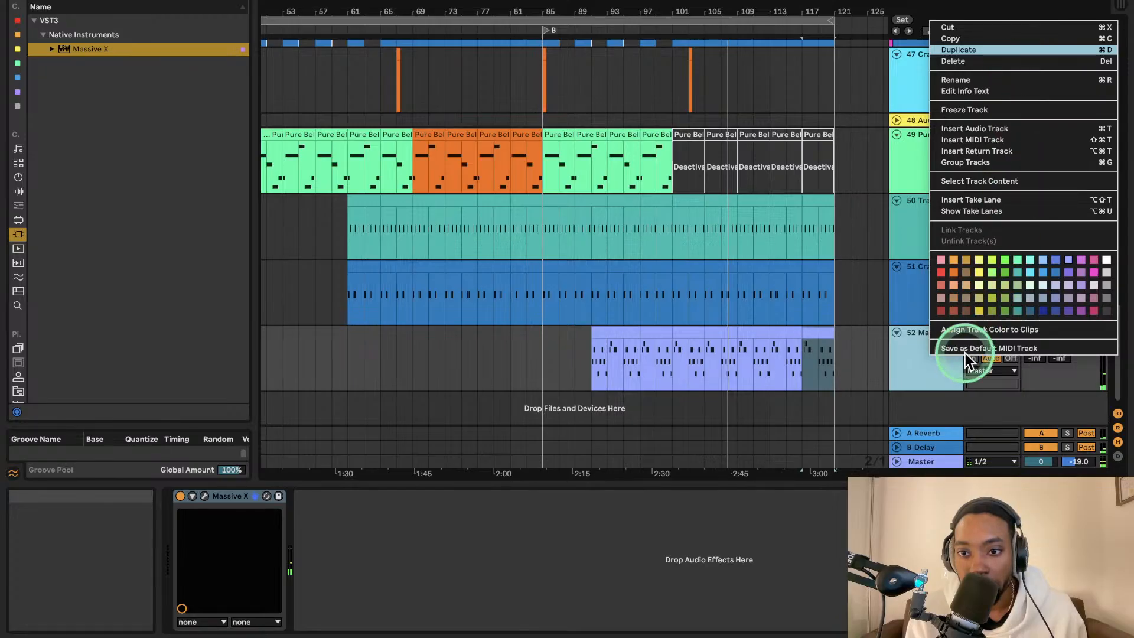
key("super+d")
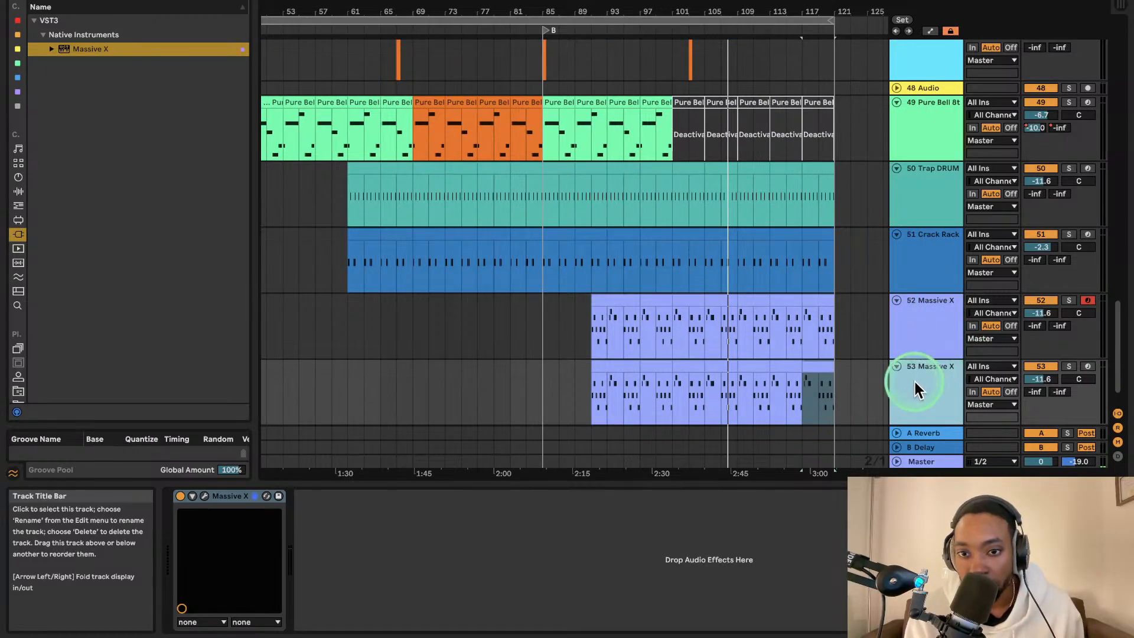
- Clear all the copied clips from the 53 Massive X track, leaving it empty
left_click_drag(610, 372, 749, 373)
key("Delete")
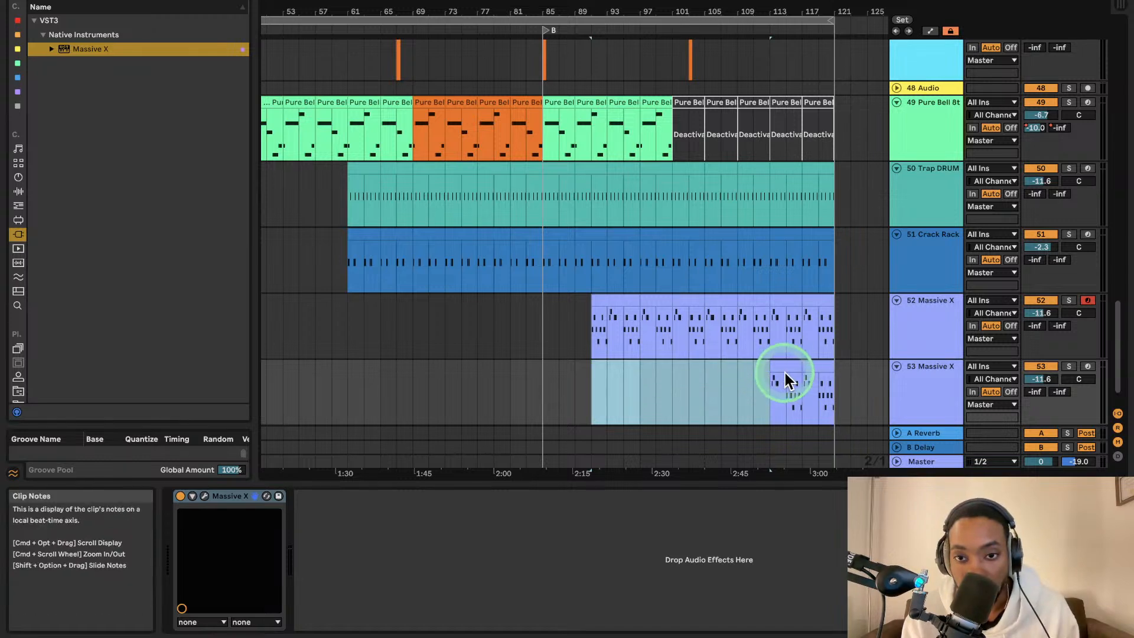
left_click(783, 368)
left_click(813, 368)
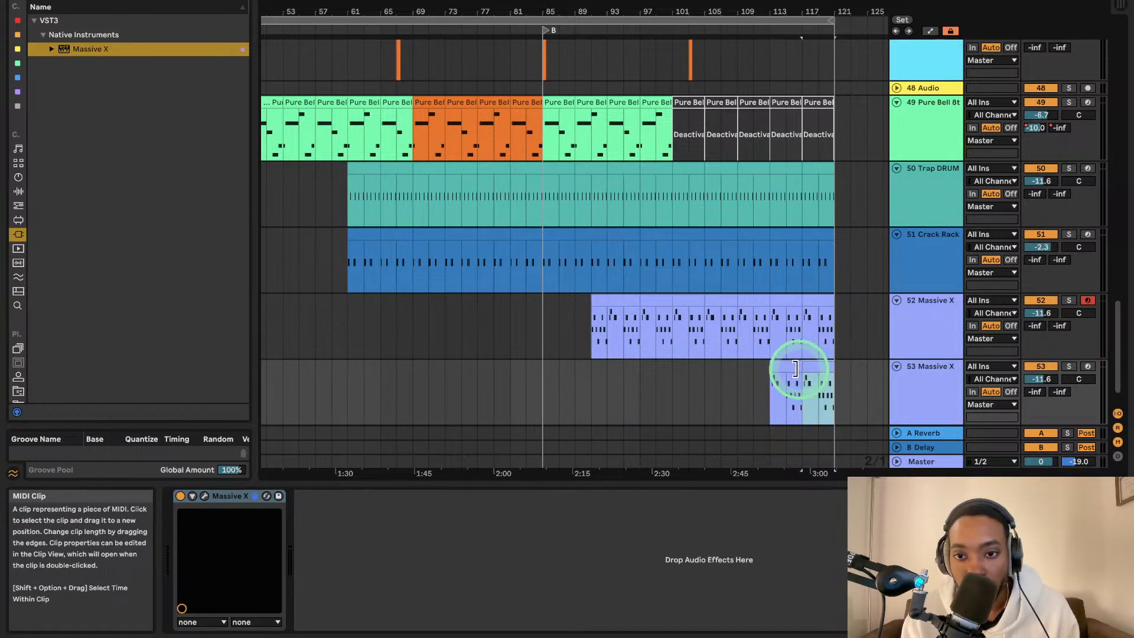
left_click(799, 372, "shift")
key("Delete")
left_click(720, 372)
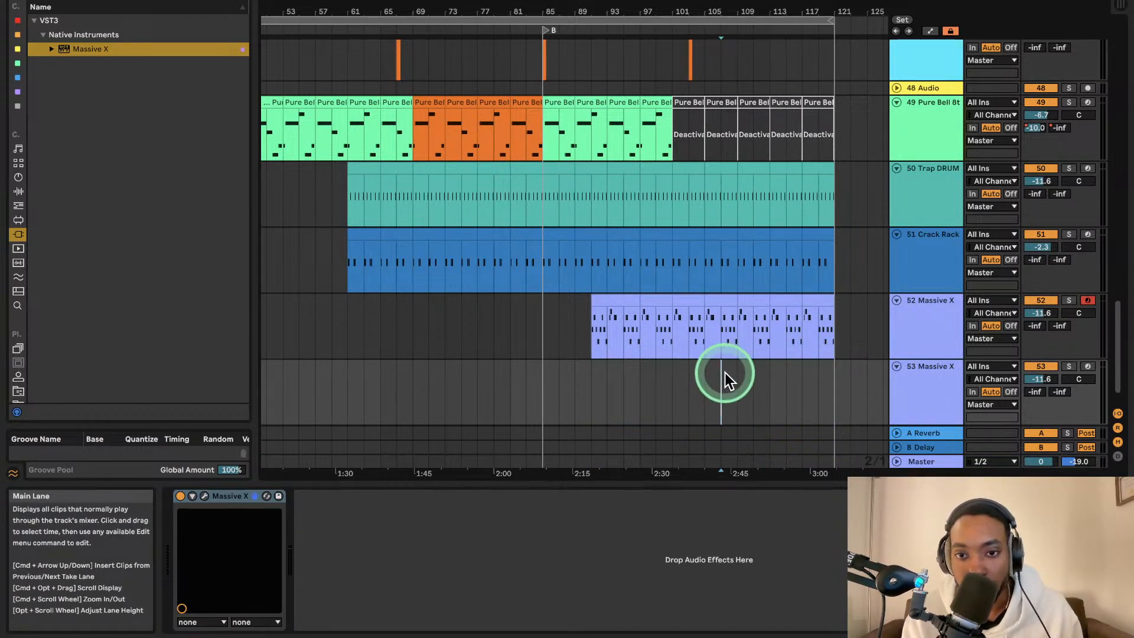
- Play the loop and record higher melody notes over the 52 Massive X part around bars 116 to 120
key("space")
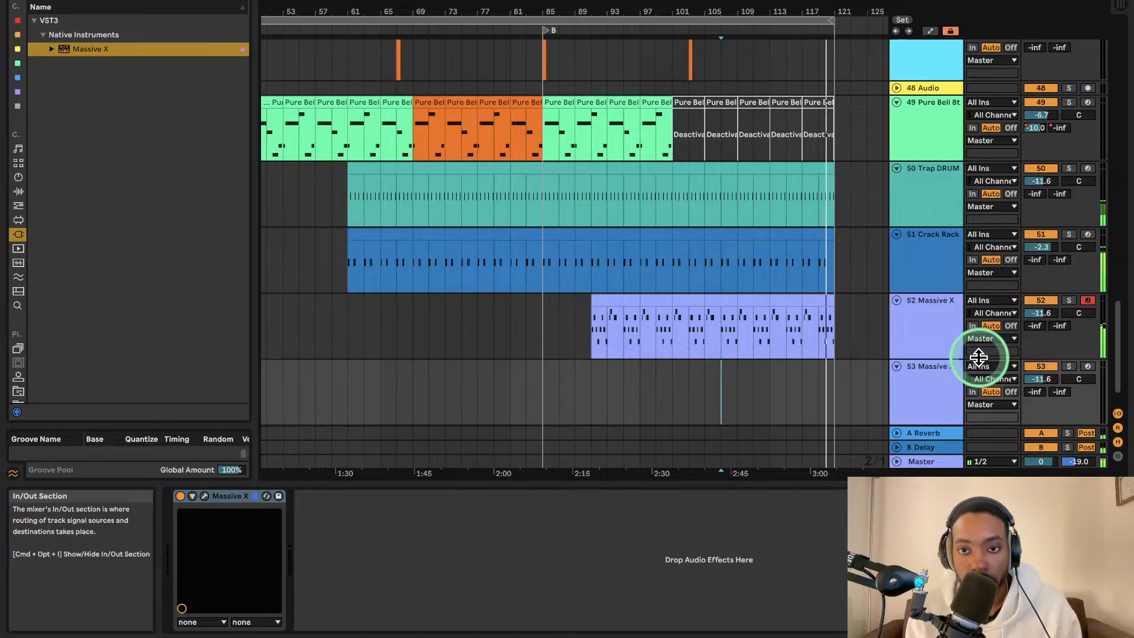
left_click(544, 2)
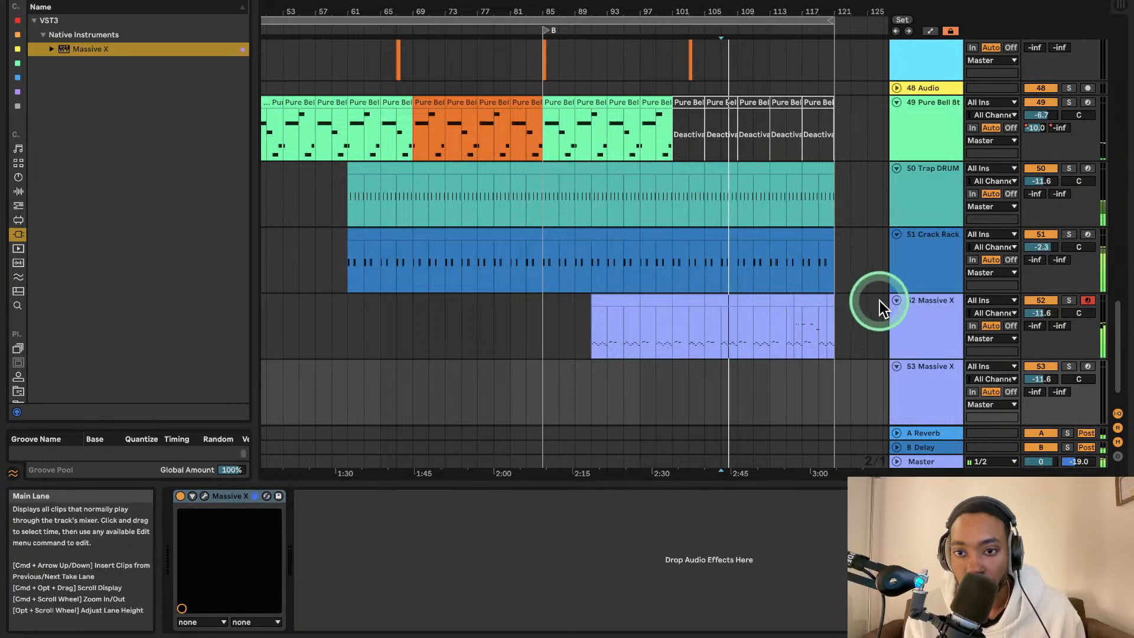
scroll(804, 323, "up", 3)
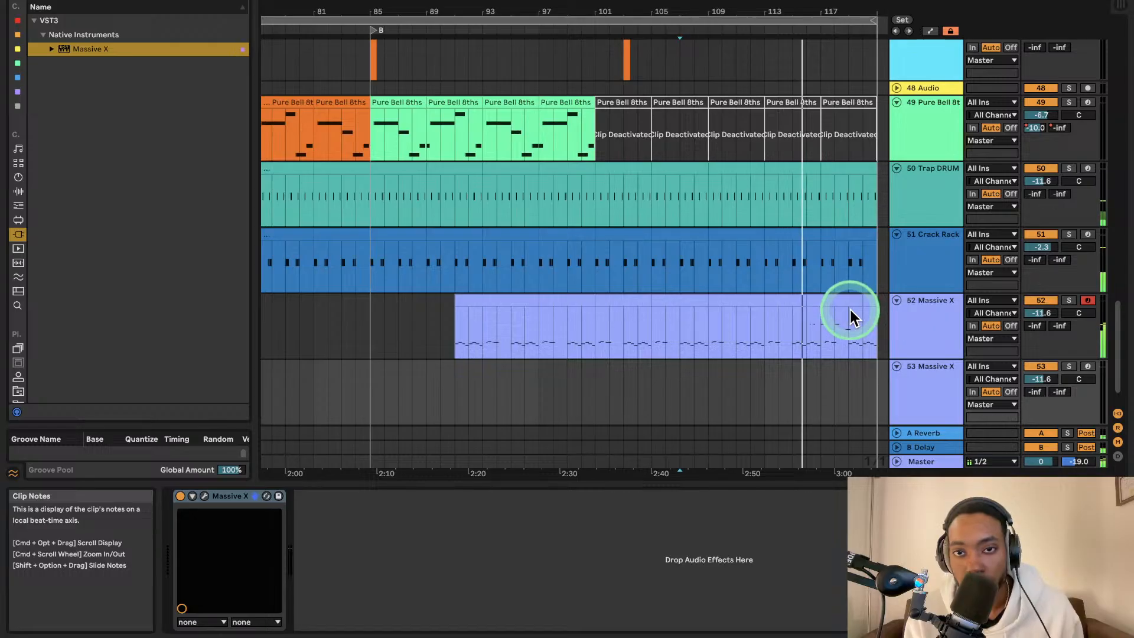
- Open the four-bar Massive X clip starting at bar 116 and deactivate the three high notes in its first bar
left_click(813, 299)
left_click_drag(727, 481, 726, 285)
left_click_drag(379, 434, 457, 454)
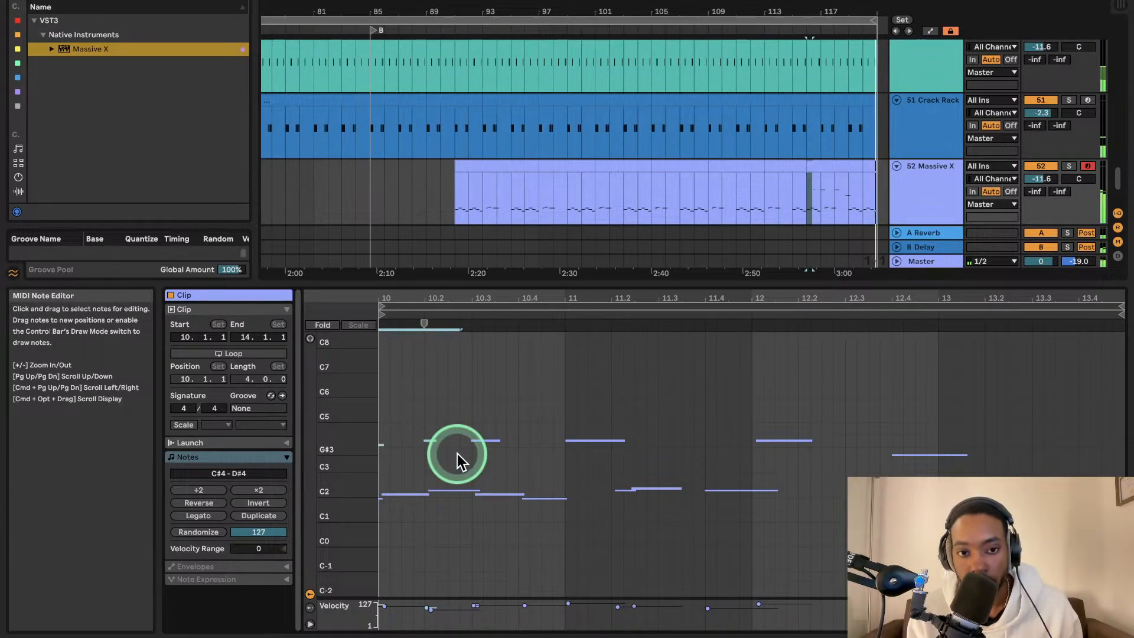
key("Delete")
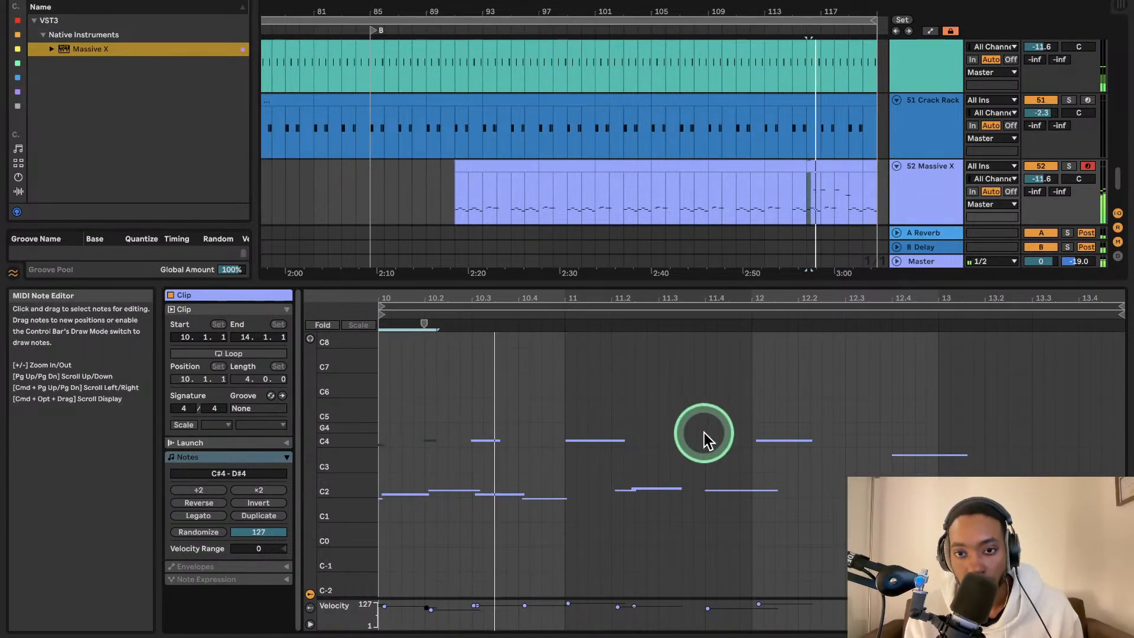
left_click_drag(468, 418, 505, 436)
key("0")
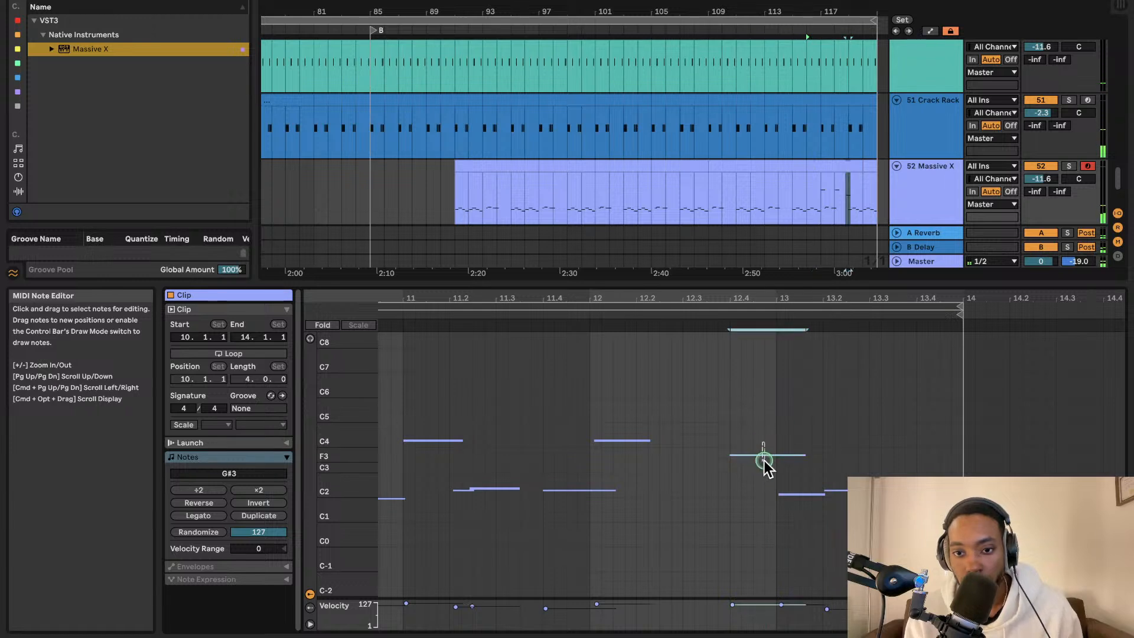
- Try a copy of the G#3 note at 13.2, lowered to A#1, and audition it in playback
mouse_move(763, 453)
left_mouse_down()
mouse_move(870, 453)
mouse_move(843, 420)
mouse_move(842, 515)
mouse_move(871, 510)
mouse_move(844, 499)
left_mouse_up()
left_click(859, 447)
left_click(851, 451)
key("space")
key("space")
key("space")
left_click(785, 315)
key("space")
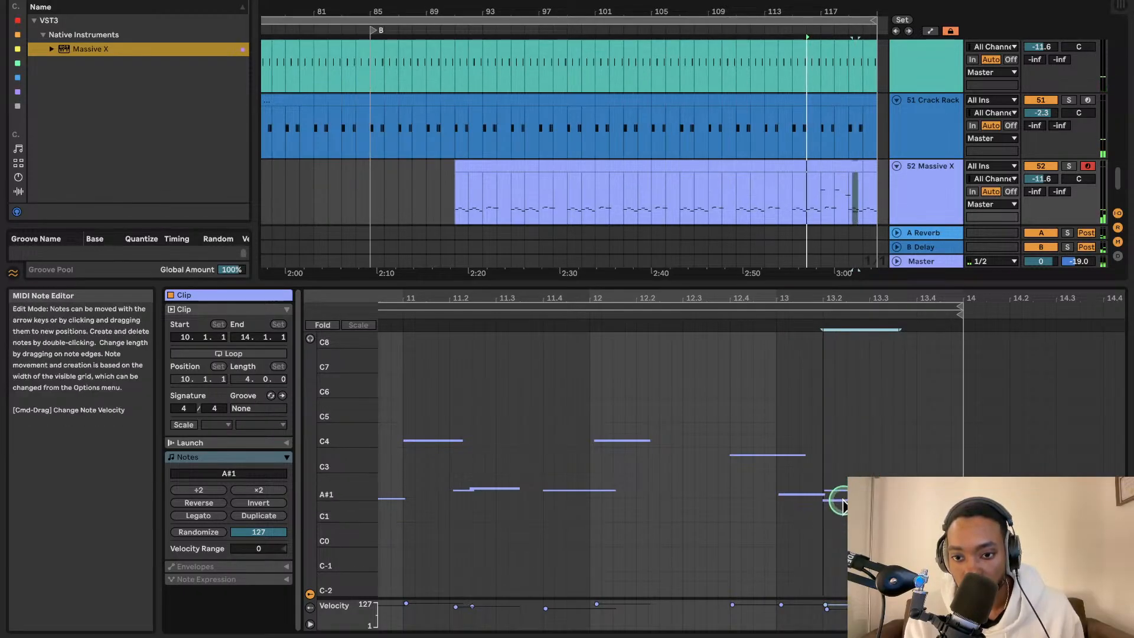
left_click(810, 317)
key("space")
left_click(839, 498)
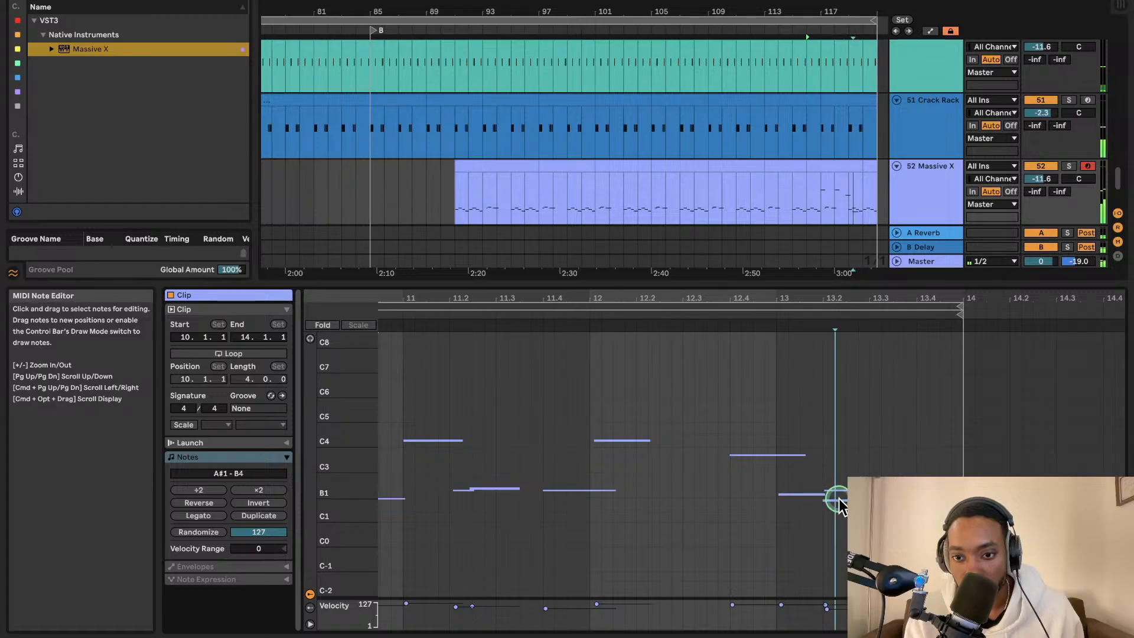
left_click_drag(839, 501, 839, 499)
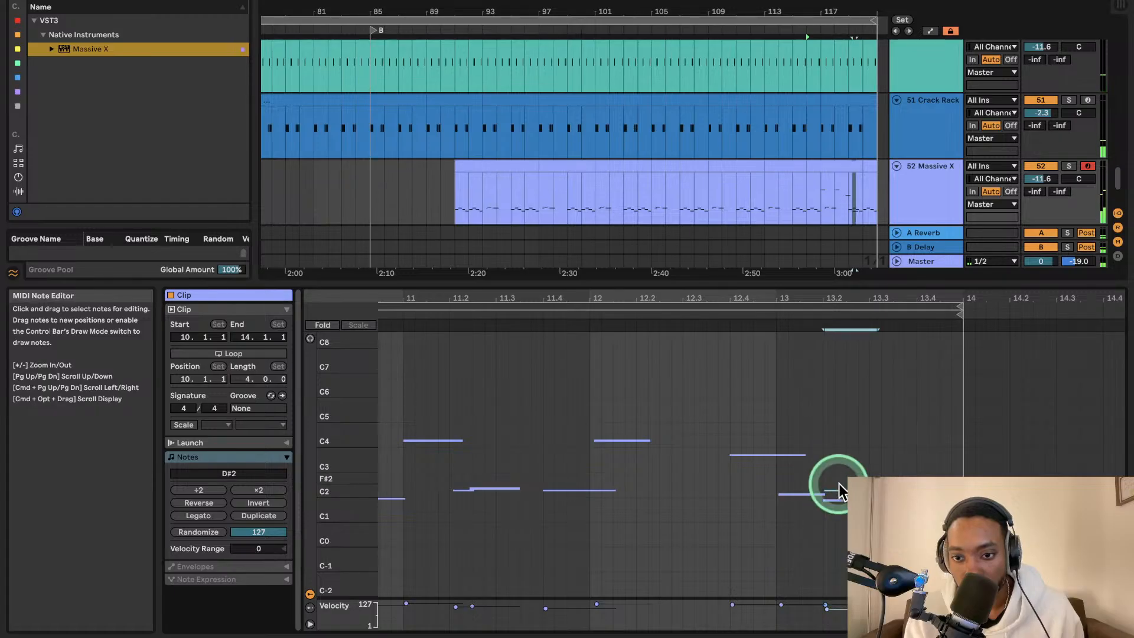
- Turn on note preview in the MIDI editor and raise the copied note at 13.2 to G#3
left_click(311, 338)
left_click(838, 476)
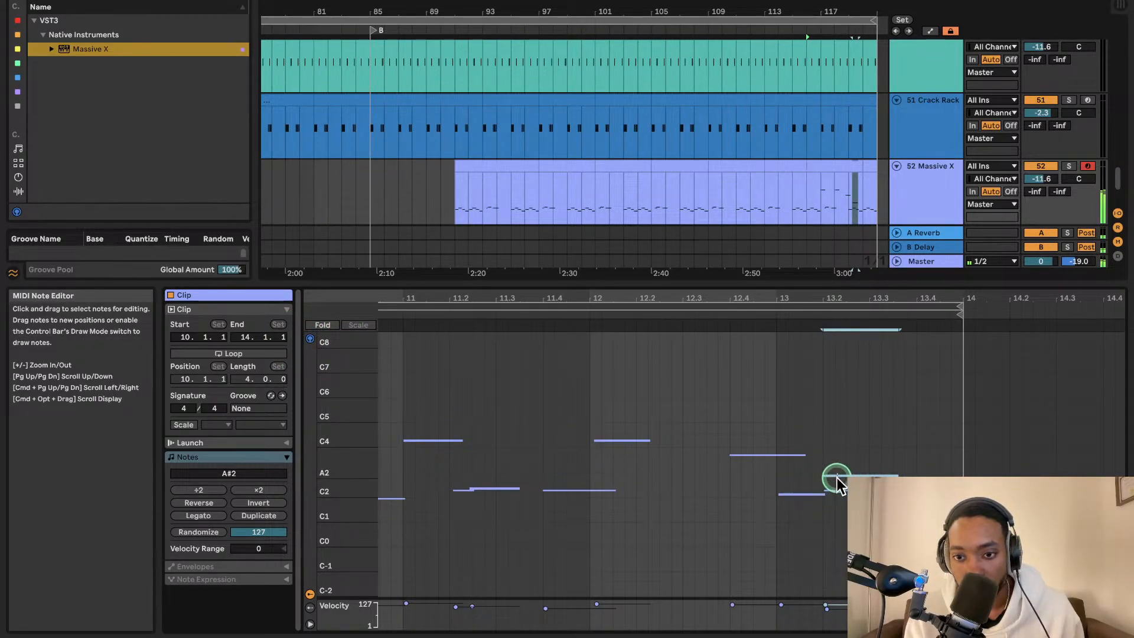
left_click_drag(837, 475, 842, 471)
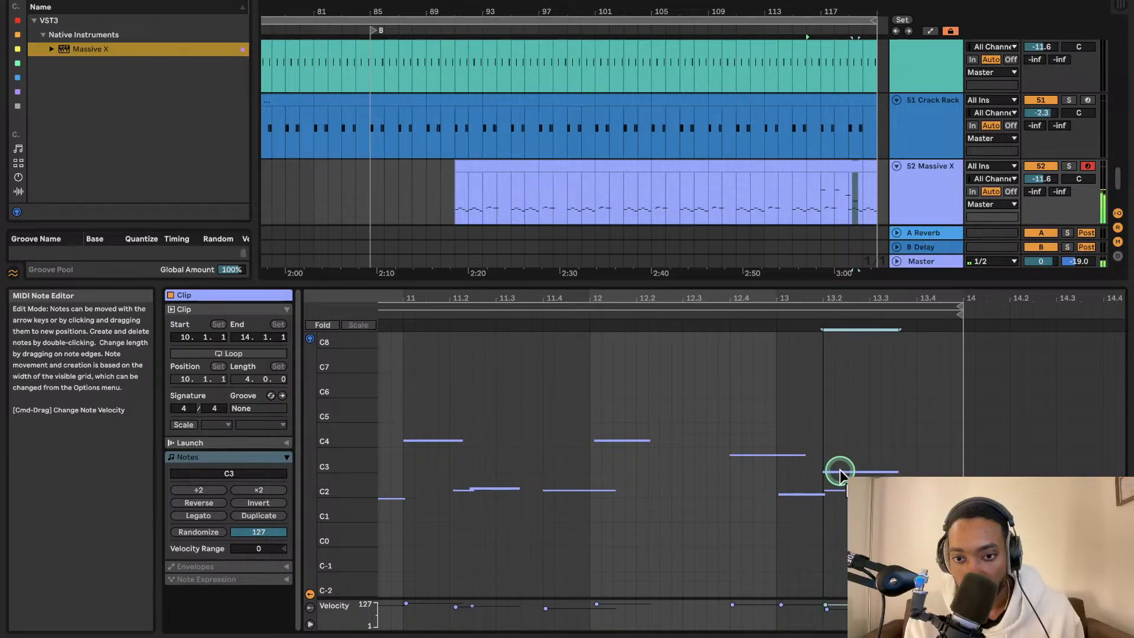
left_click_drag(839, 509, 841, 473)
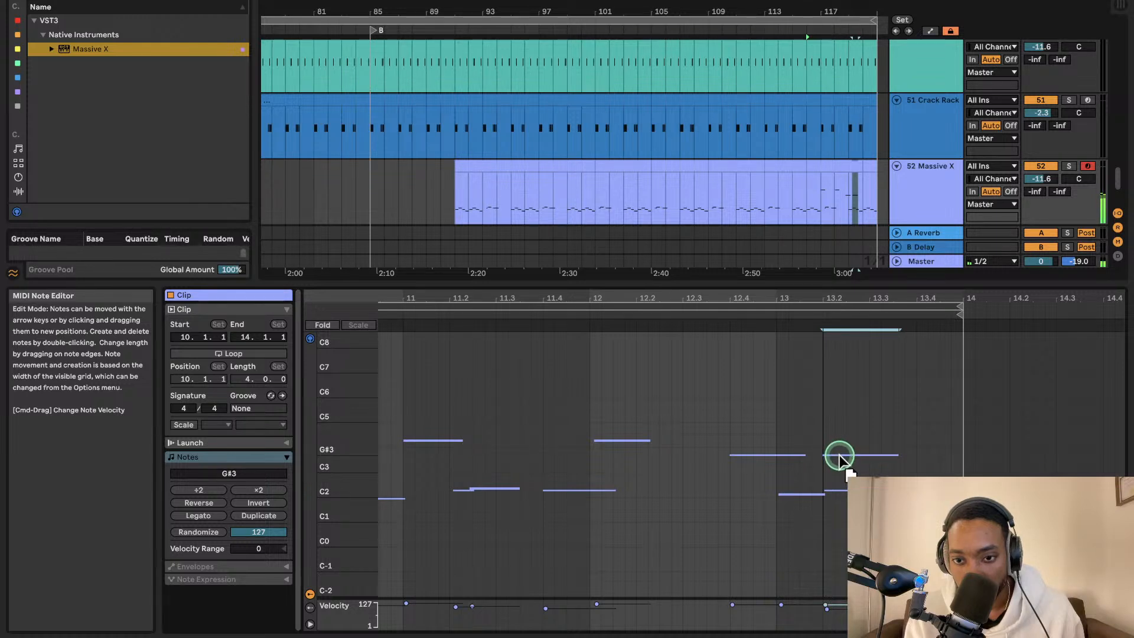
left_click_drag(839, 455, 839, 455)
key("space")
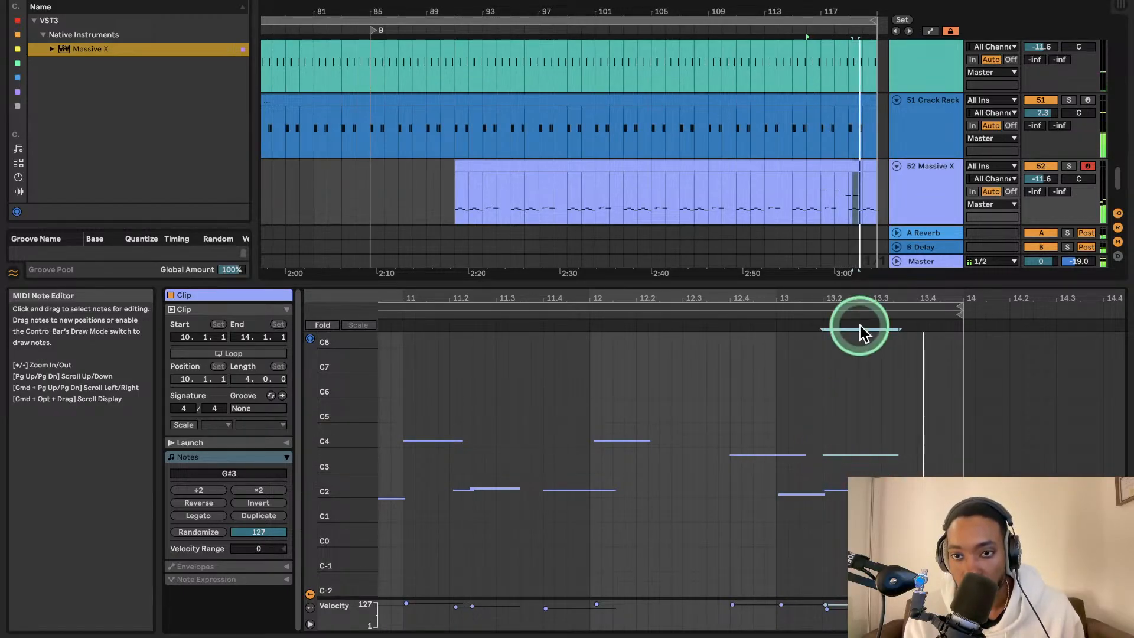
- Delete the copied G#3 note at 13.2
key("space")
double_click(844, 454)
key("space")
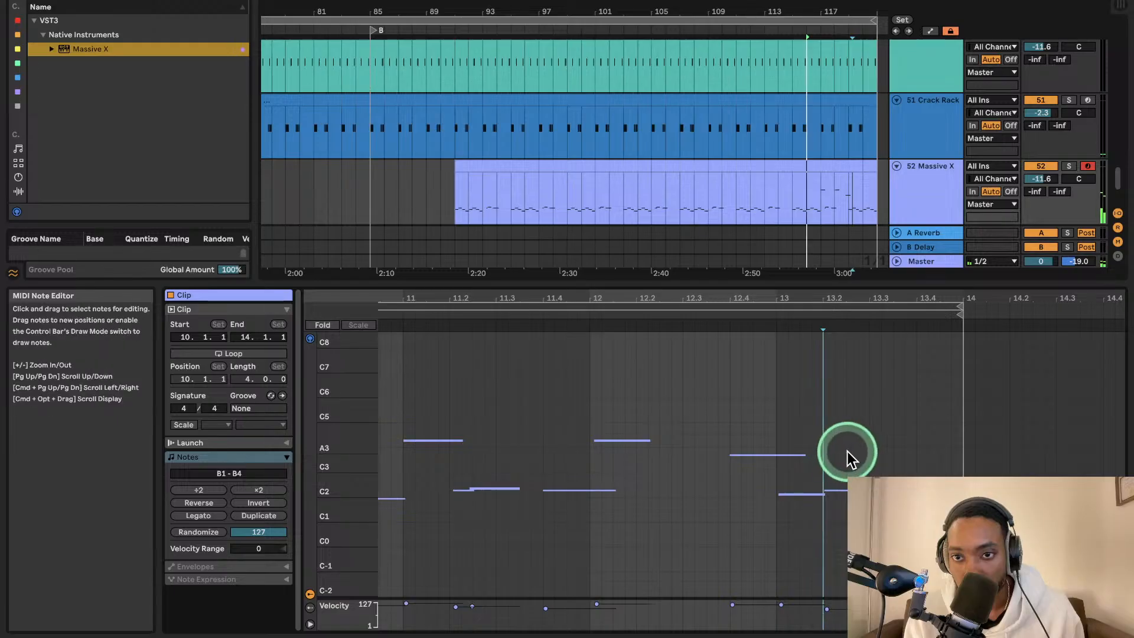
- Add a high note to the final one-bar Massive X clip, placed at its start and raised to G#3
left_click(853, 165)
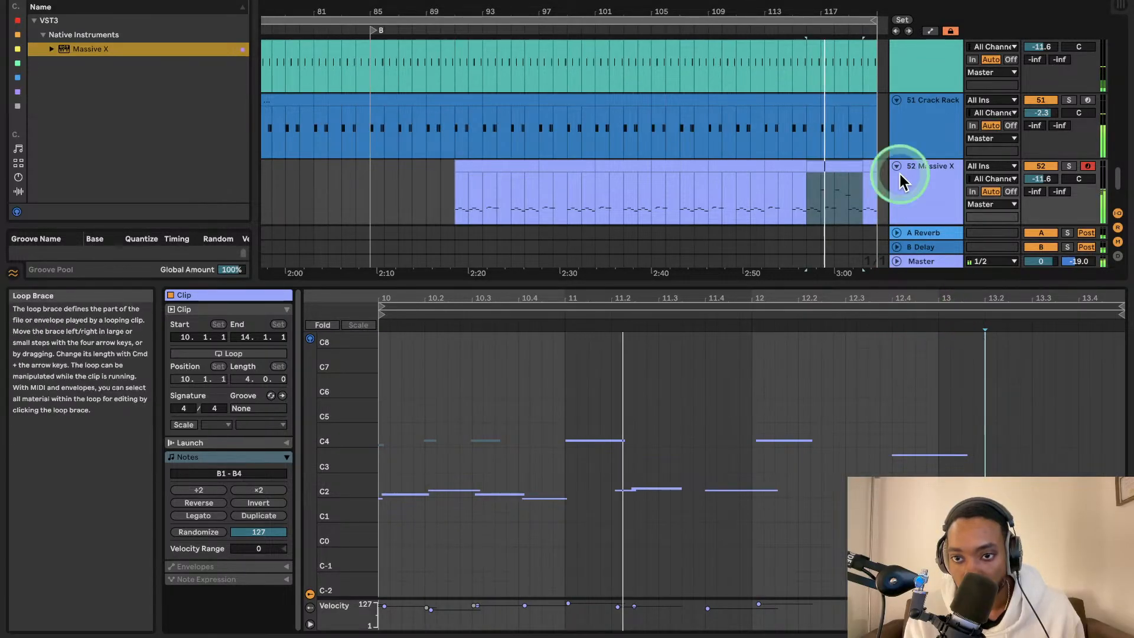
left_click(874, 169)
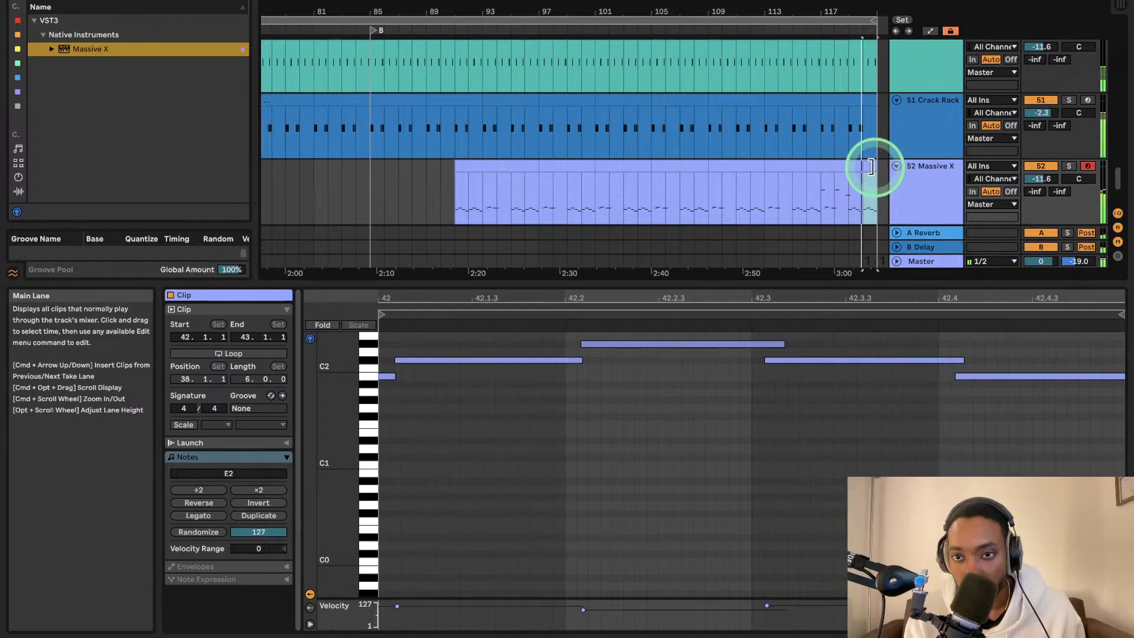
scroll(632, 412, "up", 4)
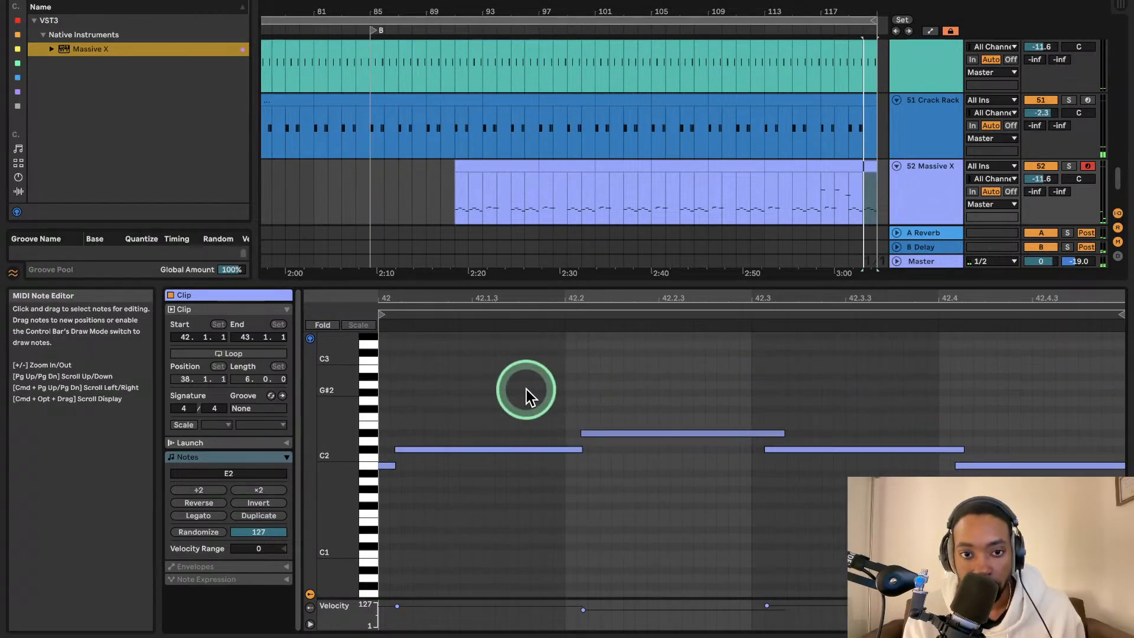
double_click(488, 553)
mouse_move(491, 554)
left_mouse_down()
mouse_move(459, 391)
mouse_move(529, 398)
mouse_move(513, 556)
left_mouse_up()
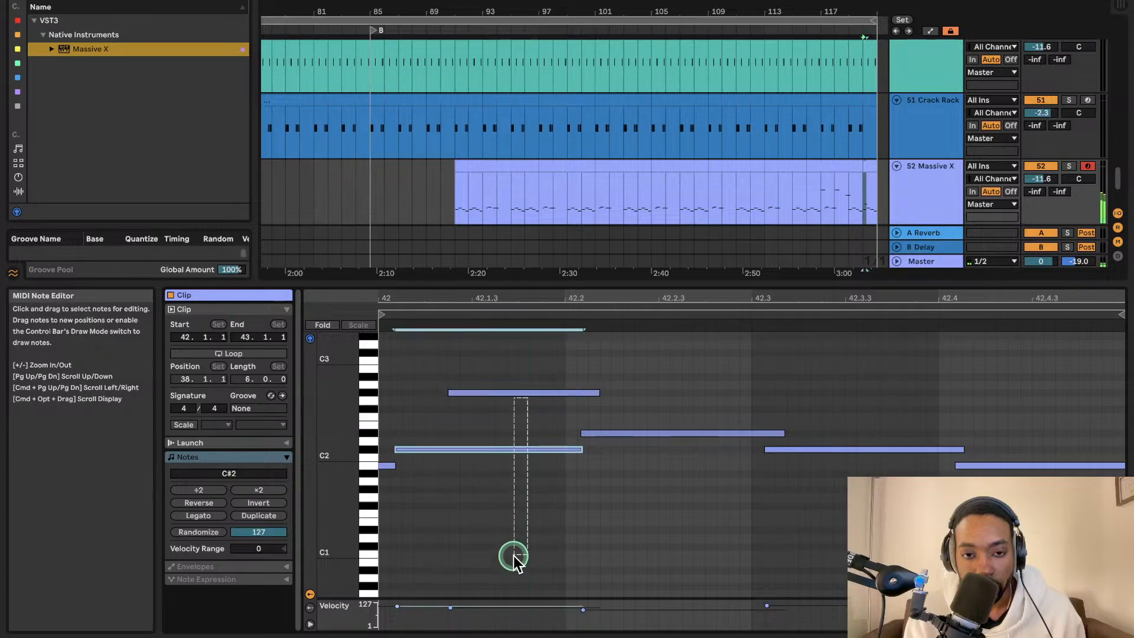
left_click_drag(529, 402, 534, 379)
left_click_drag(539, 338, 433, 419)
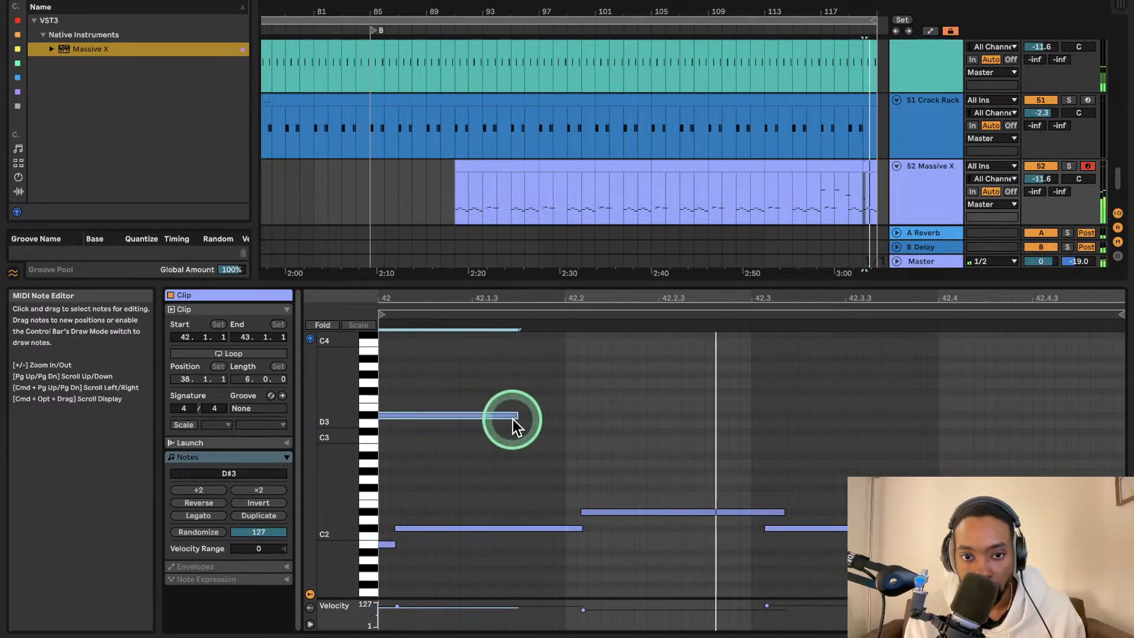
mouse_move(515, 415)
left_mouse_down()
mouse_move(505, 416)
mouse_move(535, 419)
mouse_move(544, 435)
mouse_move(524, 438)
mouse_move(533, 373)
left_mouse_up()
- Consolidate the last two Massive X clips, bars 116 to 121, into a single five-bar clip
scroll(497, 416, "down", 3)
left_click(792, 184)
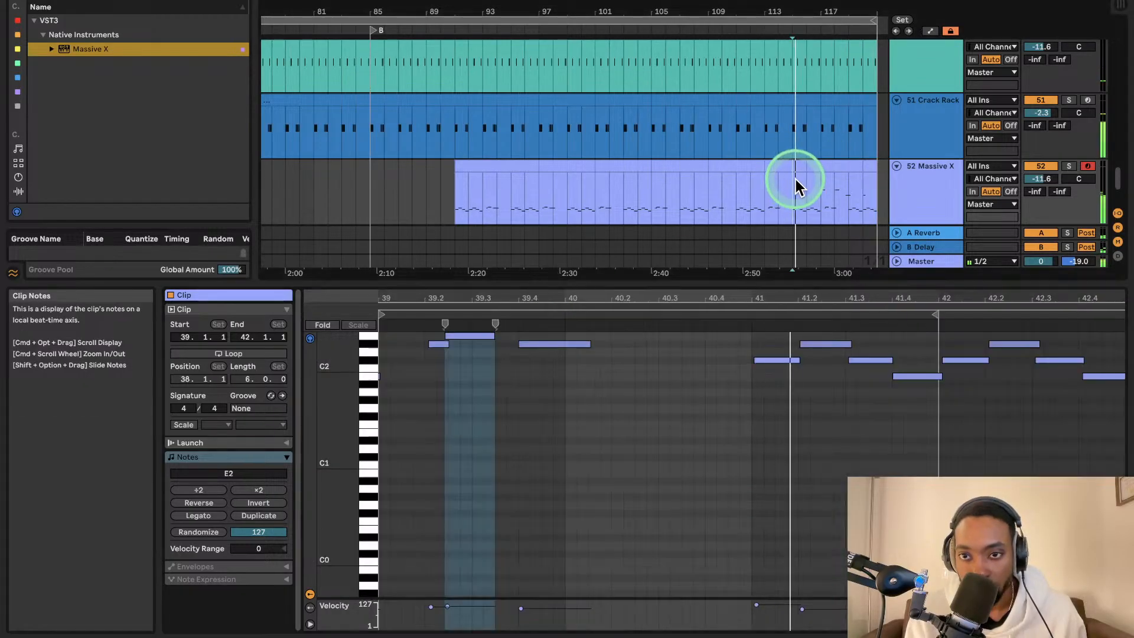
left_click(866, 166)
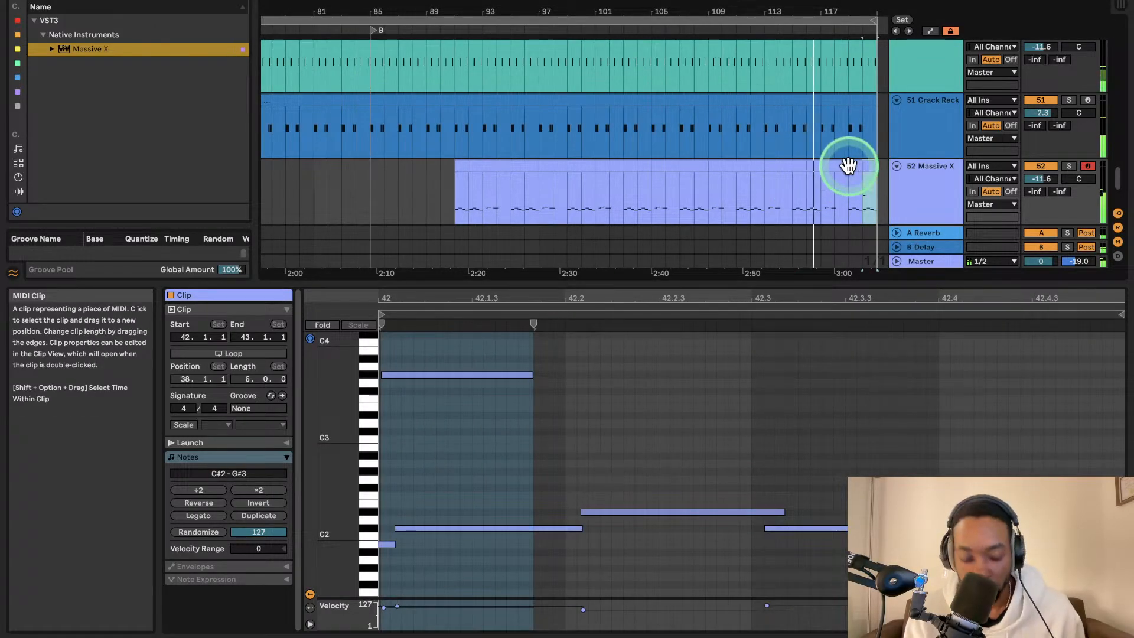
left_click(850, 166, "shift")
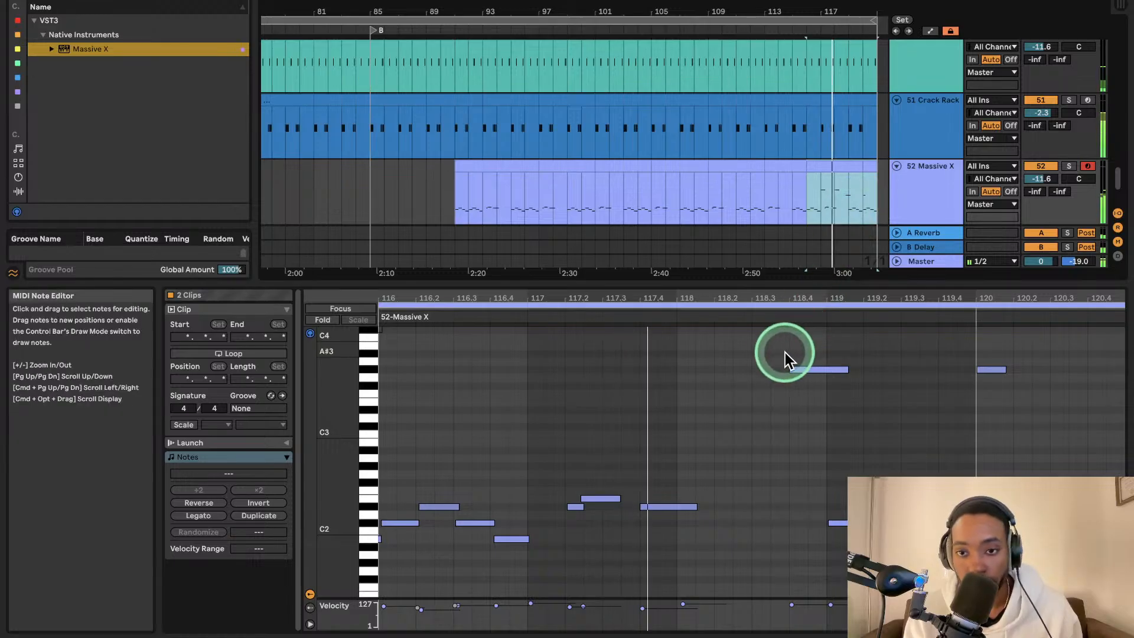
left_click(795, 319)
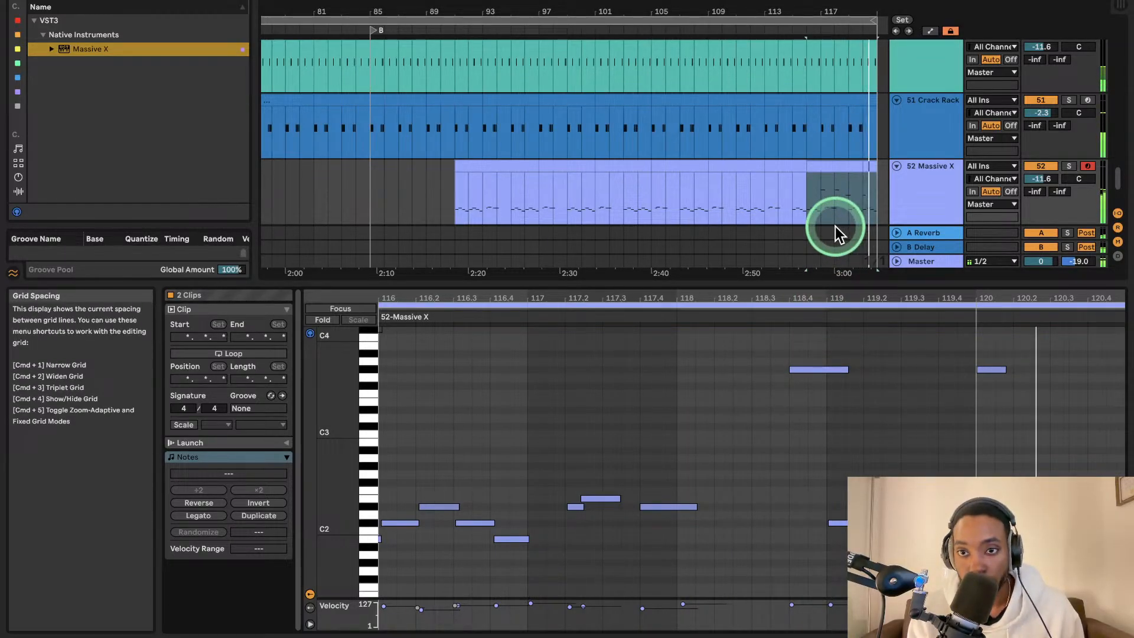
left_click(875, 171)
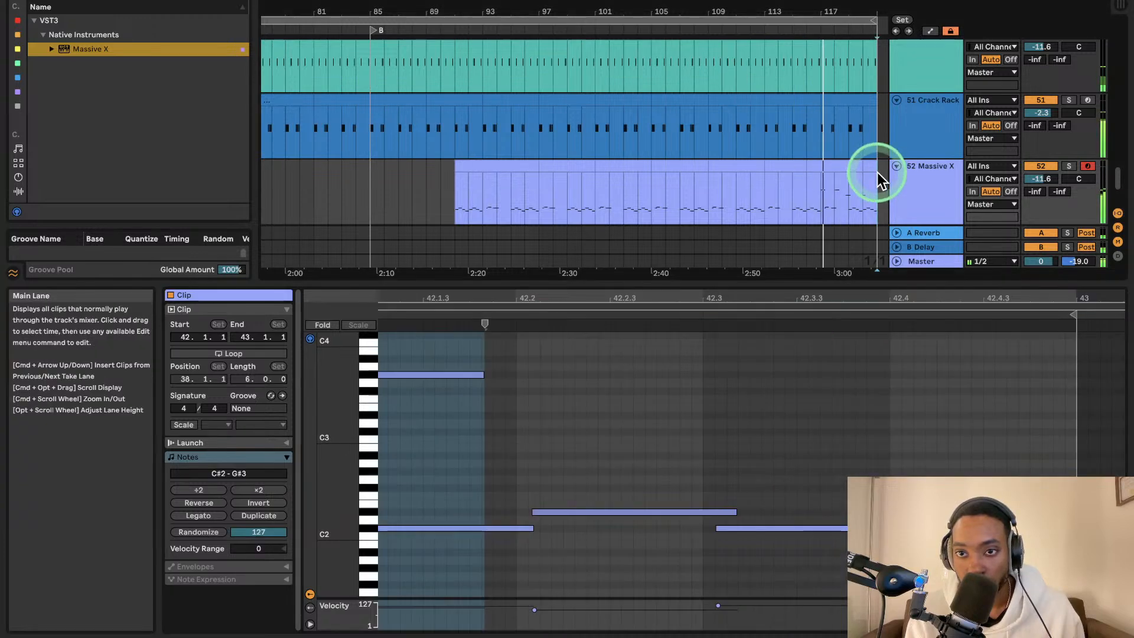
left_click(840, 168, "shift")
left_click(840, 169)
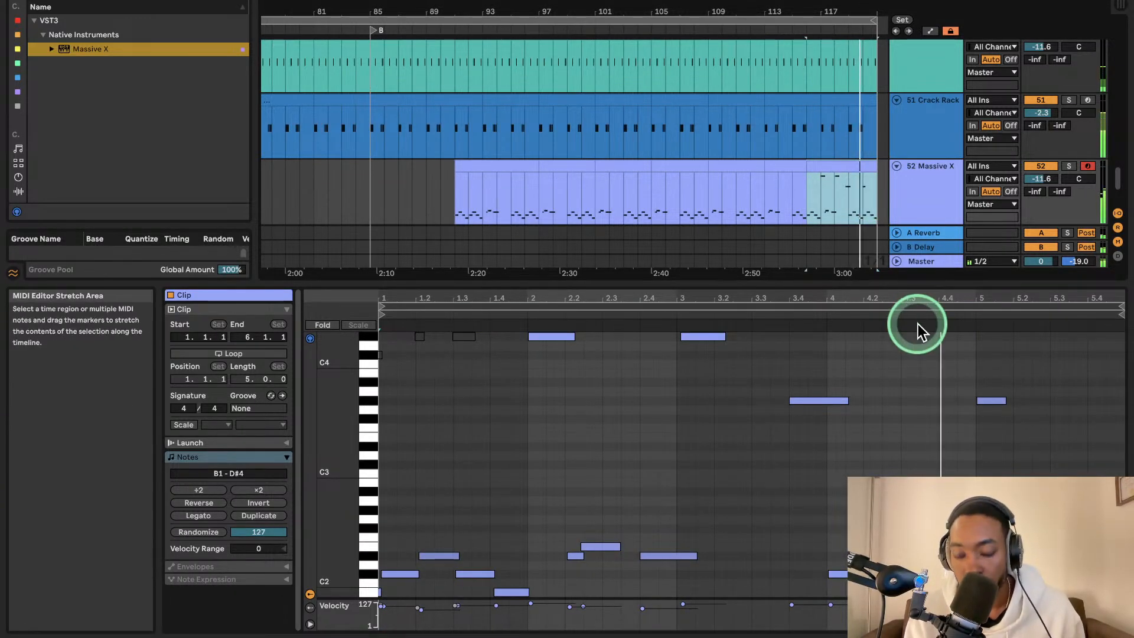
- Raise the high note at bar 5 of the consolidated clip to B3 and lengthen it to just before 5.3
left_click(991, 402)
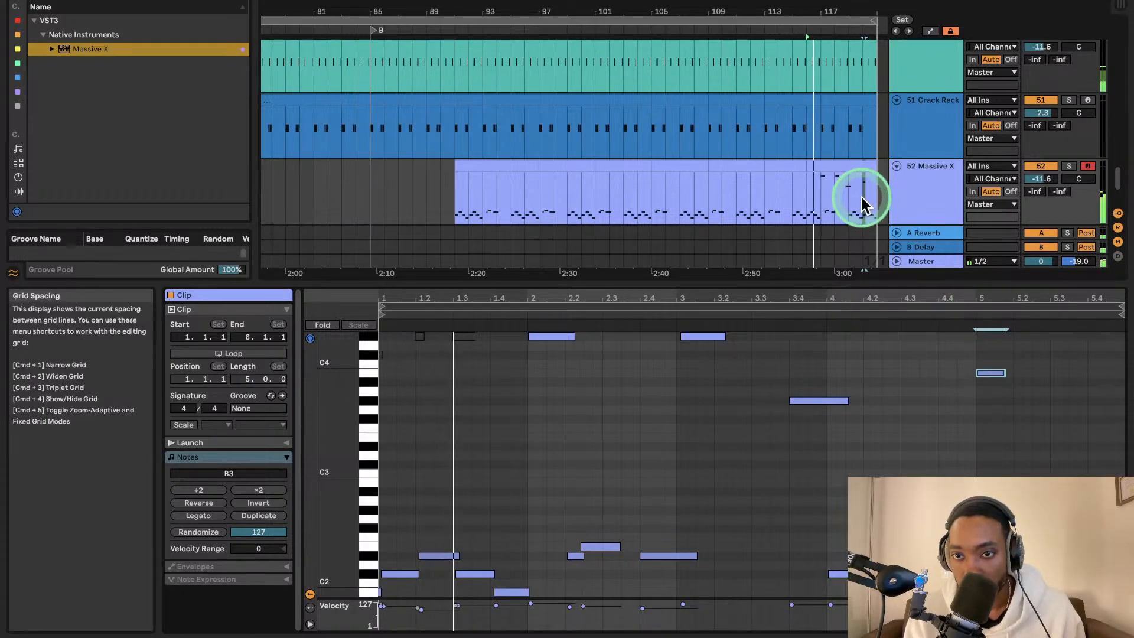
left_click(883, 189)
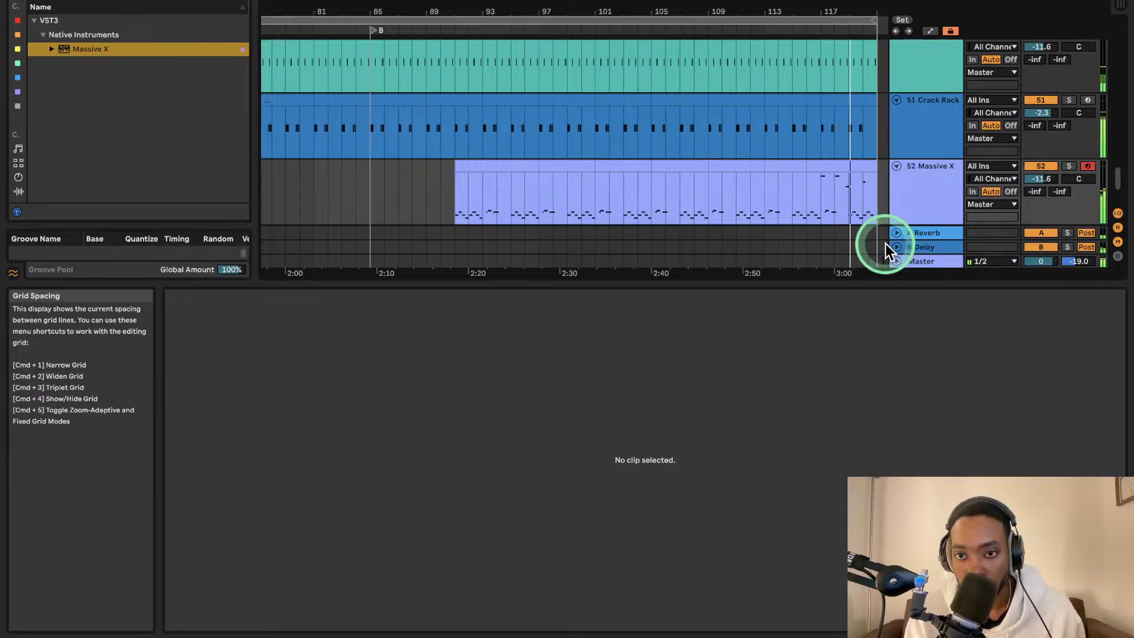
left_click(875, 185)
left_click_drag(1005, 373, 1045, 373)
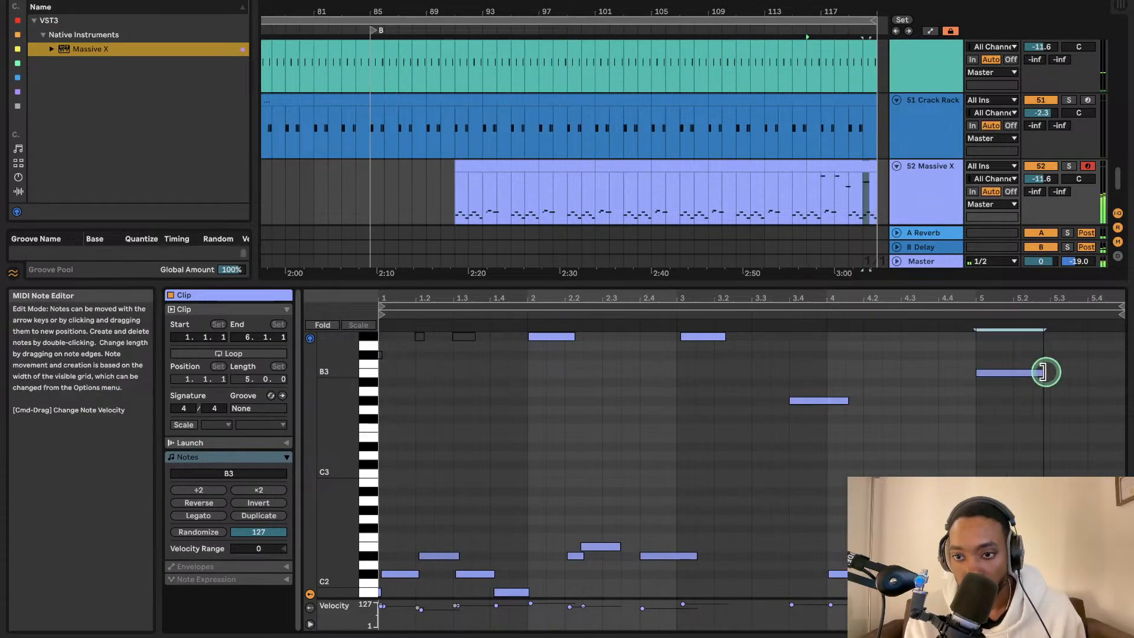
key("space")
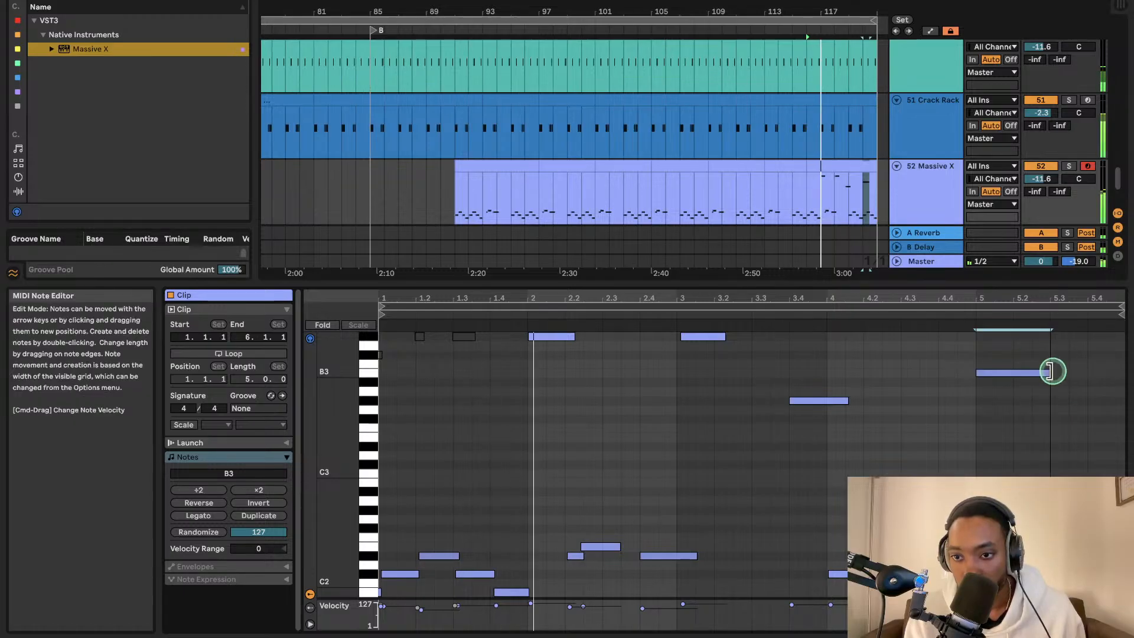
mouse_move(1043, 373)
left_mouse_down()
mouse_move(1028, 373)
mouse_move(1043, 372)
left_mouse_up()
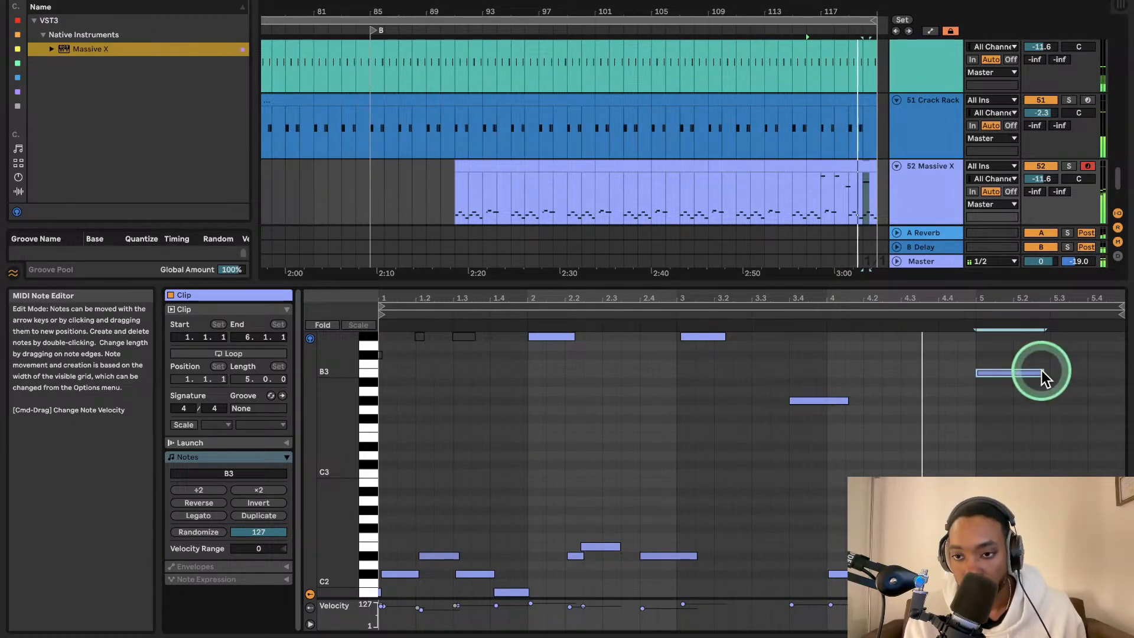
left_click(1008, 371, "super")
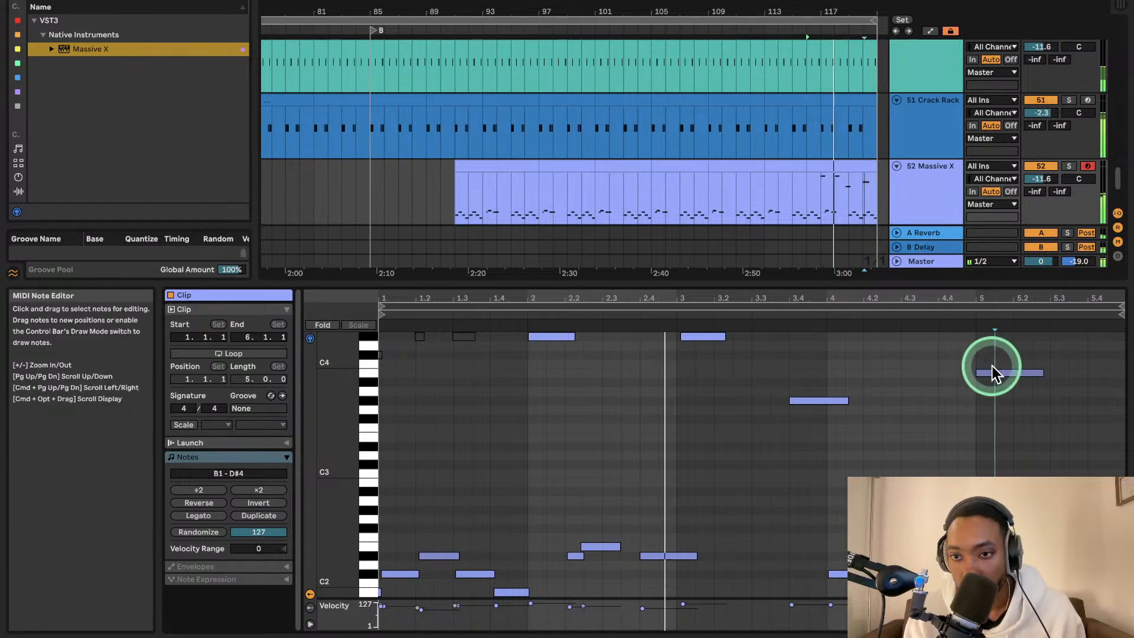
left_click(994, 344)
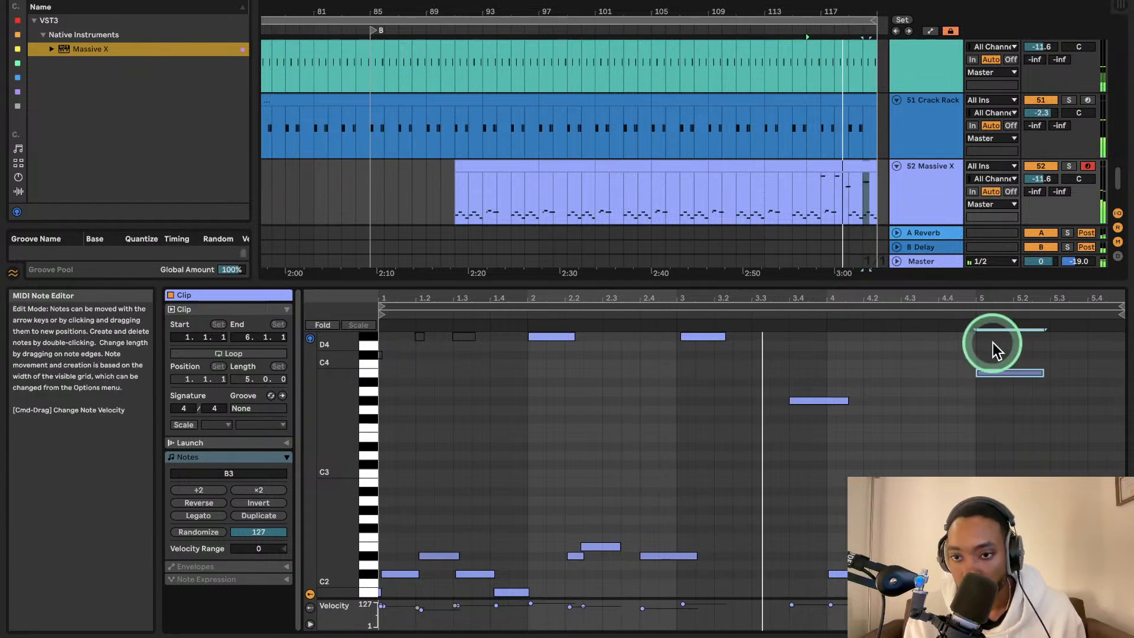
- Deactivate the B3 note at bar 5 of the consolidated Massive X clip
left_click(870, 243)
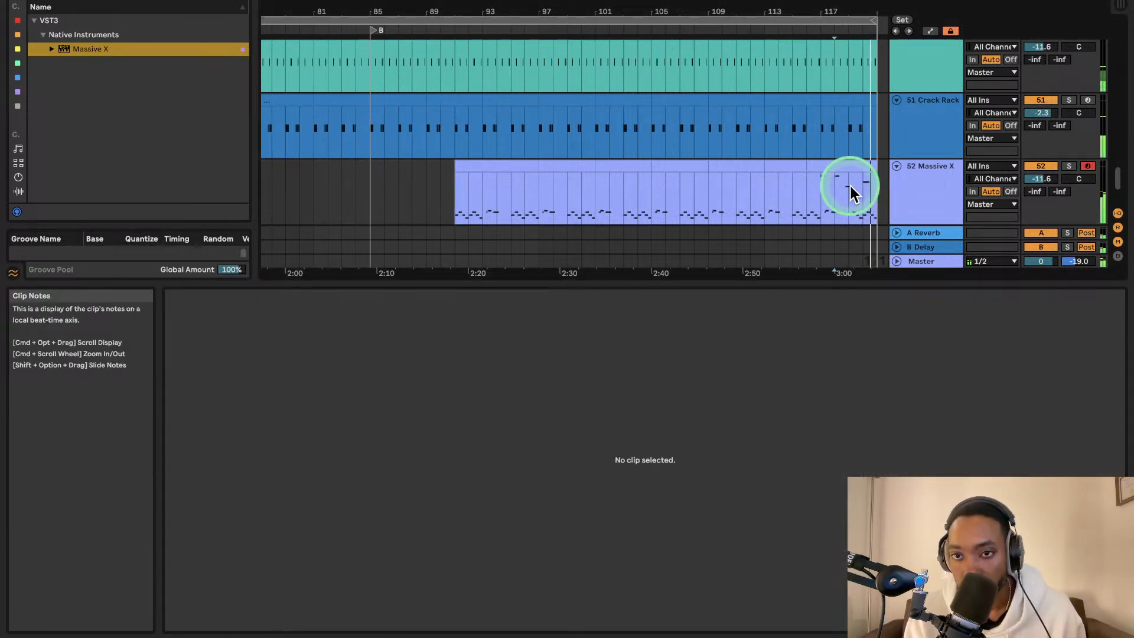
left_click(871, 178)
left_click(1009, 373)
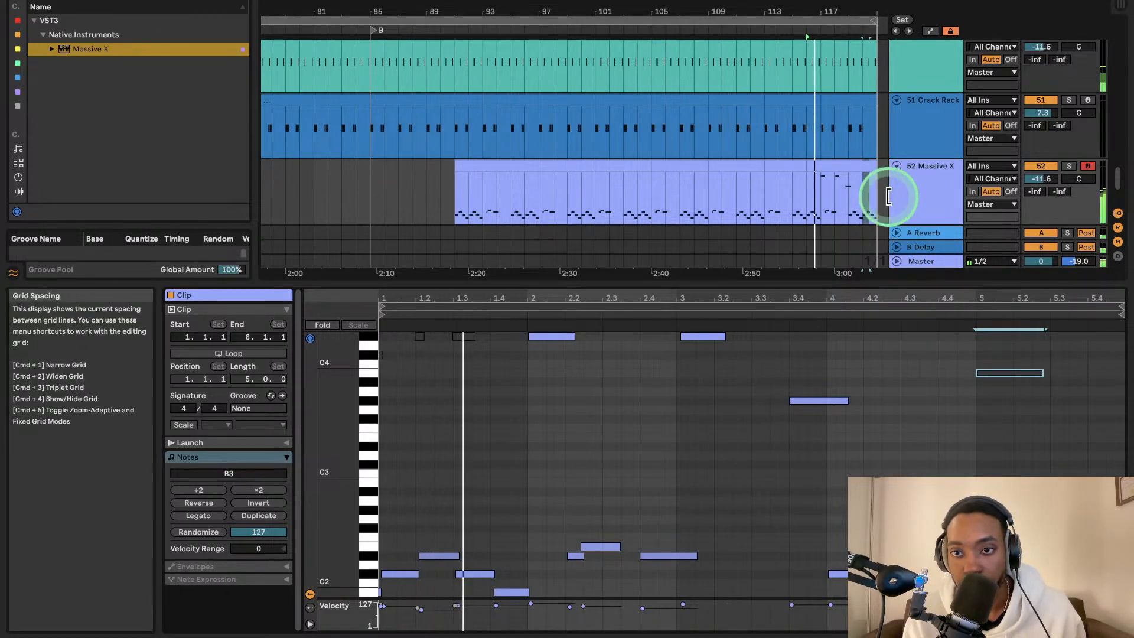
- Create another MIDI track loaded with Massive X directly below track 52
left_click_drag(859, 283, 845, 474)
scroll(862, 408, "right", 1)
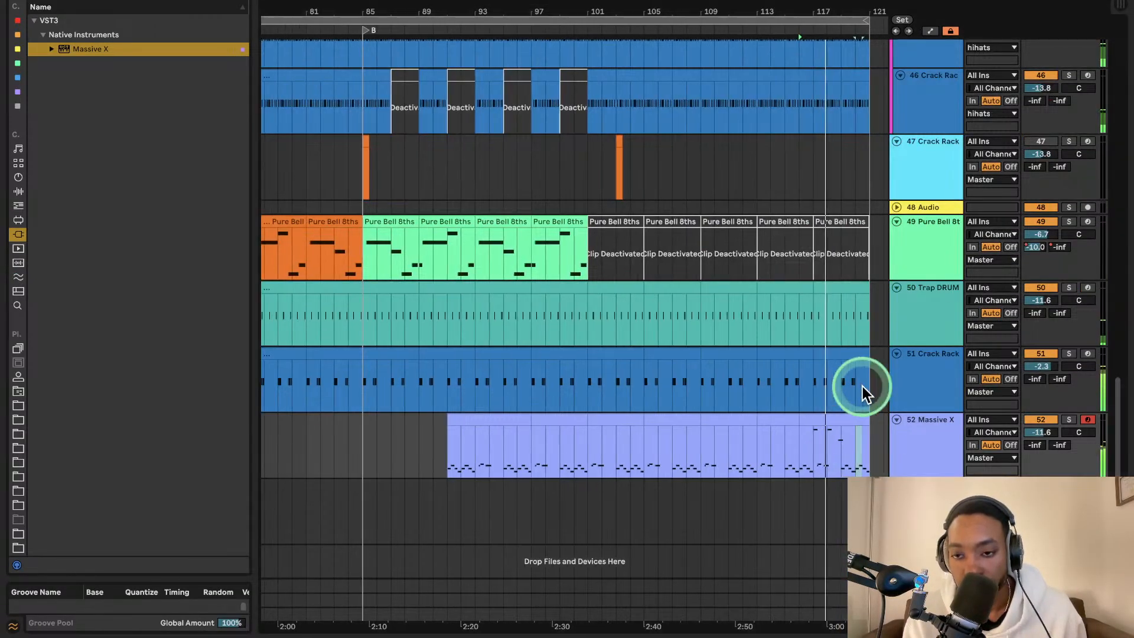
key("super+shift+t")
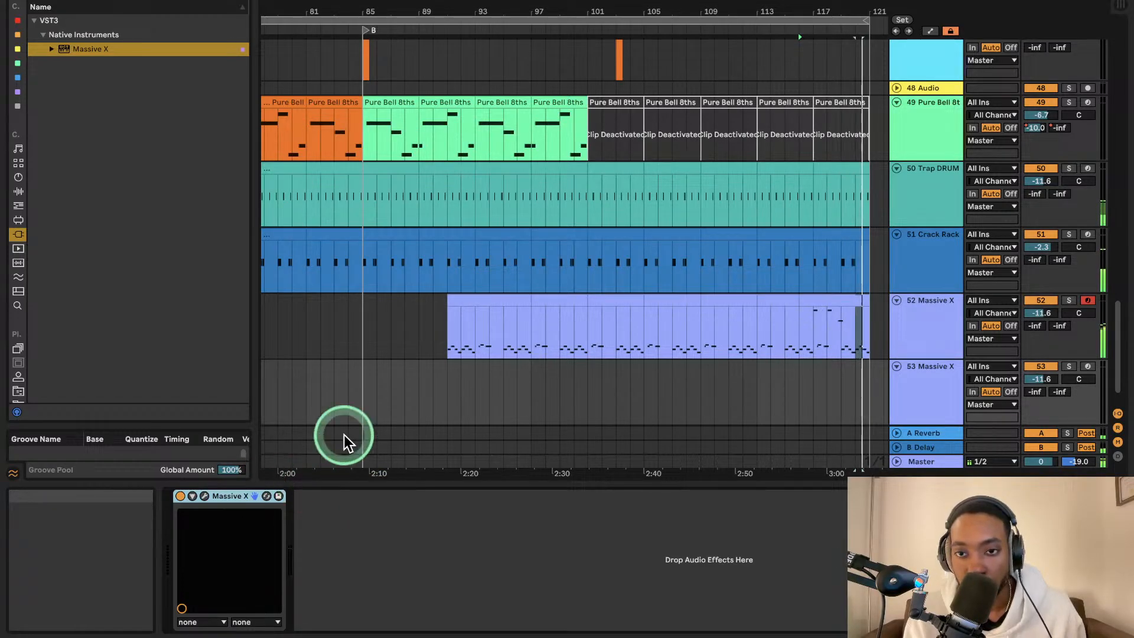
key("minus")
key("minus")
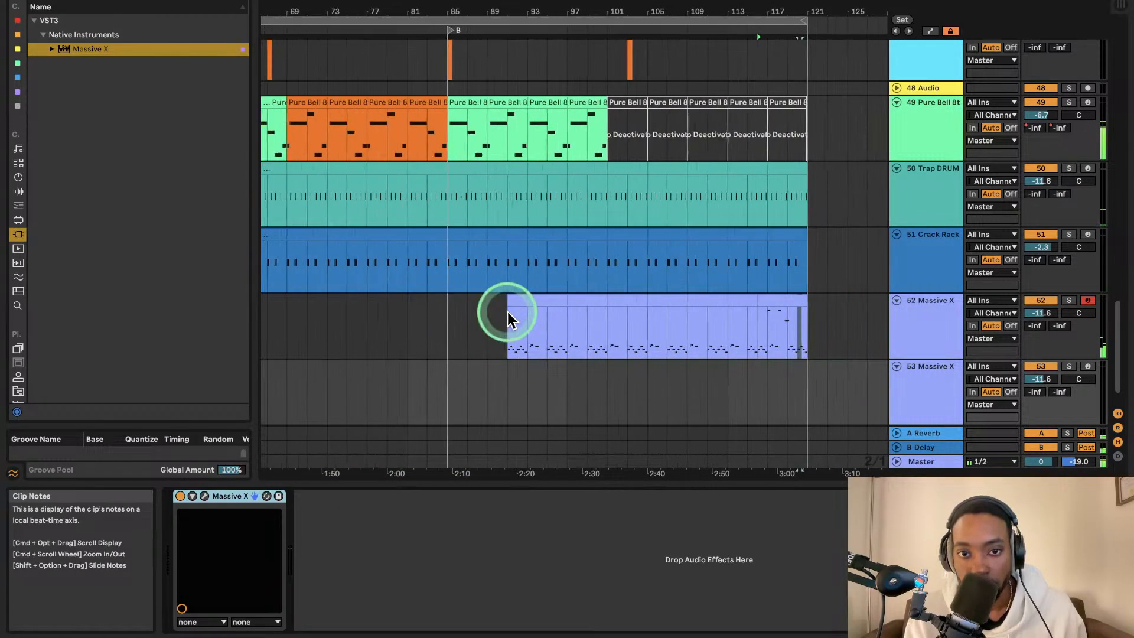
- Deactivate the track 45 Crack Rack hi-hat clips from bar 49 to bar 61
scroll(508, 316, "up", 2)
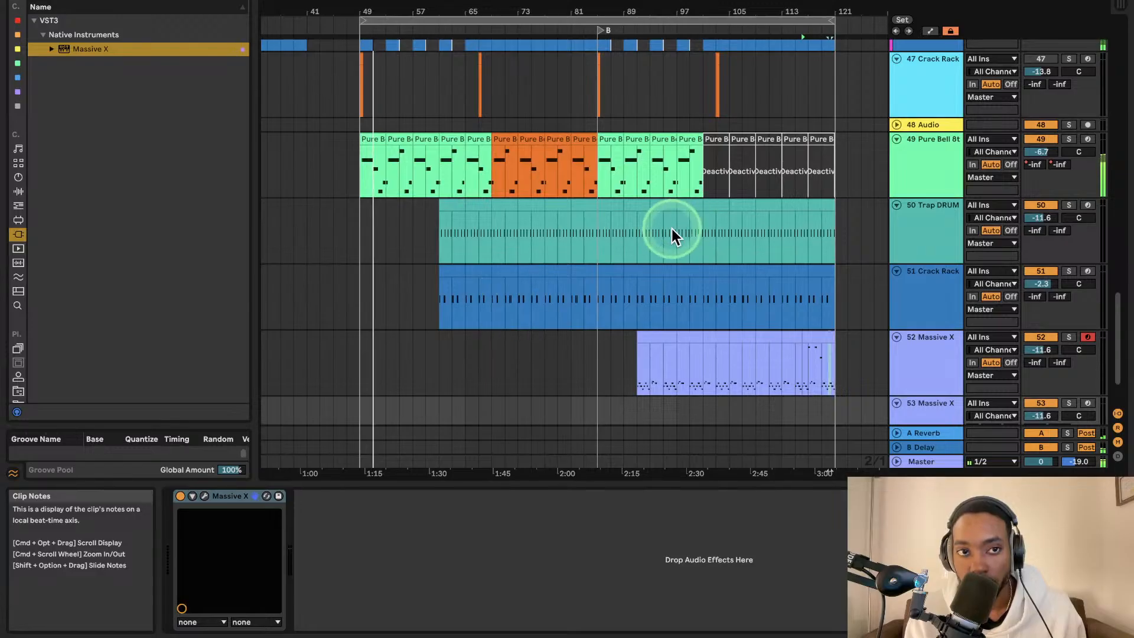
scroll(798, 192, "up", 2)
scroll(798, 193, "left", 3)
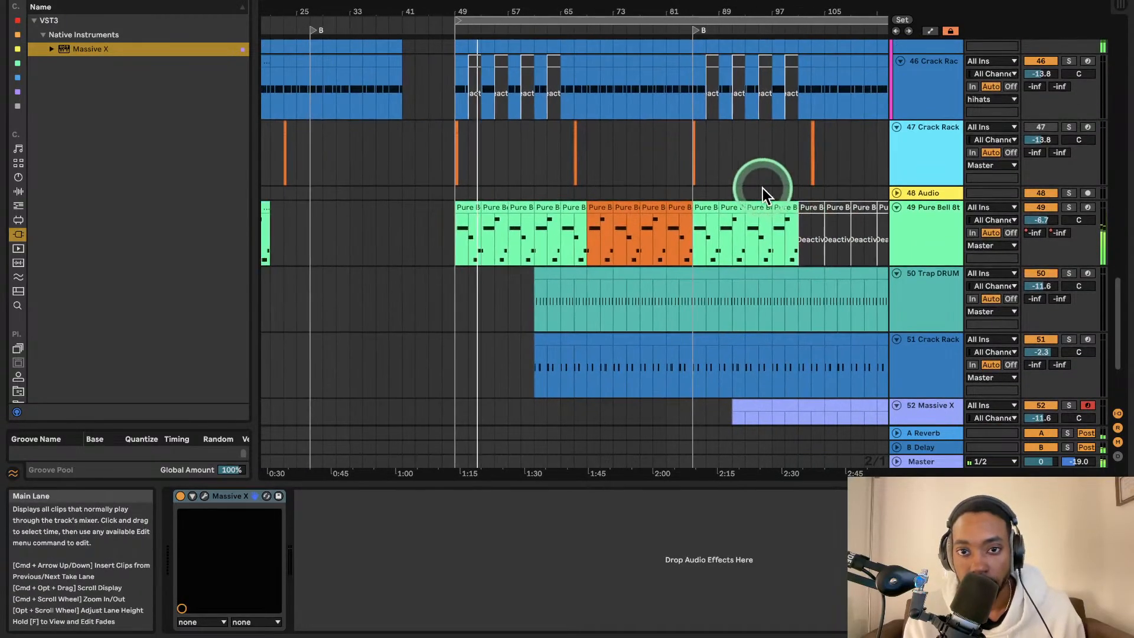
scroll(760, 187, "down", 2)
scroll(753, 190, "up", 5)
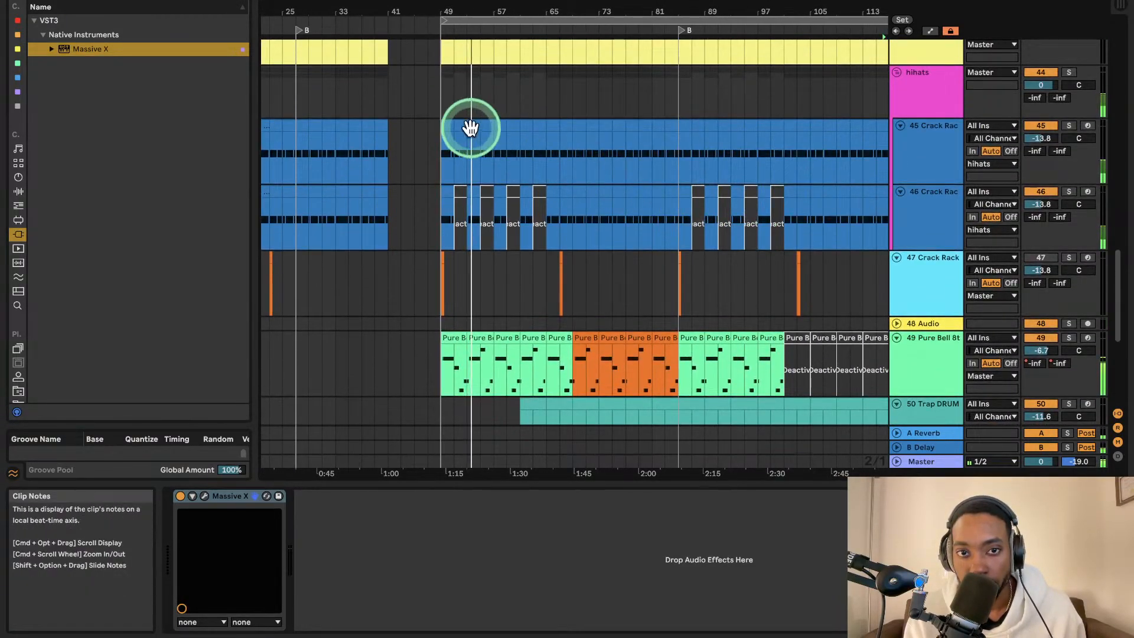
left_click(463, 126)
mouse_move(461, 126)
left_mouse_down()
mouse_move(511, 132)
mouse_move(448, 122)
mouse_move(458, 140)
left_mouse_up()
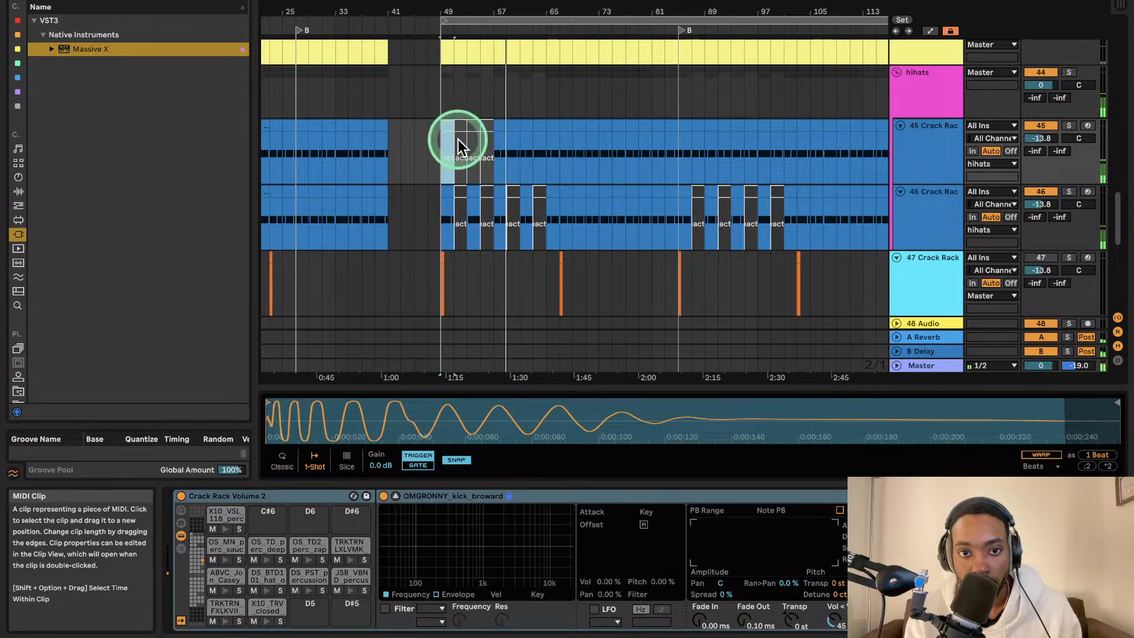
left_click(549, 106)
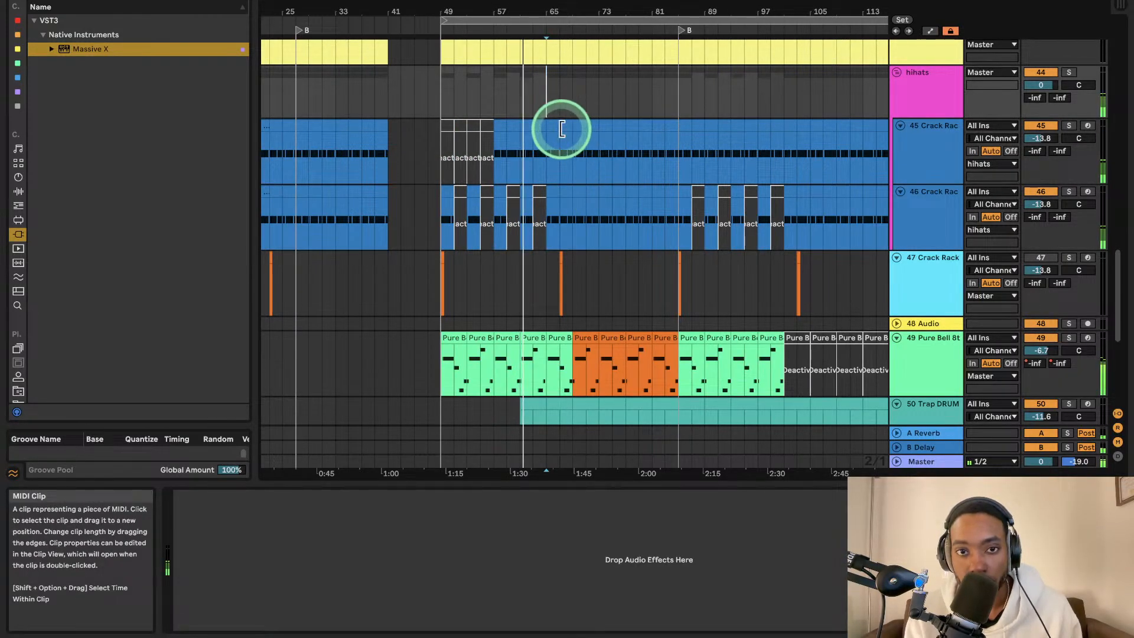
left_click(506, 128)
key("space")
key("space")
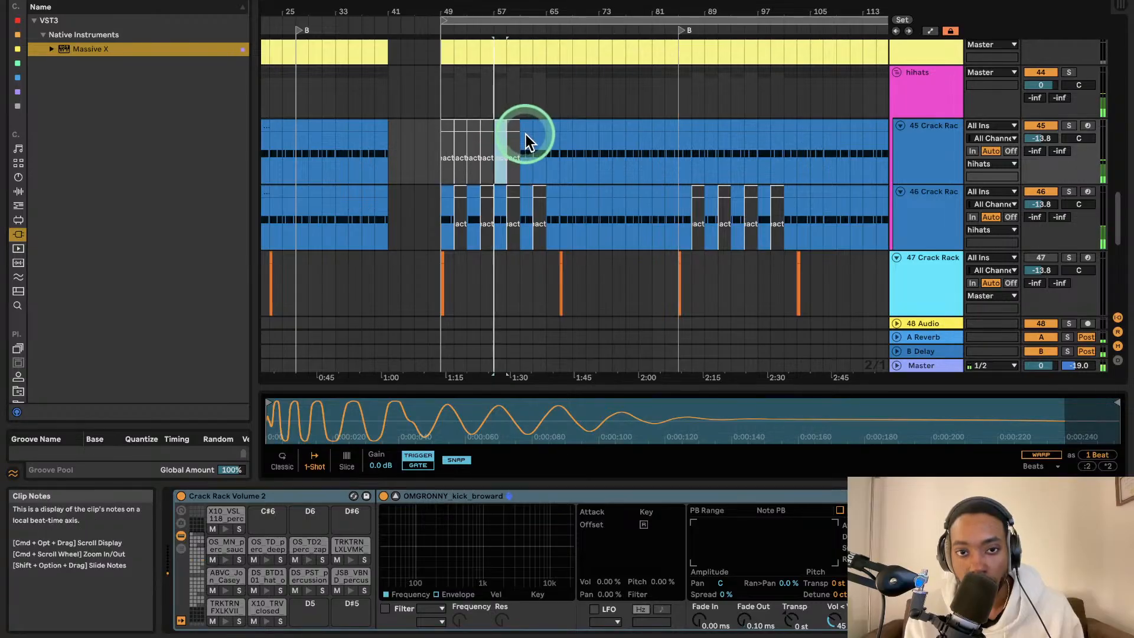
- Play from bar 49 and deactivate the still-active track 46 Crack Rack hi-hat clips between bars 49 and 61
scroll(513, 178, "up", 2)
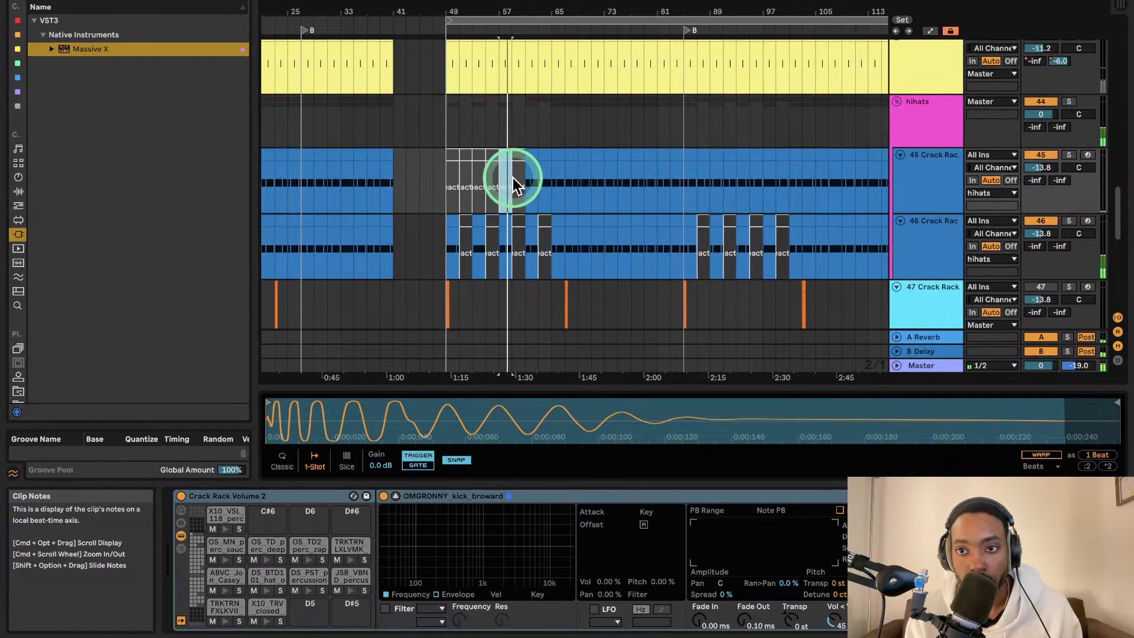
scroll(518, 176, "down", 3)
scroll(517, 176, "up", 1)
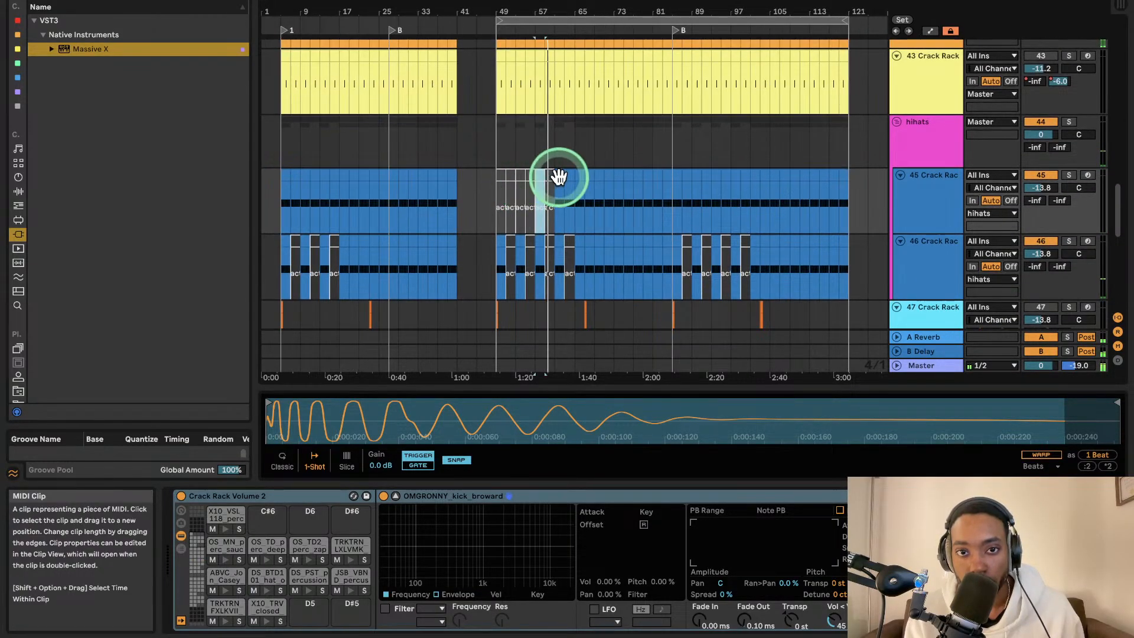
scroll(559, 179, "up", 2)
scroll(559, 179, "down", 1)
scroll(559, 179, "down", 3)
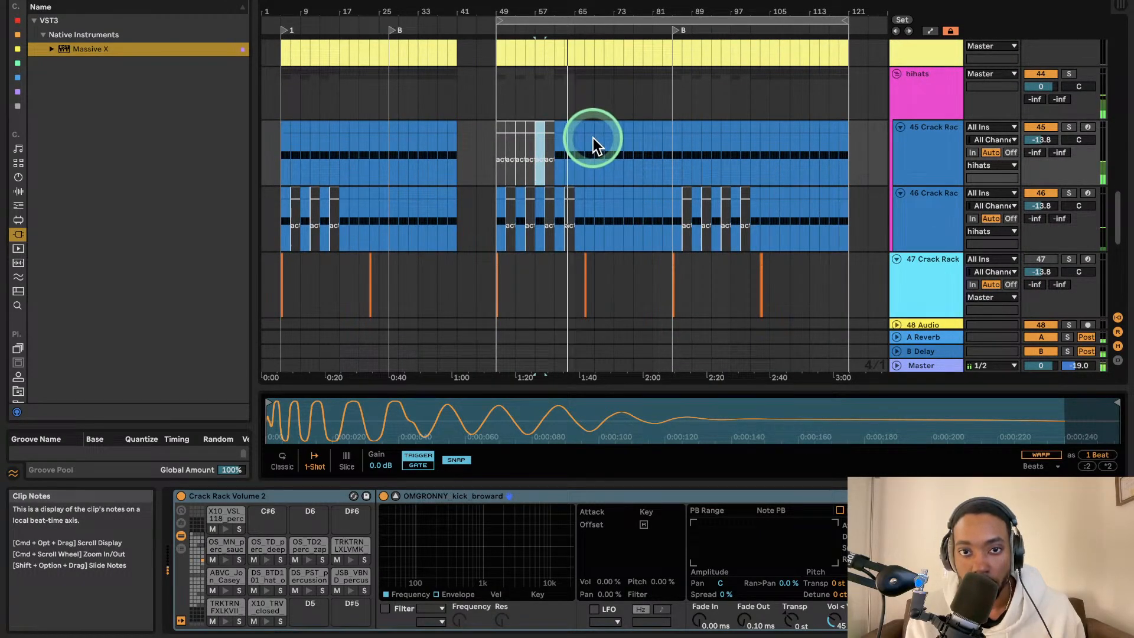
left_click(504, 139)
scroll(582, 155, "down", 9)
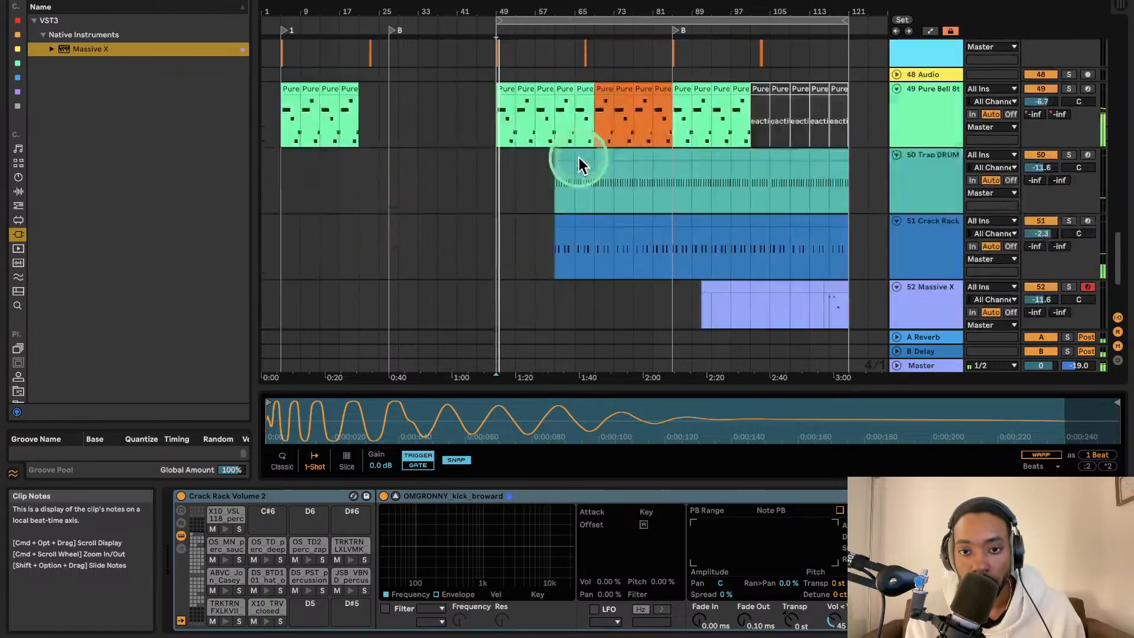
scroll(583, 151, "up", 10)
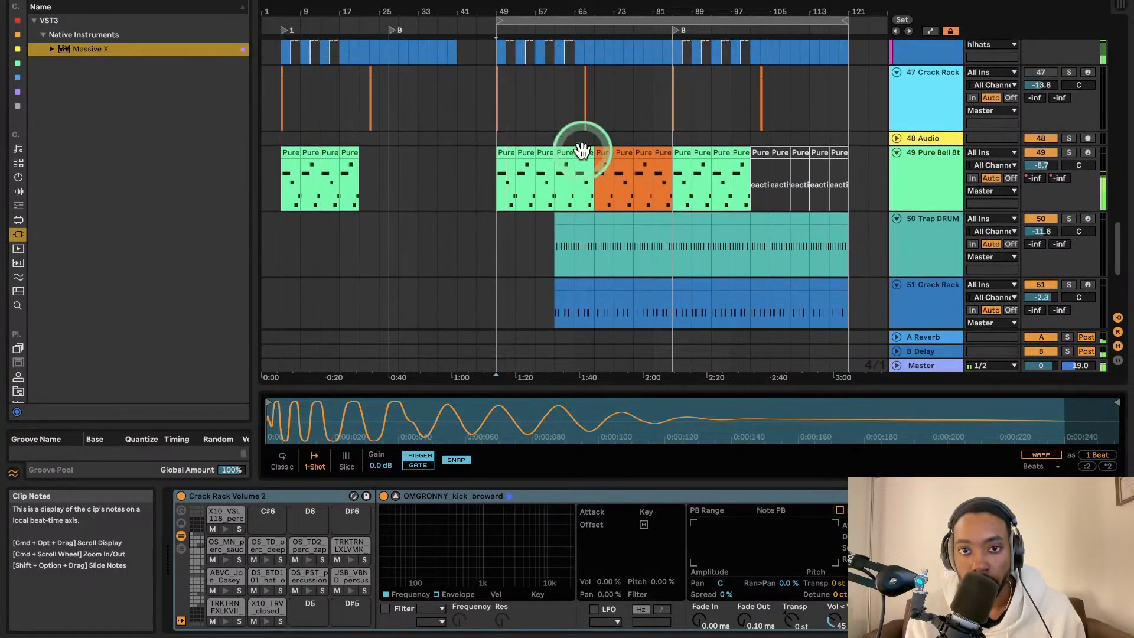
scroll(582, 155, "down", 3)
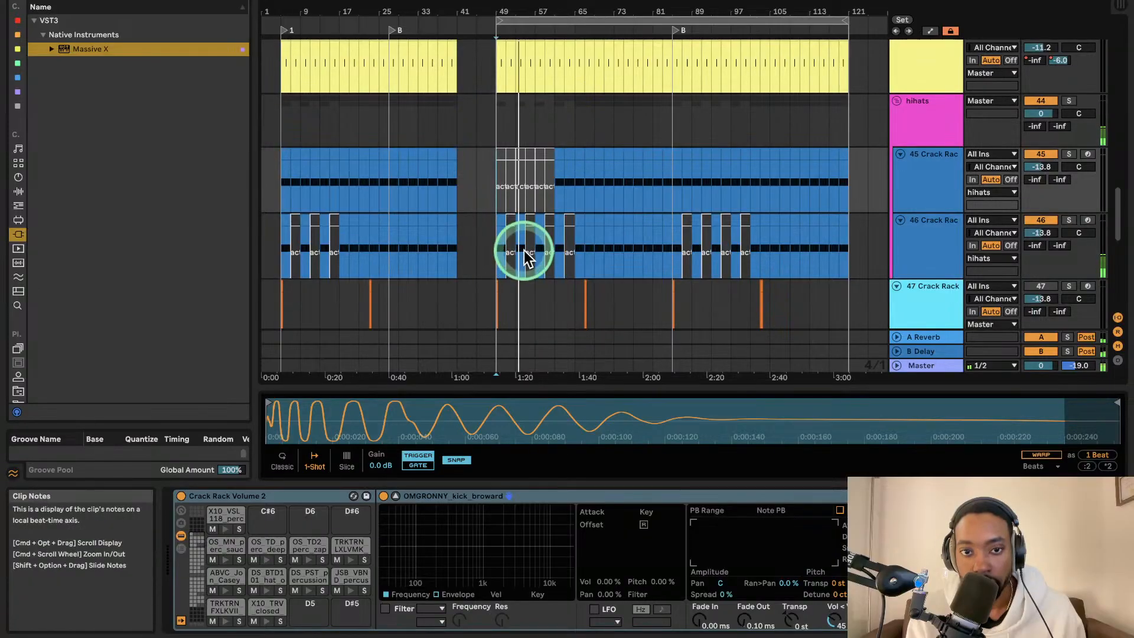
left_click(521, 222)
key("0")
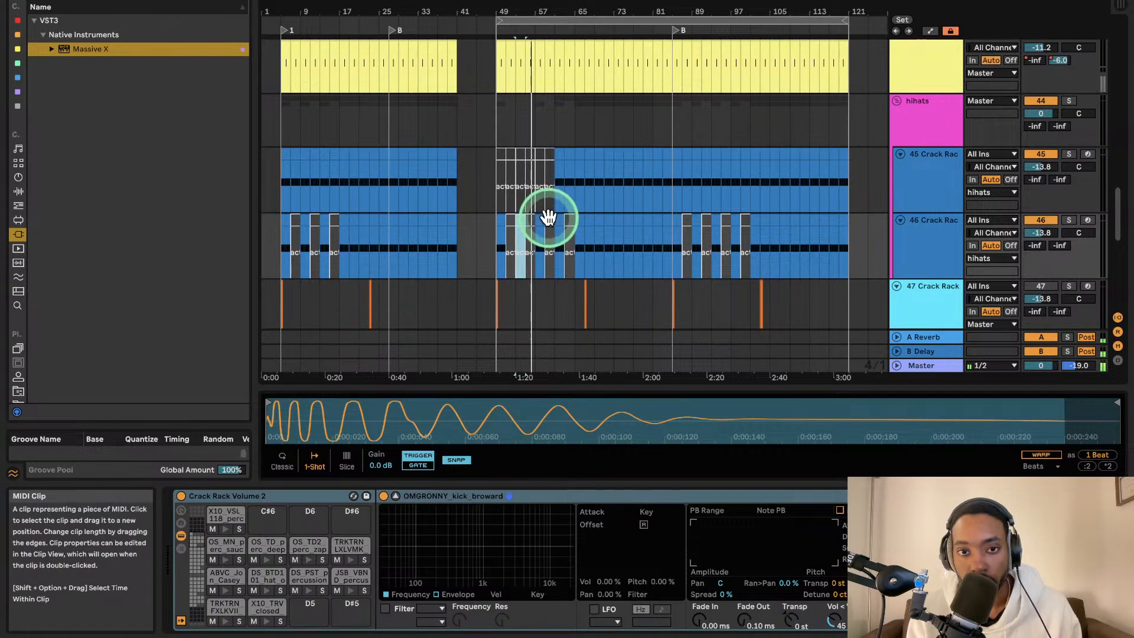
mouse_move(547, 220)
left_mouse_down()
mouse_move(494, 232)
mouse_move(541, 215)
left_mouse_up()
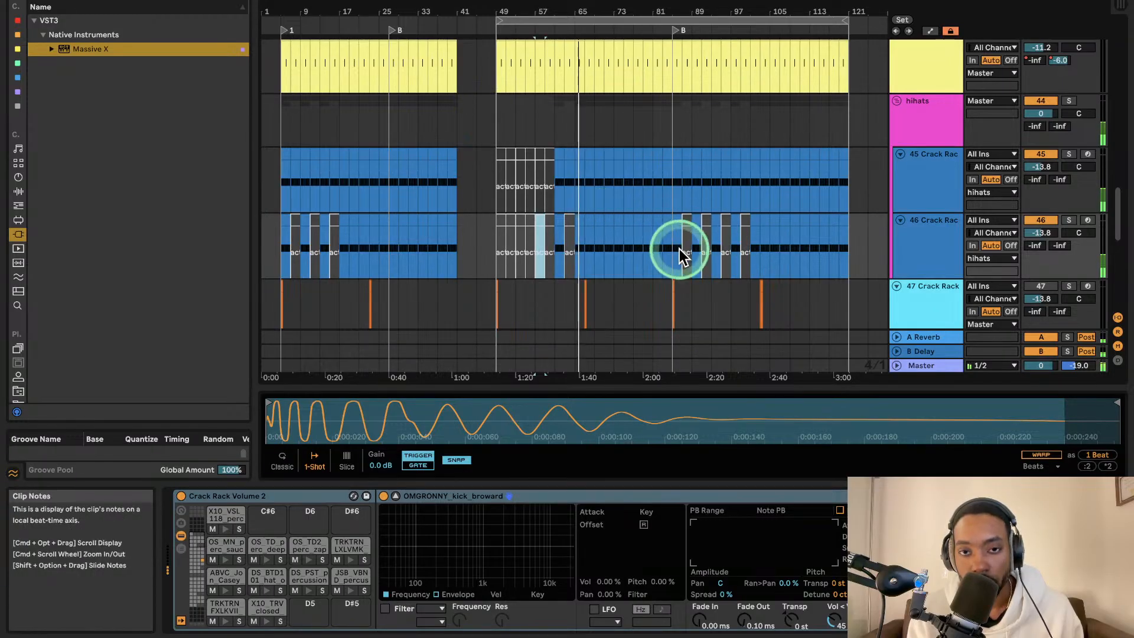
- Deactivate the two-bar hi-hat clips on track 46 that start at bars 69, 75 and 81
left_click(596, 227)
key("super+v")
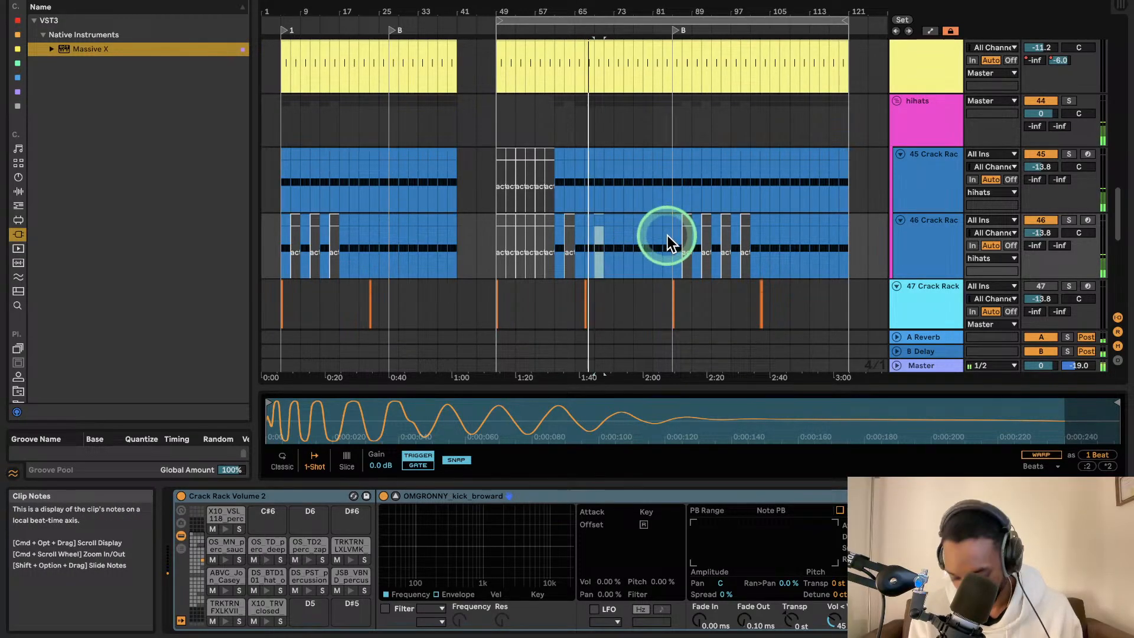
left_click(624, 220)
key("super+v")
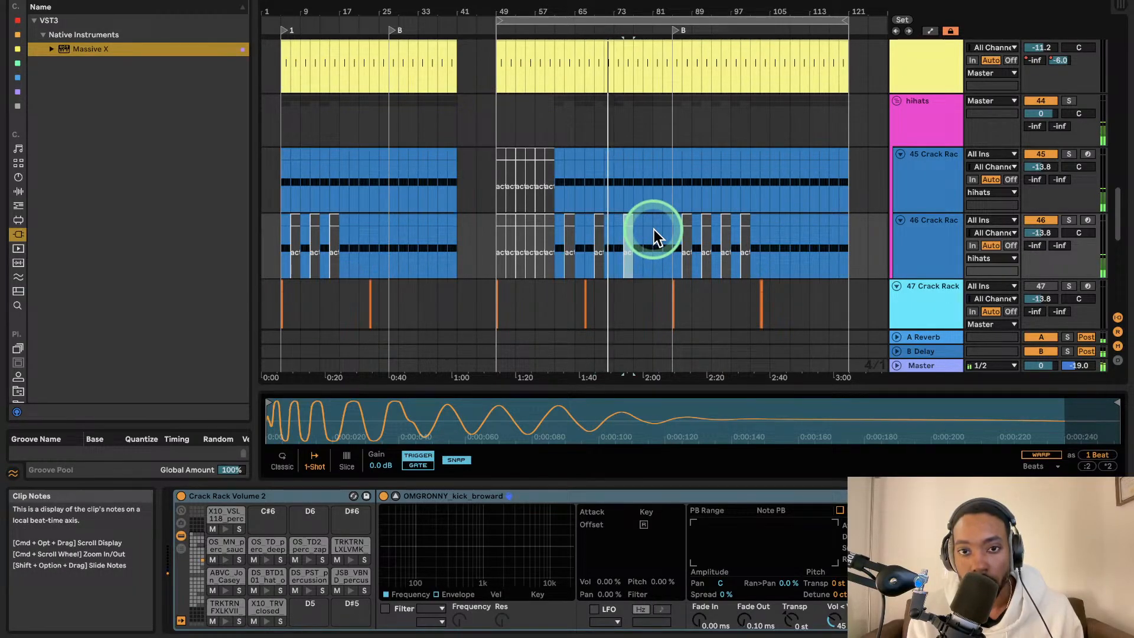
left_click(654, 229)
key("super+v")
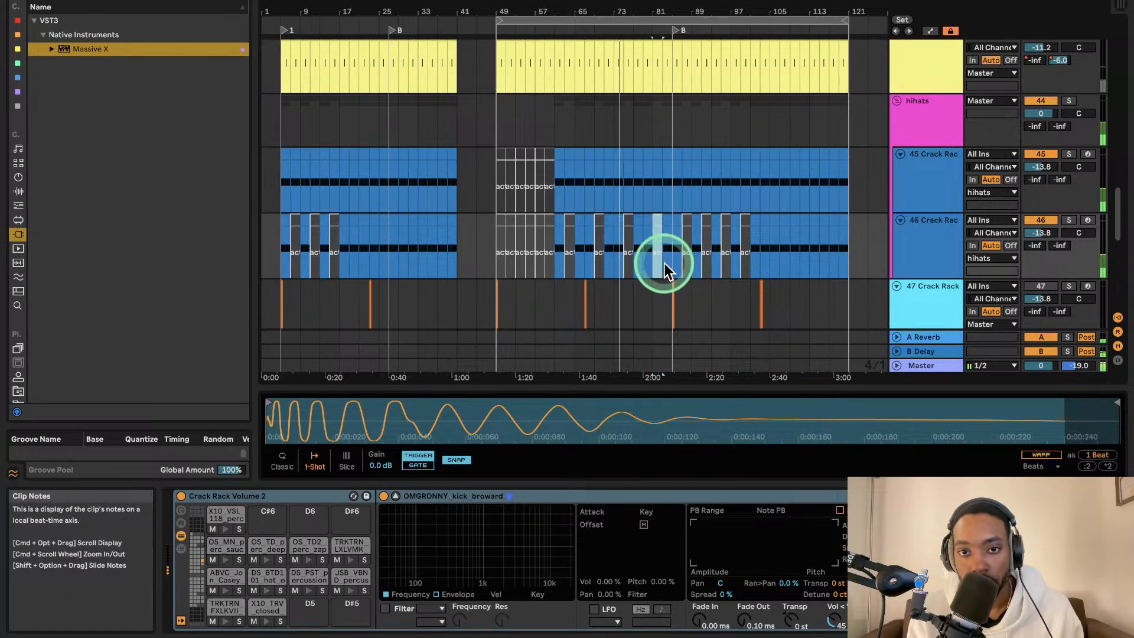
- Deactivate the two-bar hi-hat clips on track 46 that start at bars 105, 111 and 117
left_click(775, 222)
key("0")
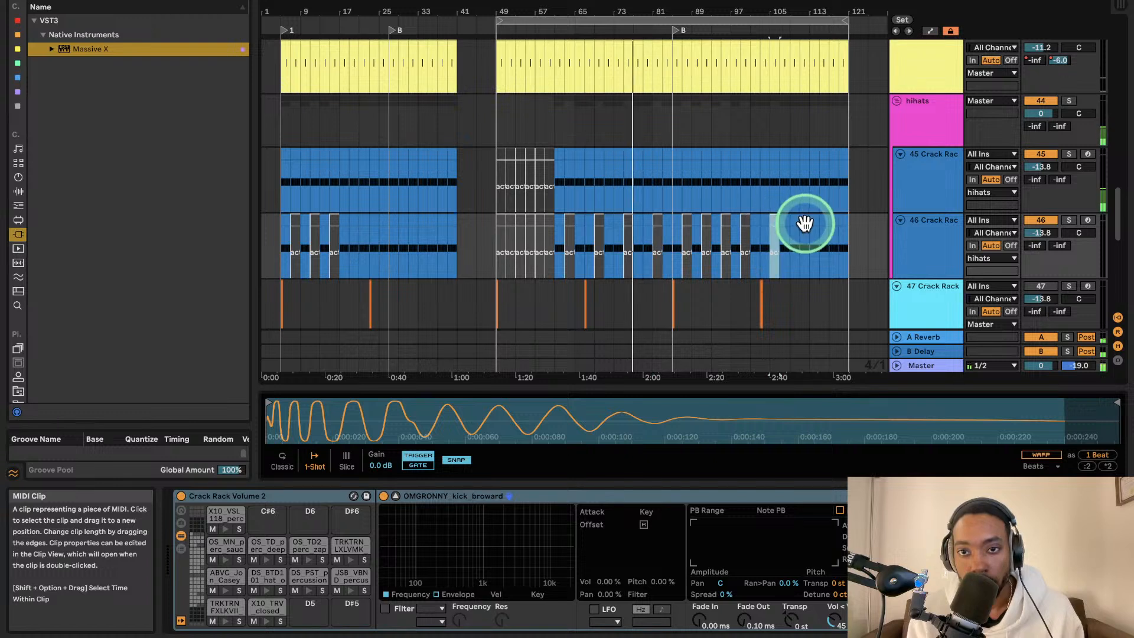
left_click(806, 222)
key("0")
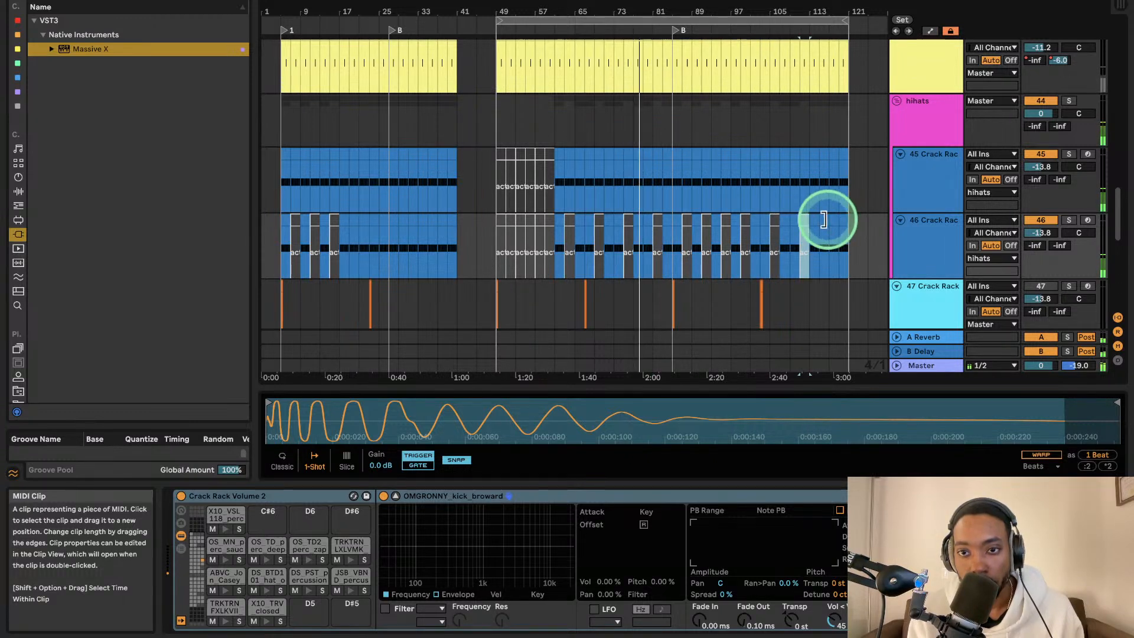
left_click(834, 221)
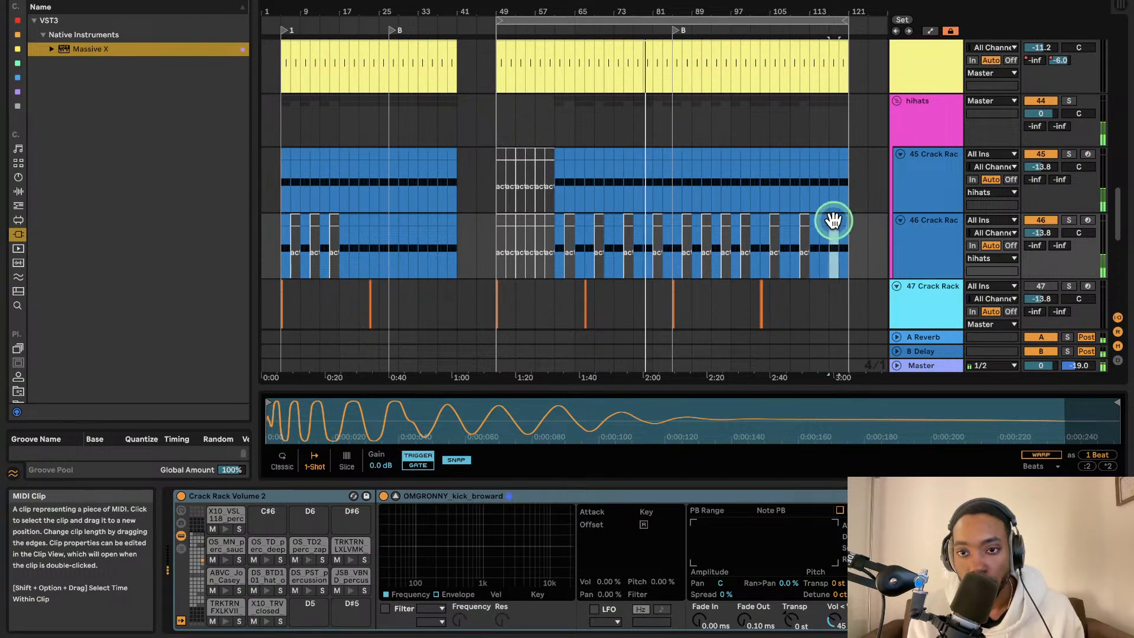
key("0")
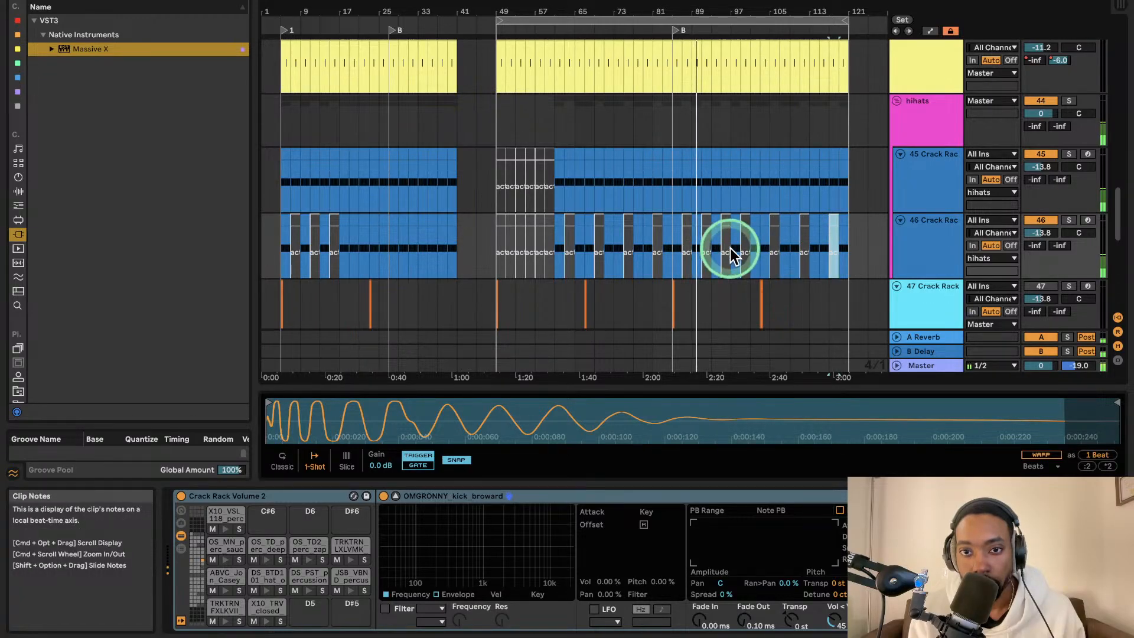
- Deactivate the Pure Bell 8ths clips from bar 89 to bar 101 on track 49
scroll(757, 235, "down", 5)
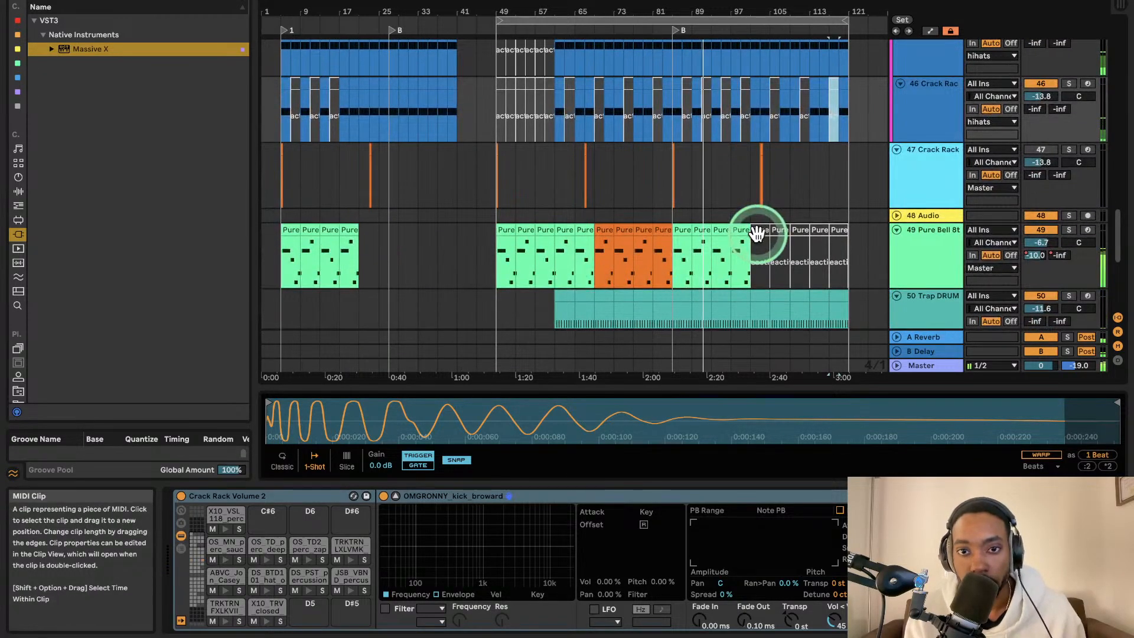
scroll(756, 235, "down", 8)
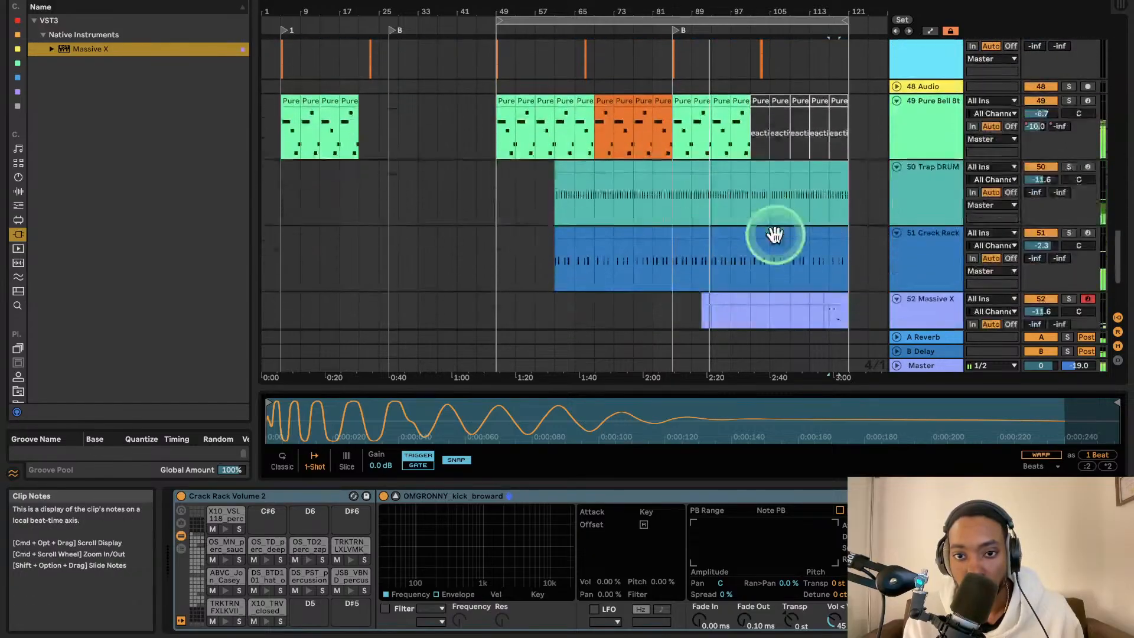
scroll(717, 124, "up", 3)
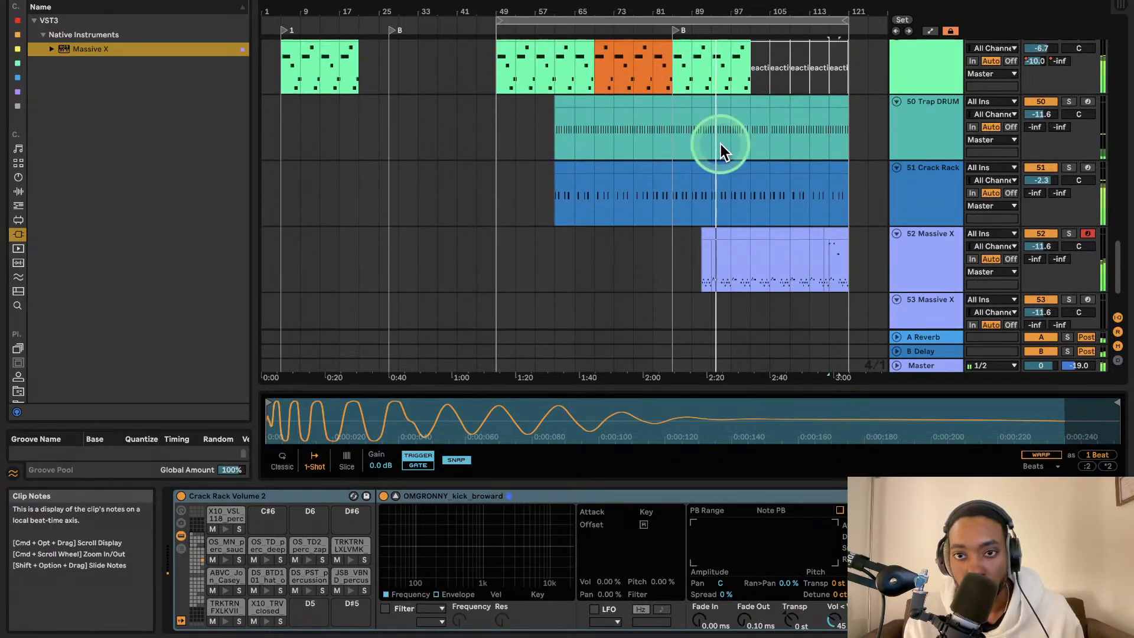
left_click(721, 81)
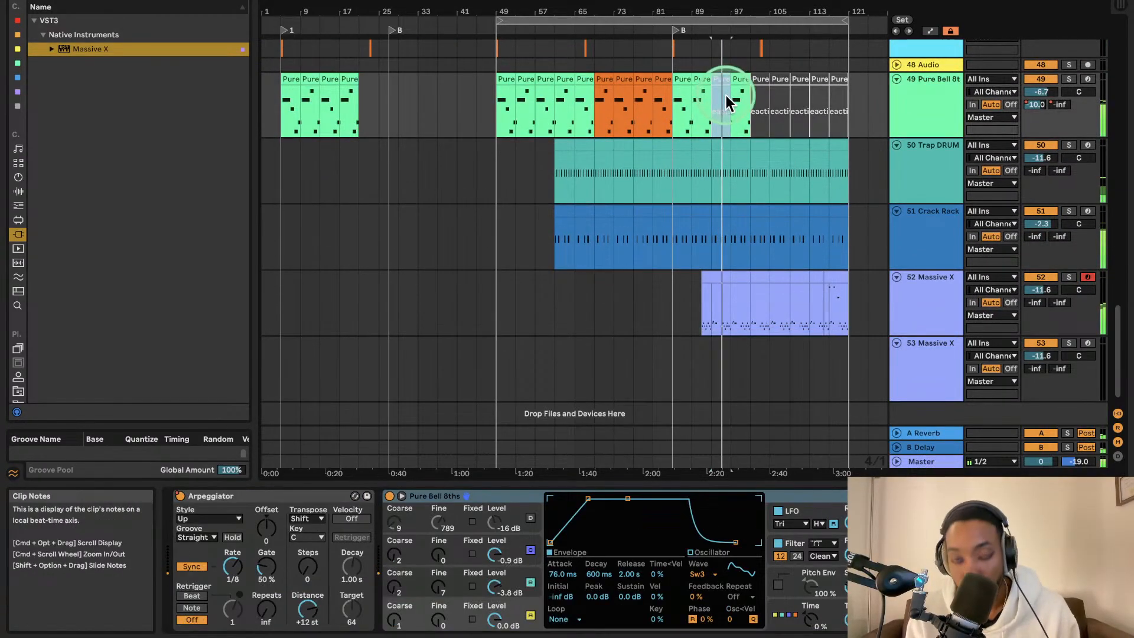
left_click(741, 81)
key("0")
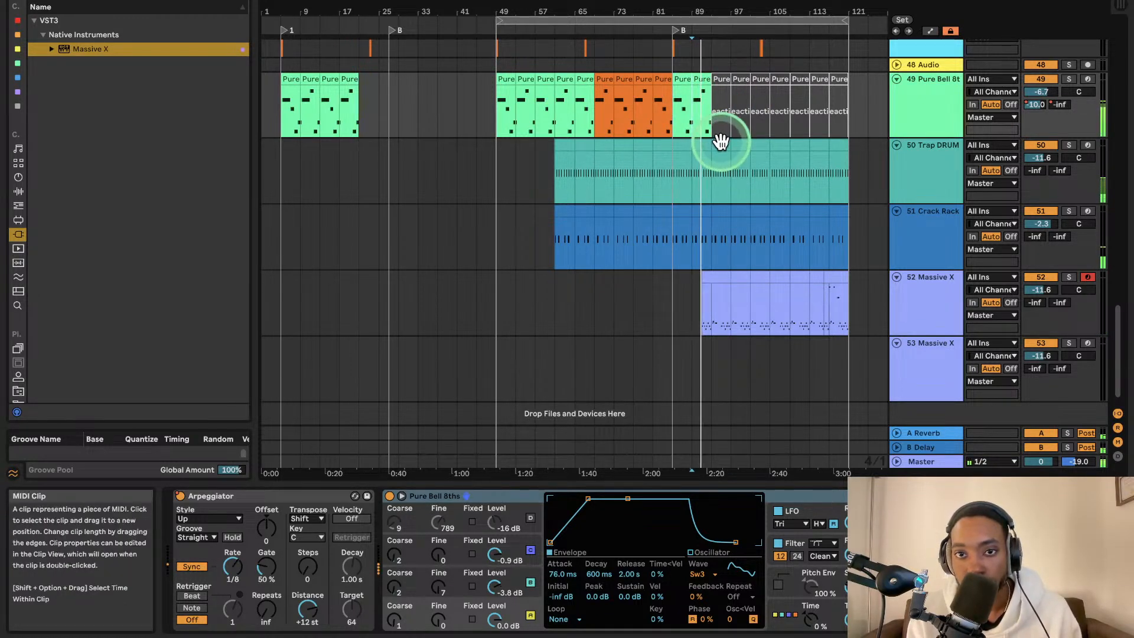
left_click(705, 80)
key("0")
- Play from bar 89 to check the transition from the Pure Bell 8ths melody into the Massive X part
key("space")
key("space")
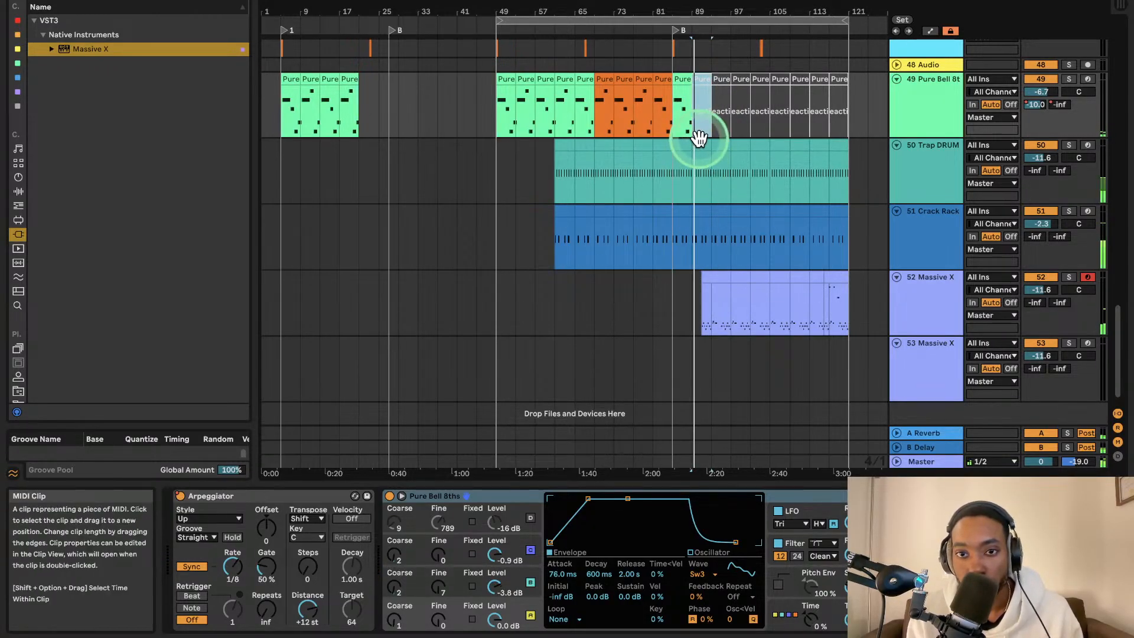
scroll(705, 182, "up", 10)
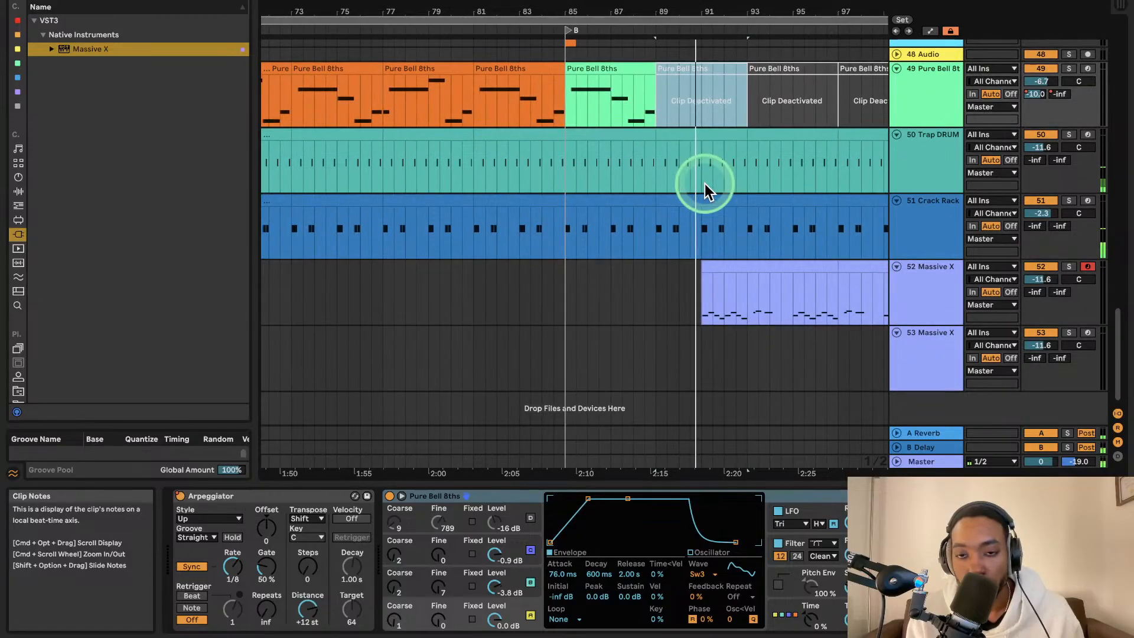
scroll(704, 183, "down", 3)
scroll(704, 184, "up", 2)
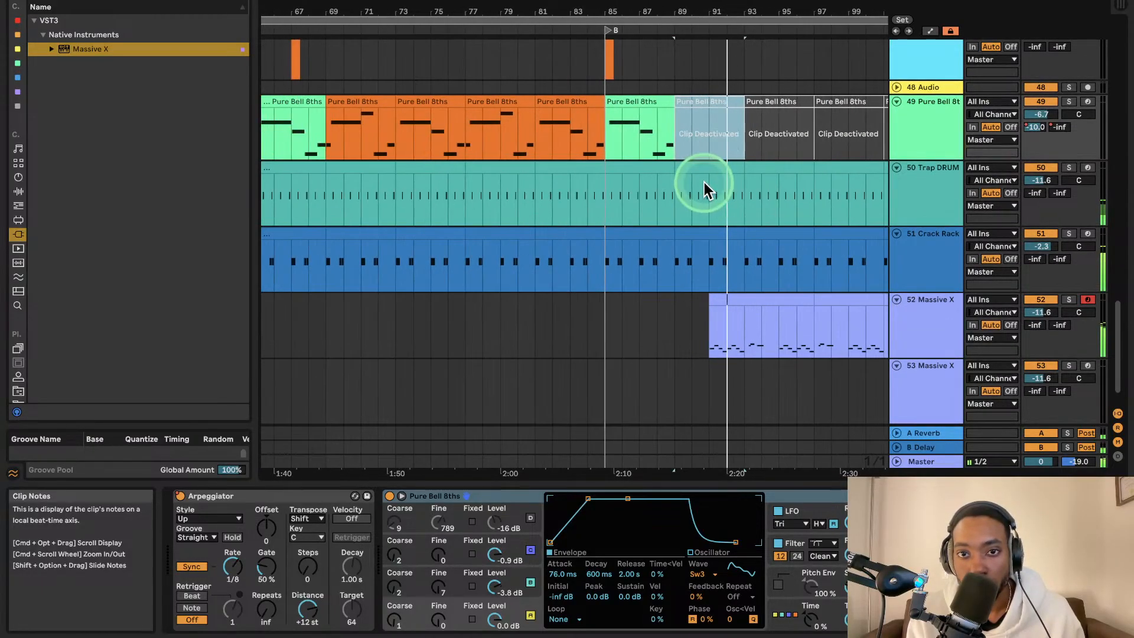
left_click(672, 289)
scroll(679, 286, "down", 3)
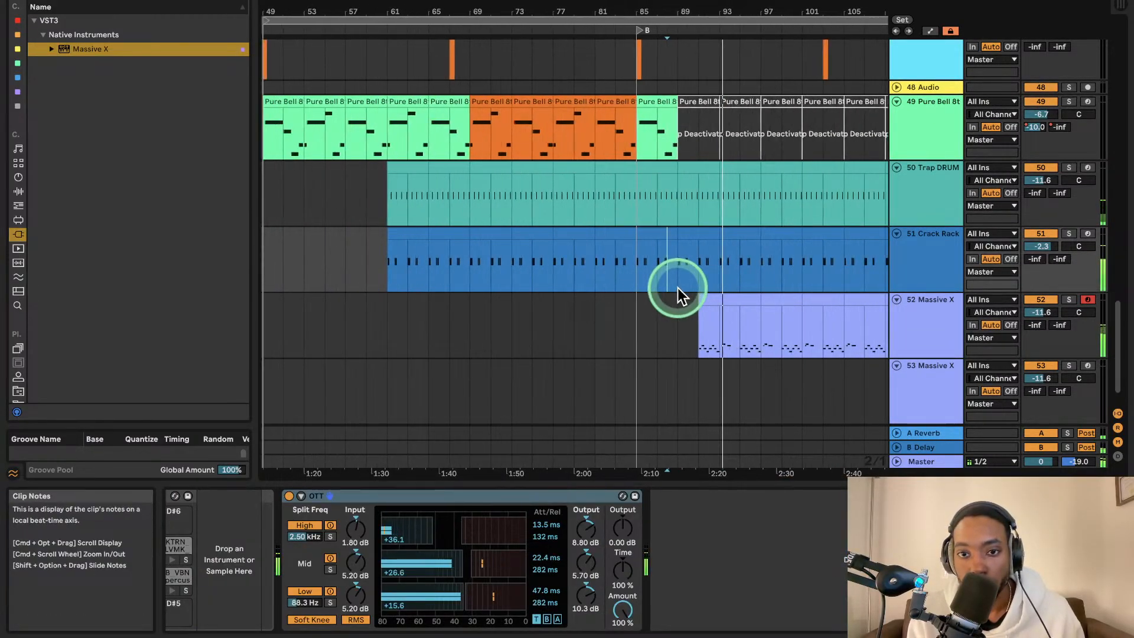
- Duplicate the whole looped section from bar 49 to bar 121 on all tracks, directly after itself
scroll(677, 286, "down", 3)
scroll(650, 266, "up", 3)
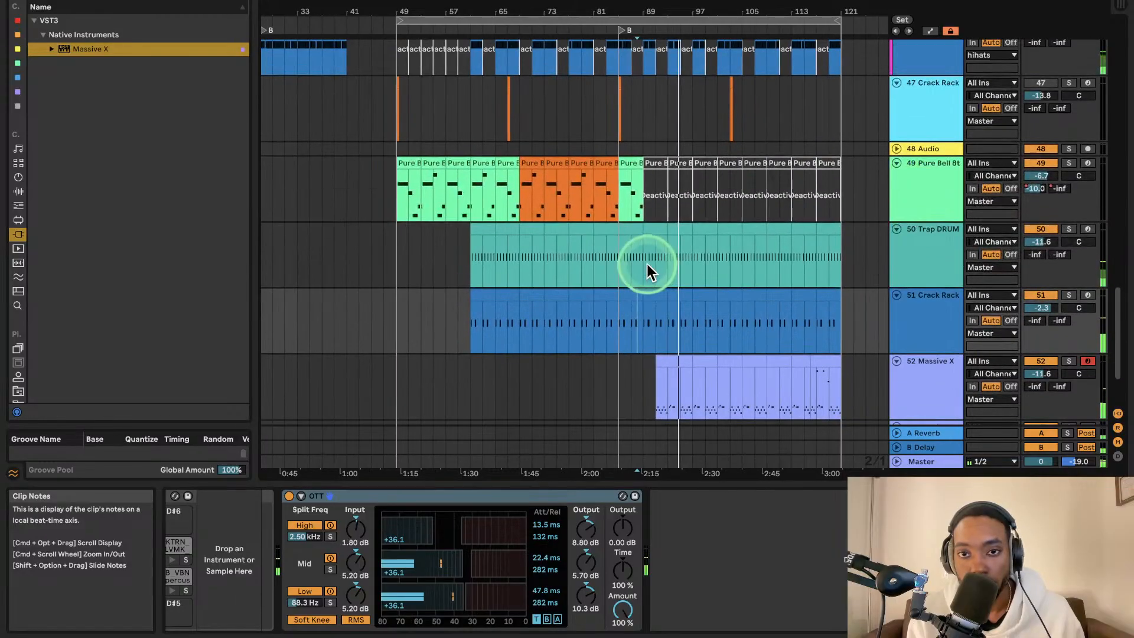
scroll(647, 265, "up", 2)
scroll(648, 265, "down", 3)
scroll(647, 265, "up", 2)
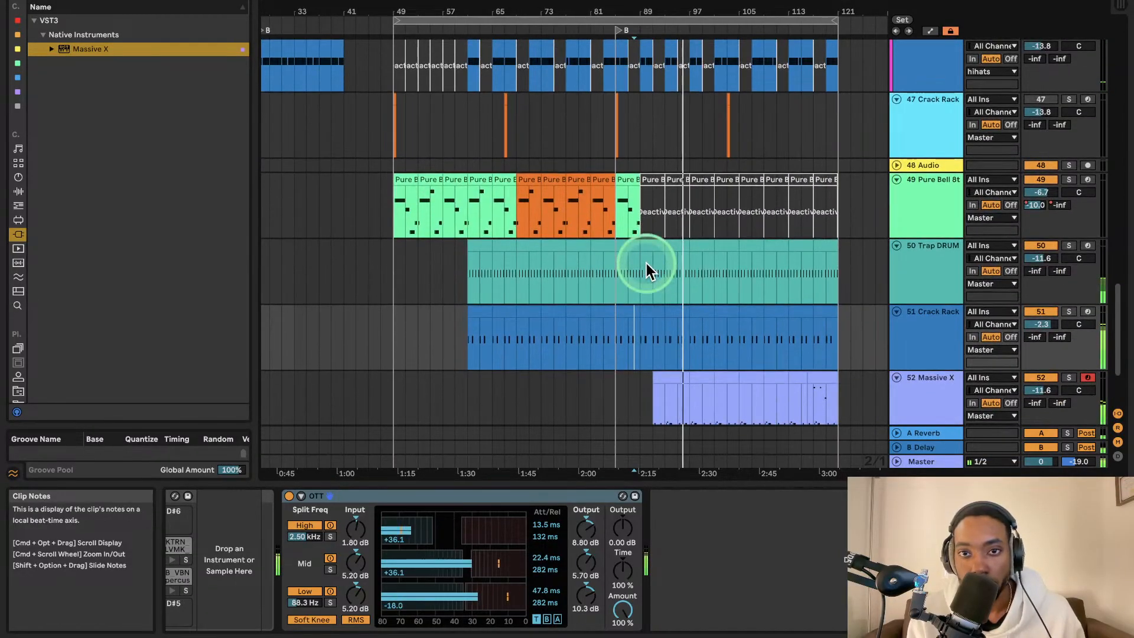
left_click(615, 22)
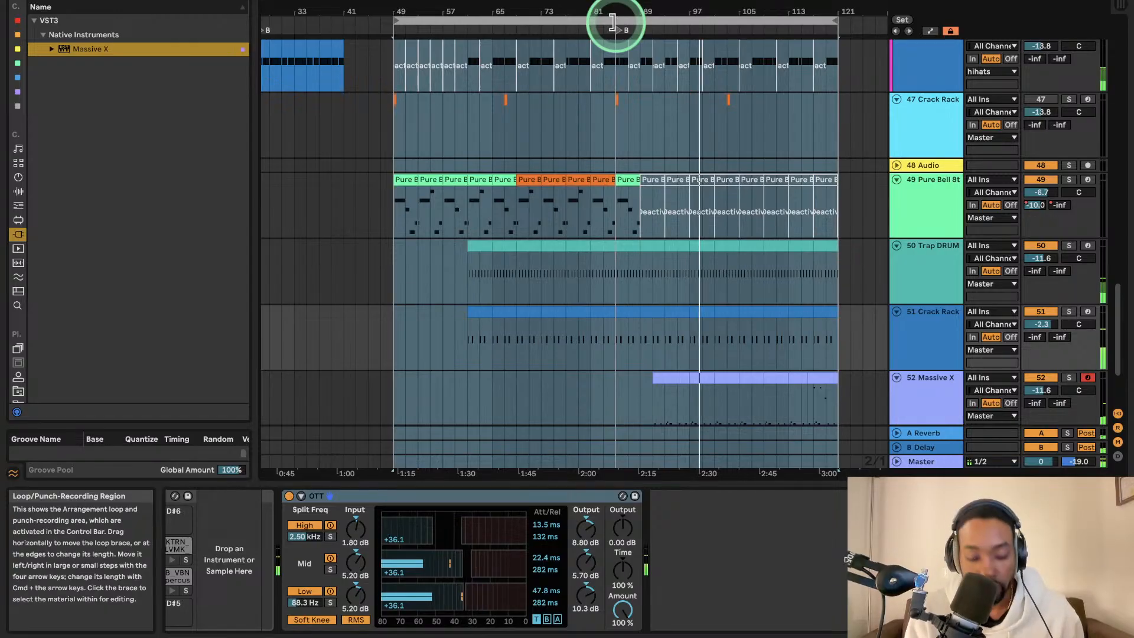
key("super+d")
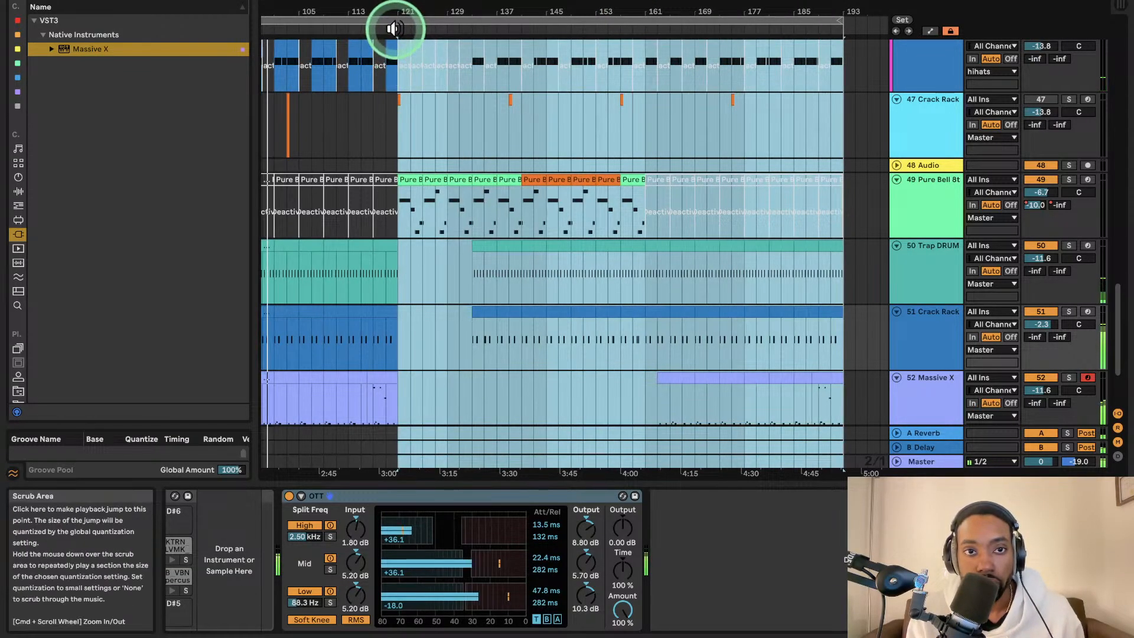
- Add a locator at bar 121, where the duplicated section starts
right_click(396, 29)
left_click(434, 72)
scroll(475, 130, "left", 2)
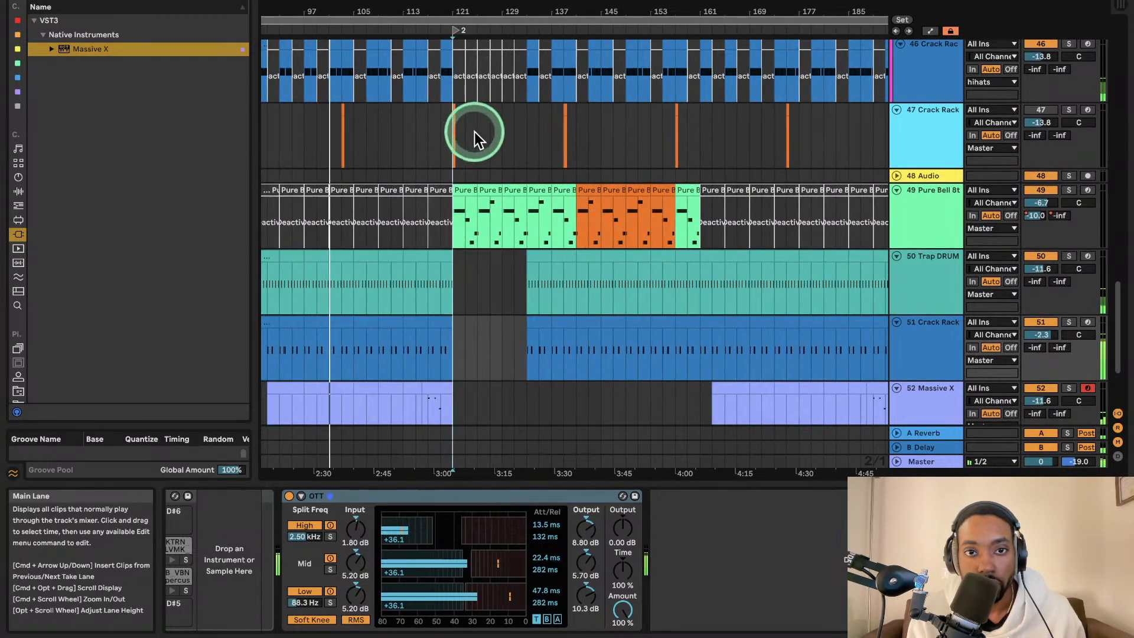
- Compare the original section with its duplicate from bar 121 across tracks 47 to 52 during playback
left_click(474, 132)
scroll(487, 129, "left", 5)
scroll(489, 130, "down", 3)
scroll(486, 131, "down", 4)
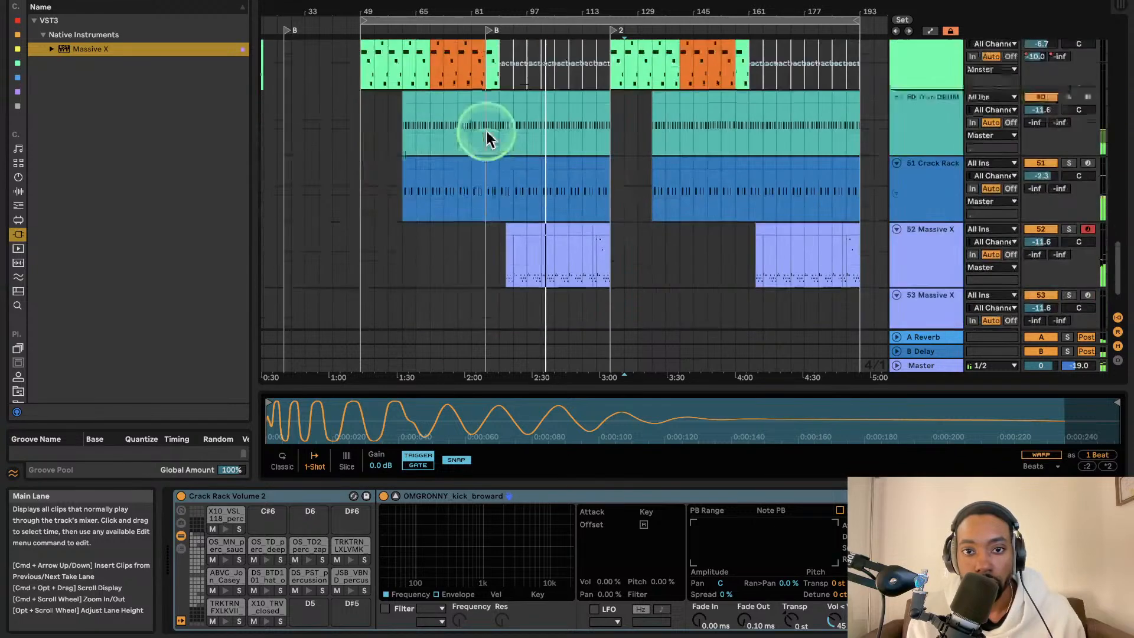
scroll(488, 130, "up", 2)
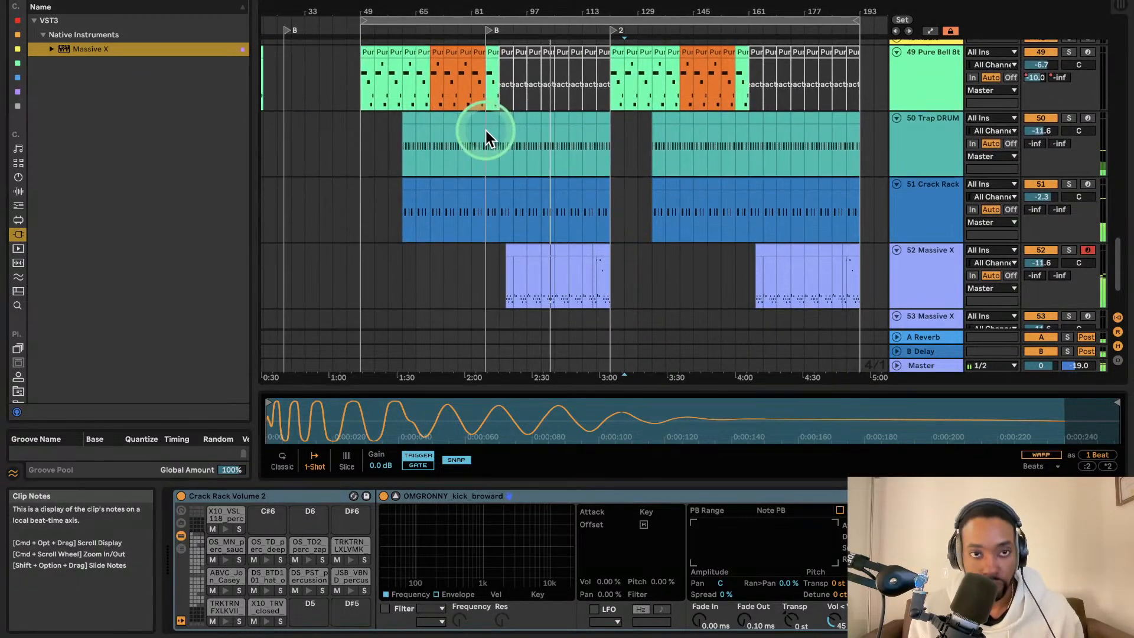
scroll(486, 129, "left", 2)
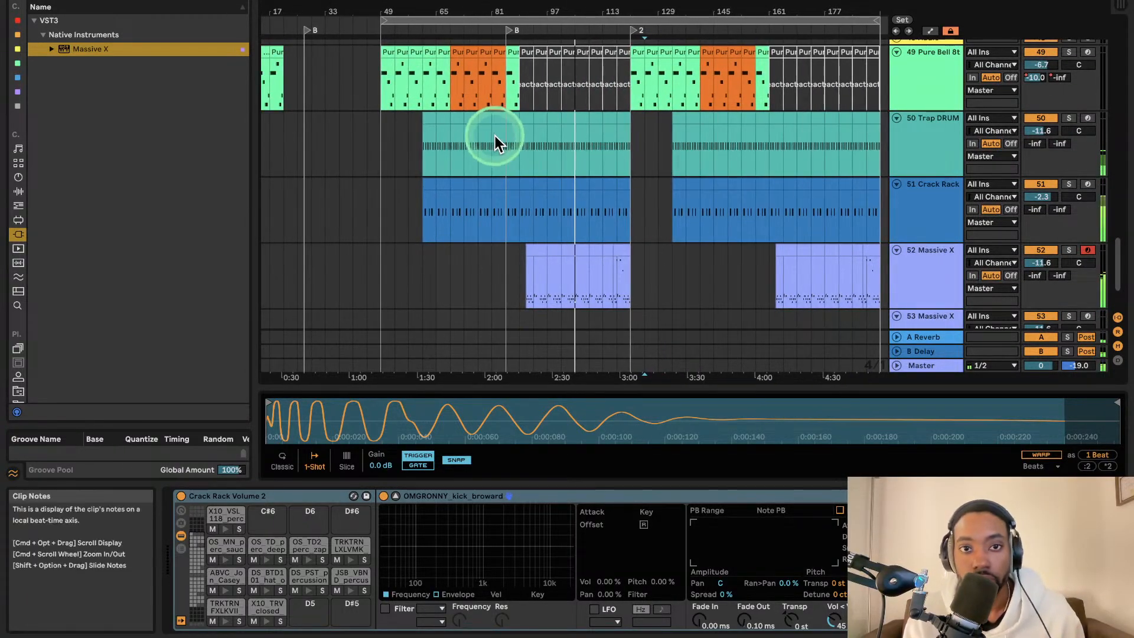
scroll(569, 156, "right", 2)
scroll(571, 158, "up", 1)
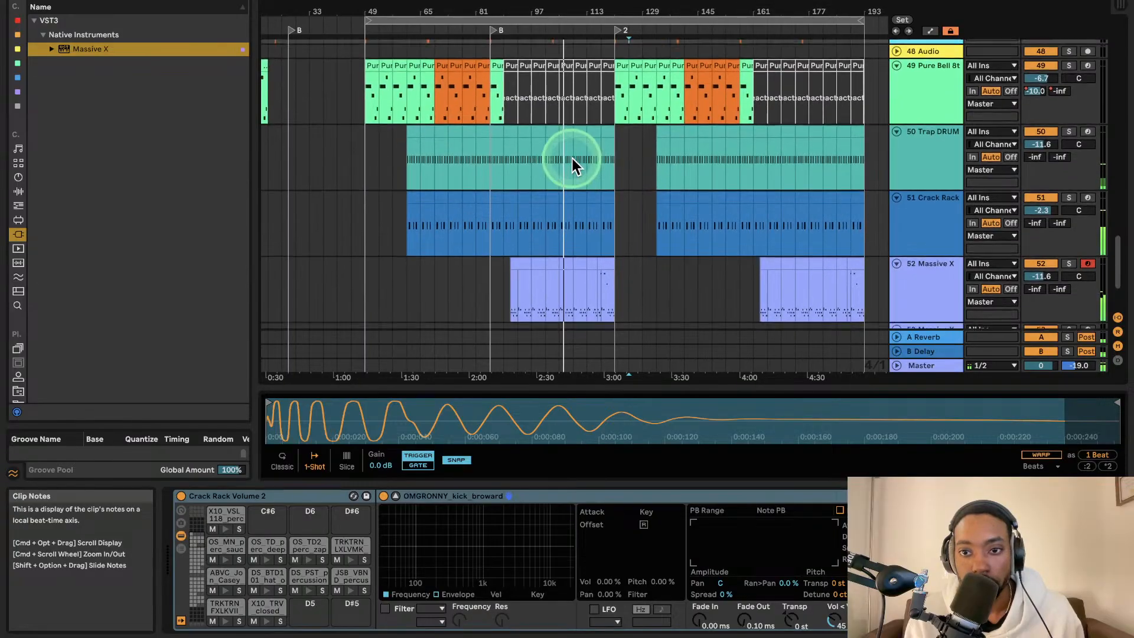
scroll(594, 135, "up", 2)
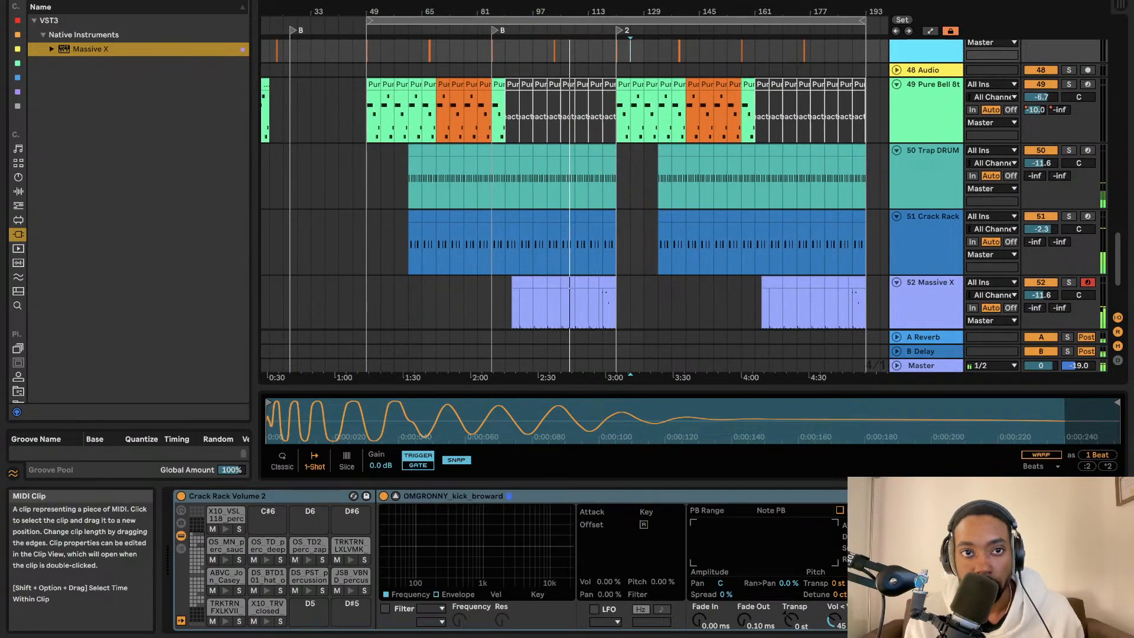
scroll(675, 227, "up", 4)
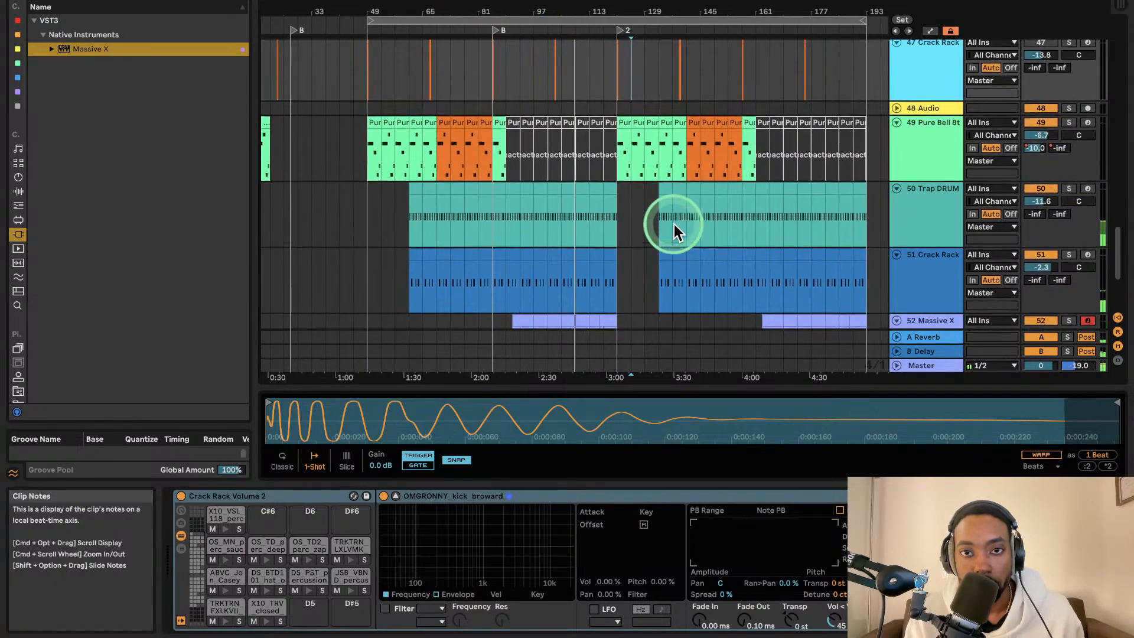
scroll(674, 224, "up", 2)
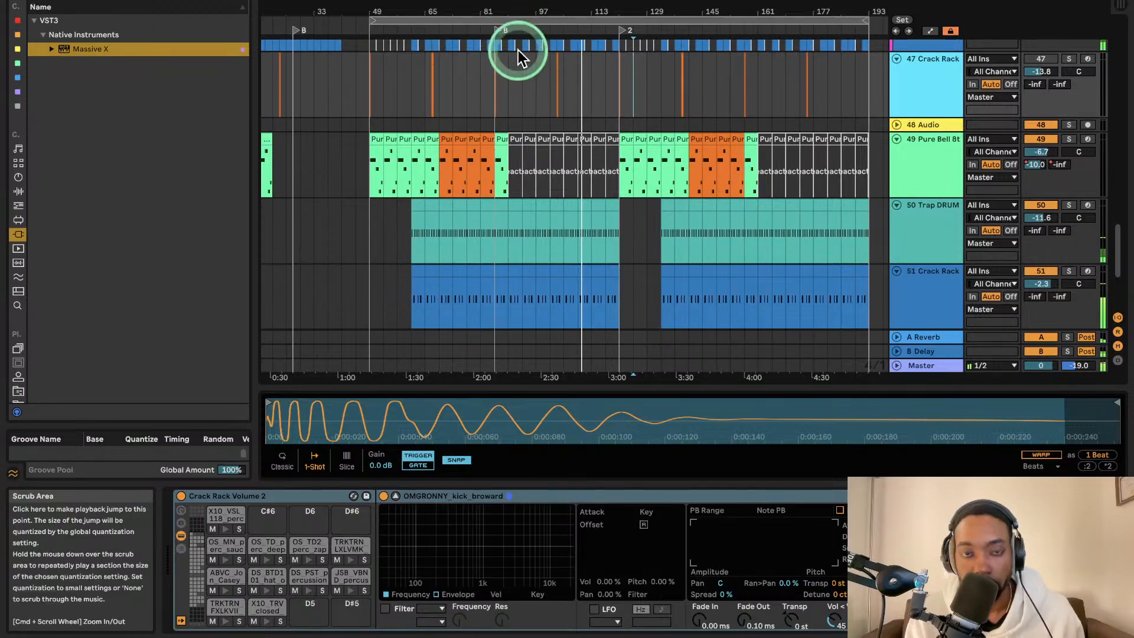
scroll(518, 59, "right", 1)
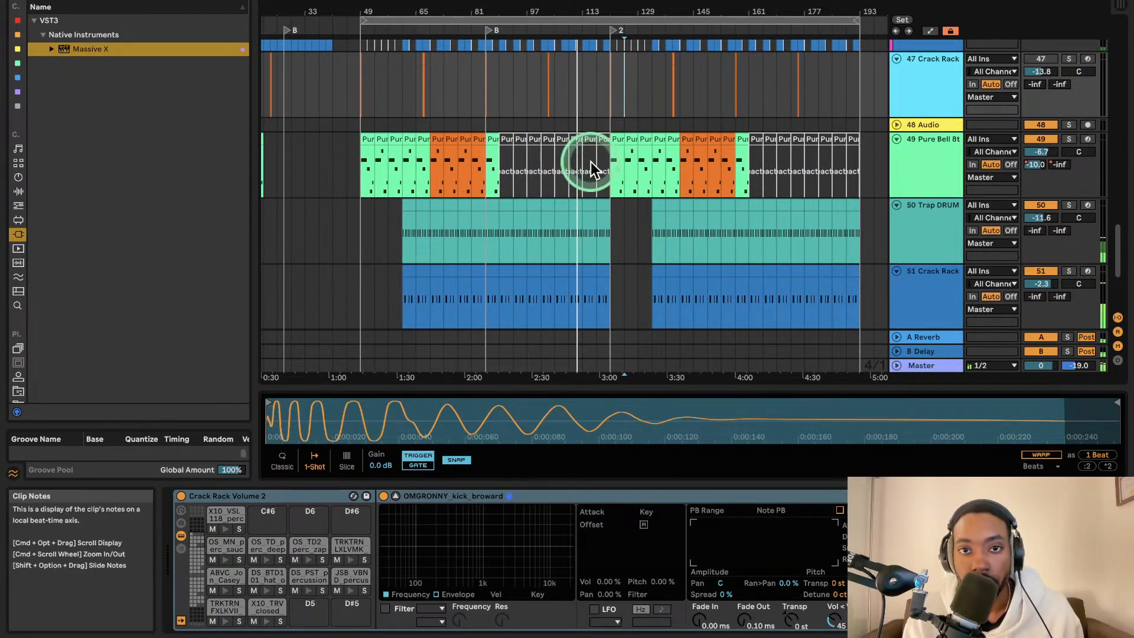
scroll(600, 183, "up", 2)
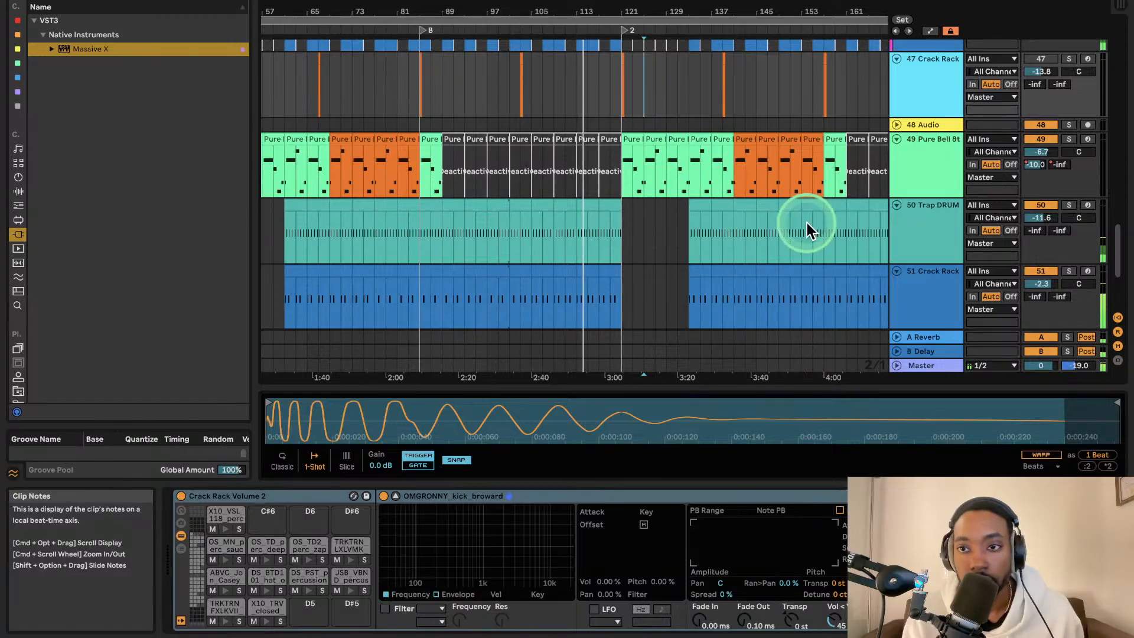
- Toggle the track activator of Crack Rack track 47
scroll(835, 211, "down", 2)
scroll(838, 213, "up", 5)
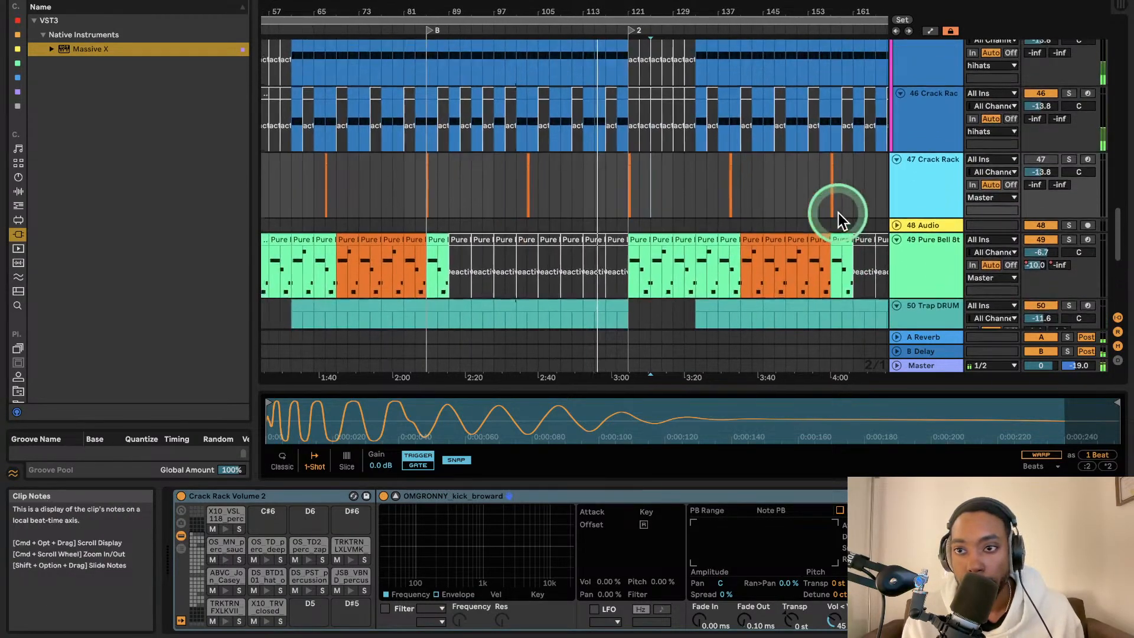
scroll(838, 212, "up", 2)
left_click(1042, 201)
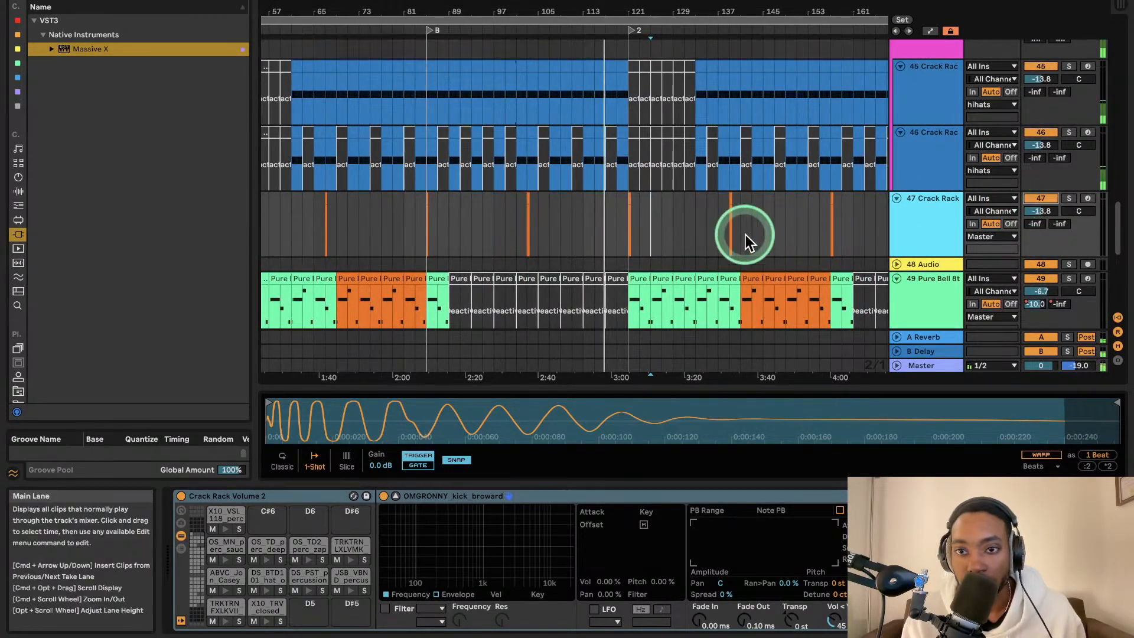
- Listen through the transition at bar 121 and examine the melody, drum and hi-hat clips around it
scroll(691, 237, "down", 5)
scroll(669, 117, "up", 4)
scroll(668, 121, "up", 3)
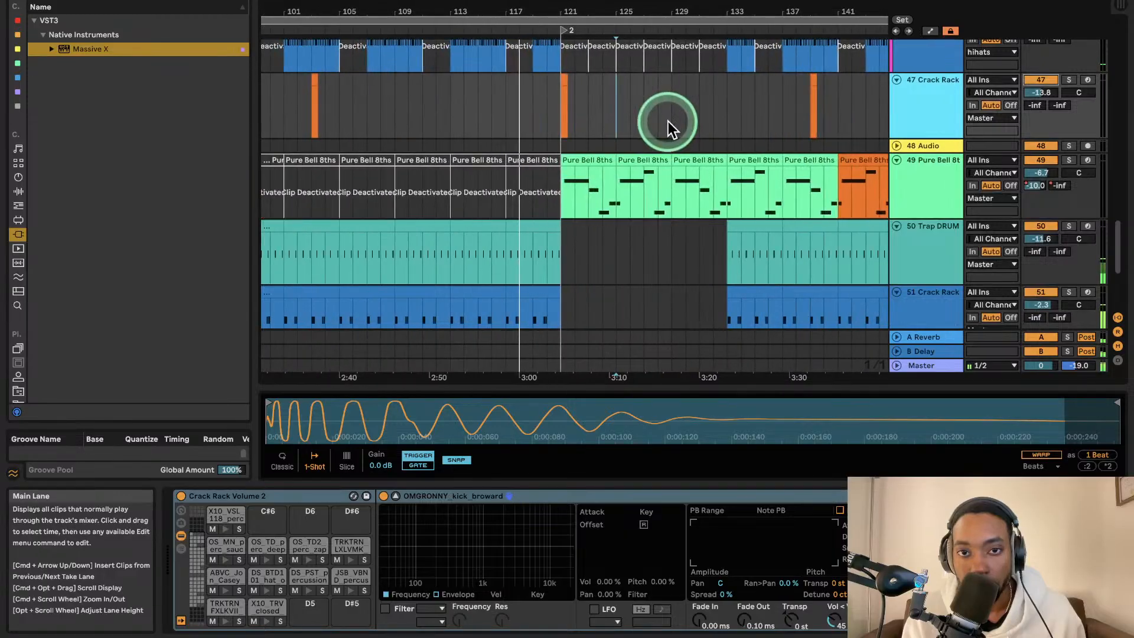
scroll(677, 123, "down", 5)
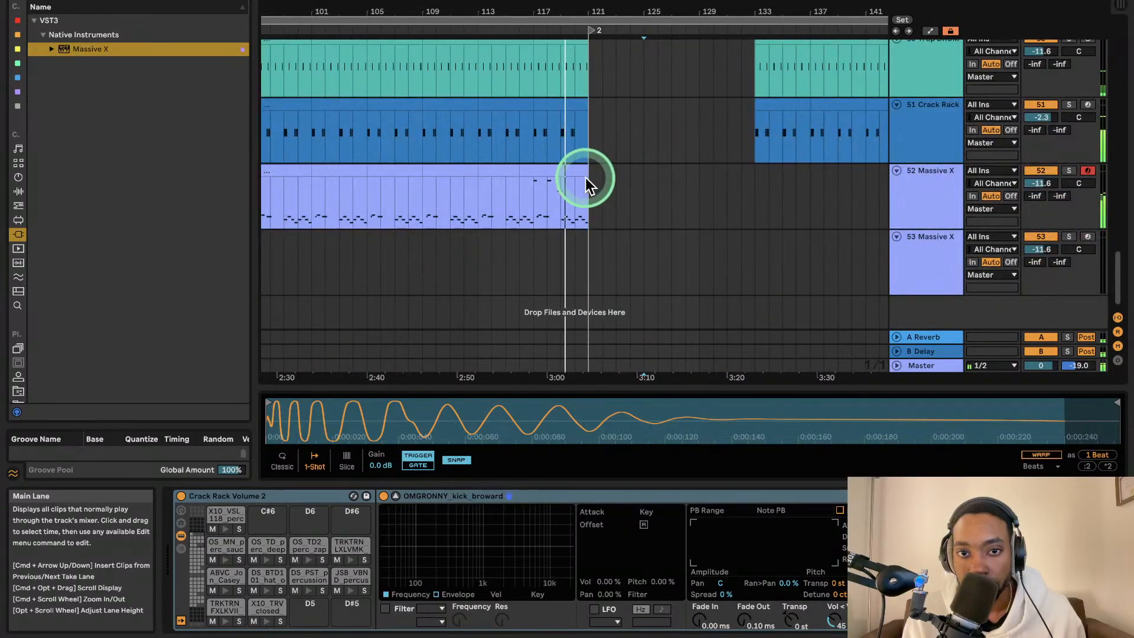
scroll(599, 167, "up", 5)
scroll(615, 166, "down", 4)
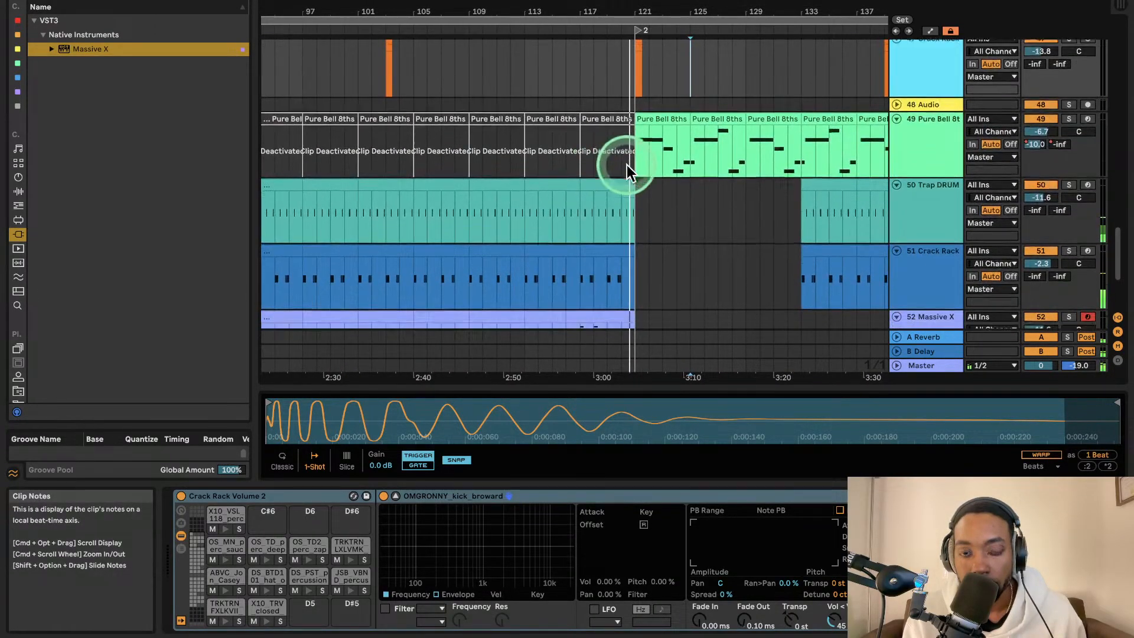
scroll(648, 193, "up", 5)
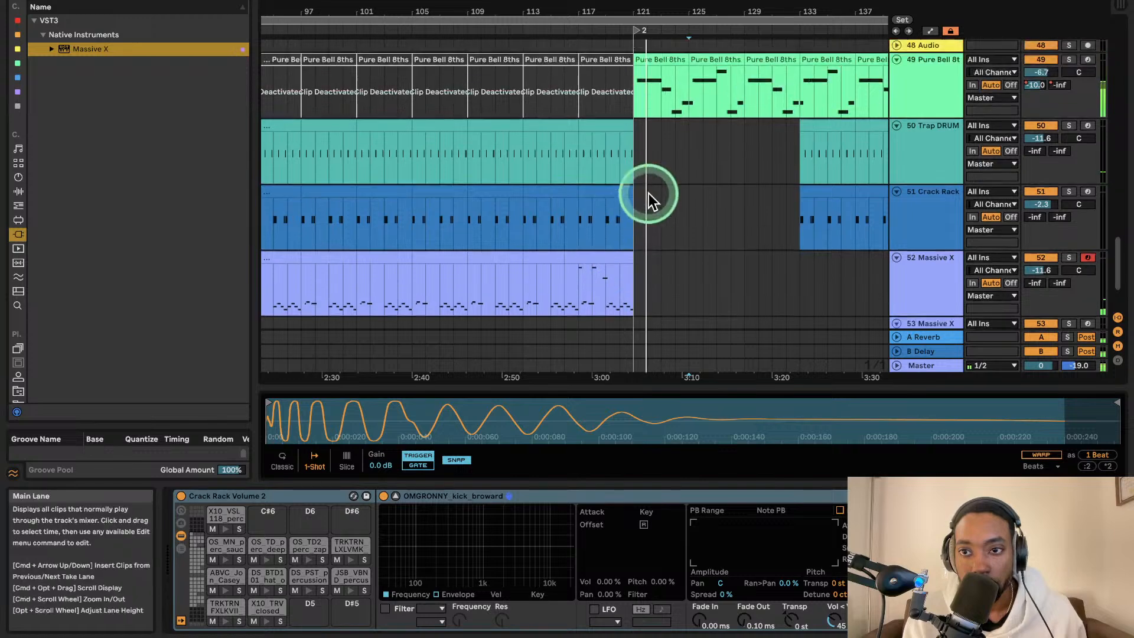
scroll(634, 170, "right", 5)
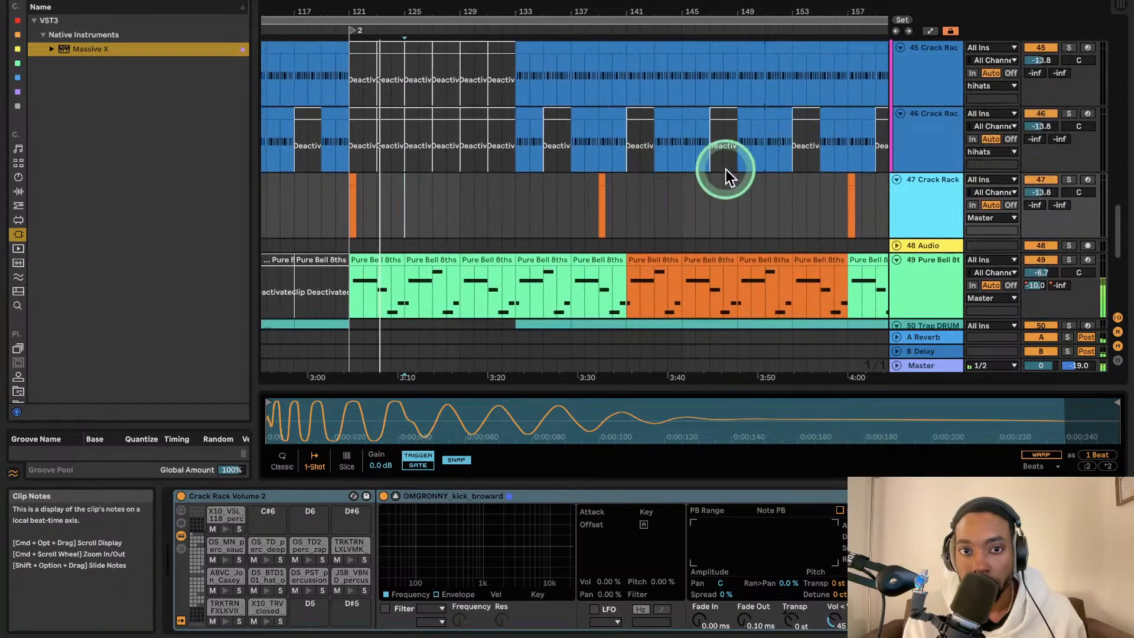
scroll(680, 175, "left", 3)
scroll(673, 173, "down", 5)
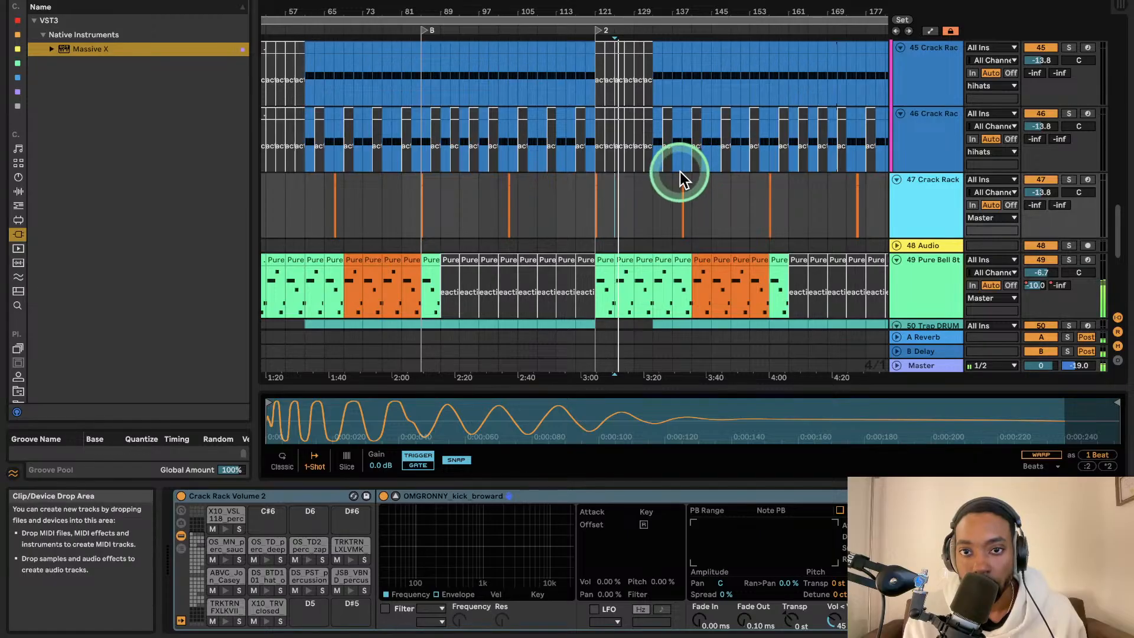
scroll(684, 166, "up", 2)
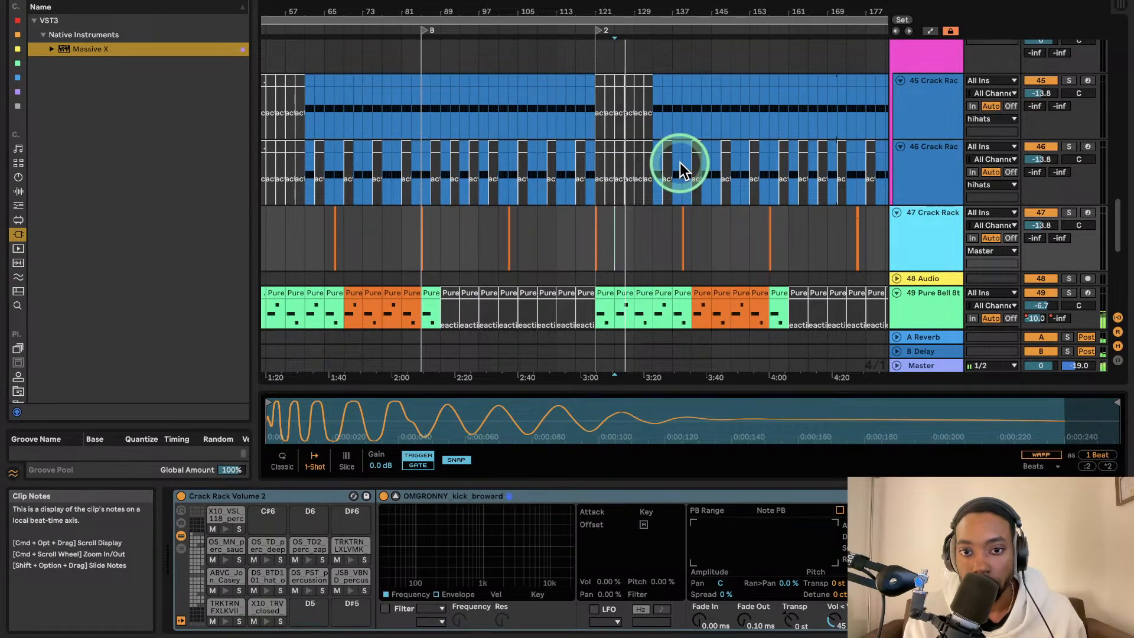
scroll(680, 162, "down", 8)
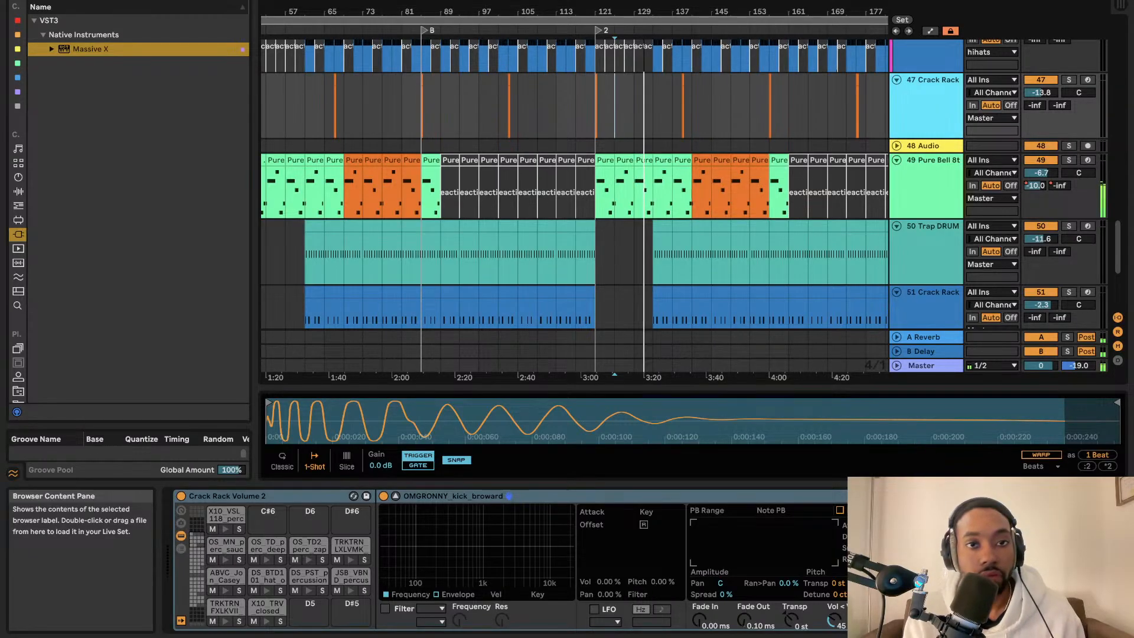
key("F2")
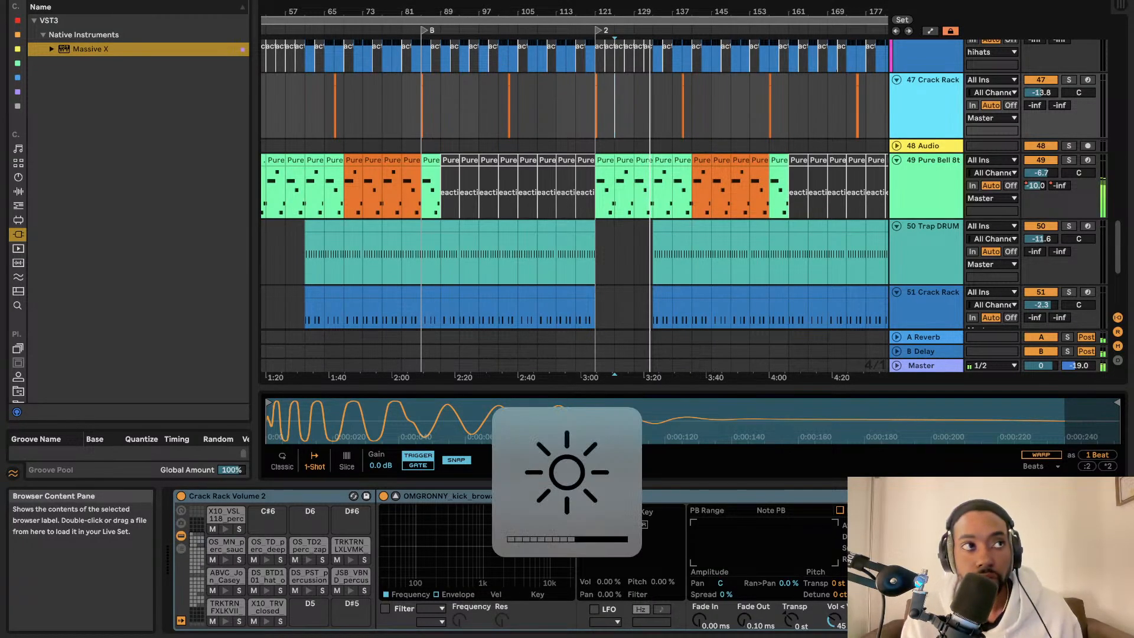
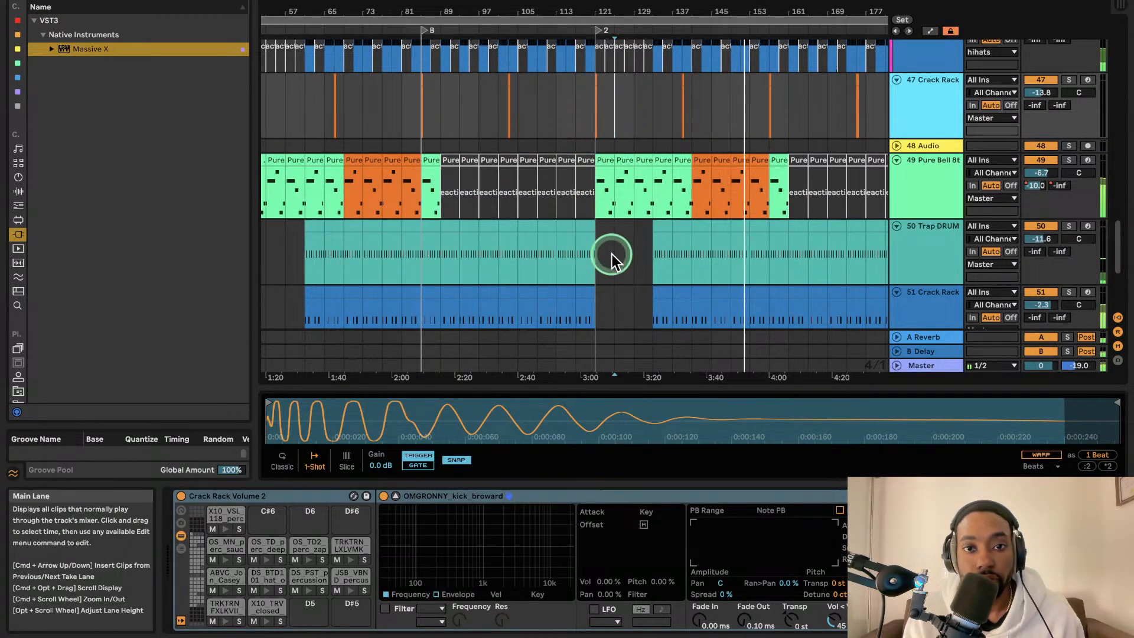
- Examine the full arrangement from bar 1 to bar 193 and restart playback from bar 125
scroll(612, 254, "right", 5)
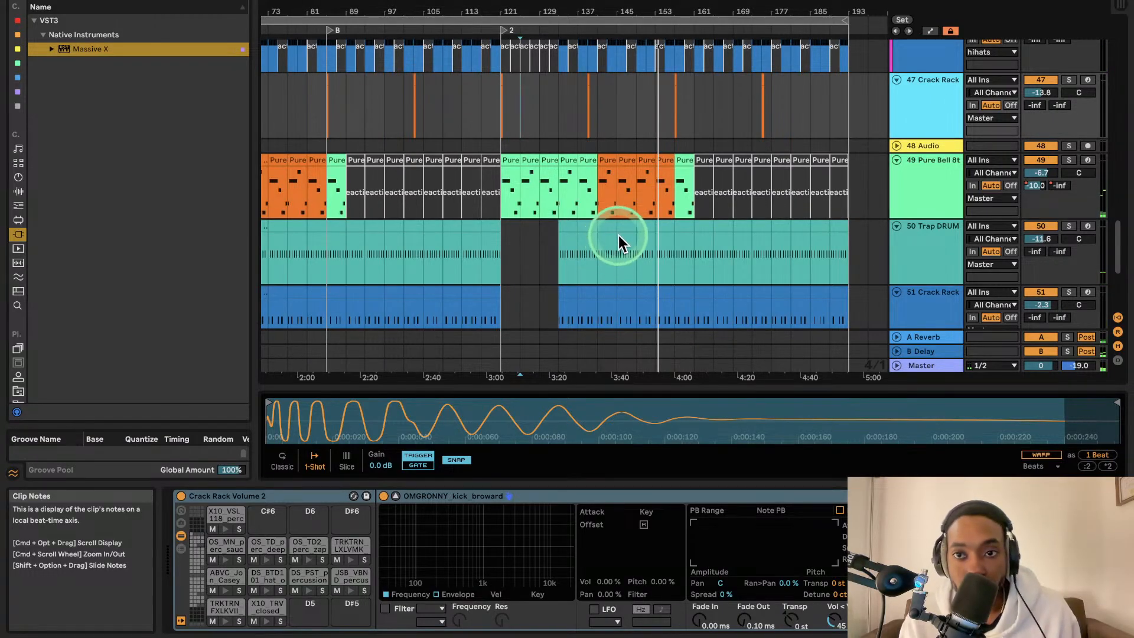
scroll(639, 230, "down", 1)
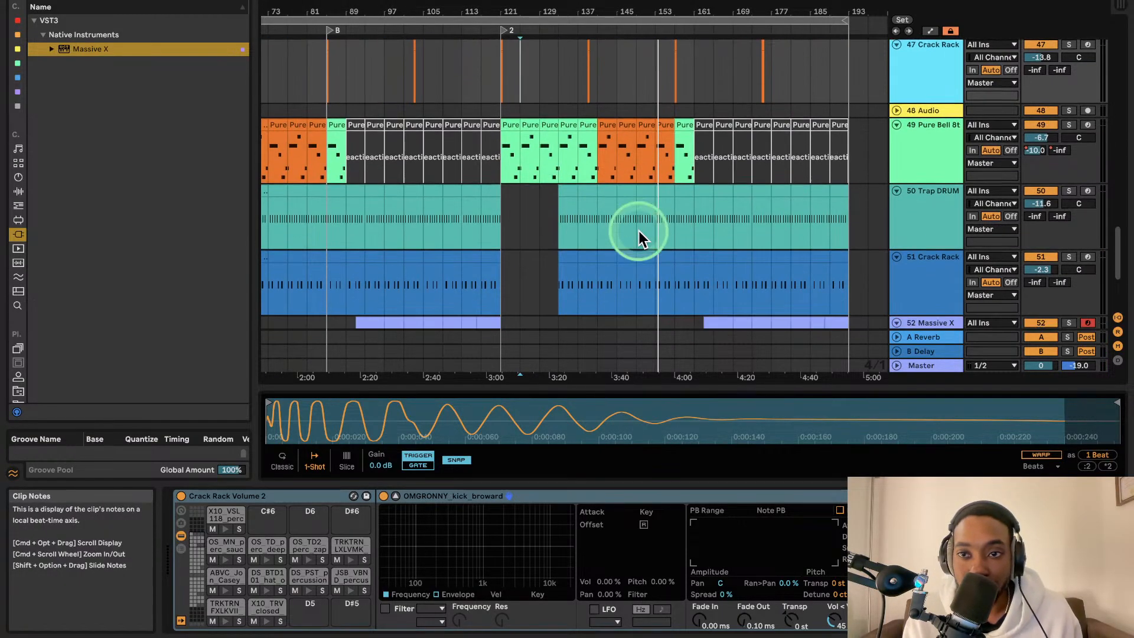
scroll(639, 232, "down", 4)
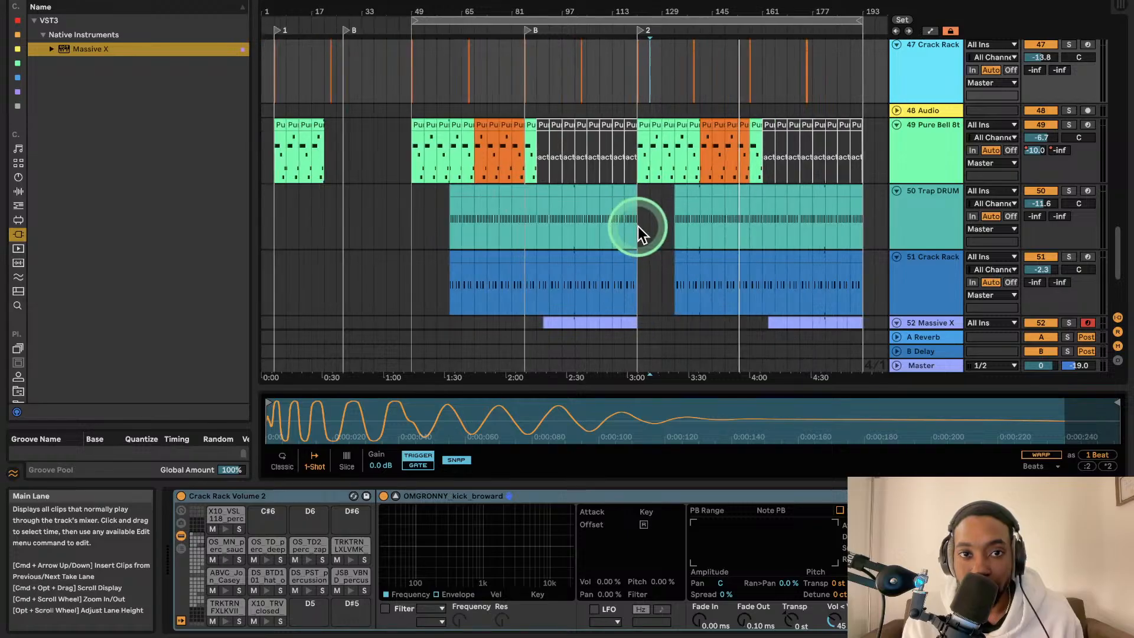
scroll(638, 226, "down", 2)
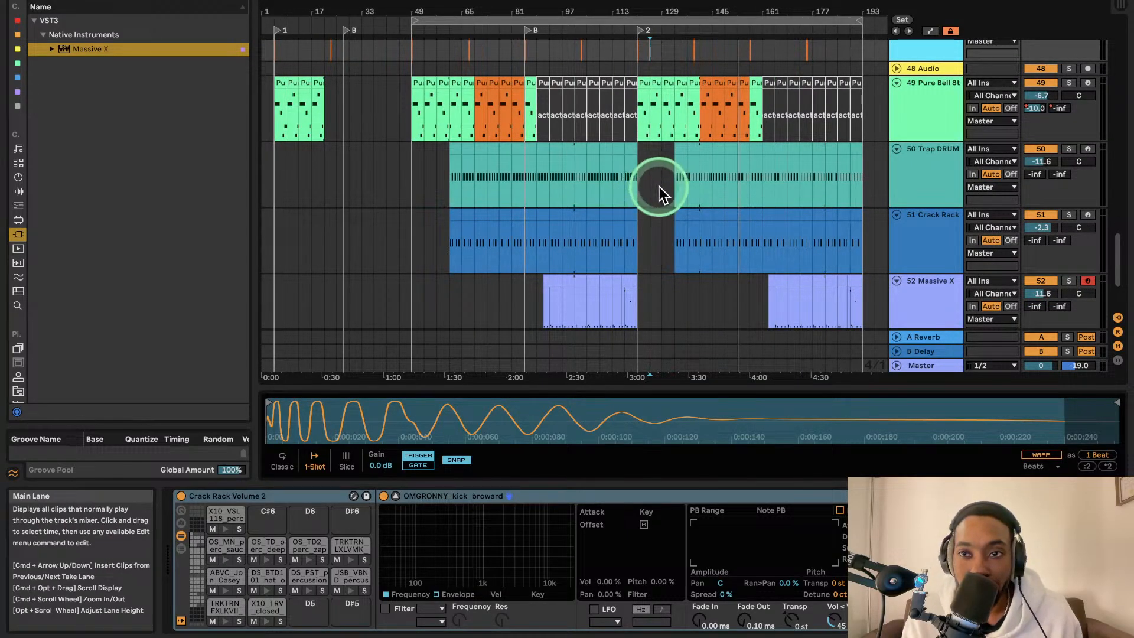
scroll(656, 187, "up", 5)
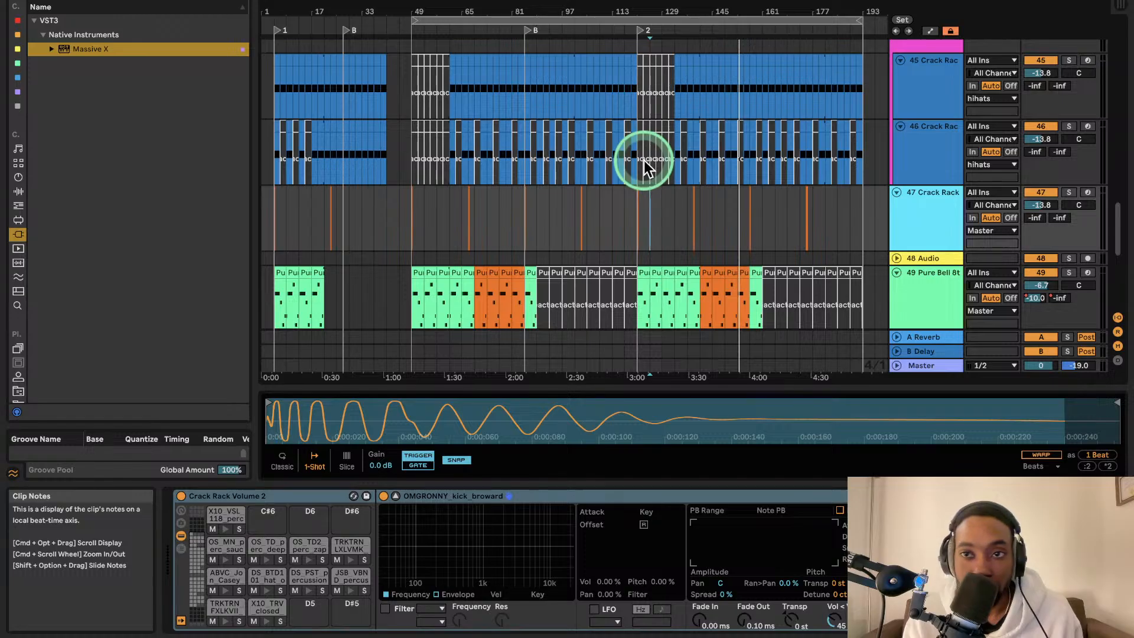
key("space")
- Open the Reaktor 6 instrument window on track 39
scroll(660, 164, "up", 10)
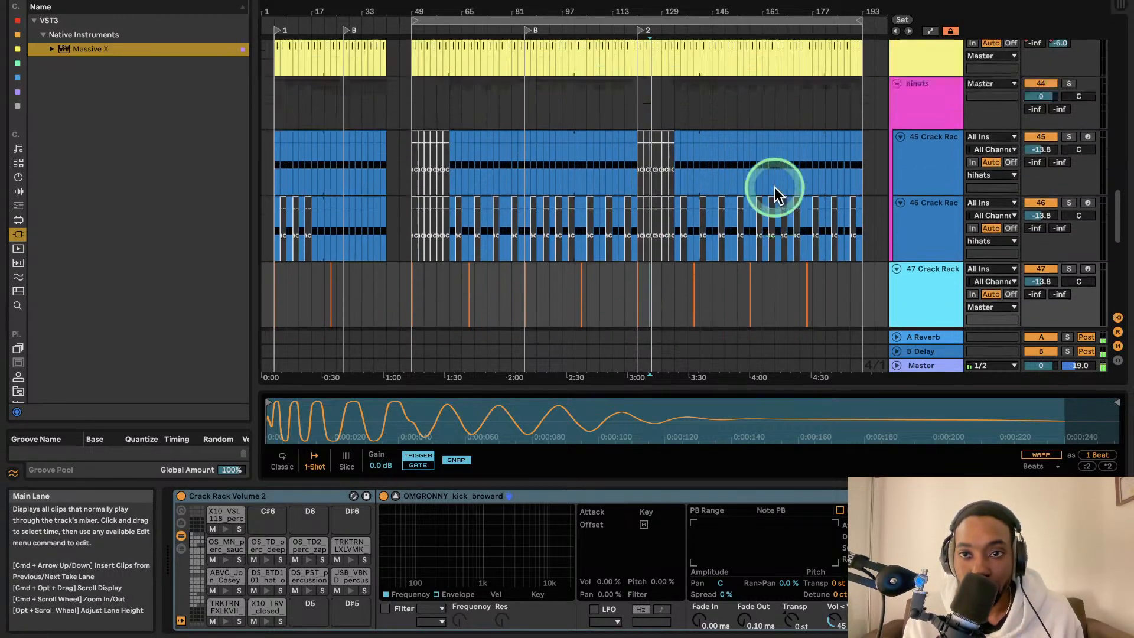
scroll(824, 189, "up", 2)
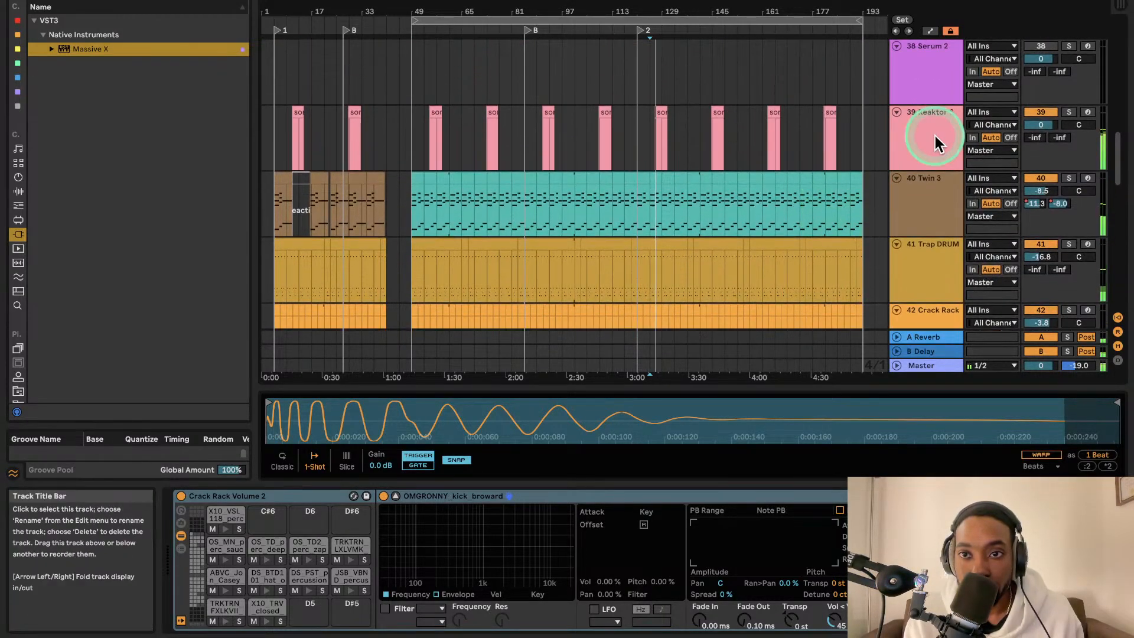
left_click(932, 136)
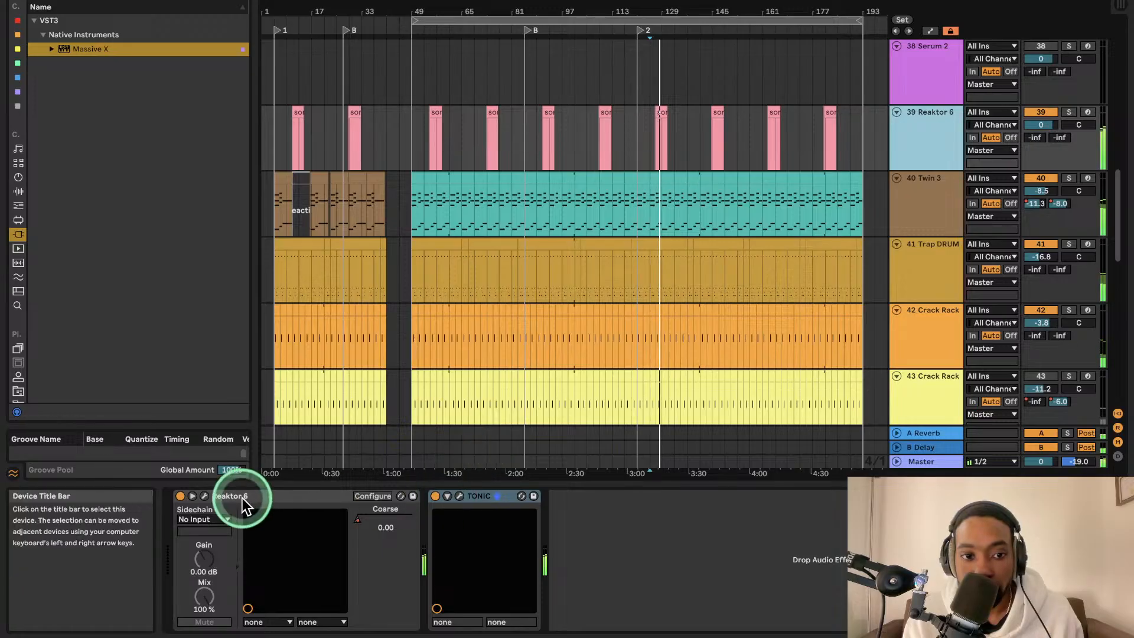
left_click(205, 496)
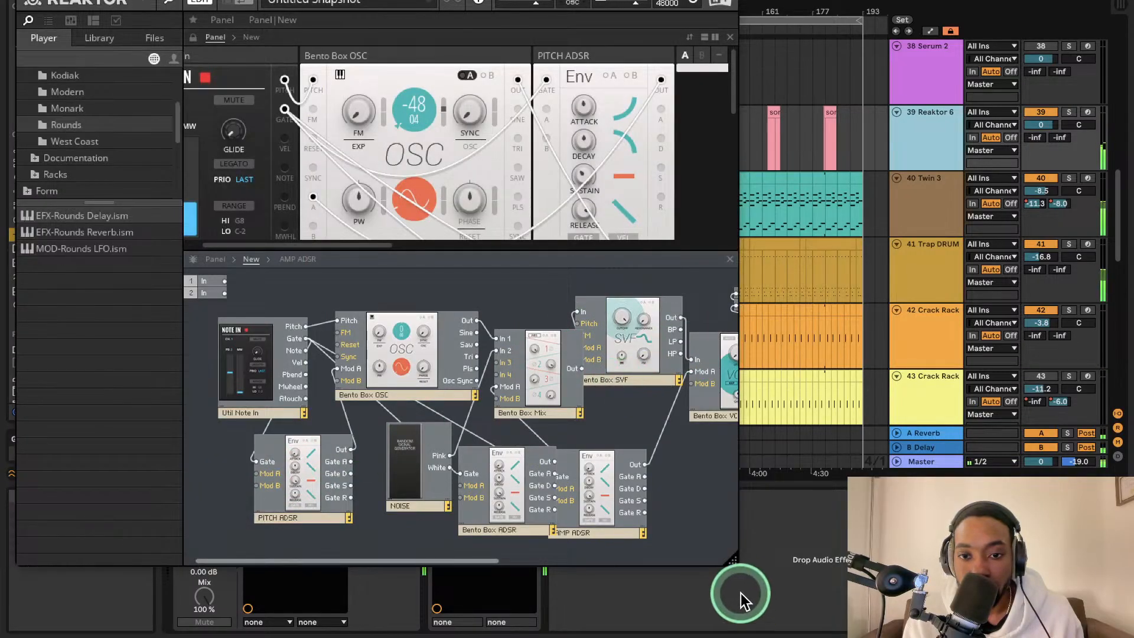
- Enlarge the Reaktor 6 window to inspect more of the patch, including the Driver module, and close it
left_click(734, 566)
left_click_drag(734, 566, 1005, 597)
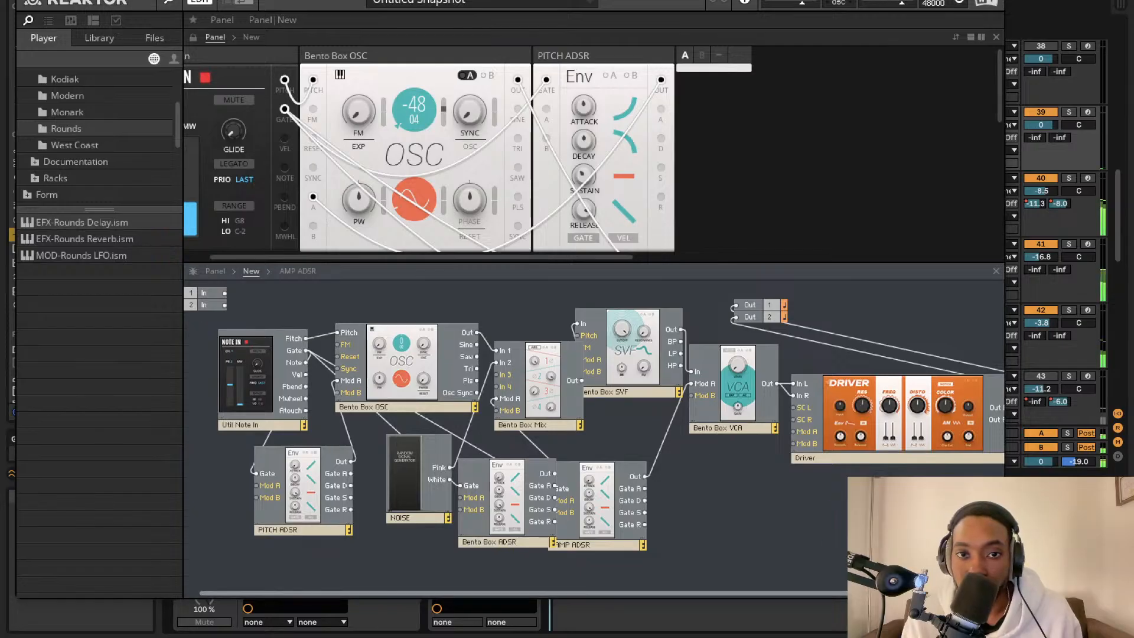
scroll(498, 203, "down", 1)
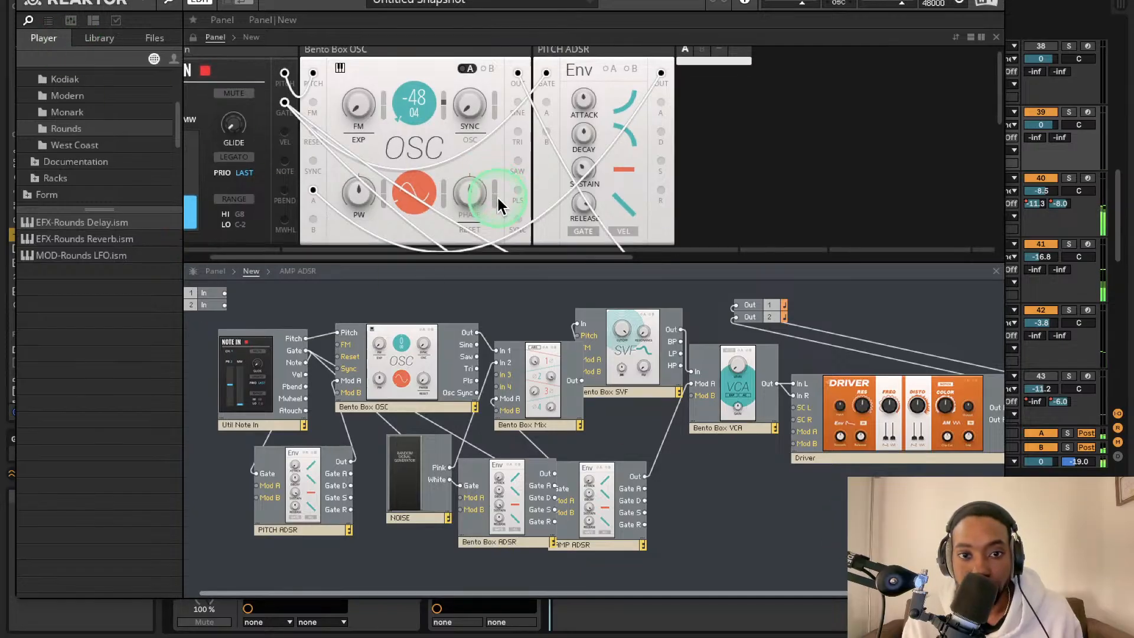
left_click(27, 2)
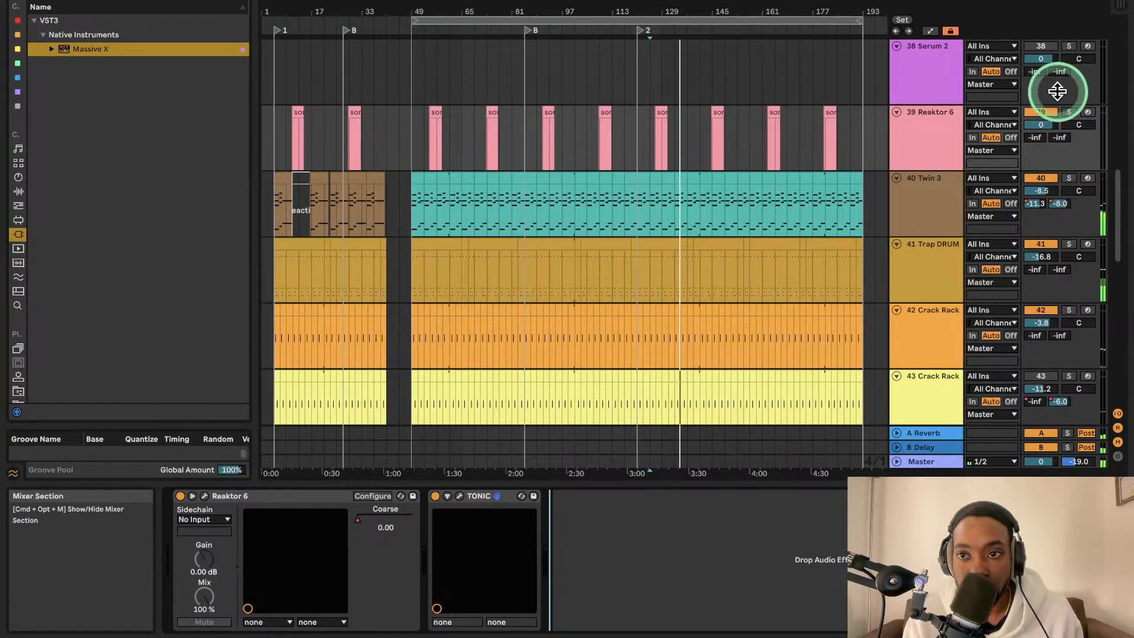
- Solo the Reaktor 6 track and reopen its instrument window, placed below the track's clips
left_click(1069, 112)
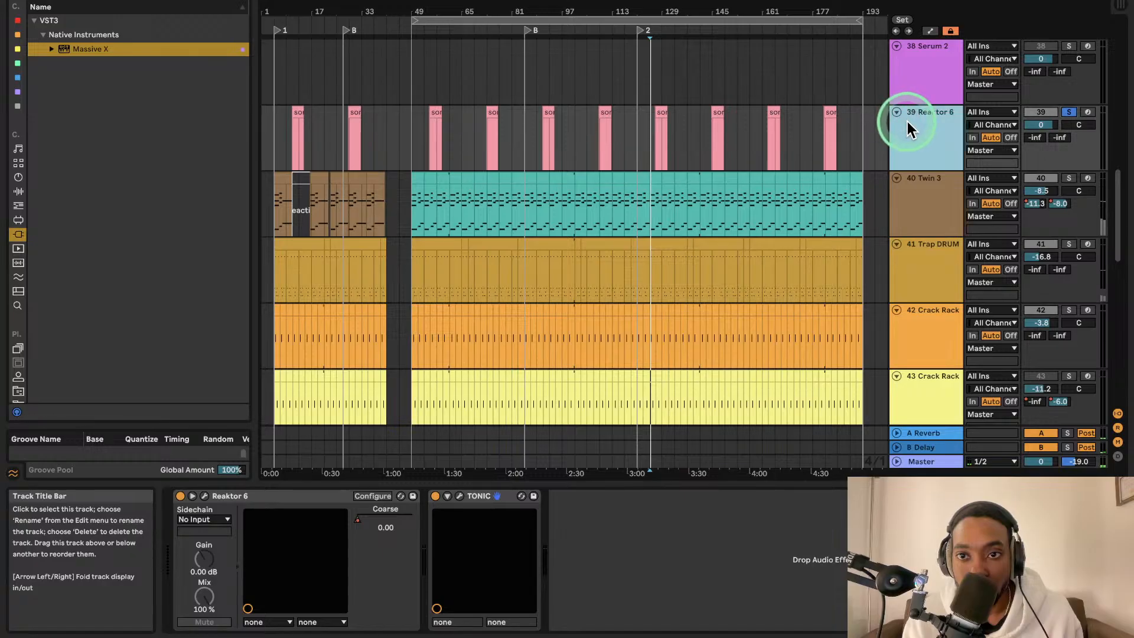
left_click(205, 495)
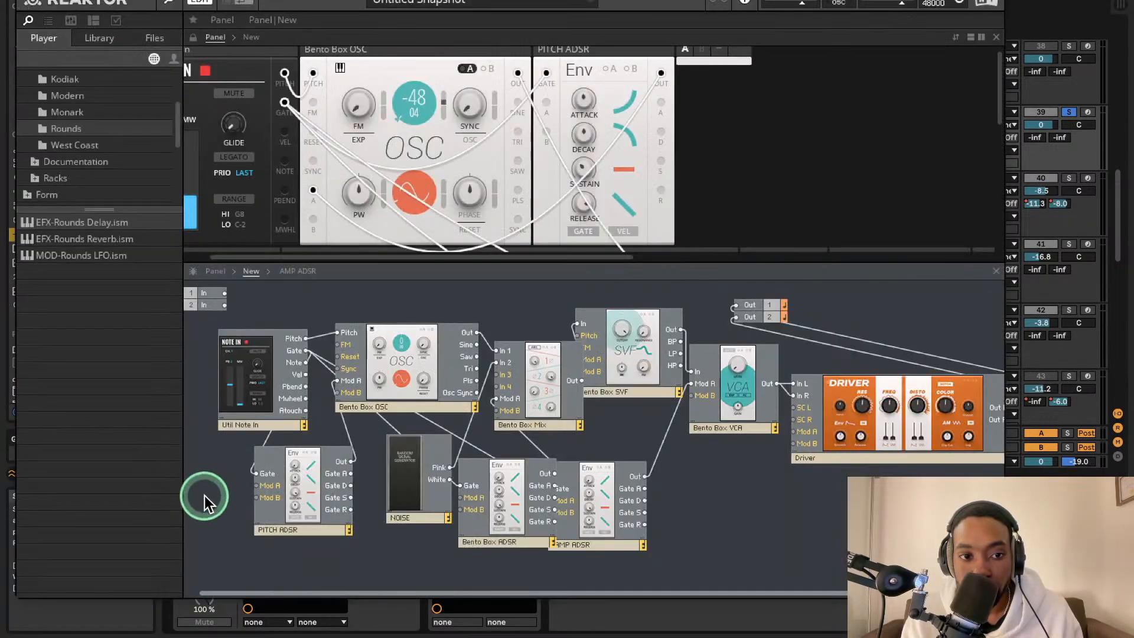
left_click_drag(800, 0, 607, 228)
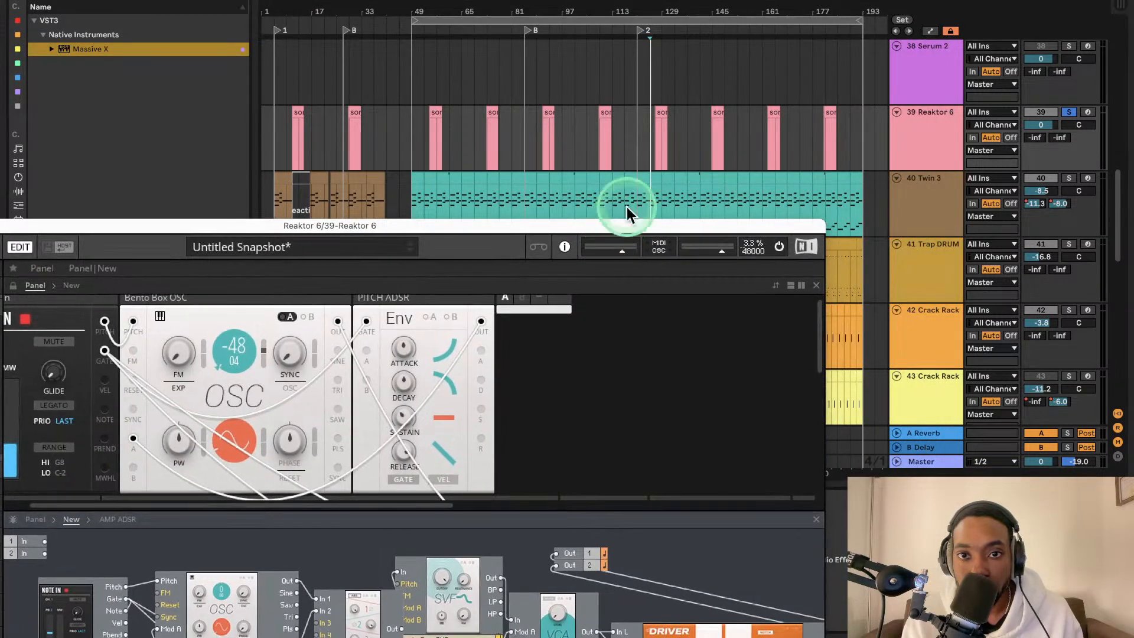
left_click(663, 128)
left_click(667, 271)
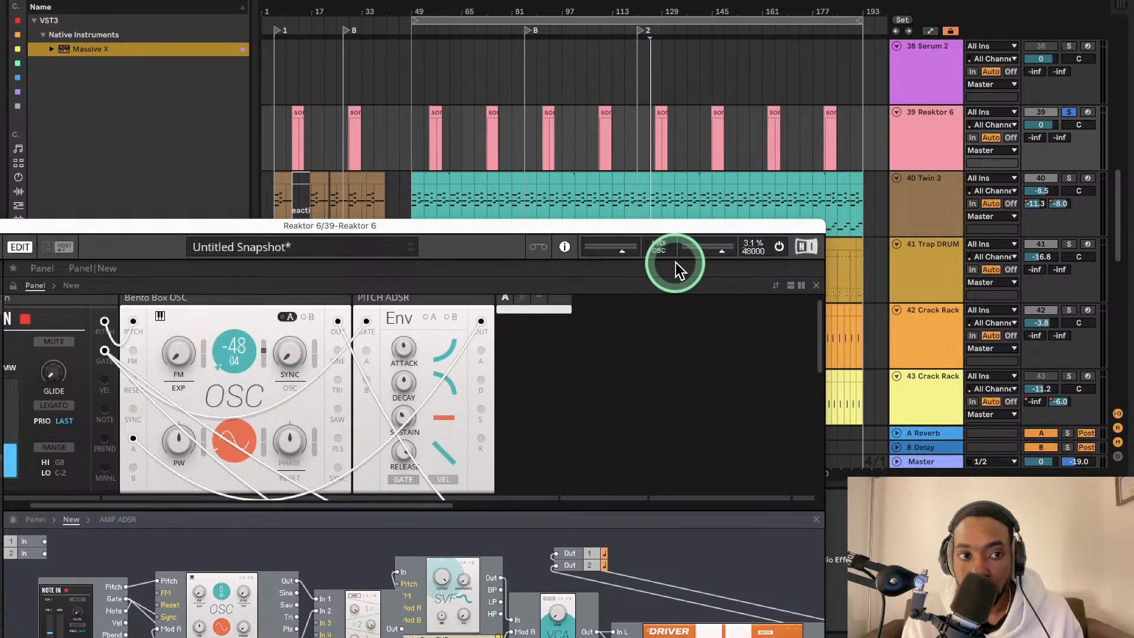
- Unsolo the Reaktor 6 track and arm it for recording
left_click(1069, 113)
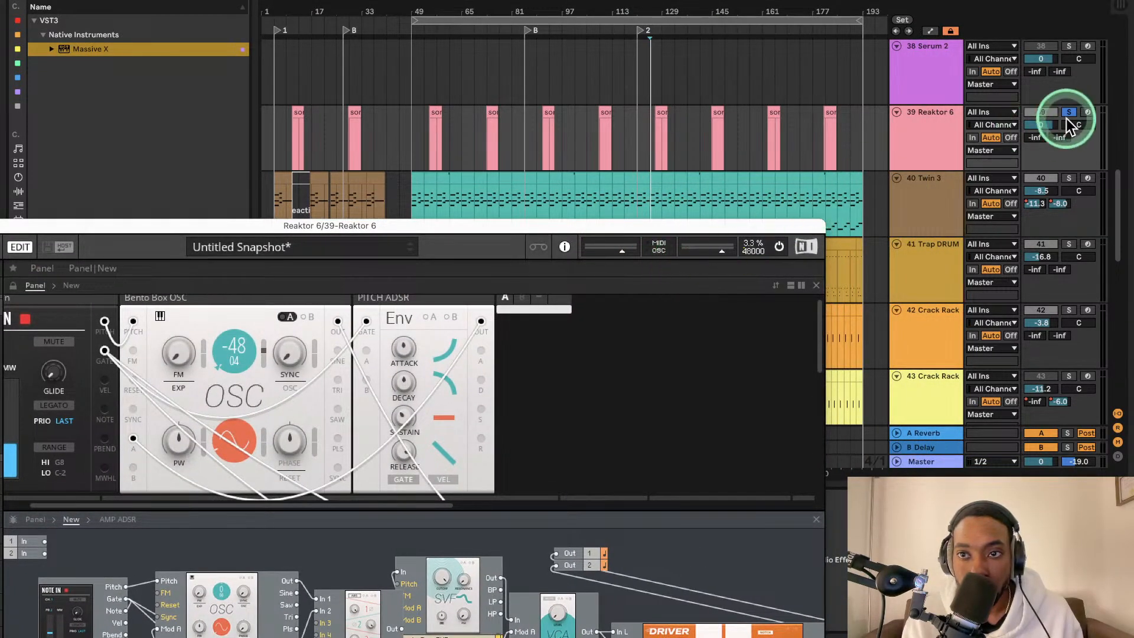
left_click(1034, 122)
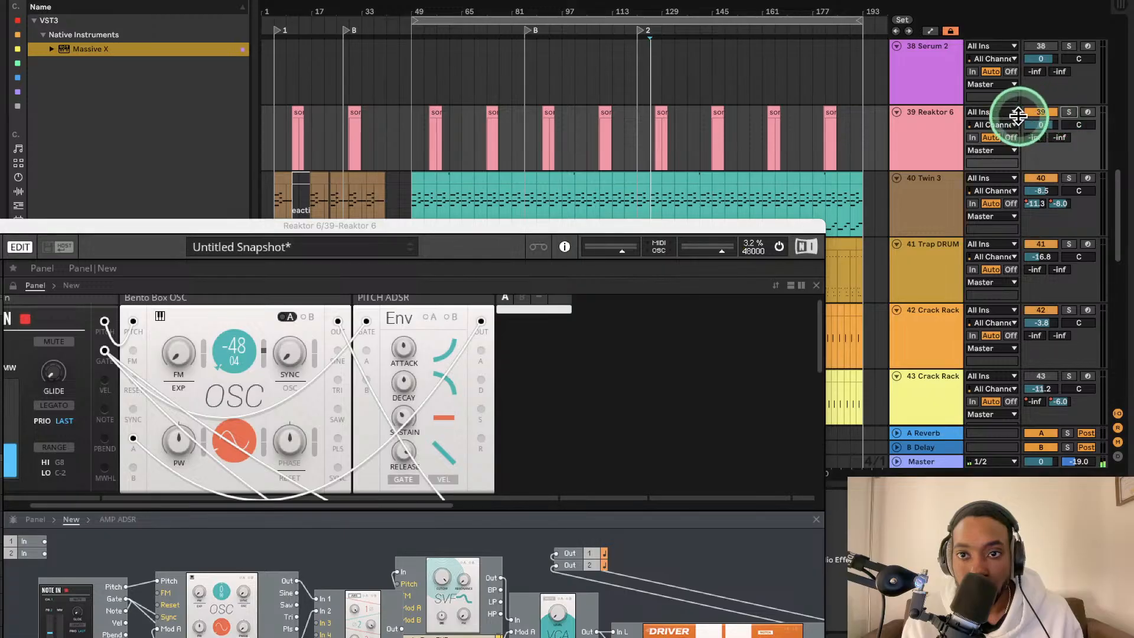
left_click(1088, 113)
- Raise the Bento Box OSC pitch in Reaktor 6 to -25 and close the instrument window
left_click(636, 232)
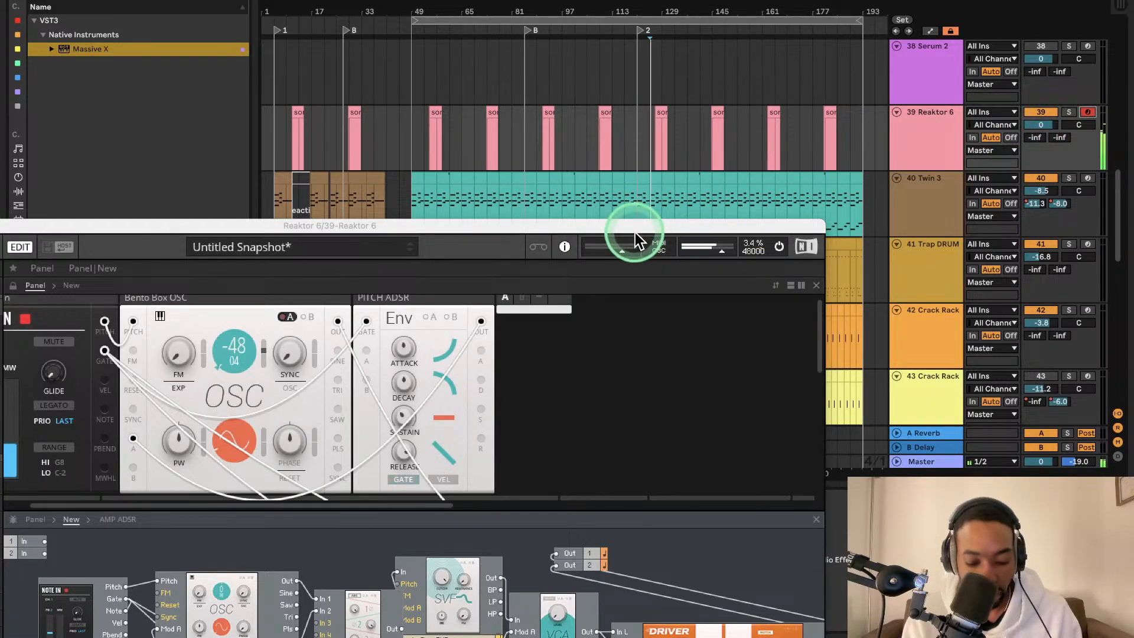
left_click_drag(635, 232, 766, 31)
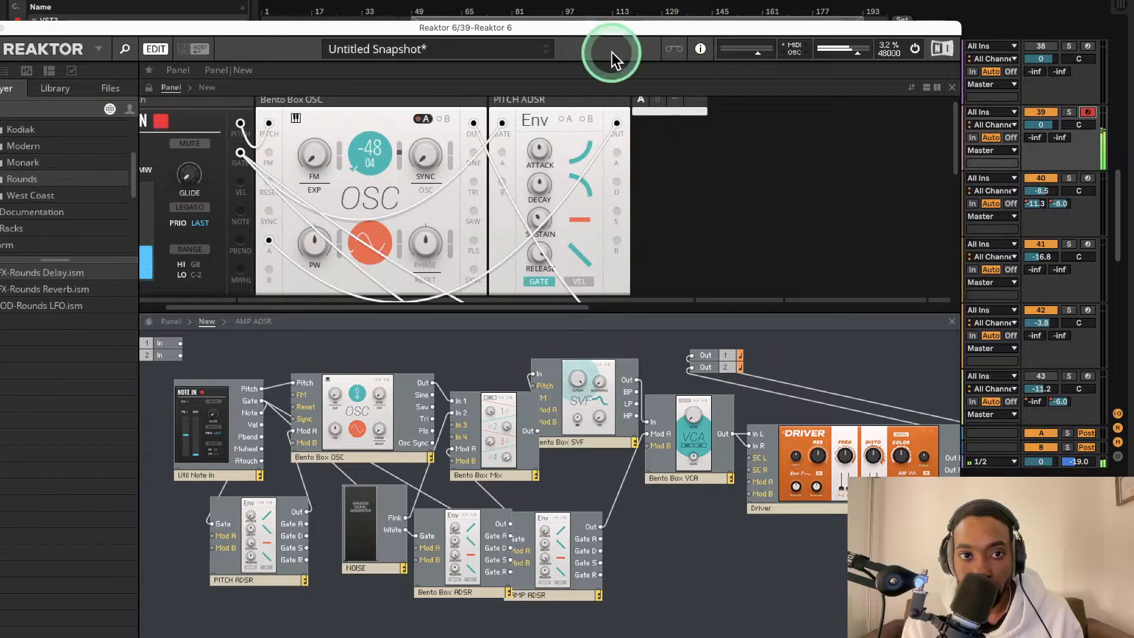
left_click(371, 151)
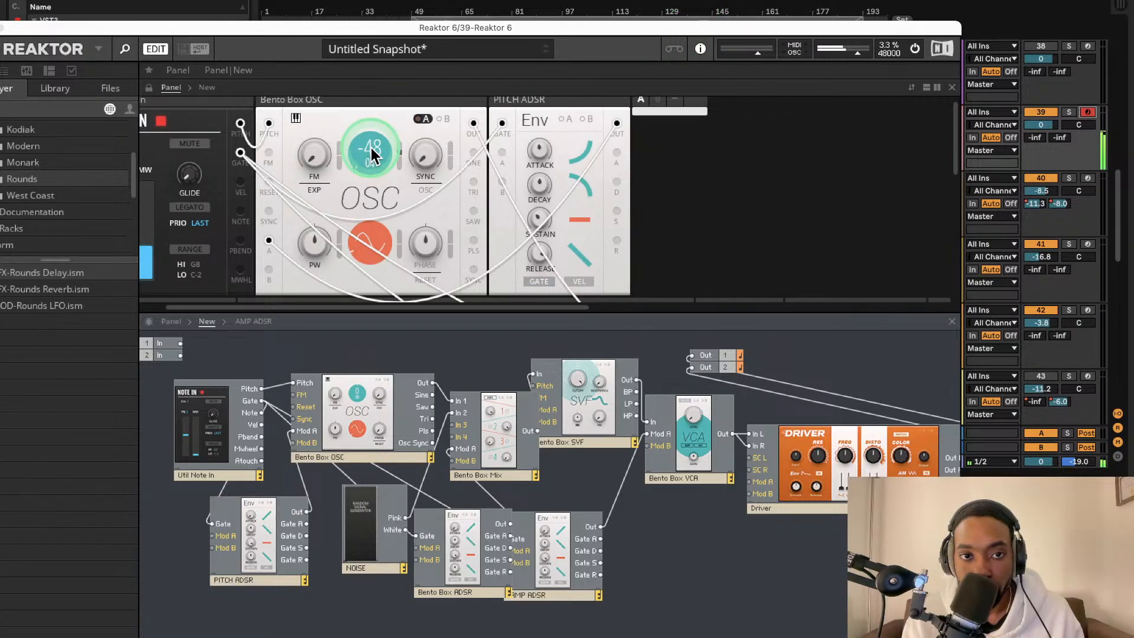
left_click_drag(371, 151, 367, 12)
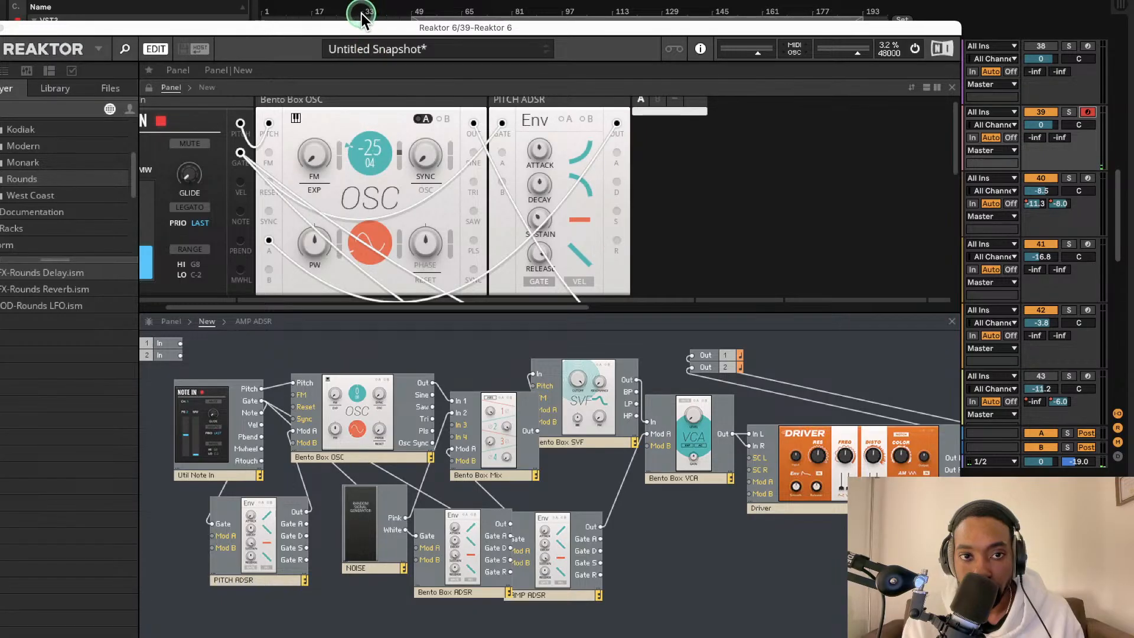
left_click_drag(99, 30, 324, 31)
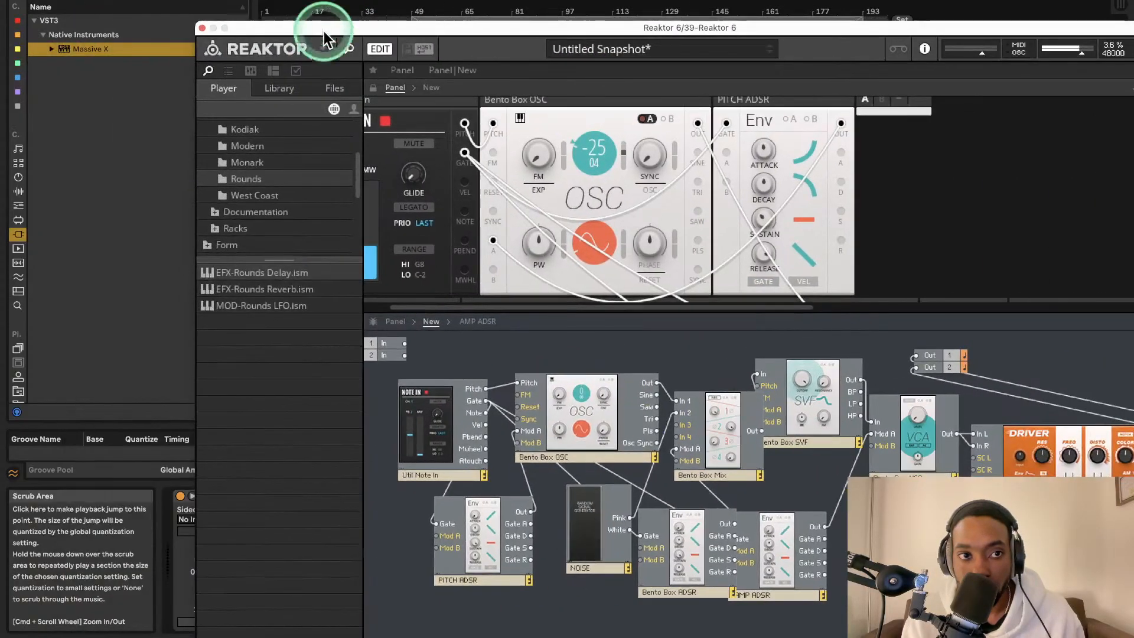
left_click(202, 28)
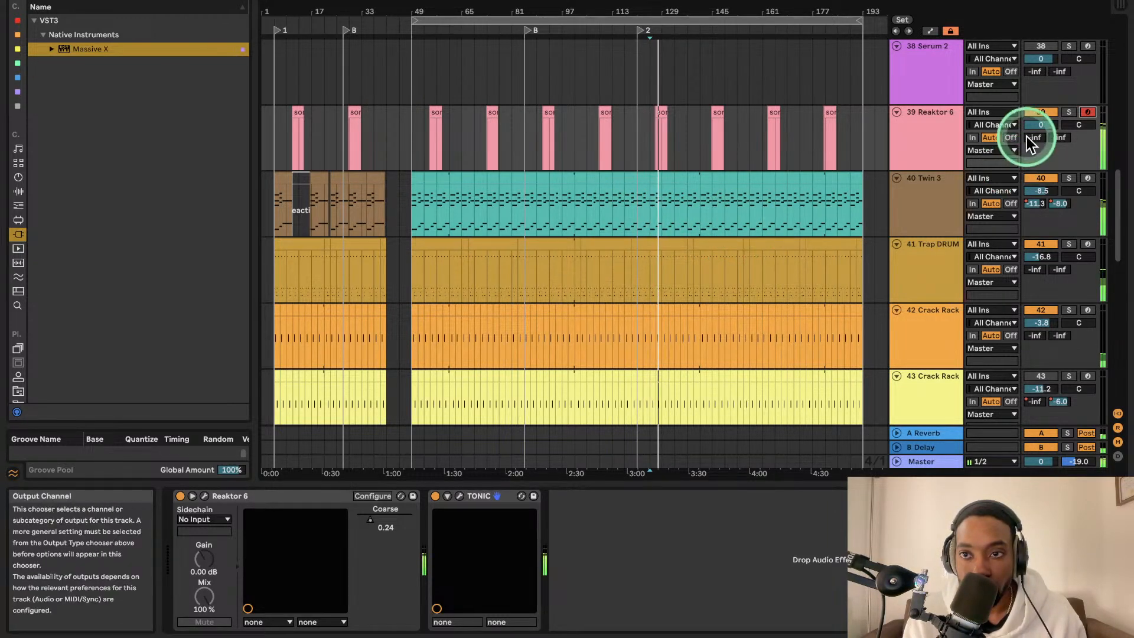
- Lower the Reaktor 6 track's volume to -9.0 dB while auditioning the mix from around bar 145
left_click_drag(1034, 124, 1038, 133)
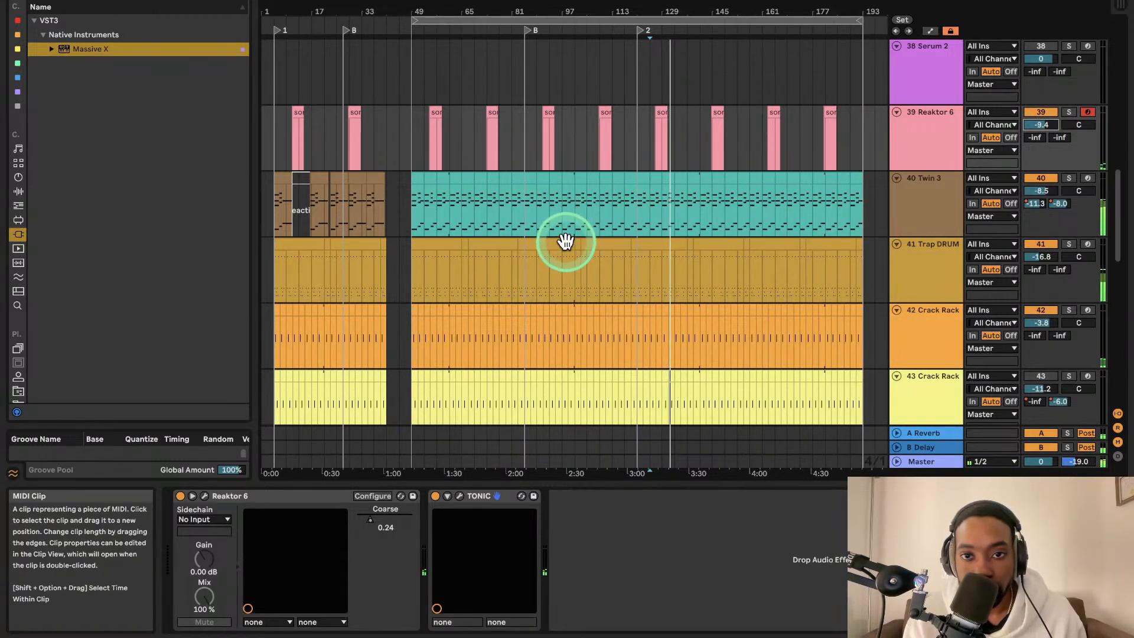
left_click(713, 30)
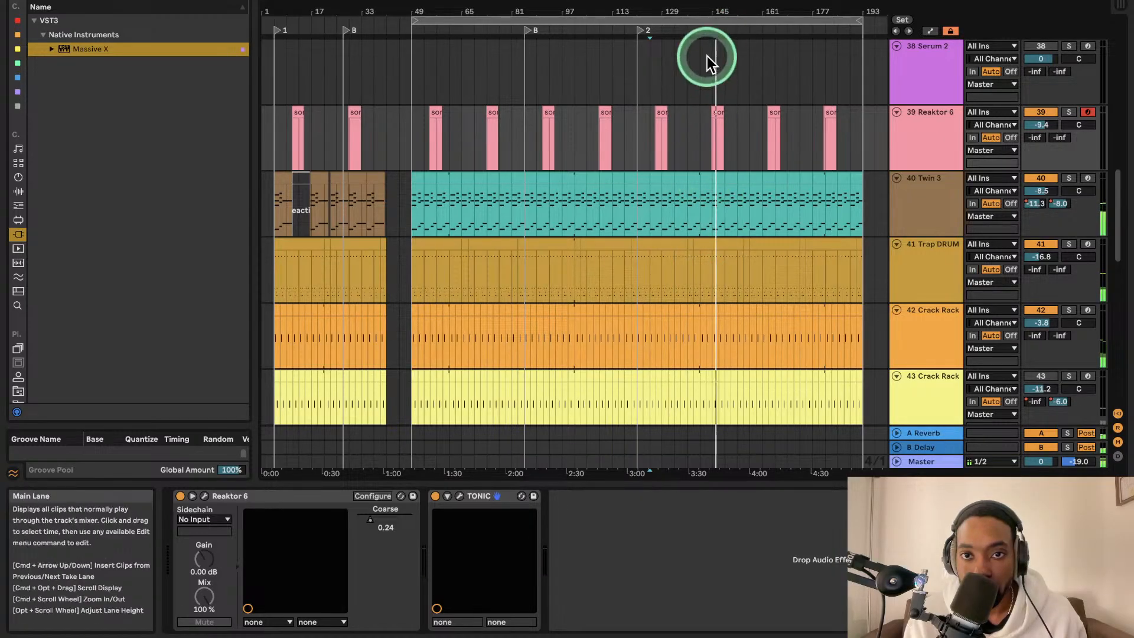
left_click(712, 31)
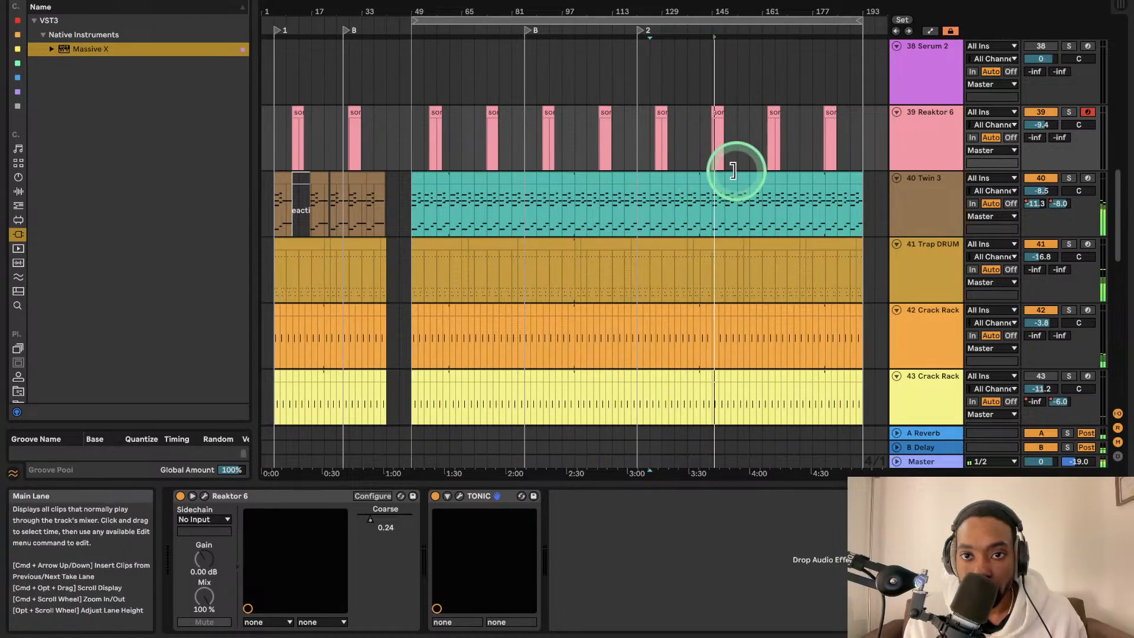
left_click(710, 31)
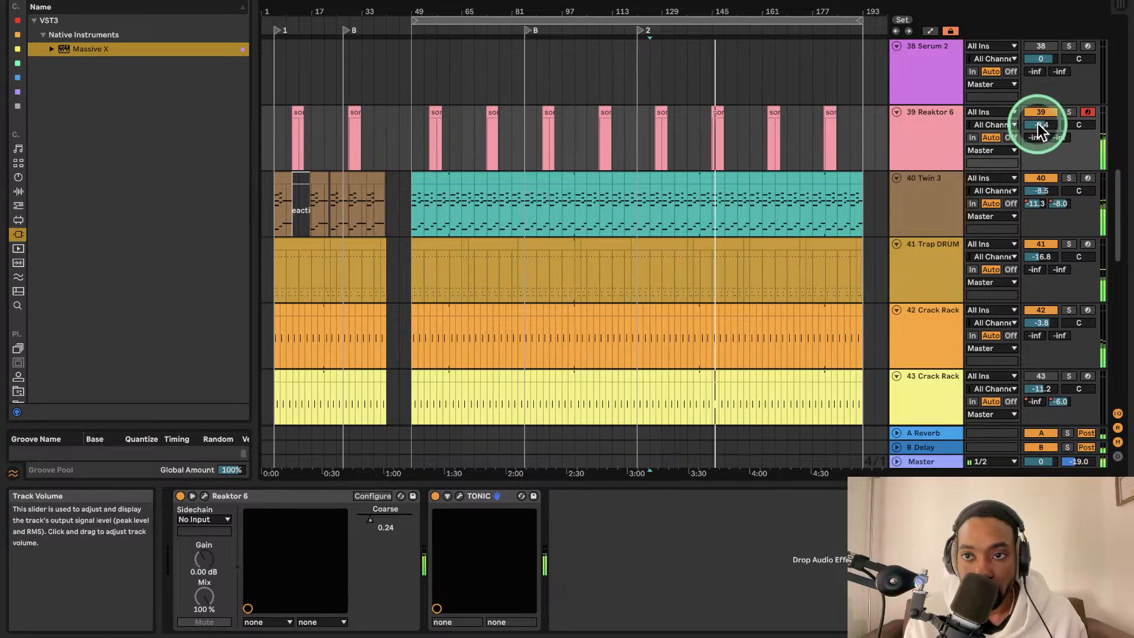
left_click_drag(1038, 124, 1038, 121)
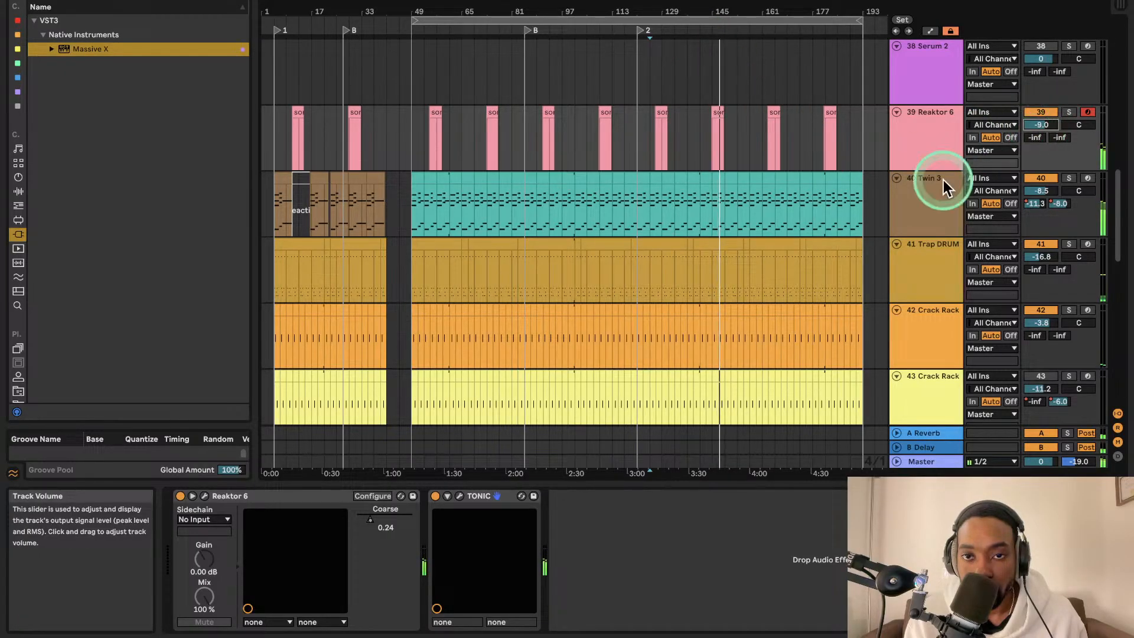
- Audition the Reaktor 6 part with the full mix, restarting playback from about bar 137
scroll(455, 407, "up", 1)
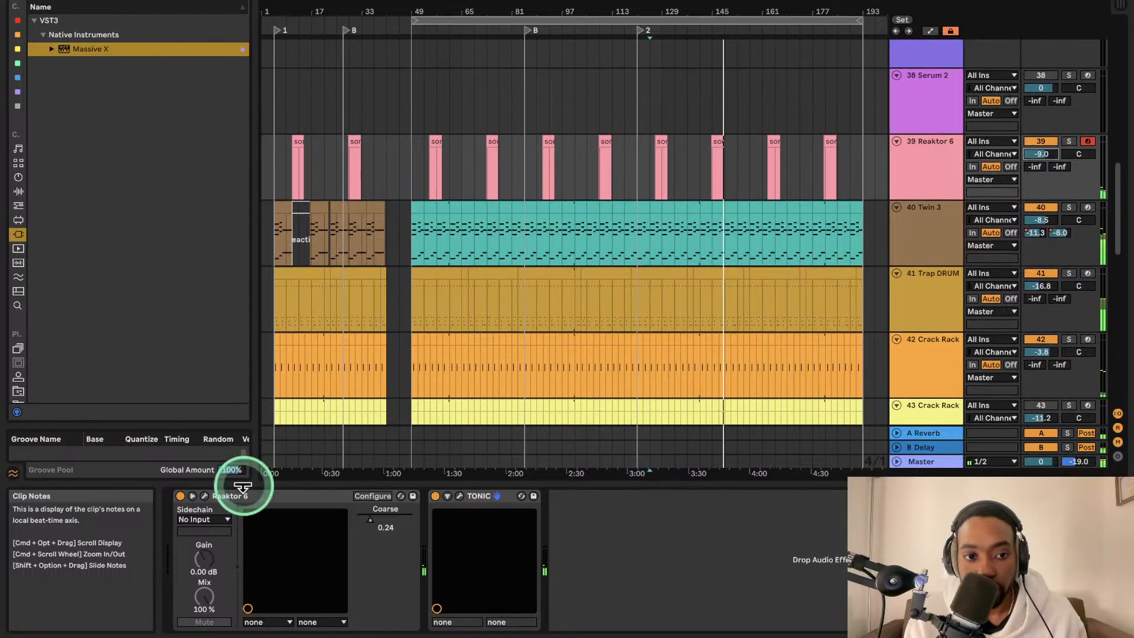
left_click(693, 181)
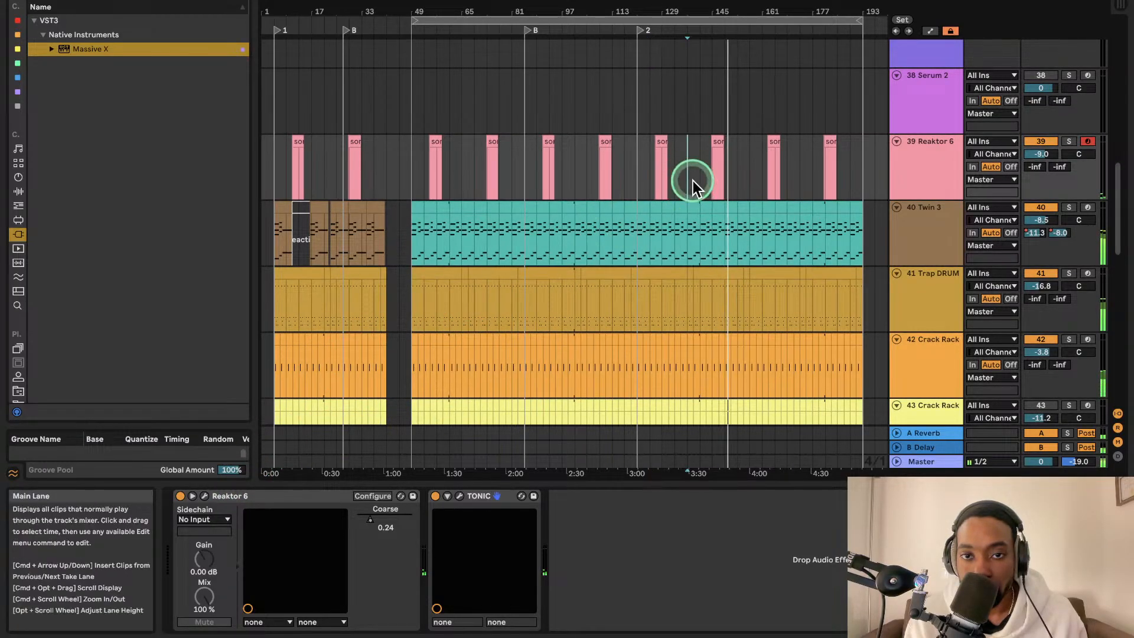
left_click(701, 180)
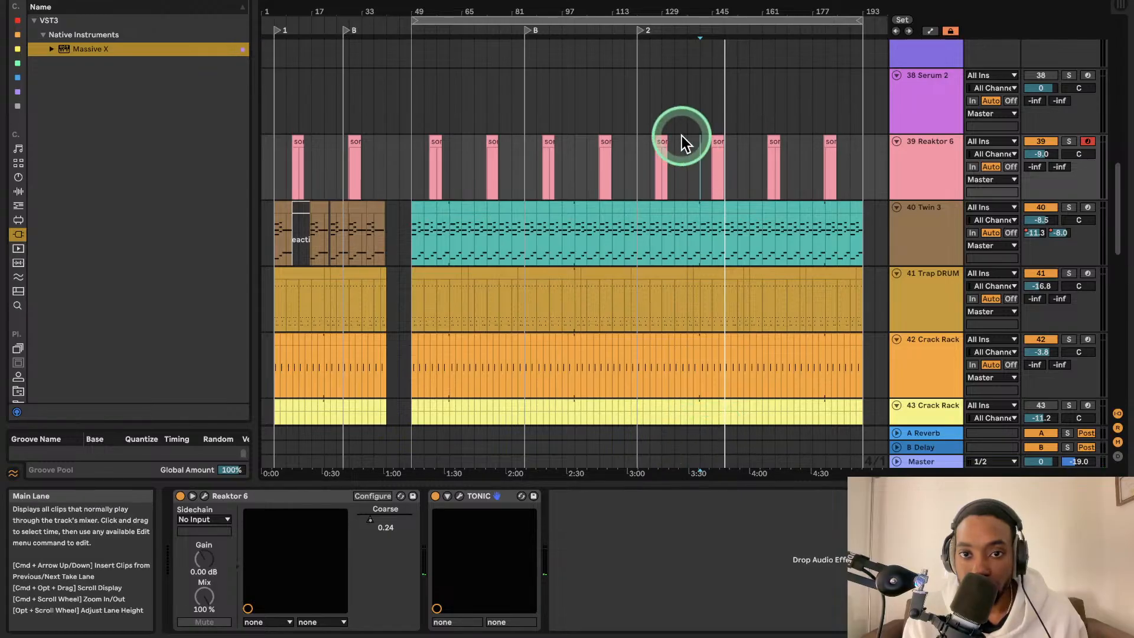
left_click(687, 153)
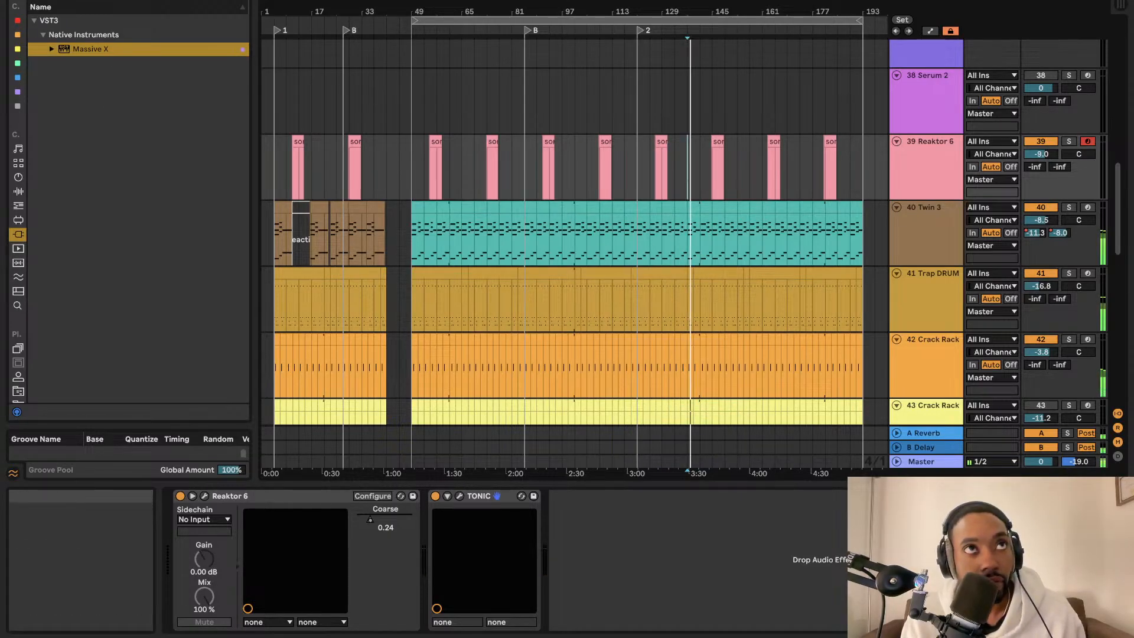